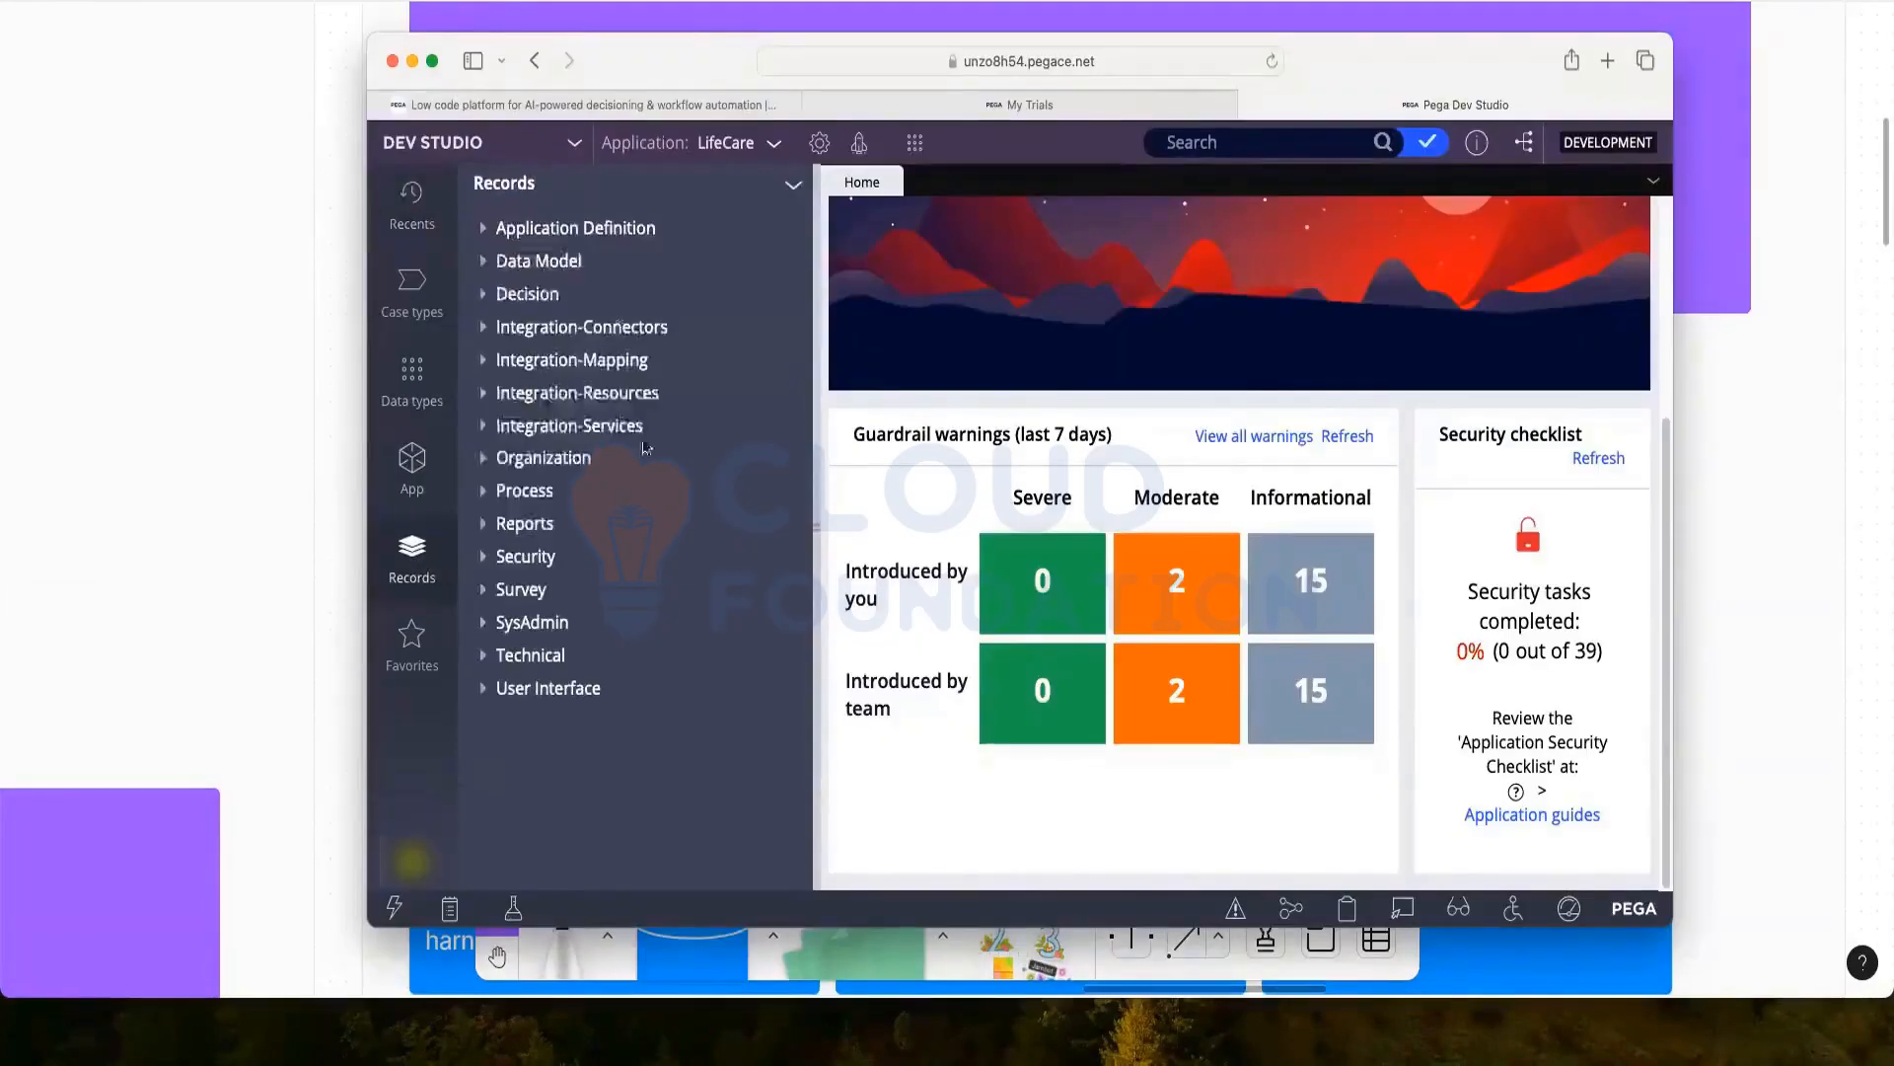
Expand the Decision category in the records list and examine the declarative rule types it contains
{"action": "left_click", "coordinate": [482, 298]}
{"action": "scroll", "coordinate": [572, 434], "scroll_direction": "down", "scroll_amount": 1}
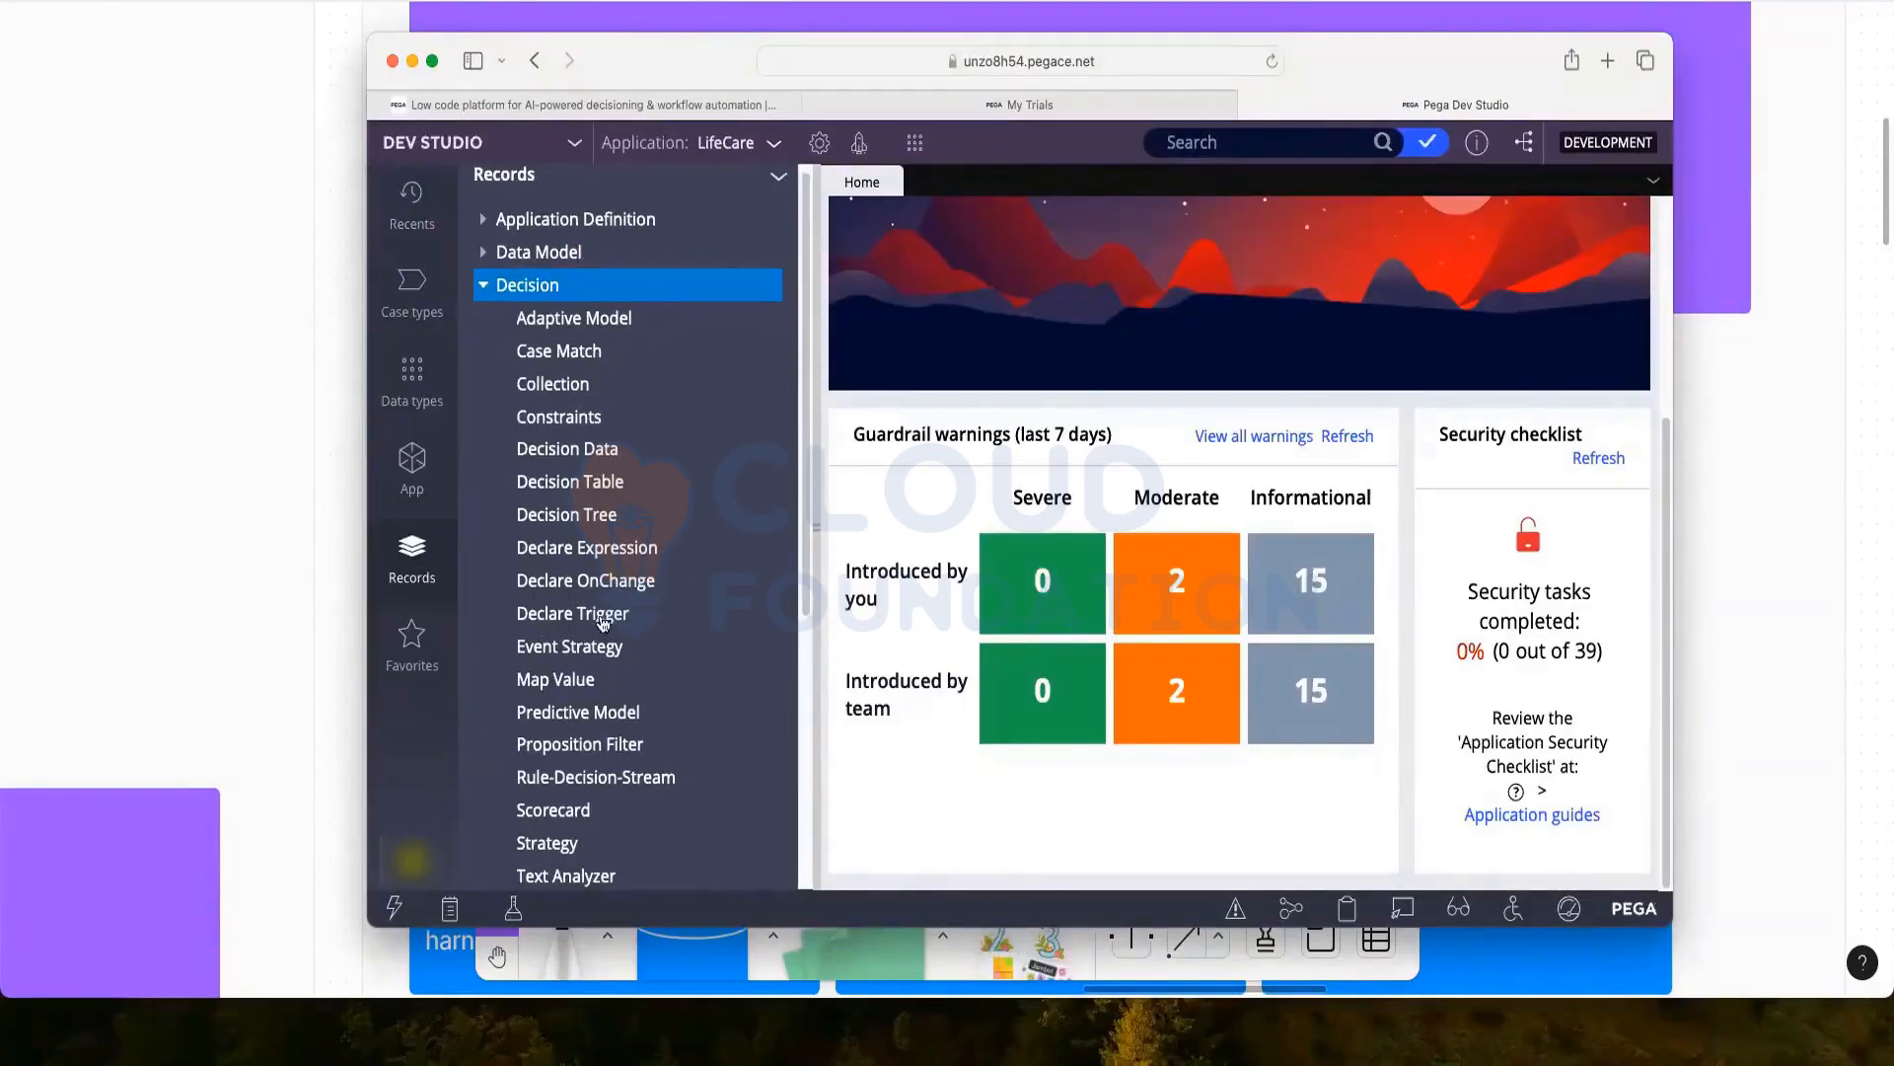
{"action": "scroll", "coordinate": [628, 603], "scroll_direction": "down", "scroll_amount": 3}
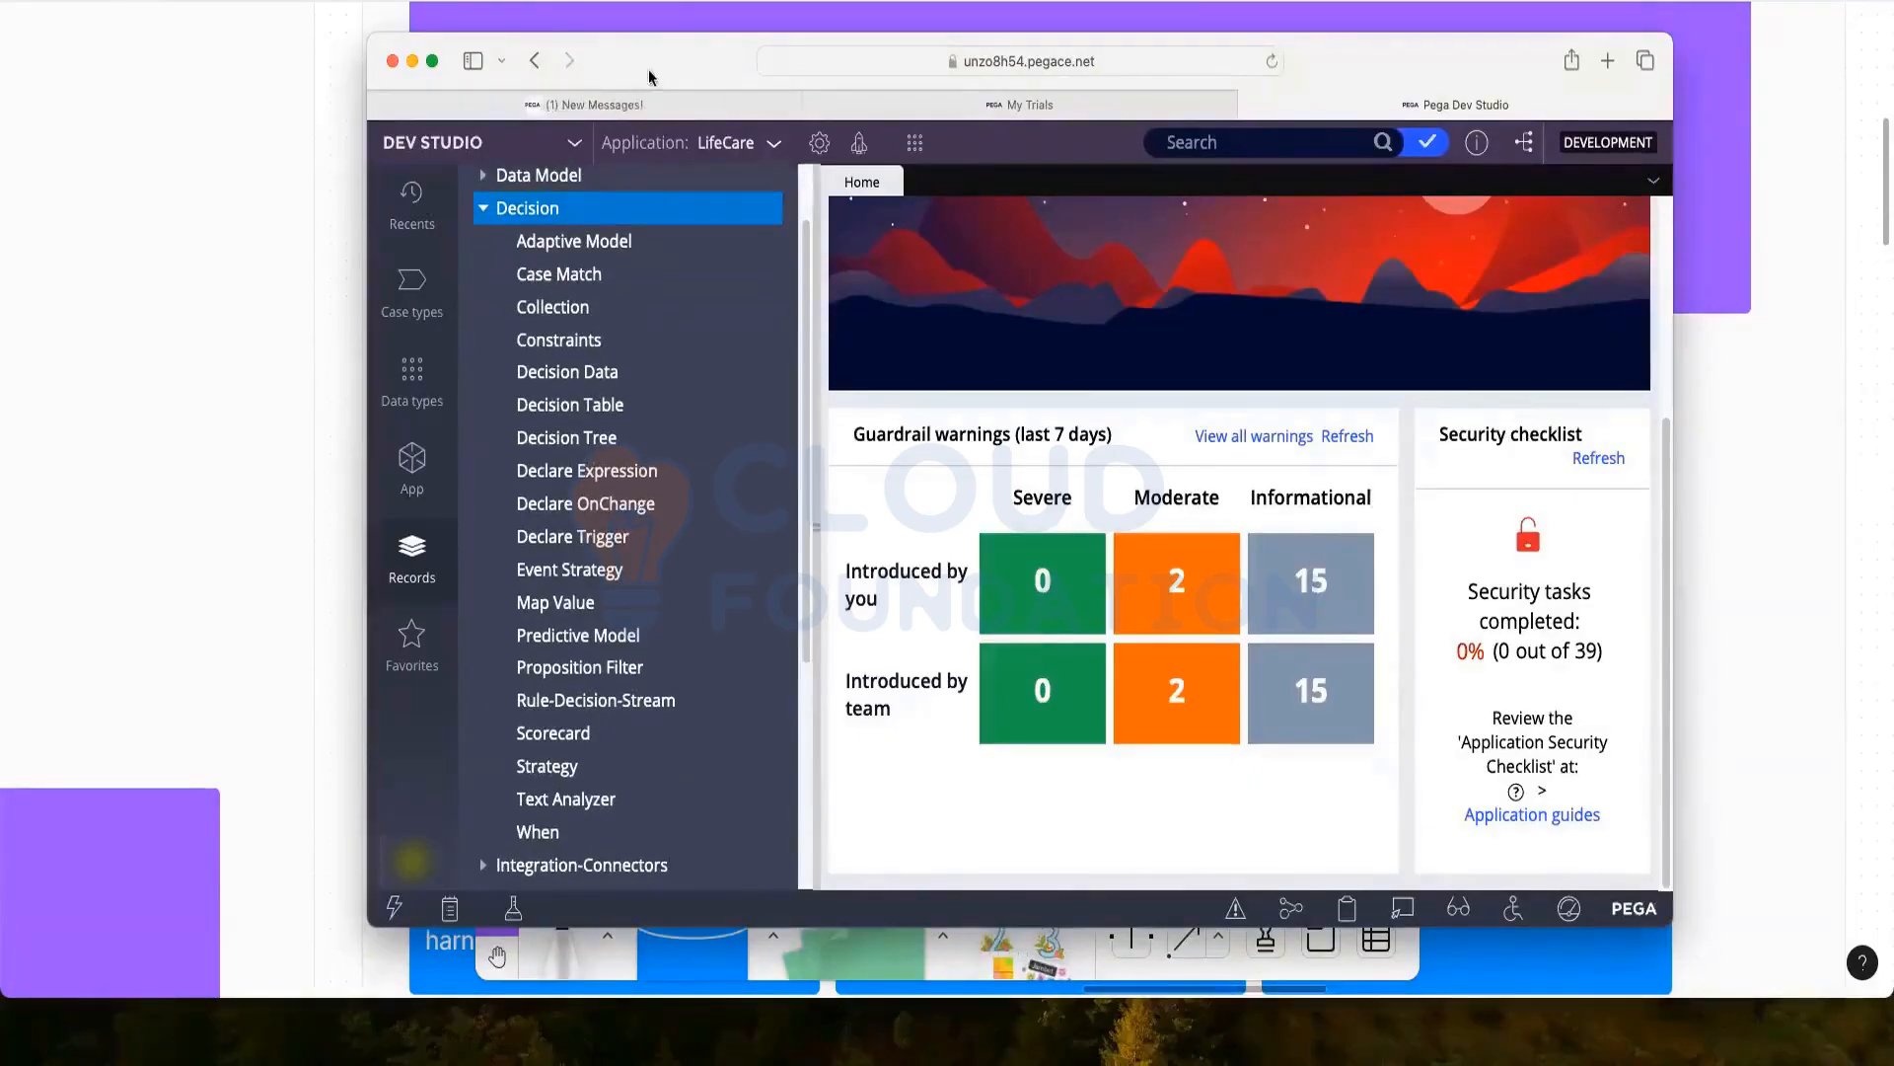
{"action": "left_click_drag", "start_coordinate": [662, 74], "coordinate": [909, 72]}
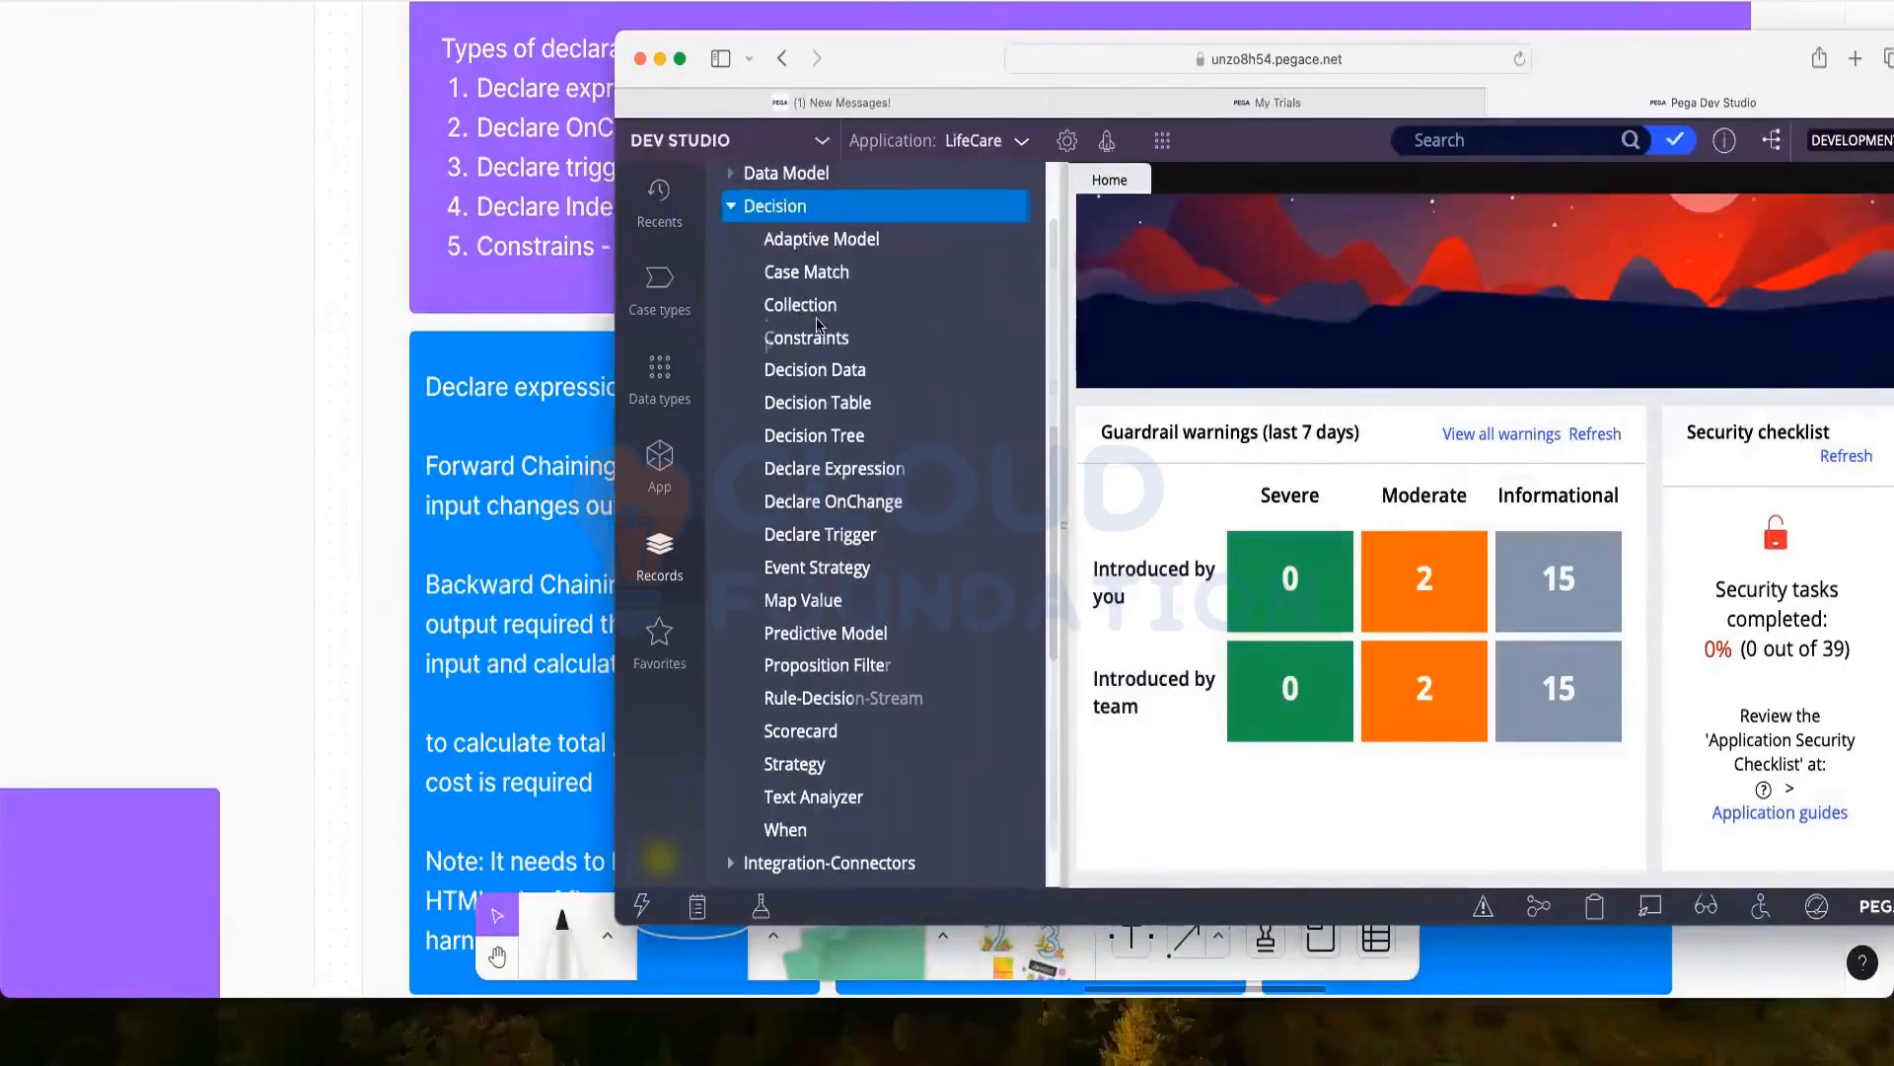
Expand the SysAdmin category in the records list and look for the Declare Index rule type
{"action": "scroll", "coordinate": [814, 325], "scroll_direction": "down", "scroll_amount": 5}
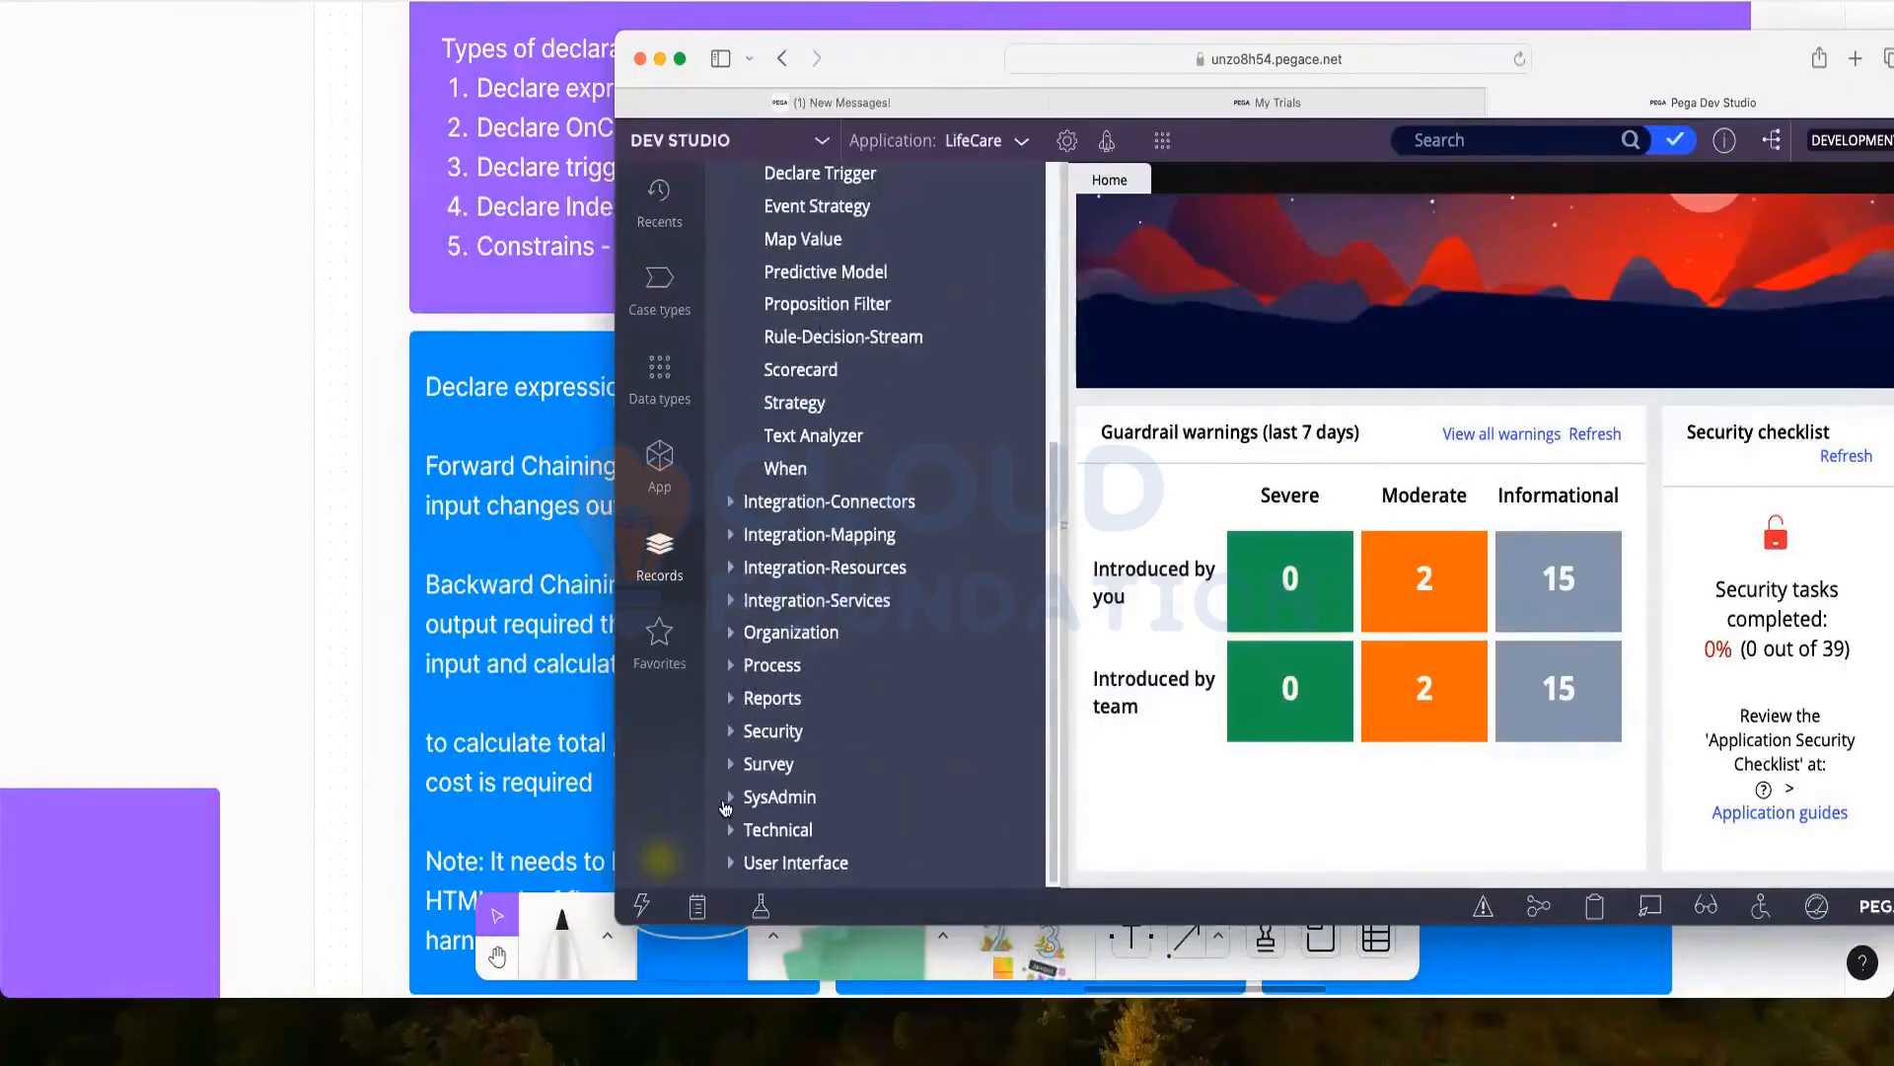
{"action": "left_click", "coordinate": [755, 781]}
{"action": "scroll", "coordinate": [825, 547], "scroll_direction": "down", "scroll_amount": 5}
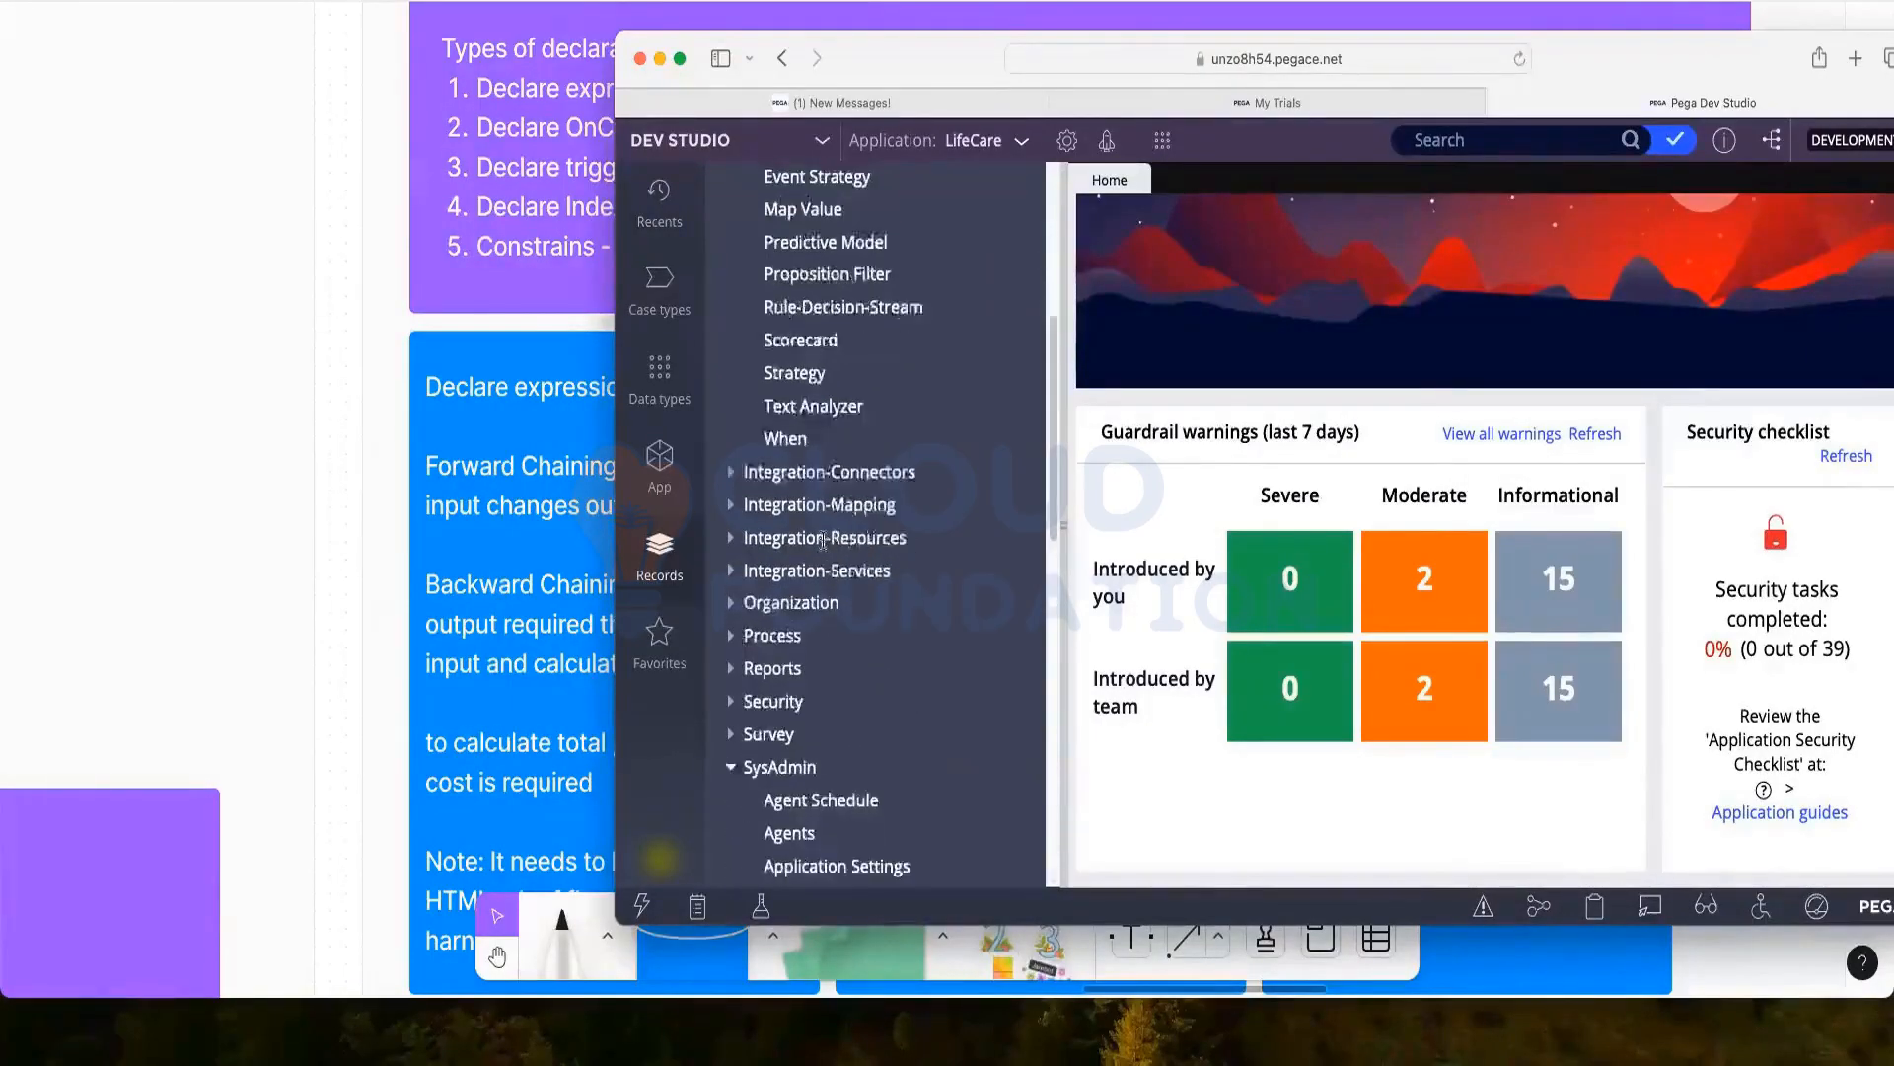
{"action": "scroll", "coordinate": [825, 547], "scroll_direction": "down", "scroll_amount": 3}
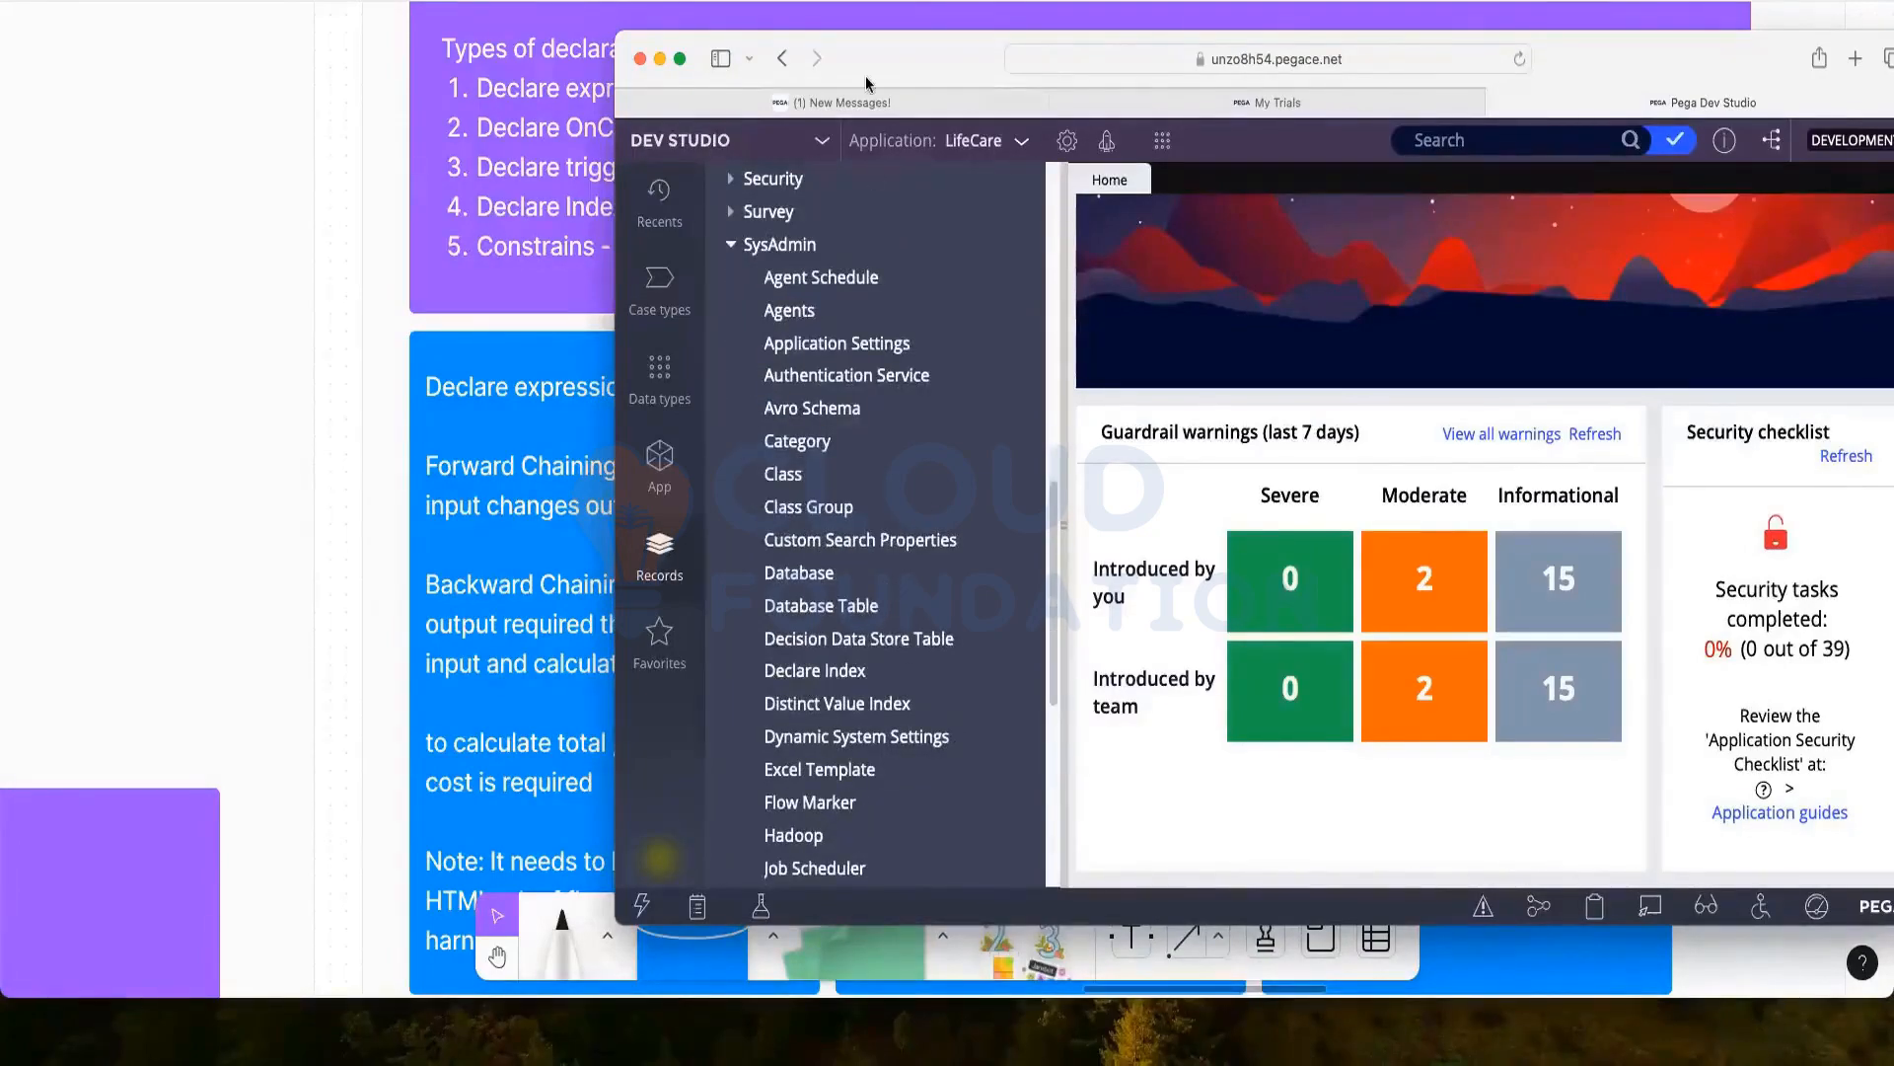
{"action": "scroll", "coordinate": [857, 303], "scroll_direction": "up", "scroll_amount": 10}
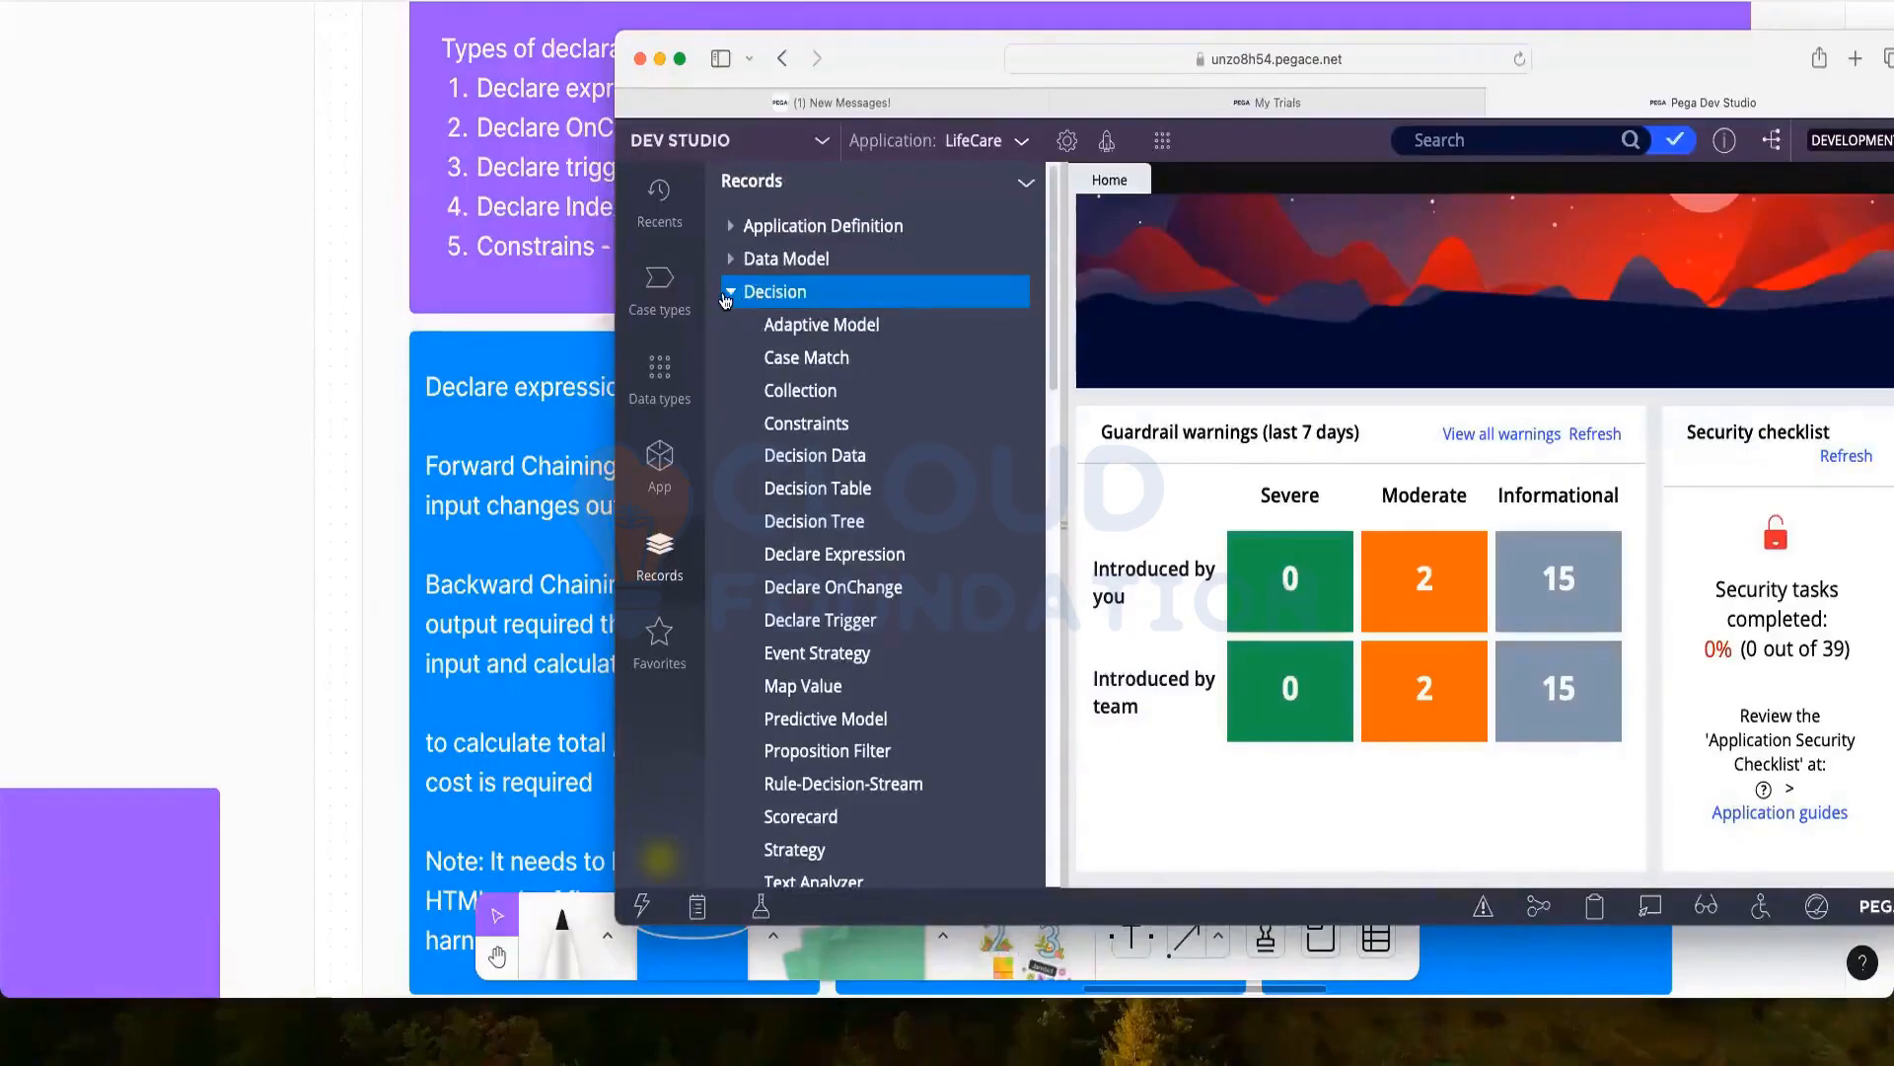
Start a new Insurance case in the LifeCare application
{"action": "left_click_drag", "start_coordinate": [959, 68], "coordinate": [743, 2]}
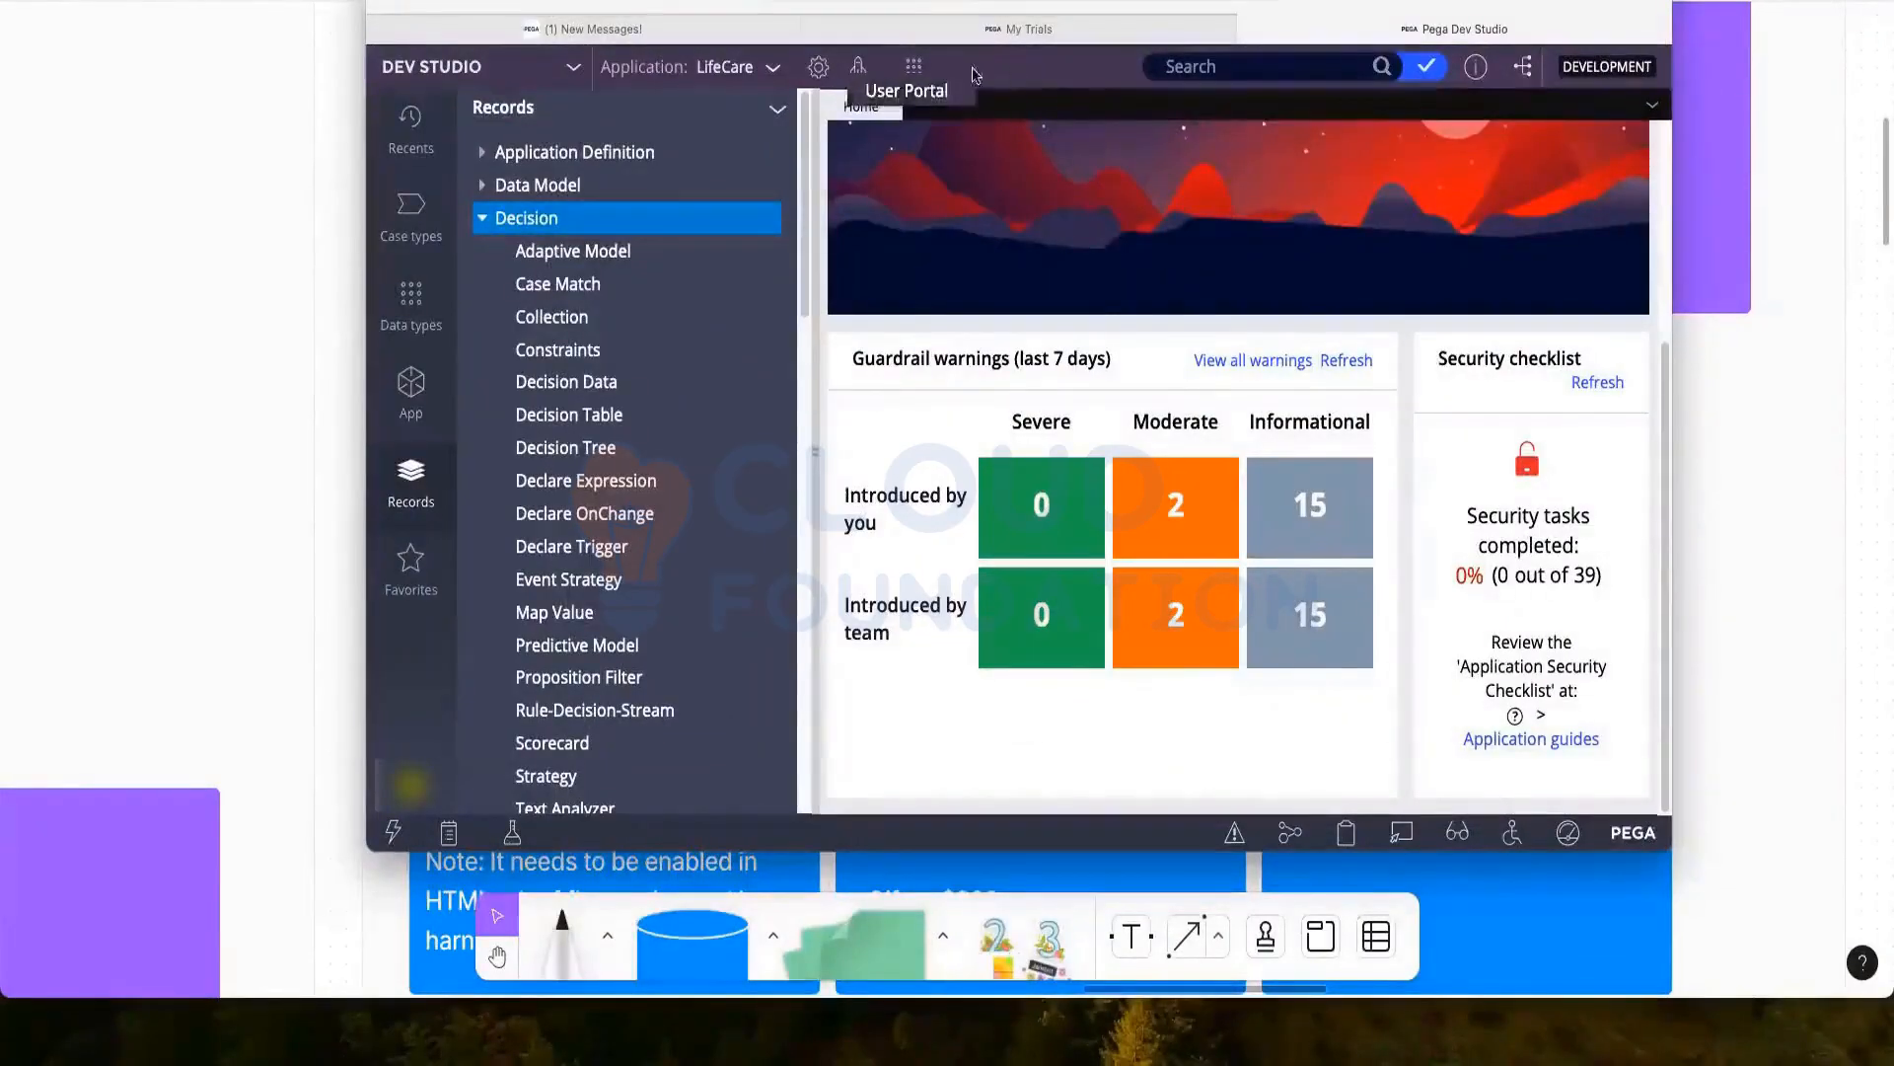
{"action": "left_click", "coordinate": [918, 73]}
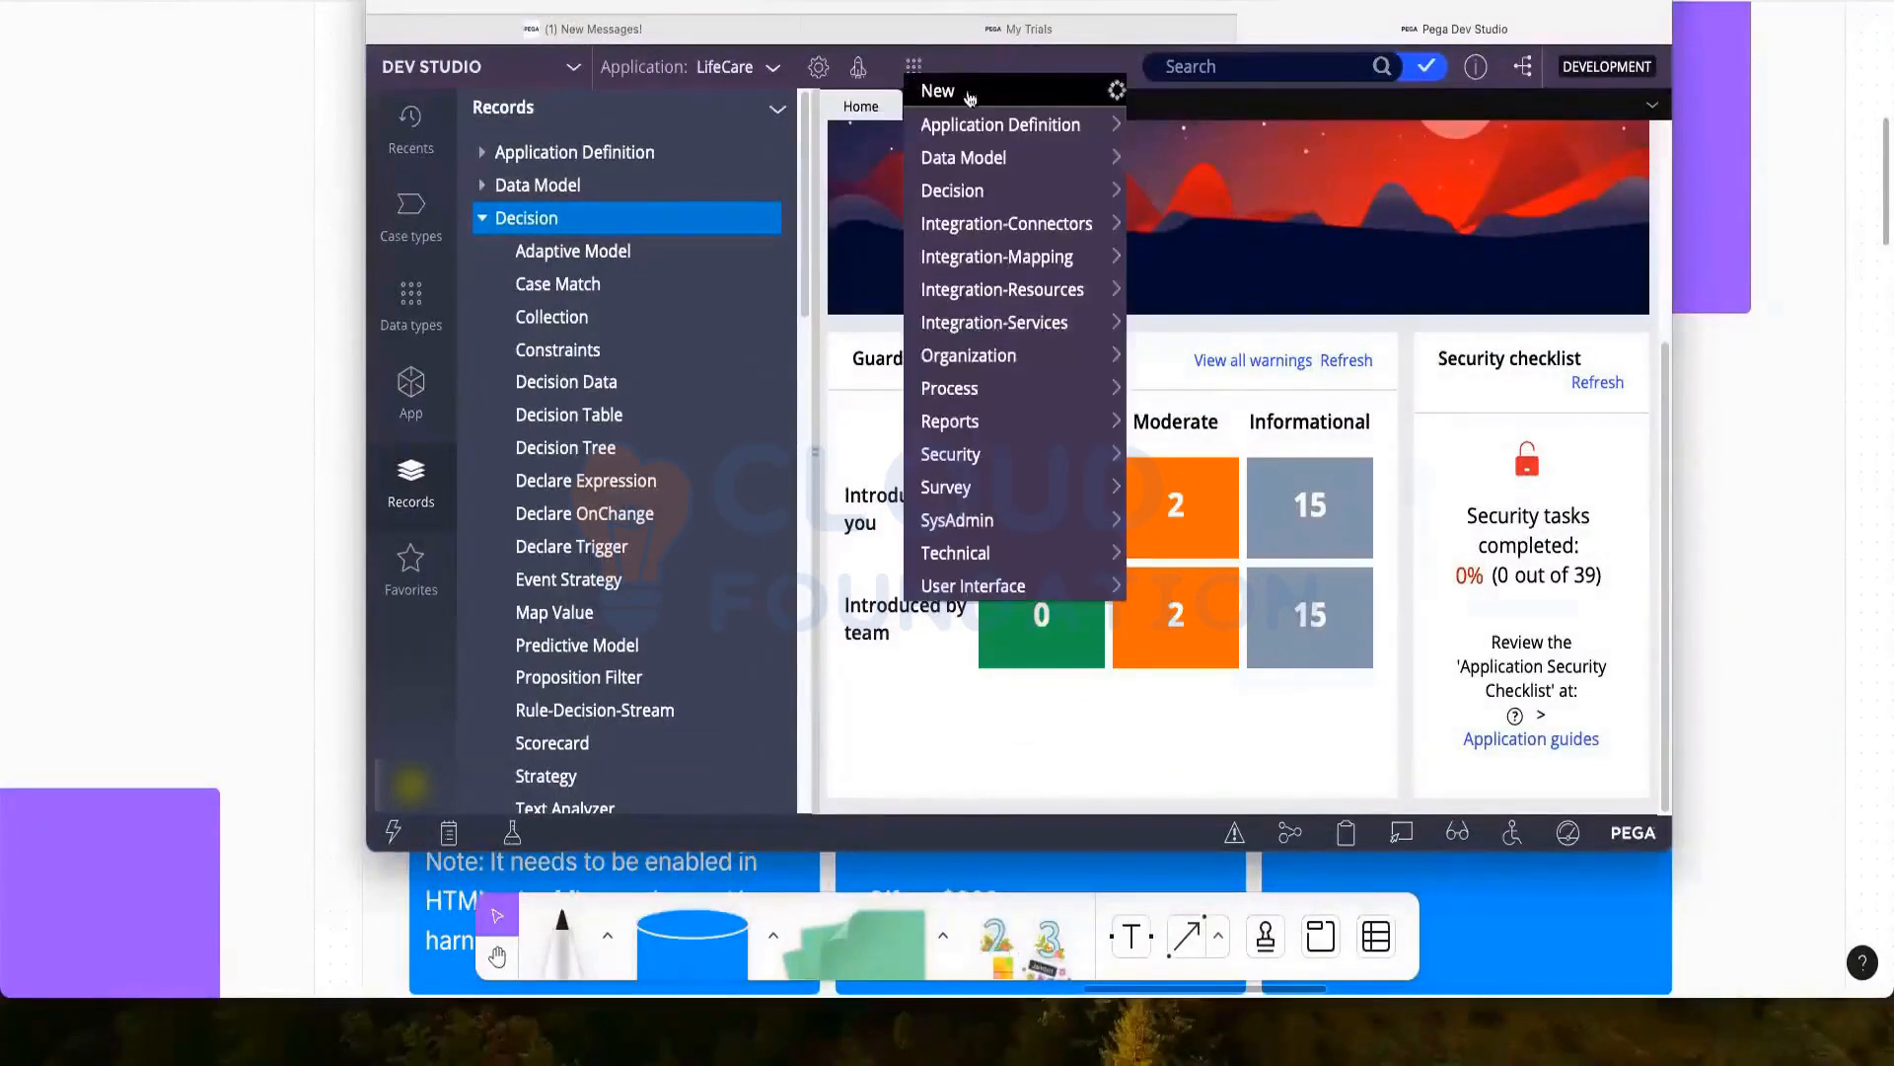
{"action": "mouse_move", "coordinate": [1096, 98]}
{"action": "left_click", "coordinate": [1167, 96]}
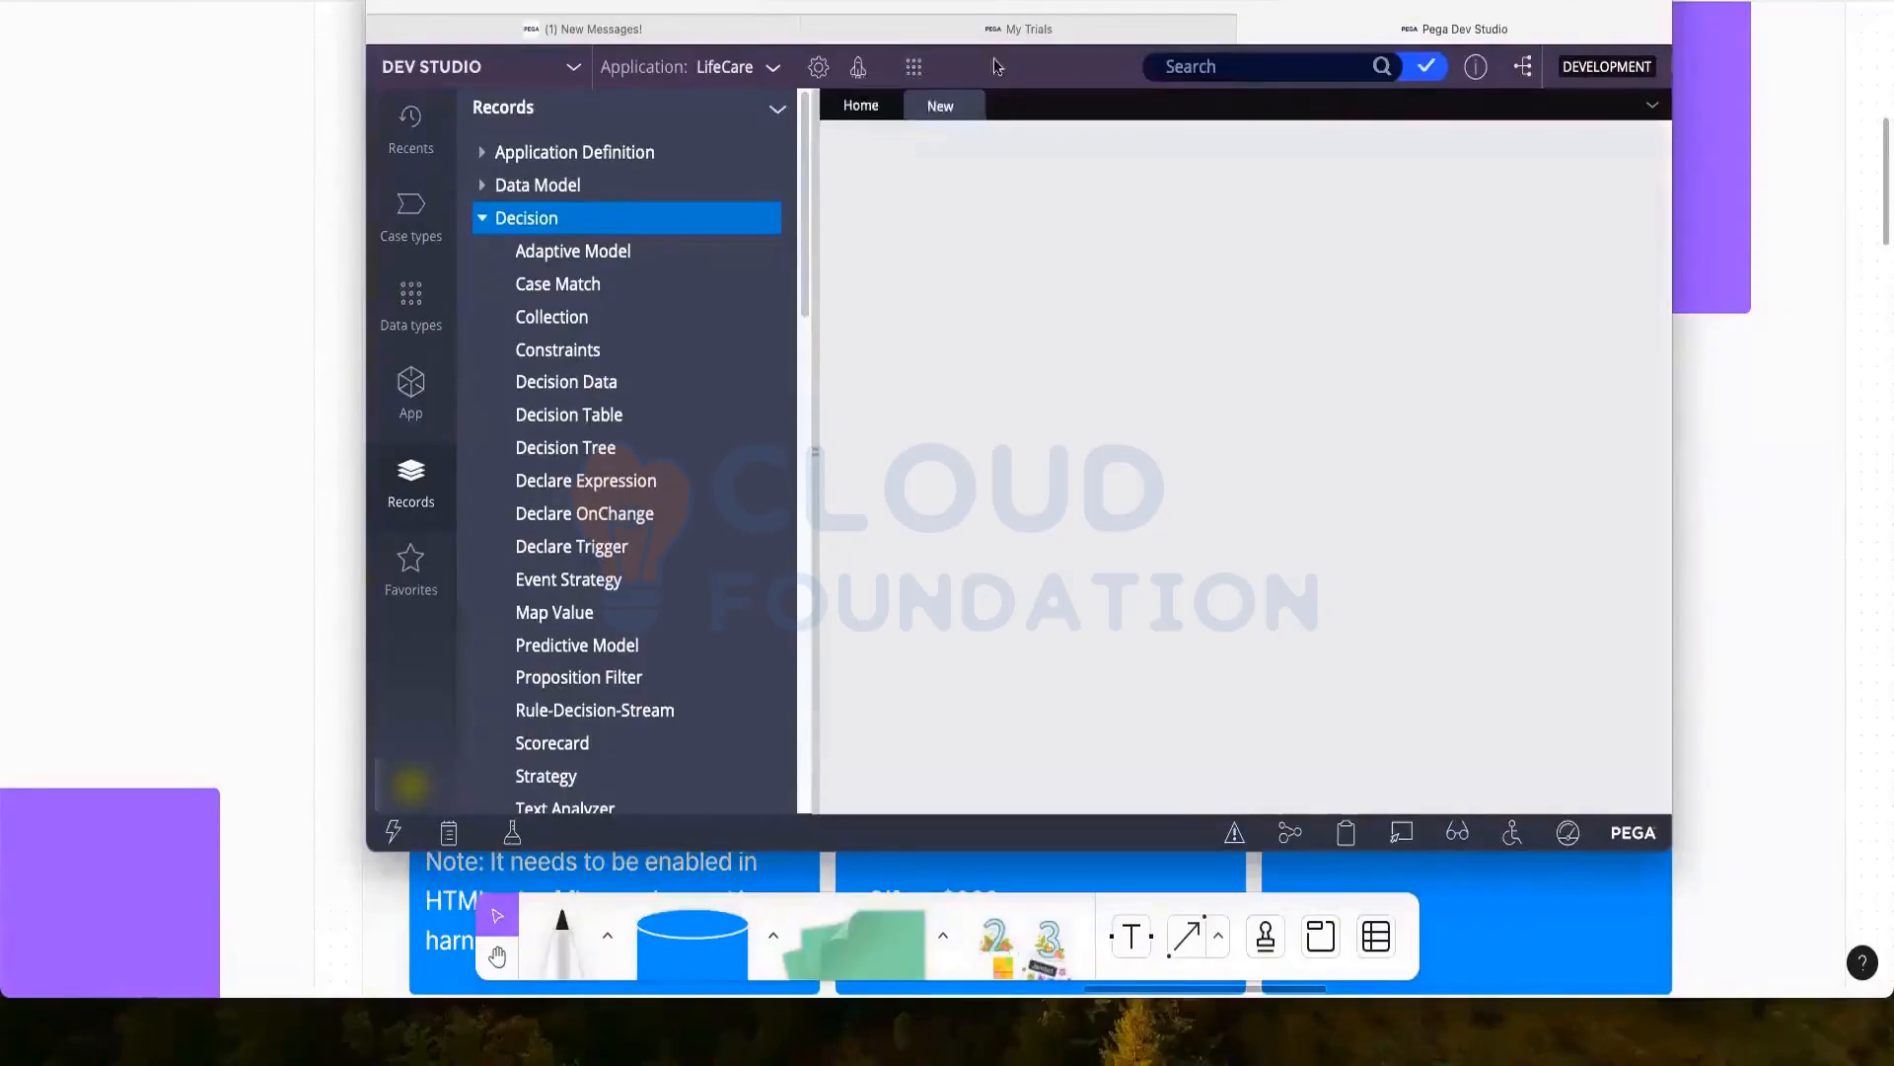
{"action": "double_click", "coordinate": [1393, 3]}
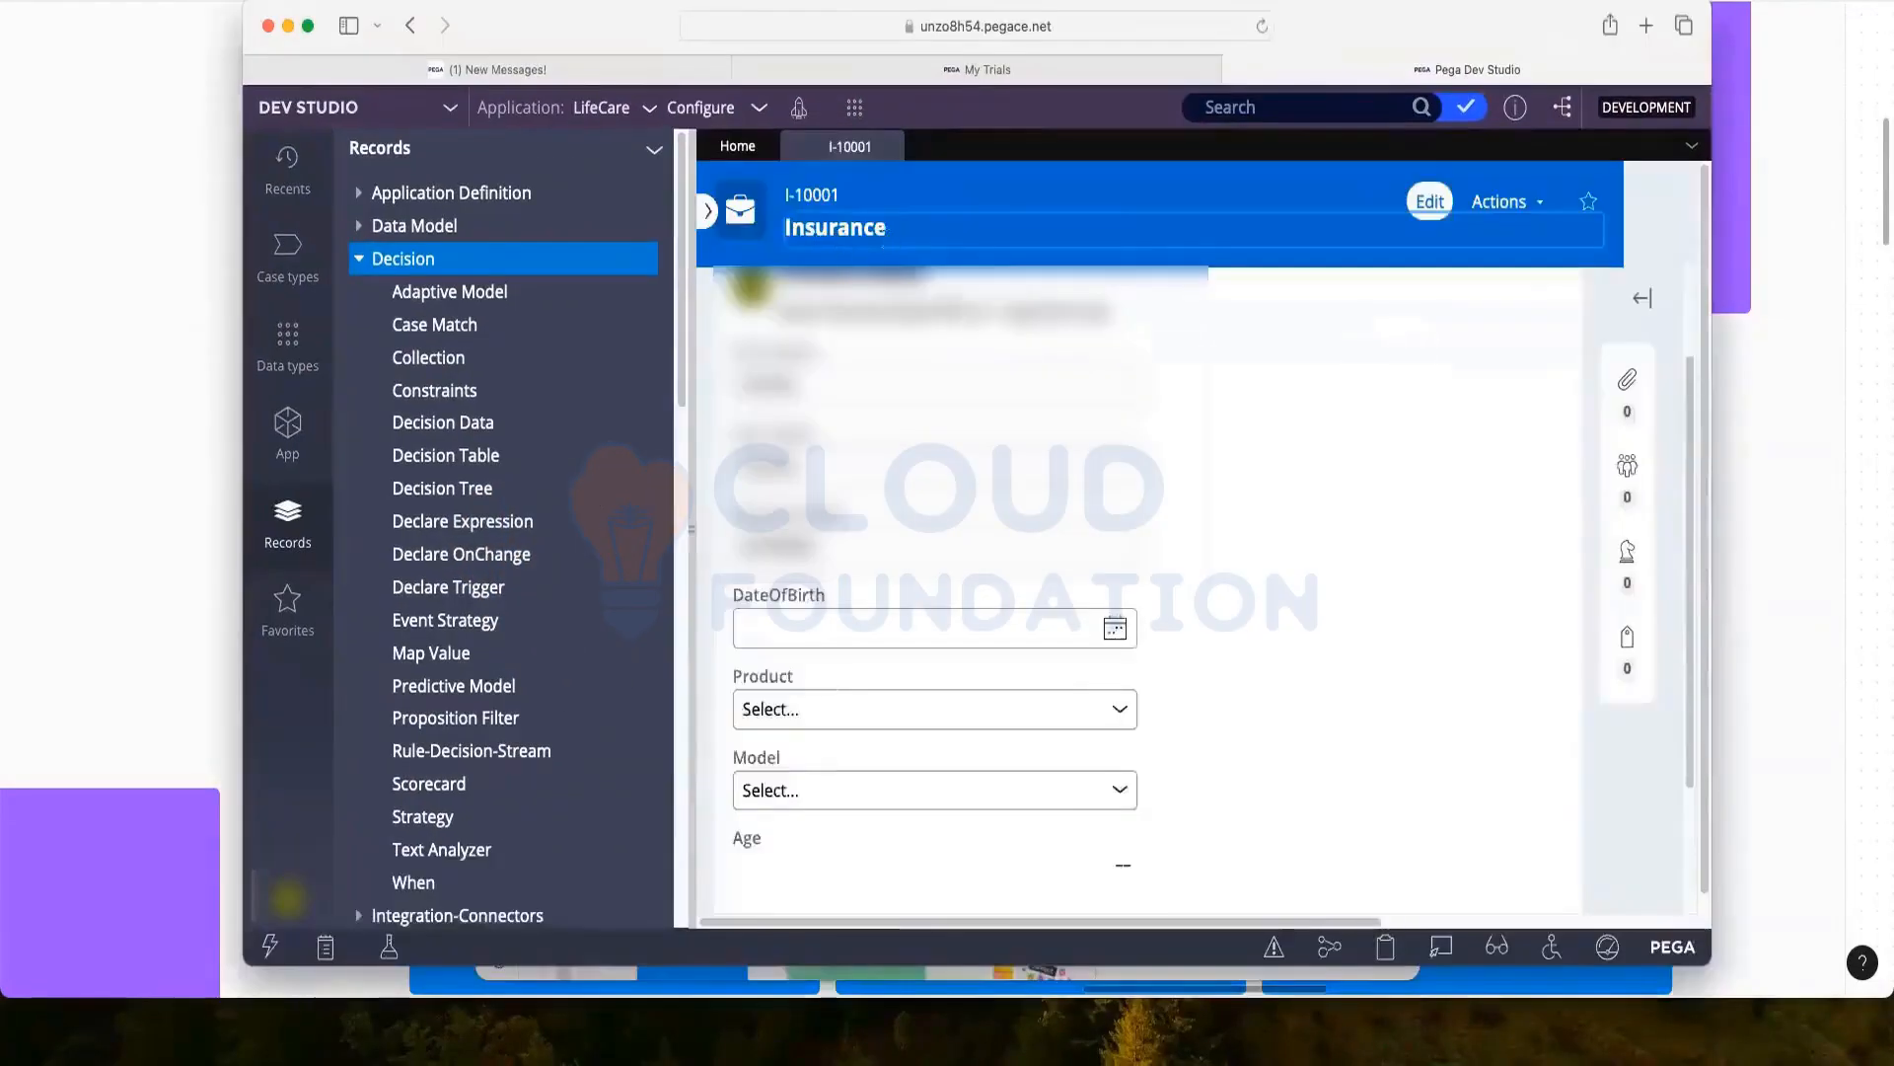
Choose a date of birth in the Insurance case's DateOfBirth calendar and check the calculated Age field
{"action": "scroll", "coordinate": [950, 316], "scroll_direction": "down", "scroll_amount": 3}
{"action": "left_click", "coordinate": [1116, 437]}
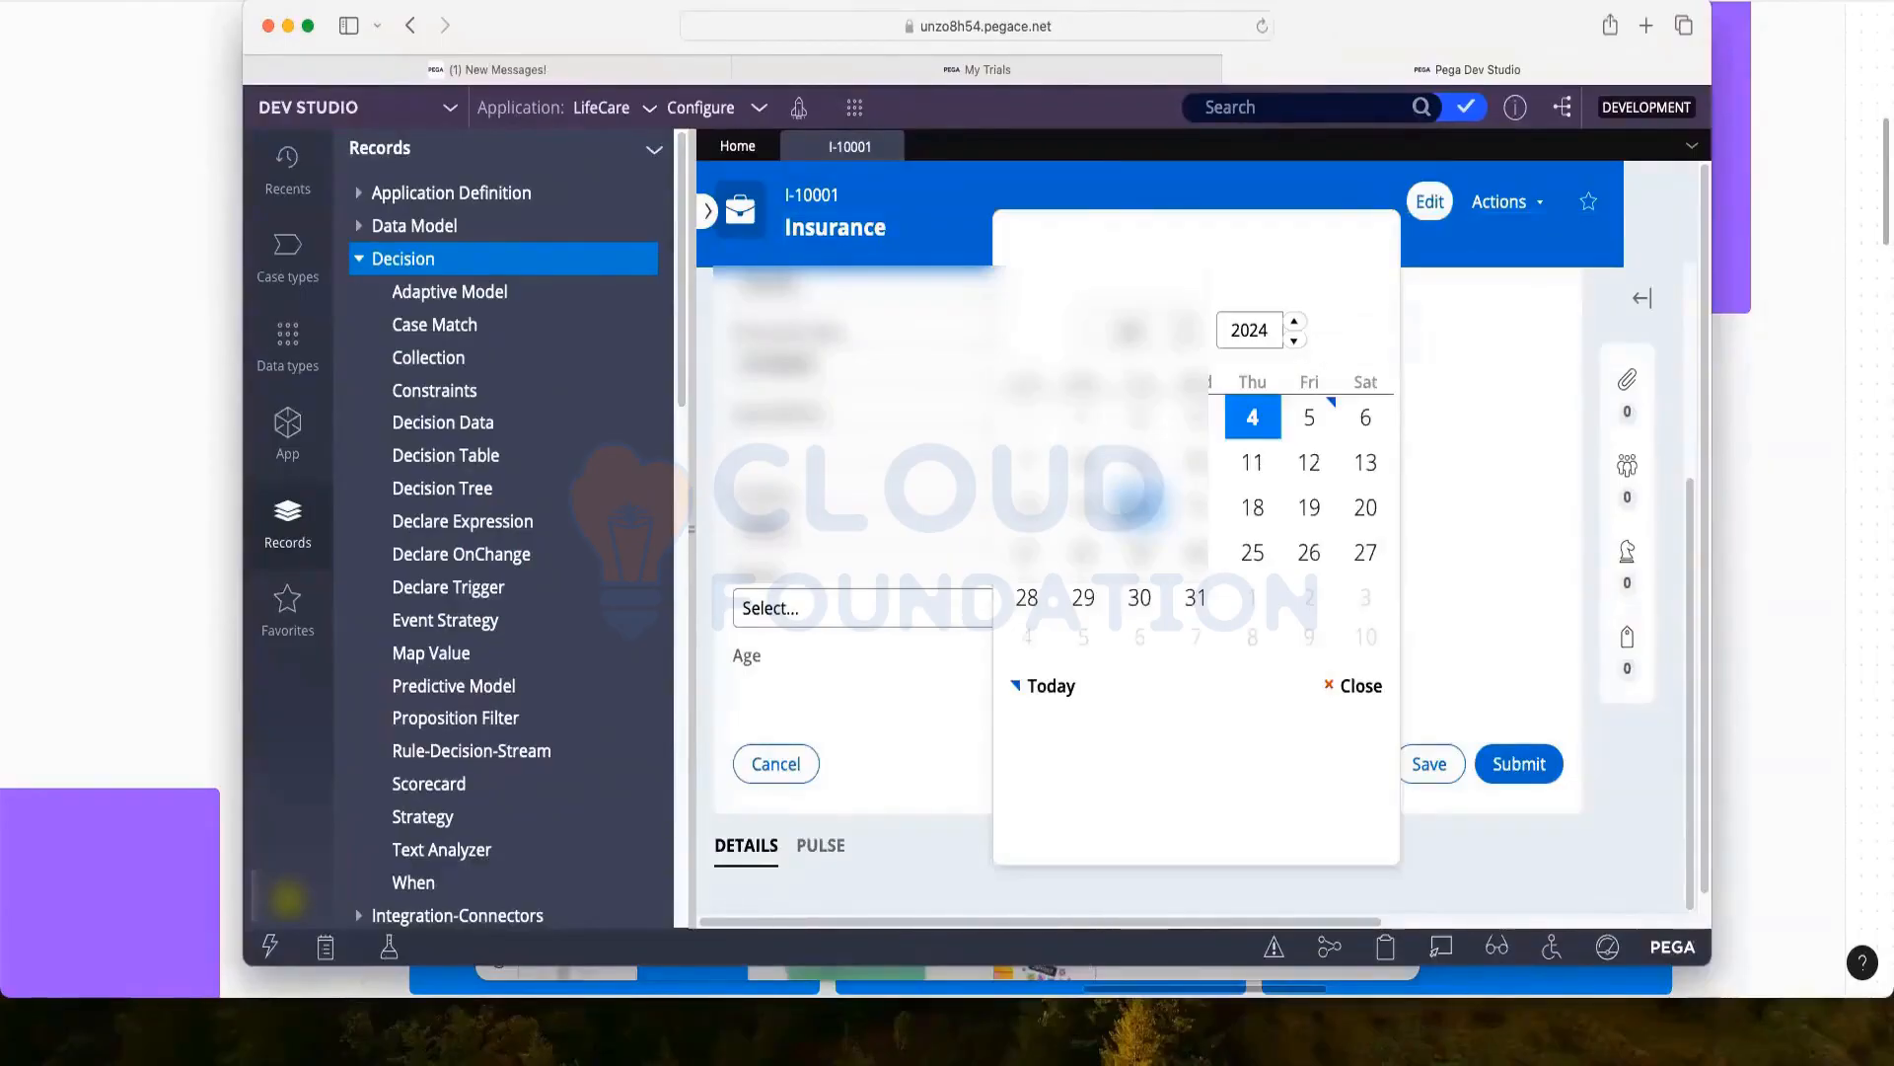
{"action": "left_click", "coordinate": [1293, 340]}
{"action": "left_click", "coordinate": [1294, 340]}
{"action": "left_click", "coordinate": [1294, 341]}
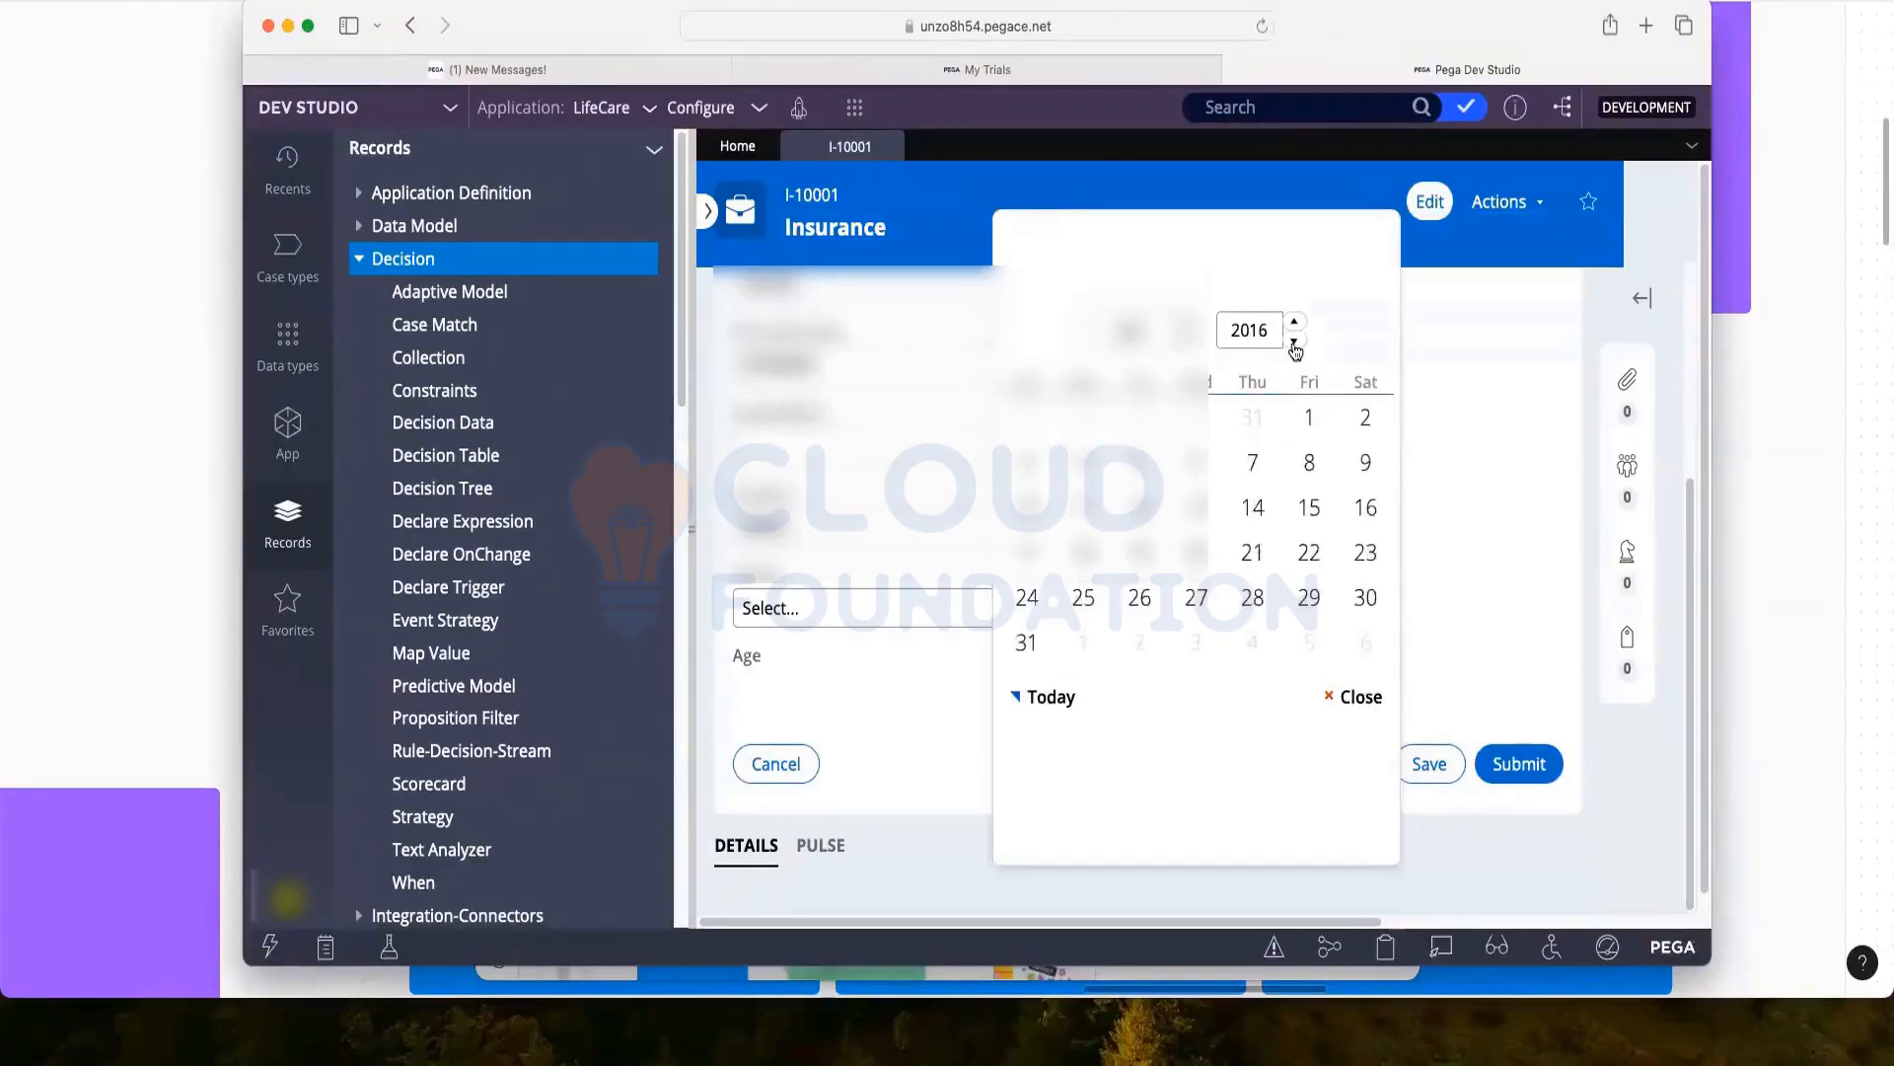
{"action": "left_click", "coordinate": [1293, 341]}
{"action": "left_click", "coordinate": [1146, 461]}
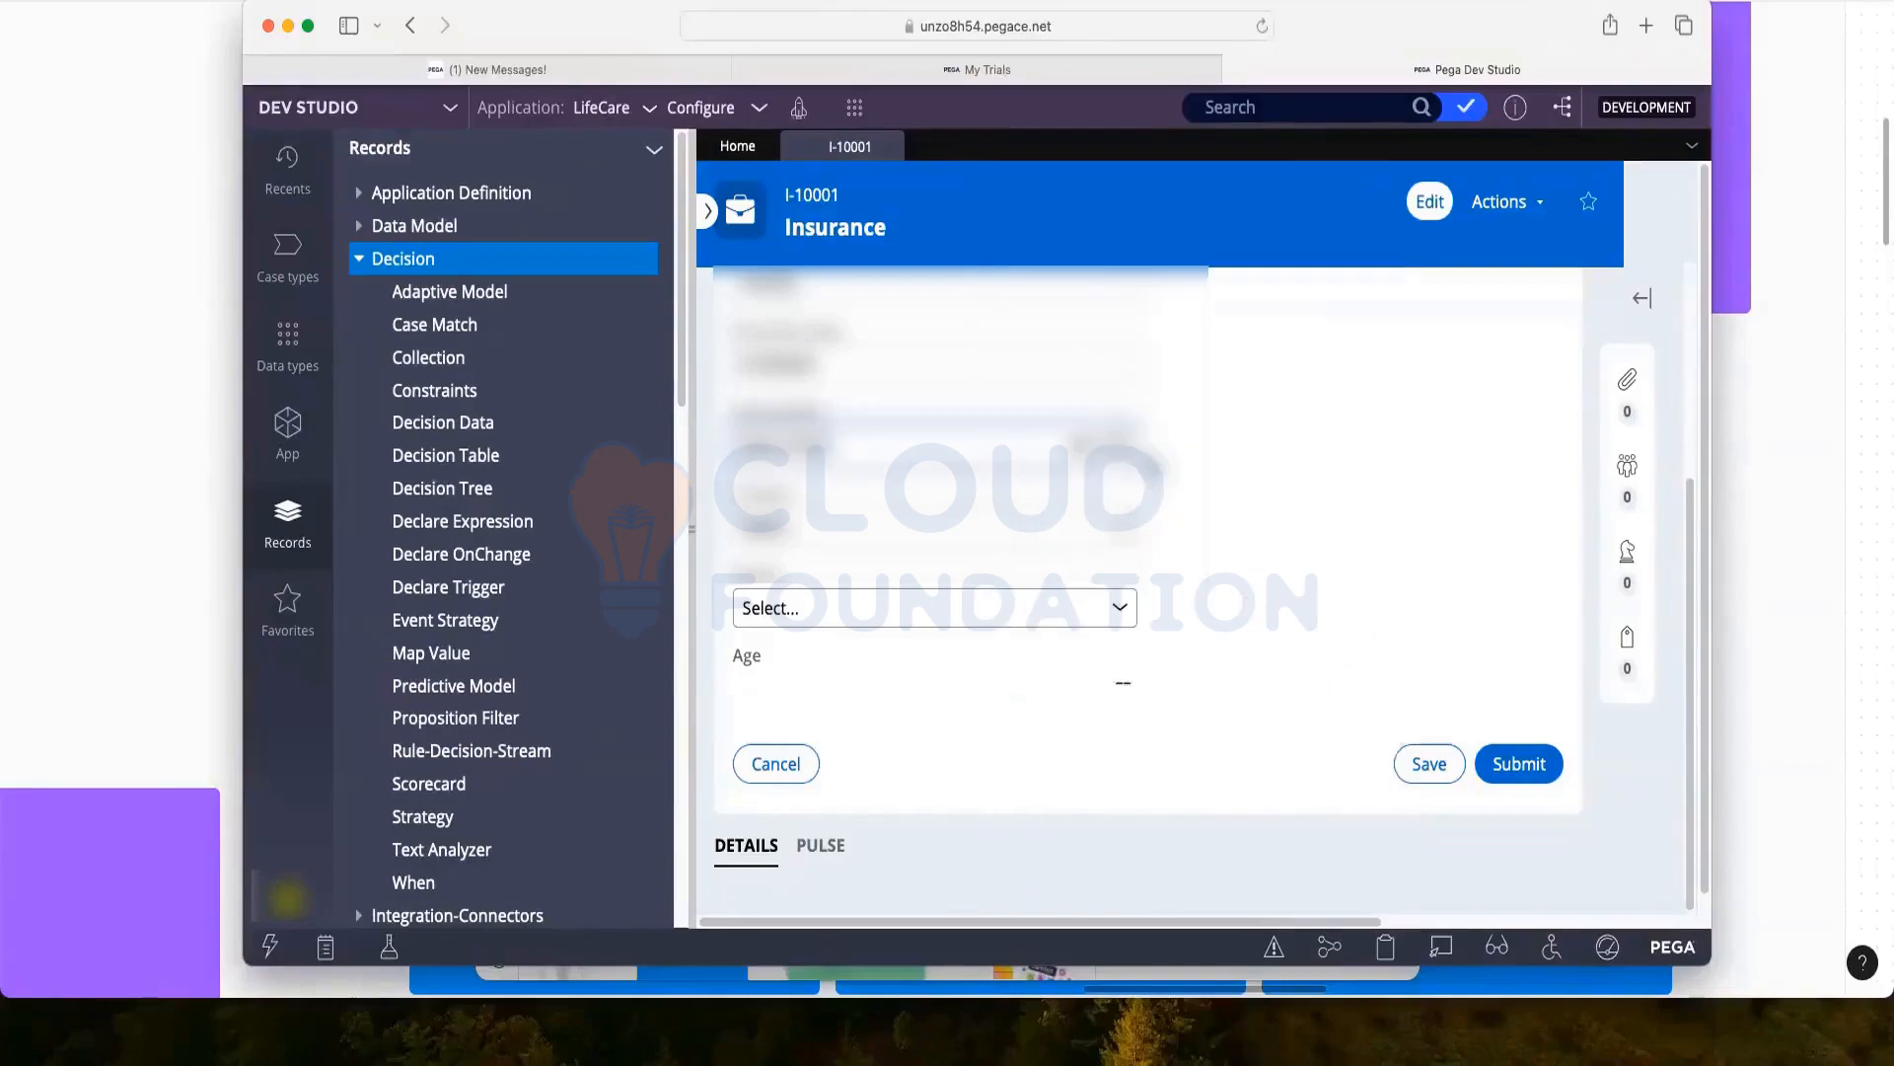
{"action": "left_click", "coordinate": [1311, 409]}
{"action": "left_click_drag", "start_coordinate": [1145, 681], "coordinate": [1115, 676]}
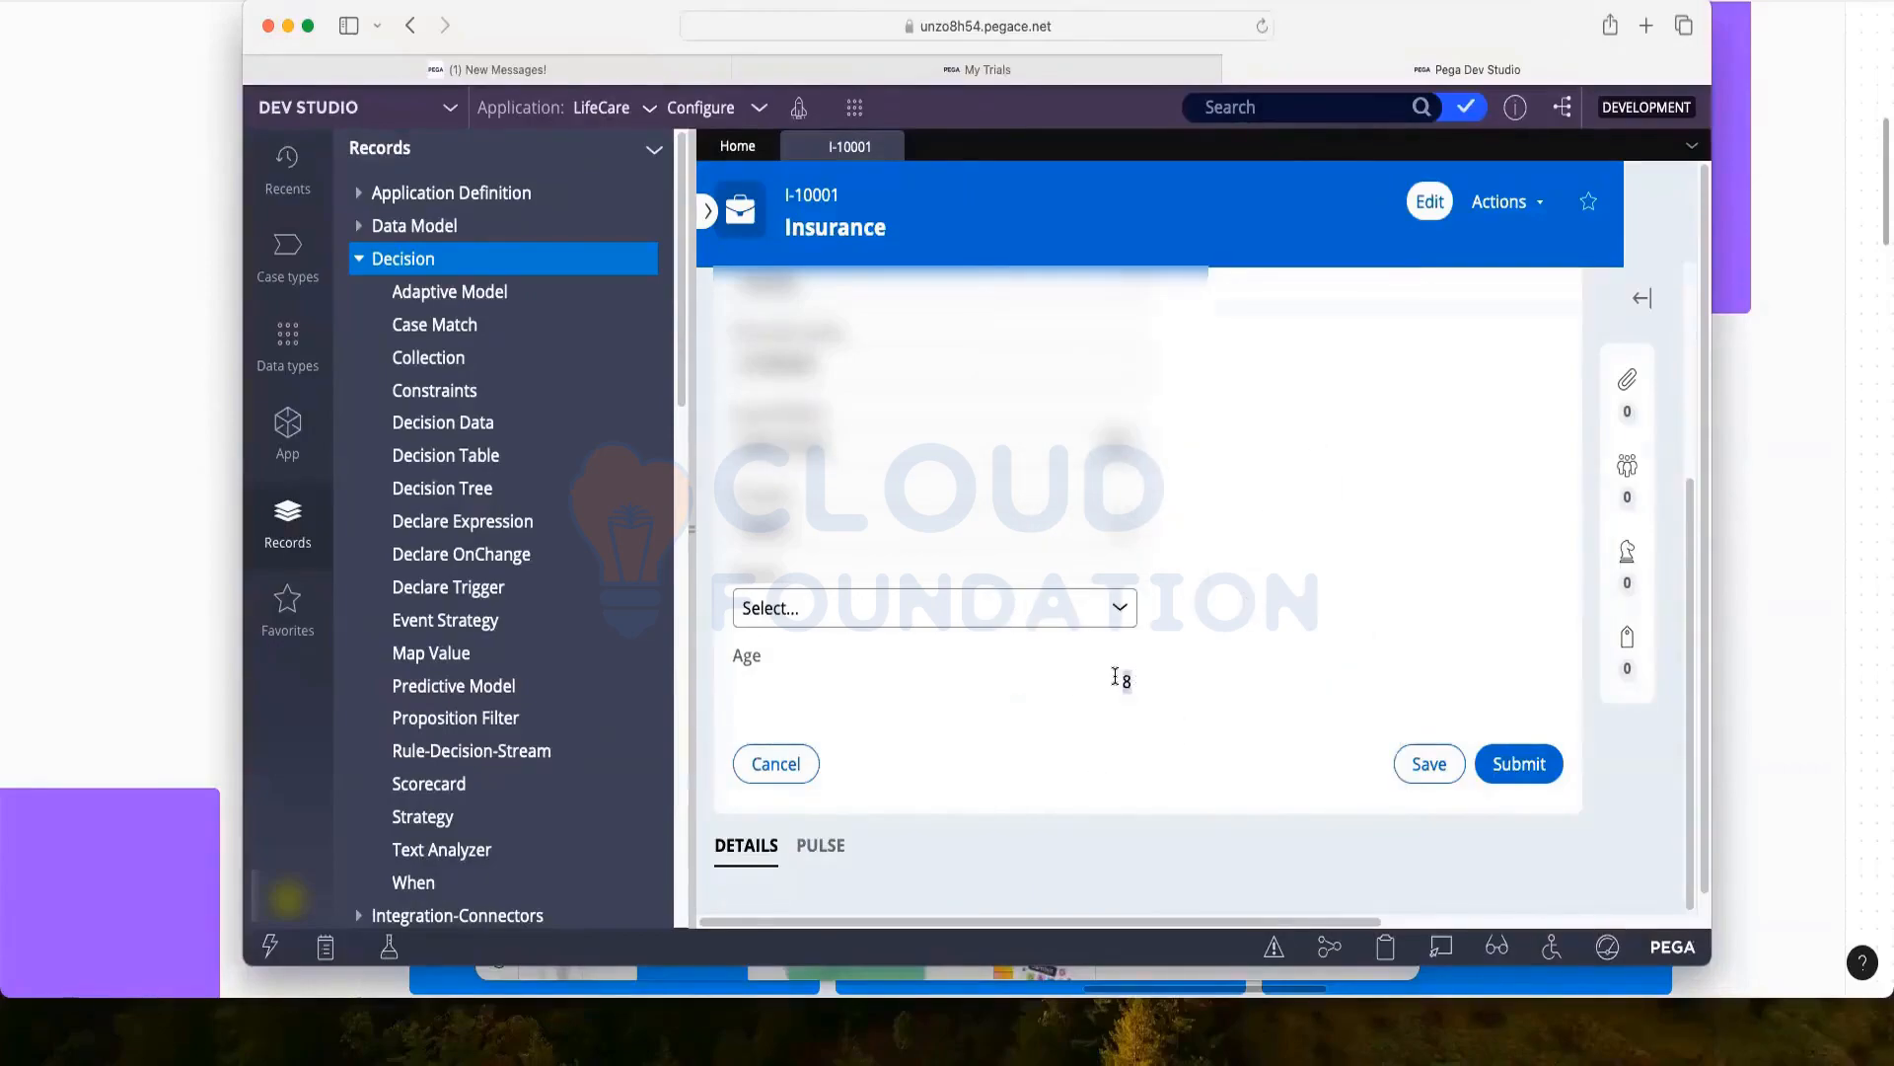
{"action": "left_click", "coordinate": [1185, 697]}
Open the Insurance case type's dated Personal Details view to show its field configuration
{"action": "left_click_drag", "start_coordinate": [1352, 20], "coordinate": [1392, 39]}
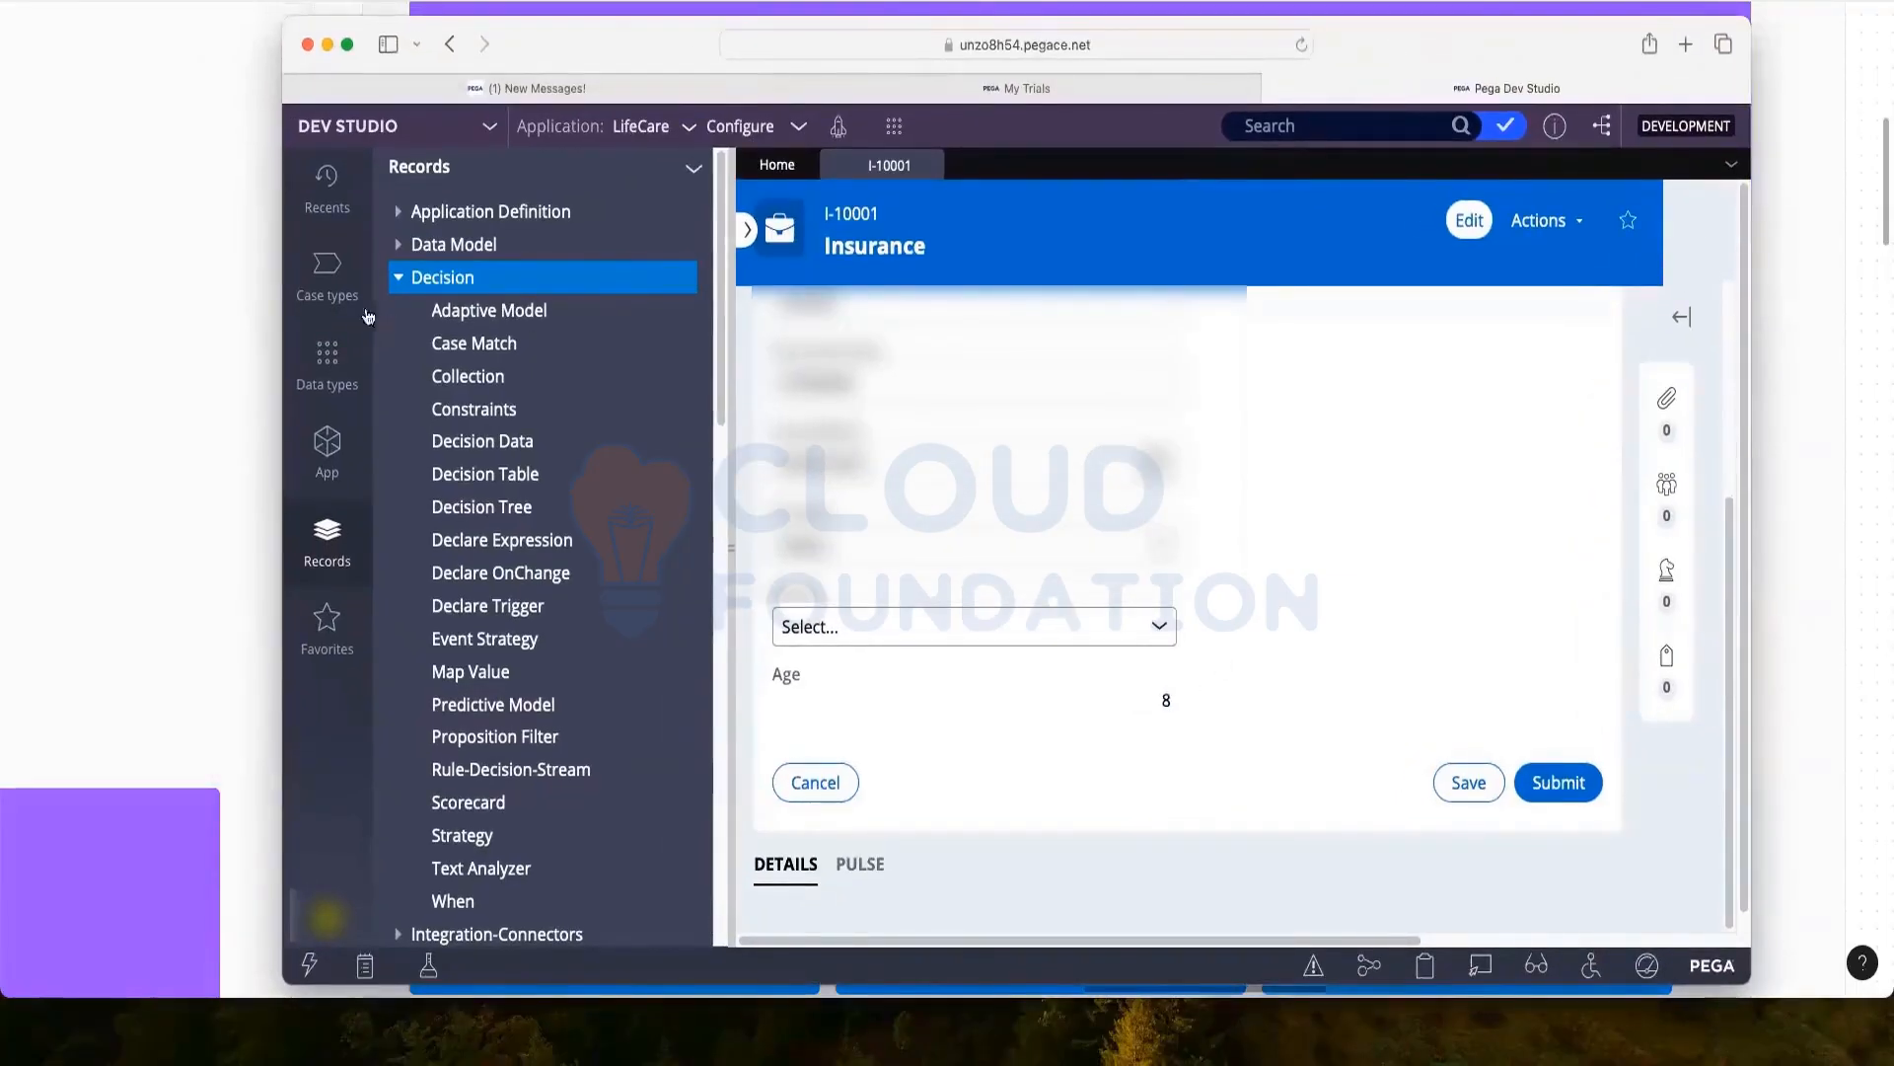
{"action": "left_click", "coordinate": [343, 290]}
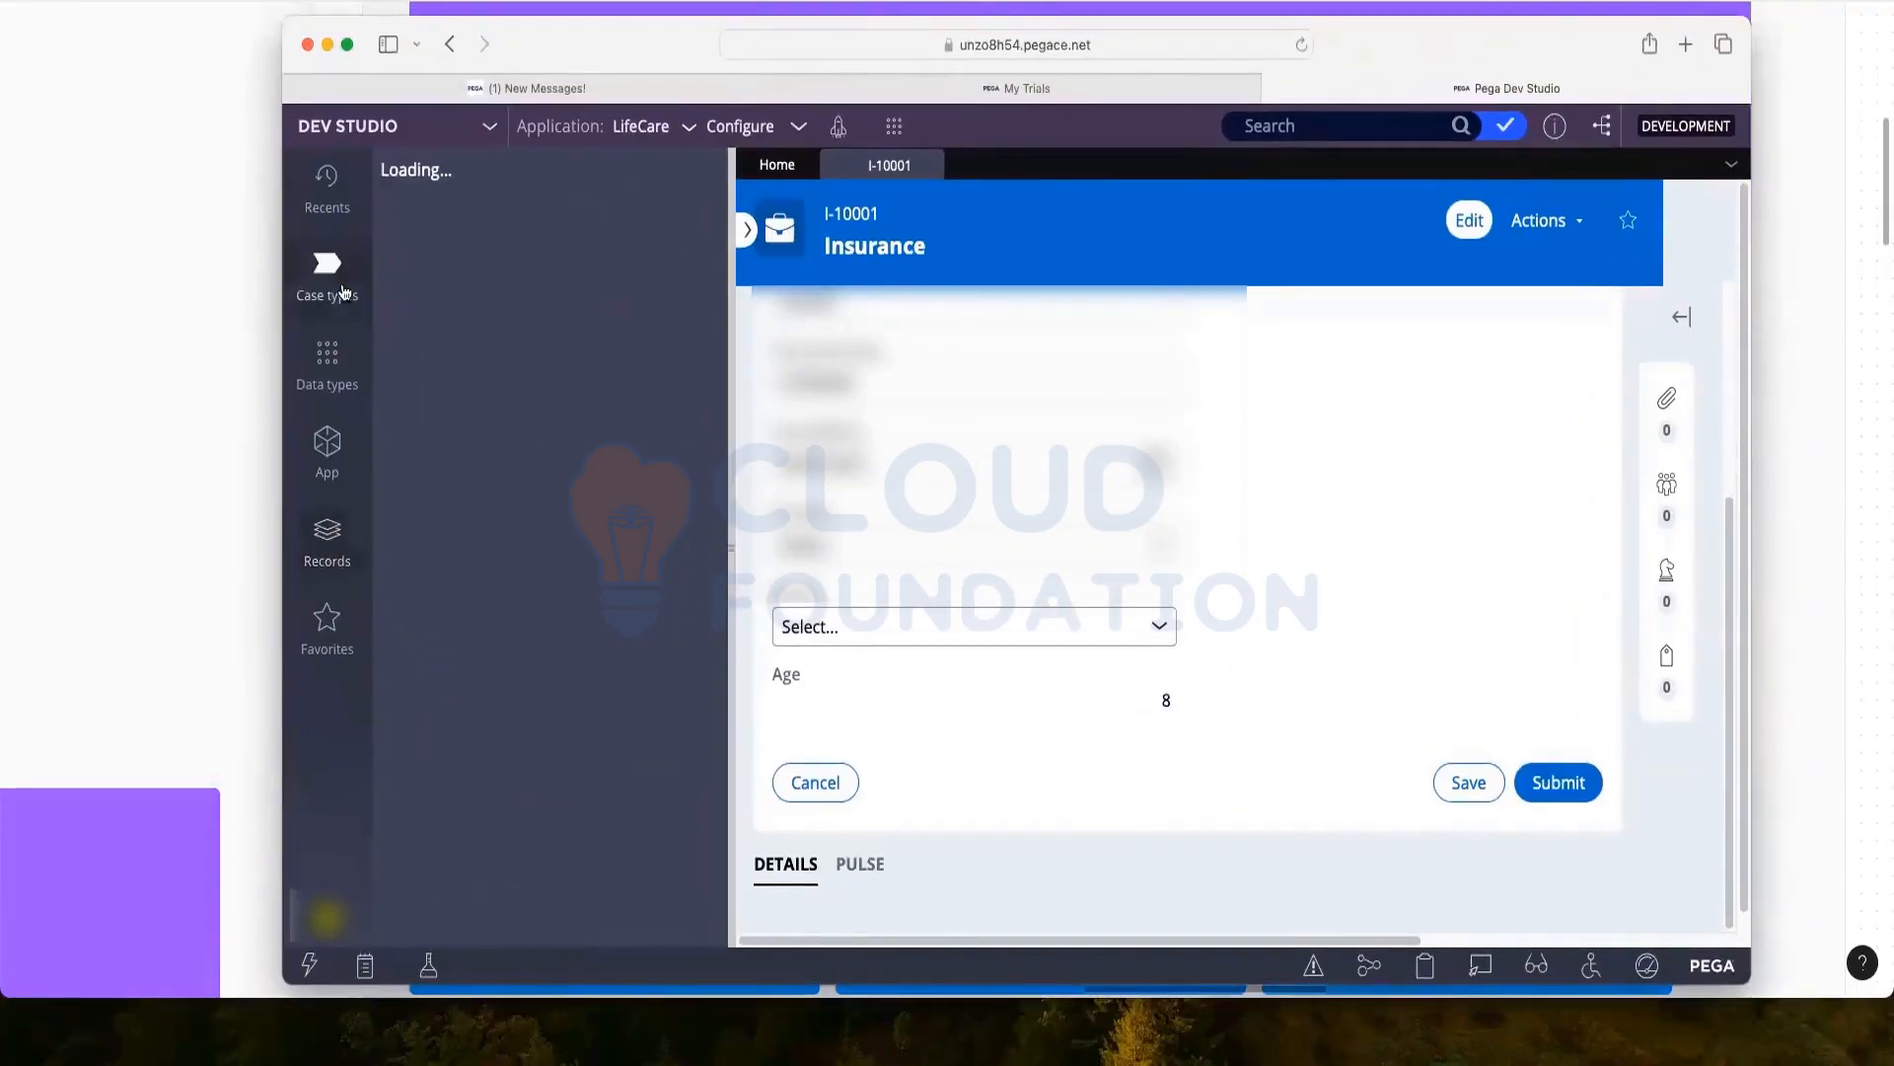
{"action": "left_click", "coordinate": [455, 268]}
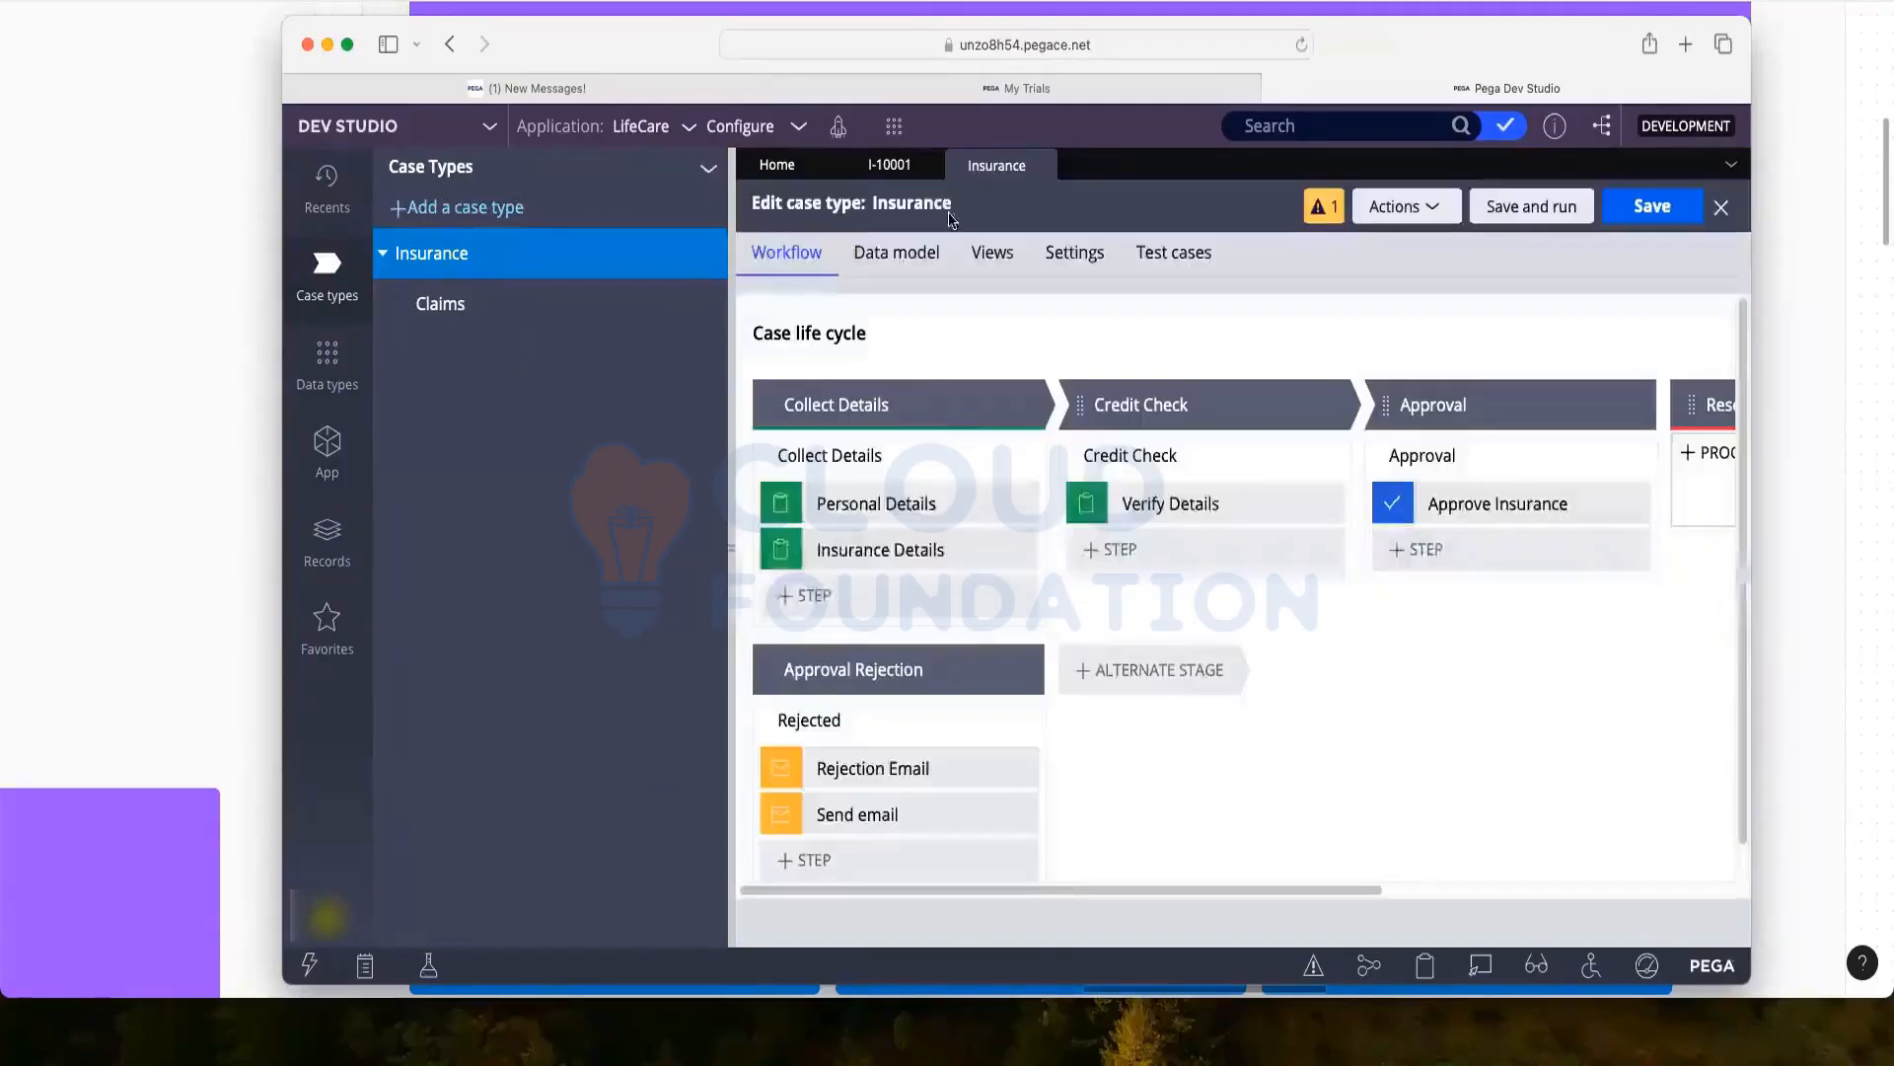
{"action": "left_click", "coordinate": [1010, 255]}
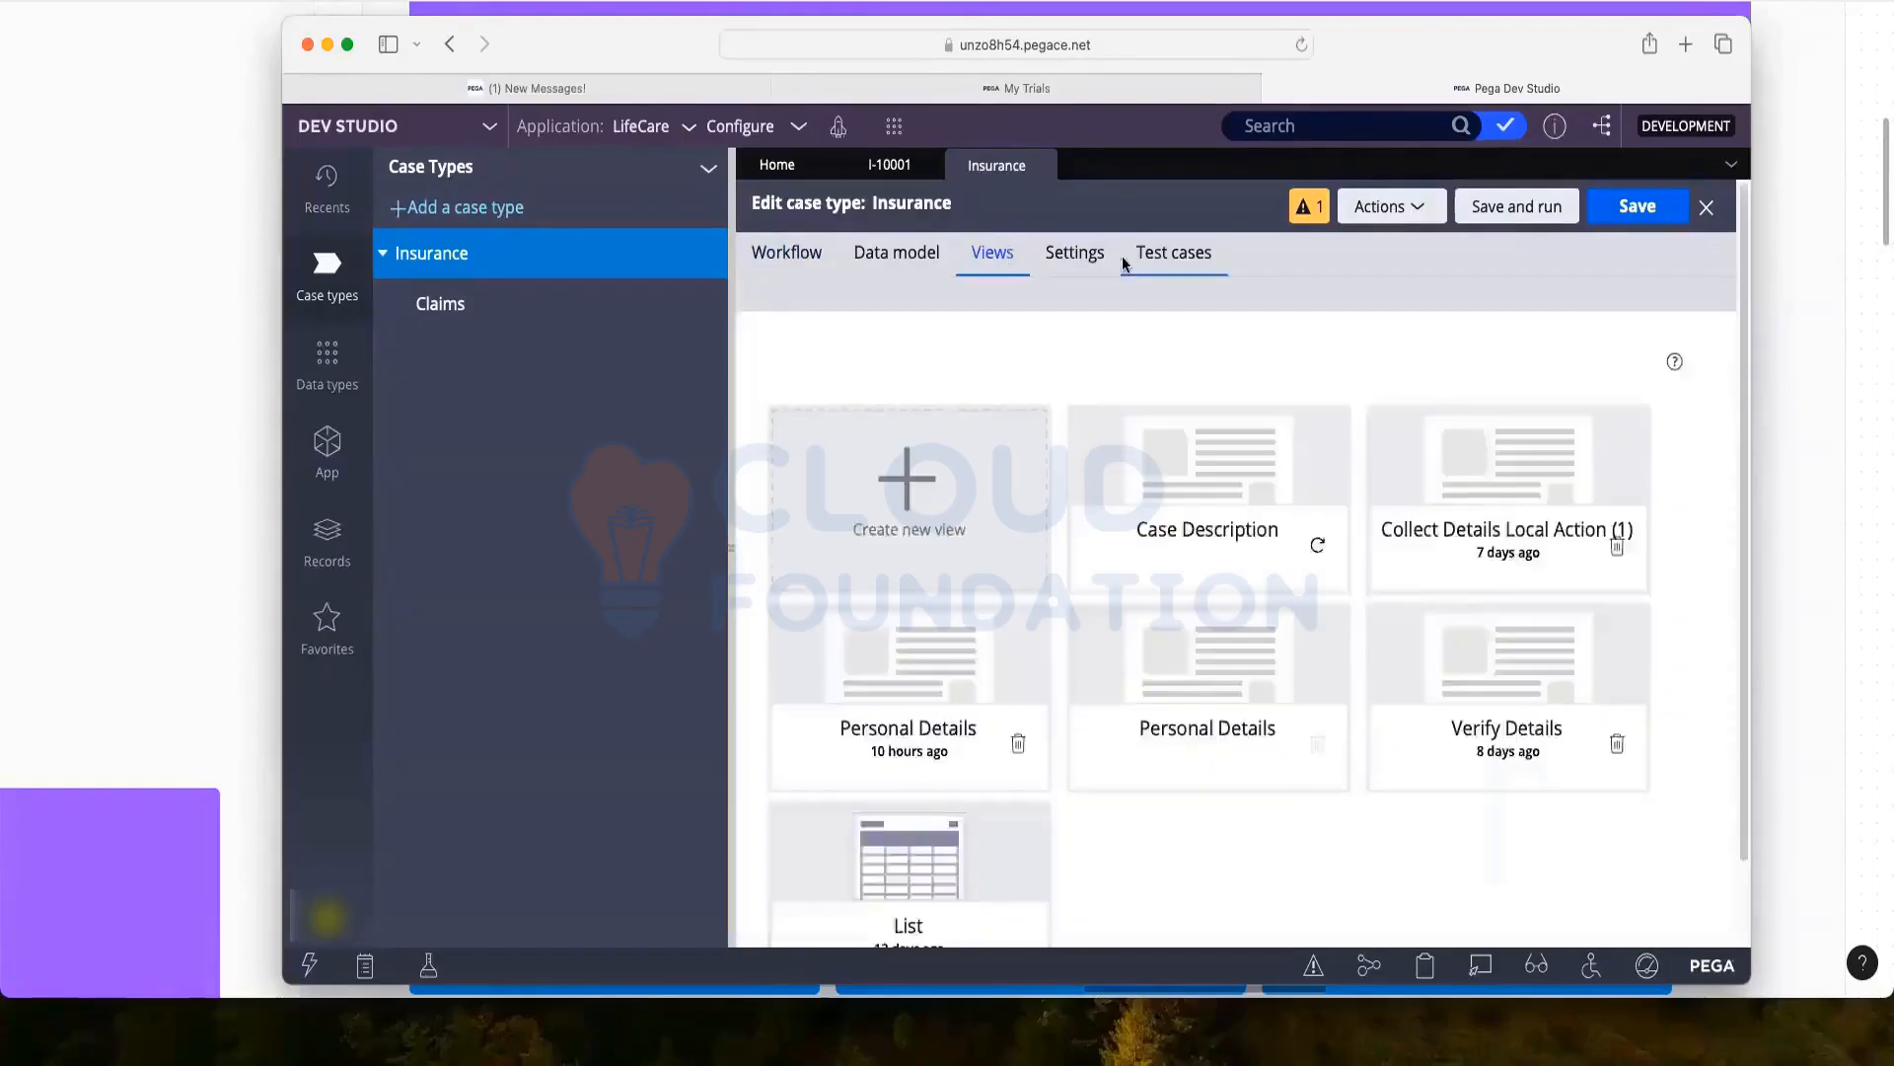
{"action": "mouse_move", "coordinate": [1370, 27]}
{"action": "left_mouse_down"}
{"action": "mouse_move", "coordinate": [1334, 0]}
{"action": "mouse_move", "coordinate": [1324, 47]}
{"action": "mouse_move", "coordinate": [1336, 20]}
{"action": "left_mouse_up"}
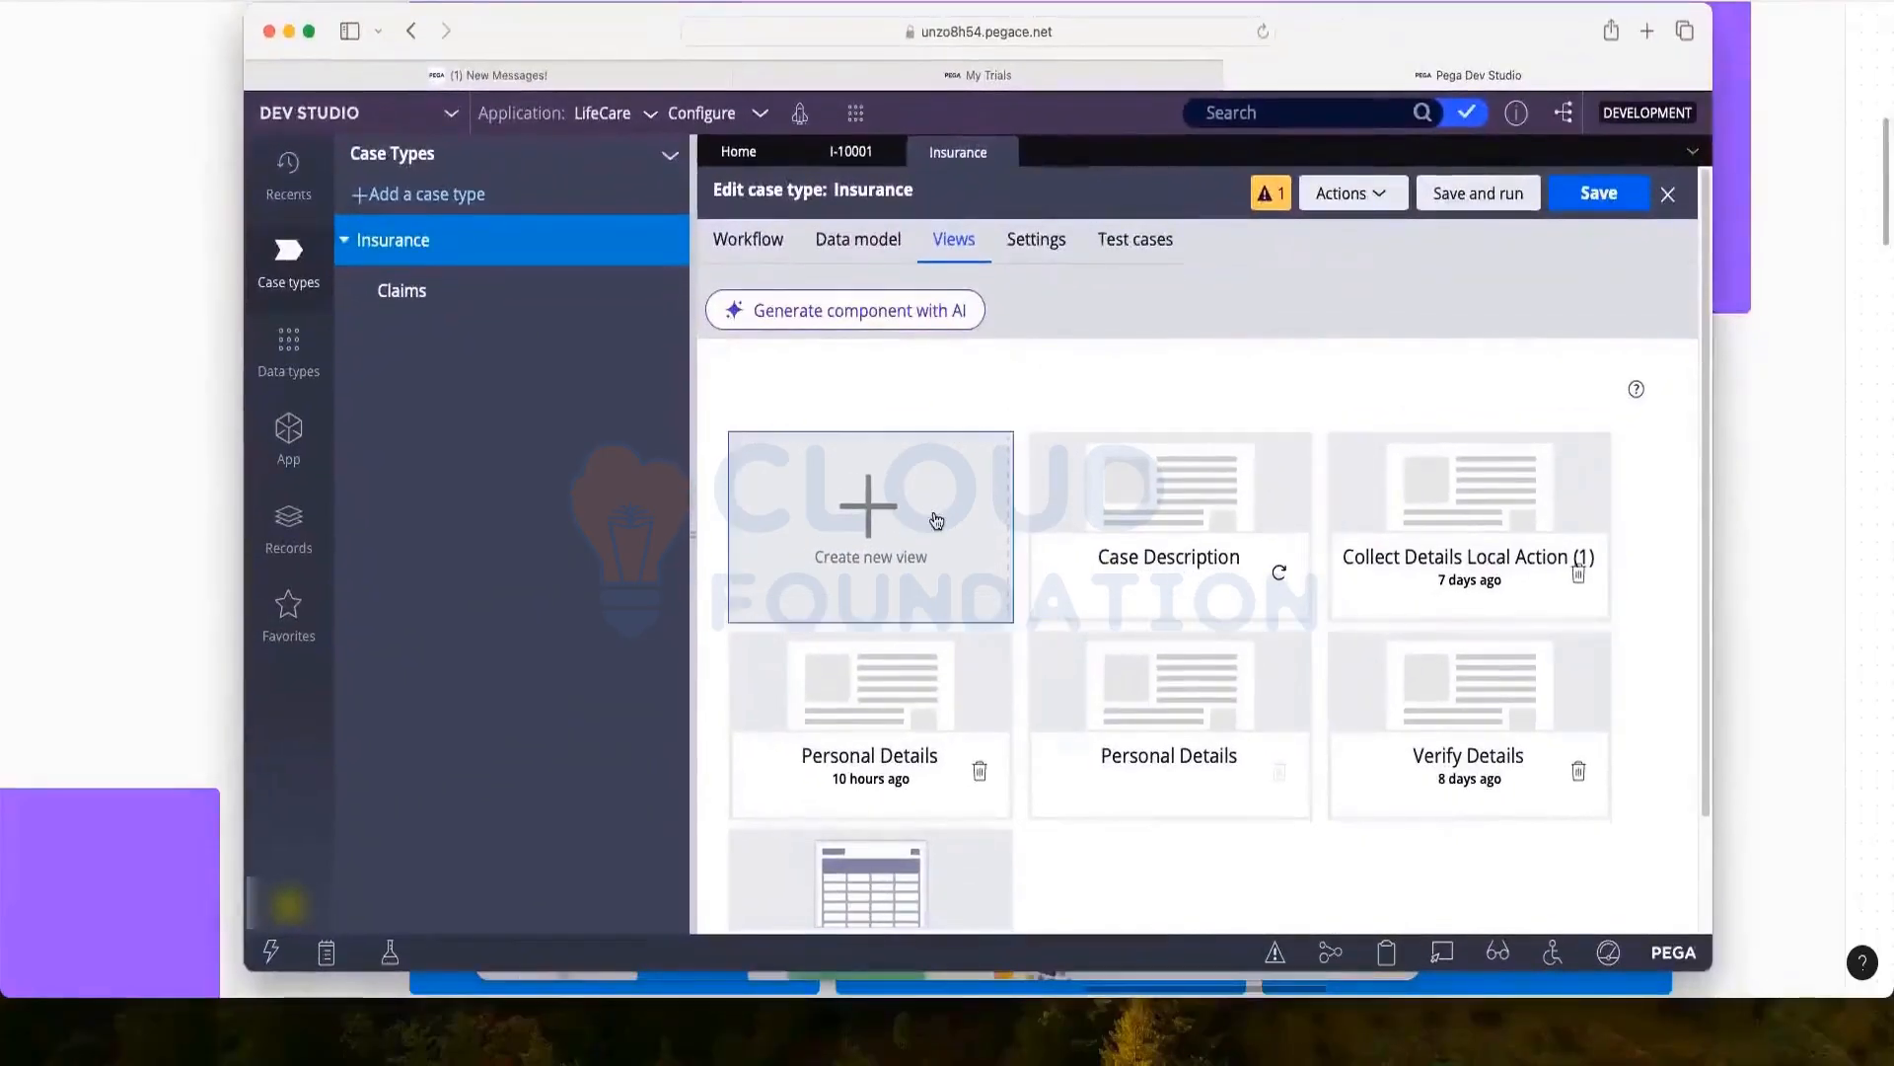
{"action": "scroll", "coordinate": [938, 516], "scroll_direction": "down", "scroll_amount": 3}
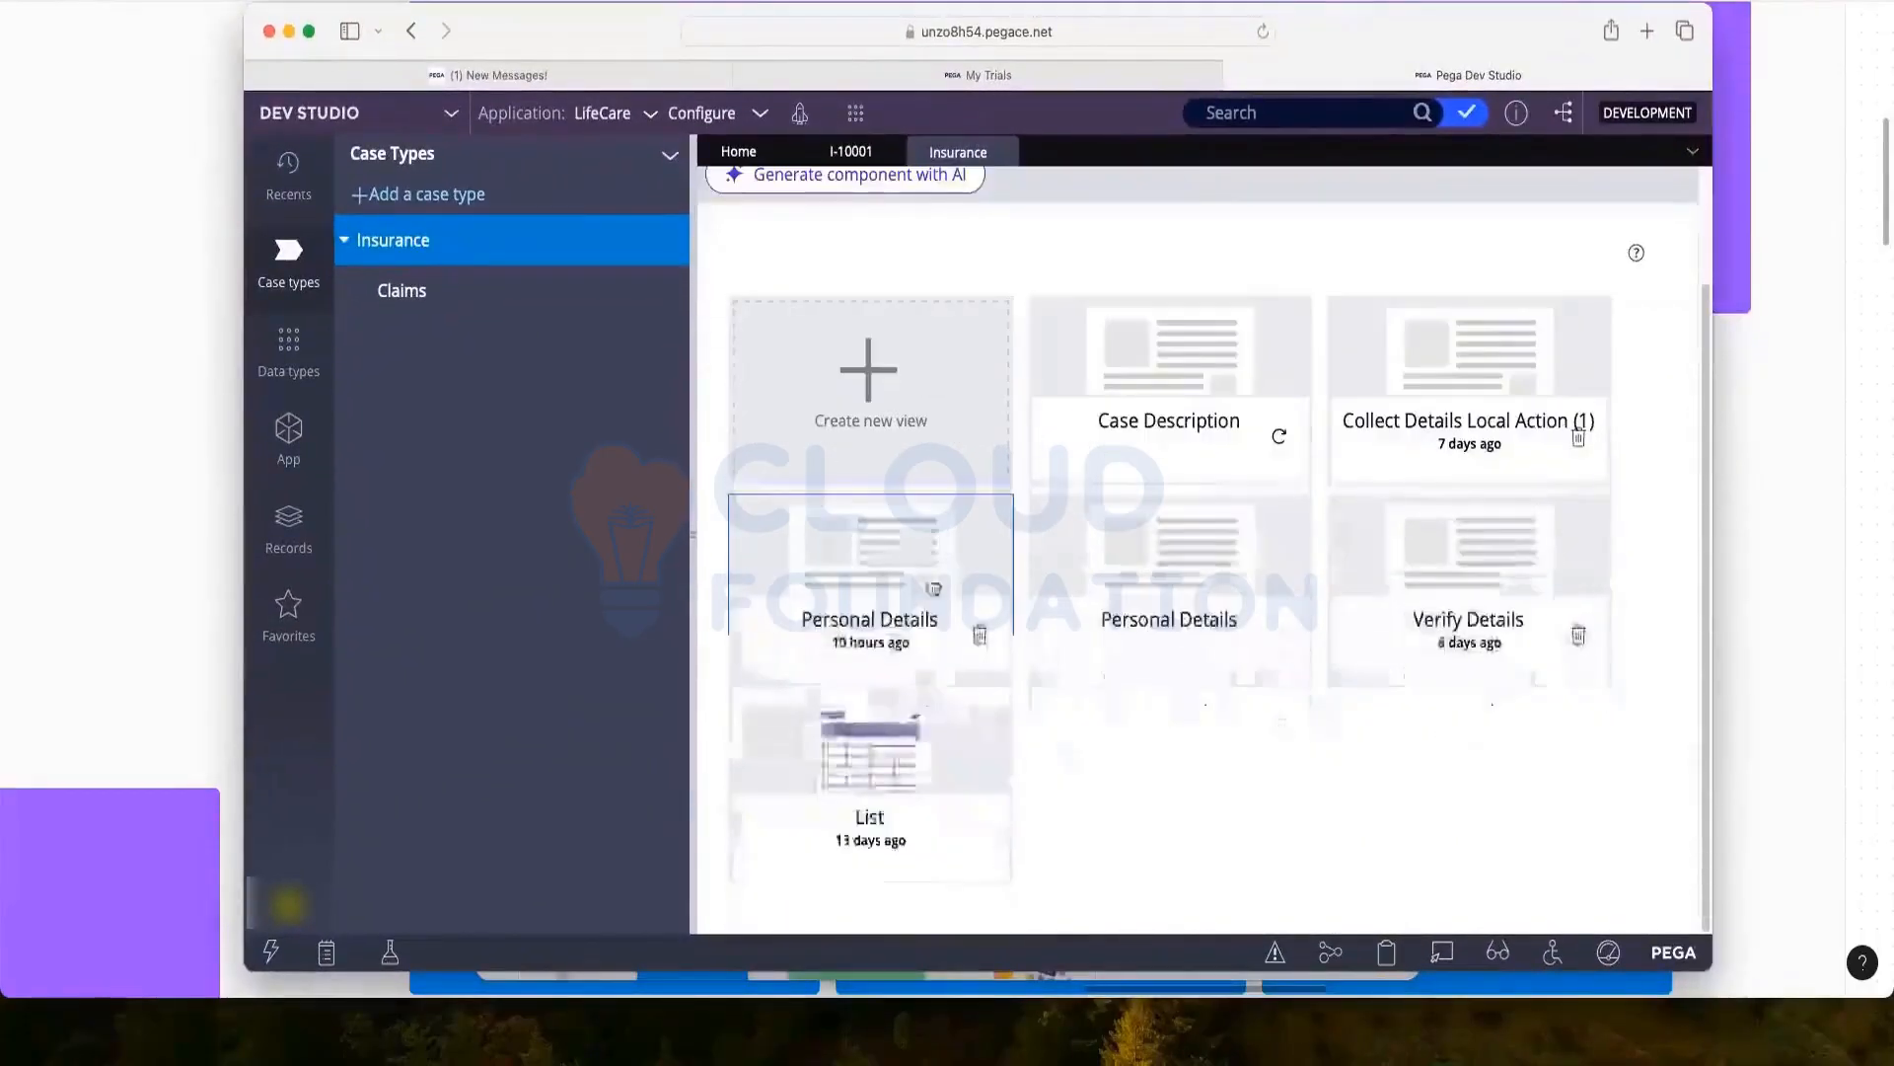
{"action": "left_click", "coordinate": [847, 549]}
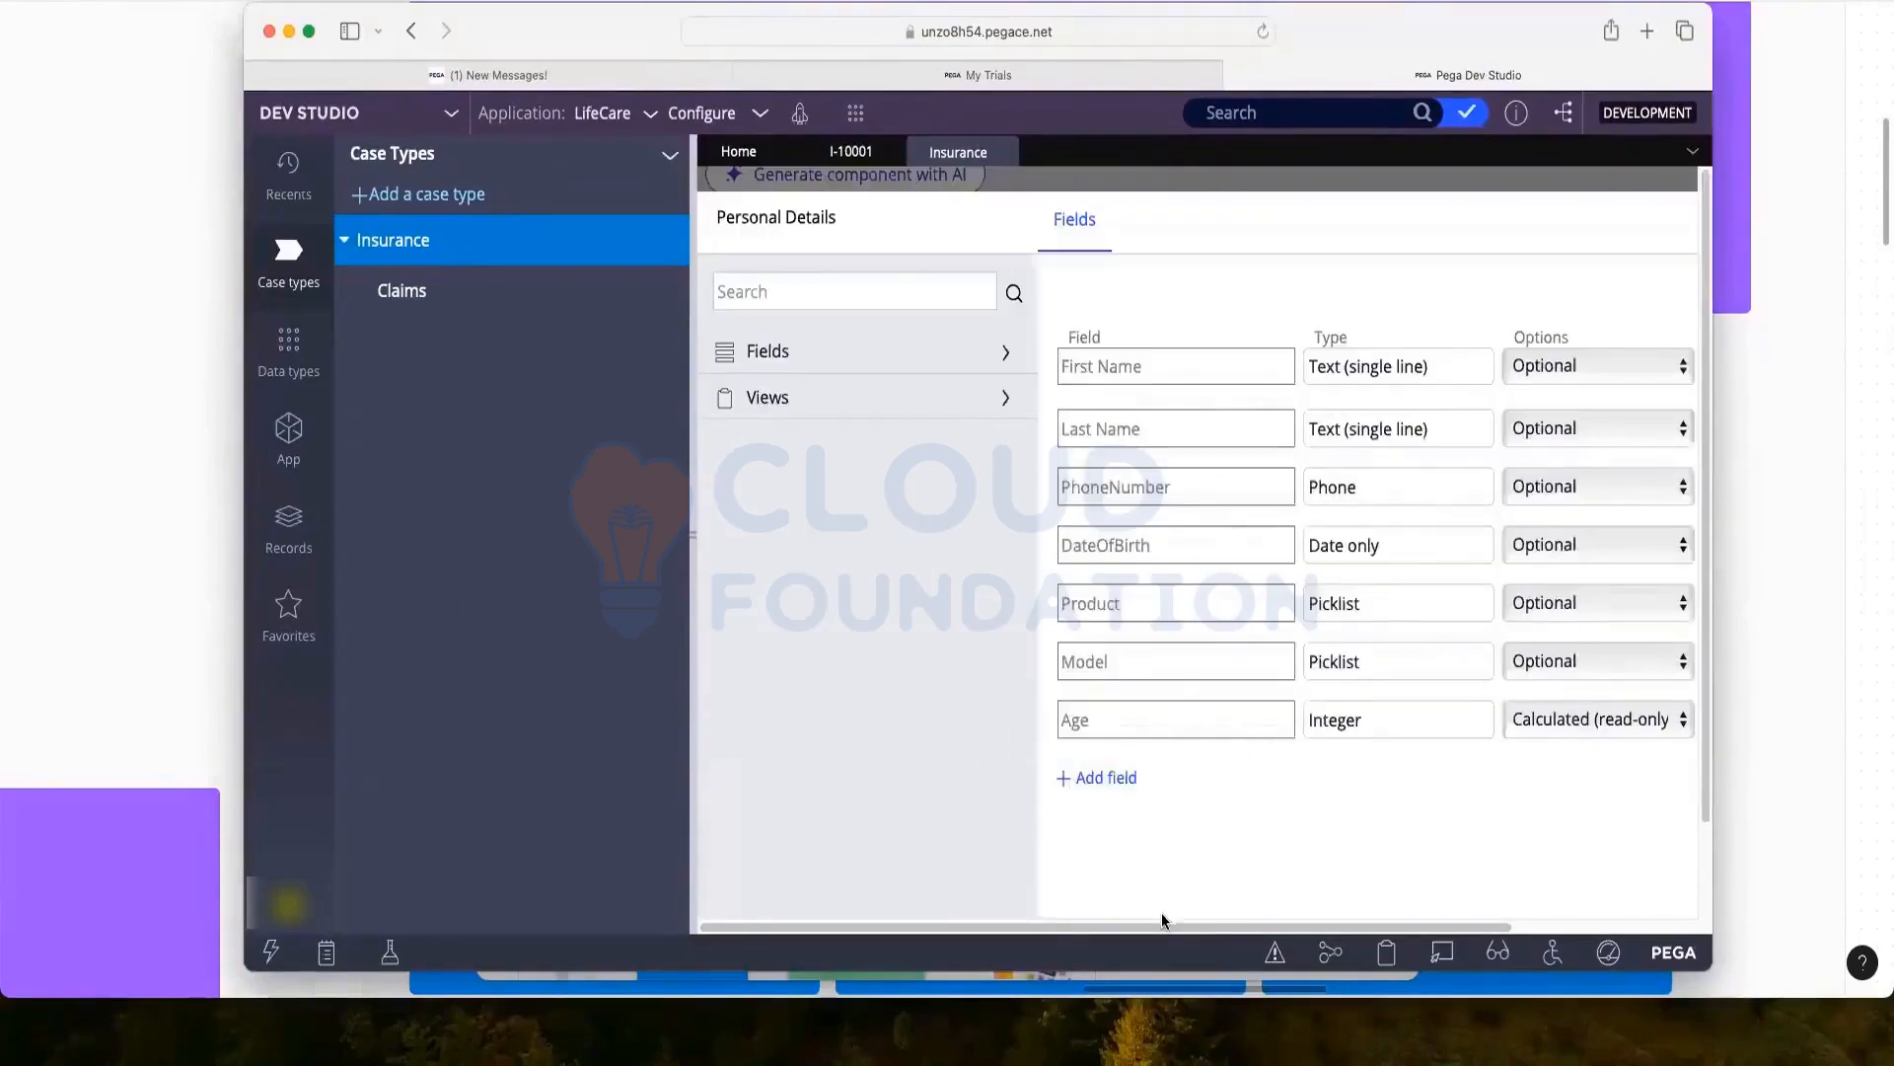
Open the calculation settings of the Age field and review the available functions, keeping Custom selected
{"action": "scroll", "coordinate": [1162, 931], "scroll_direction": "right", "scroll_amount": 5}
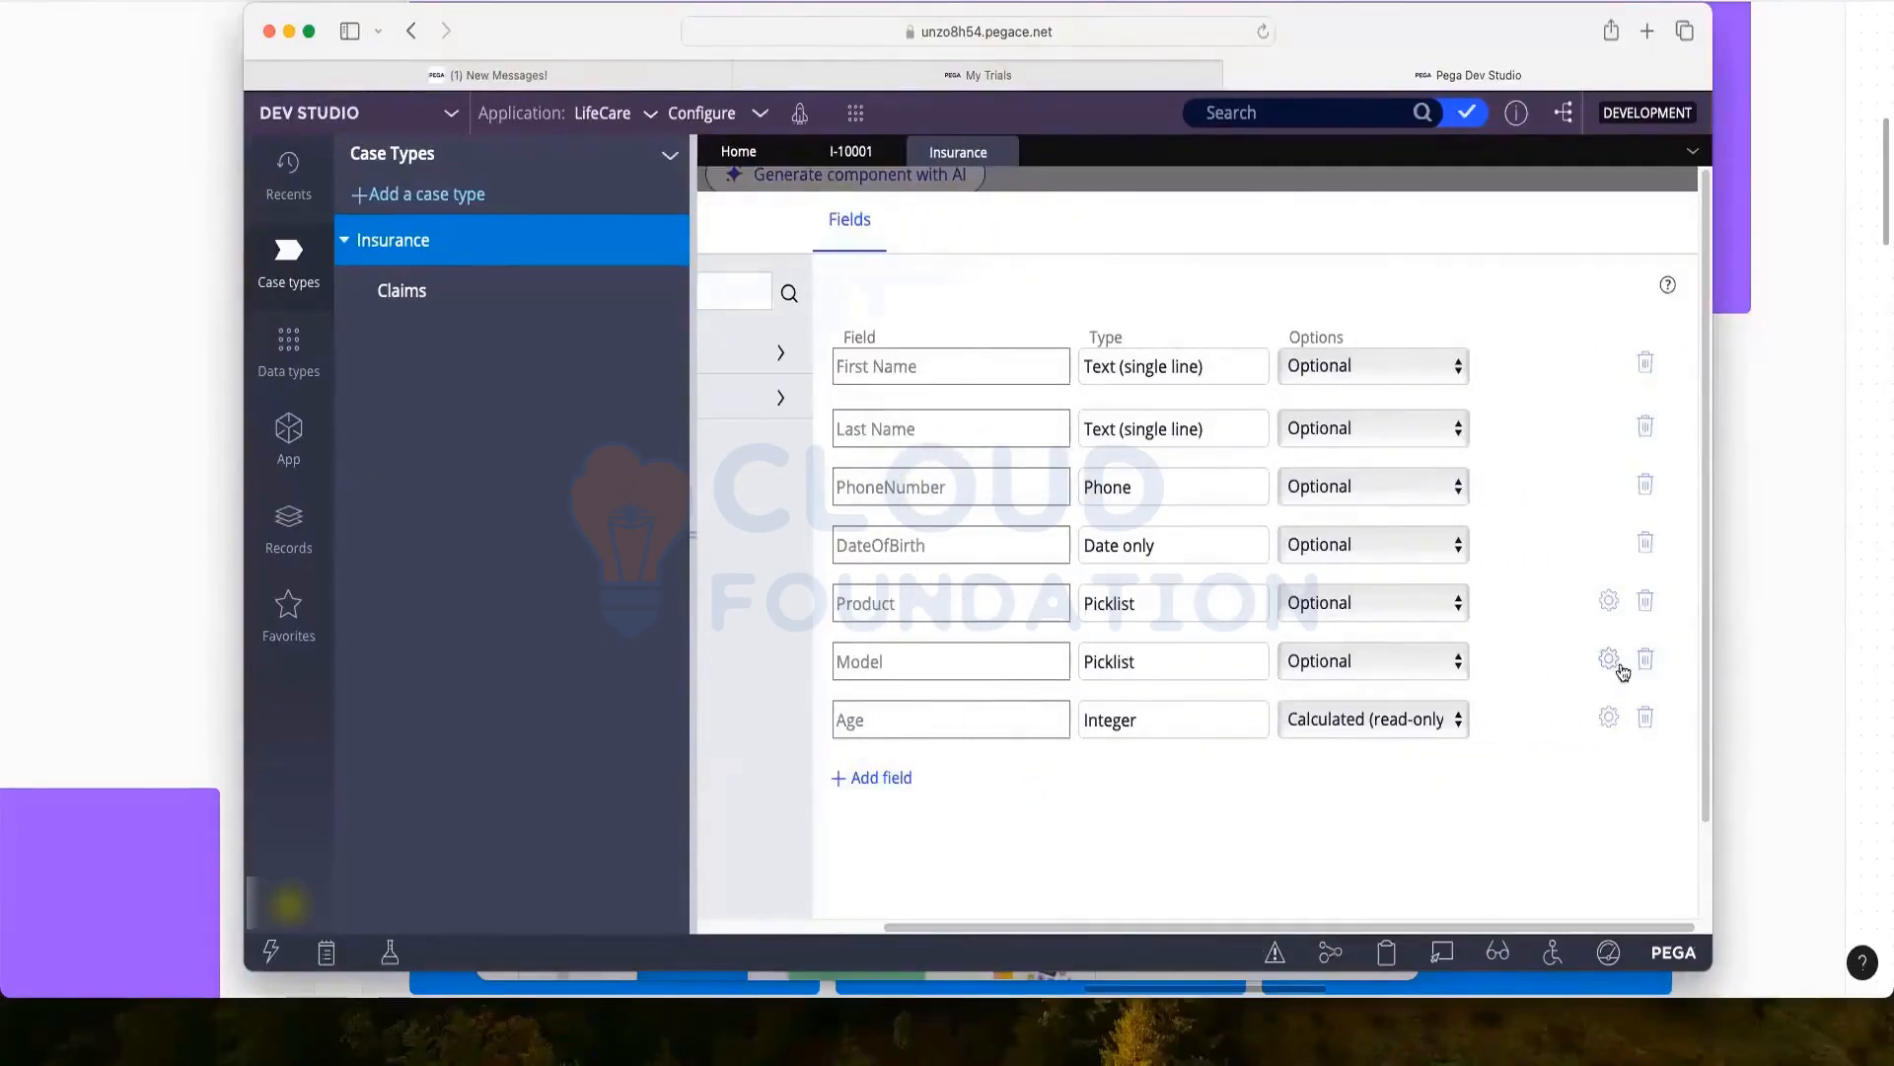
{"action": "double_click", "coordinate": [871, 732]}
{"action": "left_click", "coordinate": [1609, 719]}
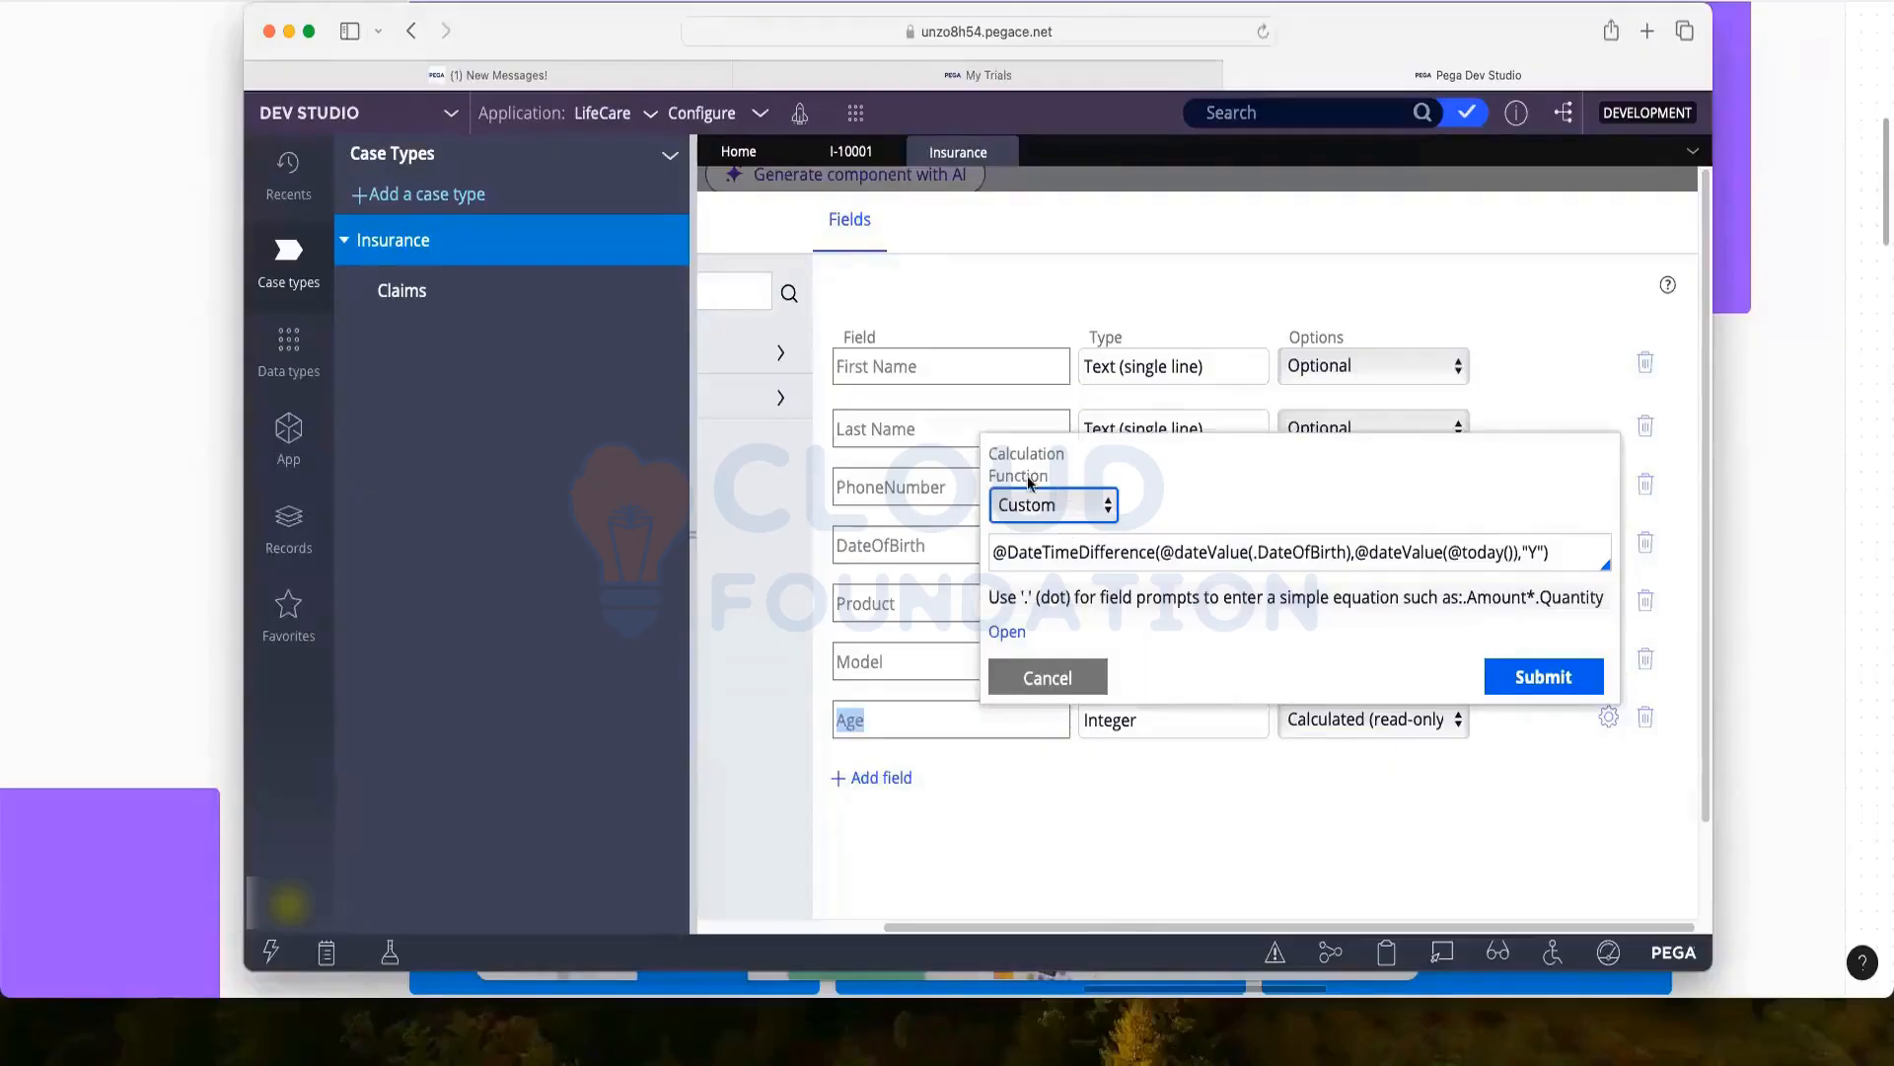
{"action": "left_click_drag", "start_coordinate": [988, 453], "coordinate": [1066, 455]}
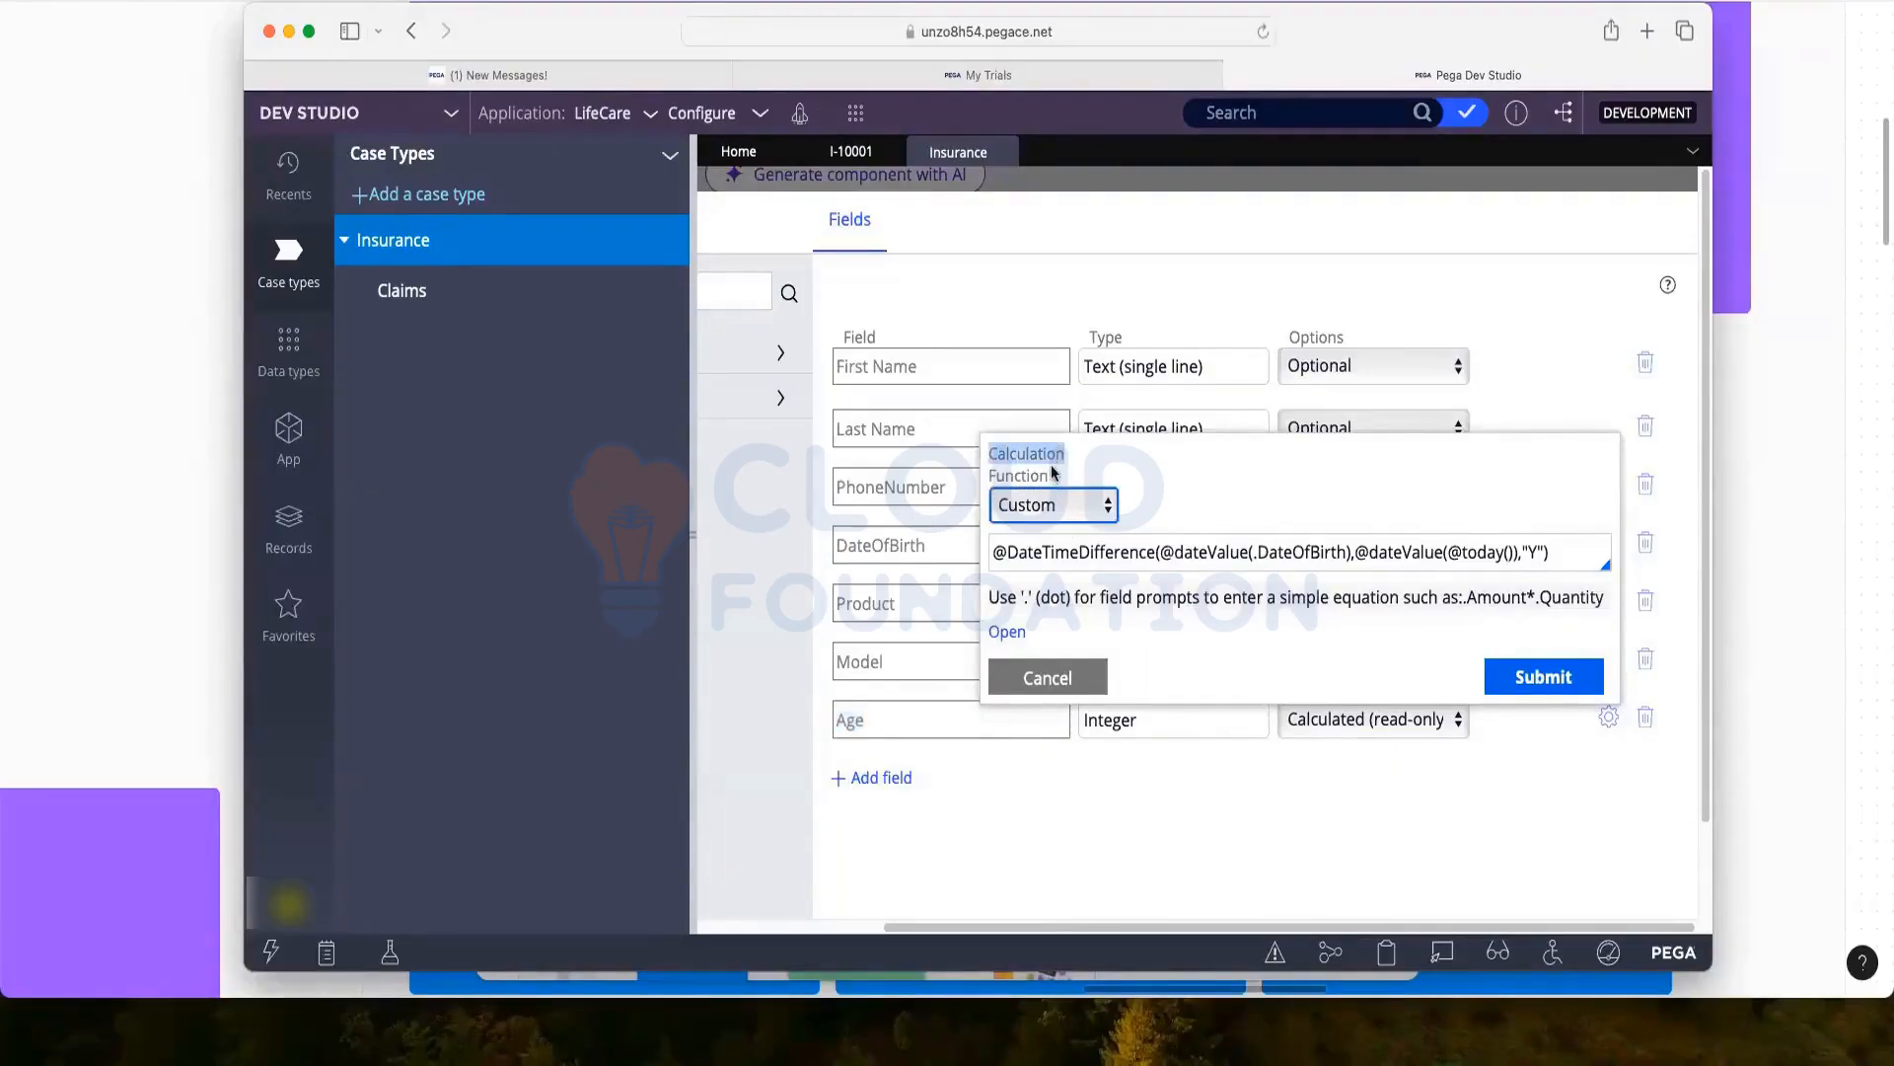
{"action": "left_click", "coordinate": [1094, 556]}
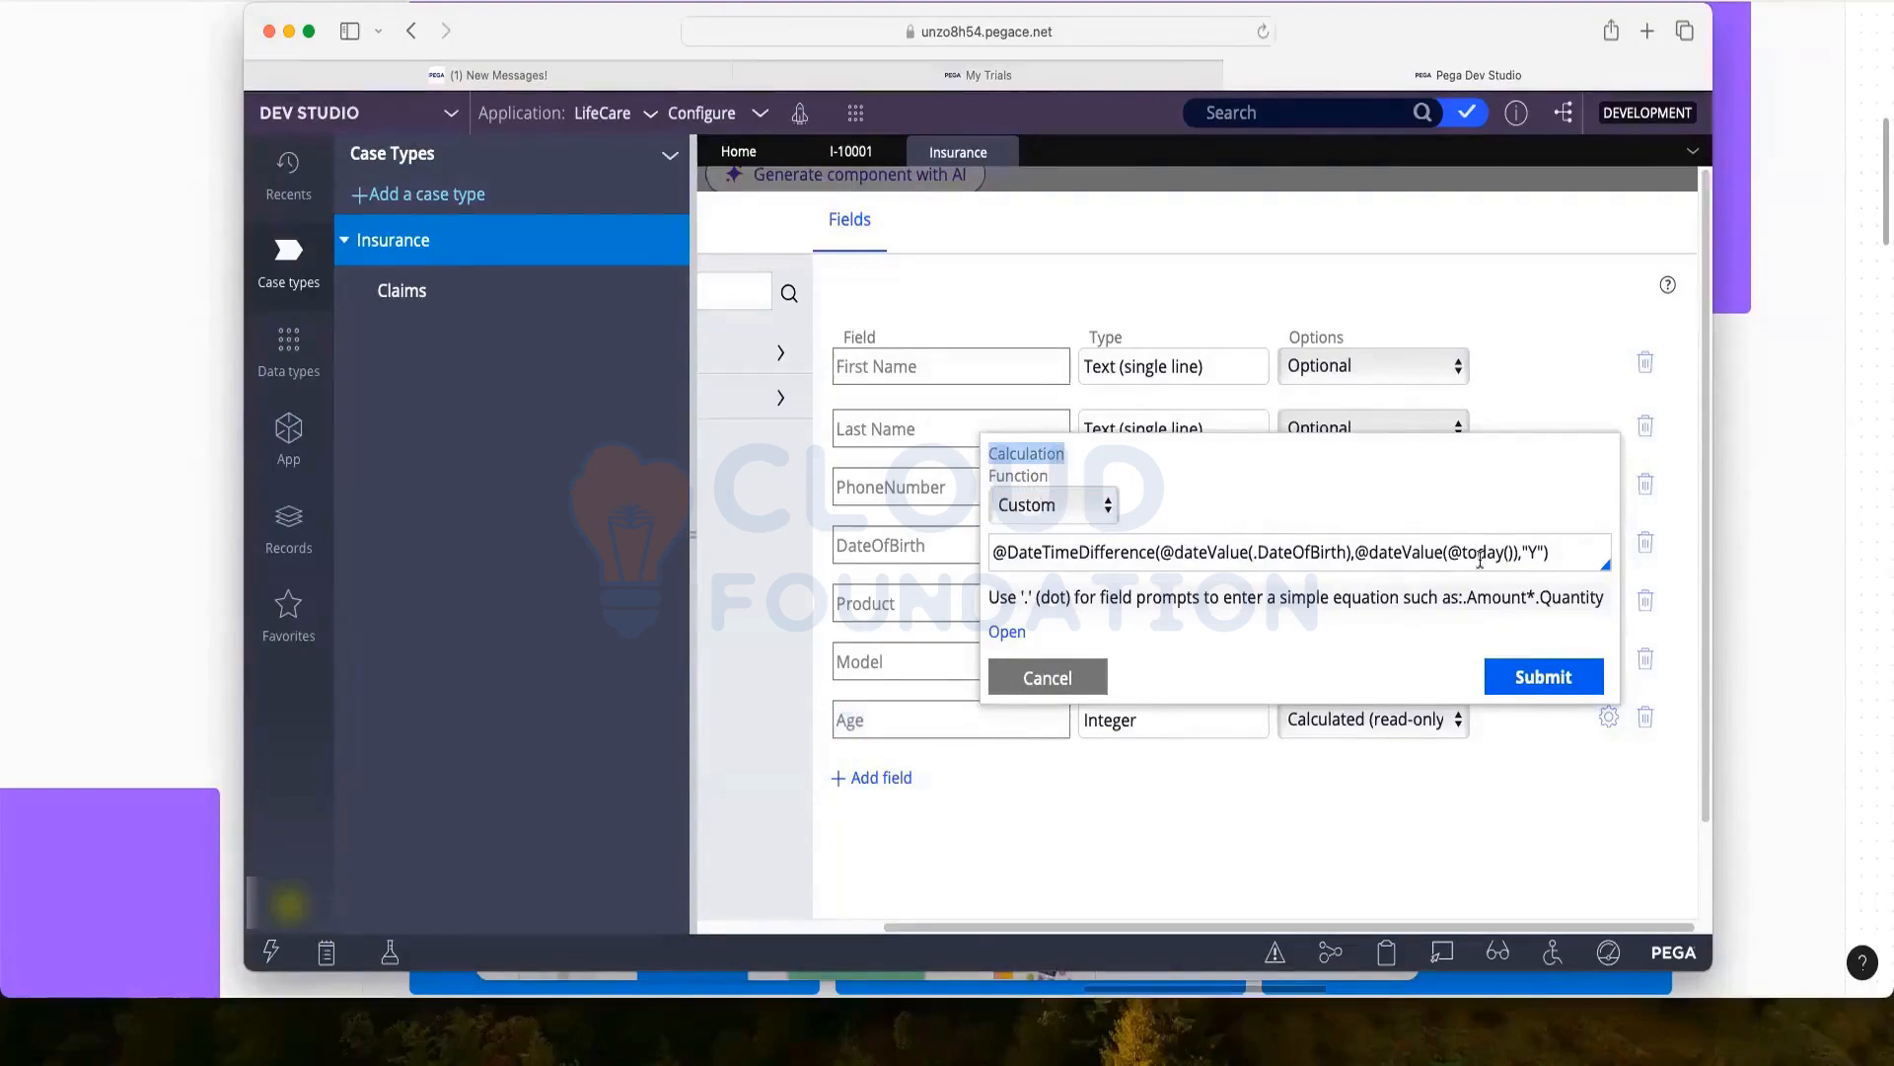
{"action": "left_click_drag", "start_coordinate": [1583, 554], "coordinate": [1002, 563]}
{"action": "left_click", "coordinate": [1039, 506]}
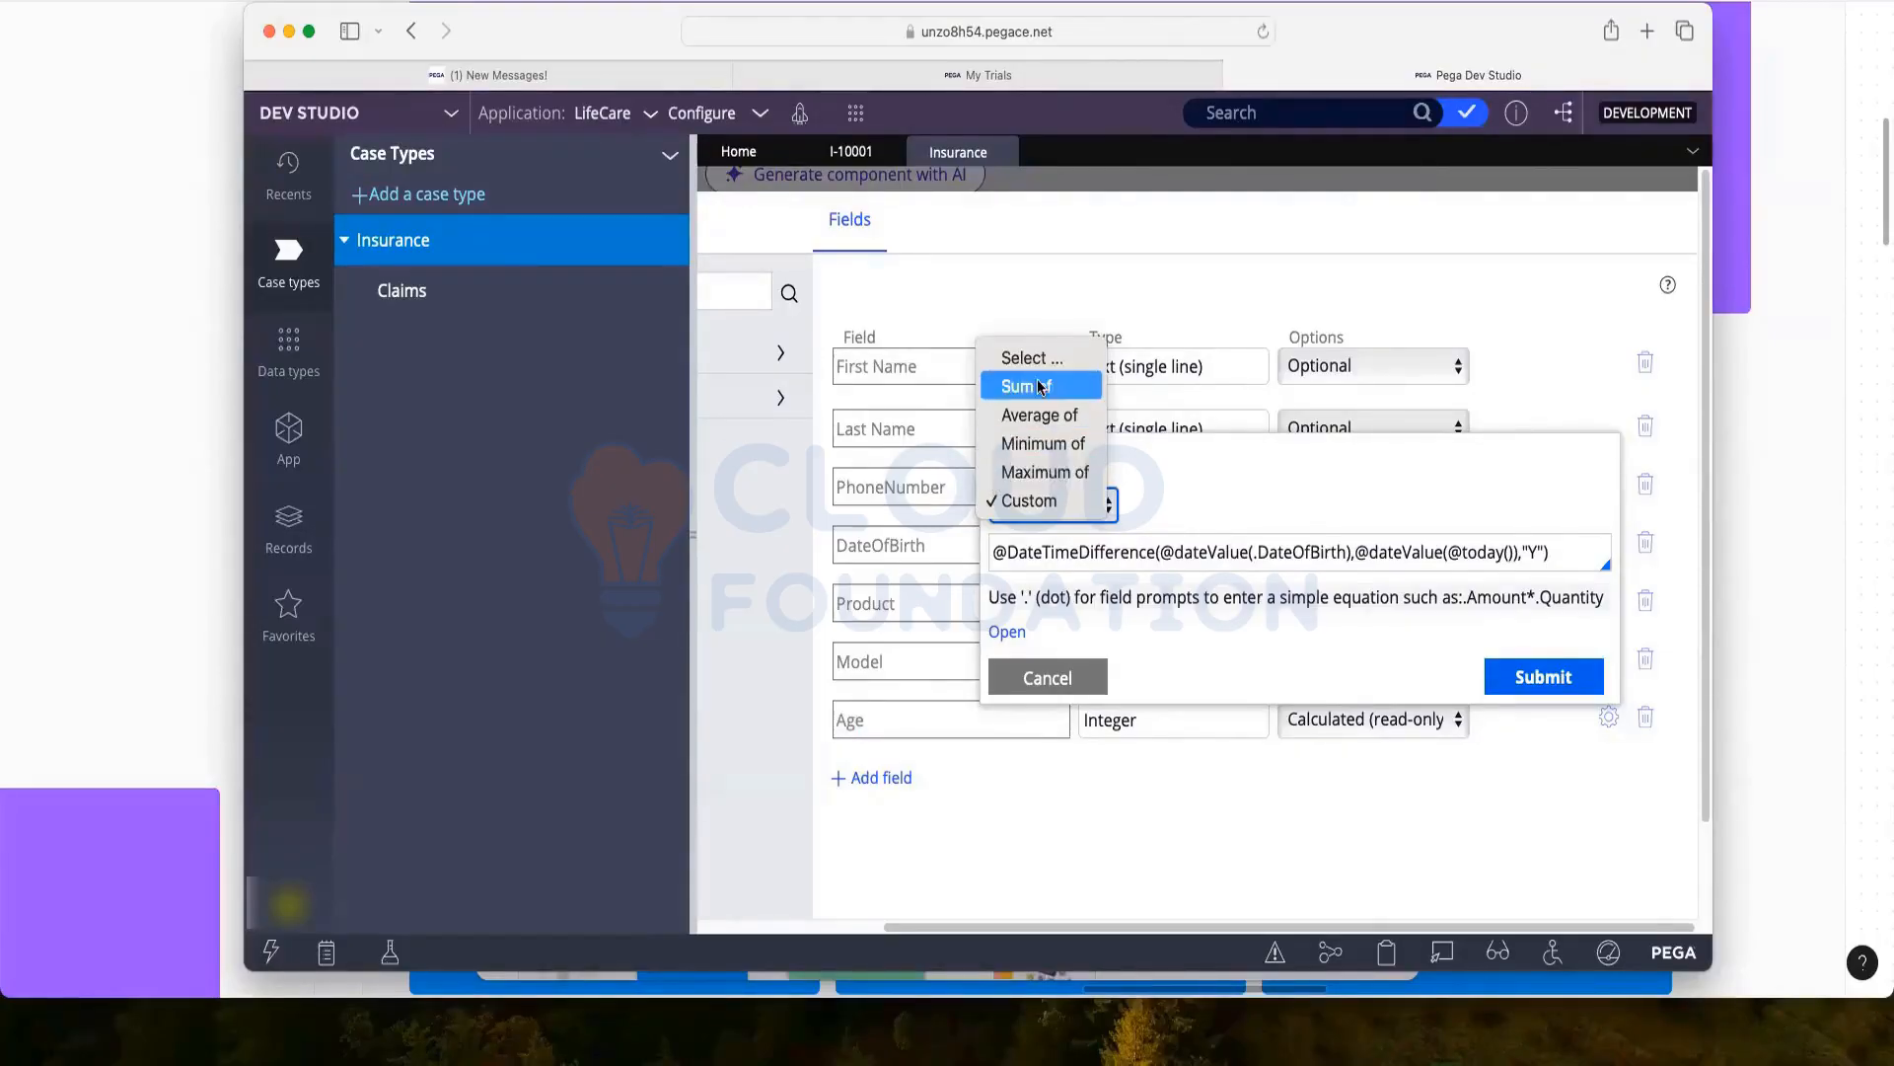
{"action": "left_click", "coordinate": [1032, 502]}
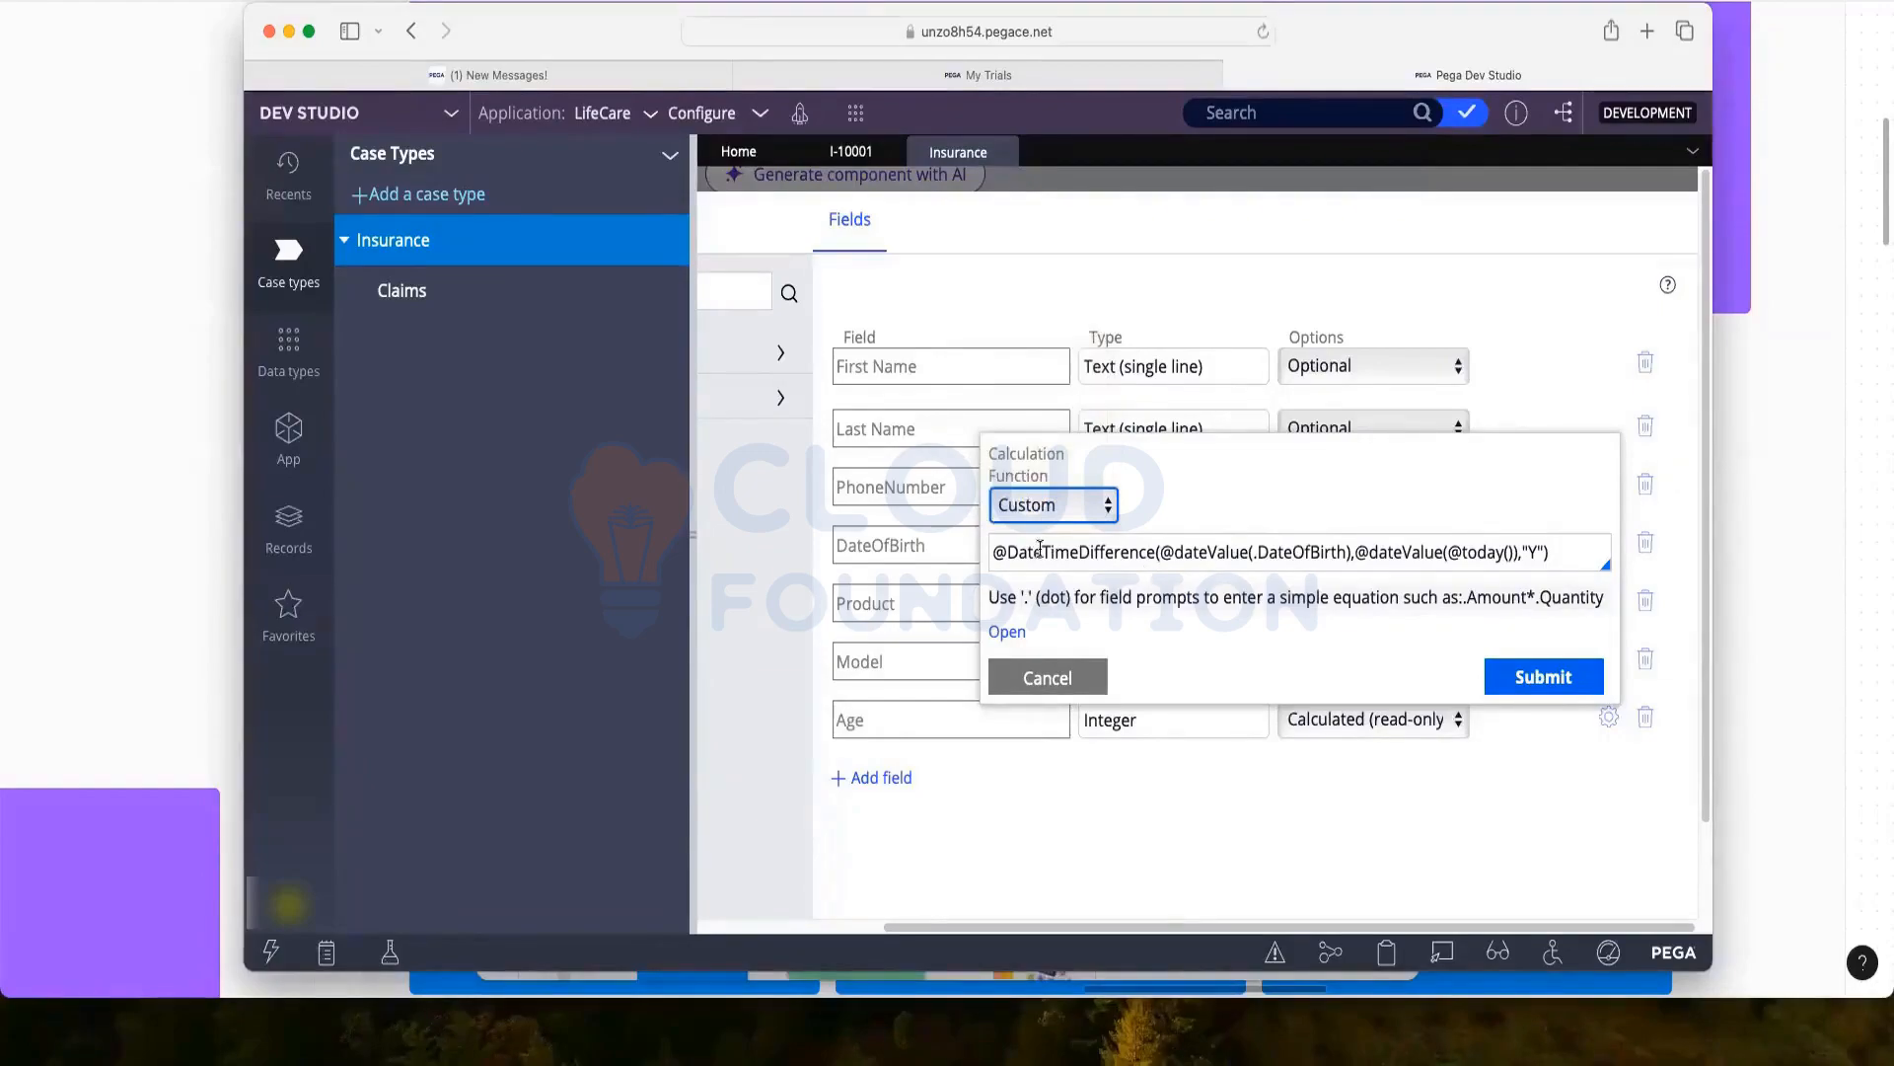
Examine each part of the Age field's DateTimeDifference expression and close the calculation settings without submitting
{"action": "left_click_drag", "start_coordinate": [997, 551], "coordinate": [1152, 559]}
{"action": "left_click", "coordinate": [1153, 559]}
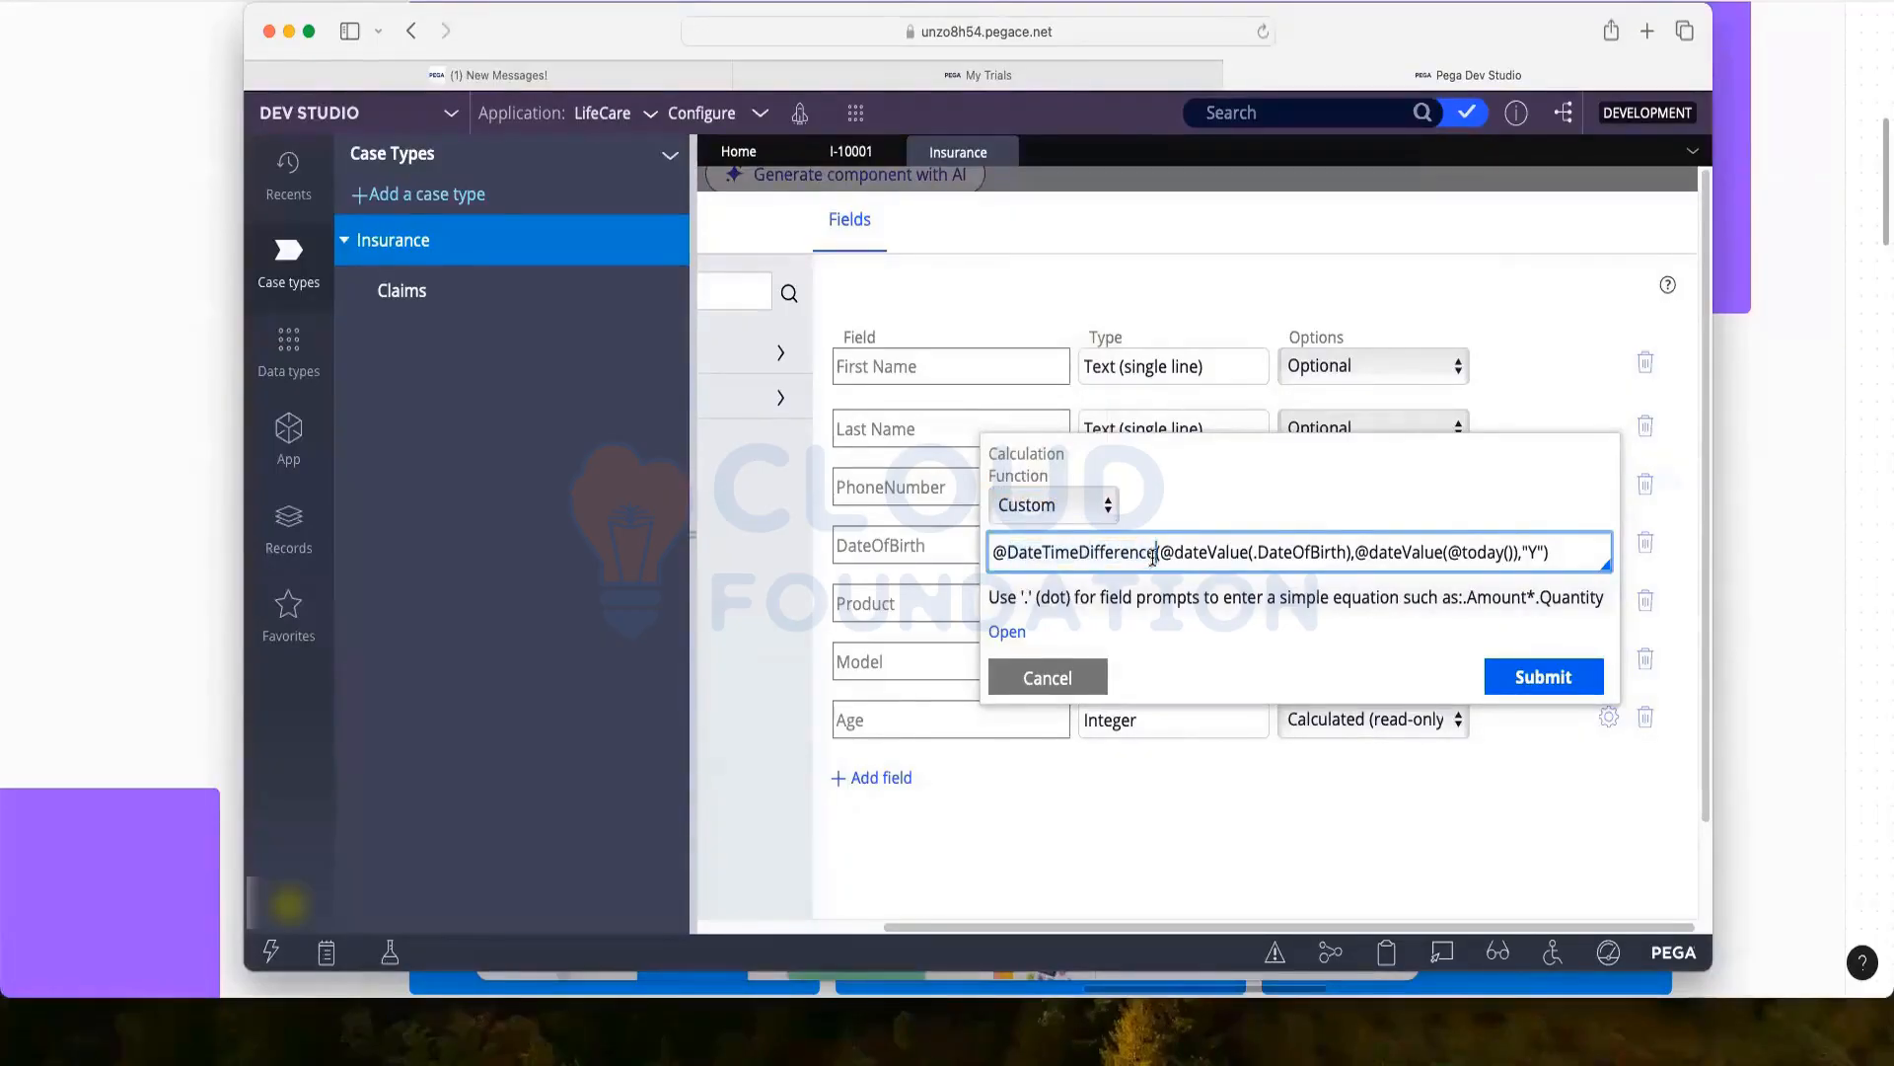
{"action": "left_click_drag", "start_coordinate": [1155, 553], "coordinate": [1024, 551]}
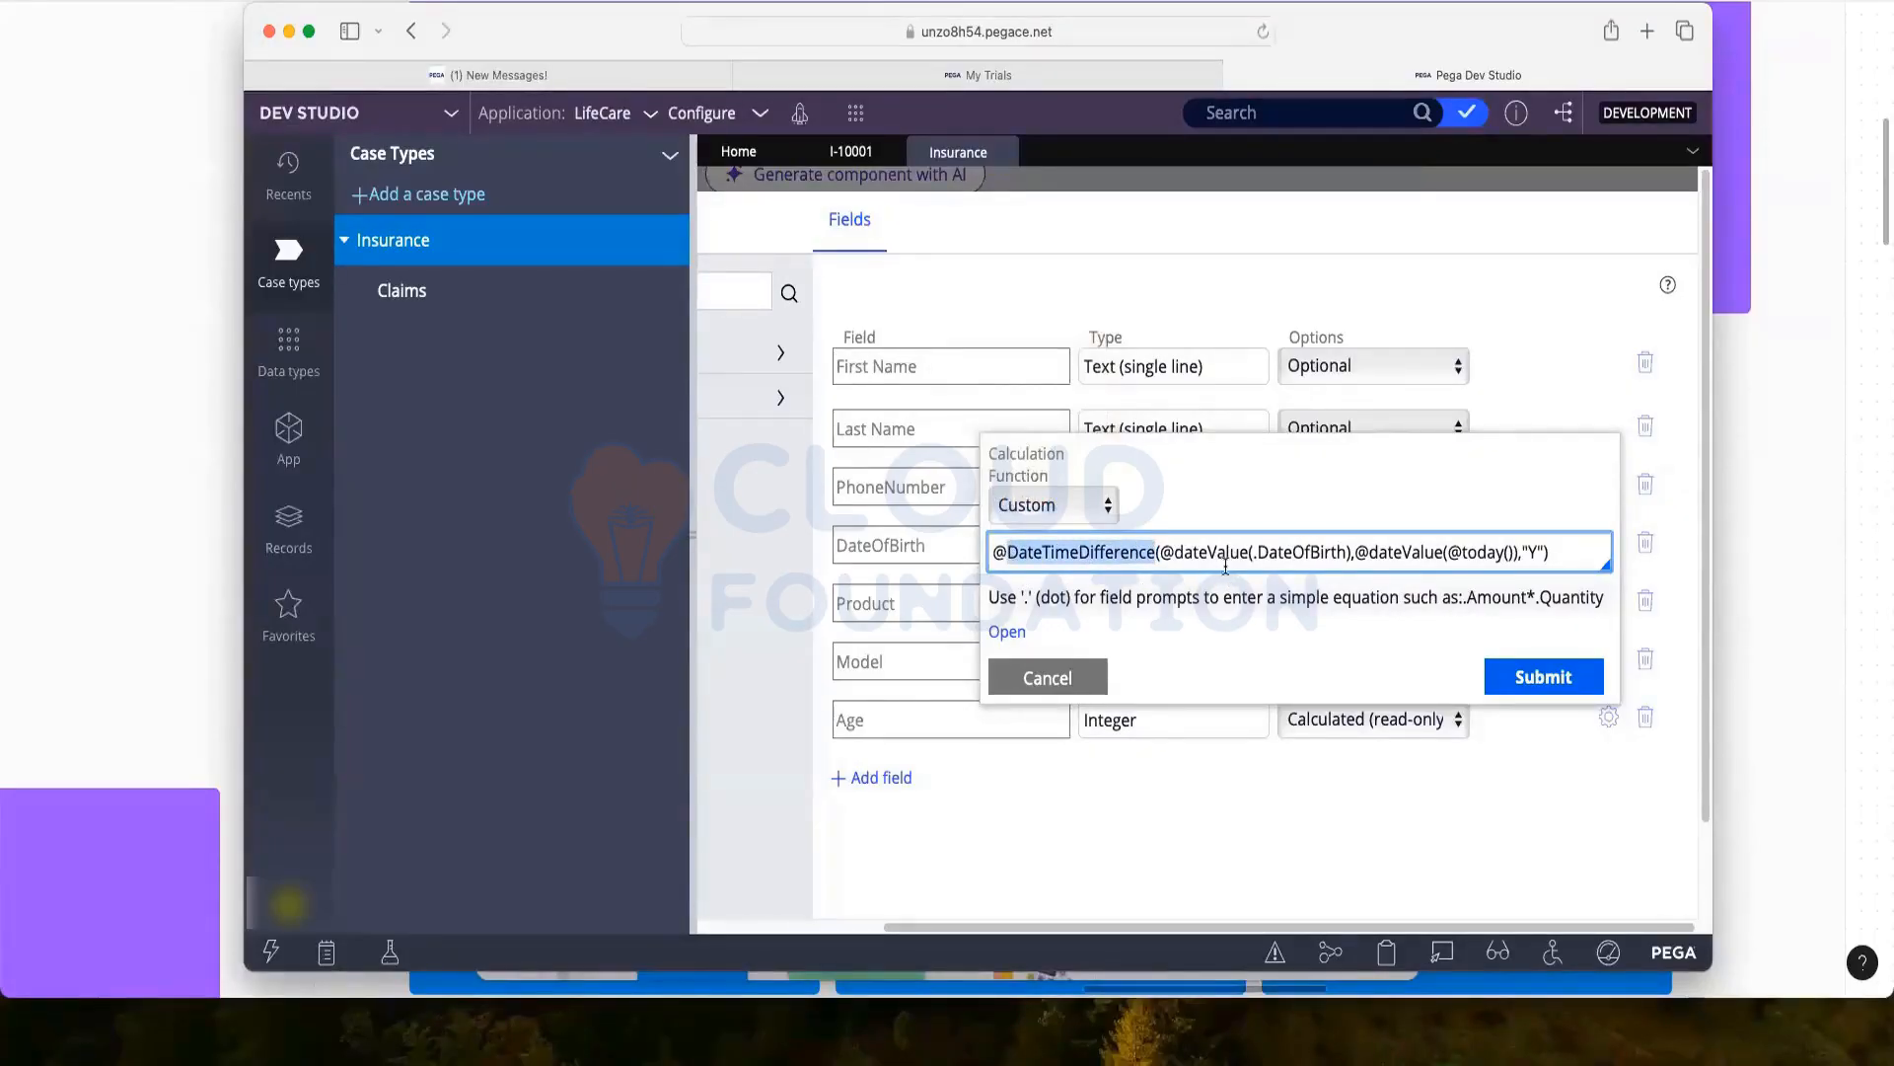
{"action": "left_click", "coordinate": [1162, 553]}
{"action": "left_click_drag", "start_coordinate": [1164, 552], "coordinate": [1344, 552]}
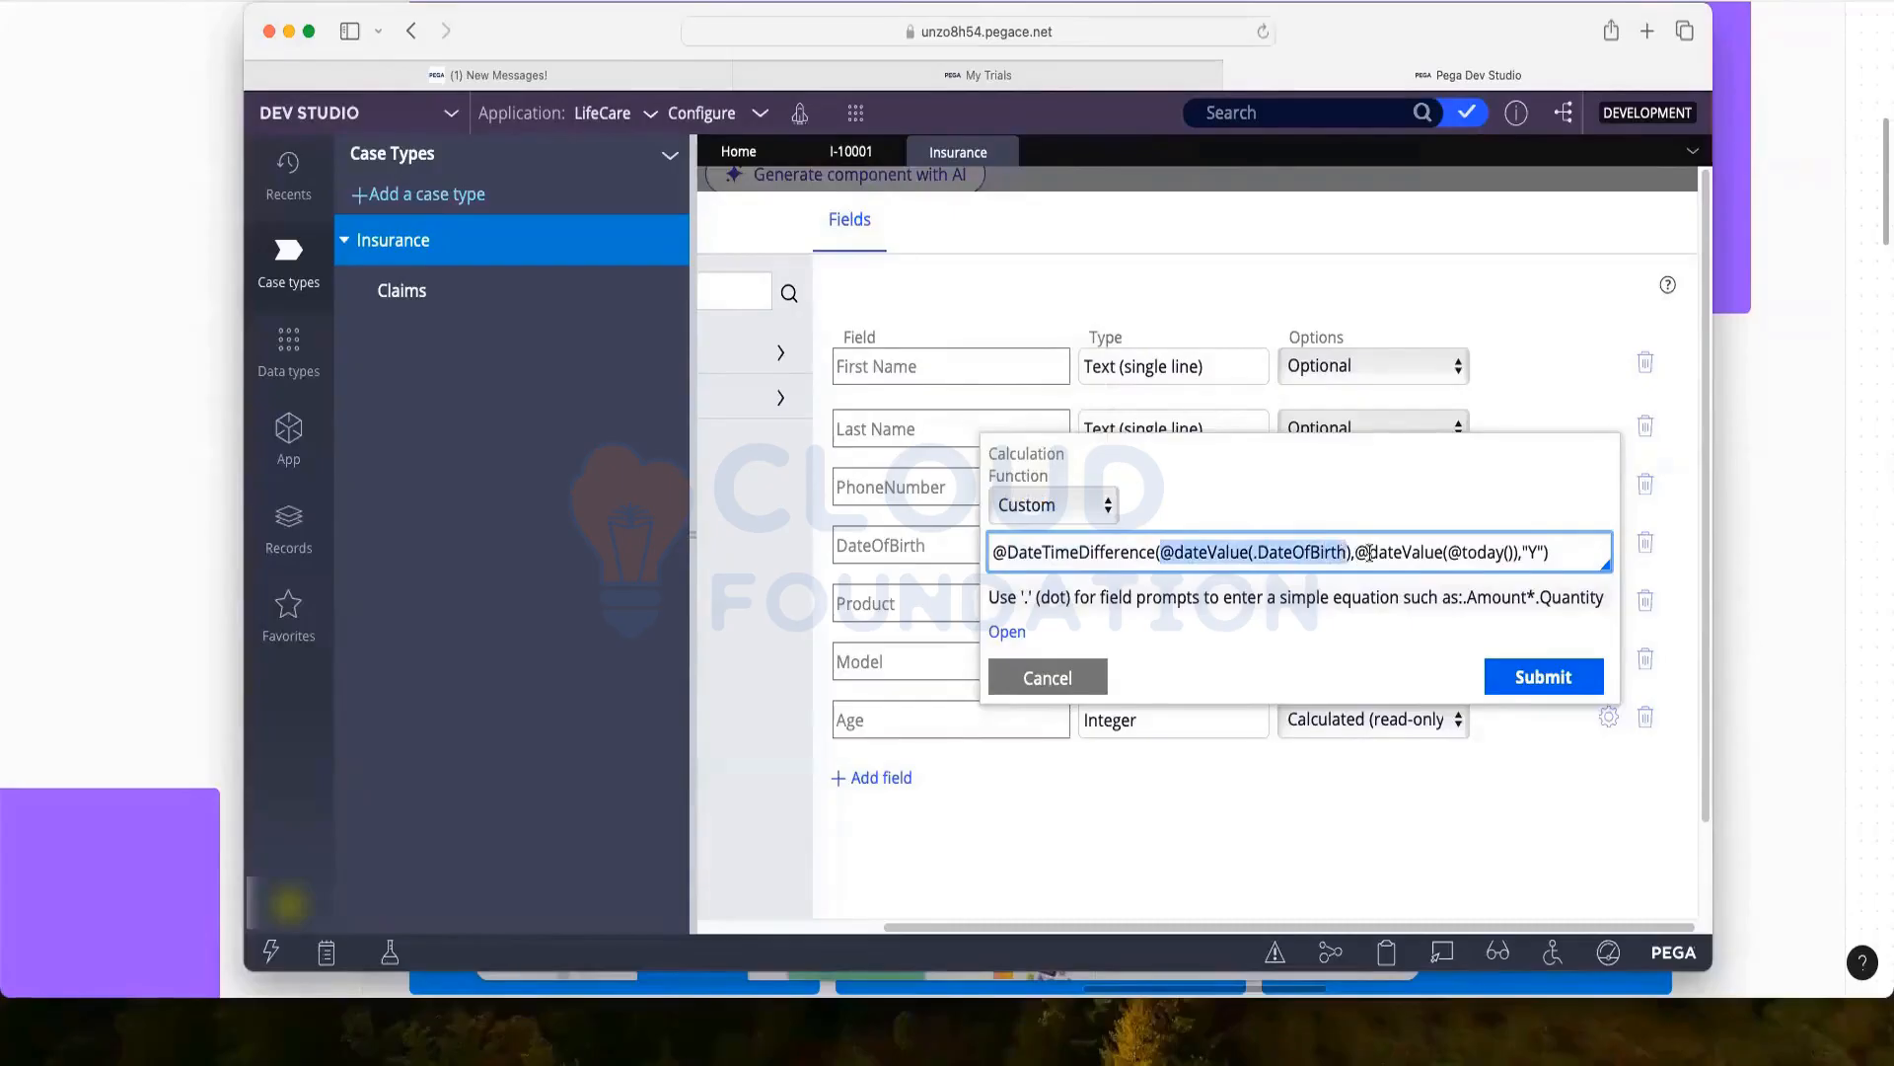
{"action": "left_click_drag", "start_coordinate": [1355, 553], "coordinate": [1502, 553]}
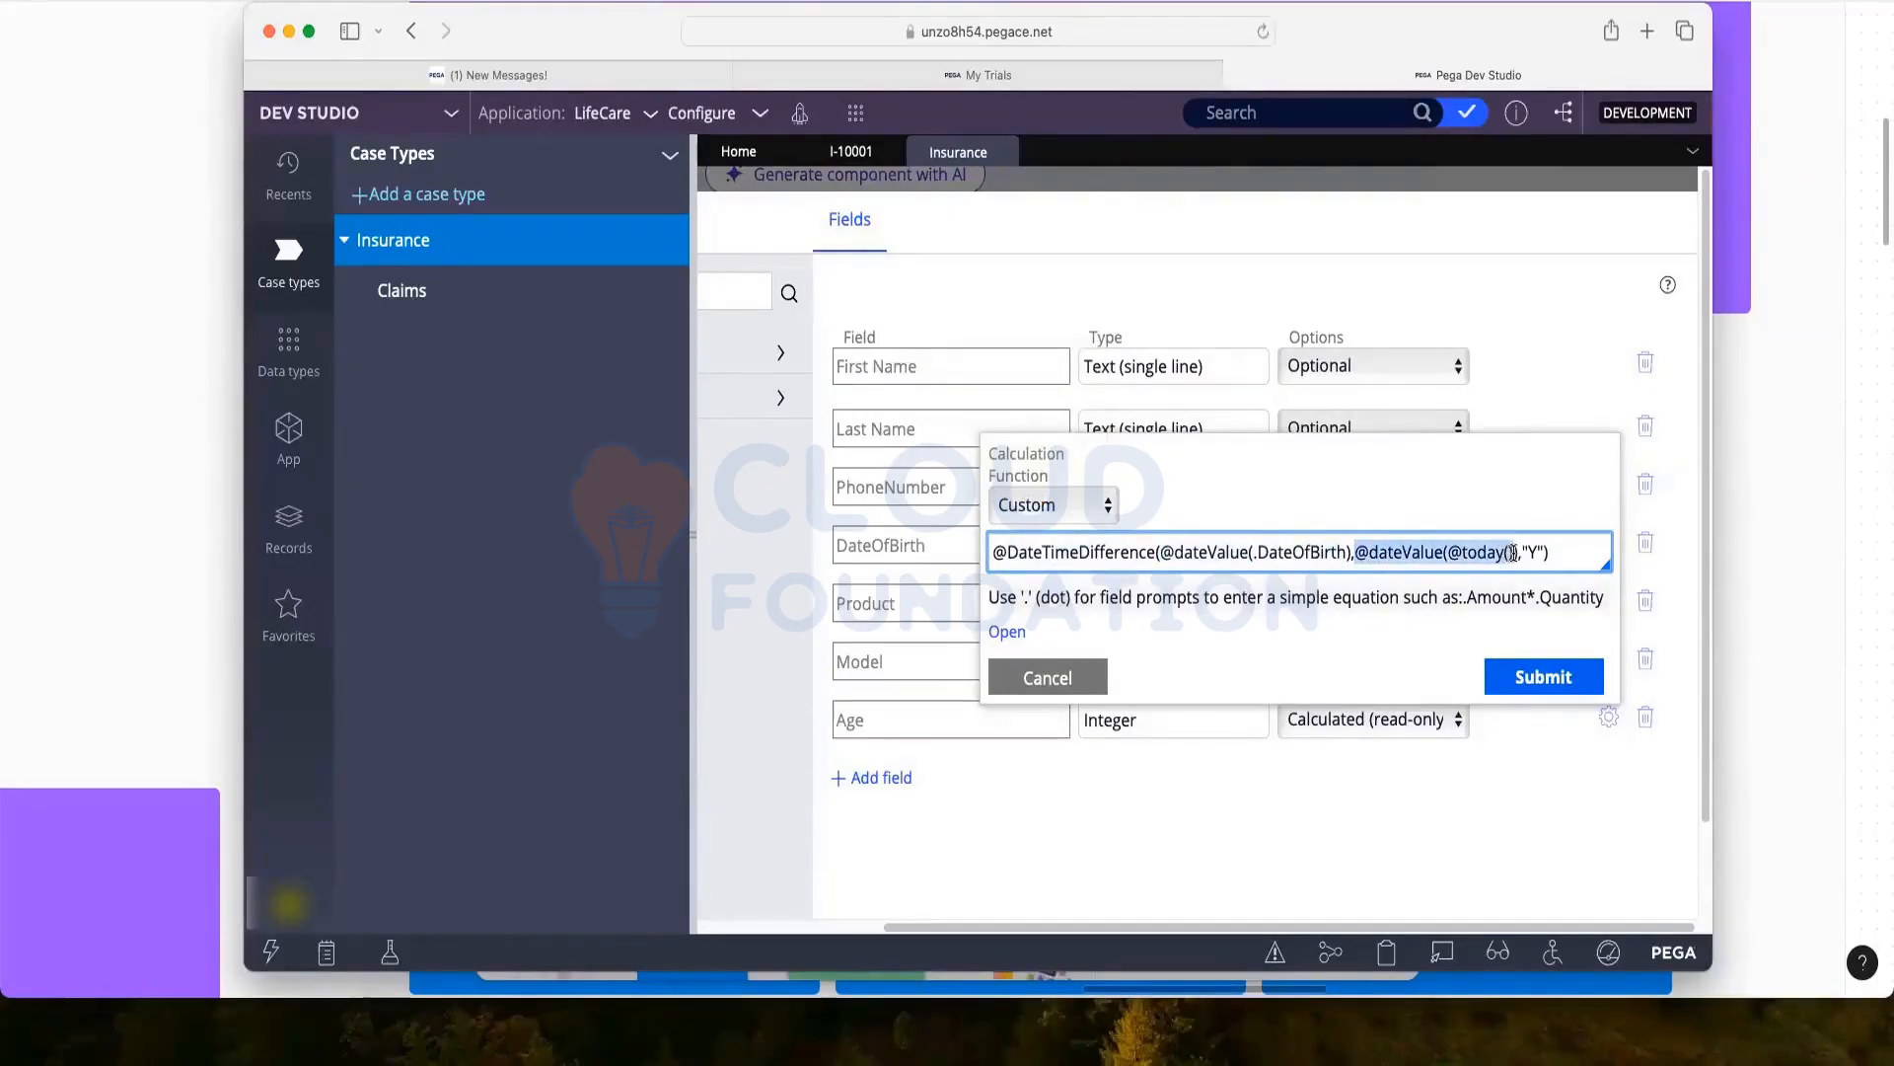
{"action": "left_click_drag", "start_coordinate": [1514, 552], "coordinate": [1530, 555]}
{"action": "left_click", "coordinate": [1530, 552]}
{"action": "type", "text": "Y"}
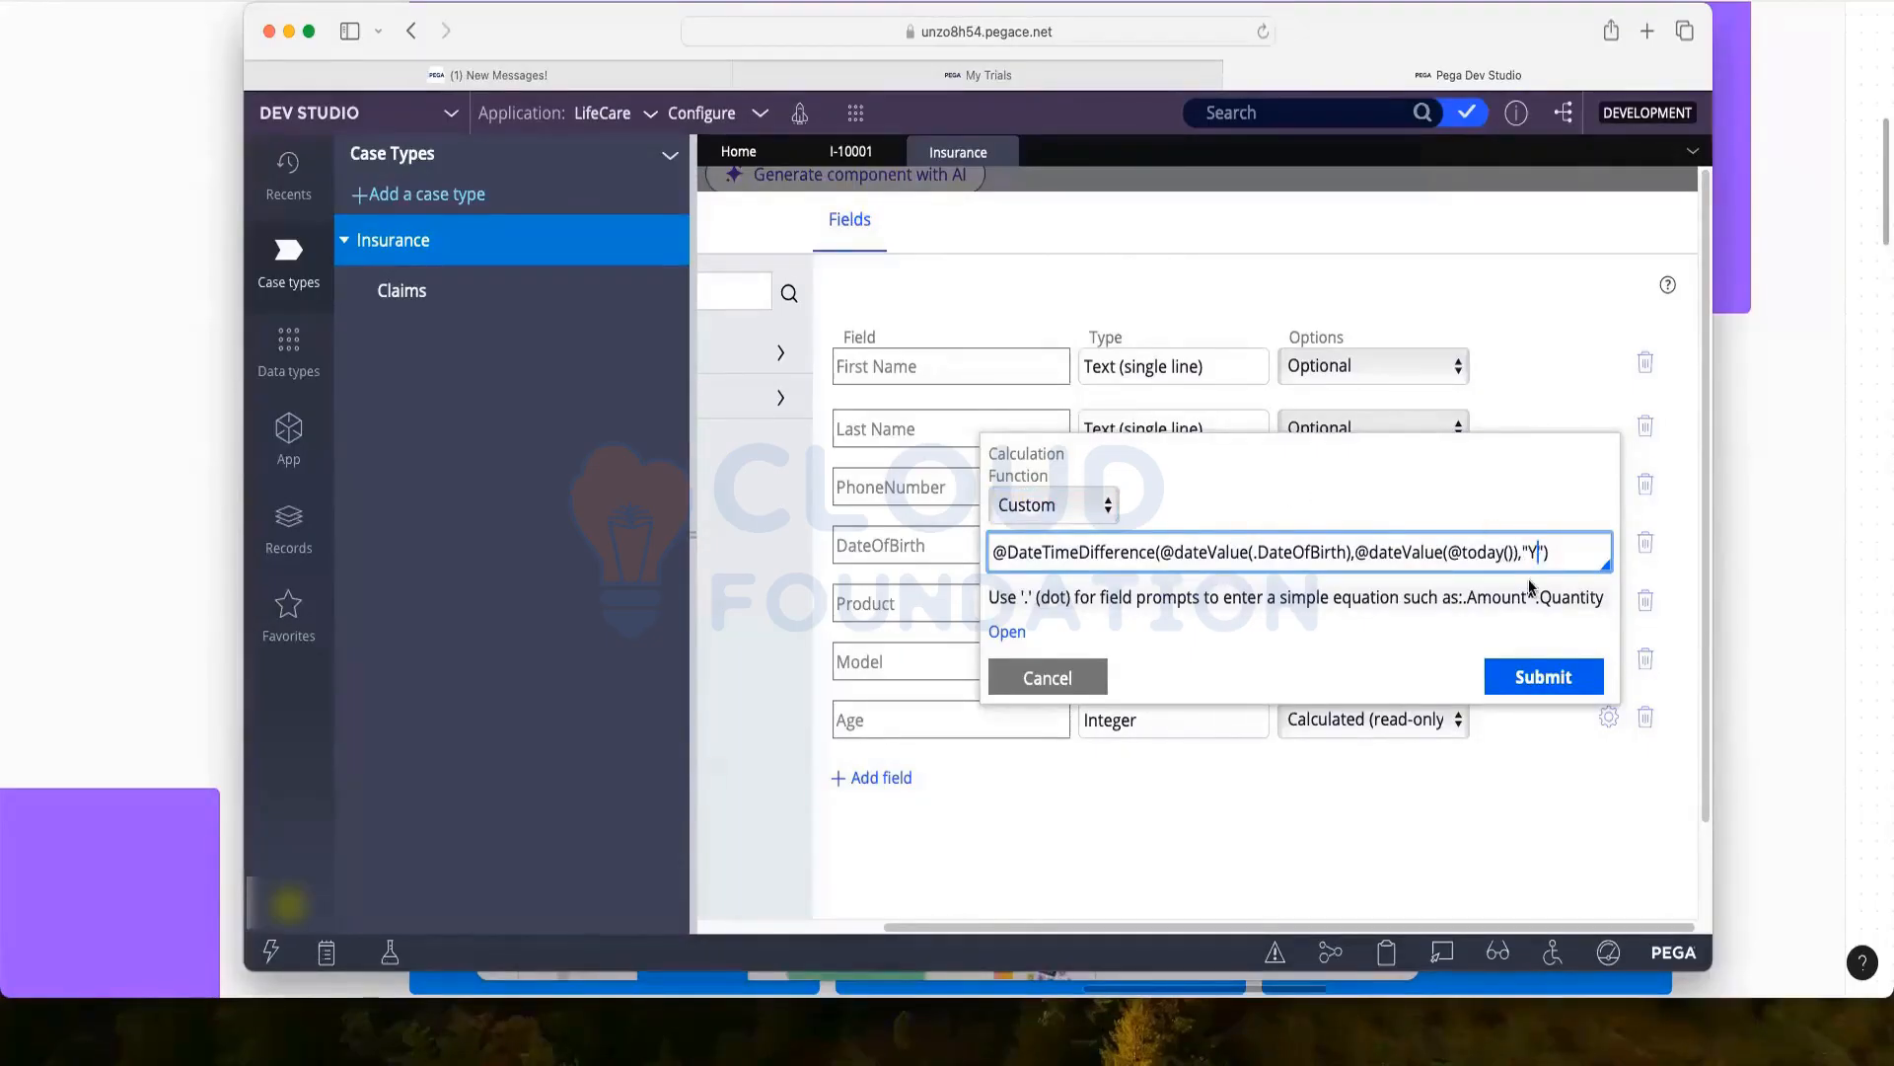
{"action": "left_click_drag", "start_coordinate": [1551, 553], "coordinate": [1011, 558]}
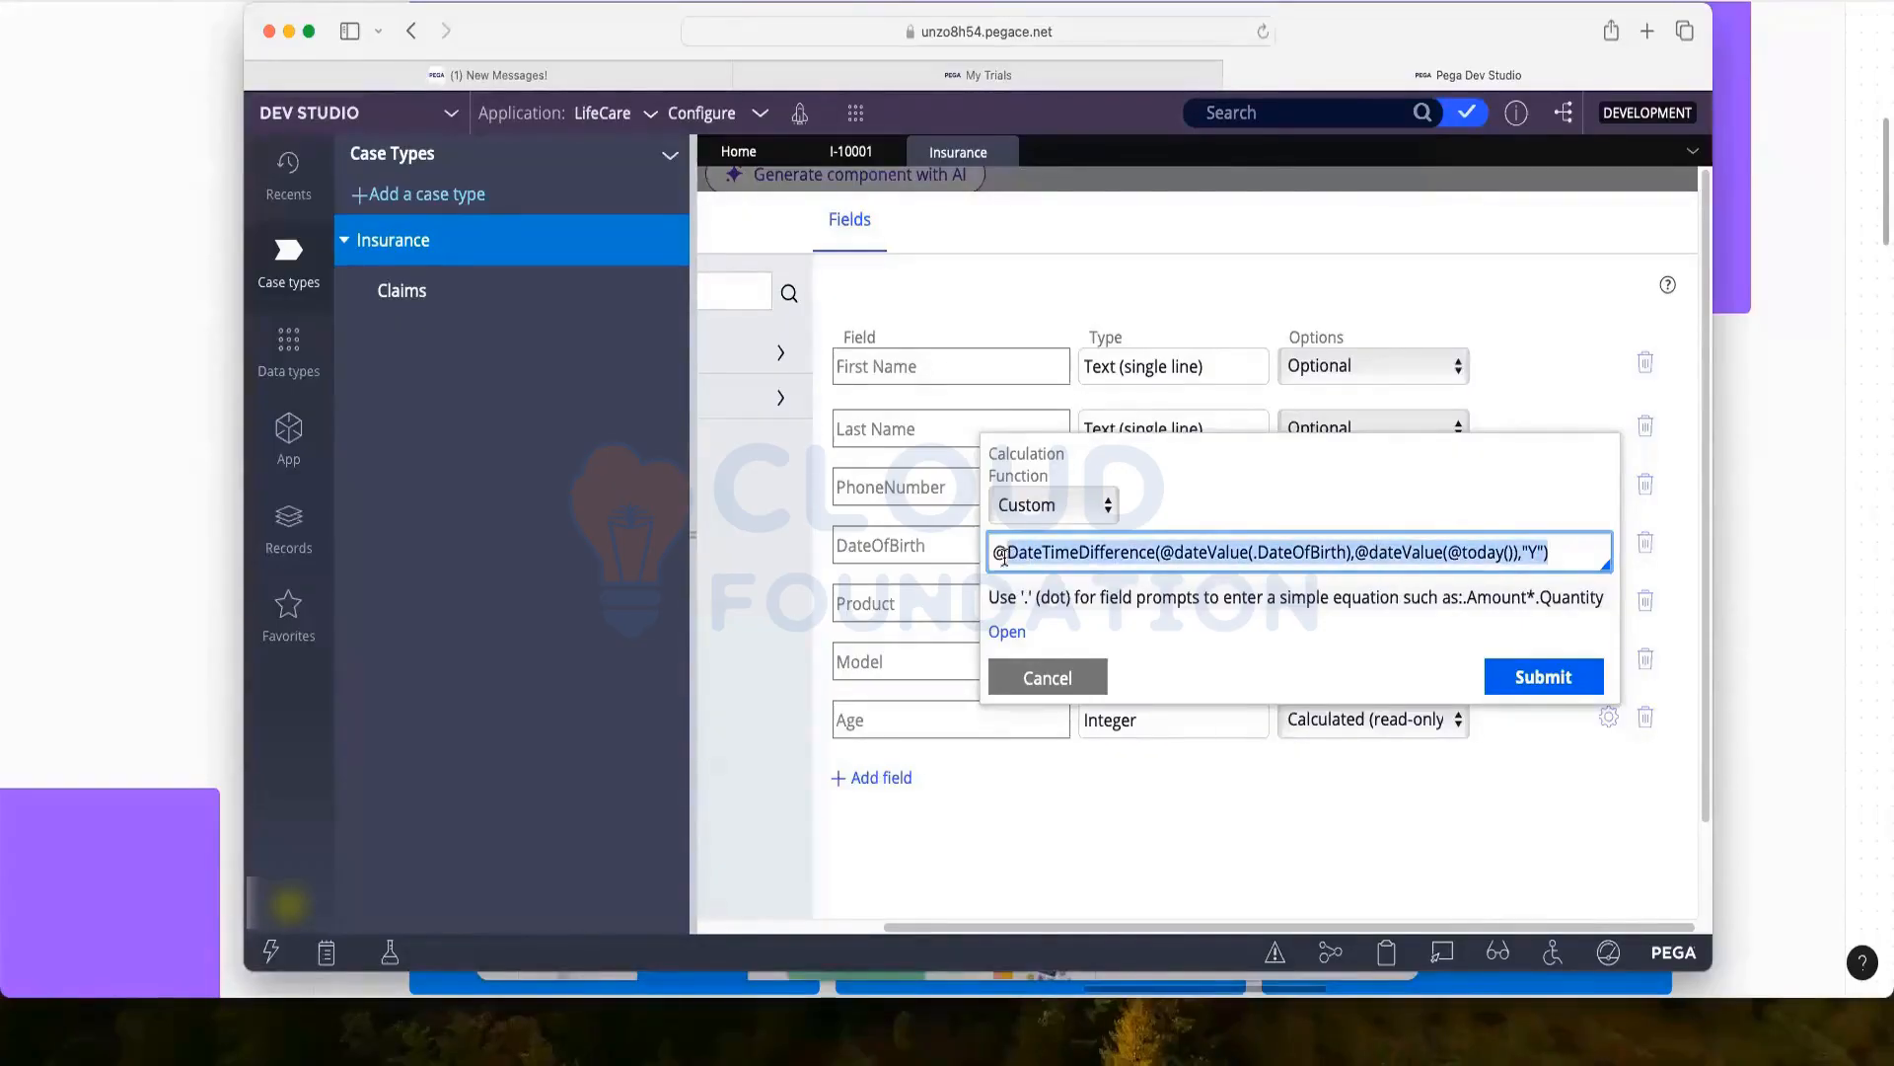
{"action": "left_click", "coordinate": [1078, 691]}
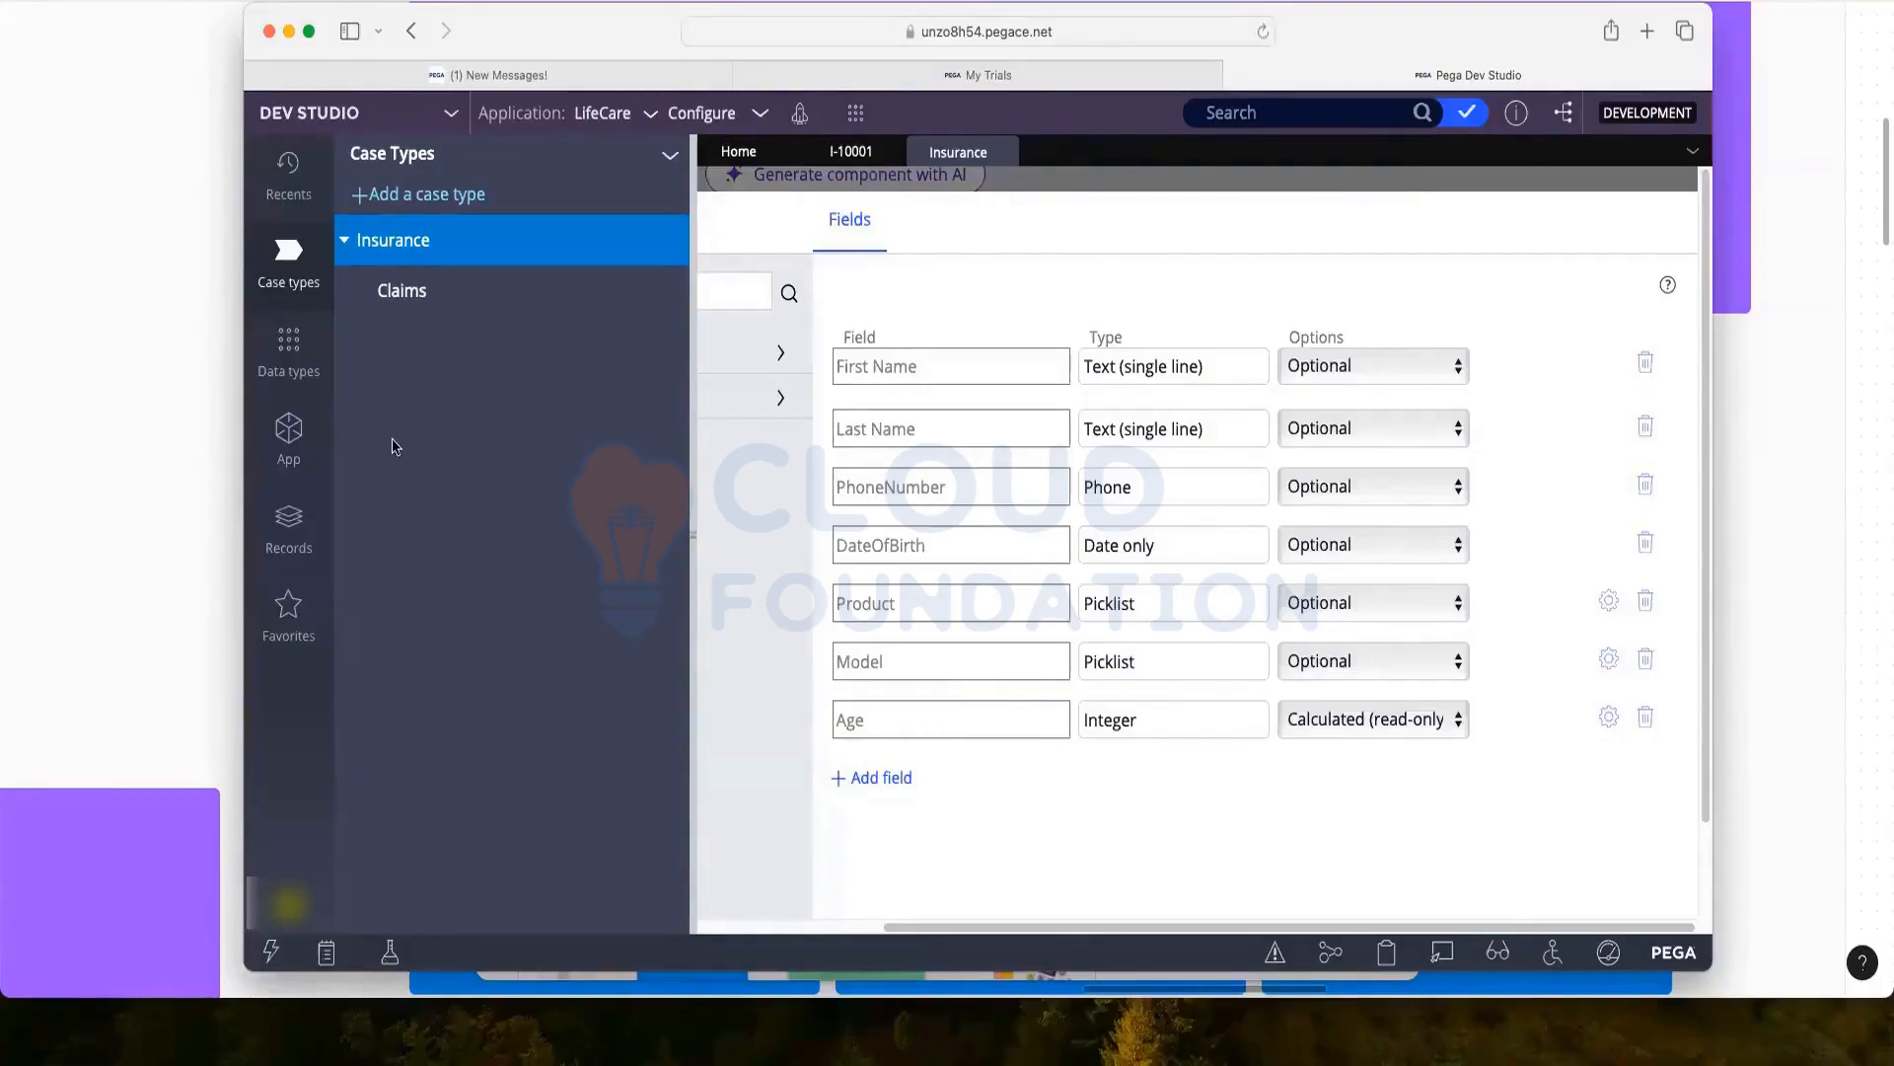
List the existing Declare Expression rules and view the blank creation form, closing it without creating a rule
{"action": "left_click", "coordinate": [289, 523]}
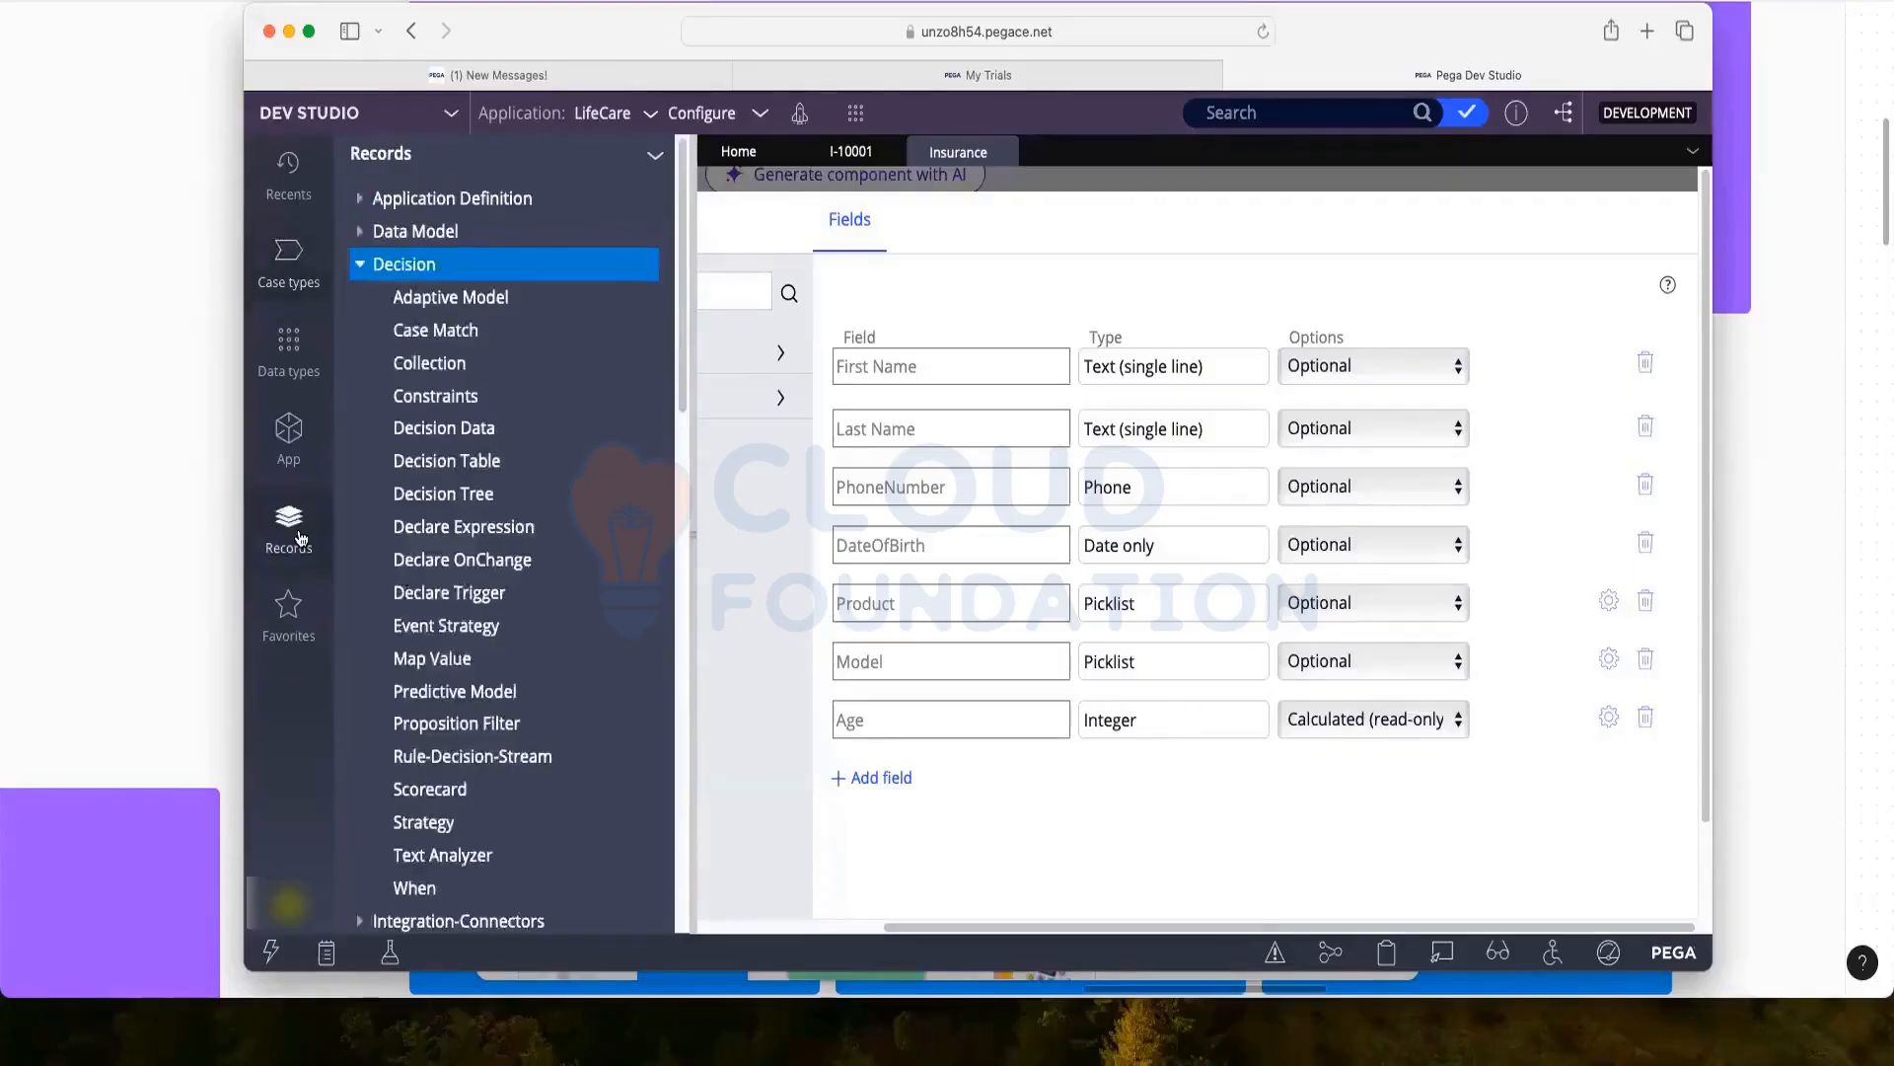
{"action": "left_click", "coordinate": [449, 533]}
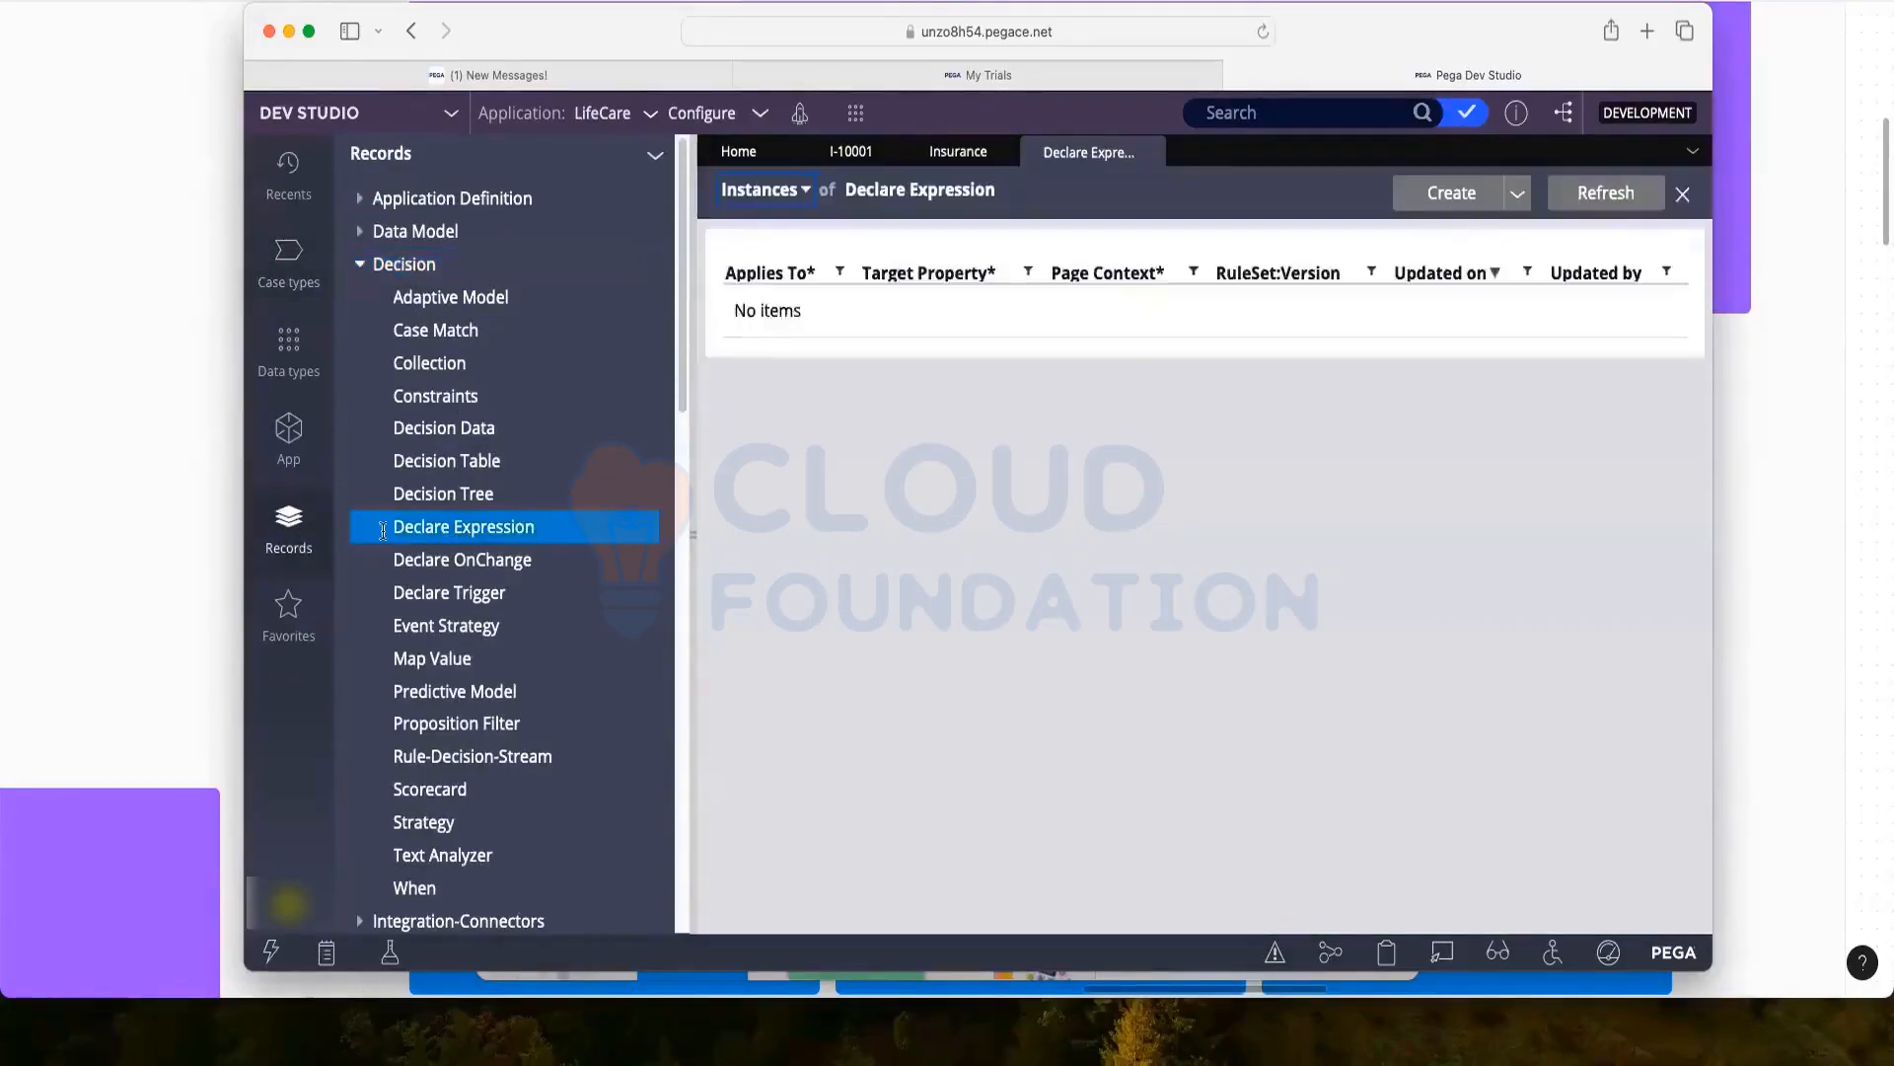
{"action": "left_click", "coordinate": [1156, 153]}
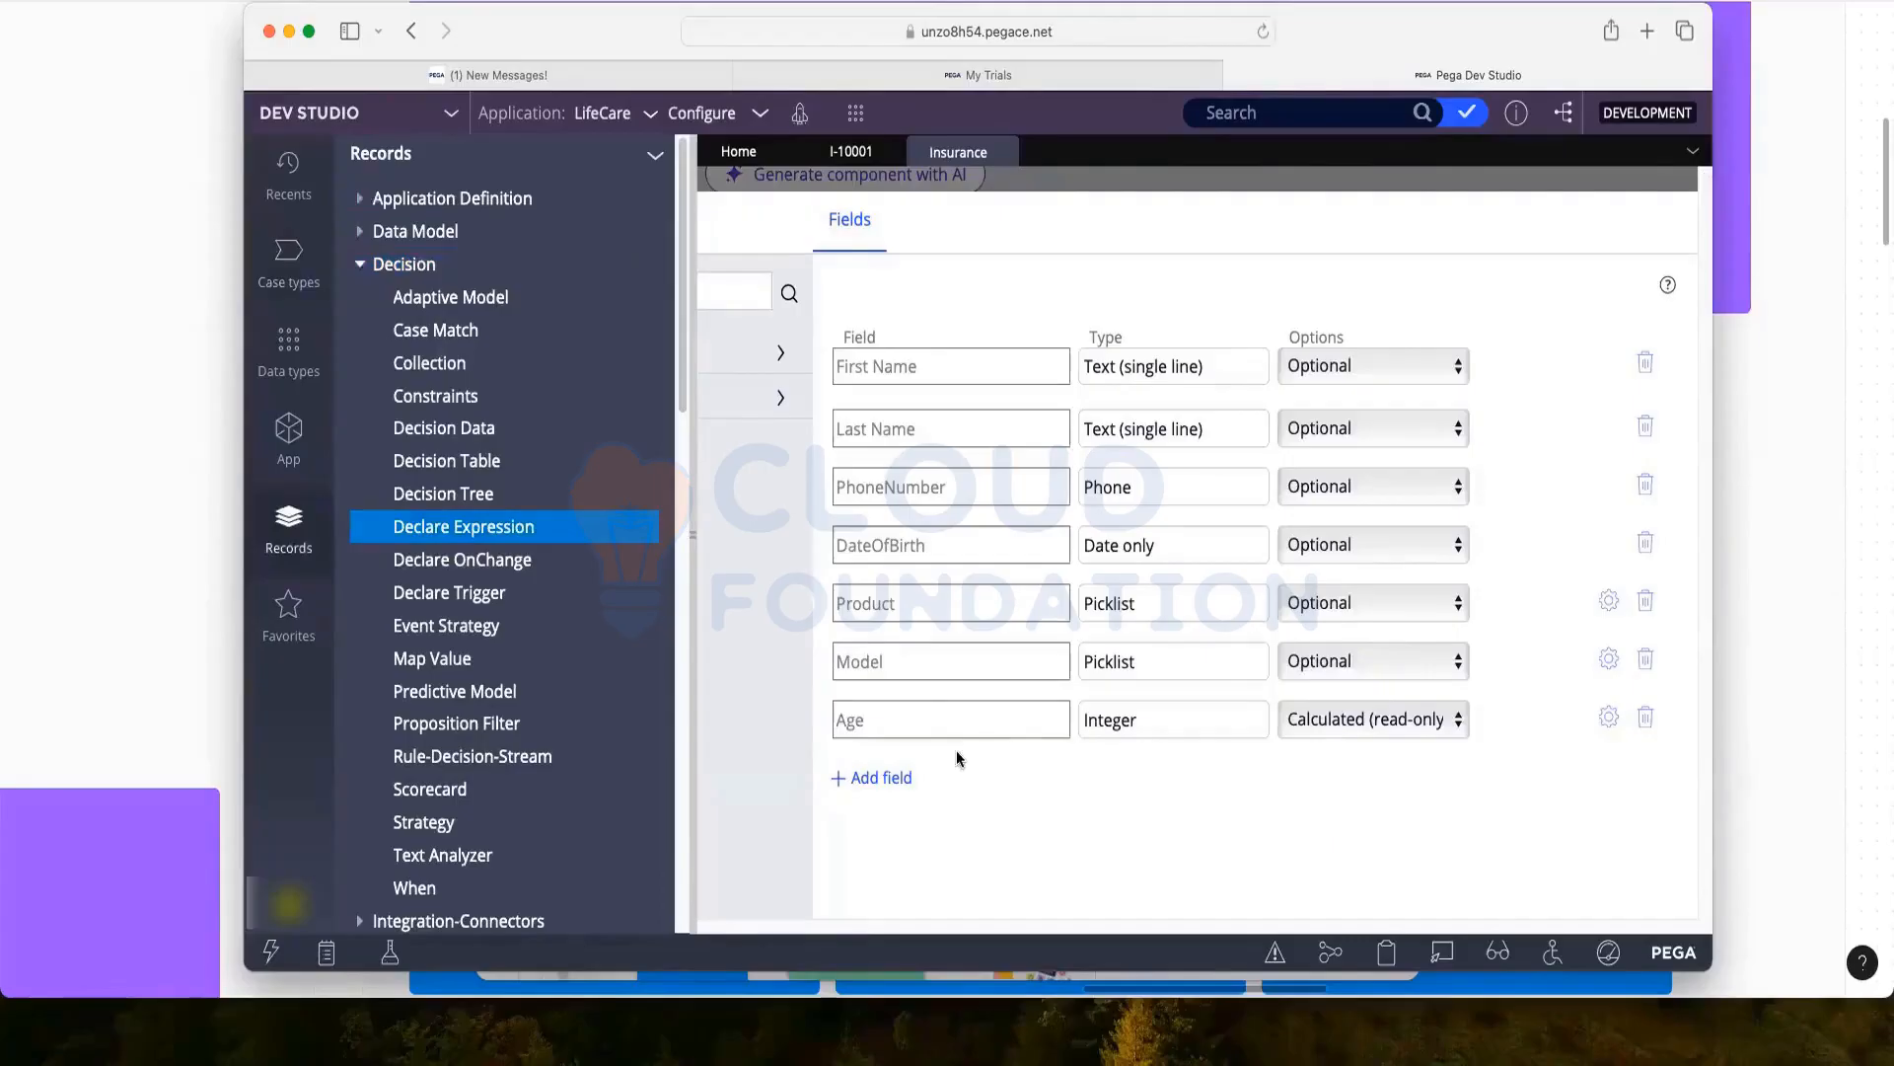
{"action": "left_click", "coordinate": [429, 540]}
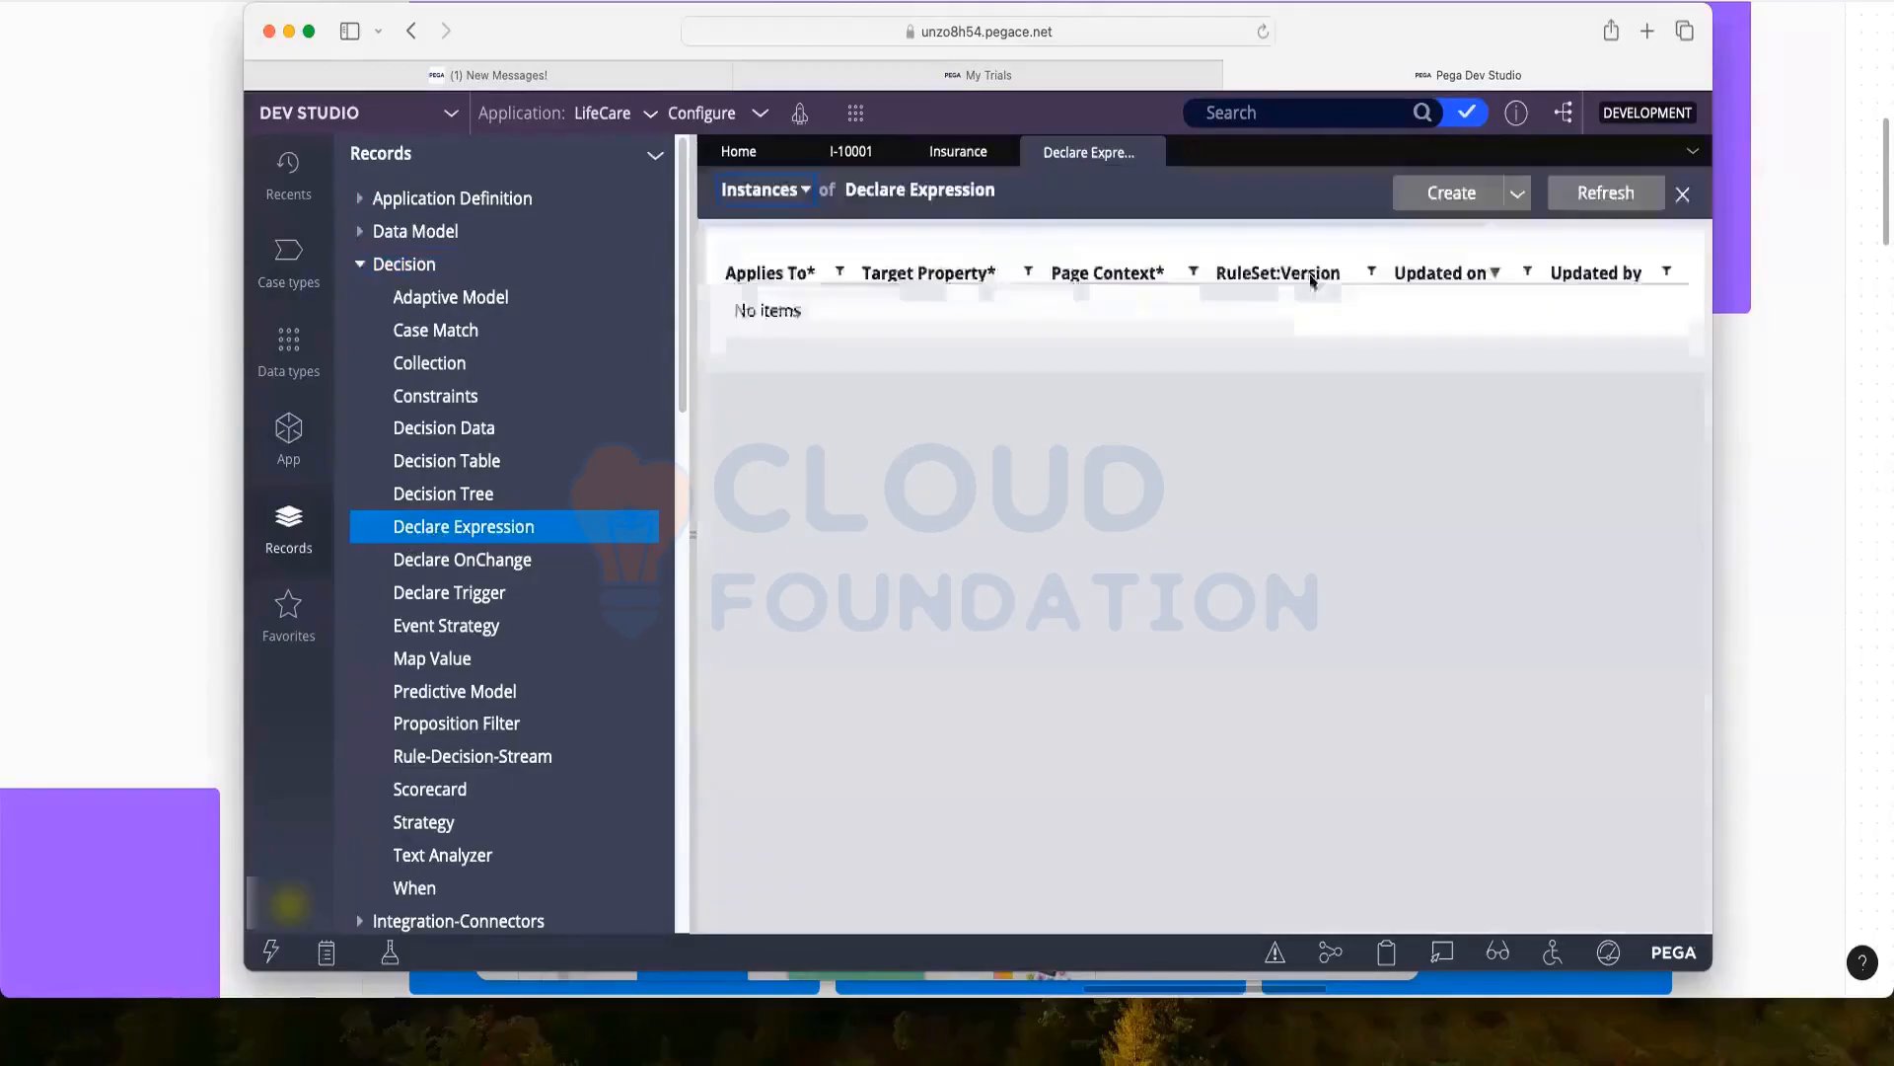
{"action": "left_click", "coordinate": [1409, 190]}
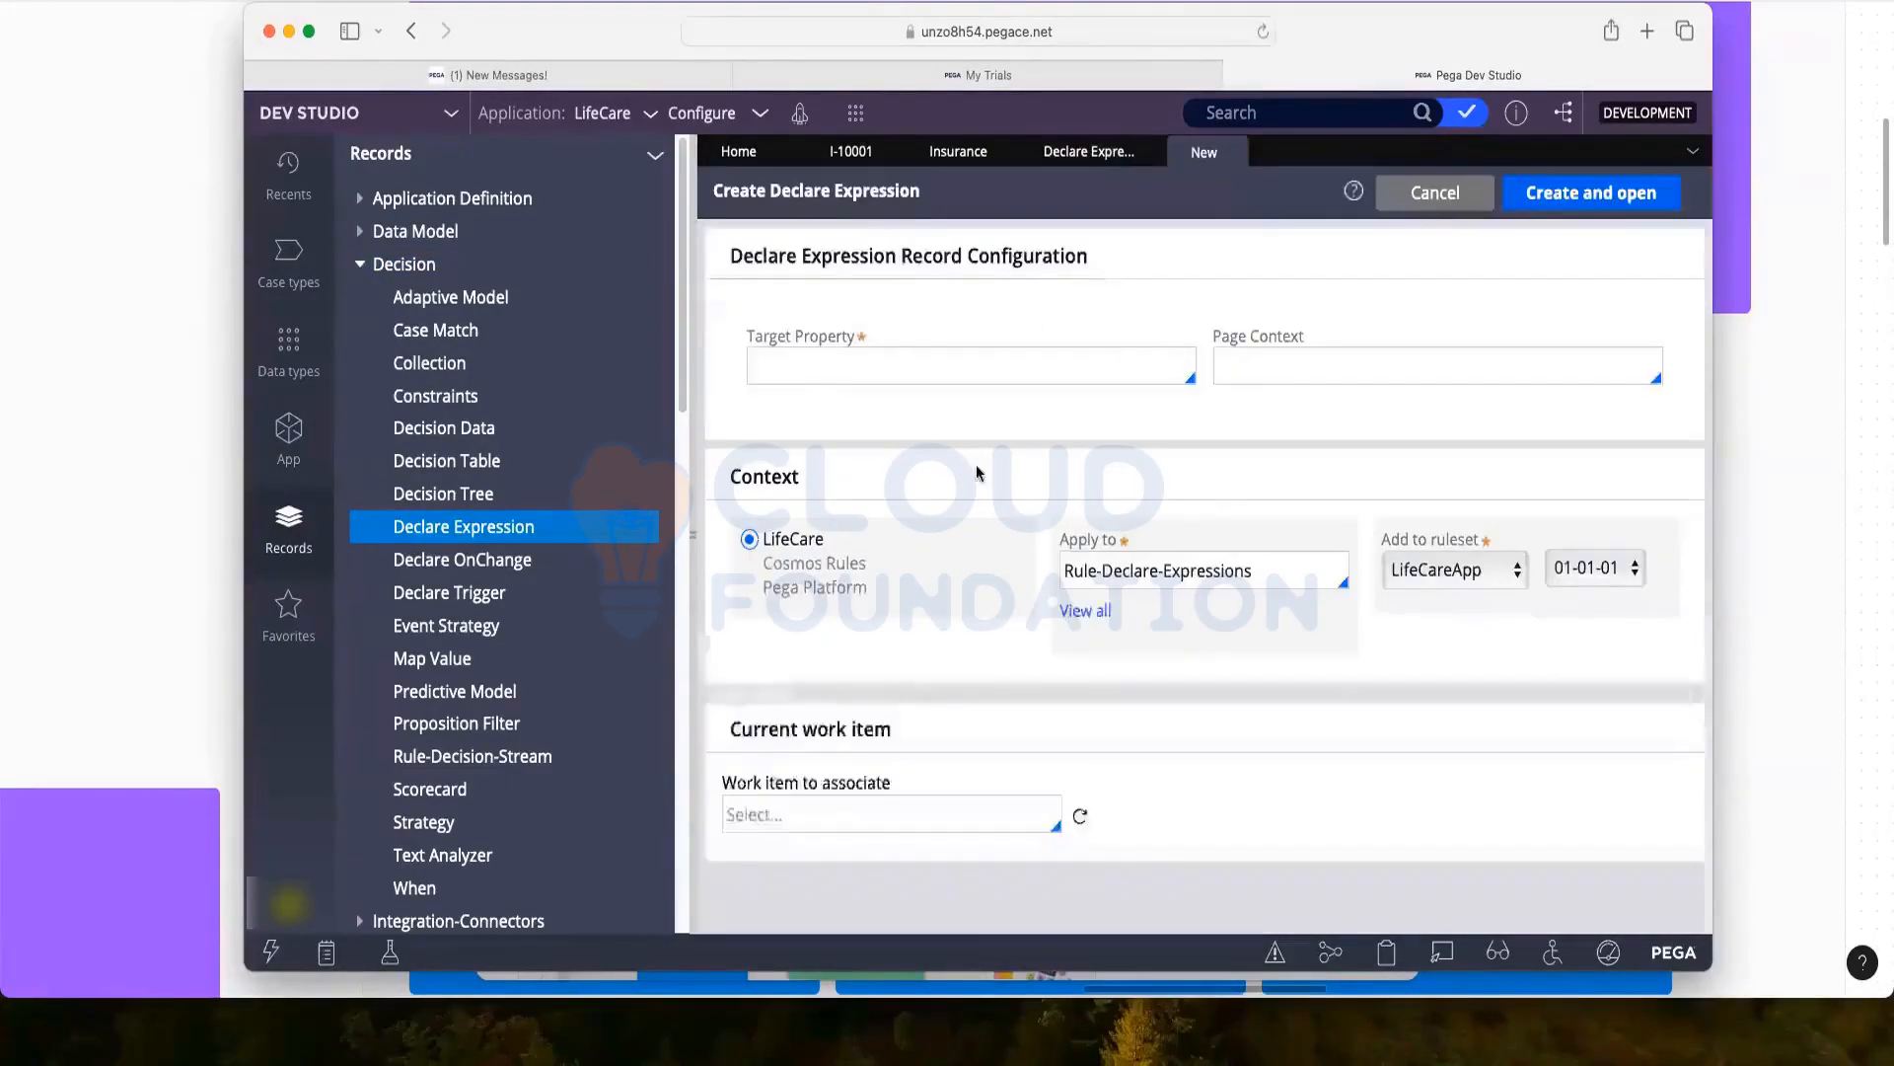
{"action": "left_click", "coordinate": [1238, 155]}
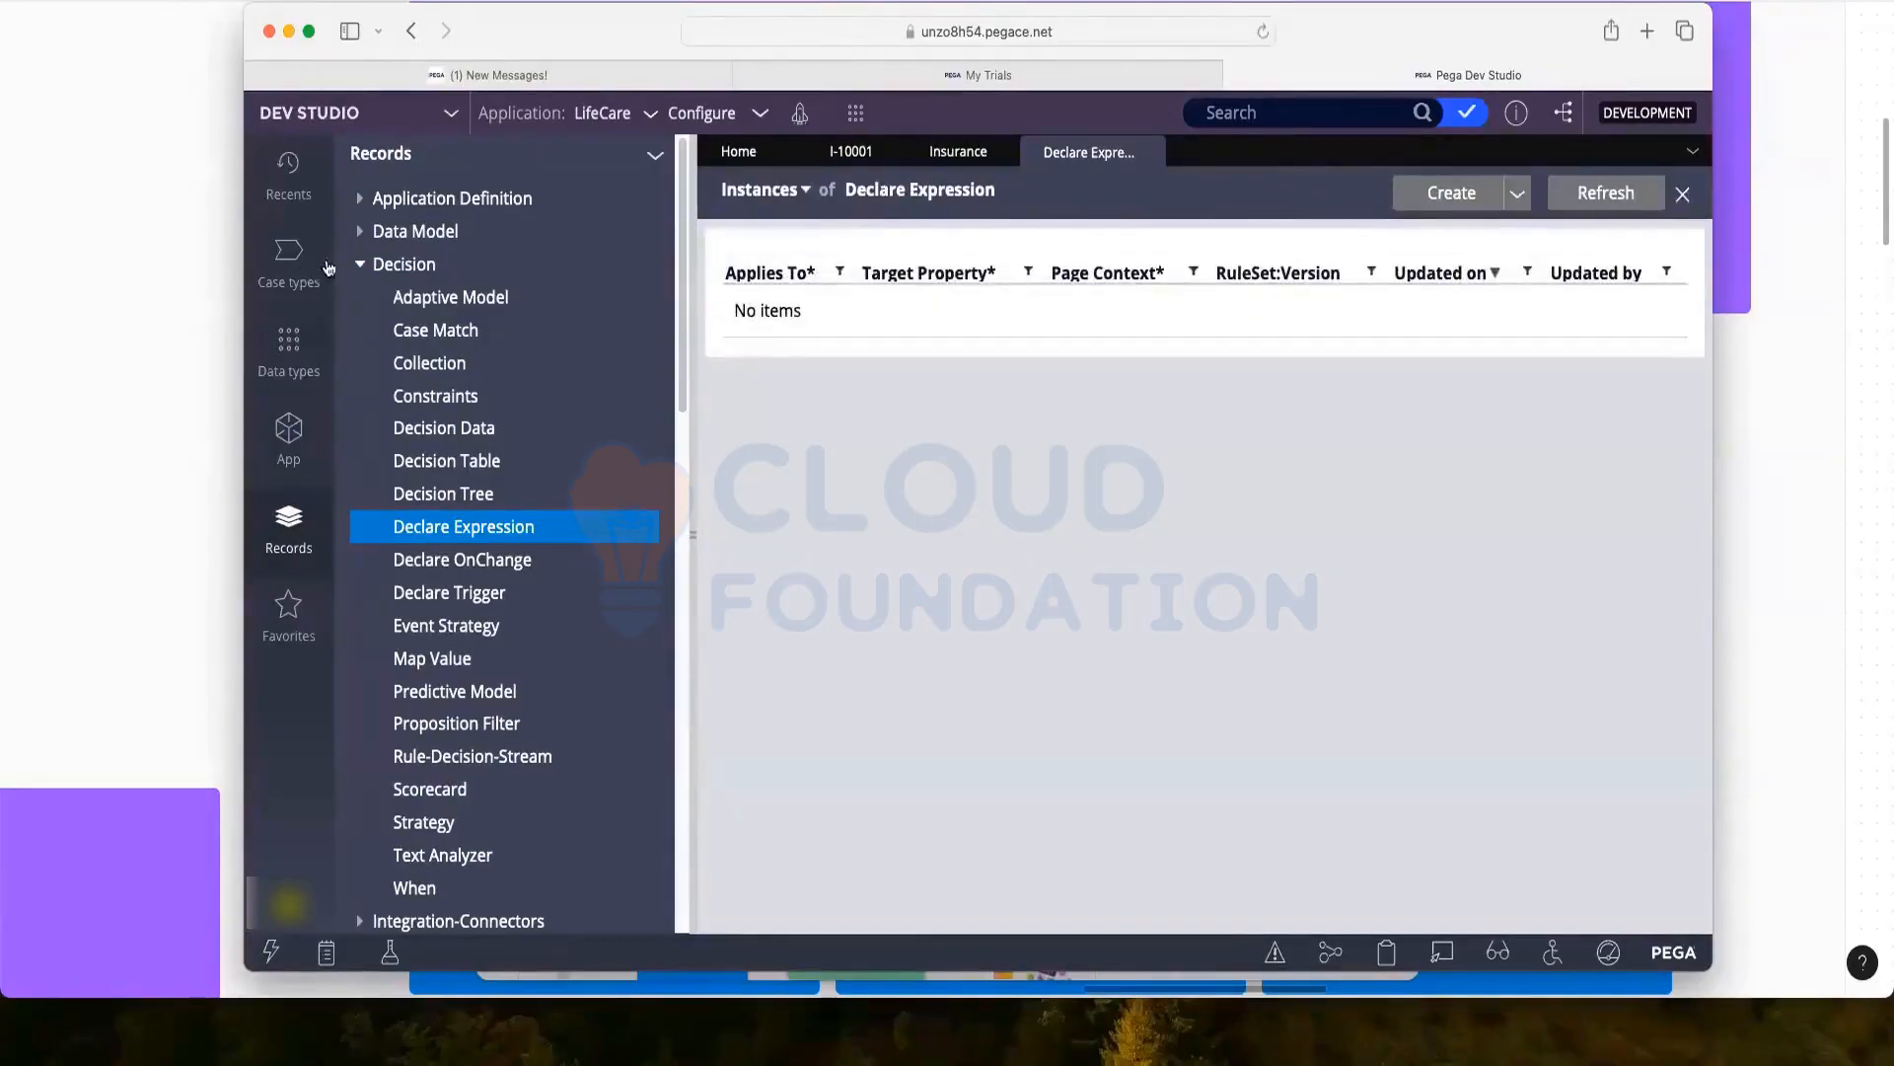
Review the rule categories available for creation under the pinned Care-LifeCareApp-Work-Insurance class, creating nothing
{"action": "left_click", "coordinate": [360, 264]}
{"action": "left_click", "coordinate": [285, 432]}
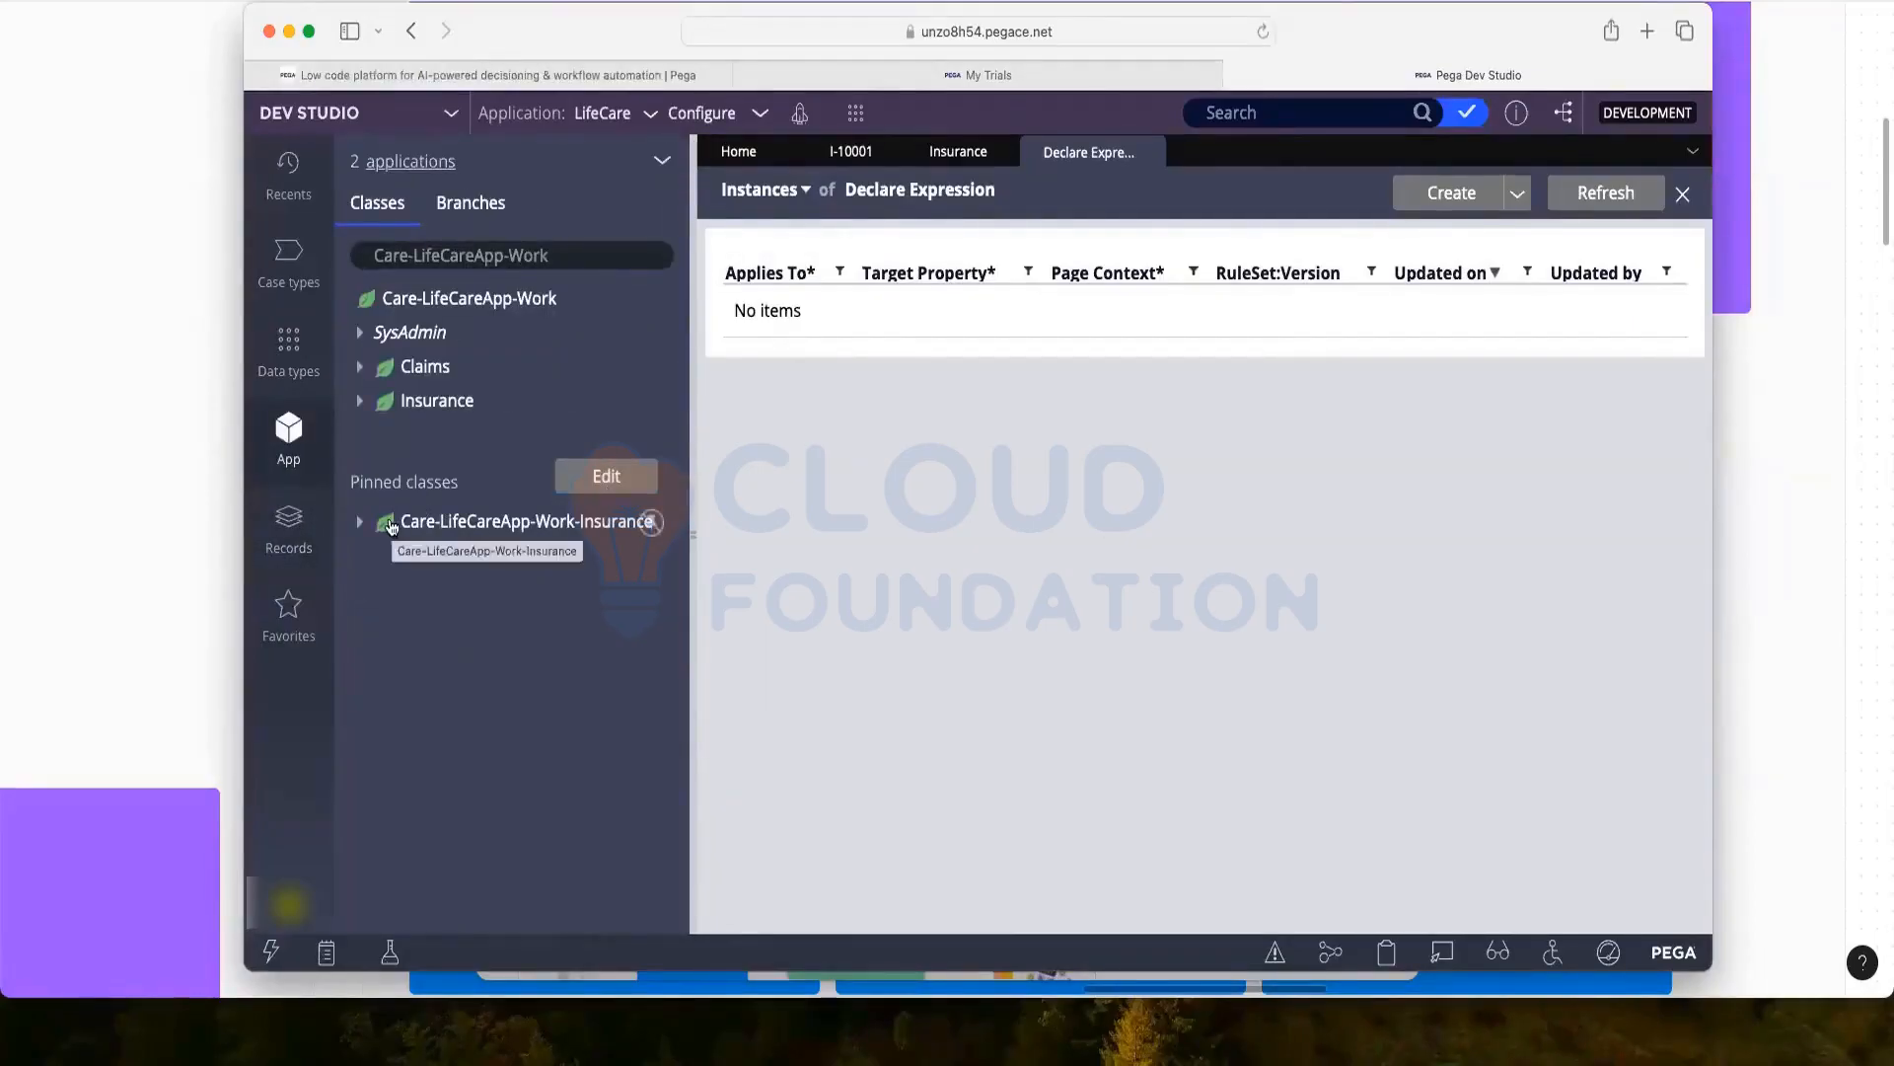
{"action": "left_click", "coordinate": [391, 527]}
{"action": "right_click", "coordinate": [391, 527]}
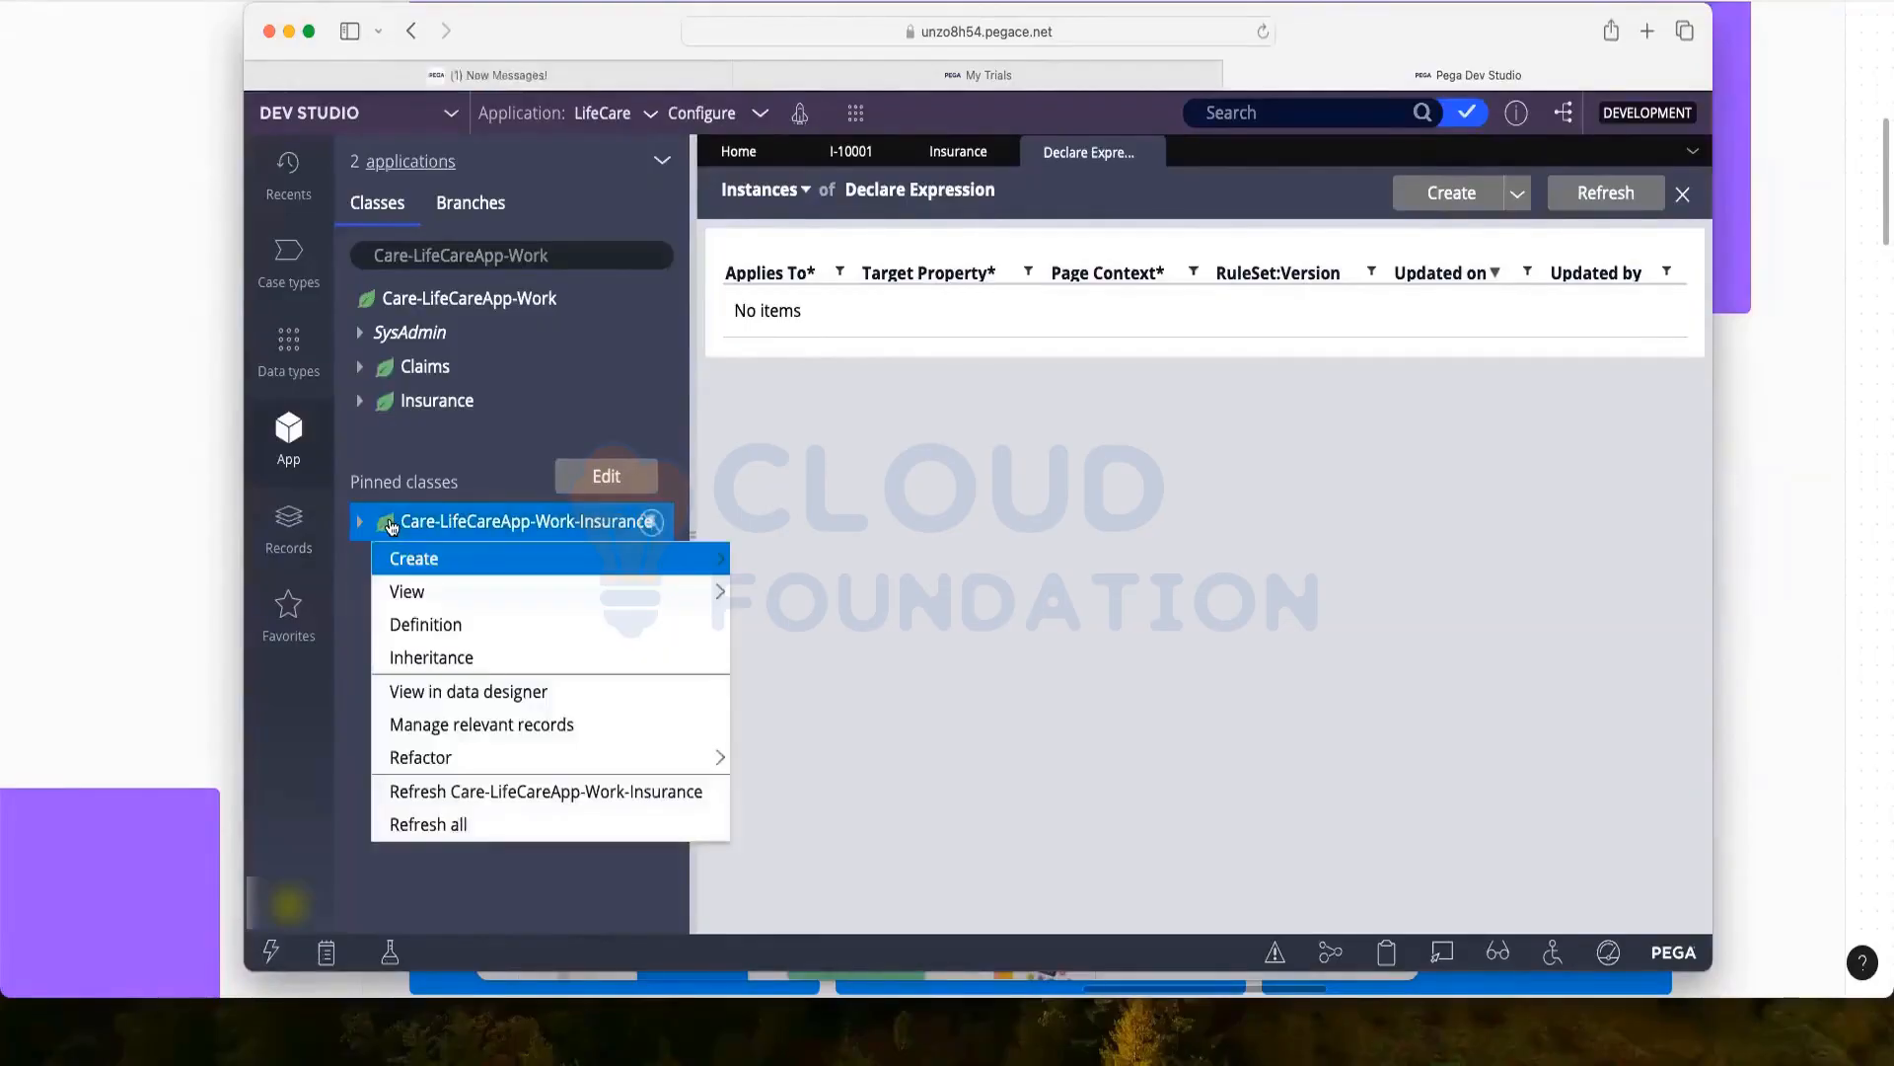
{"action": "mouse_move", "coordinate": [512, 565]}
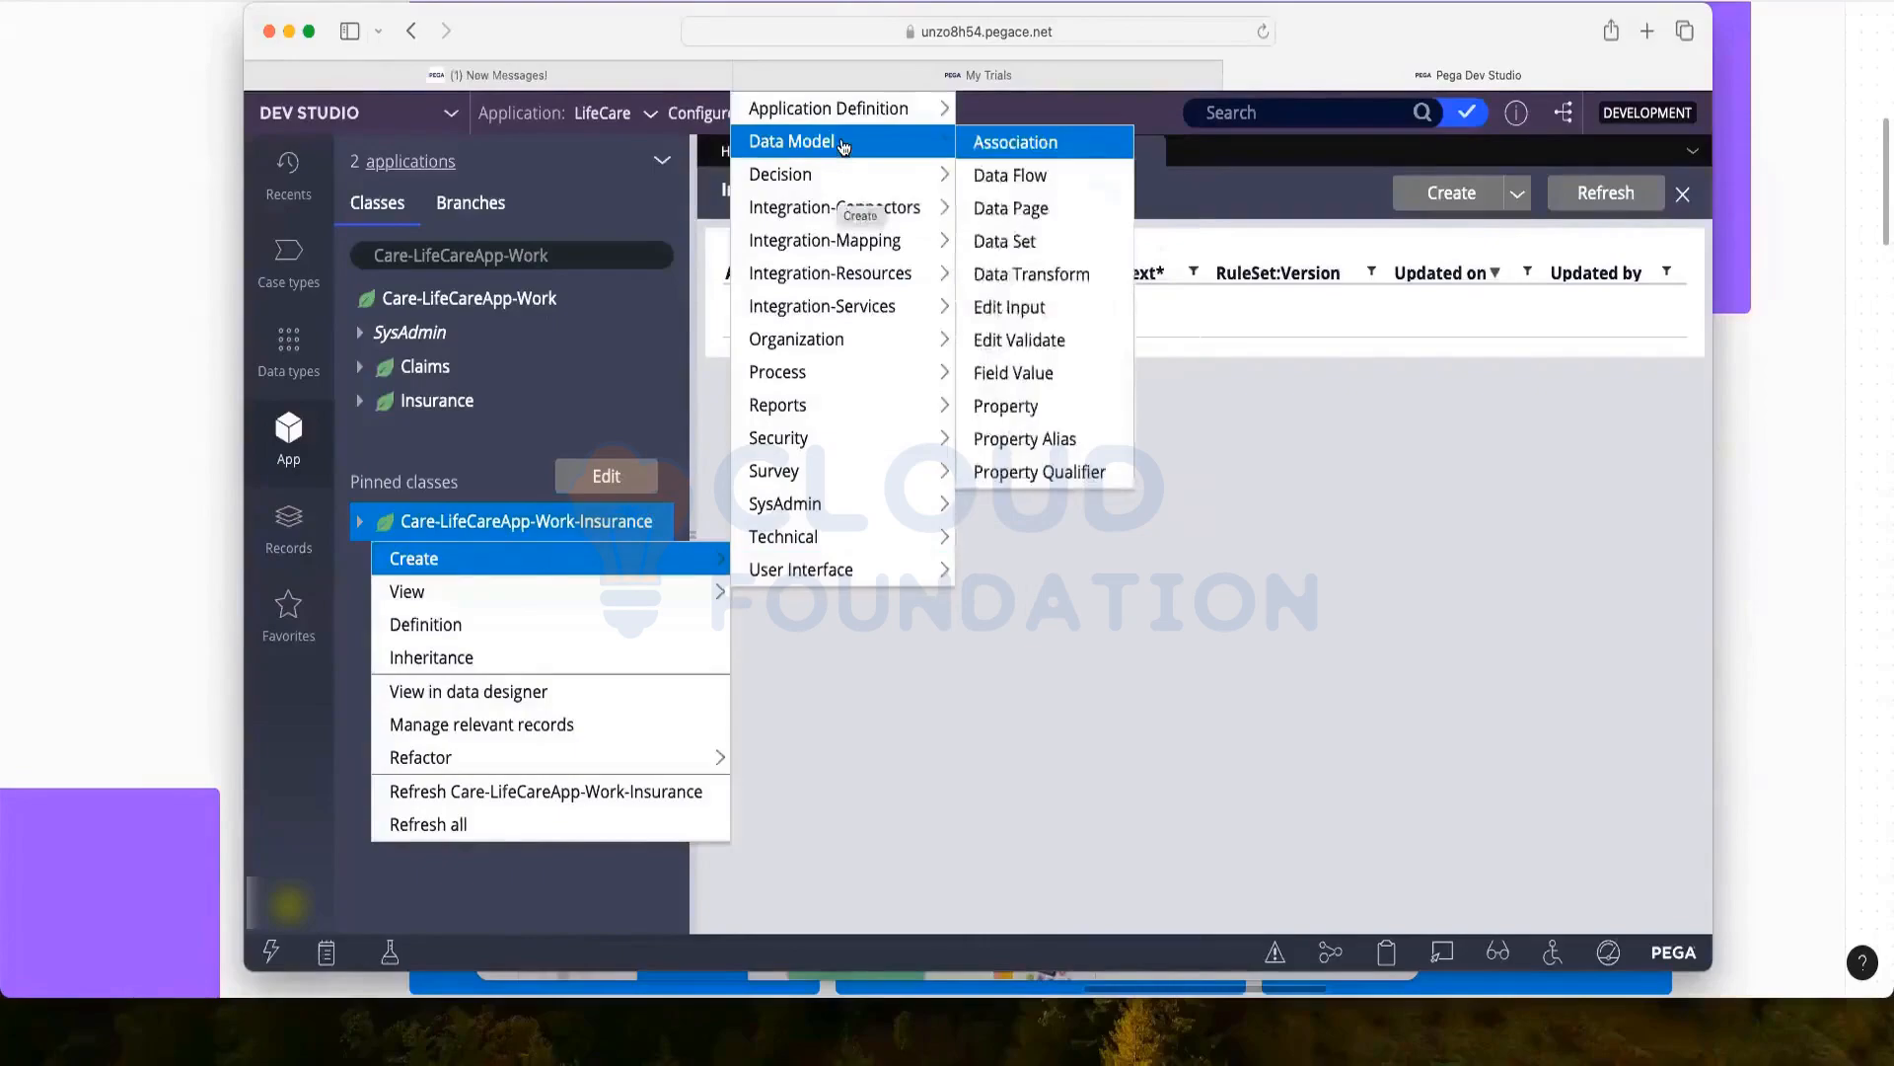
{"action": "mouse_move", "coordinate": [844, 174]}
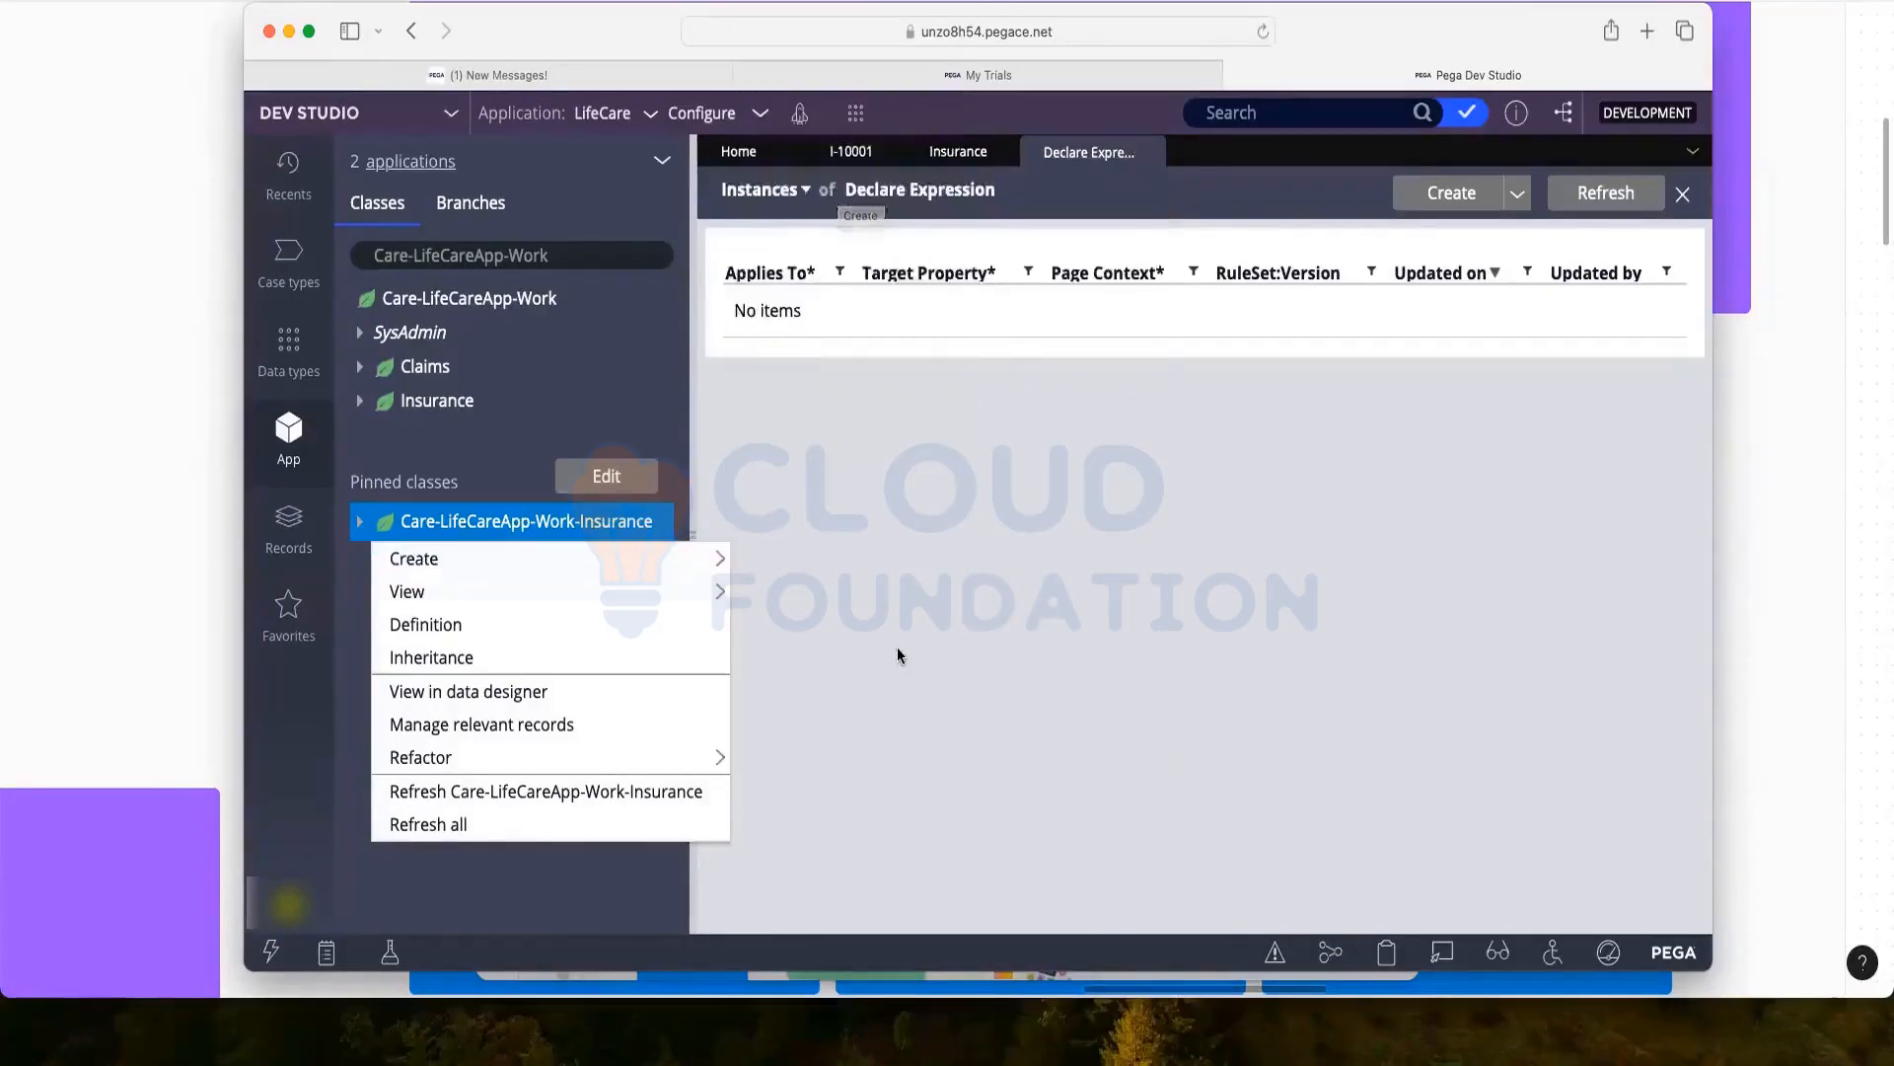
{"action": "left_click", "coordinate": [886, 465]}
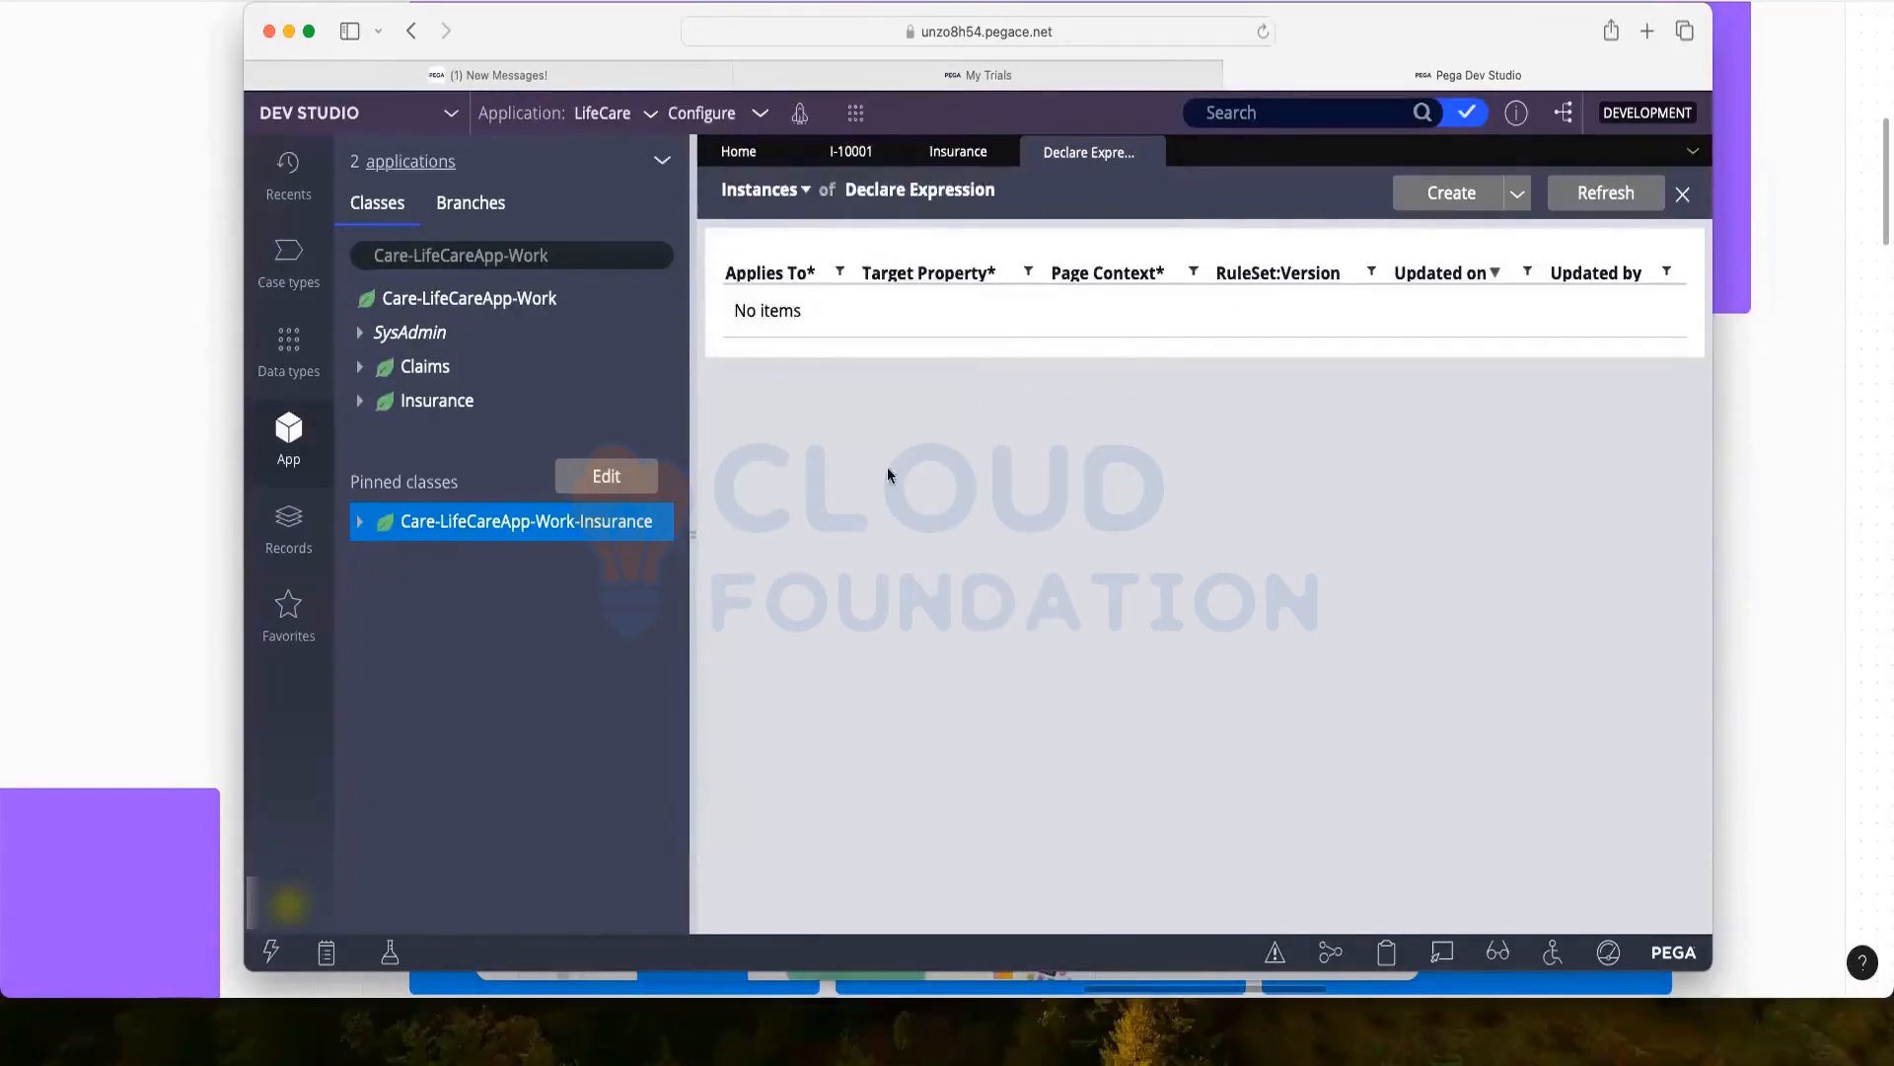
Start defining a declare expression from the Country property in the Care-LifeCareApp-Work-Insurance class's data model
{"action": "left_click", "coordinate": [363, 526]}
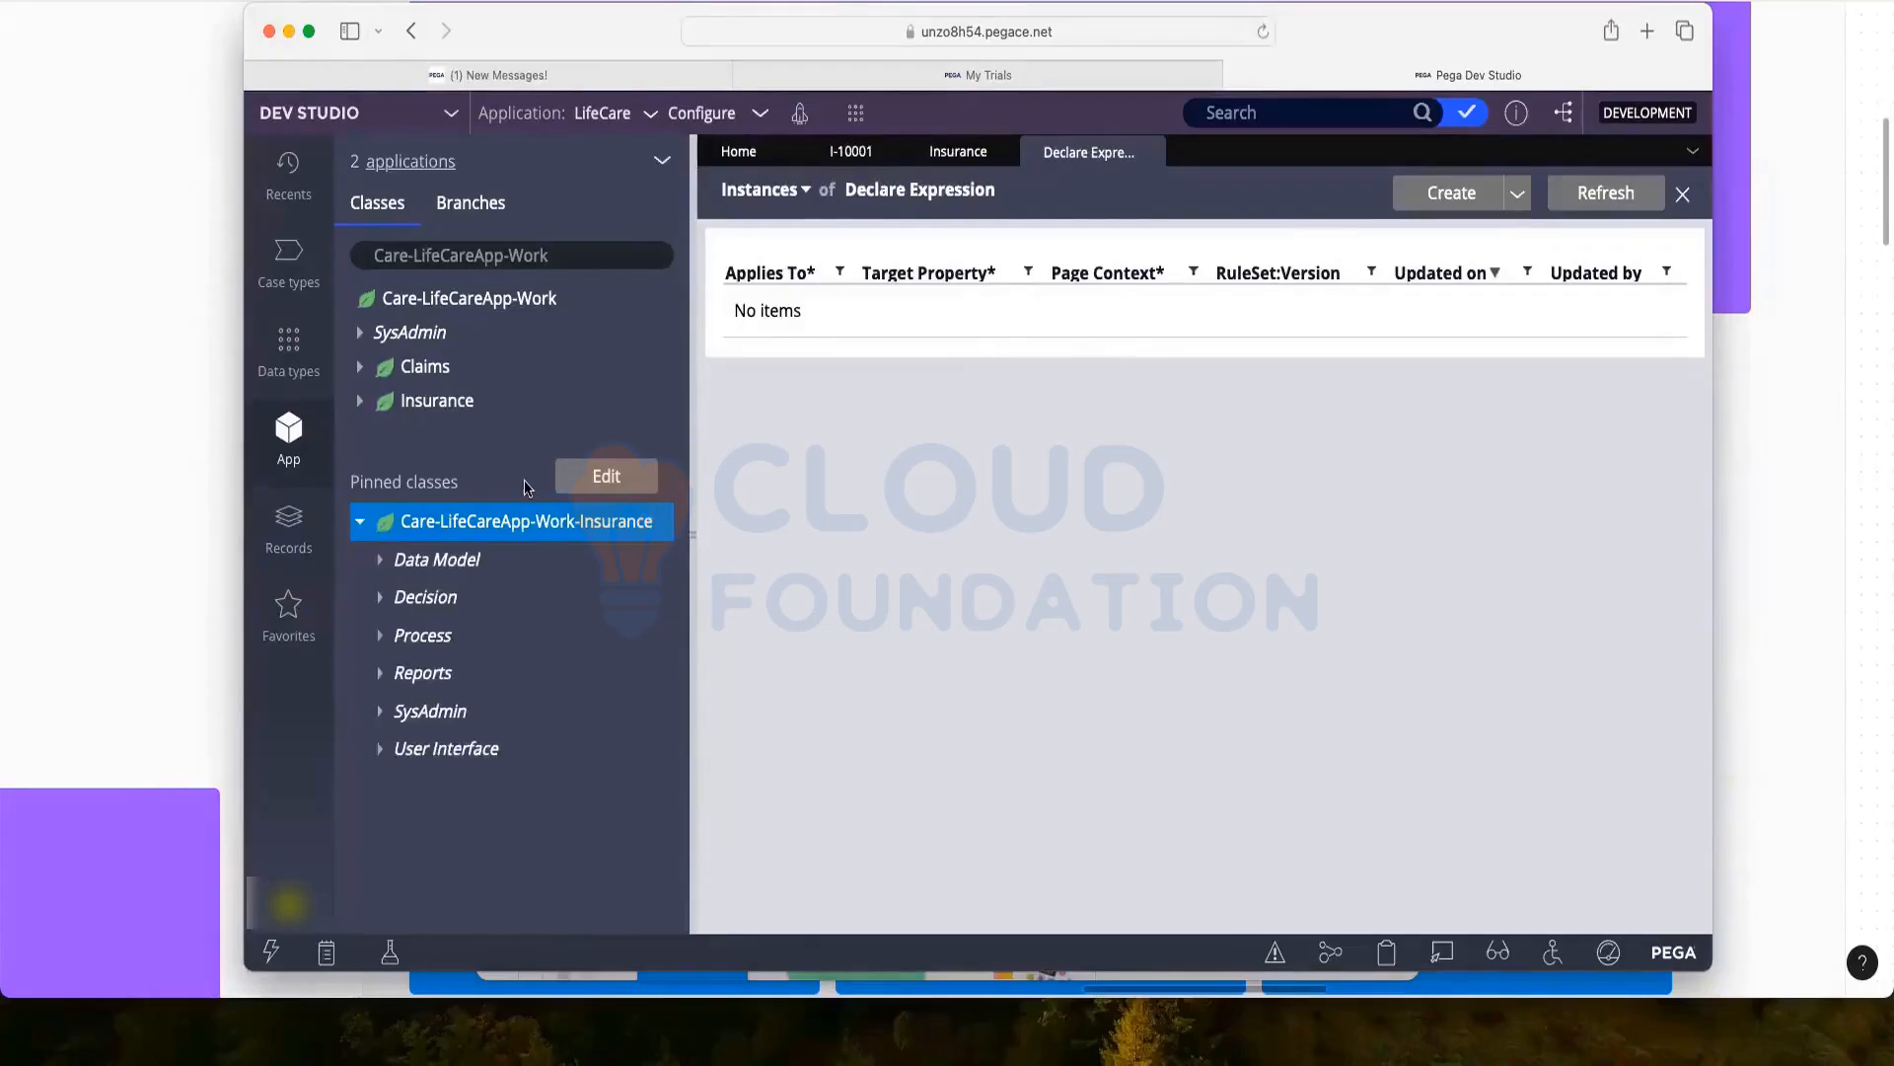
{"action": "left_click", "coordinate": [378, 561]}
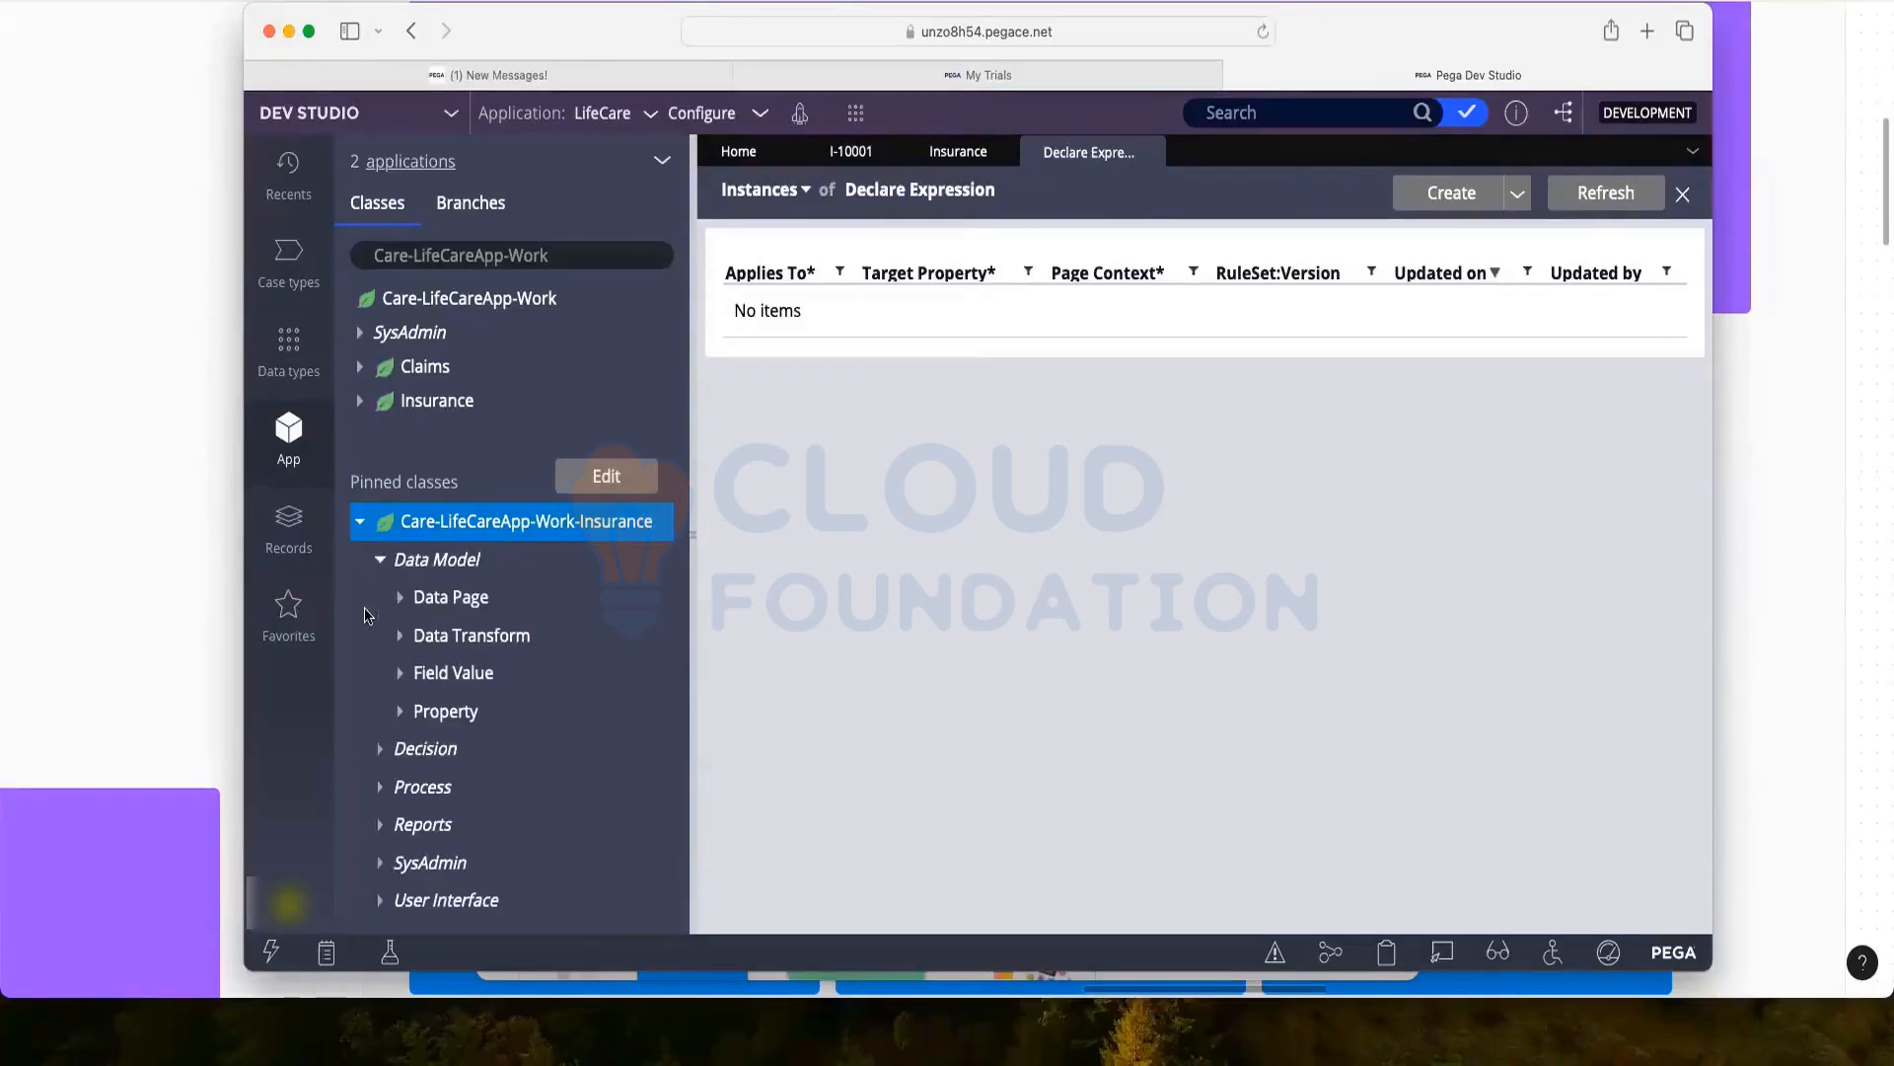
{"action": "left_click", "coordinate": [400, 712]}
{"action": "scroll", "coordinate": [483, 619], "scroll_direction": "down", "scroll_amount": 5}
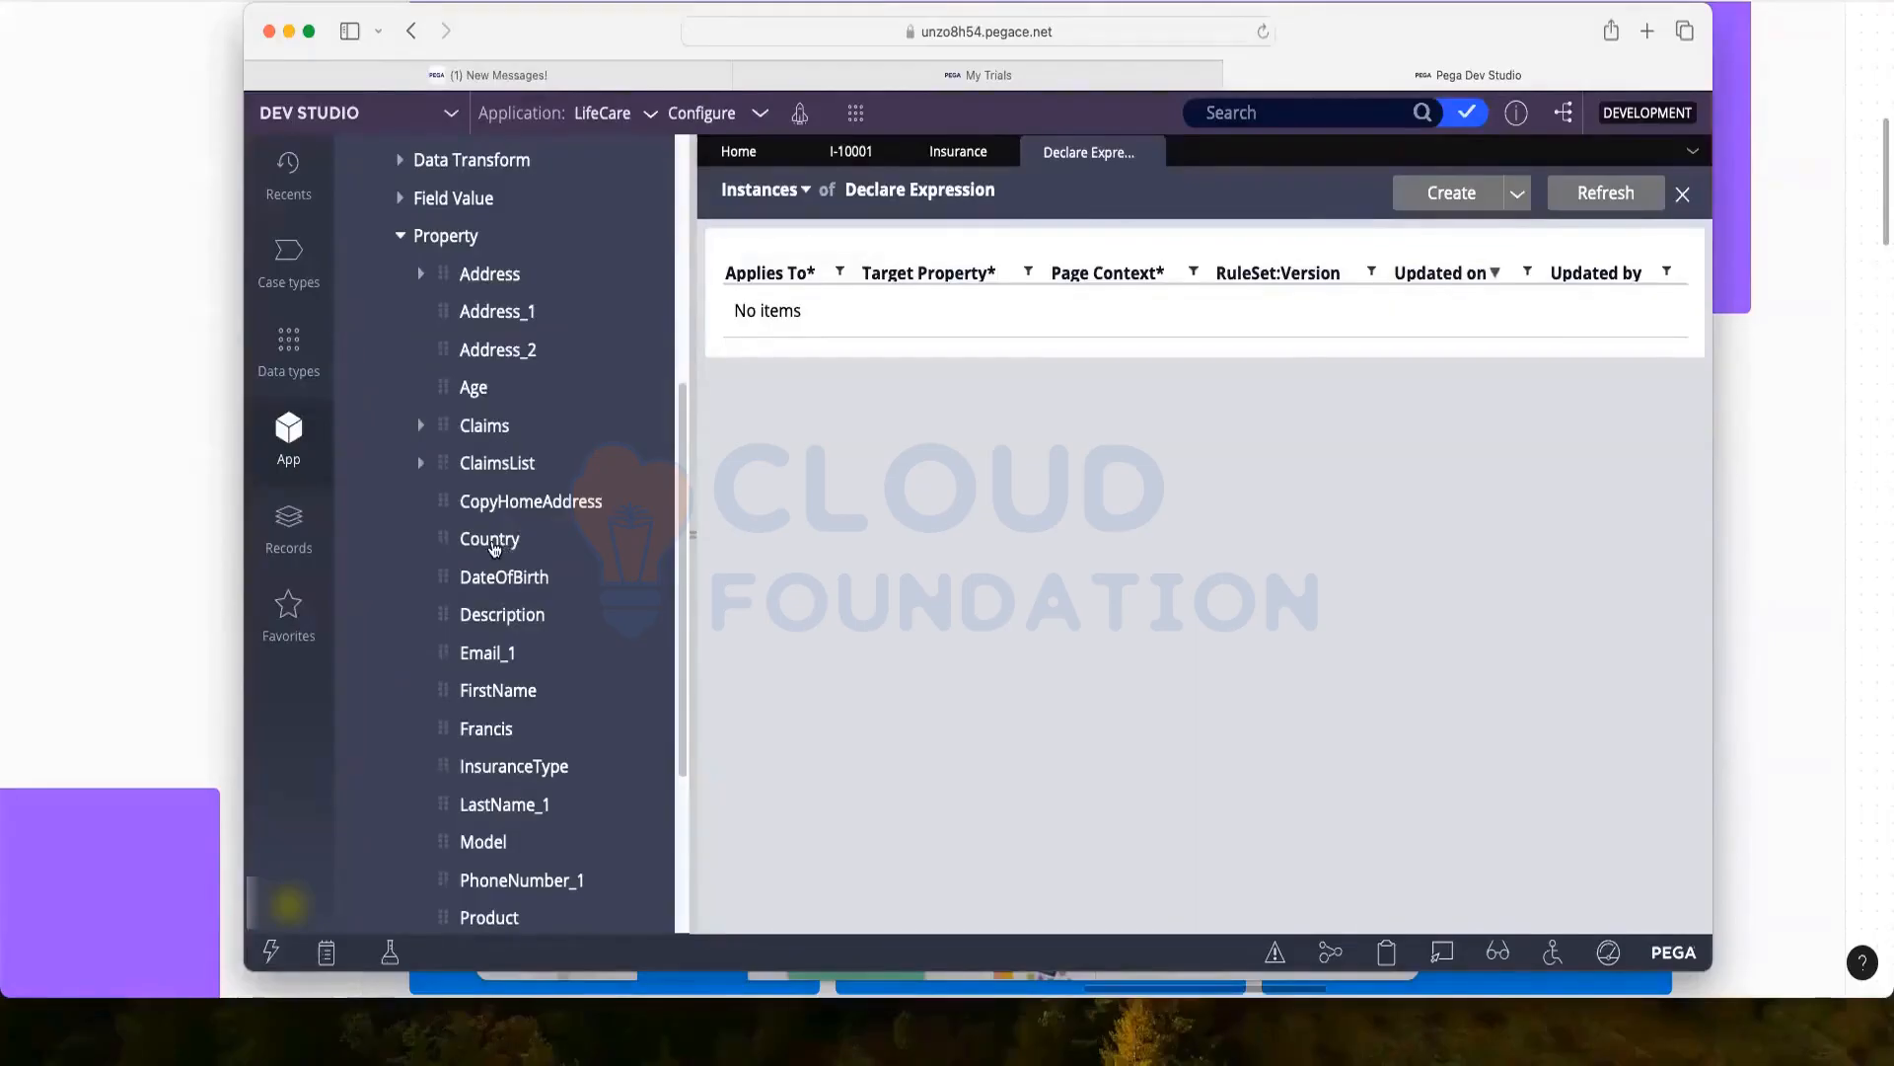
{"action": "right_click", "coordinate": [495, 547]}
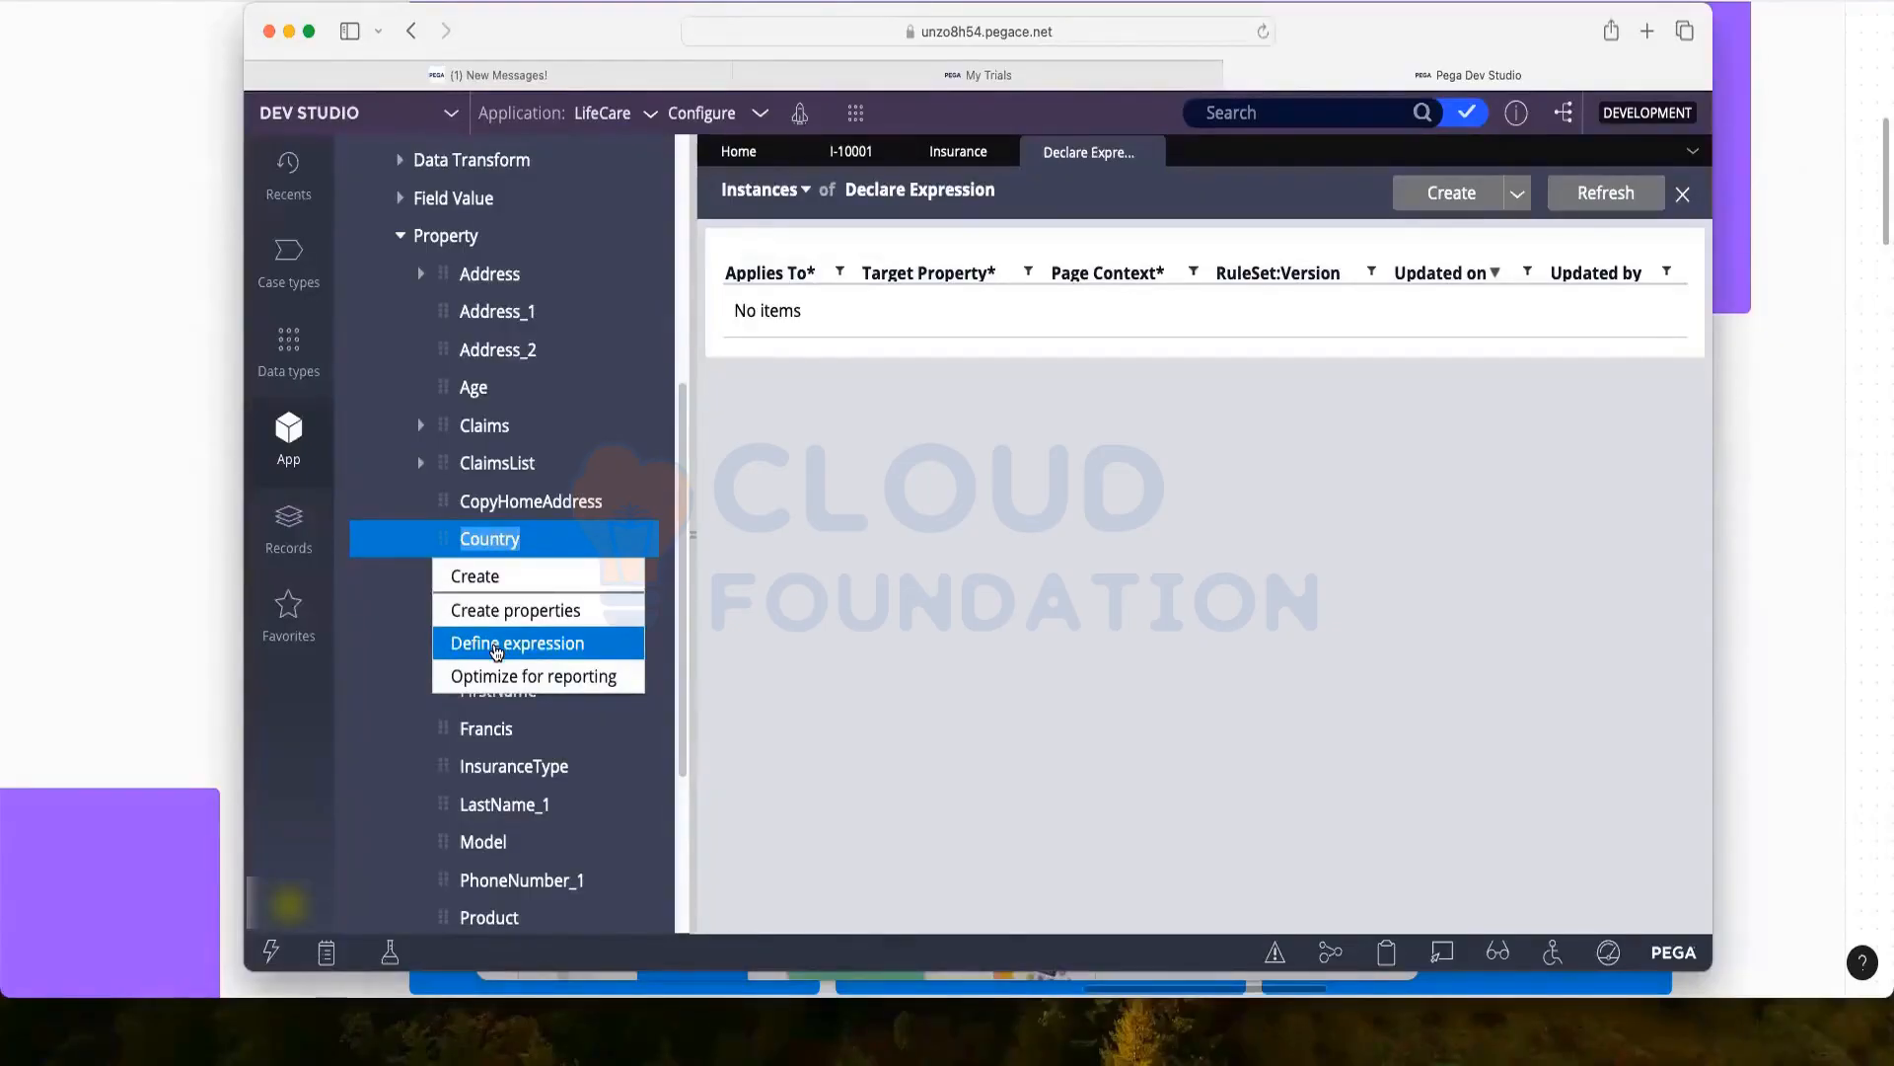
{"action": "left_click", "coordinate": [496, 647]}
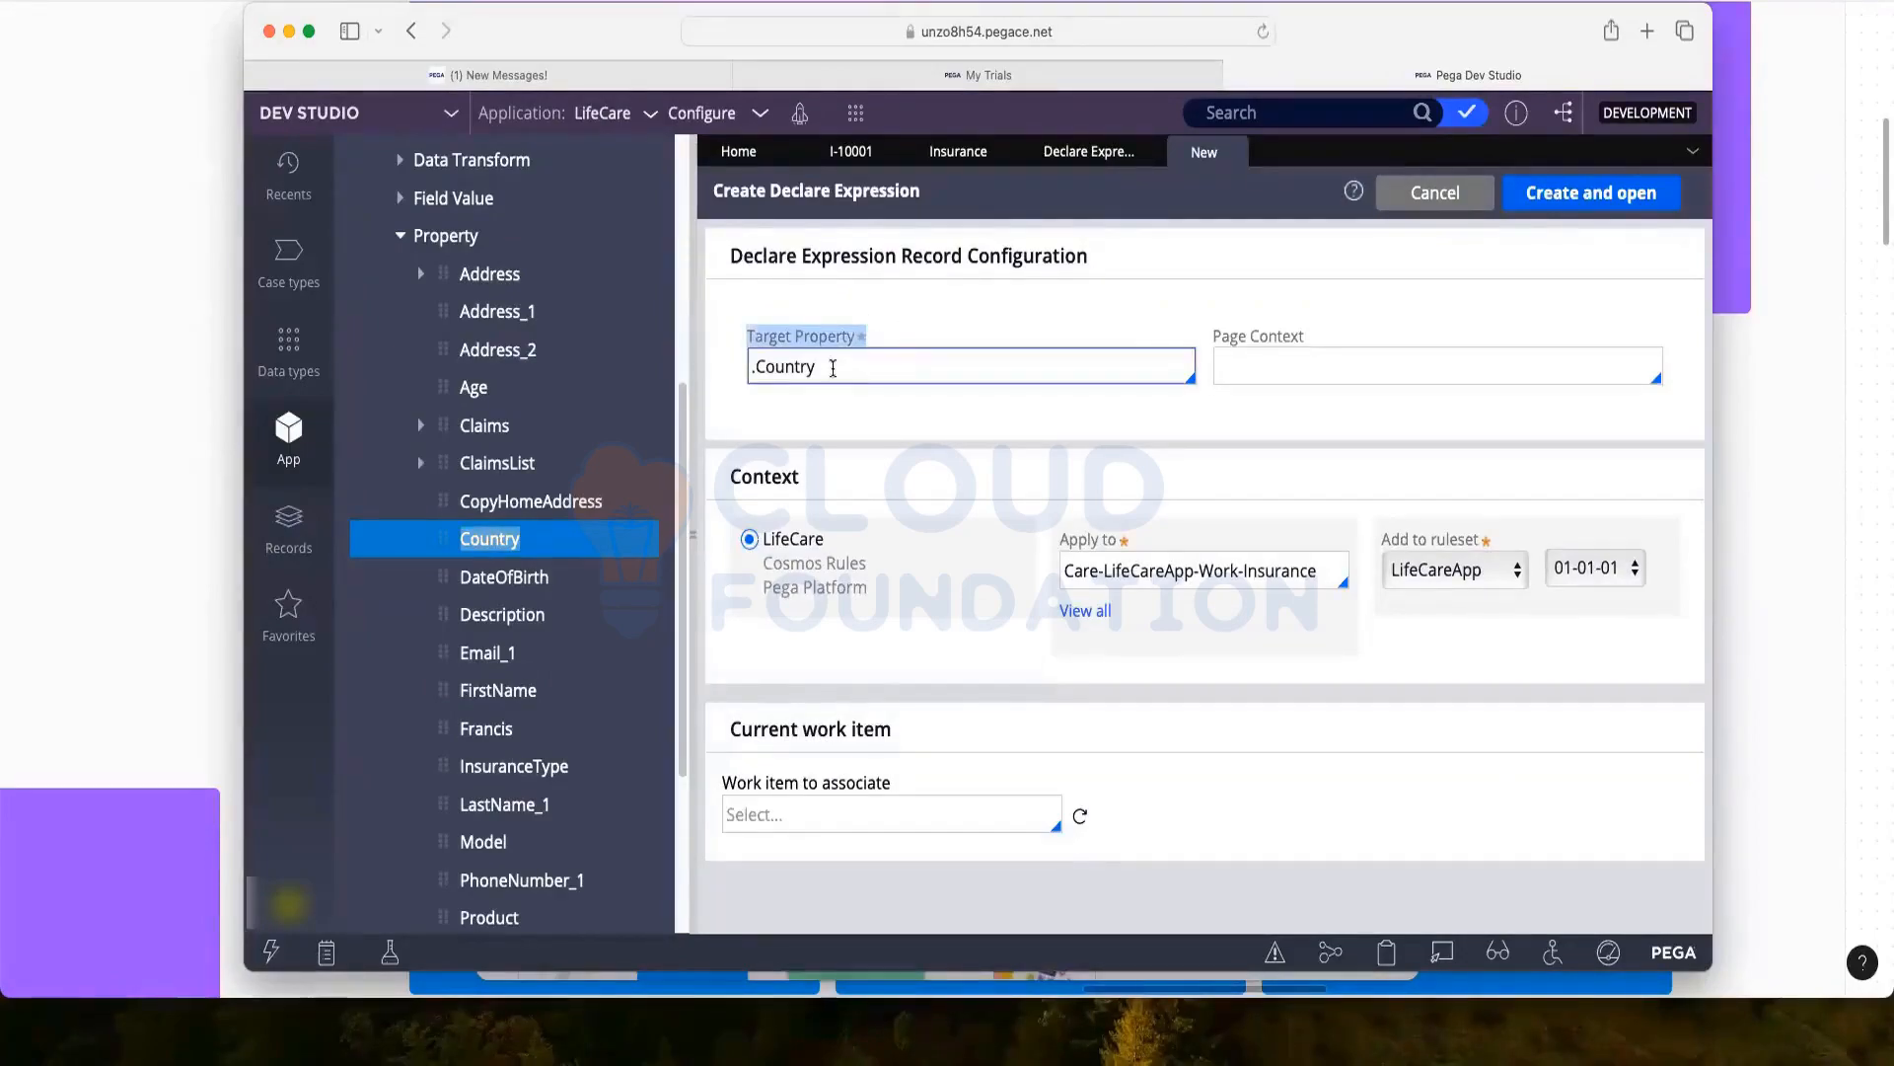
Examine the target property and page context of the new Country declare expression
{"action": "double_click", "coordinate": [758, 371]}
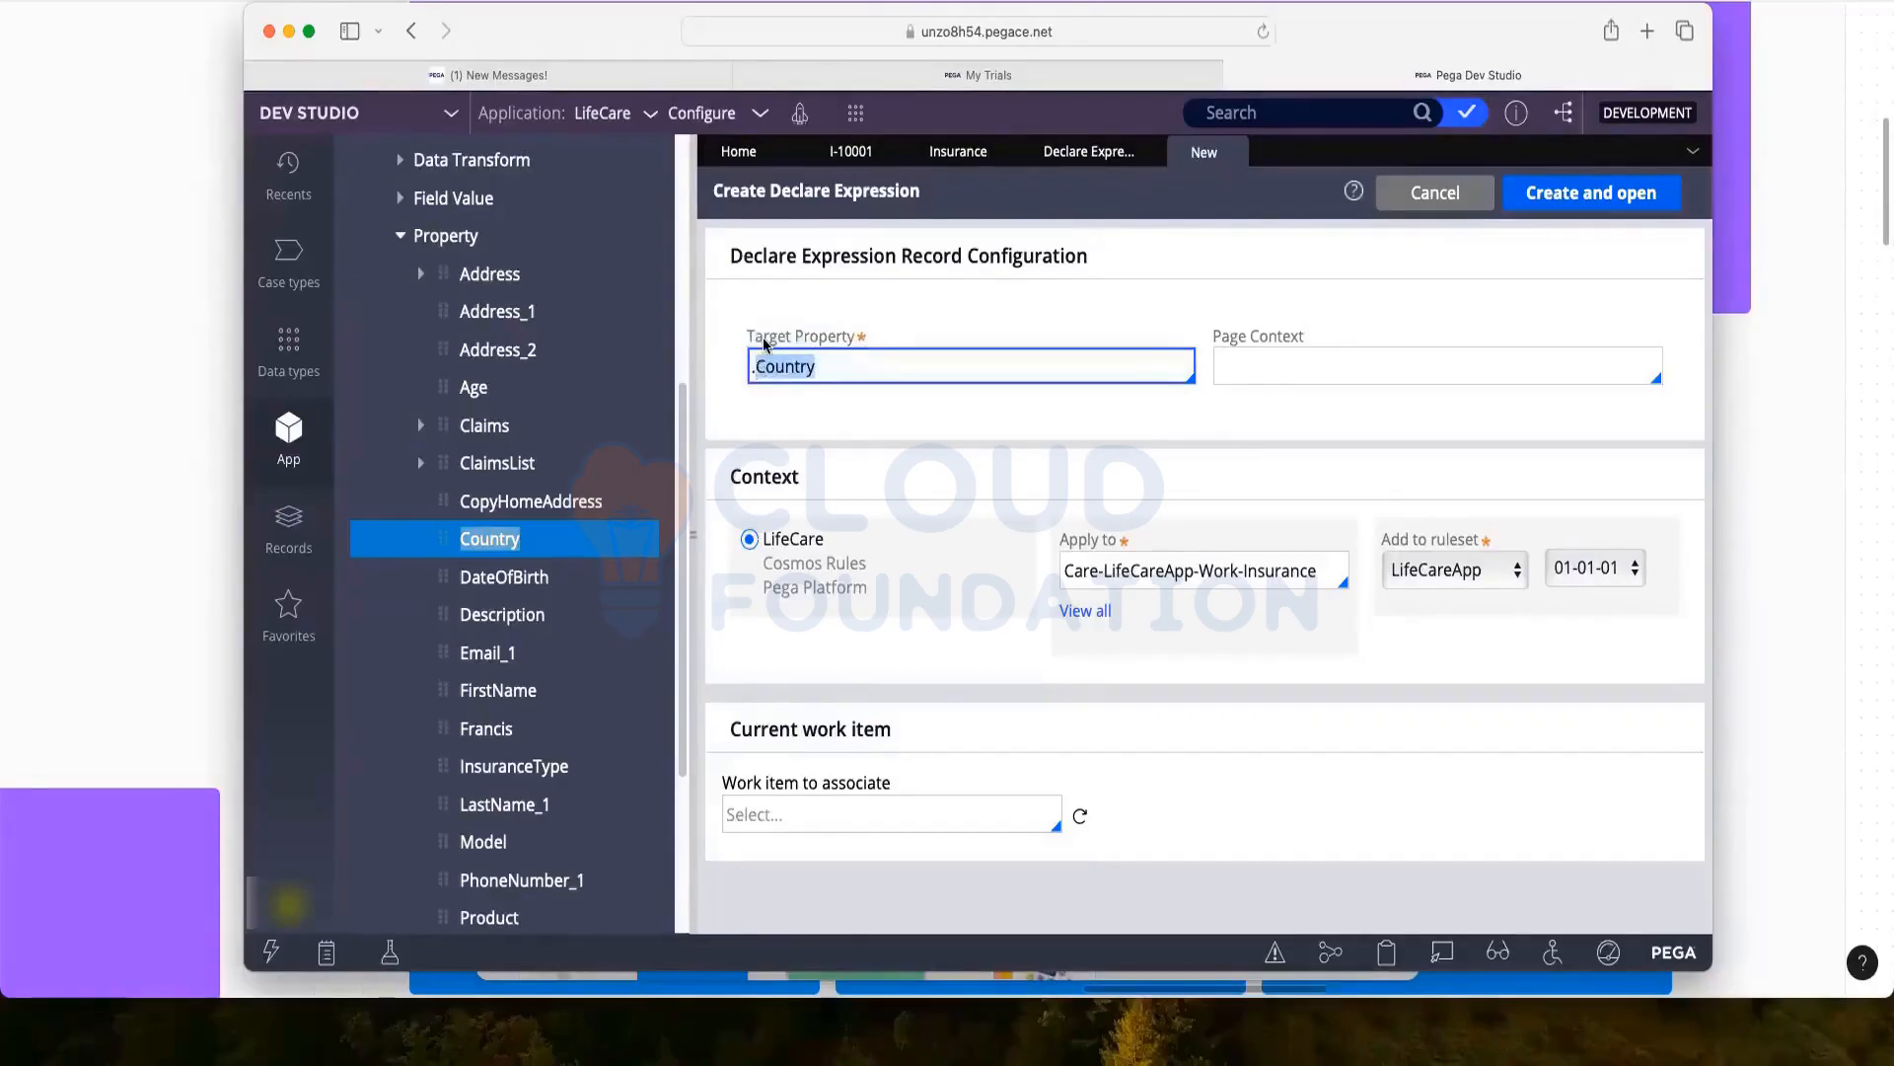
{"action": "left_click", "coordinate": [832, 432]}
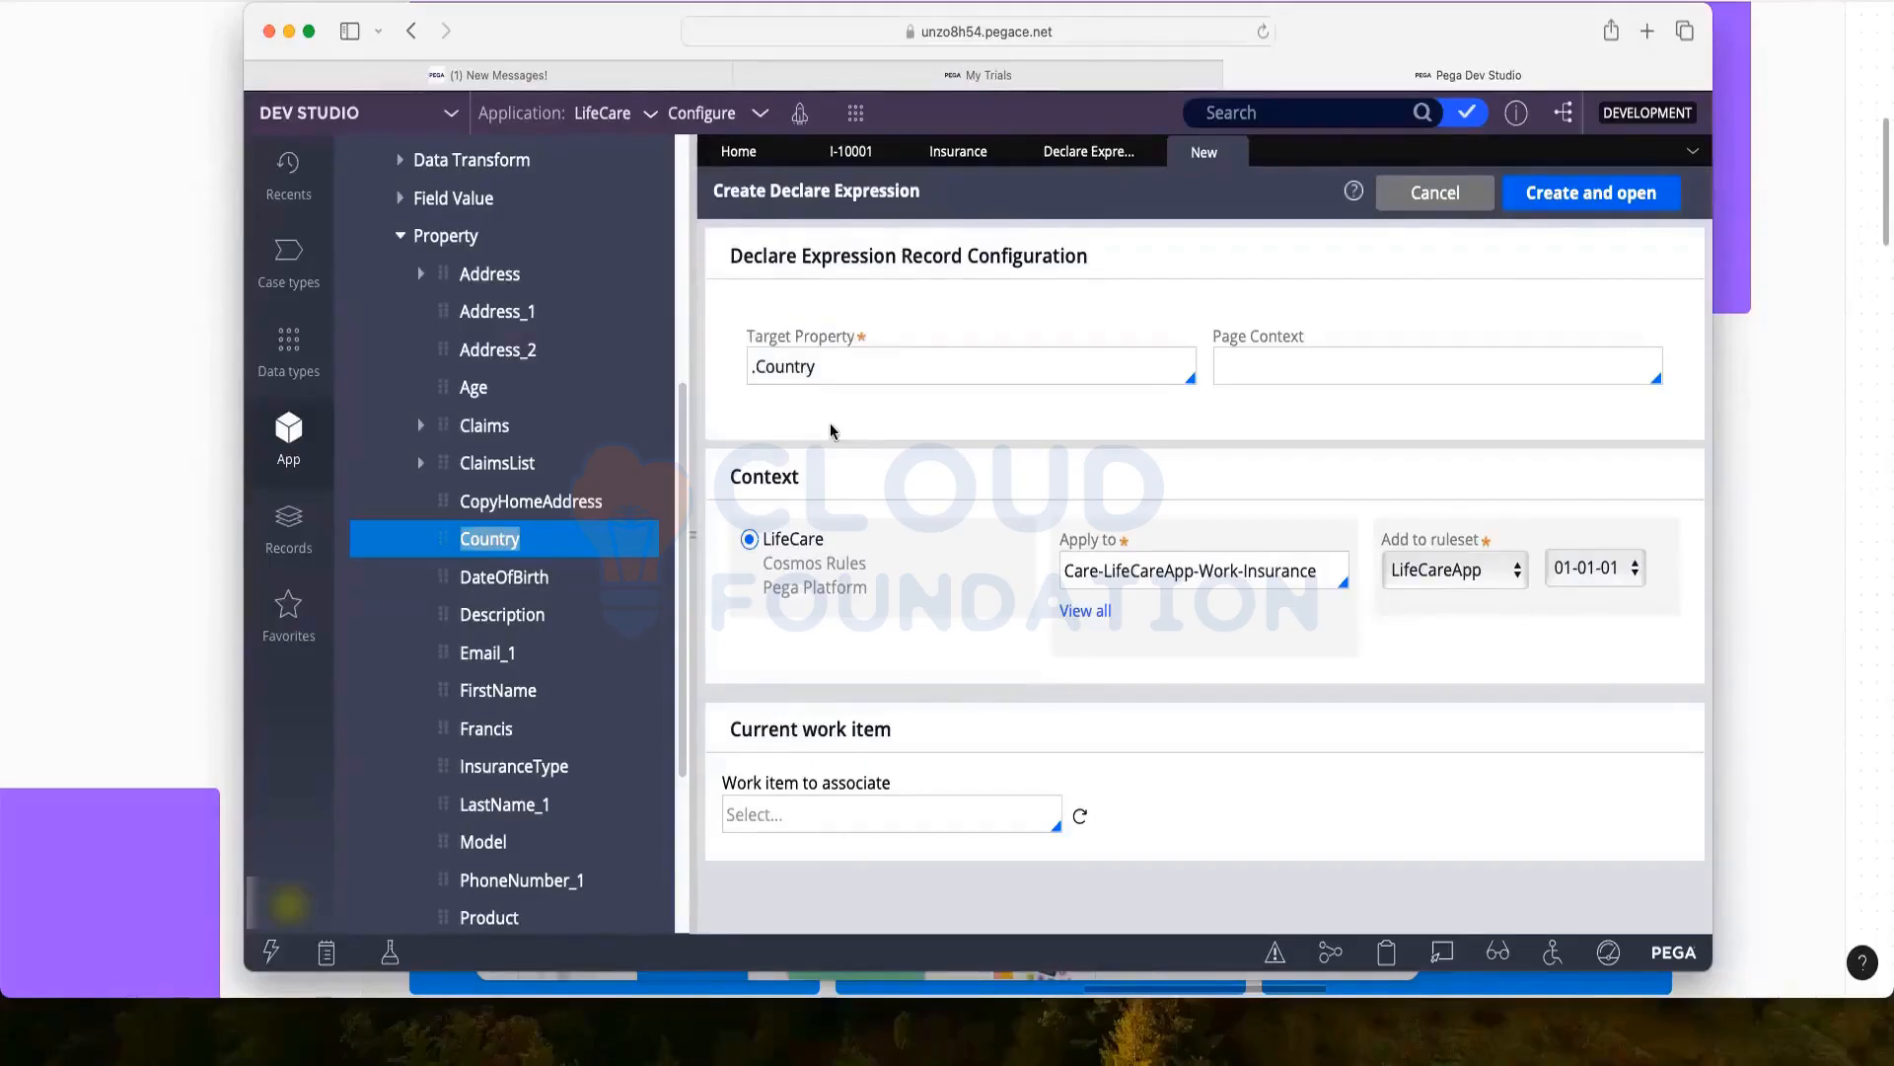
{"action": "left_click", "coordinate": [1271, 360]}
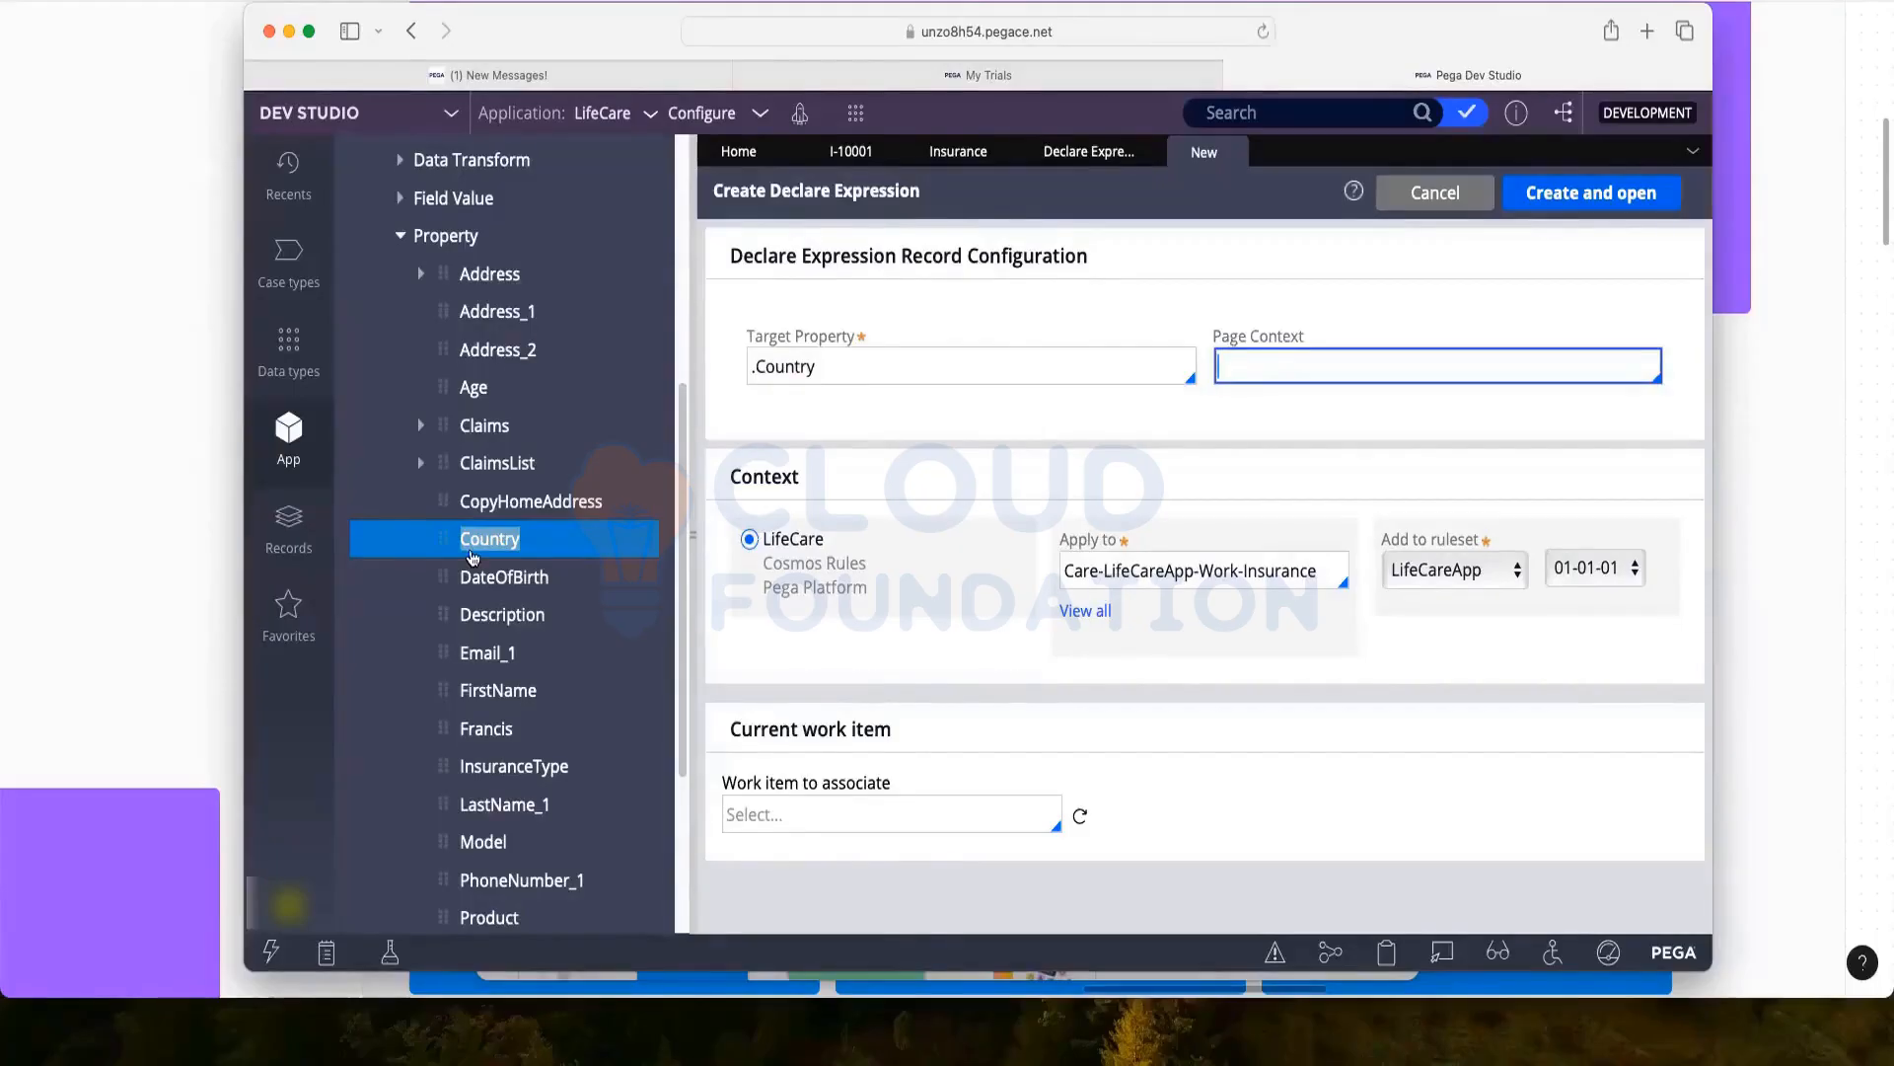
{"action": "scroll", "coordinate": [473, 557], "scroll_direction": "up", "scroll_amount": 1}
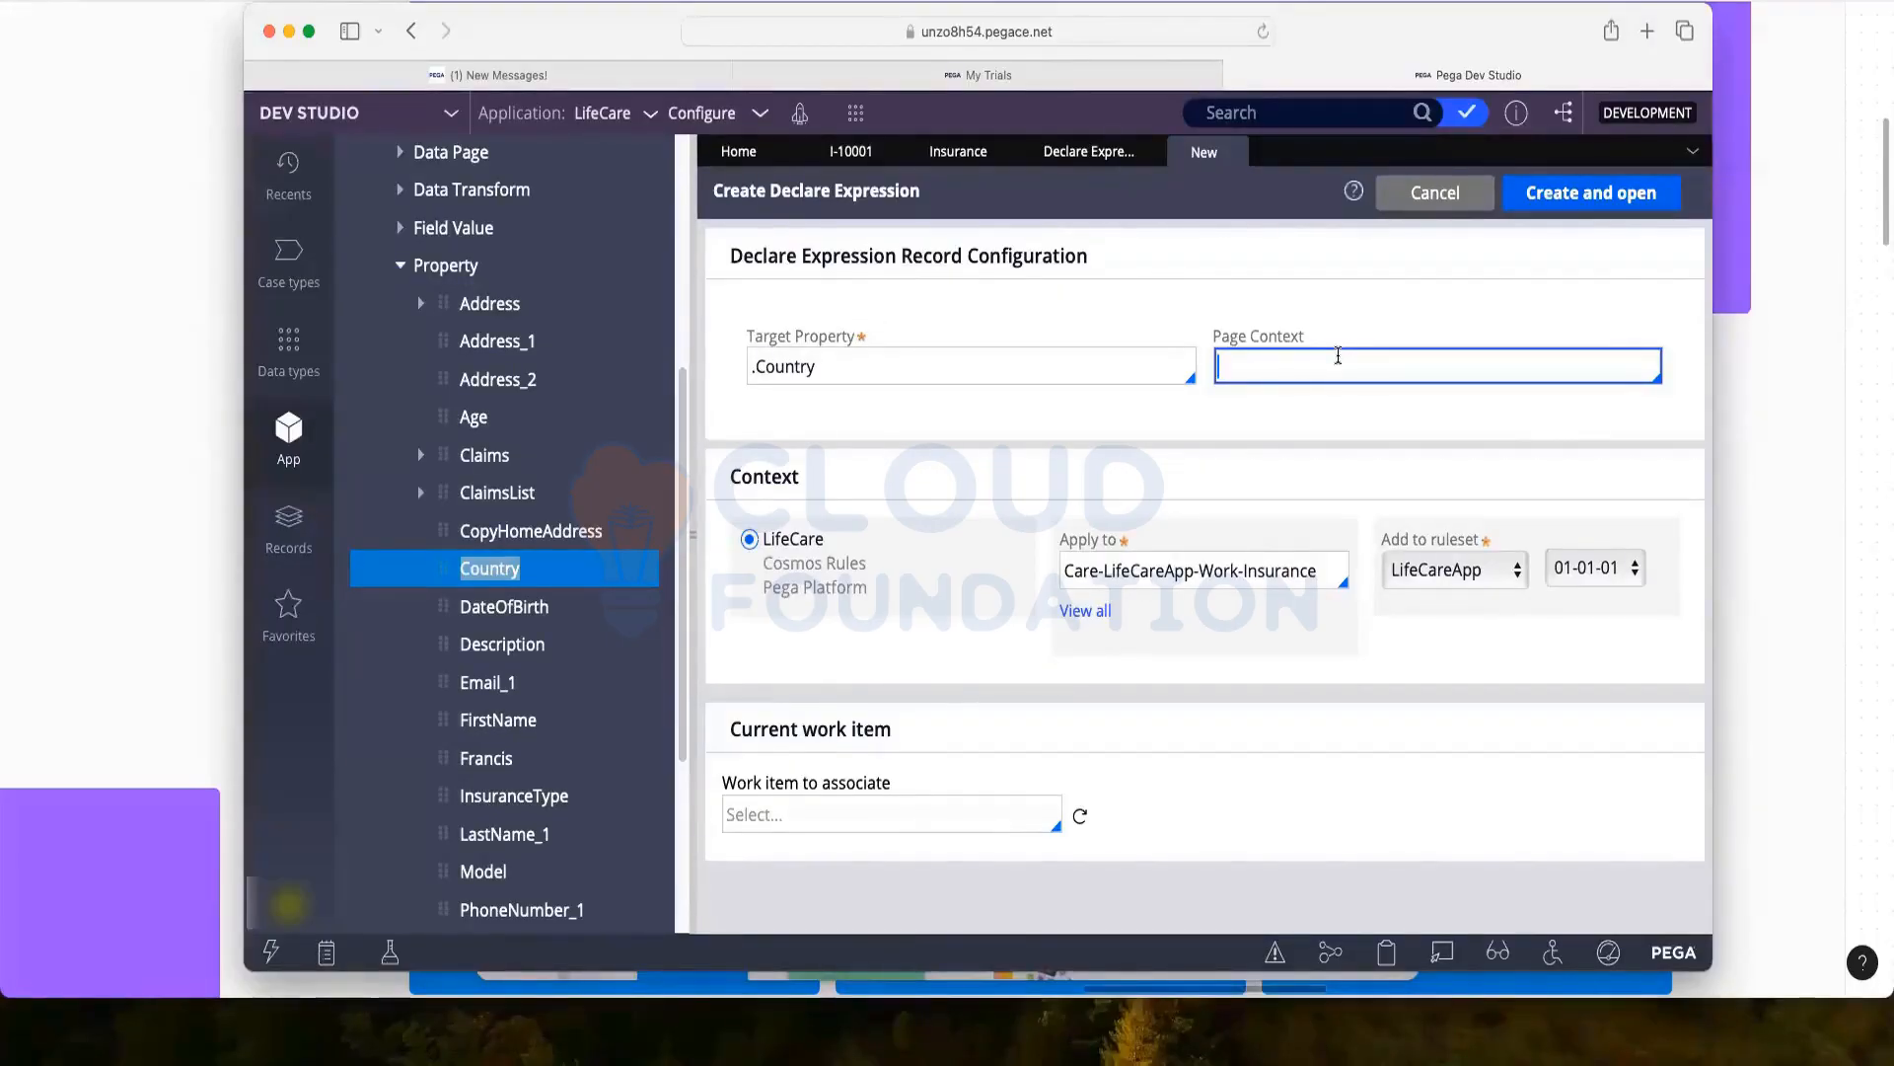
Open the clipboard for Insurance case I-10001 and view the properties of pyWorkPage
{"action": "left_click", "coordinate": [843, 153]}
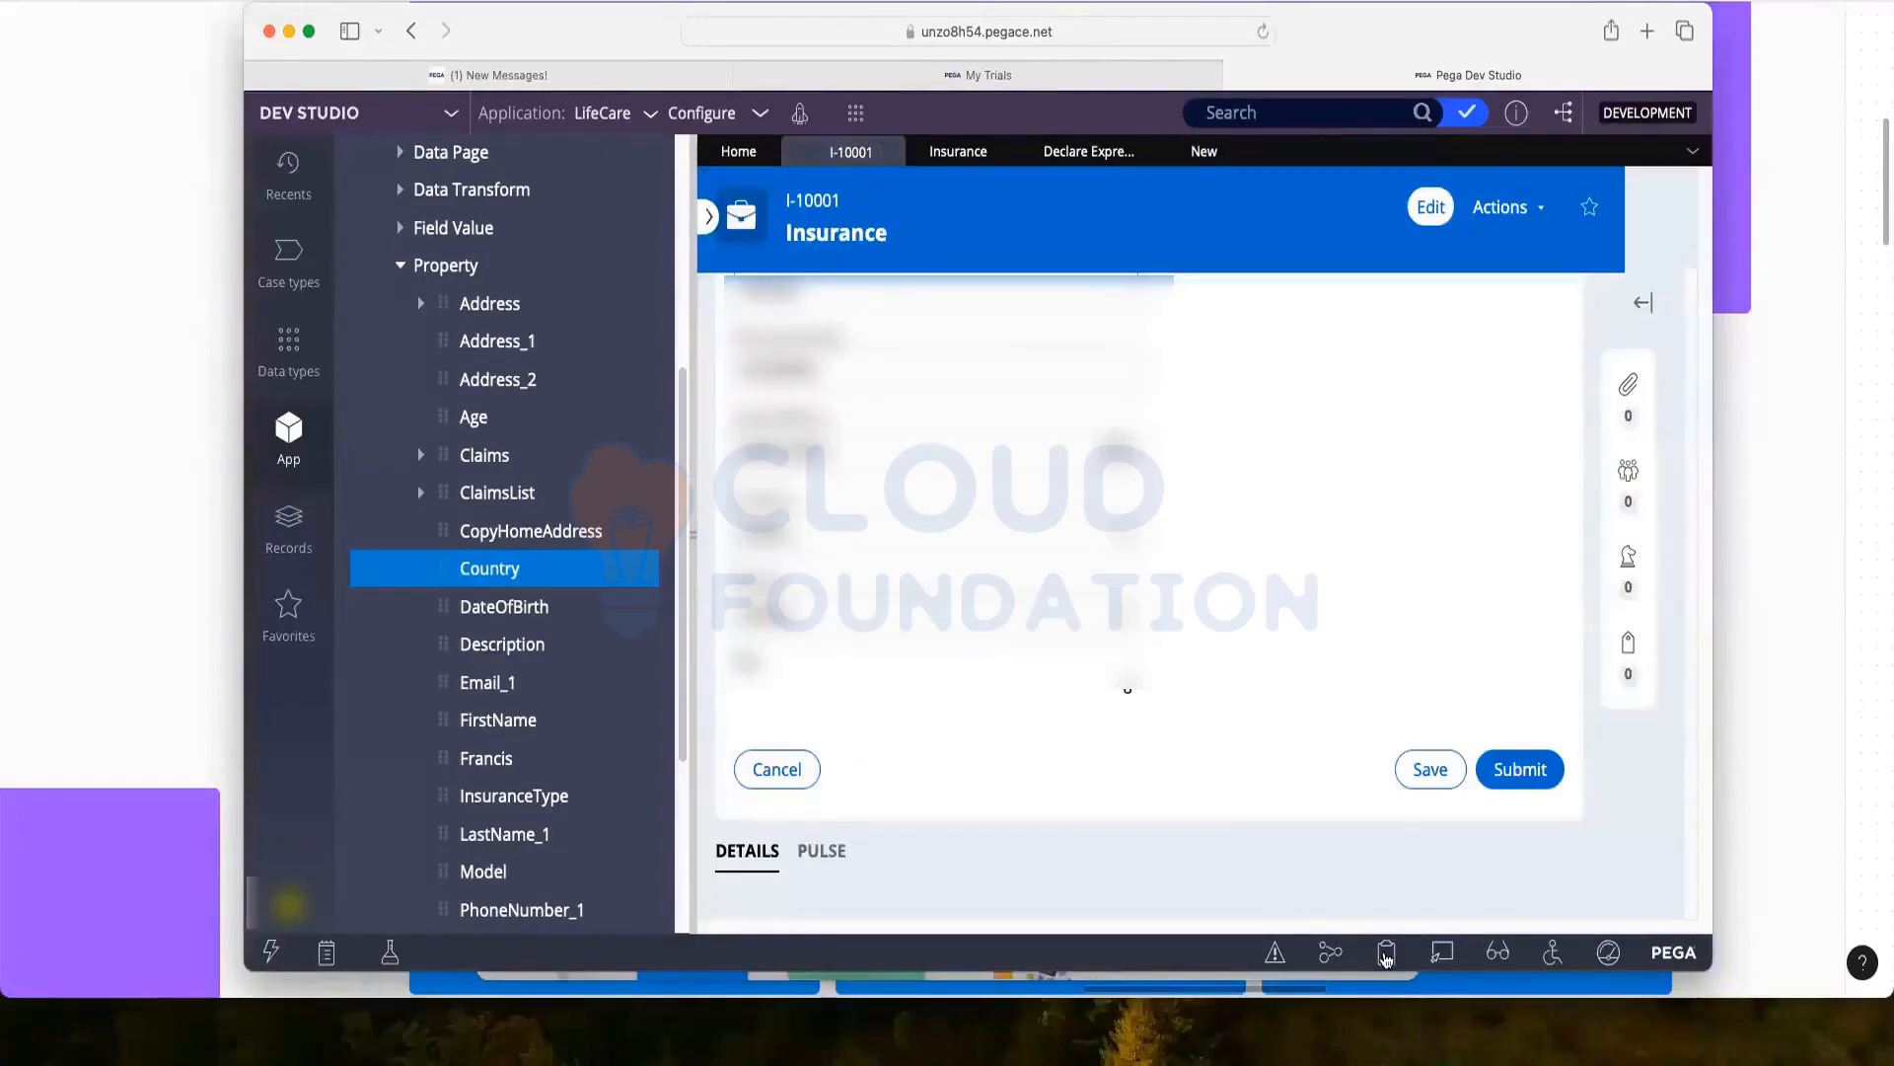
{"action": "left_click", "coordinate": [1386, 957]}
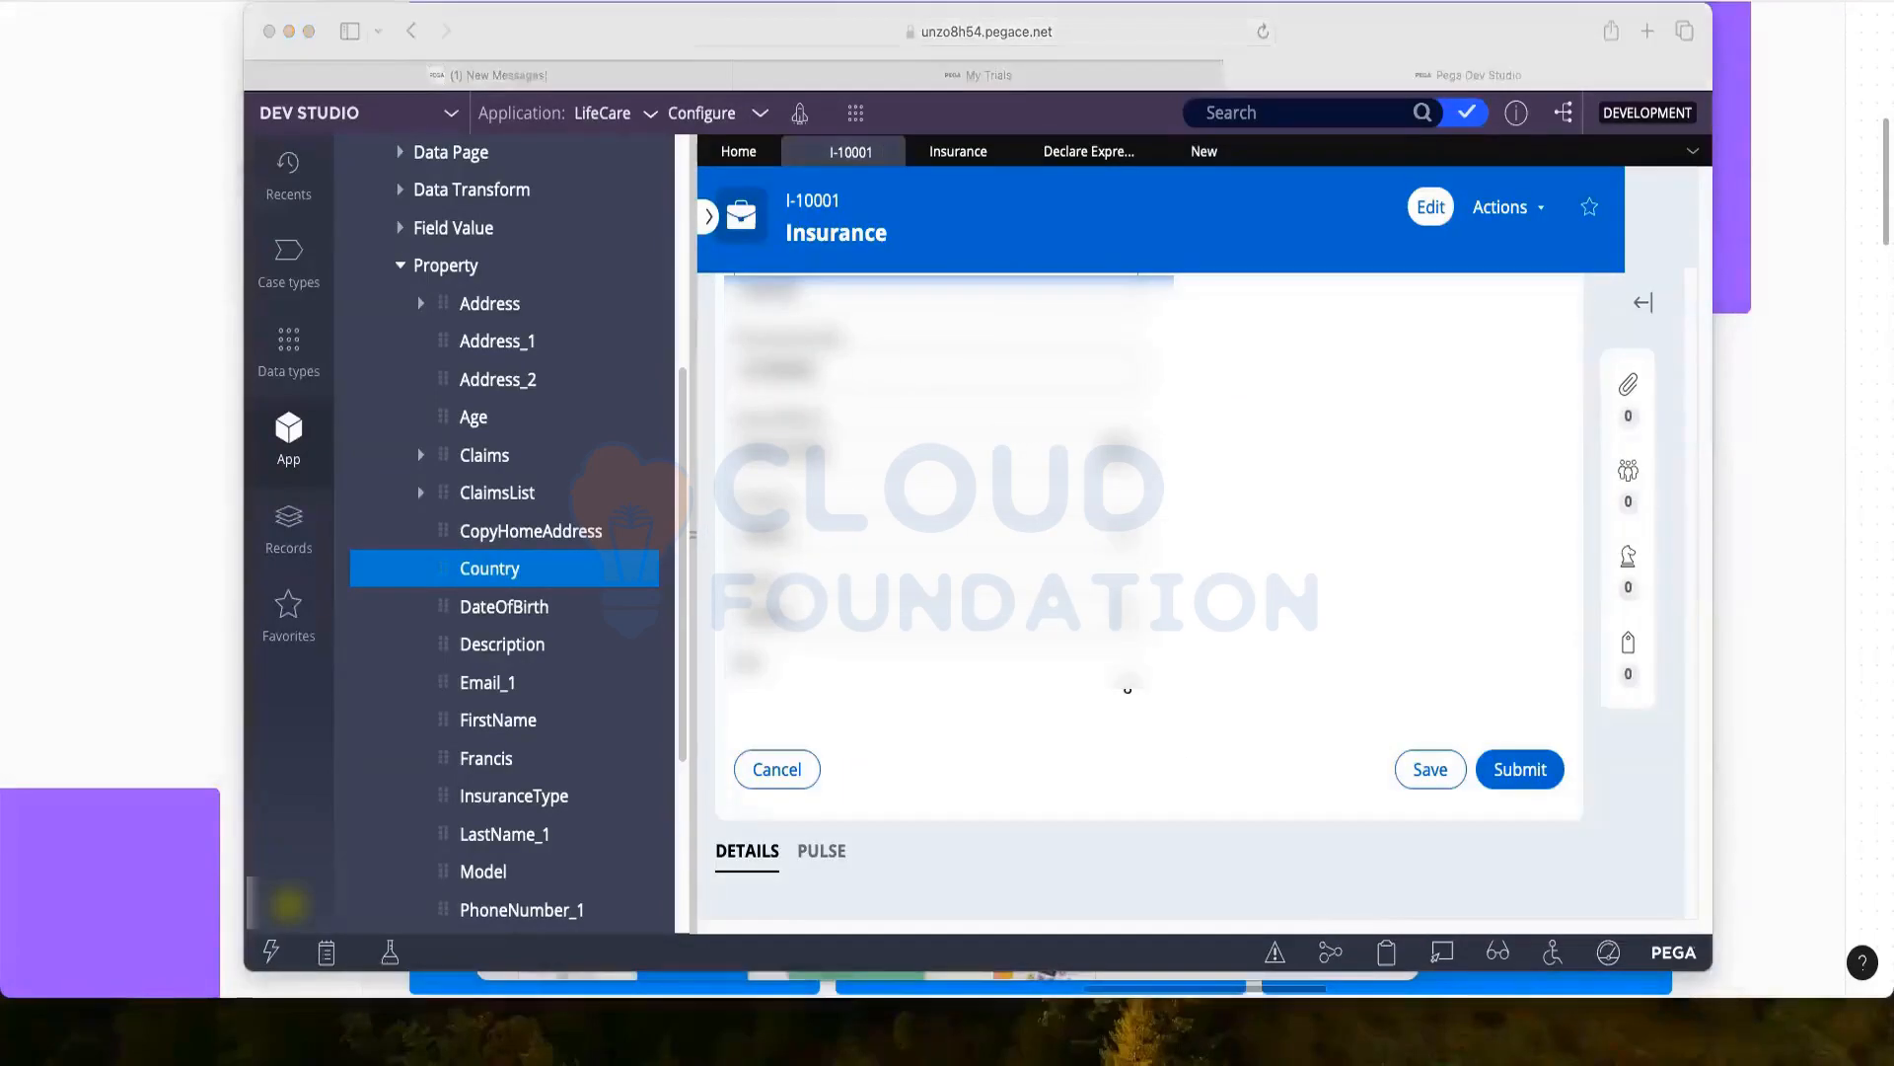
{"action": "left_click_drag", "start_coordinate": [1890, 148], "coordinate": [884, 20]}
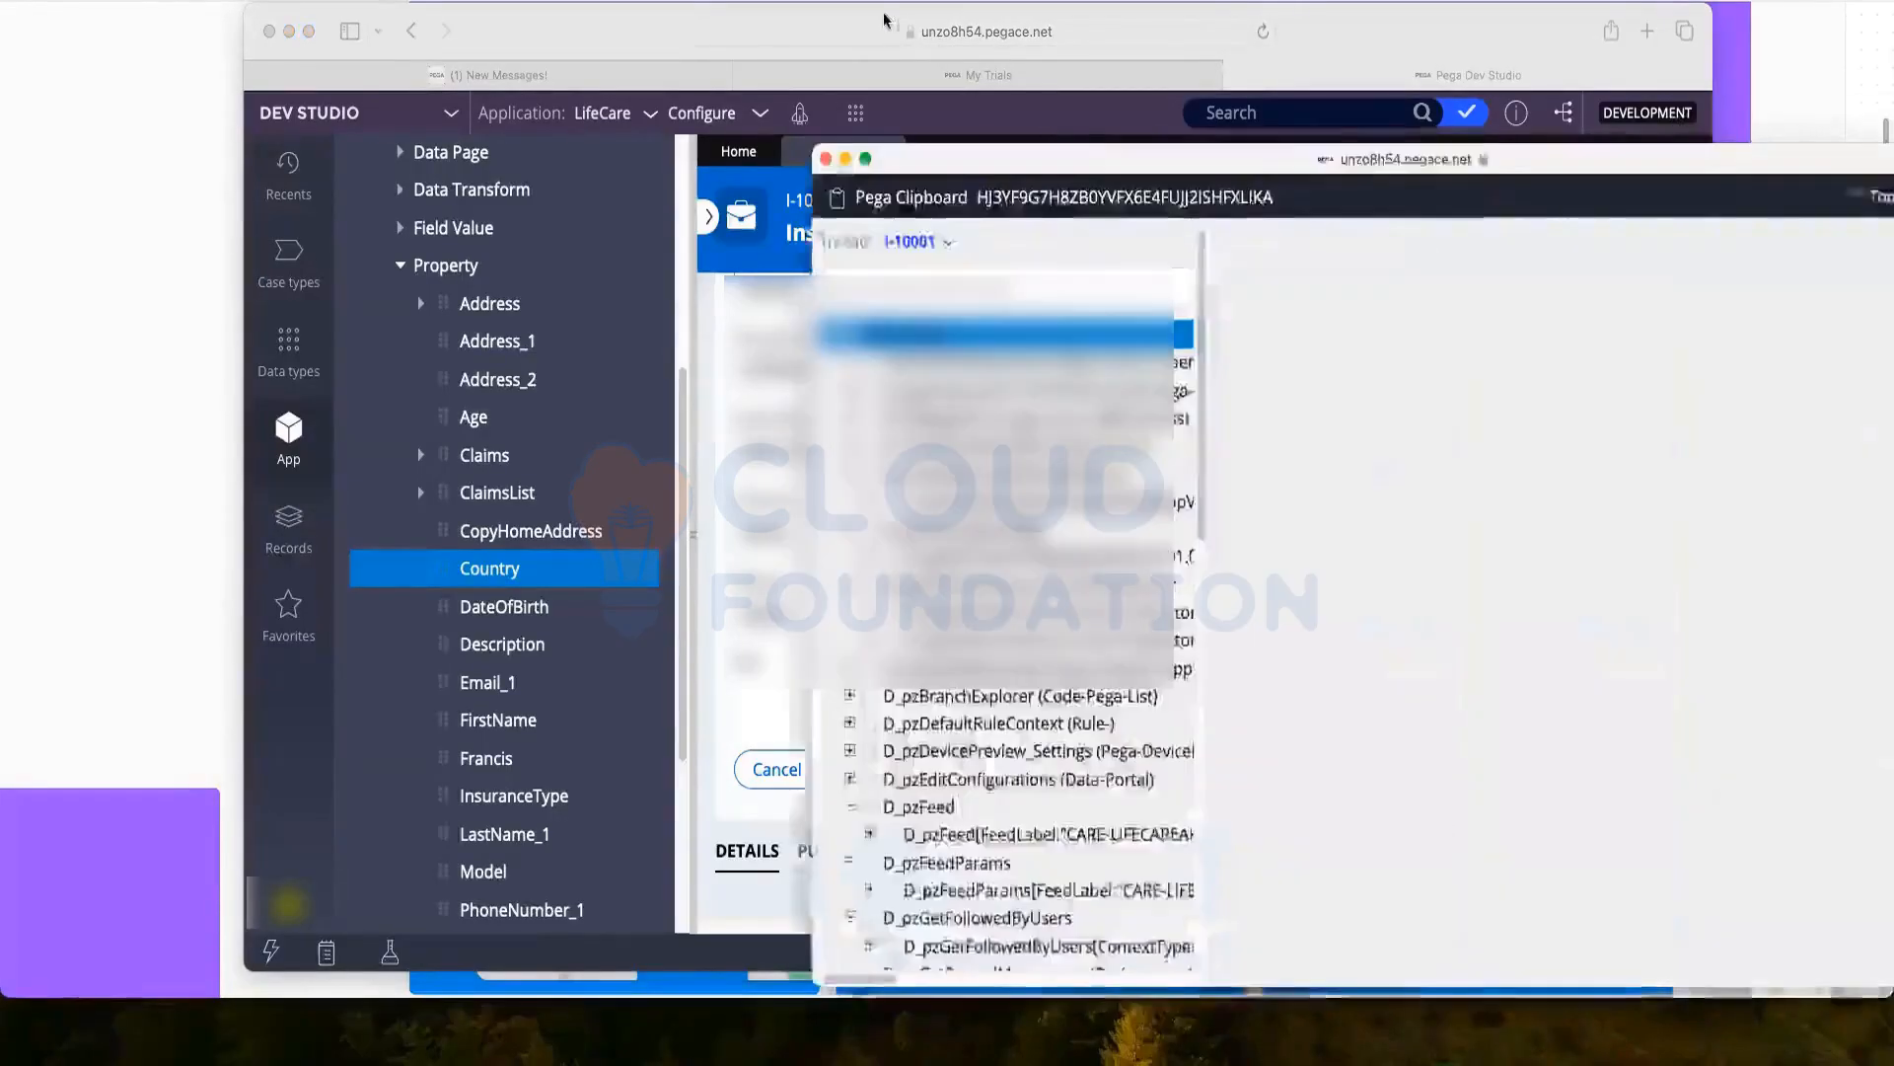
{"action": "scroll", "coordinate": [628, 530], "scroll_direction": "down", "scroll_amount": 10}
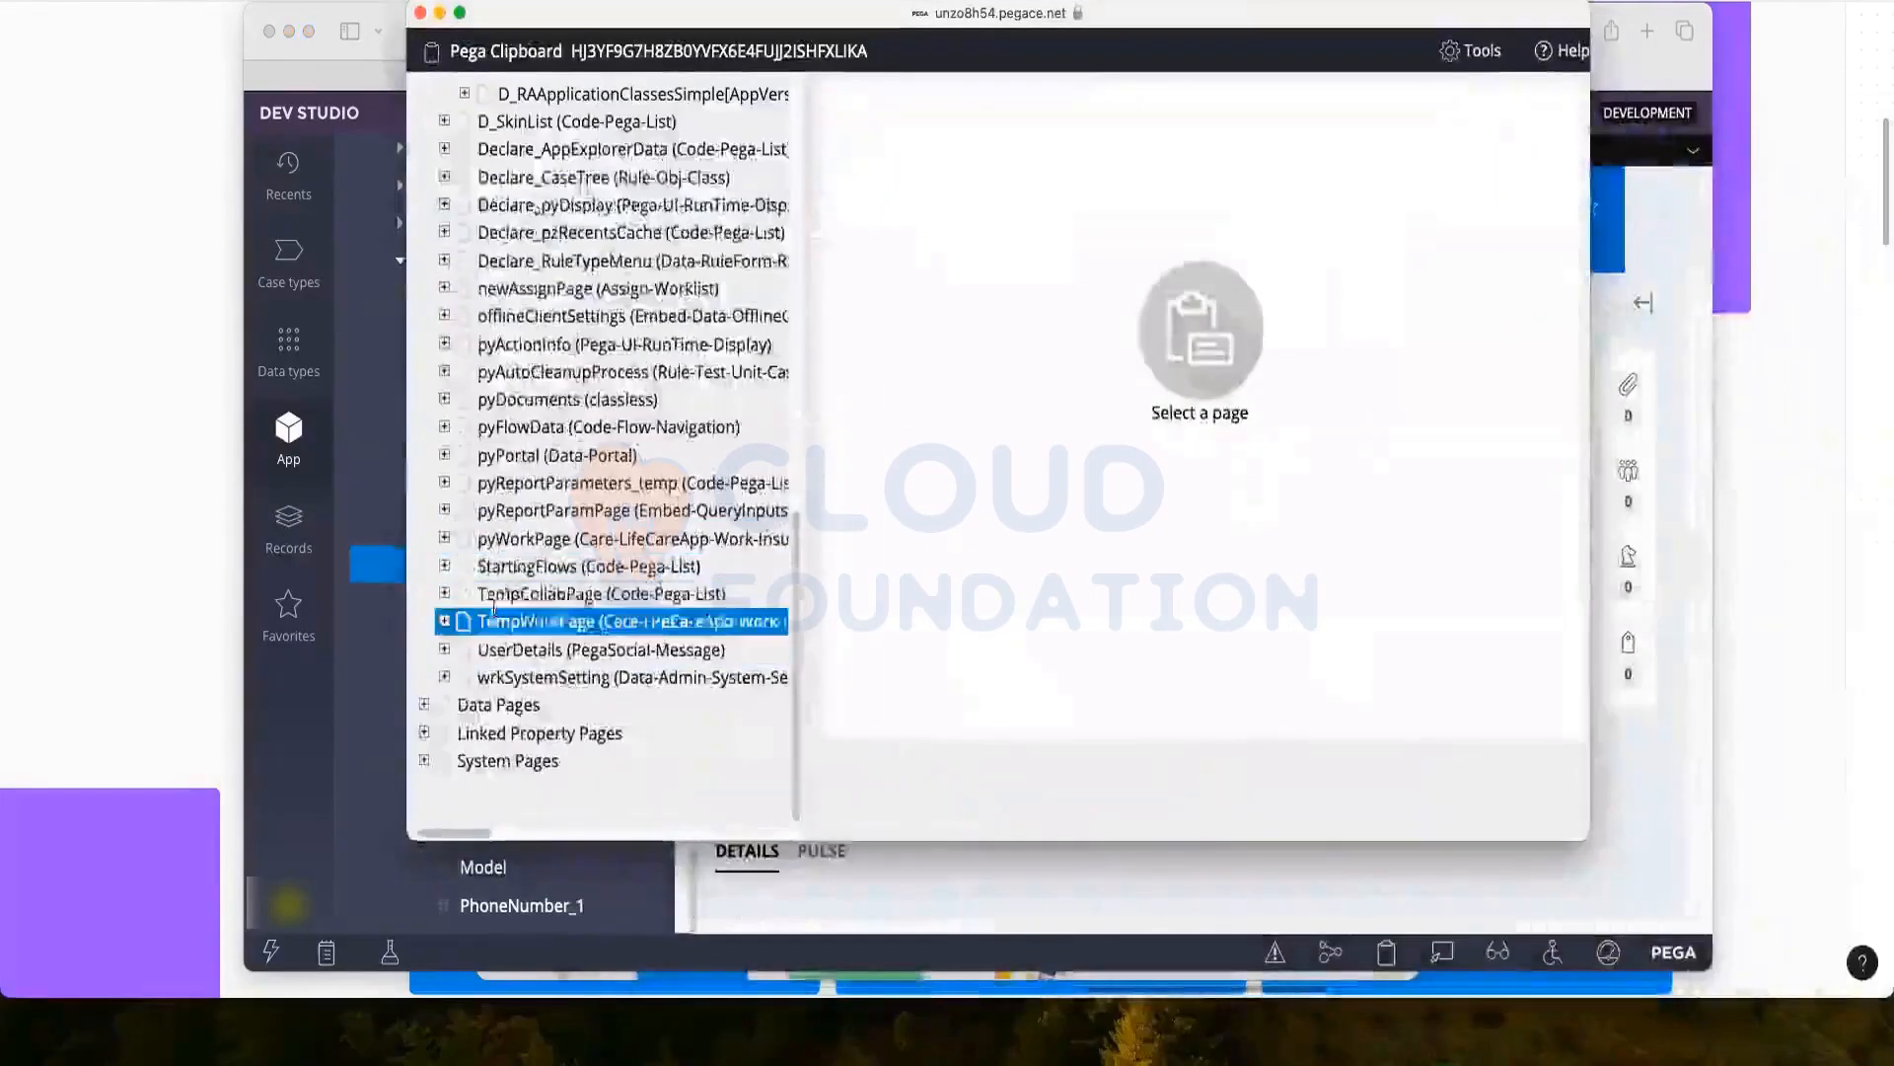
{"action": "scroll", "coordinate": [520, 552], "scroll_direction": "up", "scroll_amount": 4}
{"action": "scroll", "coordinate": [520, 550], "scroll_direction": "down", "scroll_amount": 5}
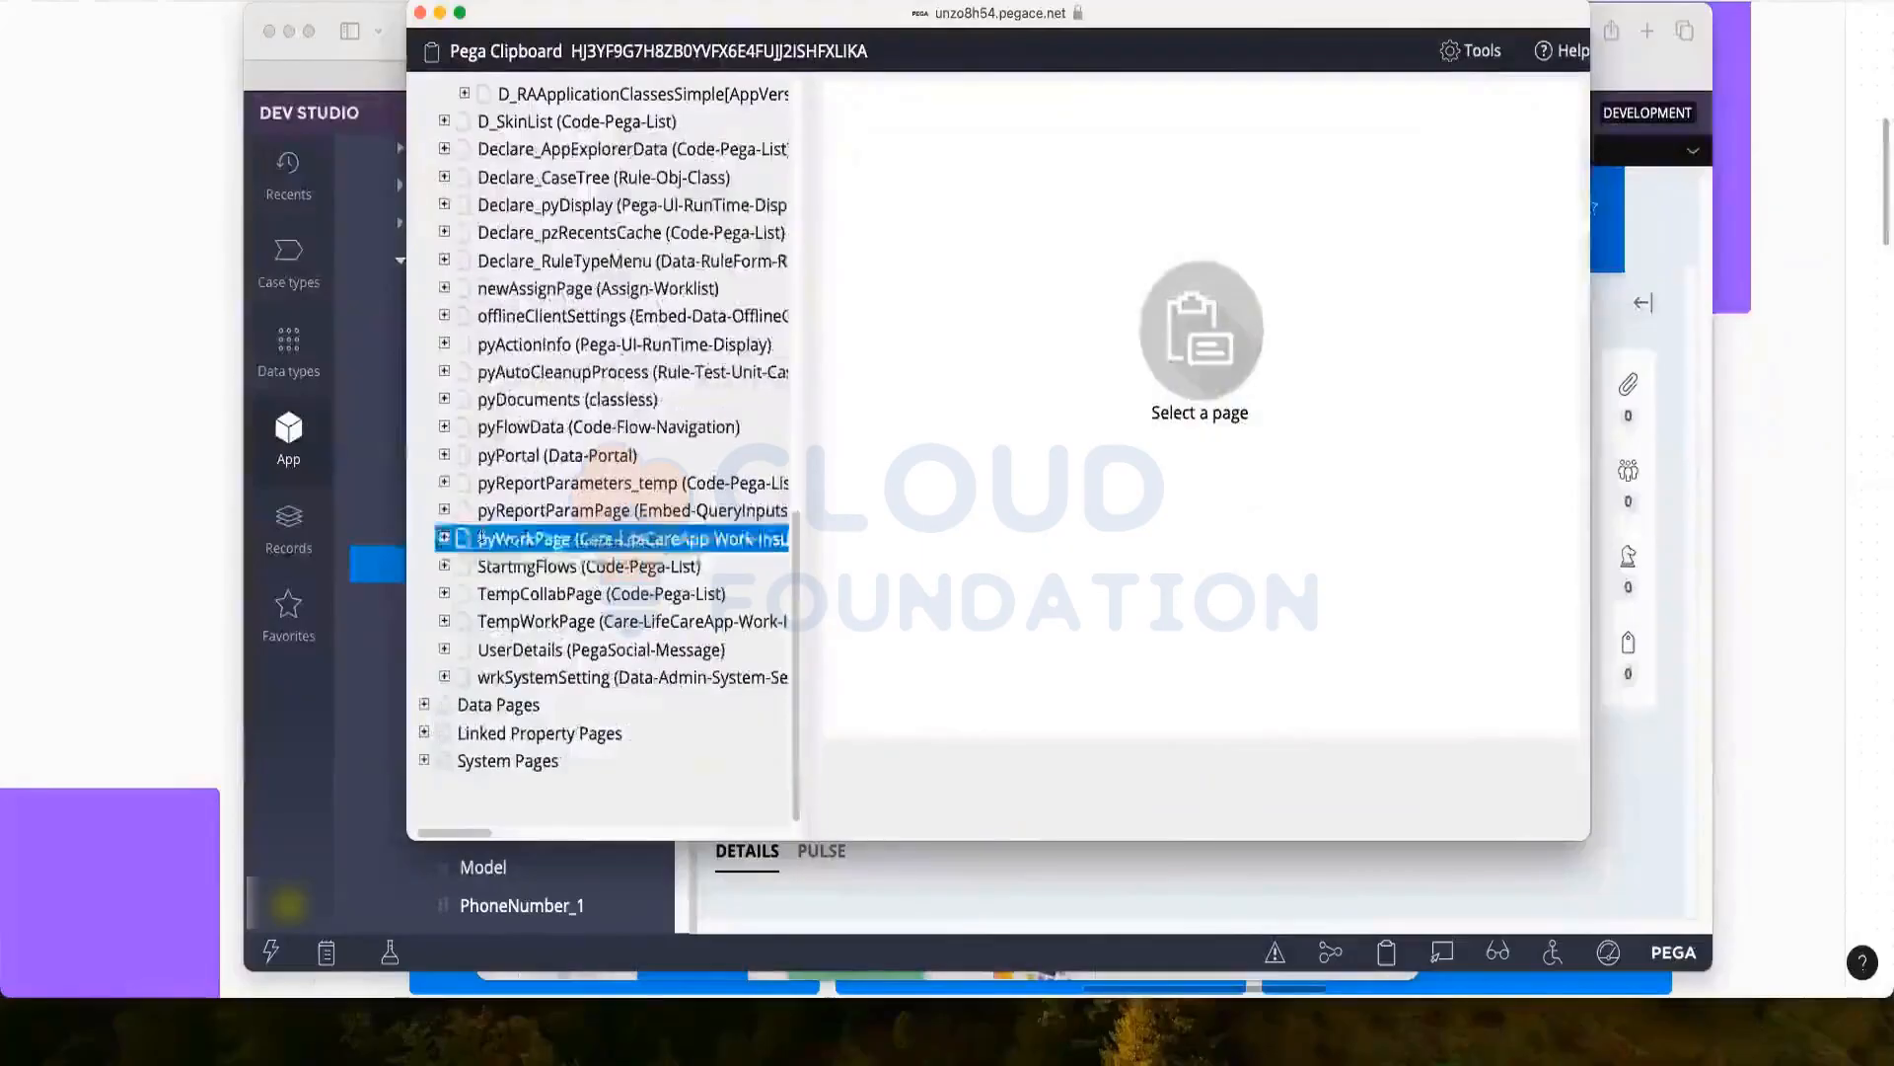
{"action": "left_click", "coordinate": [540, 540]}
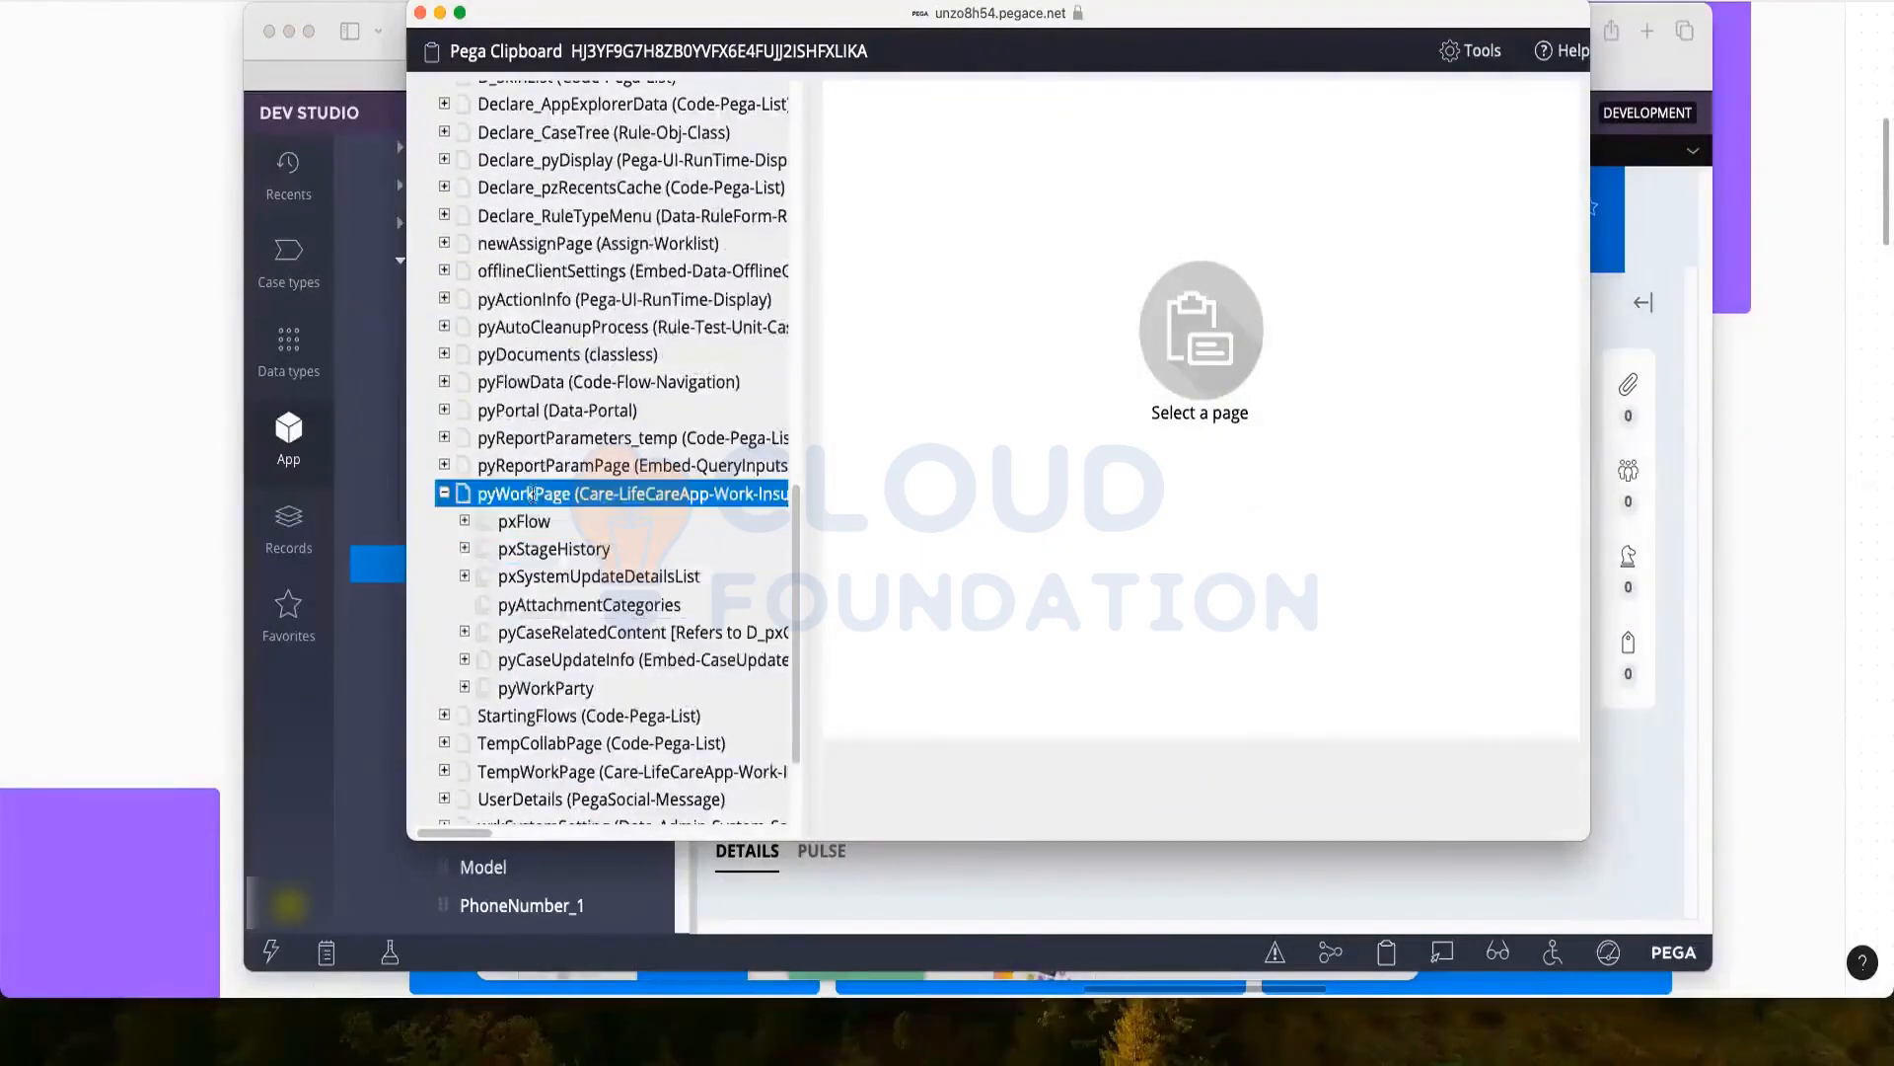
{"action": "left_click", "coordinate": [544, 494]}
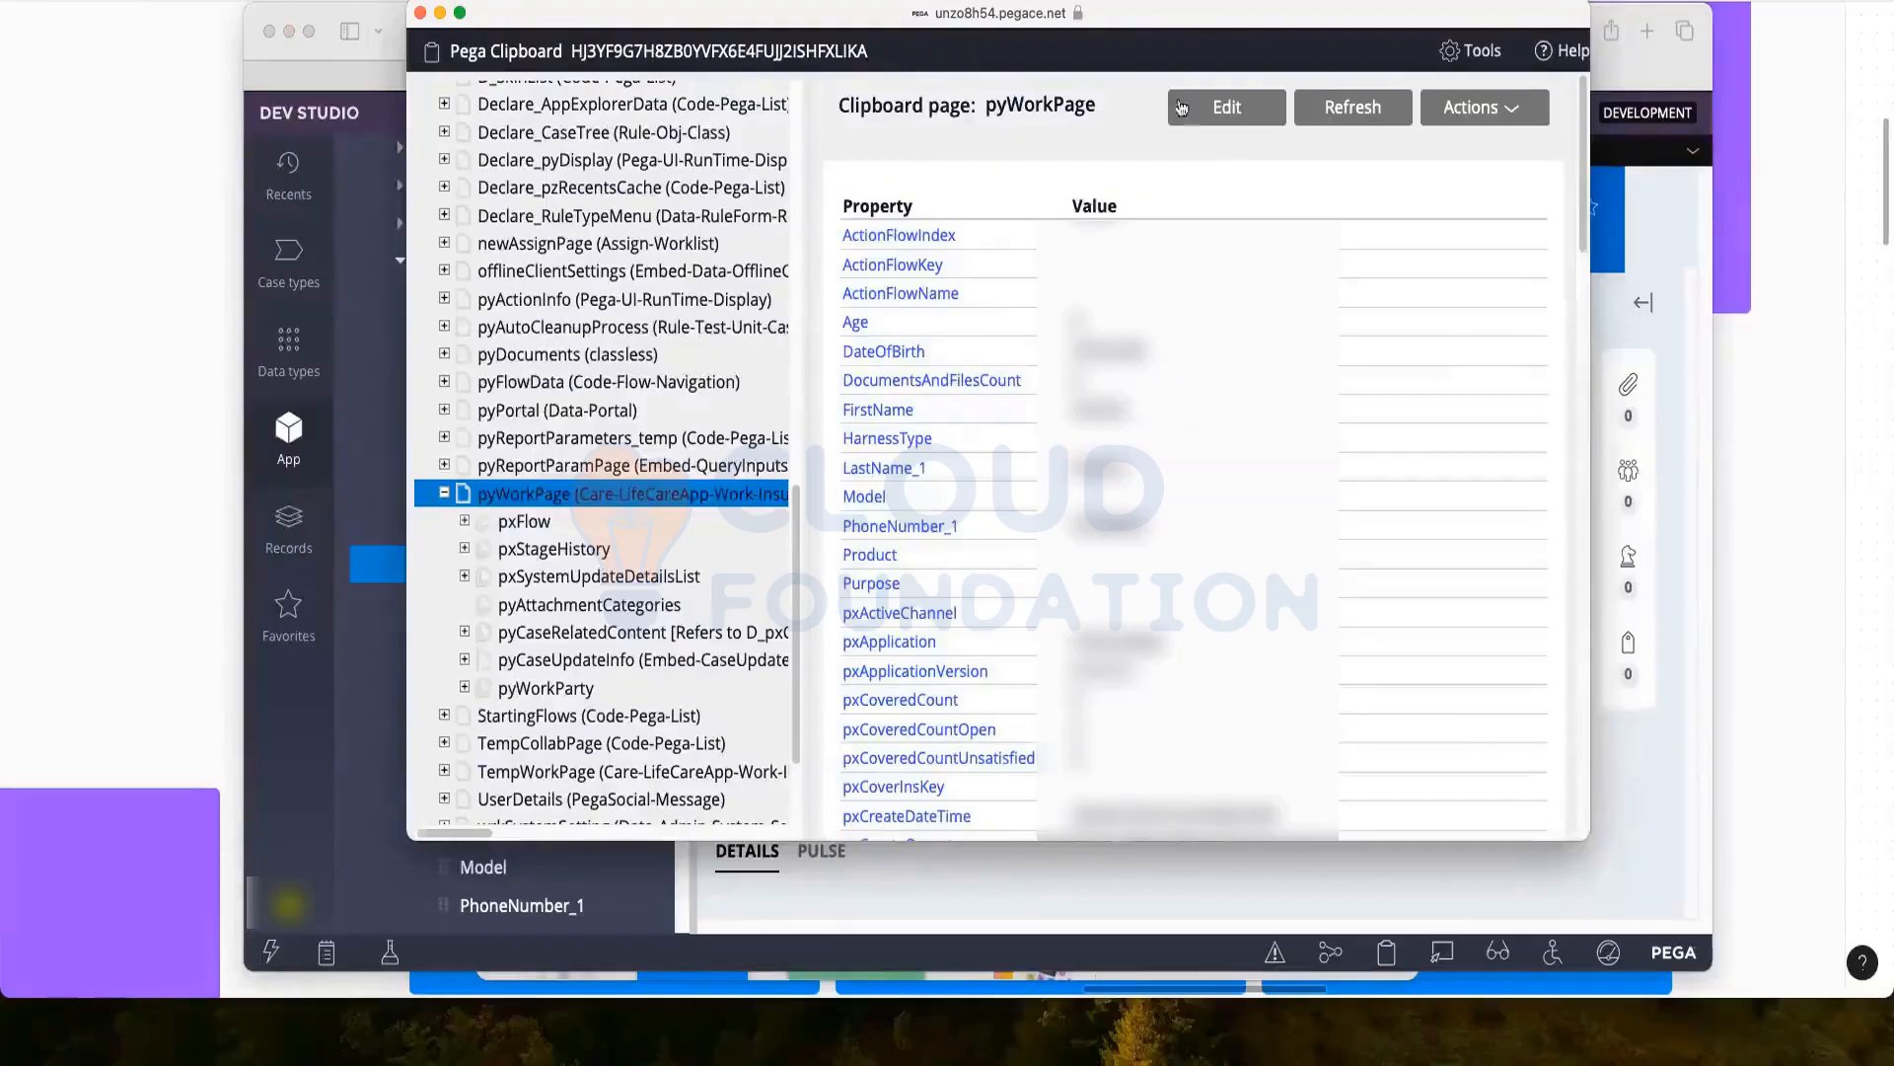
Inspect the pyWorkParty page embedded in pyWorkPage and leave the clipboard for Dev Studio
{"action": "left_click_drag", "start_coordinate": [1206, 28], "coordinate": [1280, 22]}
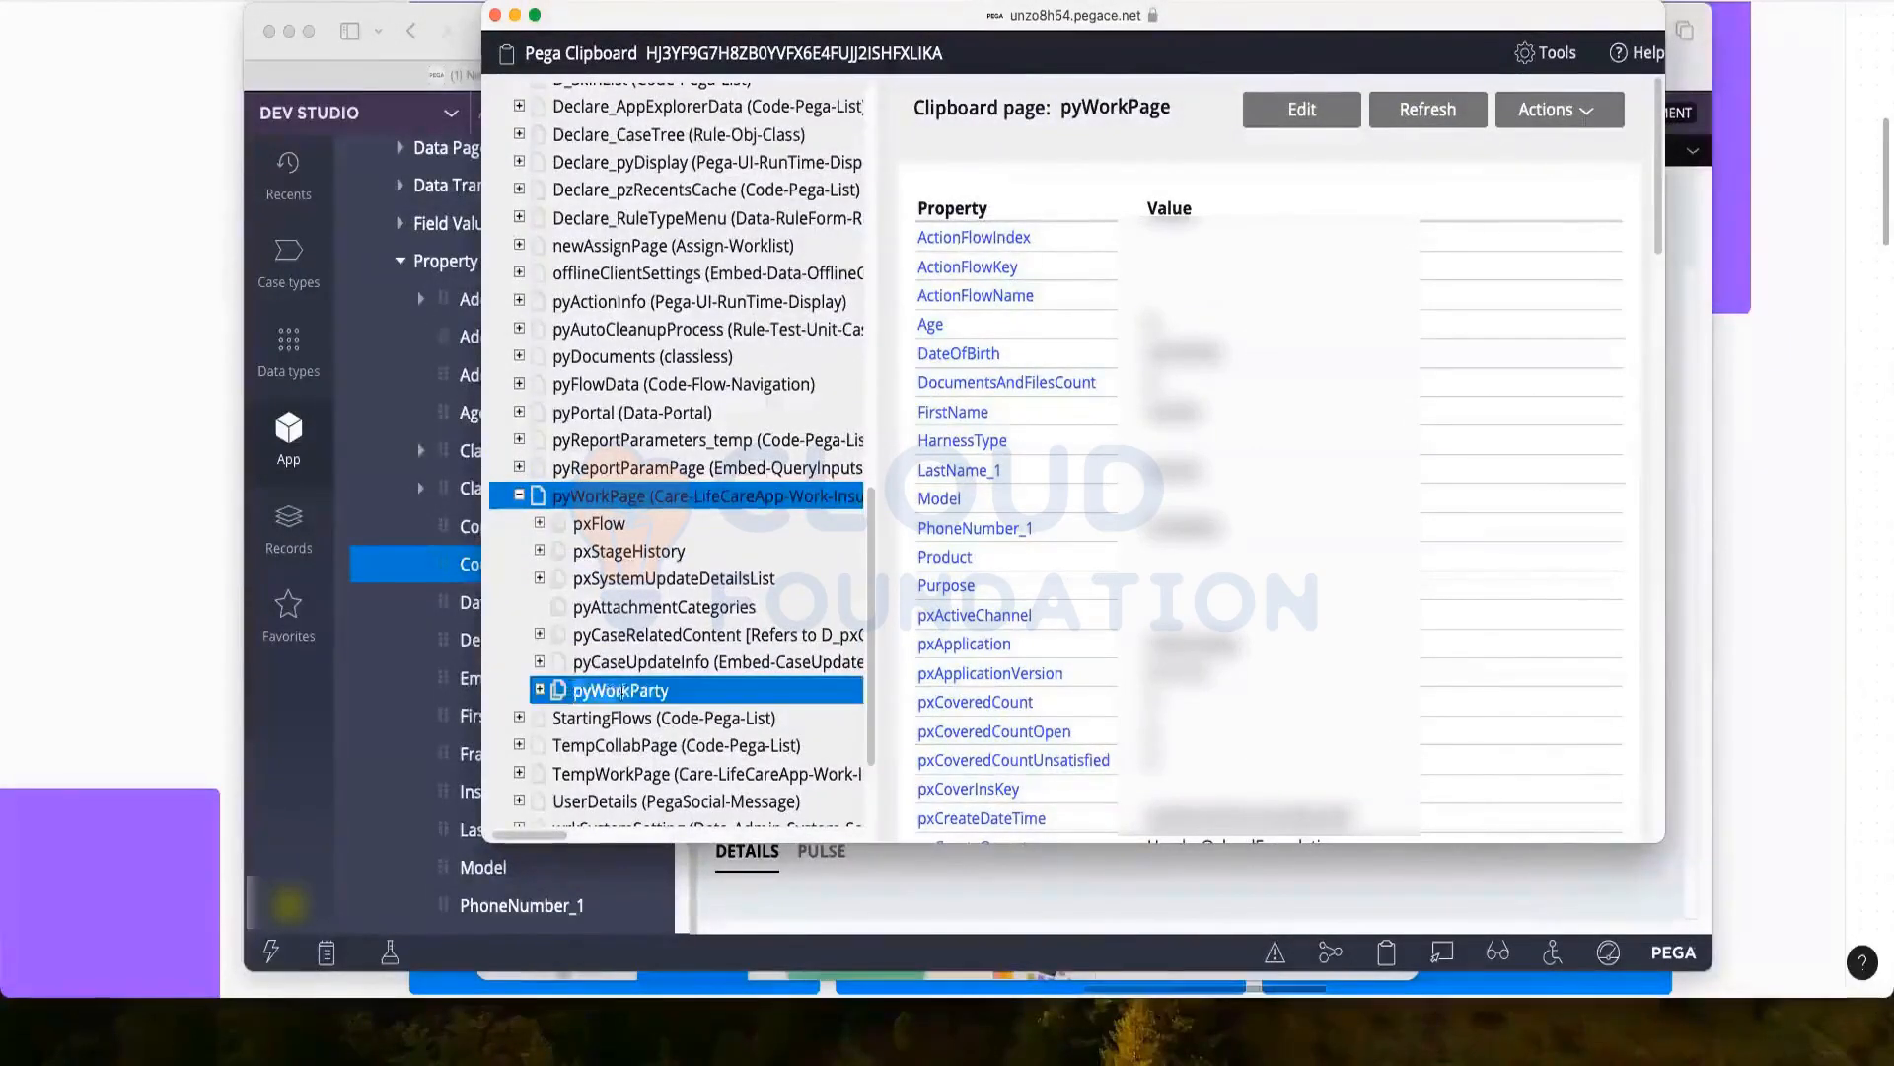
{"action": "left_click", "coordinate": [550, 694]}
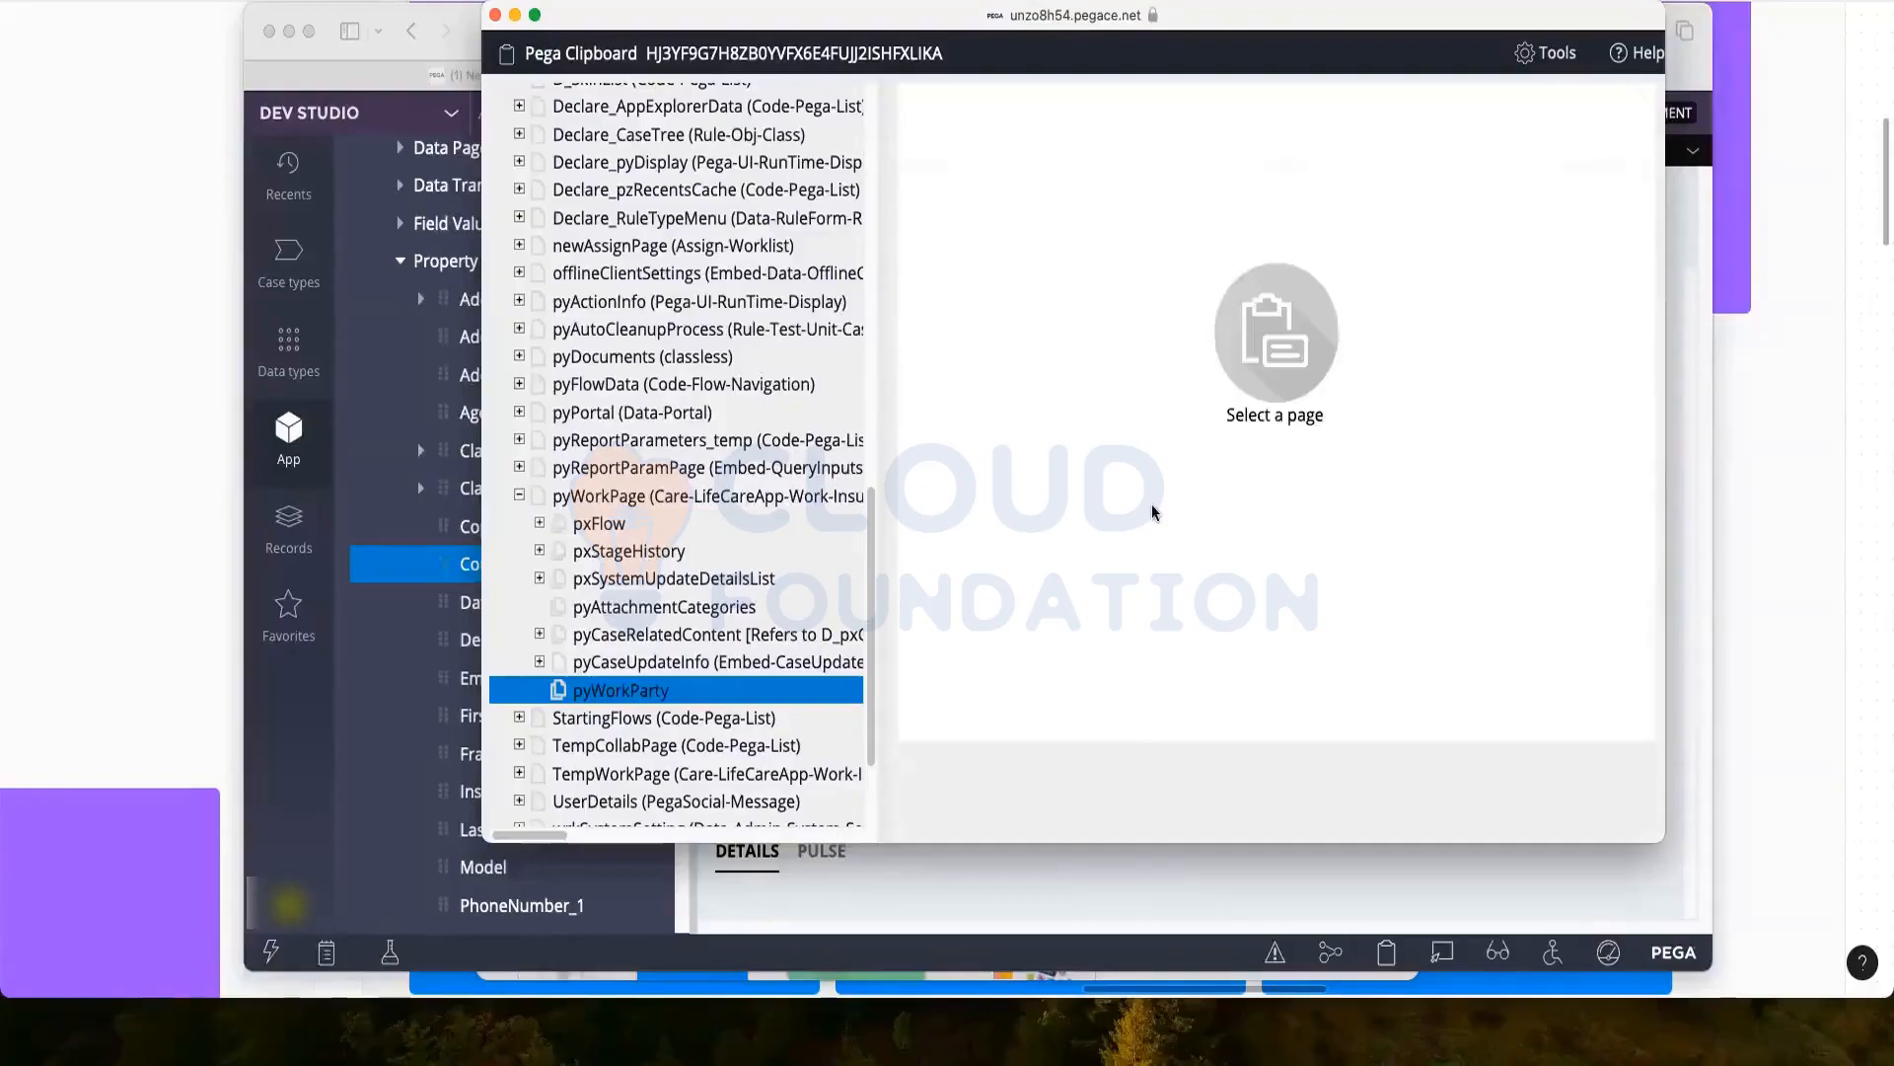
{"action": "left_click_drag", "start_coordinate": [1241, 16], "coordinate": [1230, 119]}
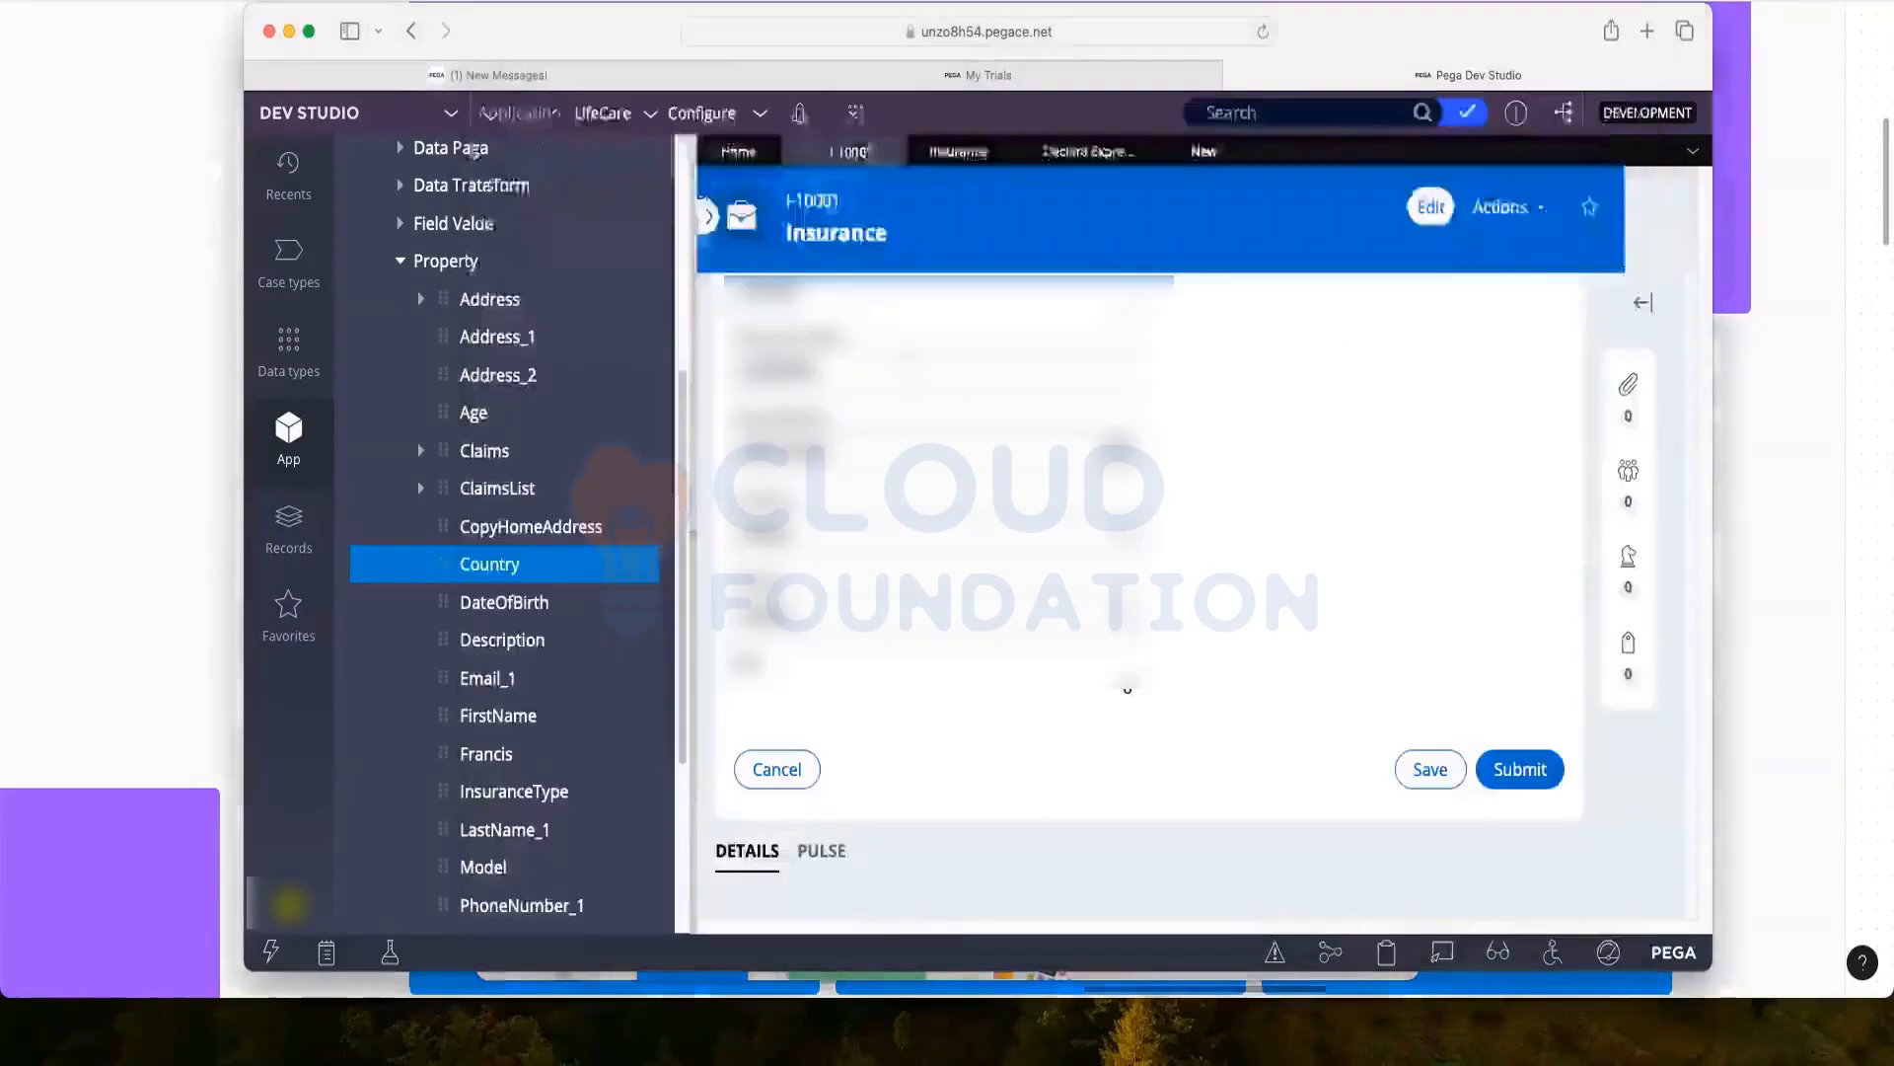
{"action": "left_click", "coordinate": [483, 117]}
Create the declare expression for .Country with the page context blank and examine the opened rule's usage and ID
{"action": "left_click", "coordinate": [1203, 152]}
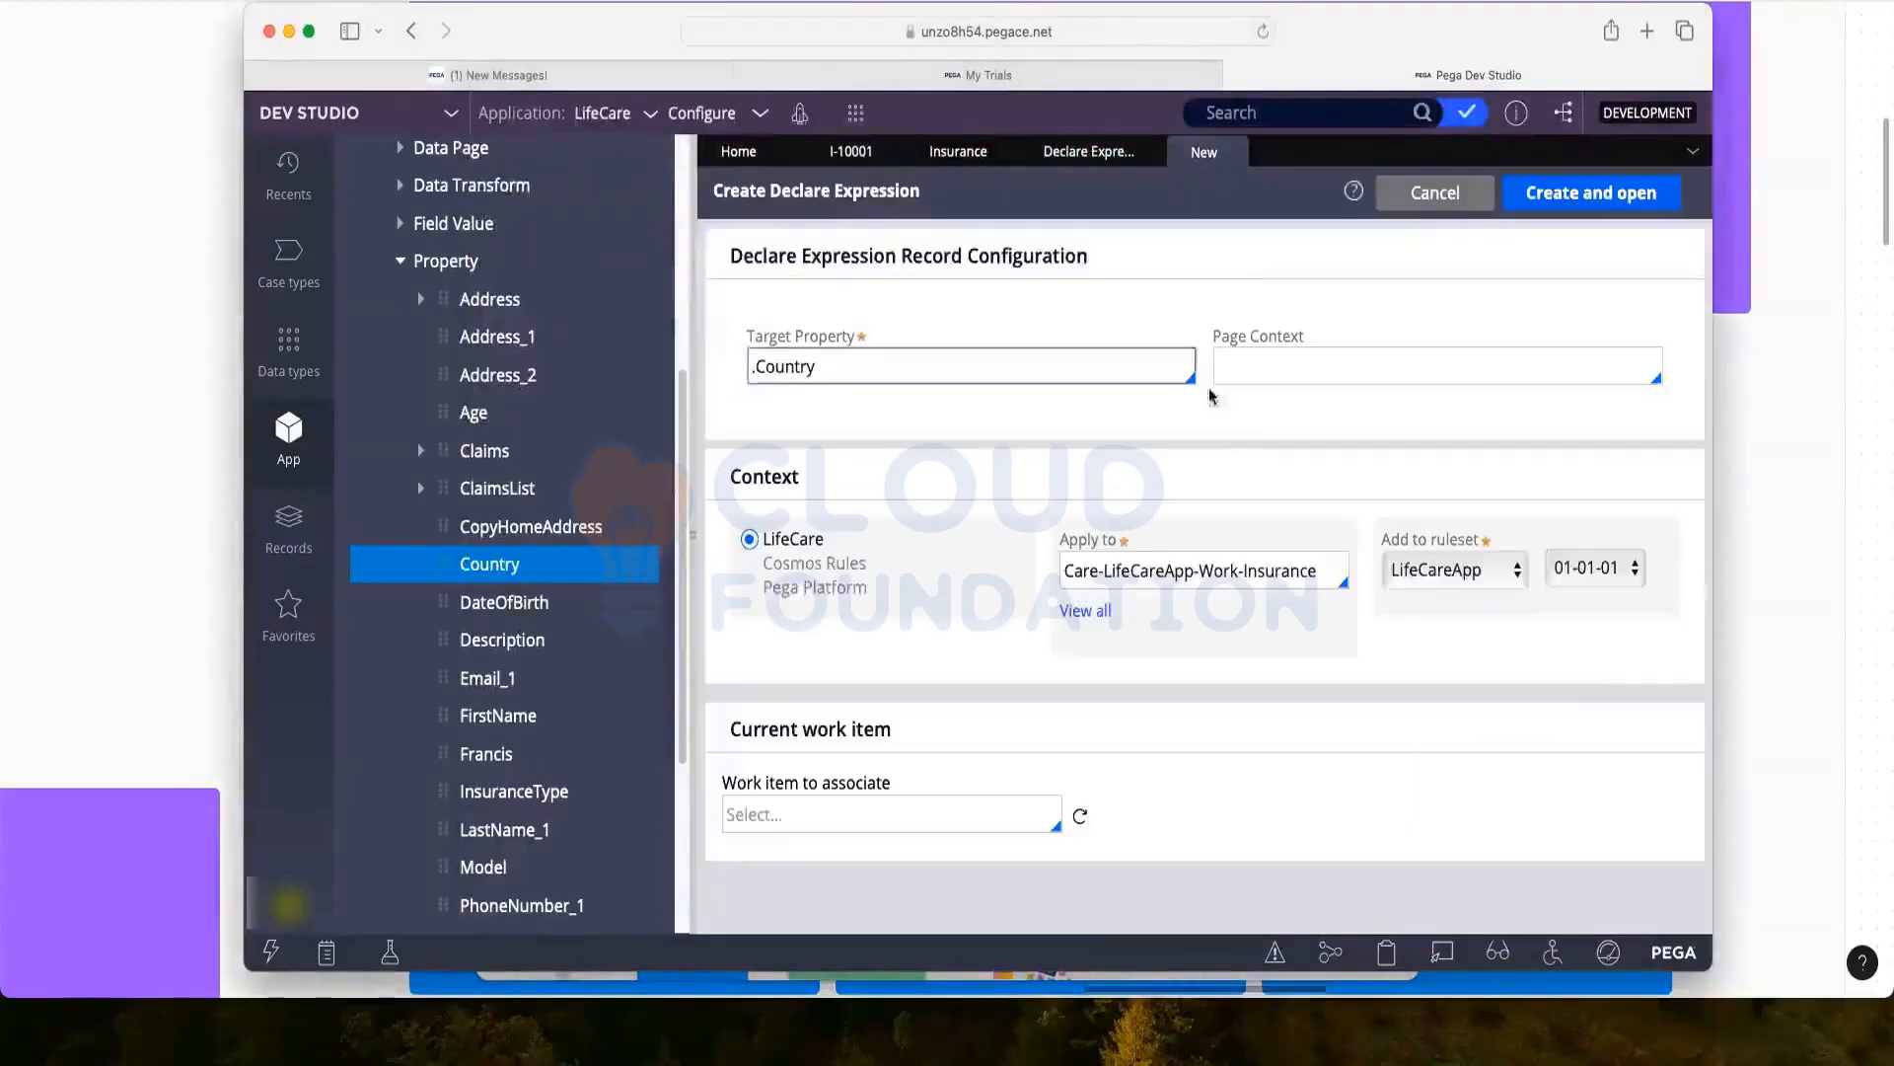
{"action": "left_click", "coordinate": [1327, 365]}
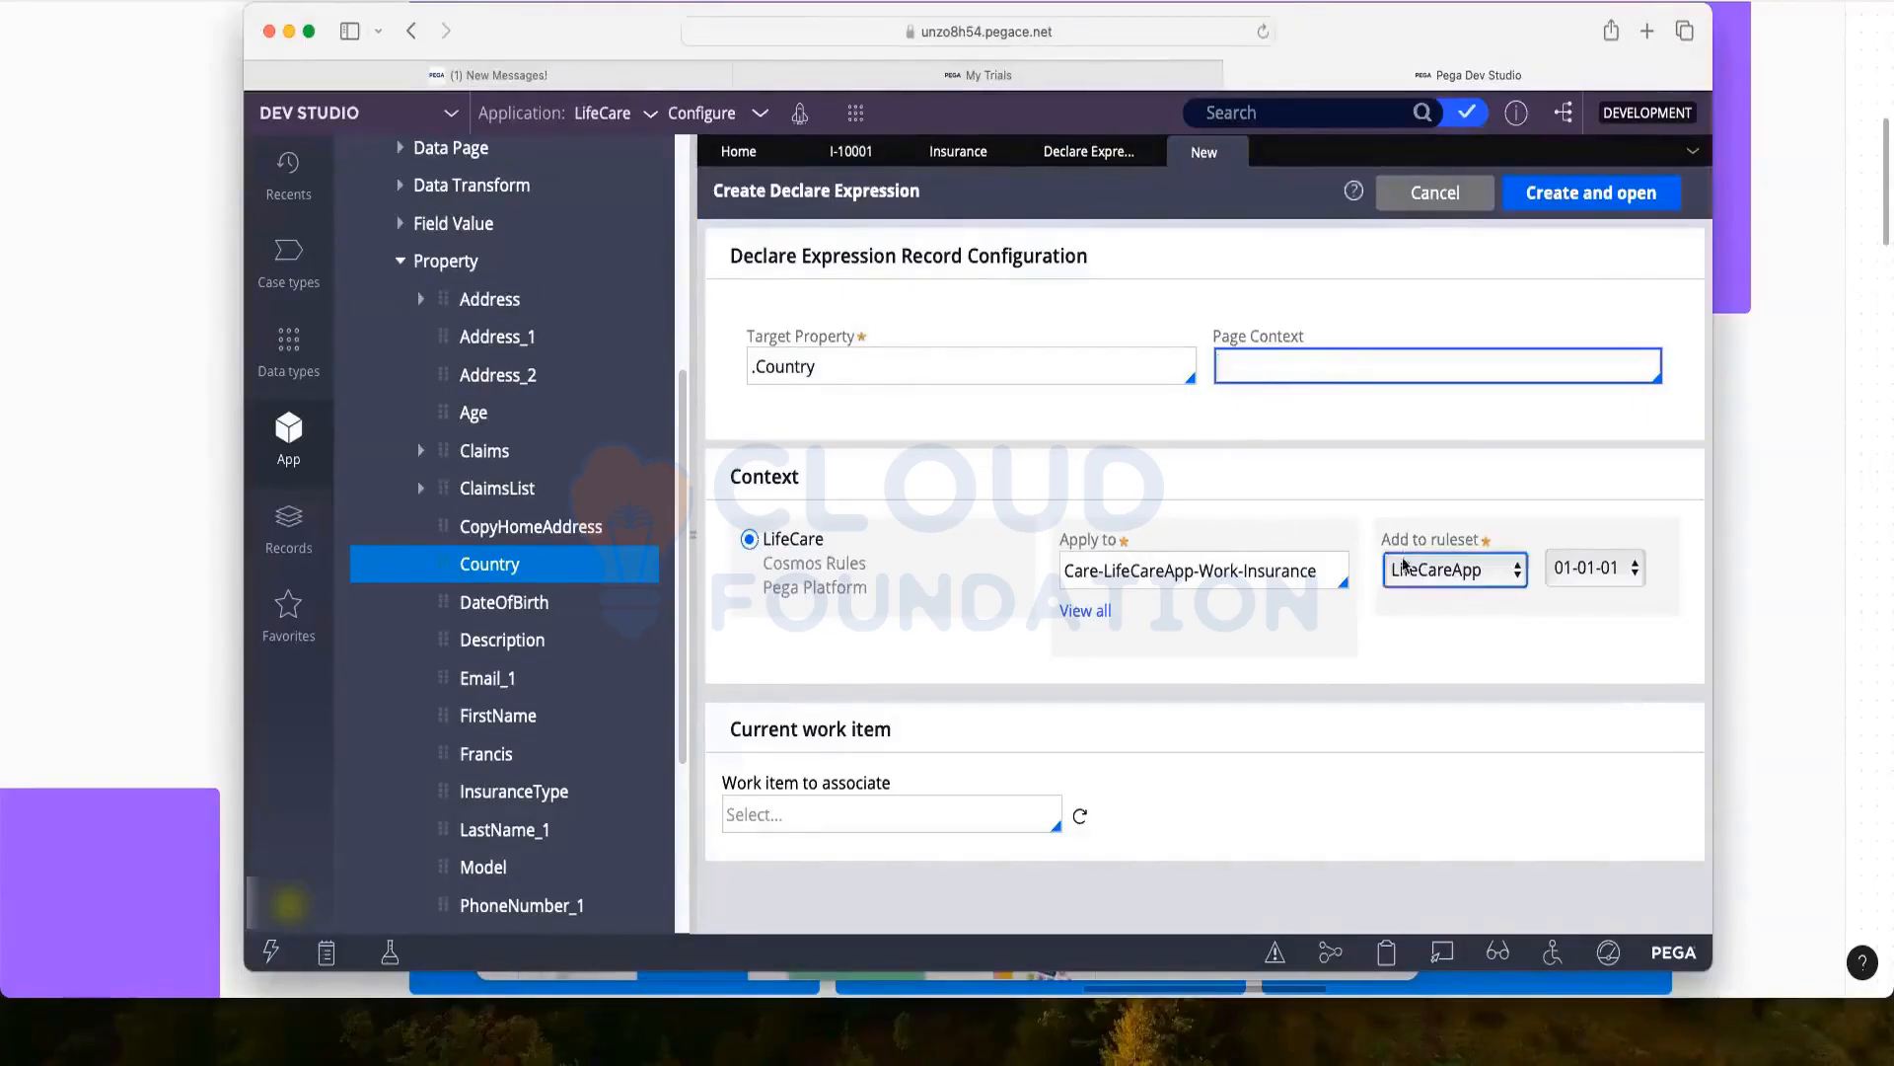
{"action": "left_click", "coordinate": [1614, 202]}
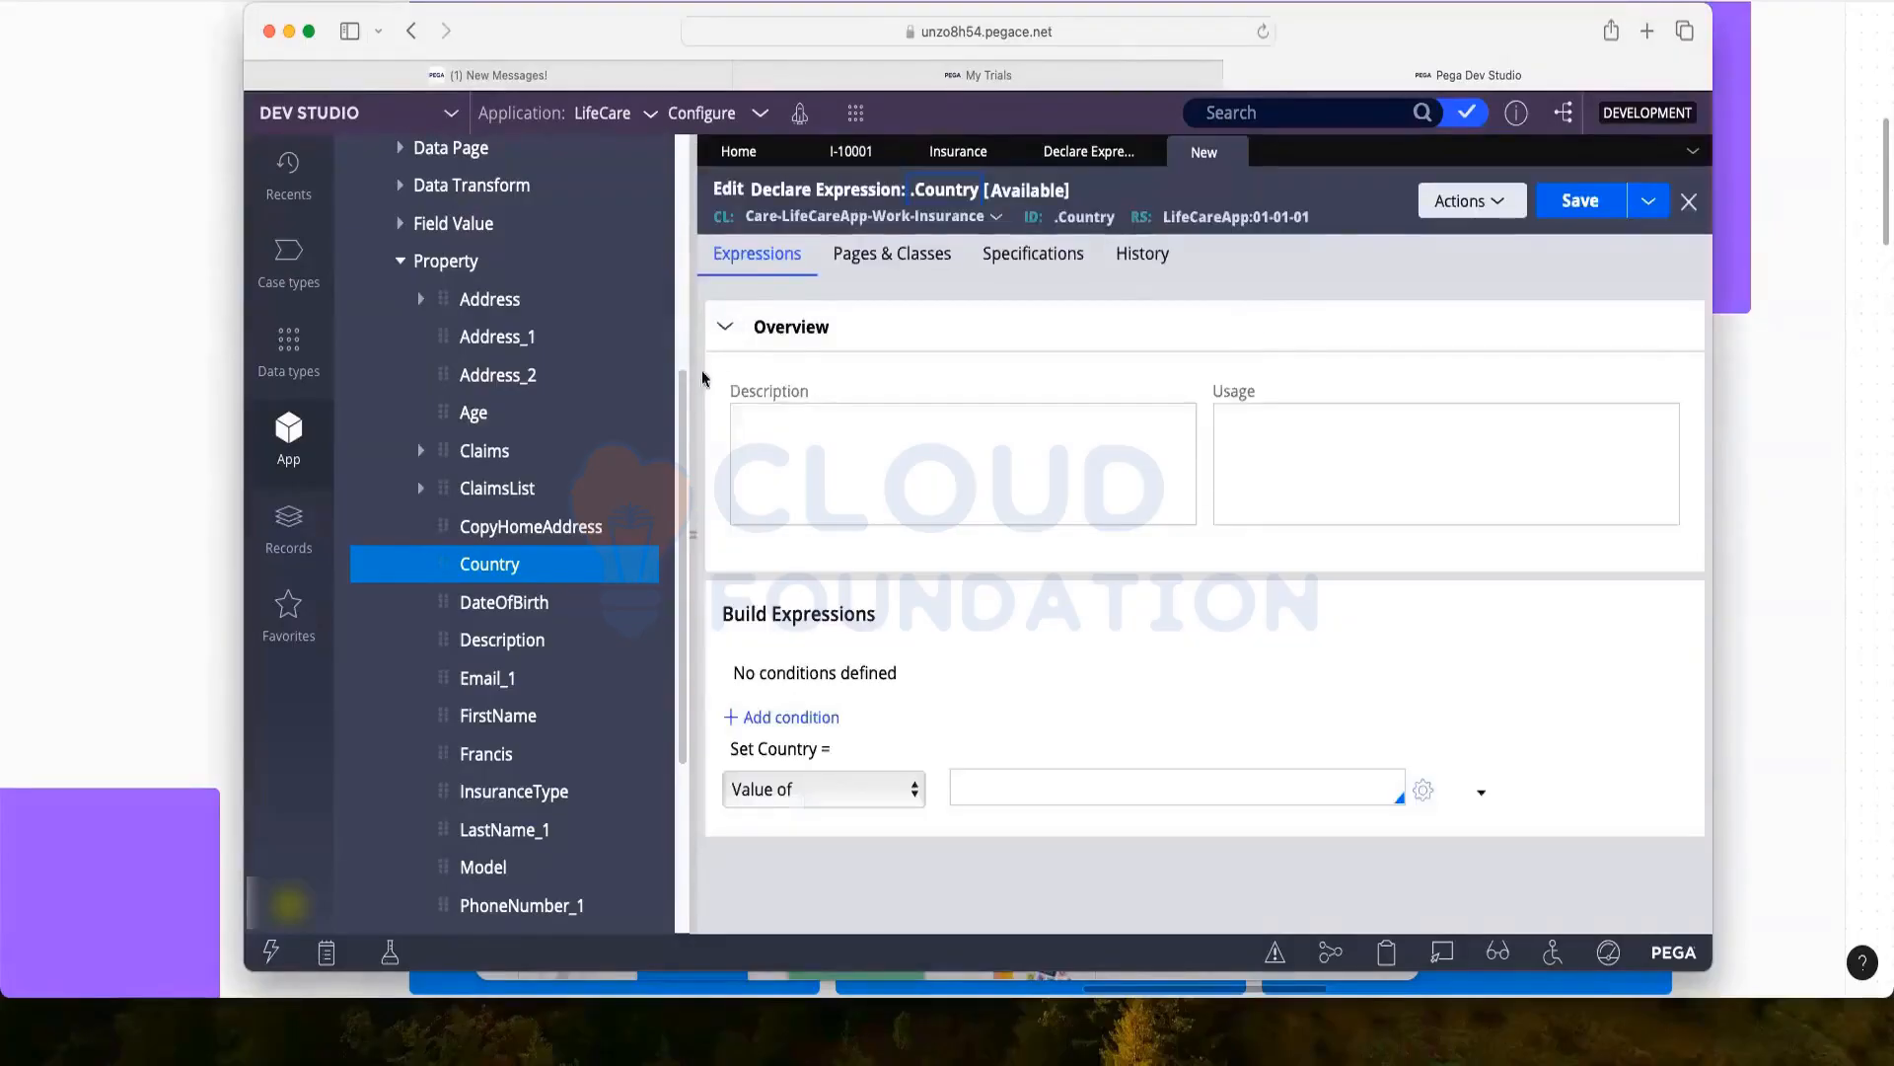
{"action": "left_click", "coordinate": [1411, 436]}
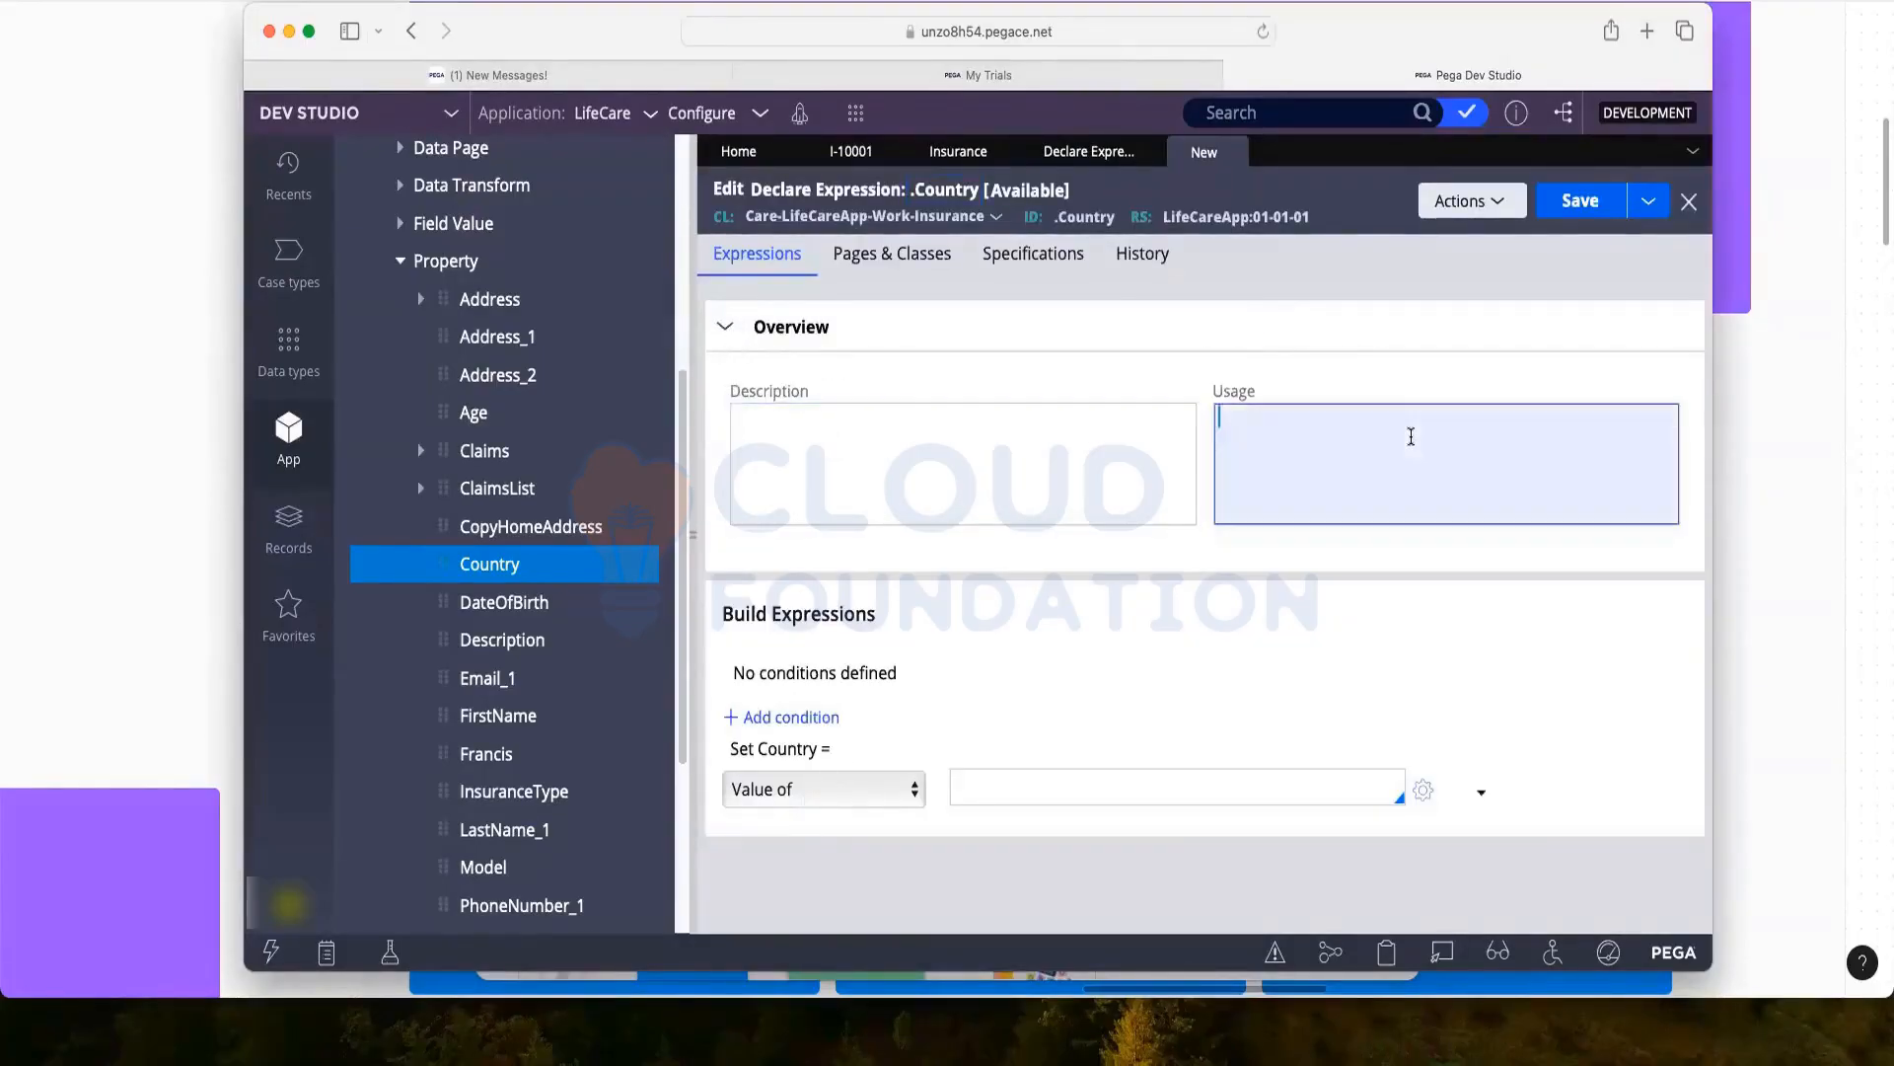
{"action": "double_click", "coordinate": [1084, 215]}
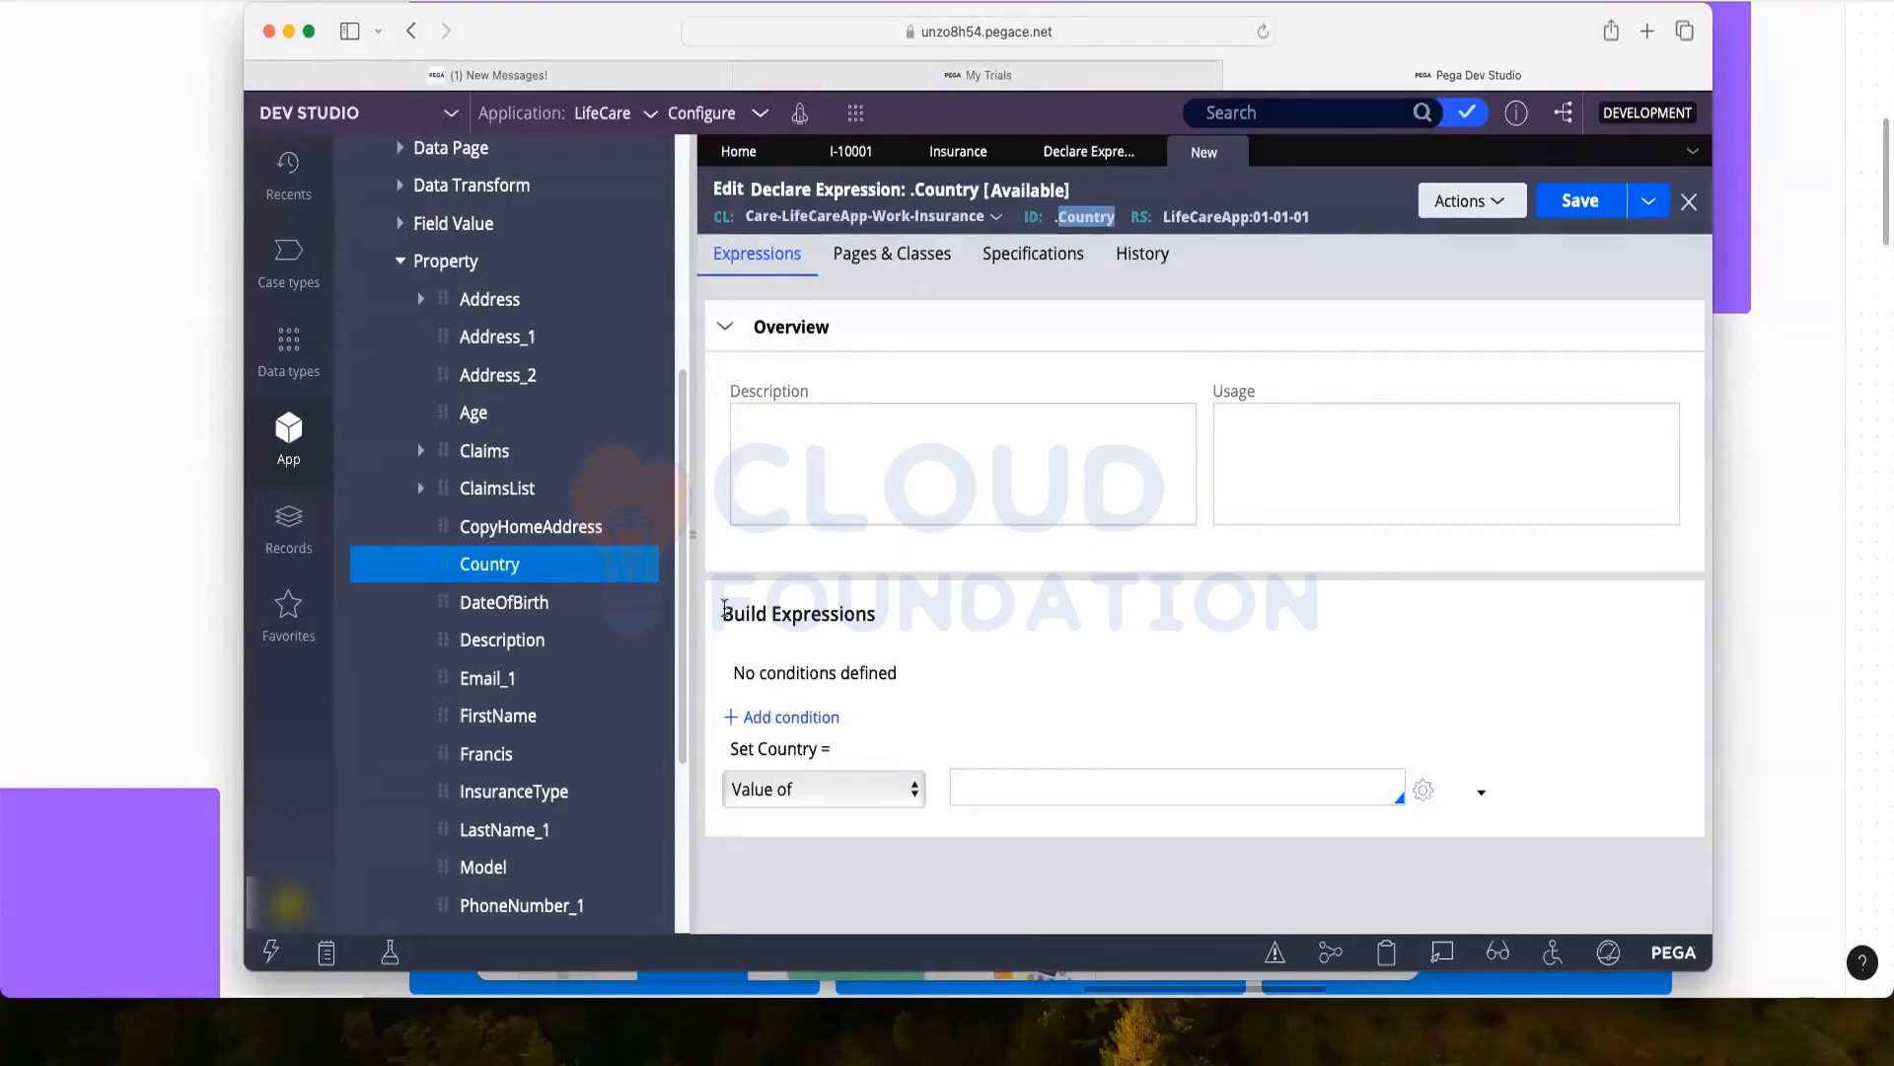
Examine the Build Expressions section of the Country rule, including its conditions and the Set Country assignment
{"action": "left_click_drag", "start_coordinate": [724, 607], "coordinate": [890, 606]}
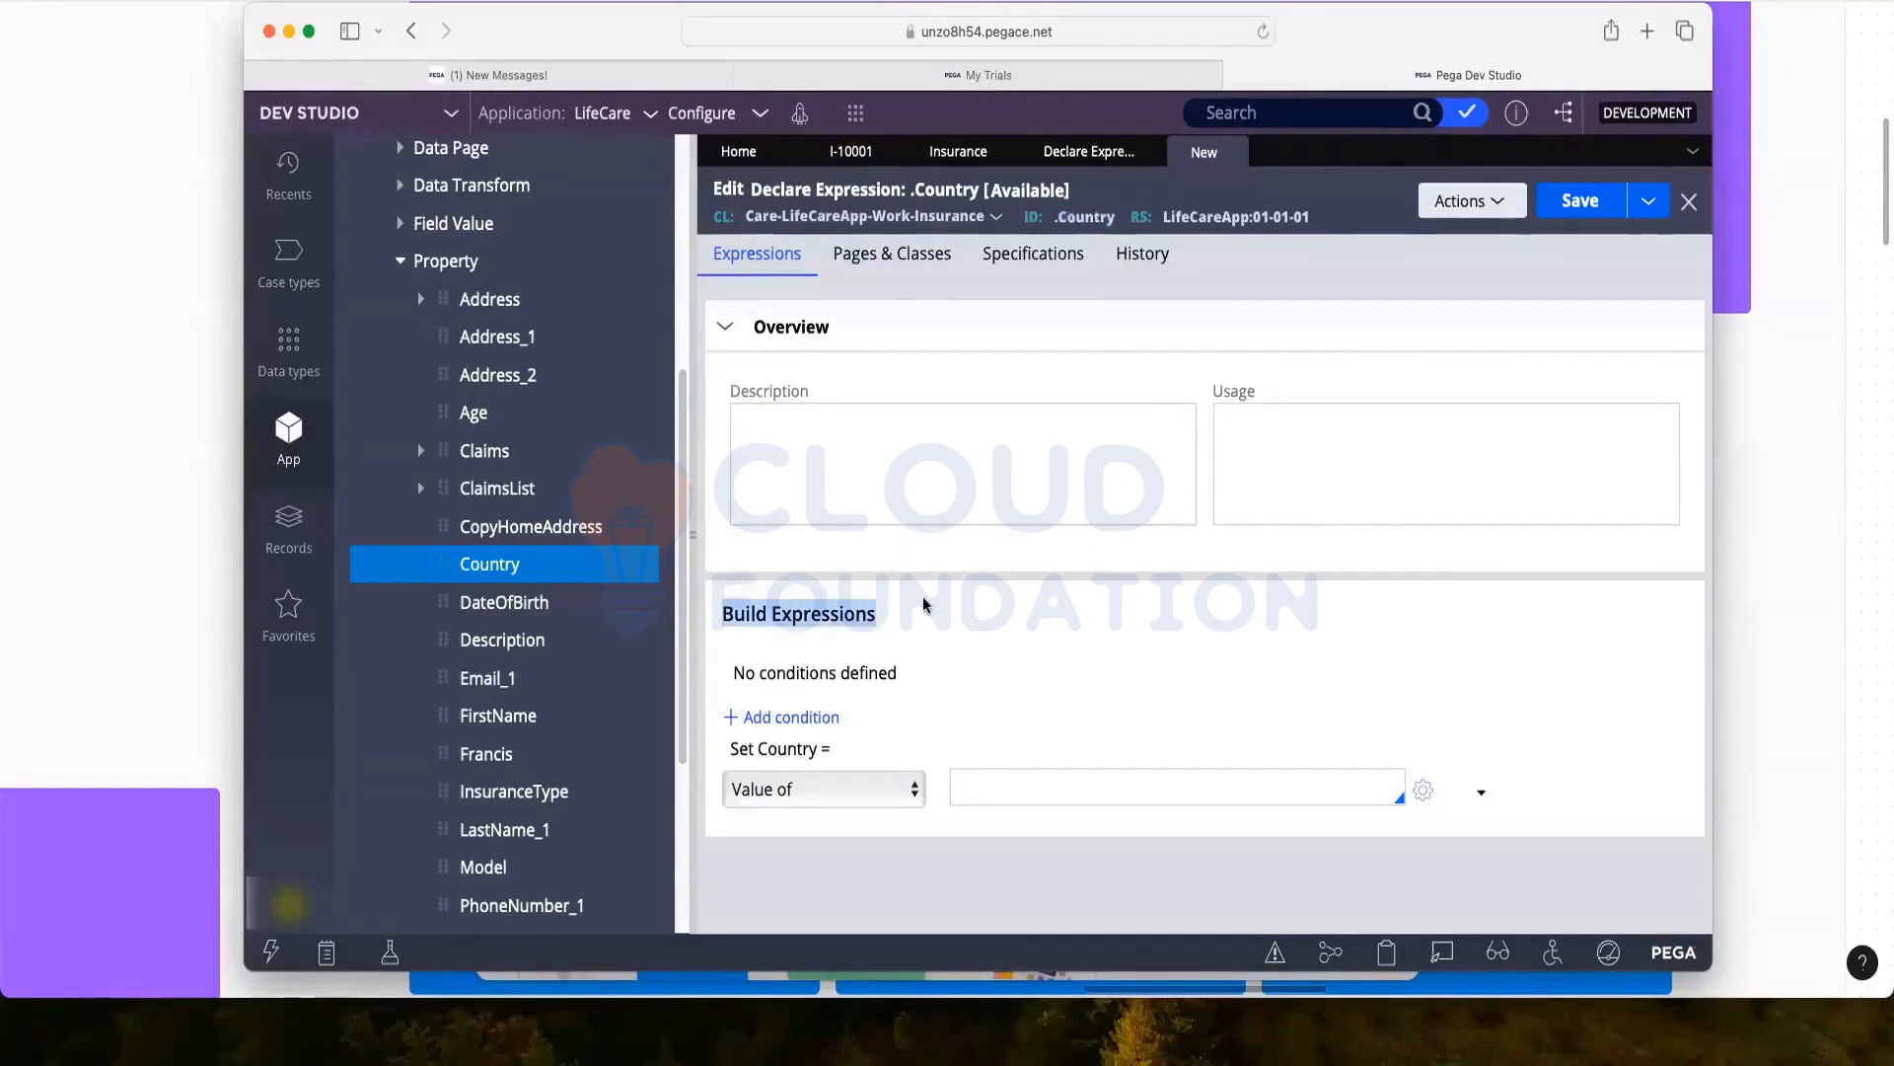
{"action": "left_click", "coordinate": [925, 606]}
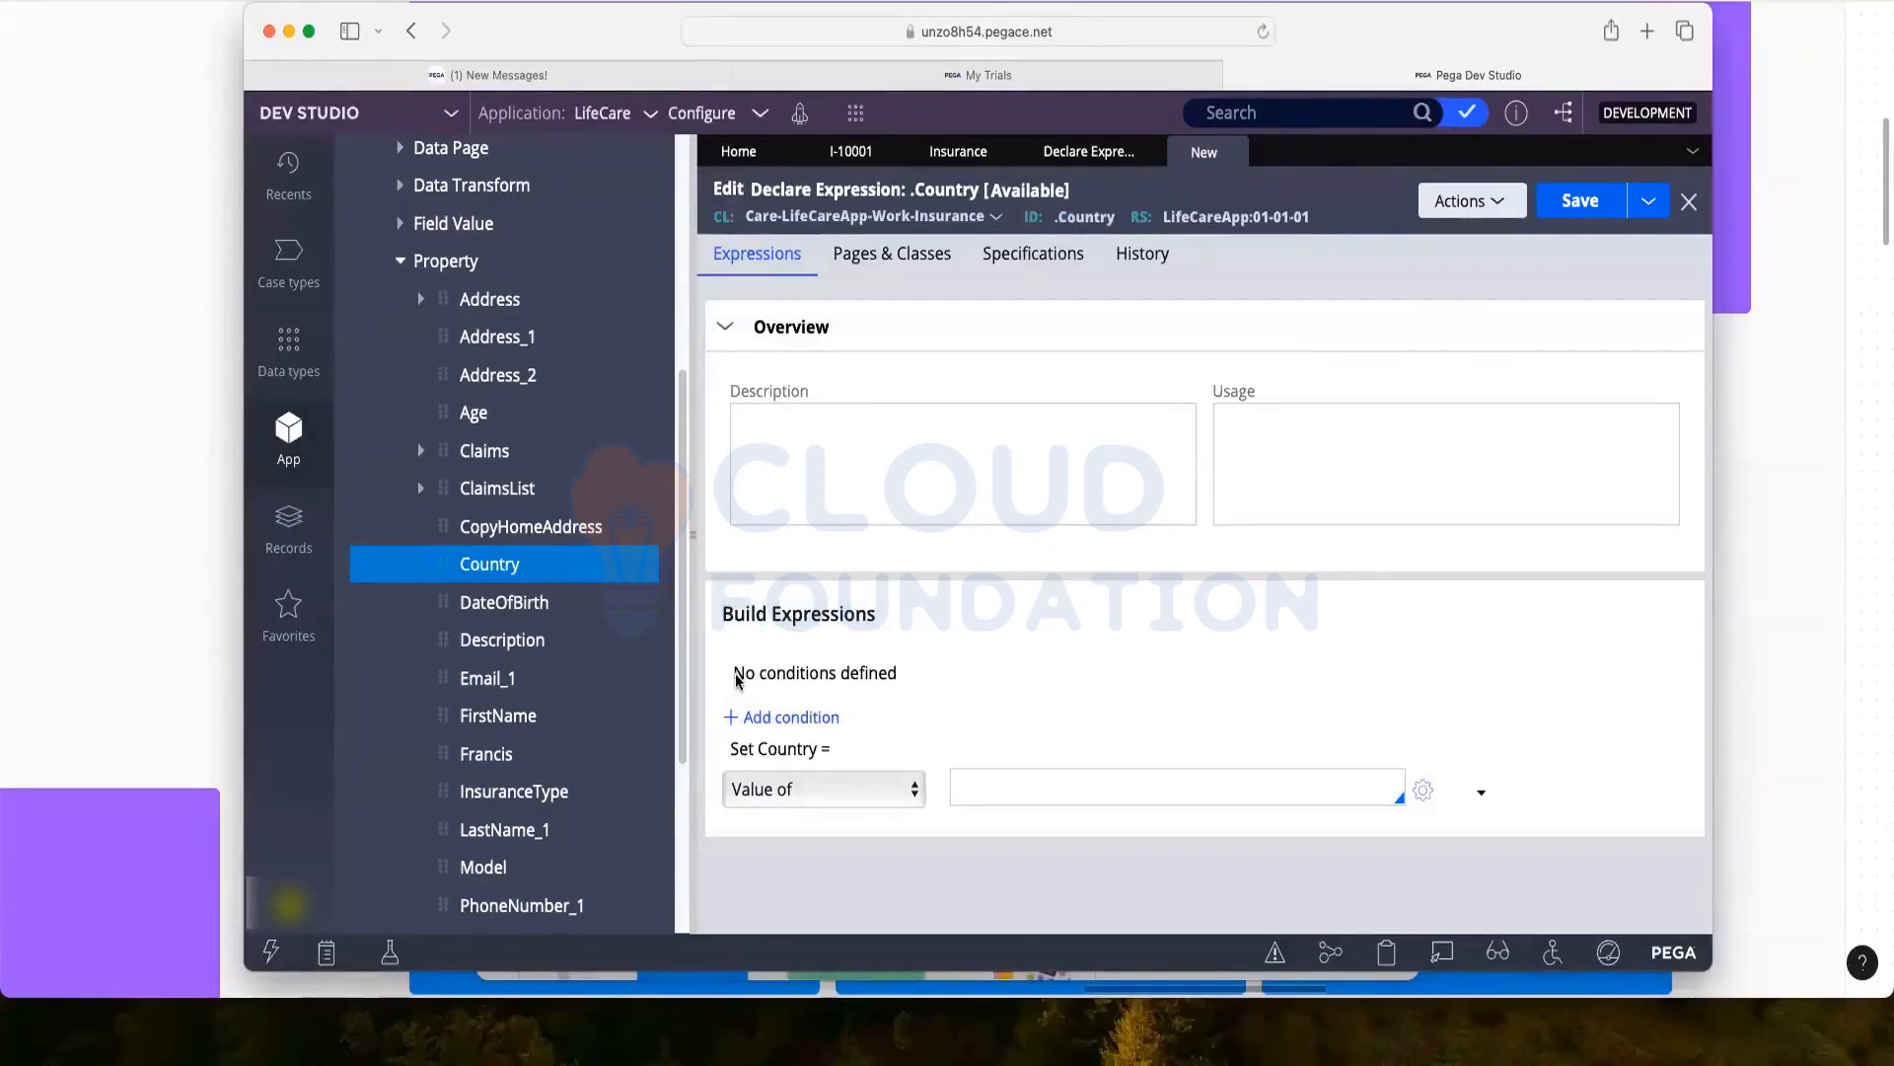
{"action": "left_click_drag", "start_coordinate": [736, 679], "coordinate": [964, 680]}
{"action": "left_click", "coordinate": [964, 681]}
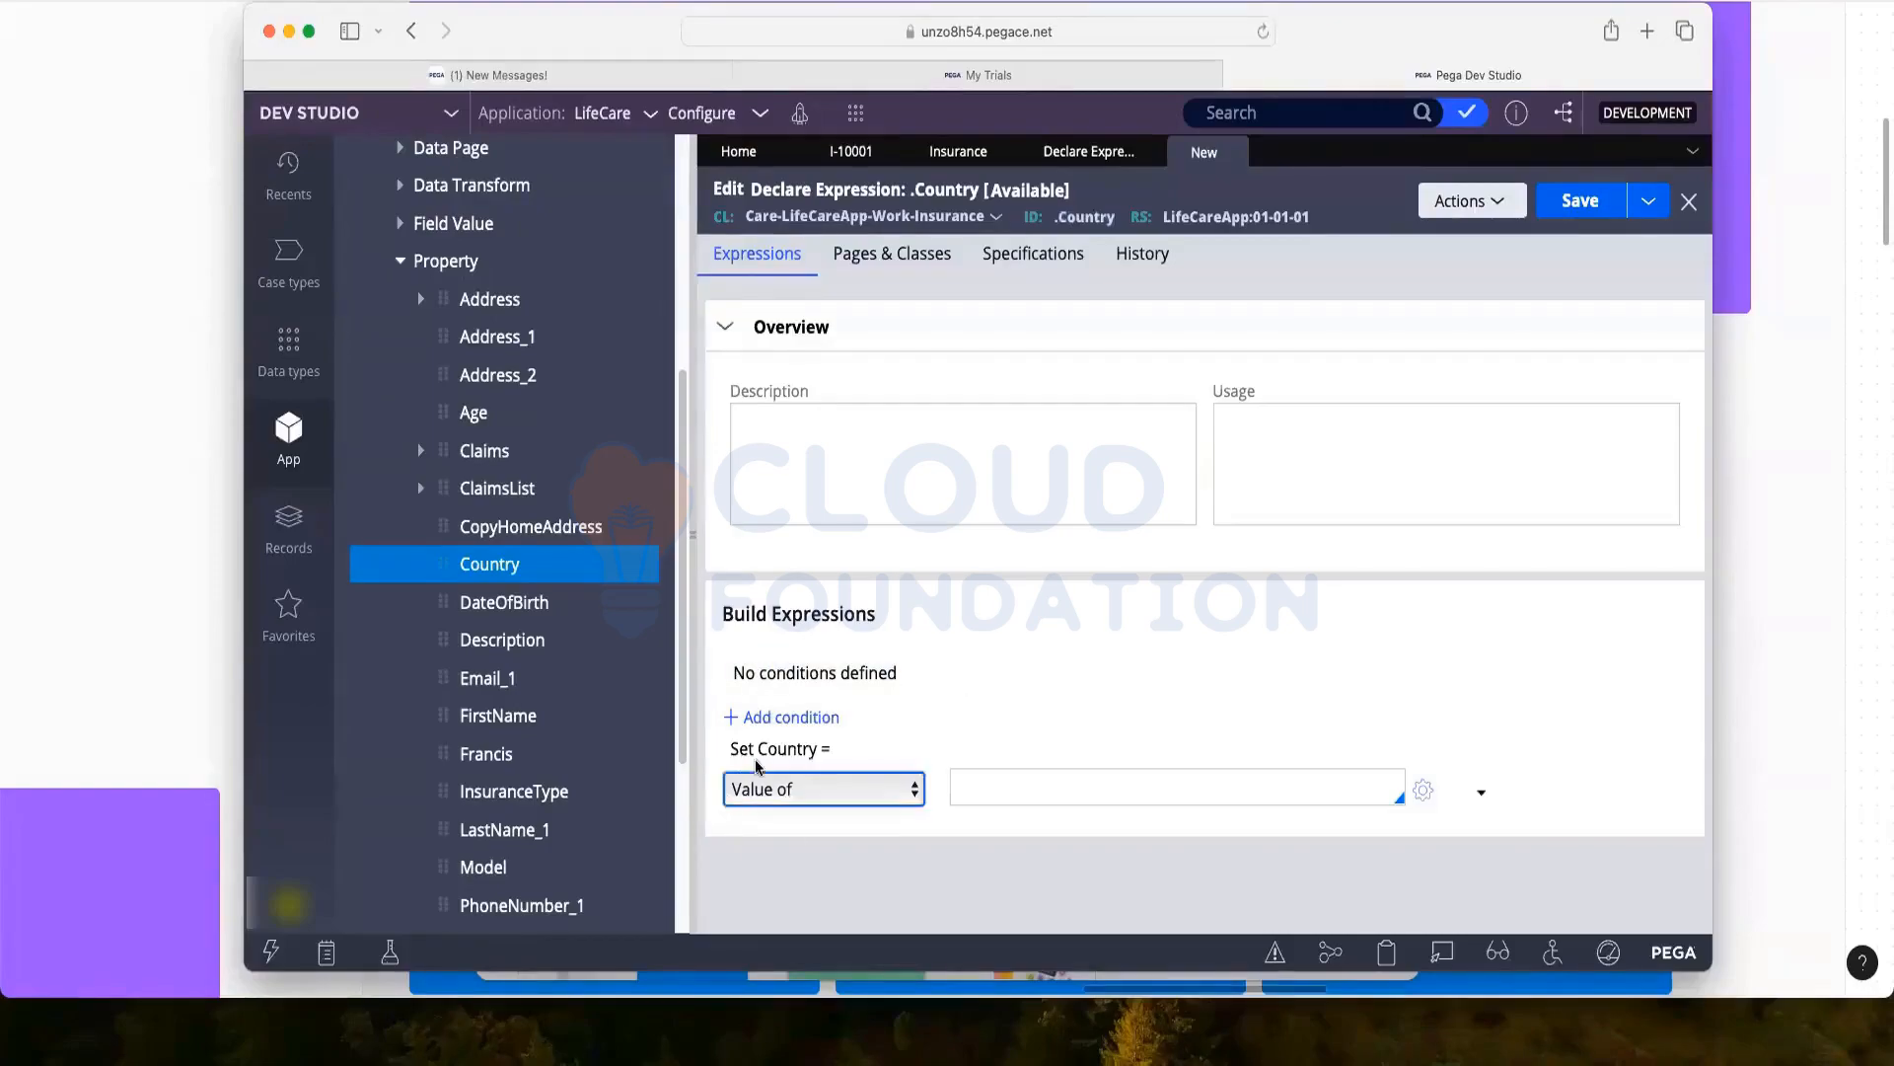
{"action": "left_click_drag", "start_coordinate": [737, 750], "coordinate": [937, 743]}
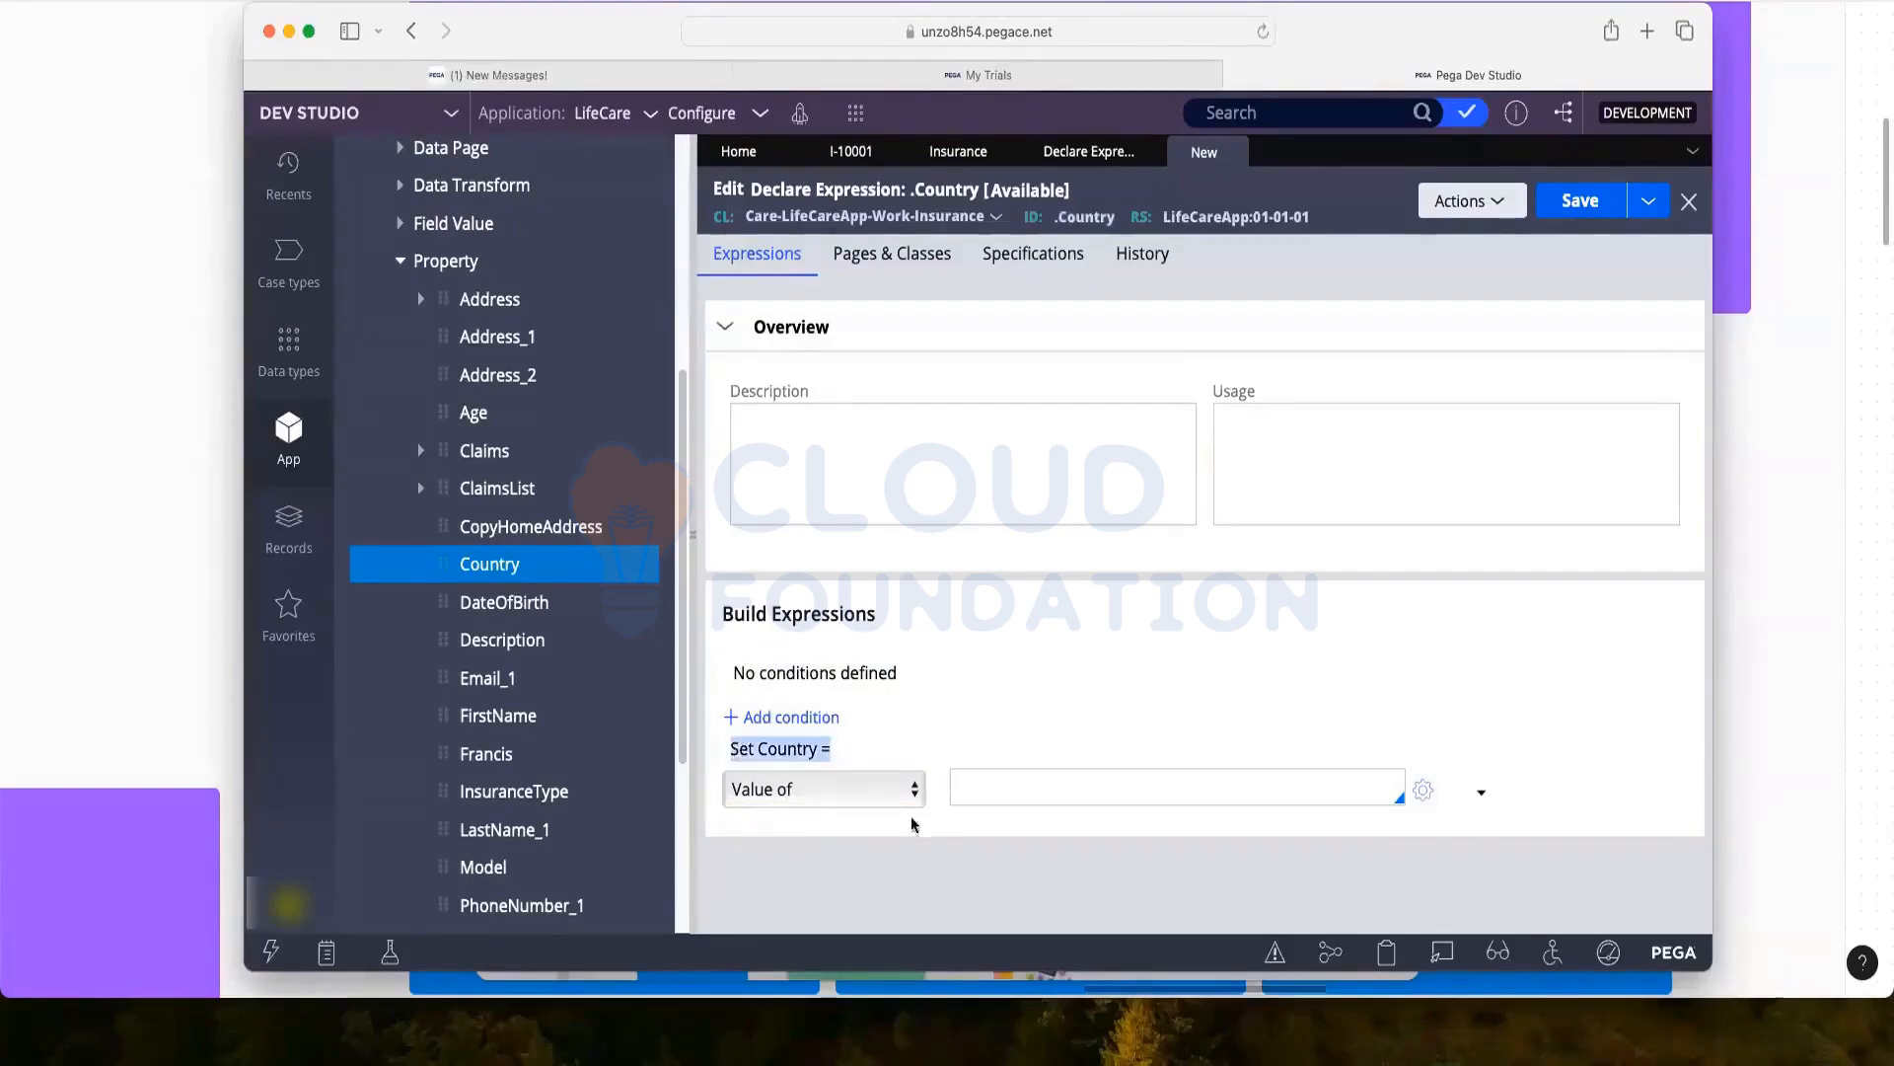
{"action": "left_click", "coordinate": [927, 743]}
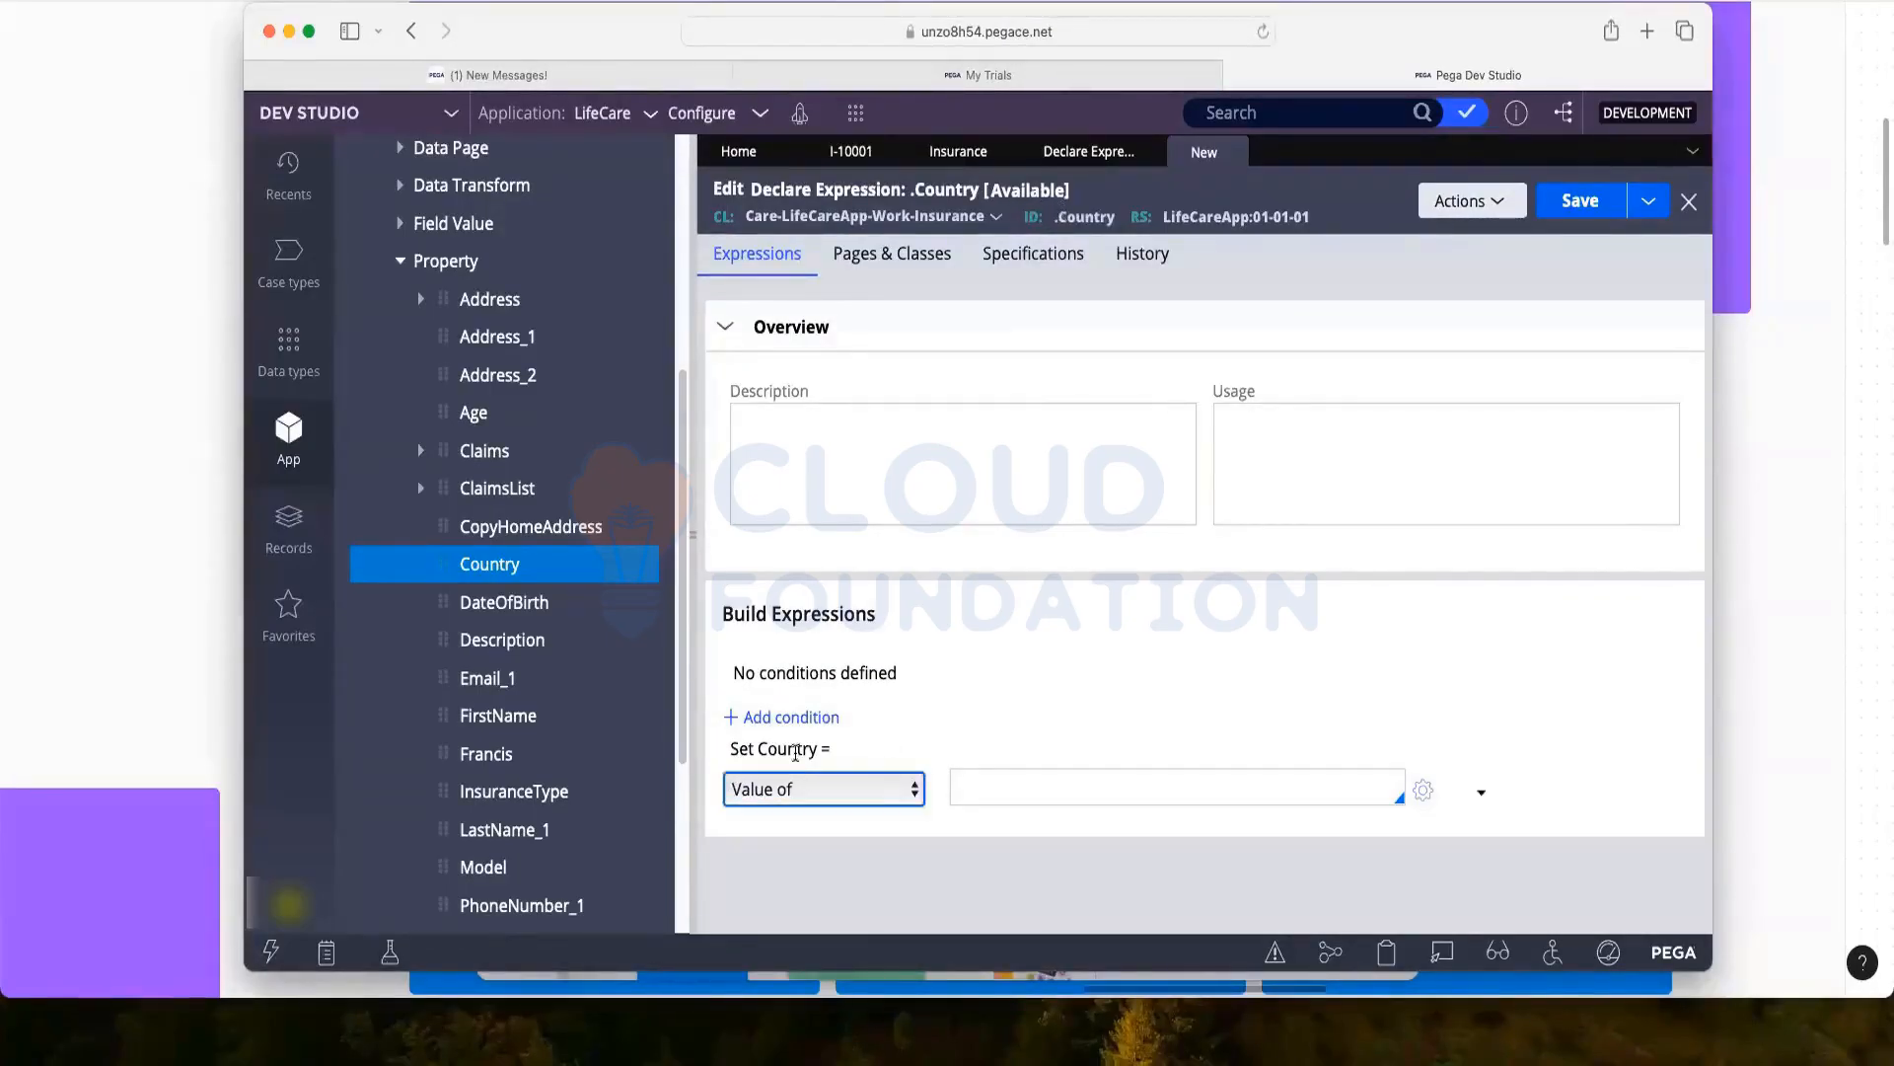
Review the available value sources for Set Country, from Value of to Result of Map Value, and keep Value of
{"action": "left_click", "coordinate": [841, 803]}
{"action": "left_click", "coordinate": [842, 803]}
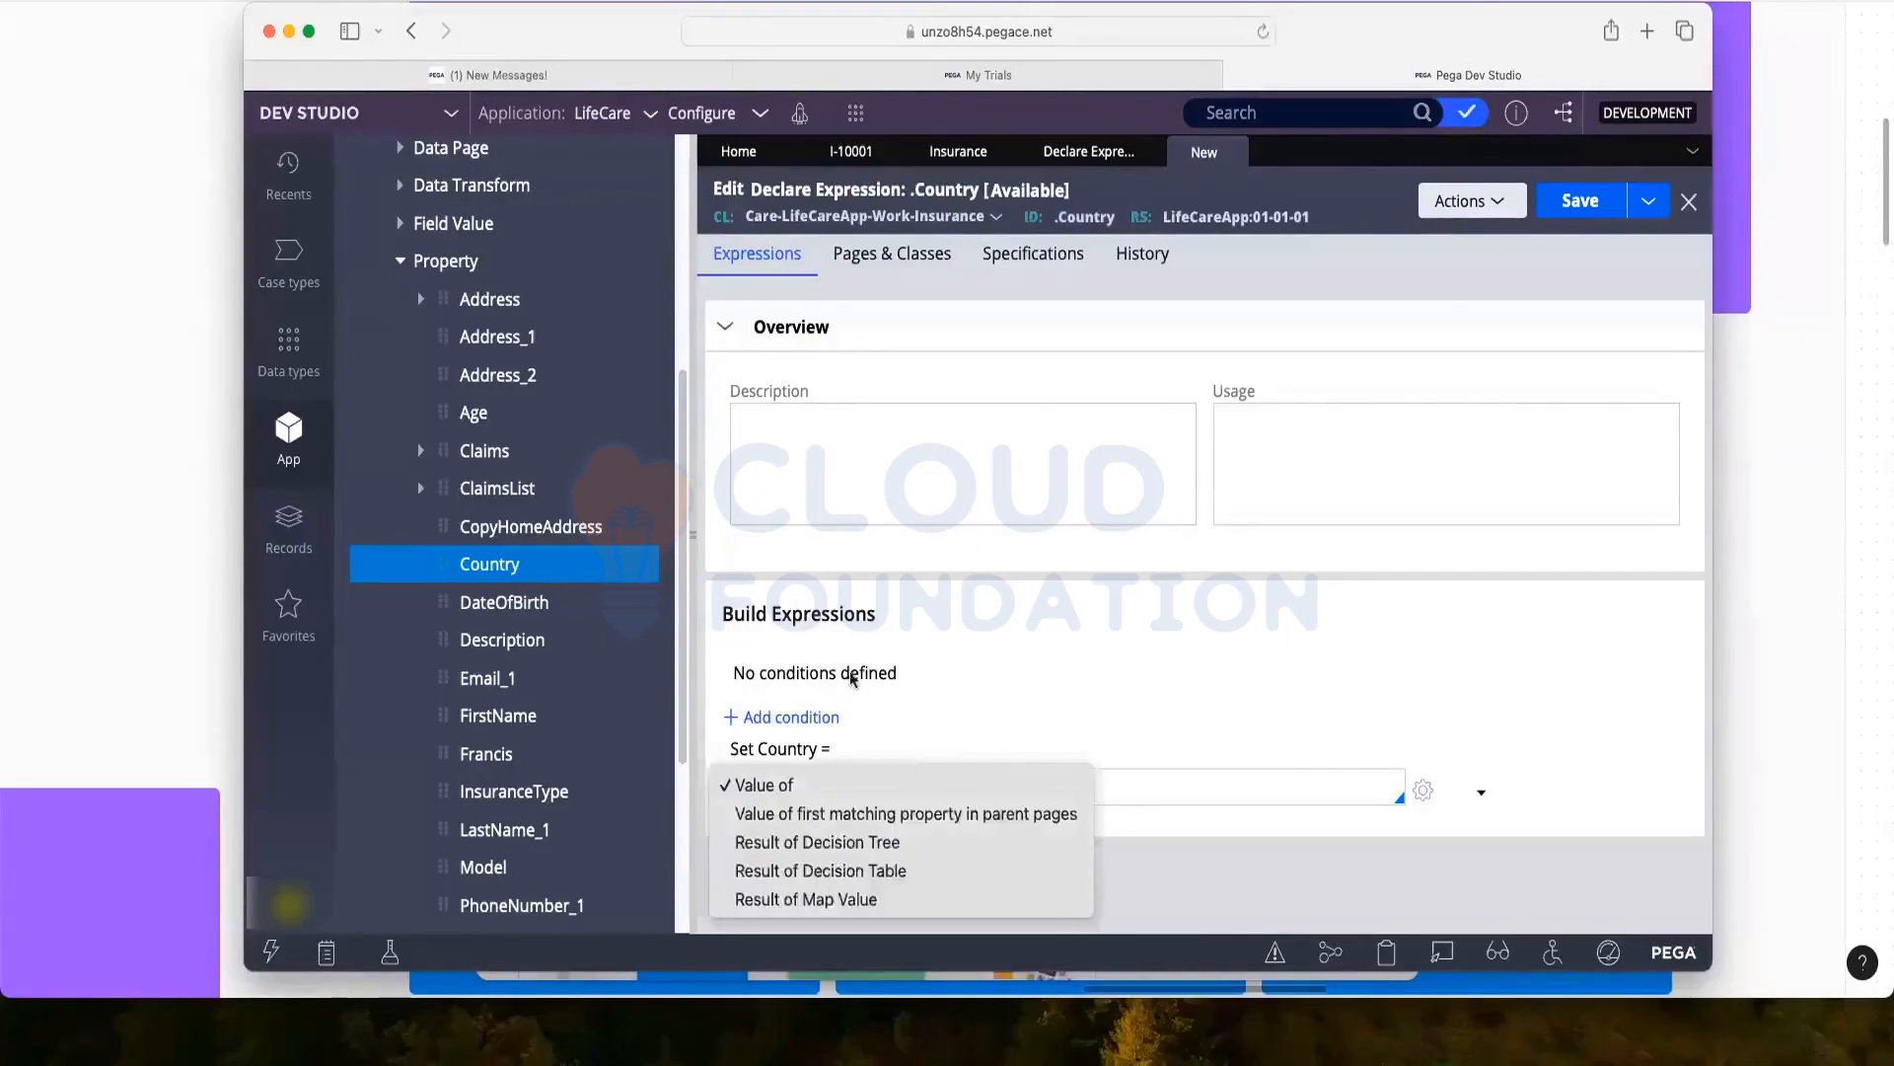
{"action": "left_click", "coordinate": [993, 703]}
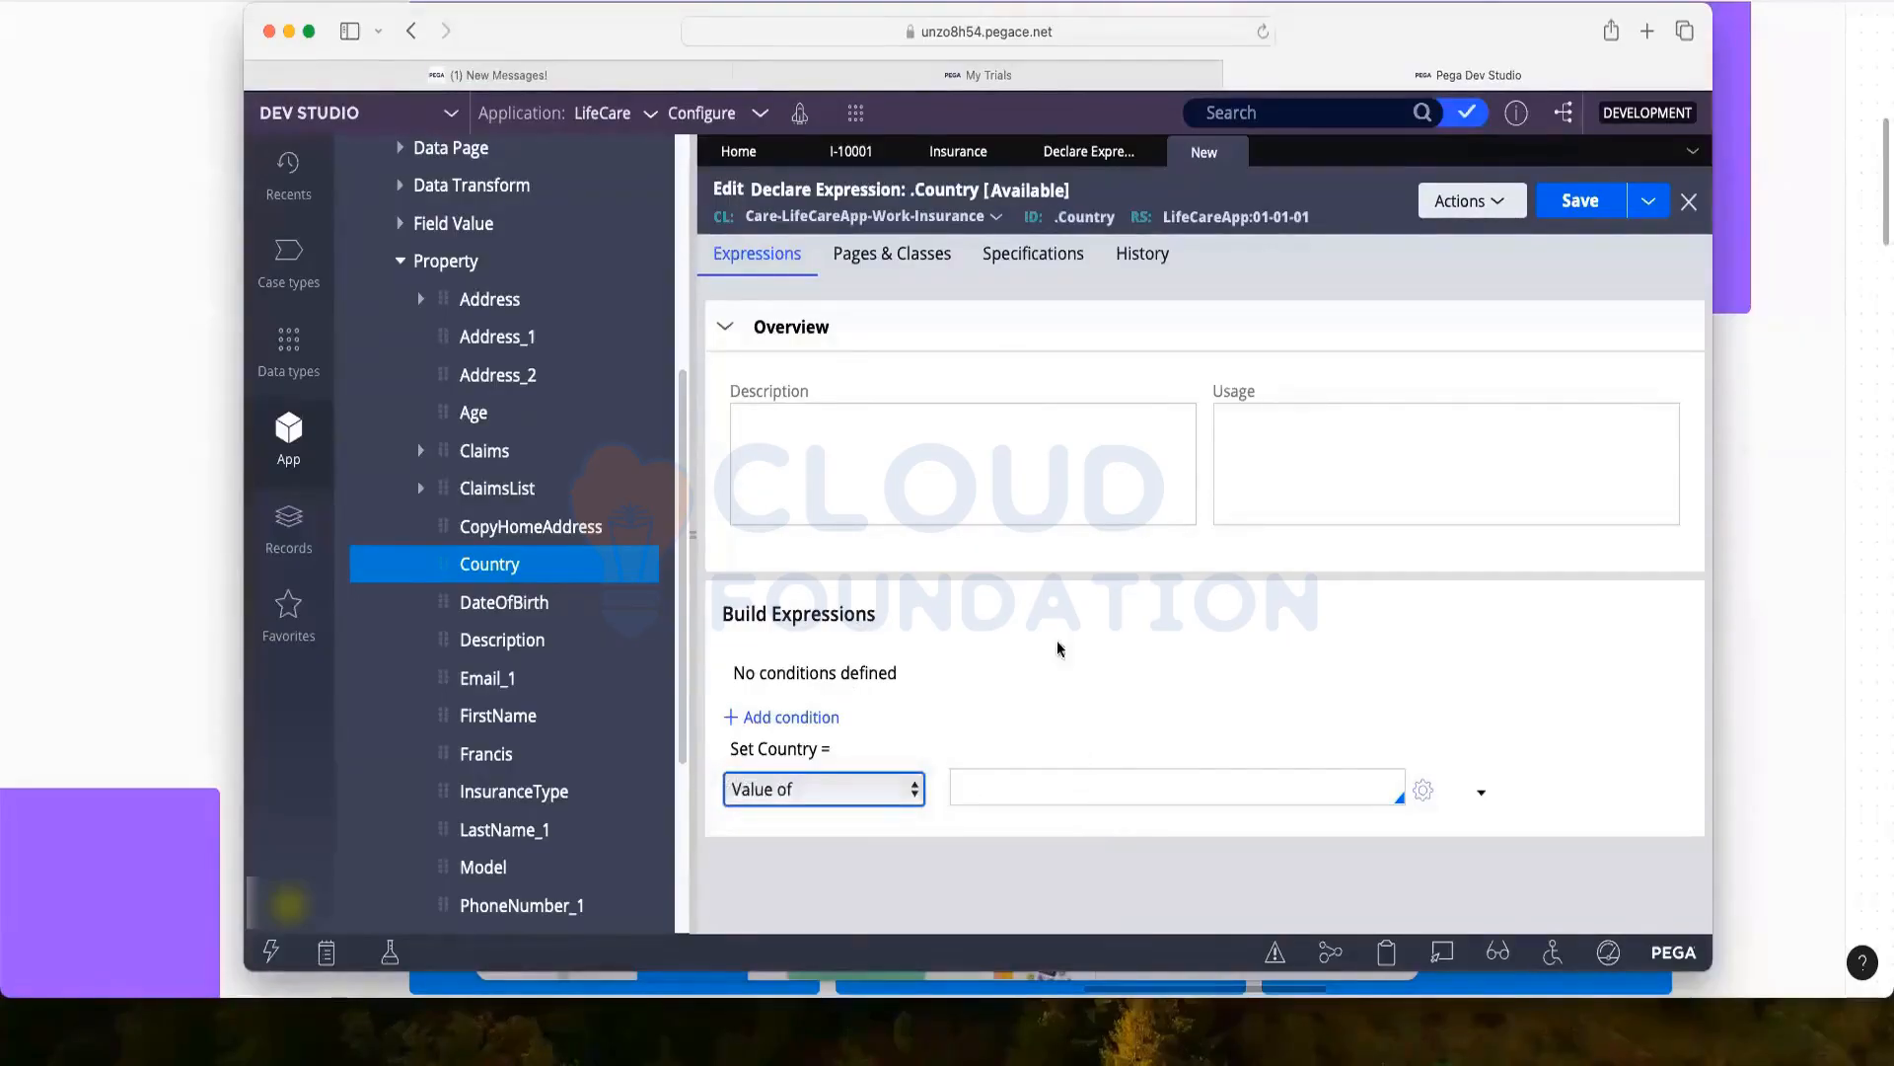
{"action": "left_click", "coordinate": [778, 790]}
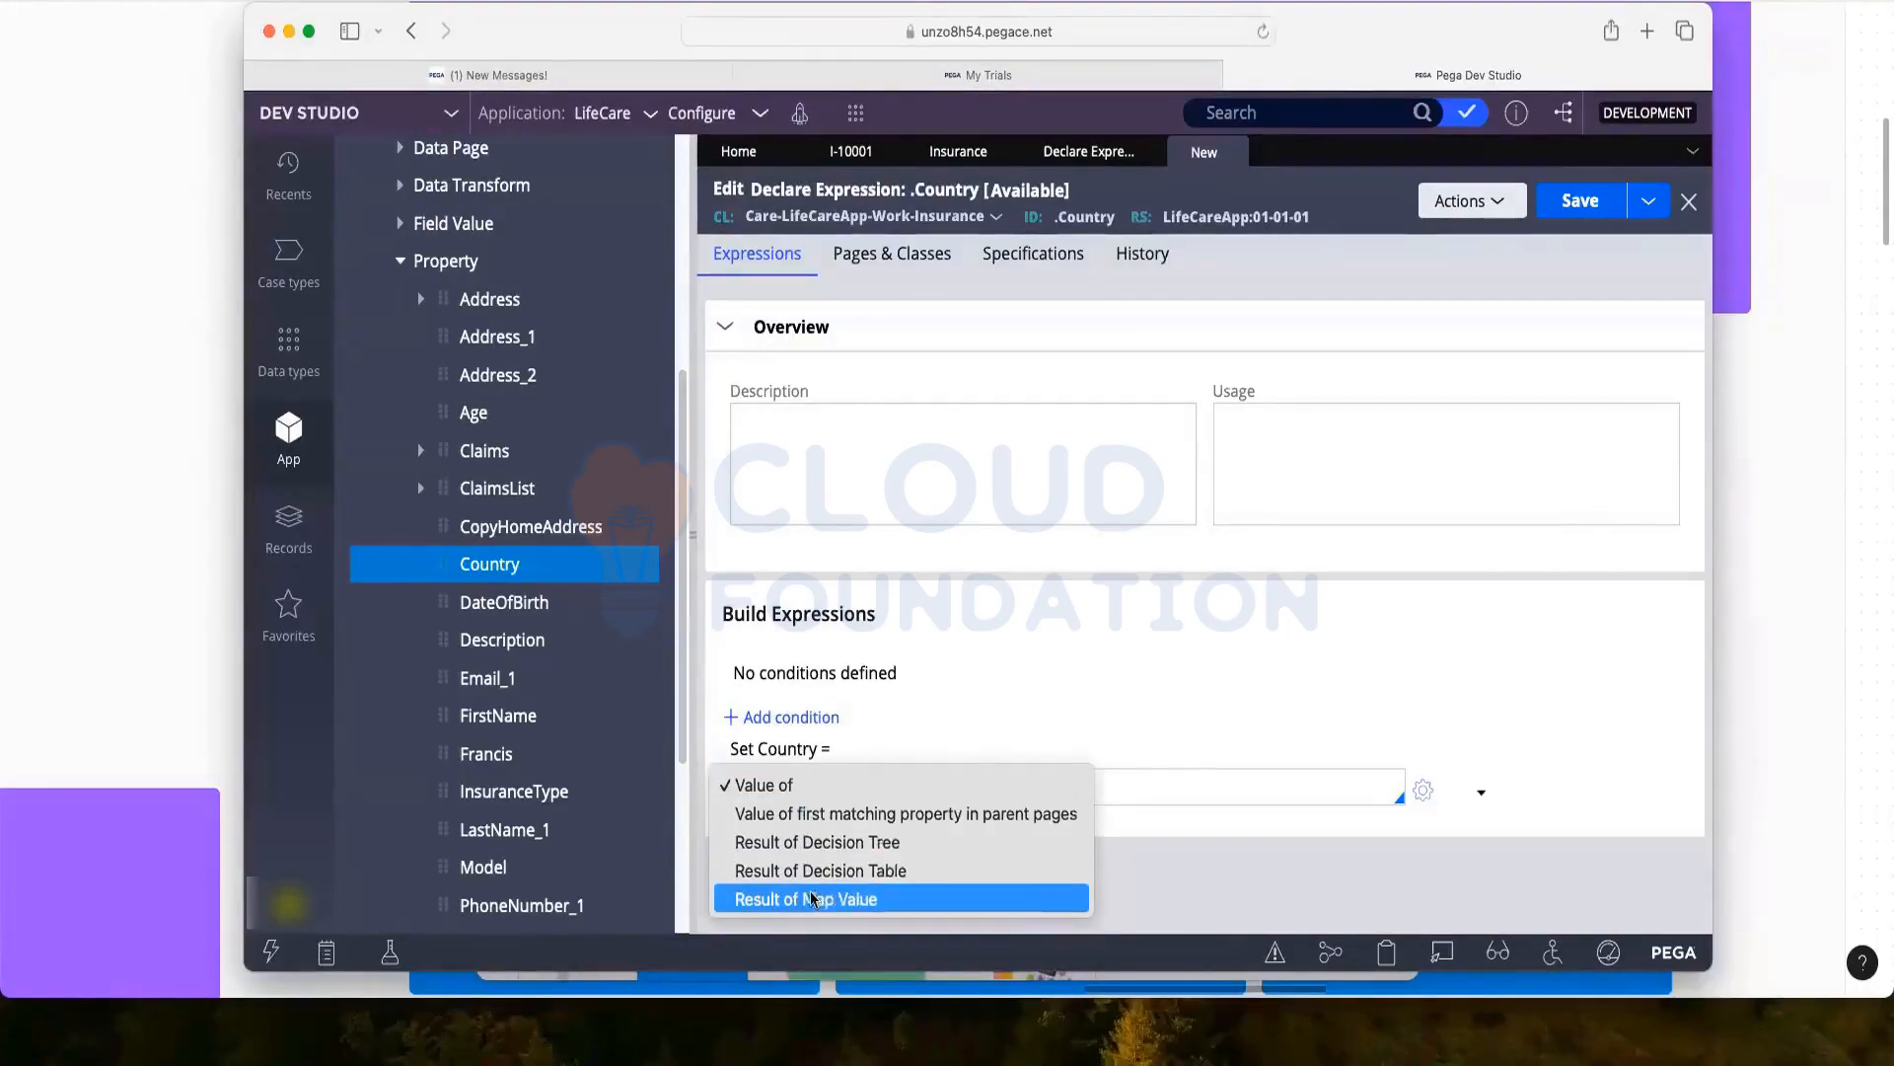
{"action": "left_click", "coordinate": [1102, 665]}
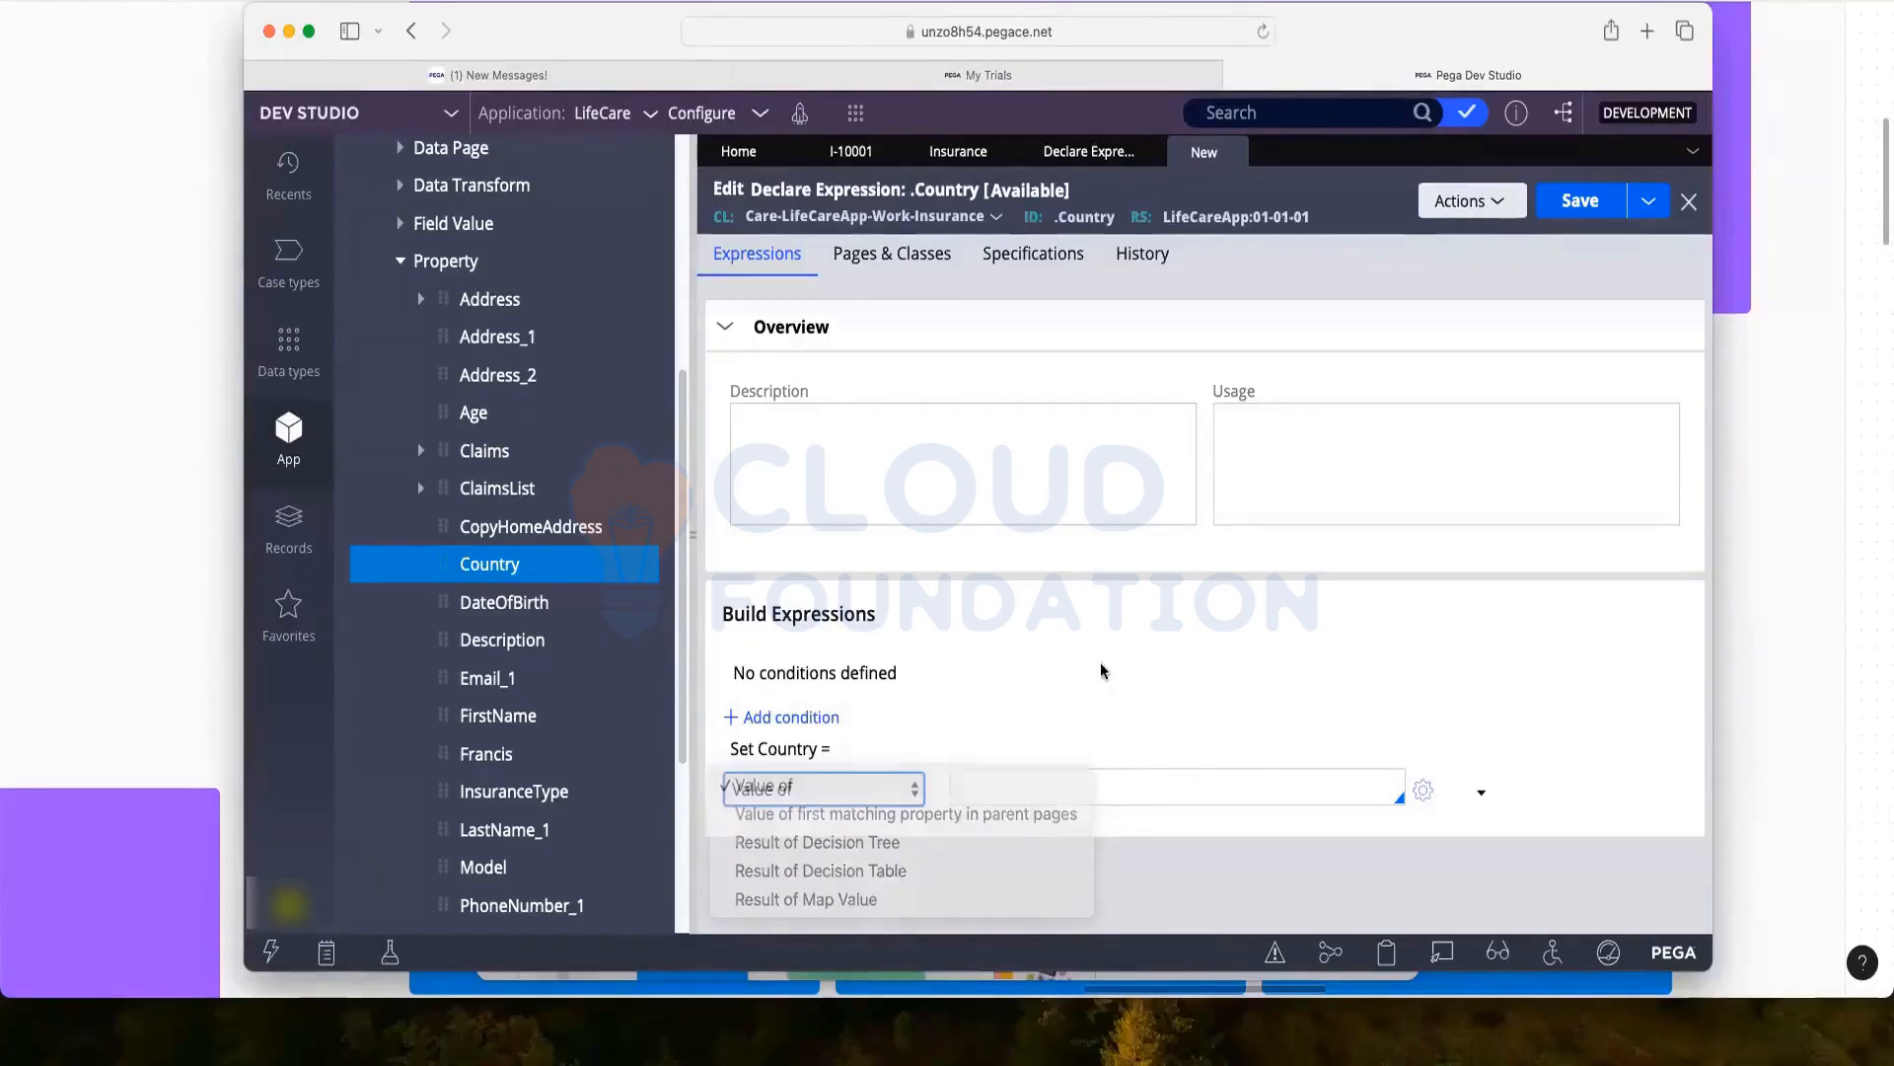
Open the expression builder for the Country value and browse its function libraries
{"action": "left_click", "coordinate": [1032, 802]}
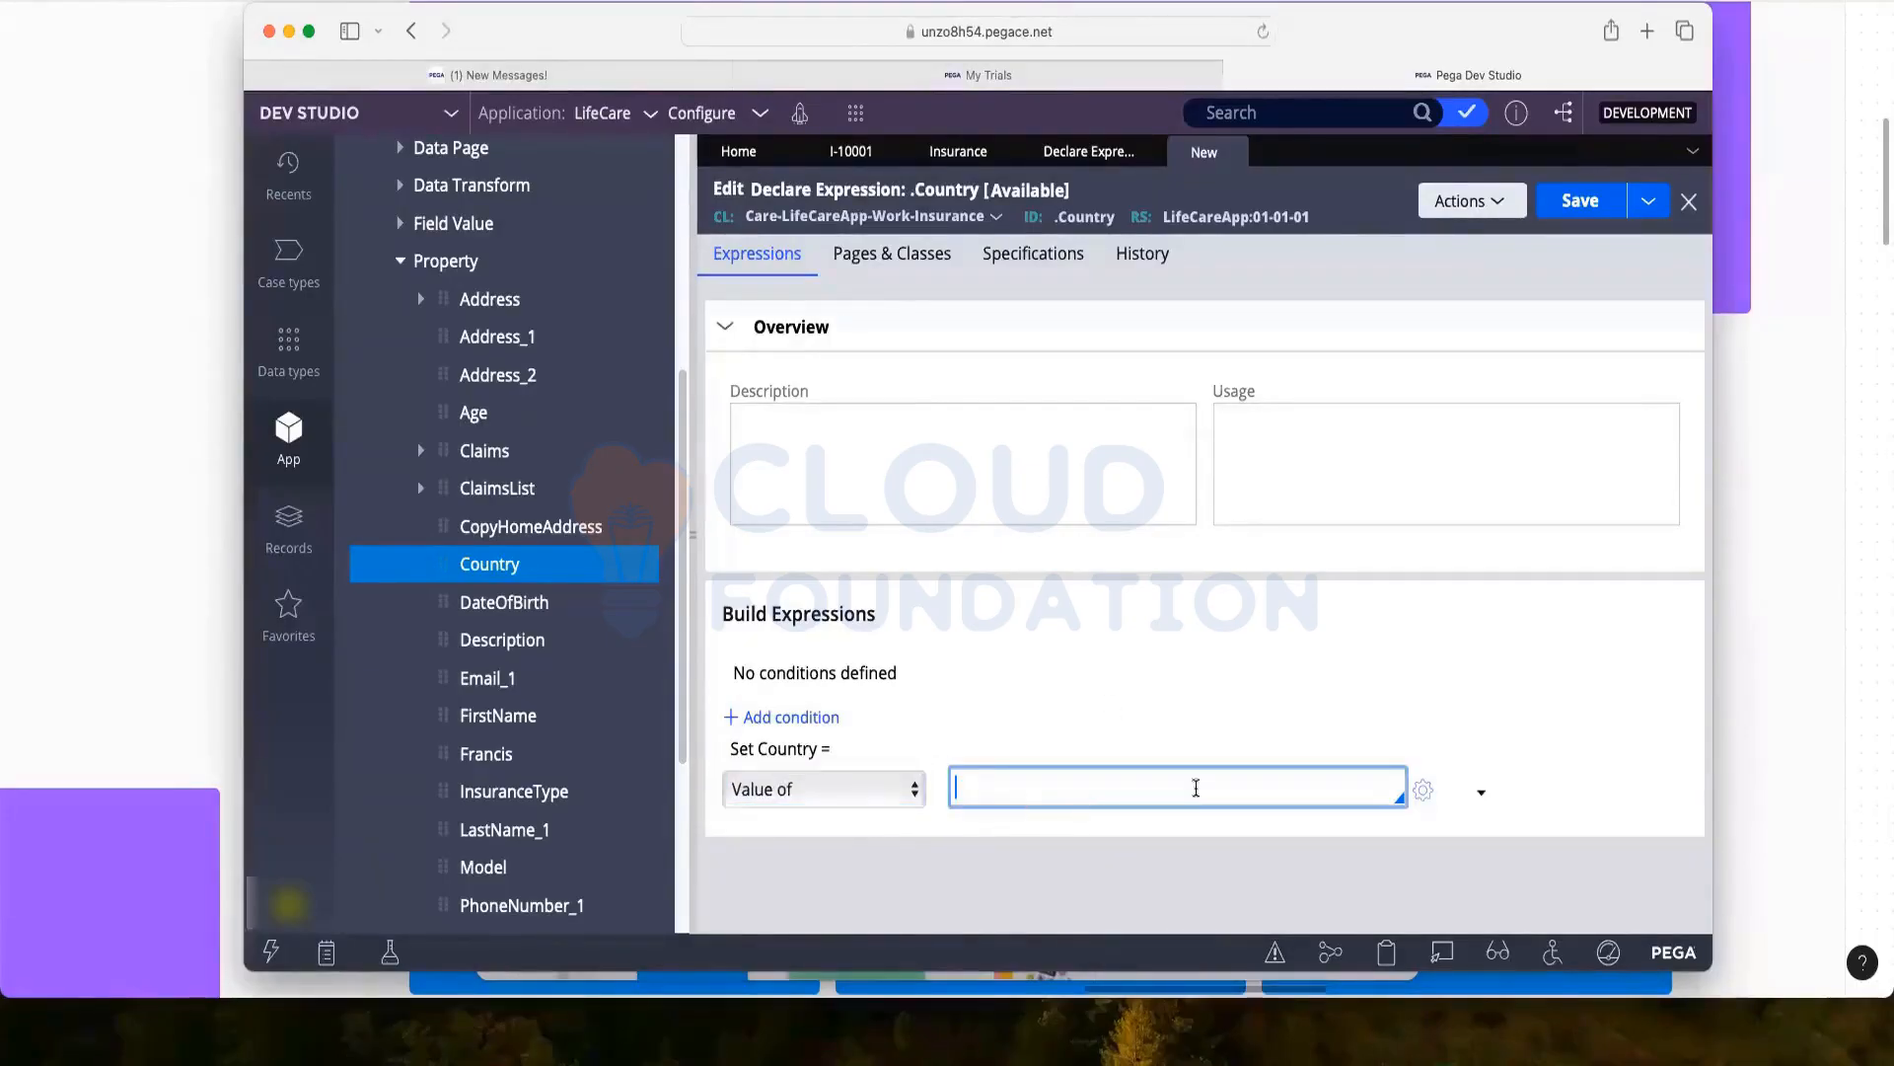
{"action": "left_click", "coordinate": [1422, 793]}
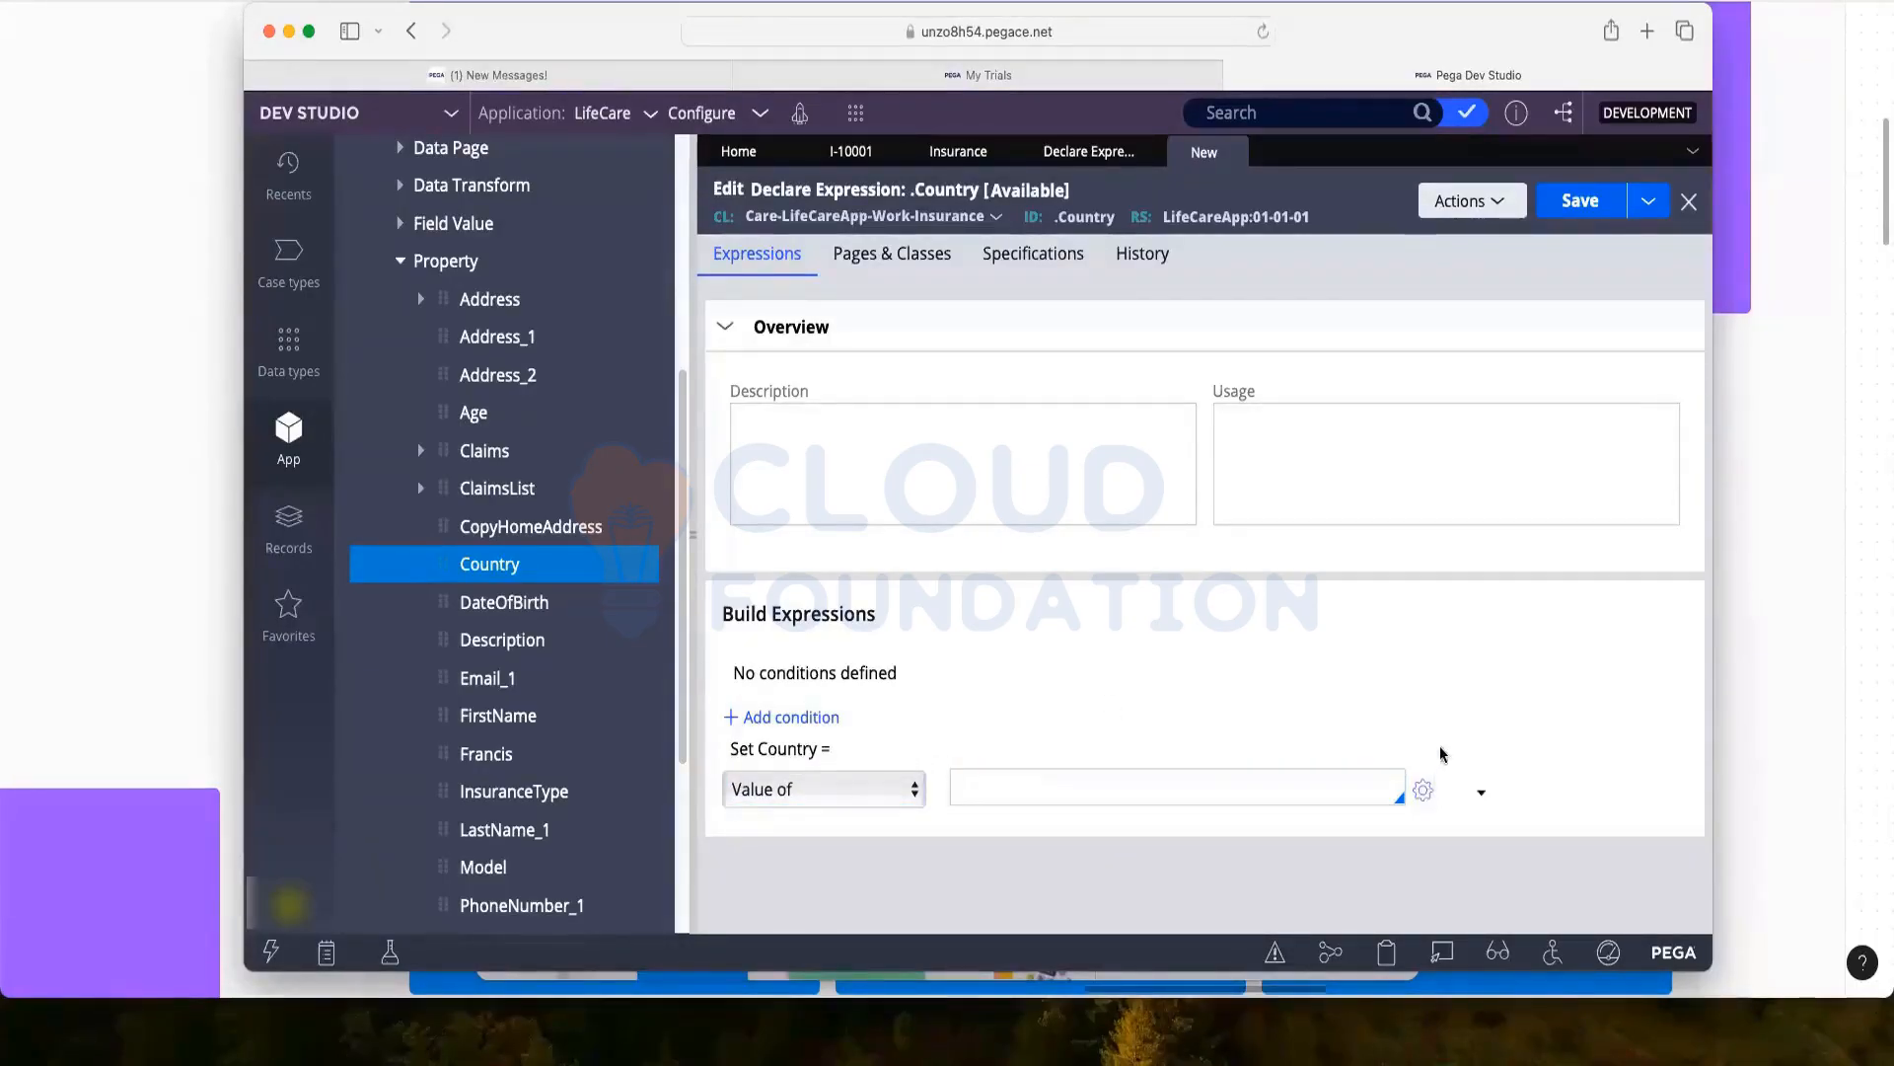
{"action": "left_click", "coordinate": [1417, 791]}
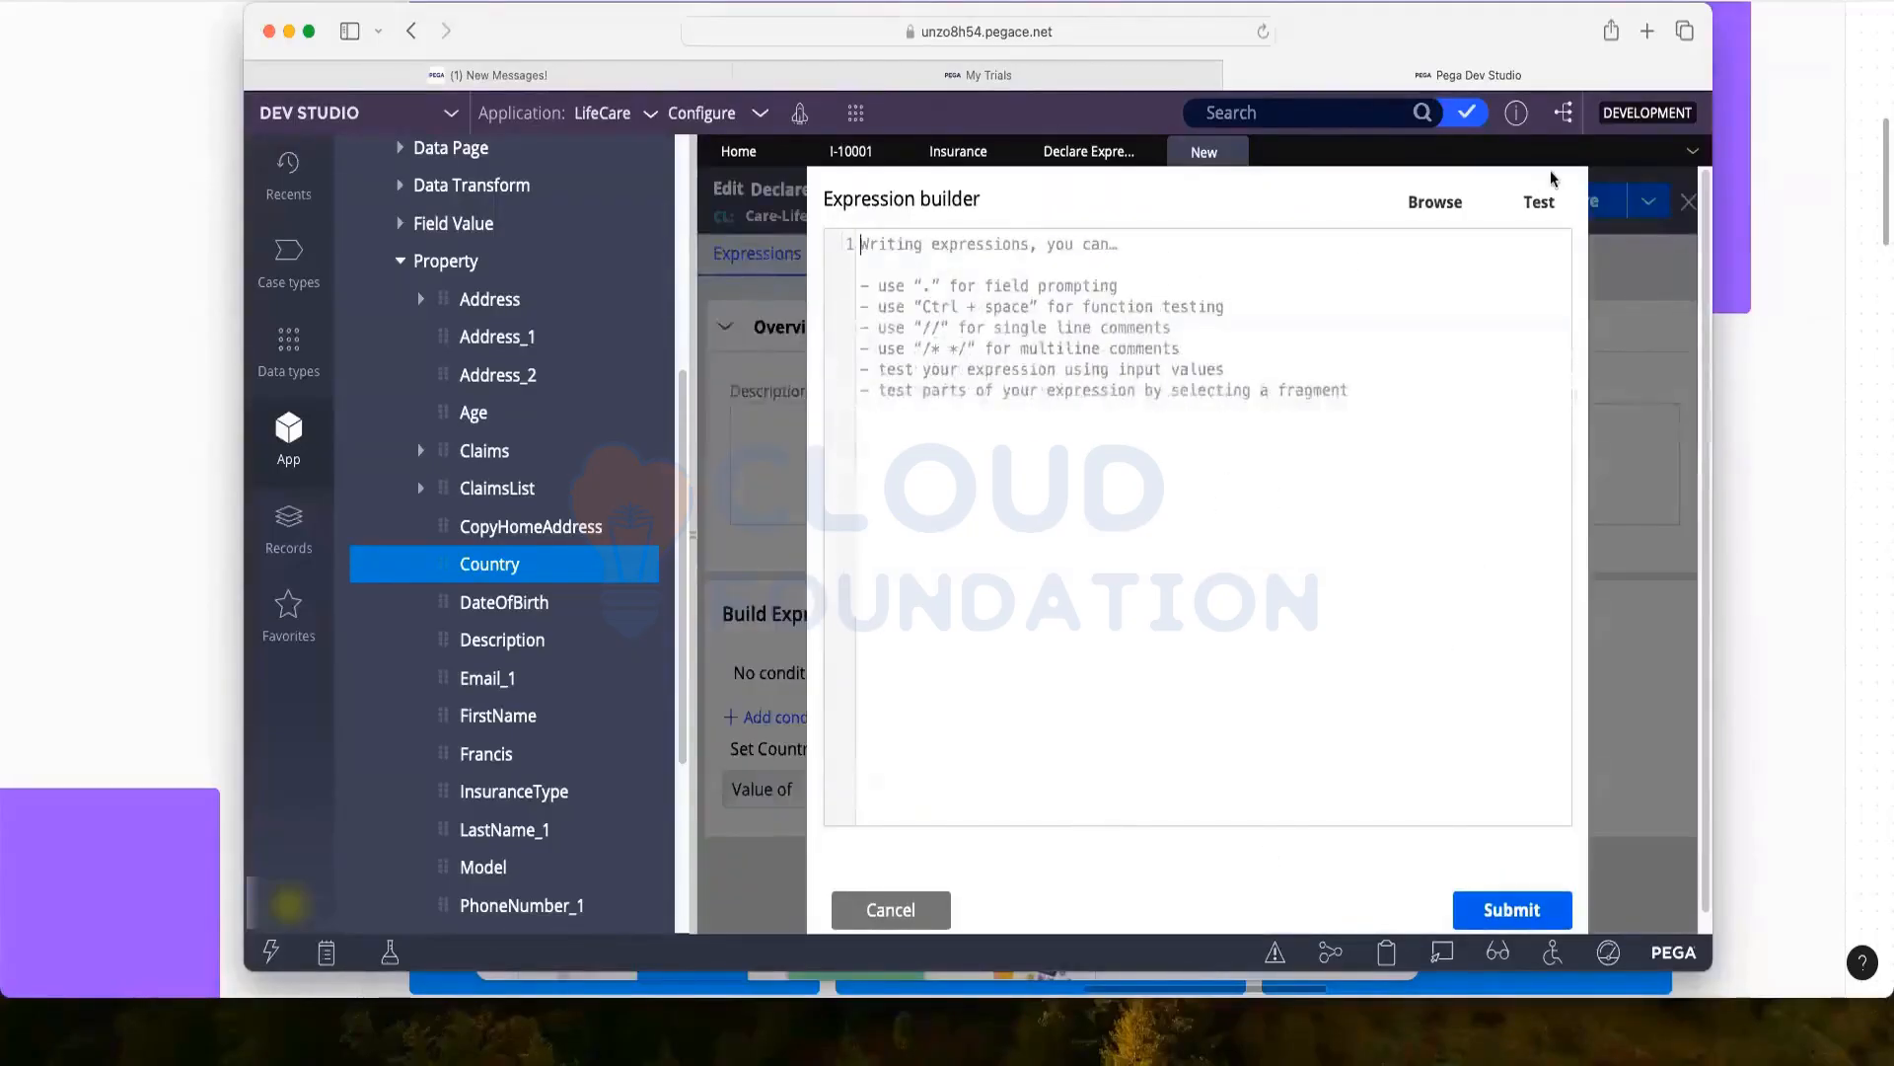
{"action": "left_click", "coordinate": [1441, 203]}
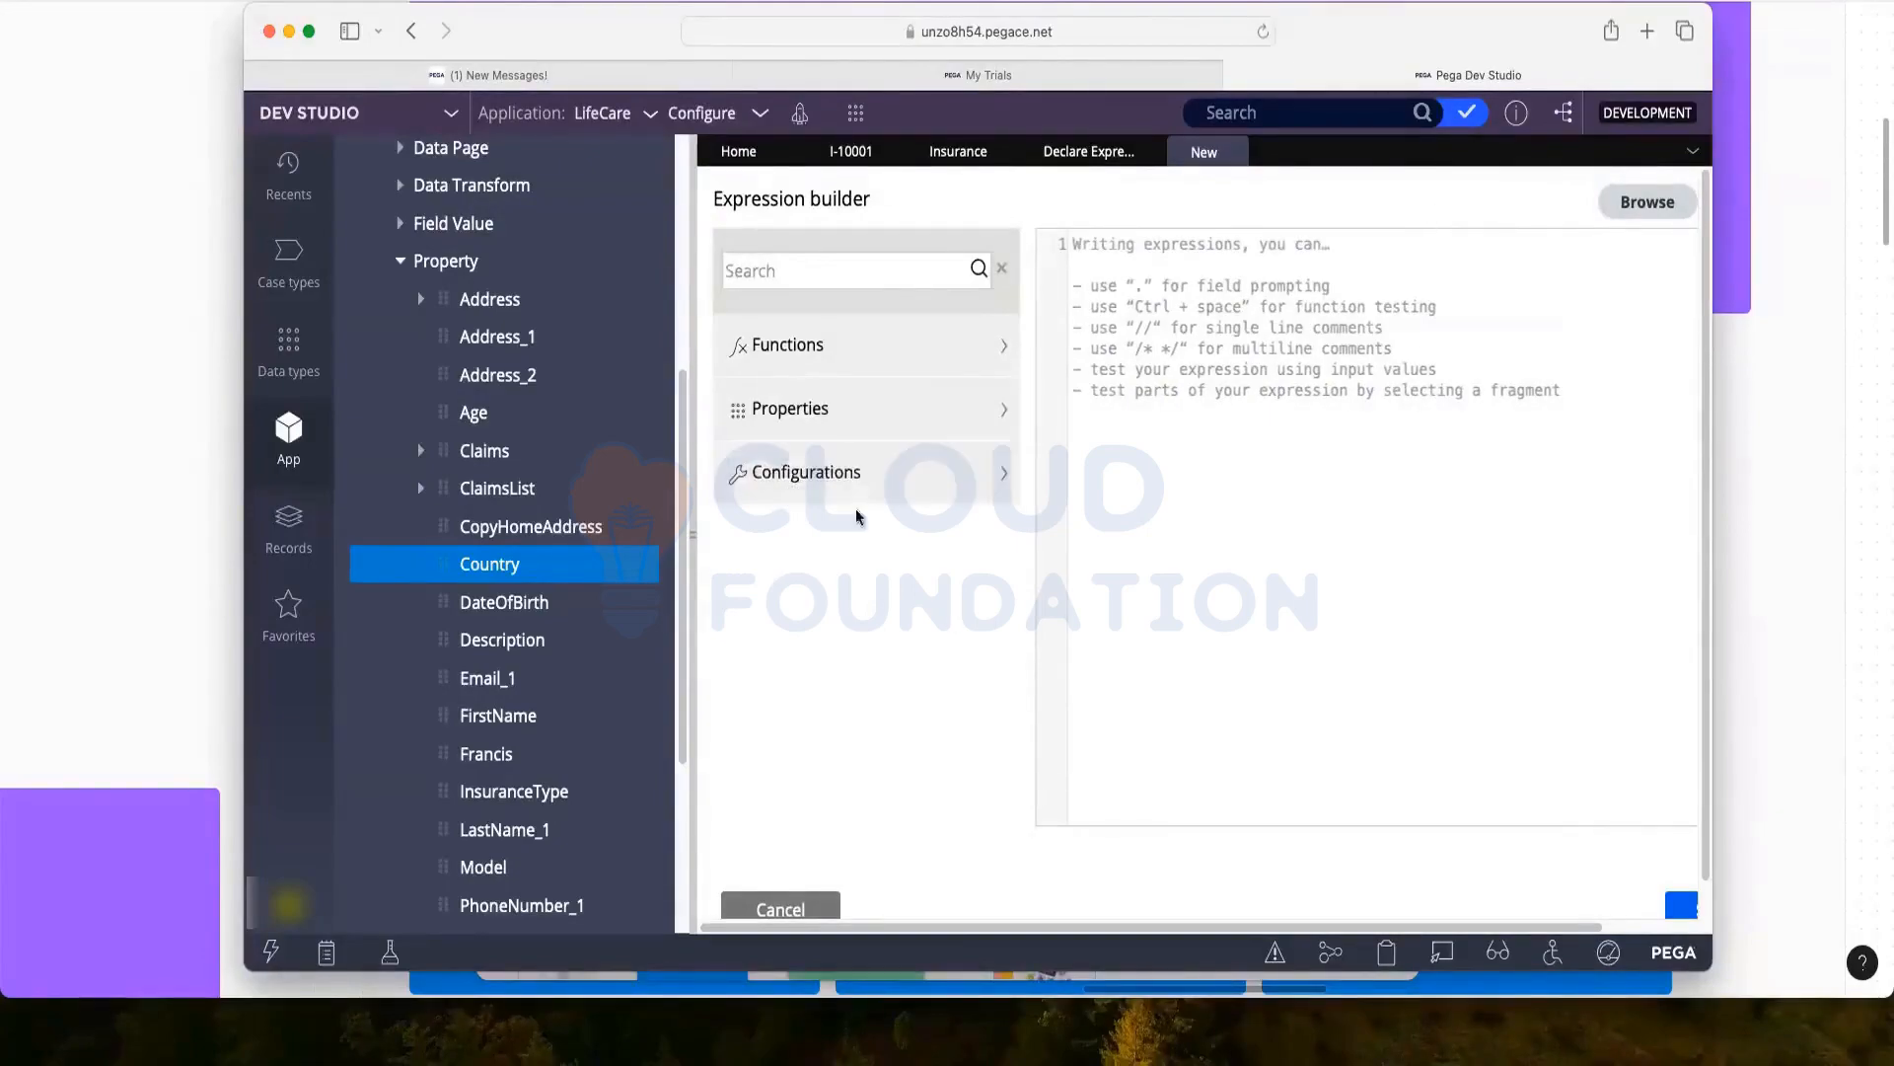
{"action": "left_click", "coordinate": [852, 357]}
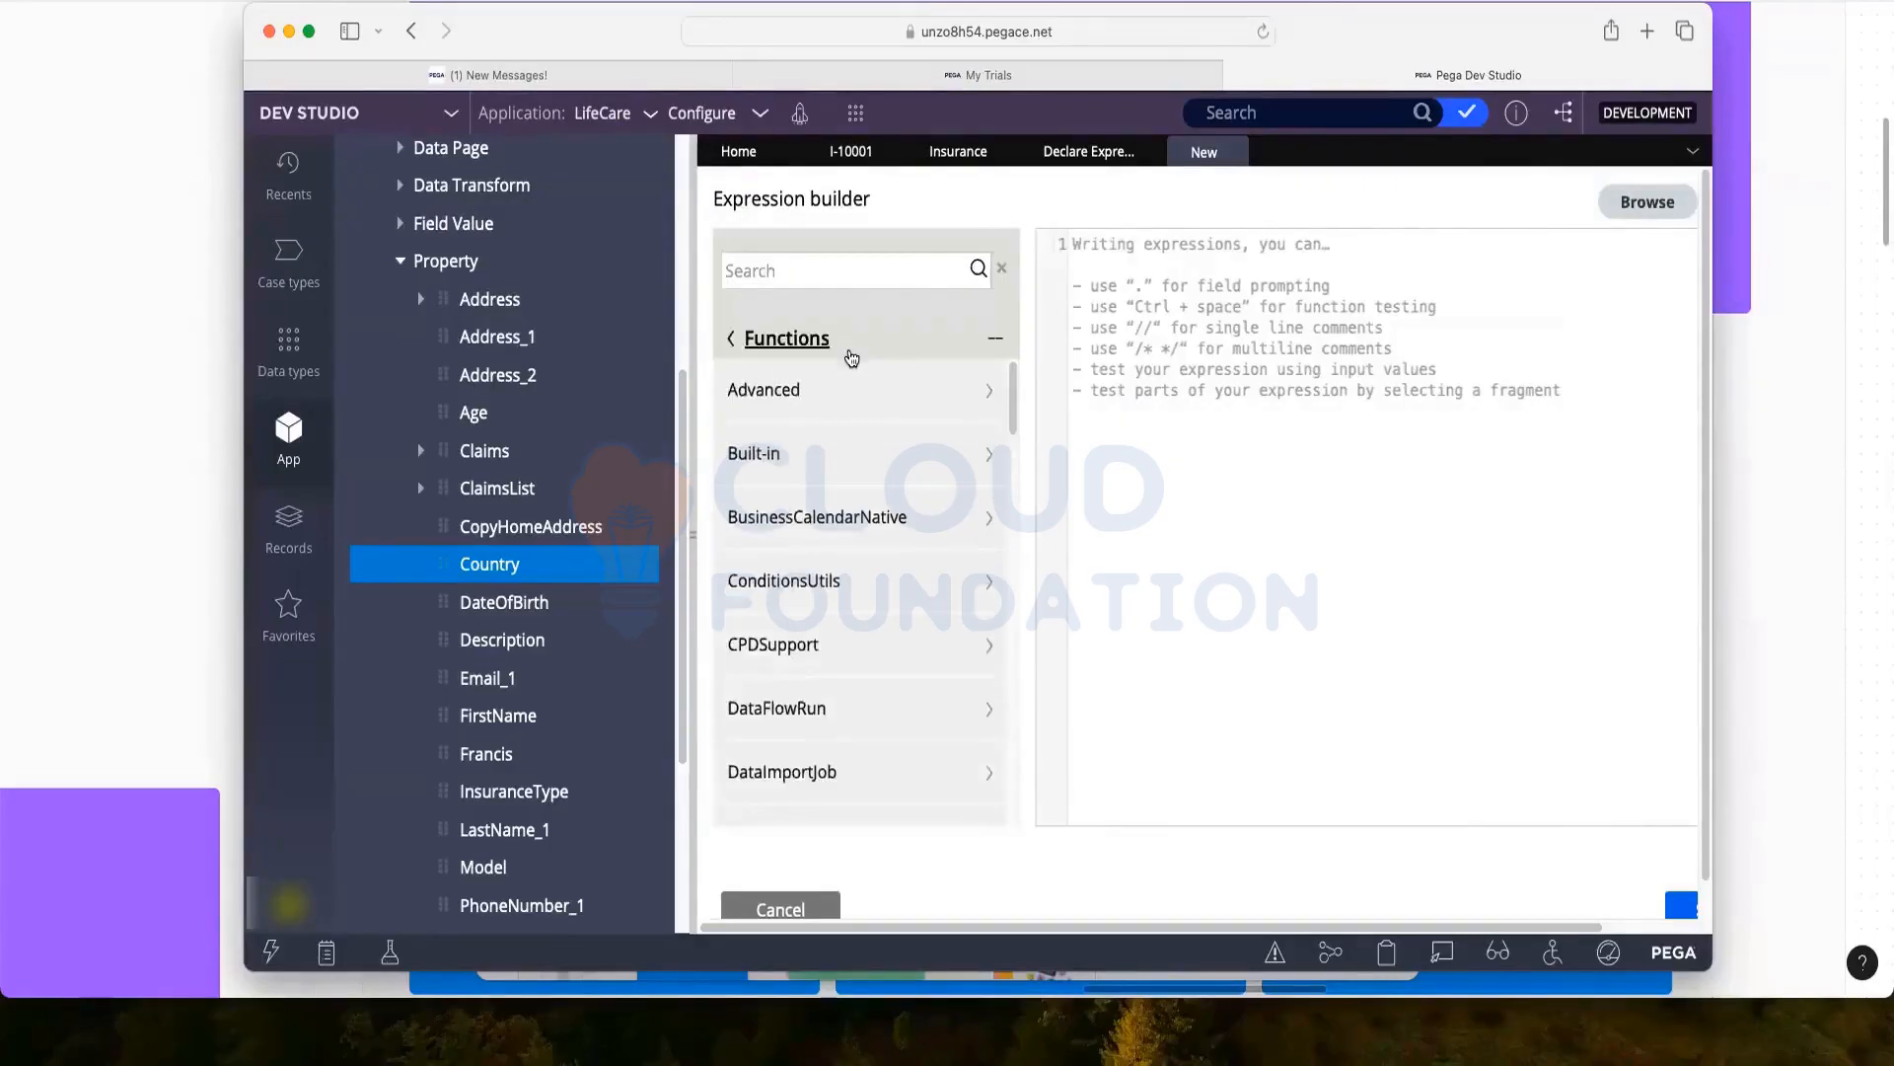
Search the functions for datetimedifference and read the signature and usage of DateTimeDifference
{"action": "left_click", "coordinate": [778, 271]}
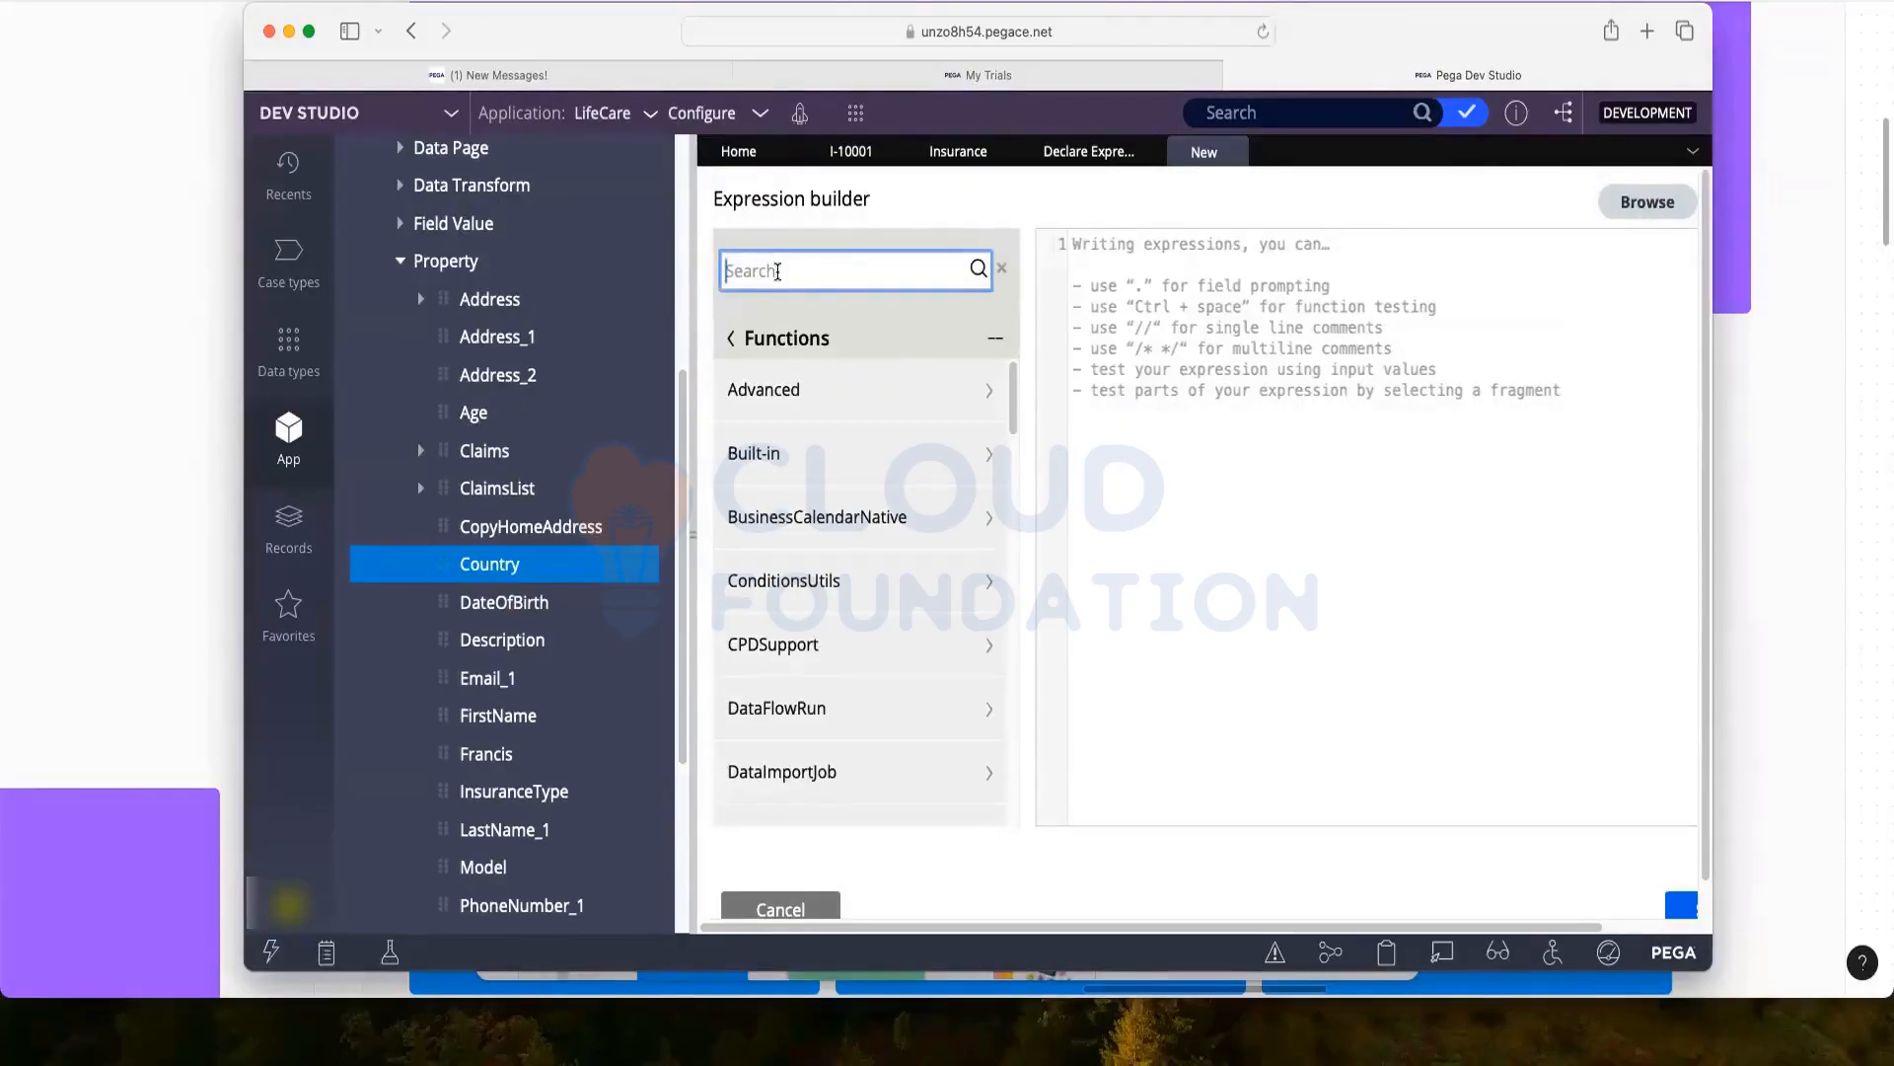
{"action": "type", "text": "datetimedifference"}
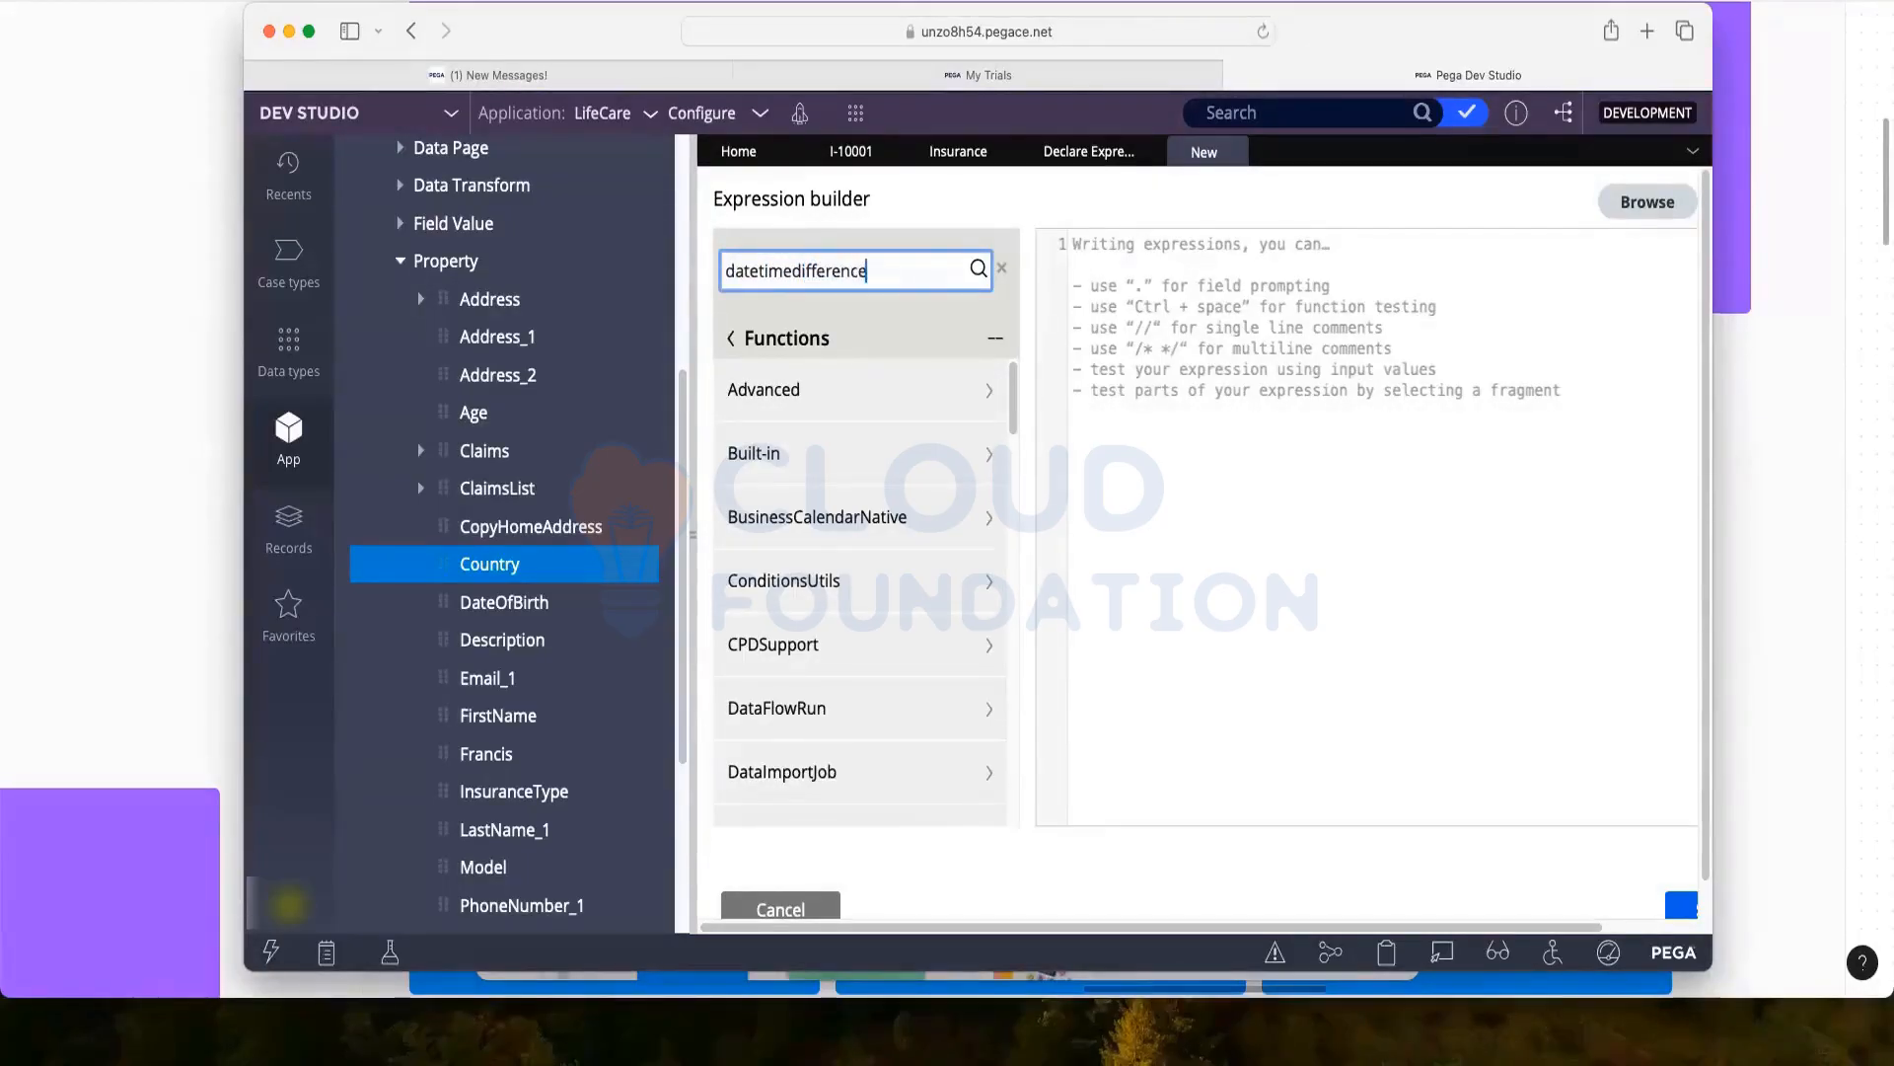
{"action": "left_click", "coordinate": [976, 268]}
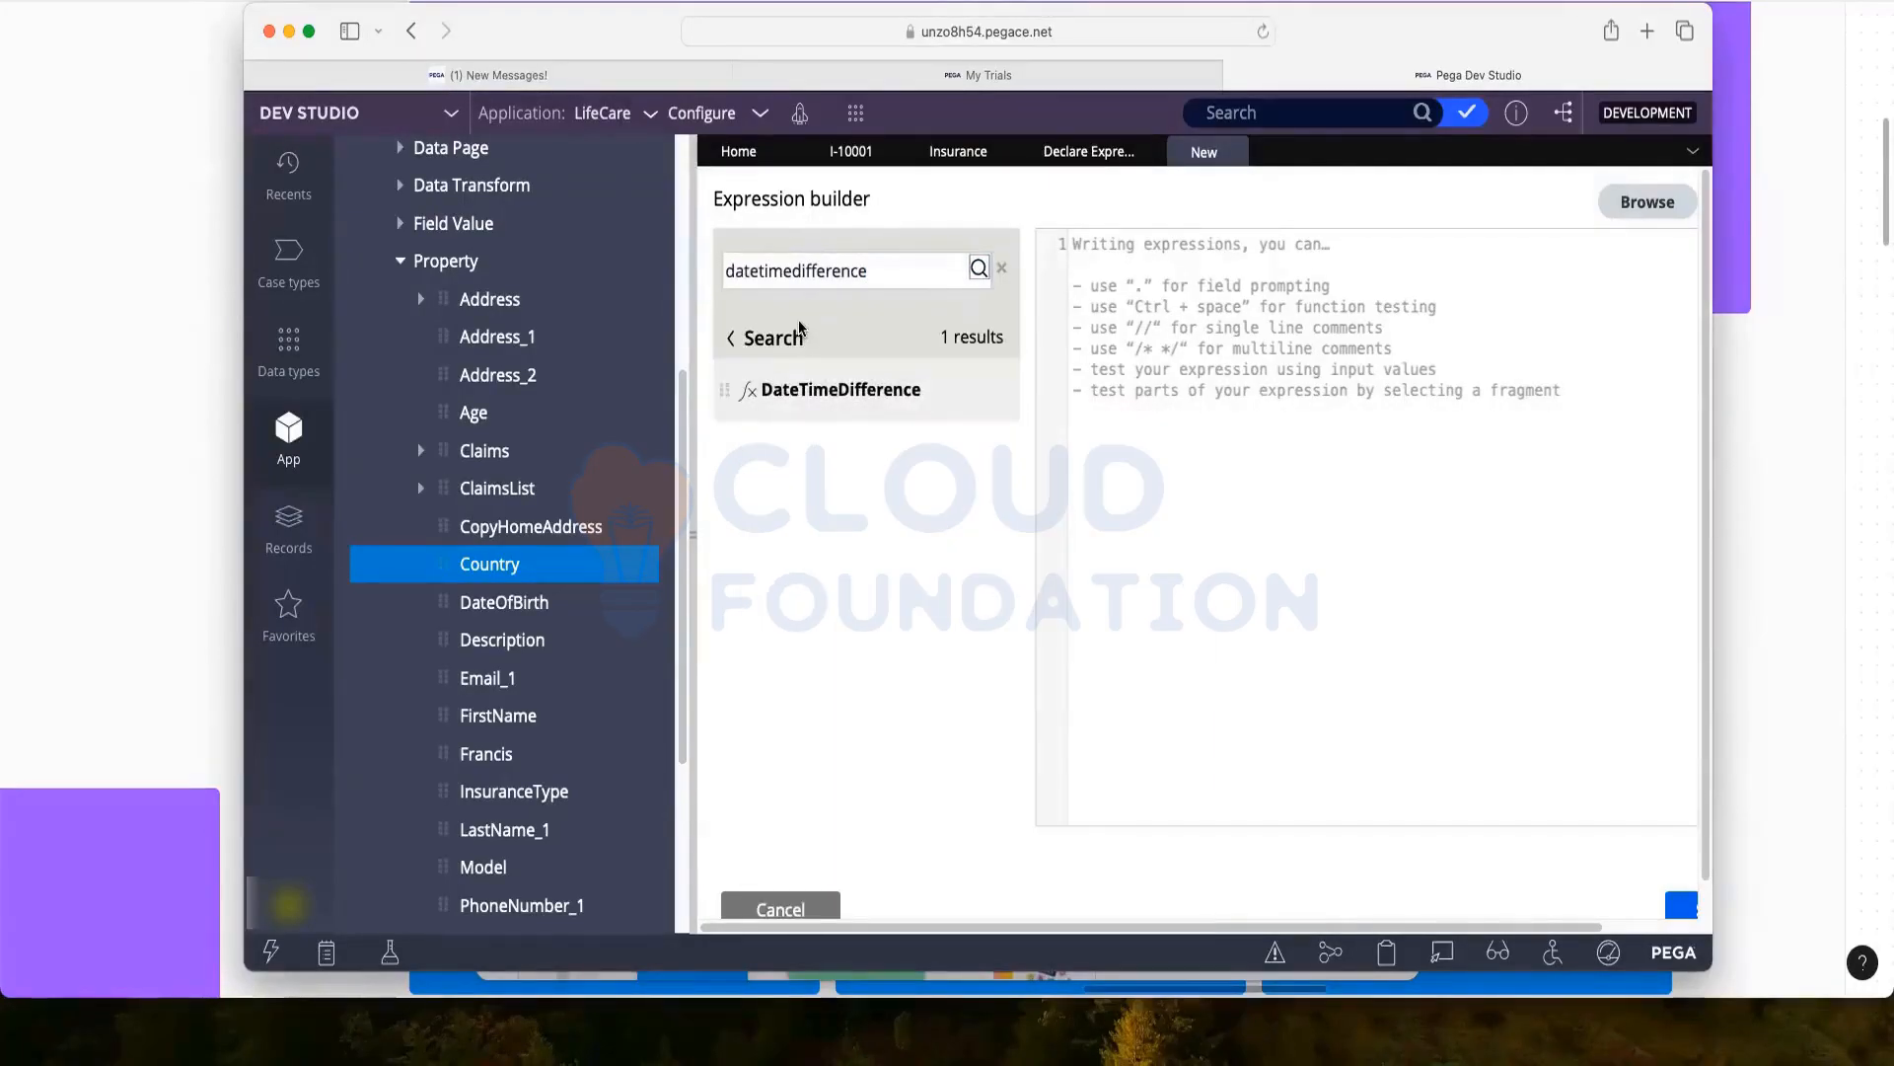
{"action": "mouse_move", "coordinate": [823, 400]}
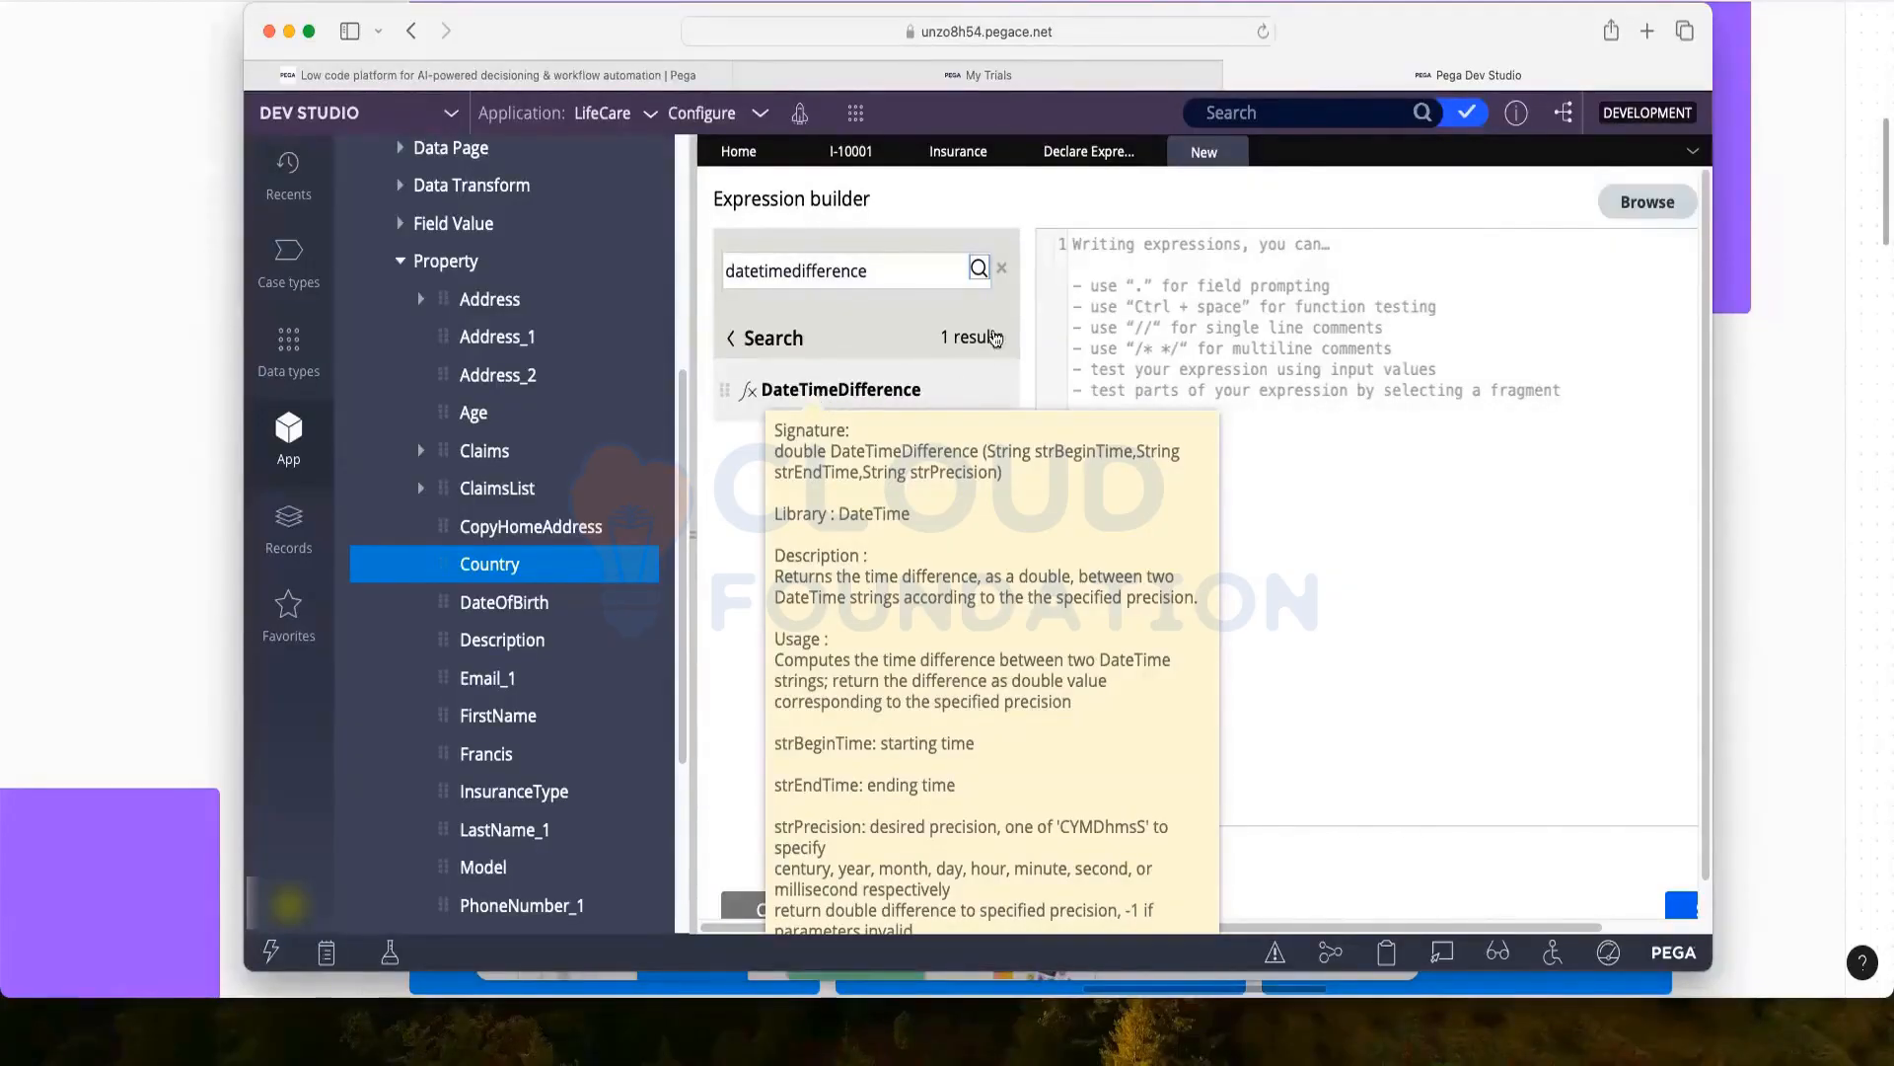
Examine the arguments of the DateTimeDifference expression behind the calculated Age field in the Insurance case type
{"action": "left_click", "coordinate": [935, 158]}
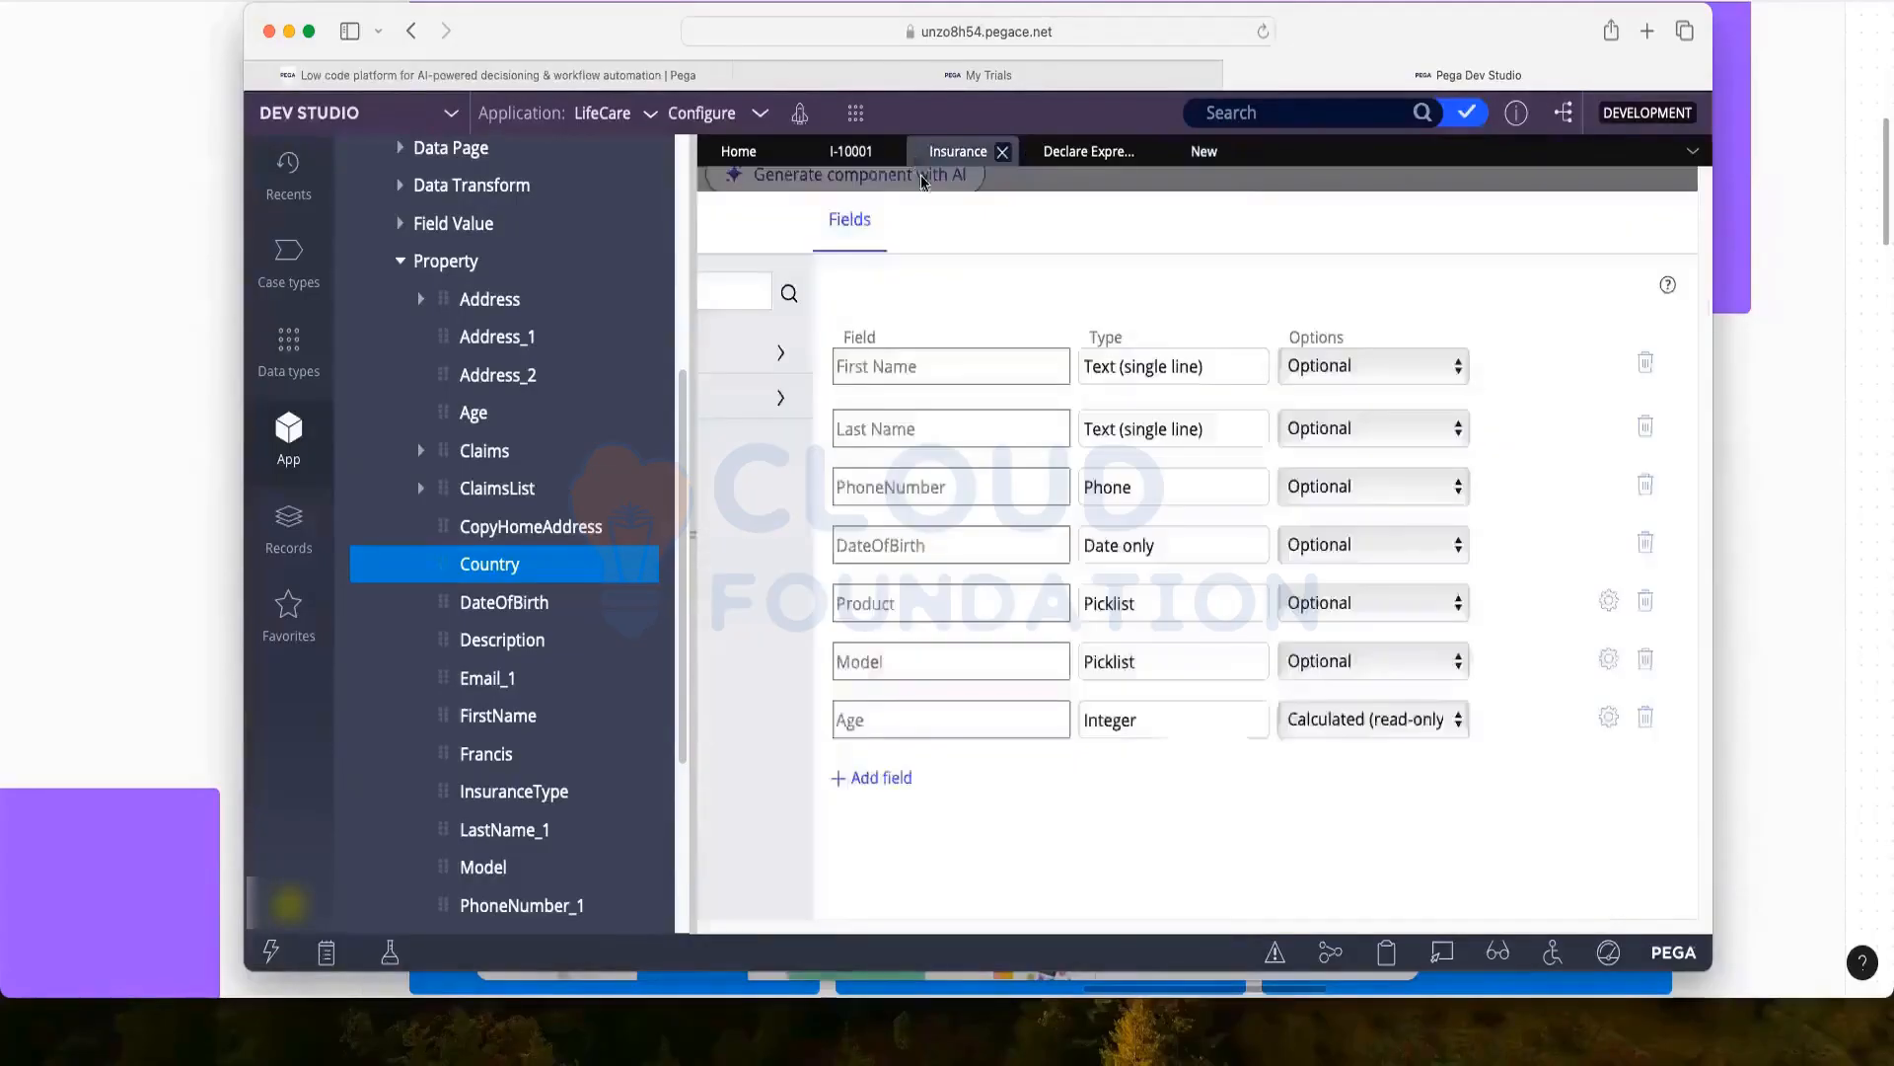
{"action": "left_click", "coordinate": [1598, 718]}
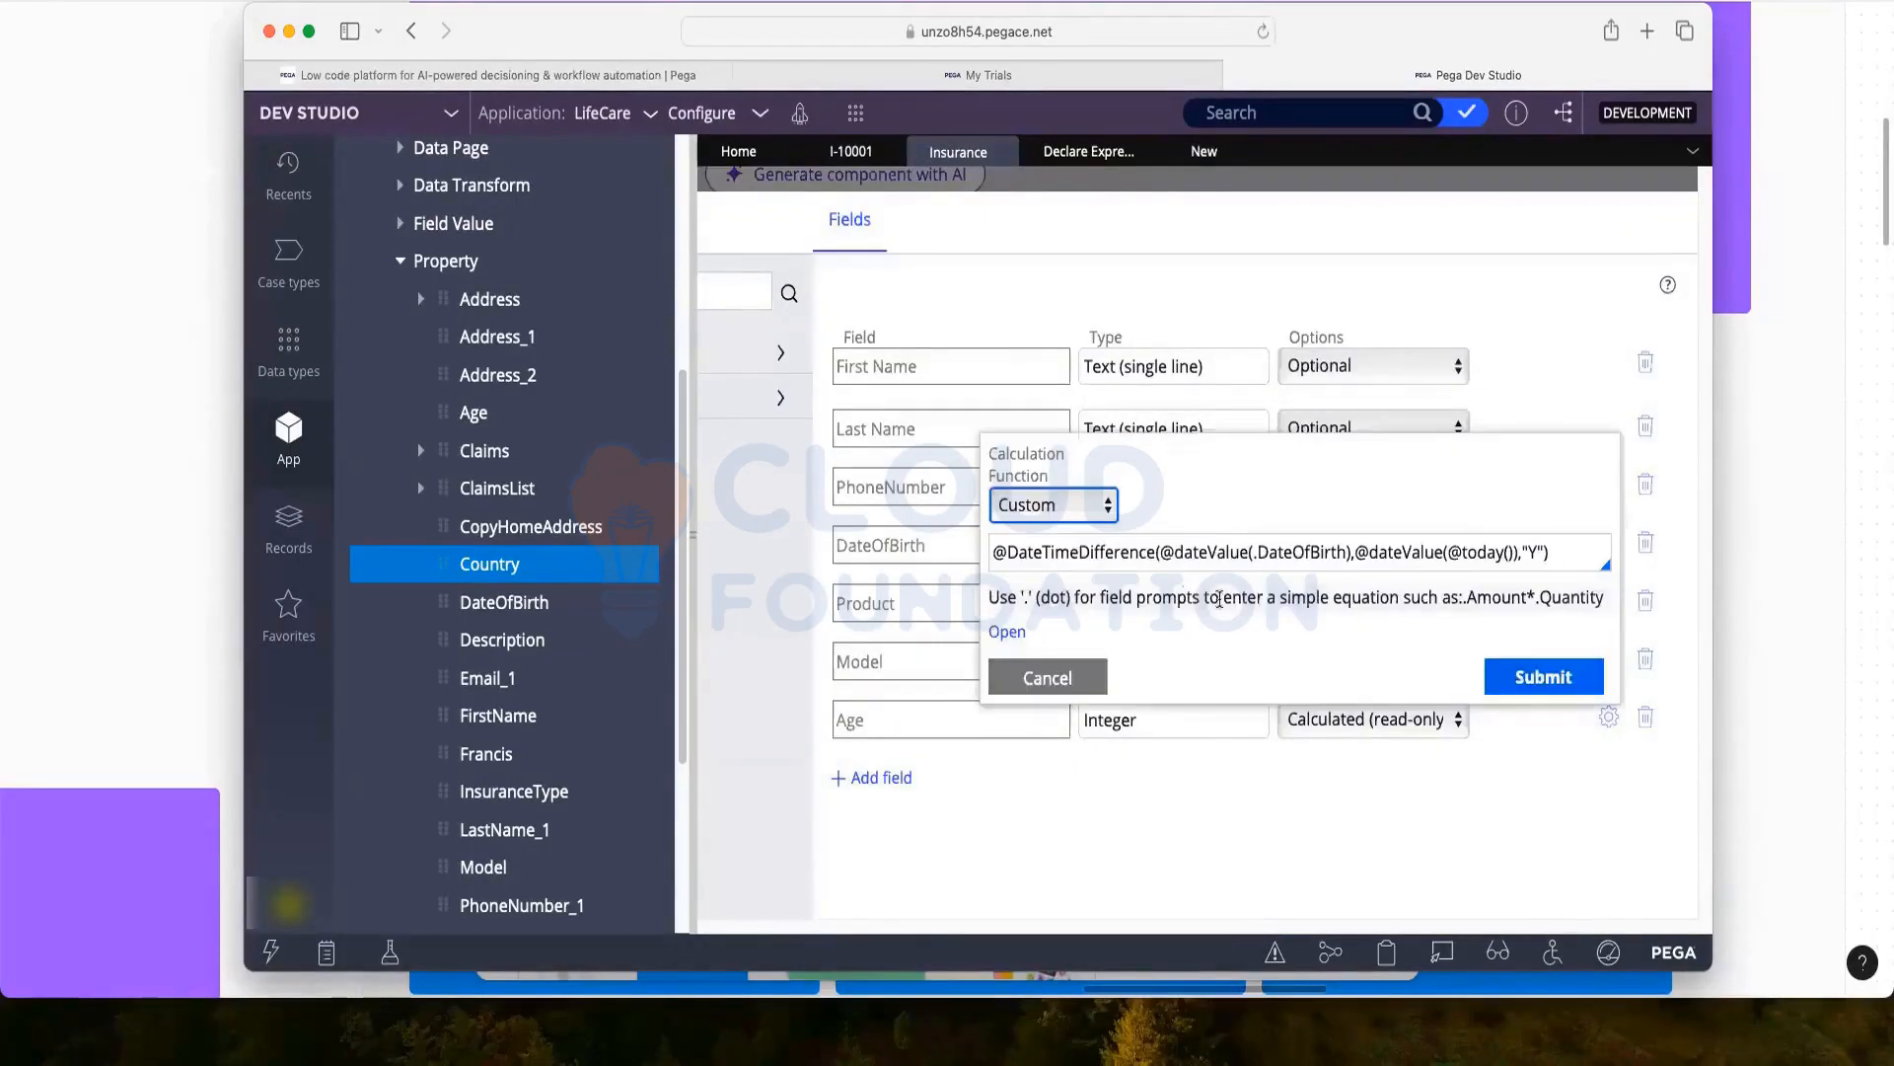
{"action": "left_click_drag", "start_coordinate": [993, 556], "coordinate": [1517, 549]}
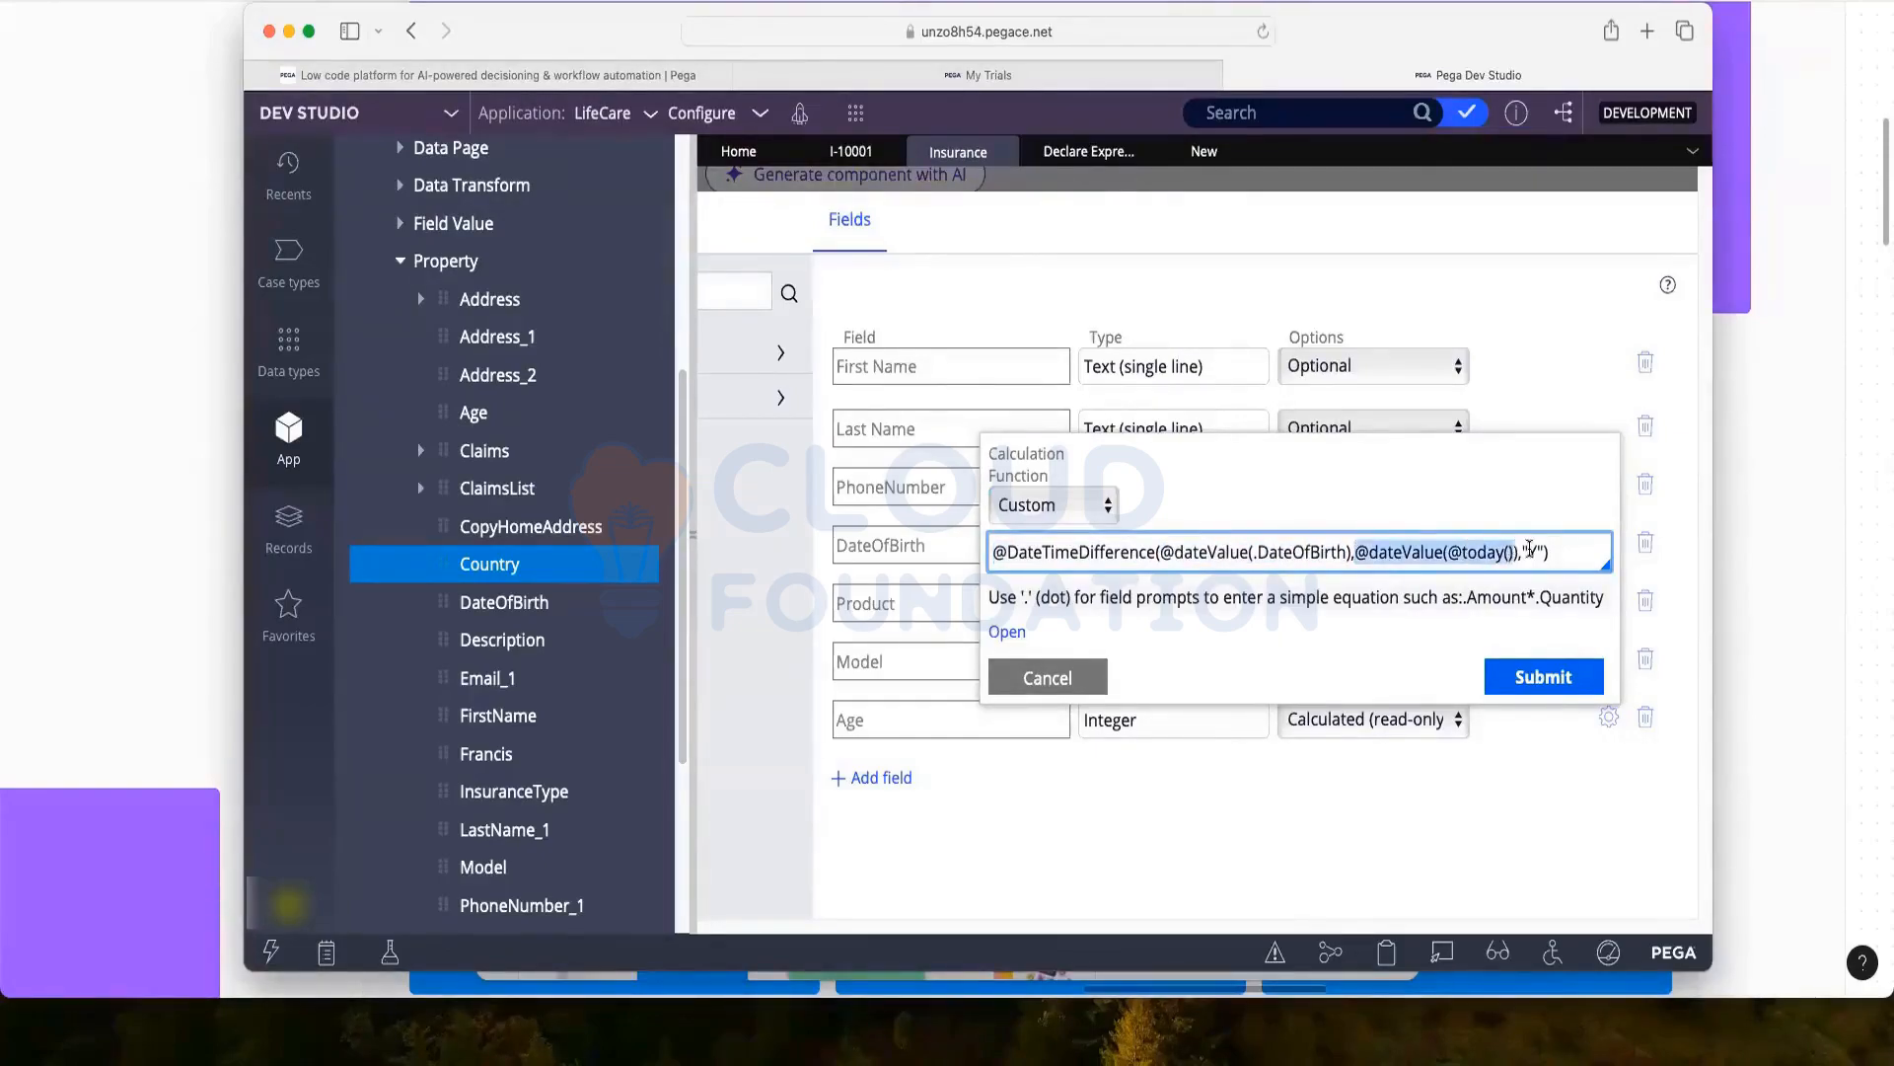
{"action": "left_click", "coordinate": [1529, 553]}
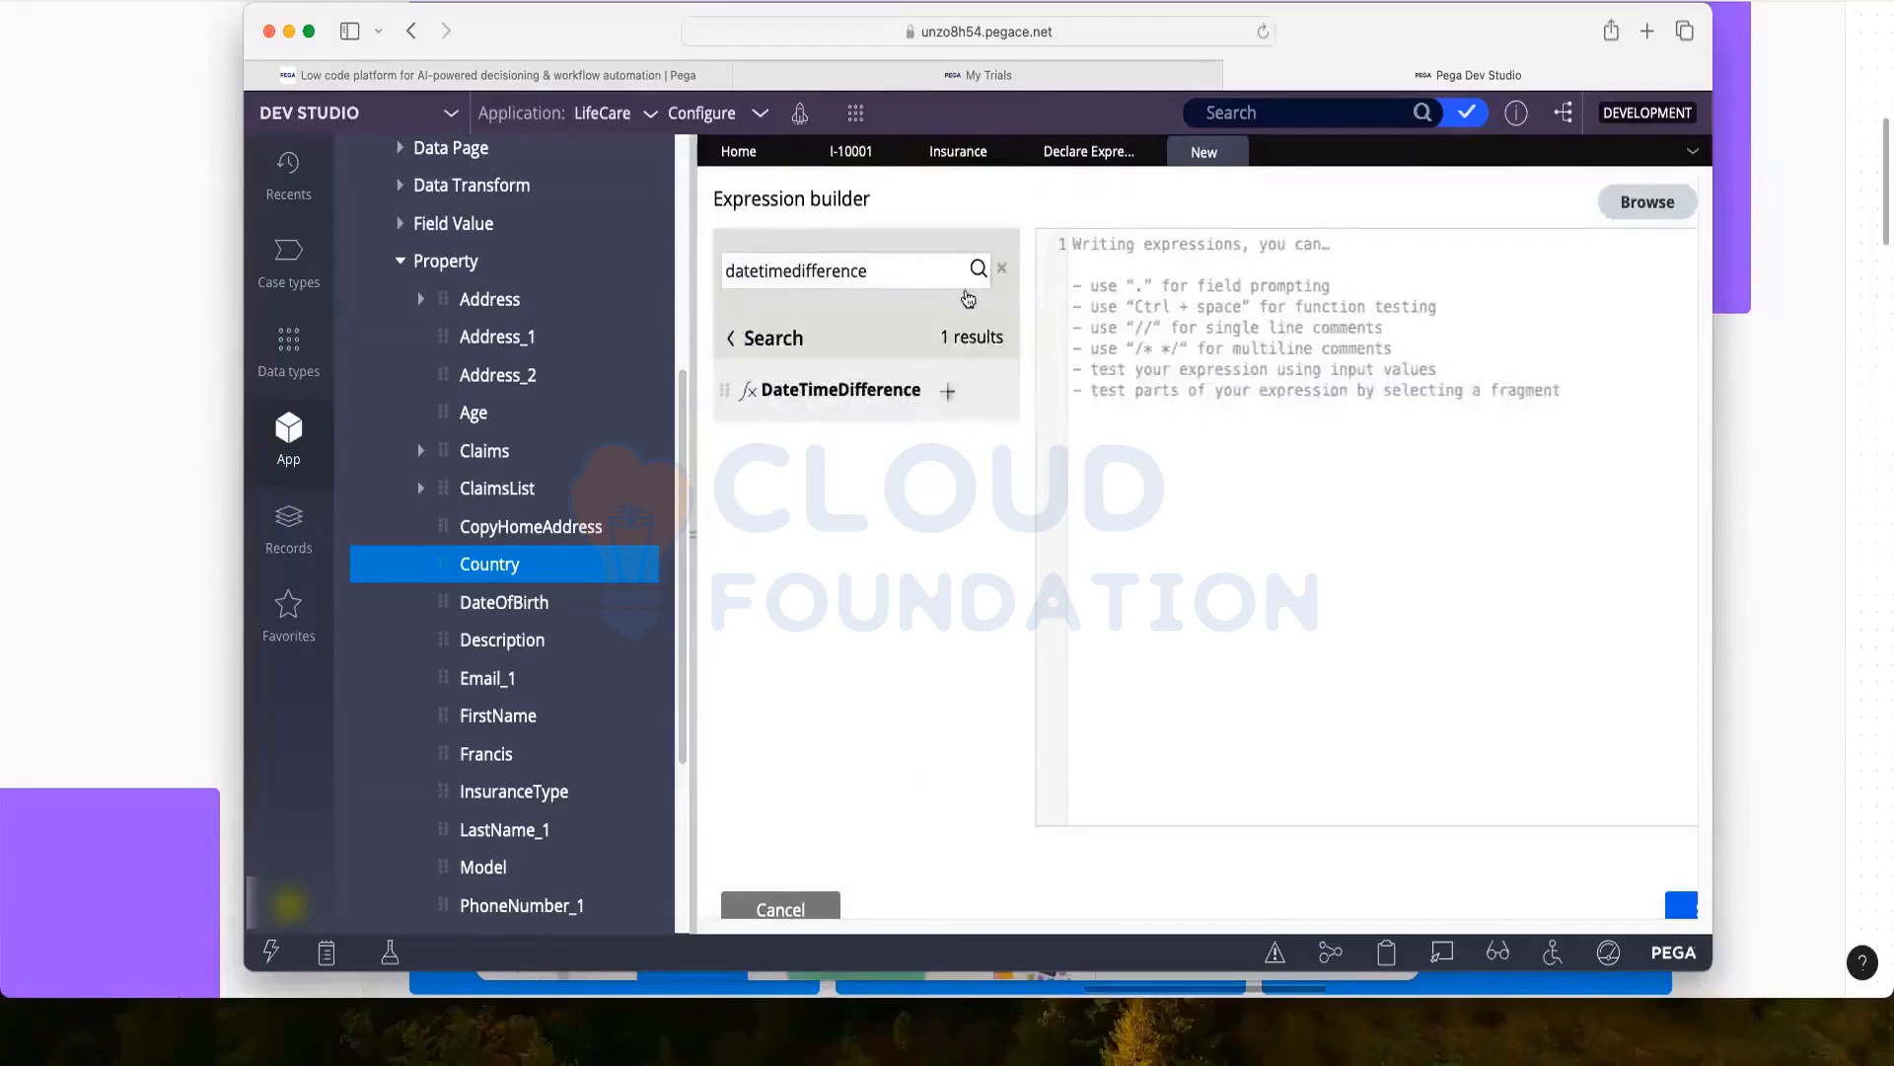
Search the expression builder's functions for sum and insert that function into the Country expression
{"action": "double_click", "coordinate": [898, 279]}
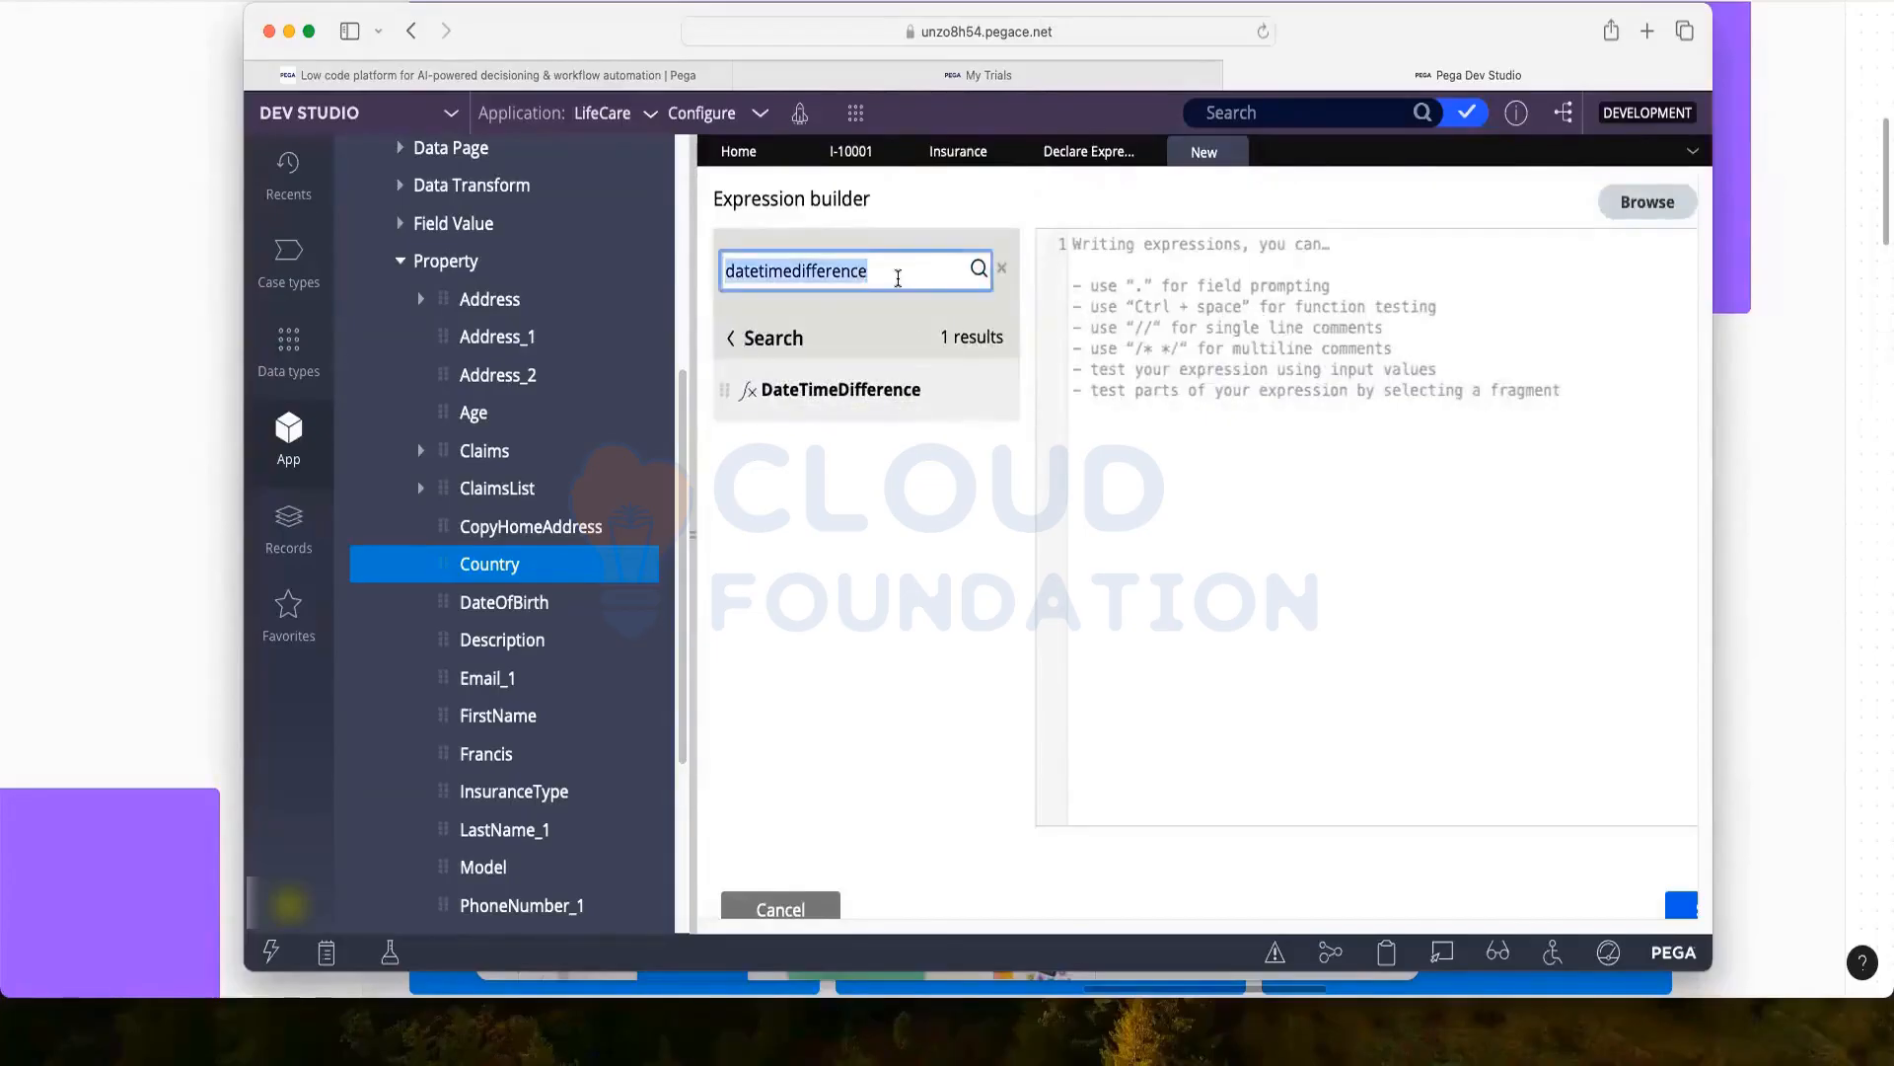
{"action": "key", "text": "BackSpace"}
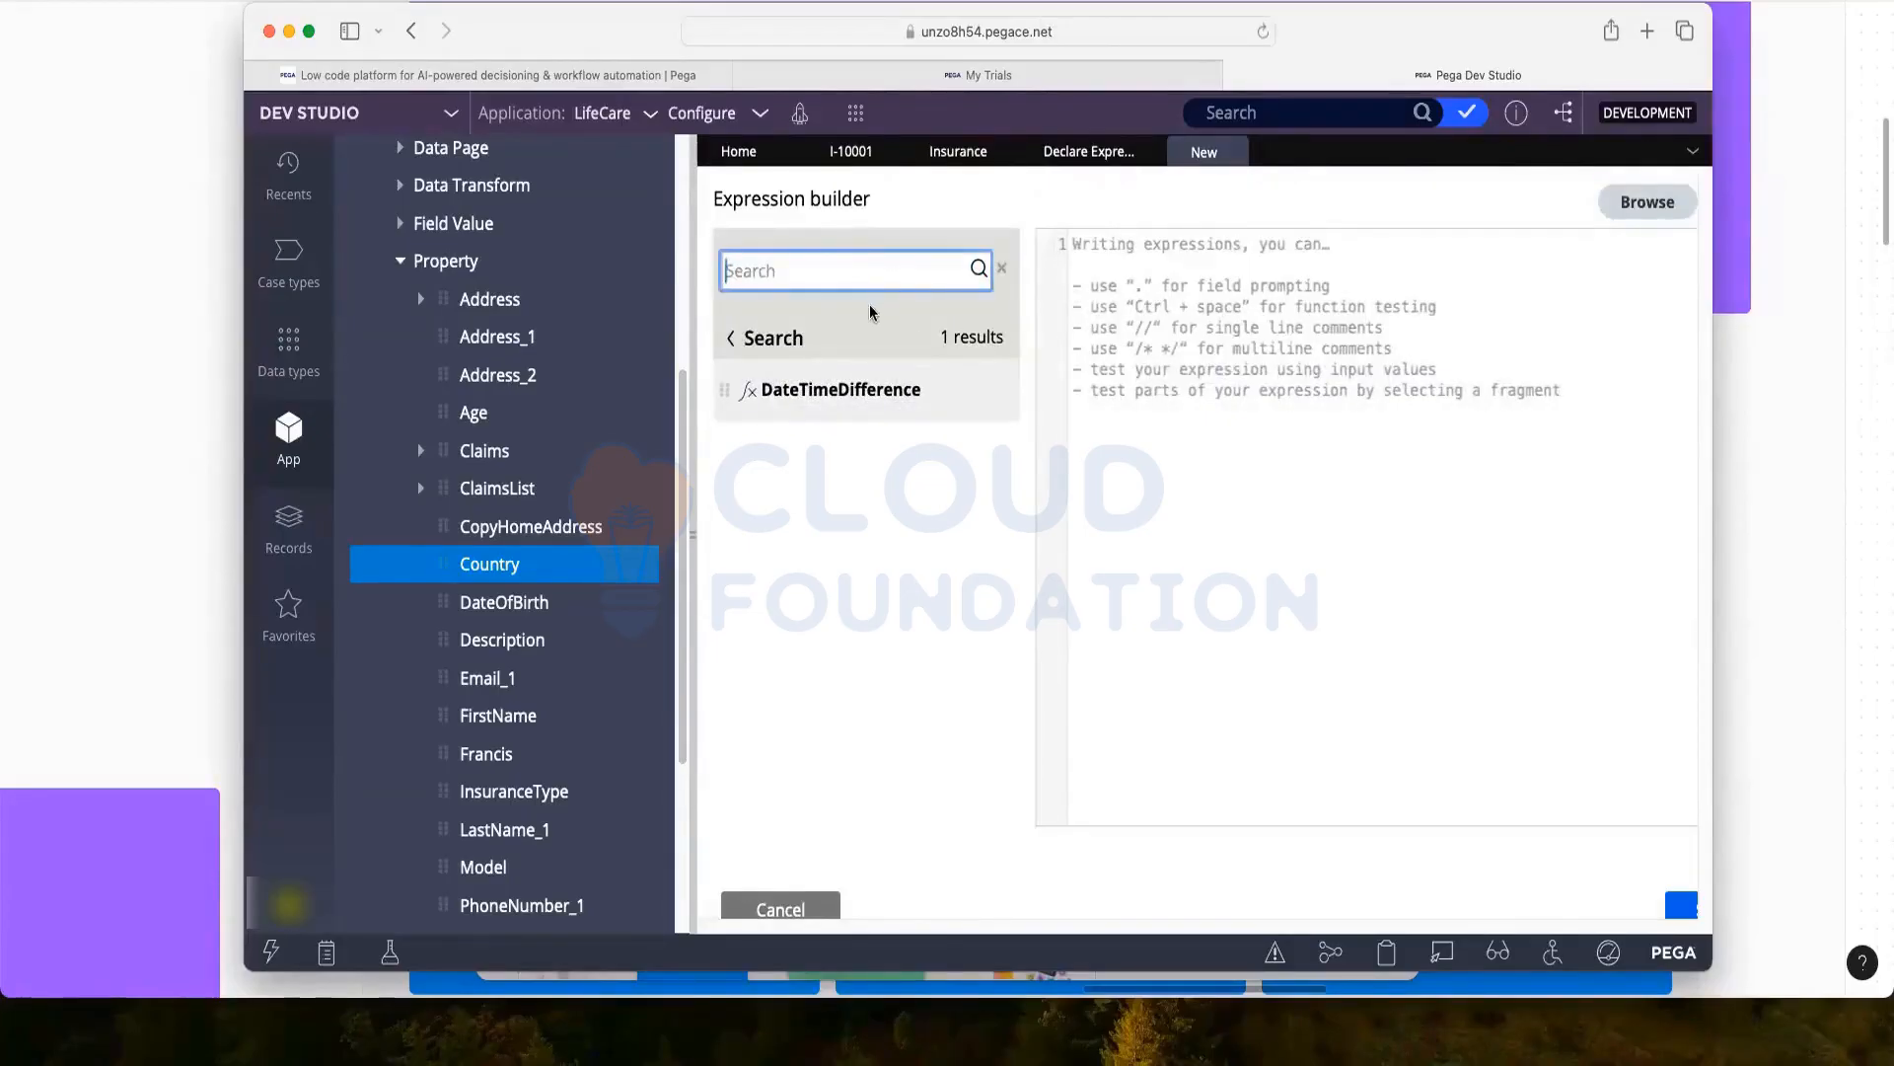
{"action": "type", "text": "sum"}
{"action": "left_click", "coordinate": [980, 269]}
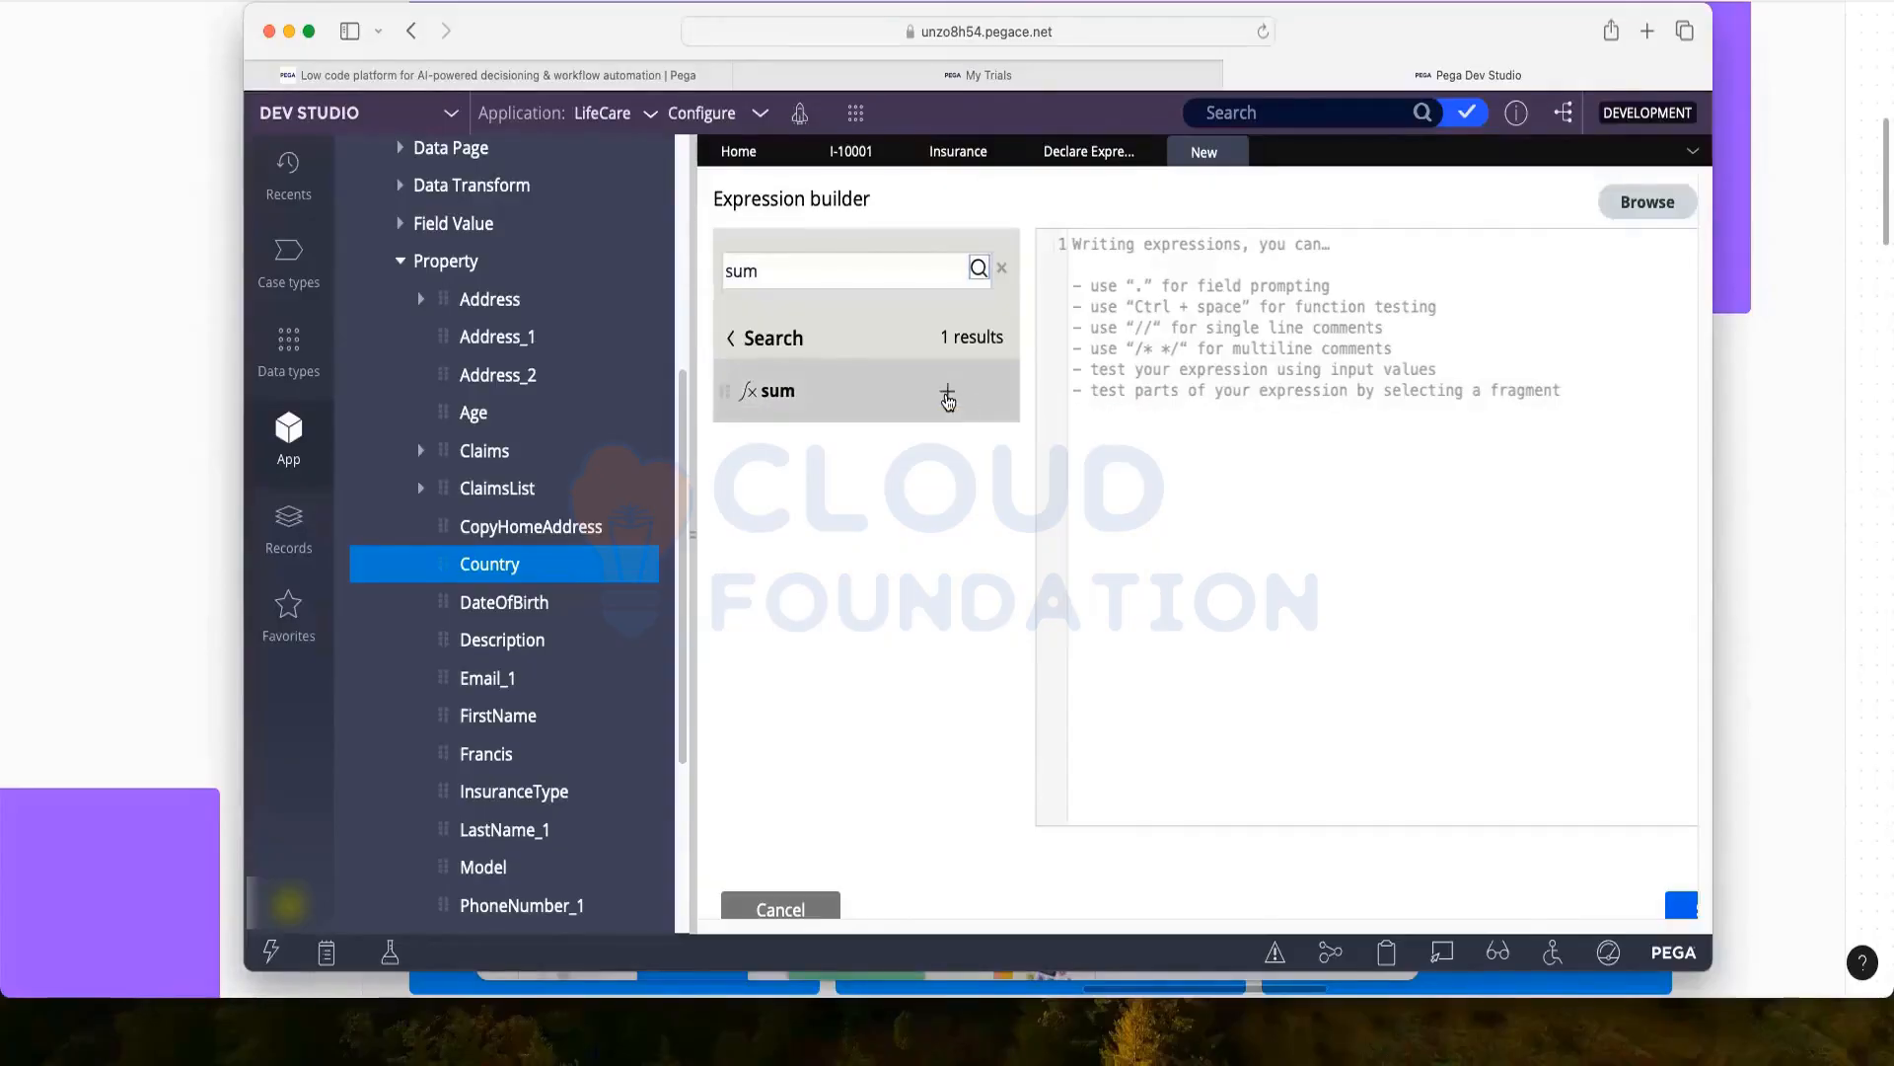
{"action": "left_click", "coordinate": [948, 398]}
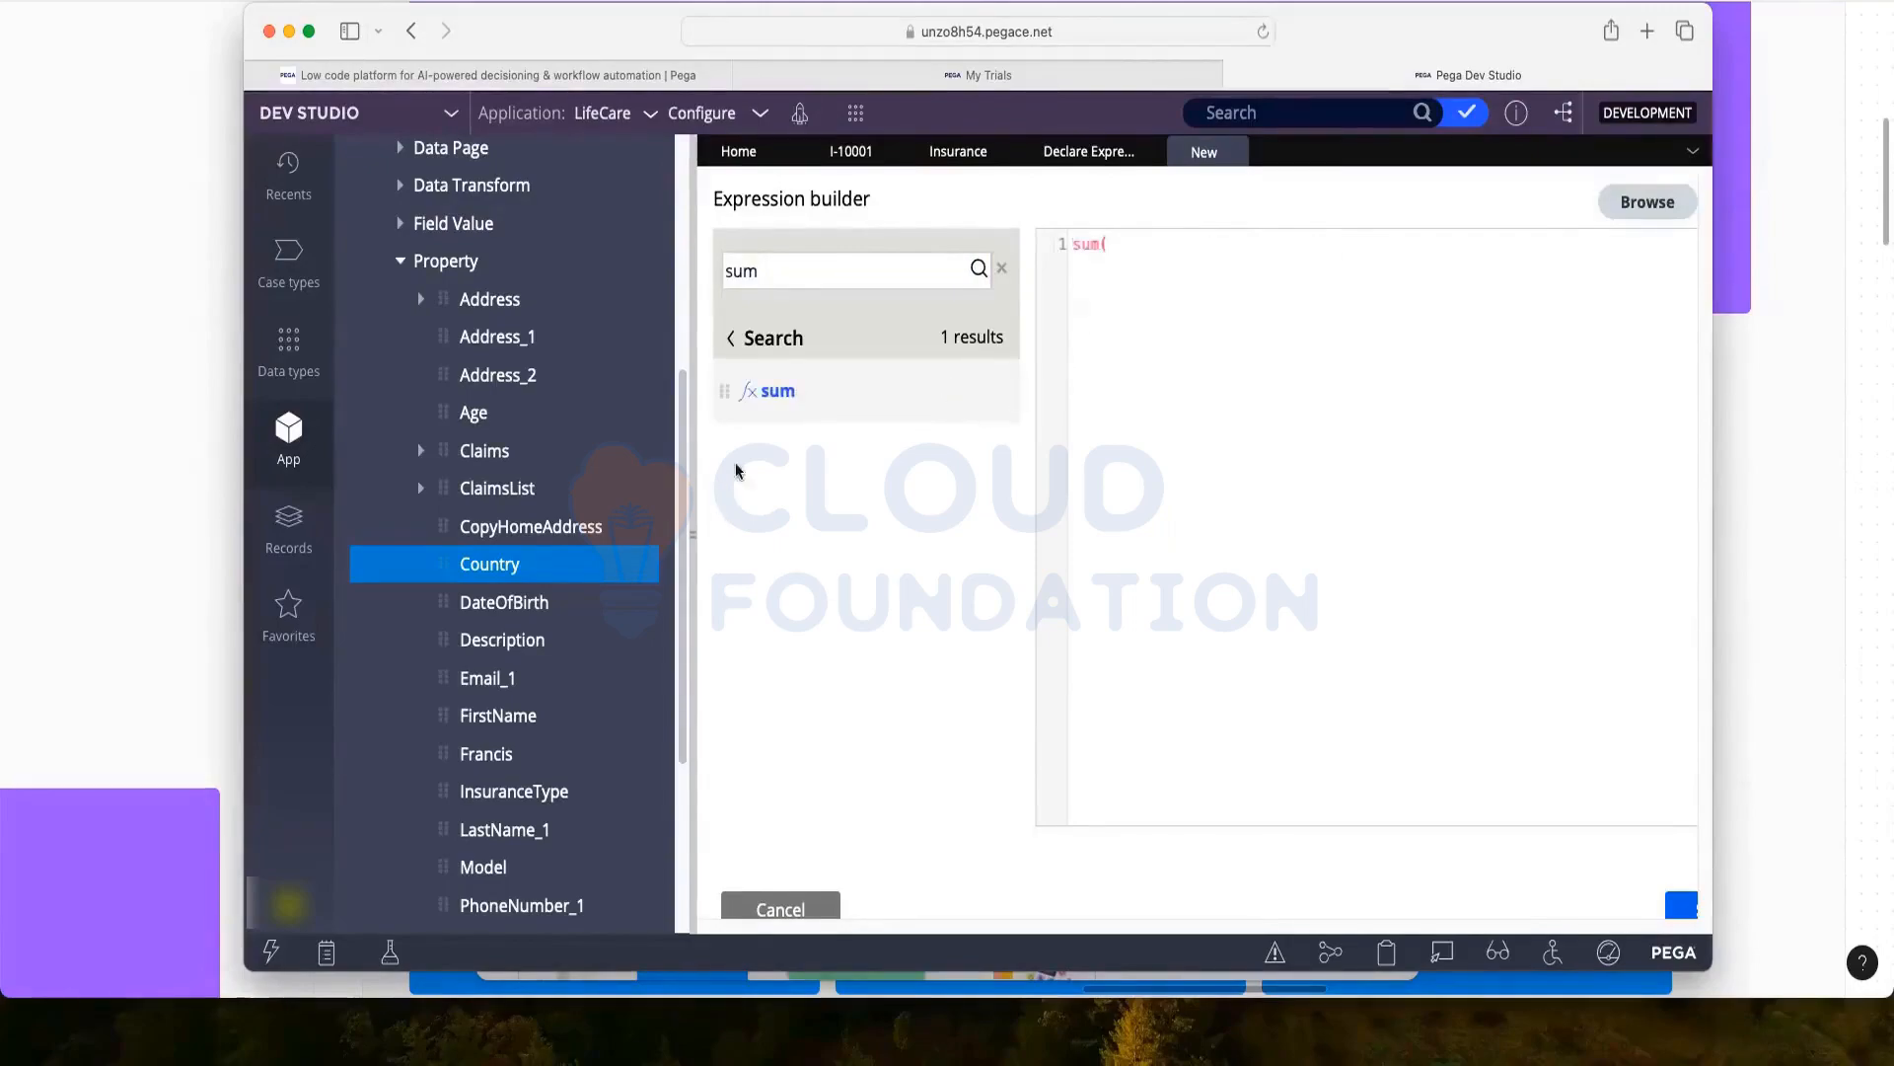
Check the sum function's signature and complete the expression with the arguments Param.Value1 and Param.value2
{"action": "mouse_move", "coordinate": [792, 395]}
{"action": "type", "text": "Param.Value"}
{"action": "type", "text": "1,P"}
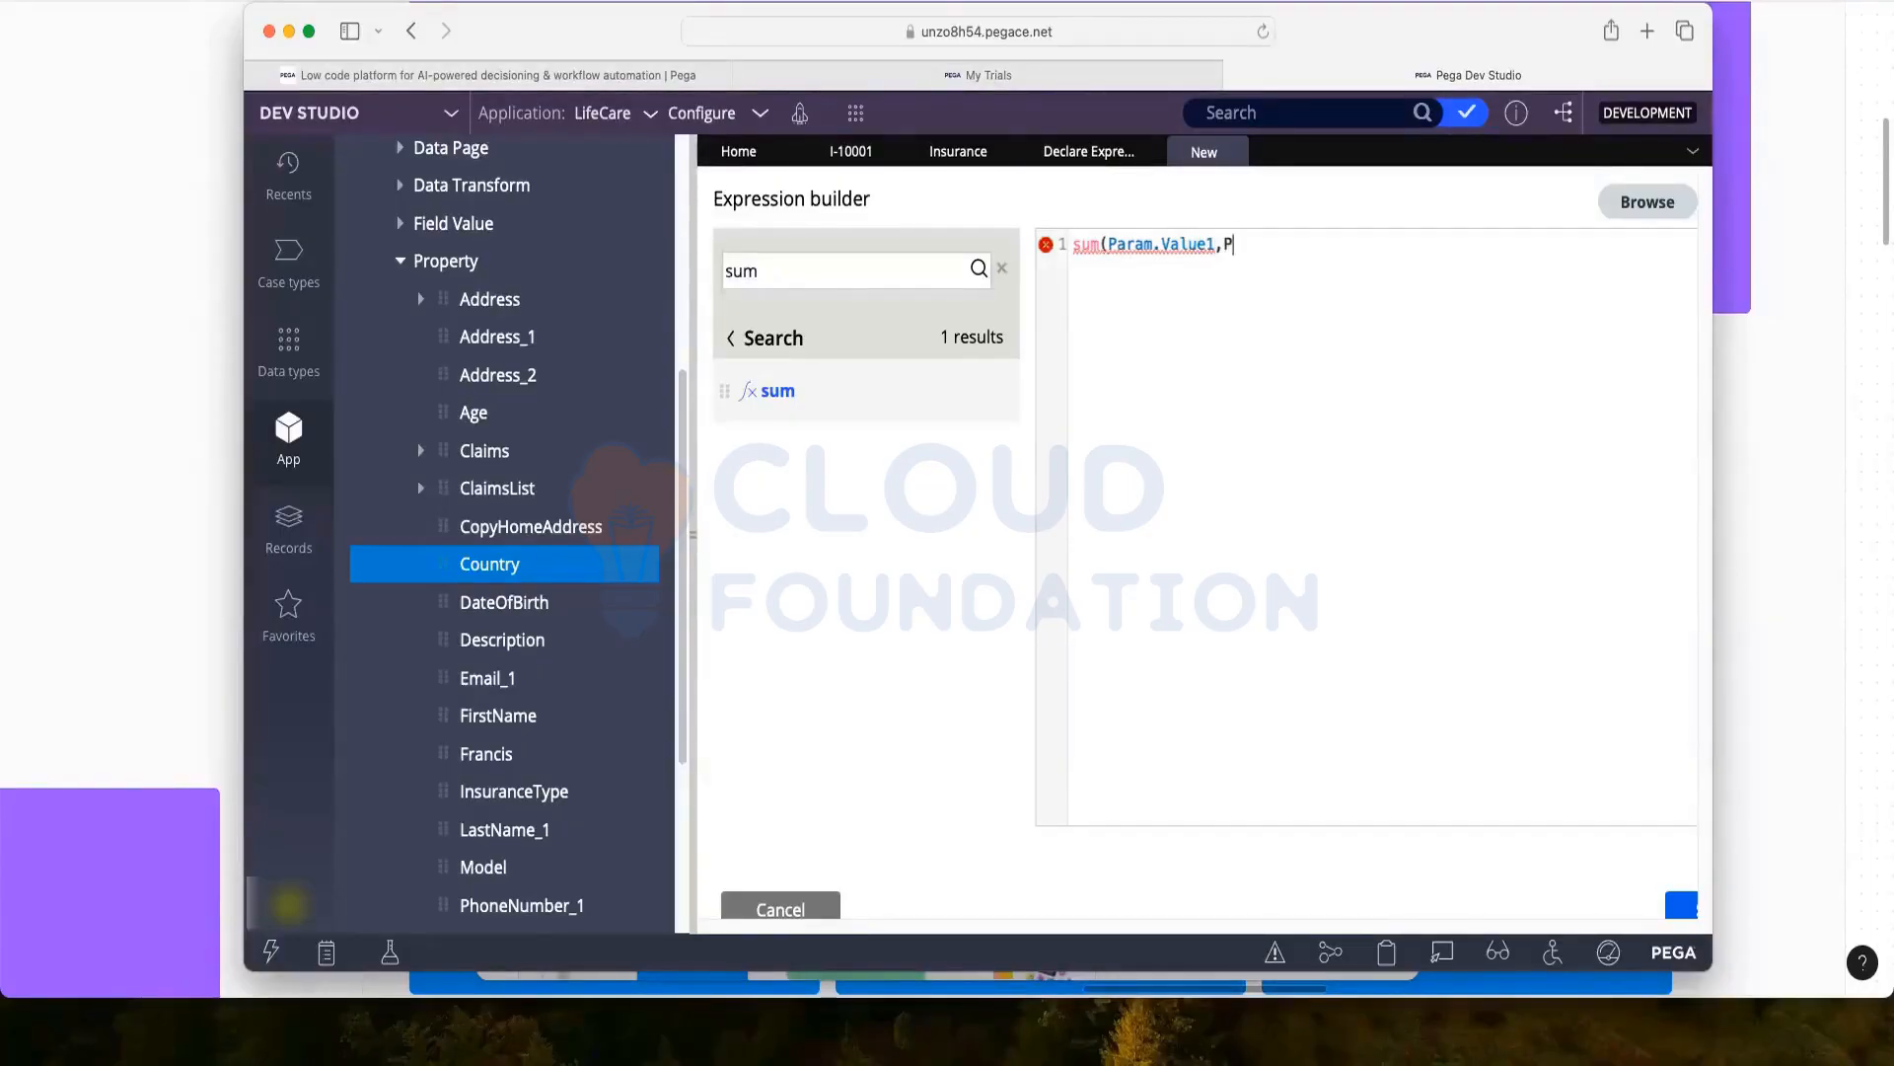
{"action": "type", "text": "aram.value2)"}
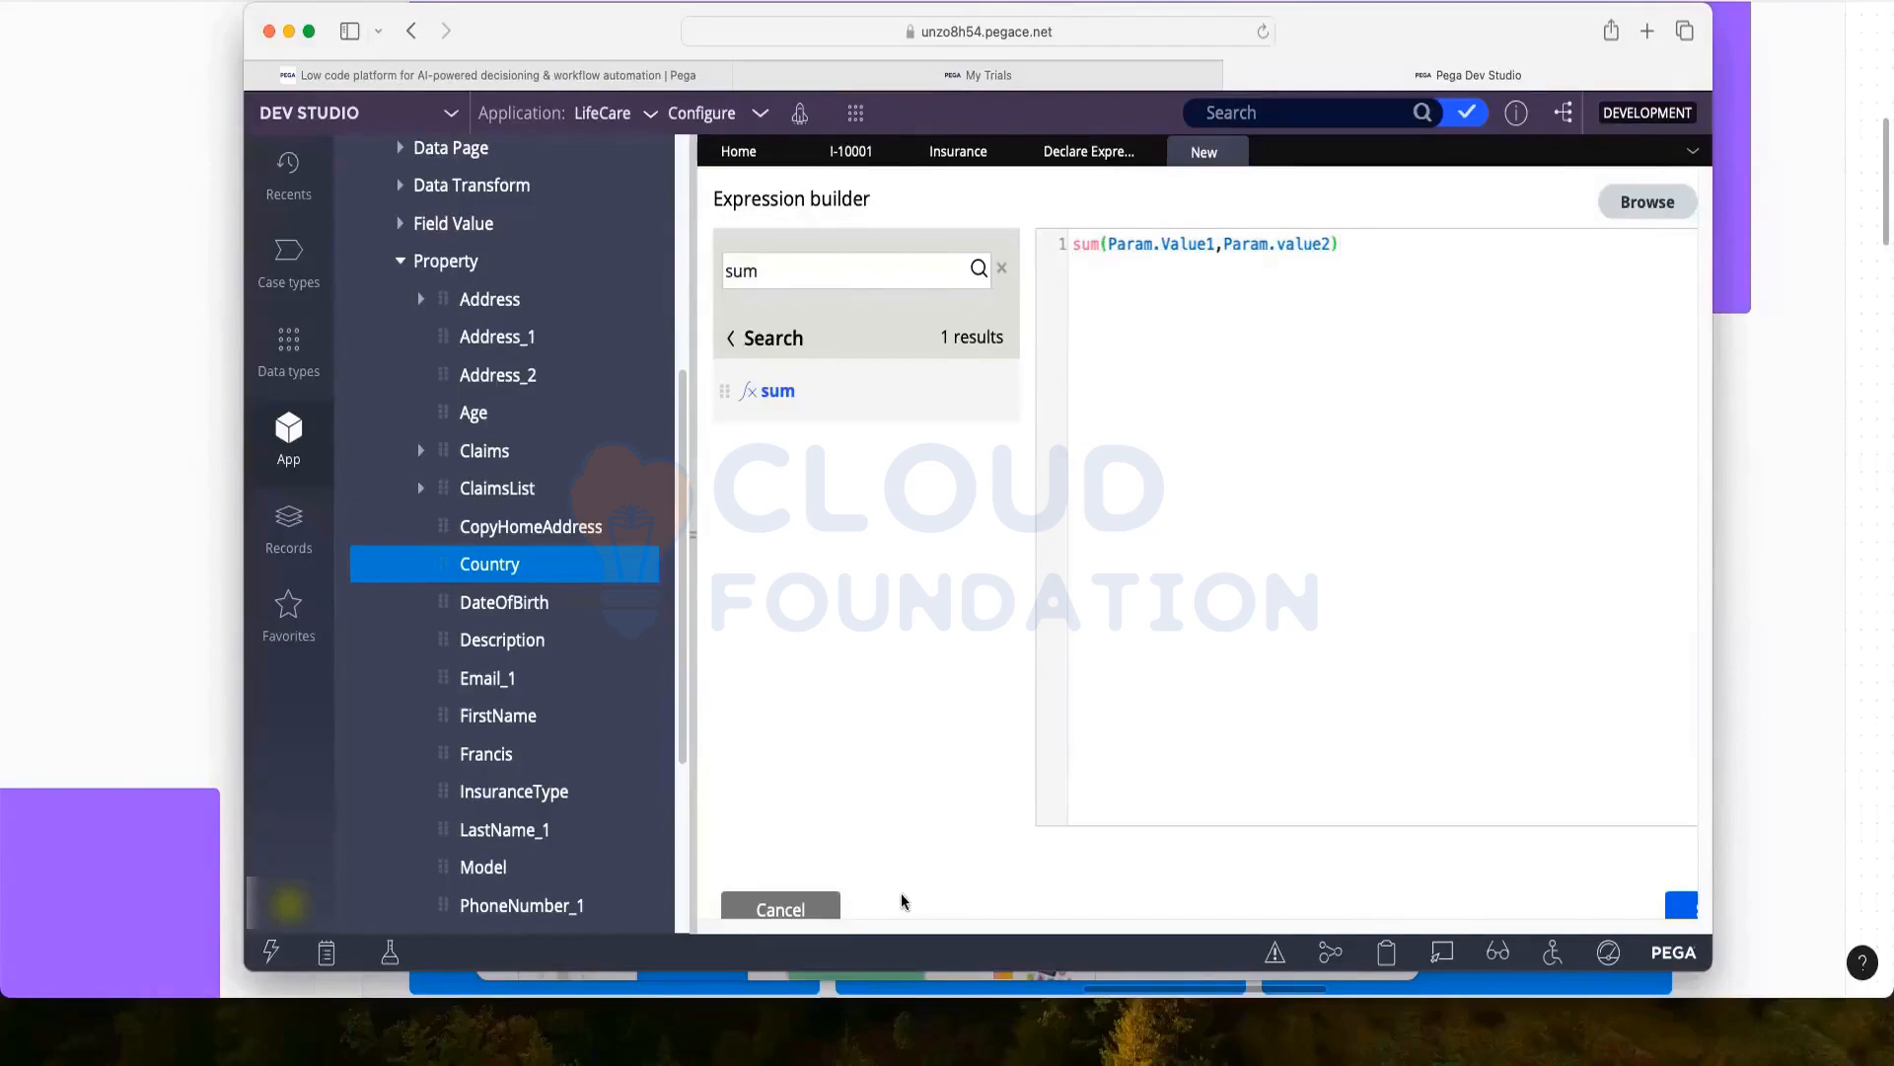
Replace both sum arguments with 10 and 12 and test the expression in the enlarged window
{"action": "double_click", "coordinate": [643, 32]}
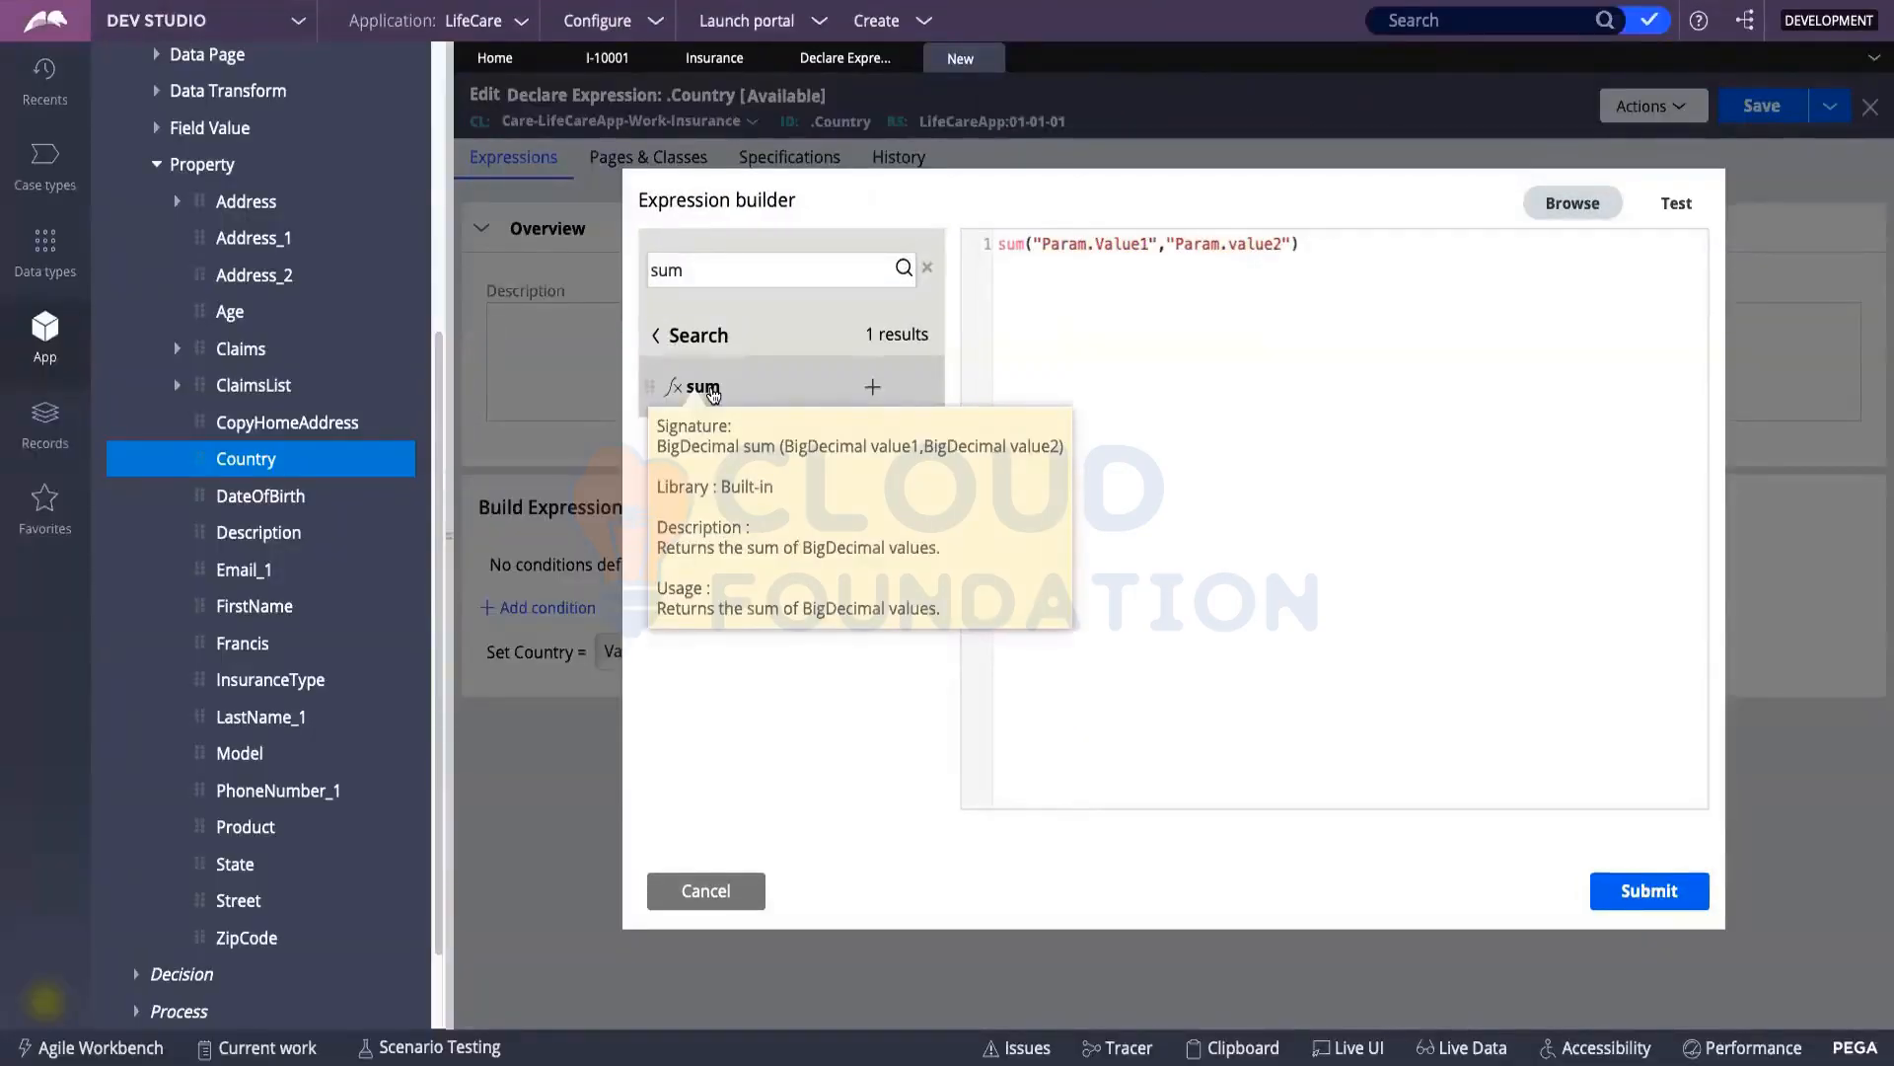
{"action": "left_click_drag", "start_coordinate": [1032, 244], "coordinate": [1160, 244]}
{"action": "key", "text": "BackSpace"}
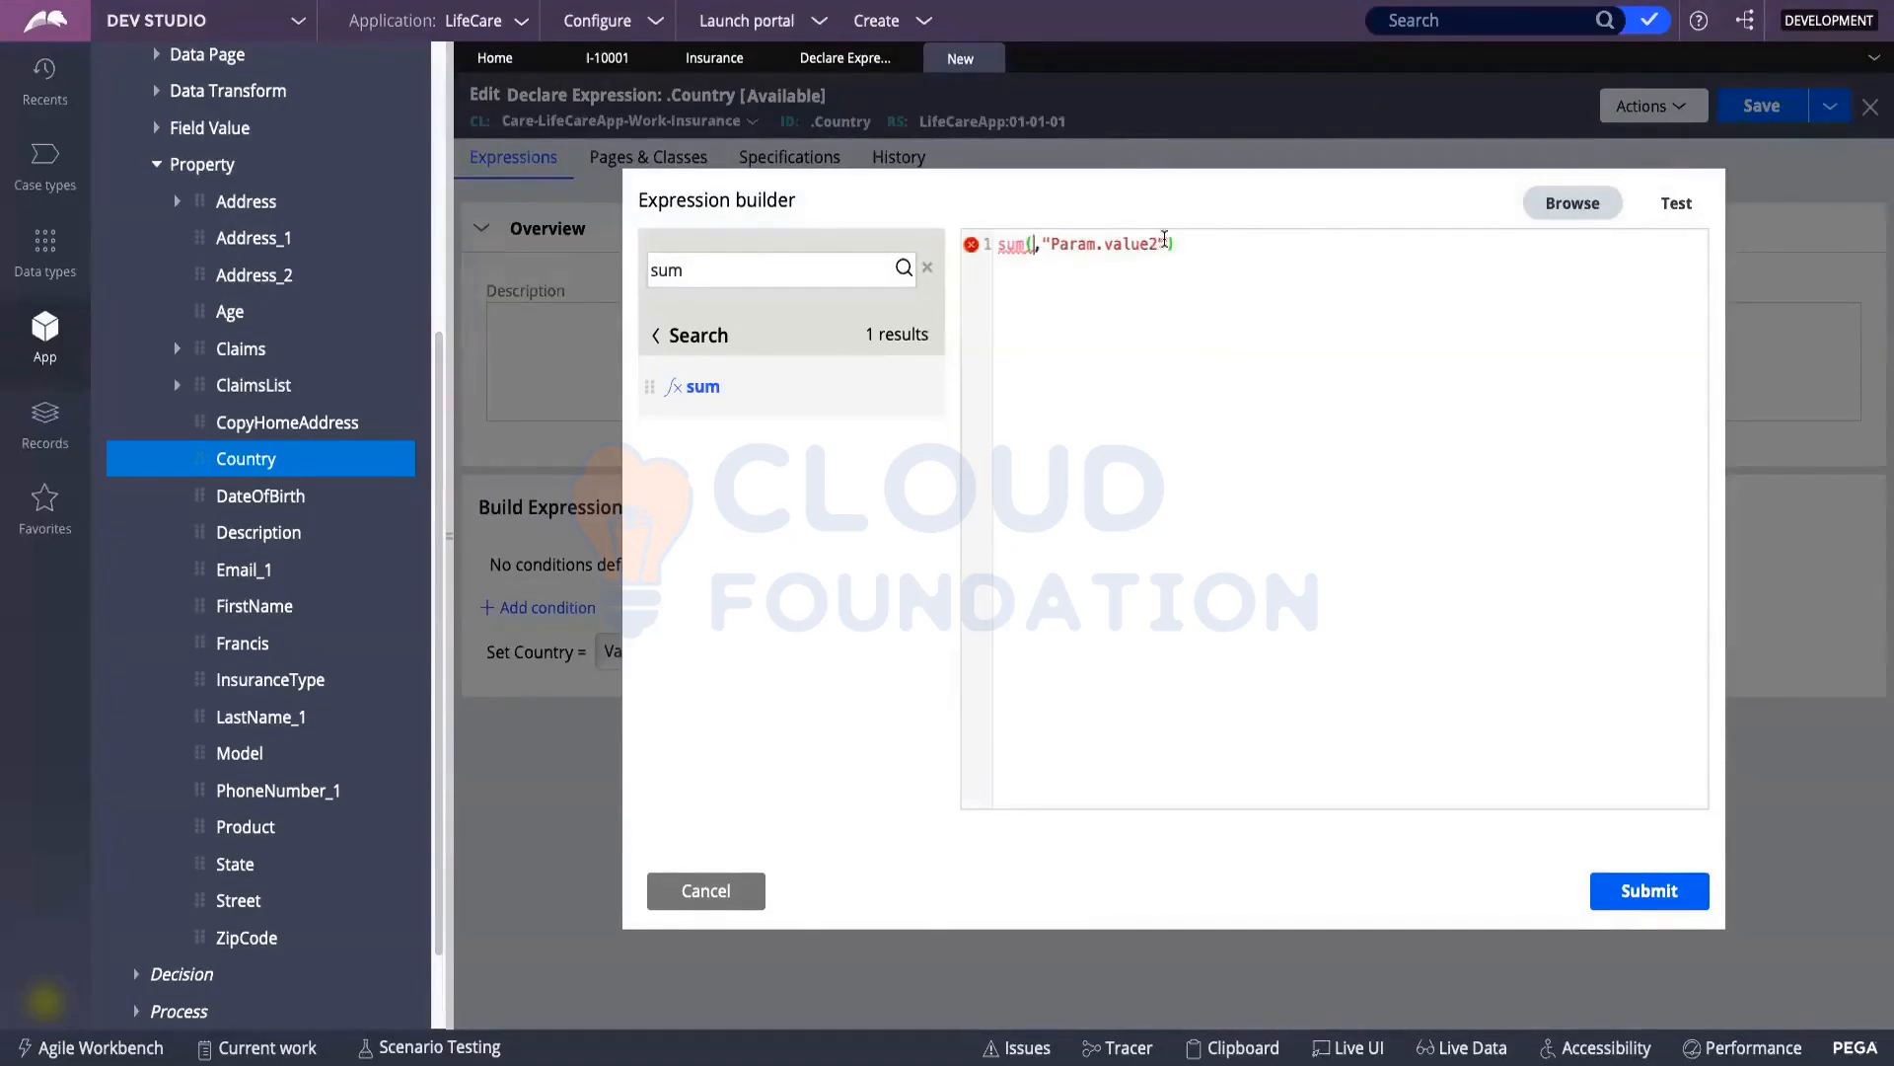
{"action": "left_click_drag", "start_coordinate": [1165, 239], "coordinate": [1050, 241]}
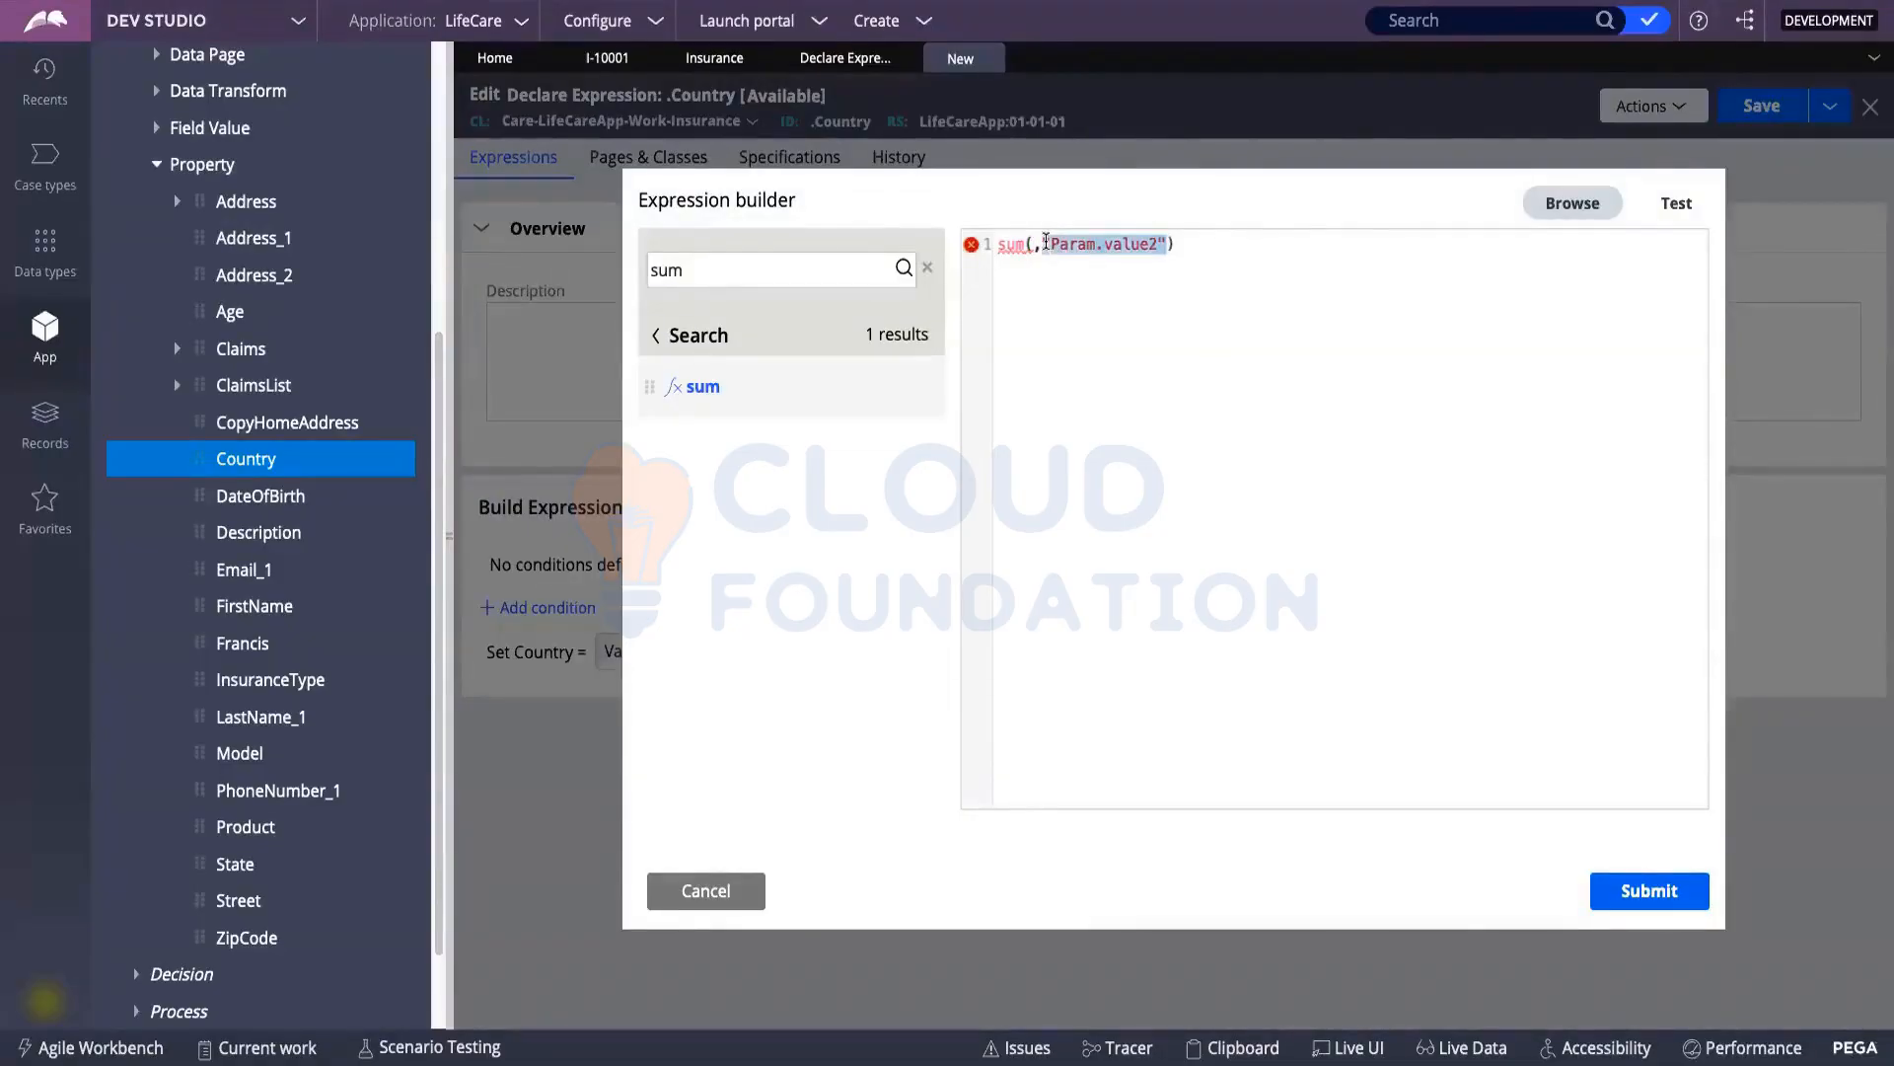
{"action": "key", "text": "BackSpace"}
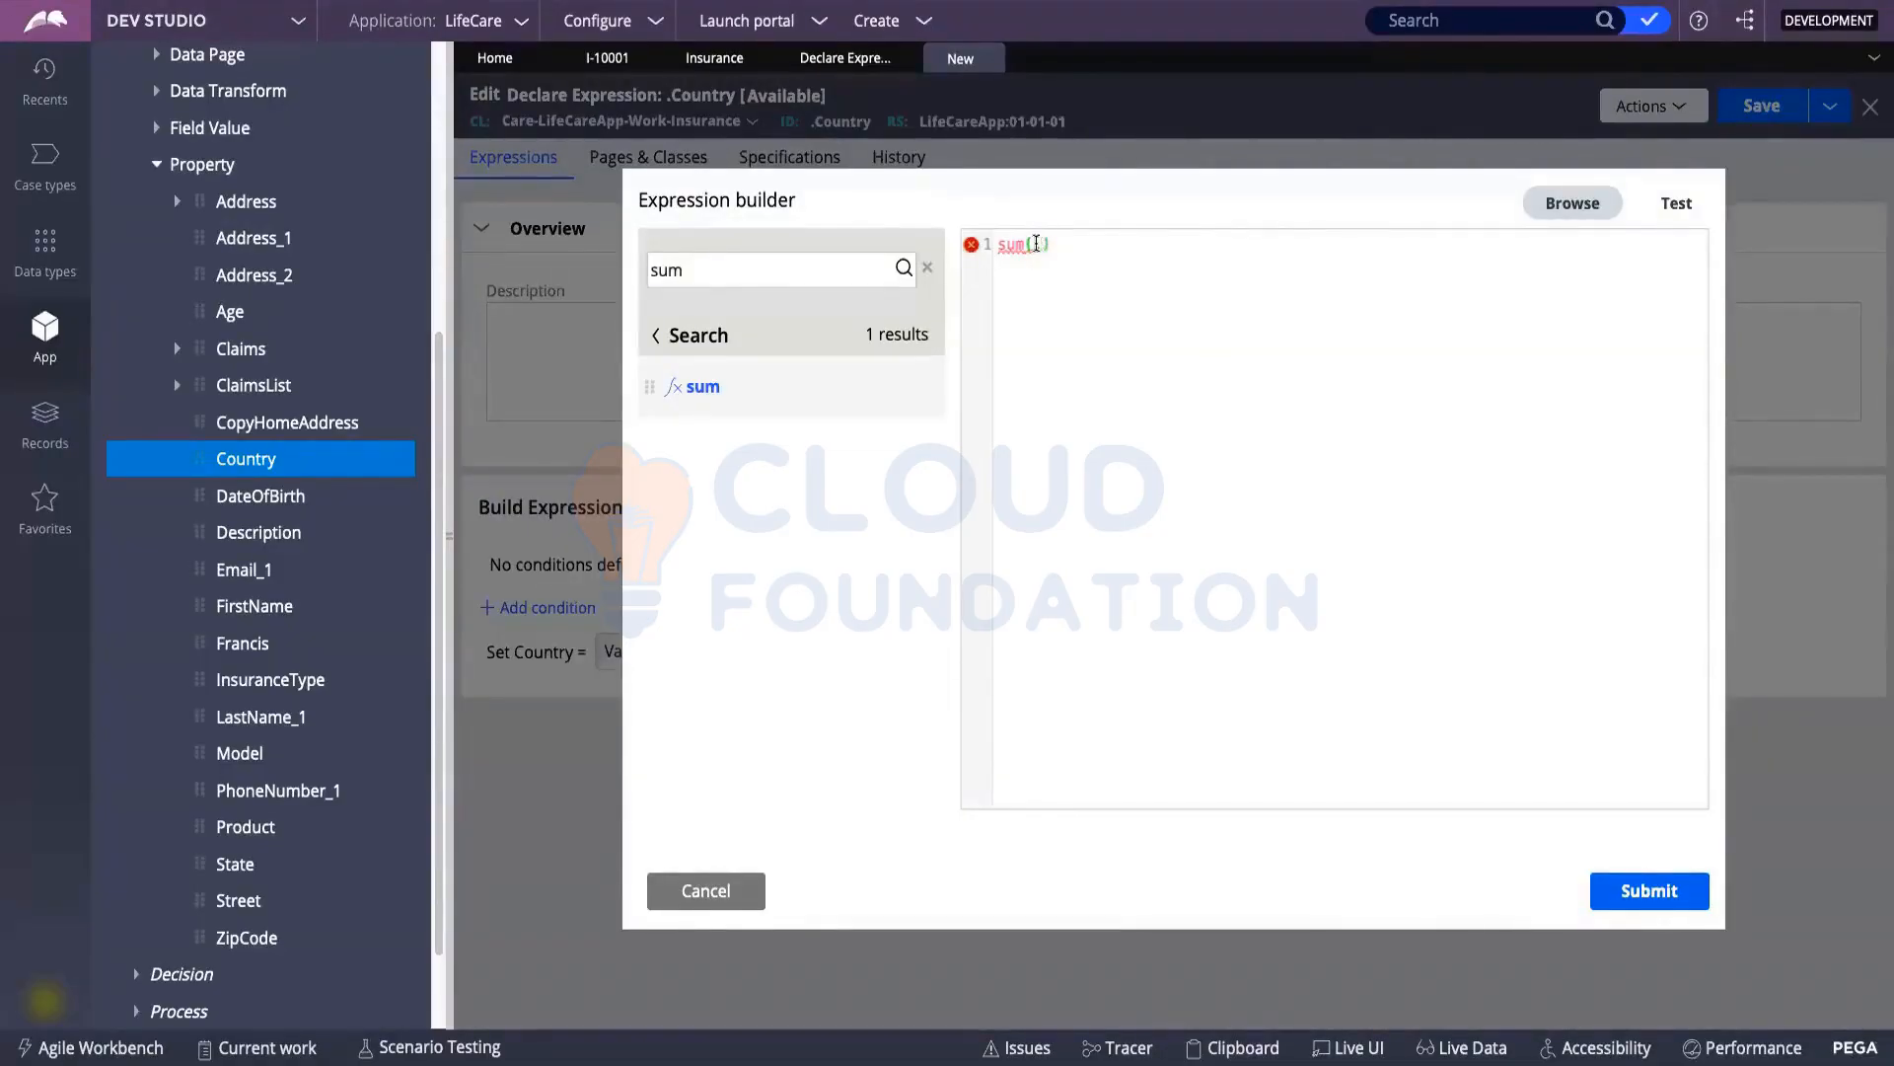
{"action": "type", "text": "10,12"}
{"action": "left_click", "coordinate": [1676, 203]}
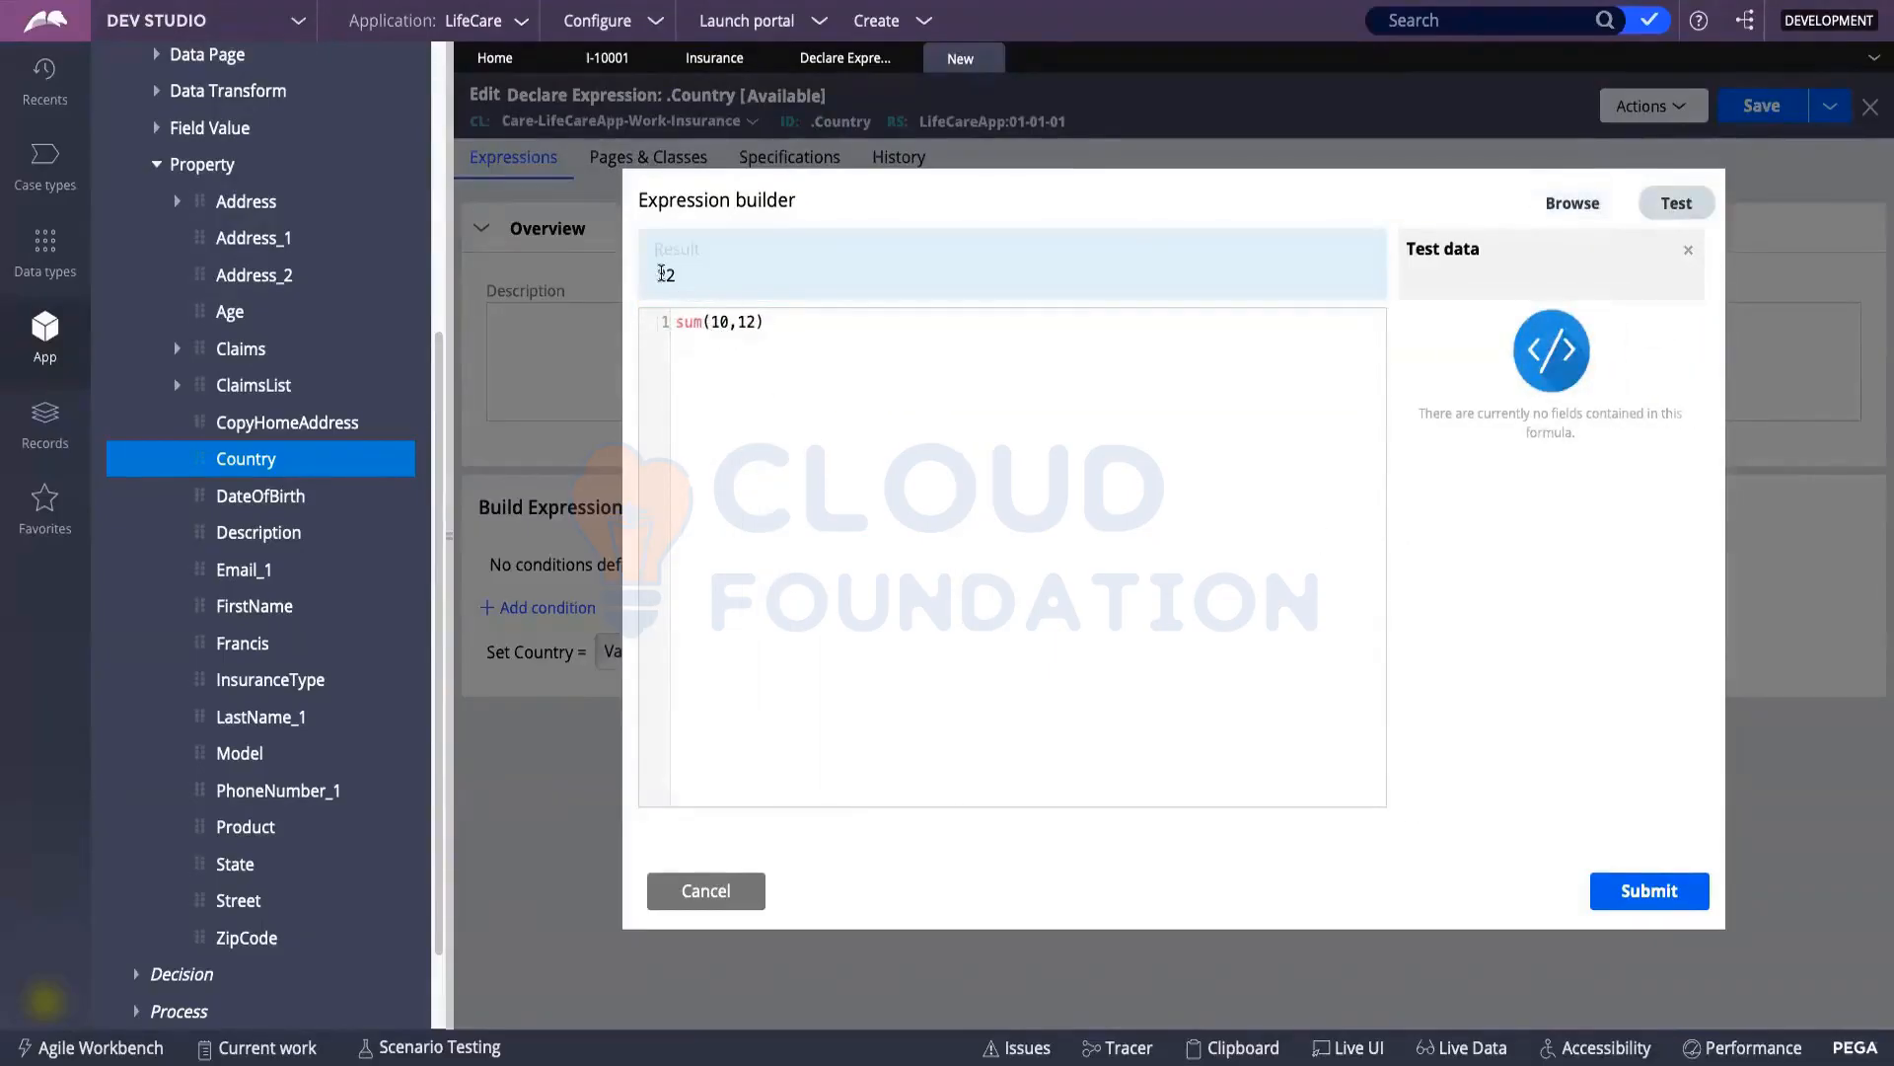
Check the tested sum expression, discard it with the Country rule, and cancel the Age calculation settings
{"action": "left_click", "coordinate": [757, 352]}
{"action": "left_click_drag", "start_coordinate": [710, 323], "coordinate": [731, 322]}
{"action": "left_click", "coordinate": [768, 382]}
{"action": "left_click", "coordinate": [696, 885]}
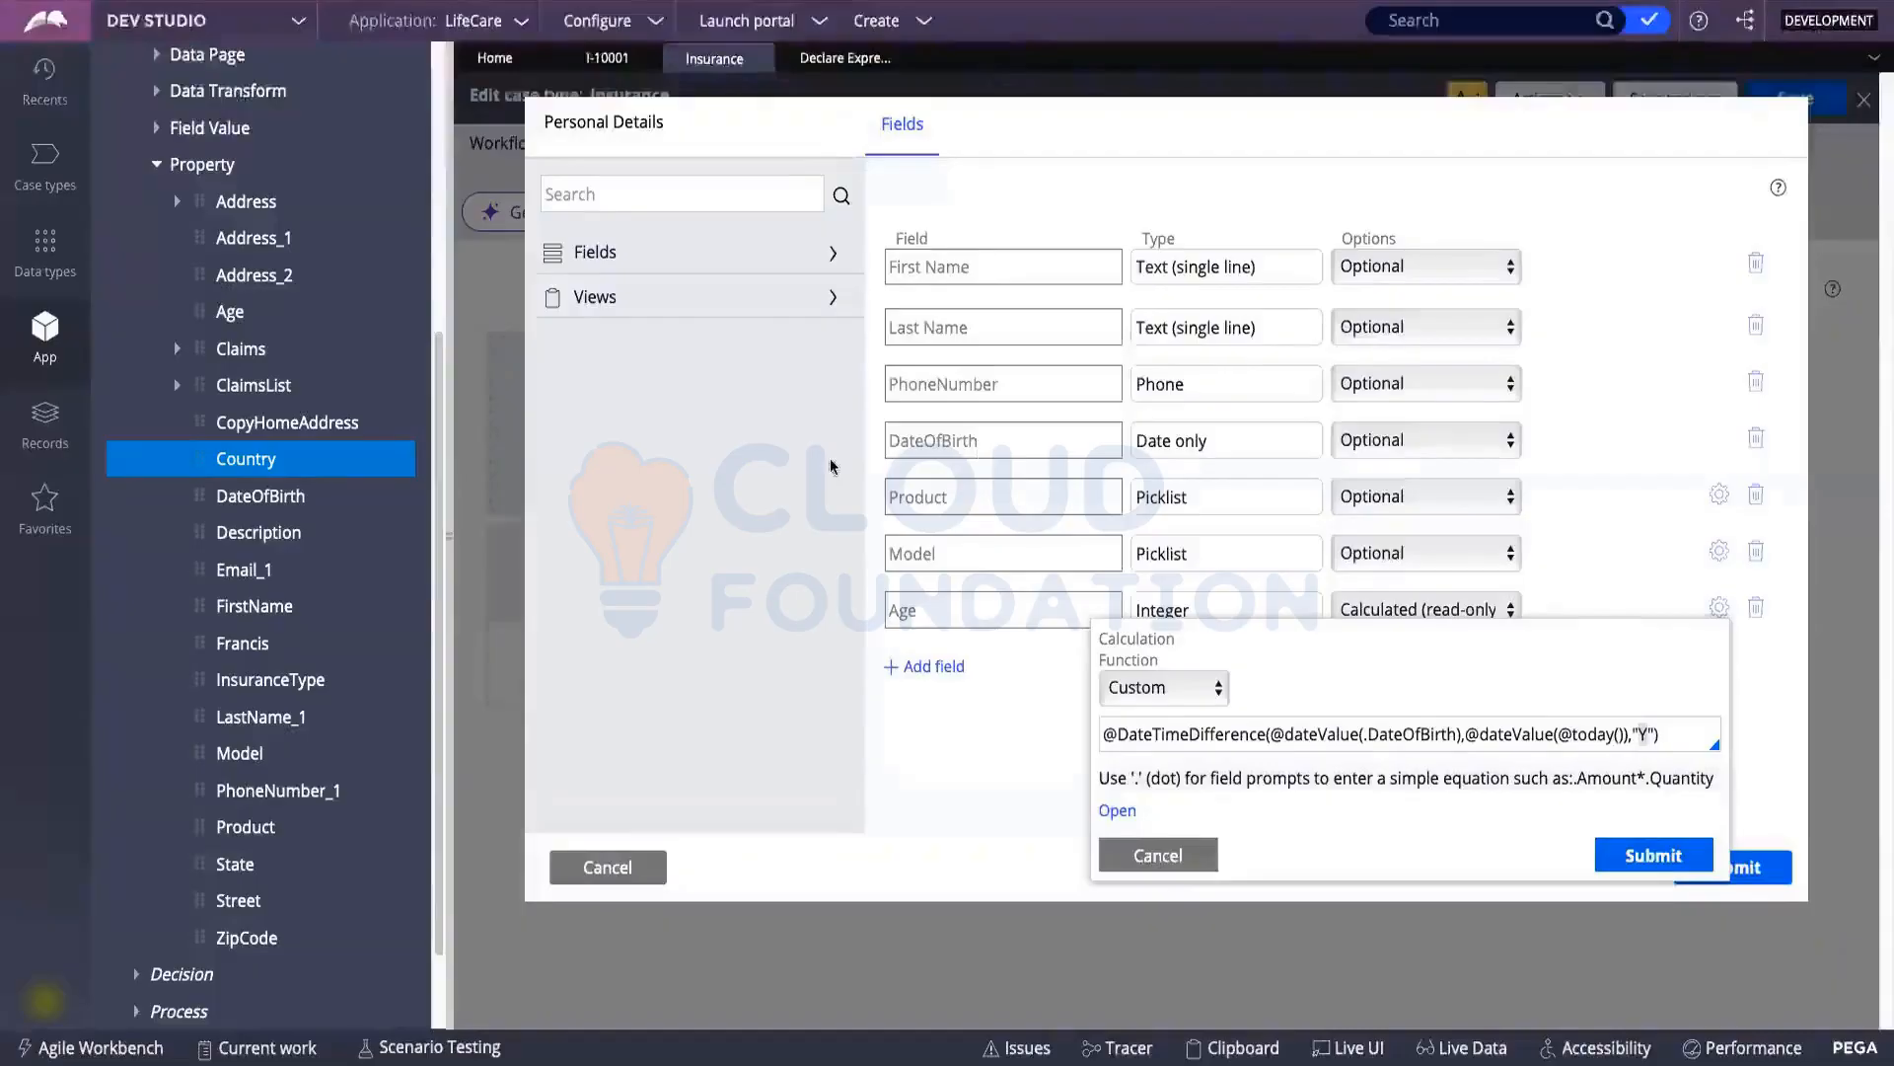
{"action": "left_click", "coordinate": [1162, 858]}
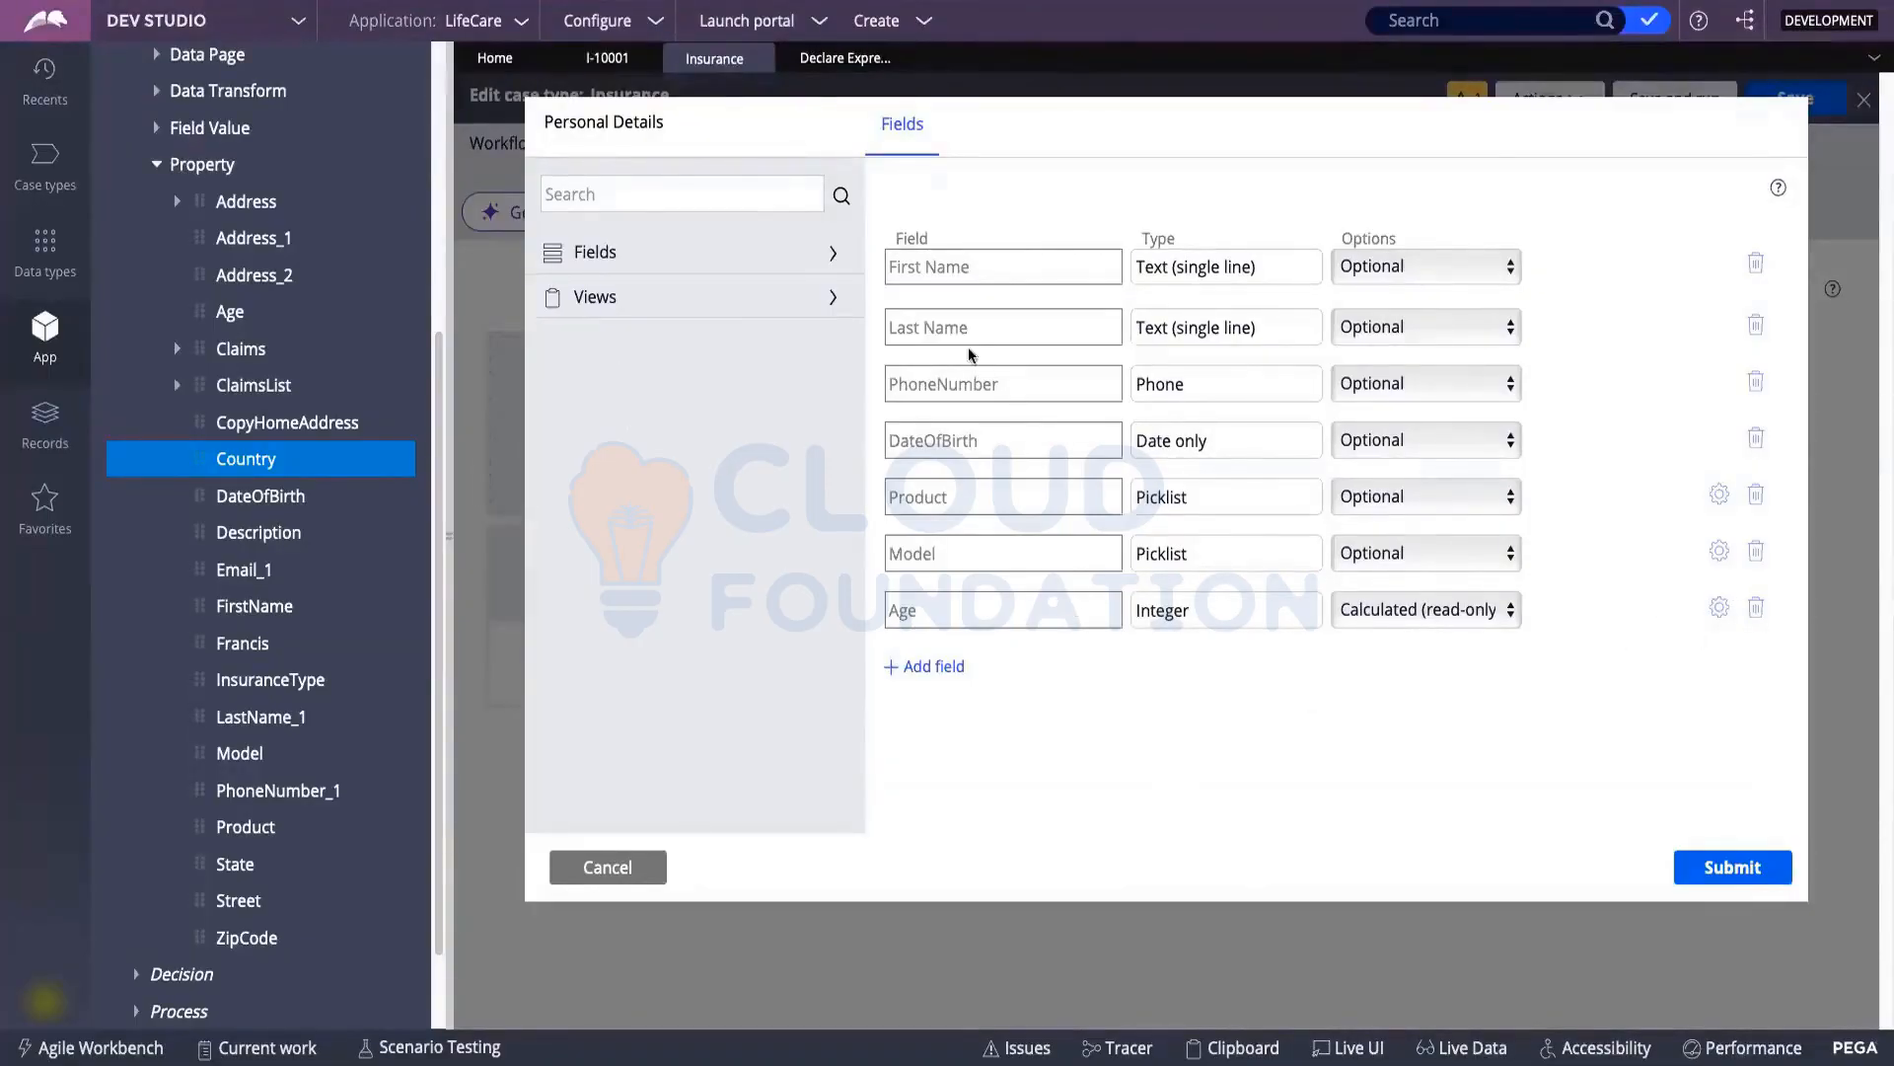
Check the Country property's option for defining an expression and the SysAdmin records, and close the Personal Details fields without submitting
{"action": "left_click", "coordinate": [735, 122]}
{"action": "left_click", "coordinate": [772, 104]}
{"action": "right_click", "coordinate": [239, 465]}
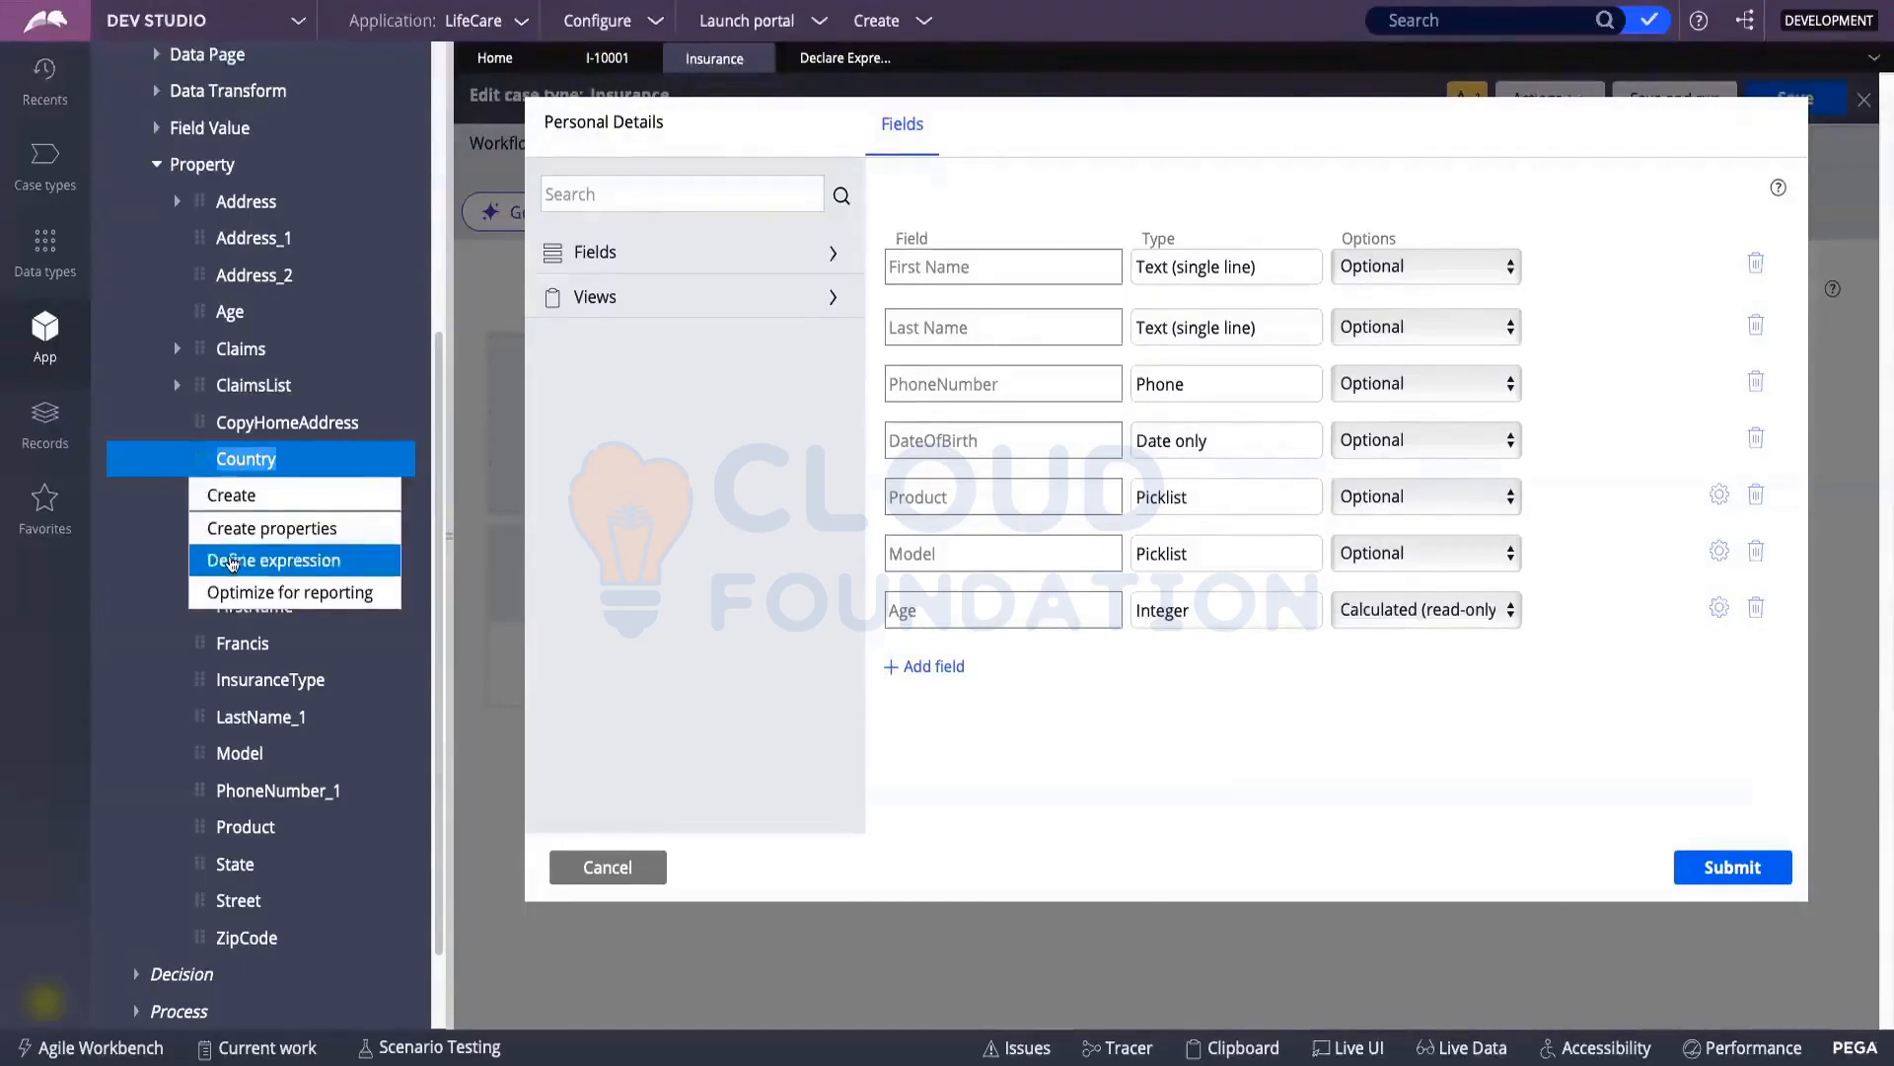
{"action": "left_click", "coordinate": [725, 601]}
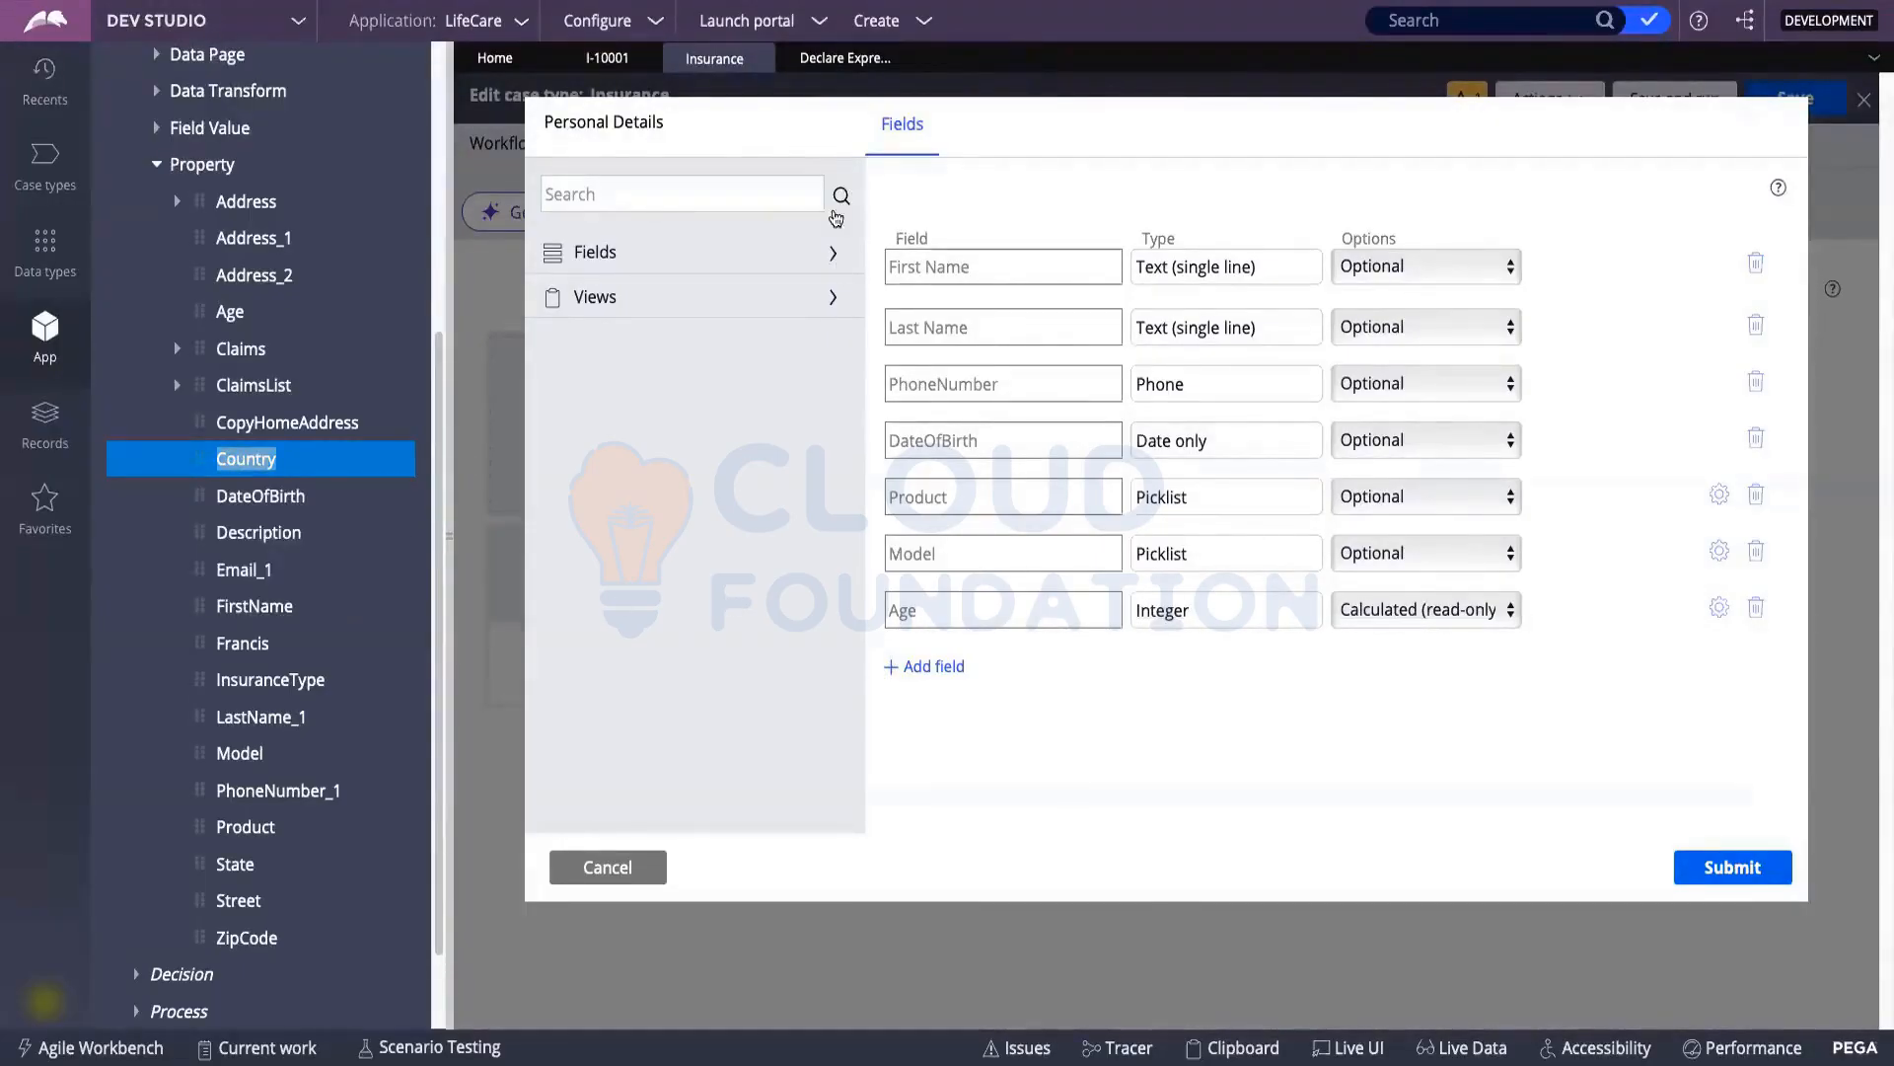
{"action": "left_click", "coordinate": [47, 434]}
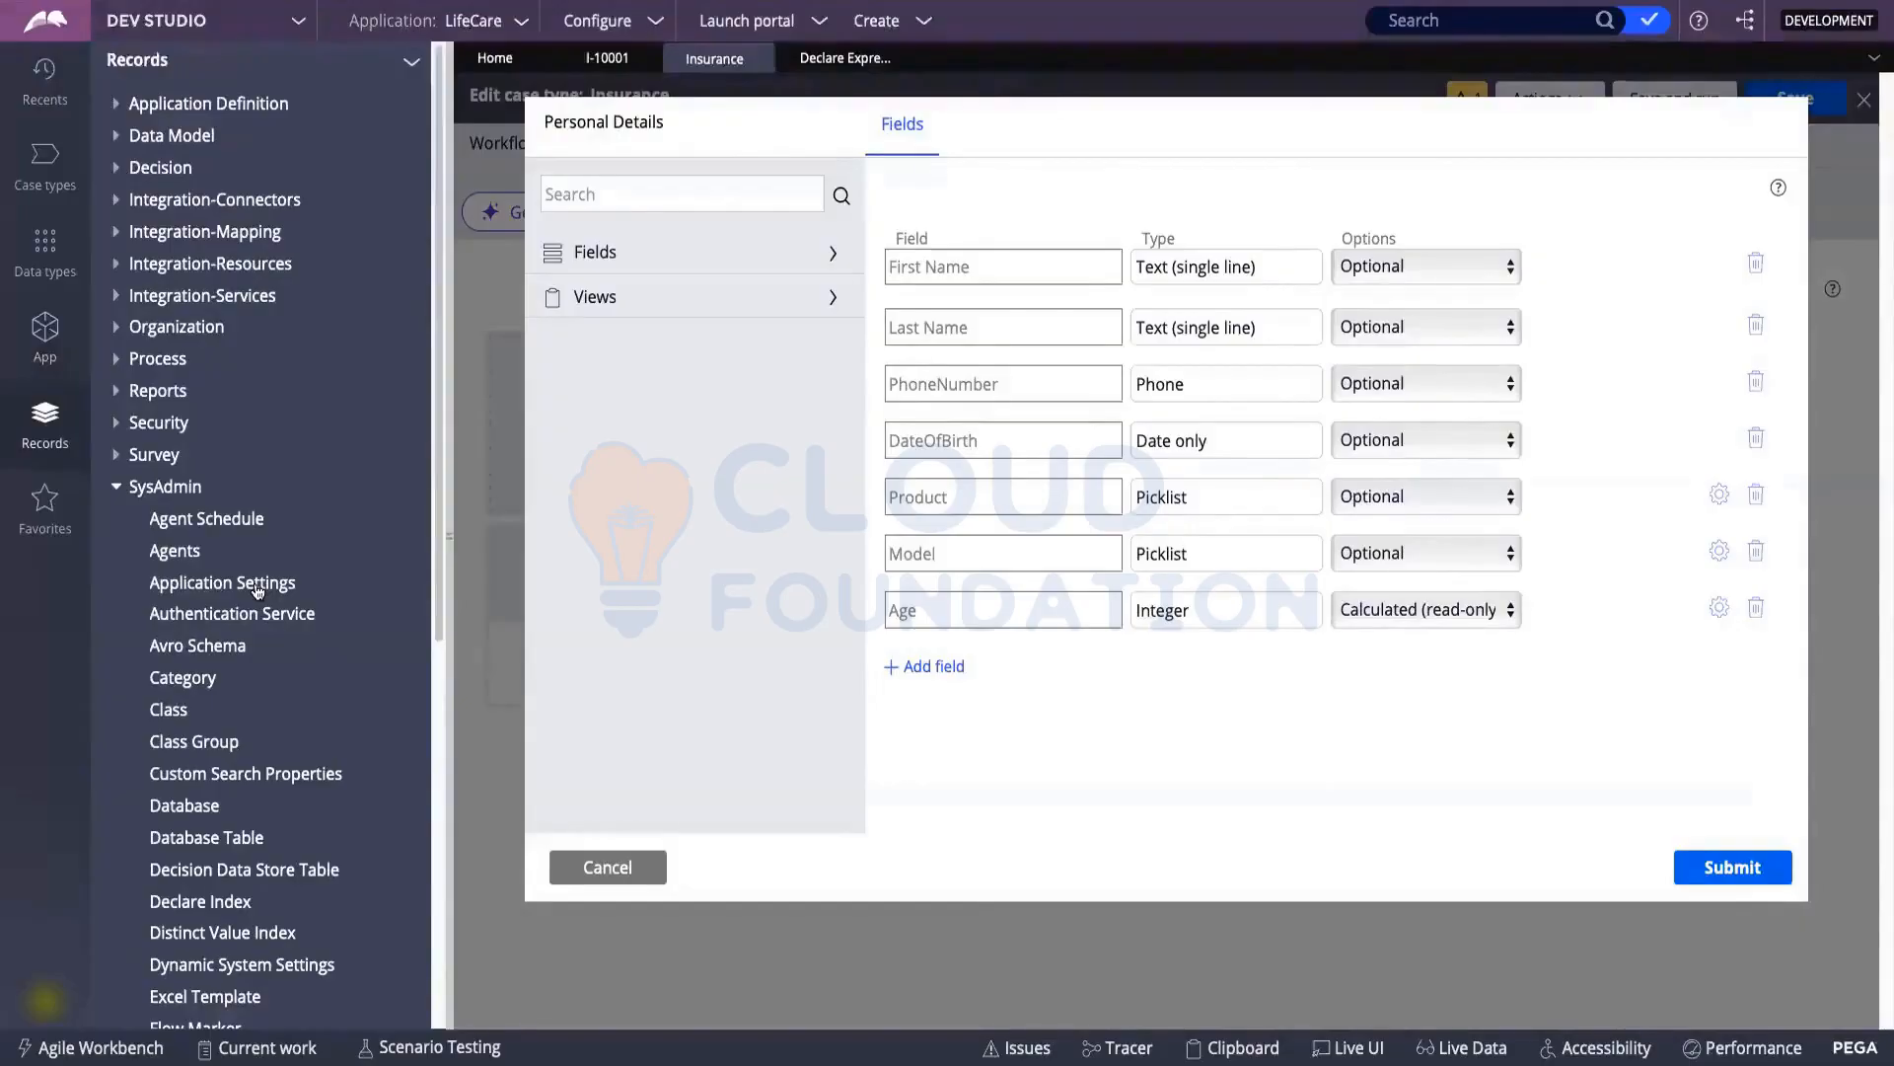
{"action": "left_click", "coordinate": [655, 873]}
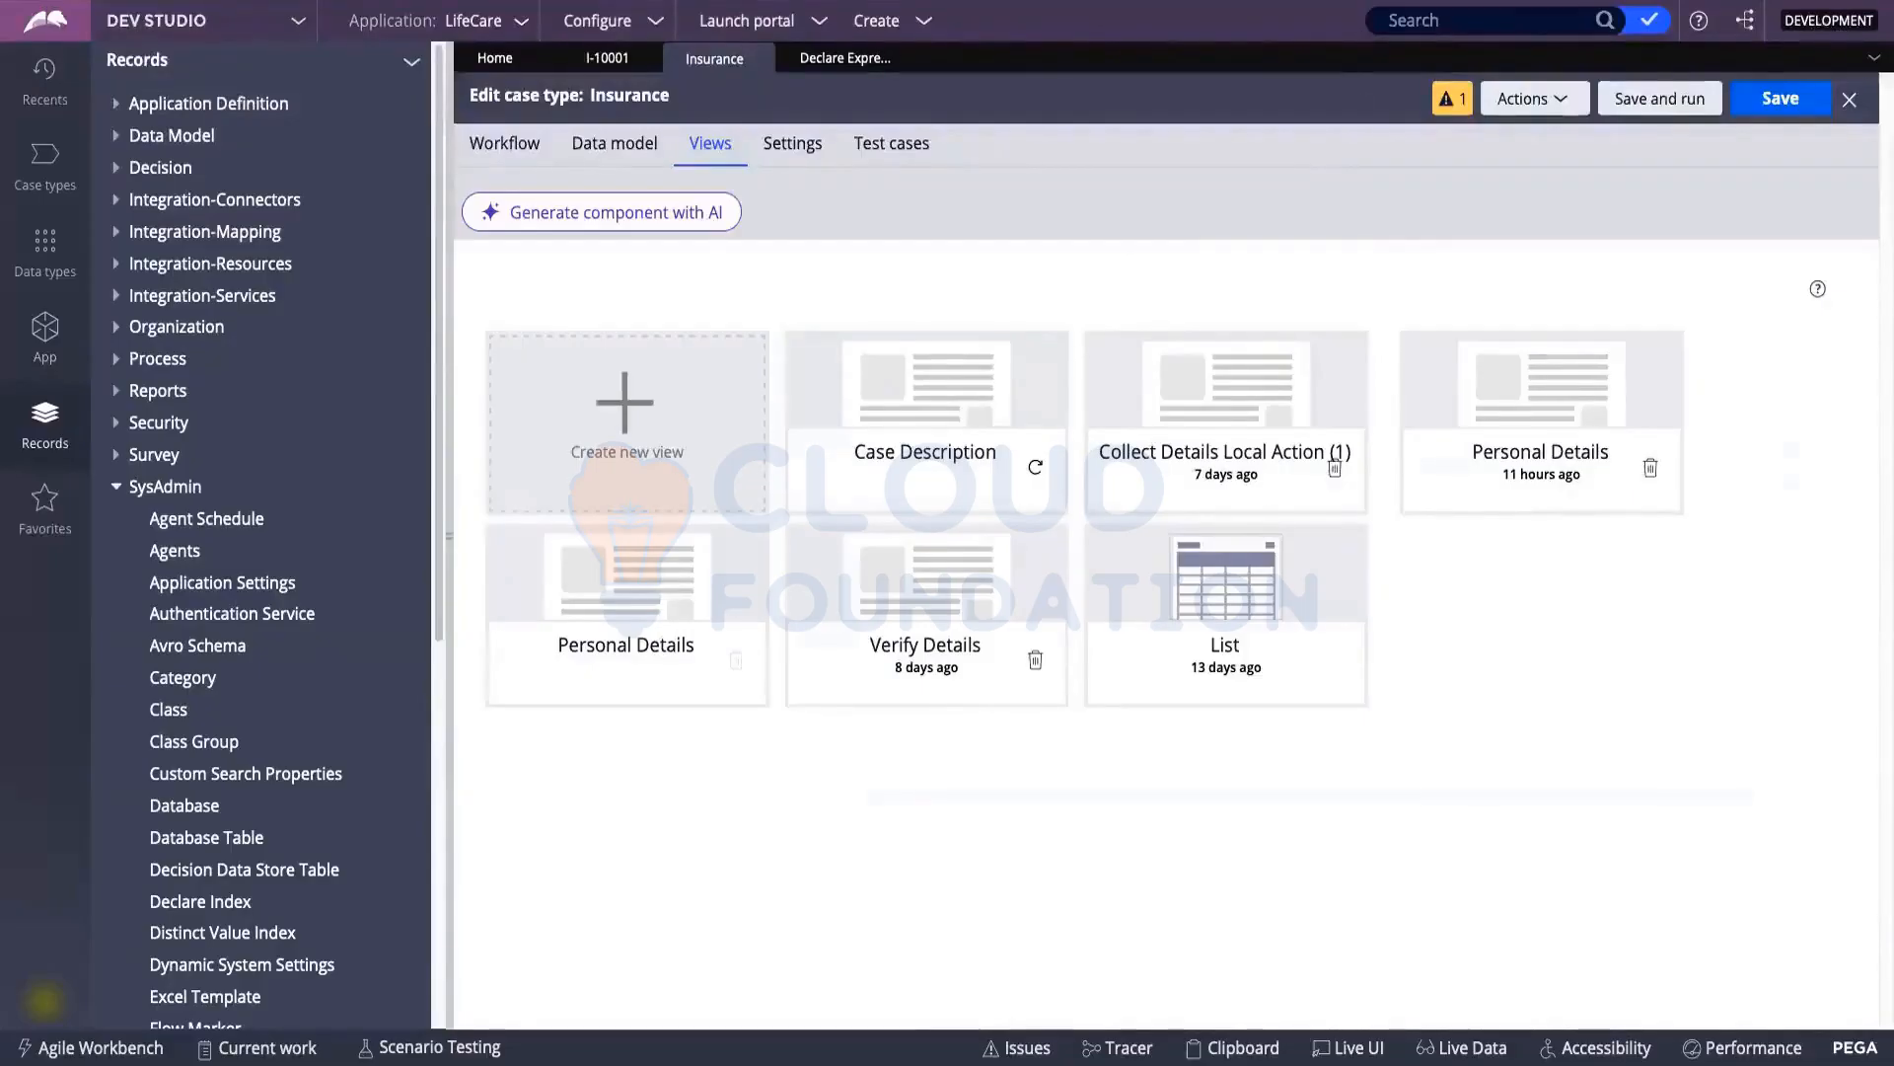
Switch to the whiteboard and add the text label Cost beside Quantity in the empty area below the declare rule notes
{"action": "mouse_move", "coordinate": [156, 11]}
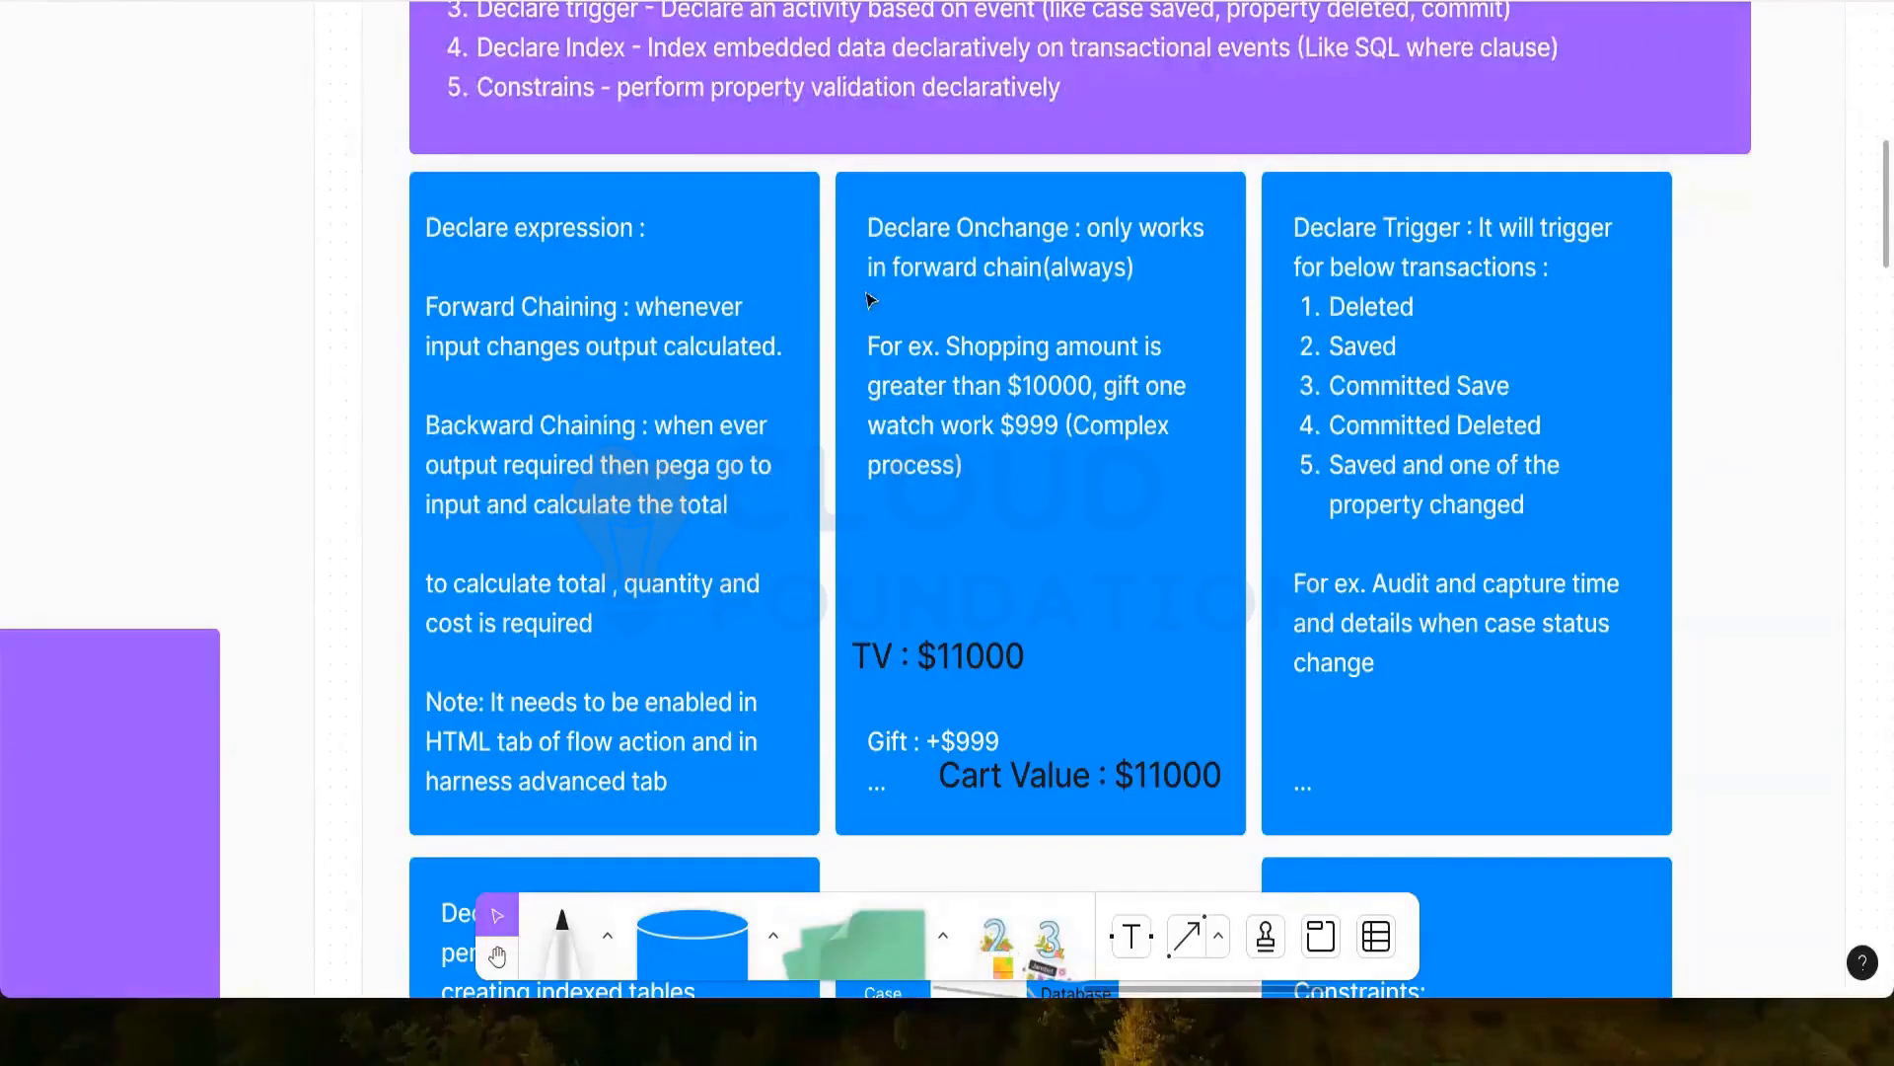
{"action": "scroll", "coordinate": [799, 505], "scroll_direction": "down", "scroll_amount": 6}
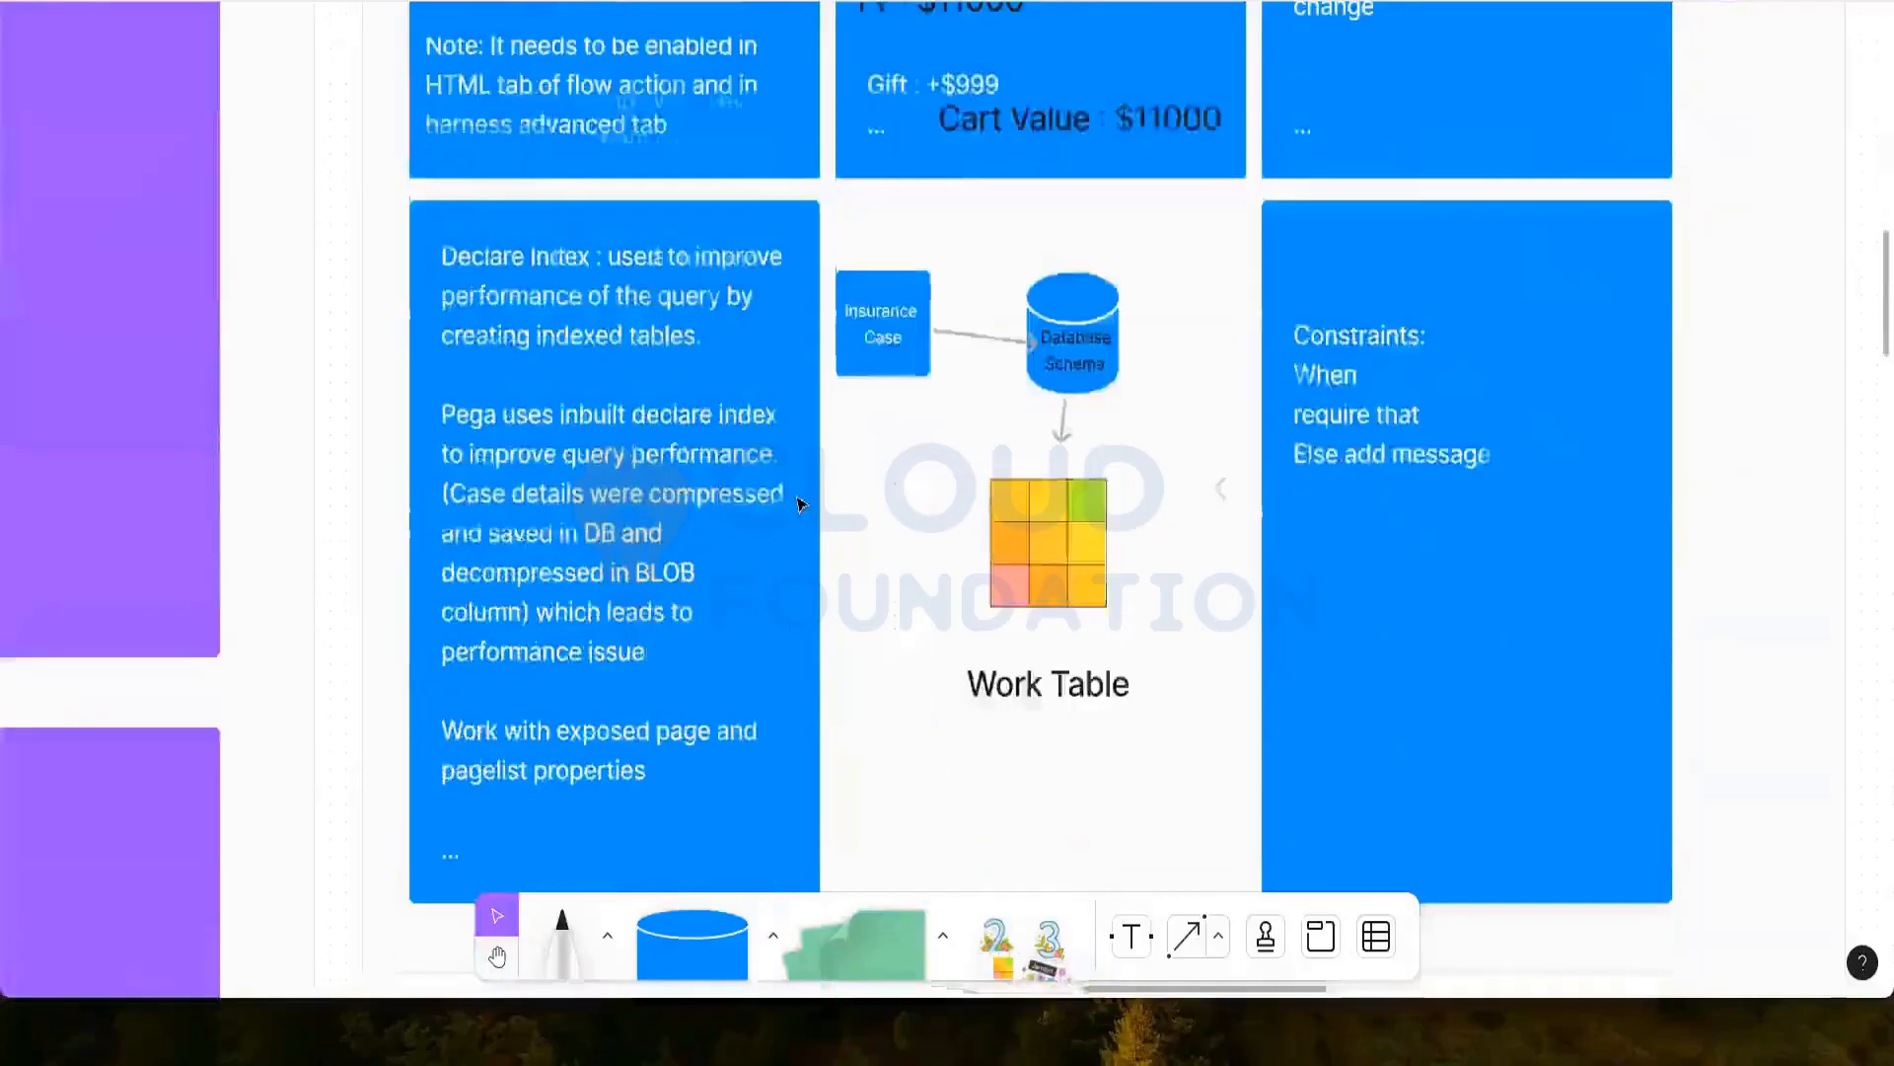
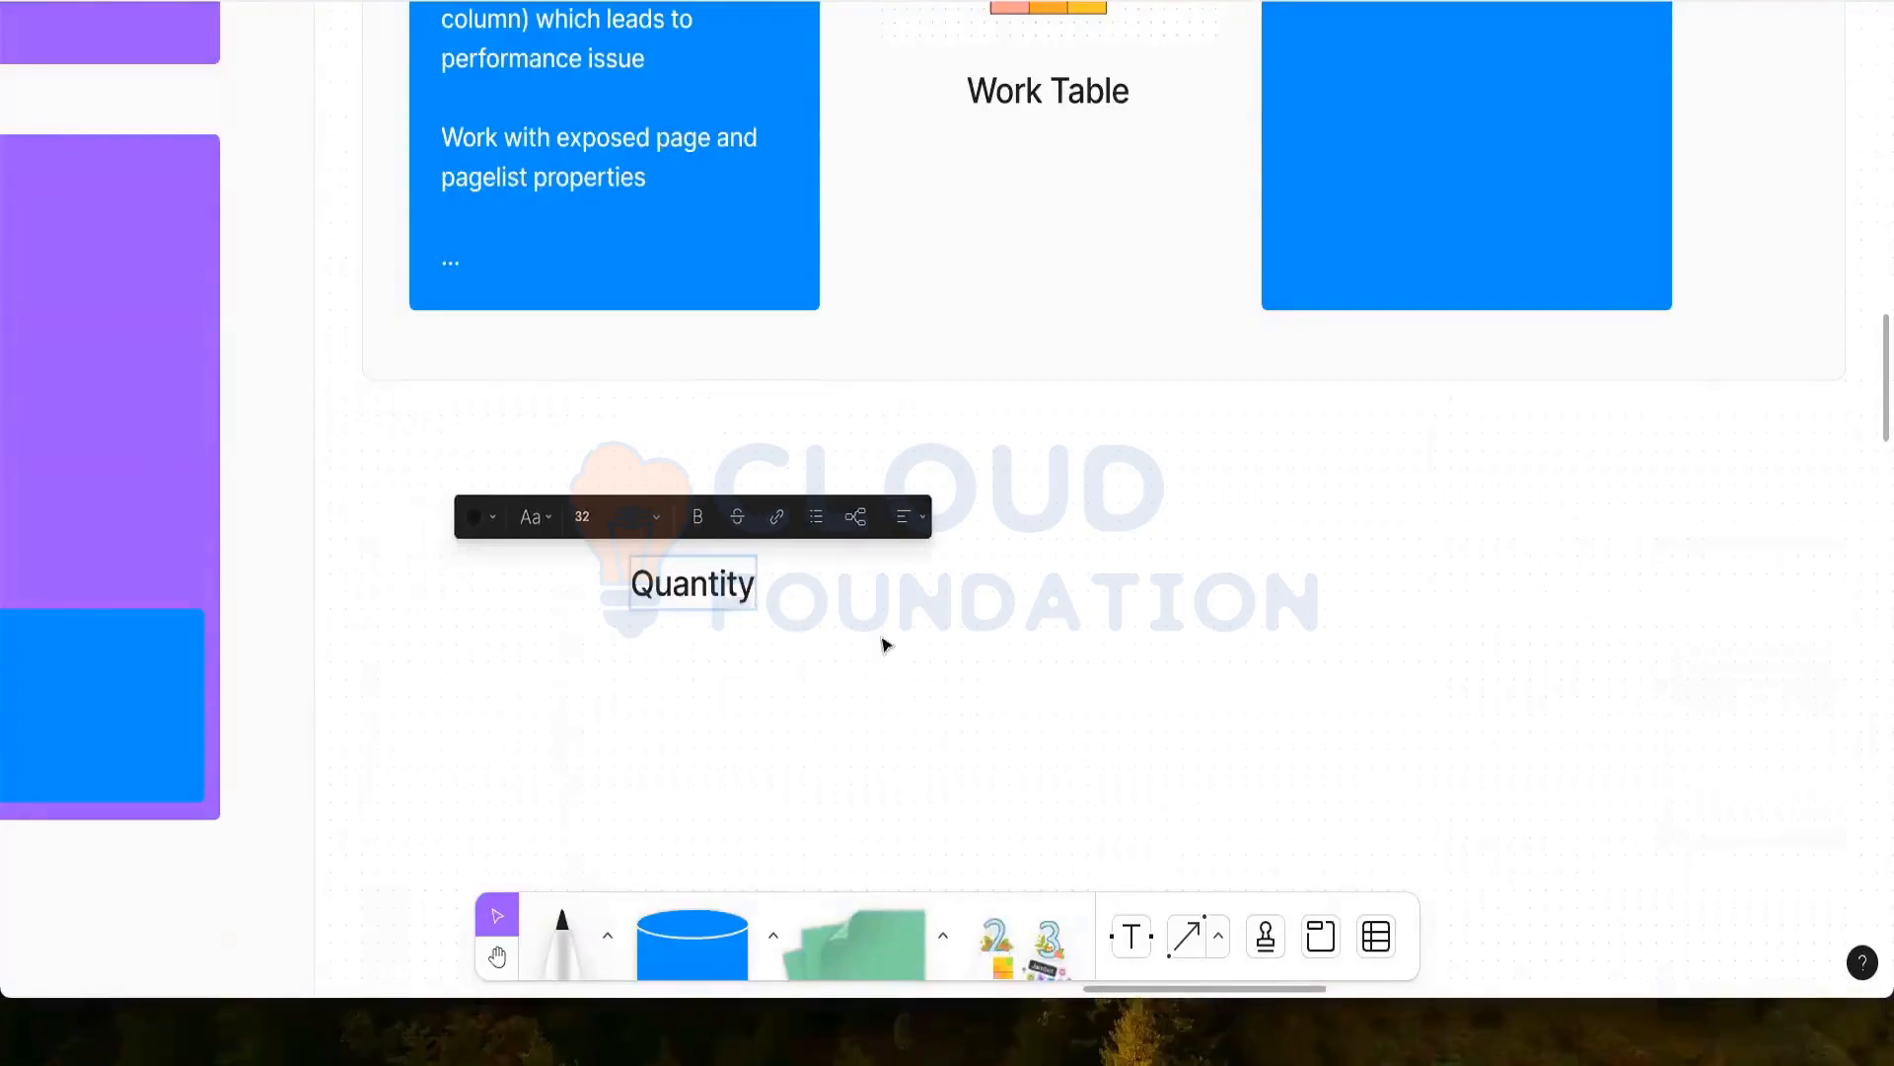
{"action": "left_click", "coordinate": [1137, 909]}
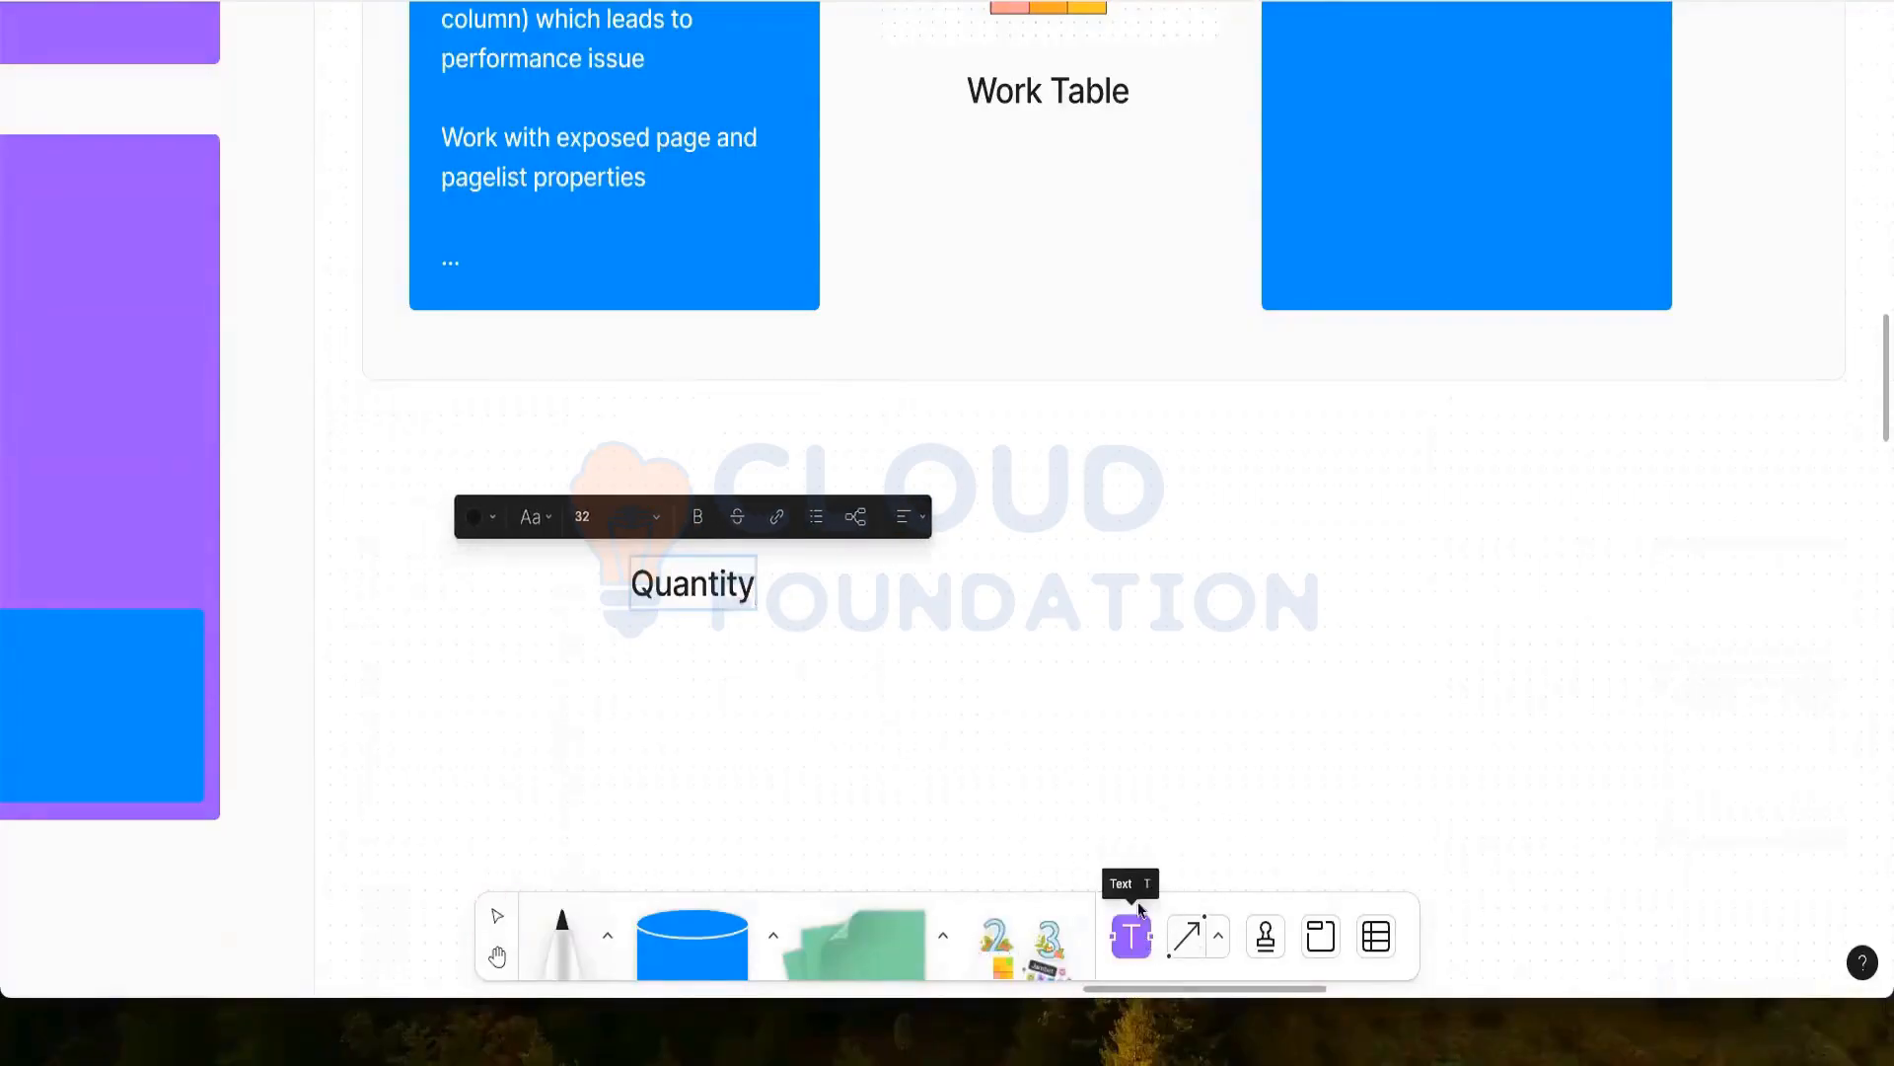
{"action": "left_click", "coordinate": [916, 562]}
{"action": "type", "text": "Cost"}
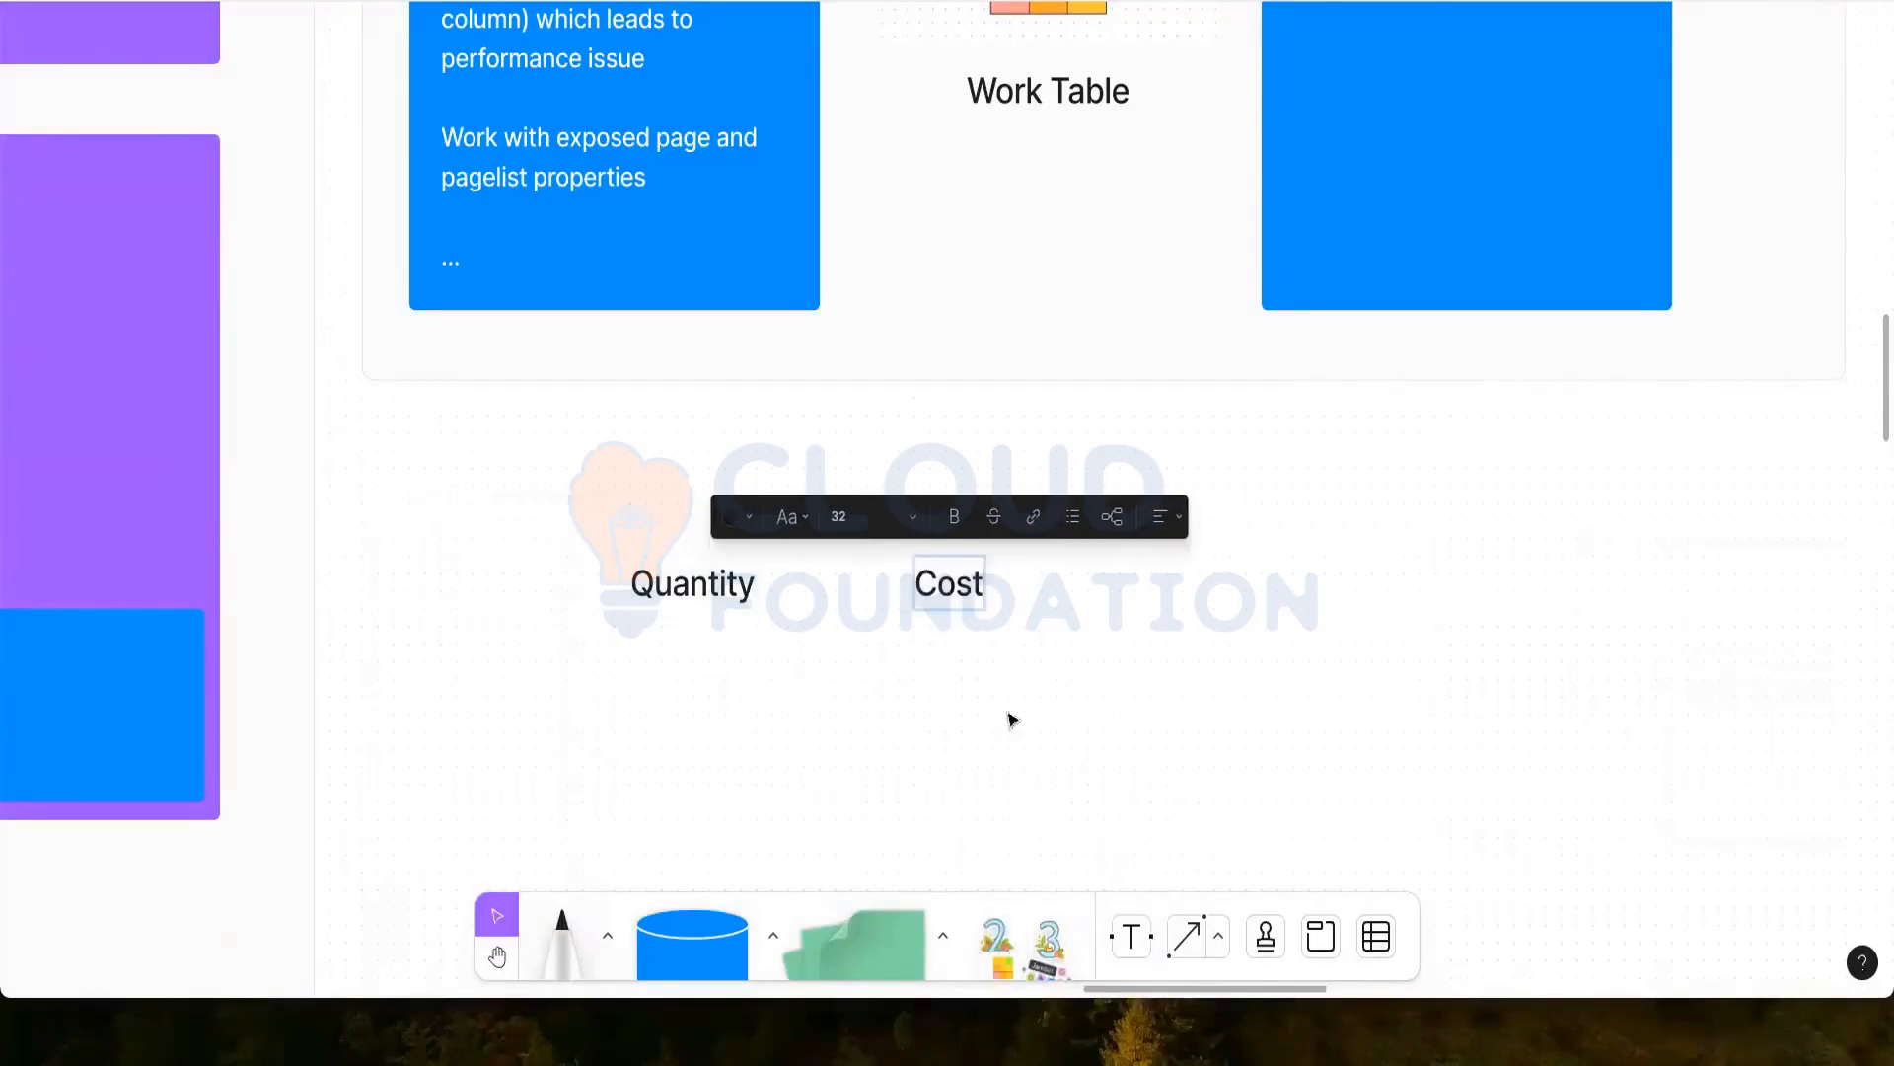
Add a text label reading Order Total in the same row as Quantity and Cost
{"action": "left_click", "coordinate": [1131, 936]}
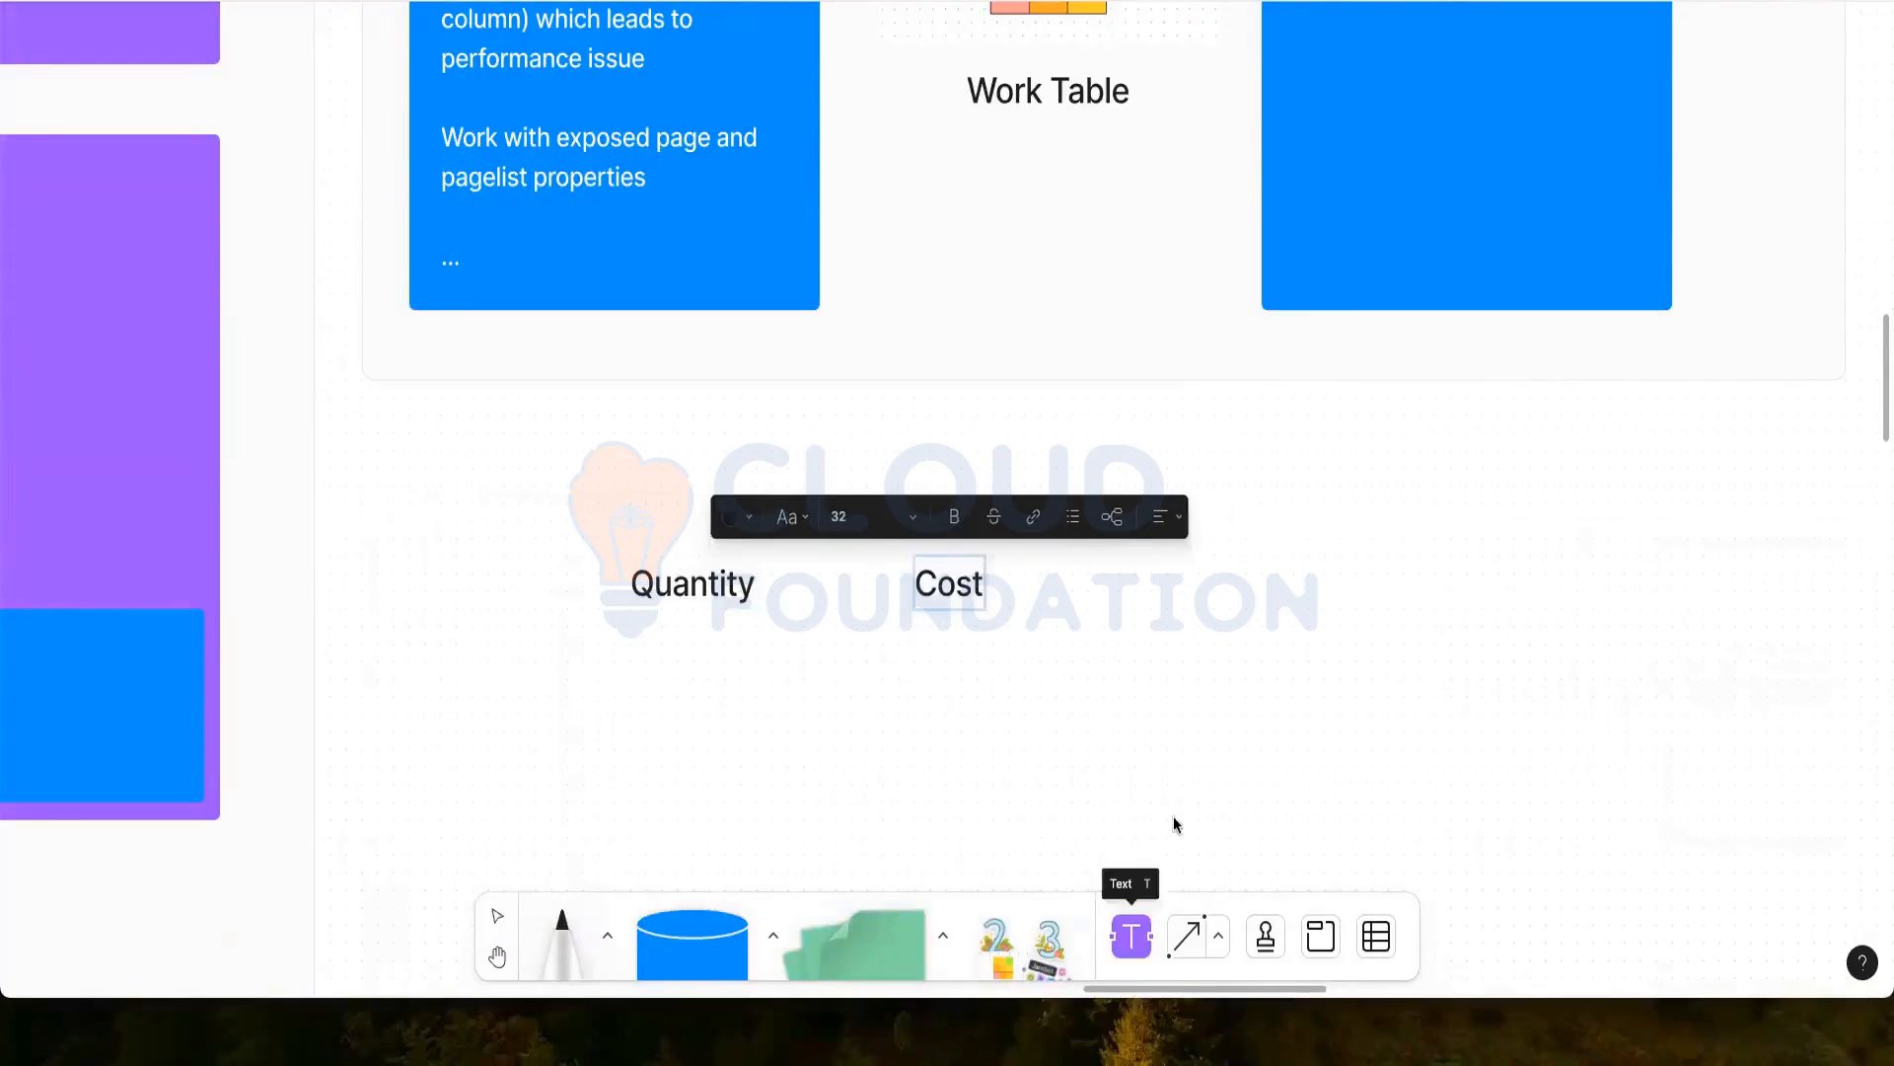
{"action": "left_click", "coordinate": [1186, 560]}
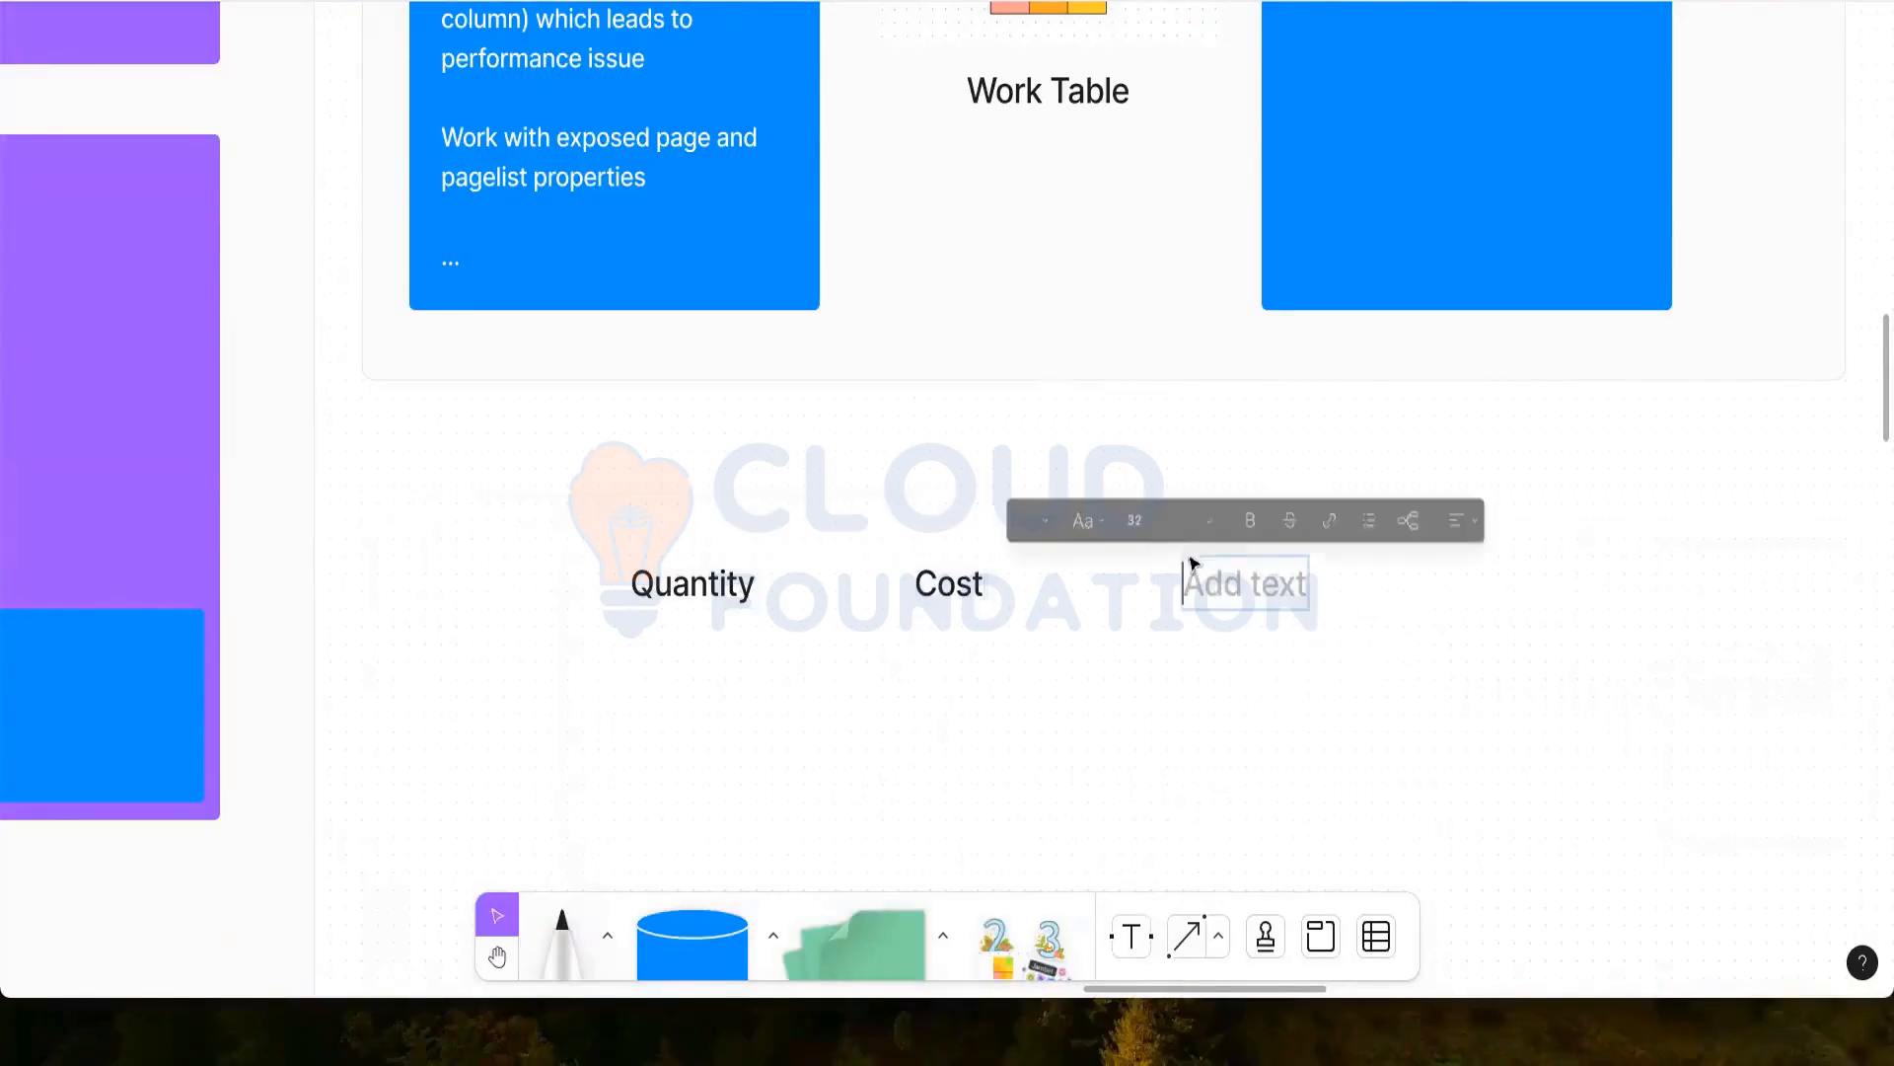
{"action": "type", "text": "Or"}
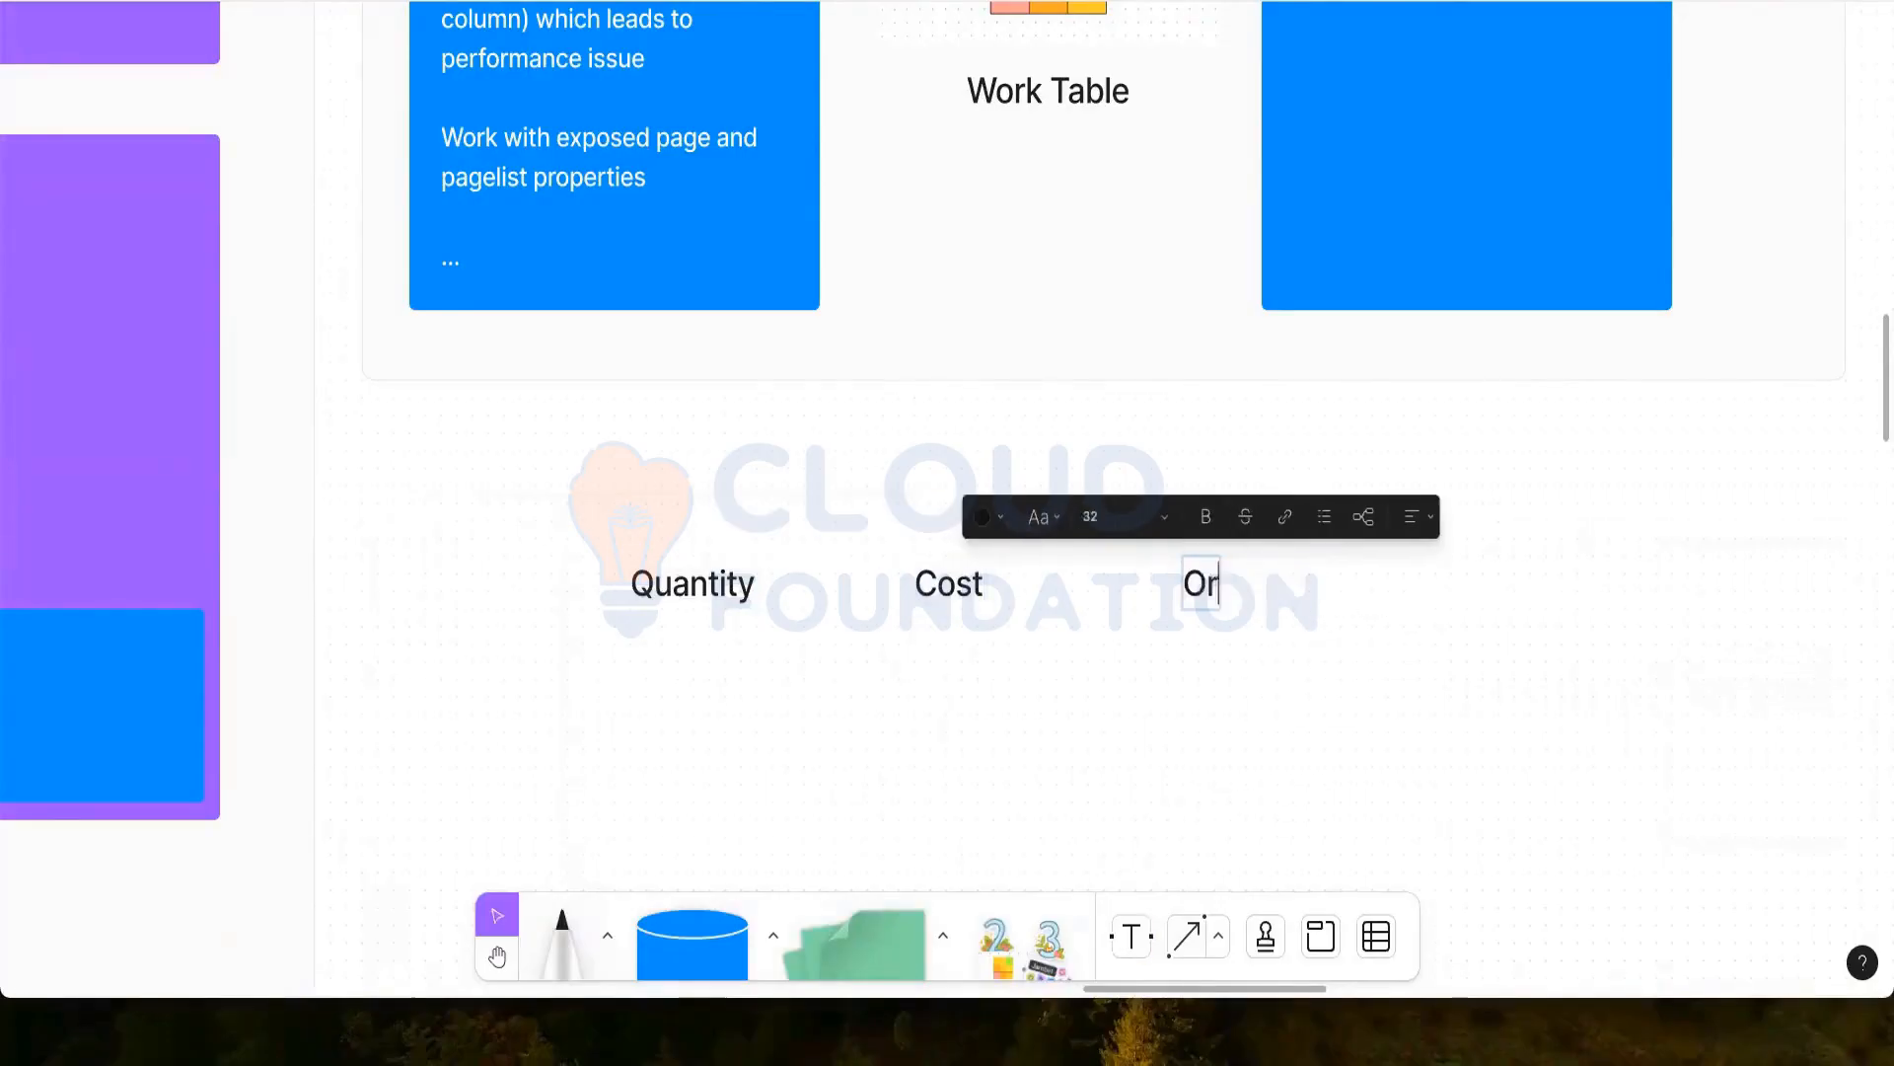
{"action": "type", "text": "derValue"}
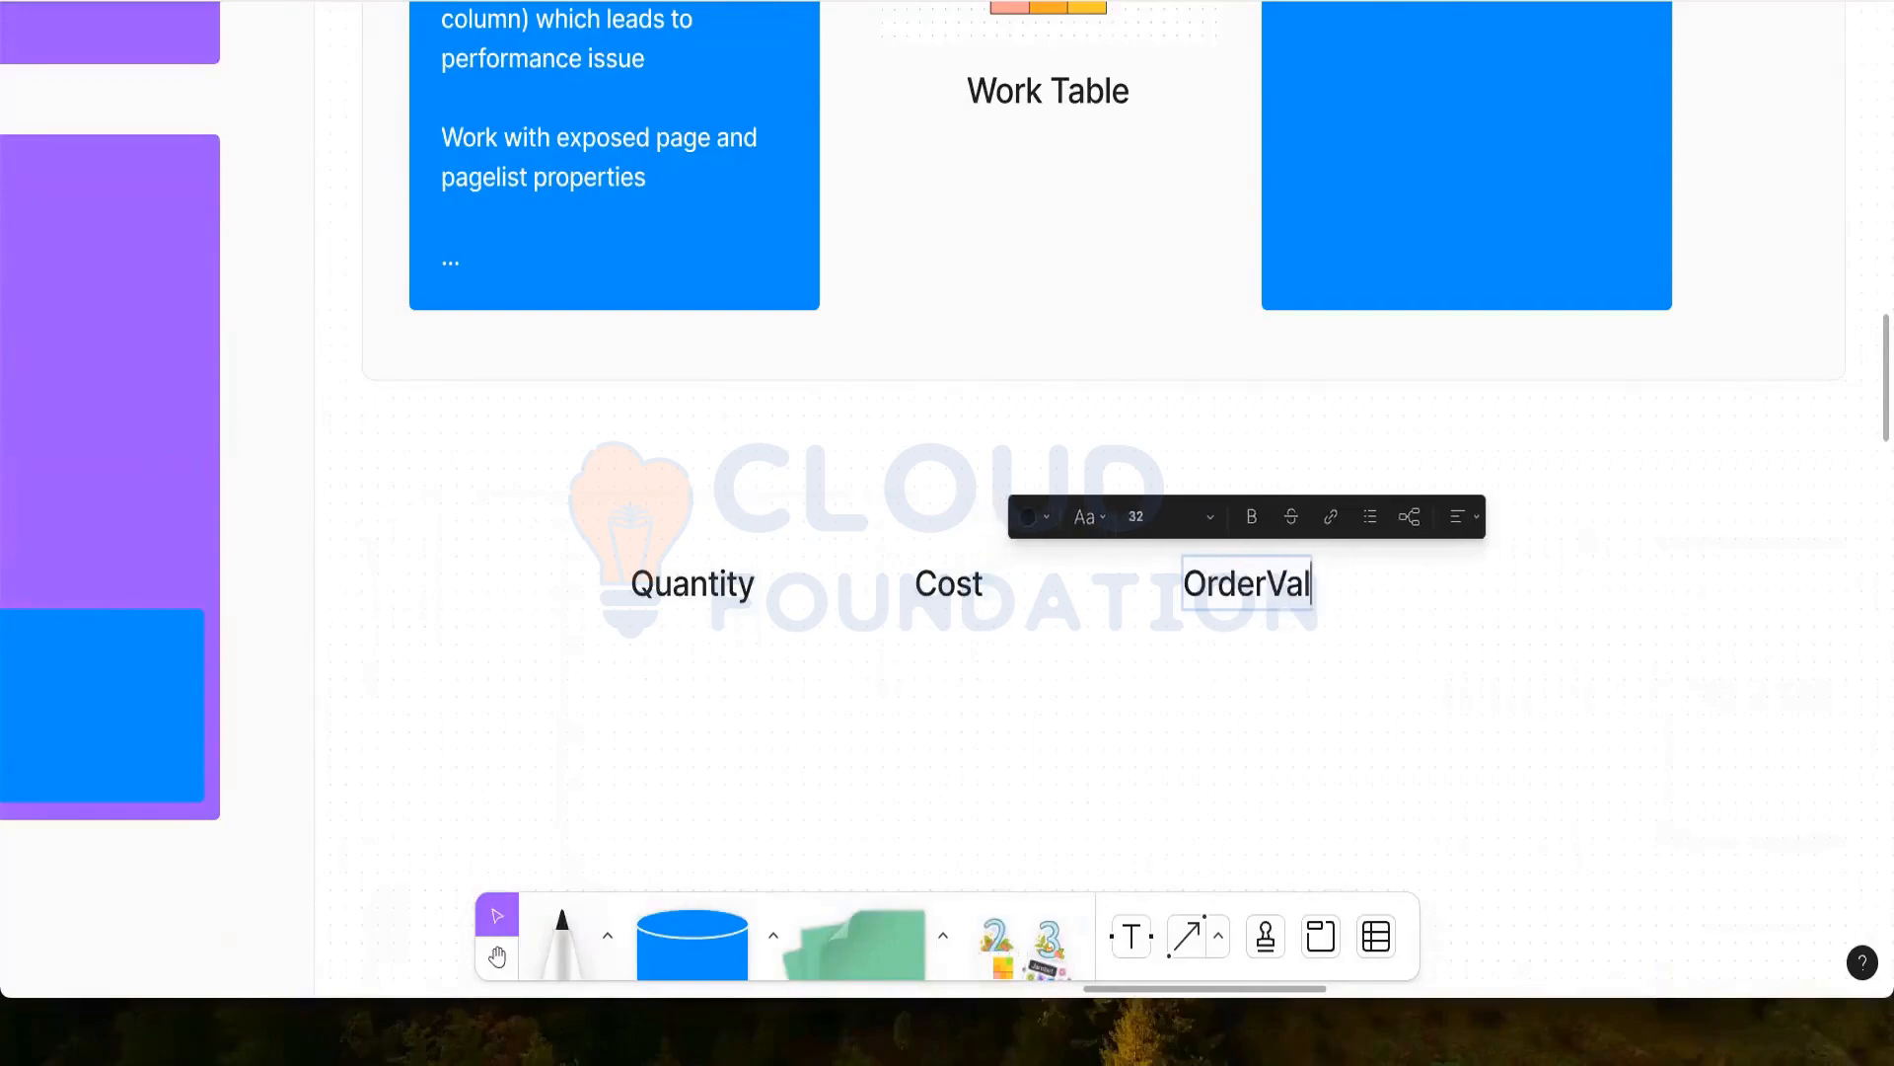
{"action": "key", "text": "BackSpace"}
{"action": "key", "text": "BackSpace"}
{"action": "key", "text": "BackSpace"}
{"action": "key", "text": "BackSpace"}
{"action": "key", "text": "BackSpace"}
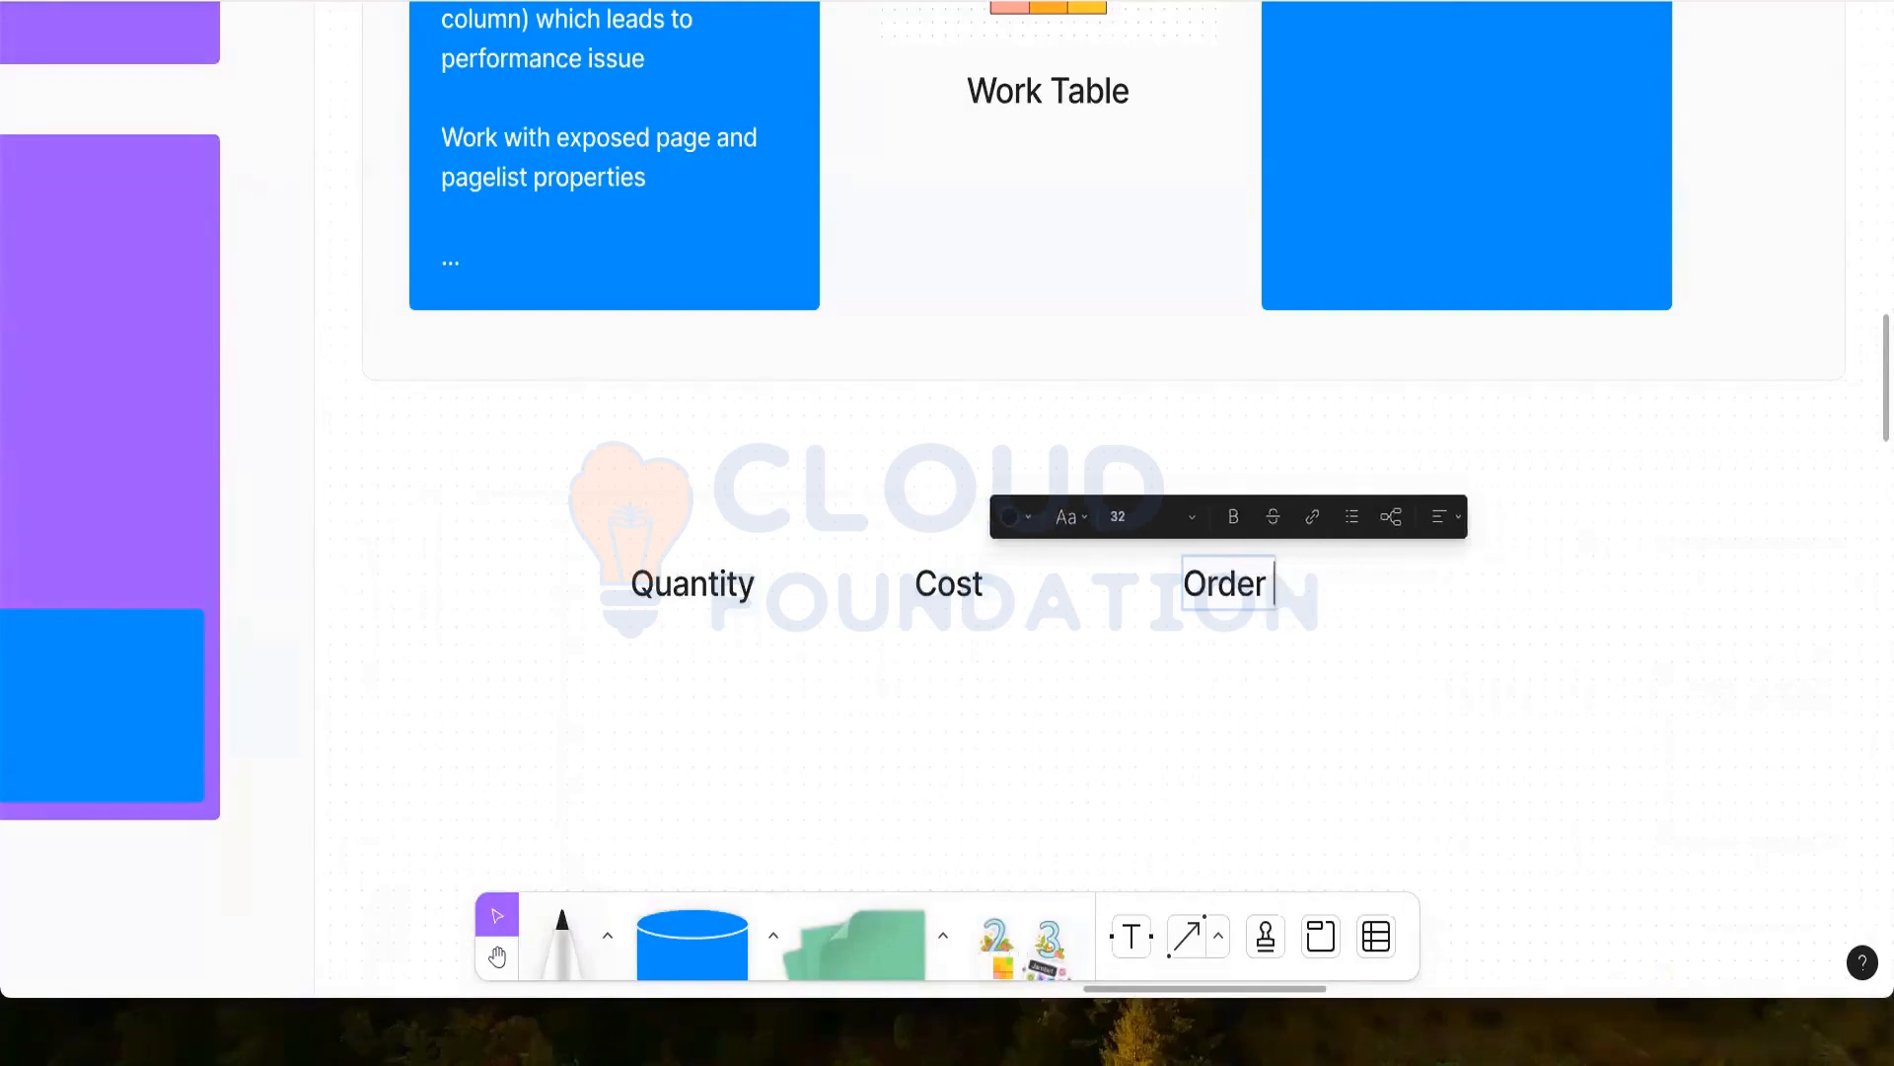
{"action": "type", "text": "ot"}
{"action": "key", "text": "BackSpace"}
{"action": "key", "text": "BackSpace"}
{"action": "type", "text": "T"}
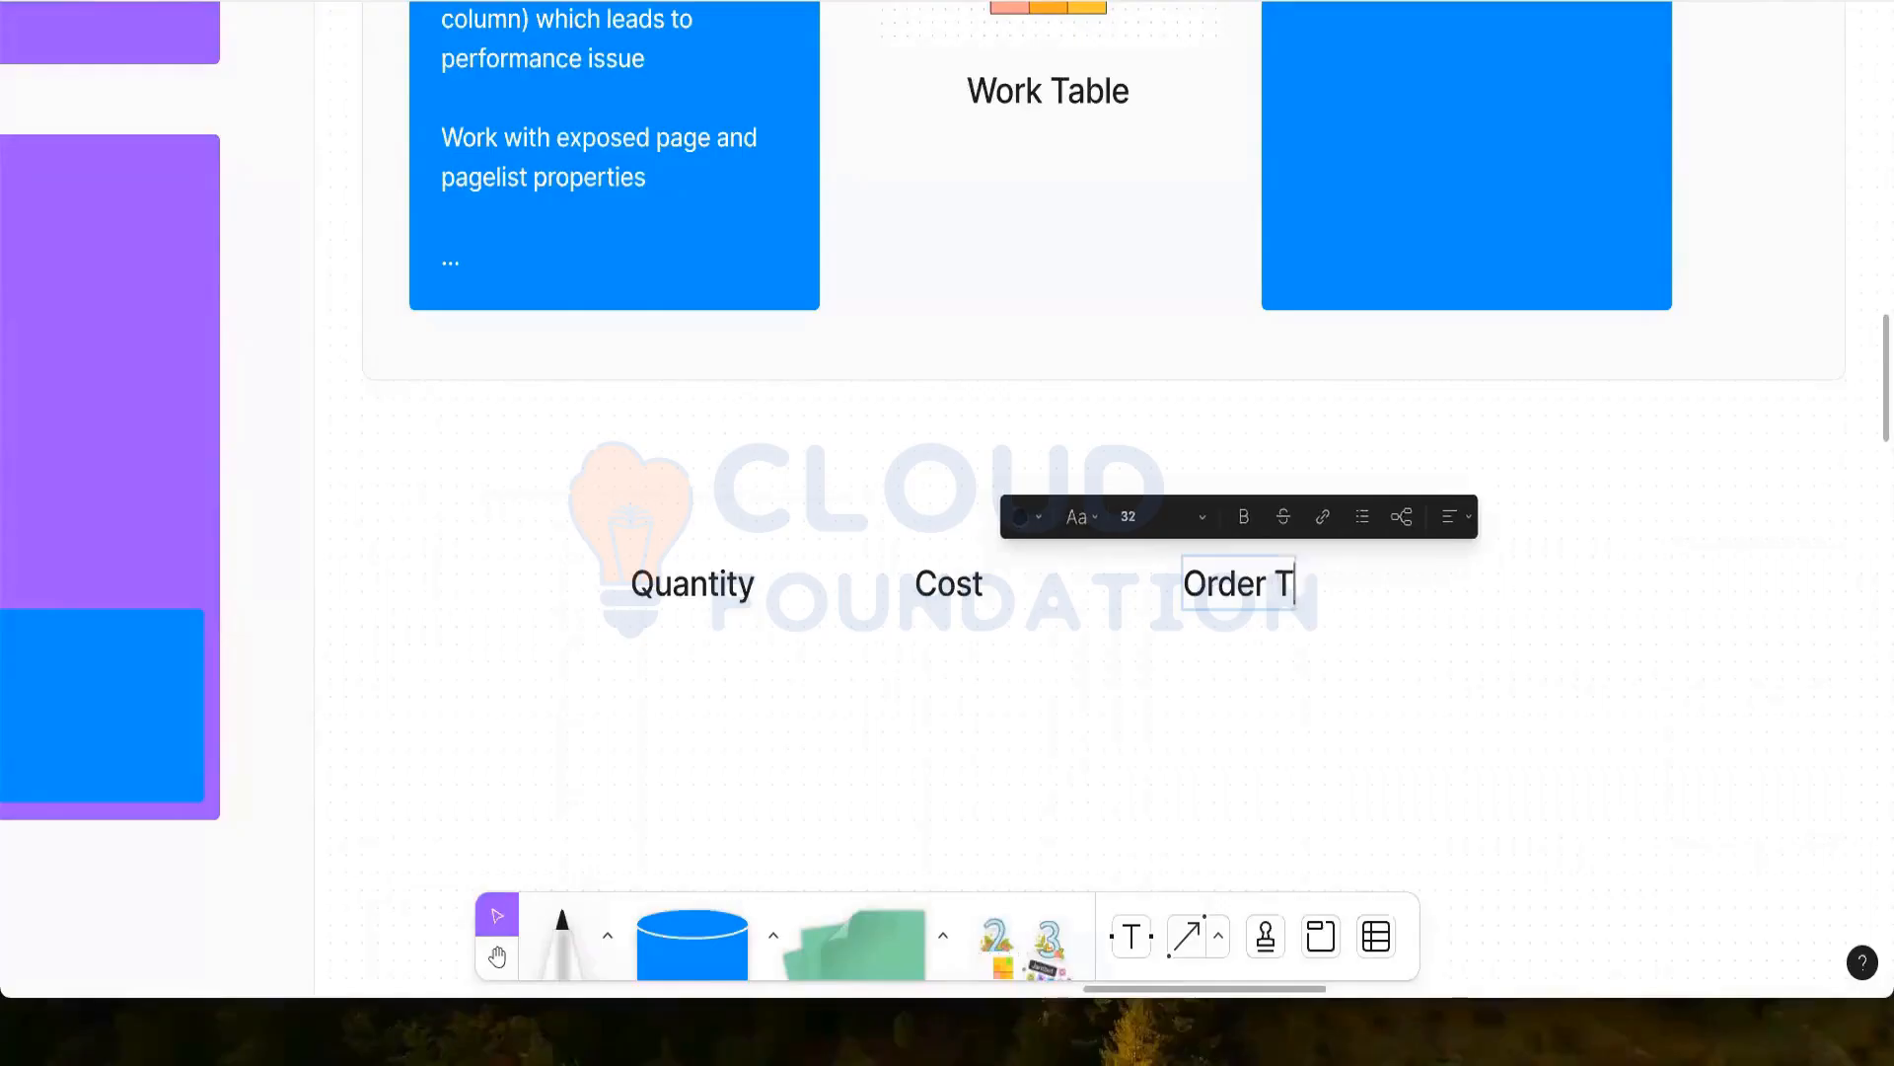
{"action": "type", "text": "otal"}
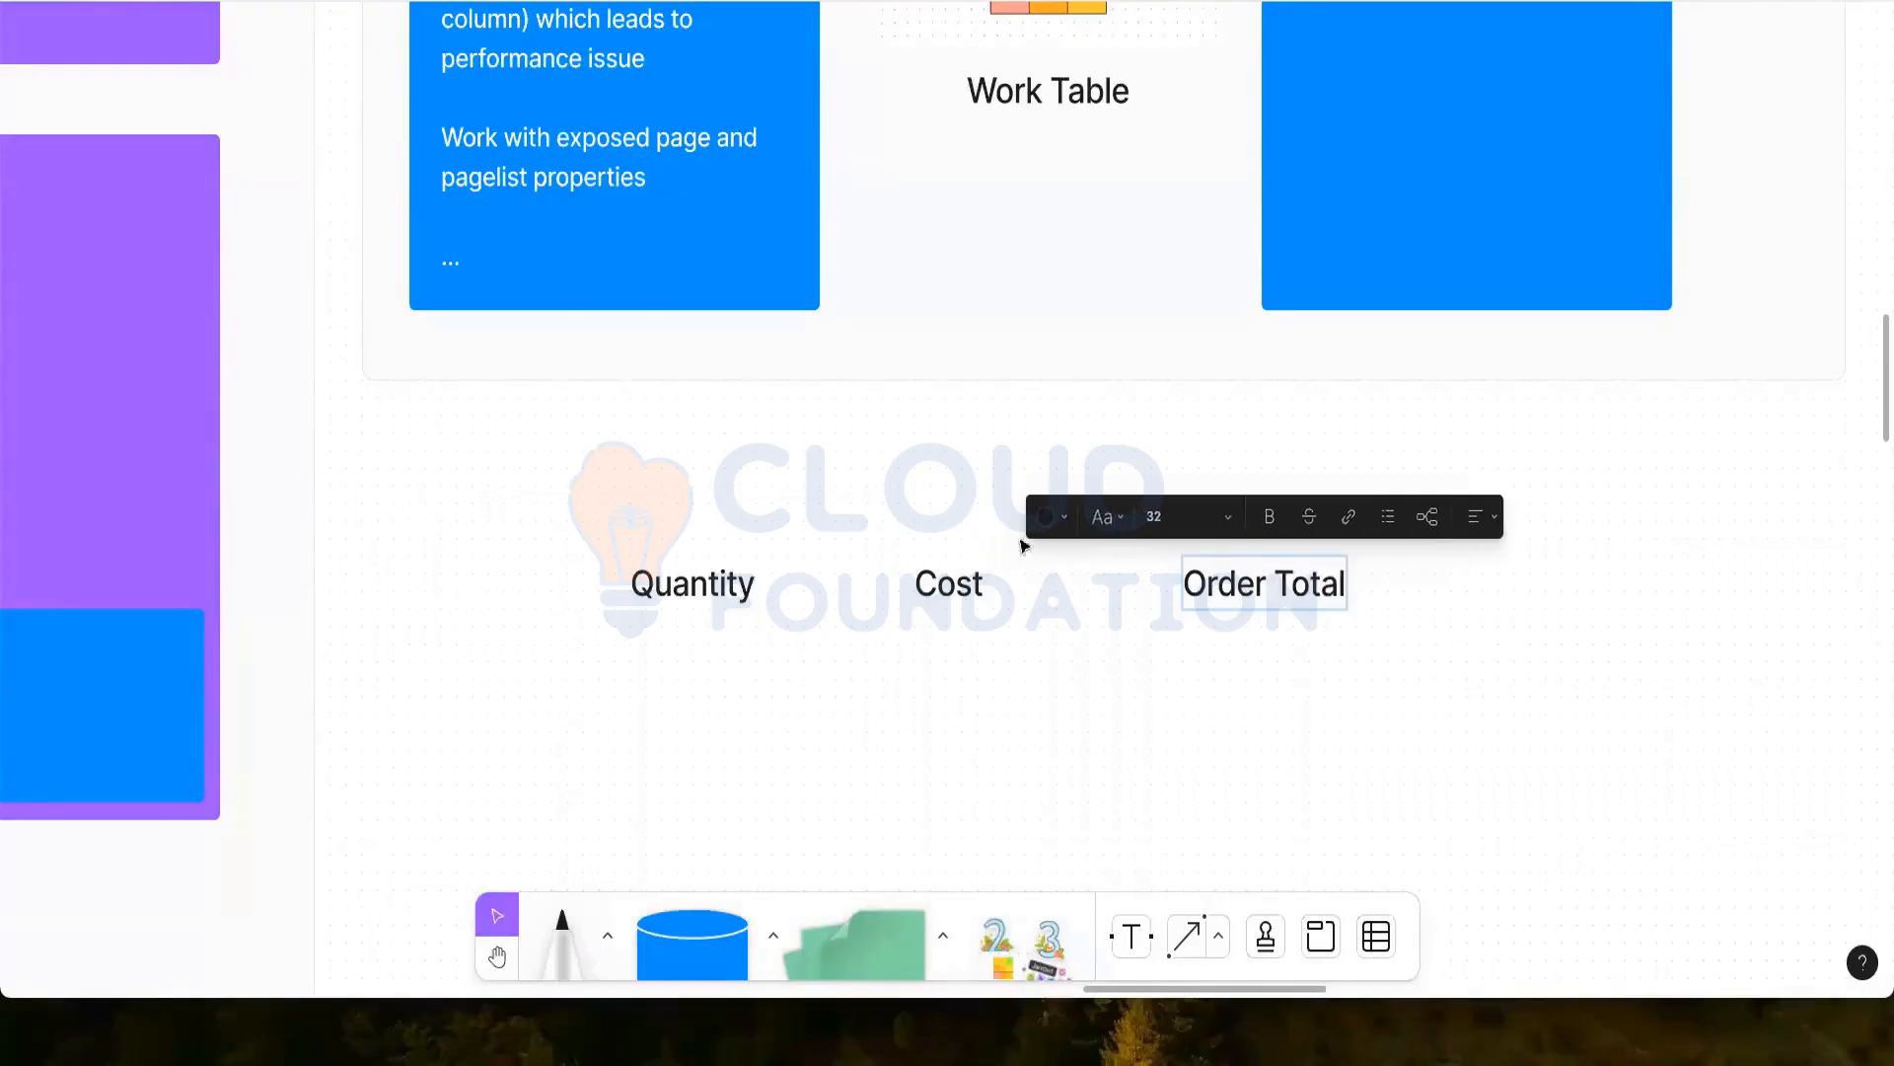
{"action": "key", "text": "Escape"}
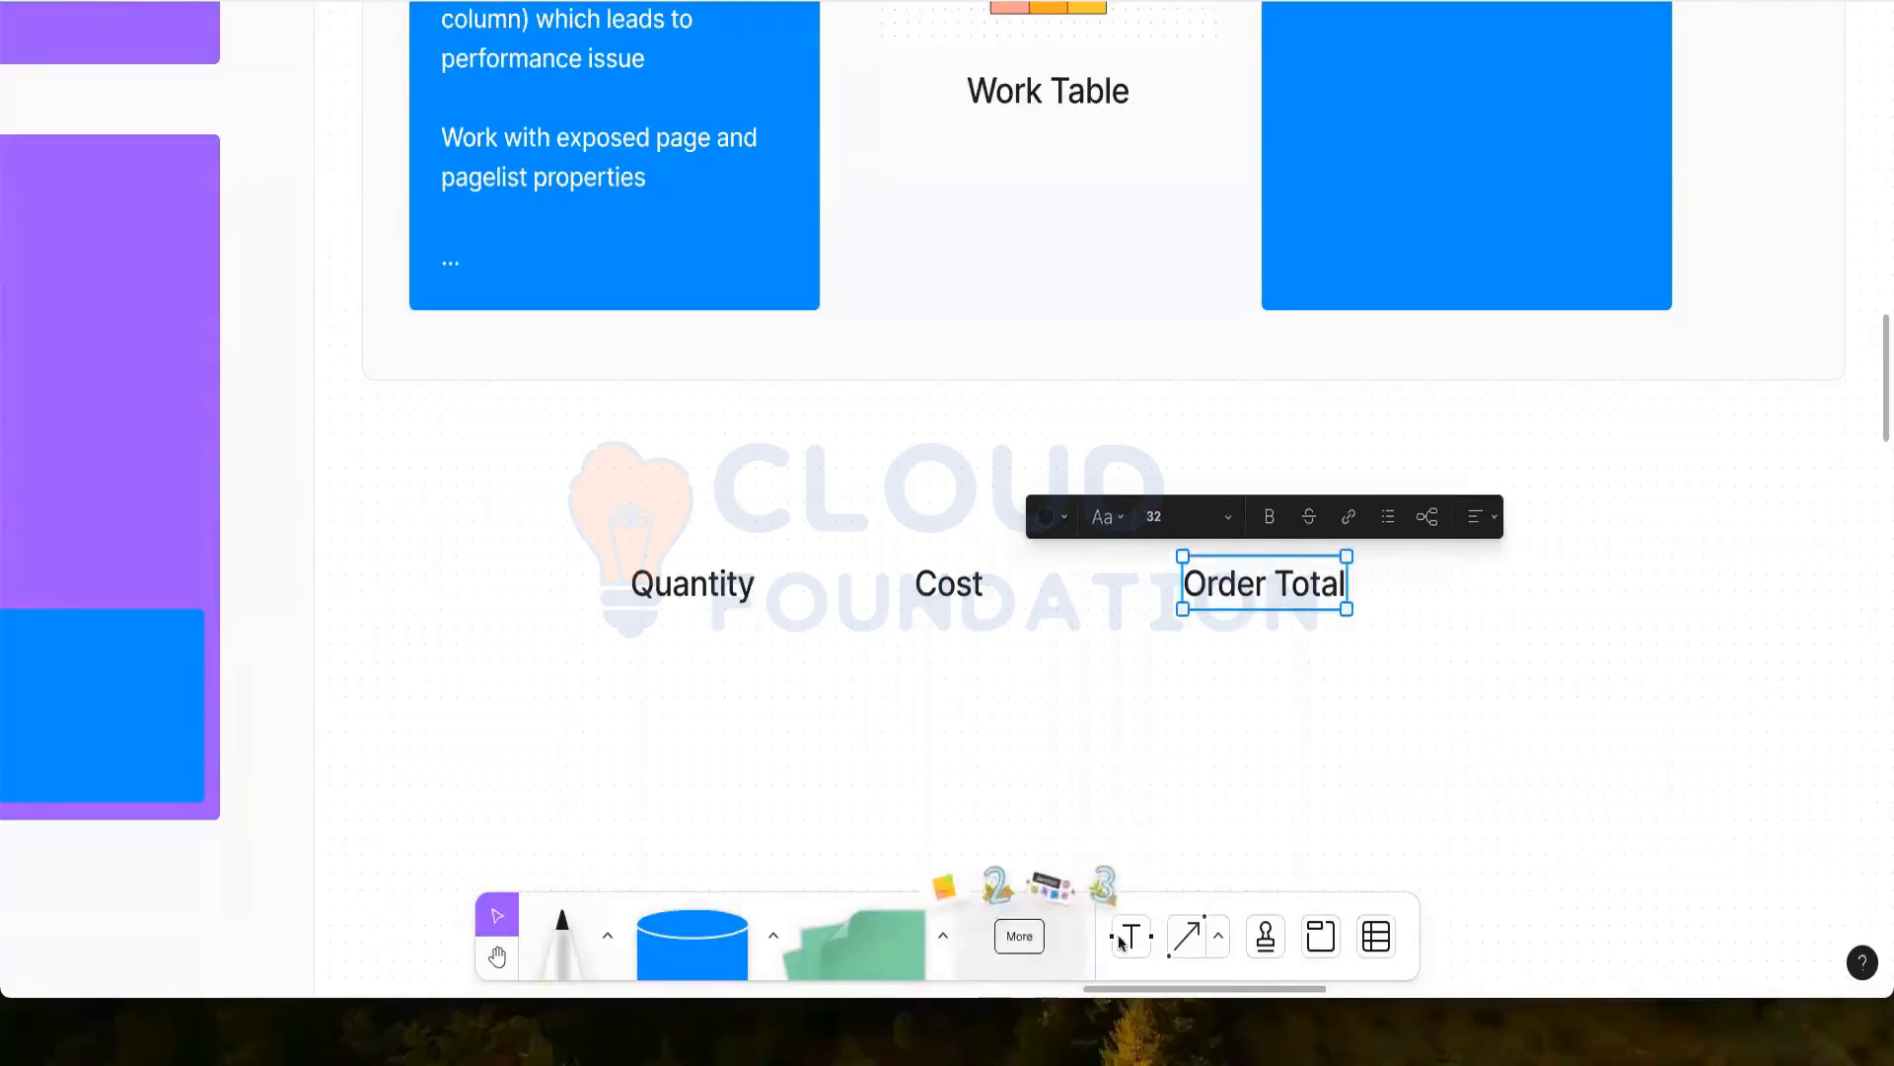
Add the text labels DOB and Age in a second row beneath Quantity, Cost and Order Total
{"action": "left_click", "coordinate": [1131, 937]}
{"action": "scroll", "coordinate": [1007, 809], "scroll_direction": "down", "scroll_amount": 1}
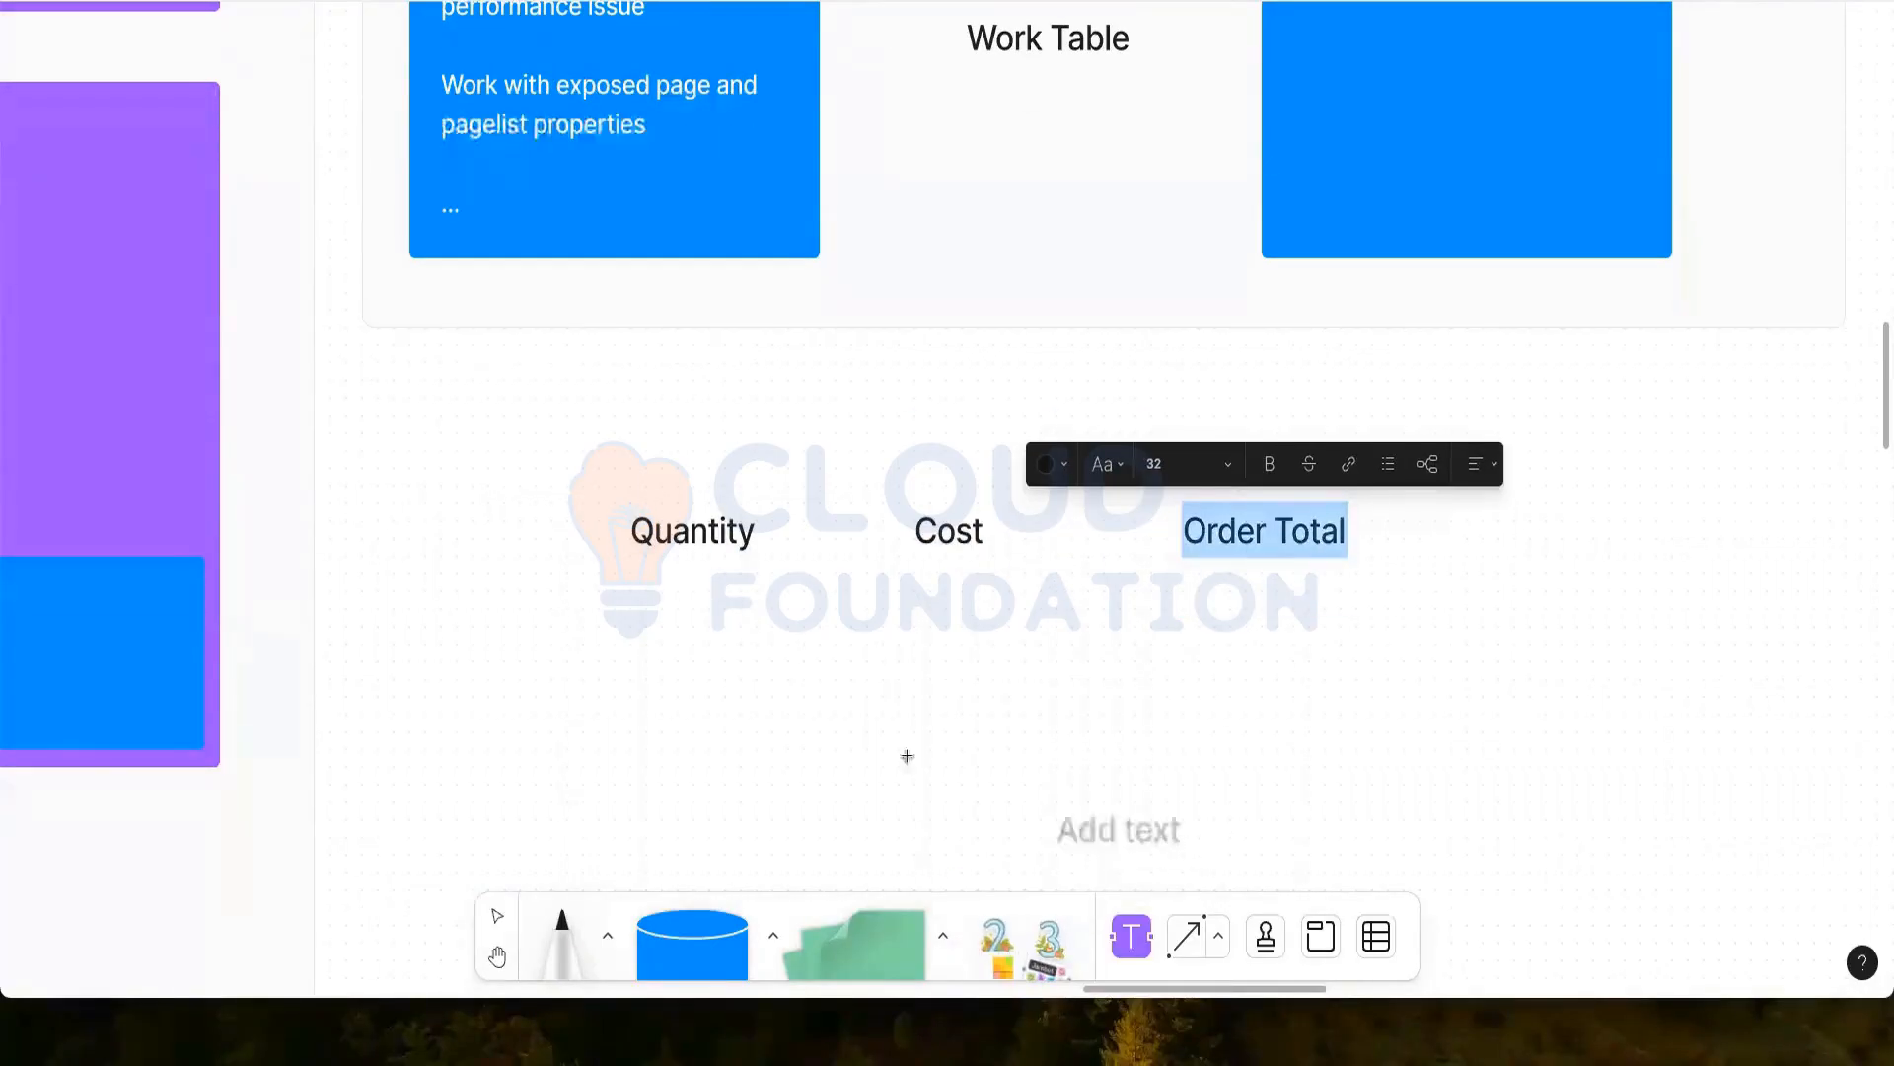
{"action": "left_click", "coordinate": [779, 680]}
{"action": "type", "text": "DOB"}
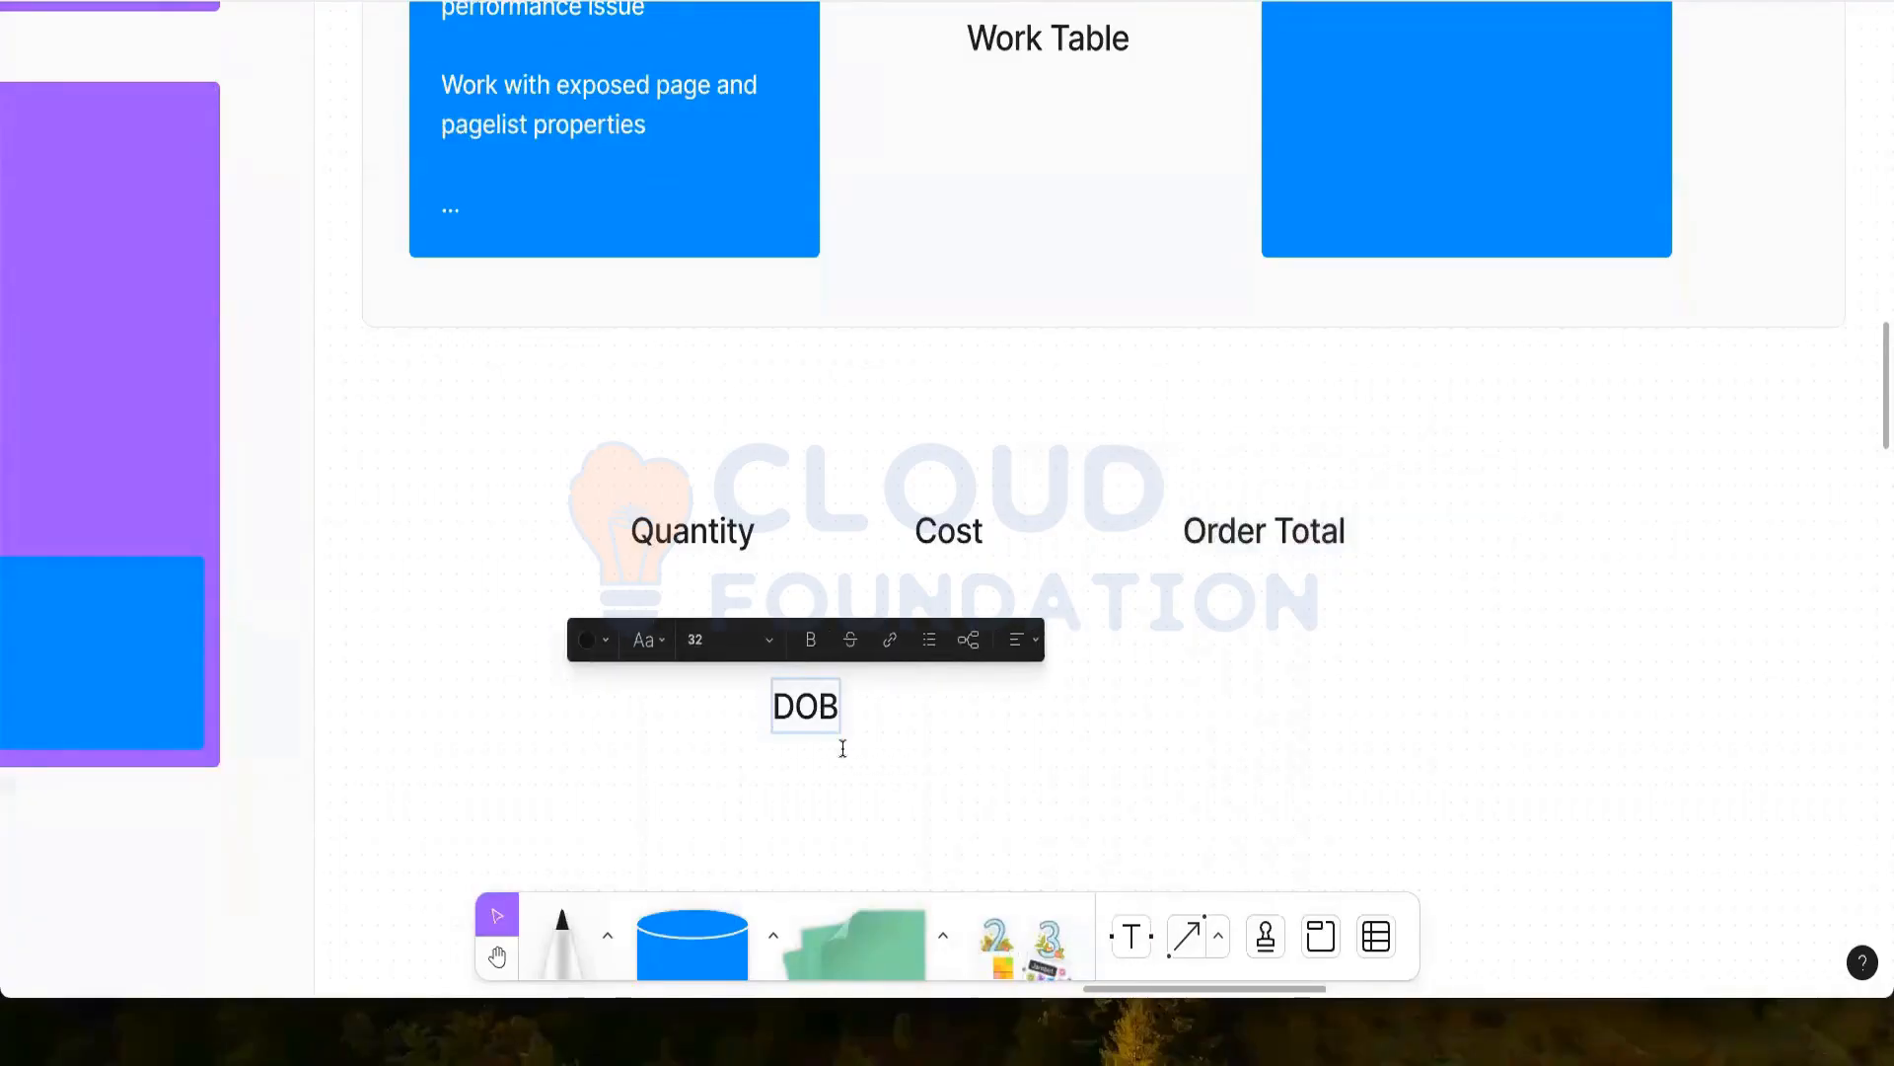
{"action": "left_click", "coordinate": [1131, 938]}
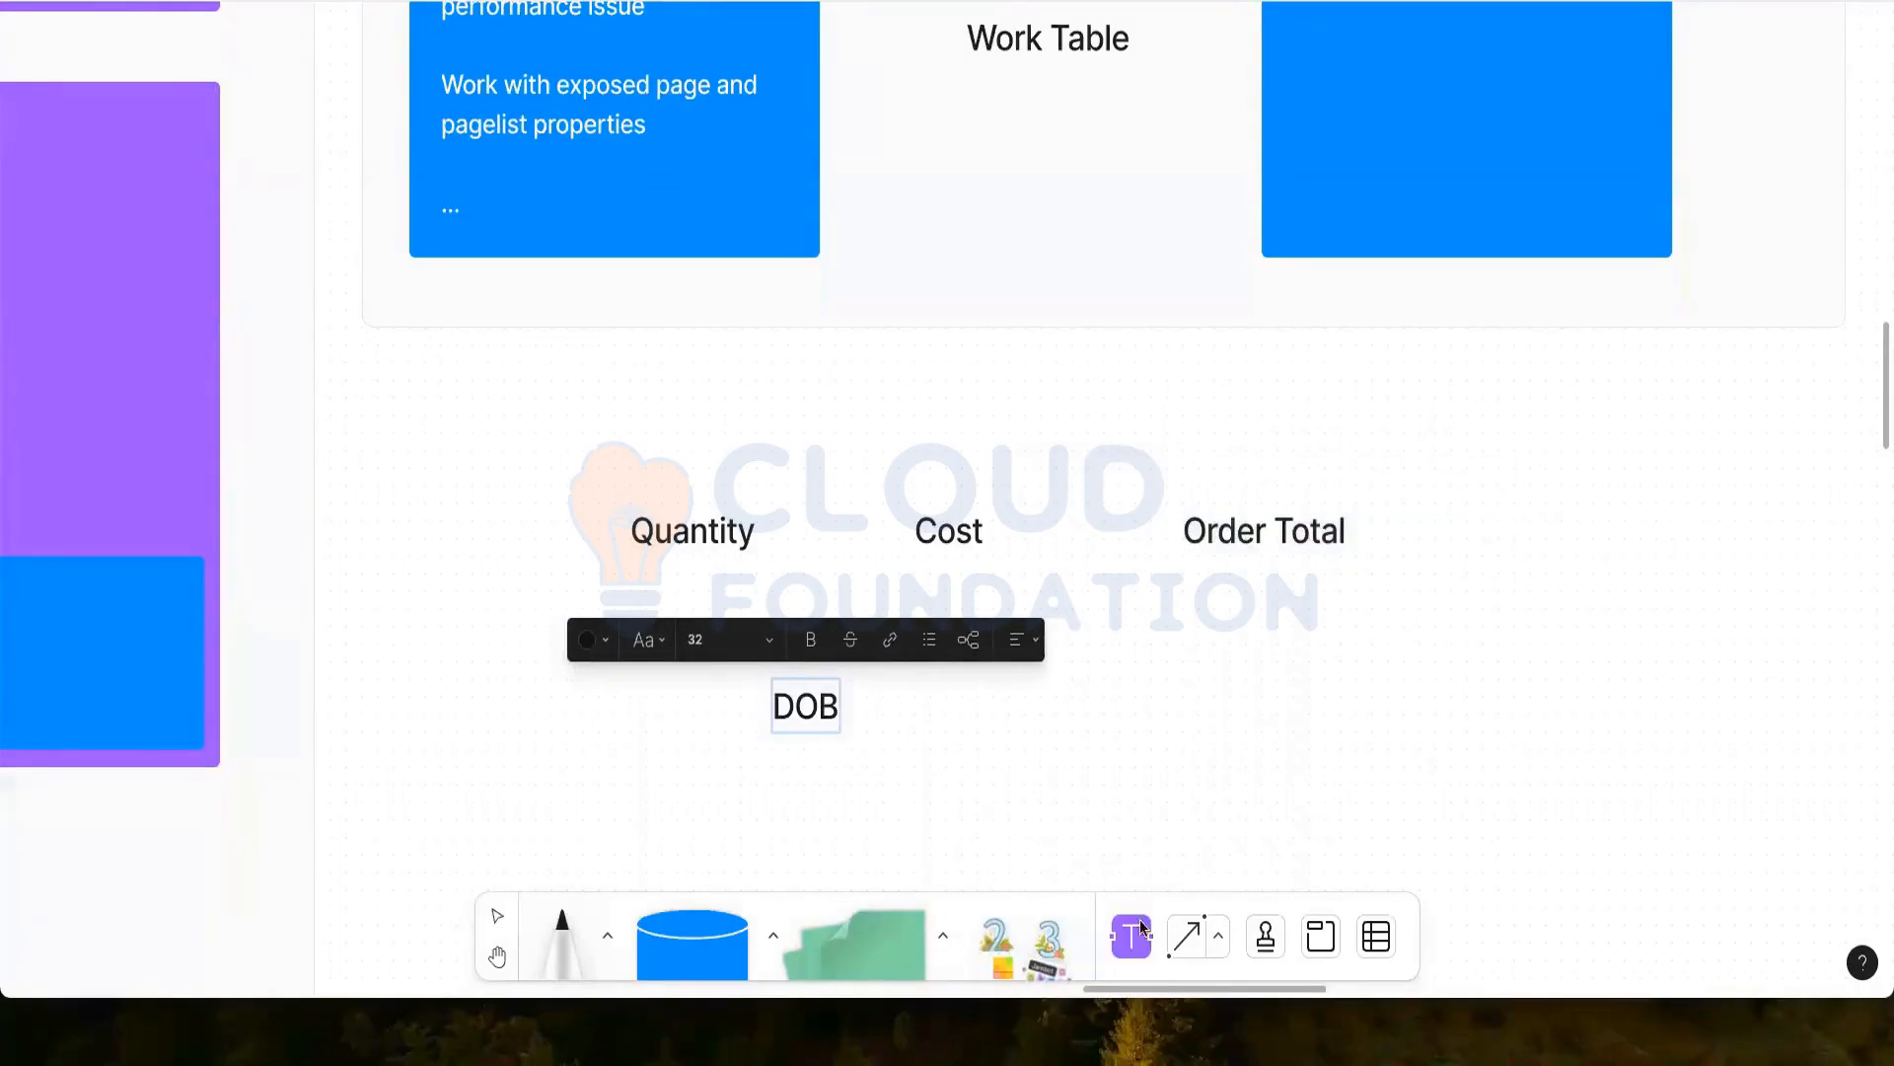
{"action": "left_click", "coordinate": [1200, 683]}
{"action": "type", "text": "Age"}
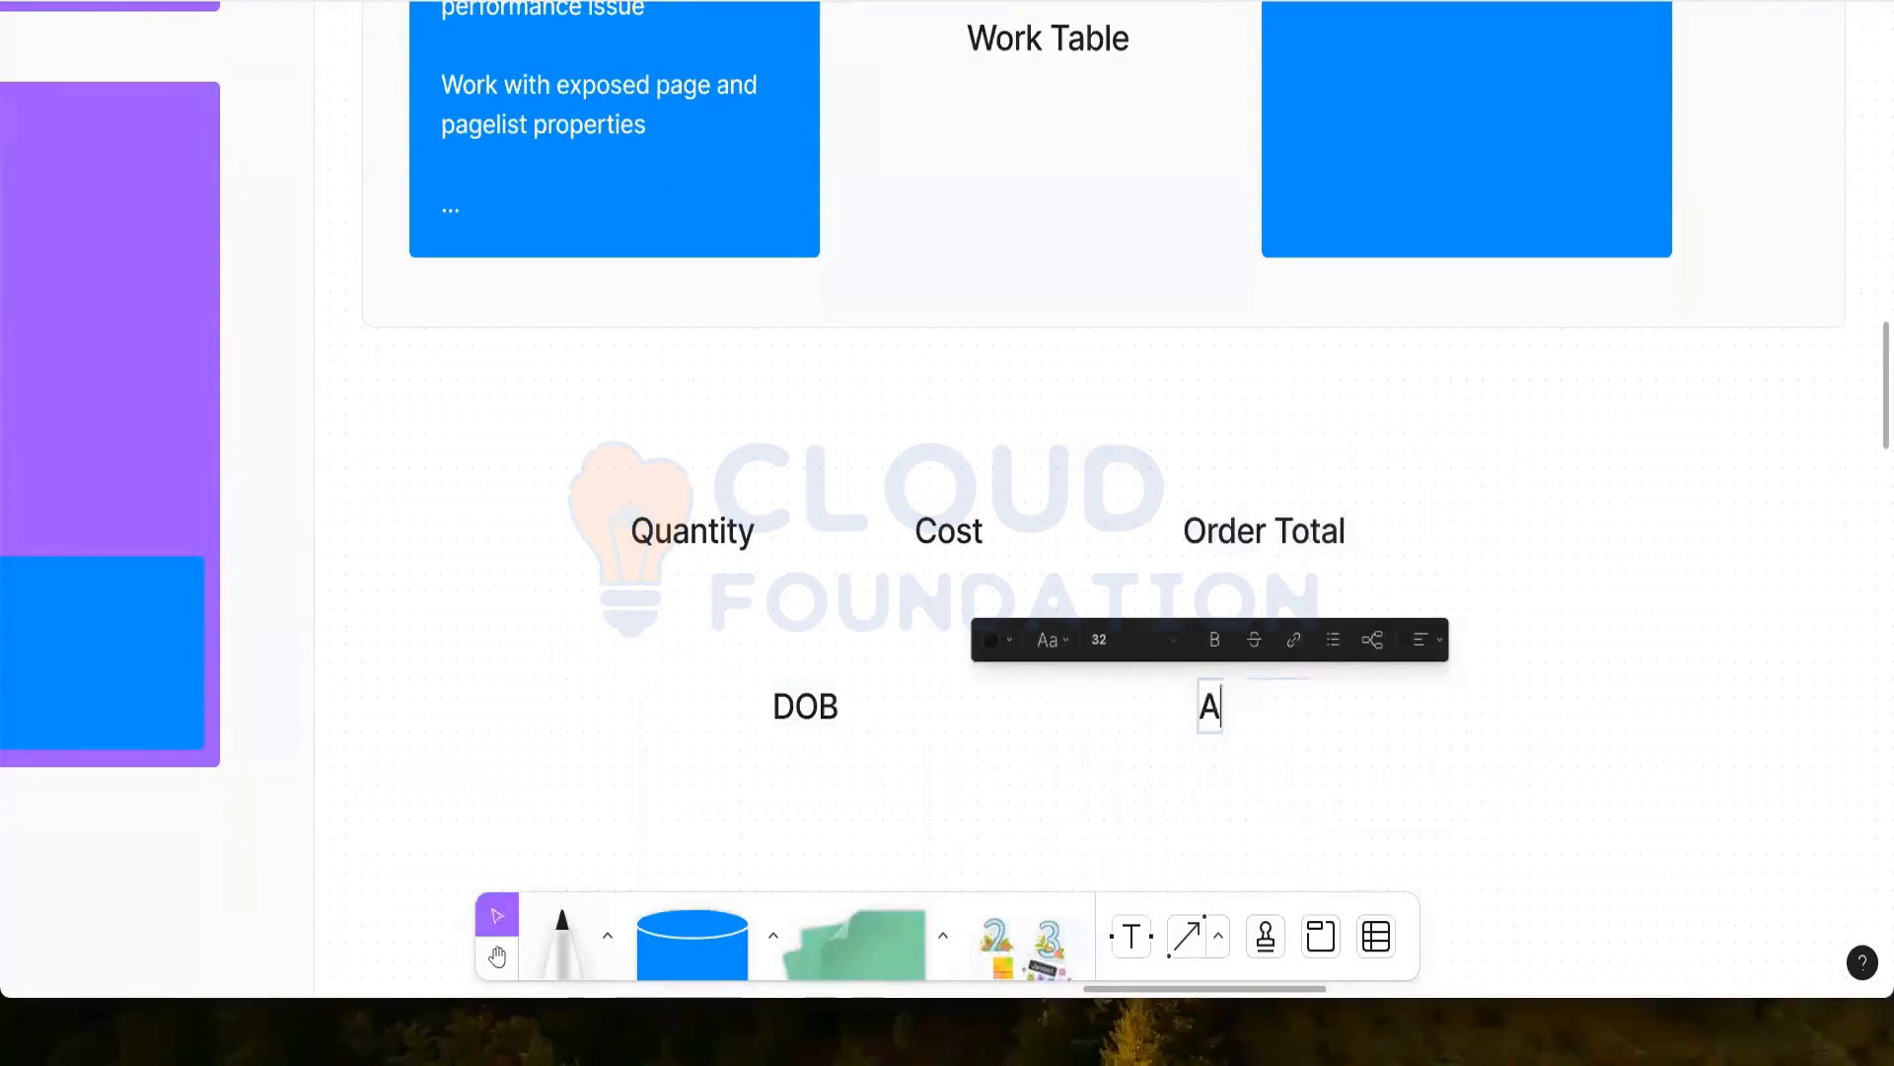
{"action": "left_click", "coordinate": [1174, 757]}
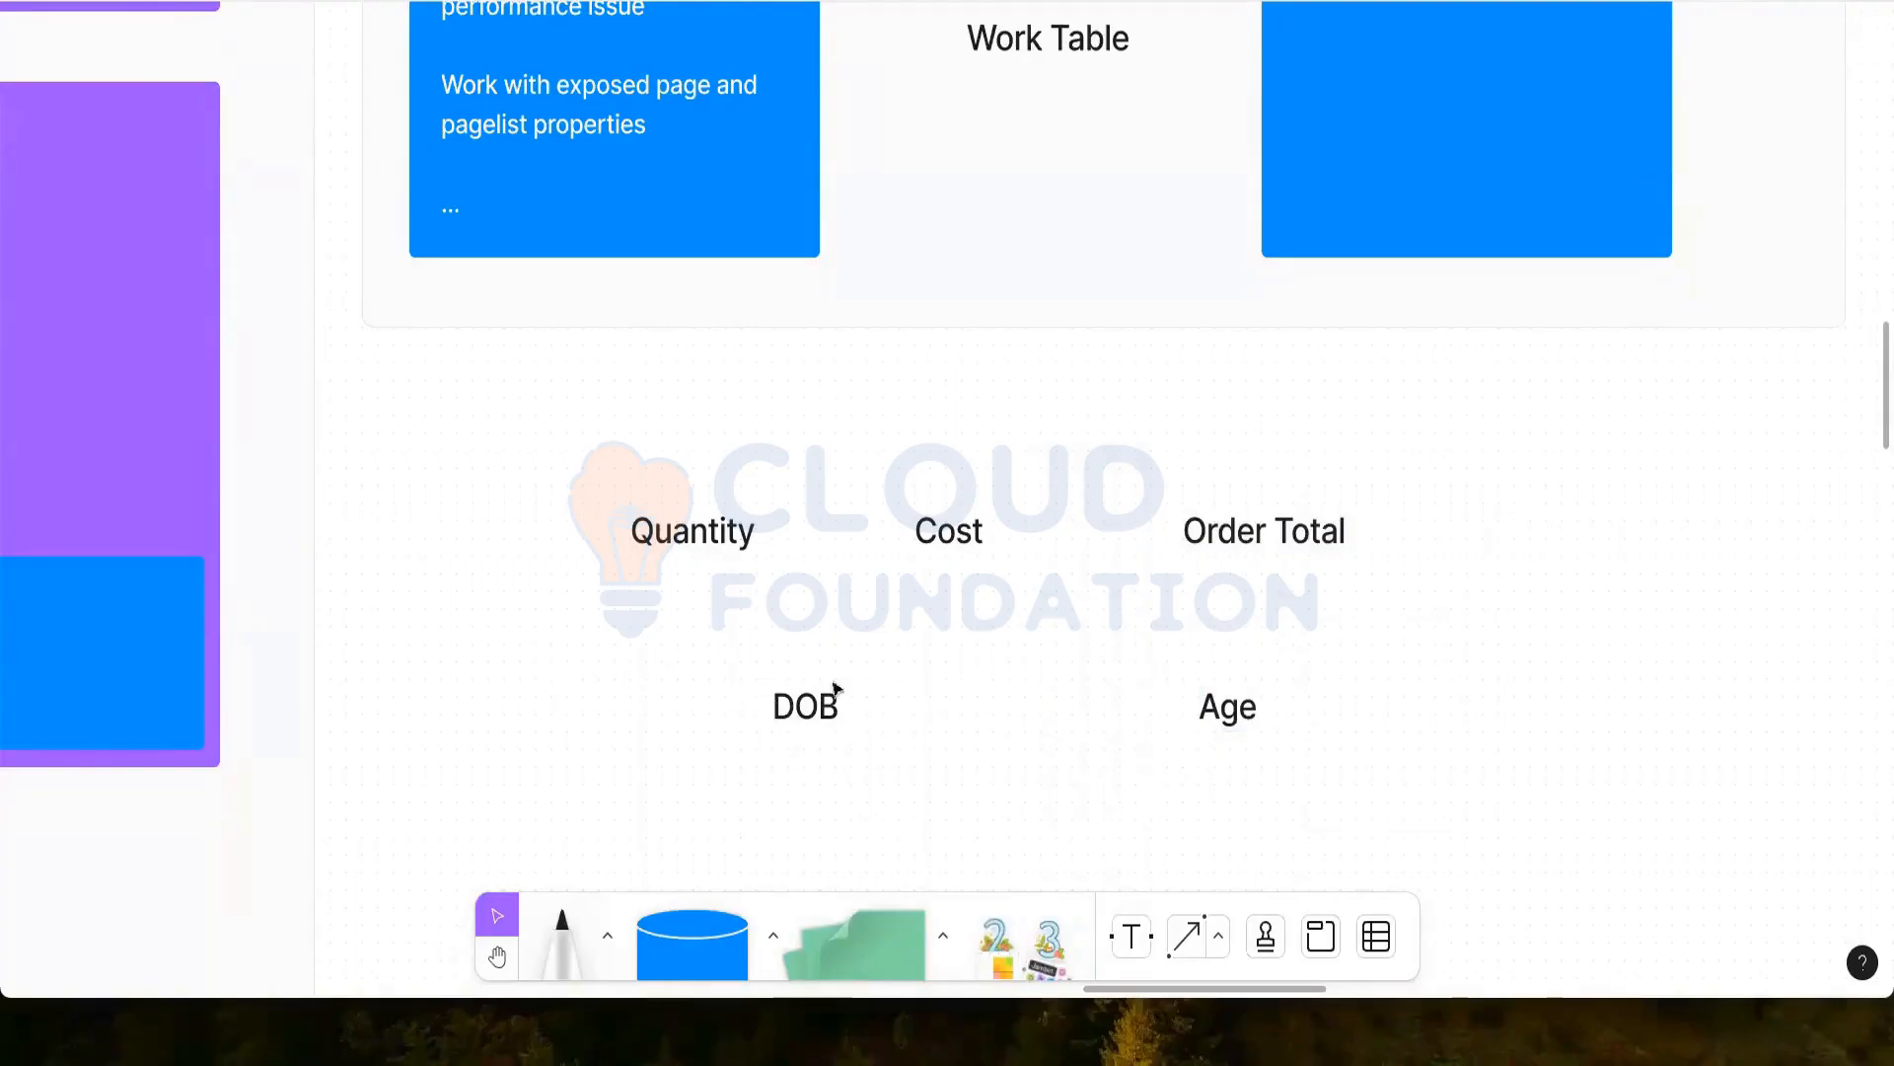
Examine how Order Total relates to Quantity and Cost and how Age relates to DOB using the whiteboard labels
{"action": "left_click", "coordinate": [1225, 717]}
{"action": "left_click", "coordinate": [1293, 714]}
{"action": "left_click", "coordinate": [1223, 545]}
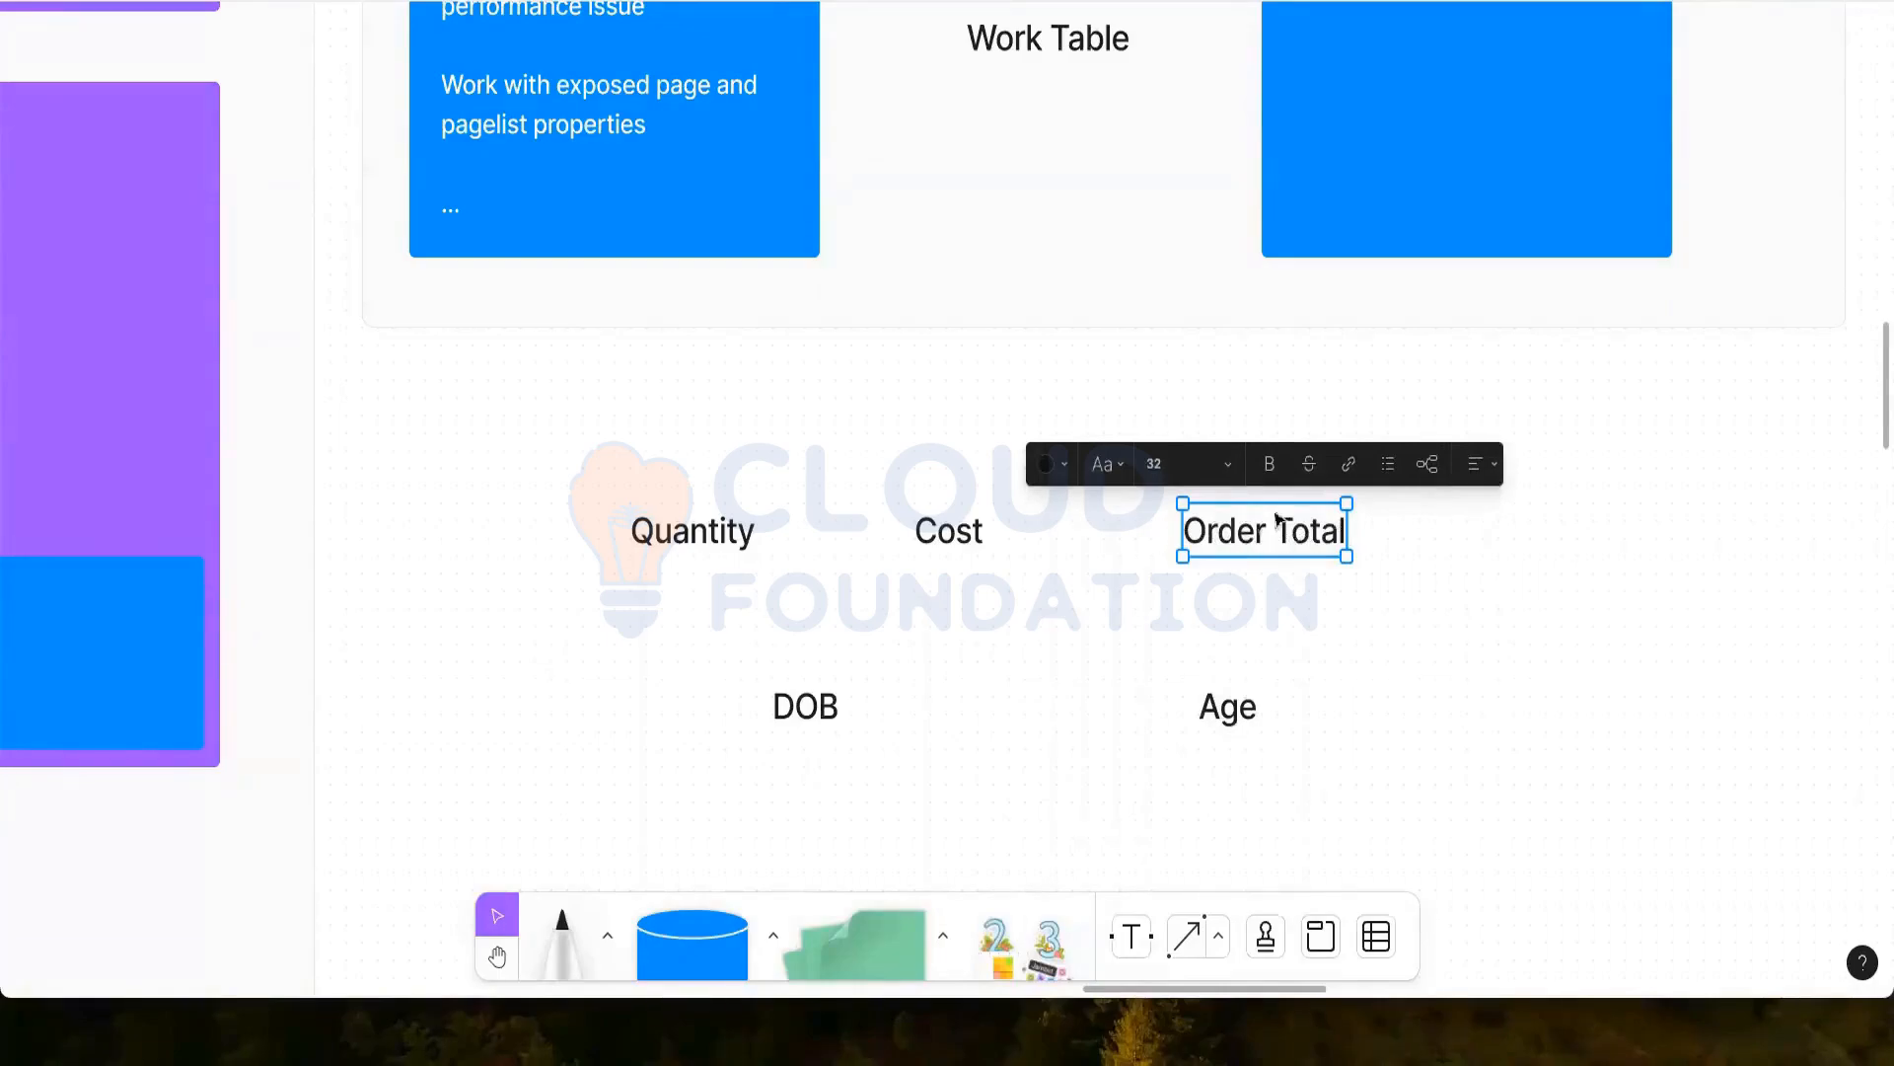
{"action": "left_click", "coordinate": [730, 537]}
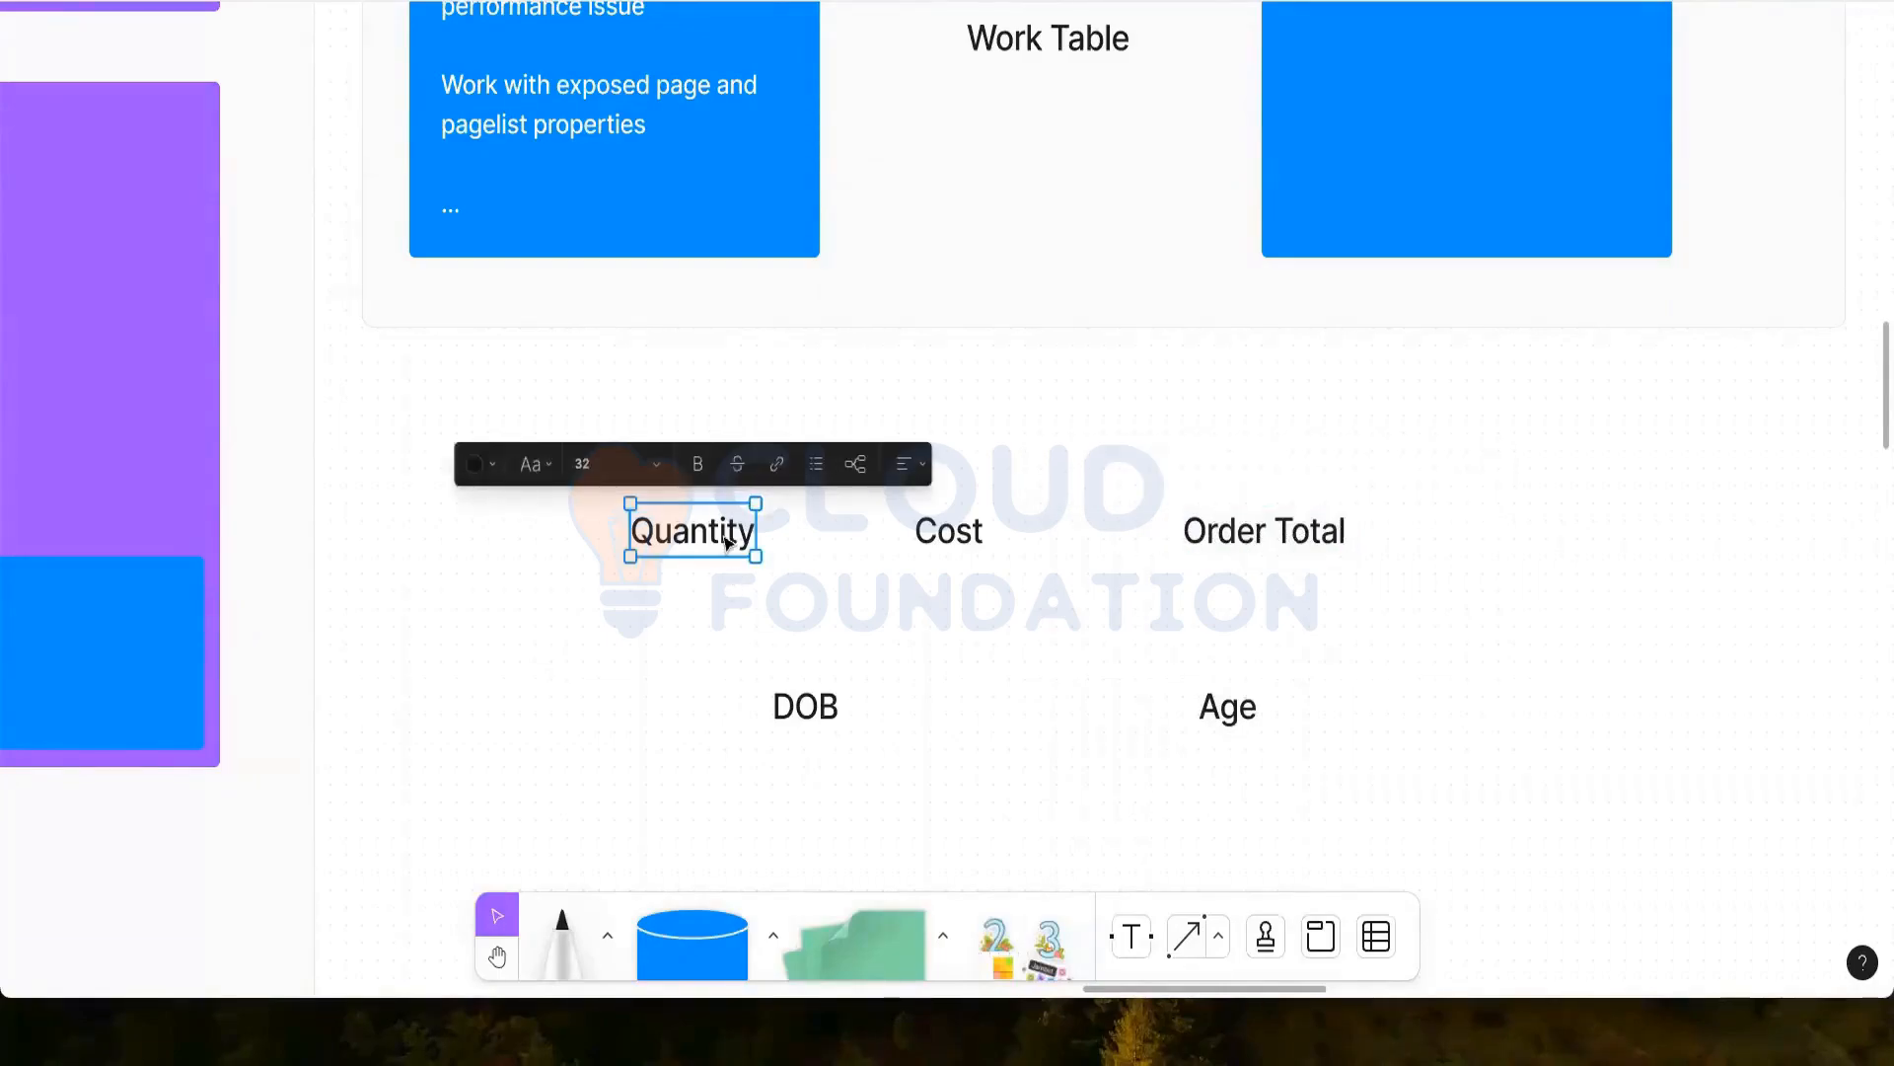
{"action": "left_click", "coordinate": [944, 538]}
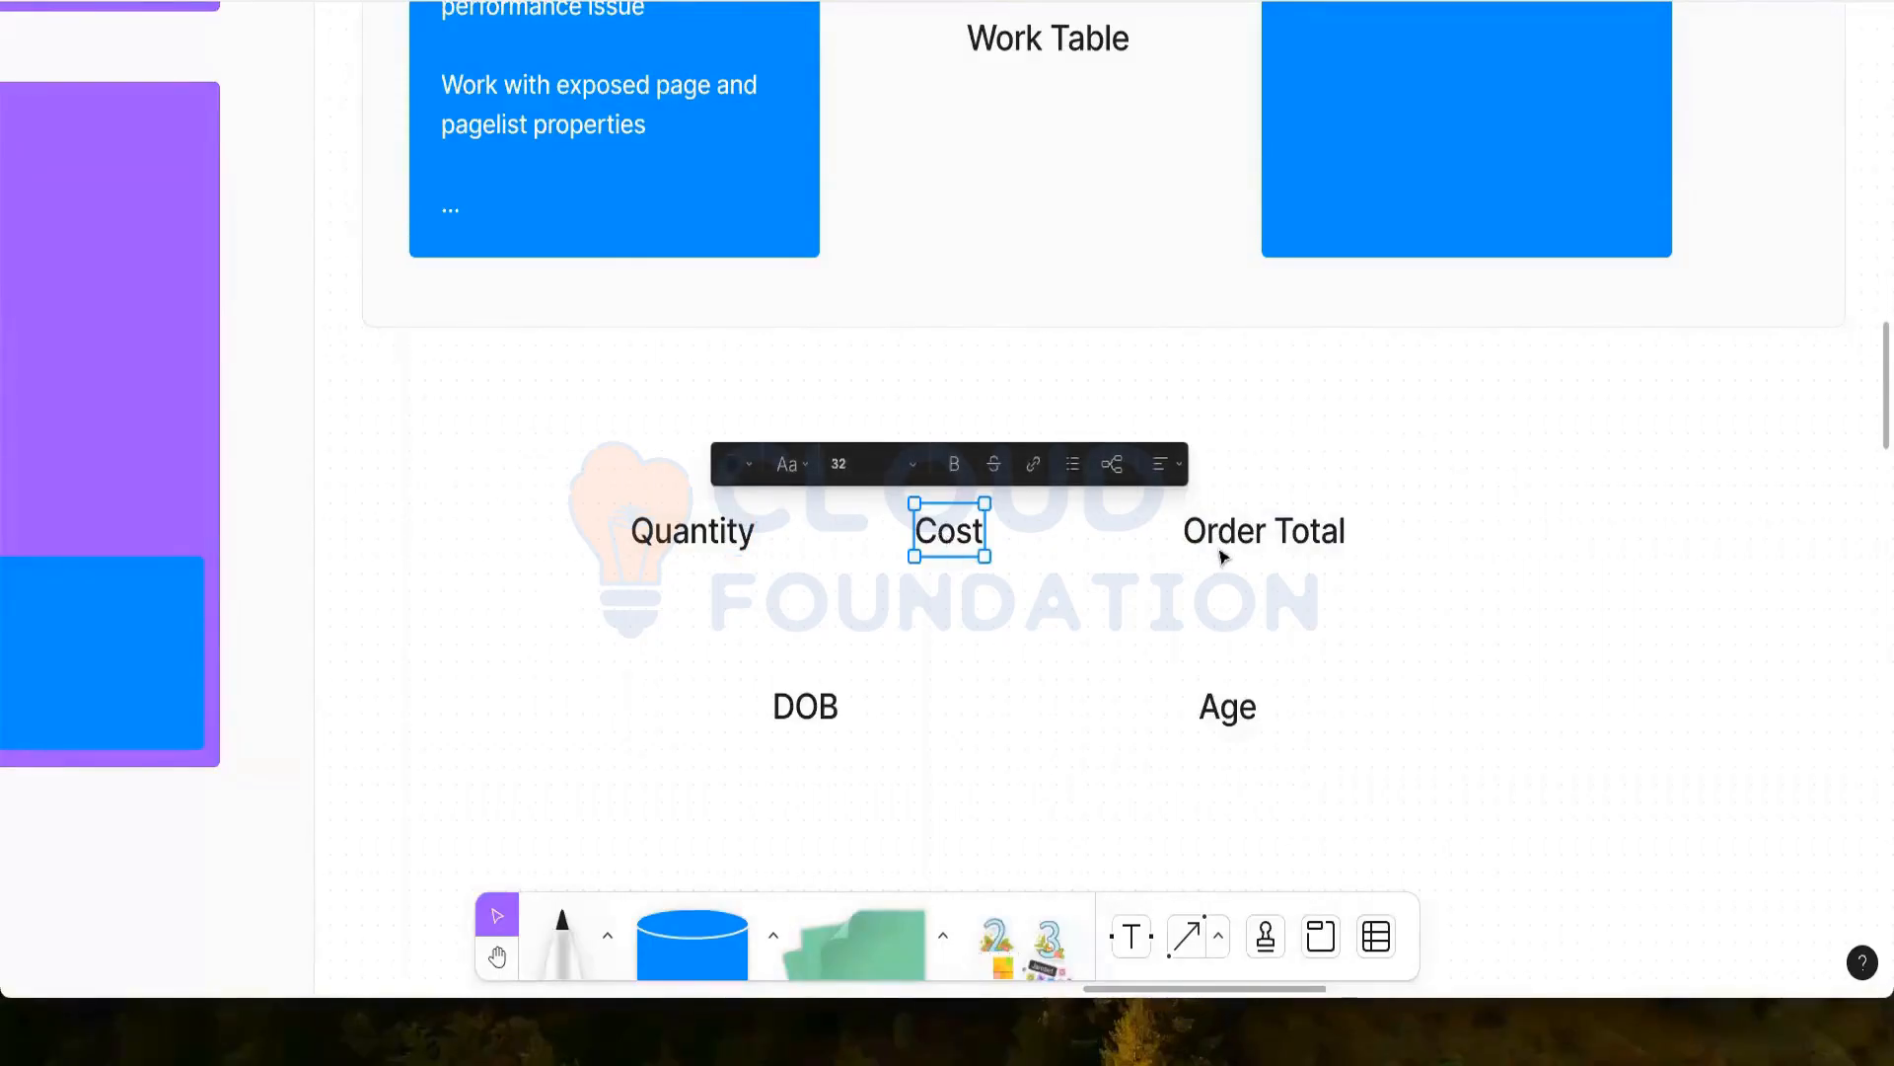
{"action": "left_click", "coordinate": [1248, 538]}
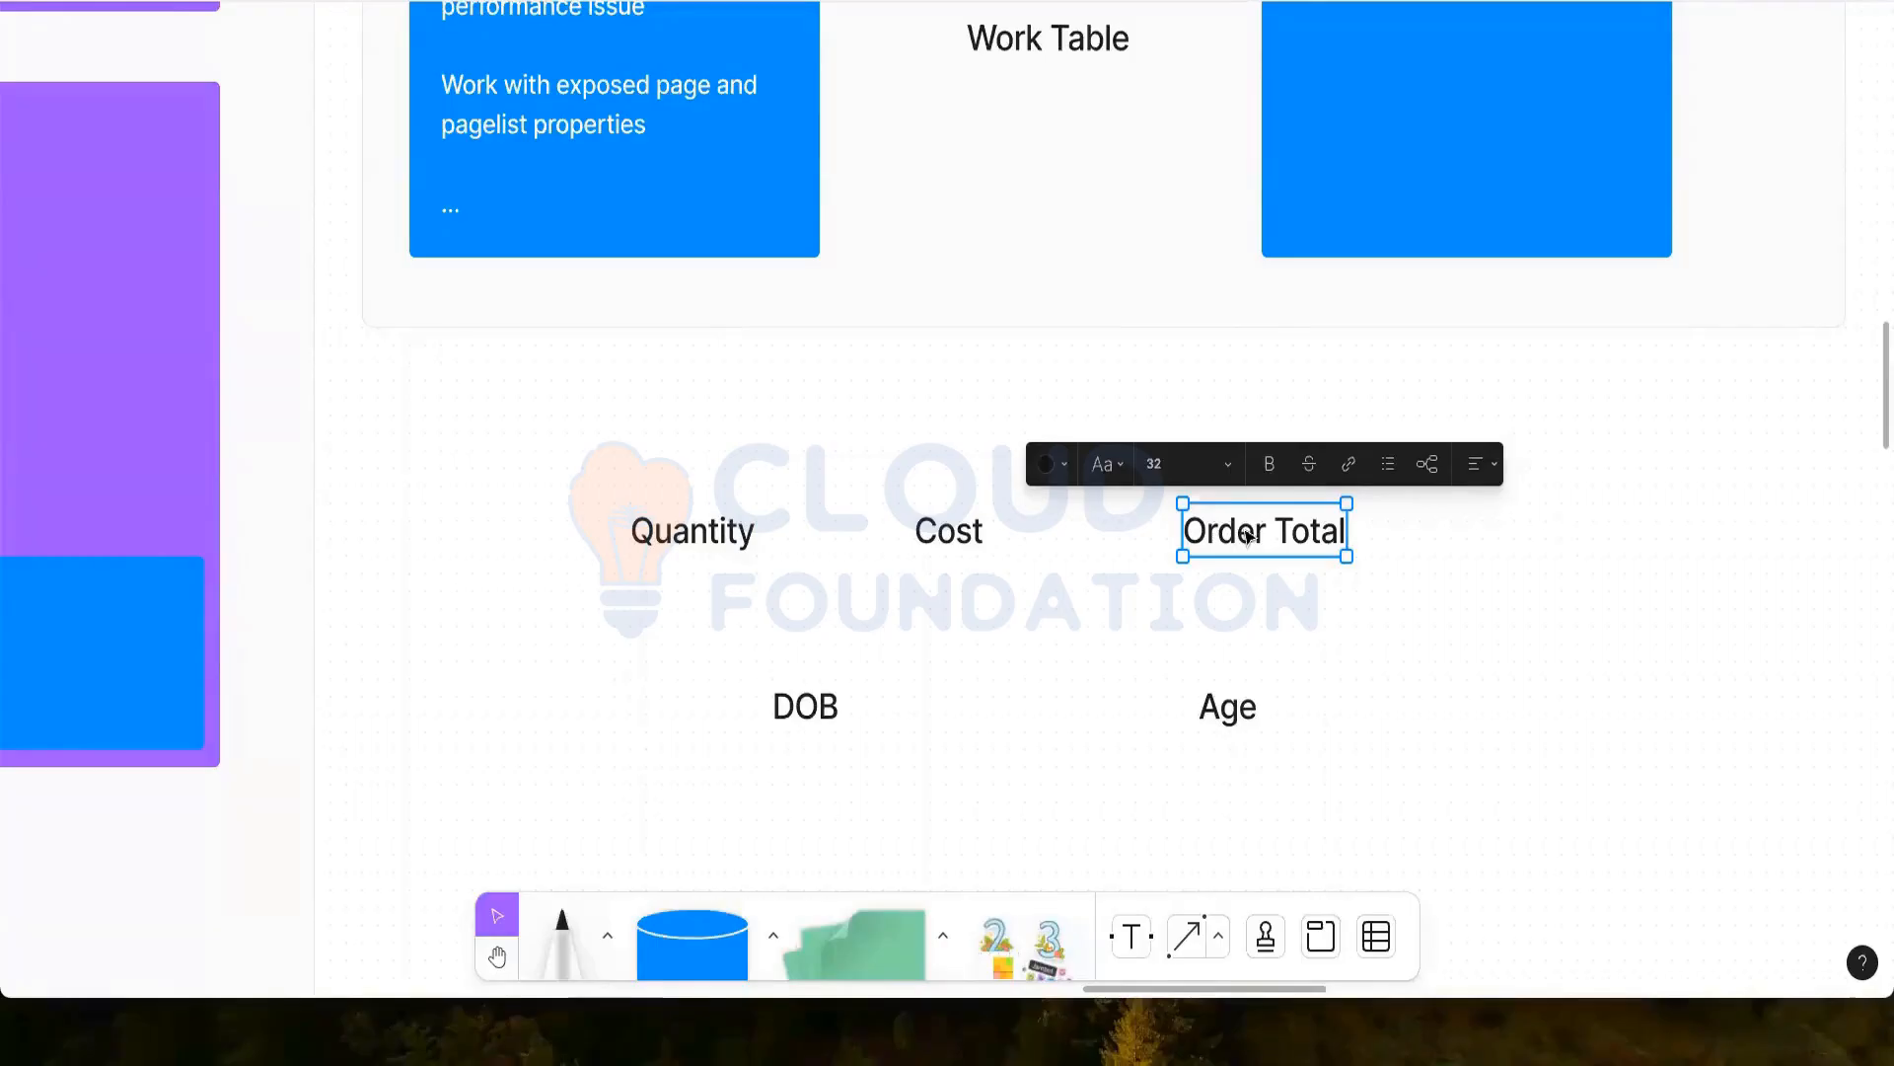
{"action": "left_click", "coordinate": [1239, 534]}
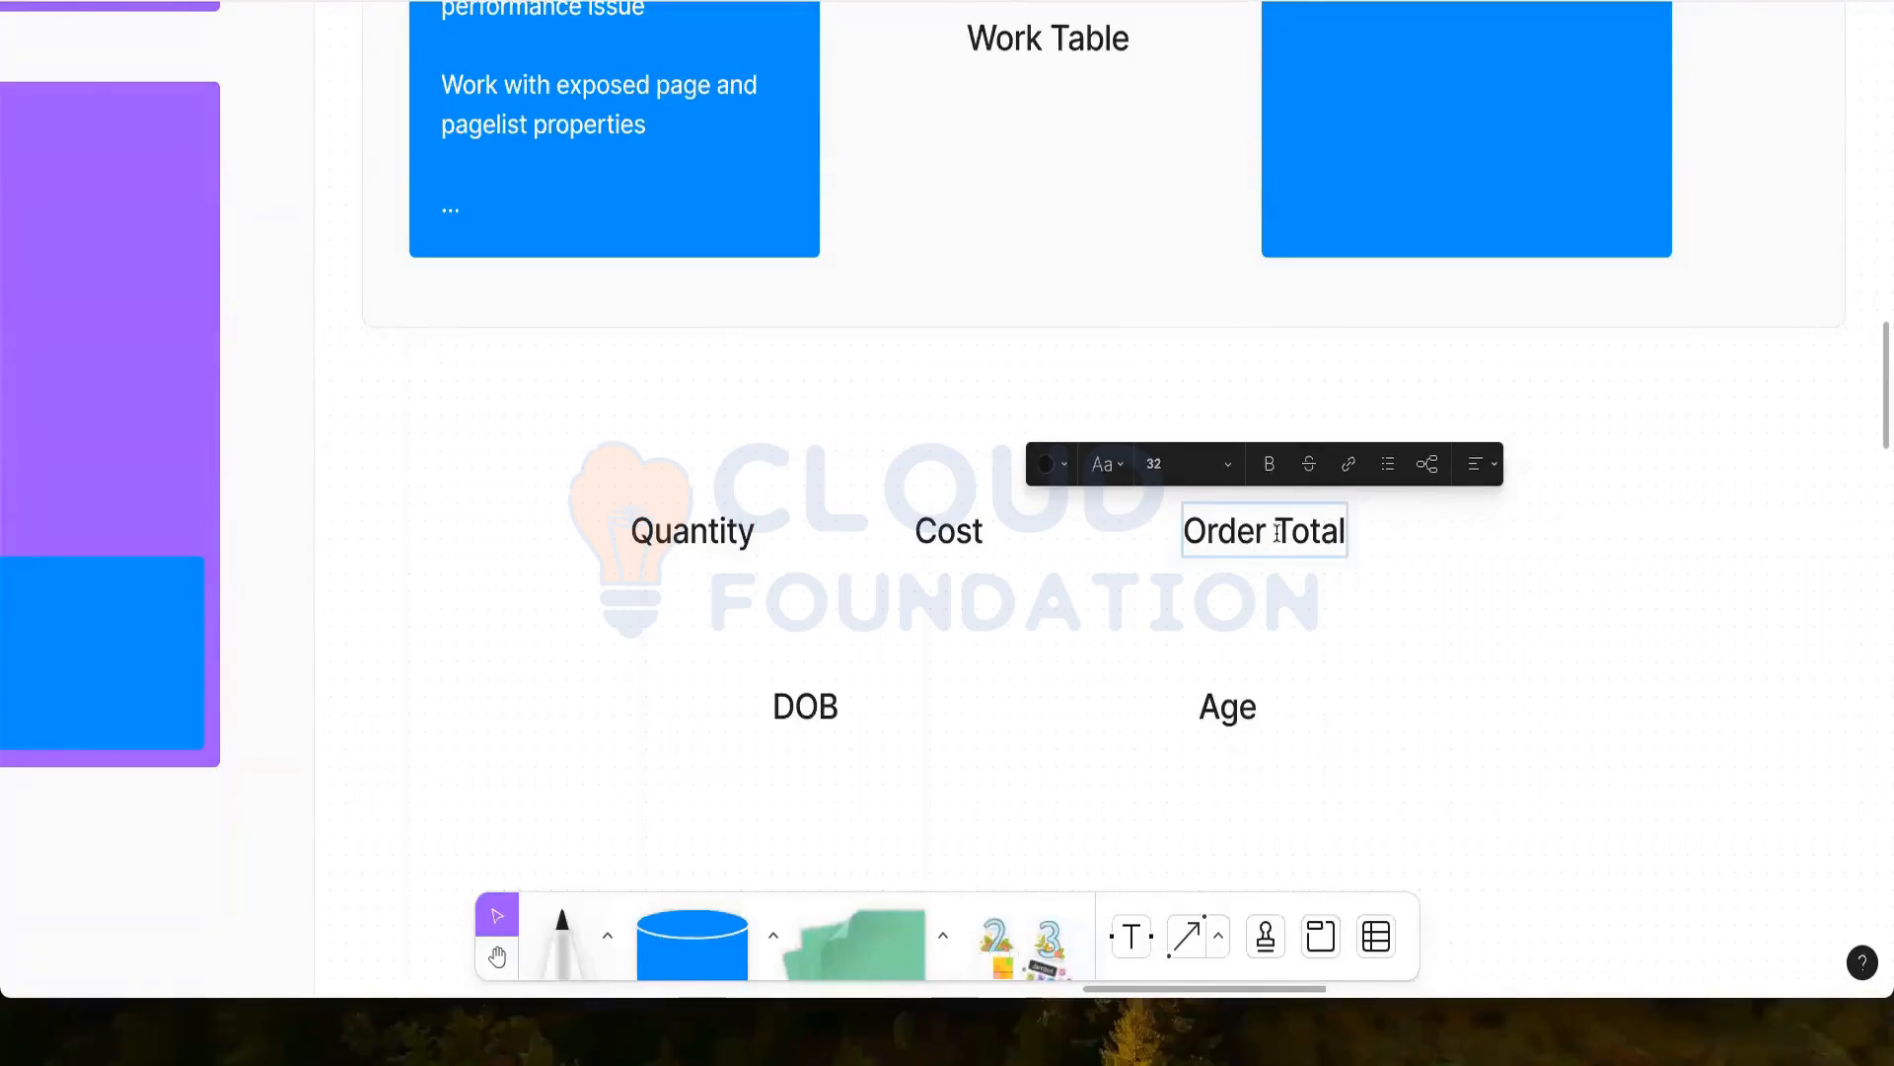
{"action": "left_click", "coordinate": [677, 545]}
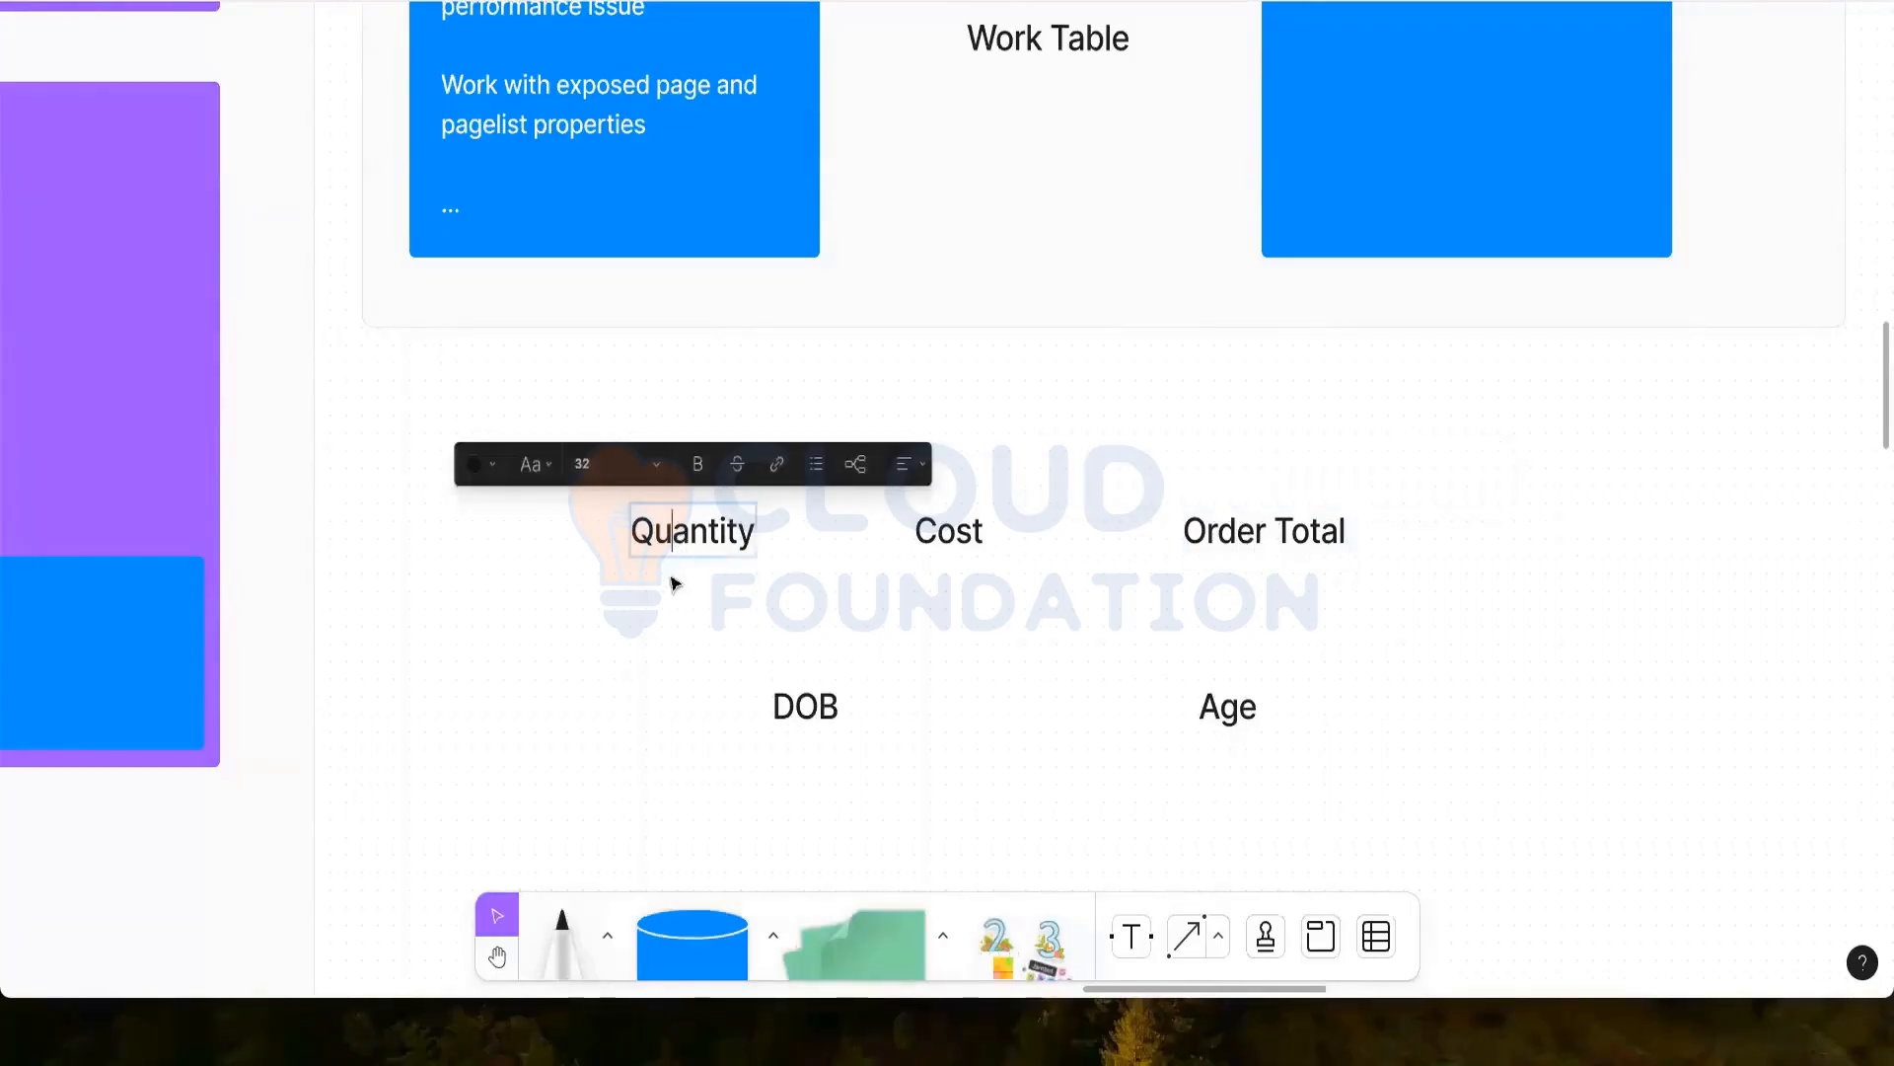
{"action": "left_click", "coordinate": [924, 533]}
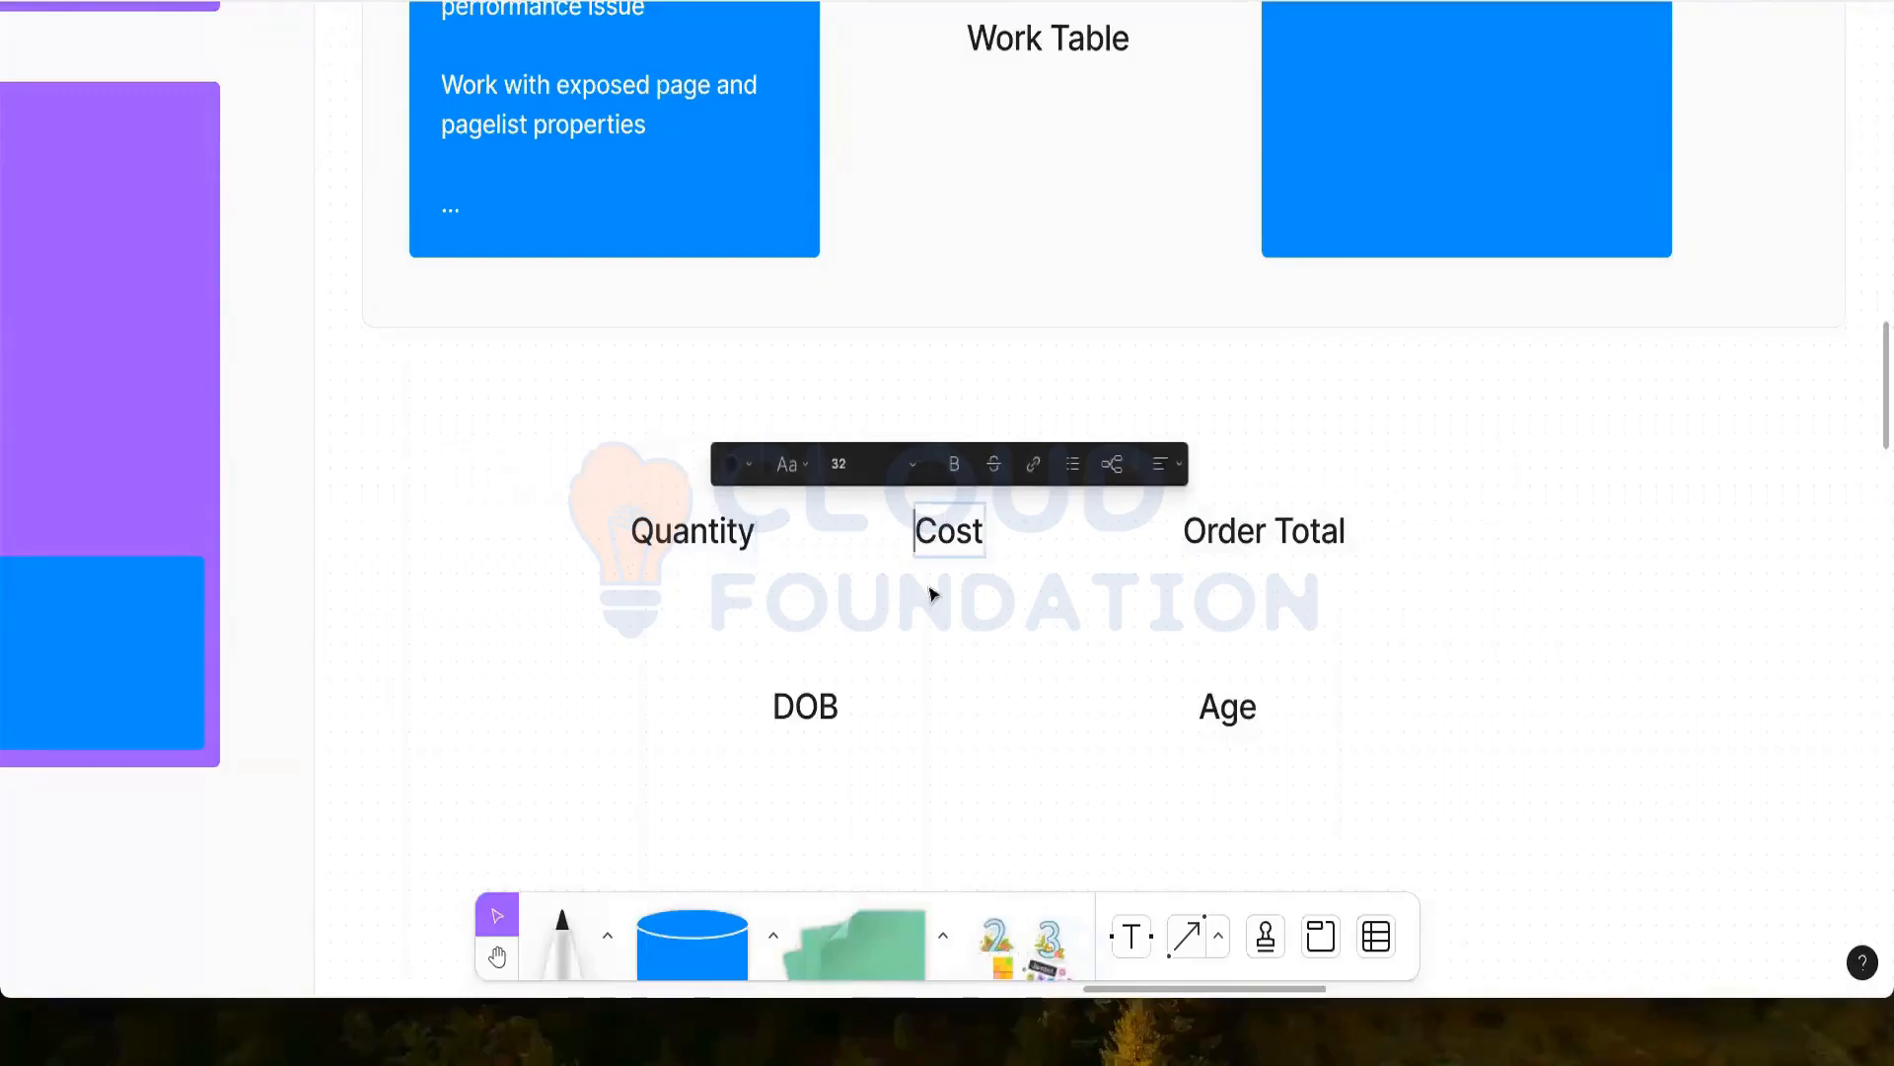
{"action": "key", "text": "Escape"}
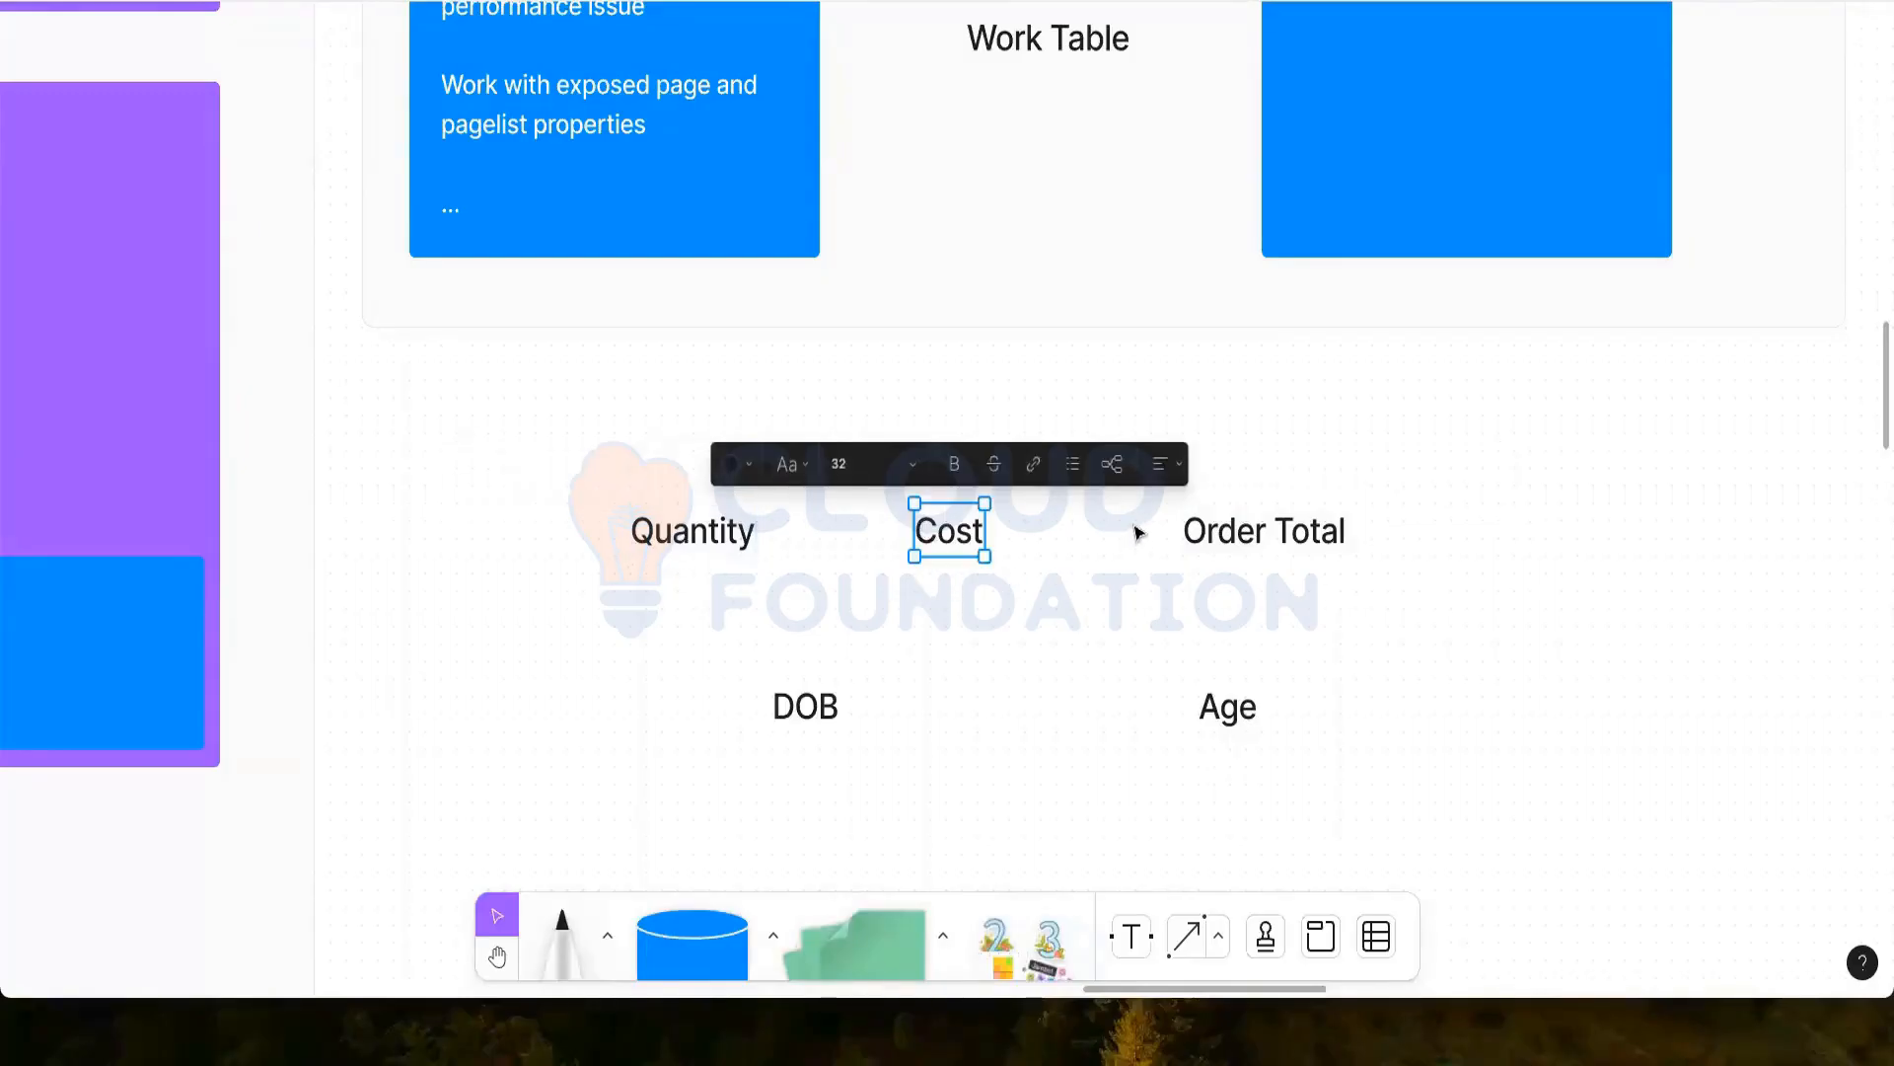
{"action": "left_click", "coordinate": [1363, 536]}
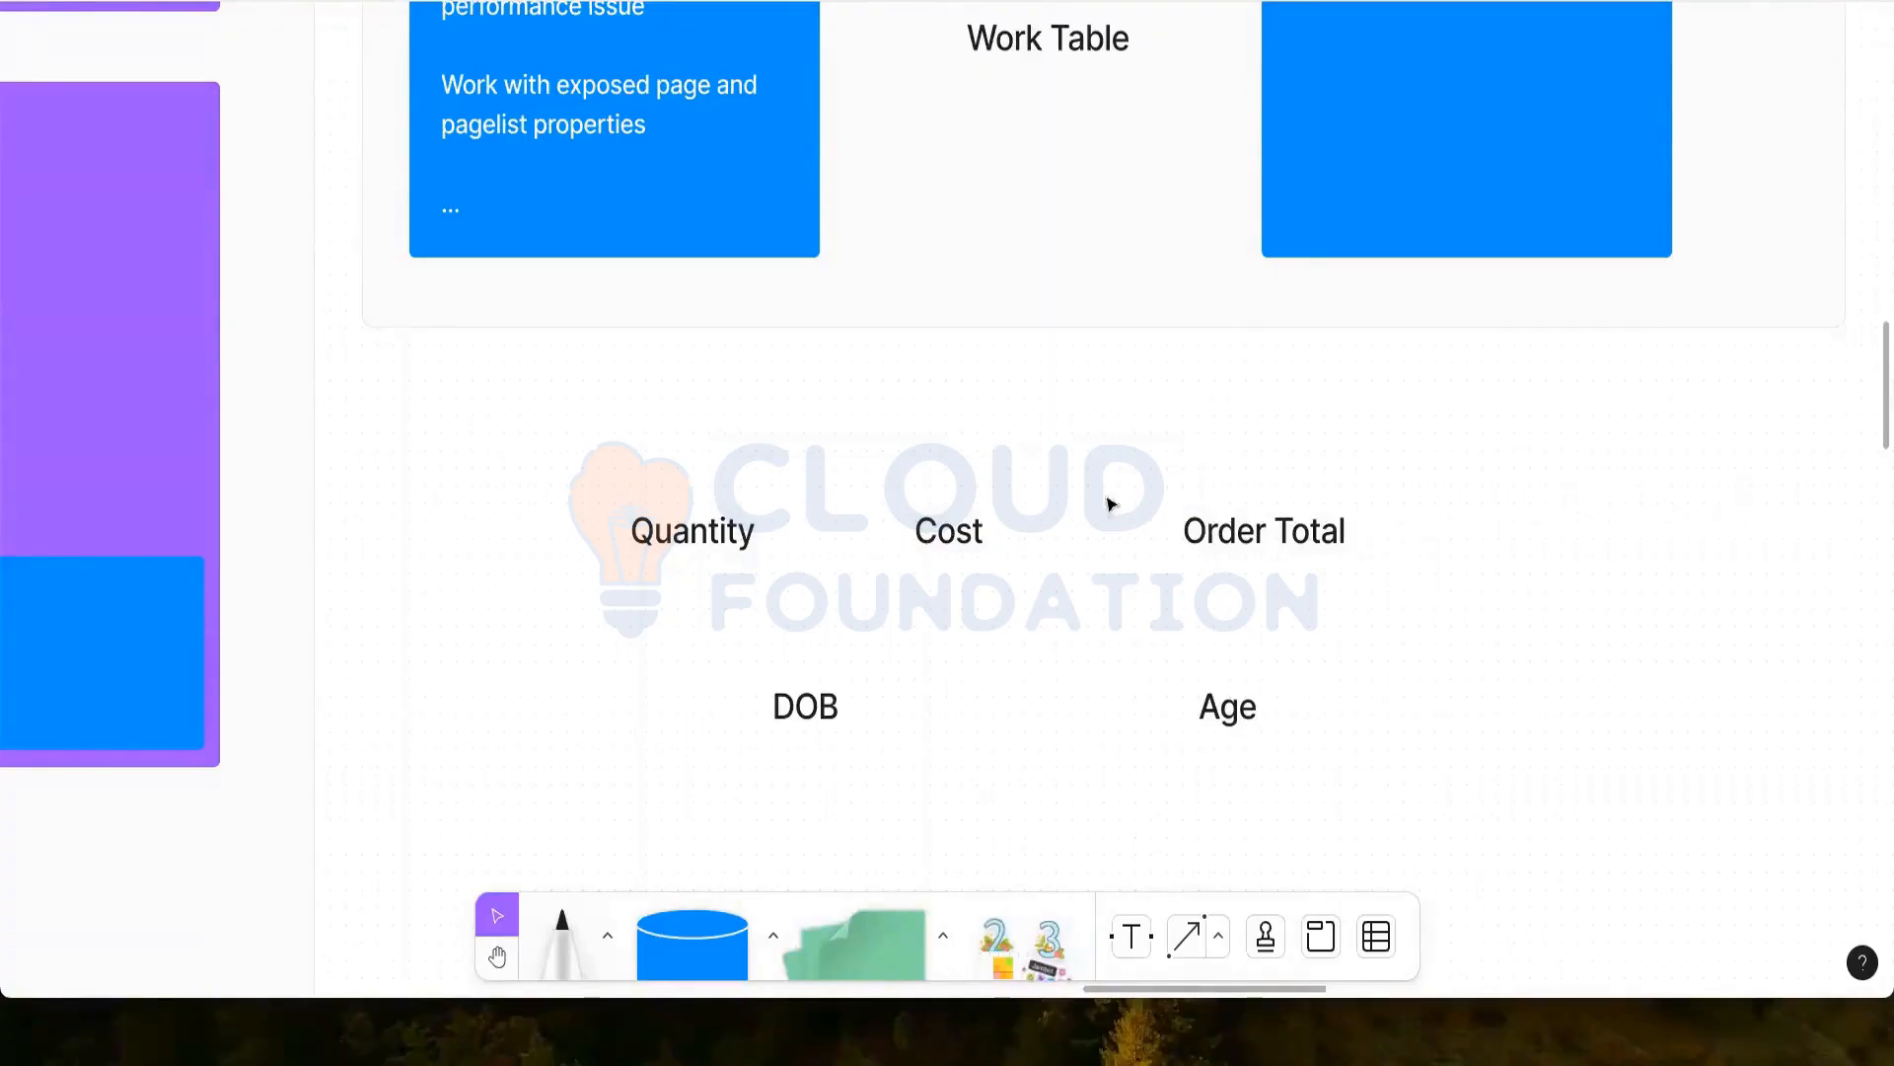
{"action": "scroll", "coordinate": [885, 482], "scroll_direction": "up", "scroll_amount": 1}
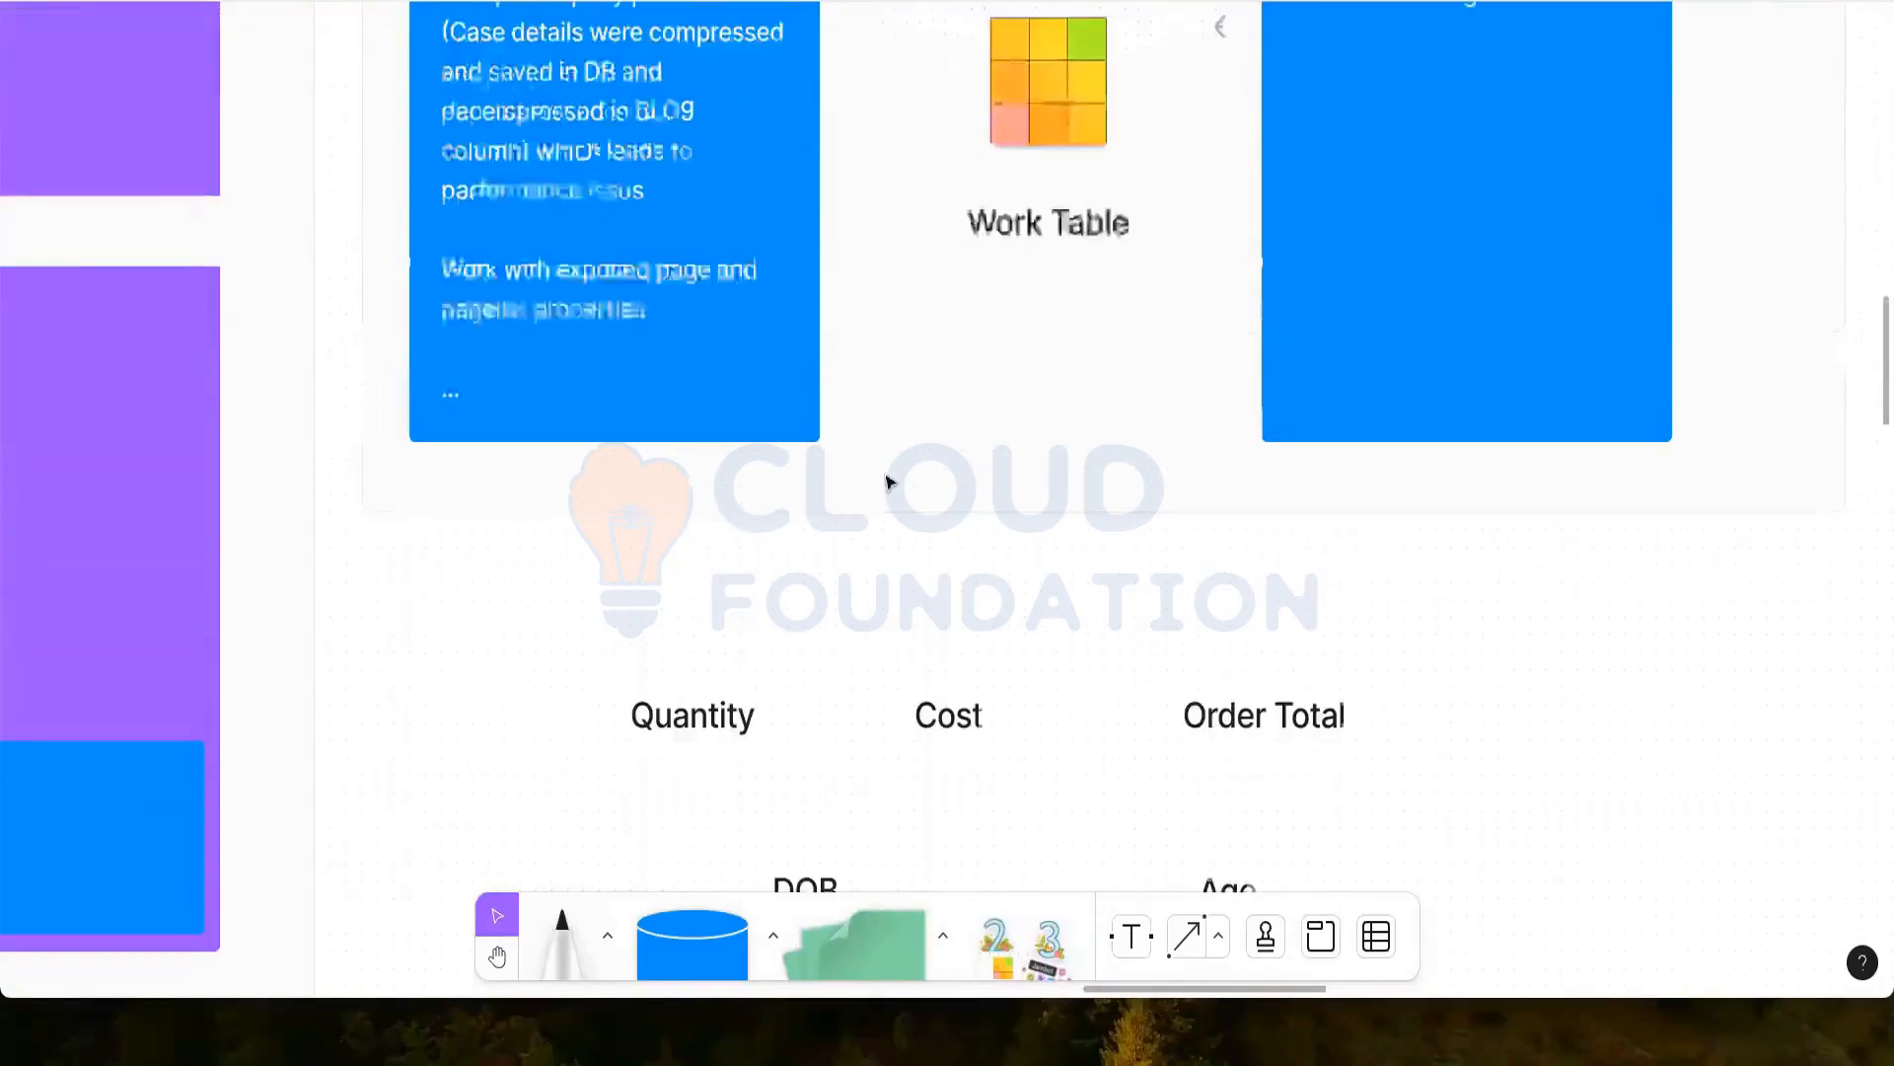
{"action": "scroll", "coordinate": [888, 486], "scroll_direction": "down", "scroll_amount": 2}
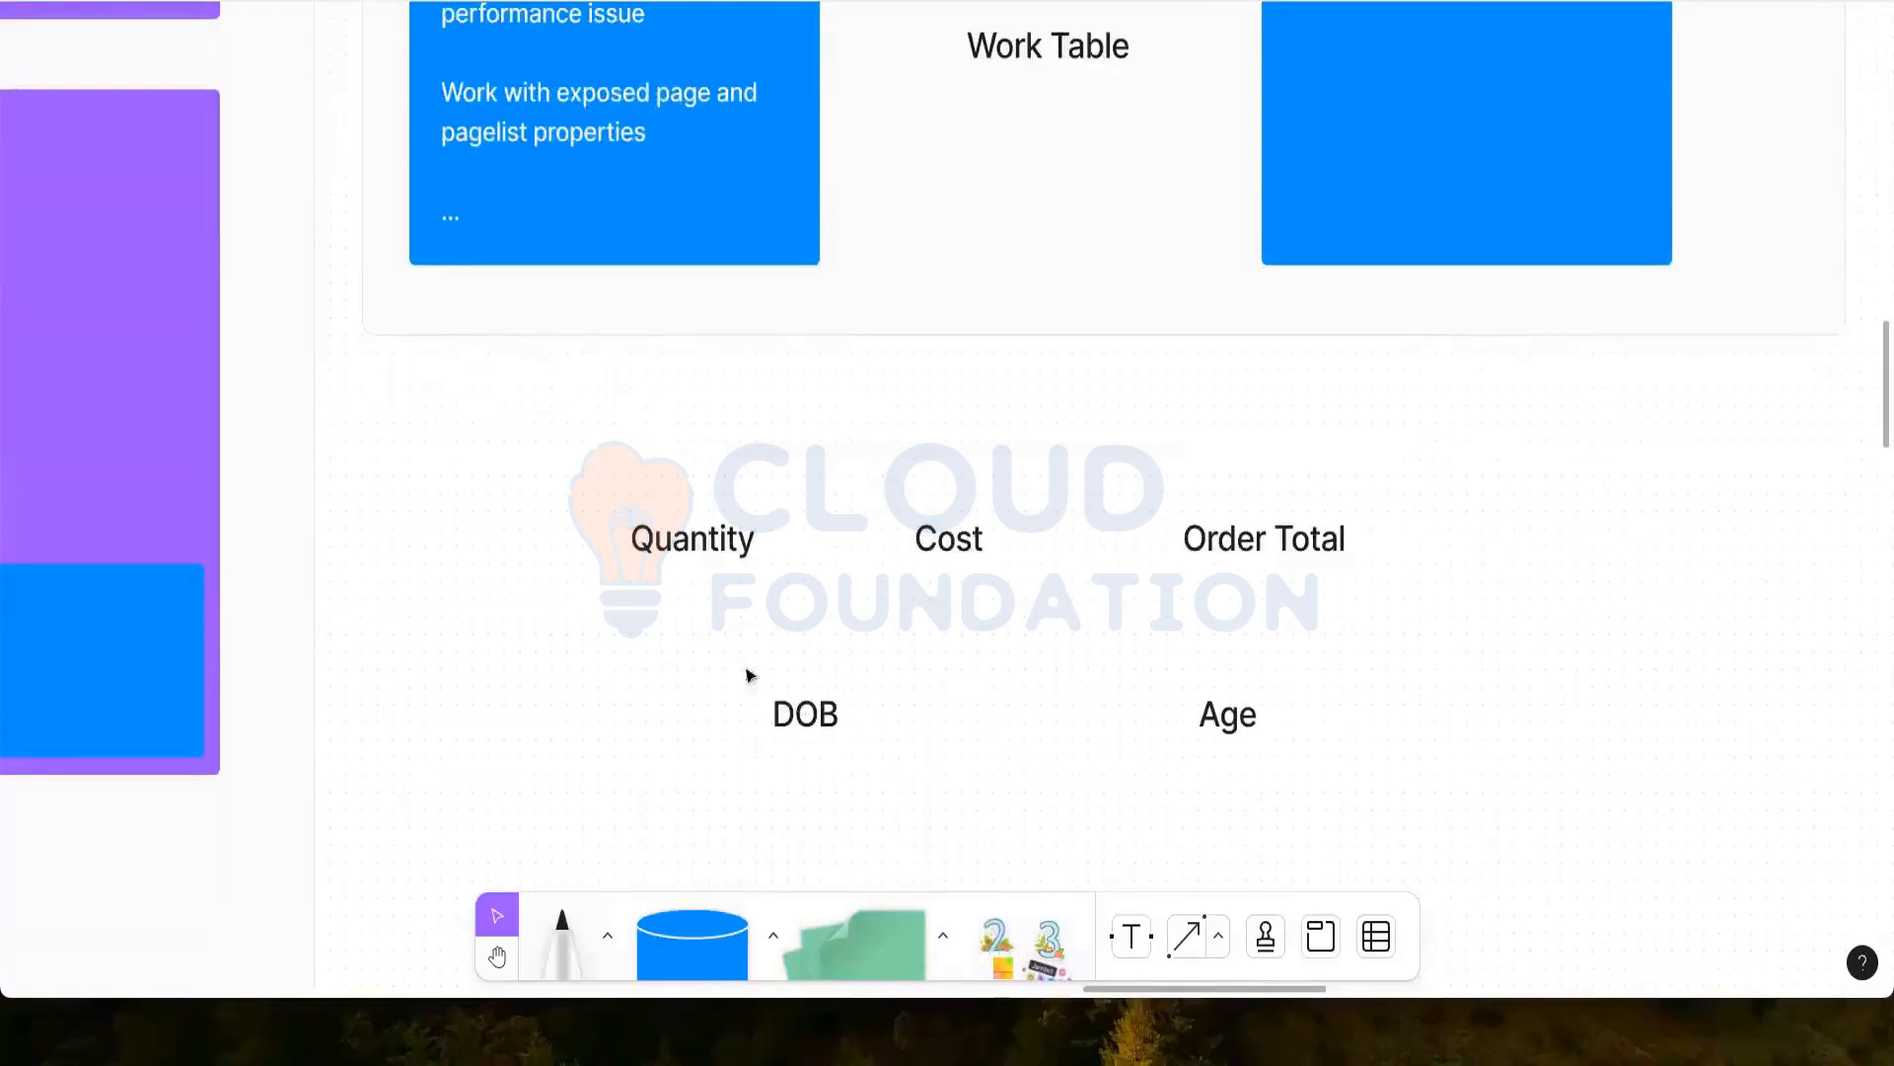
{"action": "left_click", "coordinate": [790, 702]}
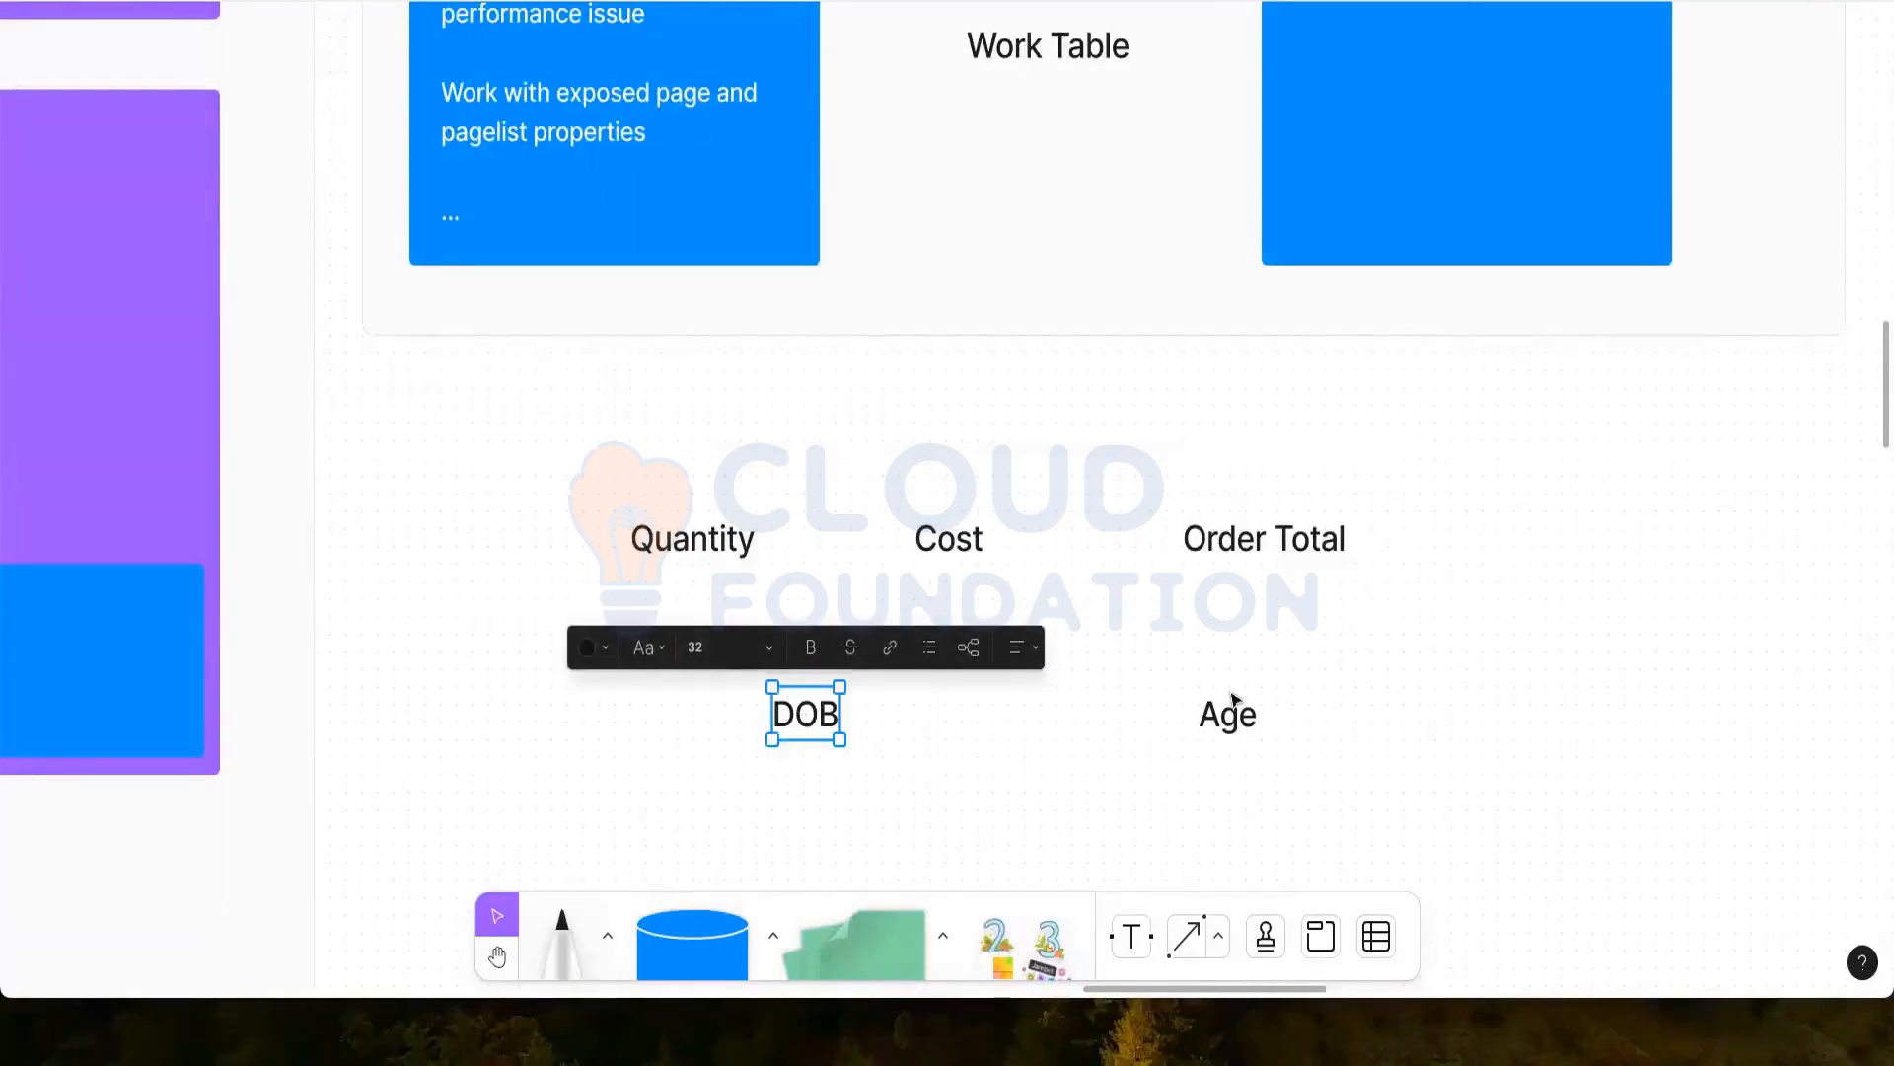
{"action": "left_click", "coordinate": [827, 580]}
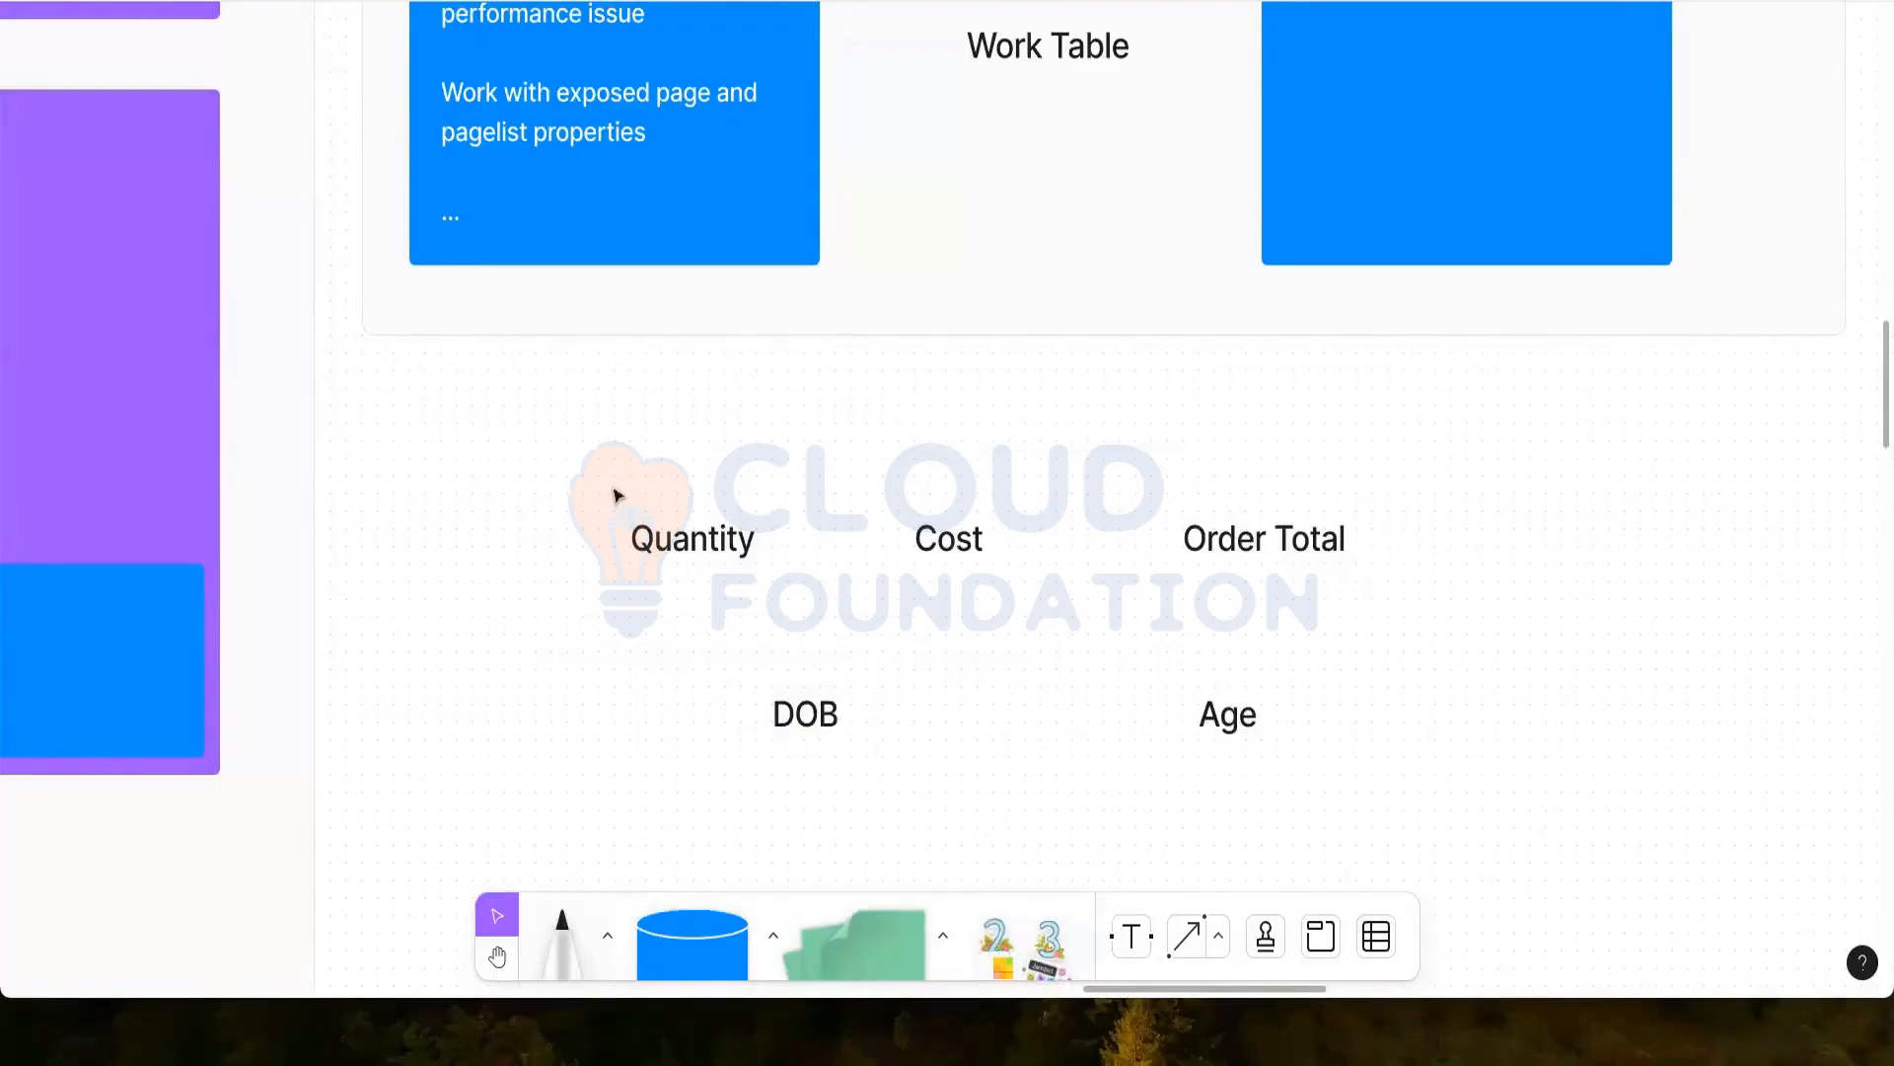
Review the whiteboard notes on forward and backward chaining and where declare expressions need to be enabled
{"action": "scroll", "coordinate": [1016, 546], "scroll_direction": "up", "scroll_amount": 5}
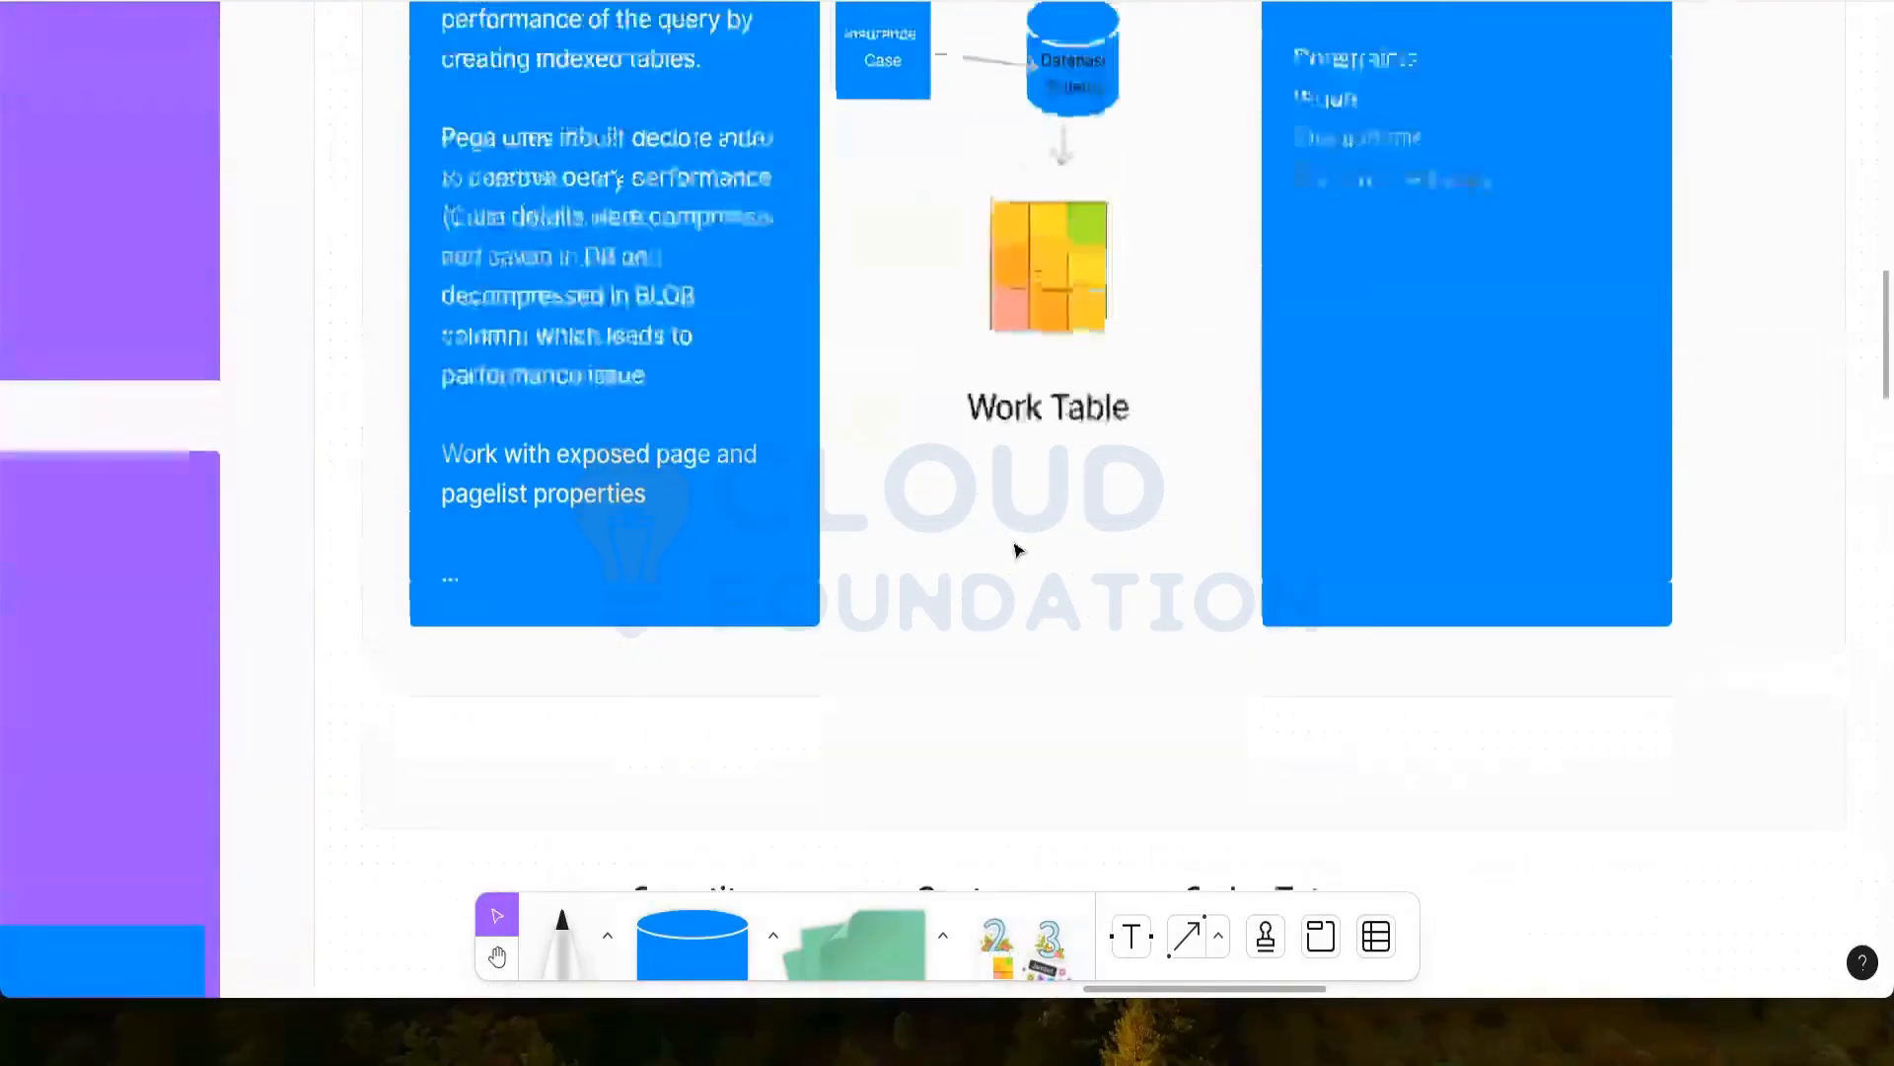
{"action": "scroll", "coordinate": [1016, 546], "scroll_direction": "up", "scroll_amount": 8}
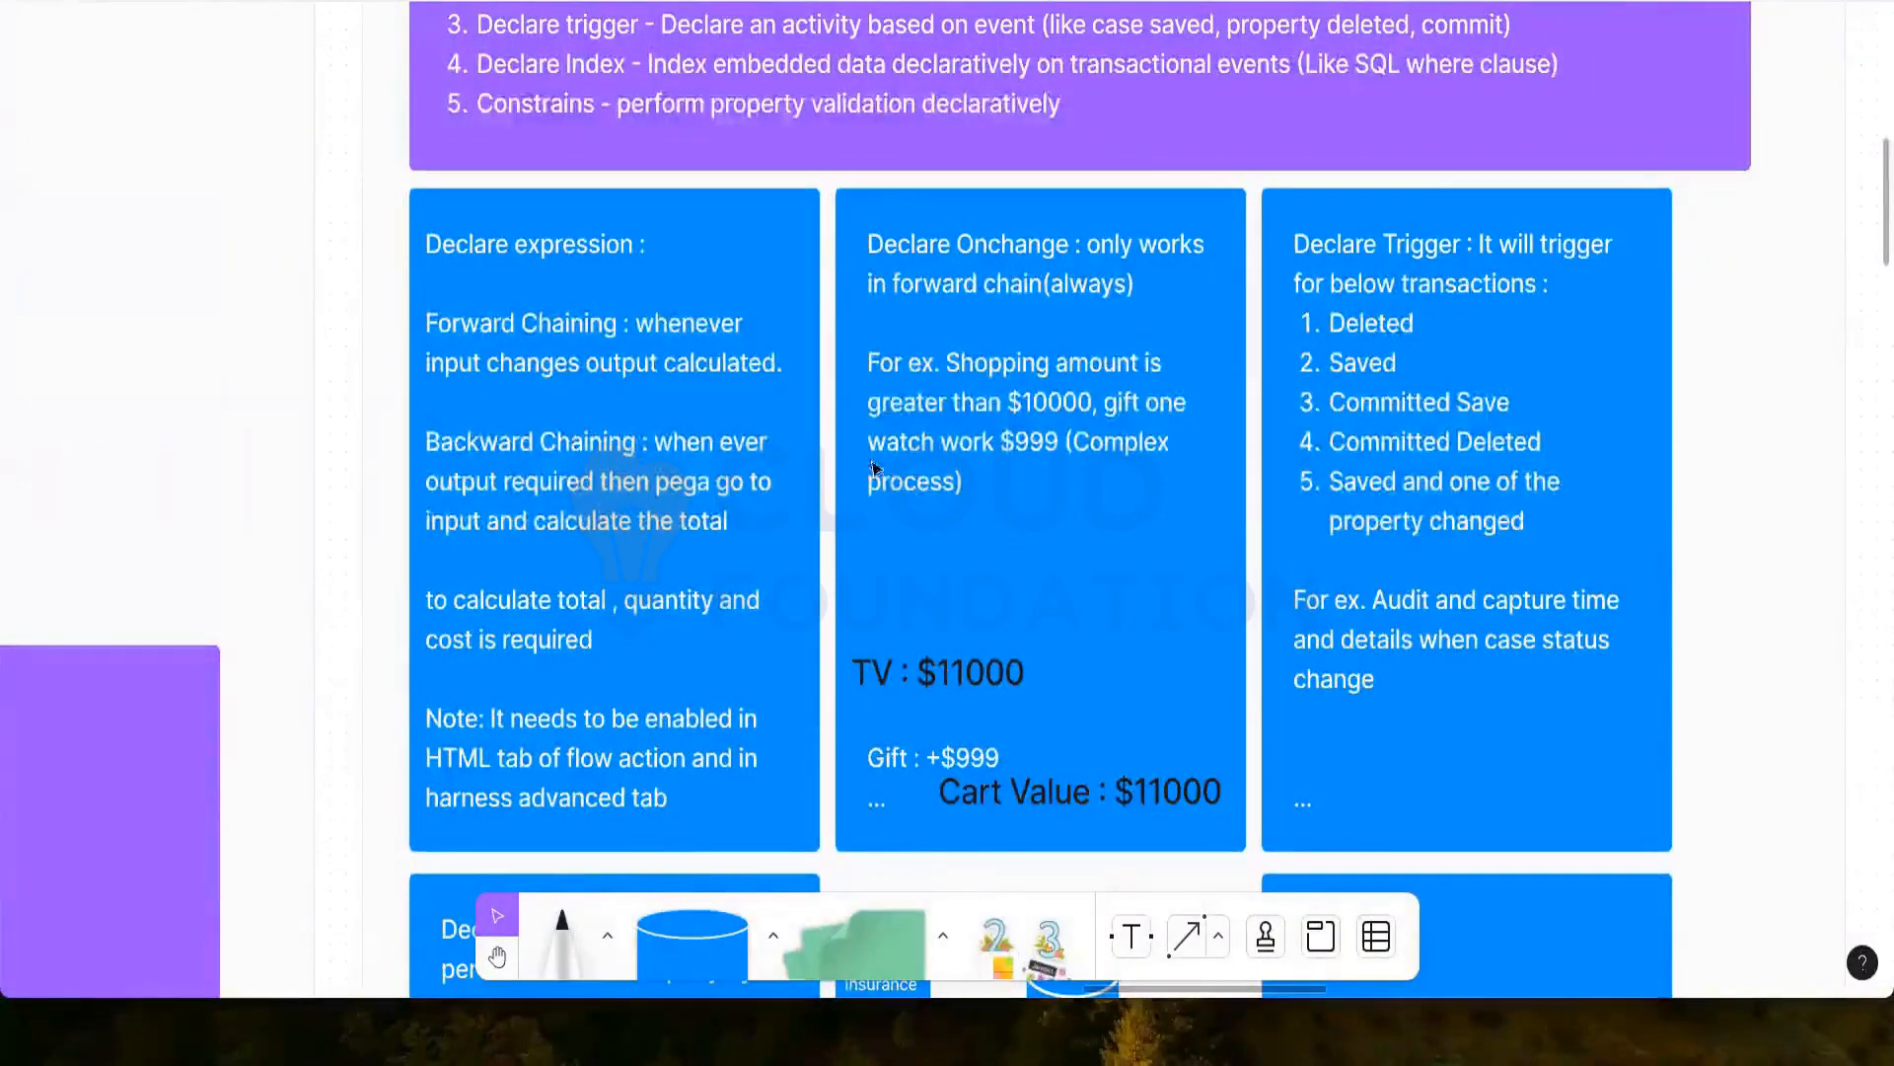
{"action": "scroll", "coordinate": [963, 393], "scroll_direction": "down", "scroll_amount": 1}
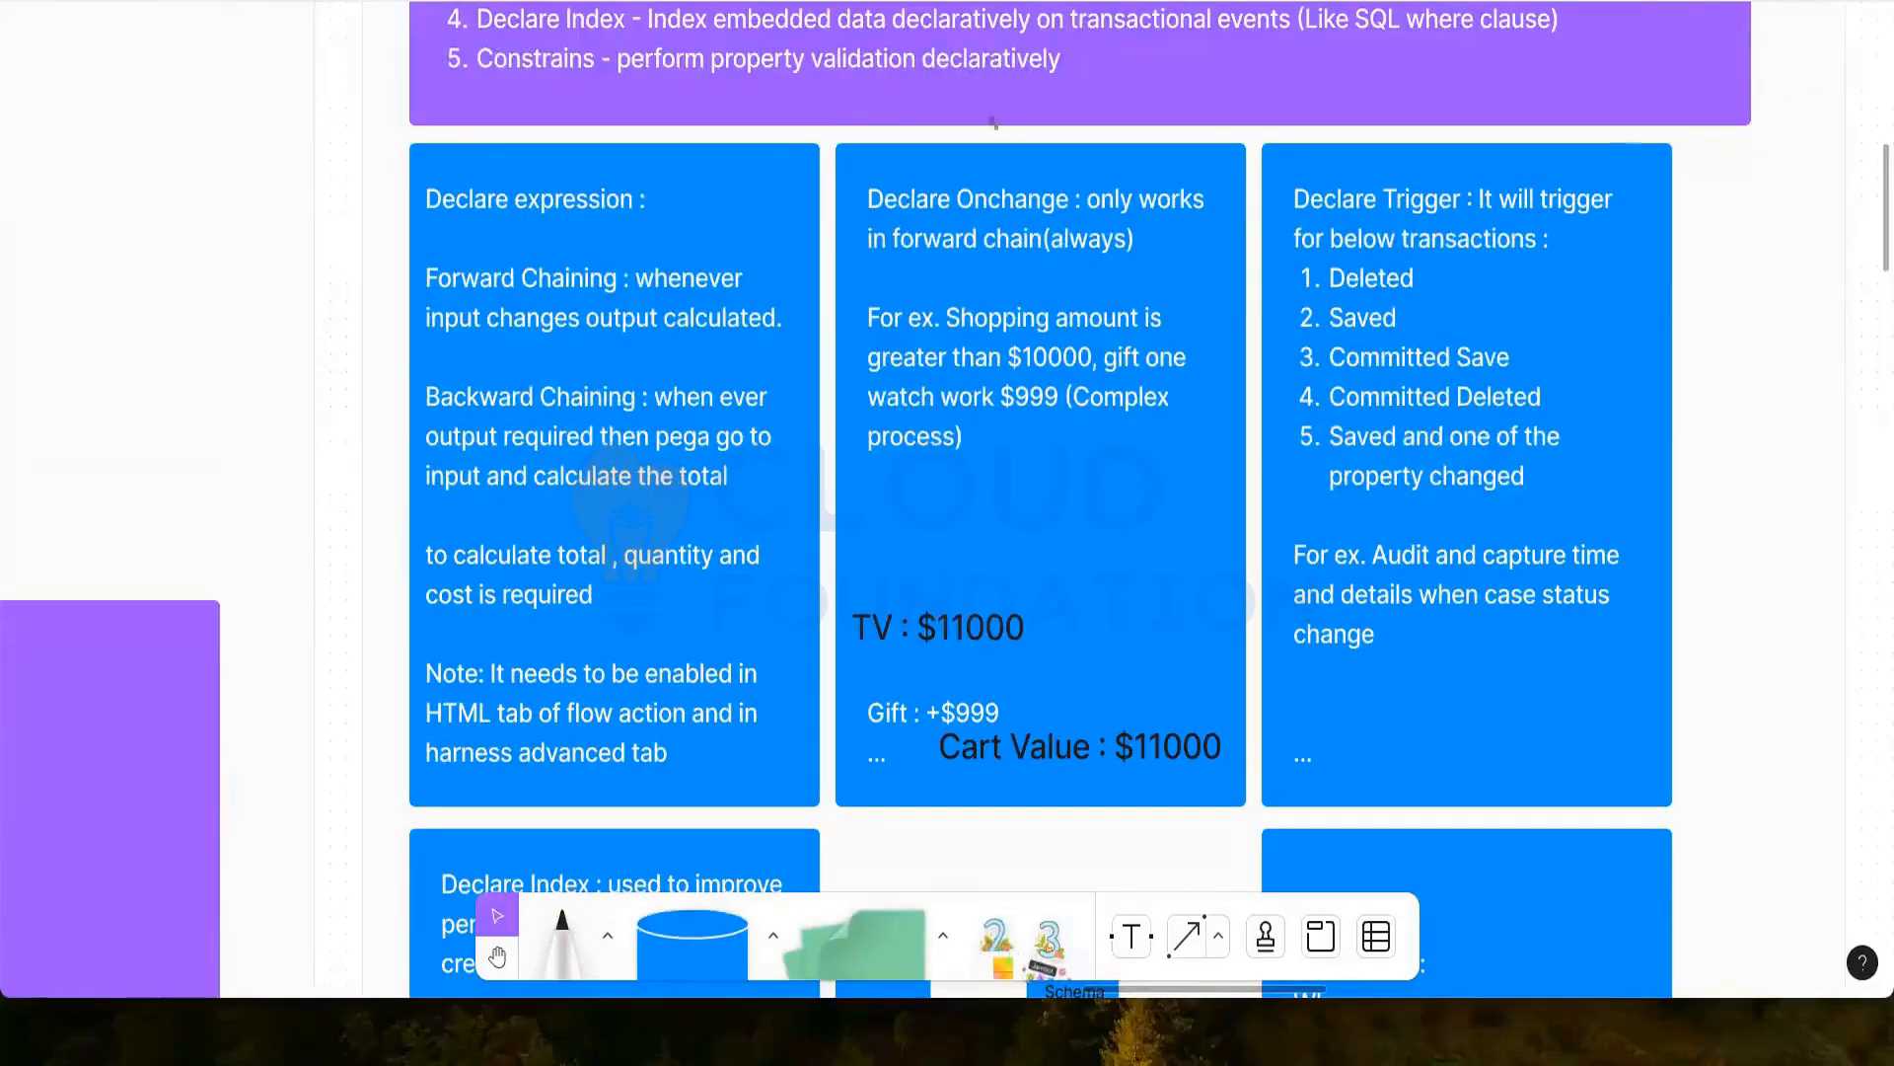
Switch to Pega Dev Studio and check the expression calculation option in the HTML settings of the Personal Details flow action
{"action": "key", "text": "super+Tab"}
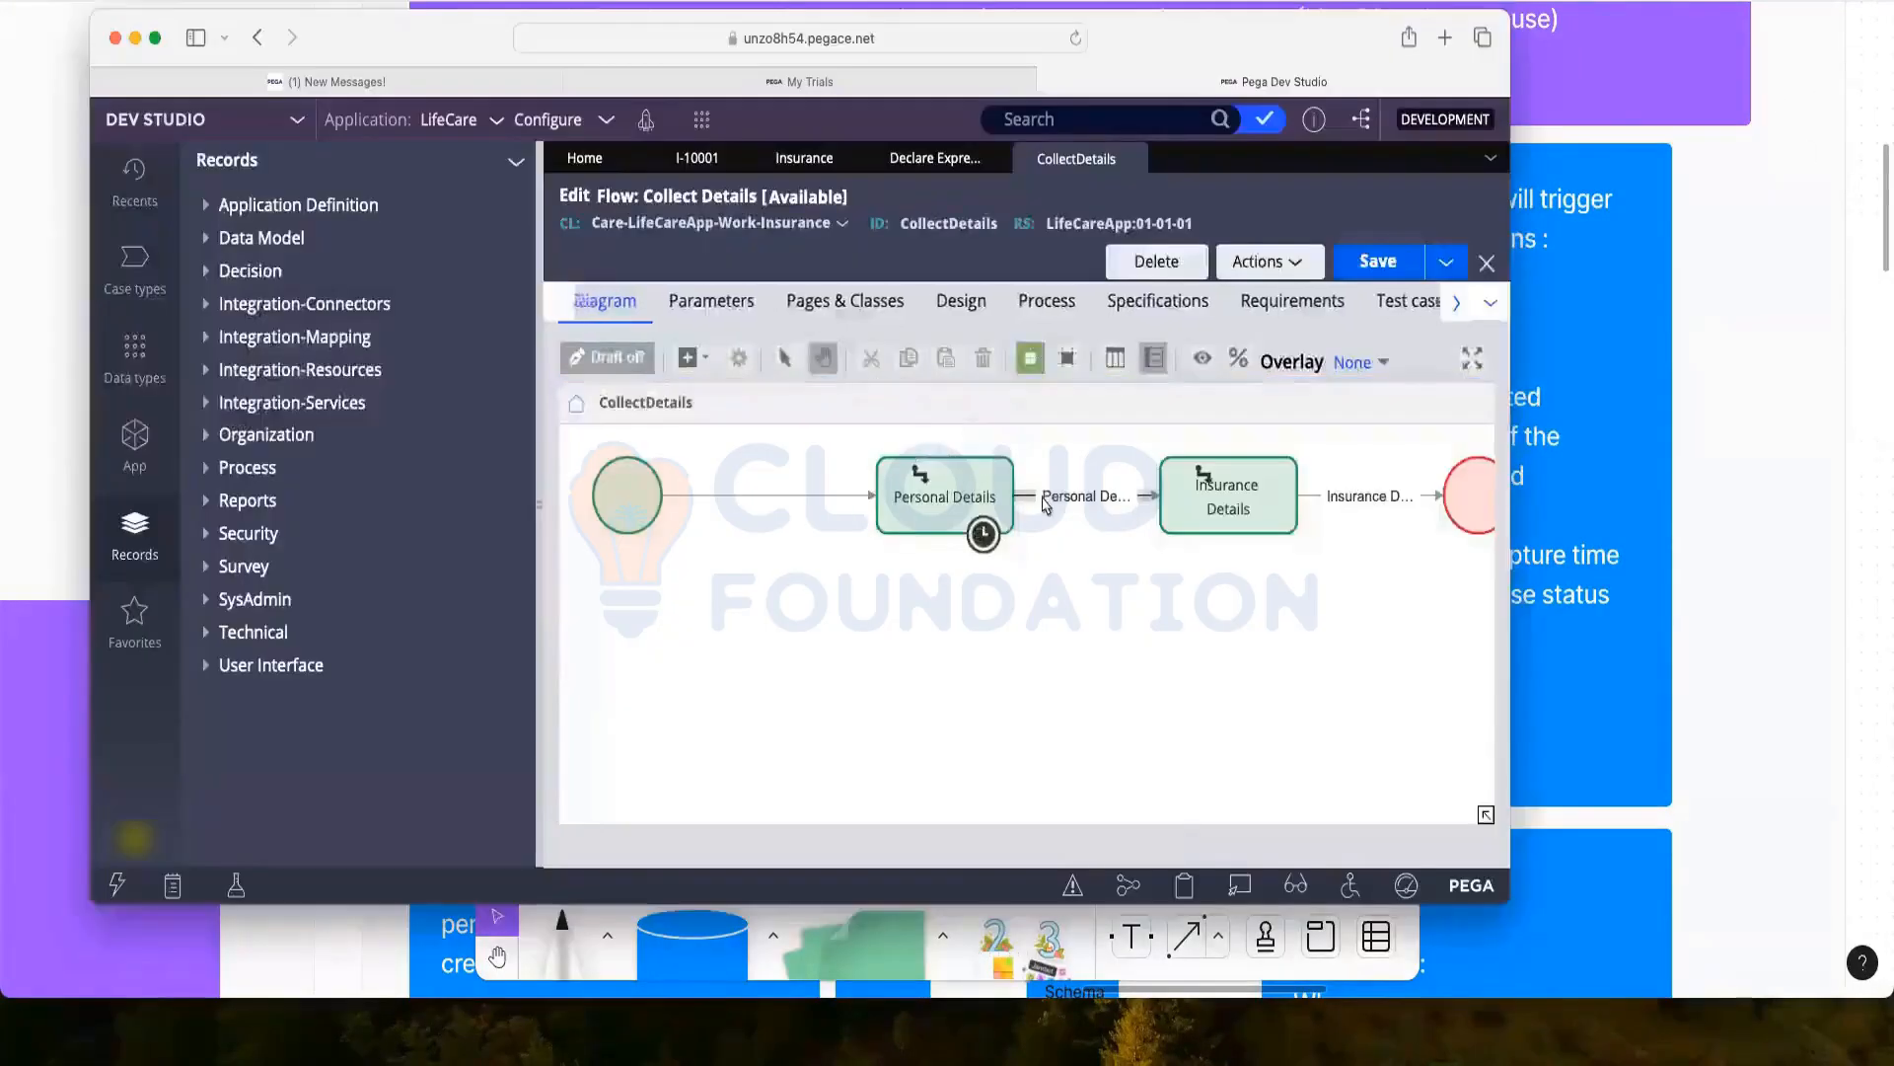
{"action": "double_click", "coordinate": [1081, 502]}
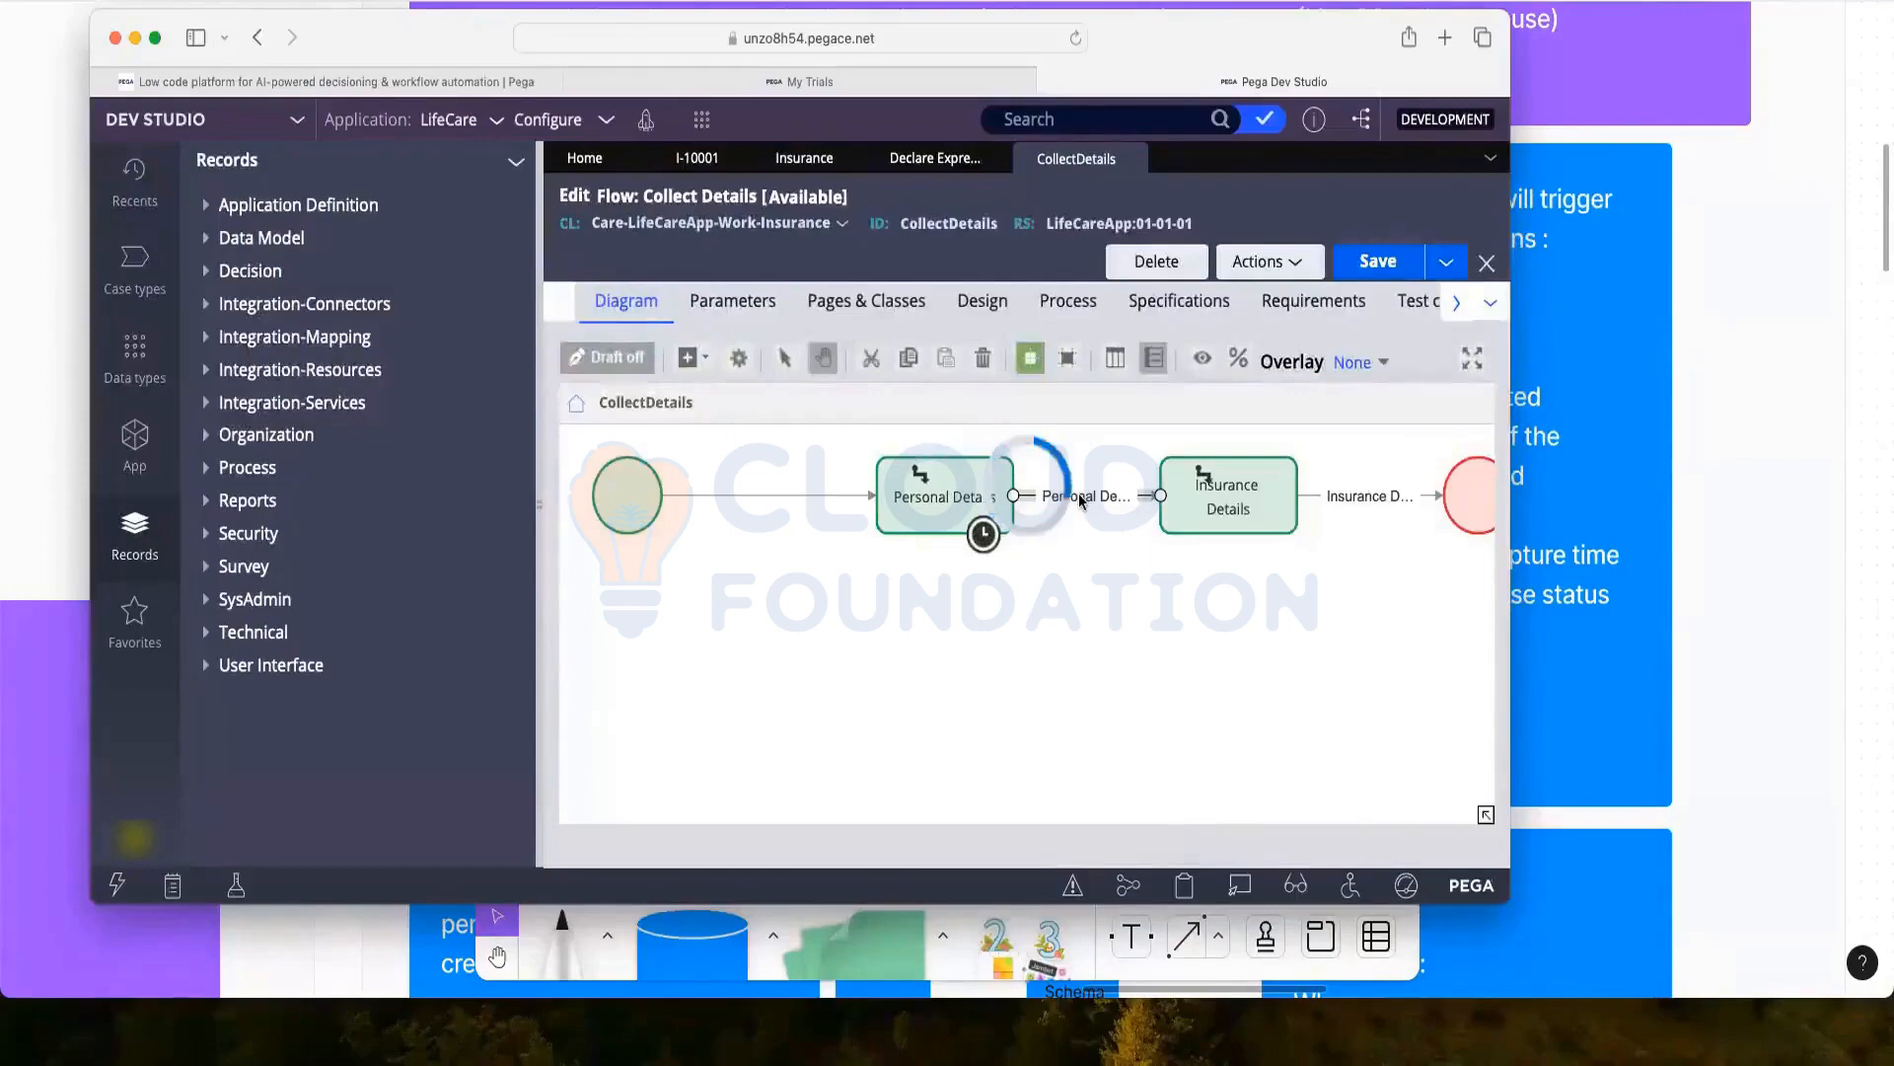
{"action": "left_click", "coordinate": [1320, 482]}
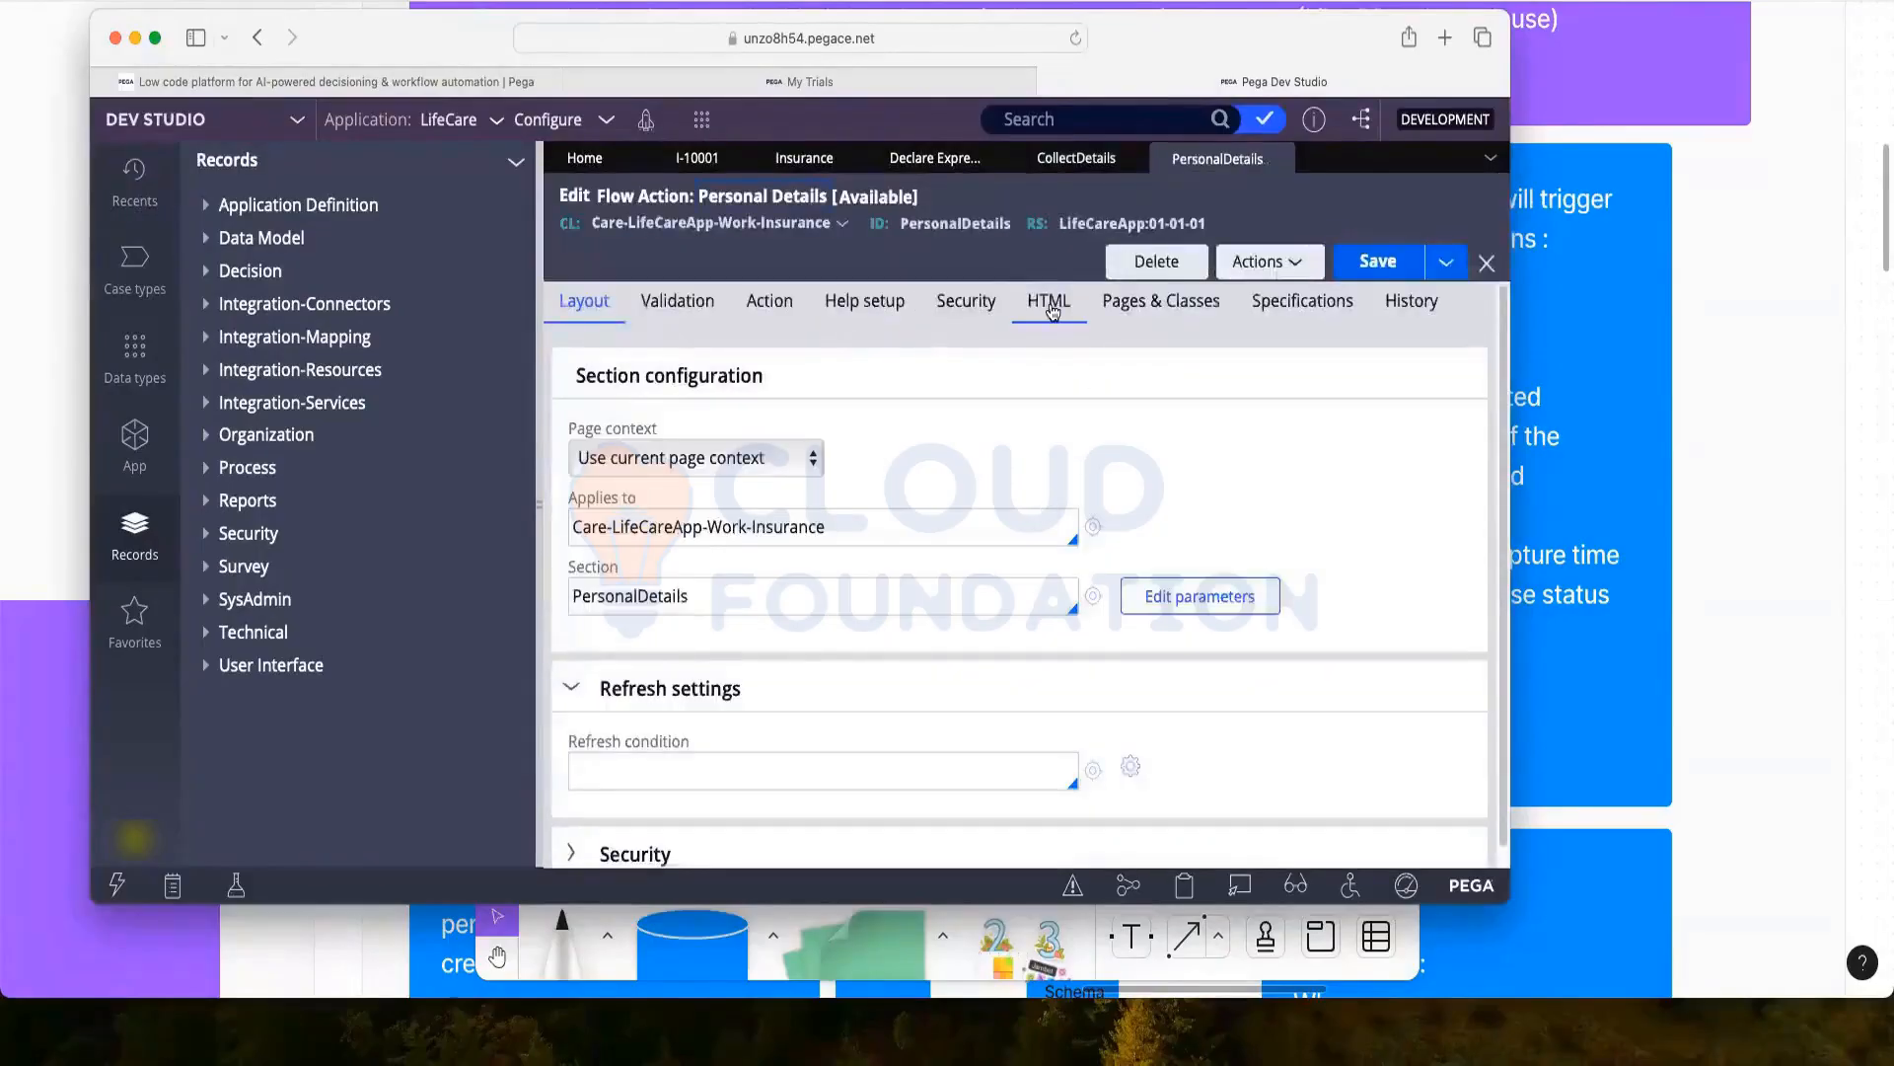
{"action": "left_click", "coordinate": [1050, 302]}
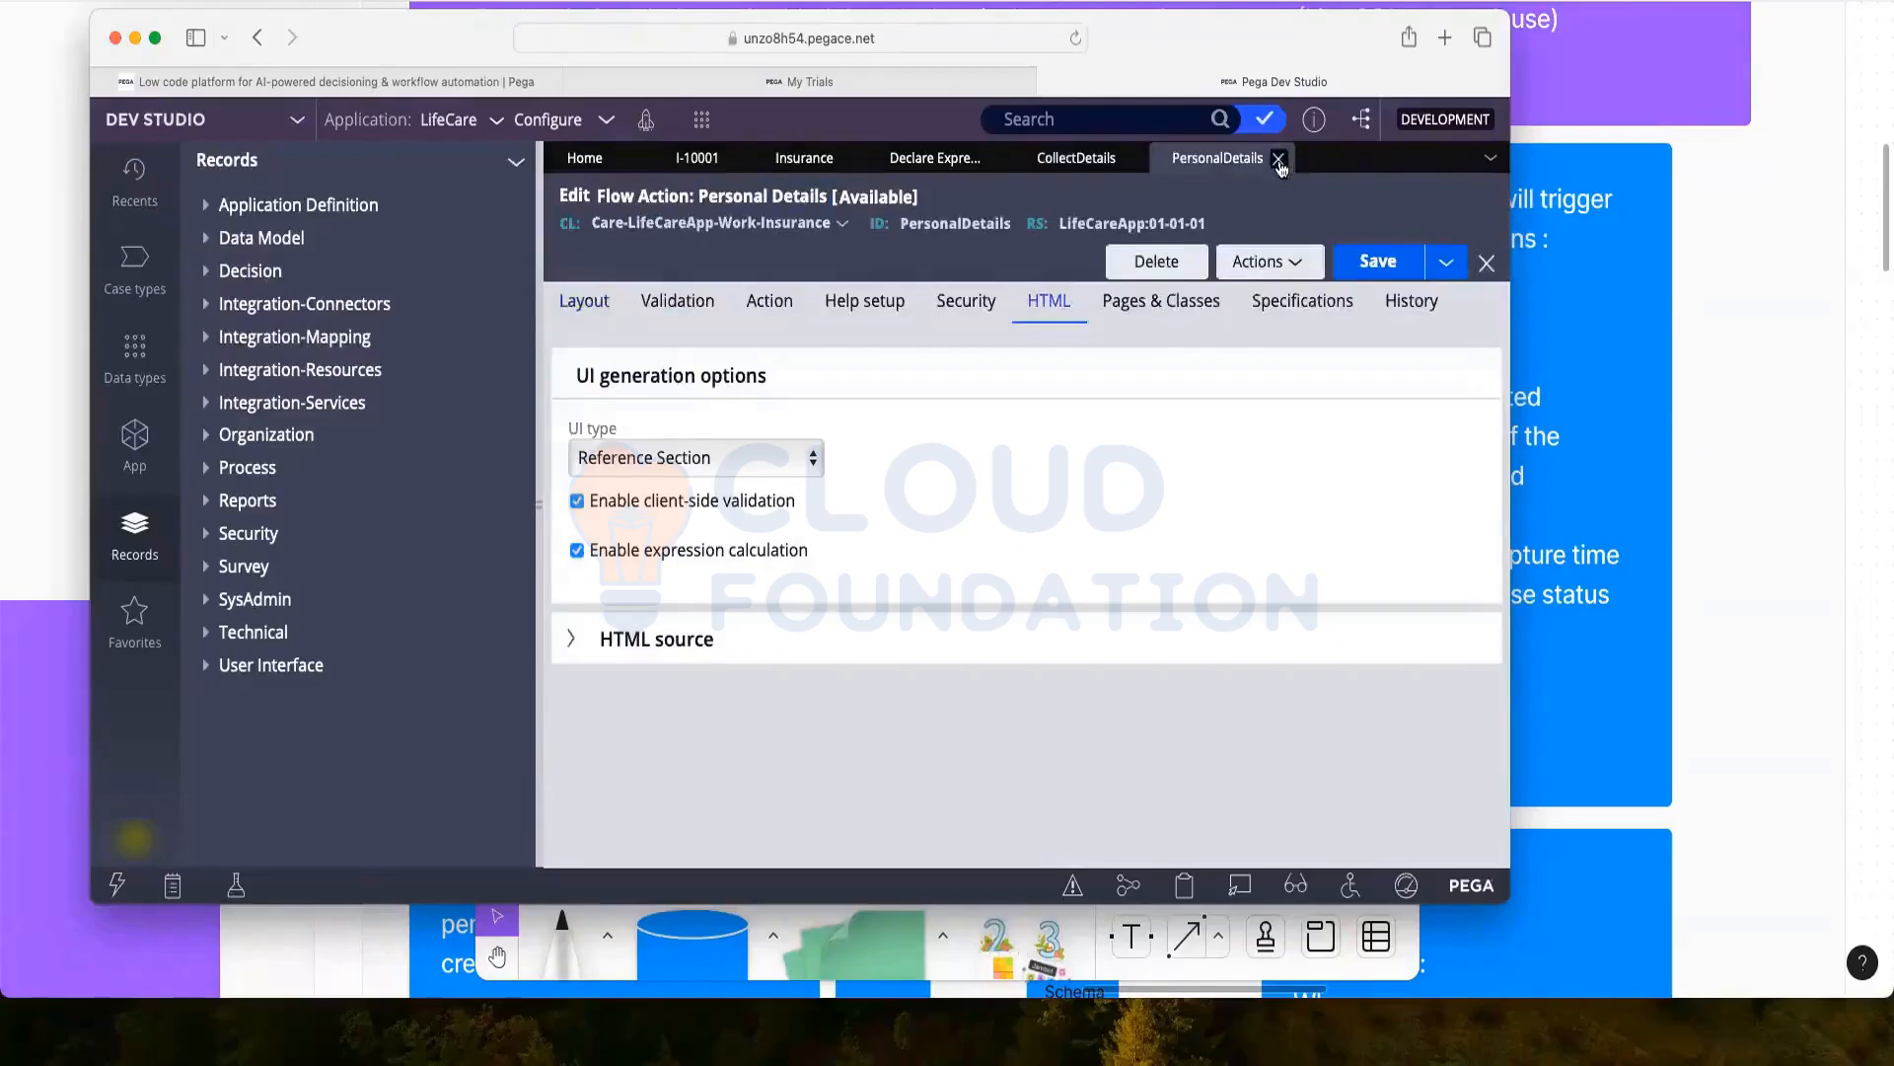
{"action": "left_click", "coordinate": [1279, 162]}
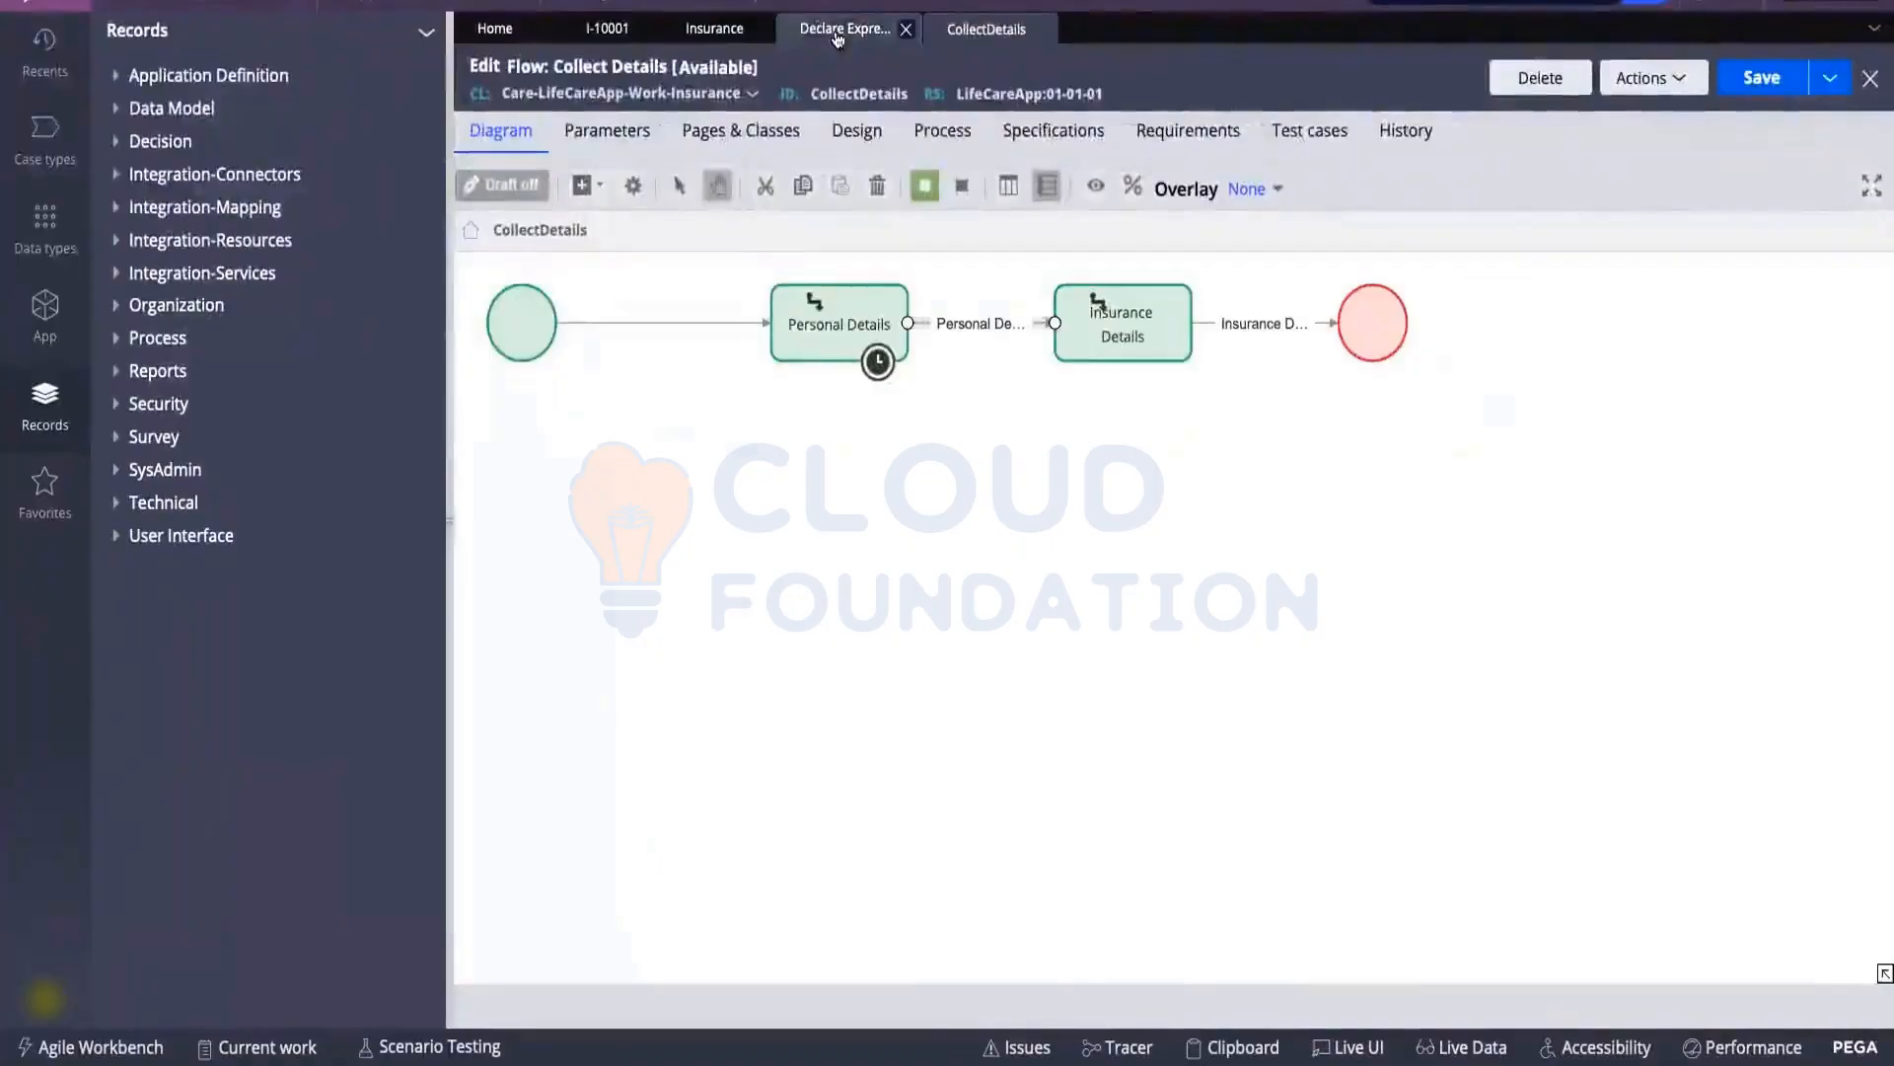
{"action": "left_click", "coordinate": [836, 37]}
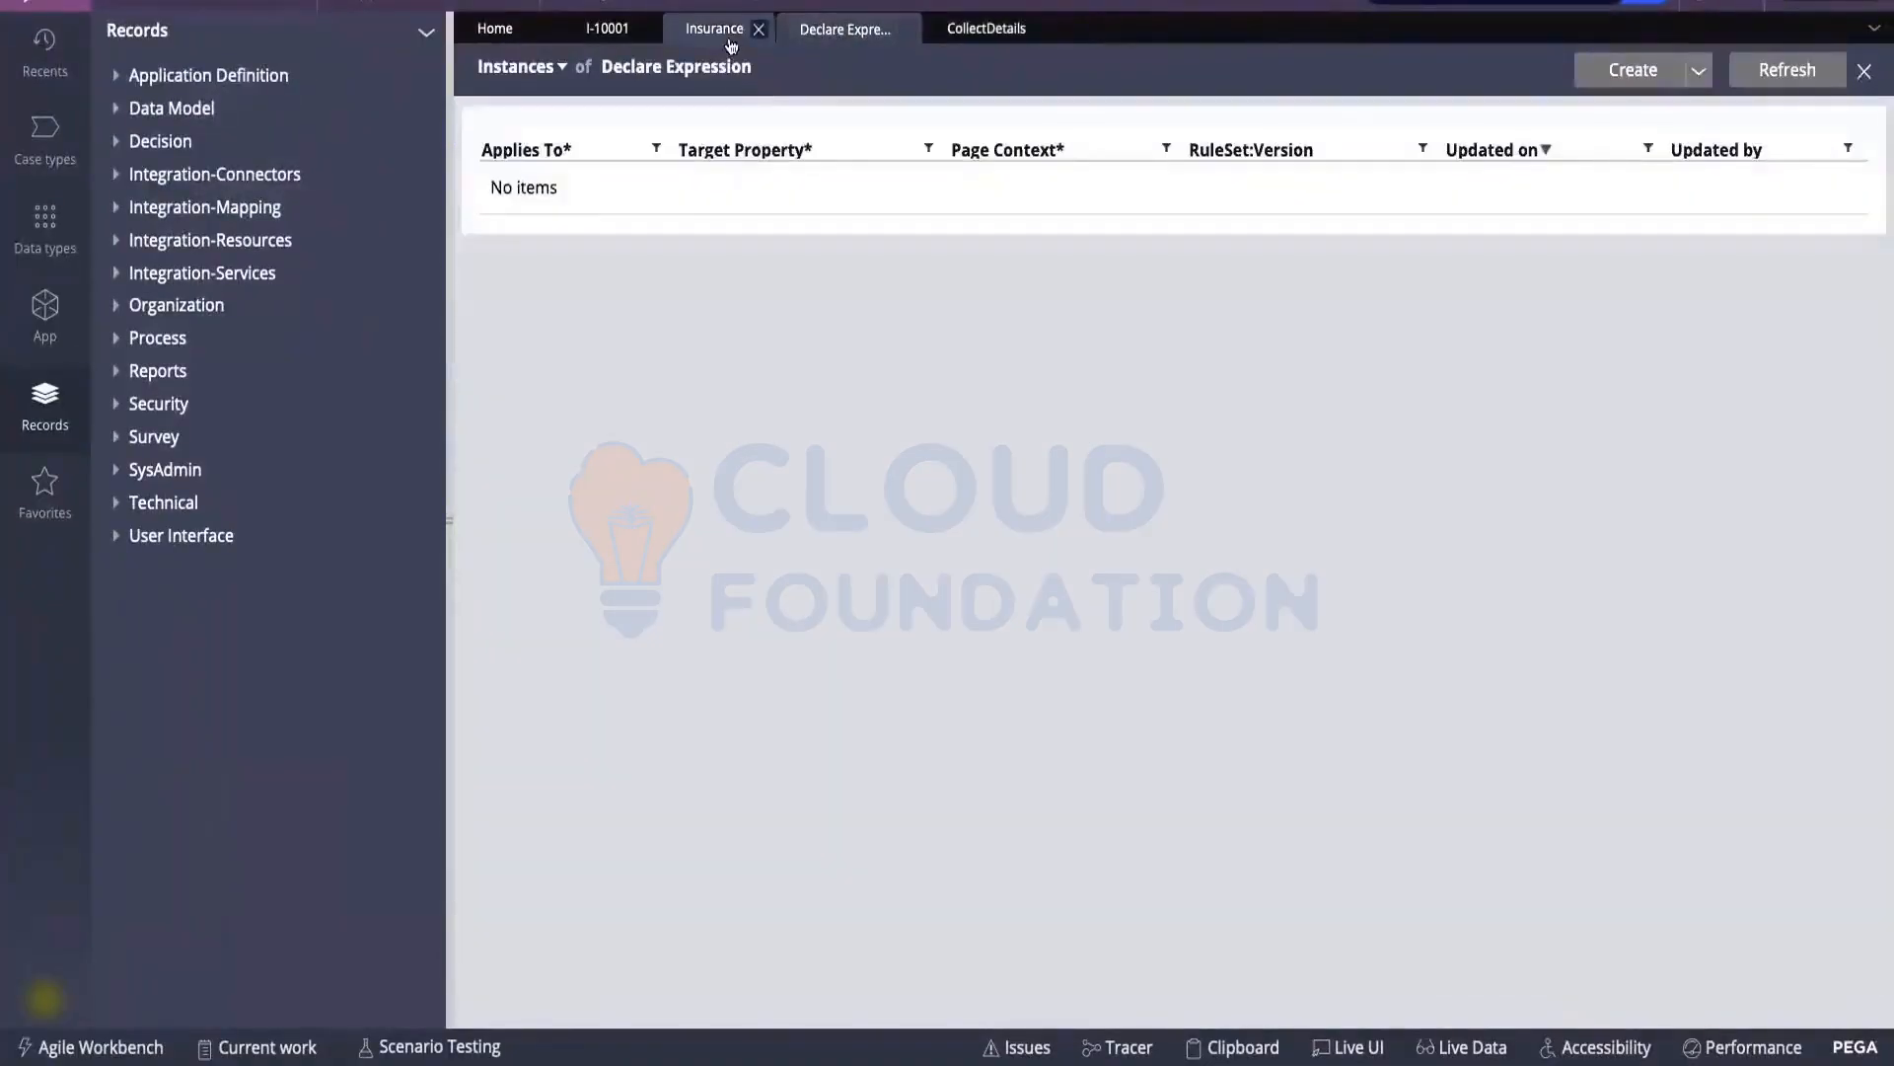
{"action": "left_click", "coordinate": [730, 40]}
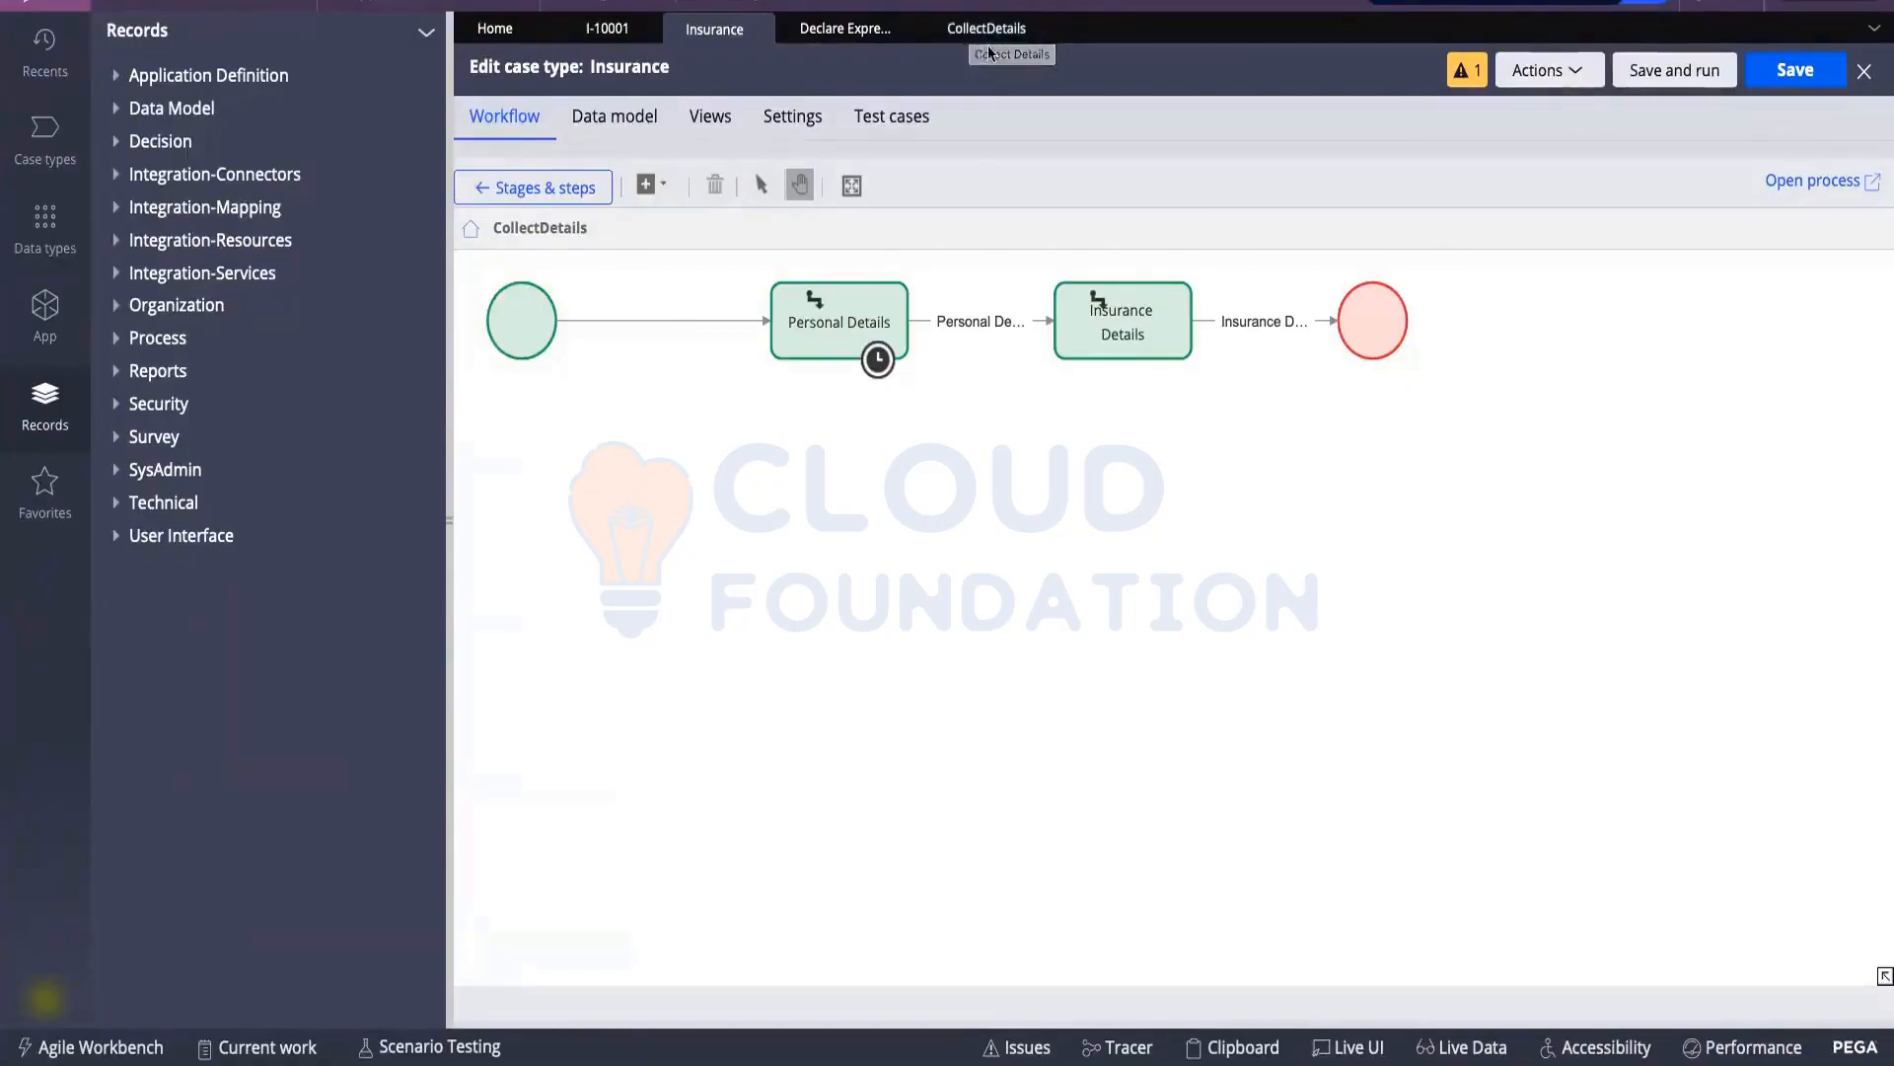
{"action": "left_click", "coordinate": [857, 37]}
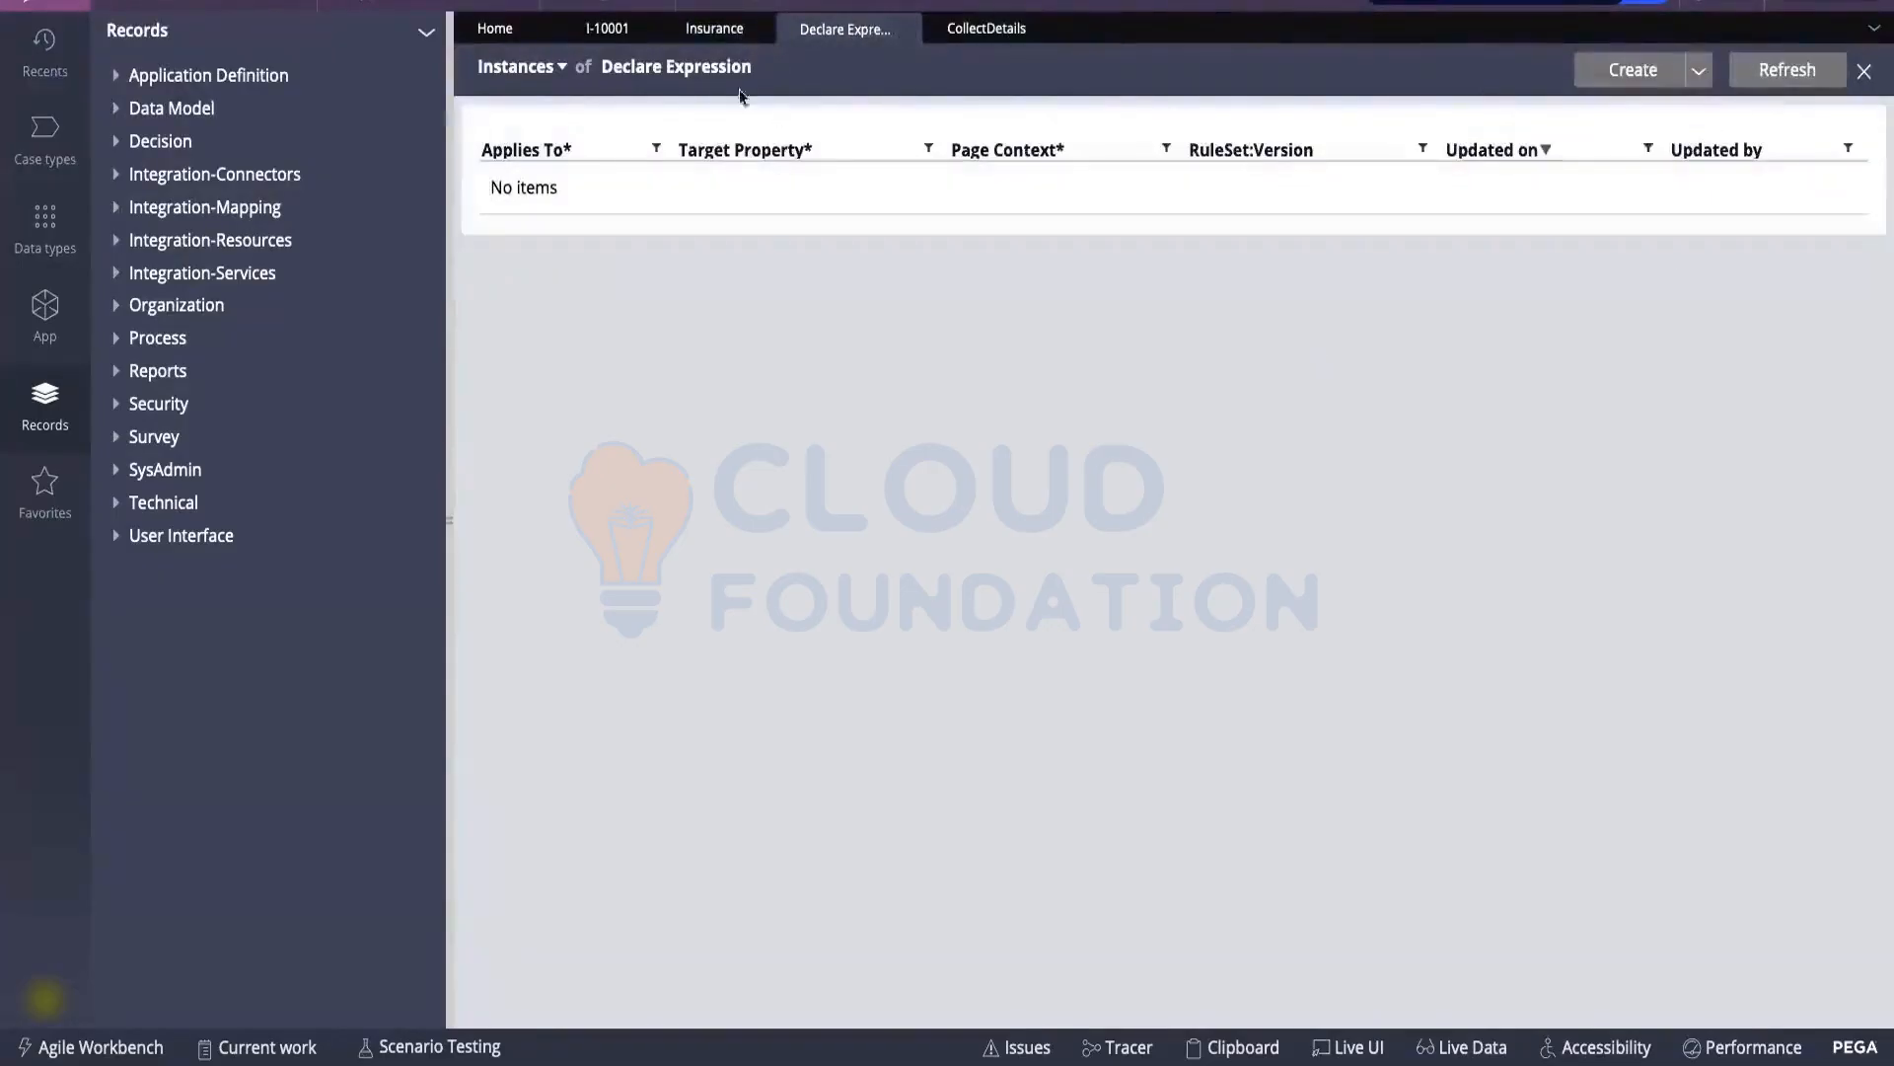
{"action": "left_click", "coordinate": [697, 38]}
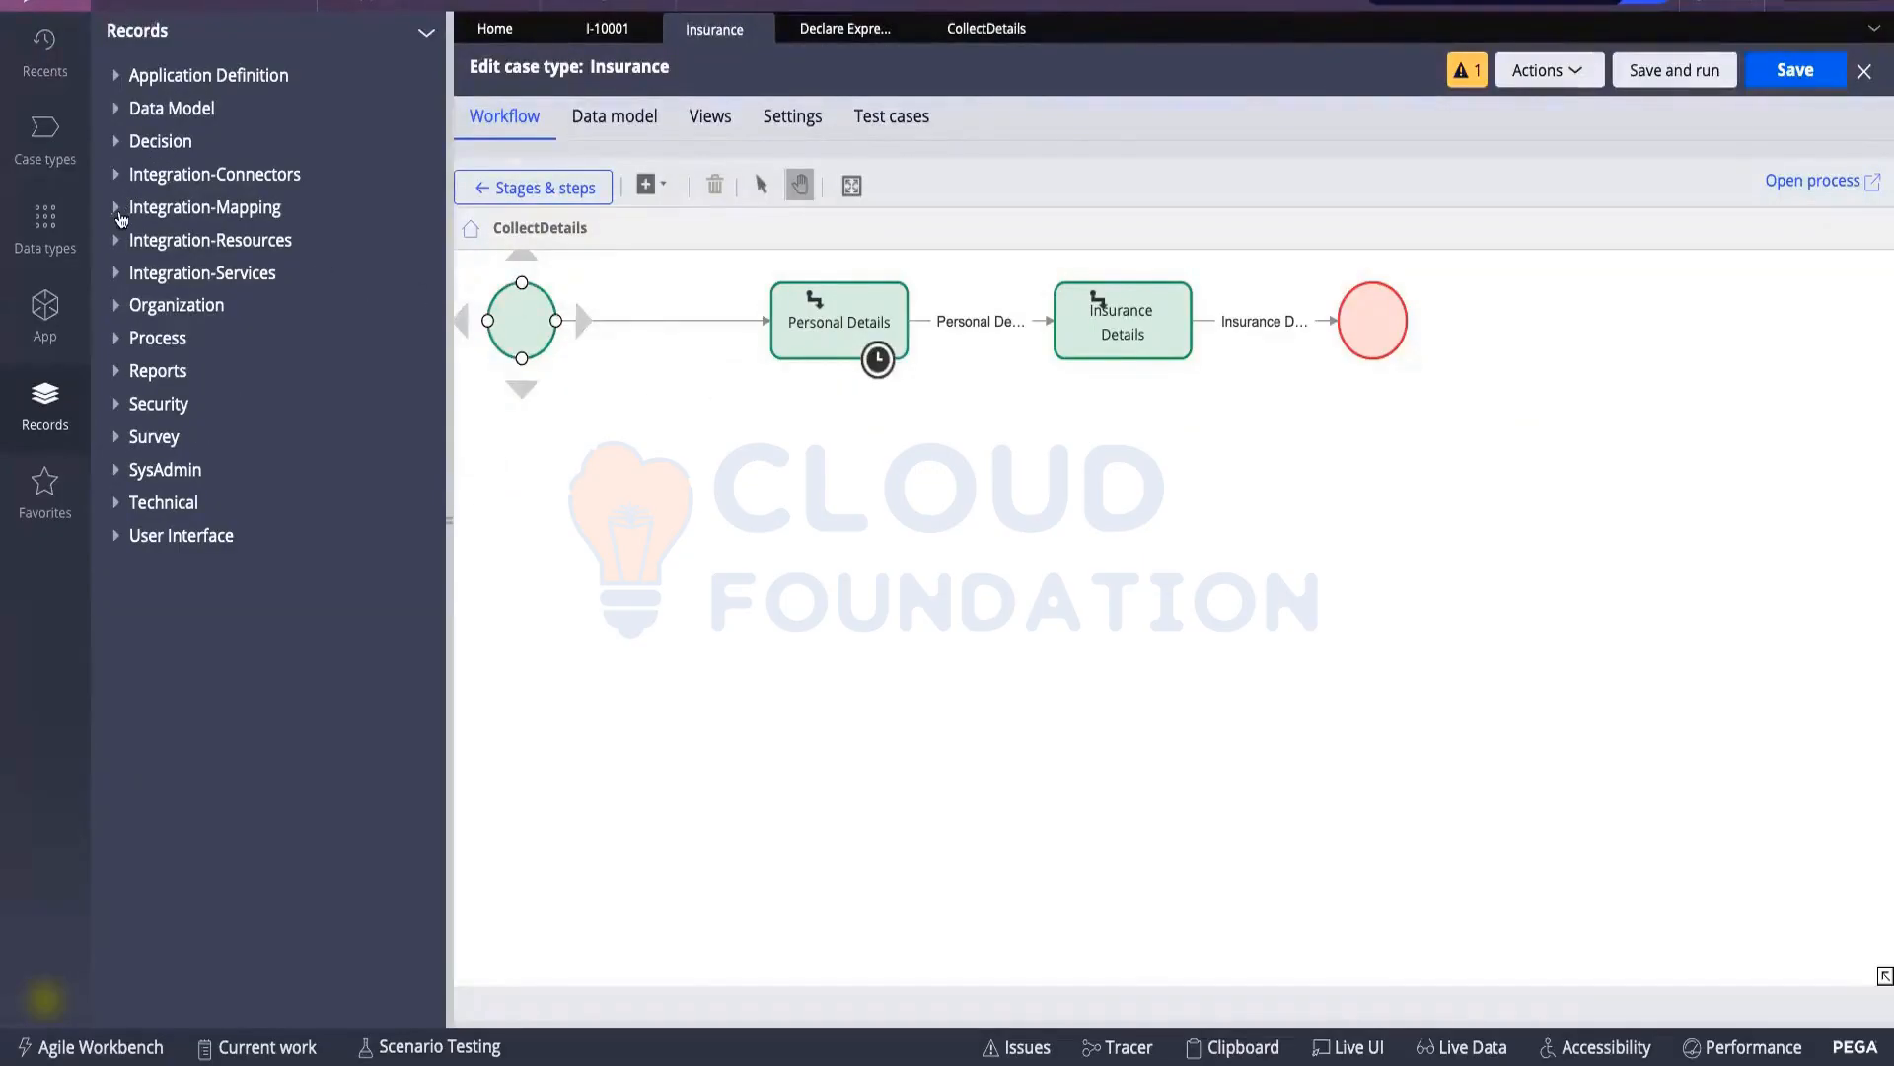
Try to create a declare expression from the Decision records with .Coub as the target property
{"action": "left_click", "coordinate": [115, 141]}
{"action": "left_click", "coordinate": [240, 405]}
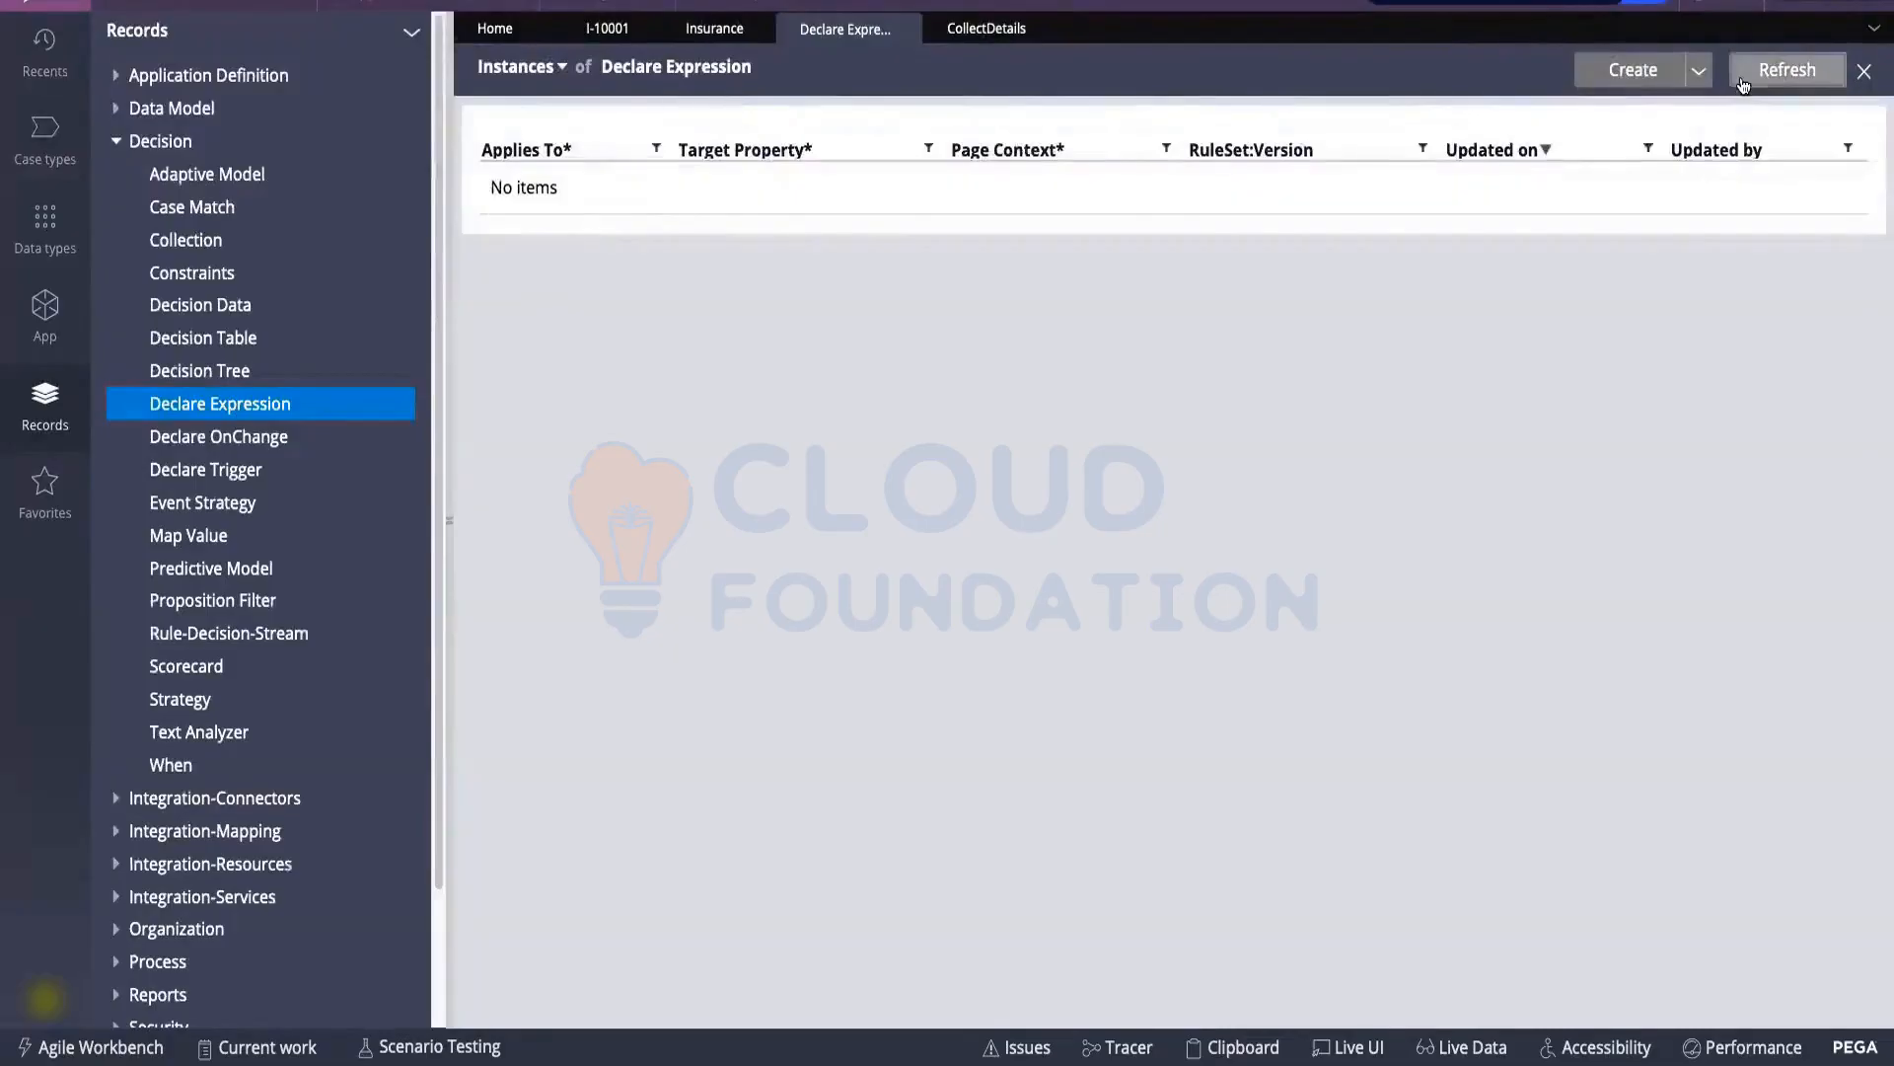
{"action": "left_click", "coordinate": [1612, 75]}
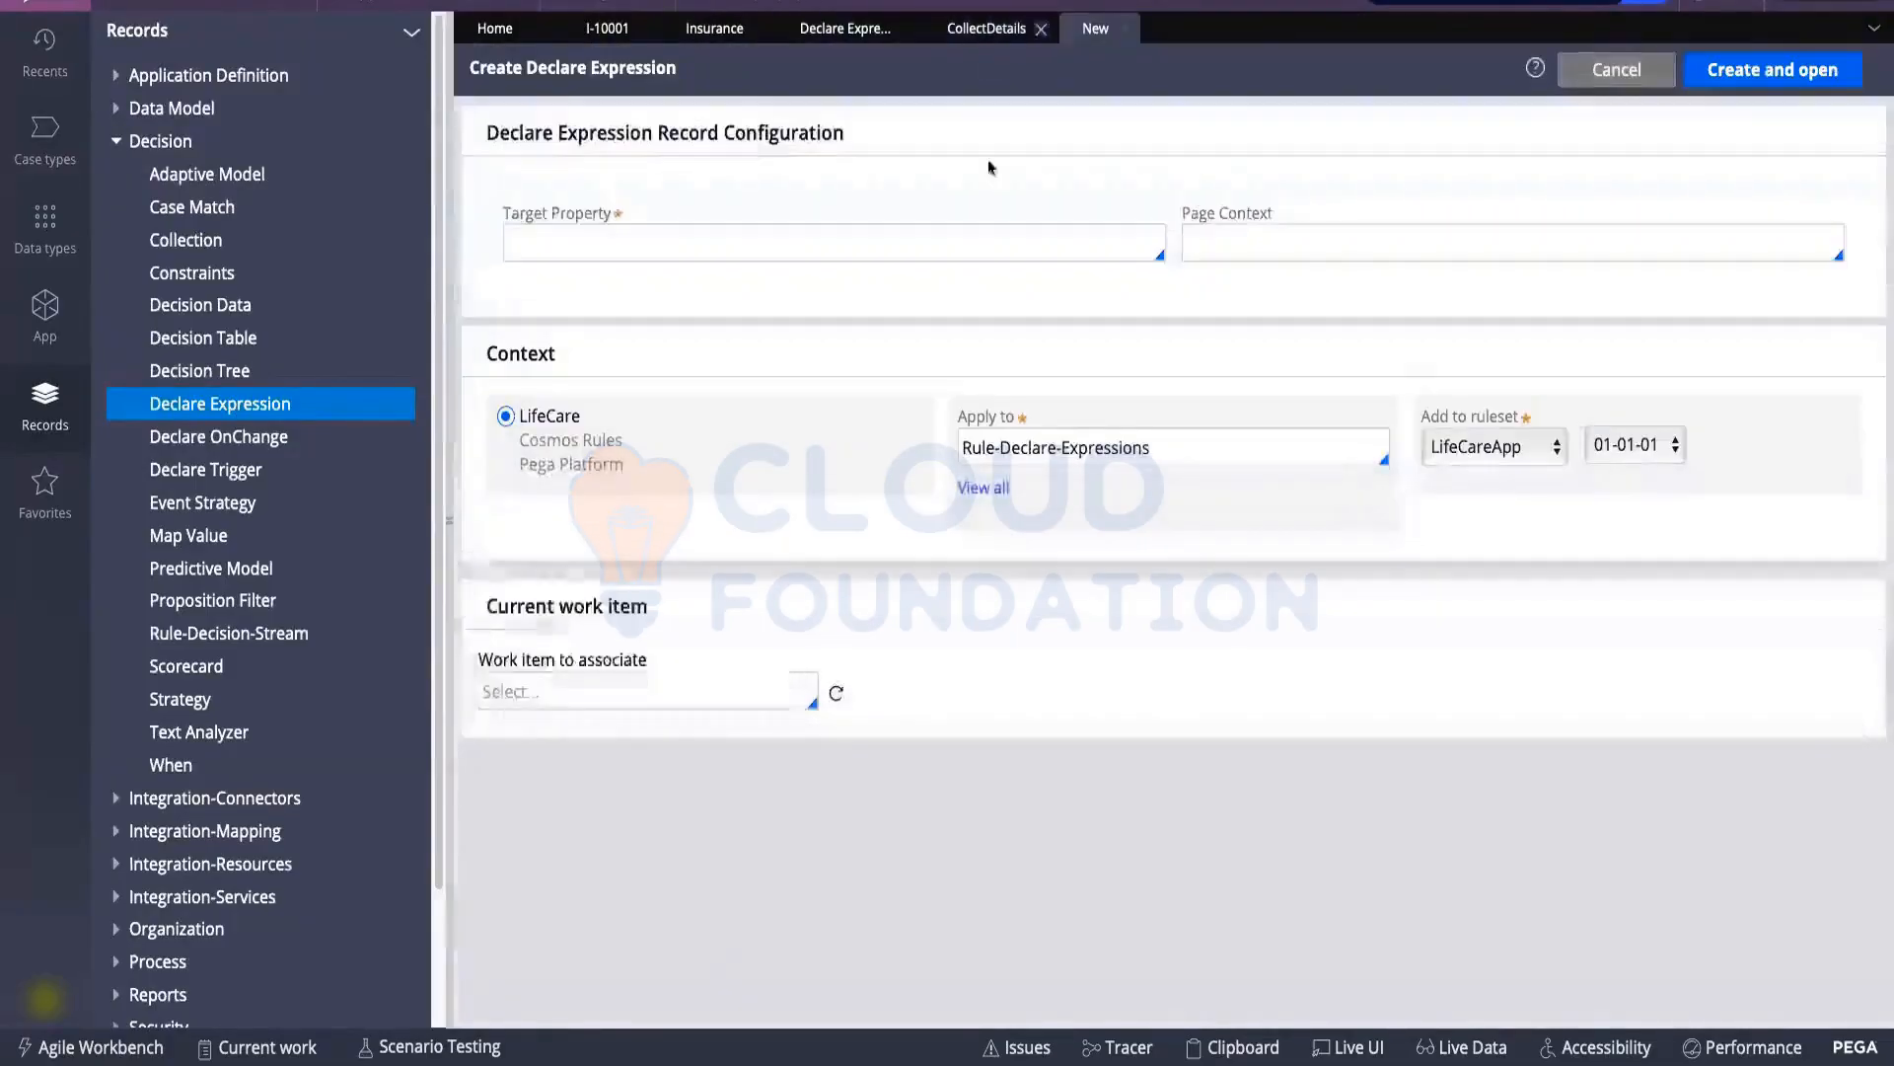
{"action": "left_click", "coordinate": [918, 241]}
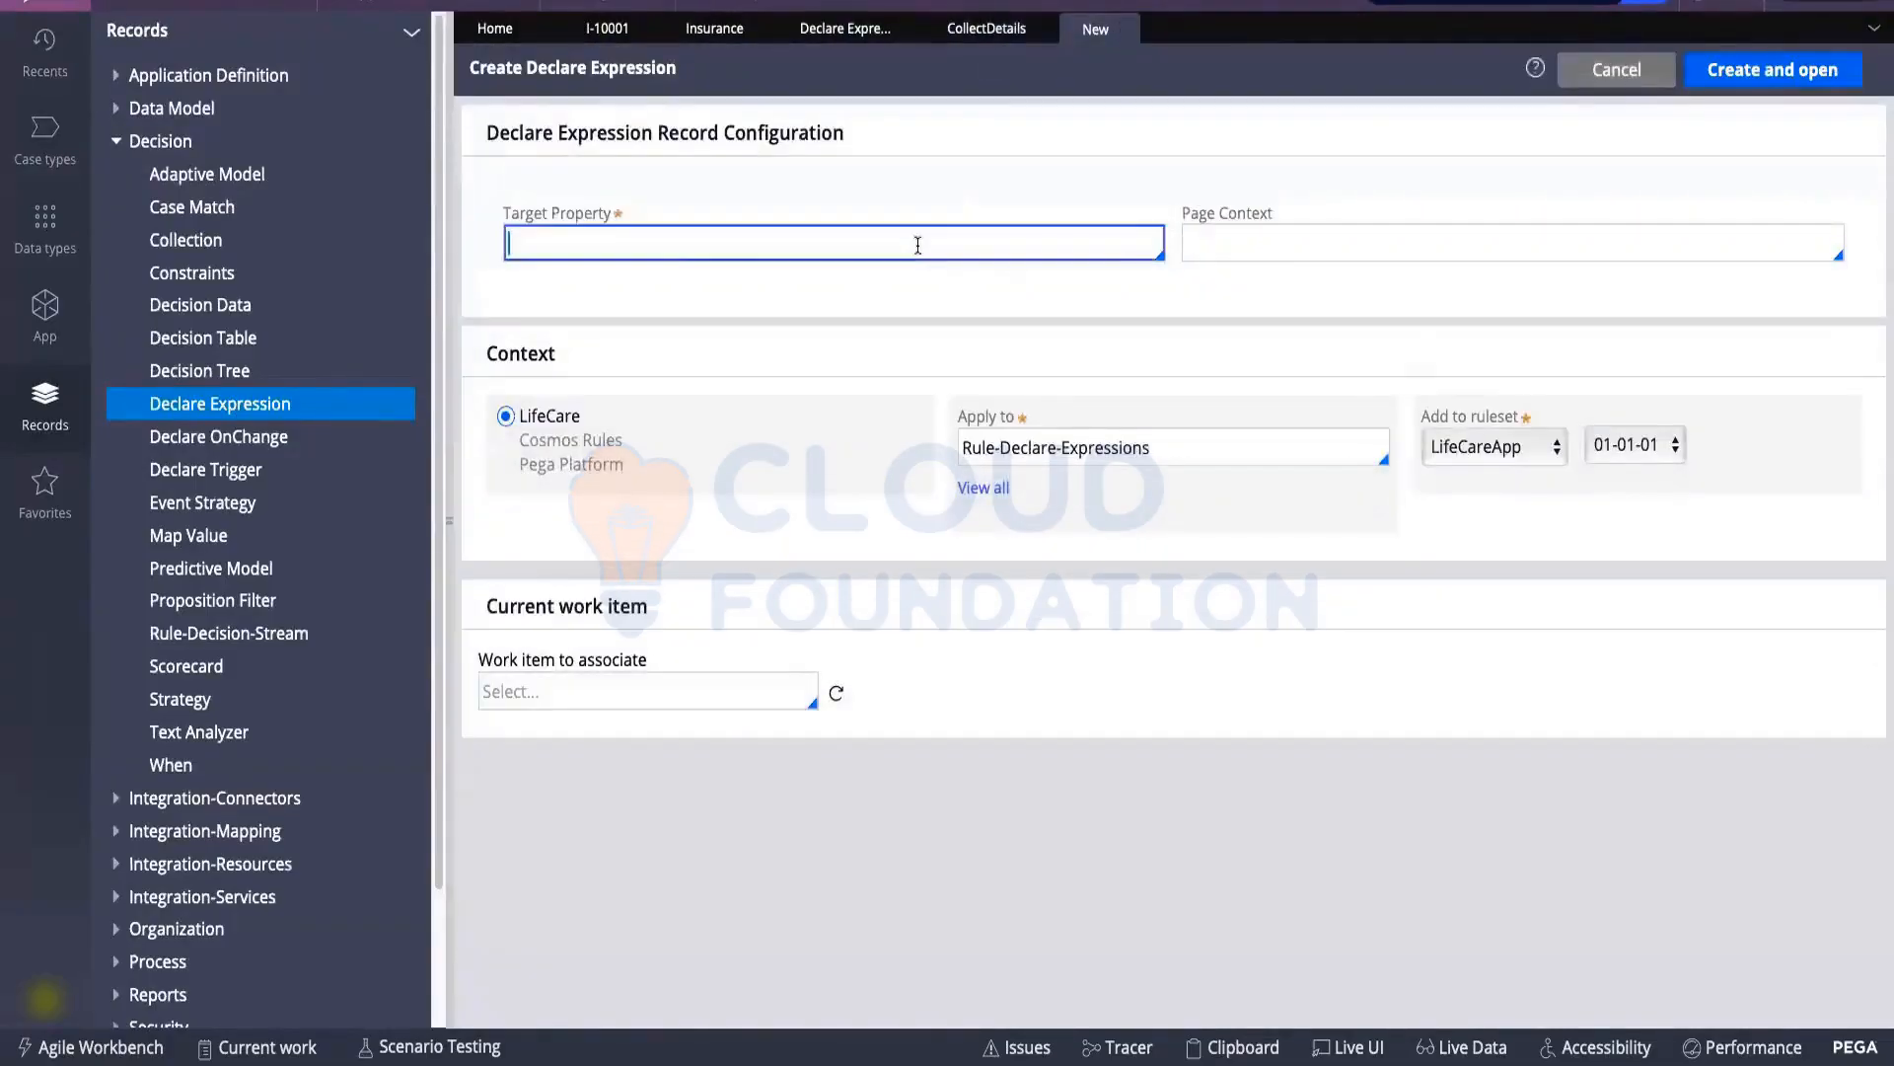
{"action": "type", "text": ".Coub"}
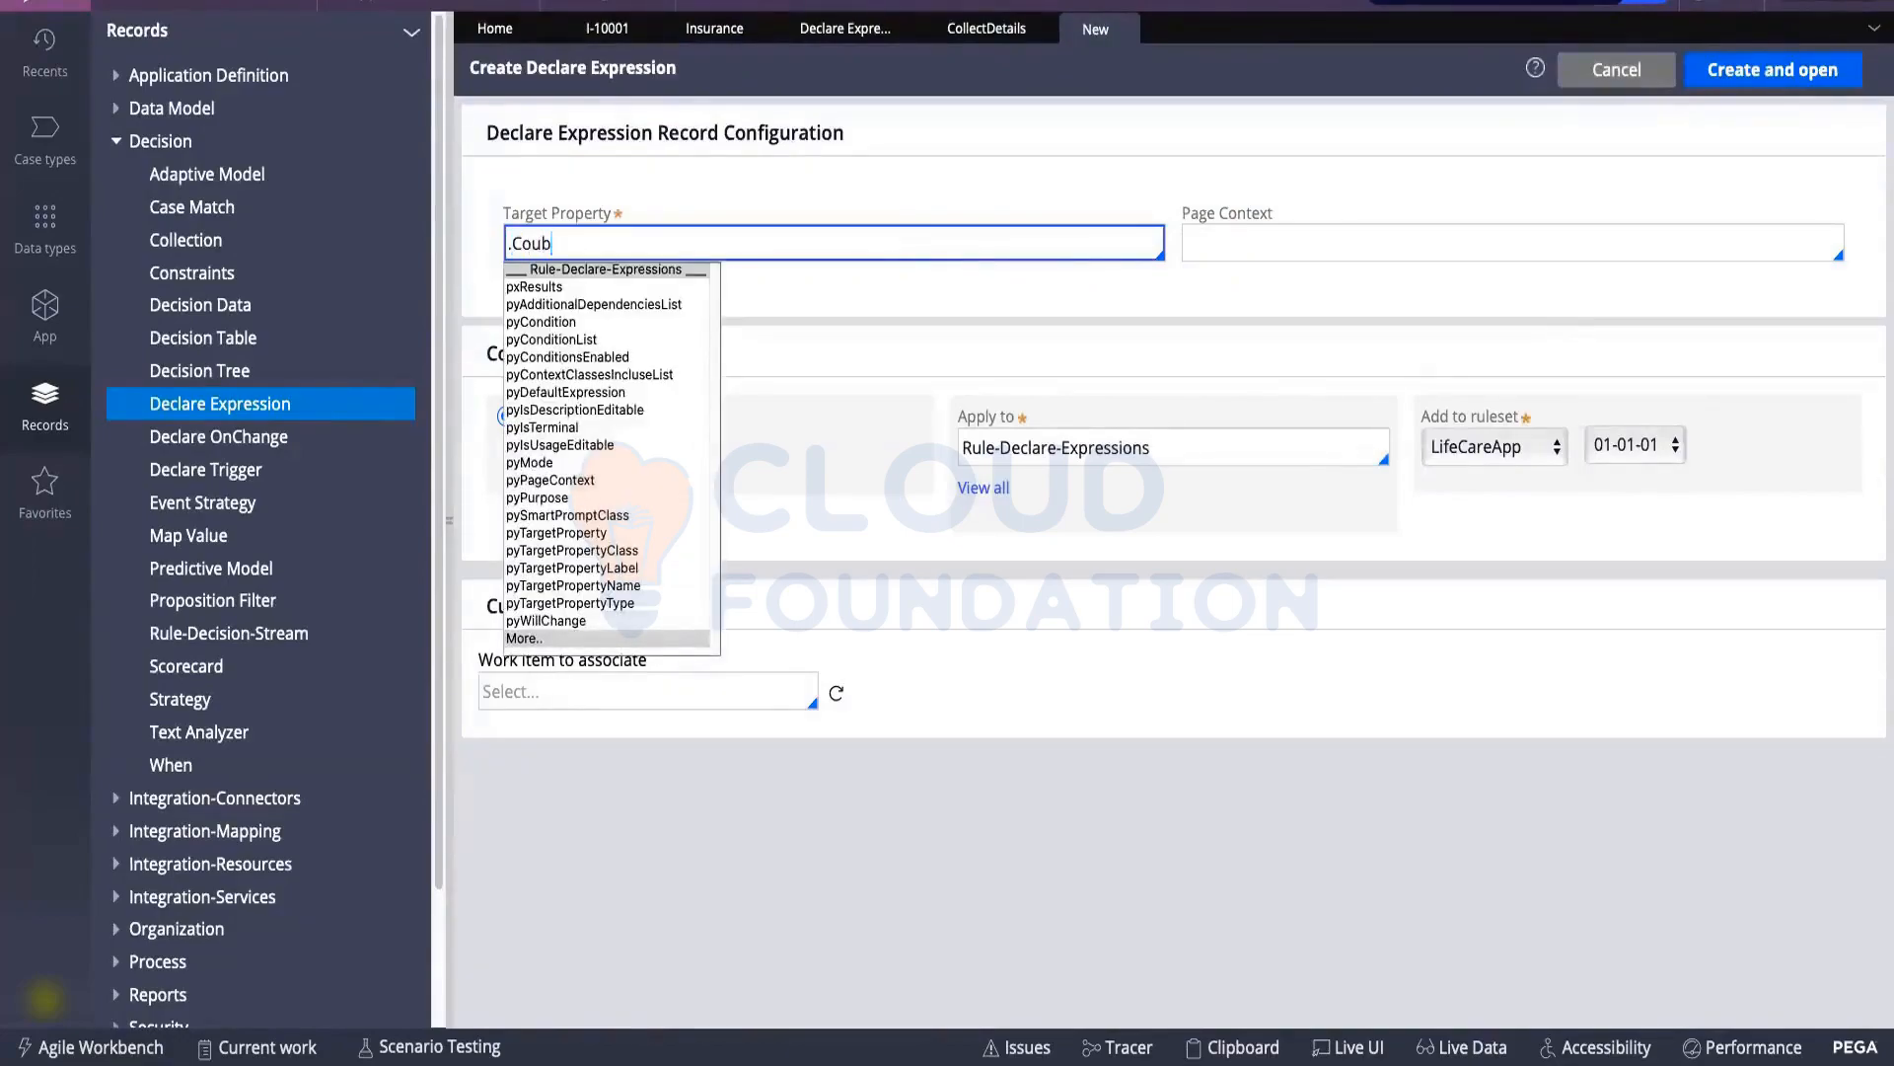
{"action": "left_click", "coordinate": [802, 634]}
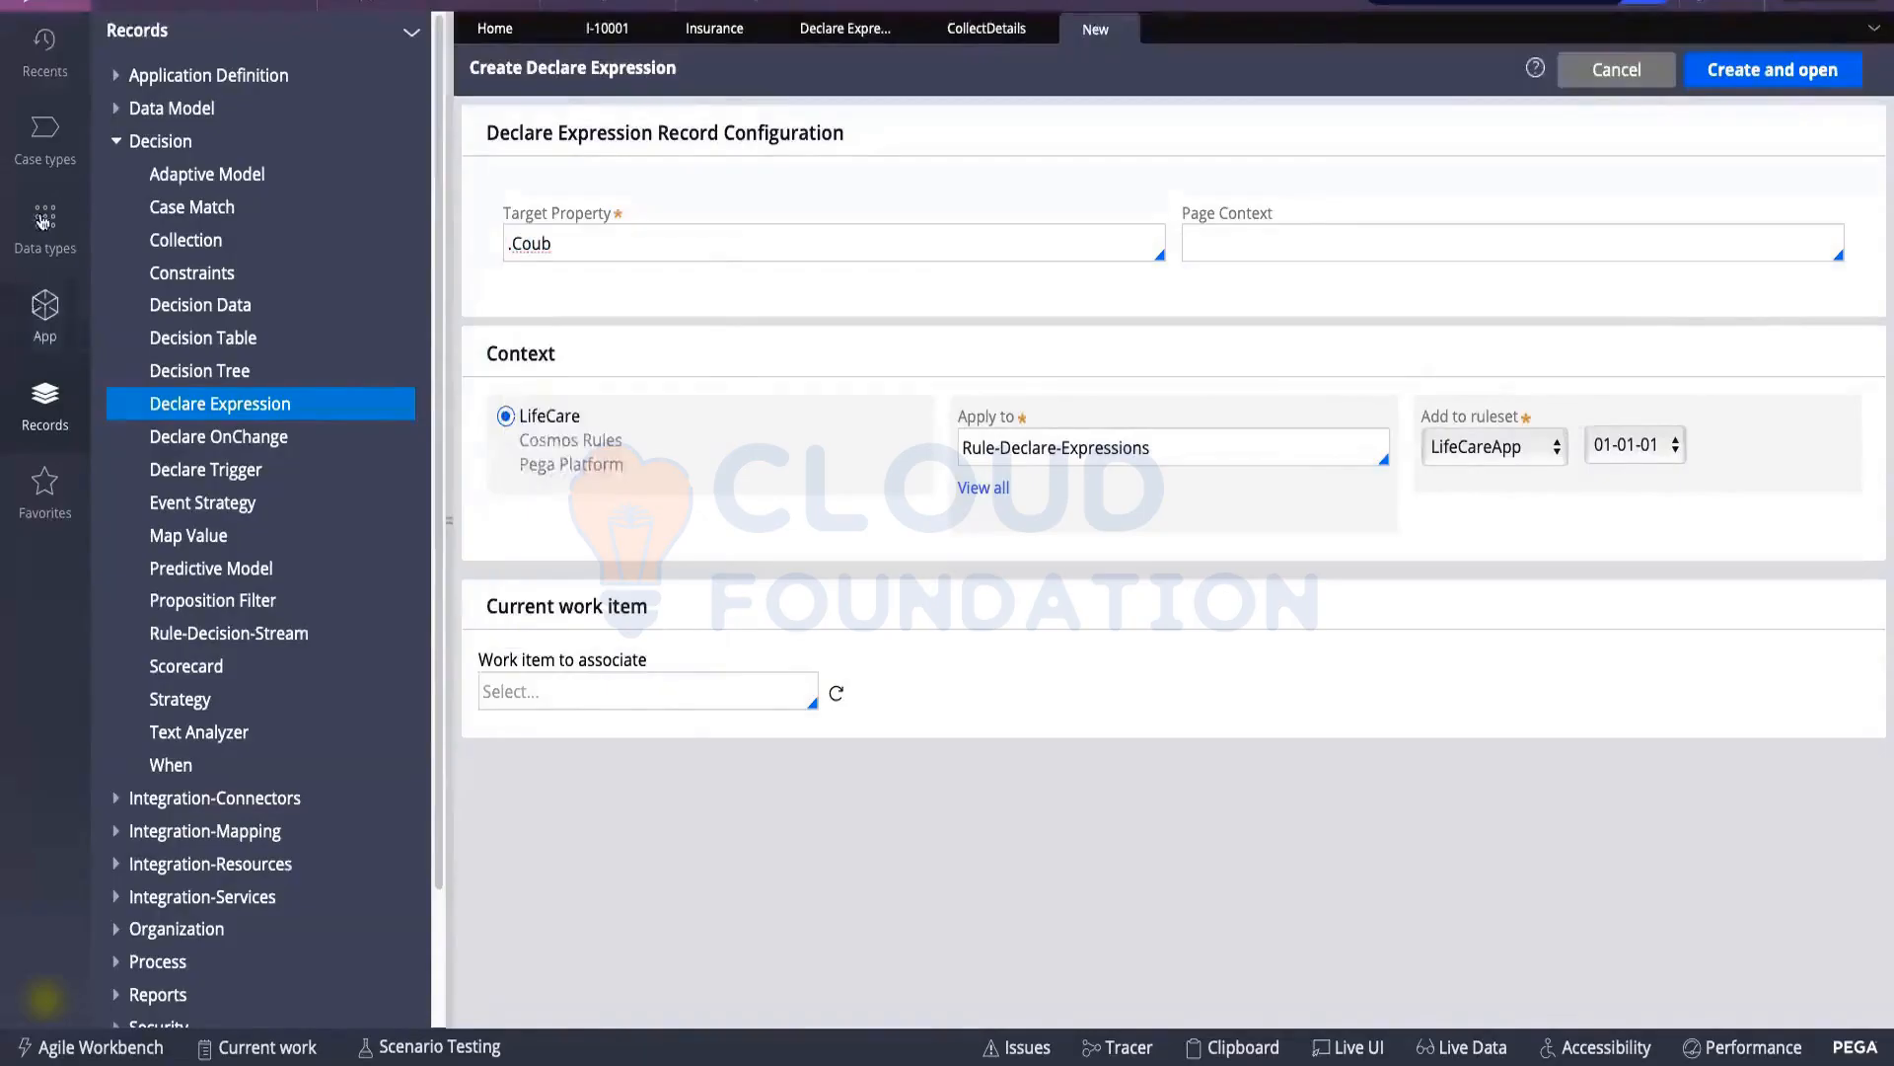
Start a new declare expression for the Country property from the App explorer, applied to Care-LifeCareApp-Work-Insurance
{"action": "left_click", "coordinate": [46, 303]}
{"action": "right_click", "coordinate": [238, 456]}
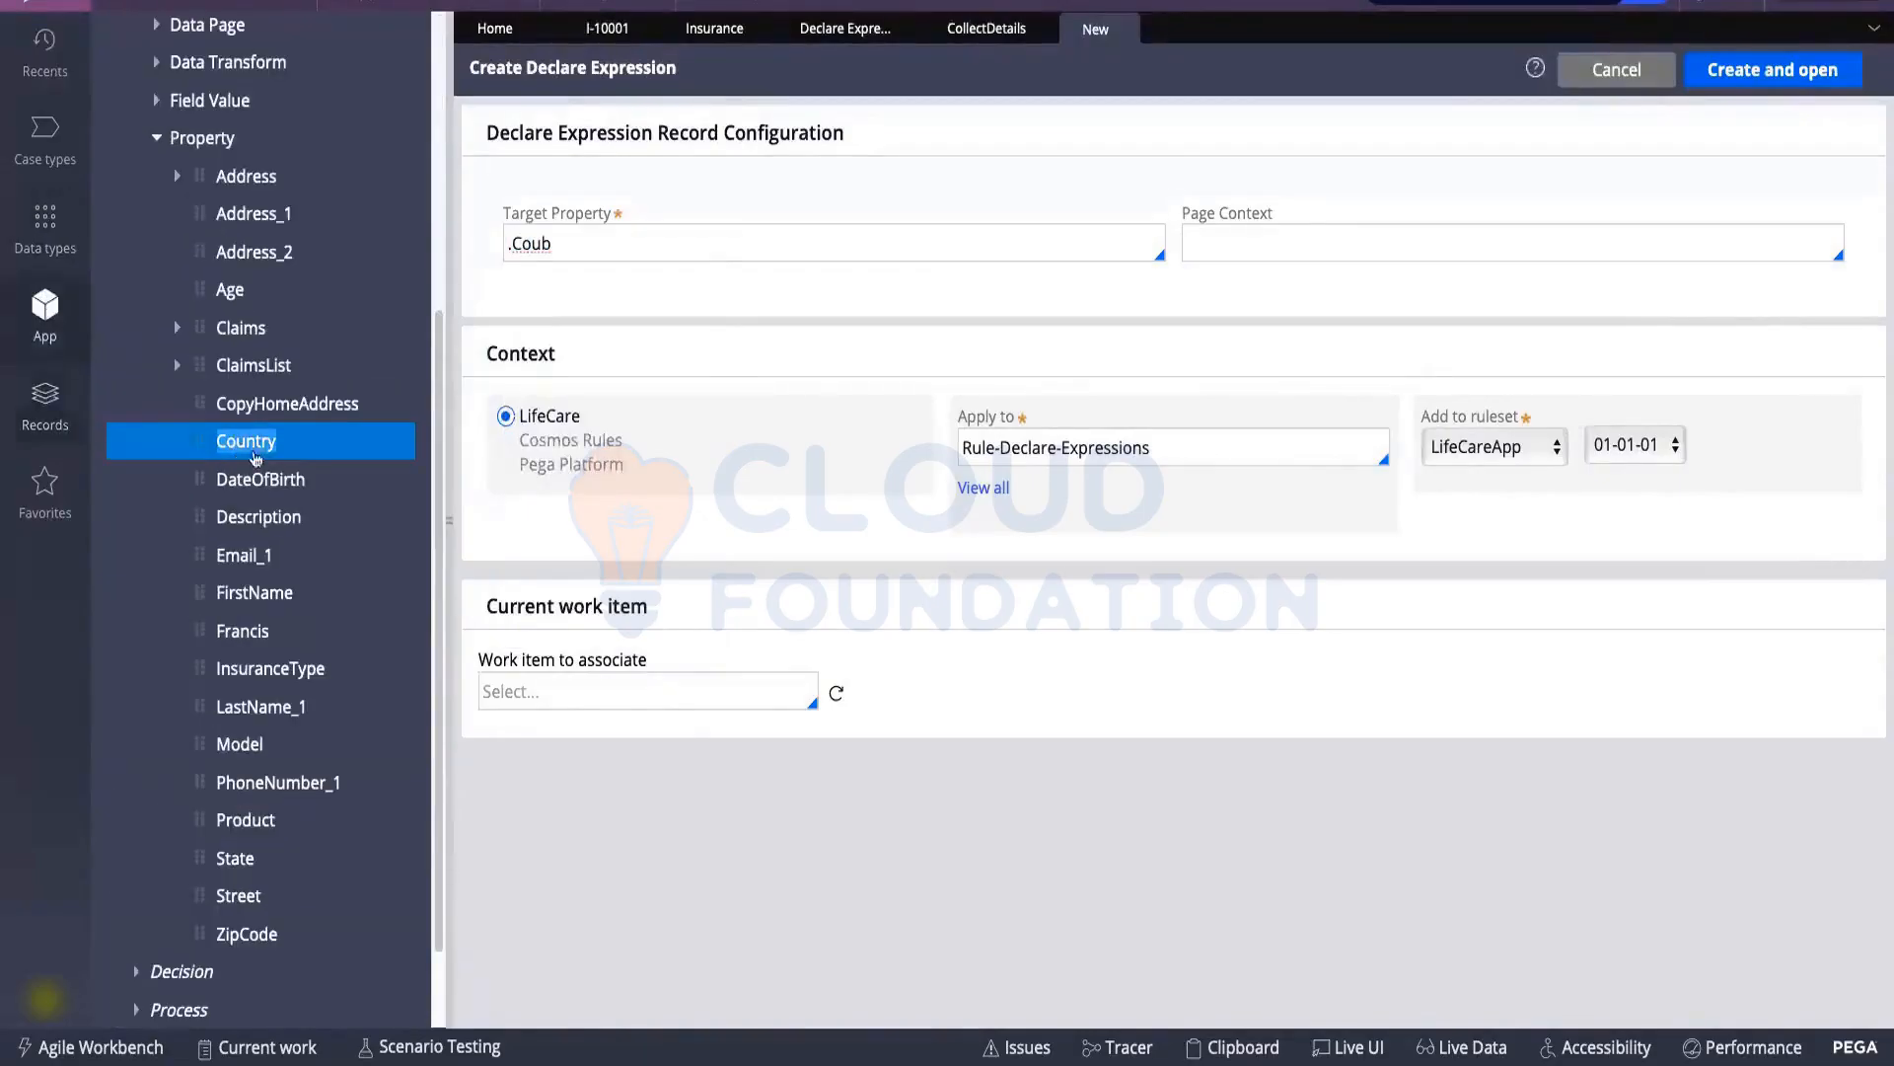
{"action": "left_click", "coordinate": [260, 485]}
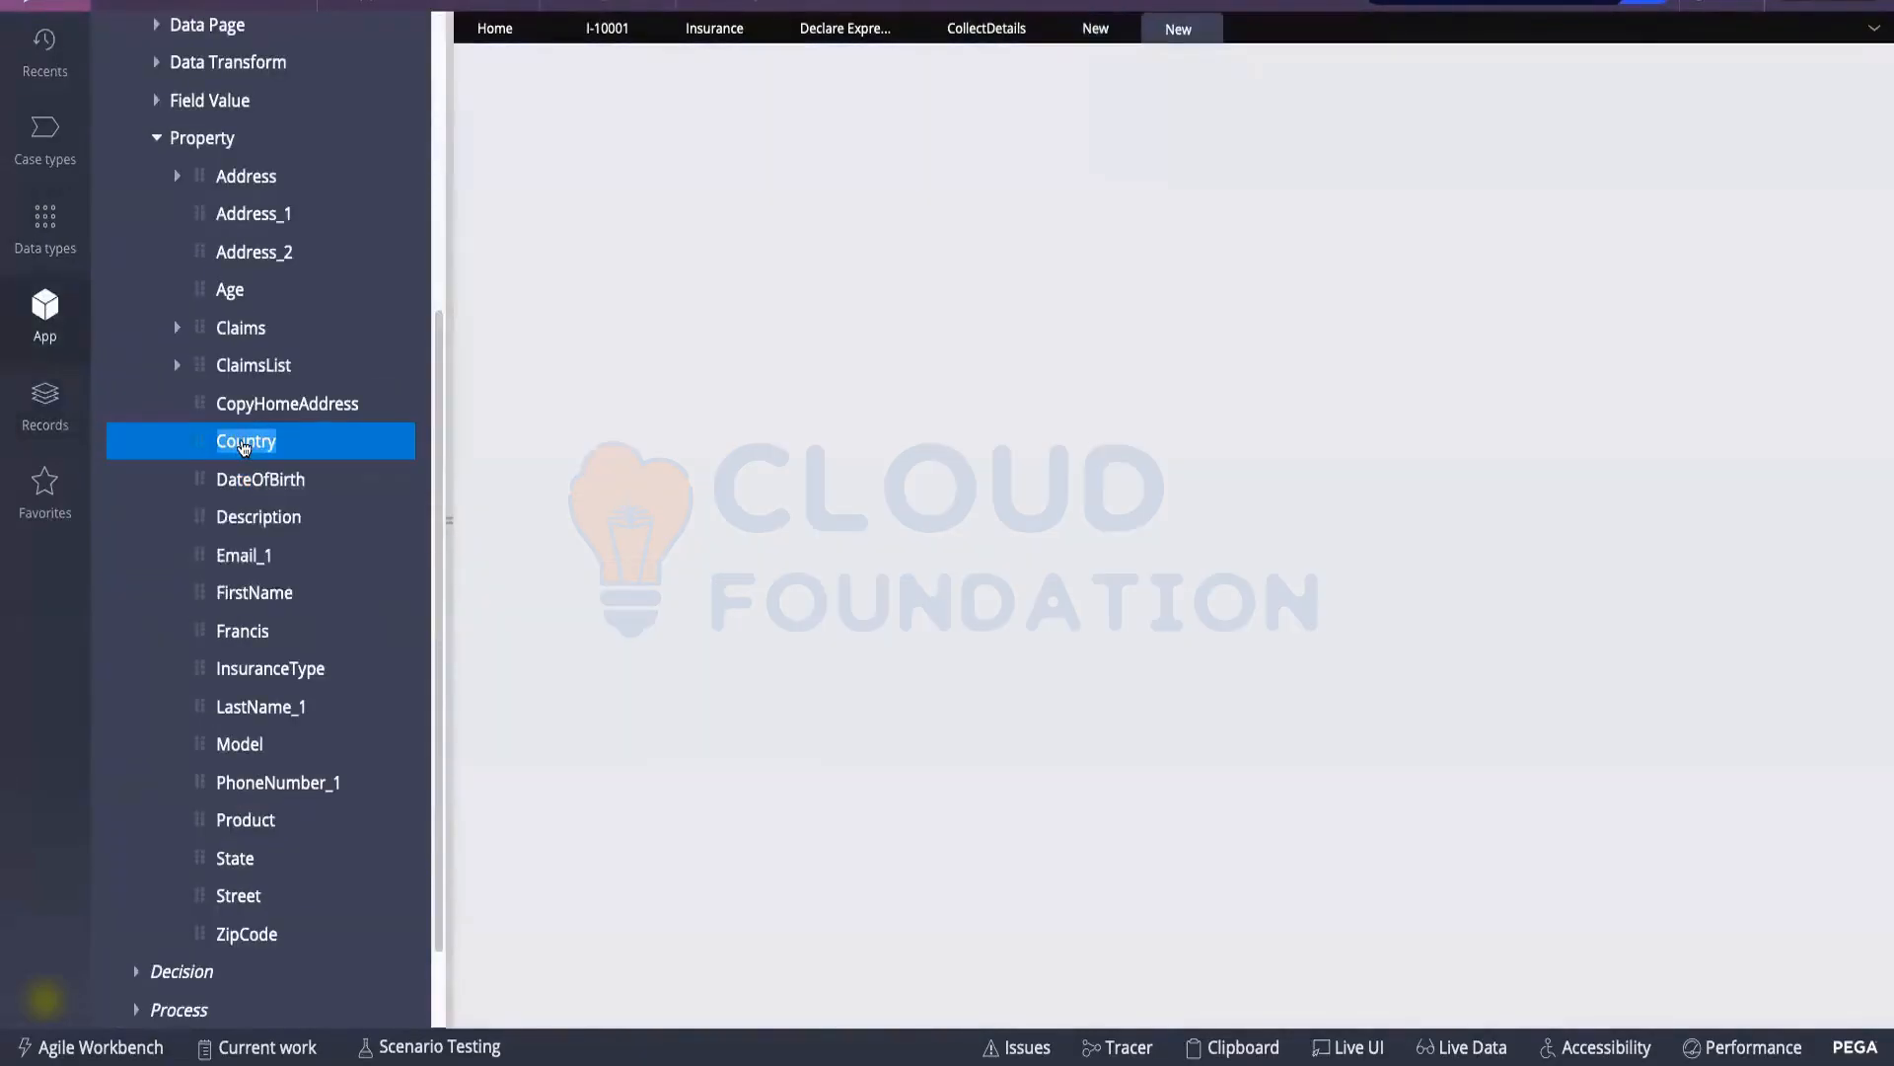
{"action": "right_click", "coordinate": [245, 449]}
{"action": "left_click", "coordinate": [250, 541]}
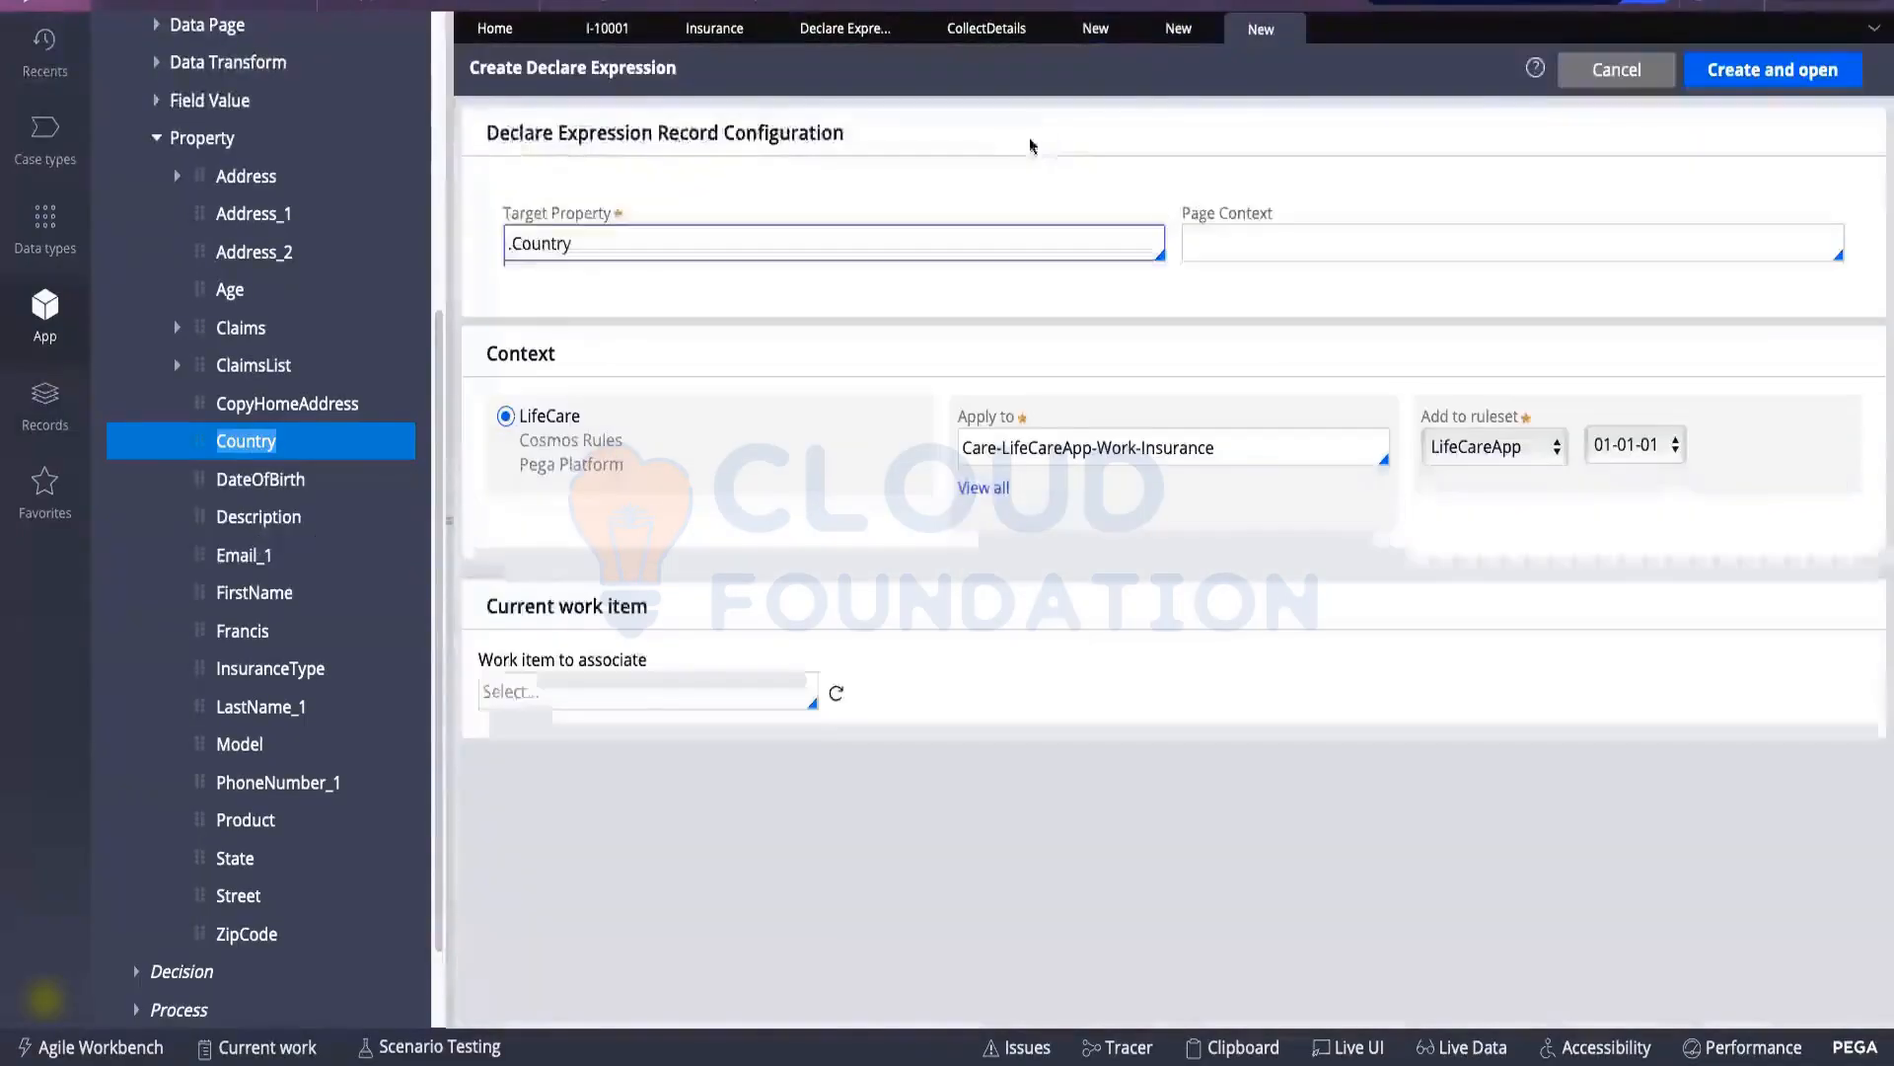
Discard the two surplus new-record drafts, and create and open the .Country declare expression in LifeCareApp 01-01-01
{"action": "left_click", "coordinate": [1125, 31]}
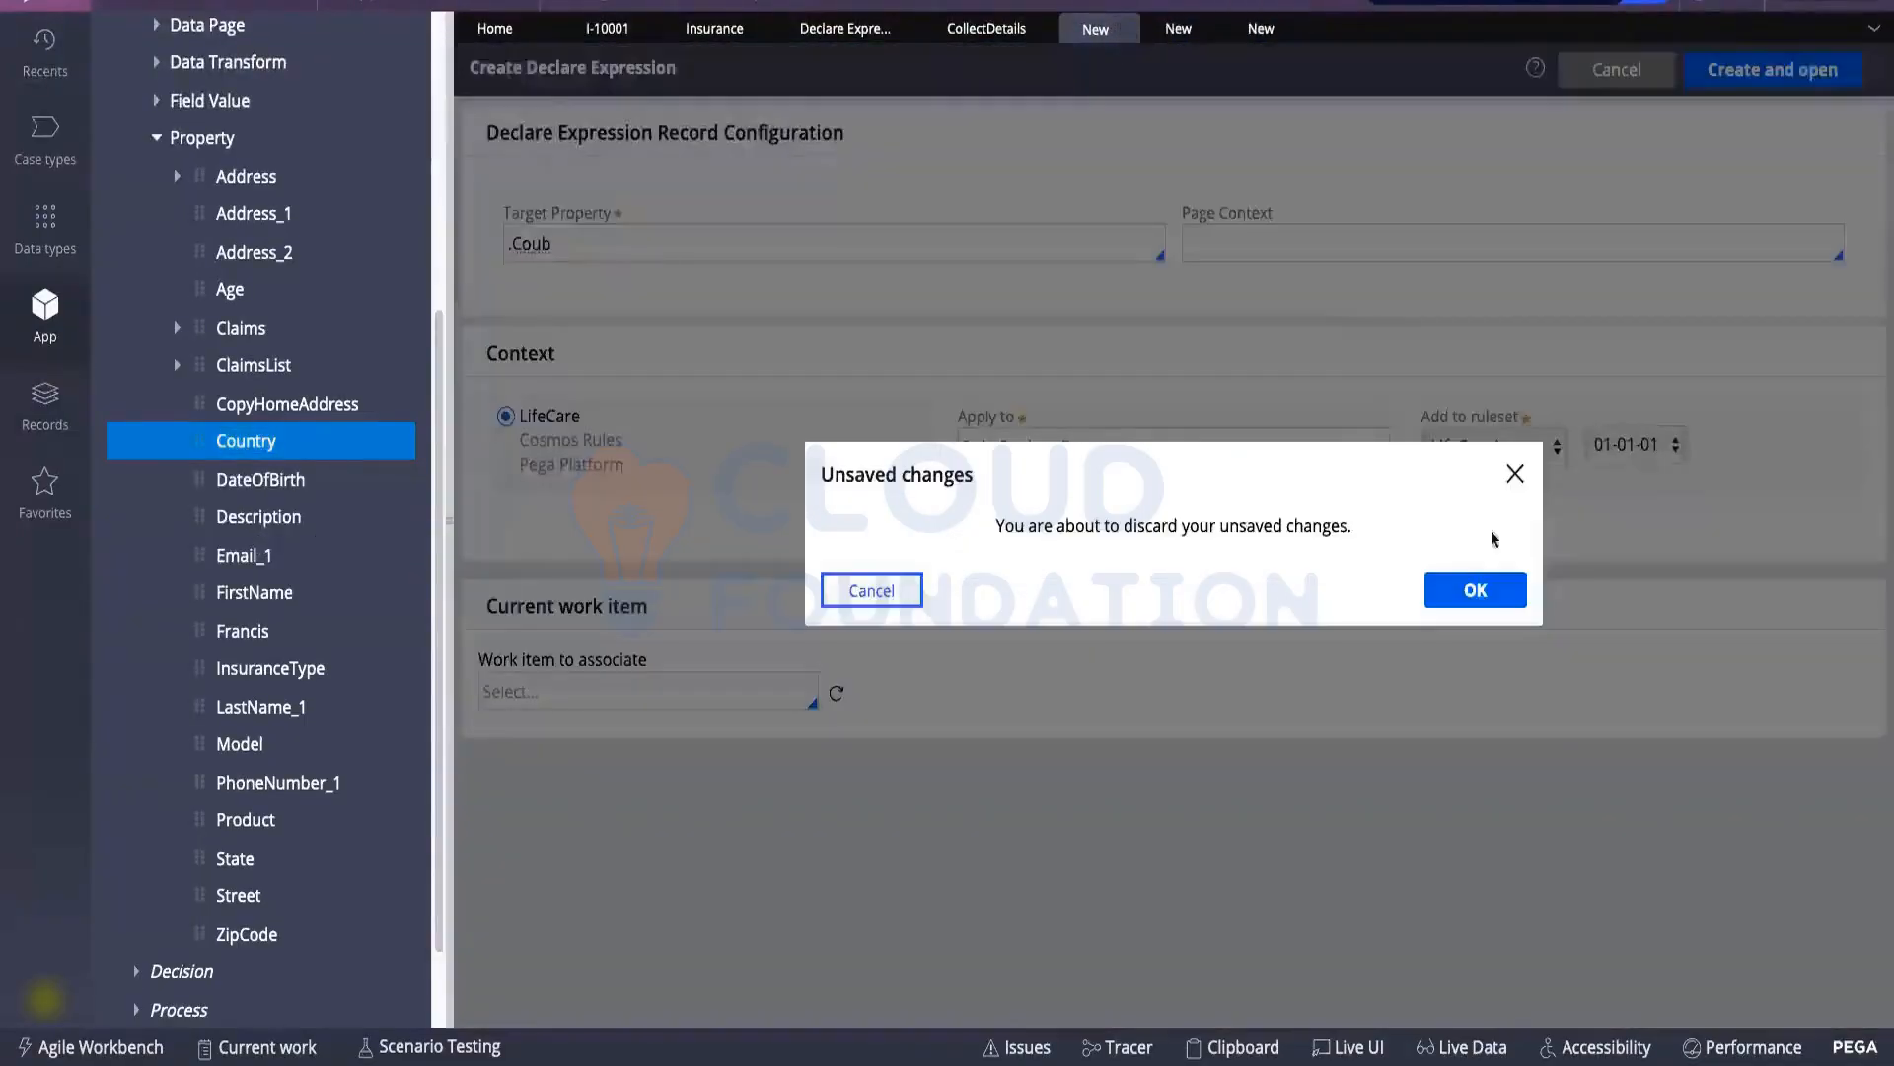
{"action": "left_click", "coordinate": [1475, 590]}
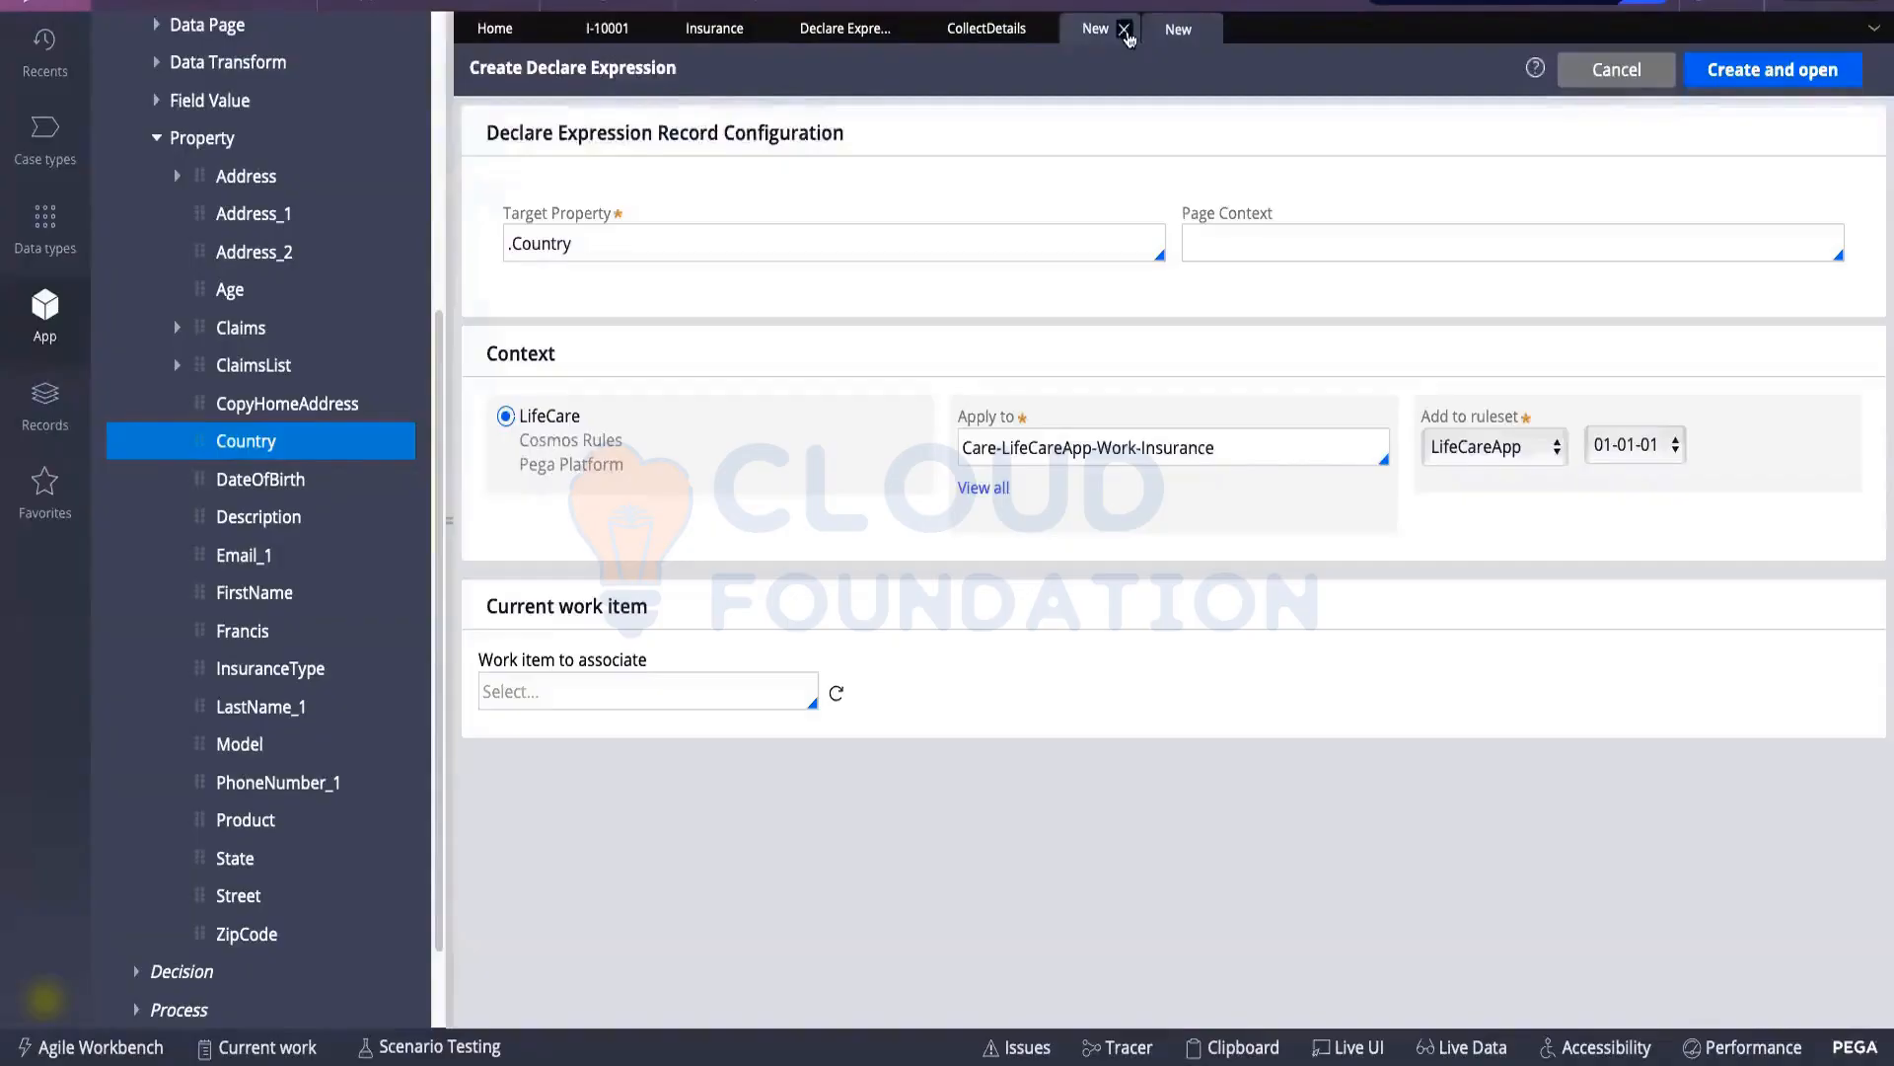
{"action": "left_click", "coordinate": [1125, 31]}
{"action": "left_click", "coordinate": [1757, 71]}
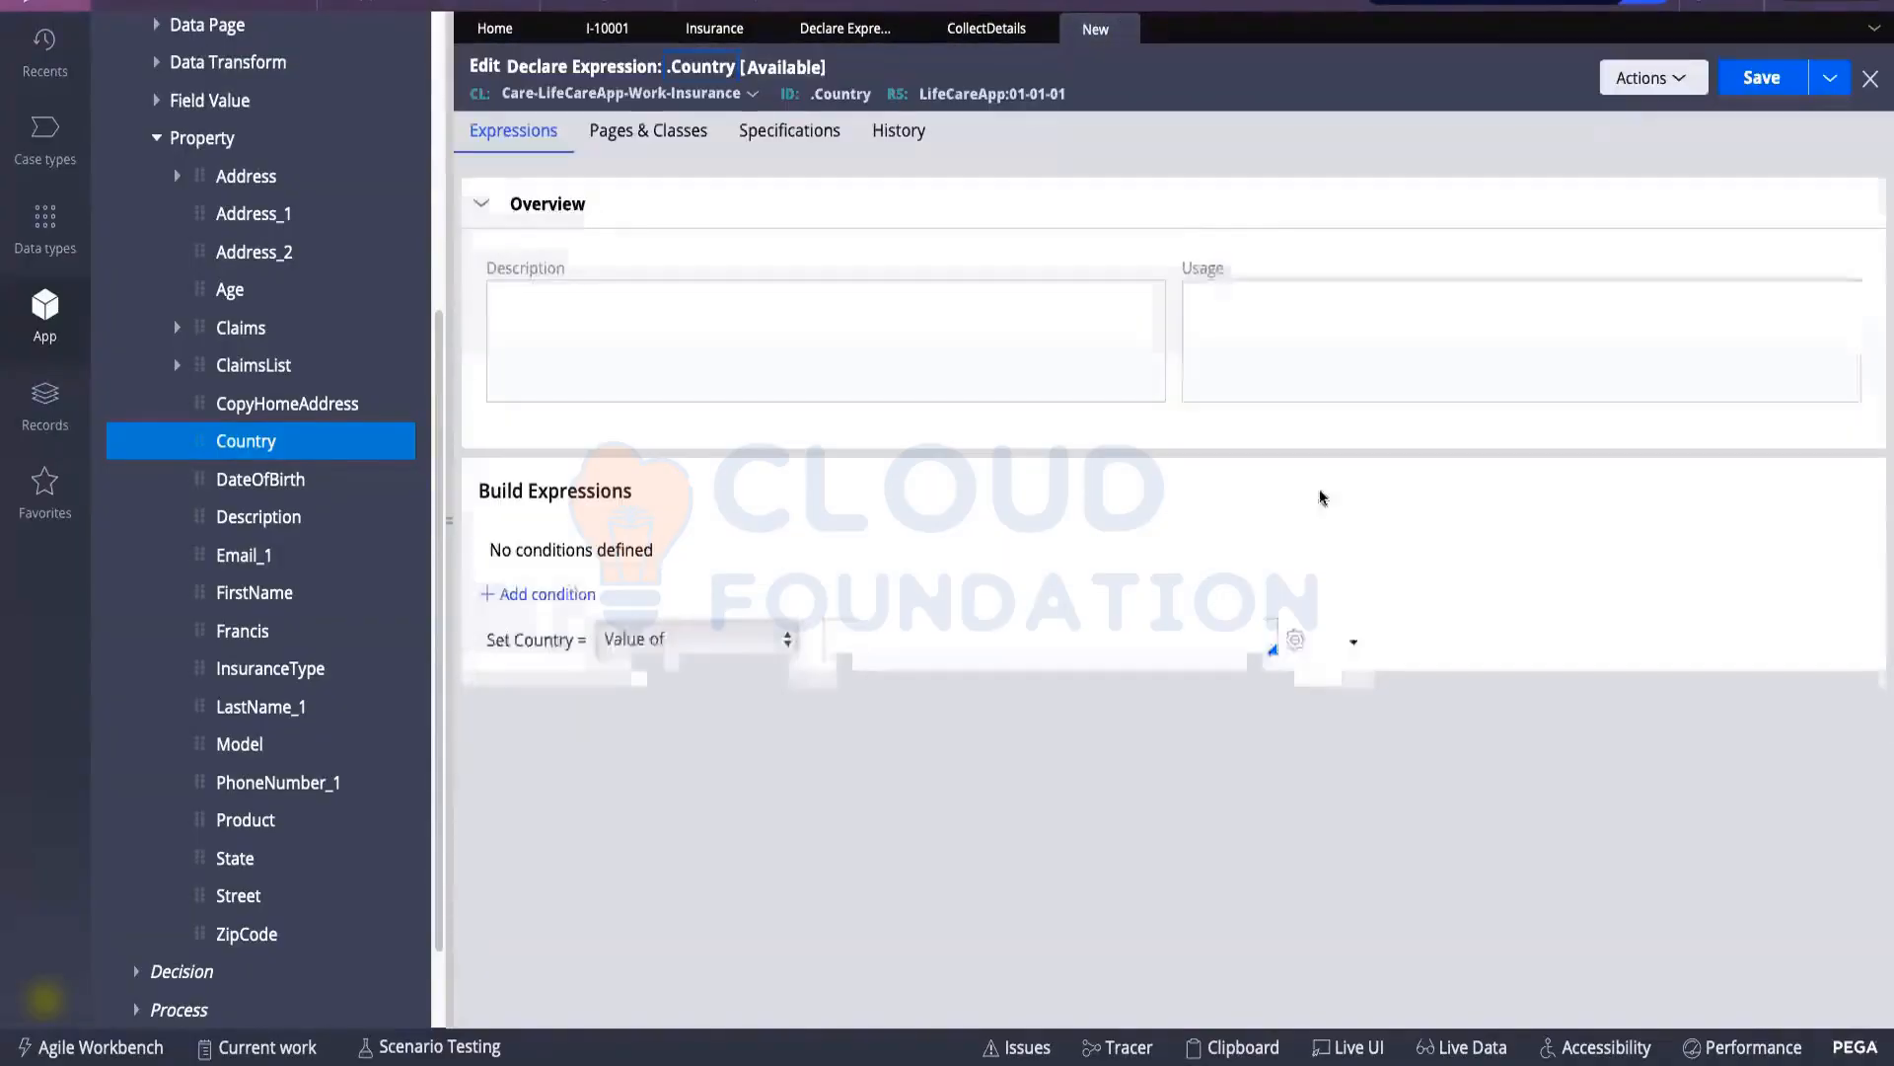
{"action": "left_click", "coordinate": [882, 645]}
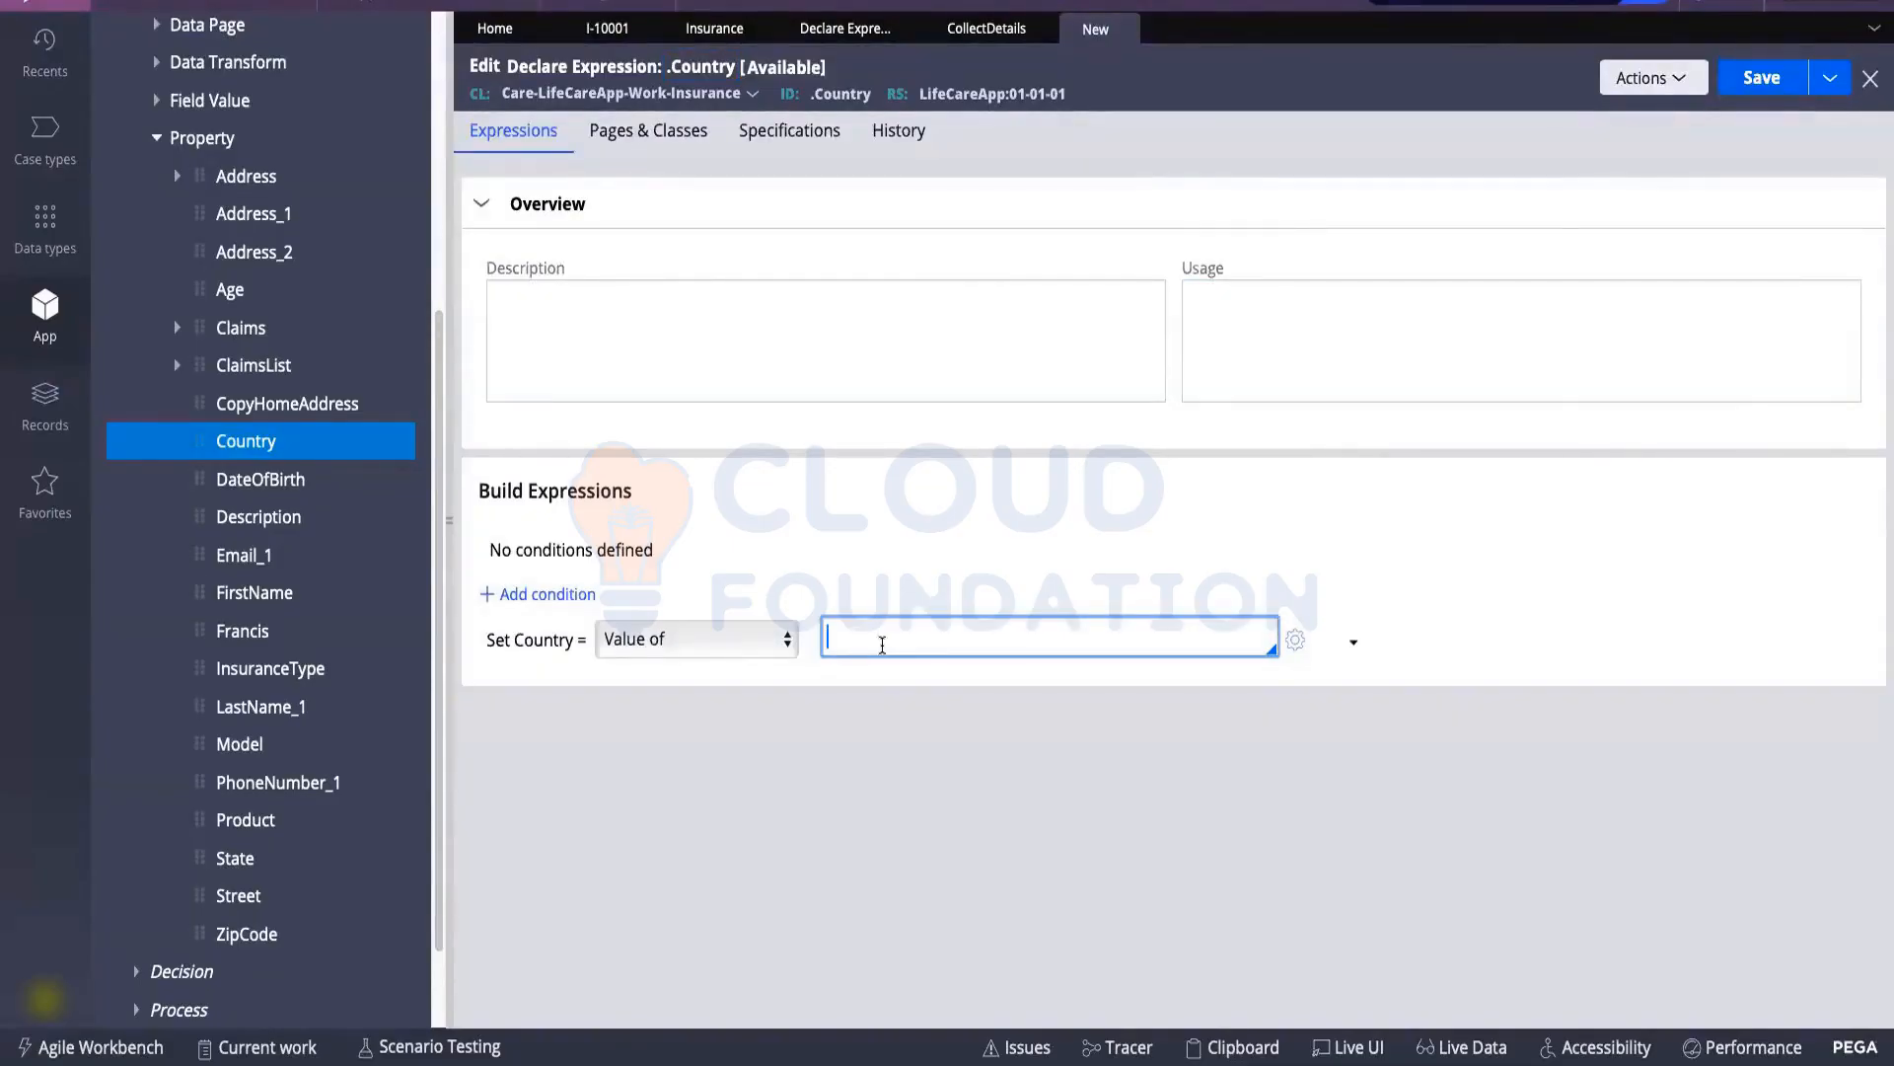
{"action": "left_click", "coordinate": [738, 639]}
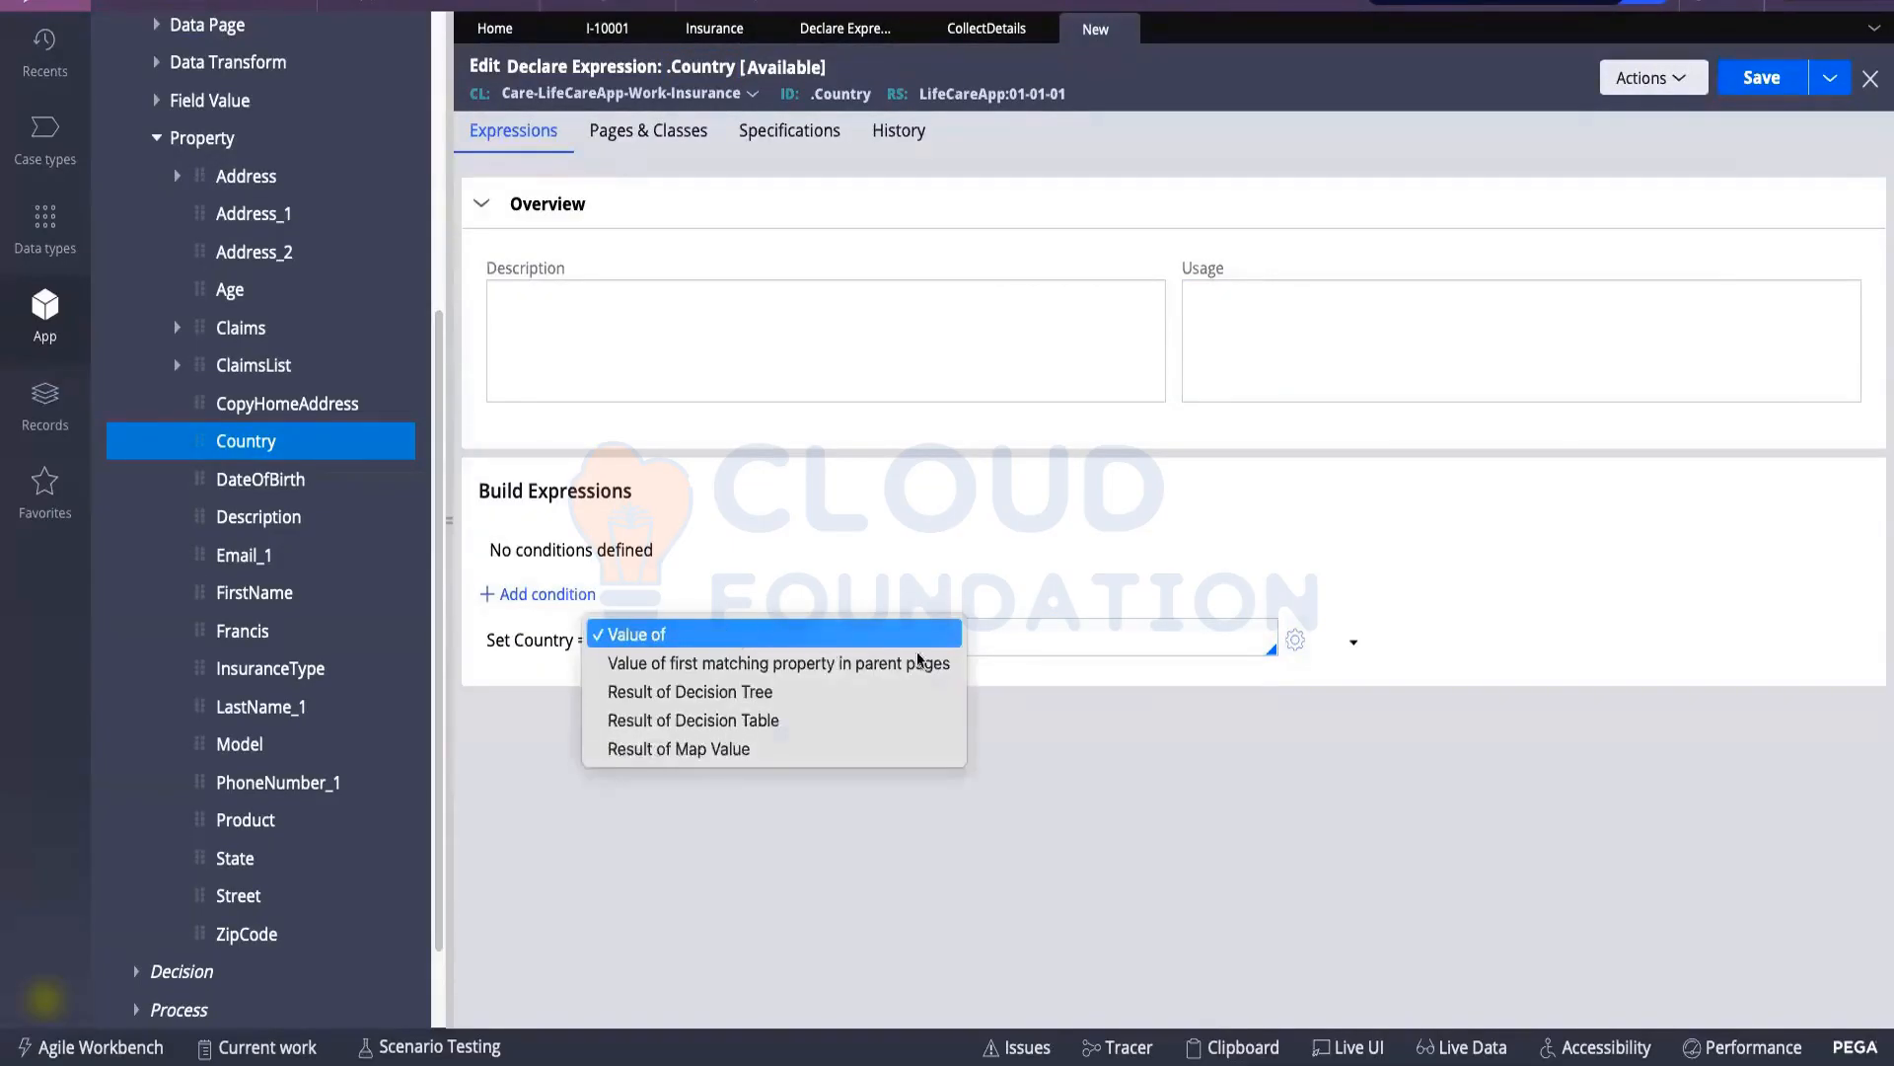
{"action": "left_click", "coordinate": [1012, 641]}
{"action": "left_click", "coordinate": [1012, 642]}
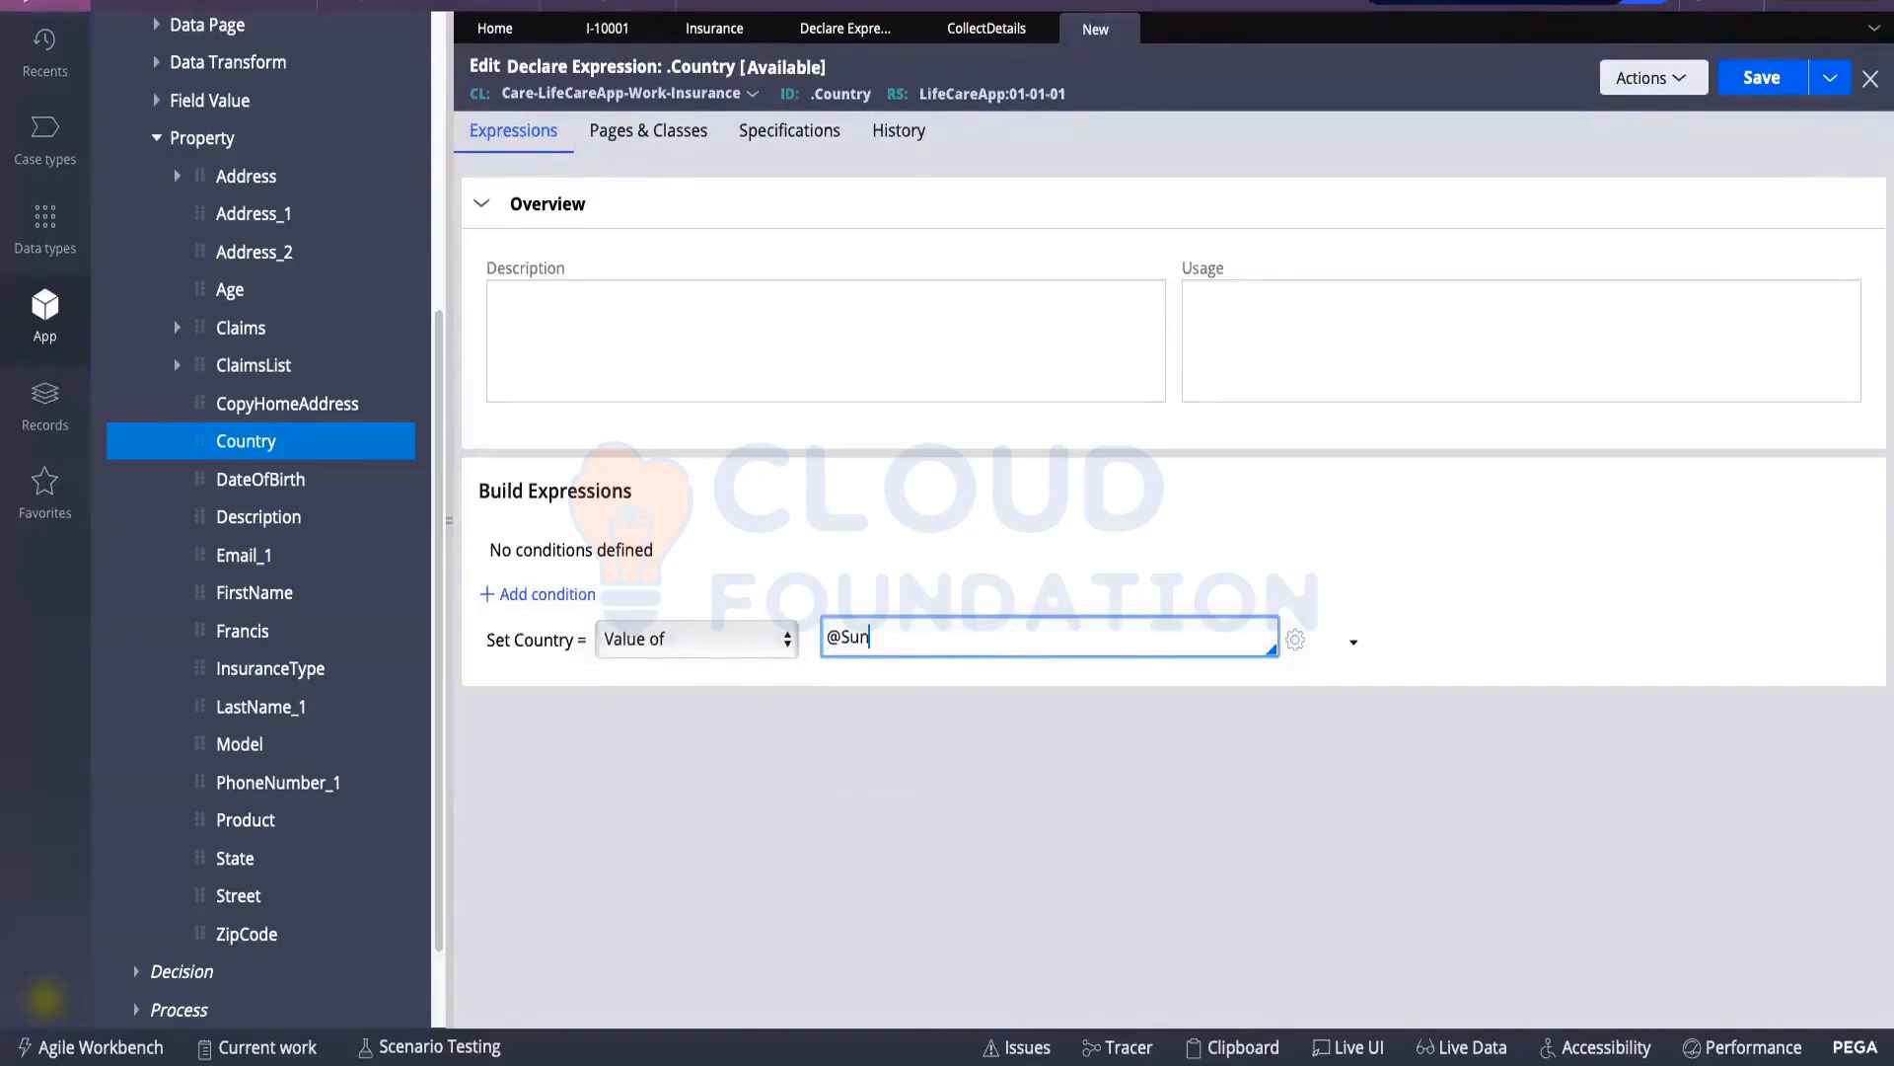
{"action": "type", "text": "(1)"}
{"action": "type", "text": ",2"}
{"action": "left_click", "coordinate": [1762, 87]}
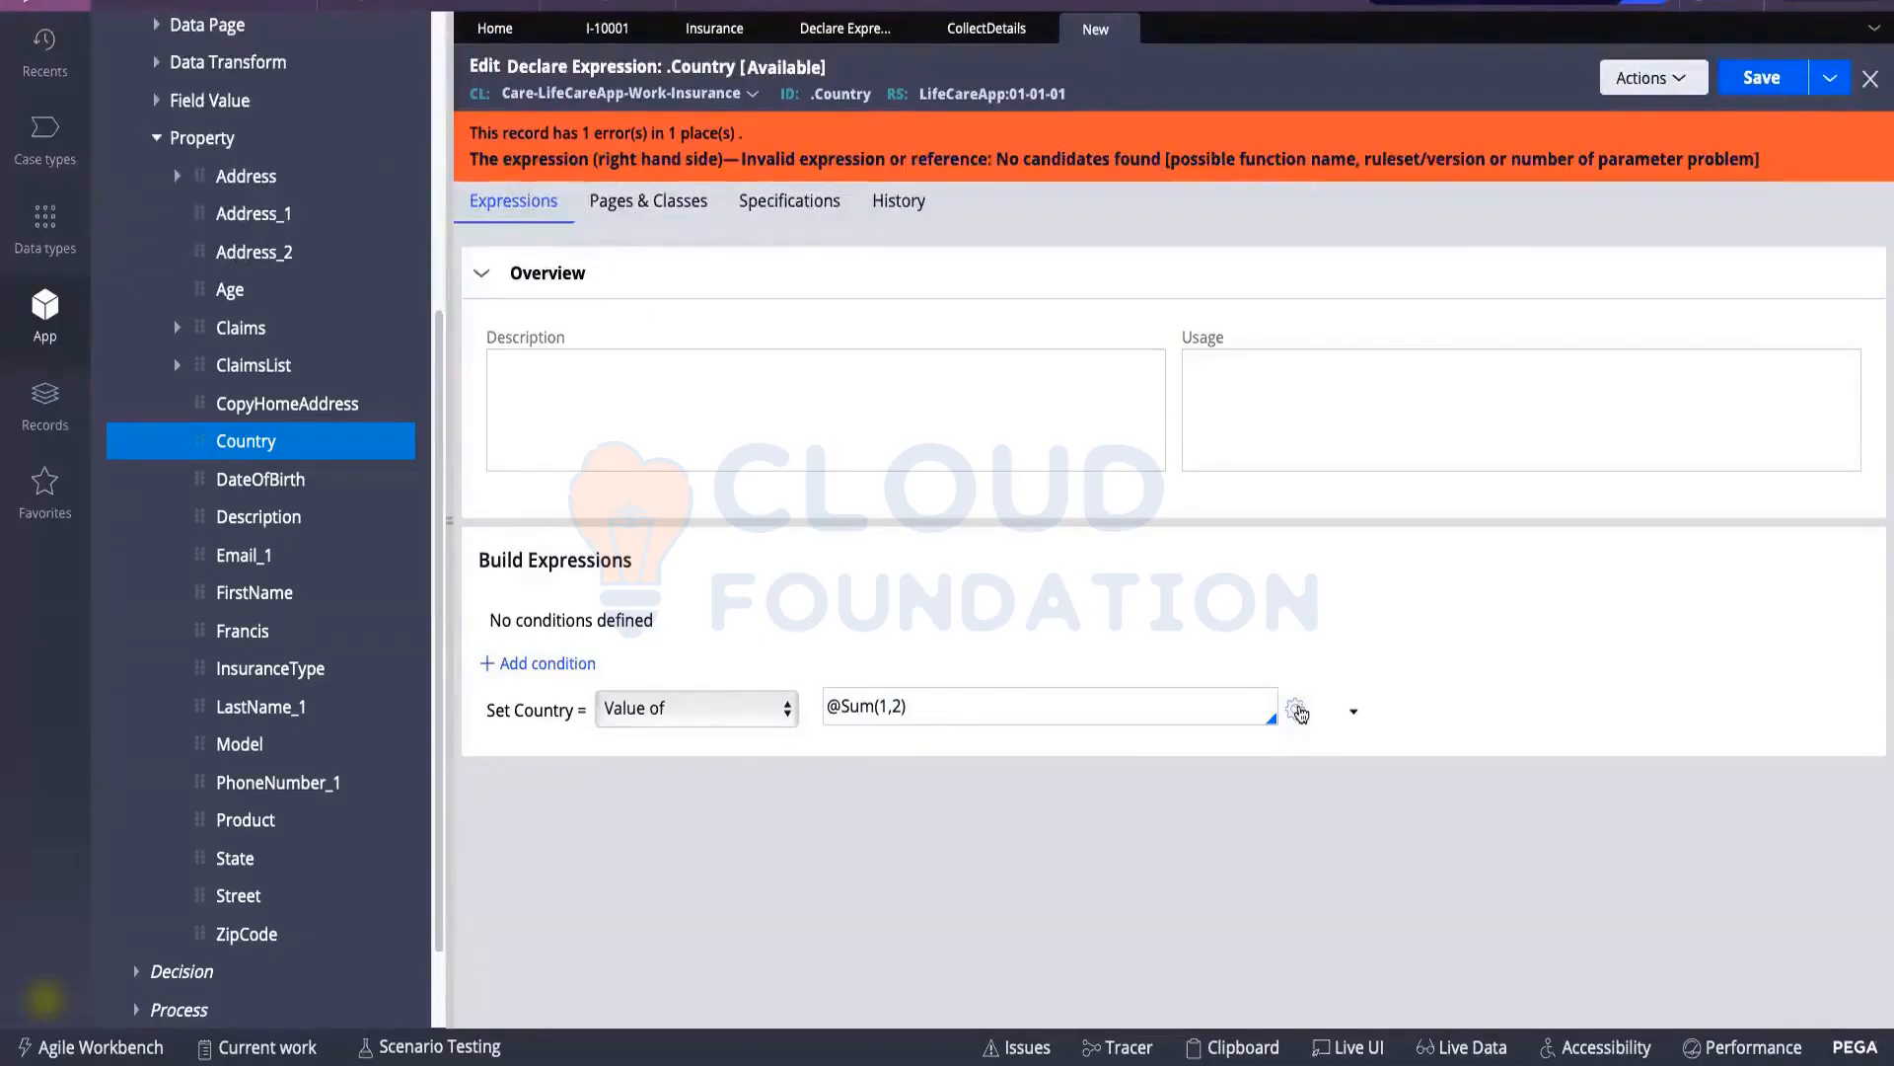
{"action": "left_click", "coordinate": [1297, 709]}
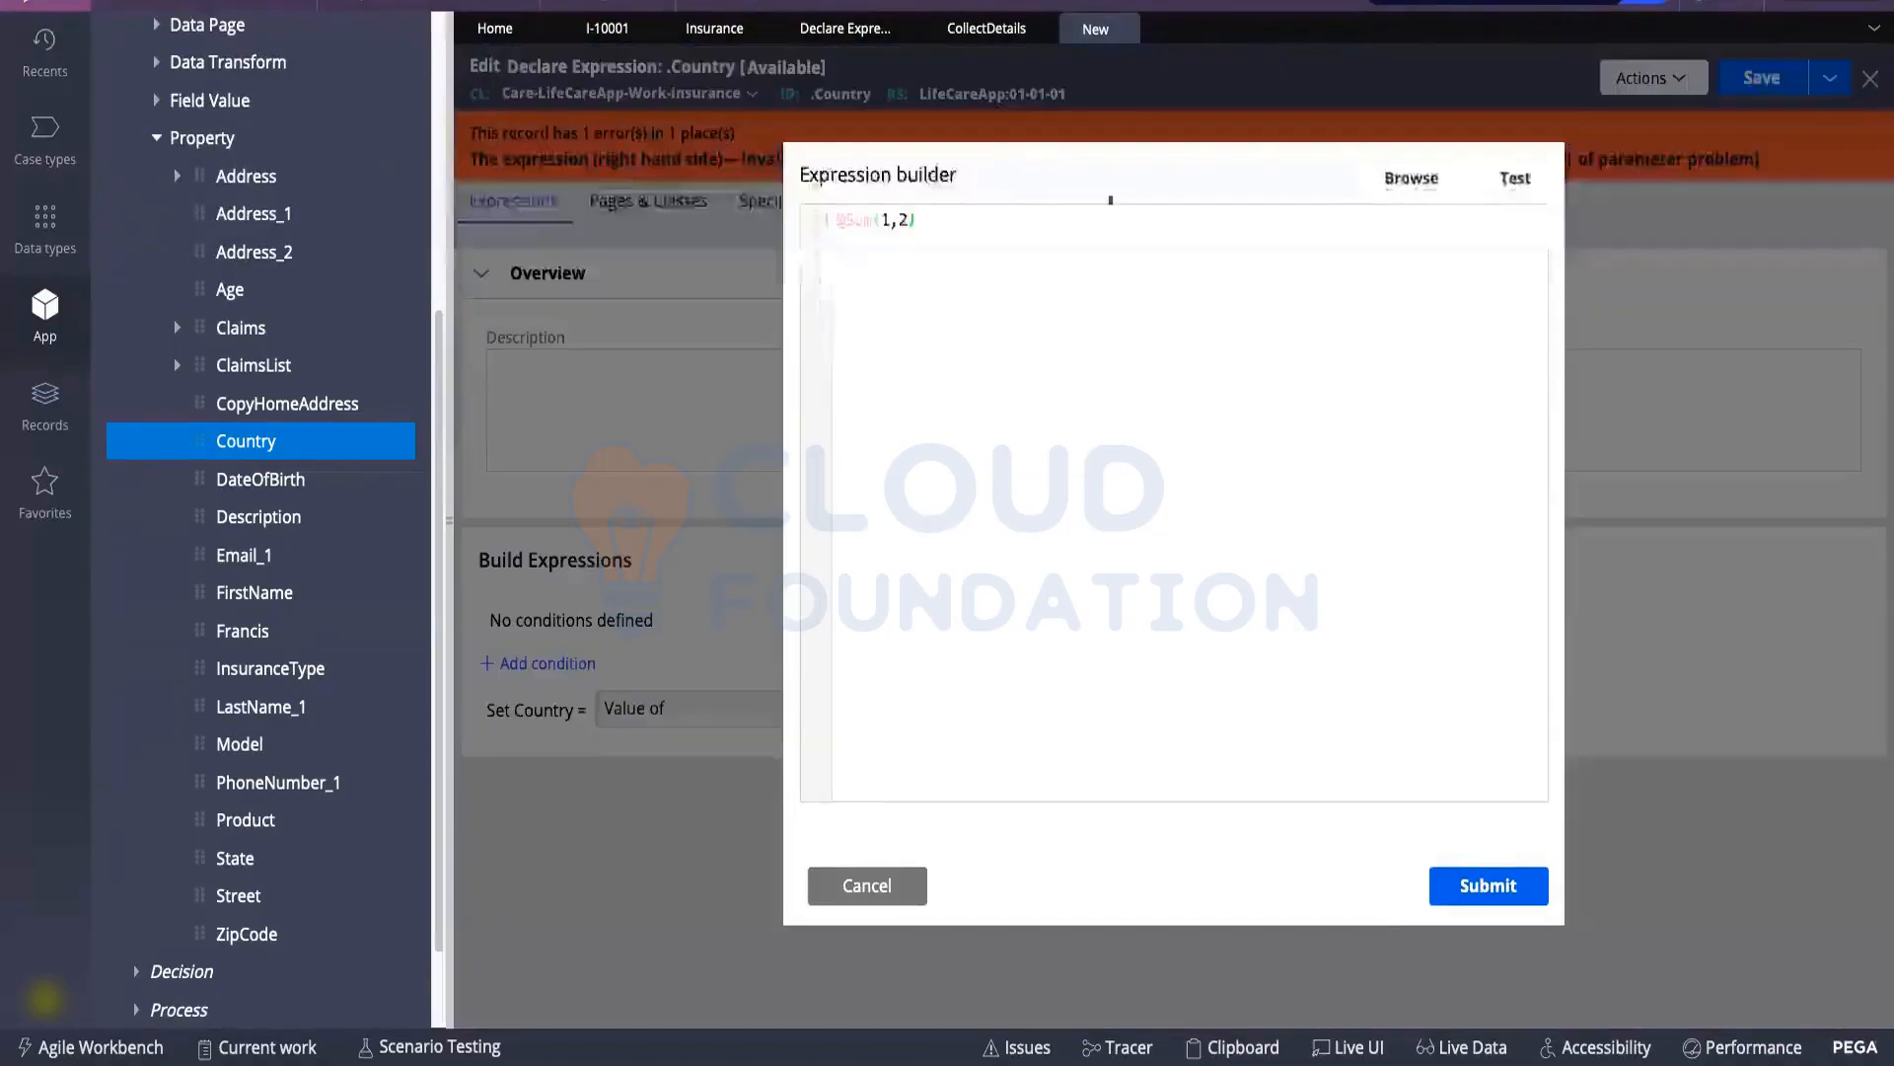
{"action": "left_click", "coordinate": [1513, 178]}
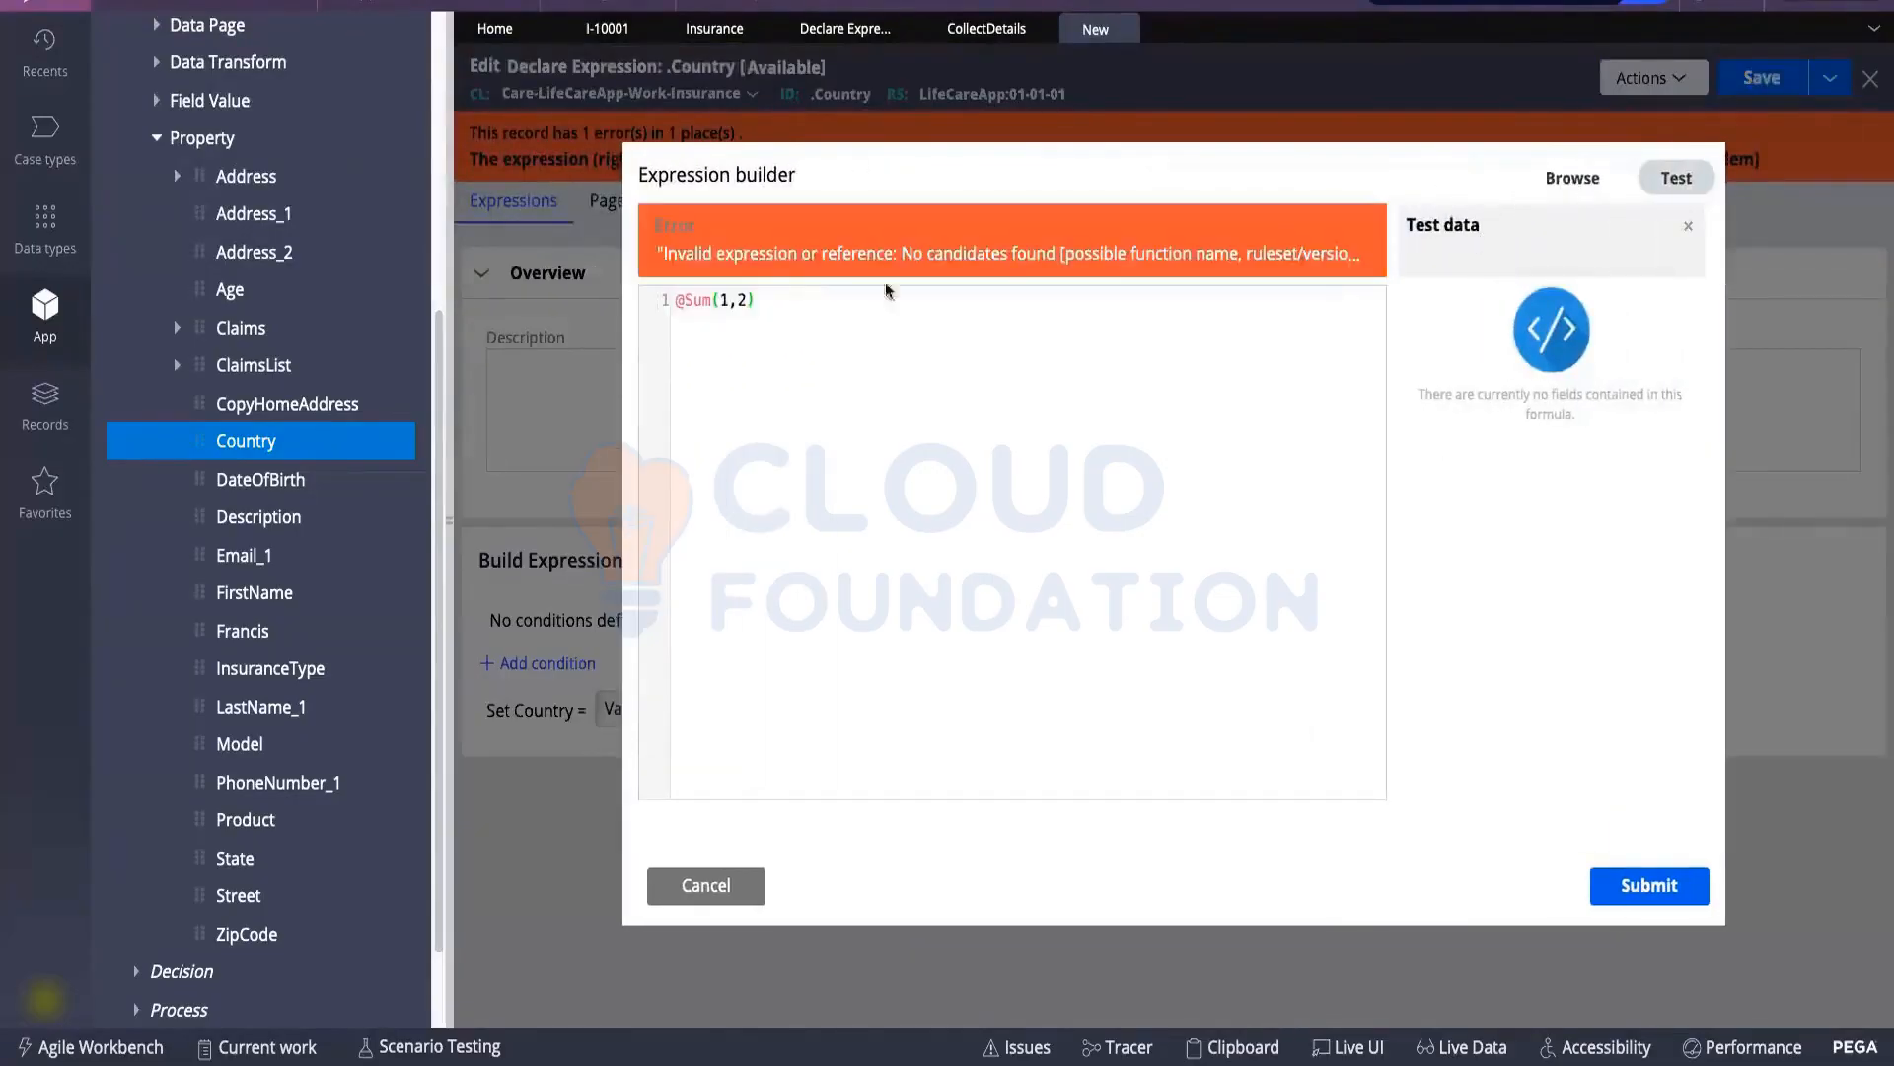
{"action": "left_click", "coordinate": [1546, 183]}
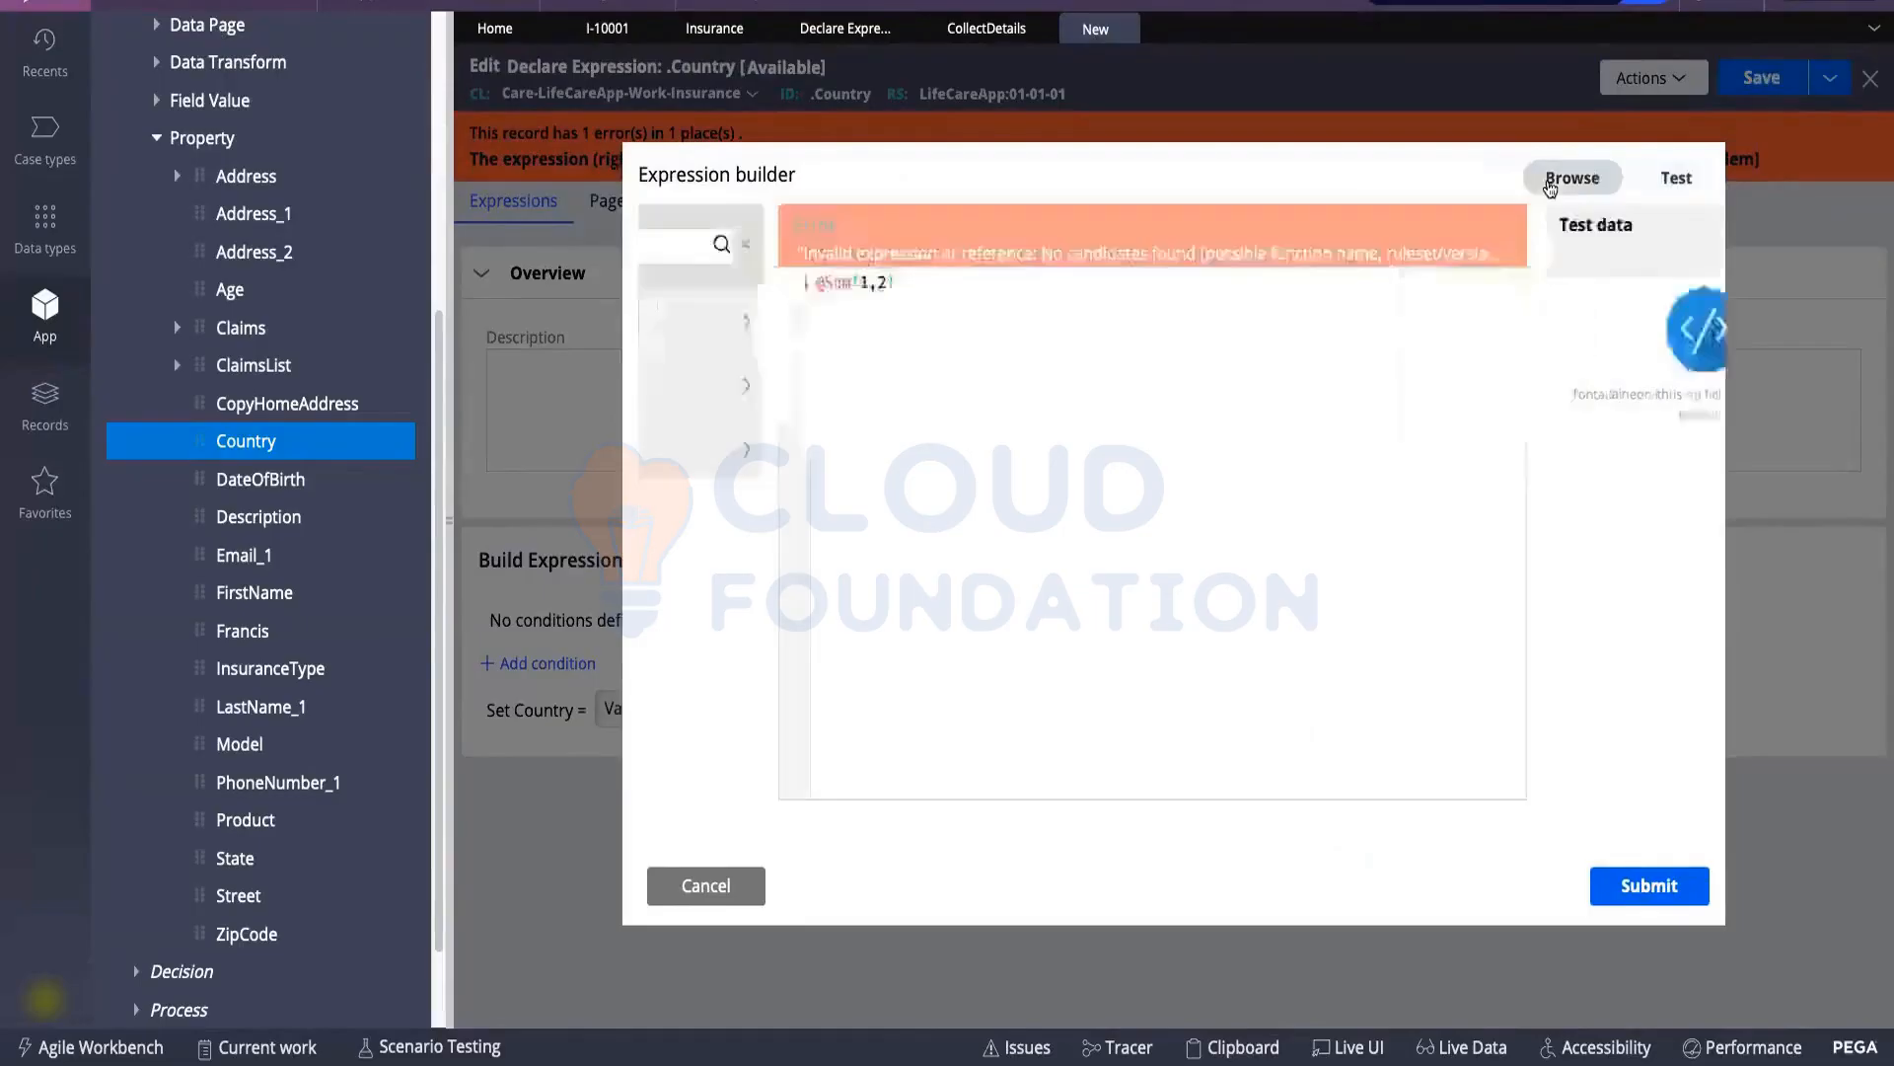
{"action": "left_click", "coordinate": [775, 248]}
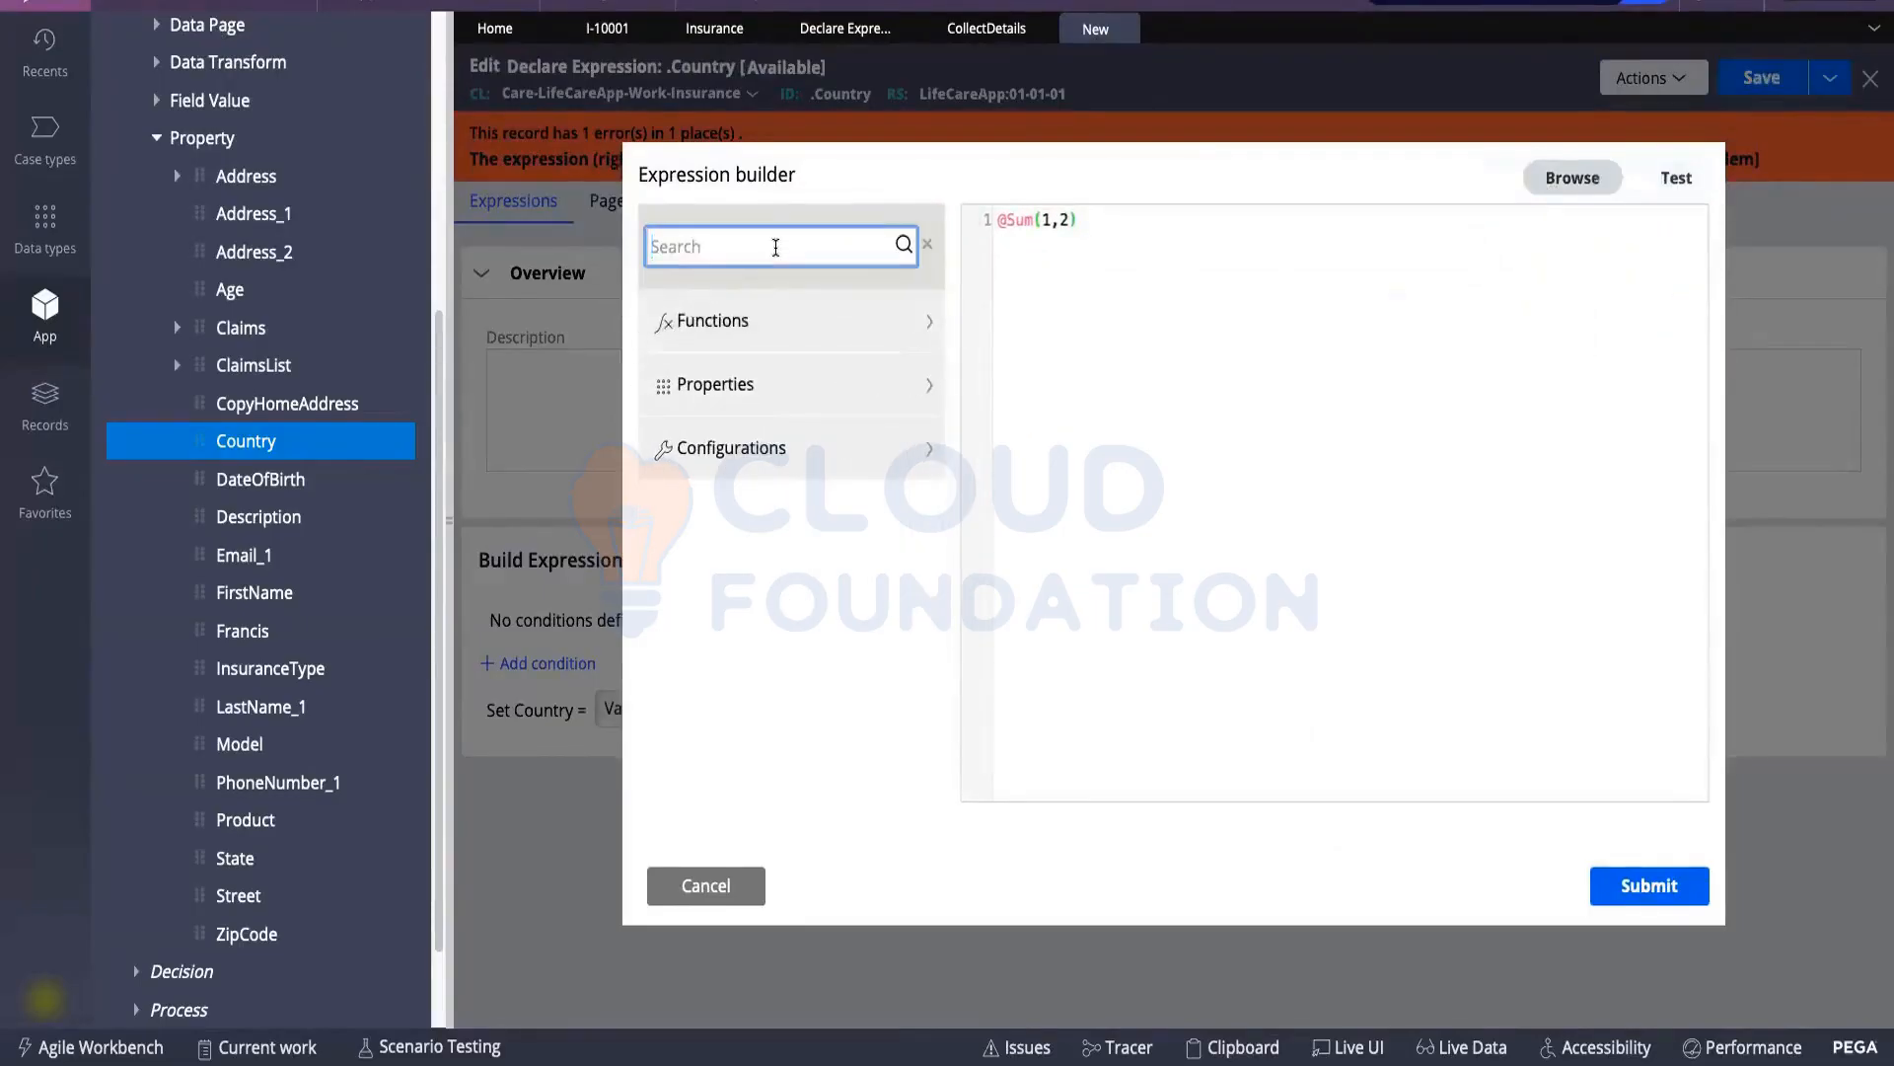
Remove the @ sign from the Sum(1,2) expression and test it again
{"action": "left_click", "coordinate": [1009, 225]}
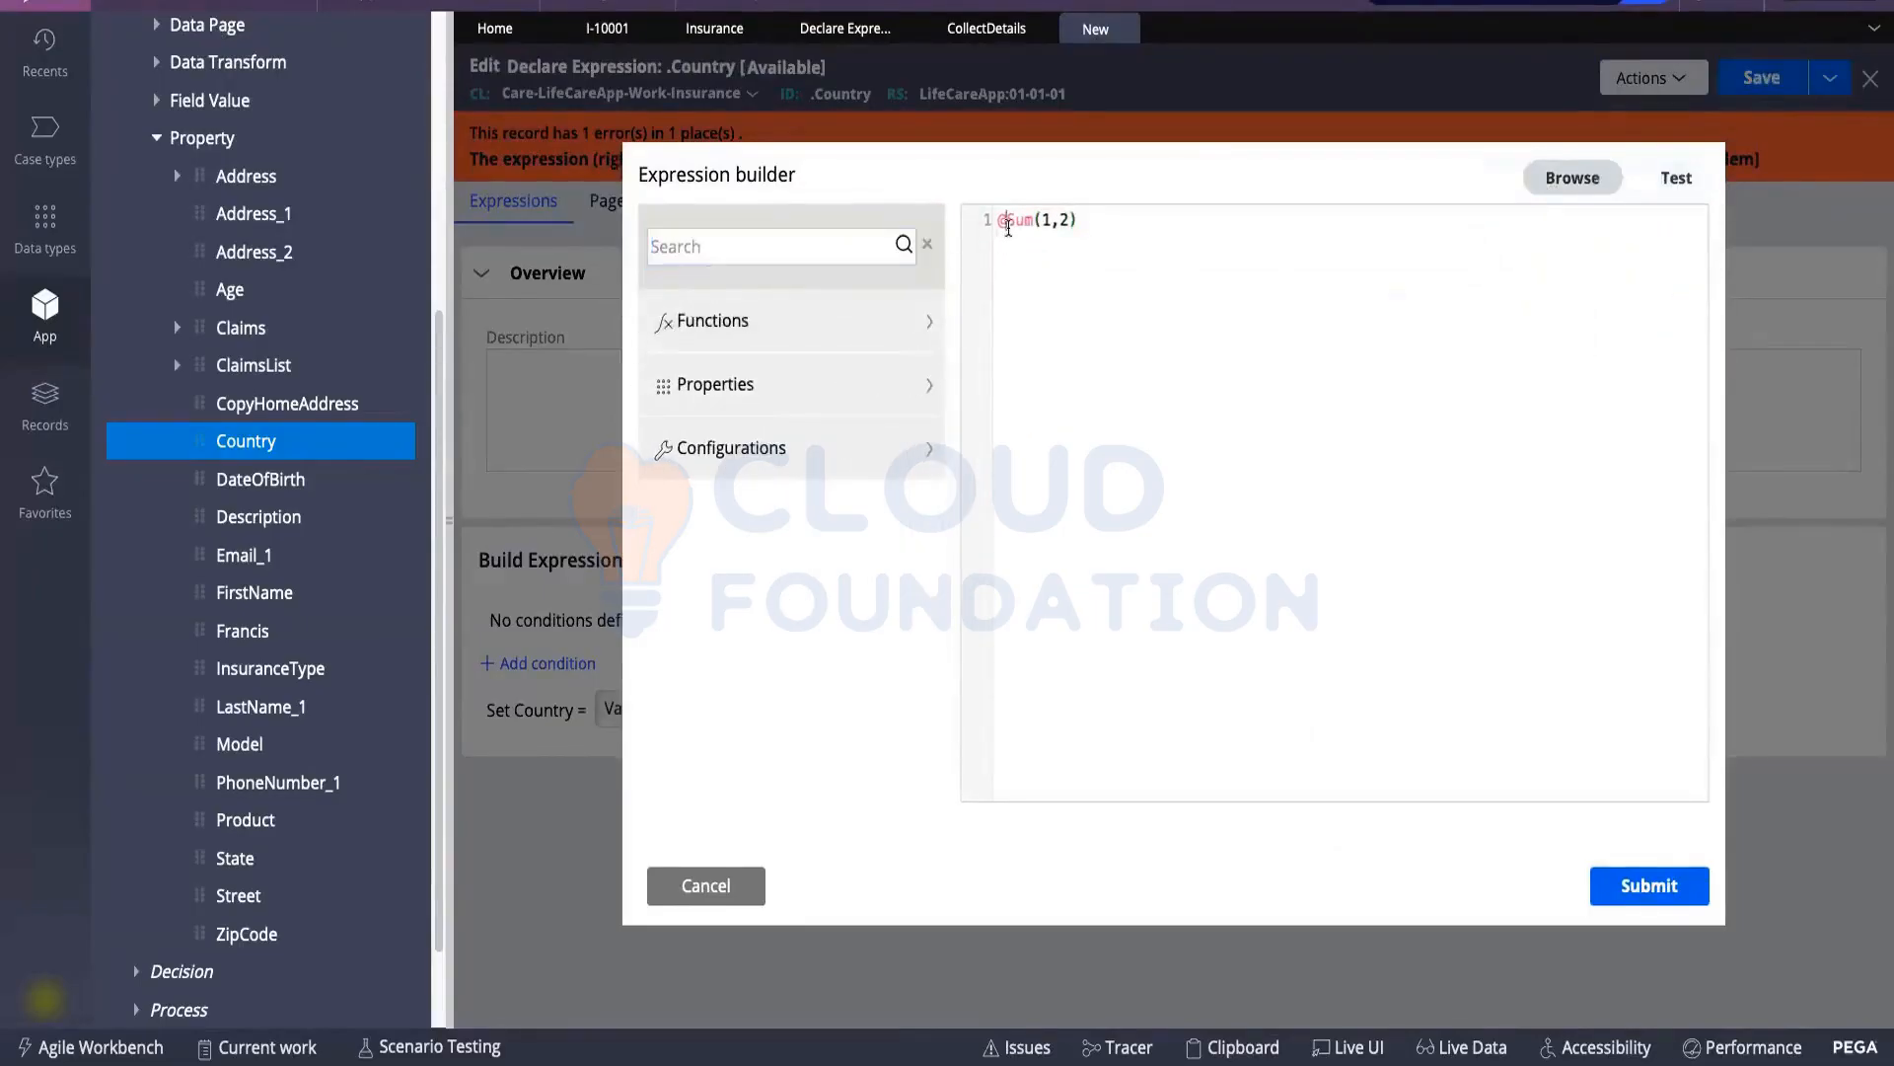
{"action": "key", "text": "BackSpace"}
{"action": "left_click", "coordinate": [1668, 178]}
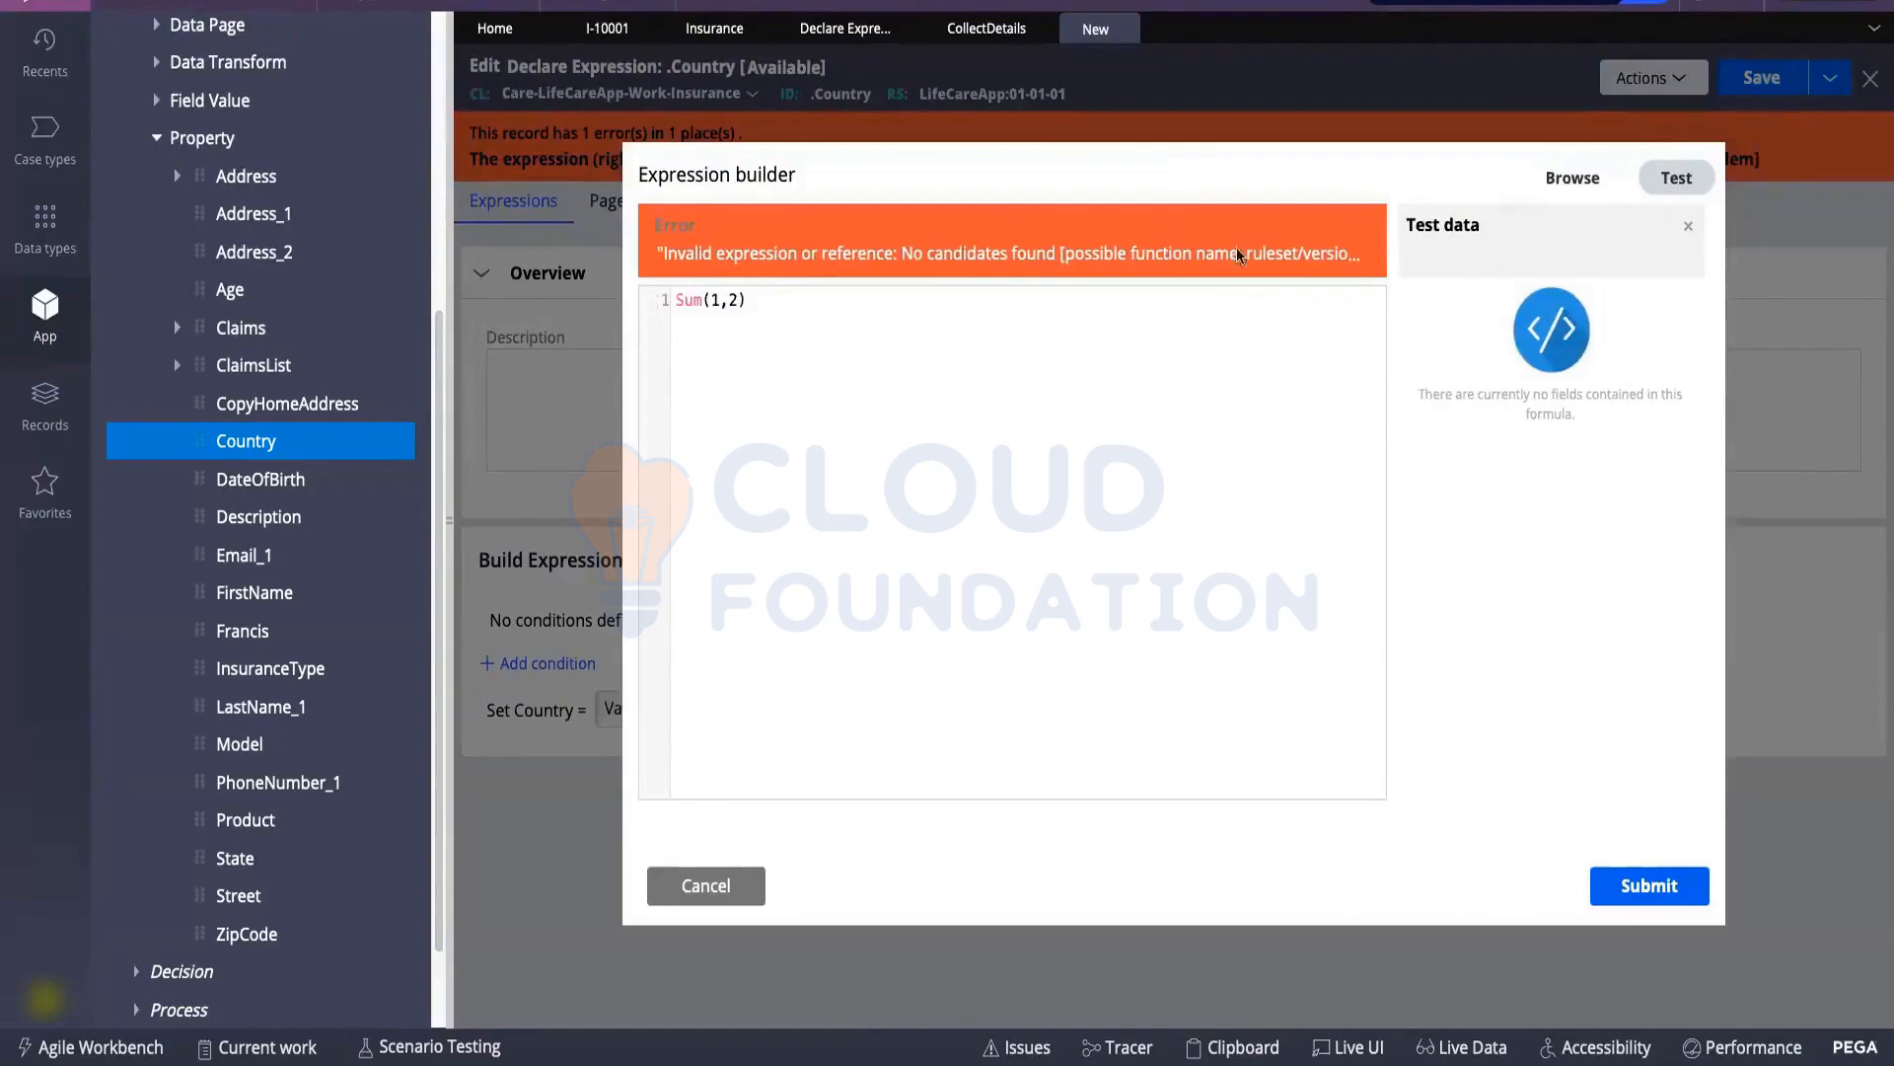
Browse the expression builder's function list and copy the Age field's custom calculation from the Insurance case type's Personal Details view
{"action": "left_click", "coordinate": [1569, 180]}
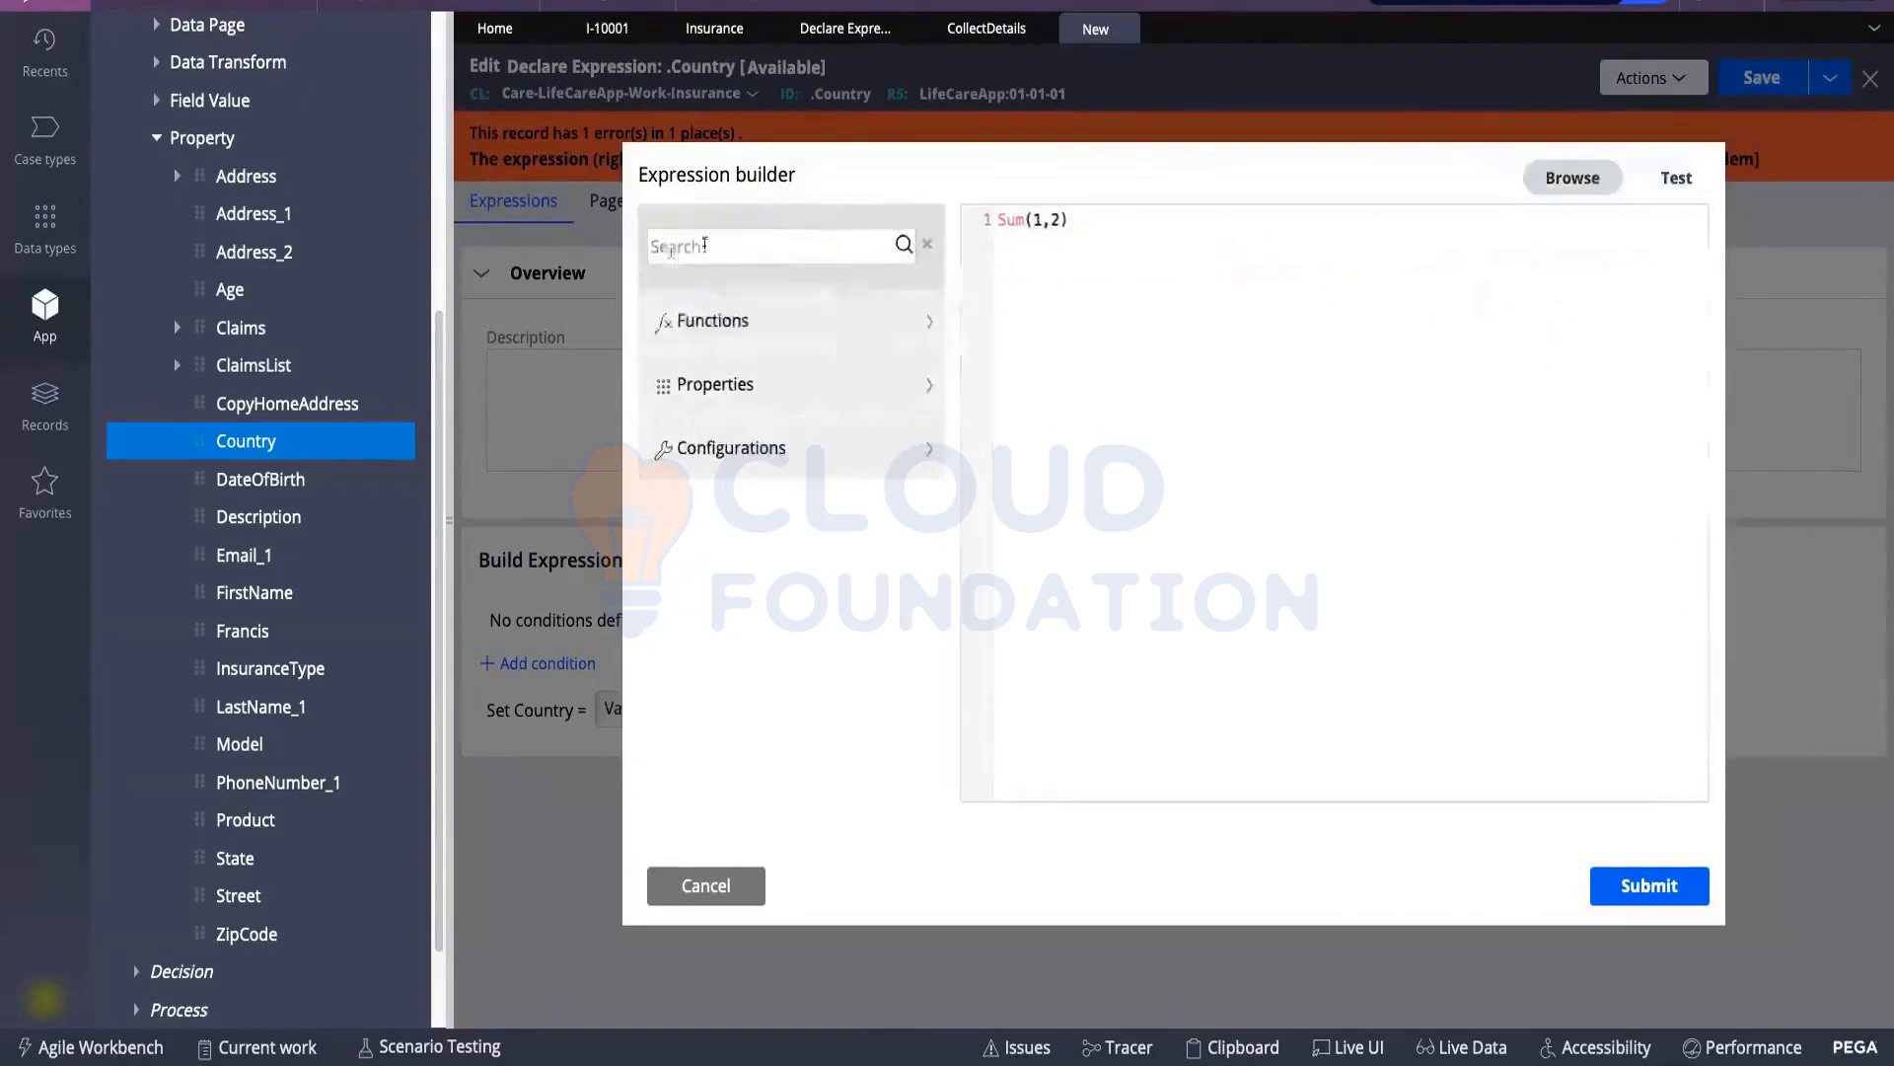
{"action": "left_click", "coordinate": [745, 337]}
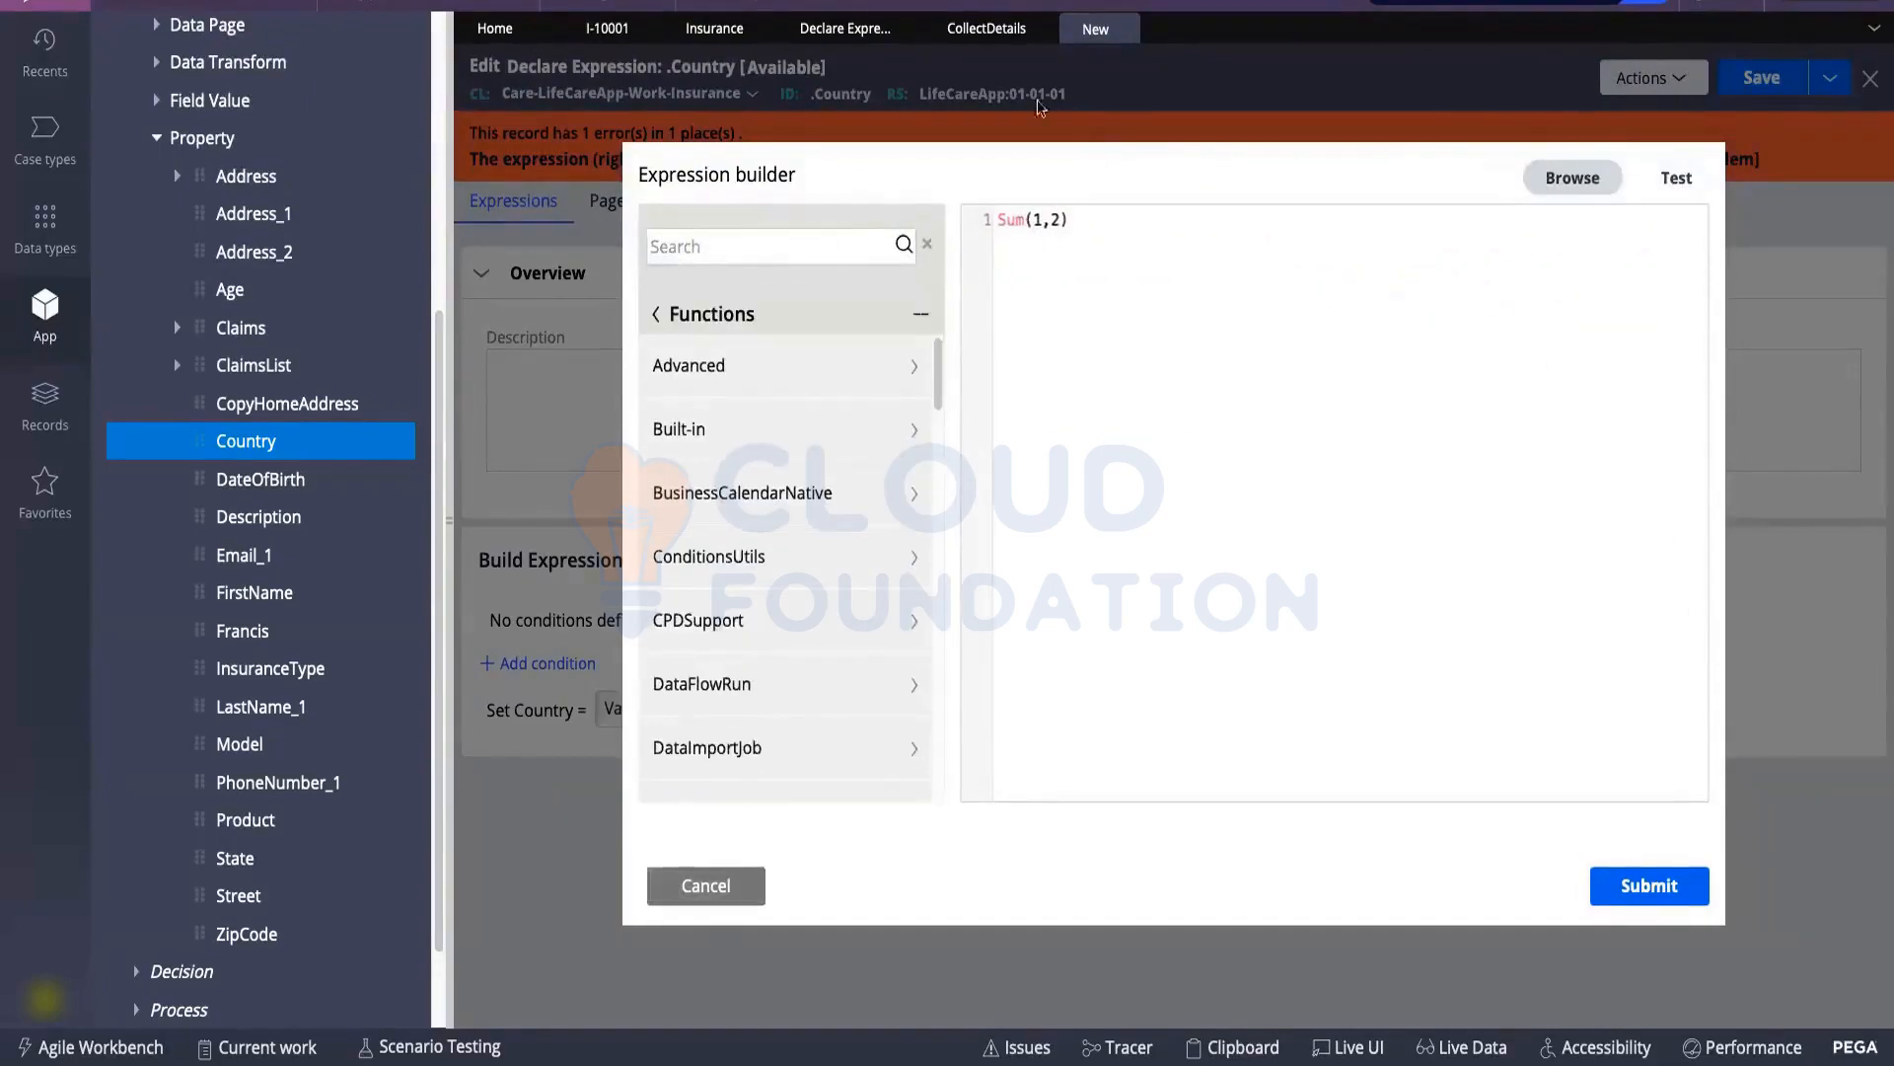
{"action": "left_click", "coordinate": [714, 29]}
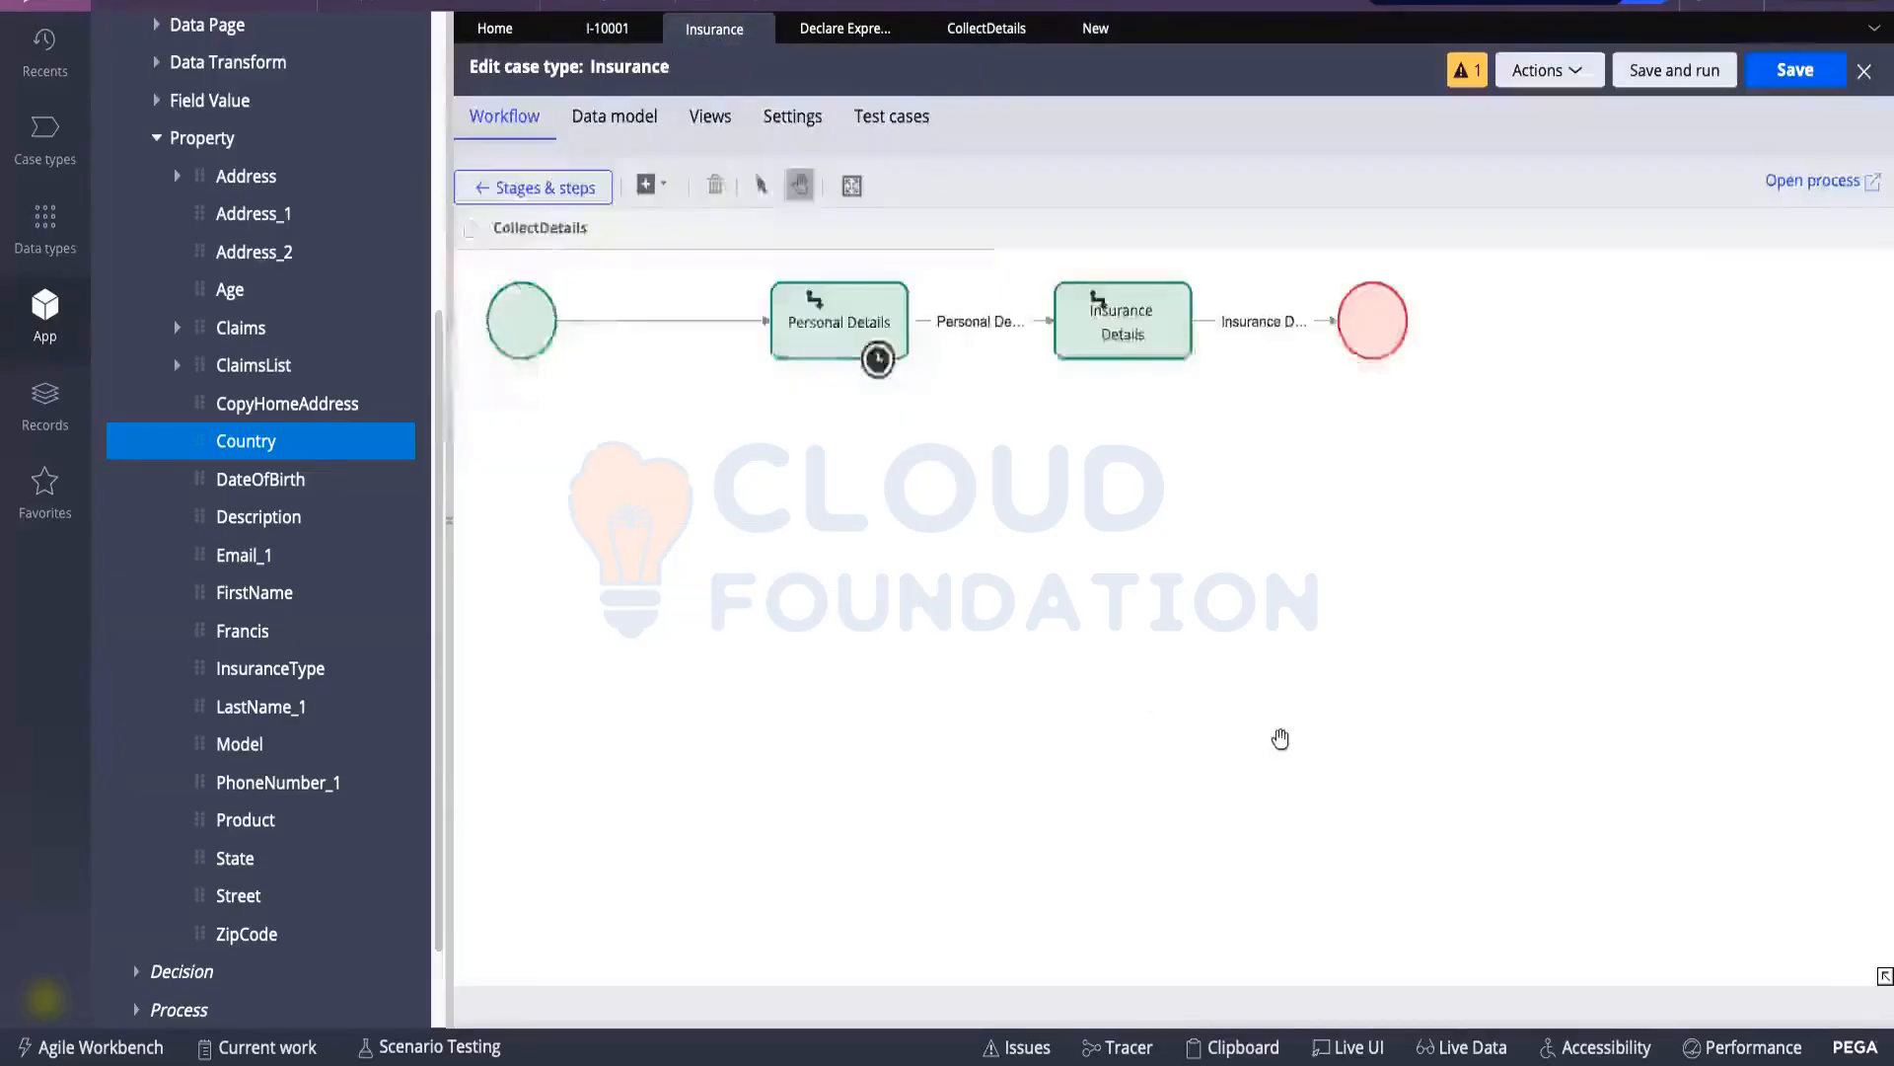
{"action": "left_click", "coordinate": [562, 196]}
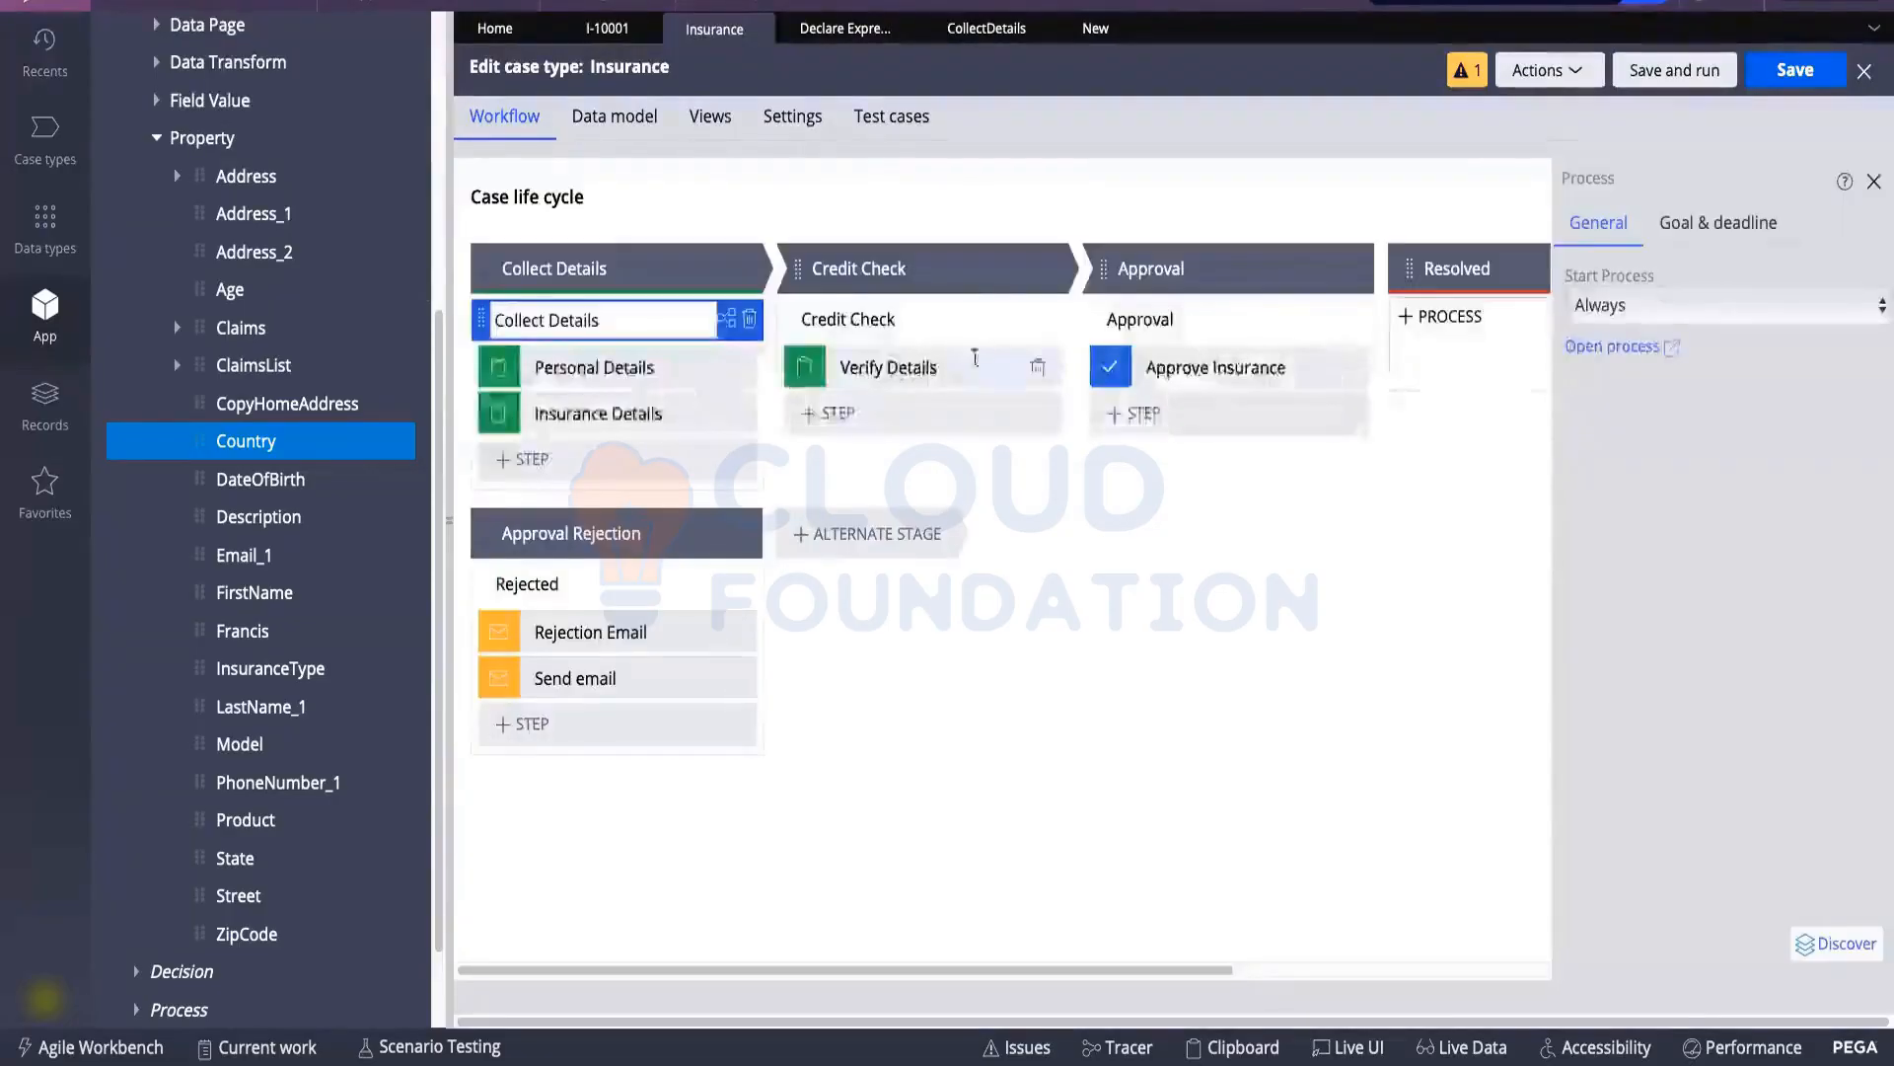
{"action": "left_click", "coordinate": [710, 119]}
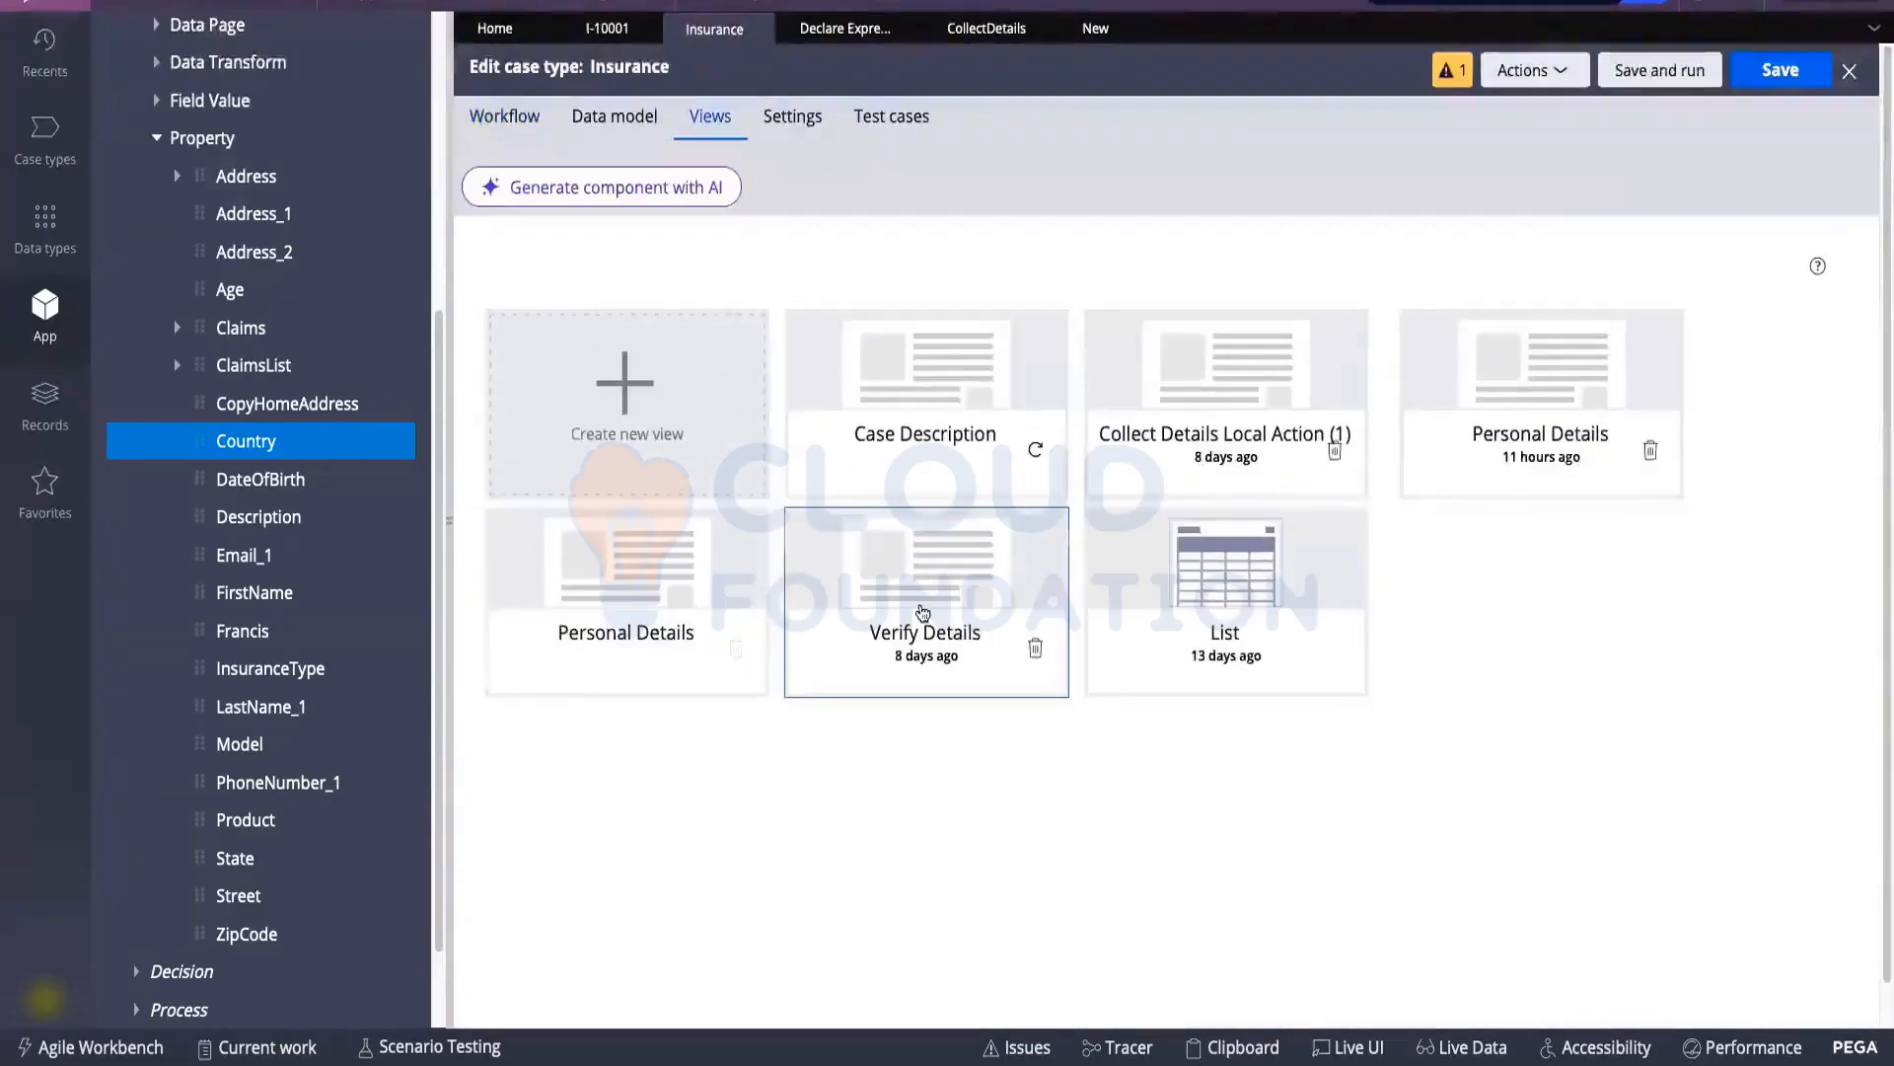
{"action": "left_click", "coordinate": [616, 603]}
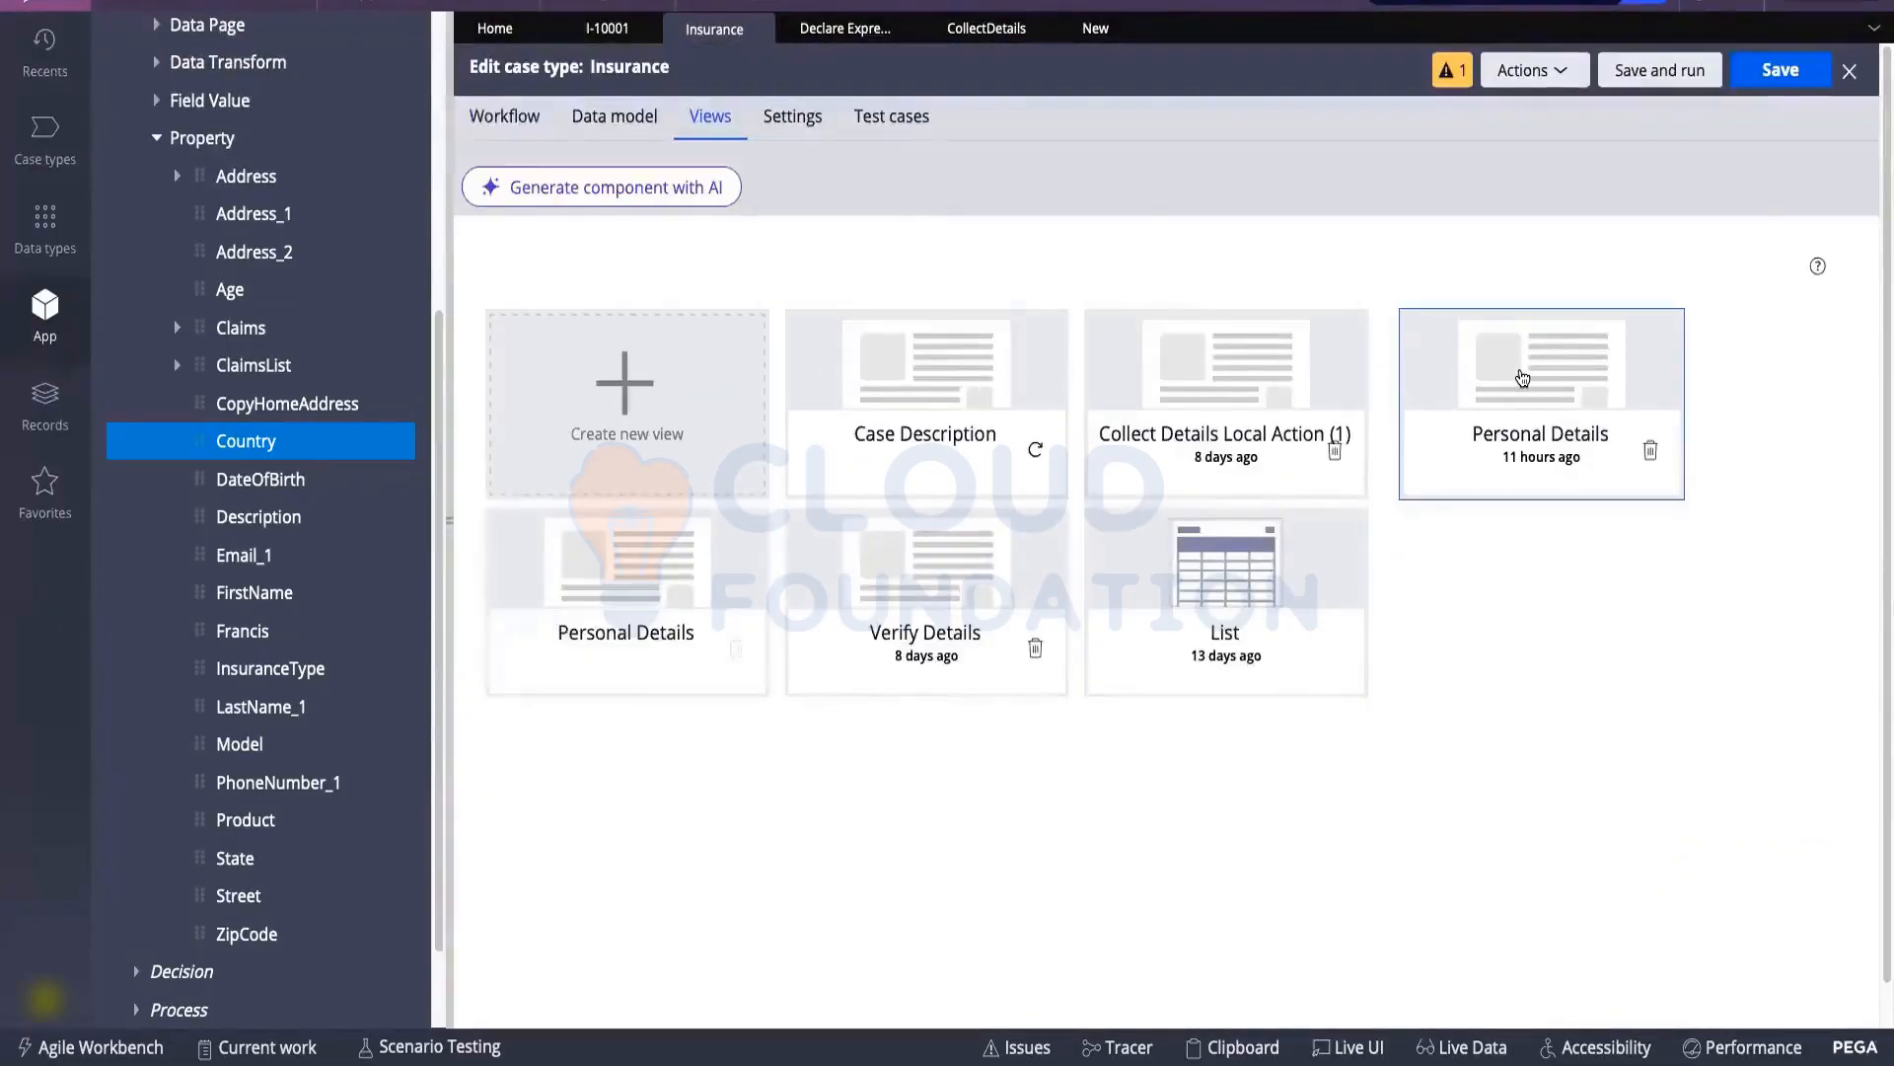
{"action": "left_click", "coordinate": [1523, 379]}
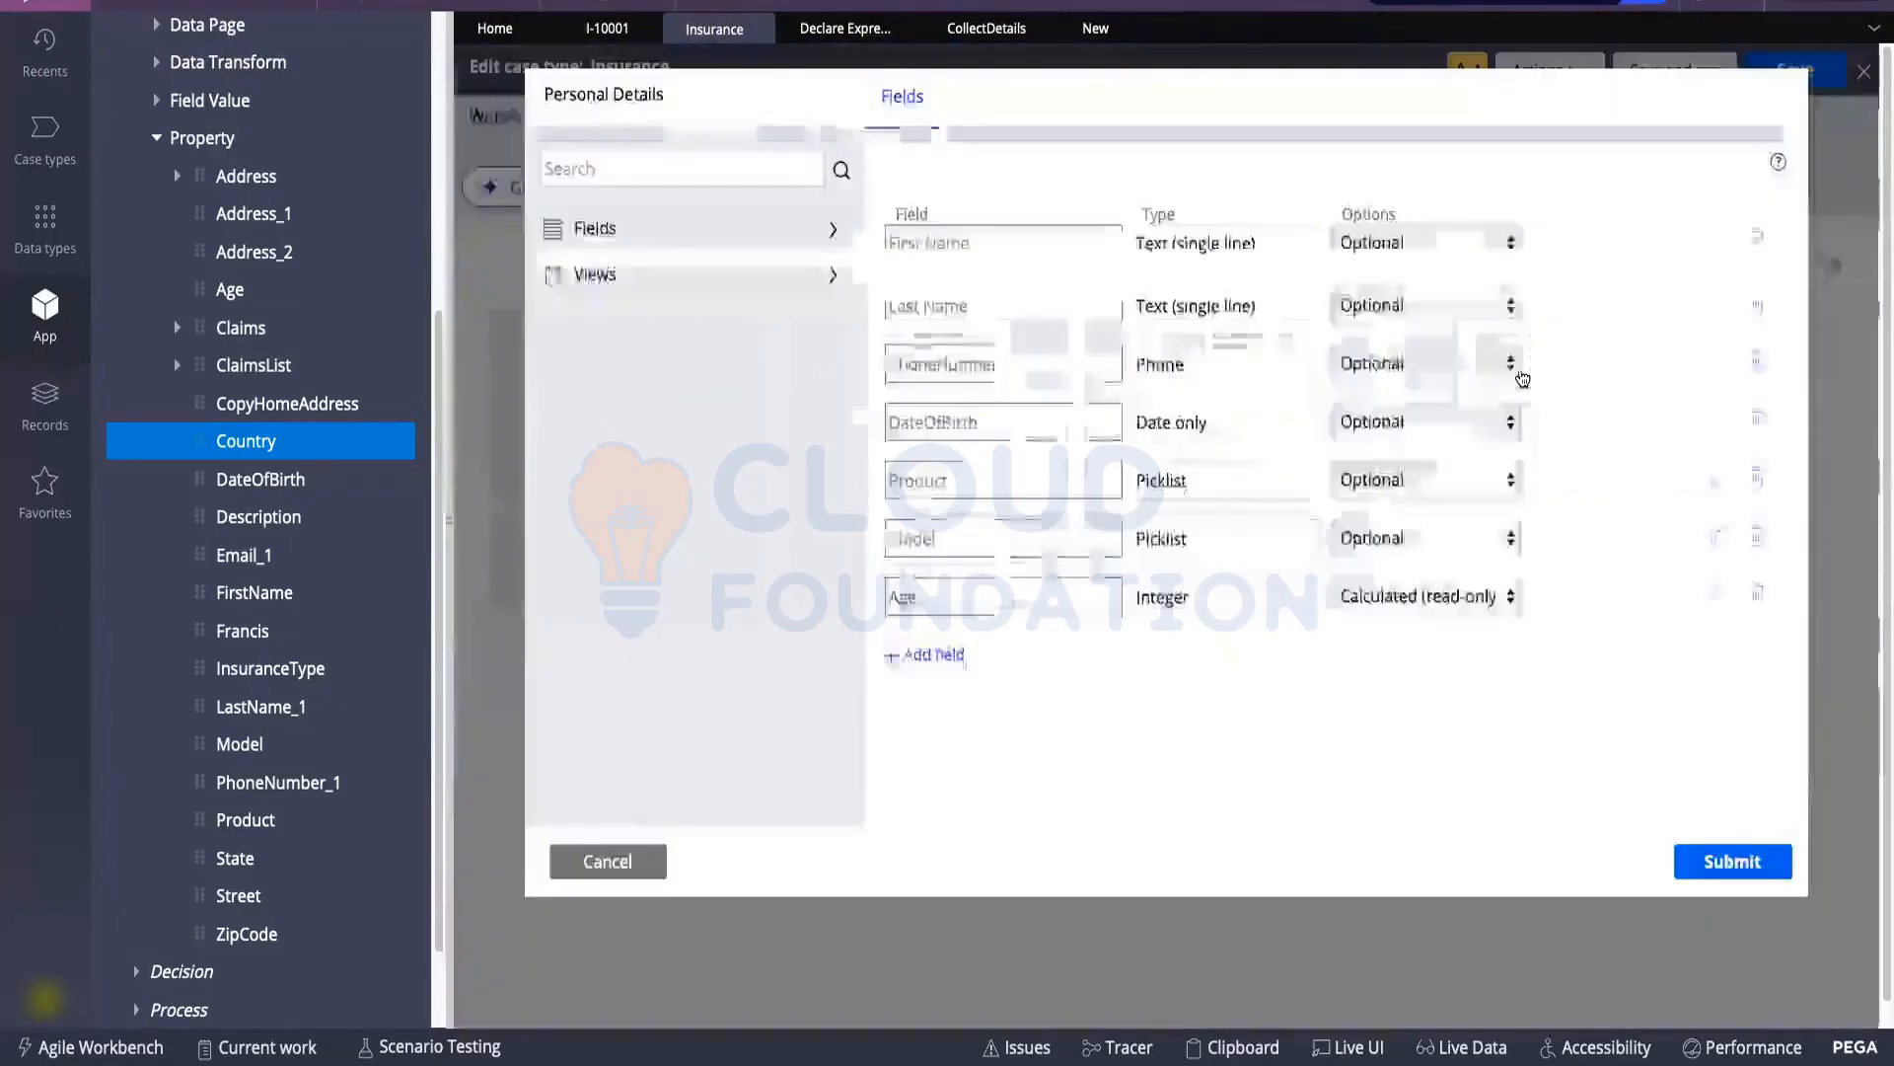
{"action": "left_click", "coordinate": [1720, 594]}
{"action": "triple_click", "coordinate": [1415, 726]}
{"action": "key", "text": "ctrl+c"}
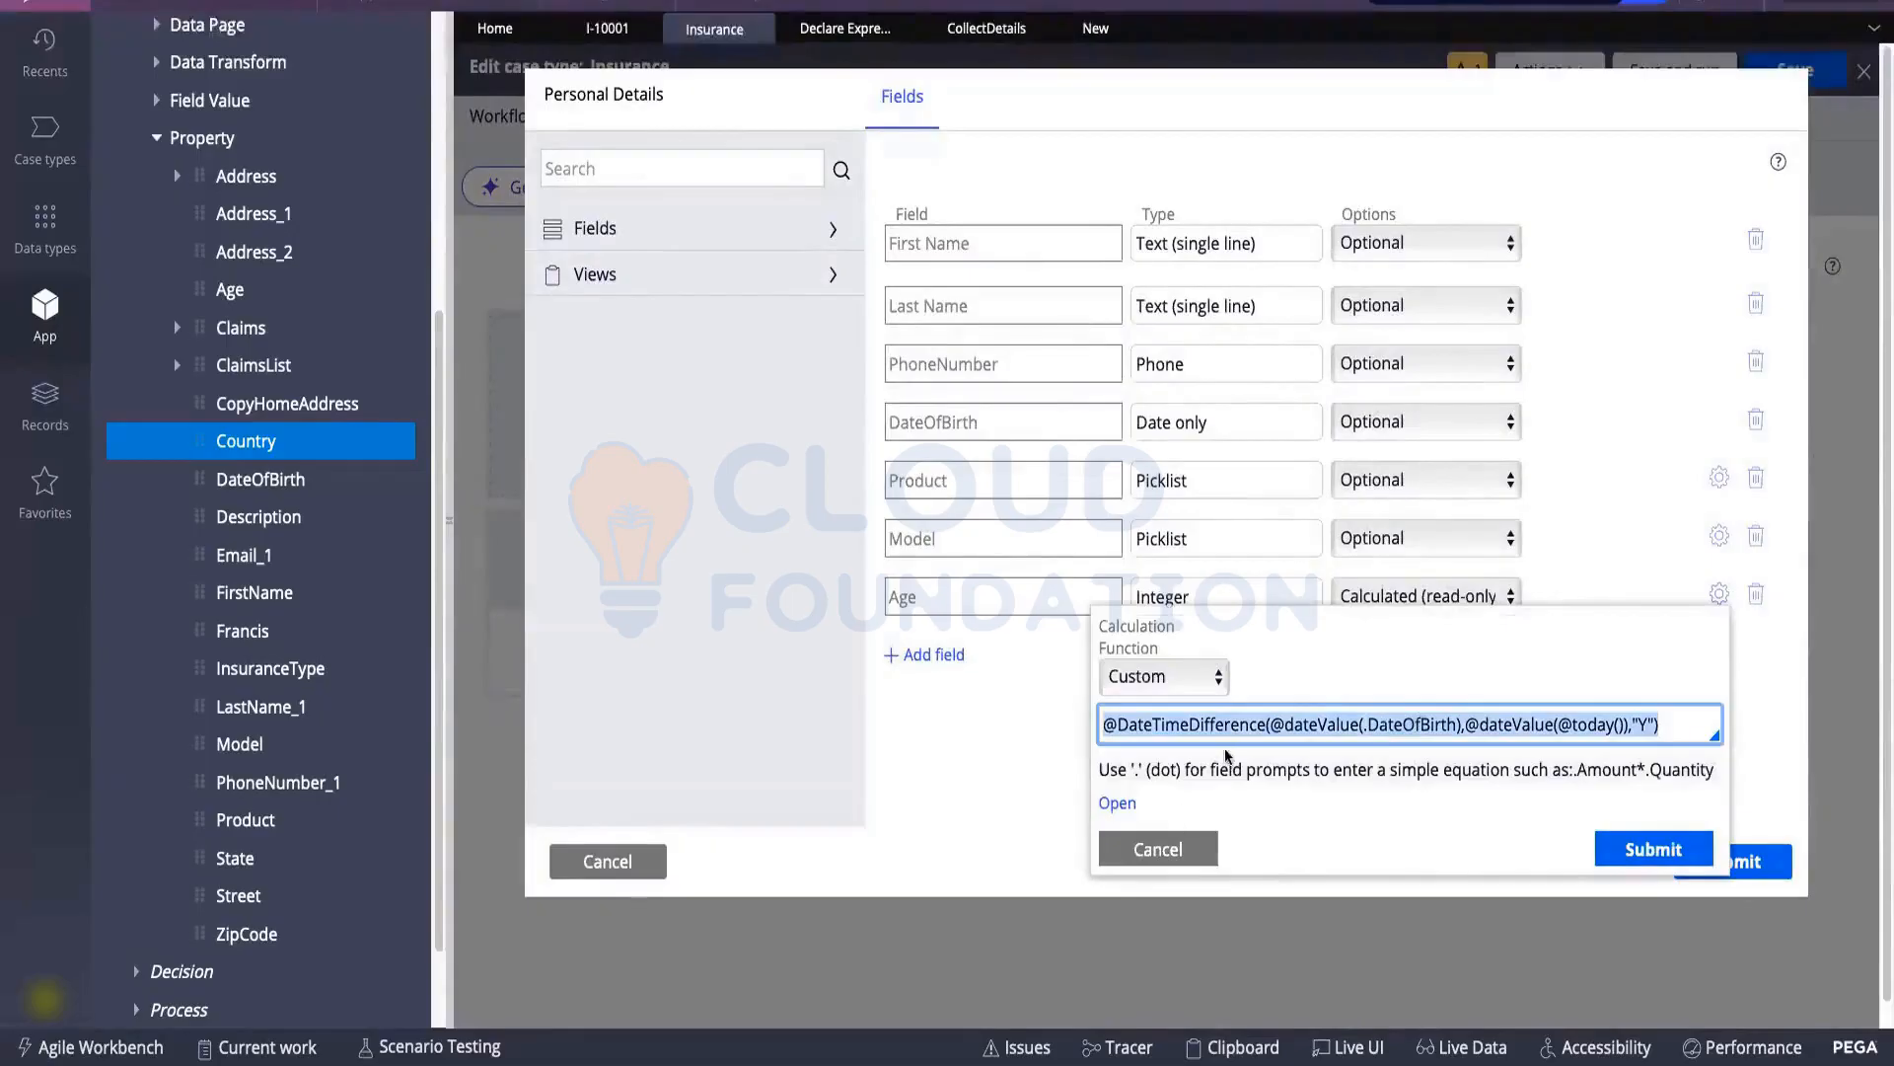
{"action": "left_click", "coordinate": [1193, 847]}
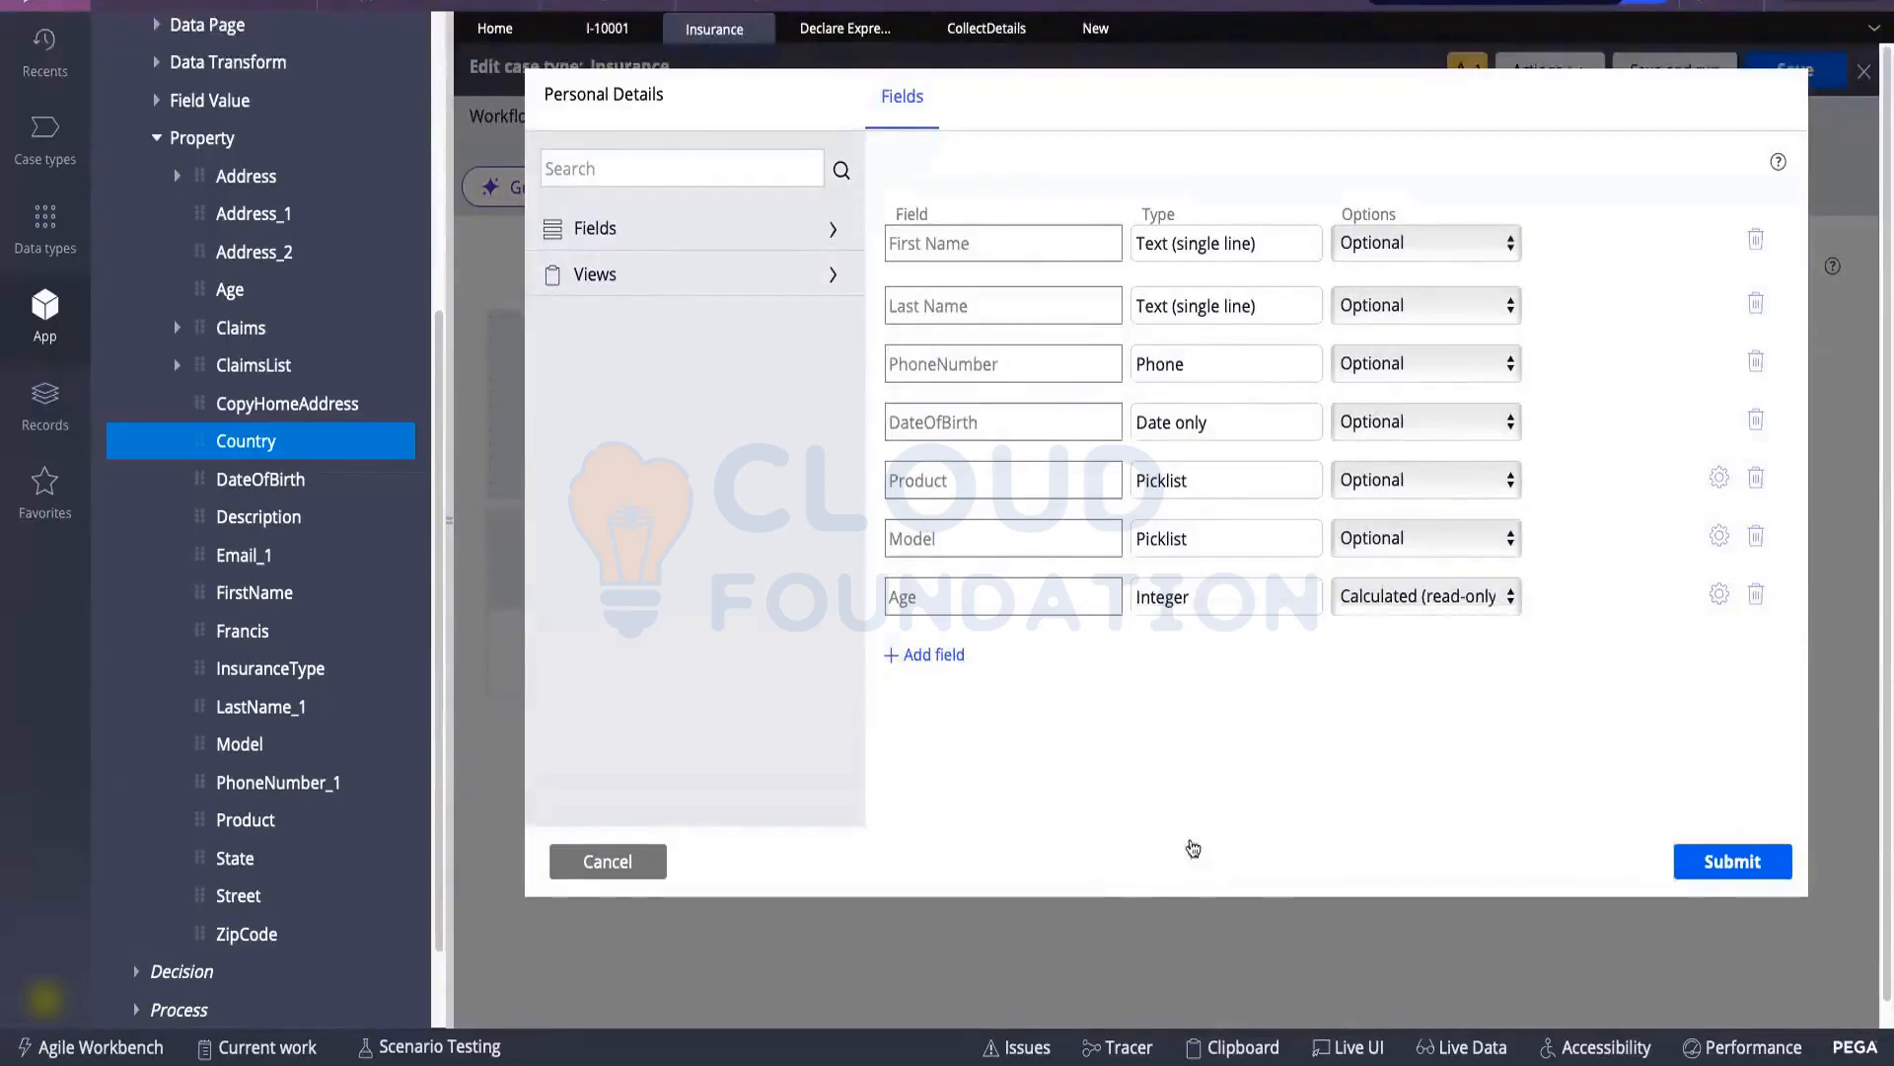
{"action": "left_click", "coordinate": [1093, 29]}
{"action": "key", "text": "ctrl+a"}
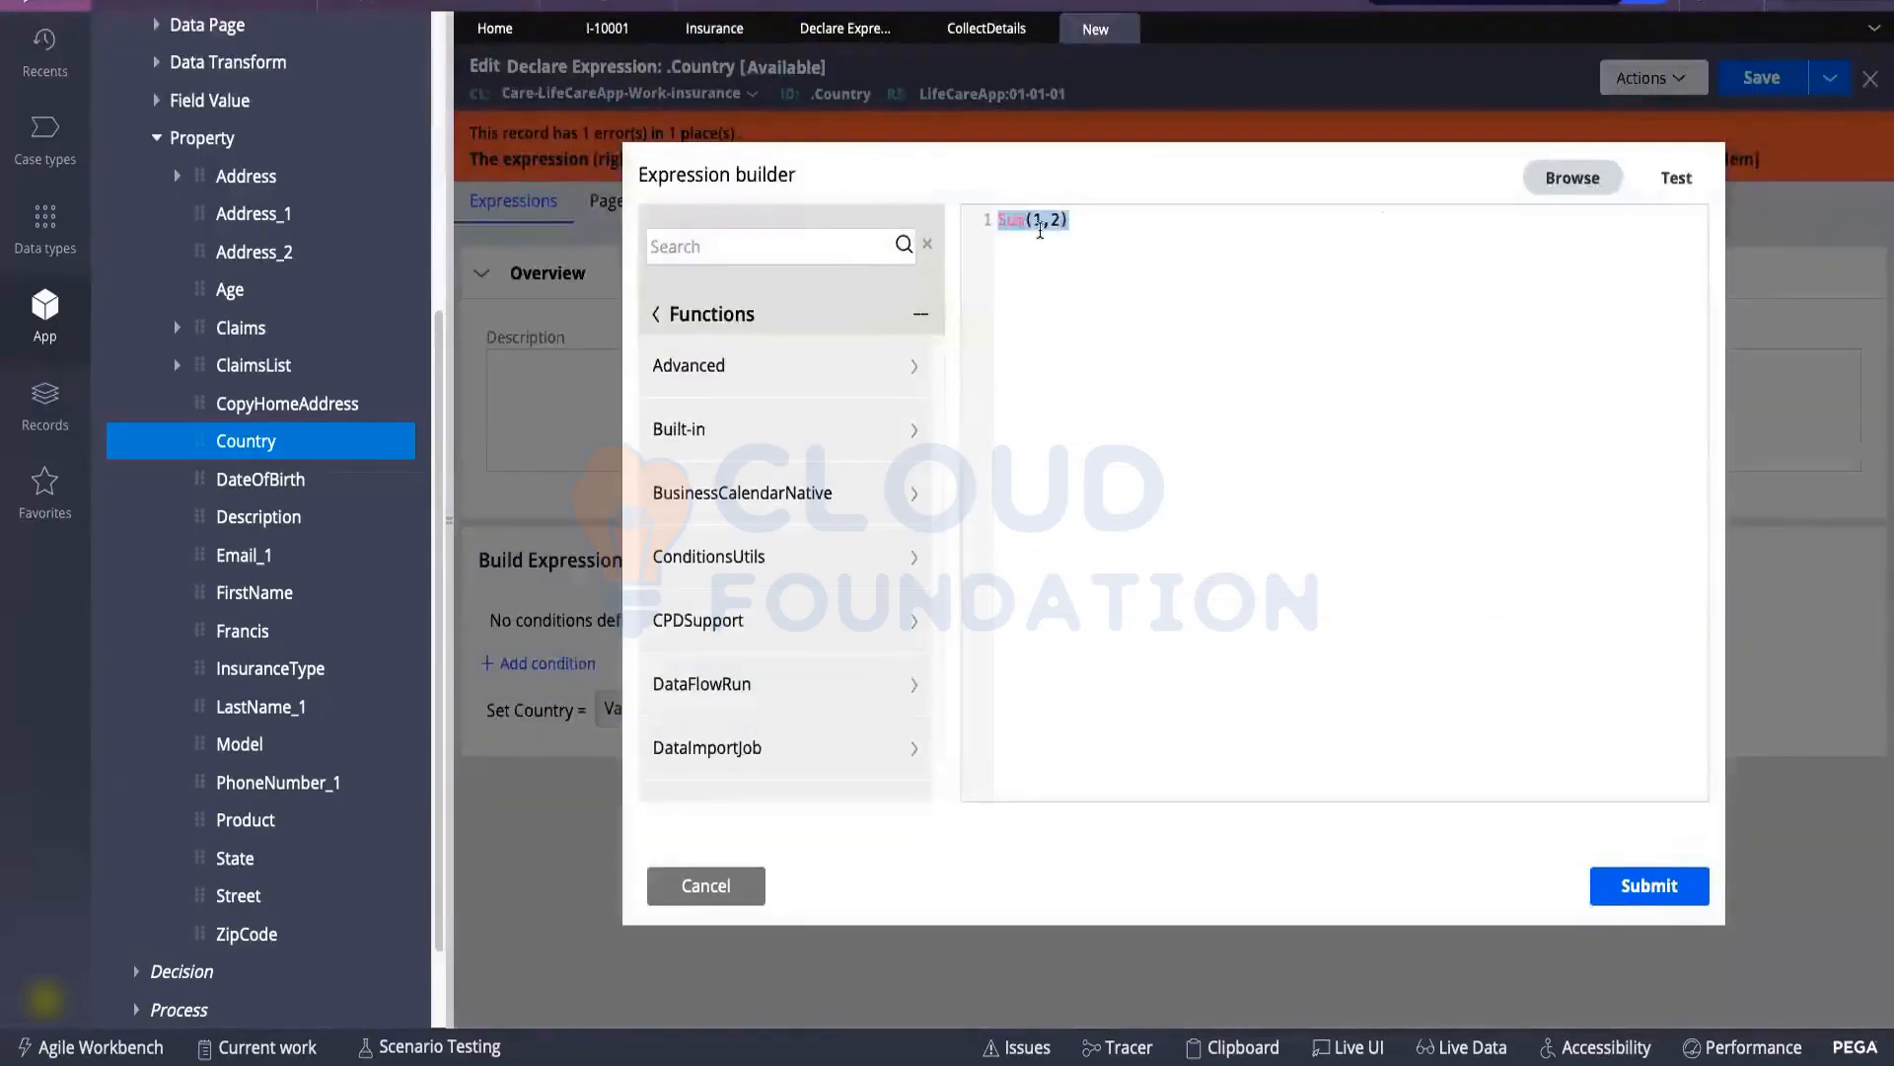
{"action": "key", "text": "ctrl+v"}
{"action": "left_click", "coordinate": [1667, 178]}
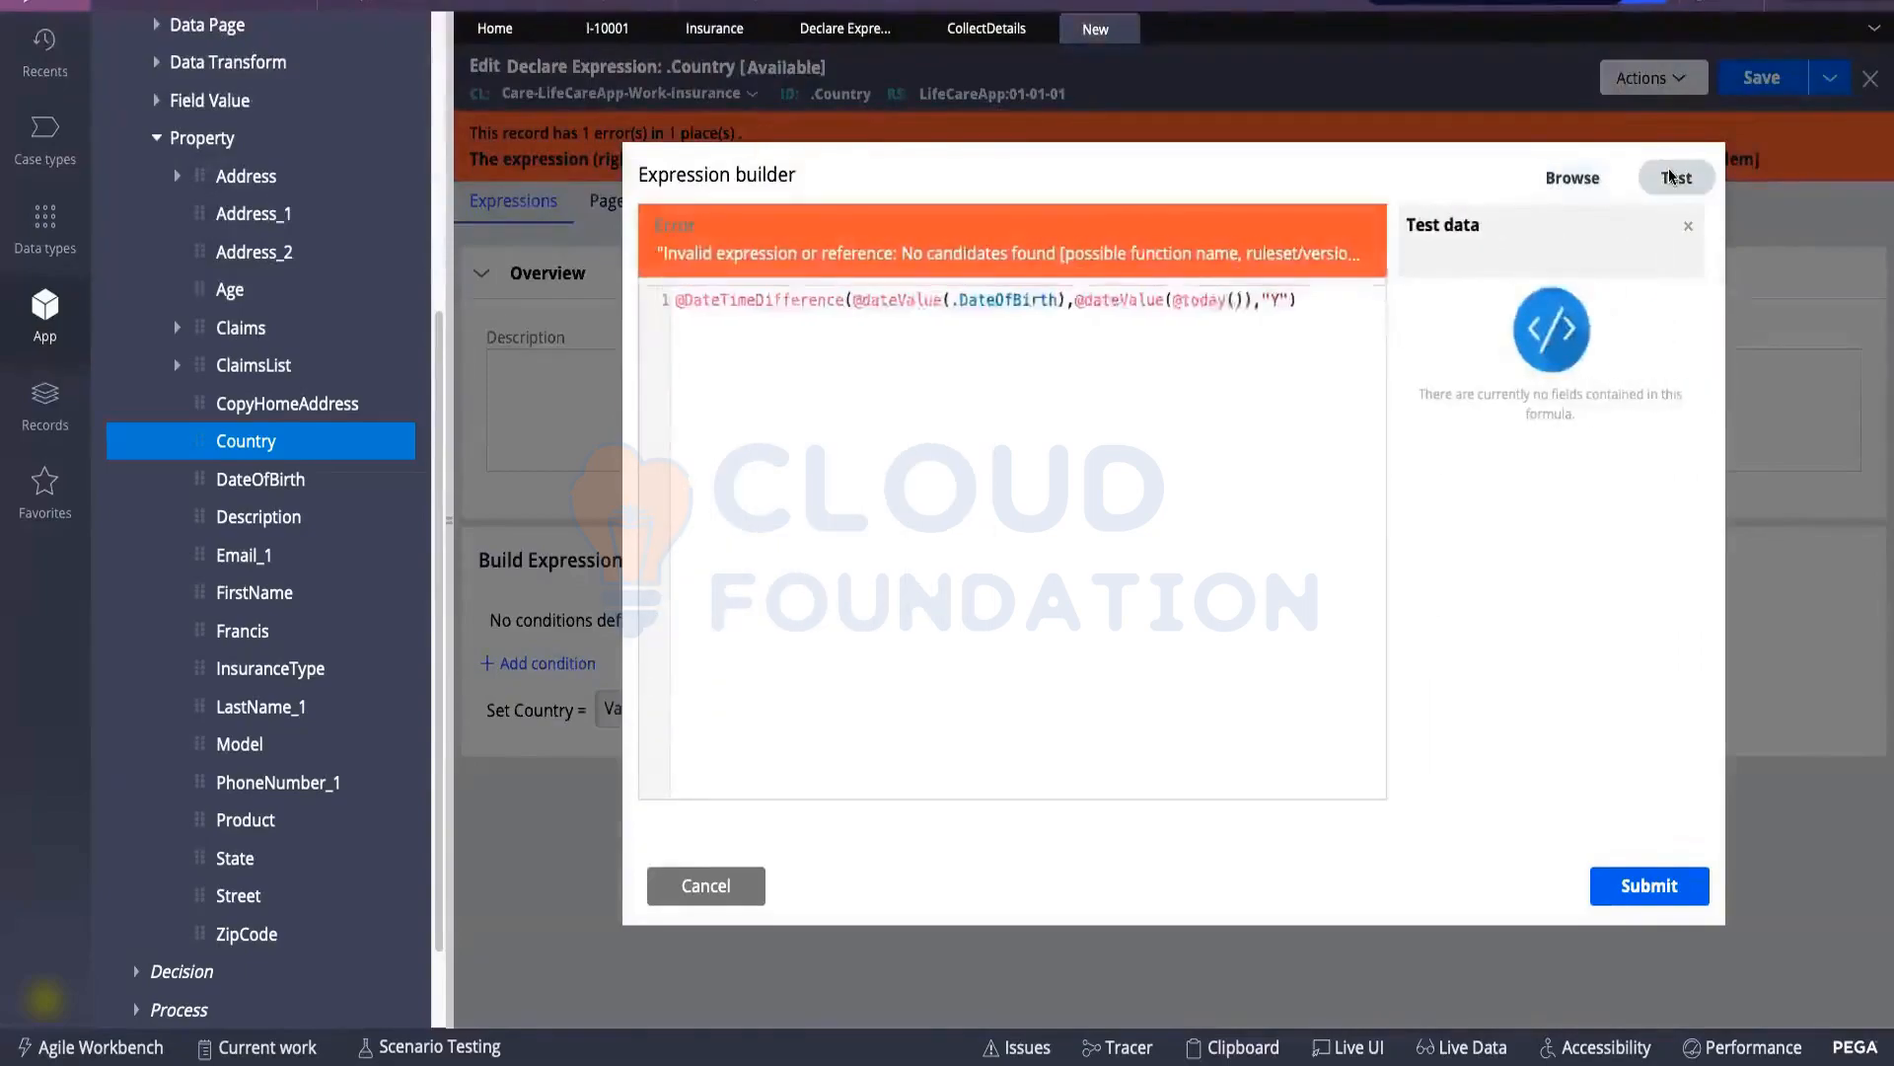
{"action": "left_click", "coordinate": [1244, 325]}
{"action": "left_click", "coordinate": [1623, 887]}
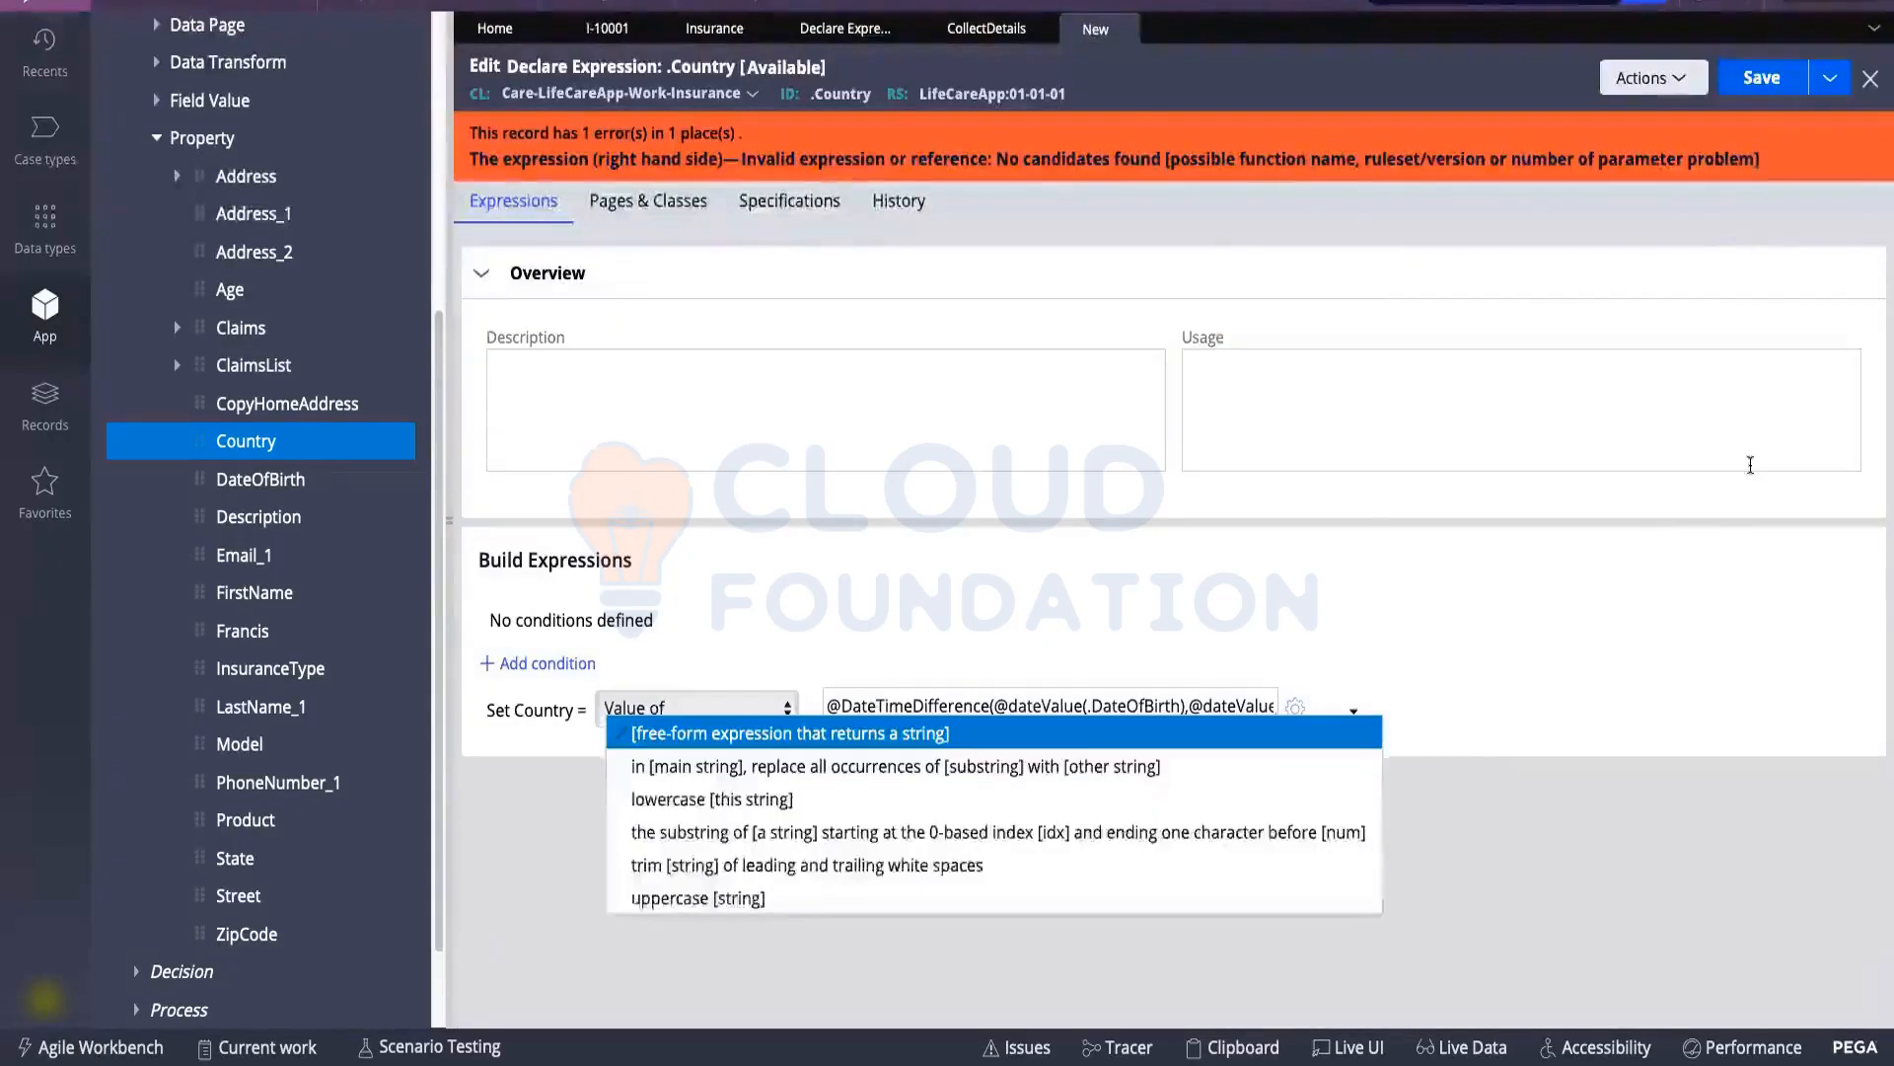
{"action": "left_click", "coordinate": [1708, 548]}
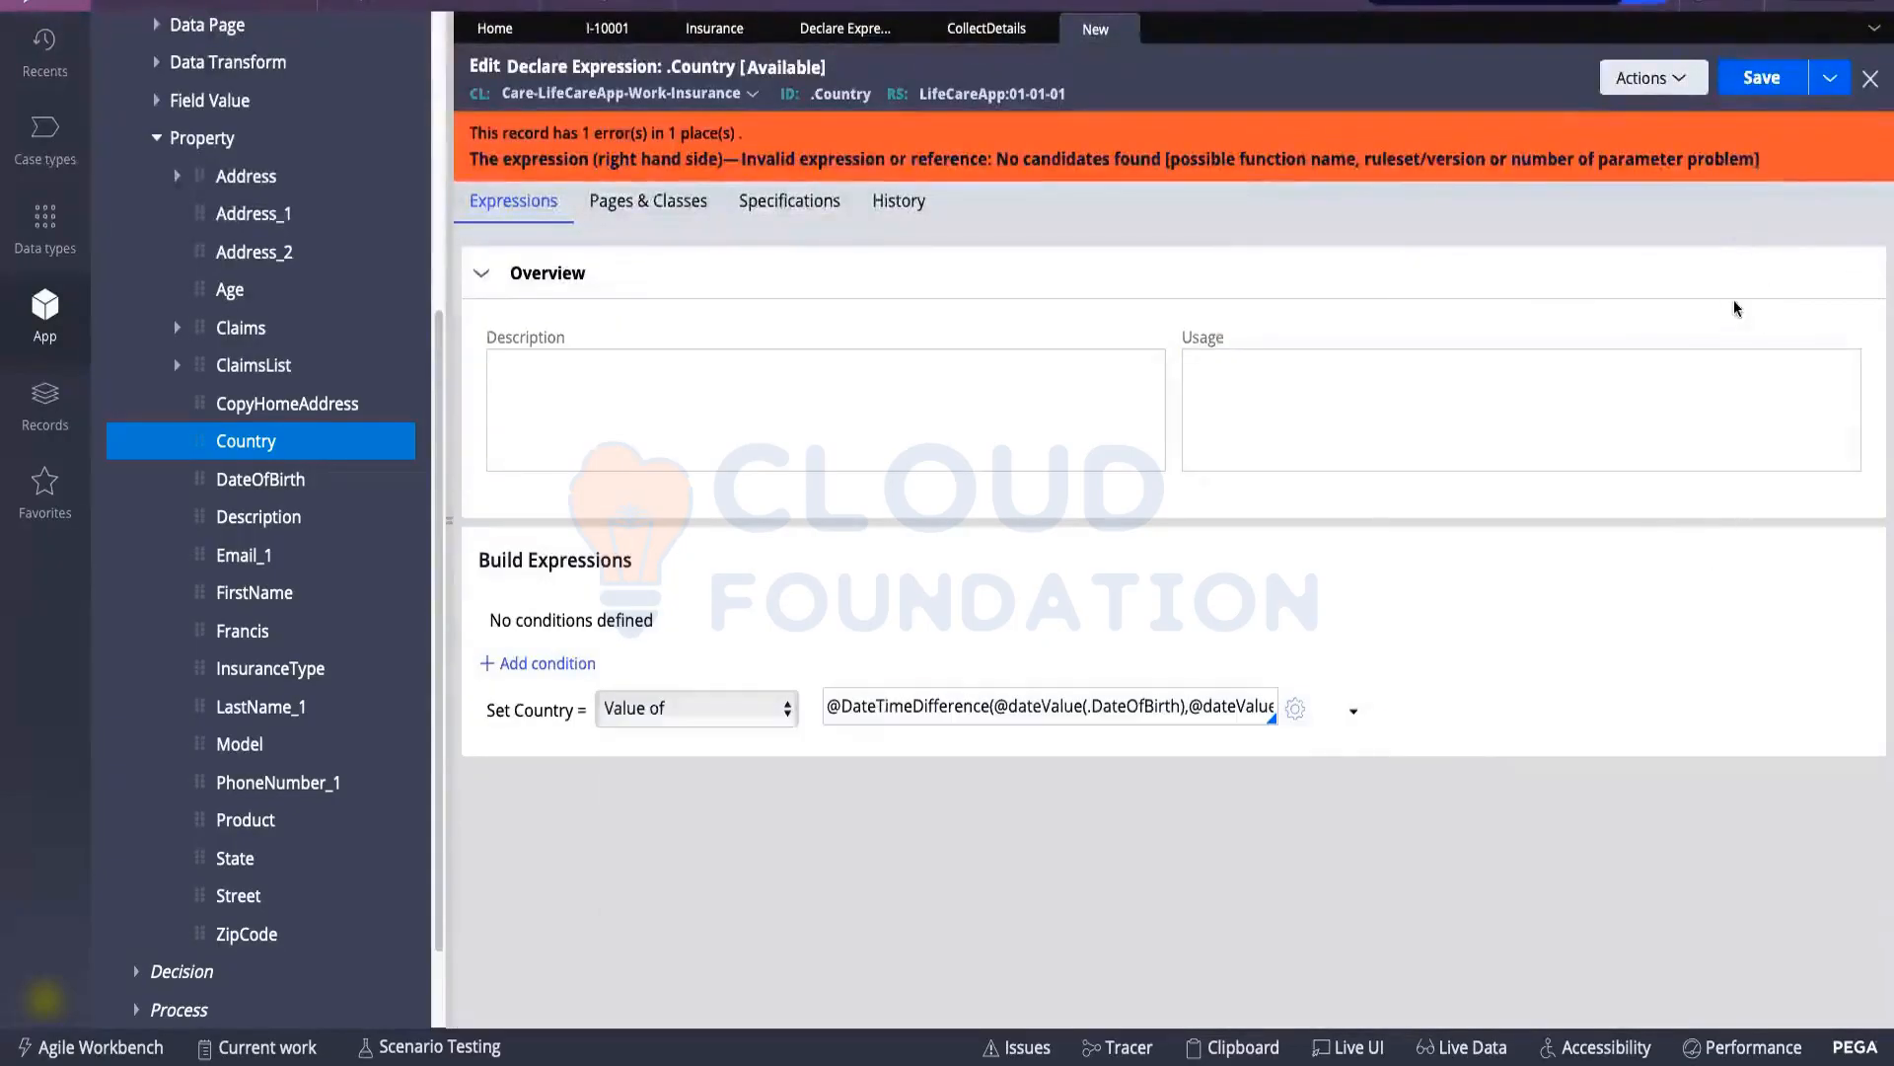
{"action": "left_click", "coordinate": [1773, 85]}
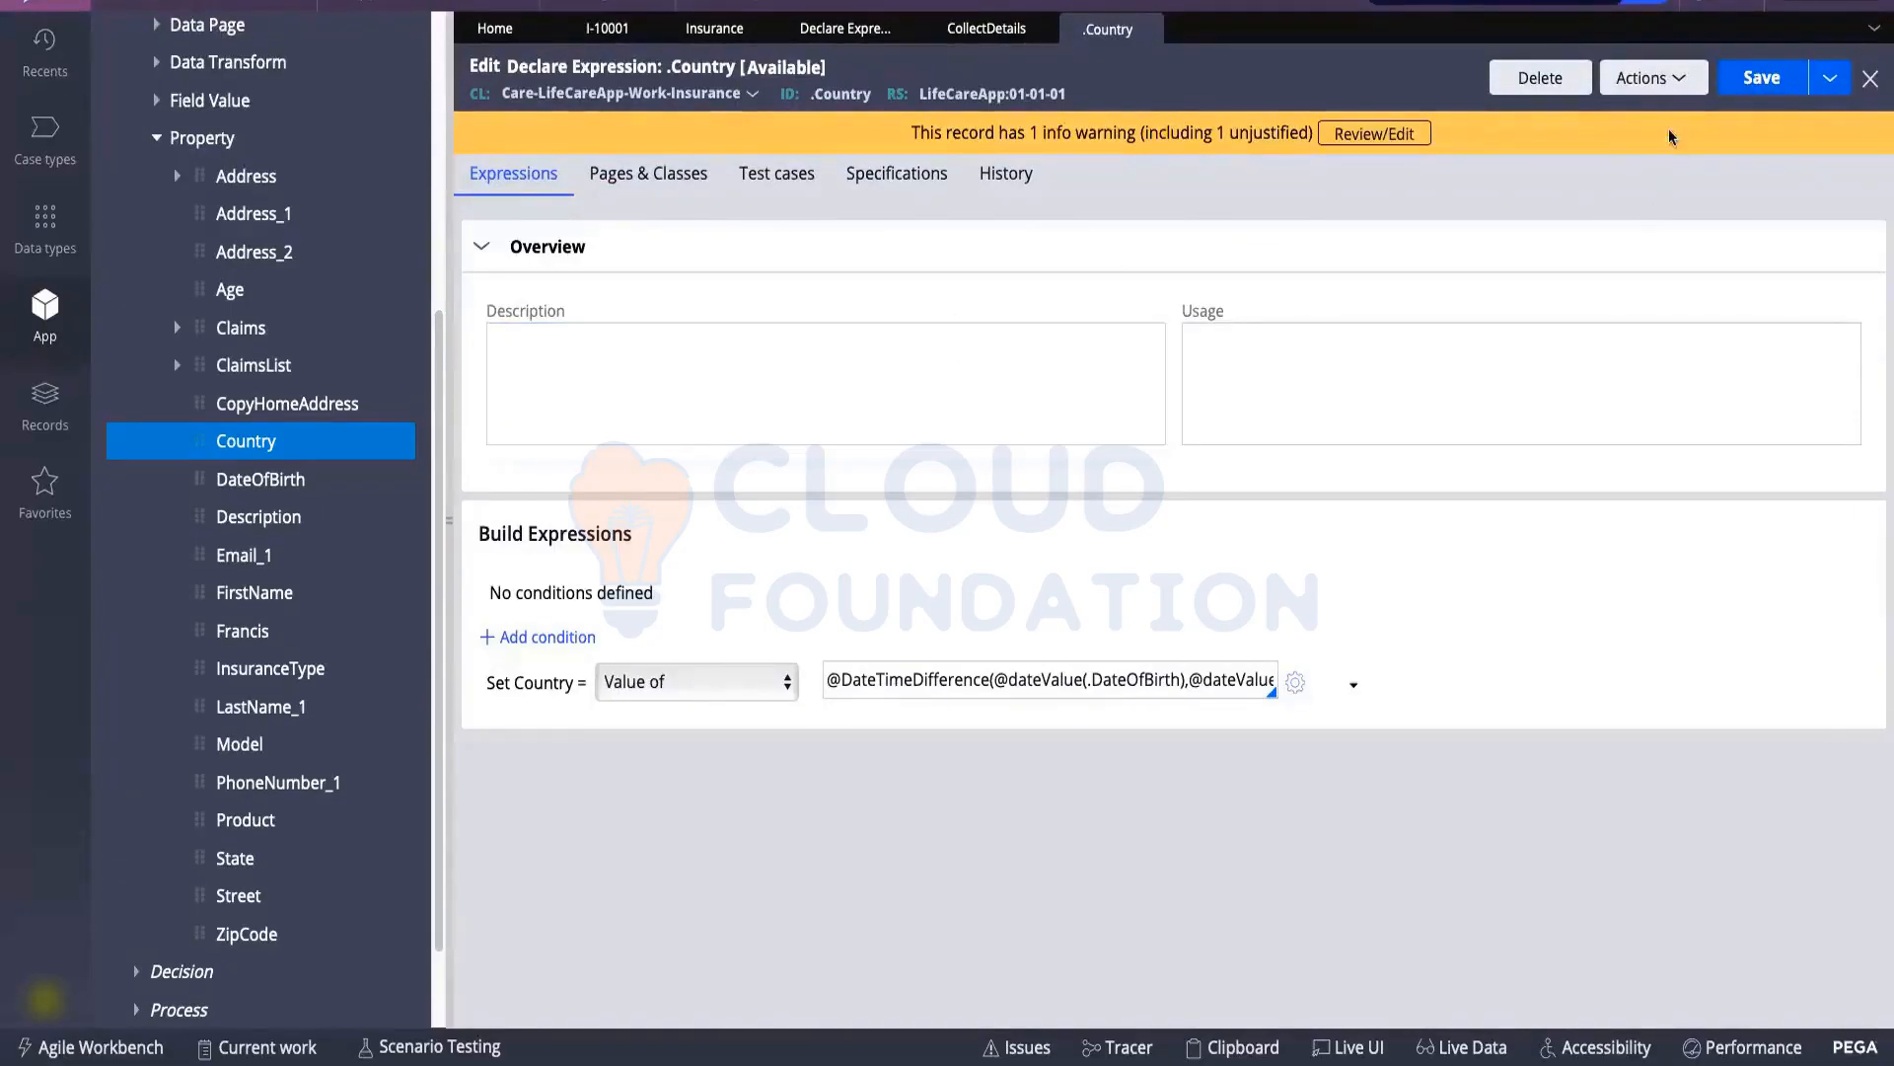
Switch the .Country declare expression to the legacy expression form and open its change tracking settings
{"action": "left_click", "coordinate": [1644, 76]}
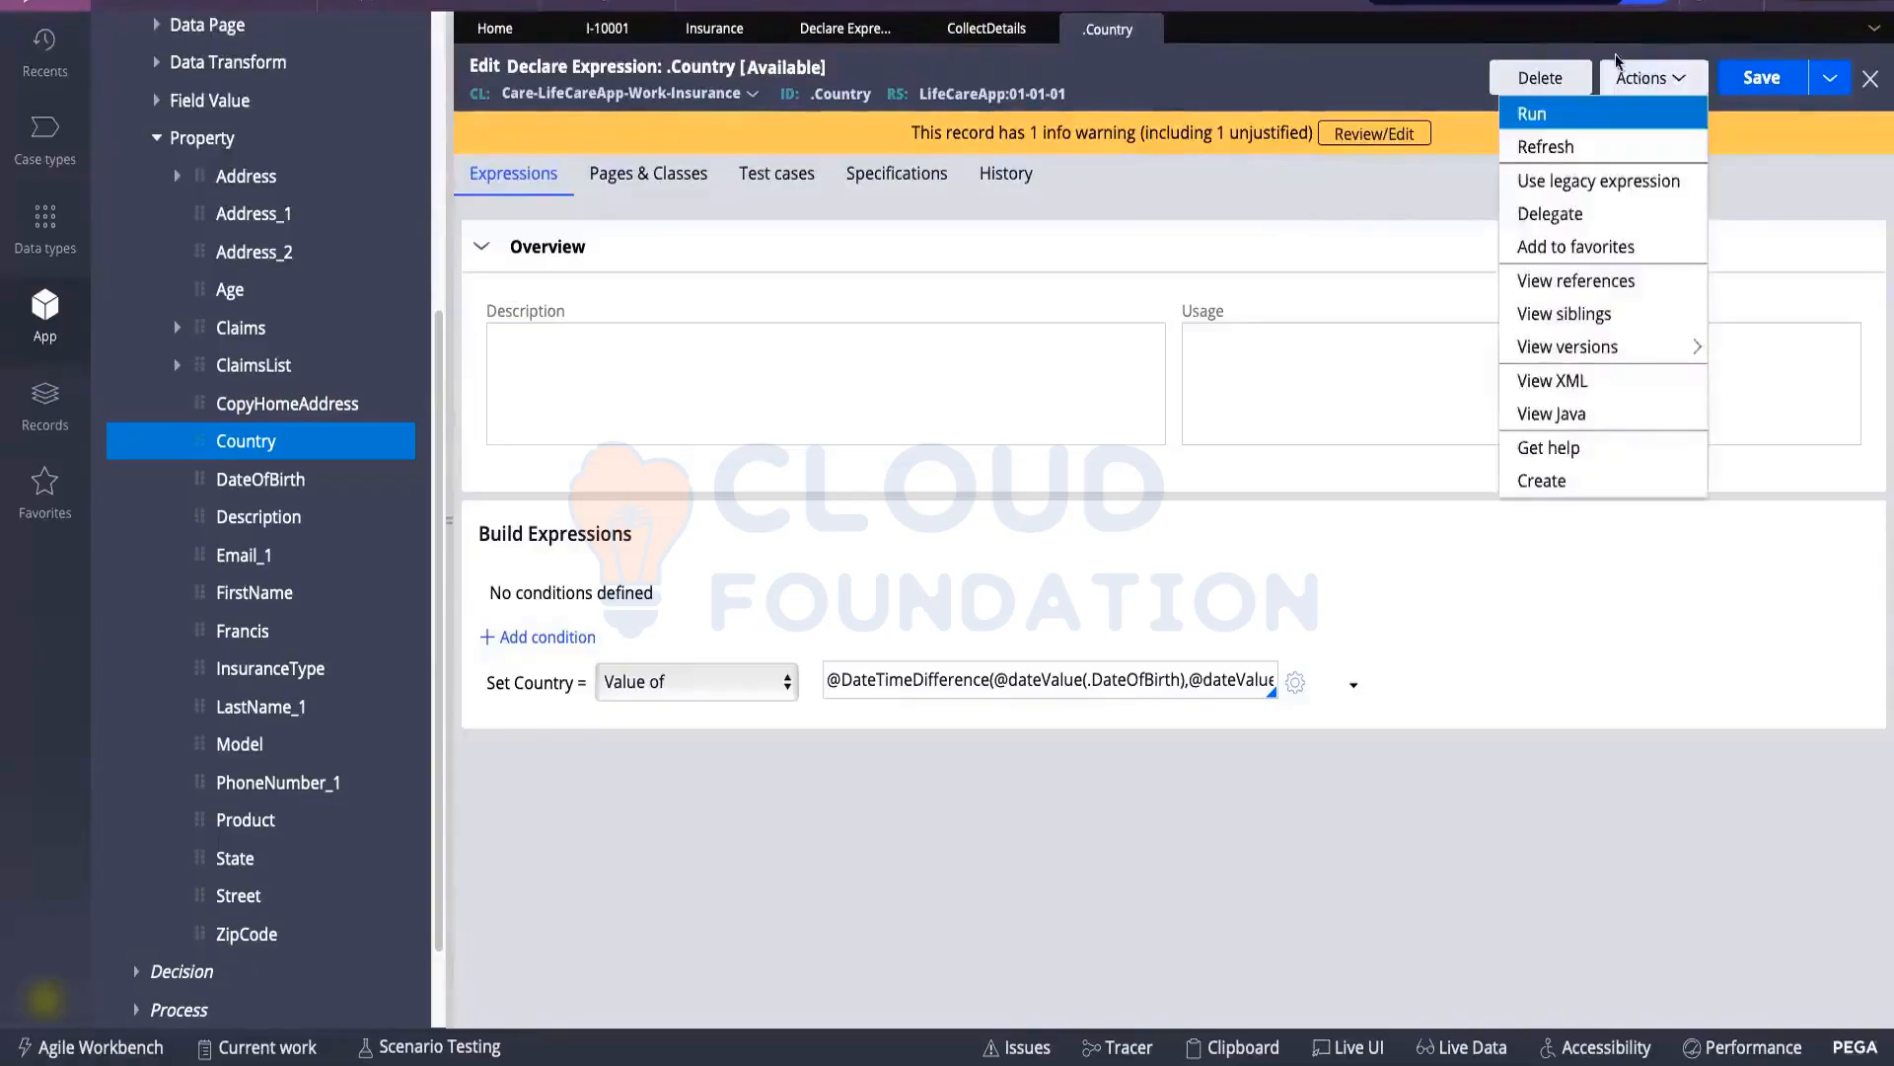
{"action": "left_click", "coordinate": [1532, 188]}
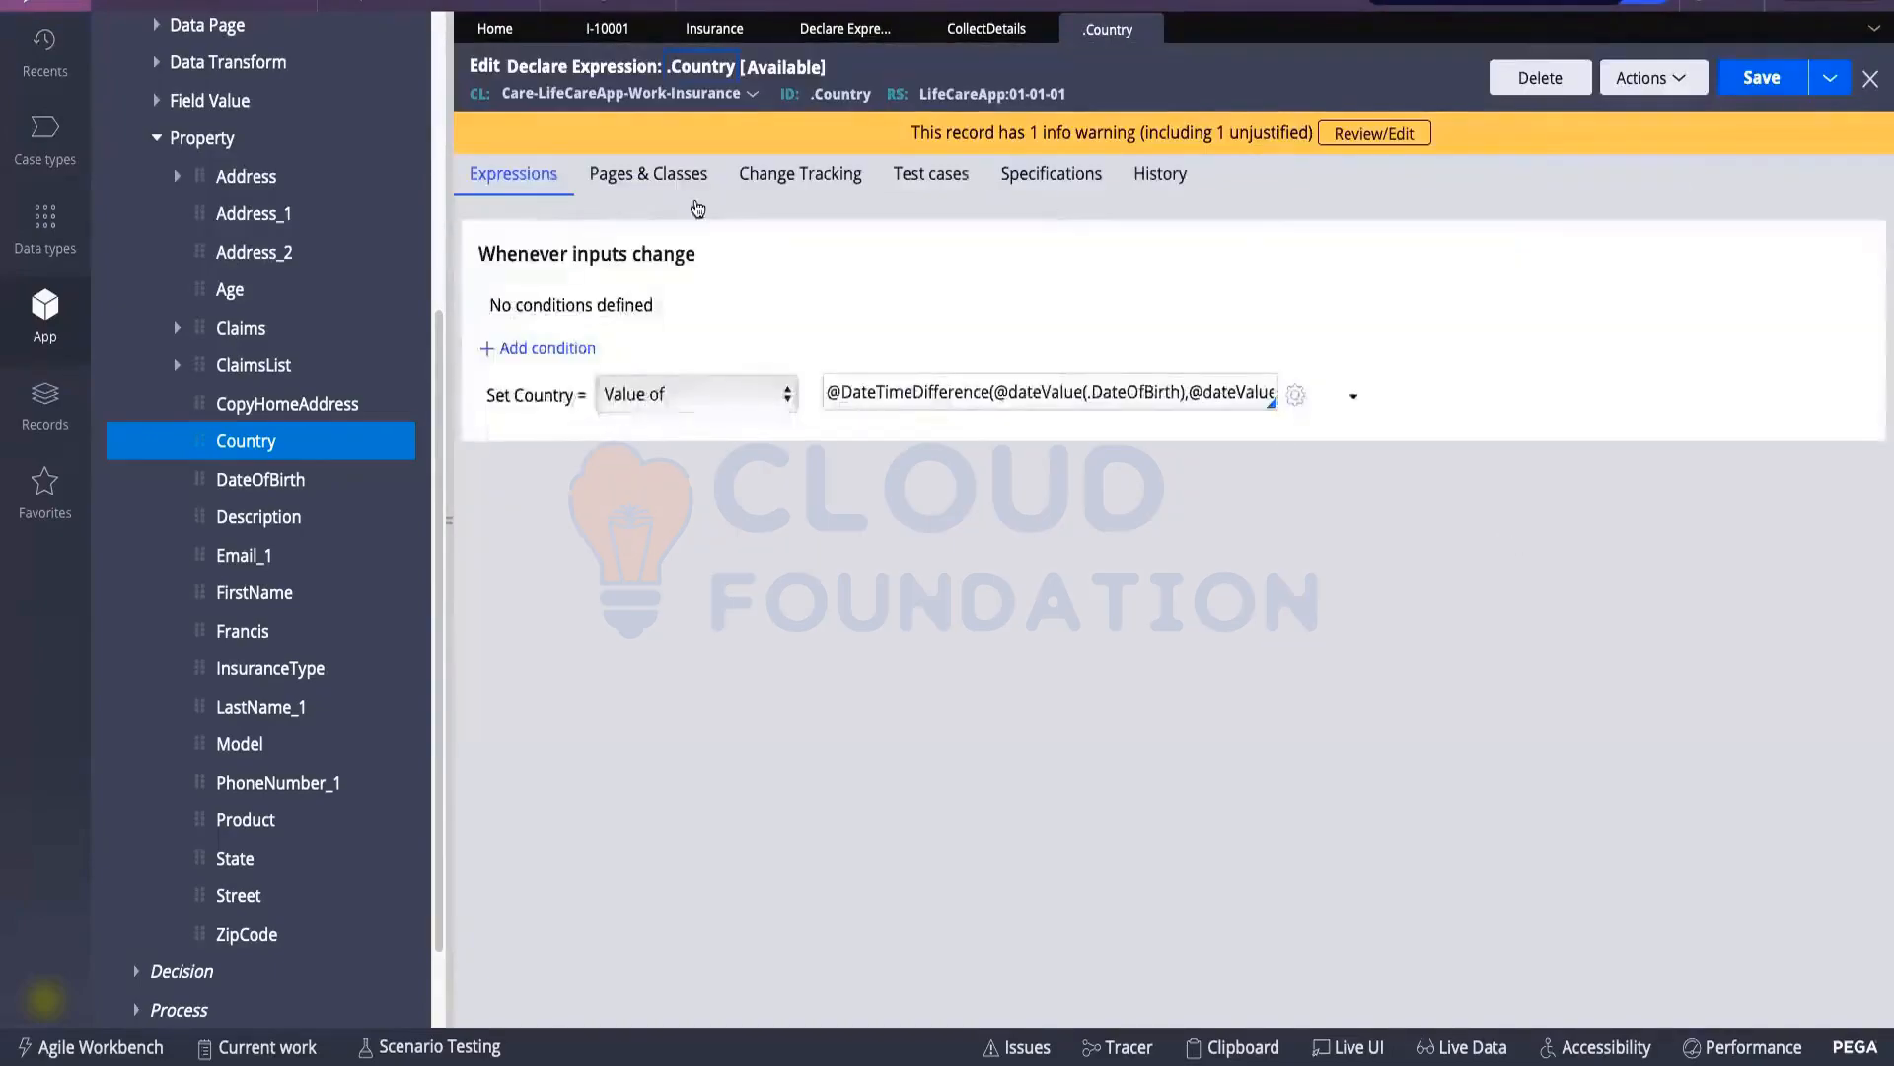
{"action": "left_click", "coordinate": [770, 188]}
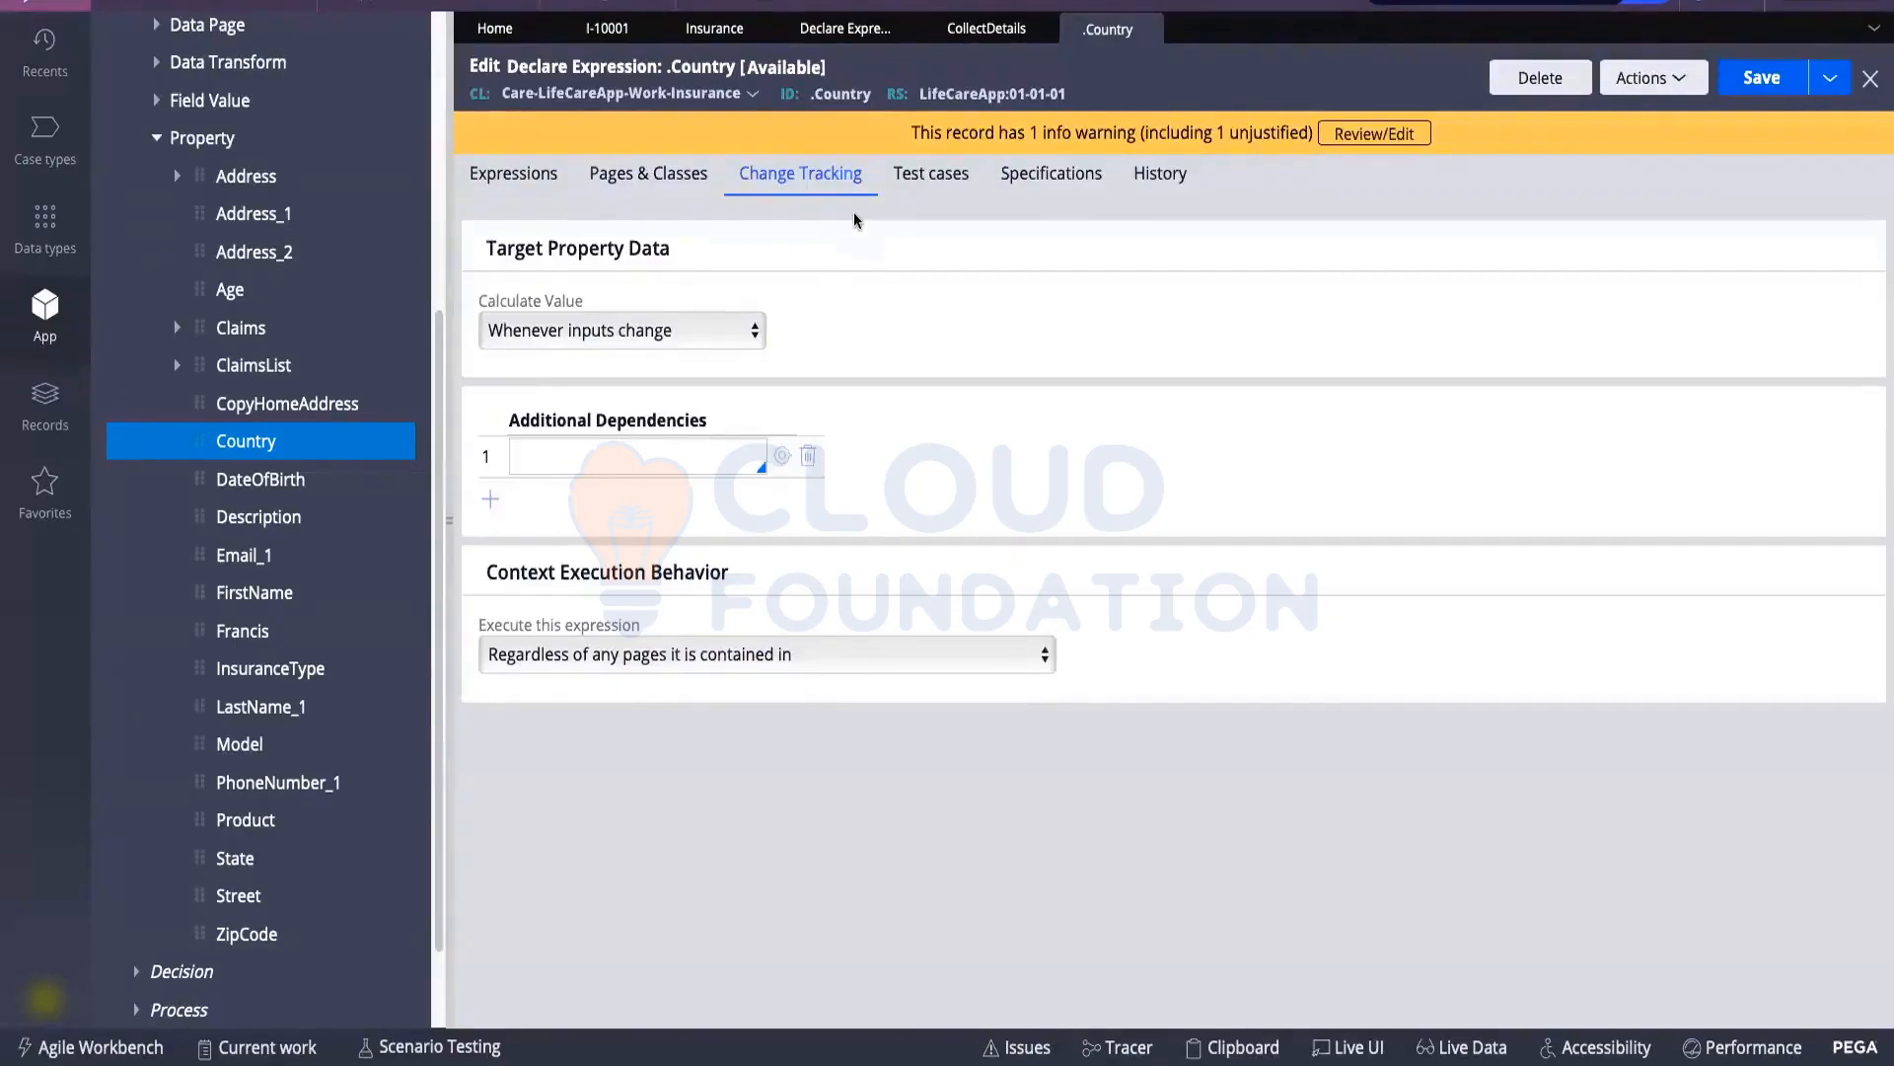
Review the Calculate Value options for the target property, keeping Whenever inputs change selected
{"action": "left_click", "coordinate": [863, 289]}
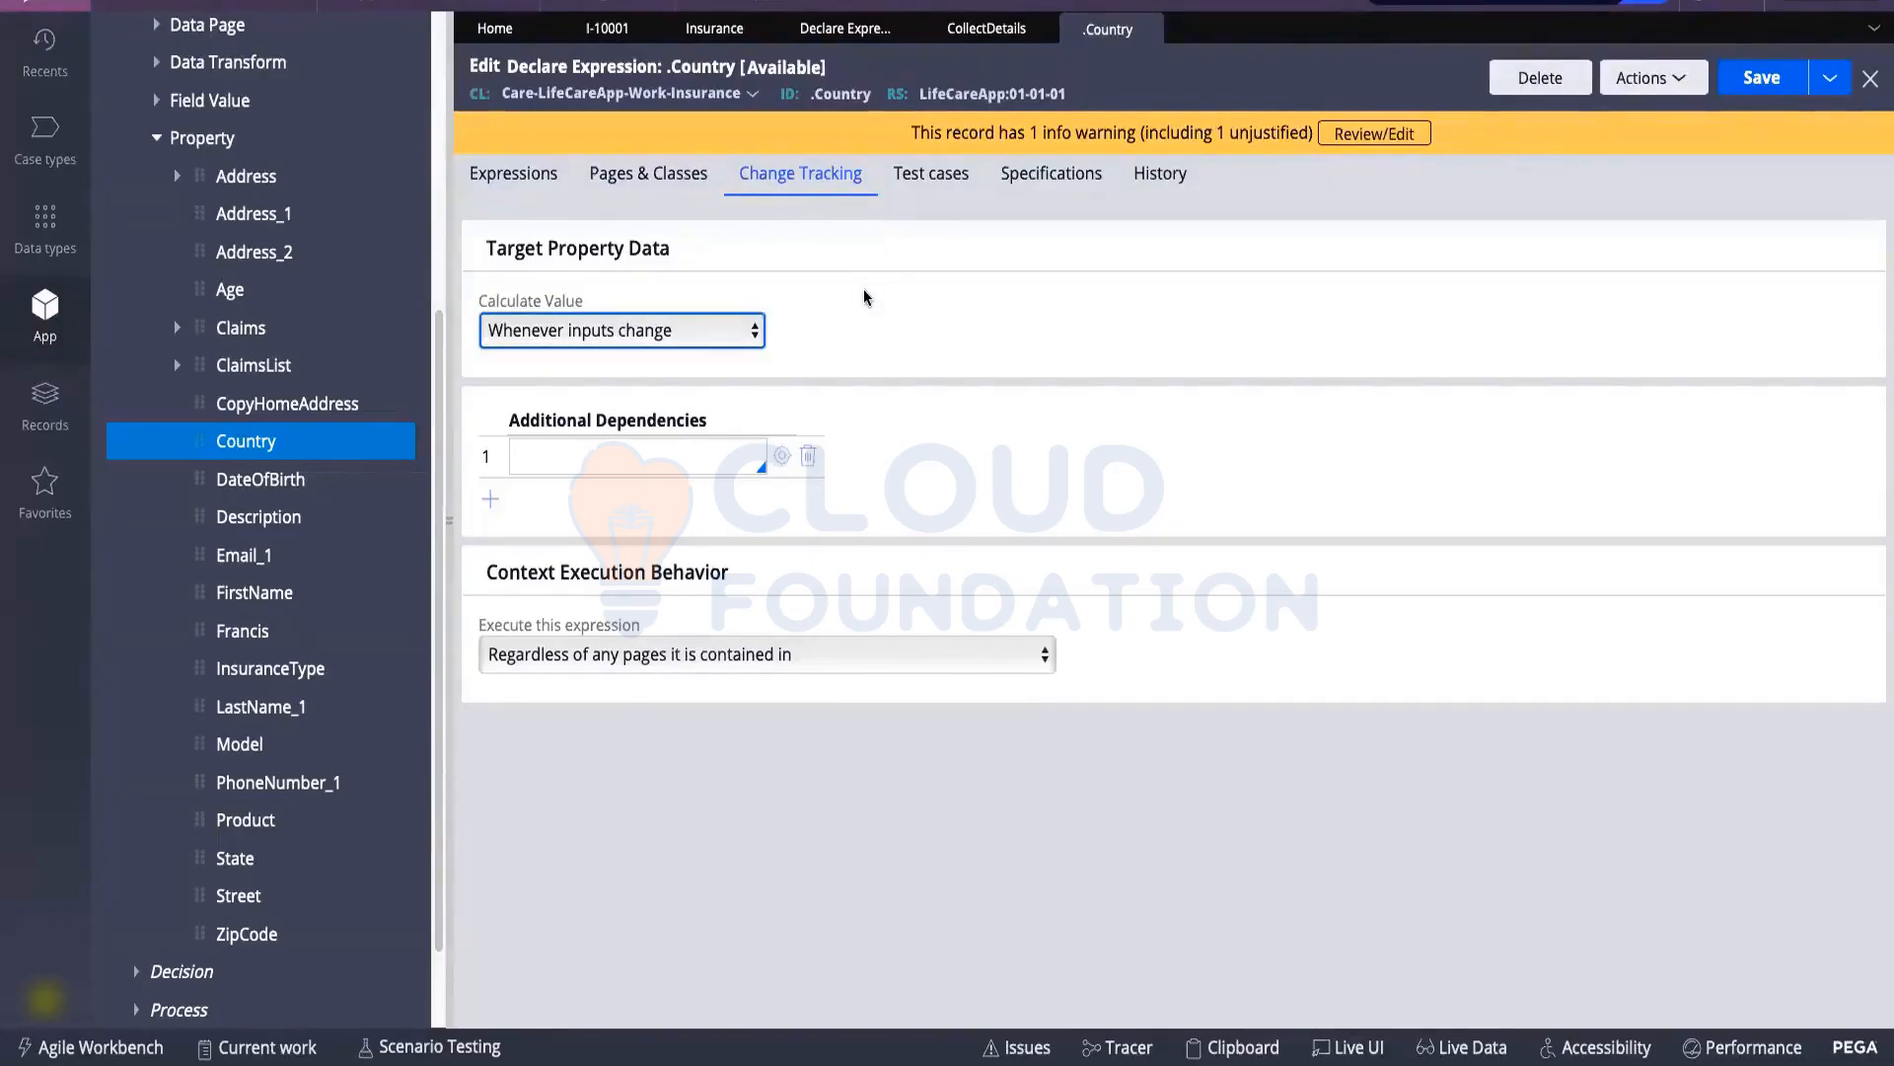
{"action": "left_click", "coordinate": [864, 293]}
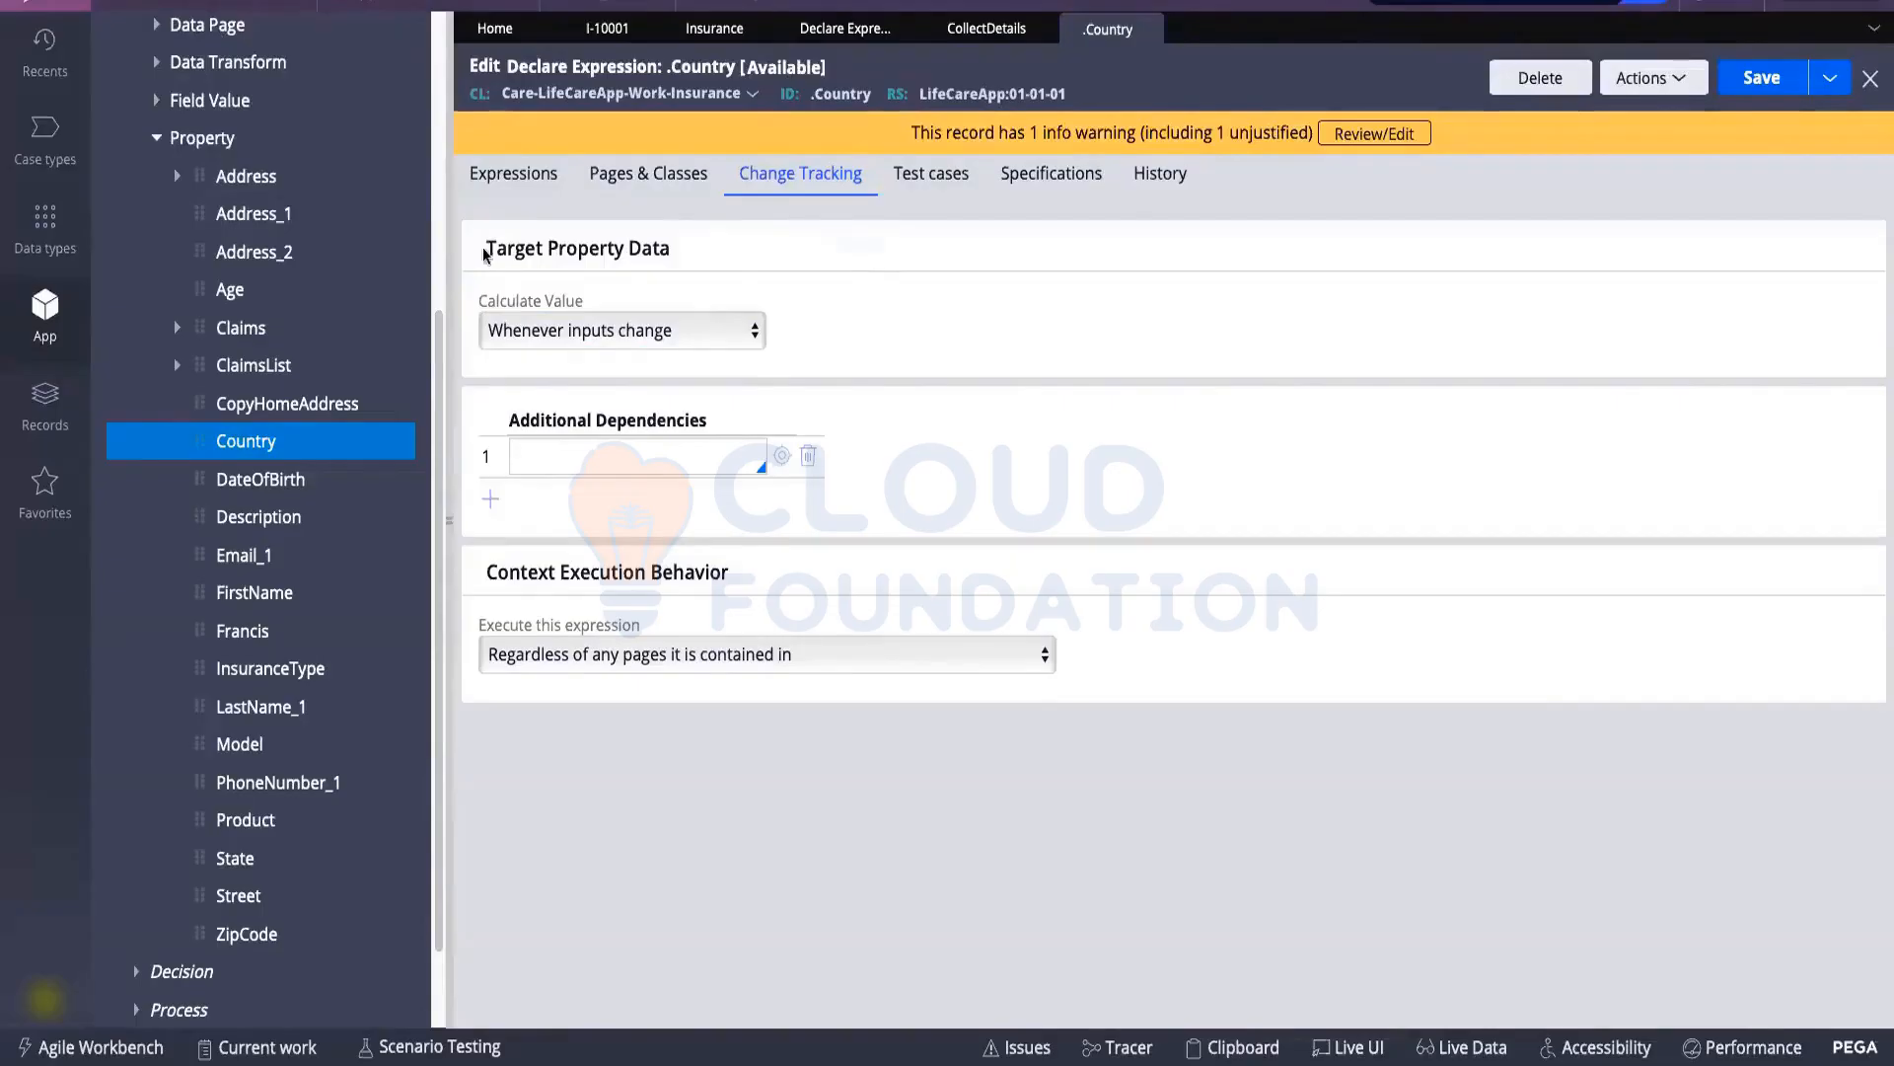
{"action": "left_click_drag", "start_coordinate": [497, 247], "coordinate": [671, 249]}
{"action": "left_click", "coordinate": [594, 340]}
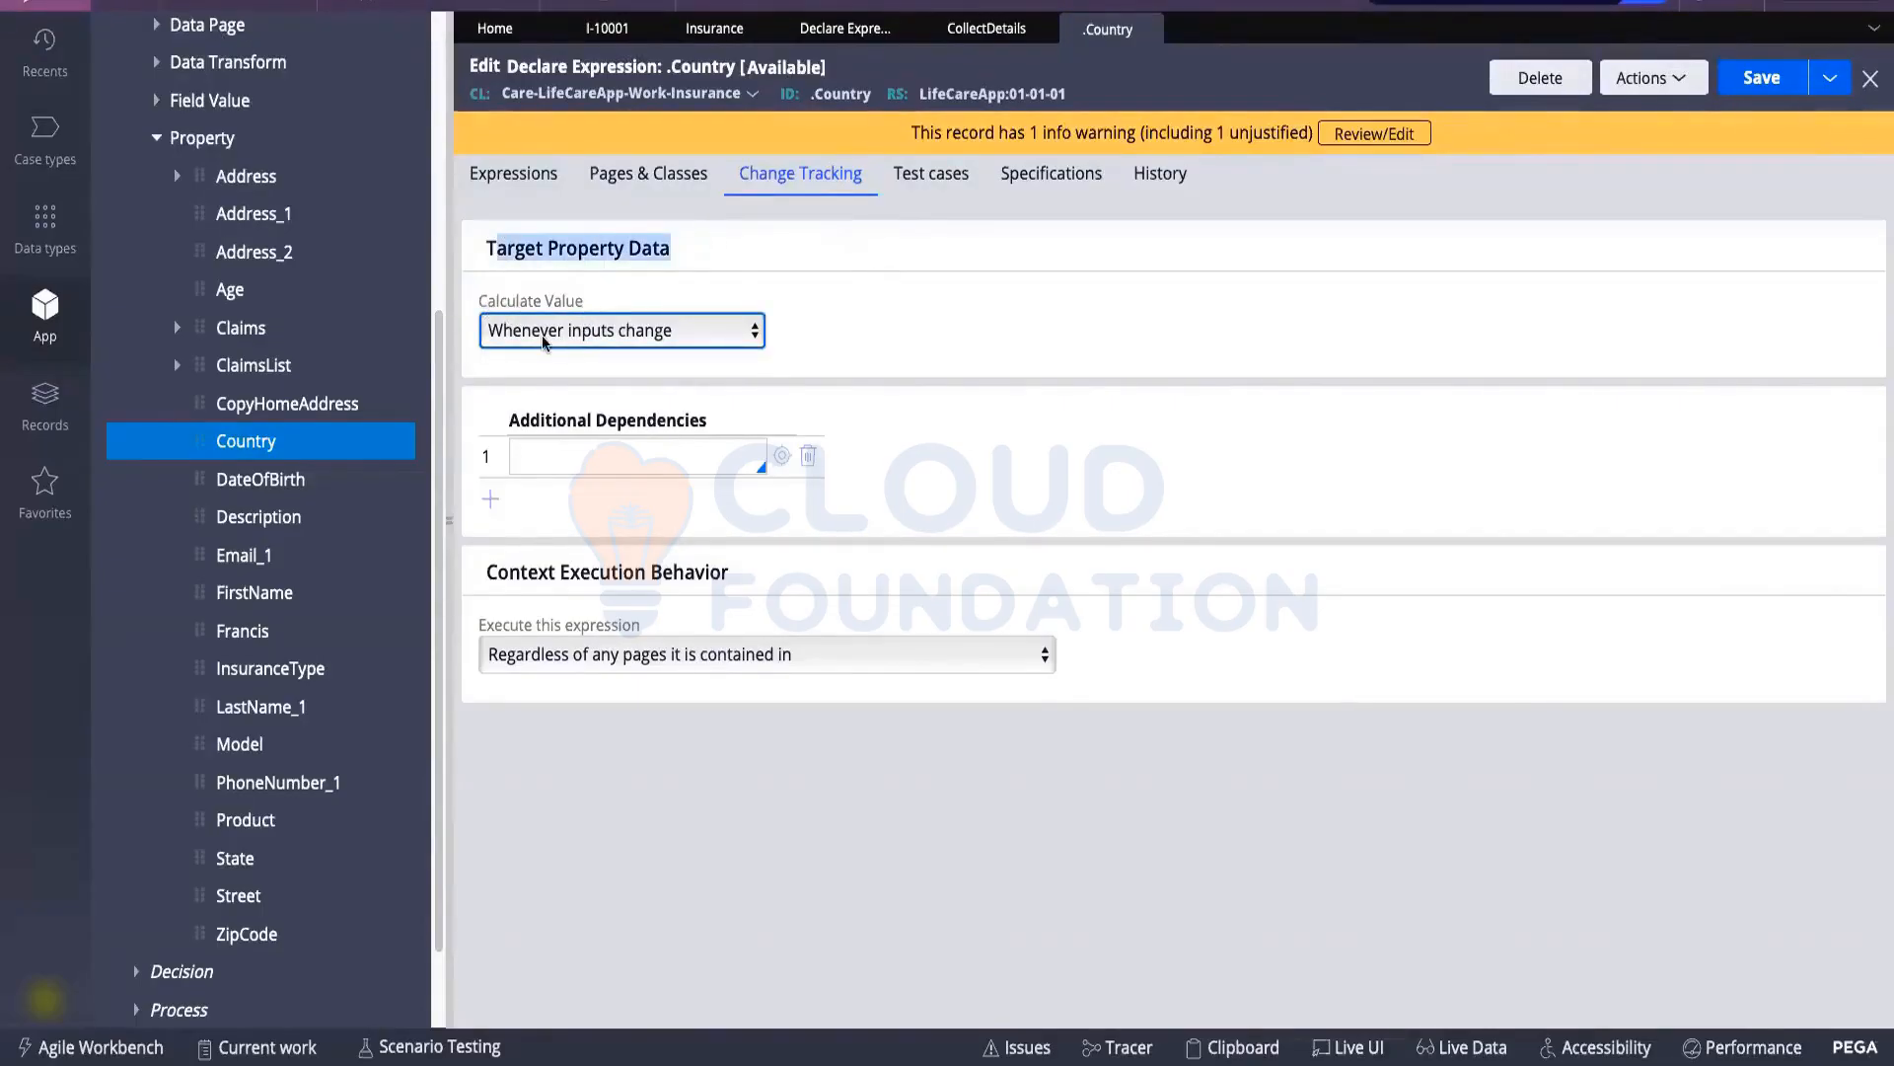
{"action": "left_click", "coordinate": [637, 339]}
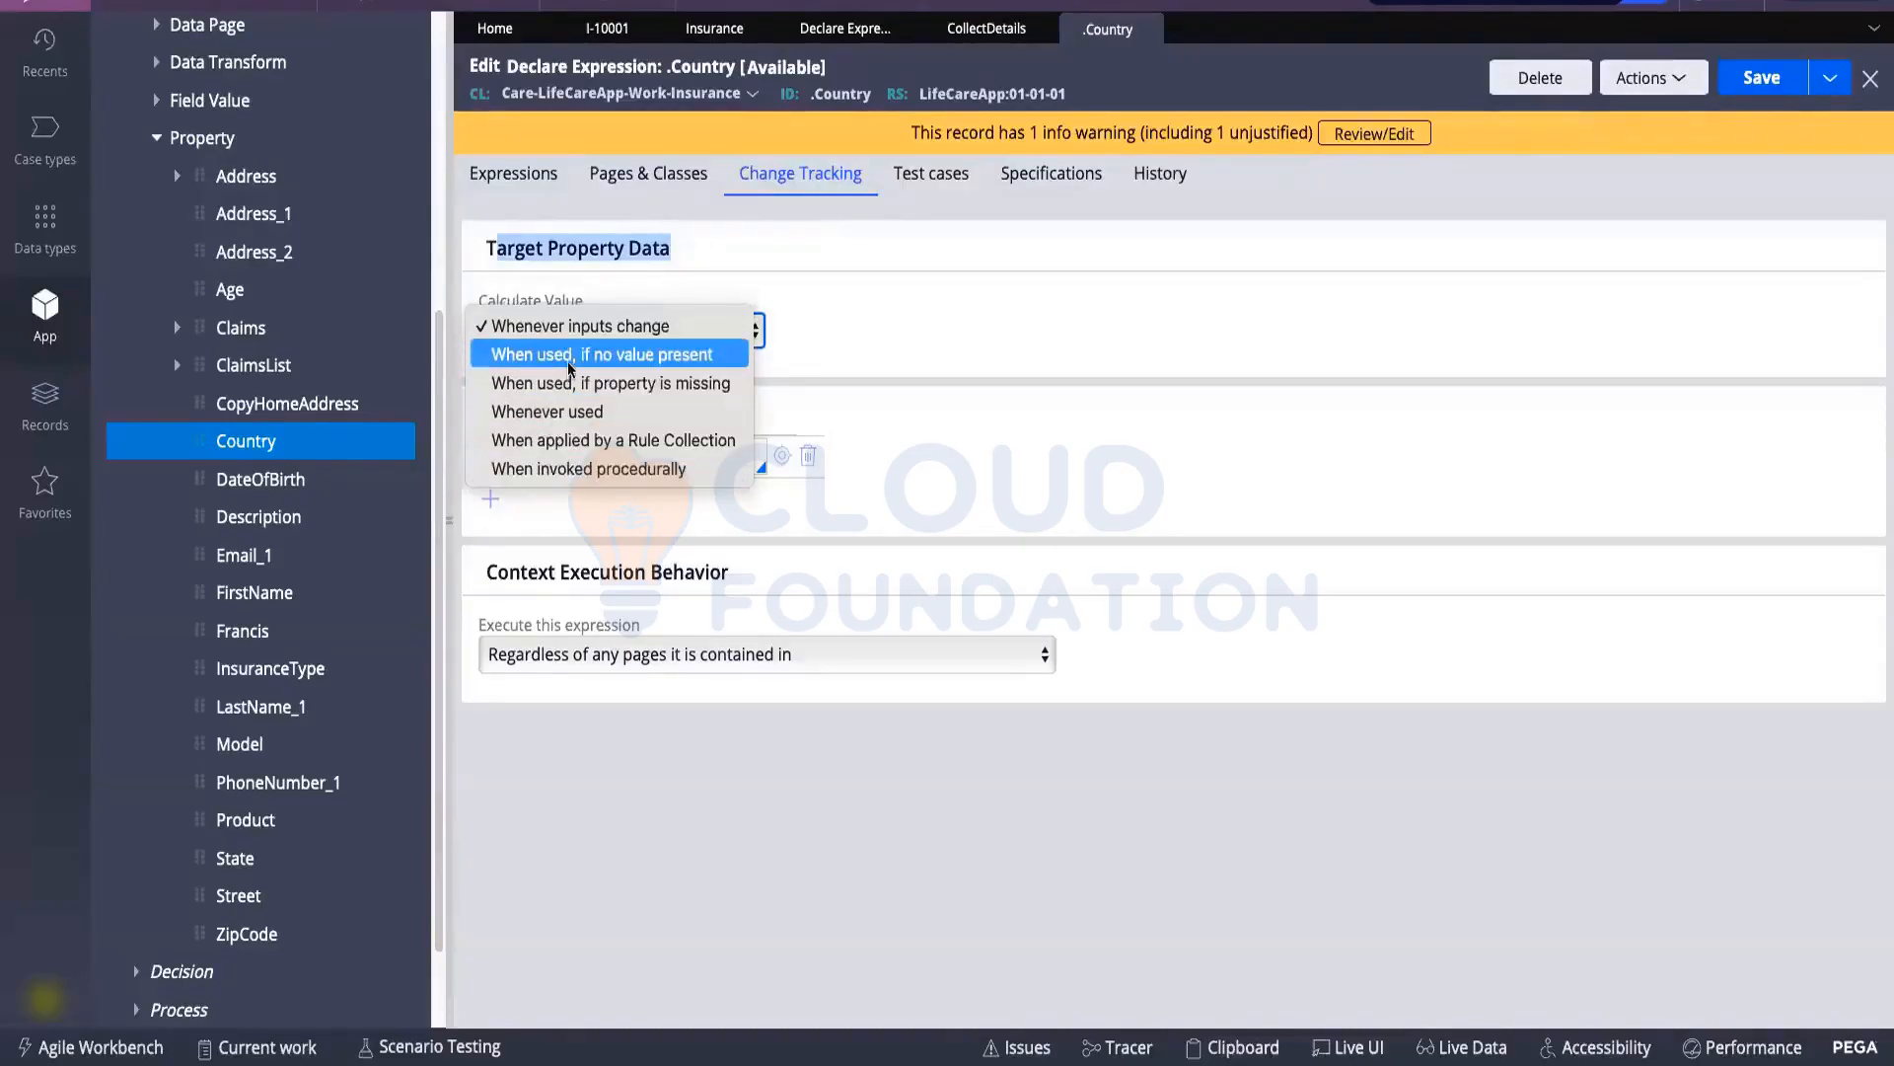
{"action": "left_click", "coordinate": [612, 325]}
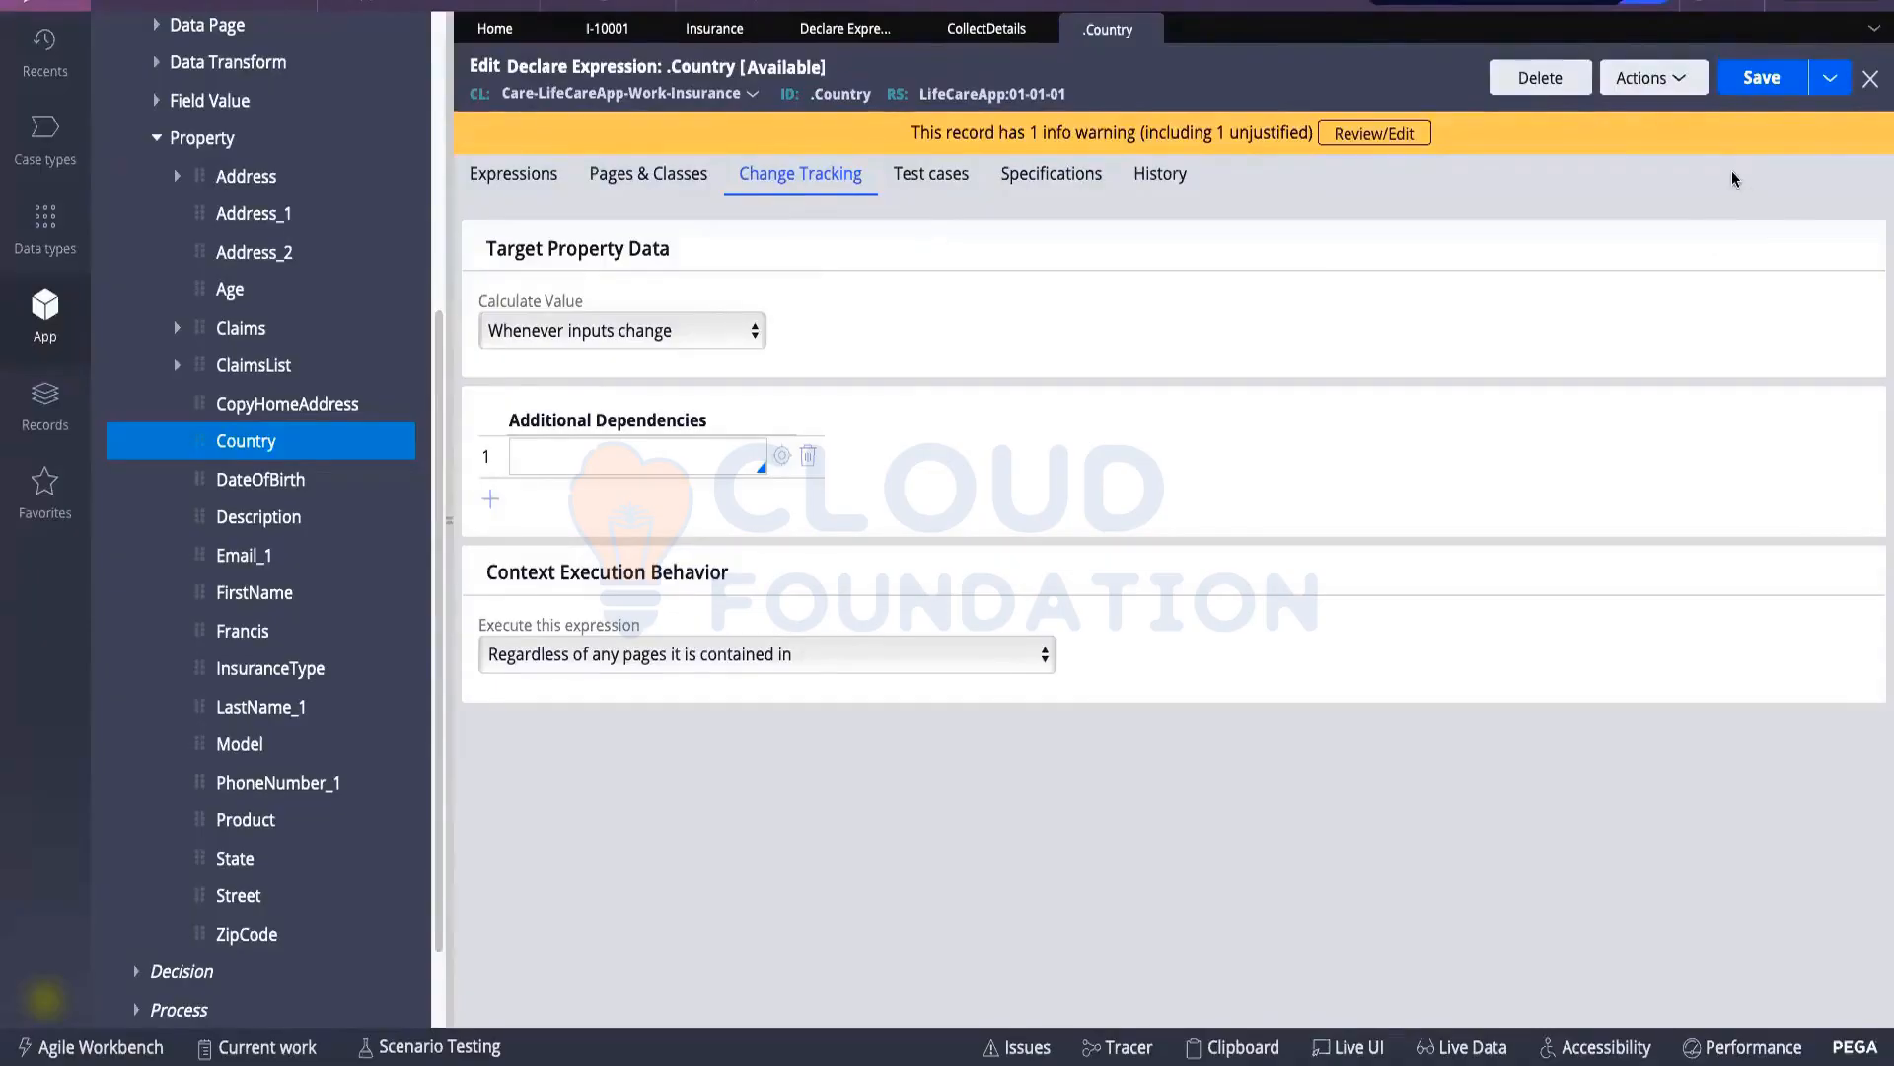
Close the .Country rule, the Personal Details view dialog, the CollectDetails flow and the declare expression list
{"action": "left_click", "coordinate": [1147, 29]}
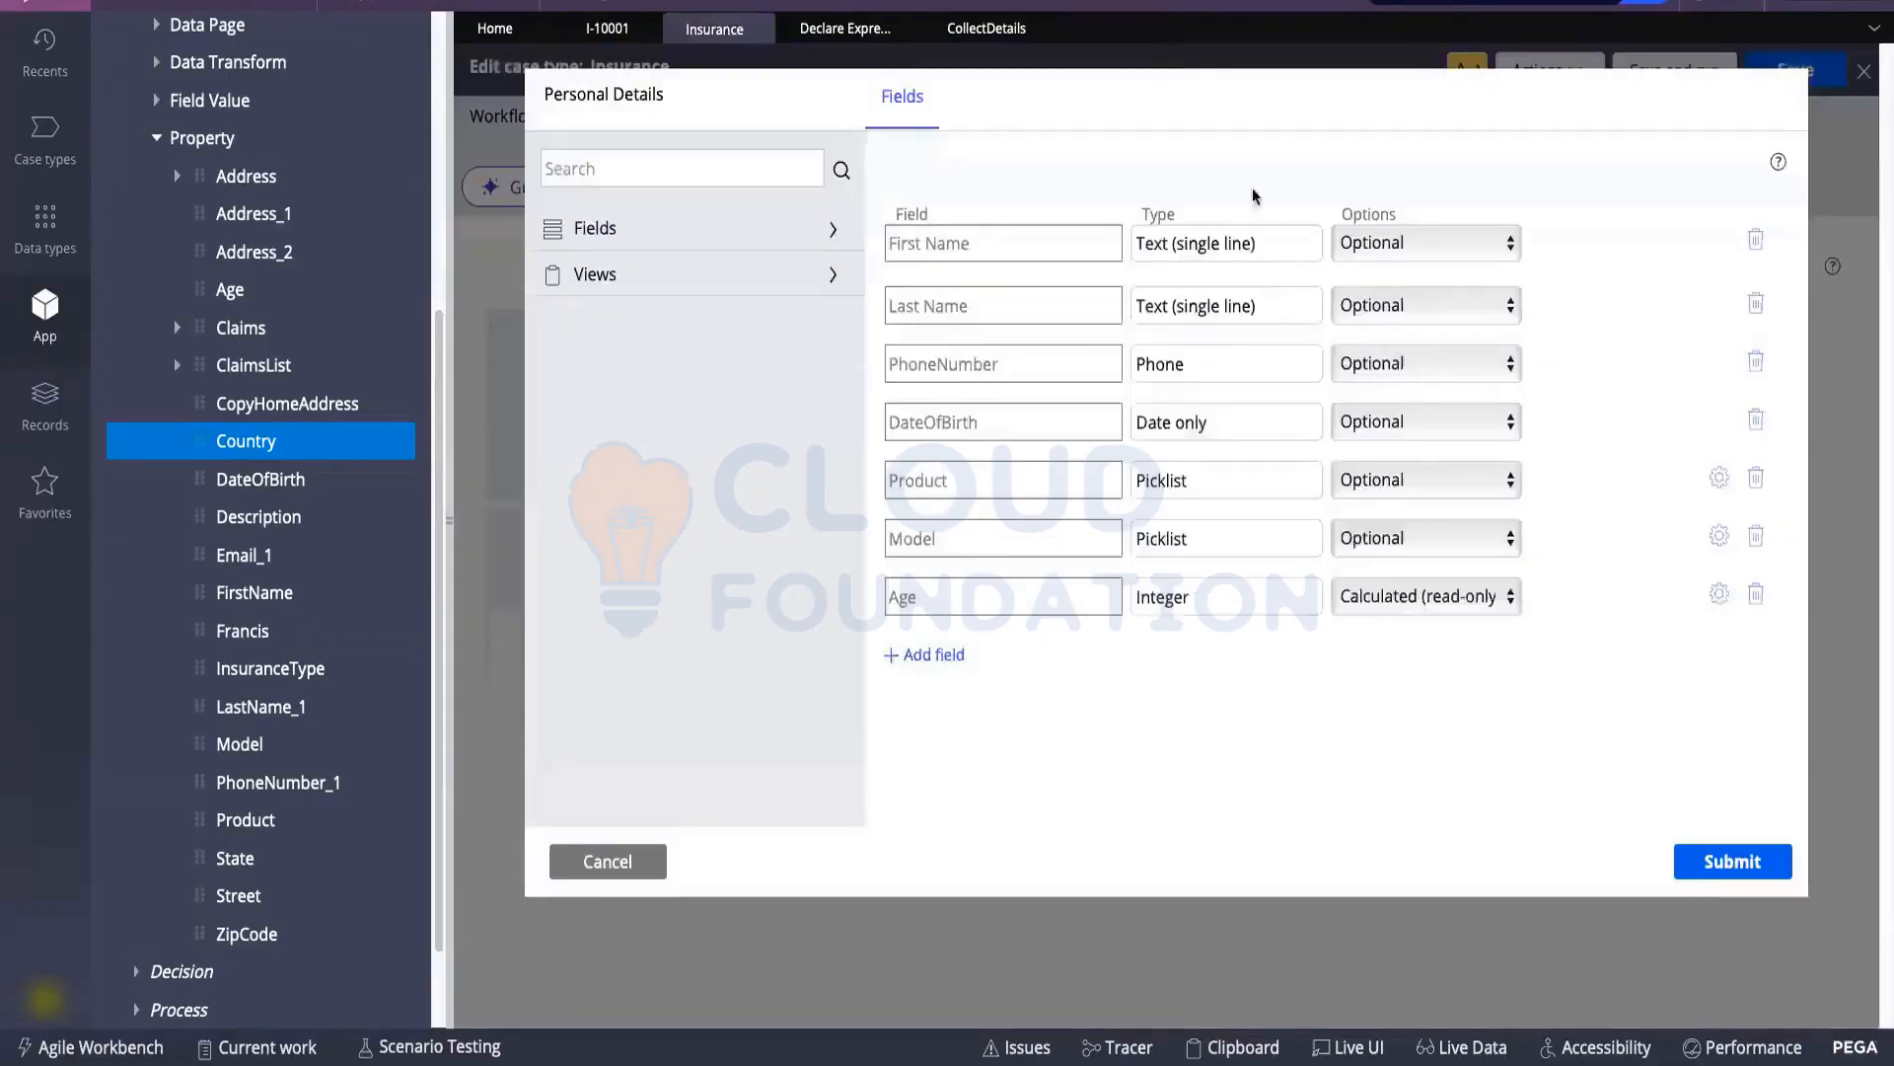
{"action": "left_click", "coordinate": [614, 860]}
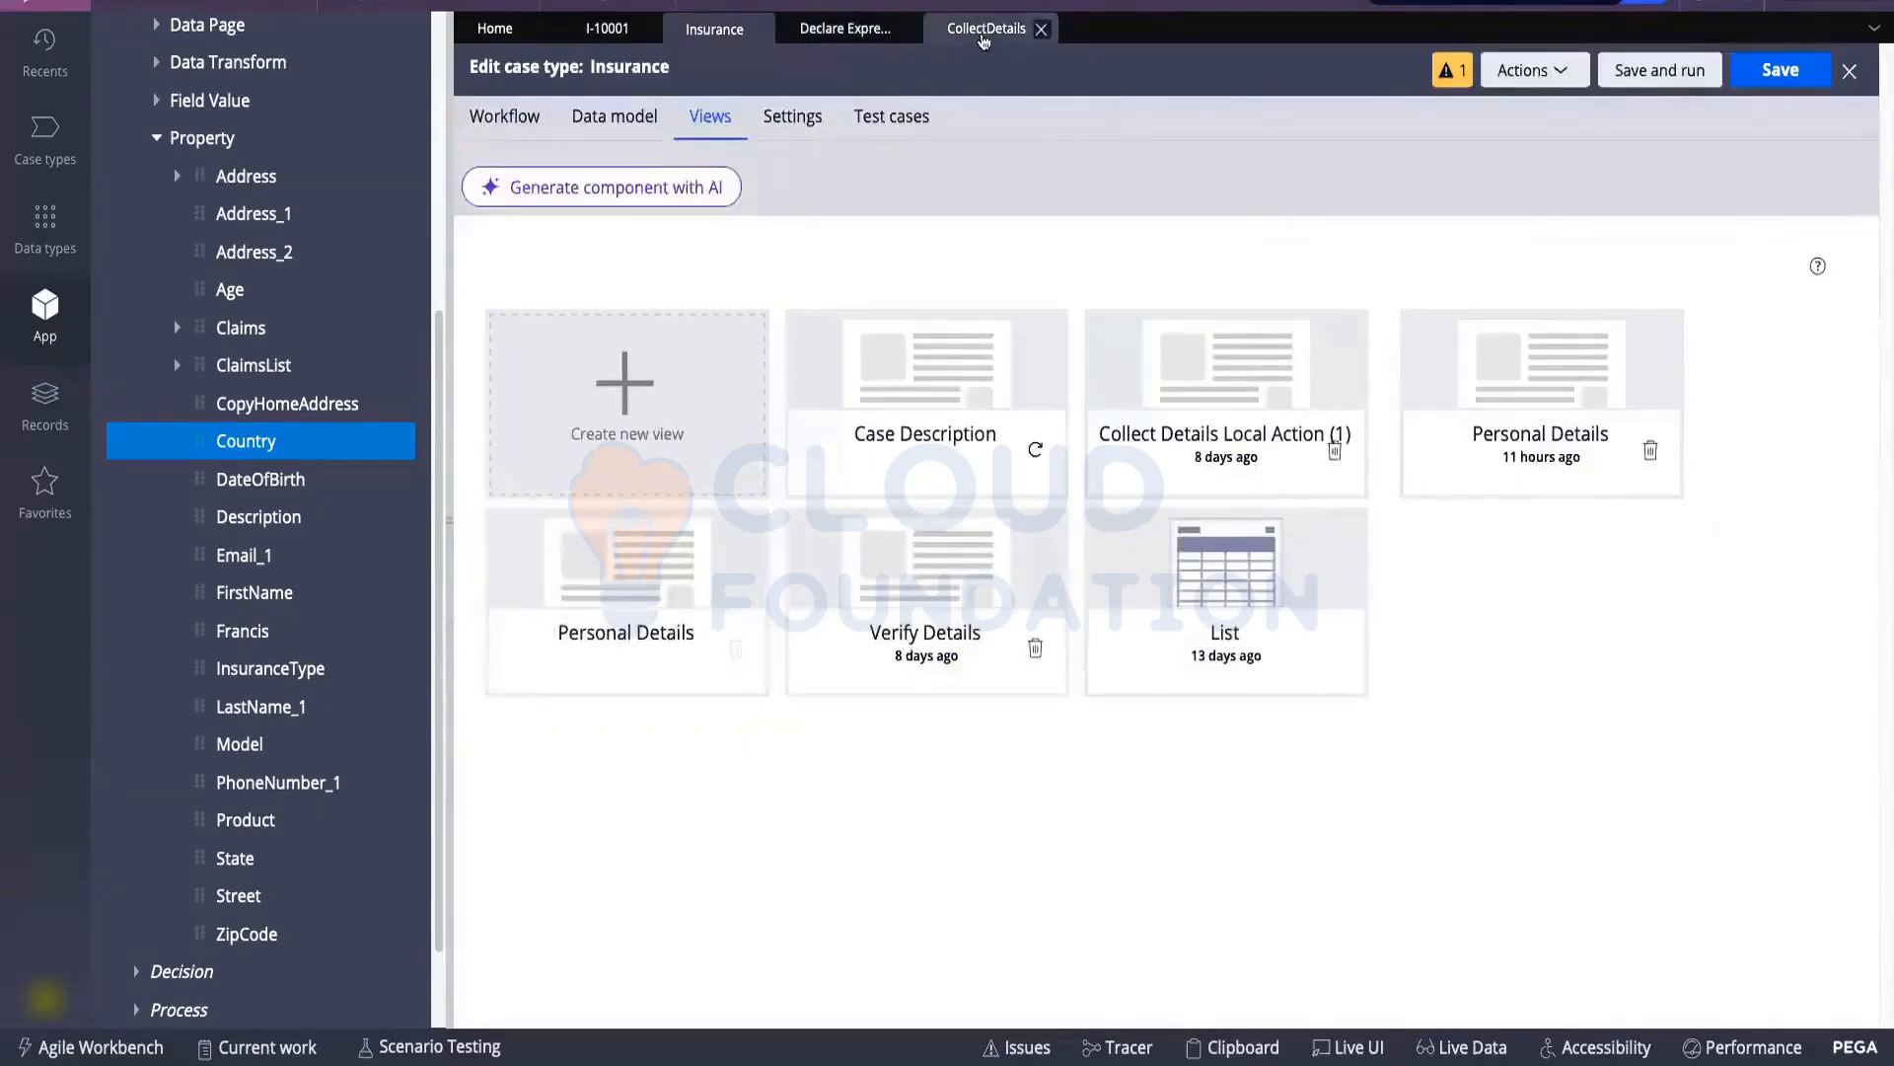
{"action": "left_click", "coordinate": [986, 28]}
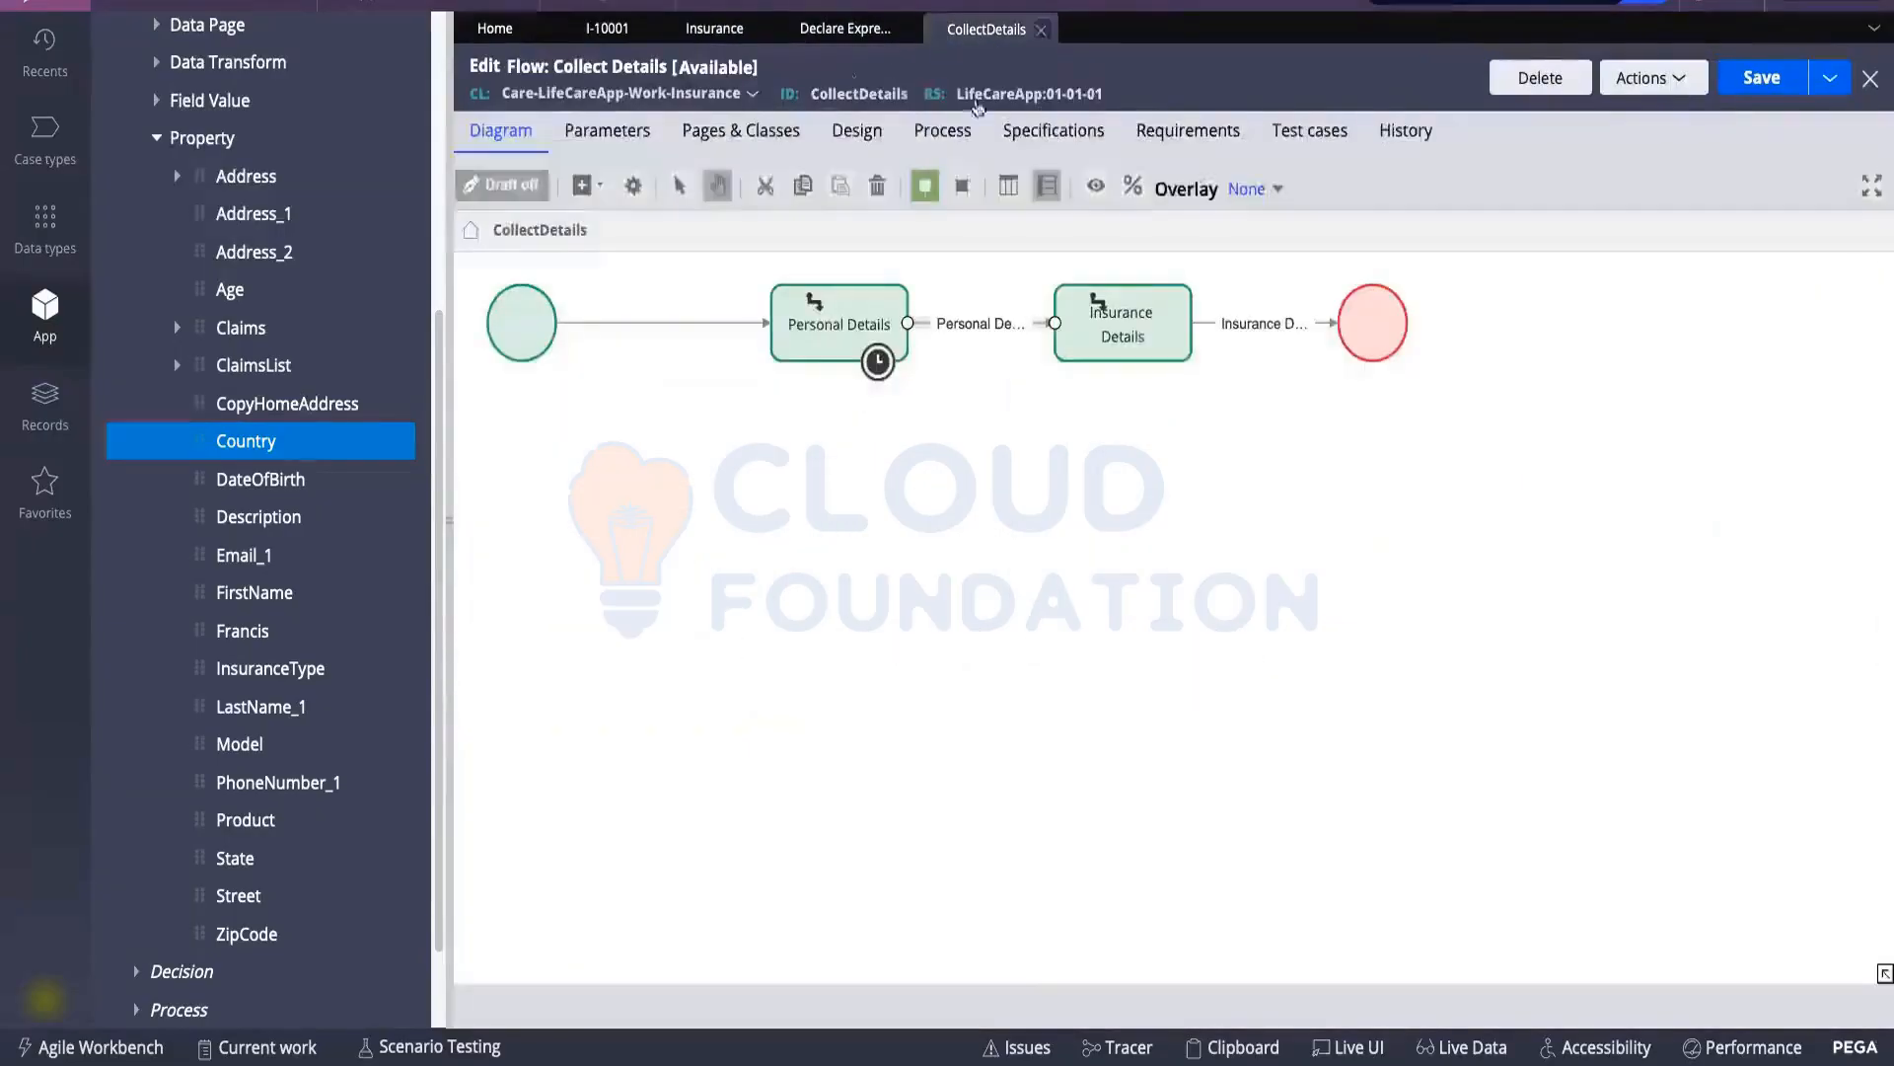
{"action": "left_click", "coordinate": [1042, 31]}
{"action": "left_click", "coordinate": [888, 36]}
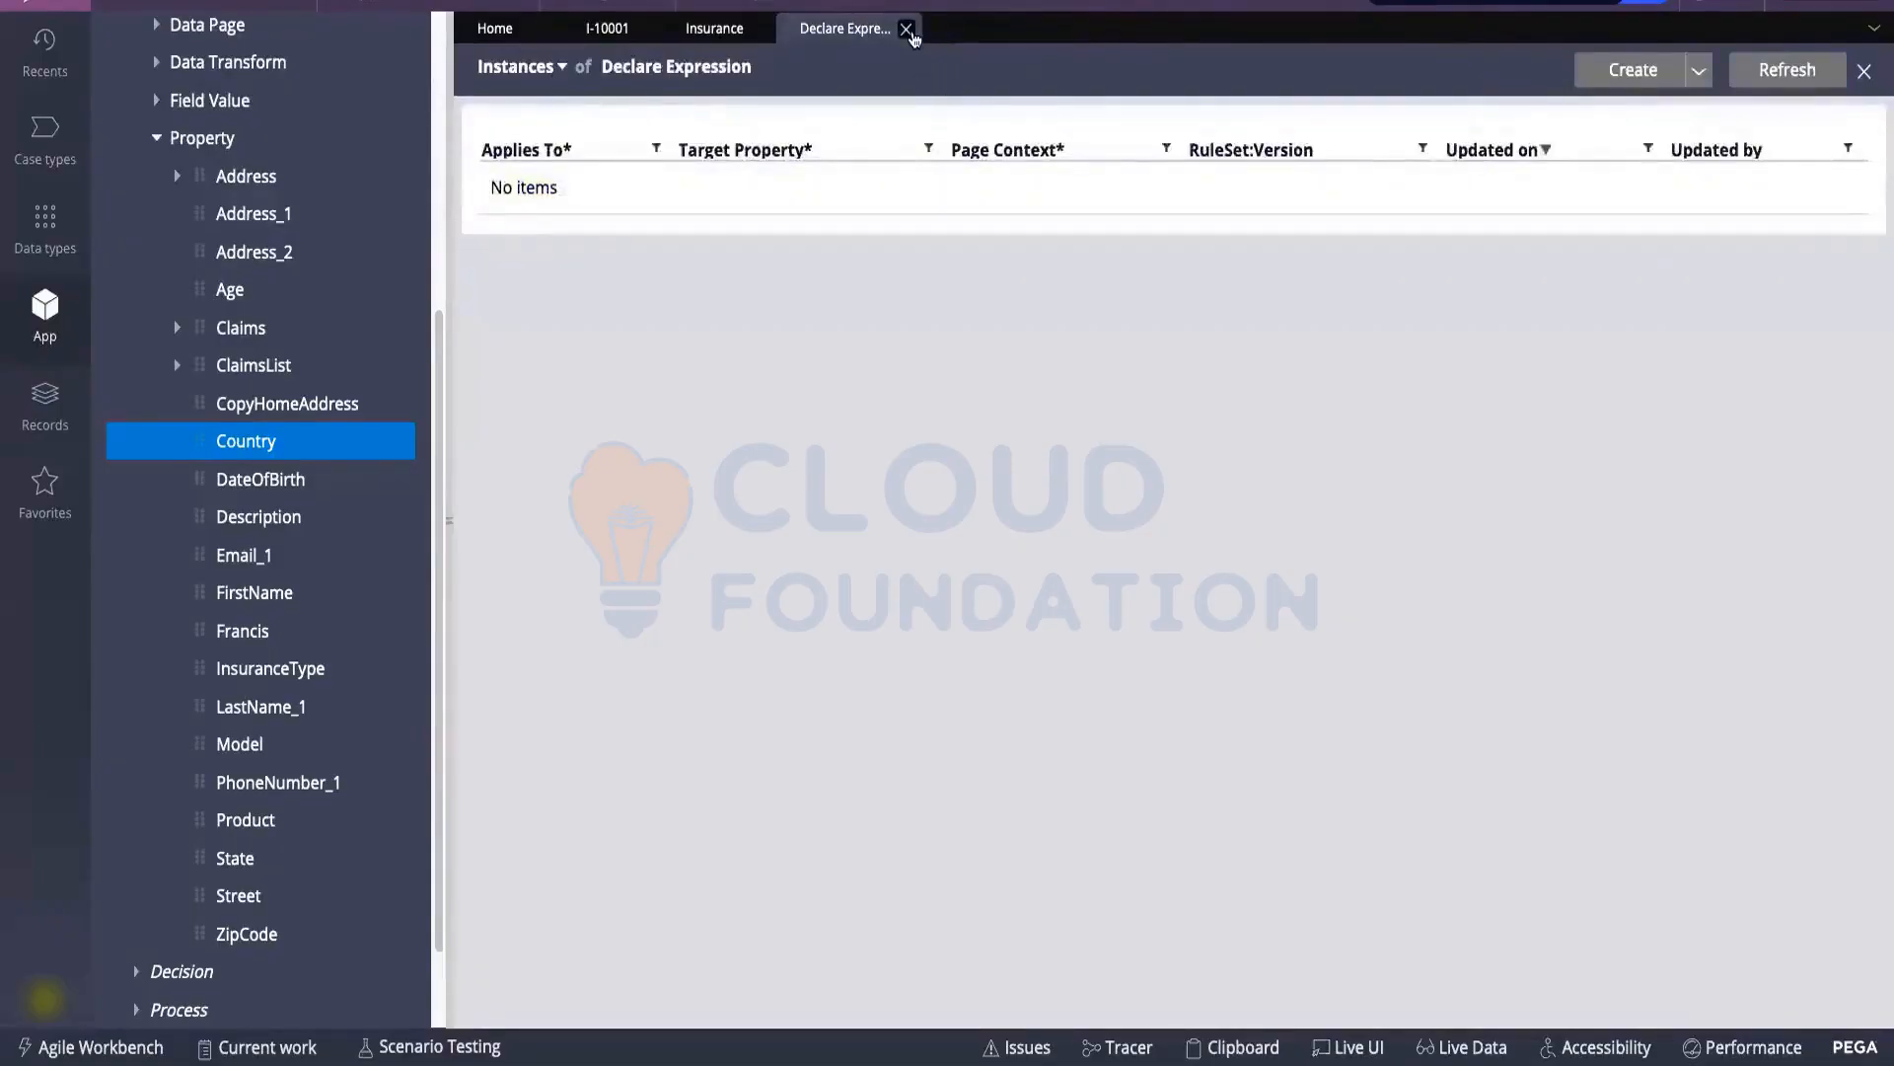
{"action": "left_click", "coordinate": [905, 30]}
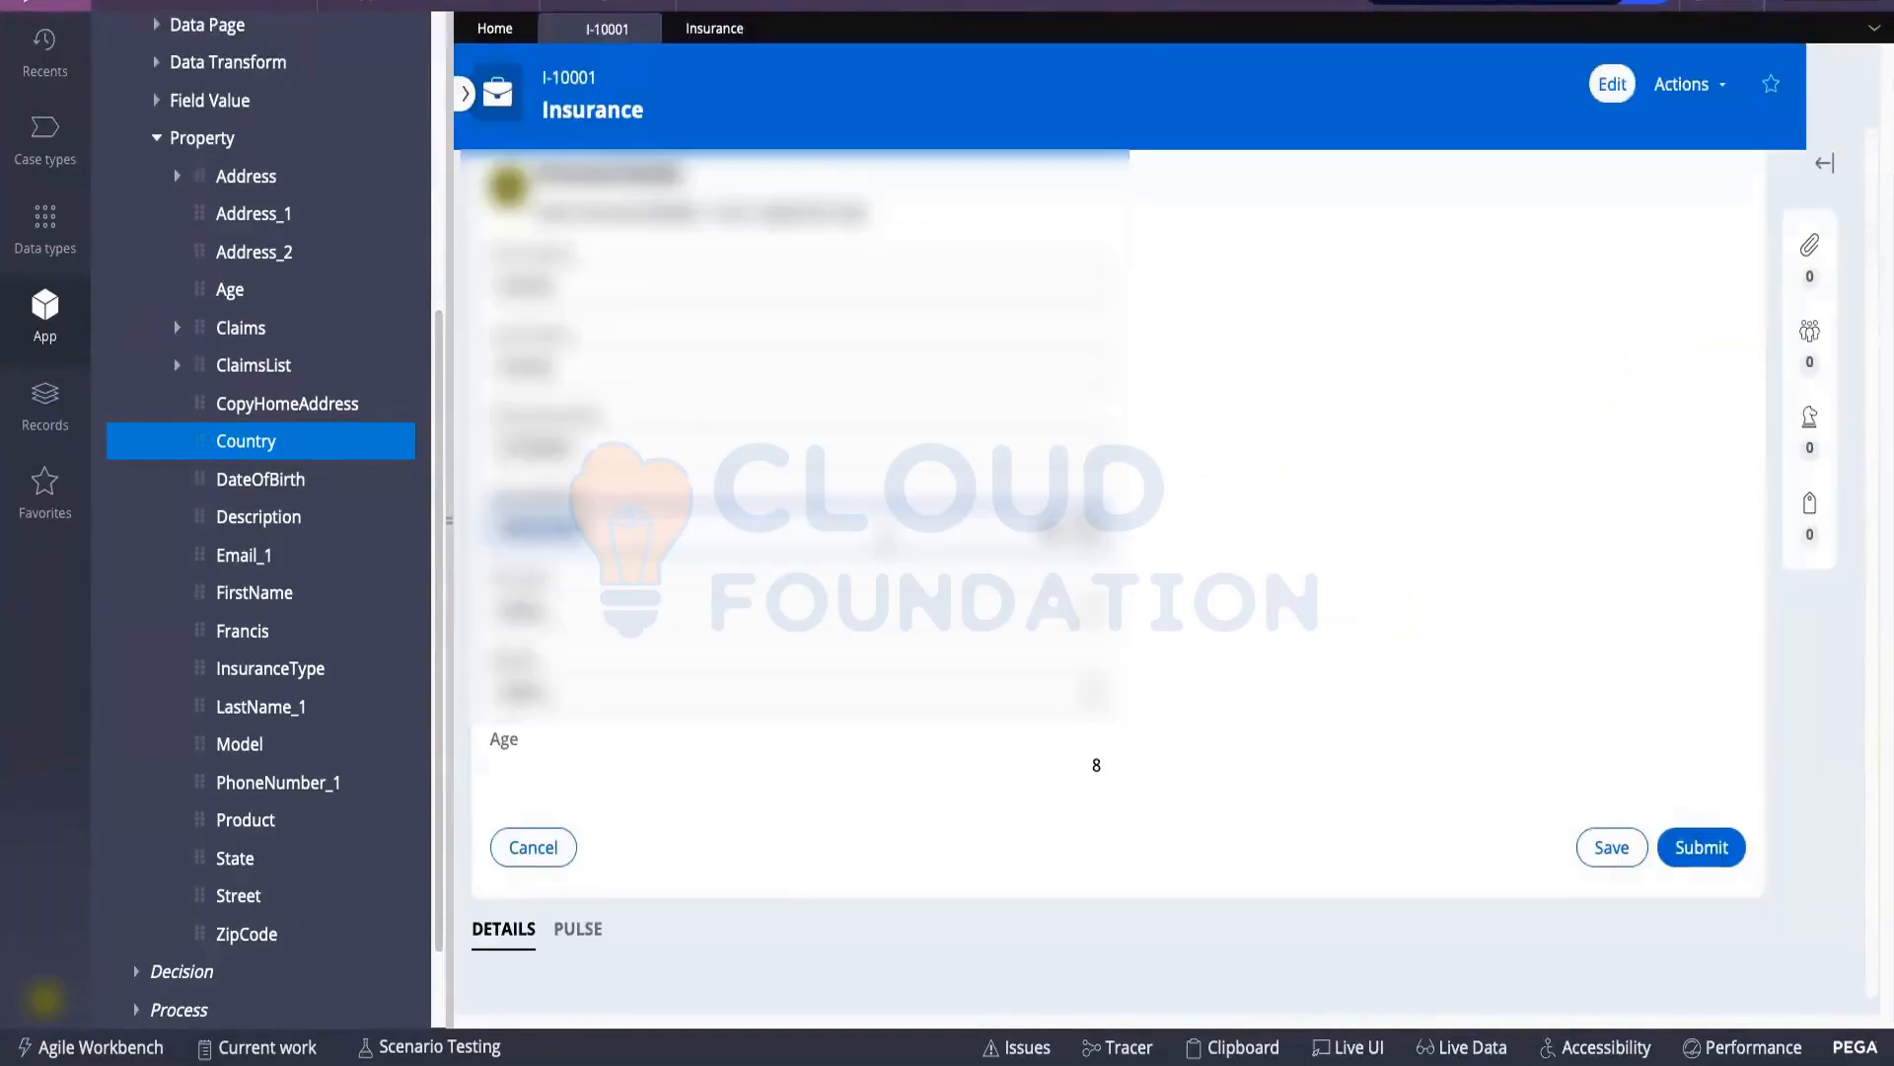
Clear the date of birth in the open Insurance case and examine the messages for Age and Country
{"action": "key", "text": "BackSpace"}
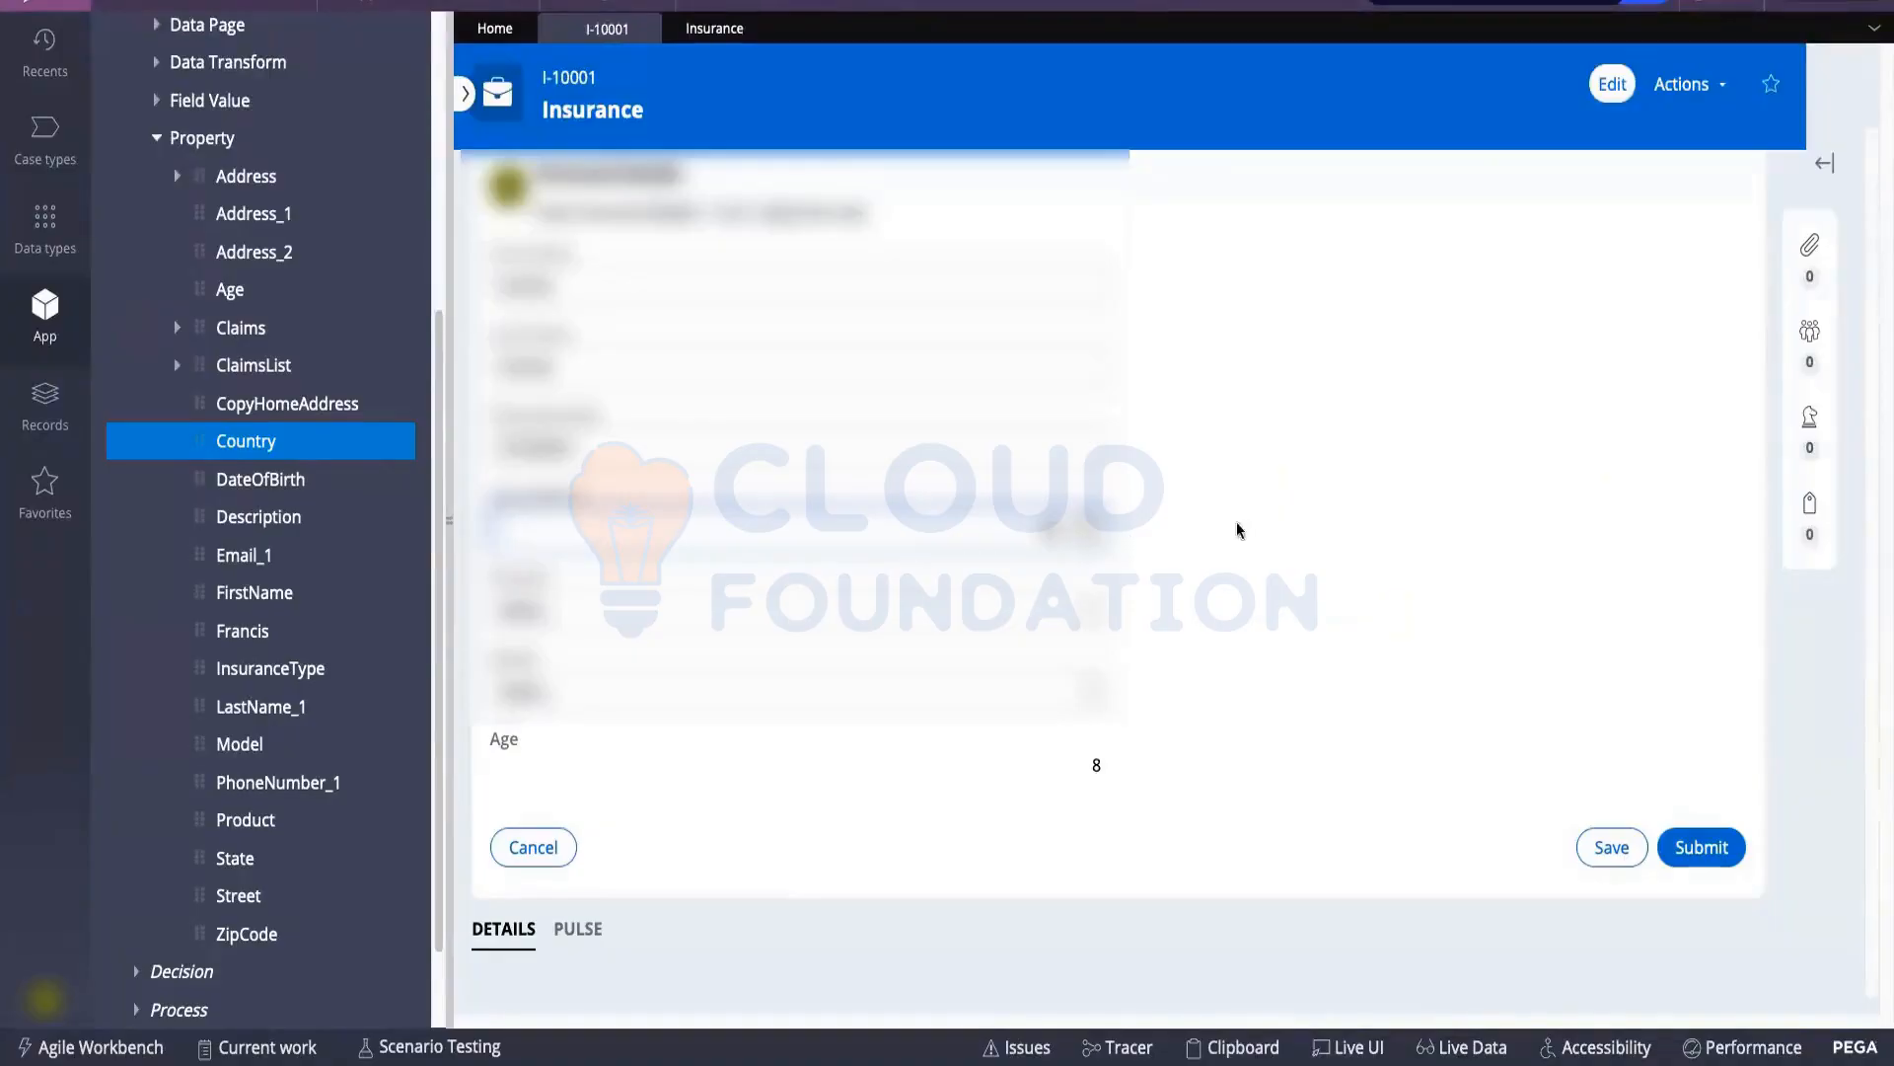
{"action": "left_click", "coordinate": [1272, 511]}
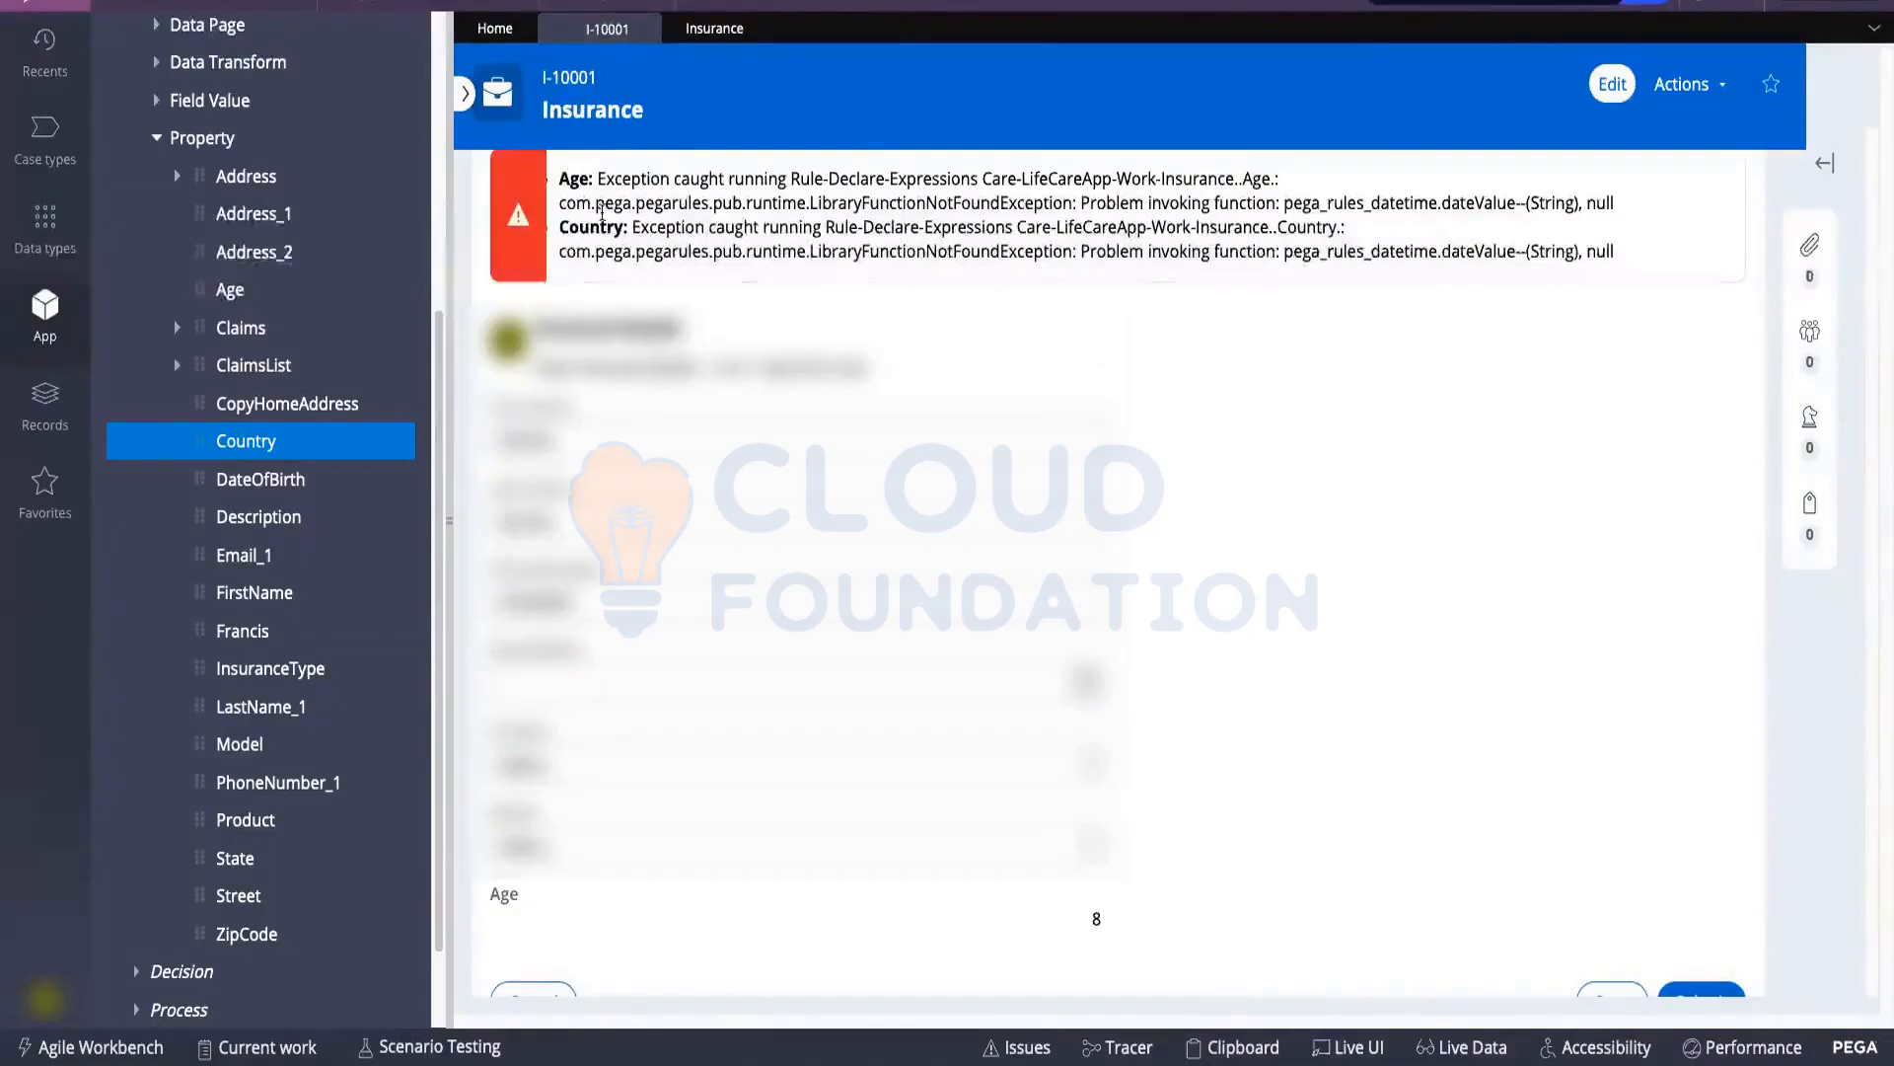
{"action": "left_click_drag", "start_coordinate": [599, 180], "coordinate": [1024, 181]}
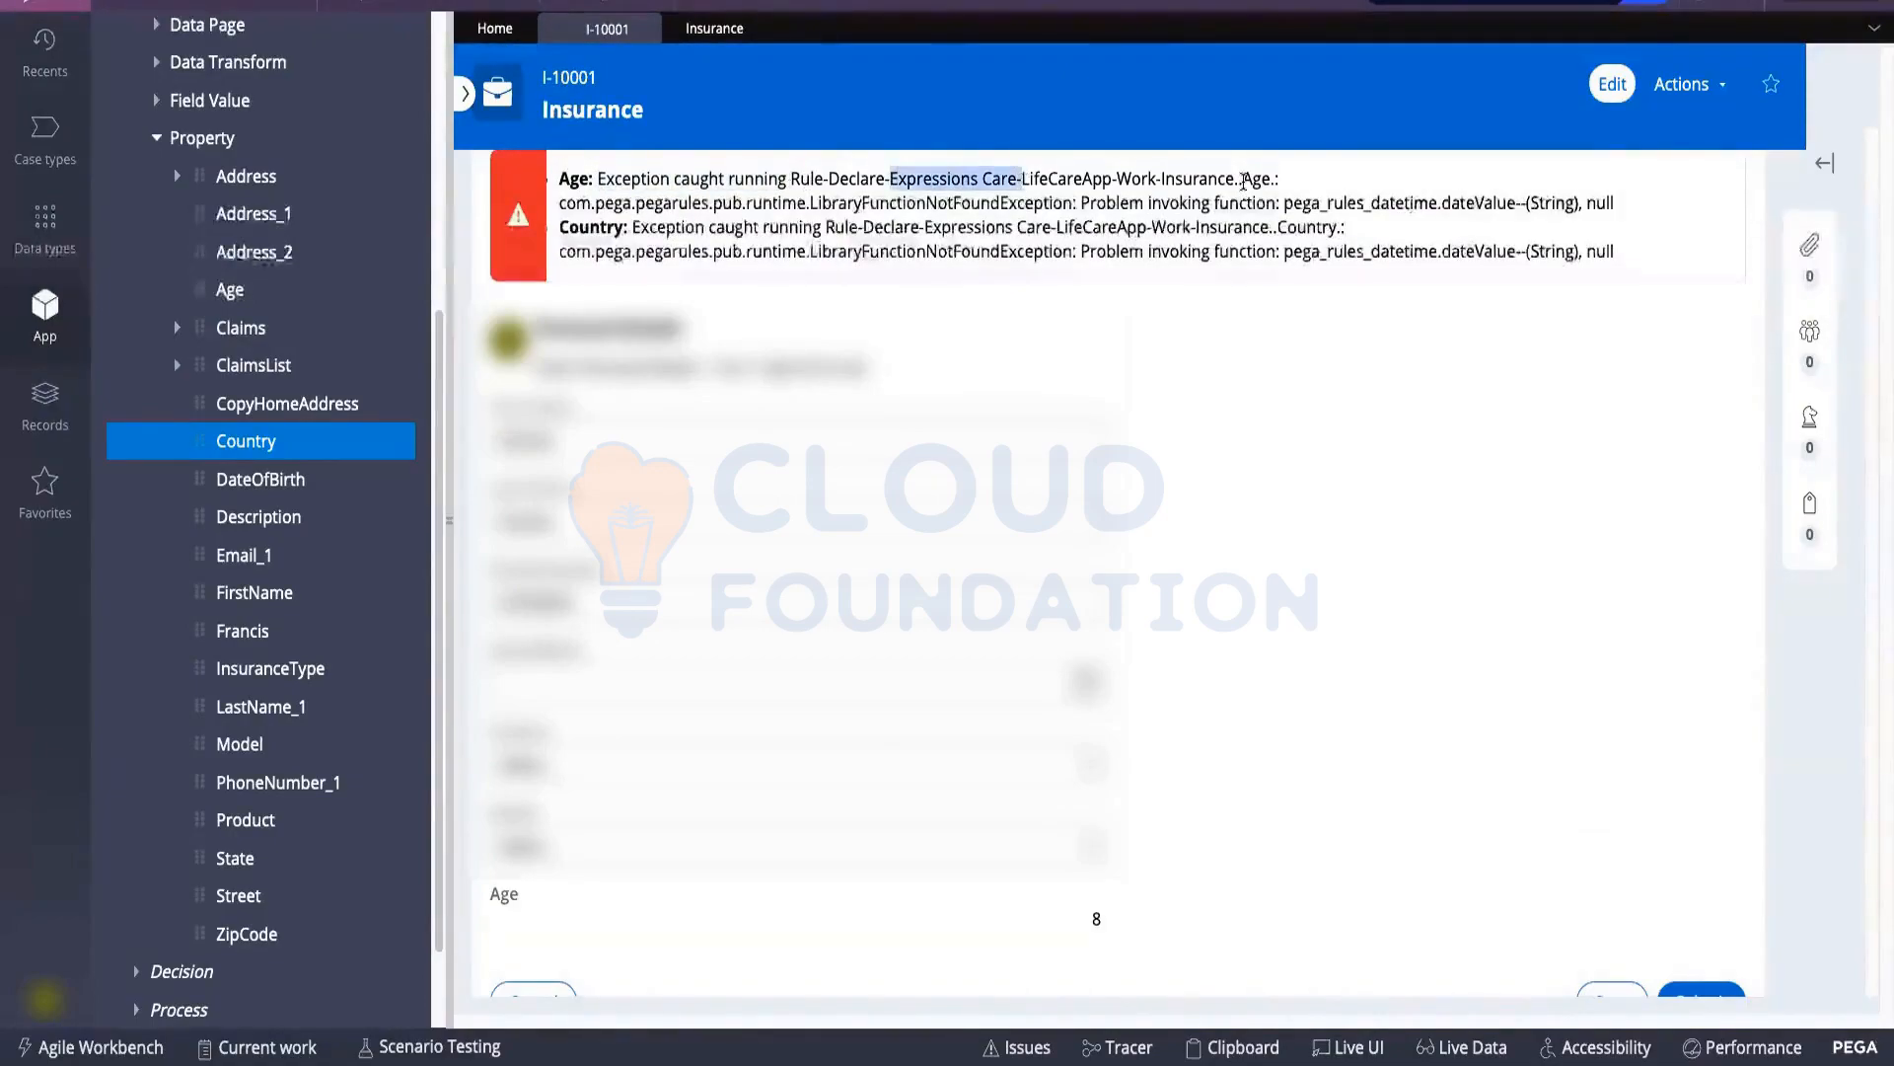
{"action": "left_click_drag", "start_coordinate": [1241, 179], "coordinate": [1283, 179]}
{"action": "left_click_drag", "start_coordinate": [806, 205], "coordinate": [1075, 204]}
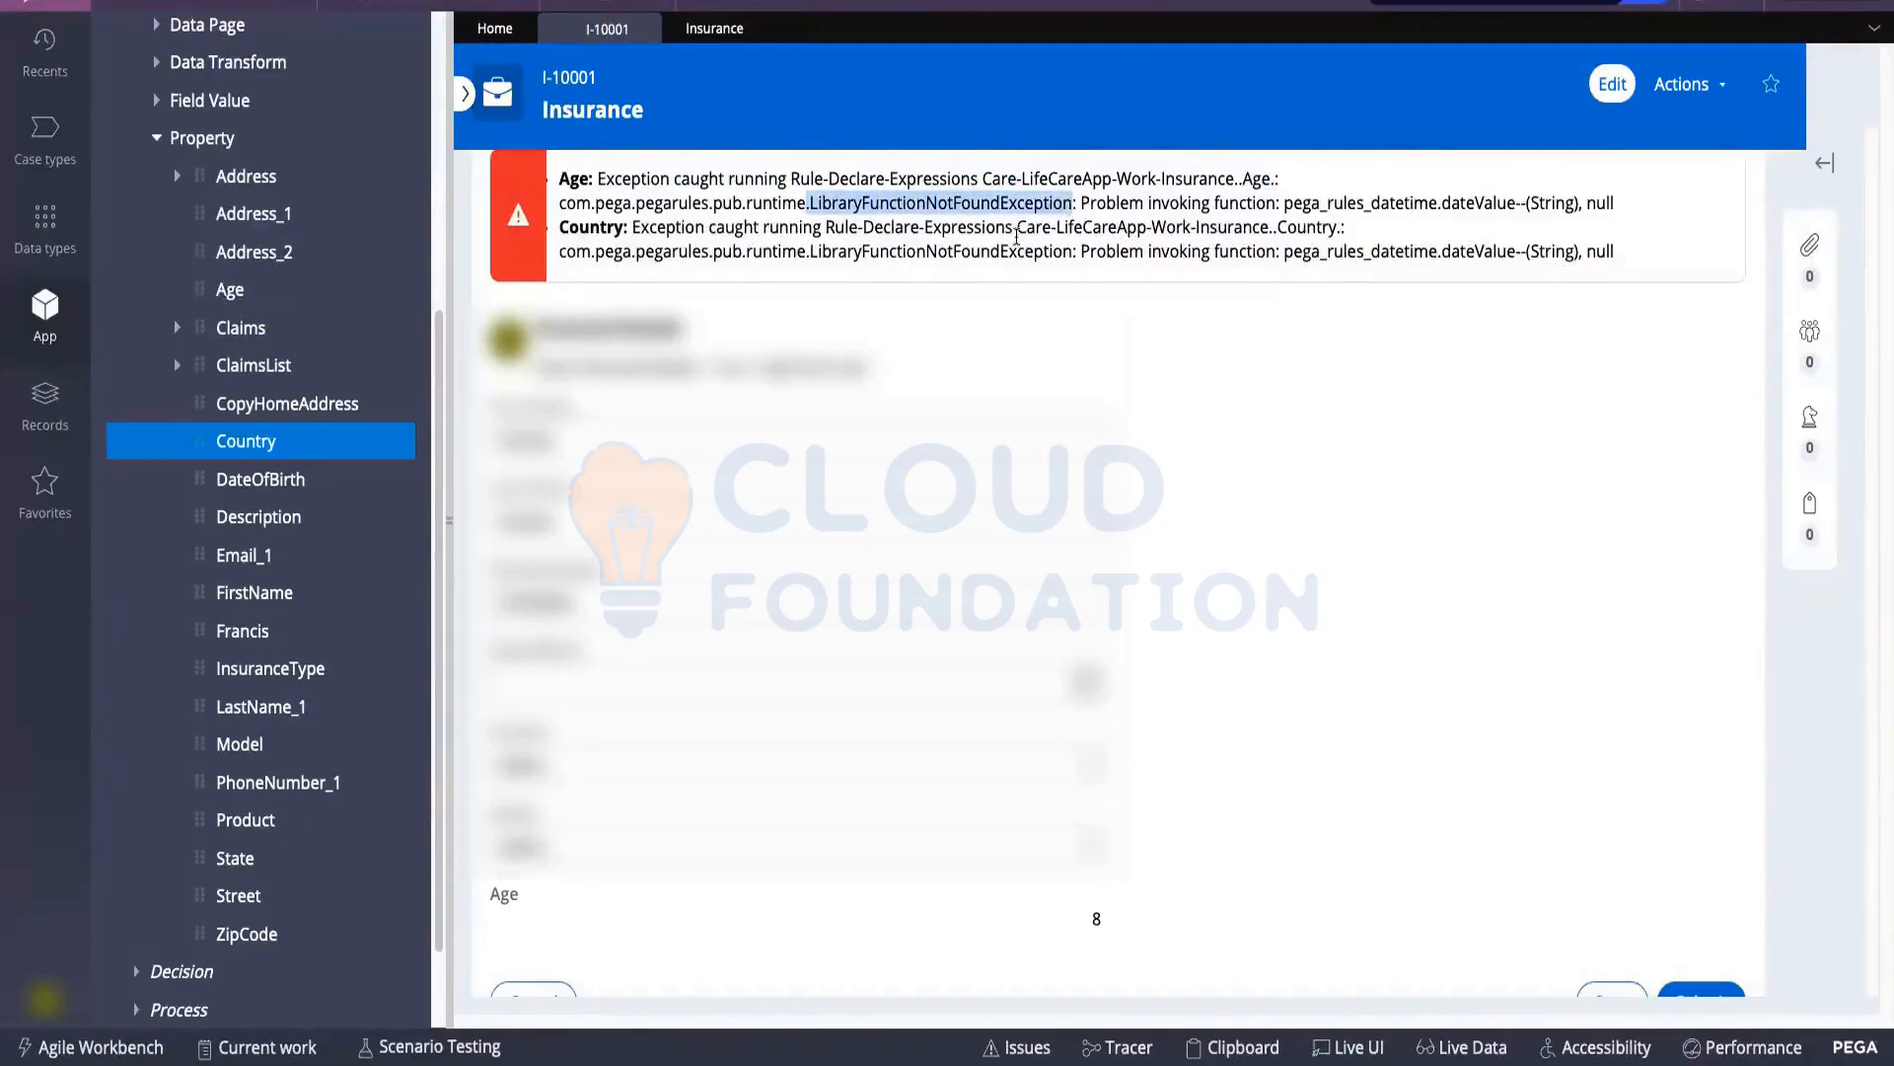
{"action": "scroll", "coordinate": [1016, 236], "scroll_direction": "down", "scroll_amount": 1}
{"action": "scroll", "coordinate": [1174, 571], "scroll_direction": "down", "scroll_amount": 1}
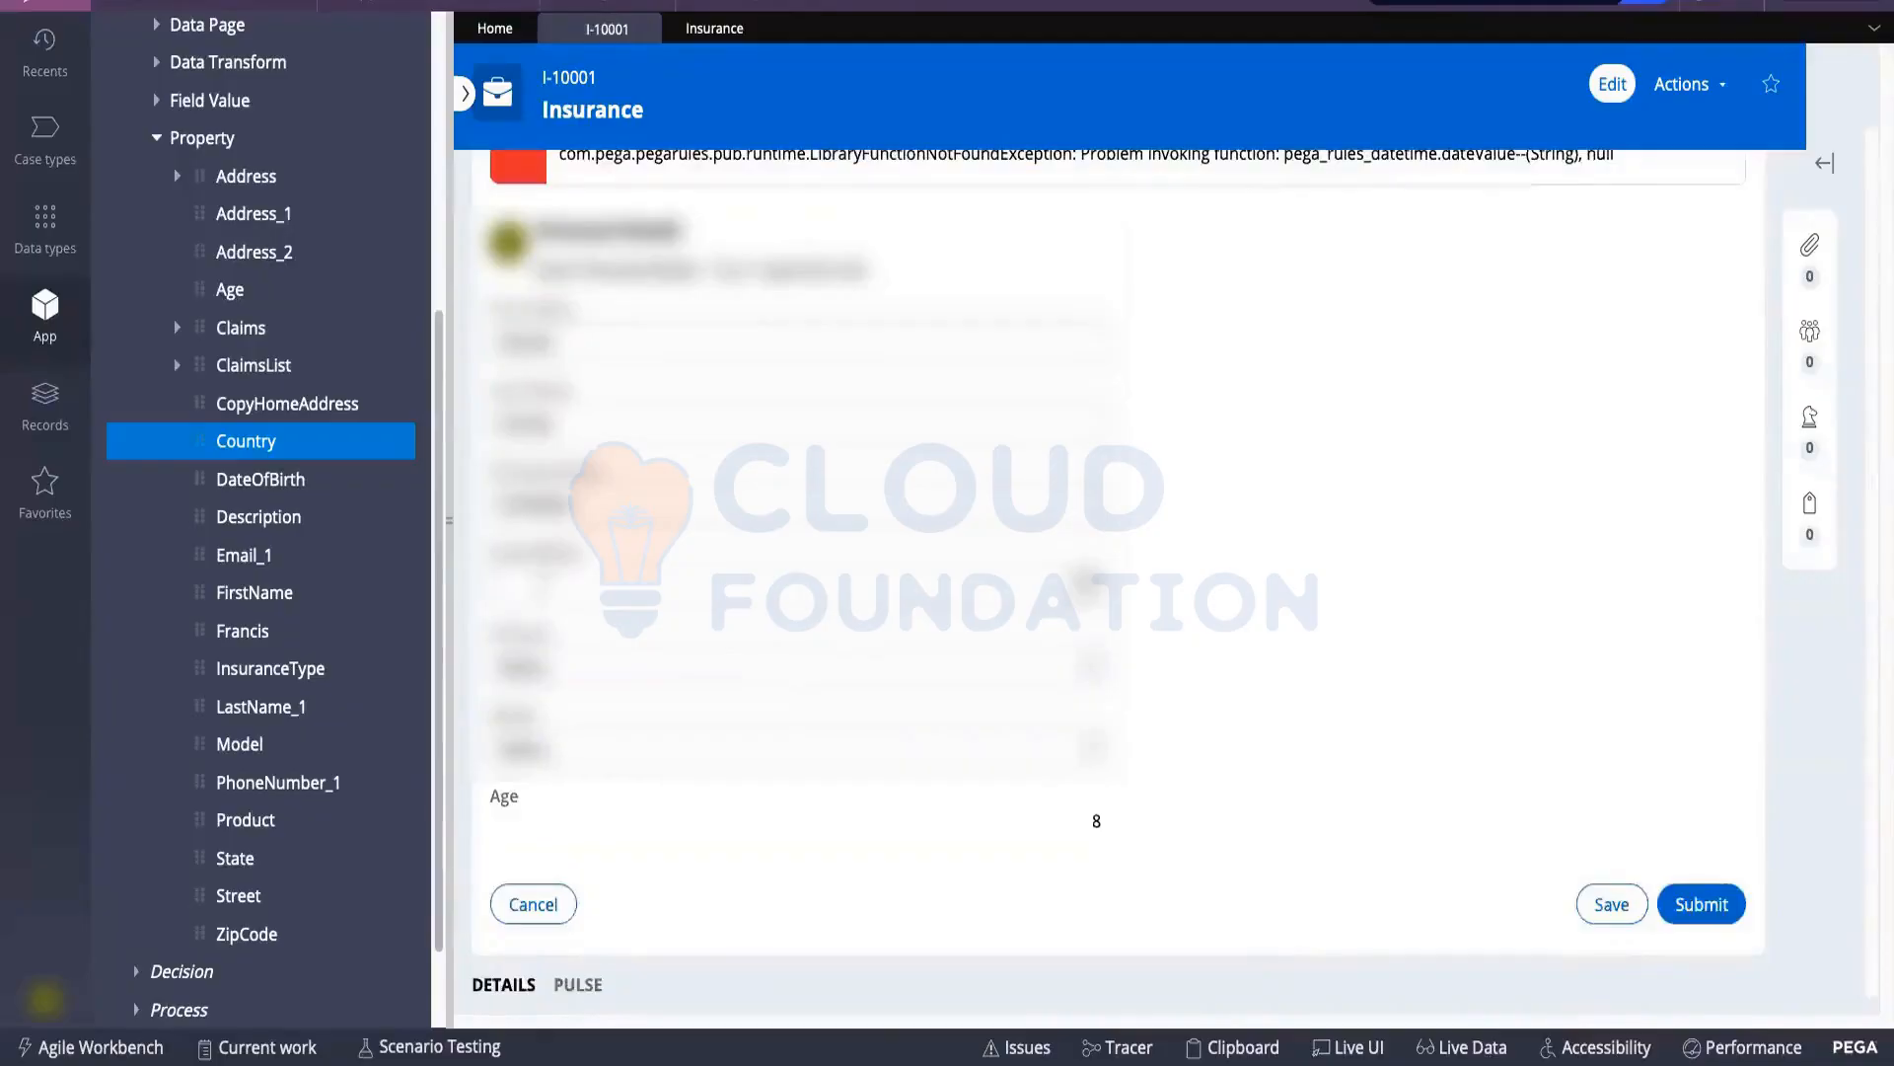
{"action": "left_click_drag", "start_coordinate": [521, 797], "coordinate": [484, 795]}
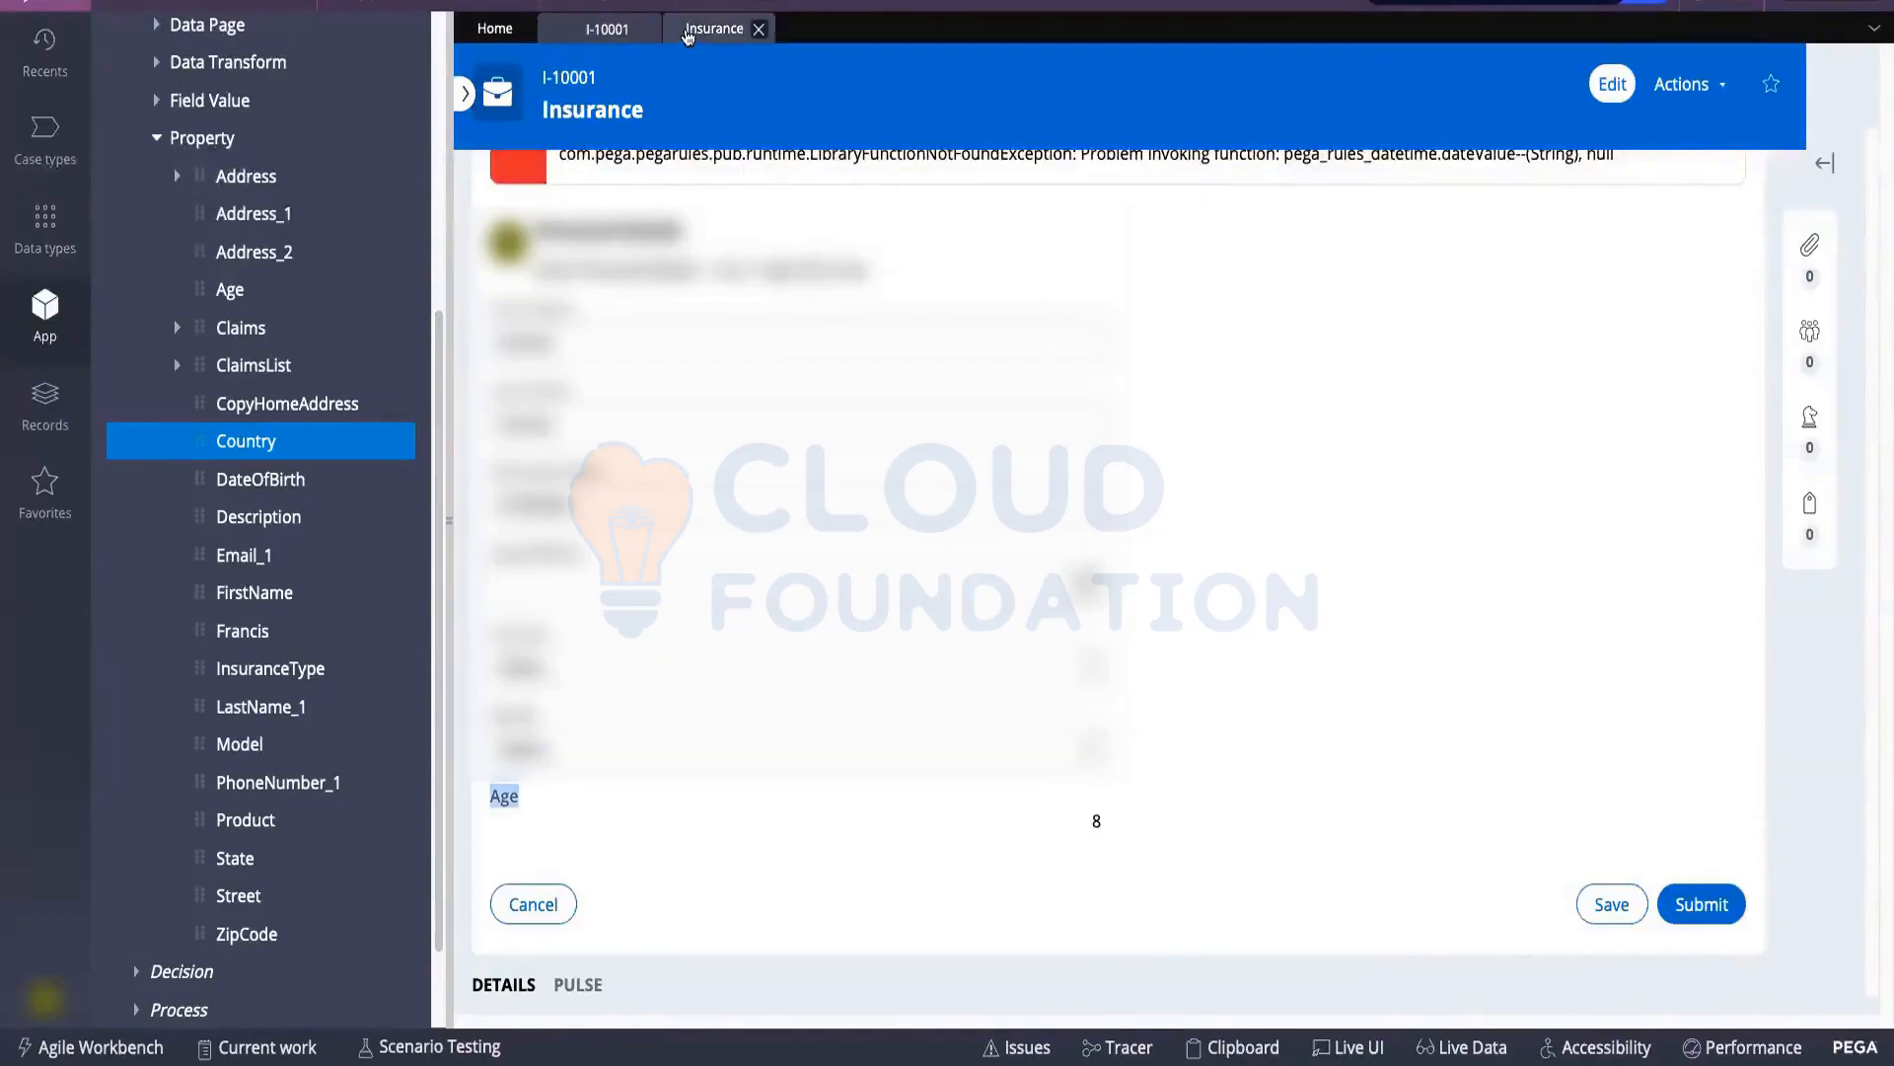
Reopen the Age field's custom calculation in the Insurance case type's Personal Details view
{"action": "left_click", "coordinate": [690, 30]}
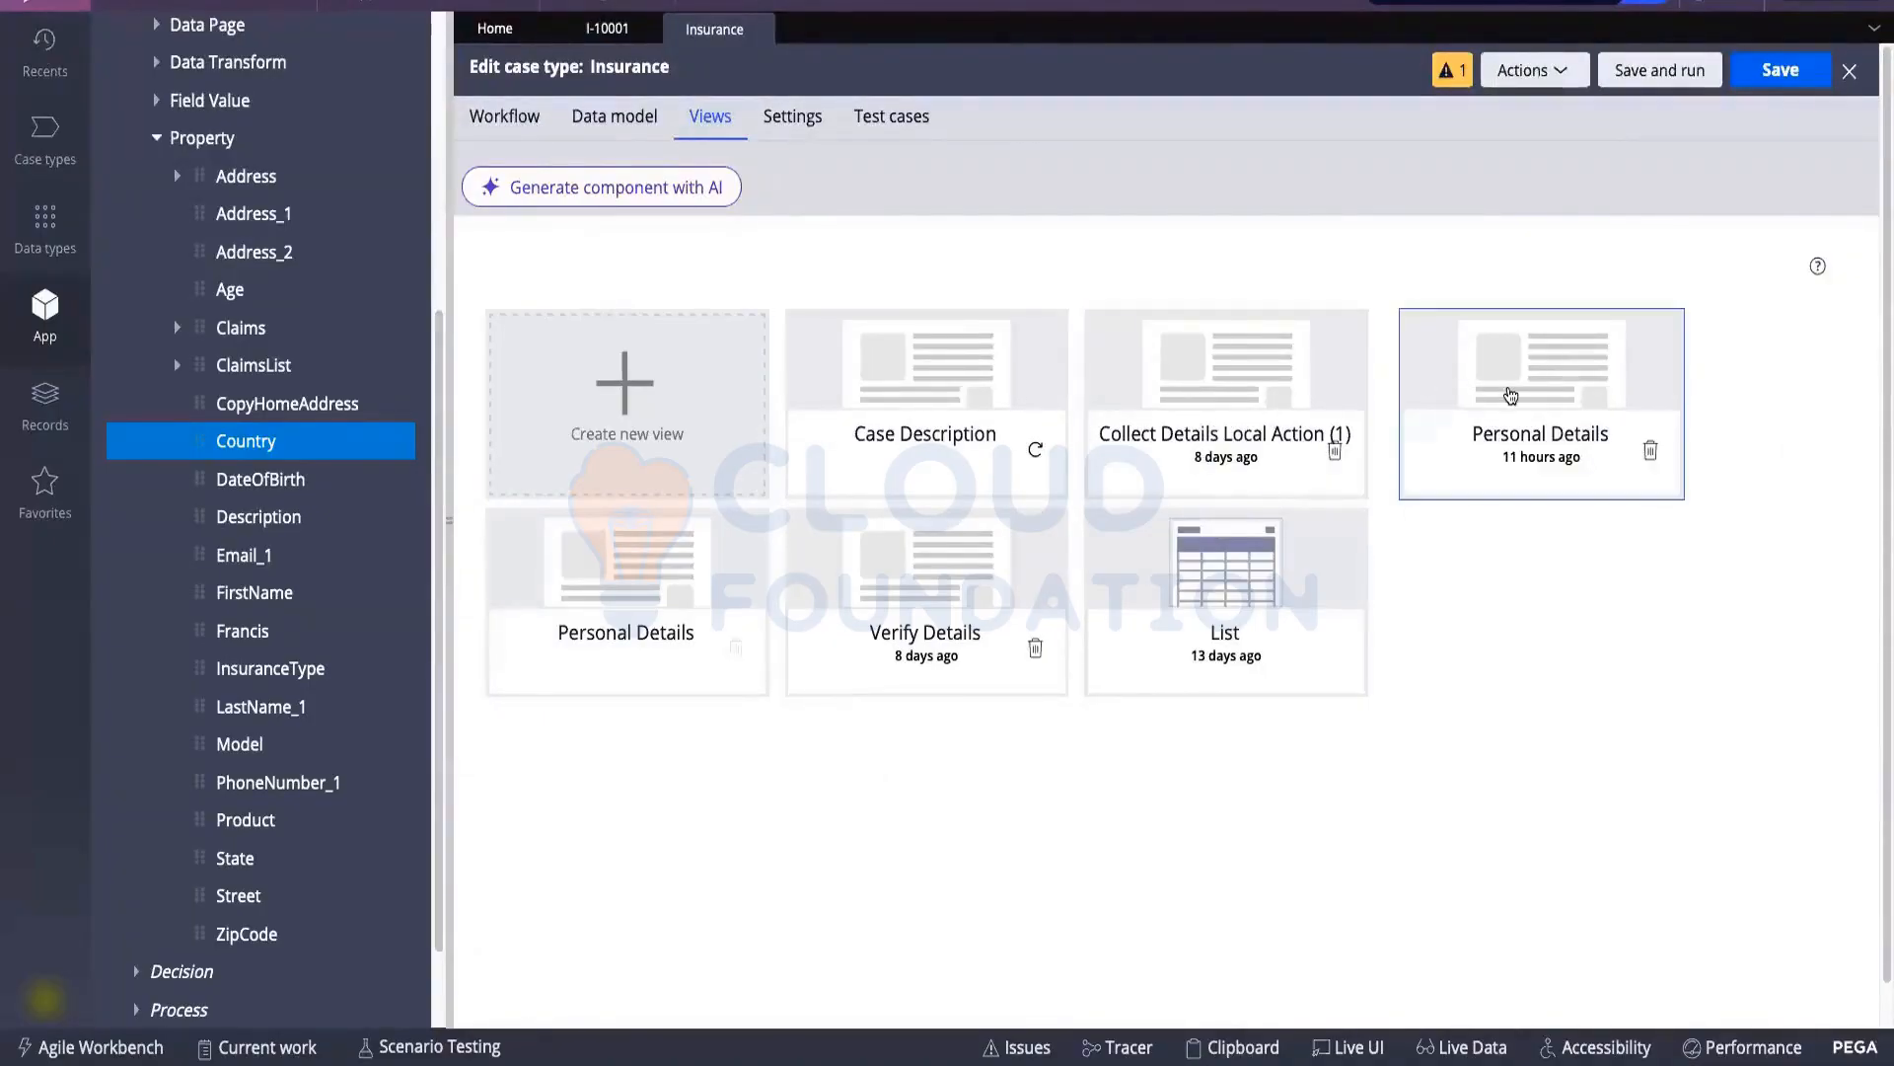
{"action": "left_click", "coordinate": [1625, 490]}
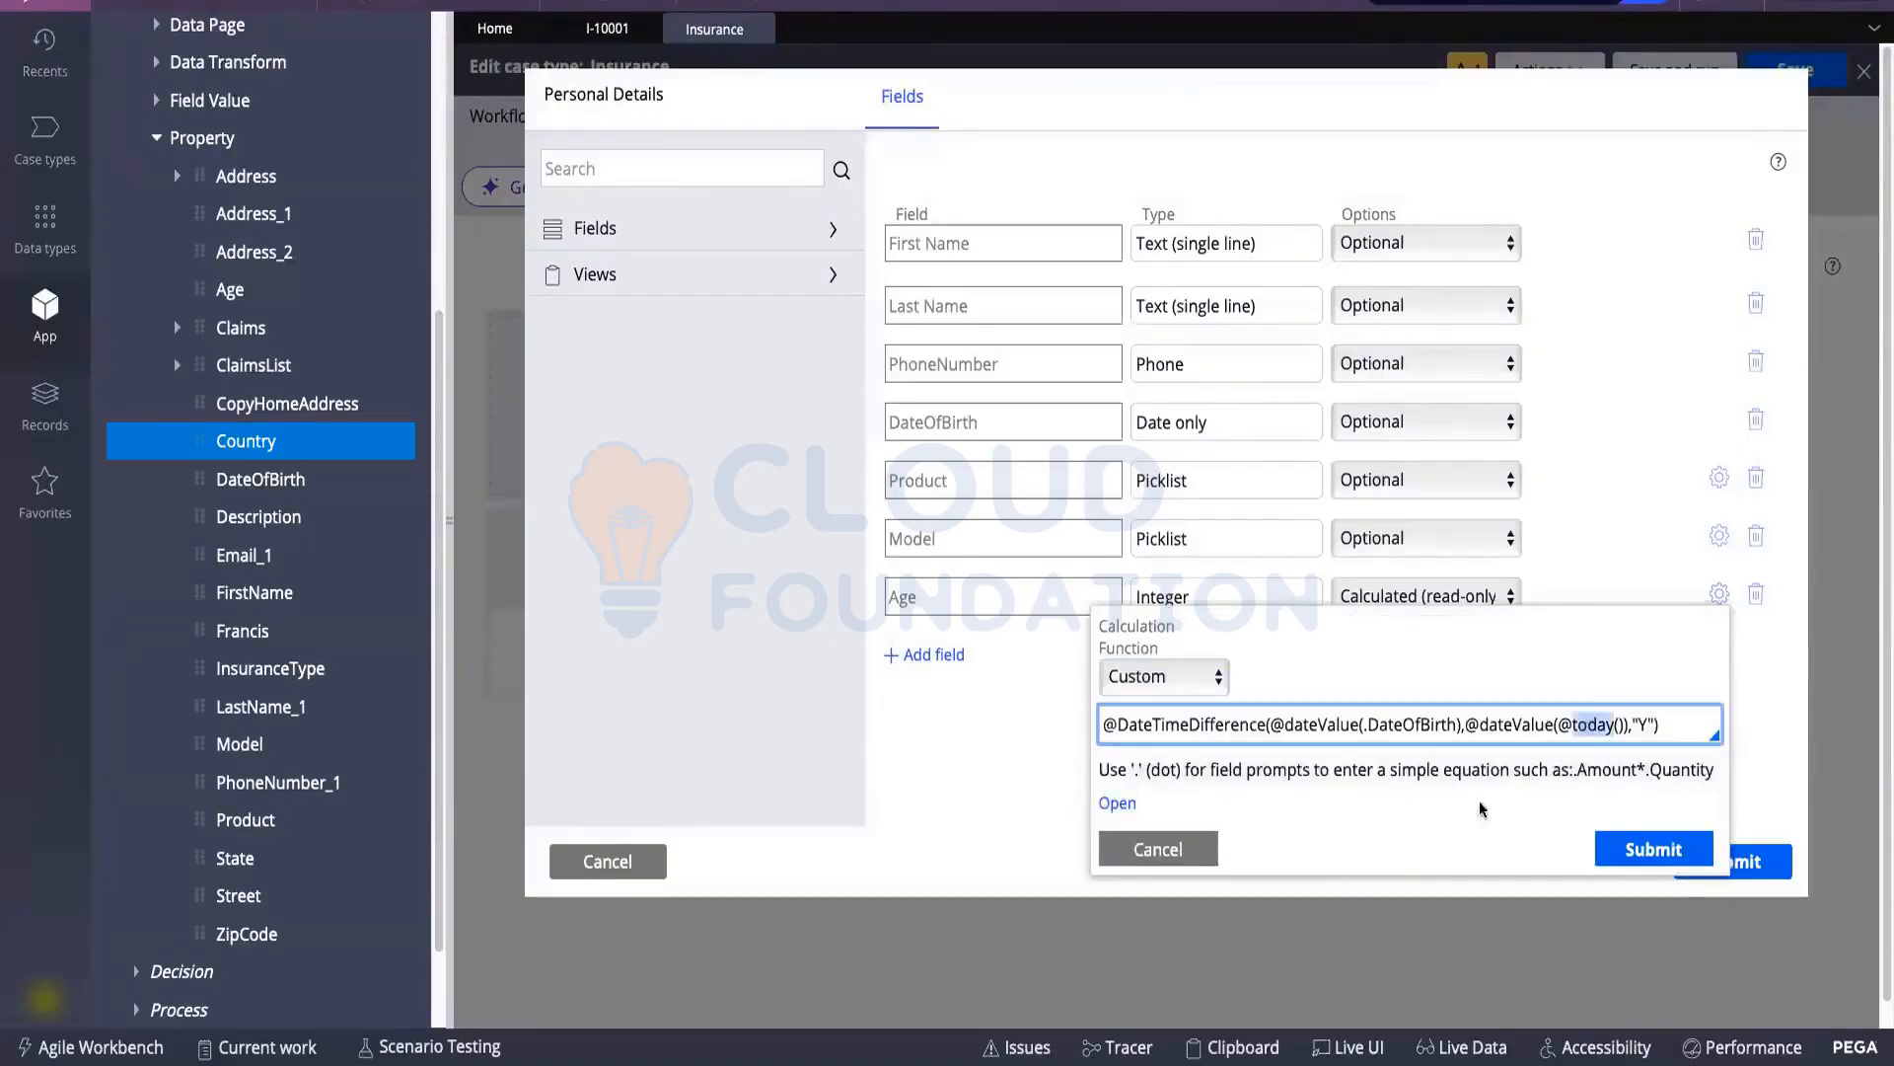
Cancel the custom calculation editor and remove the Age field from the Personal Details view
{"action": "left_click", "coordinate": [1194, 854]}
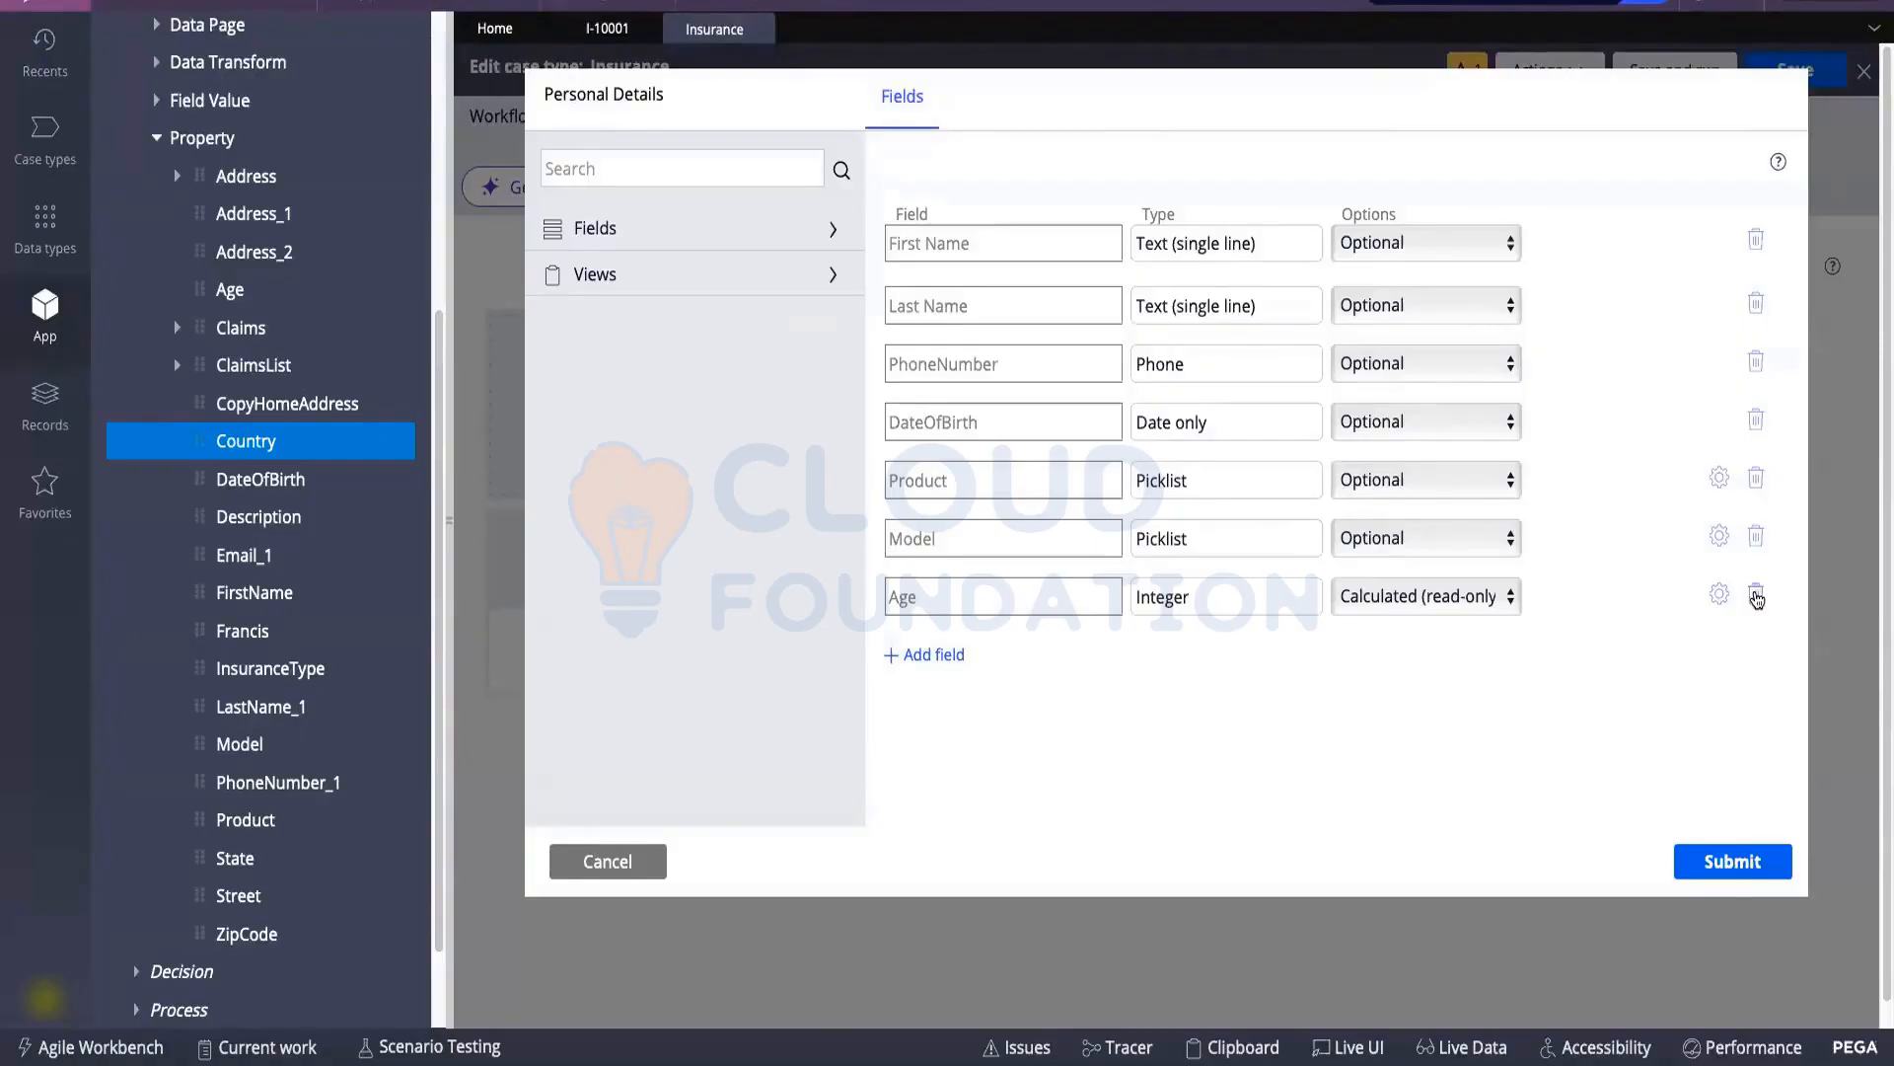
{"action": "left_click", "coordinate": [1756, 595]}
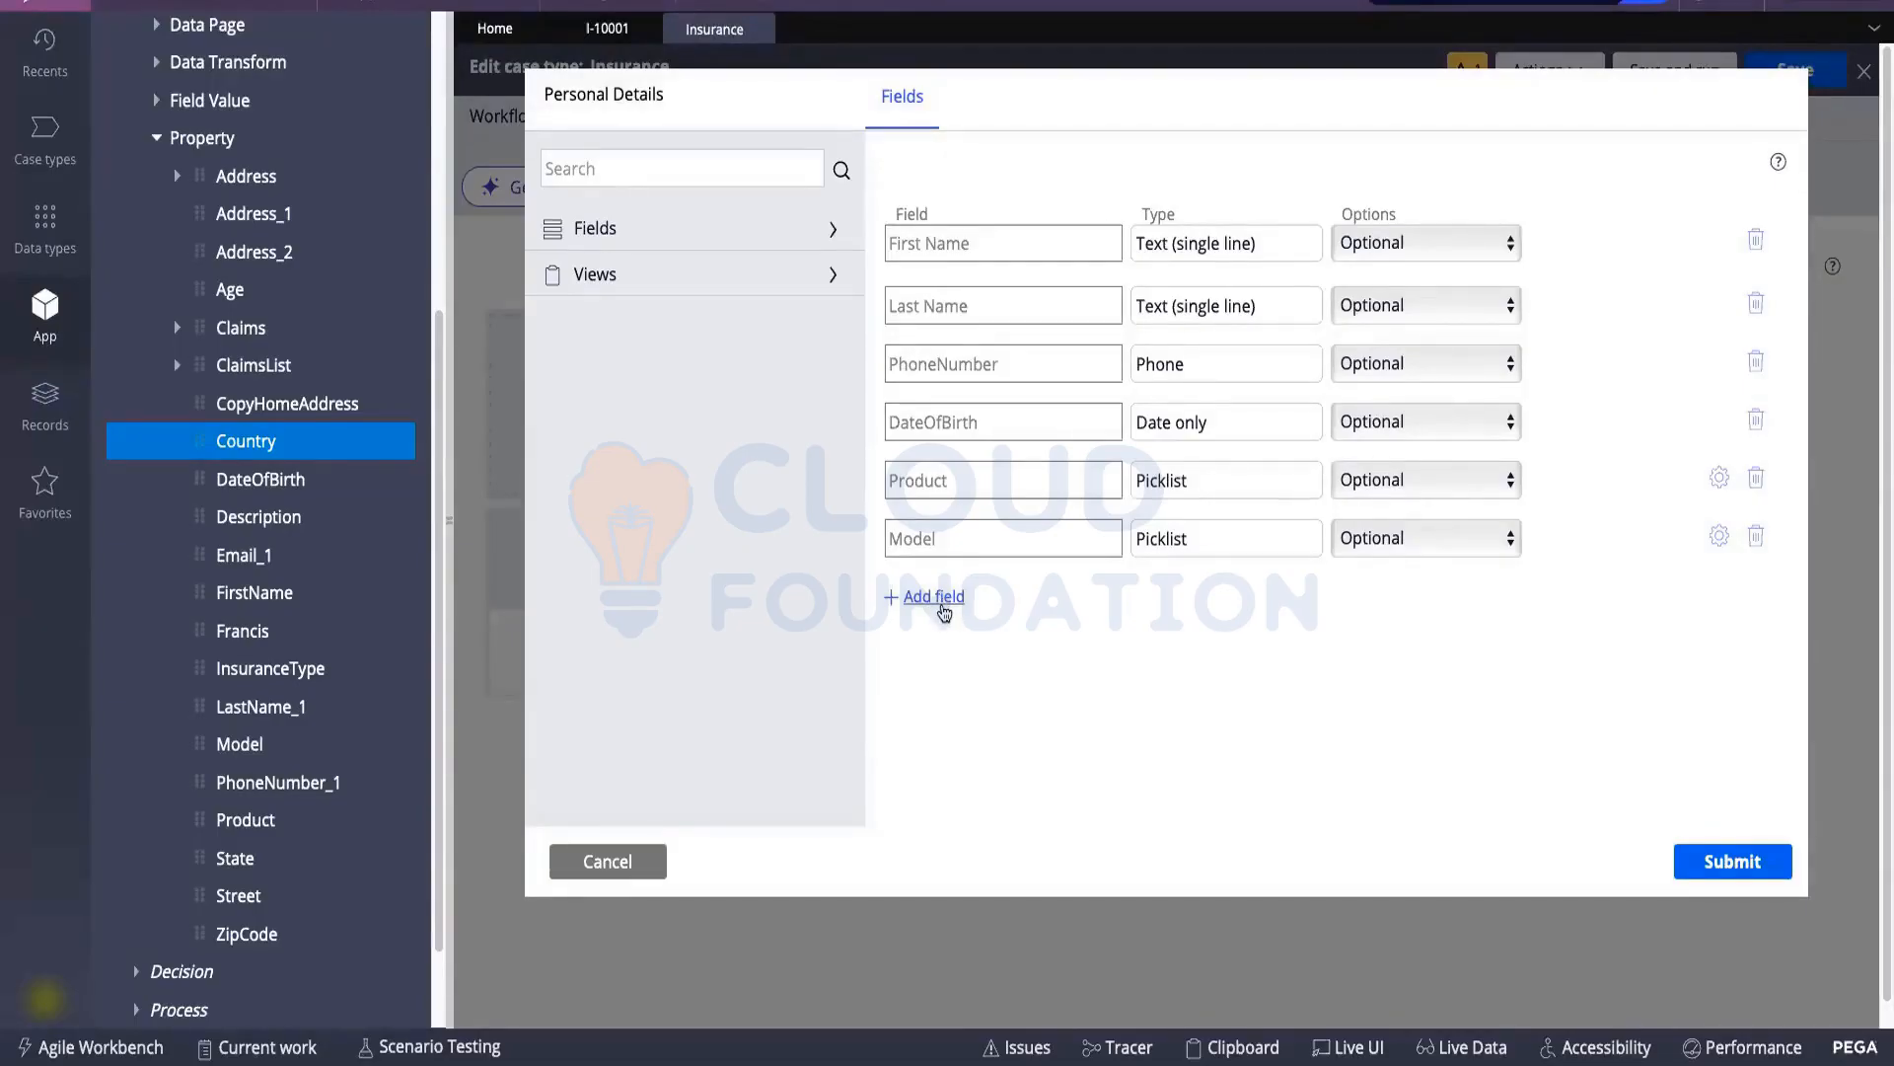
Add a single-line text field named Age_Test to the Personal Details view and remove it again
{"action": "left_click", "coordinate": [944, 612]}
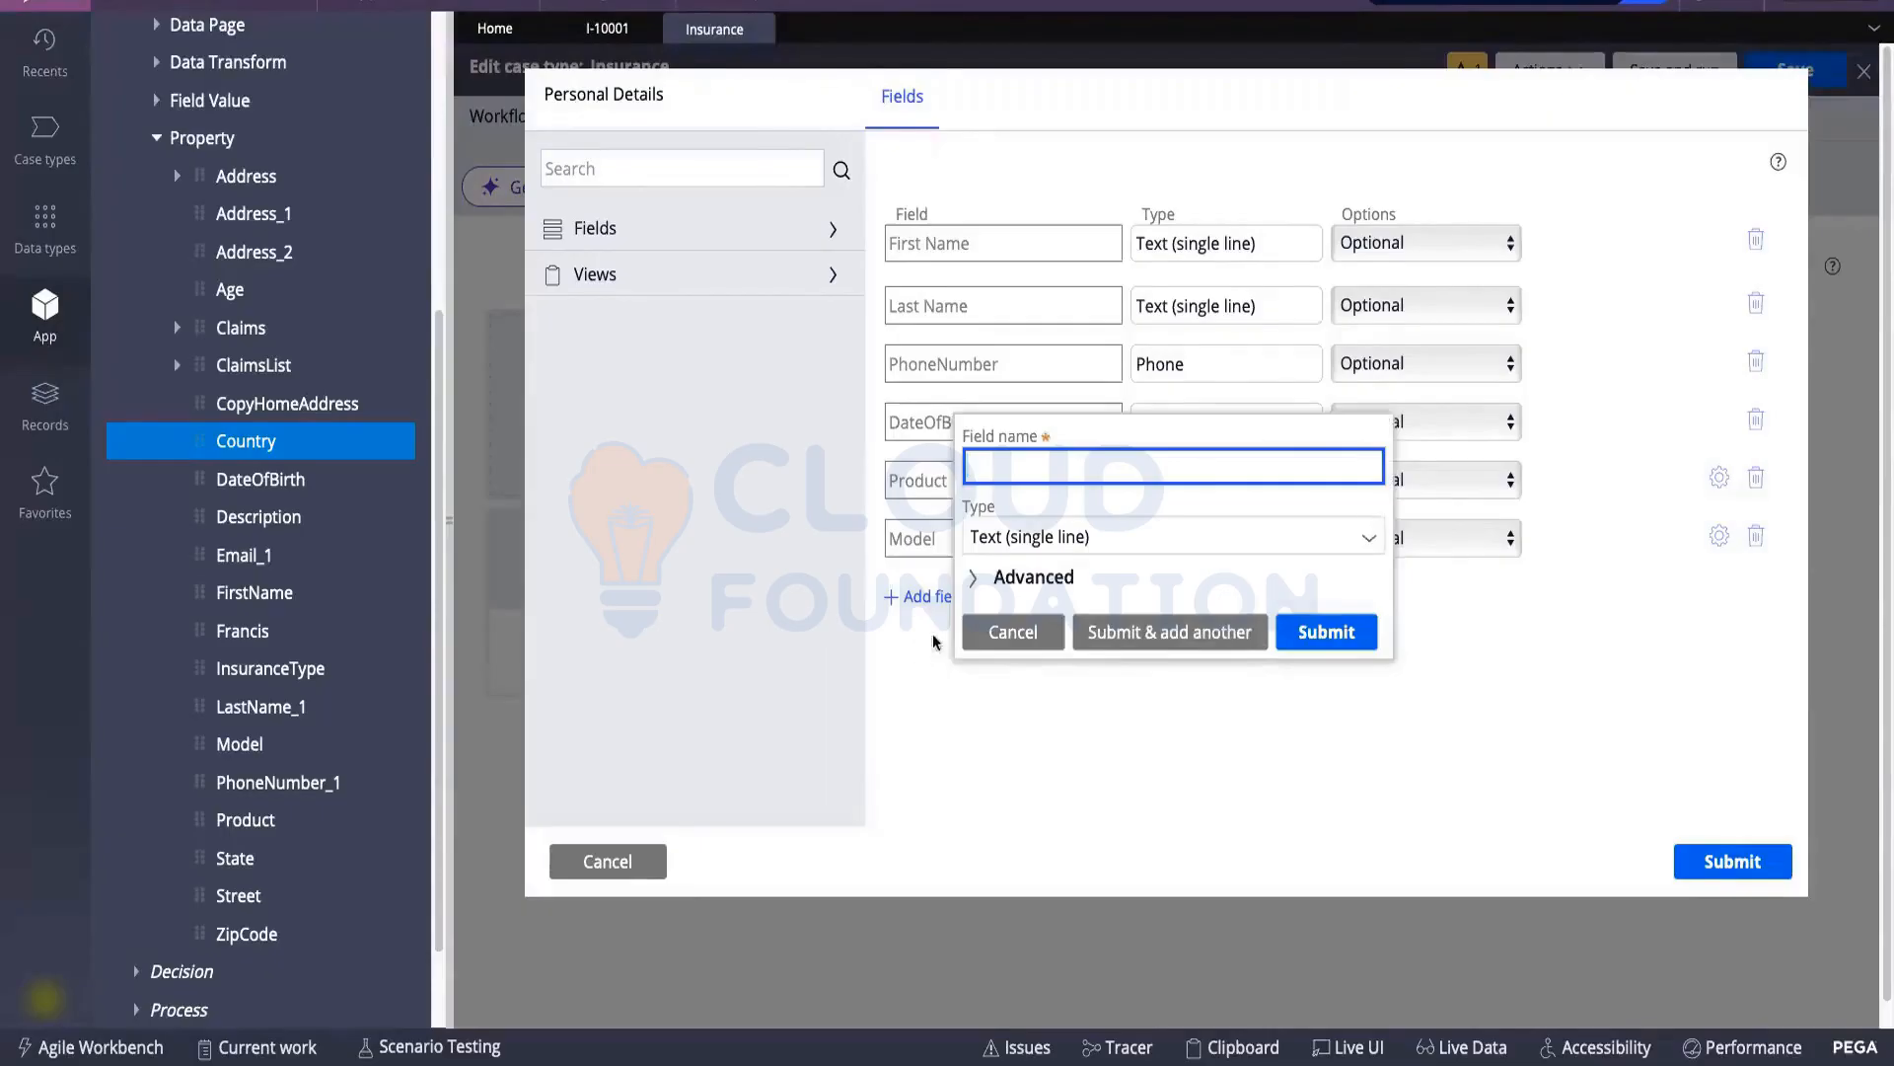
{"action": "left_click", "coordinate": [1007, 633]}
{"action": "left_click", "coordinate": [648, 237]}
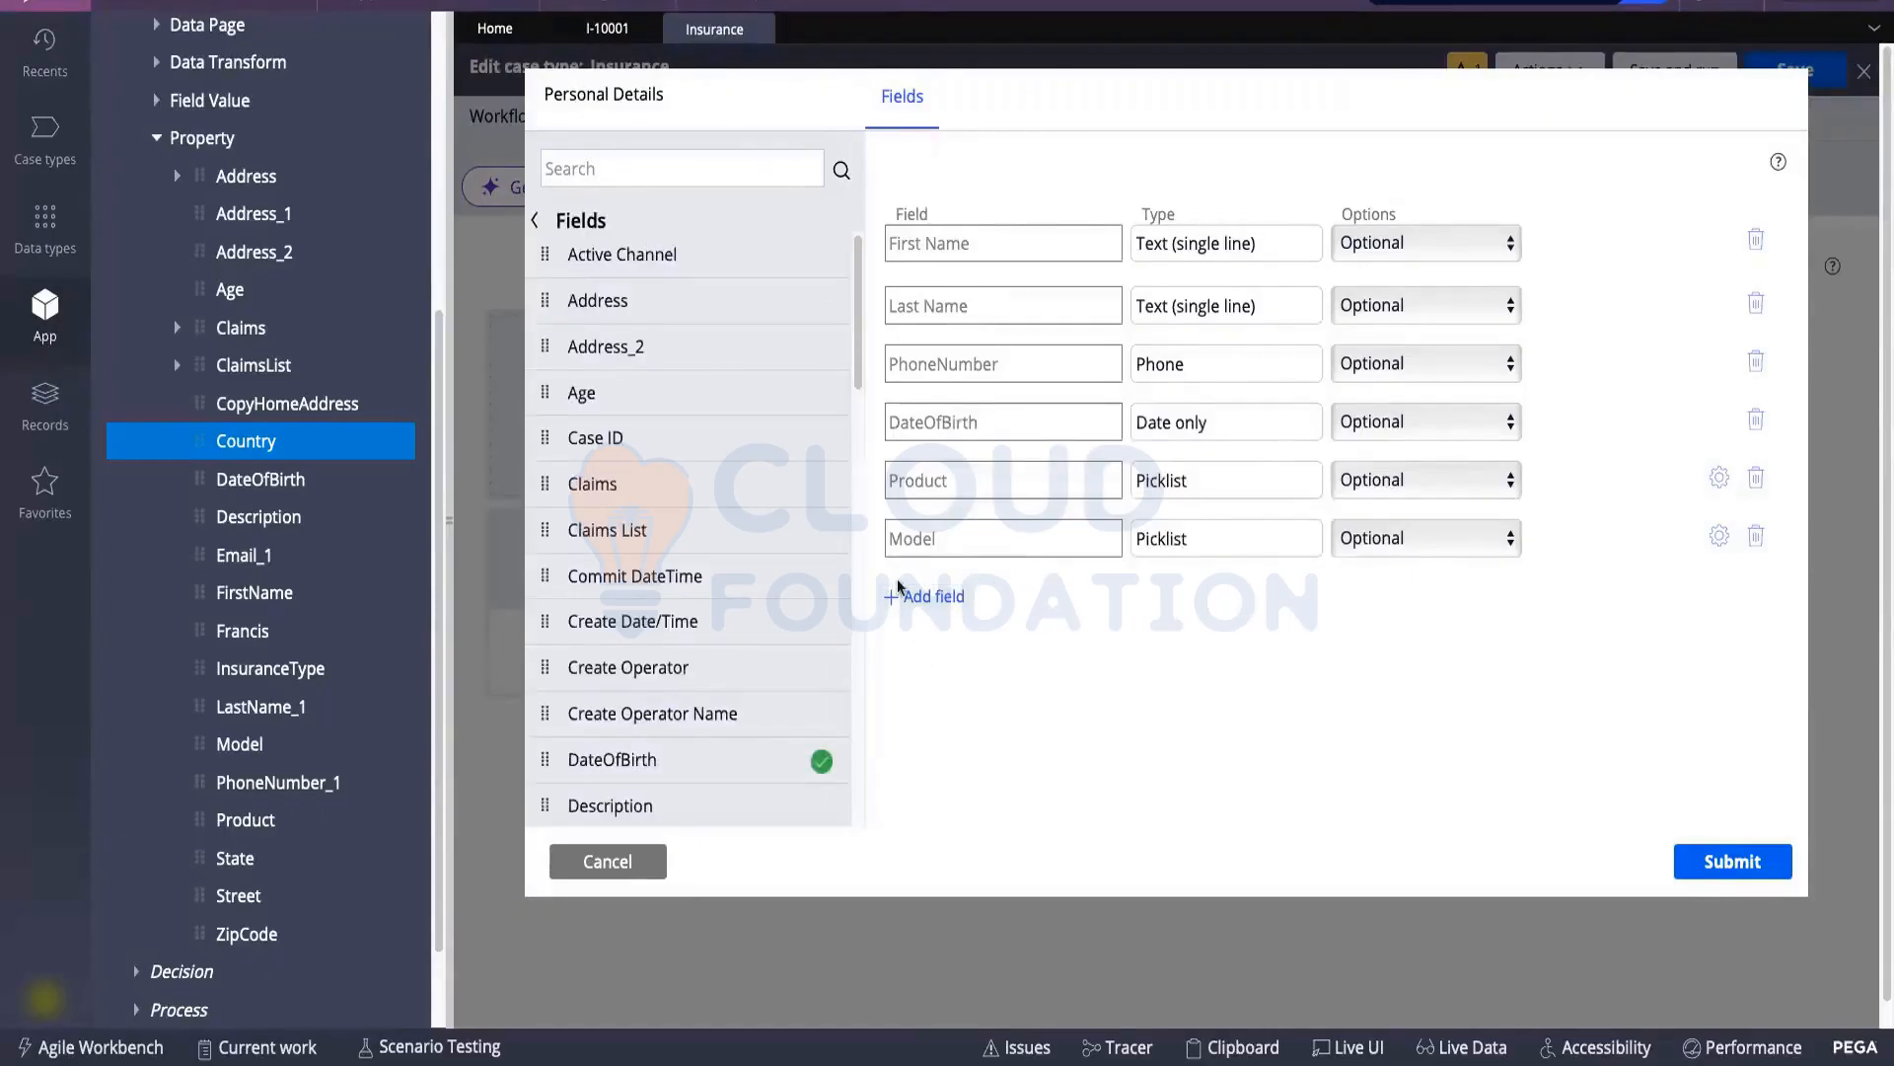
{"action": "left_click", "coordinate": [924, 598]}
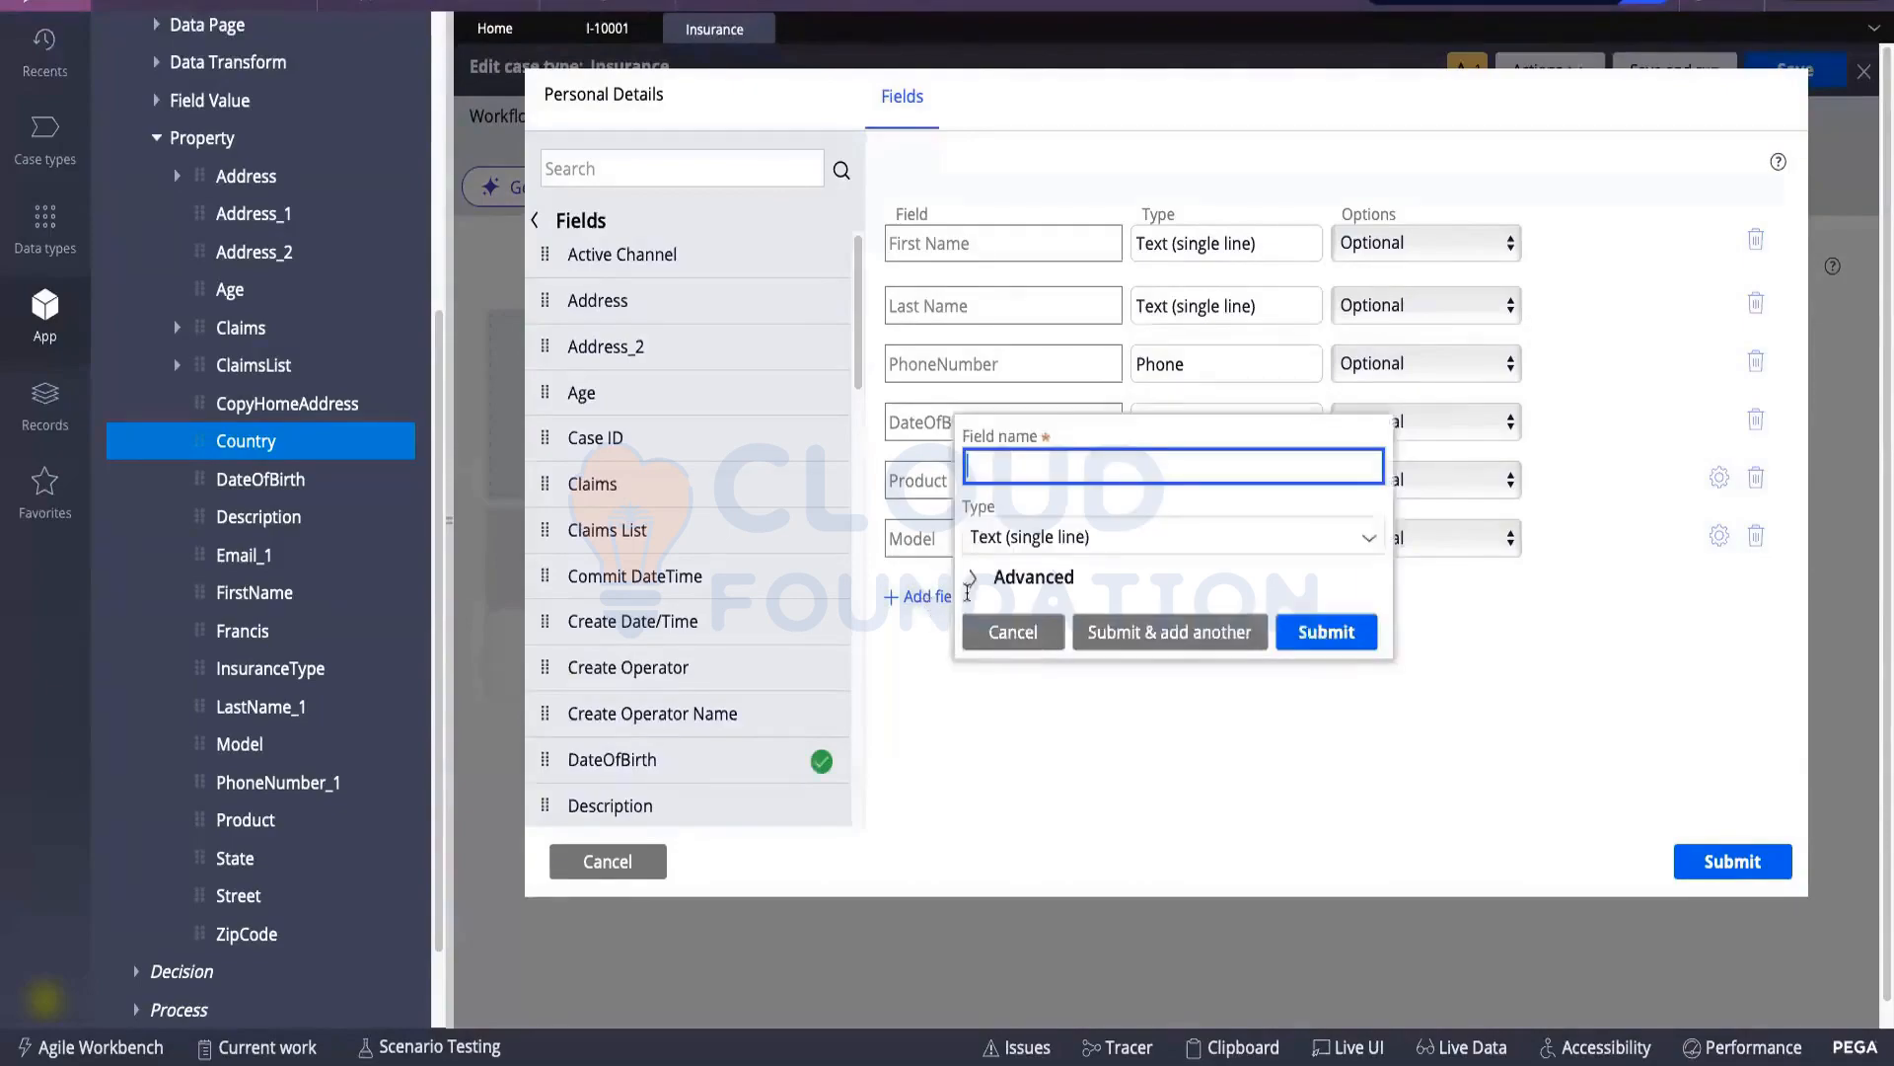
{"action": "type", "text": "Age_Test"}
{"action": "left_click", "coordinate": [1330, 636]}
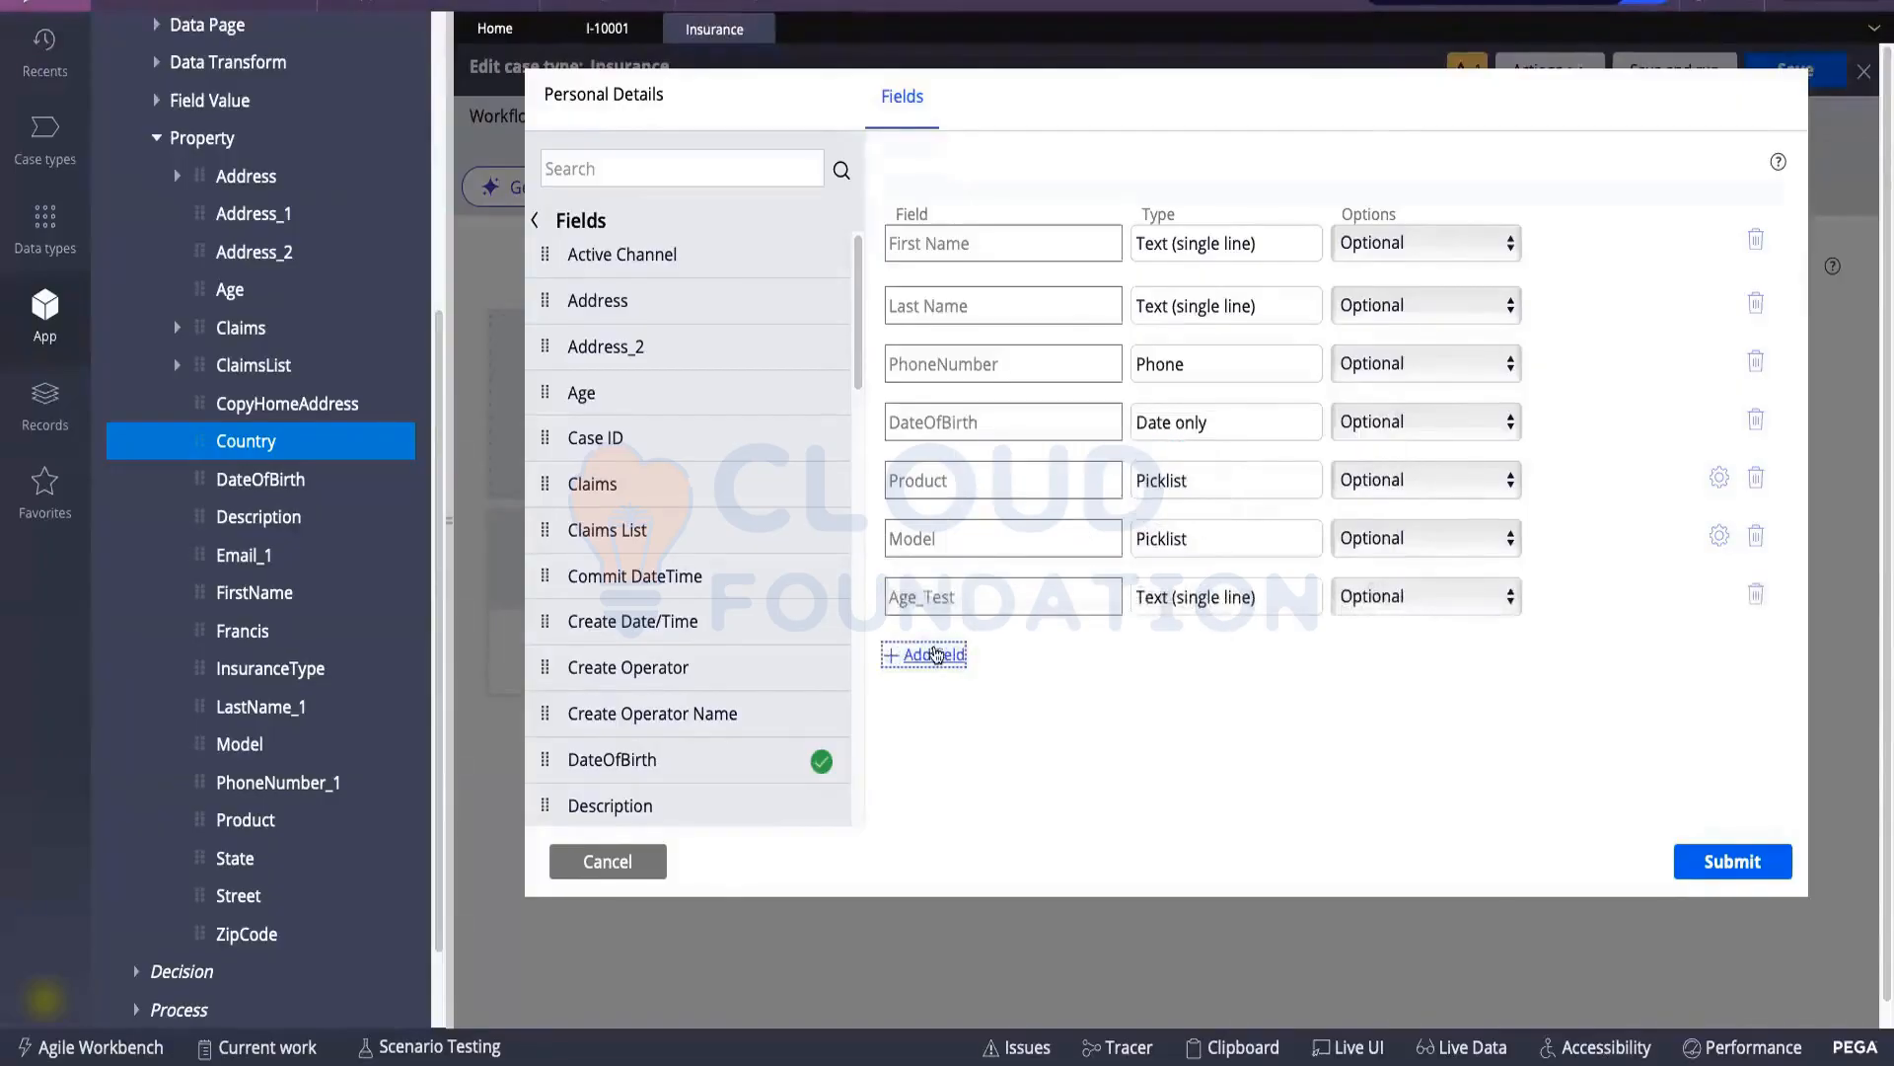
{"action": "left_click", "coordinate": [1754, 595]}
{"action": "left_click", "coordinate": [934, 597]}
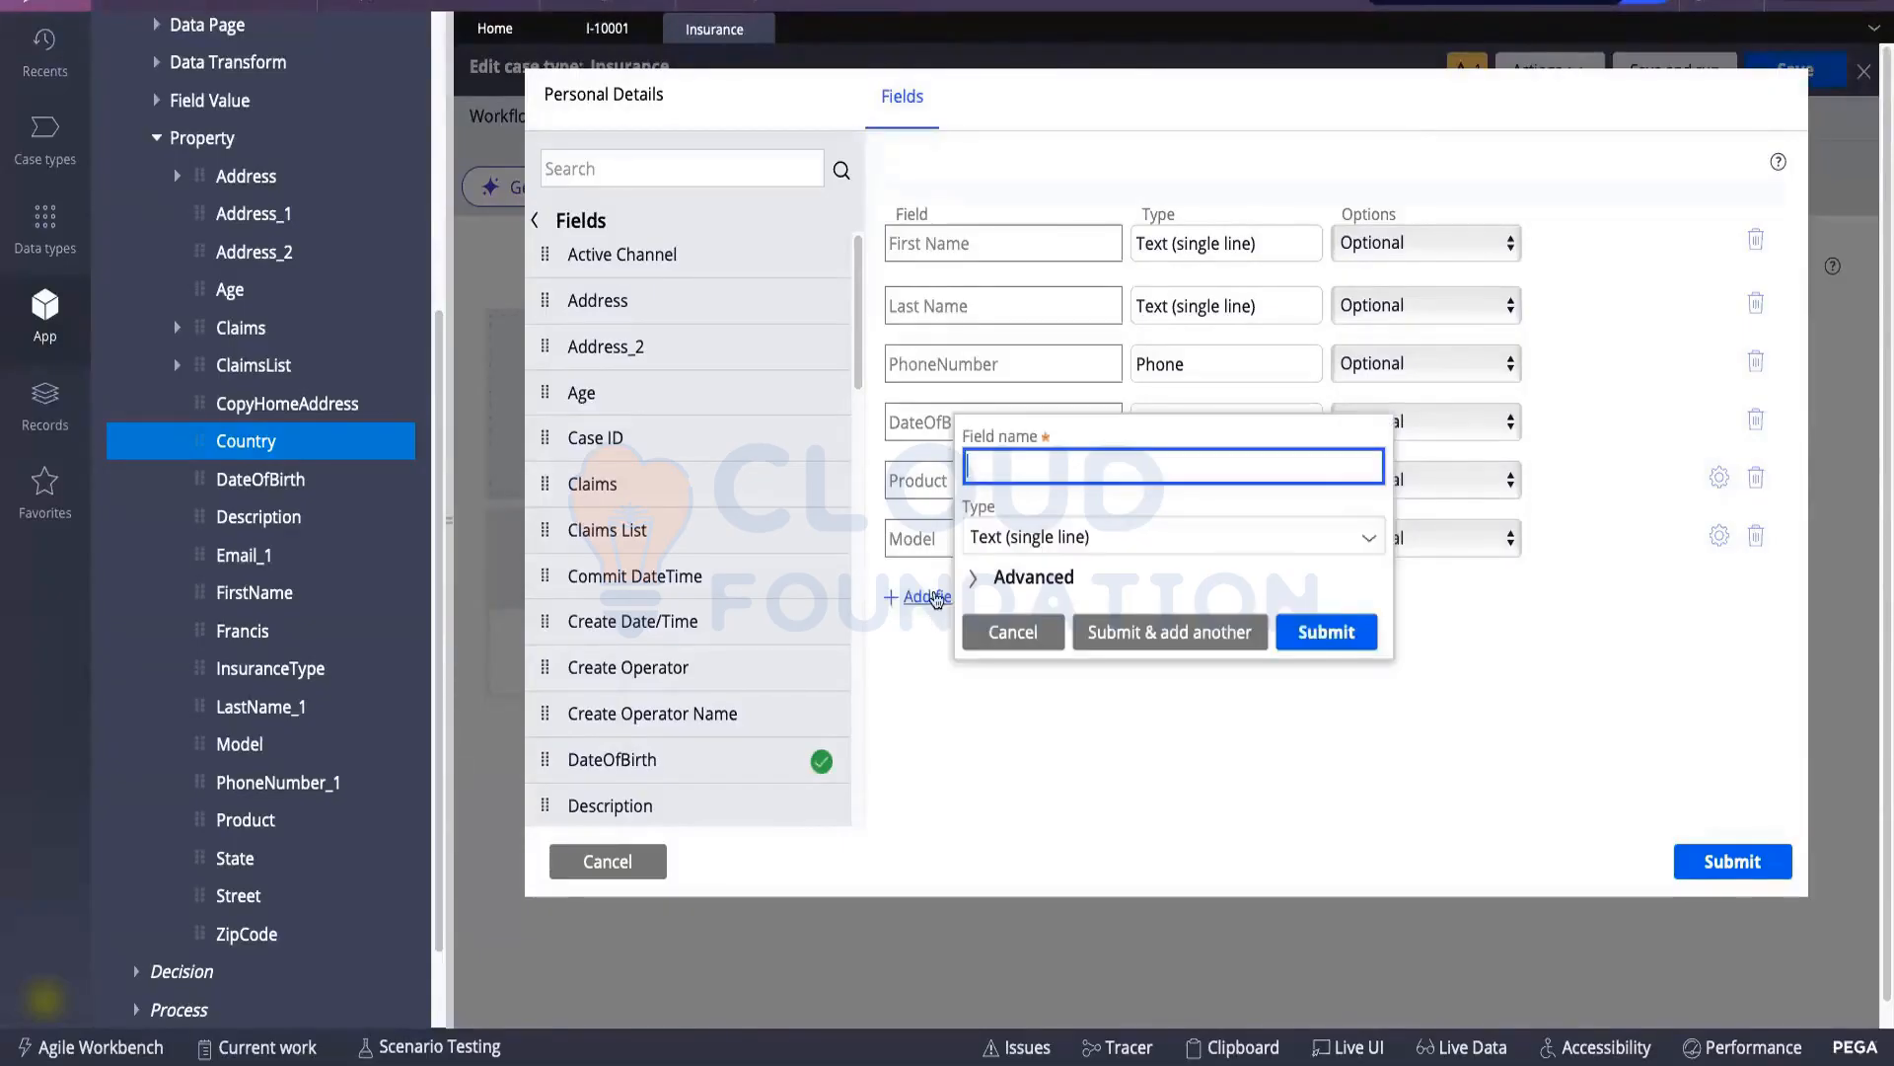
{"action": "type", "text": "Age)Int"}
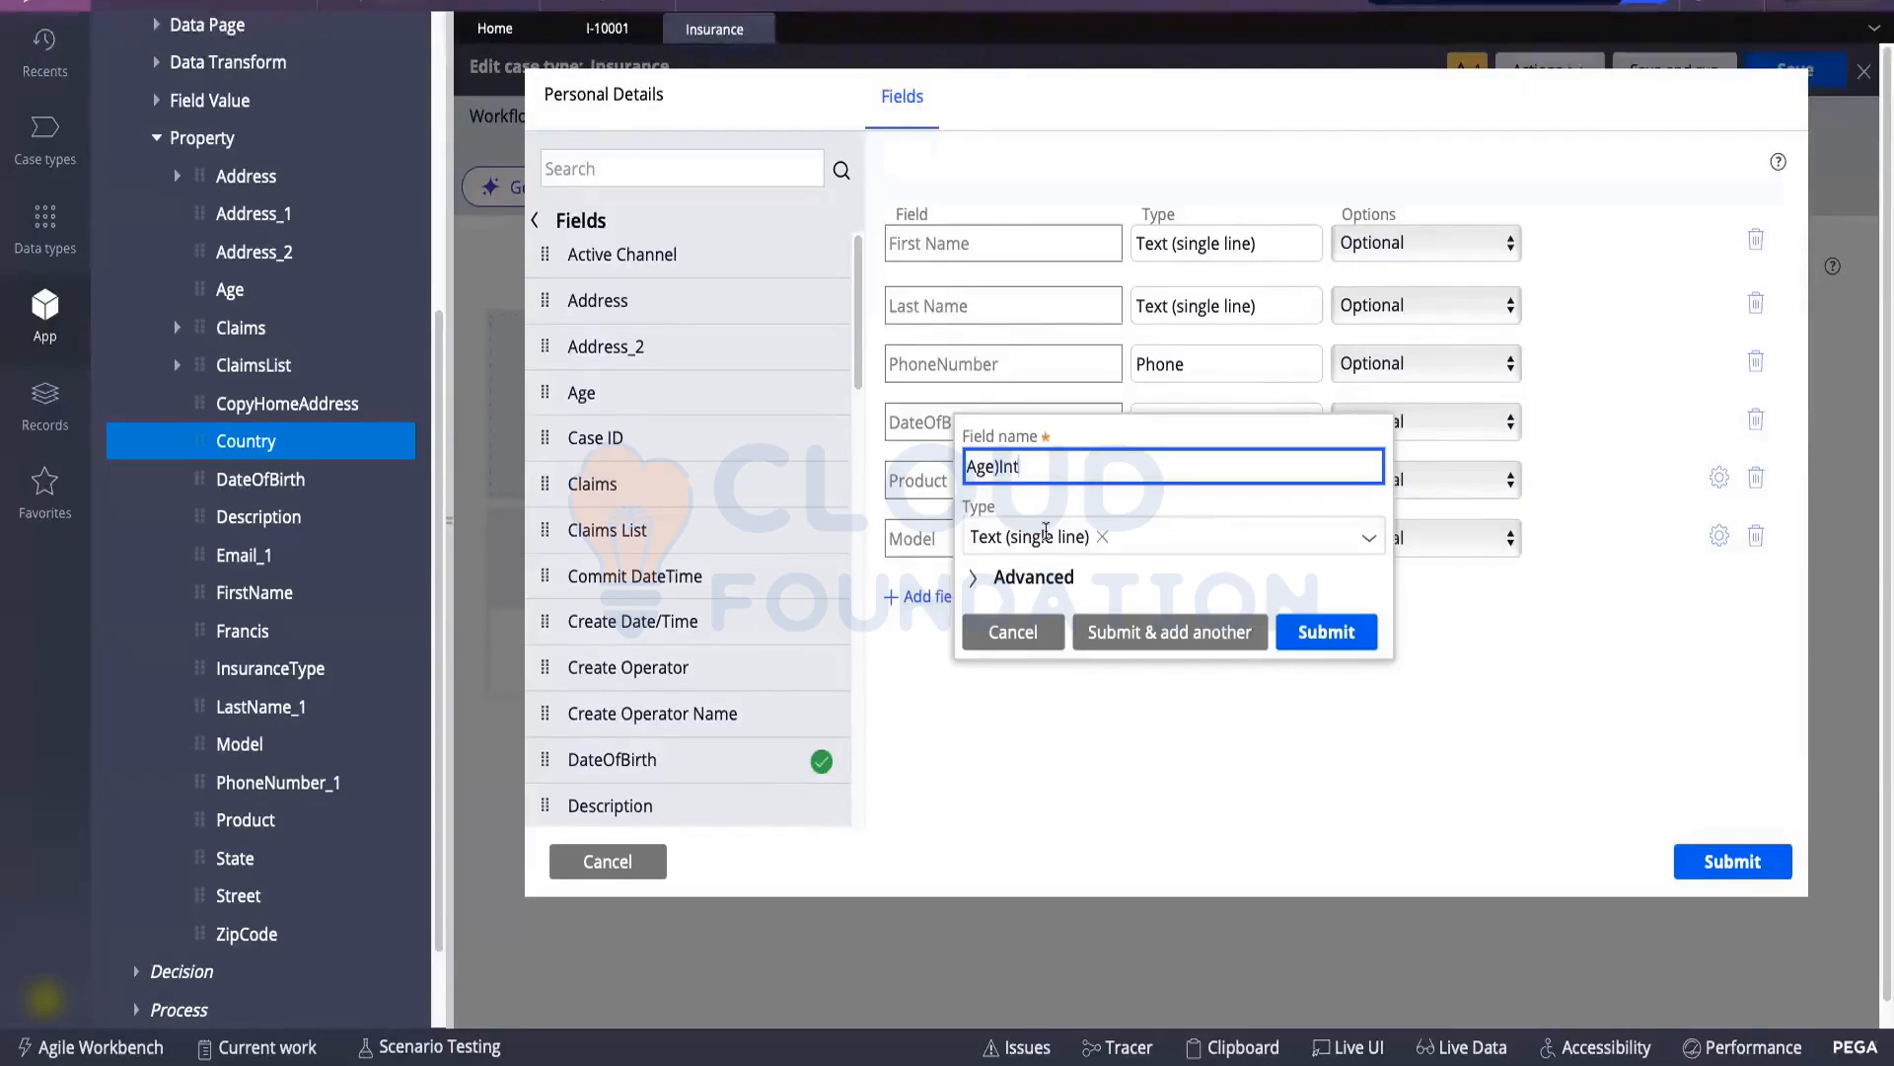
{"action": "key", "text": "BackSpace"}
{"action": "type", "text": "_"}
{"action": "left_click", "coordinate": [1192, 573]}
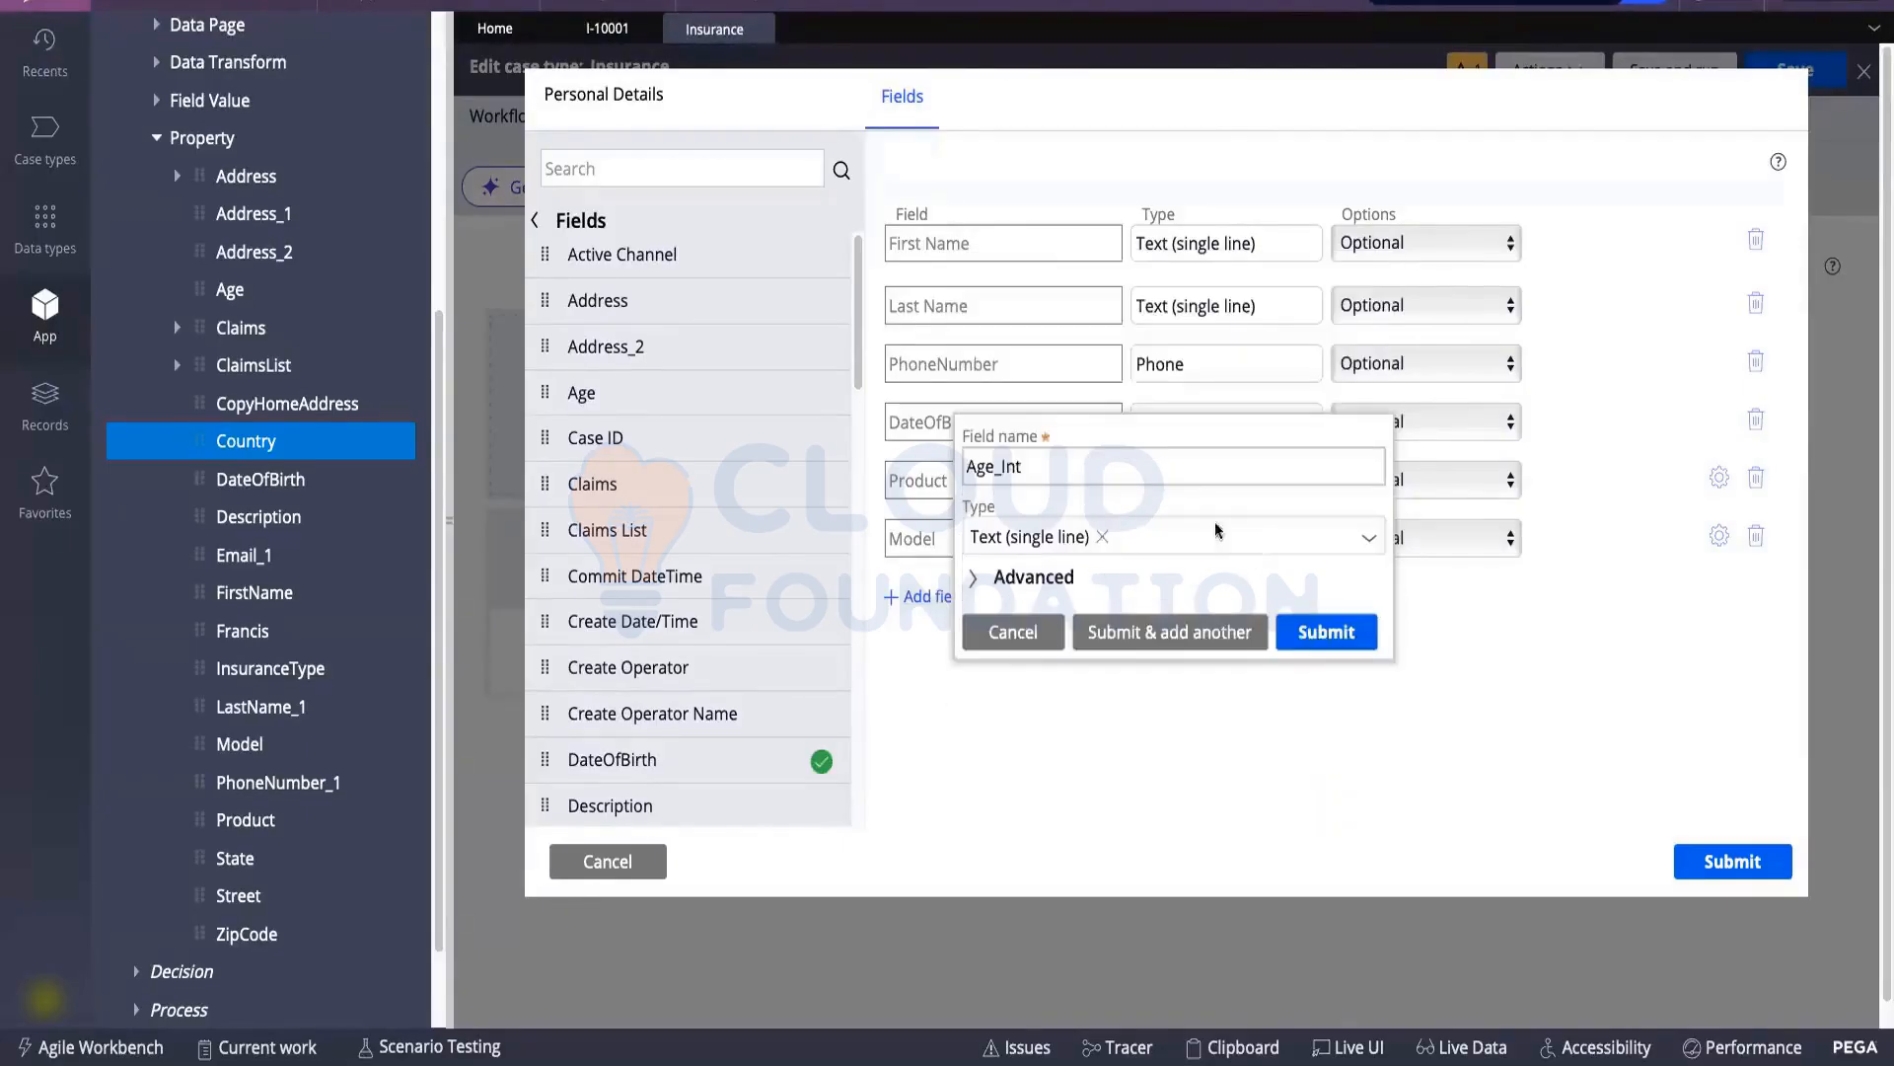
{"action": "left_click", "coordinate": [1104, 539]}
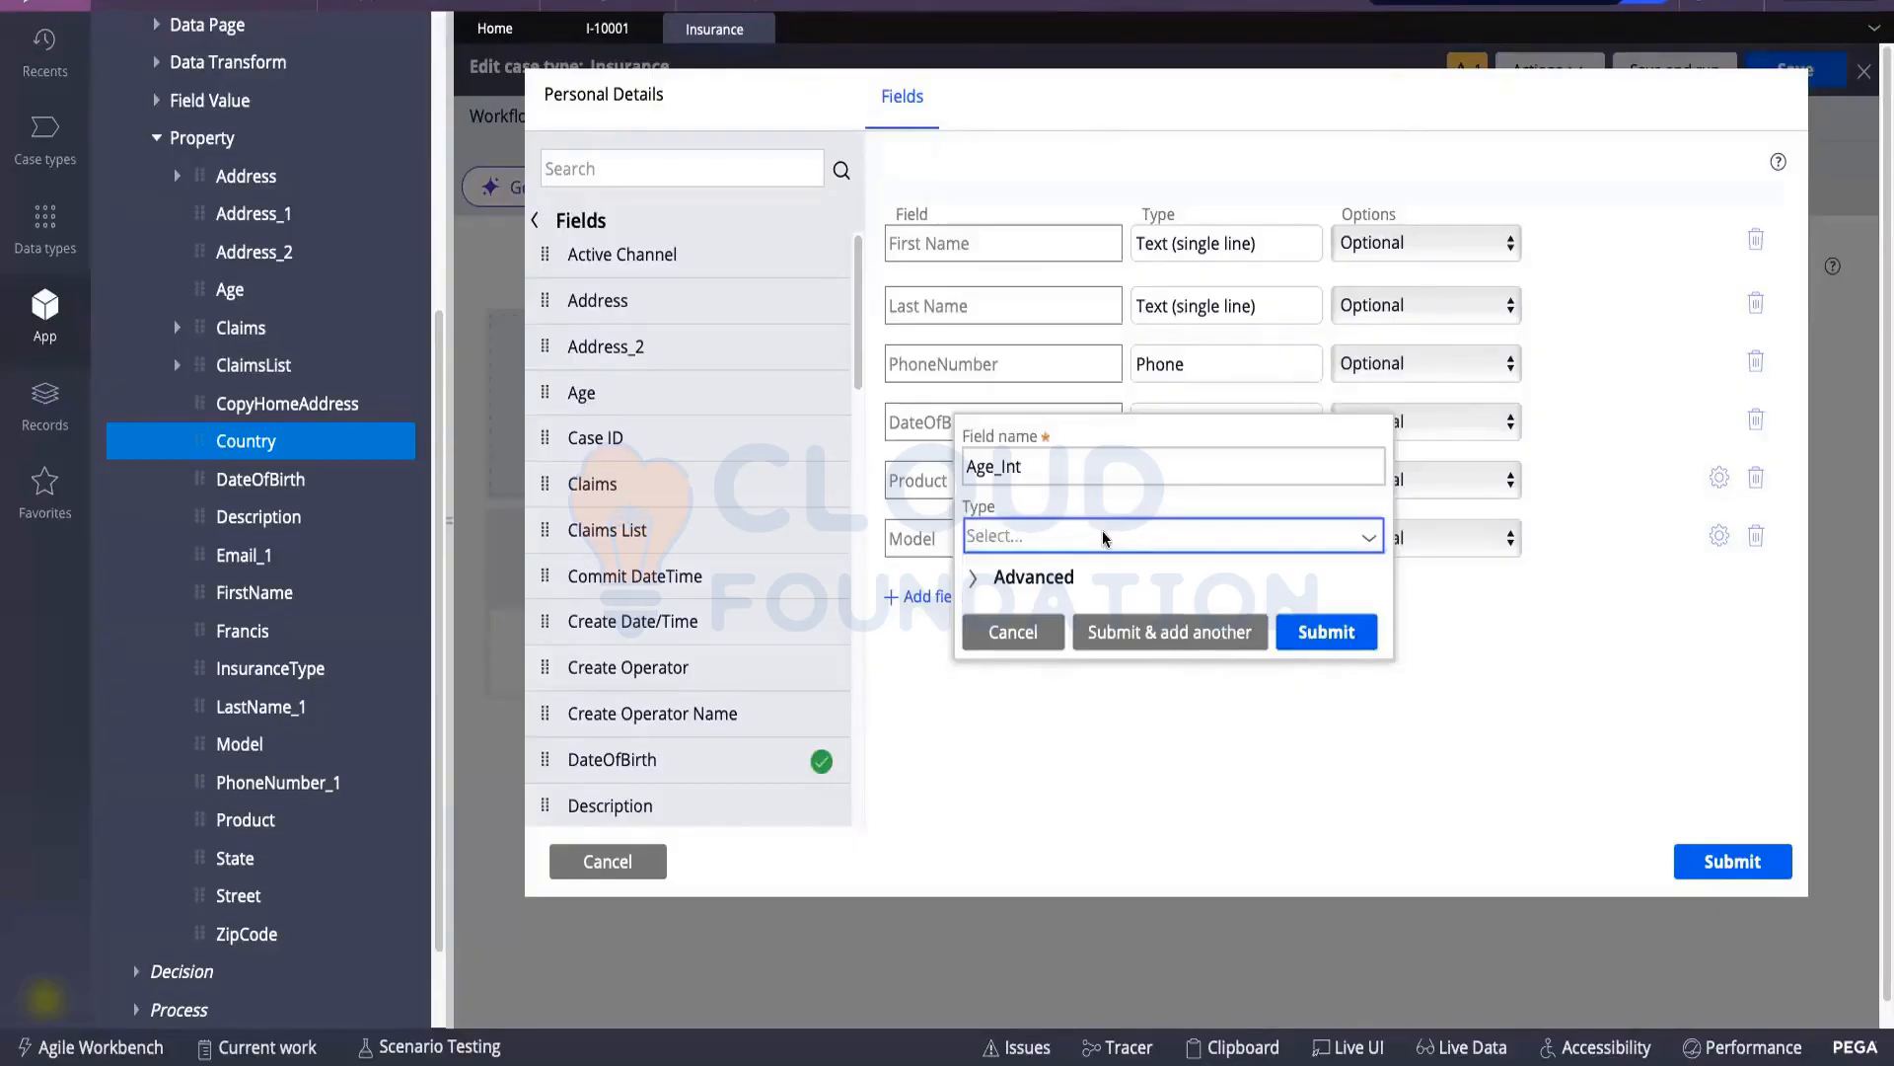
{"action": "key", "text": "Escape"}
{"action": "key", "text": "Escape"}
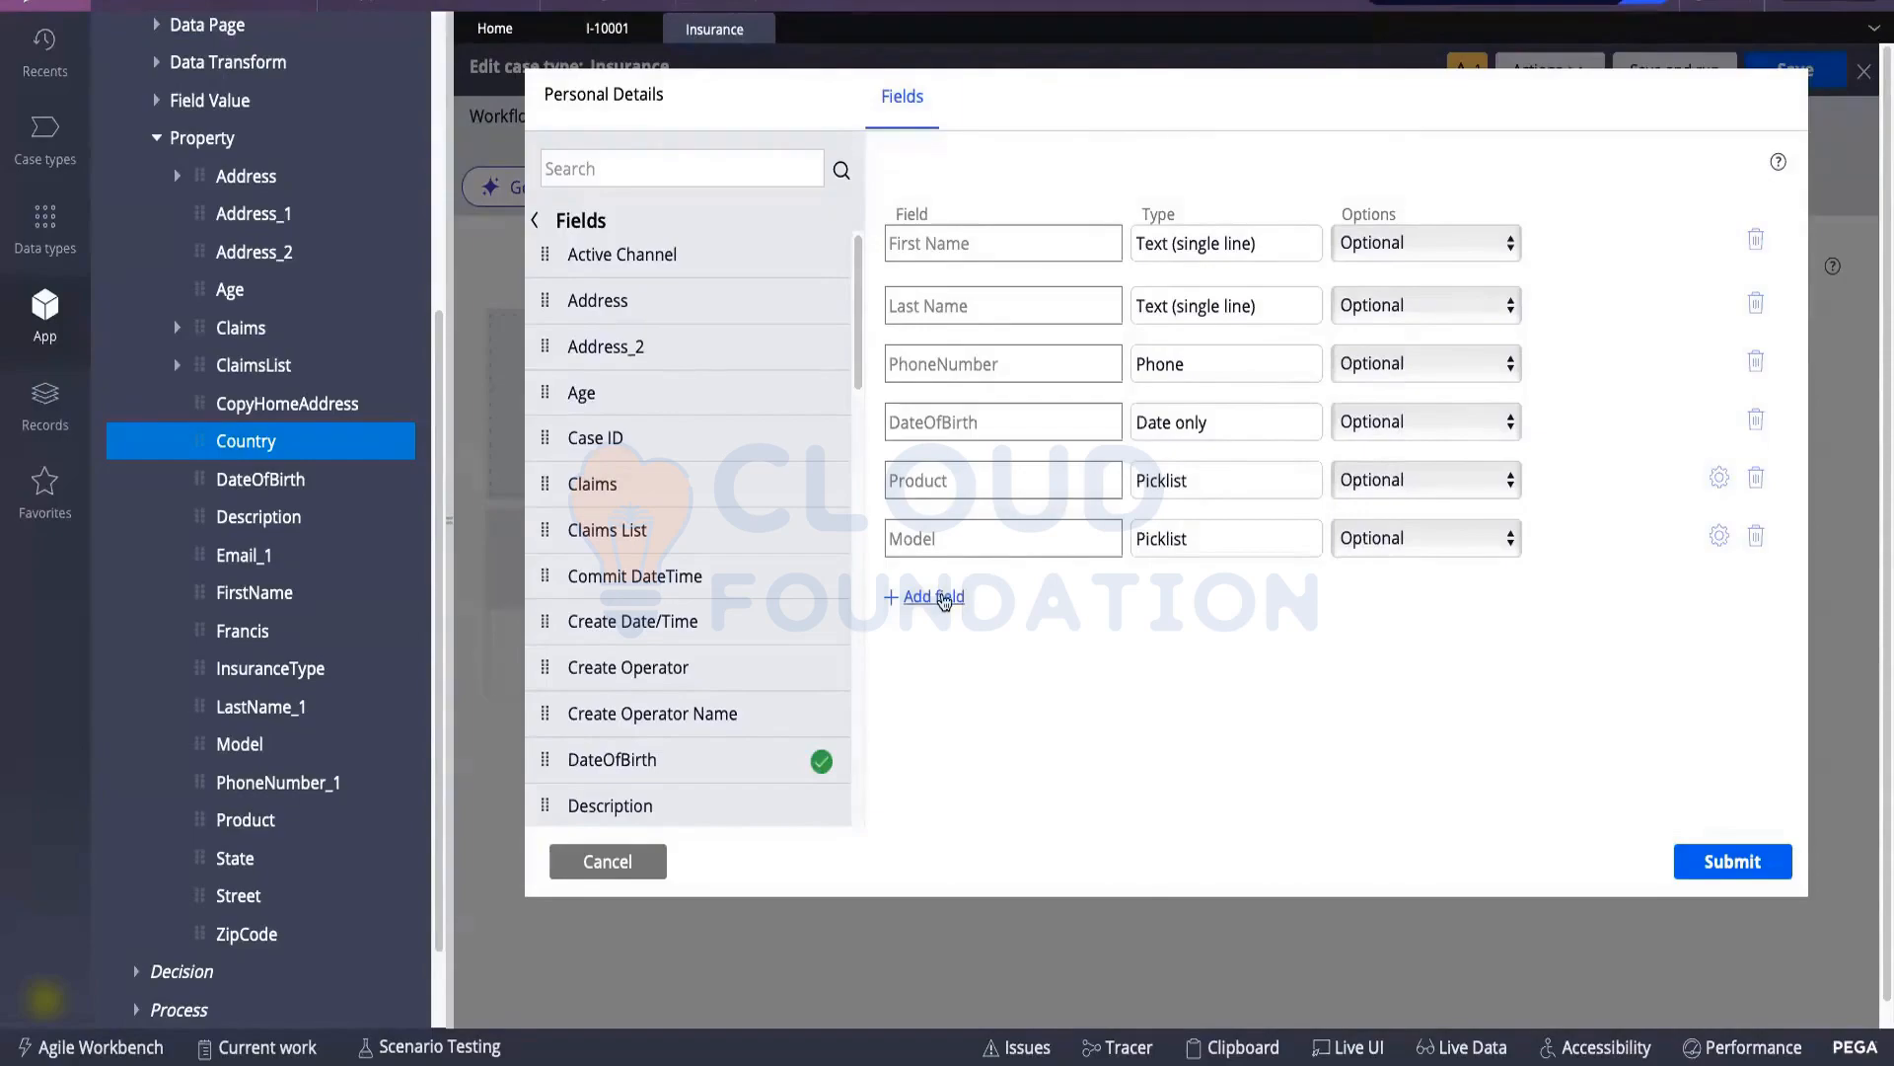
Start a new field named Age in the Personal Details view and set its type to Integer
{"action": "left_click", "coordinate": [944, 599]}
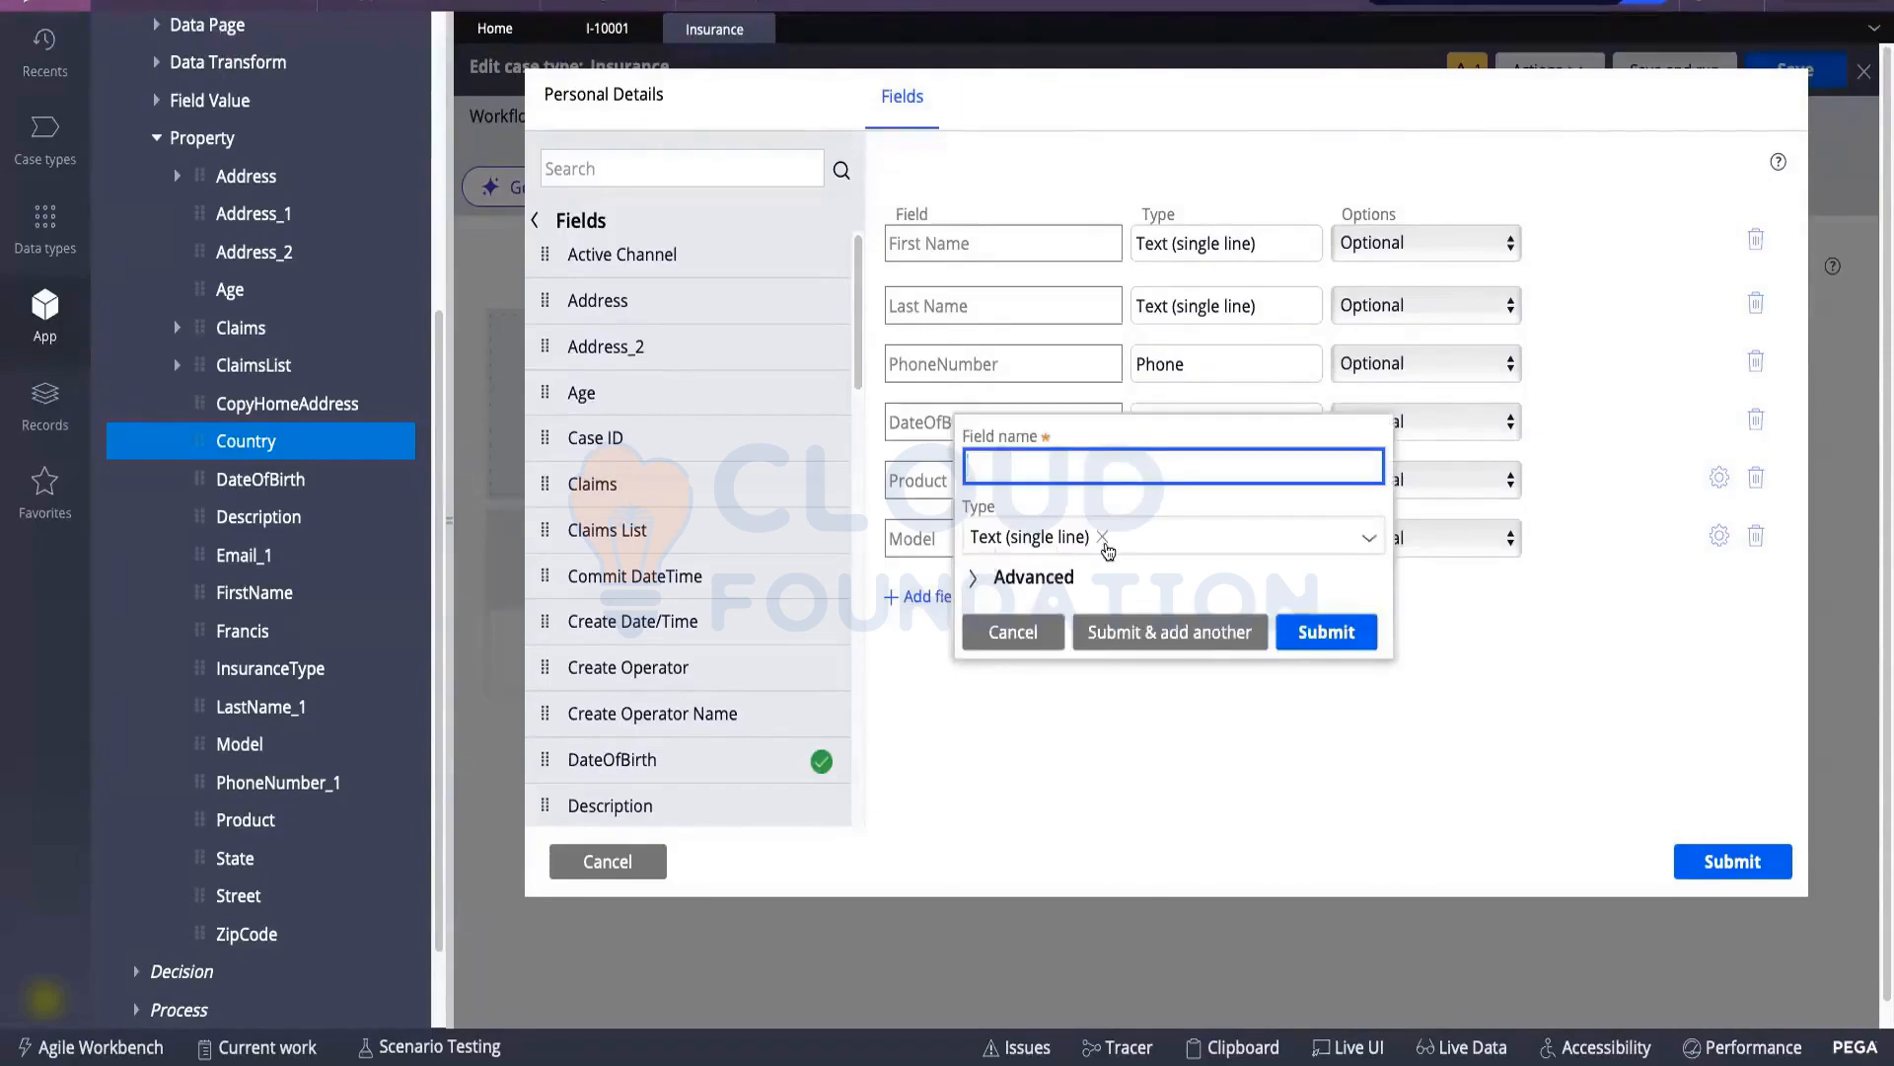
{"action": "left_click", "coordinate": [1105, 541]}
{"action": "key", "text": "Escape"}
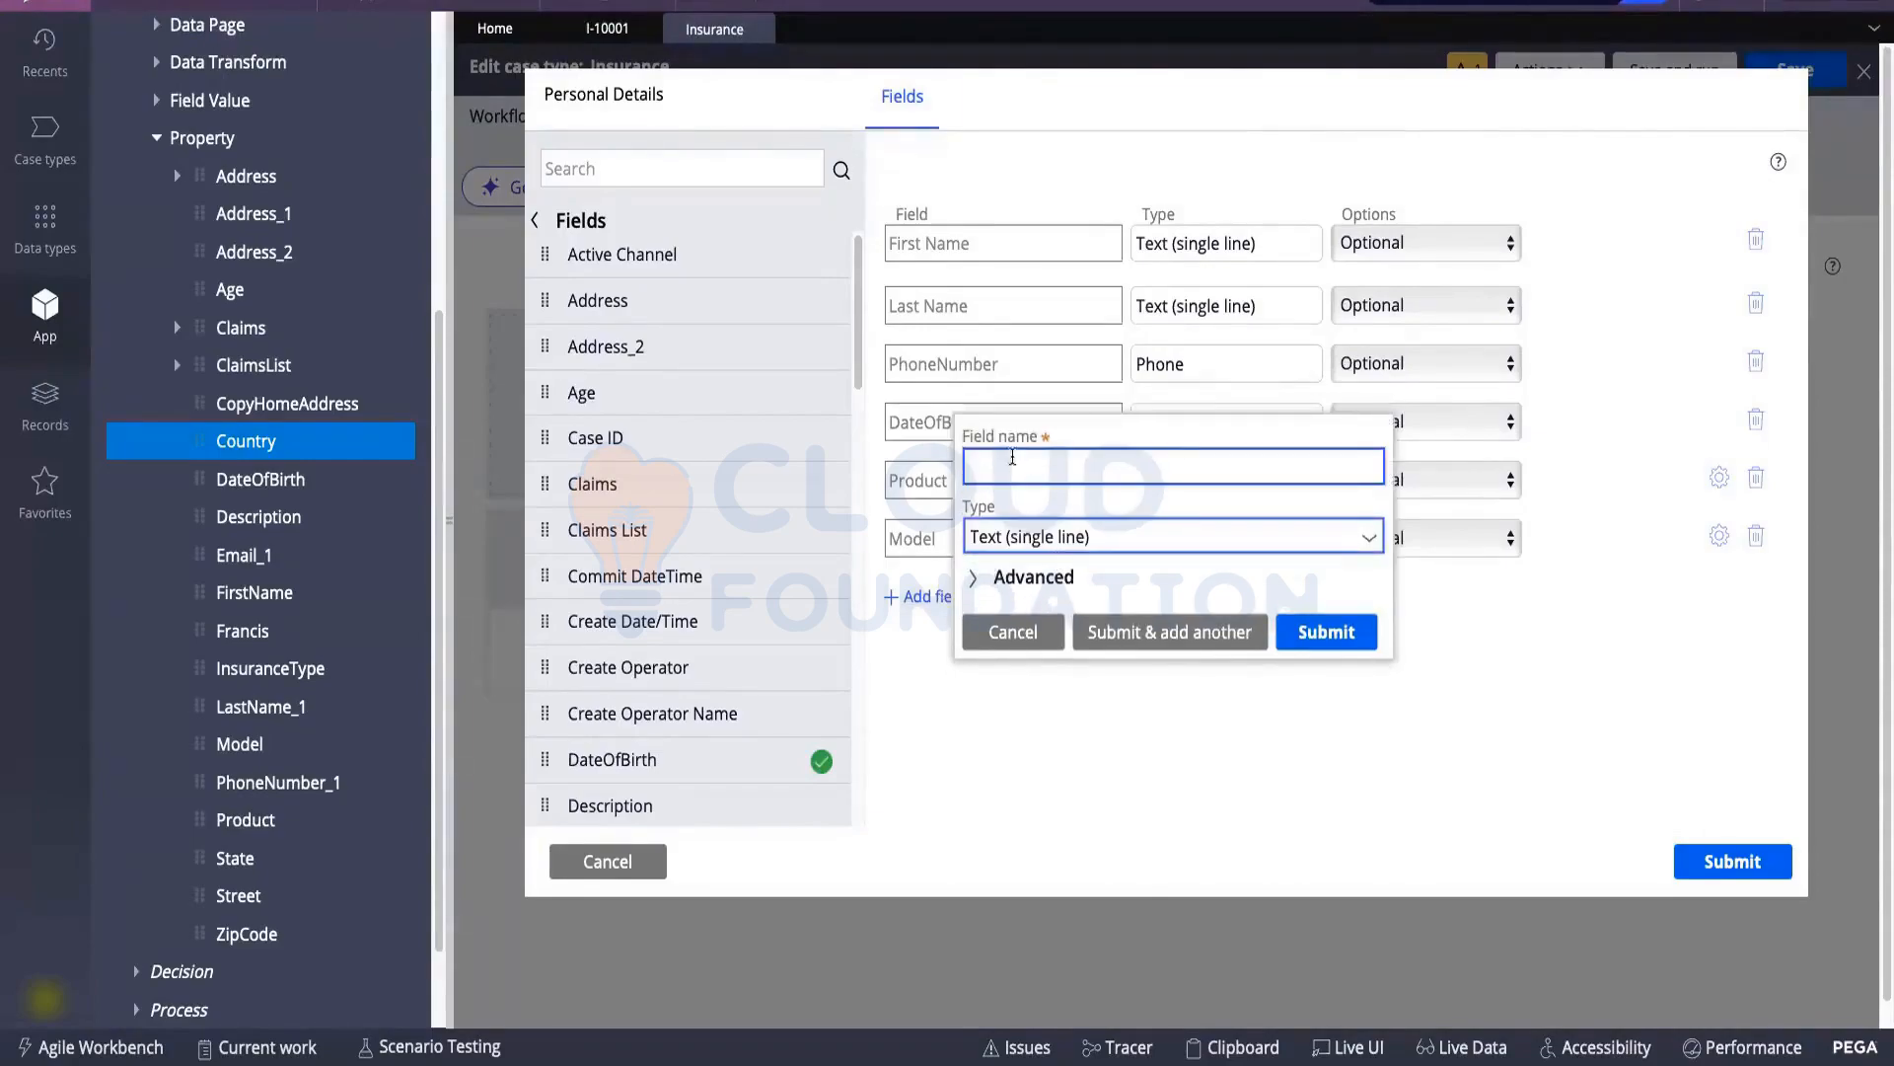
{"action": "left_click", "coordinate": [1012, 461]}
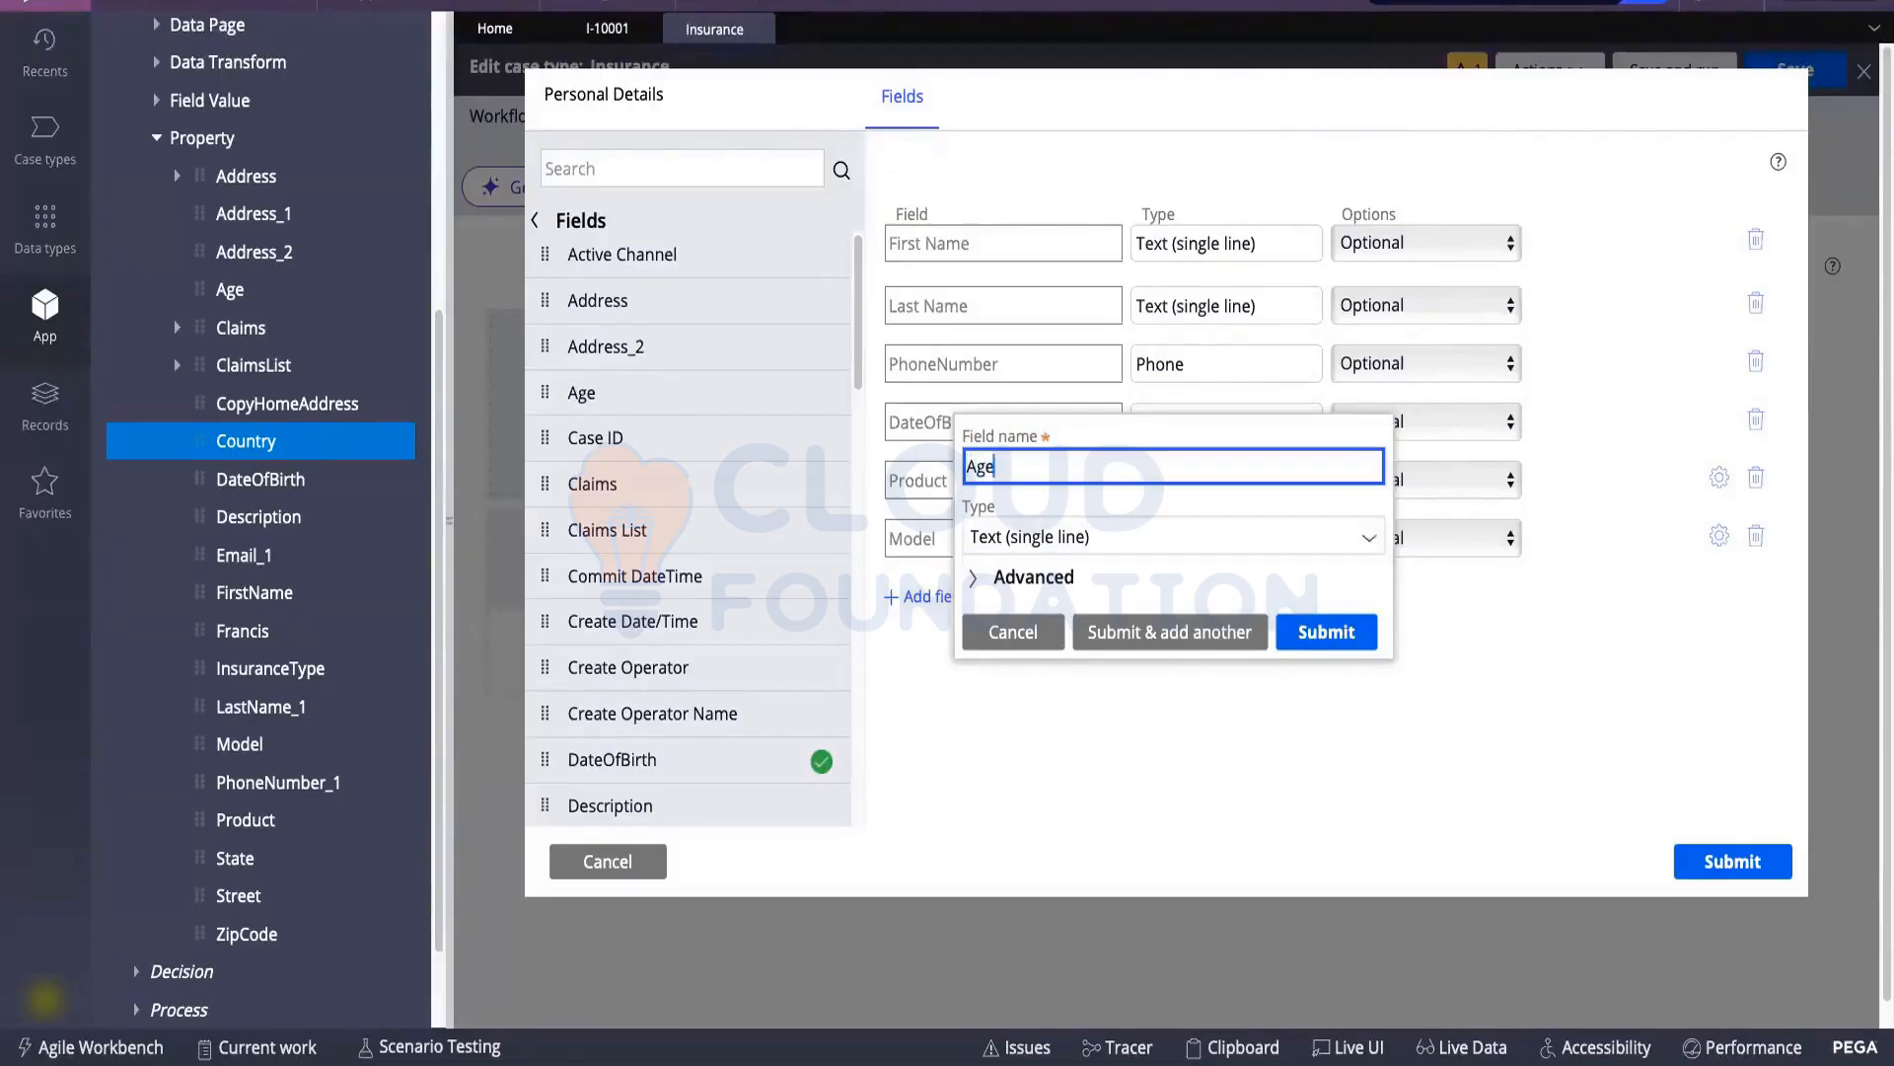
{"action": "key", "text": "Tab"}
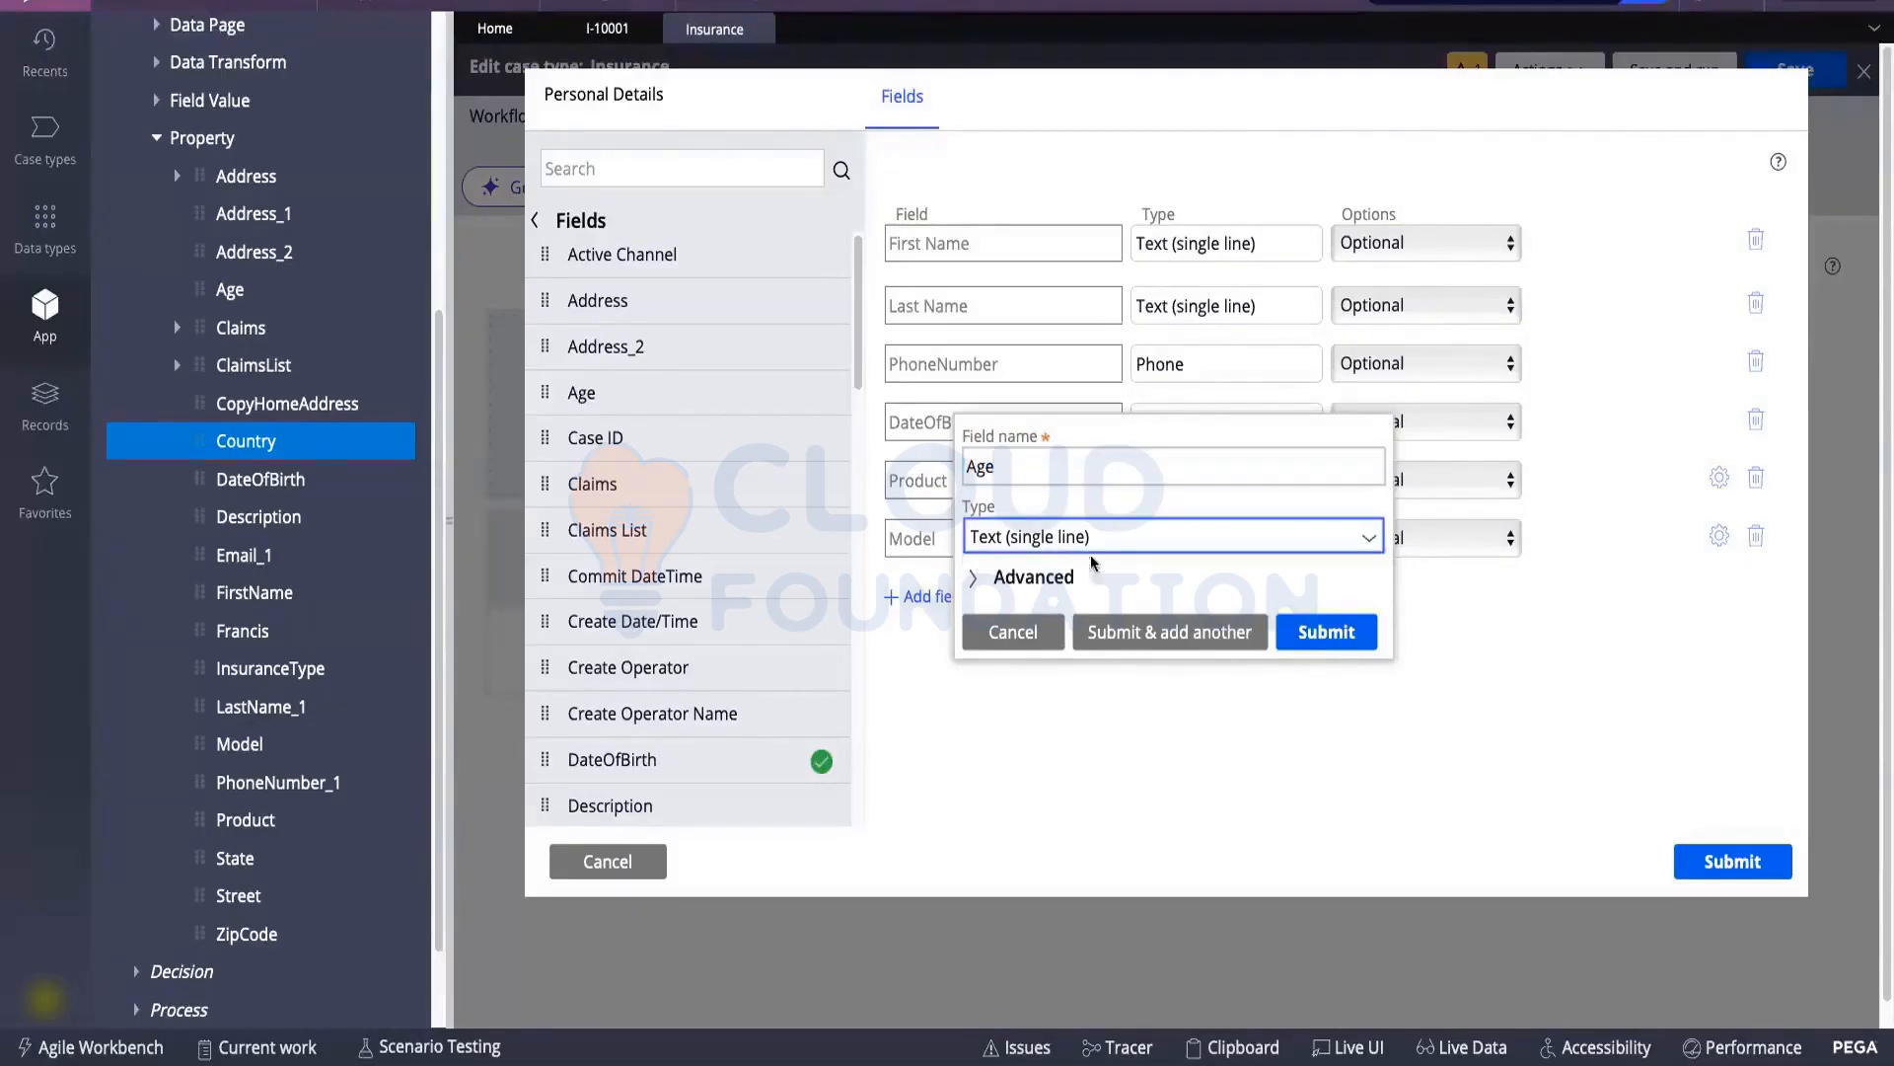
{"action": "left_click", "coordinate": [1091, 582]}
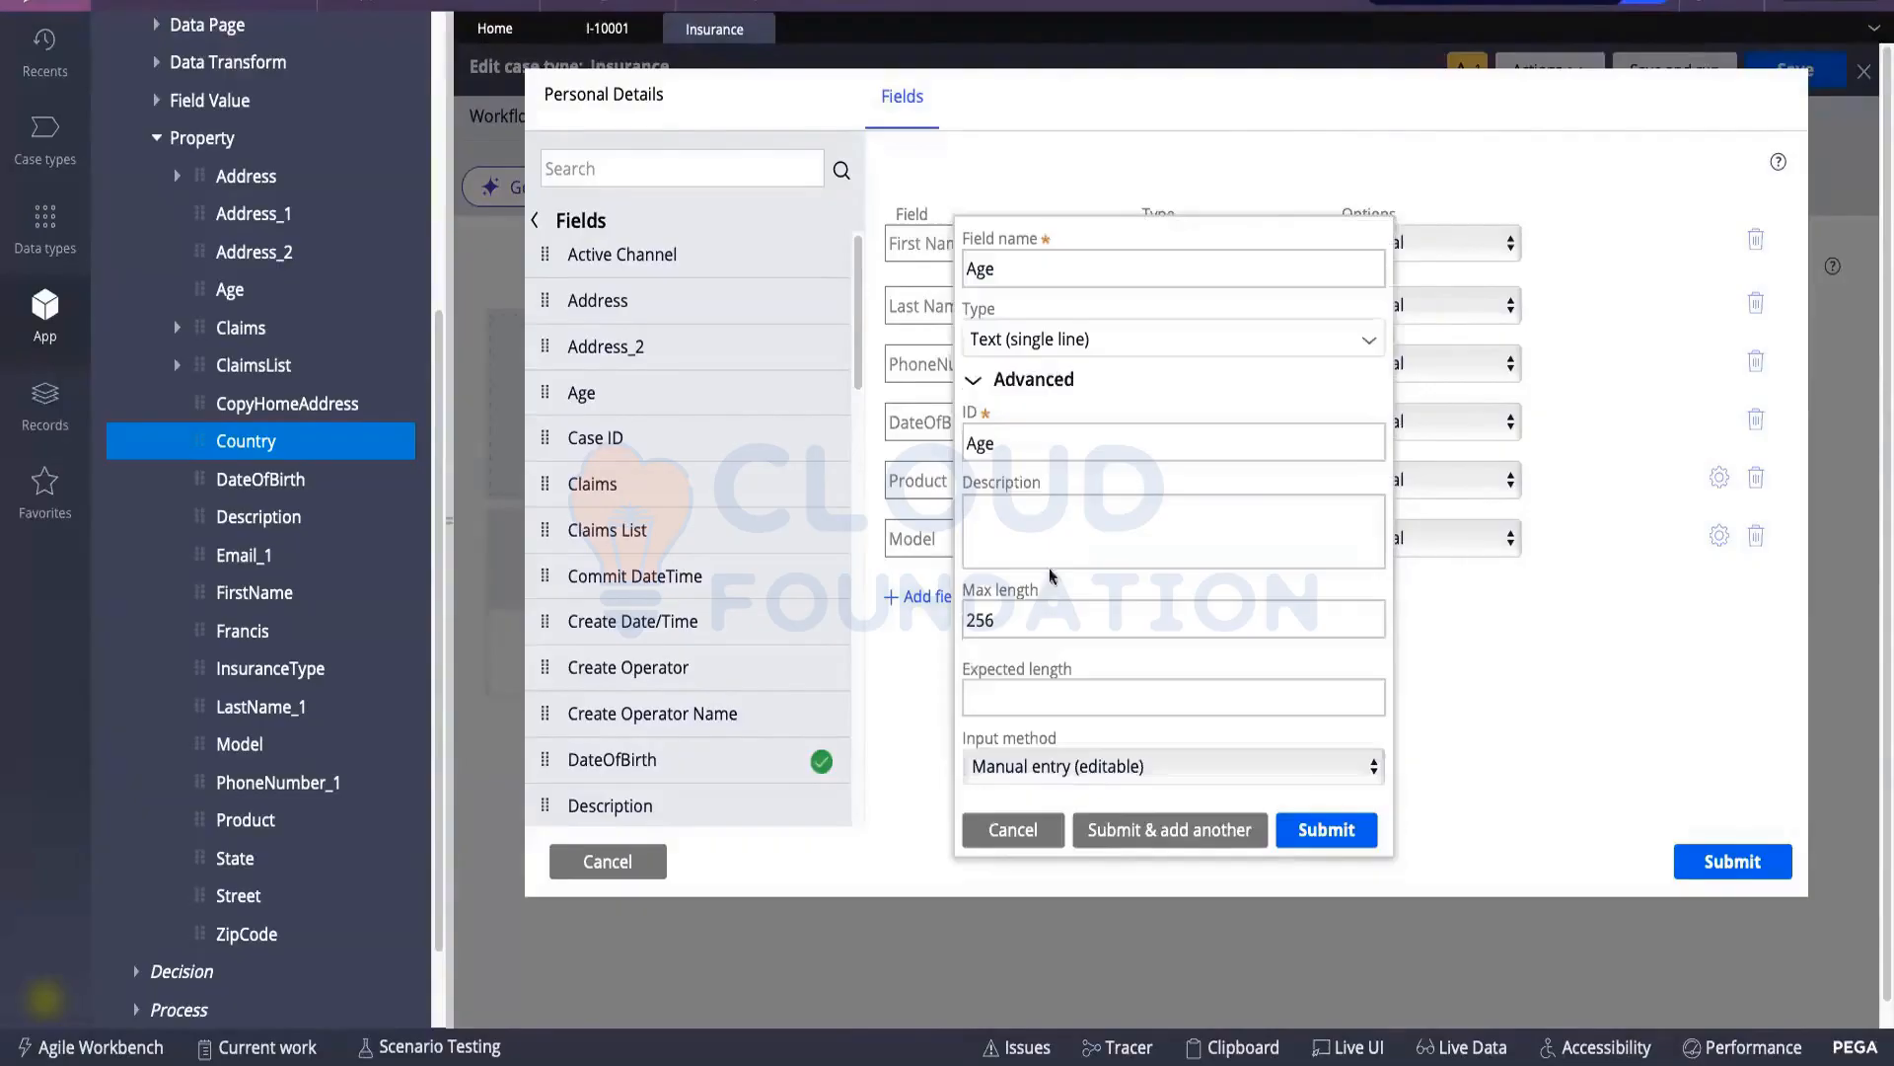
{"action": "left_click", "coordinate": [1106, 342]}
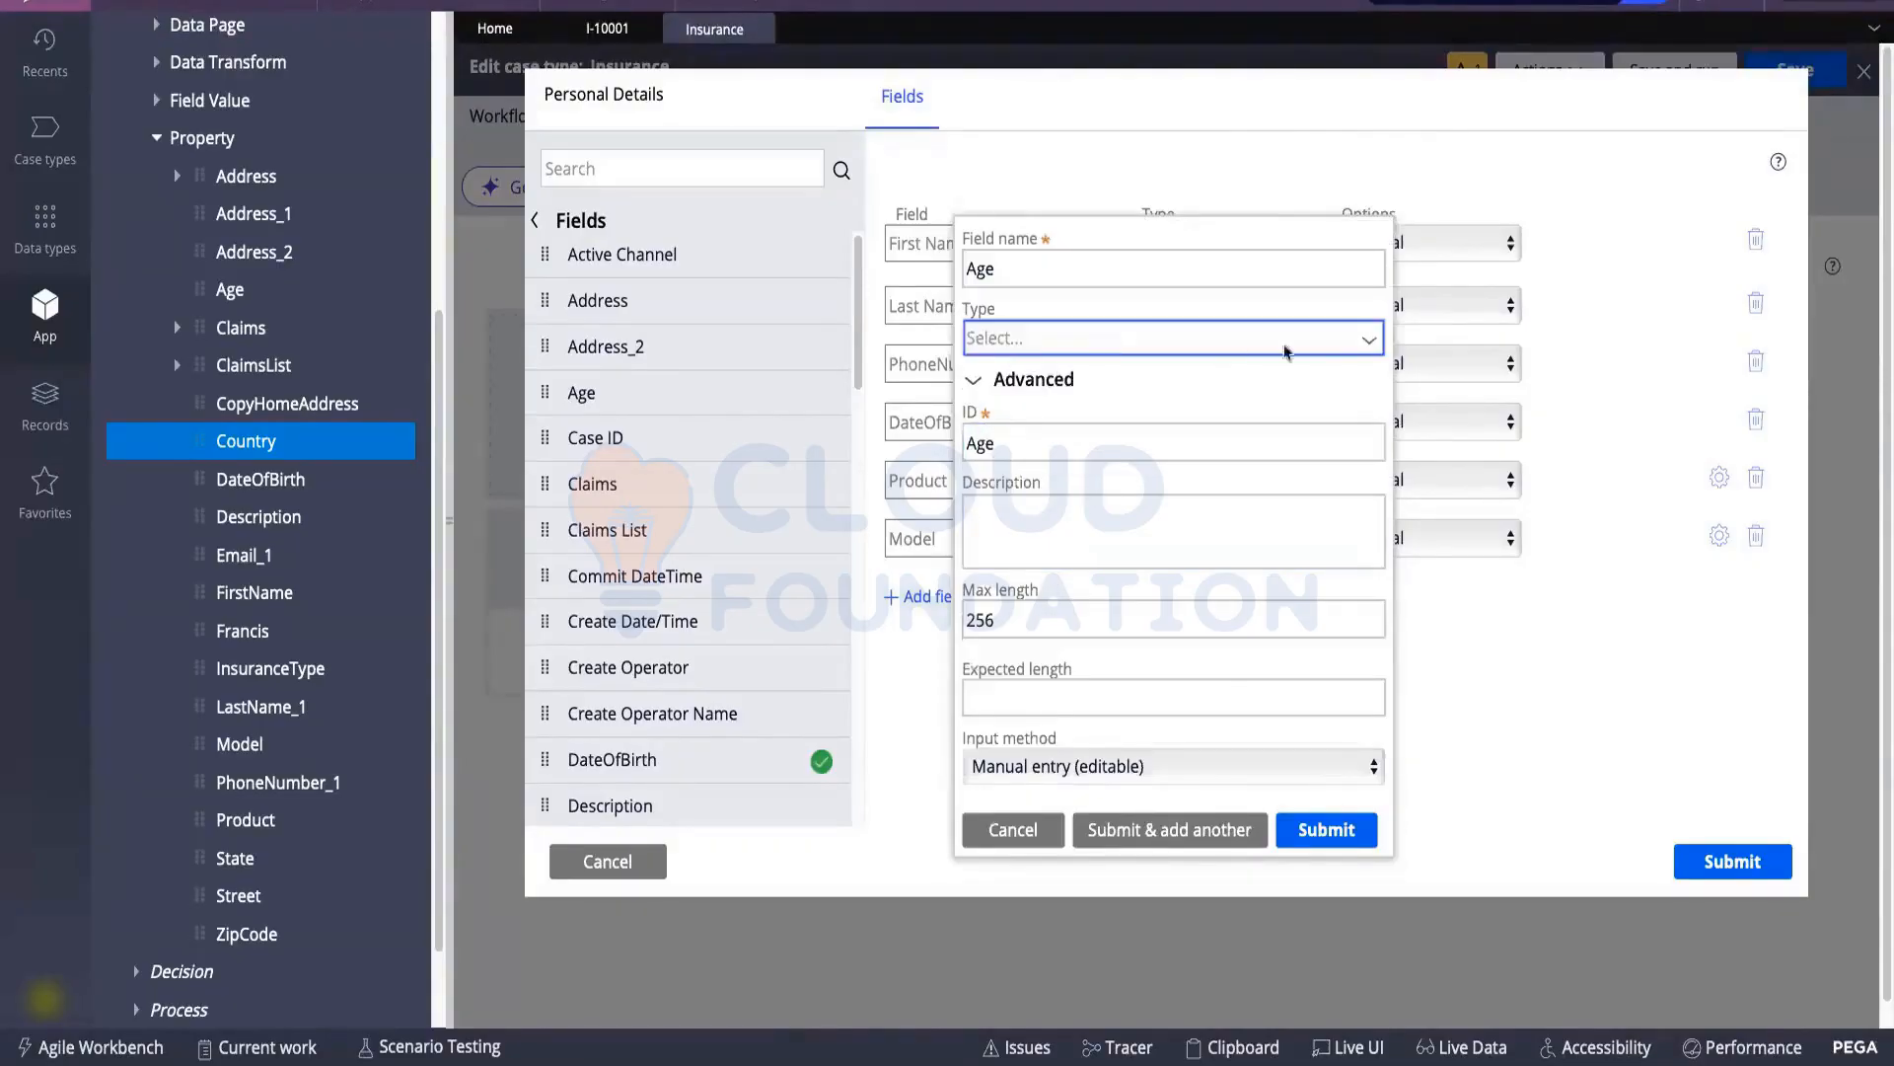
{"action": "left_click", "coordinate": [1367, 343]}
{"action": "left_click", "coordinate": [1371, 343]}
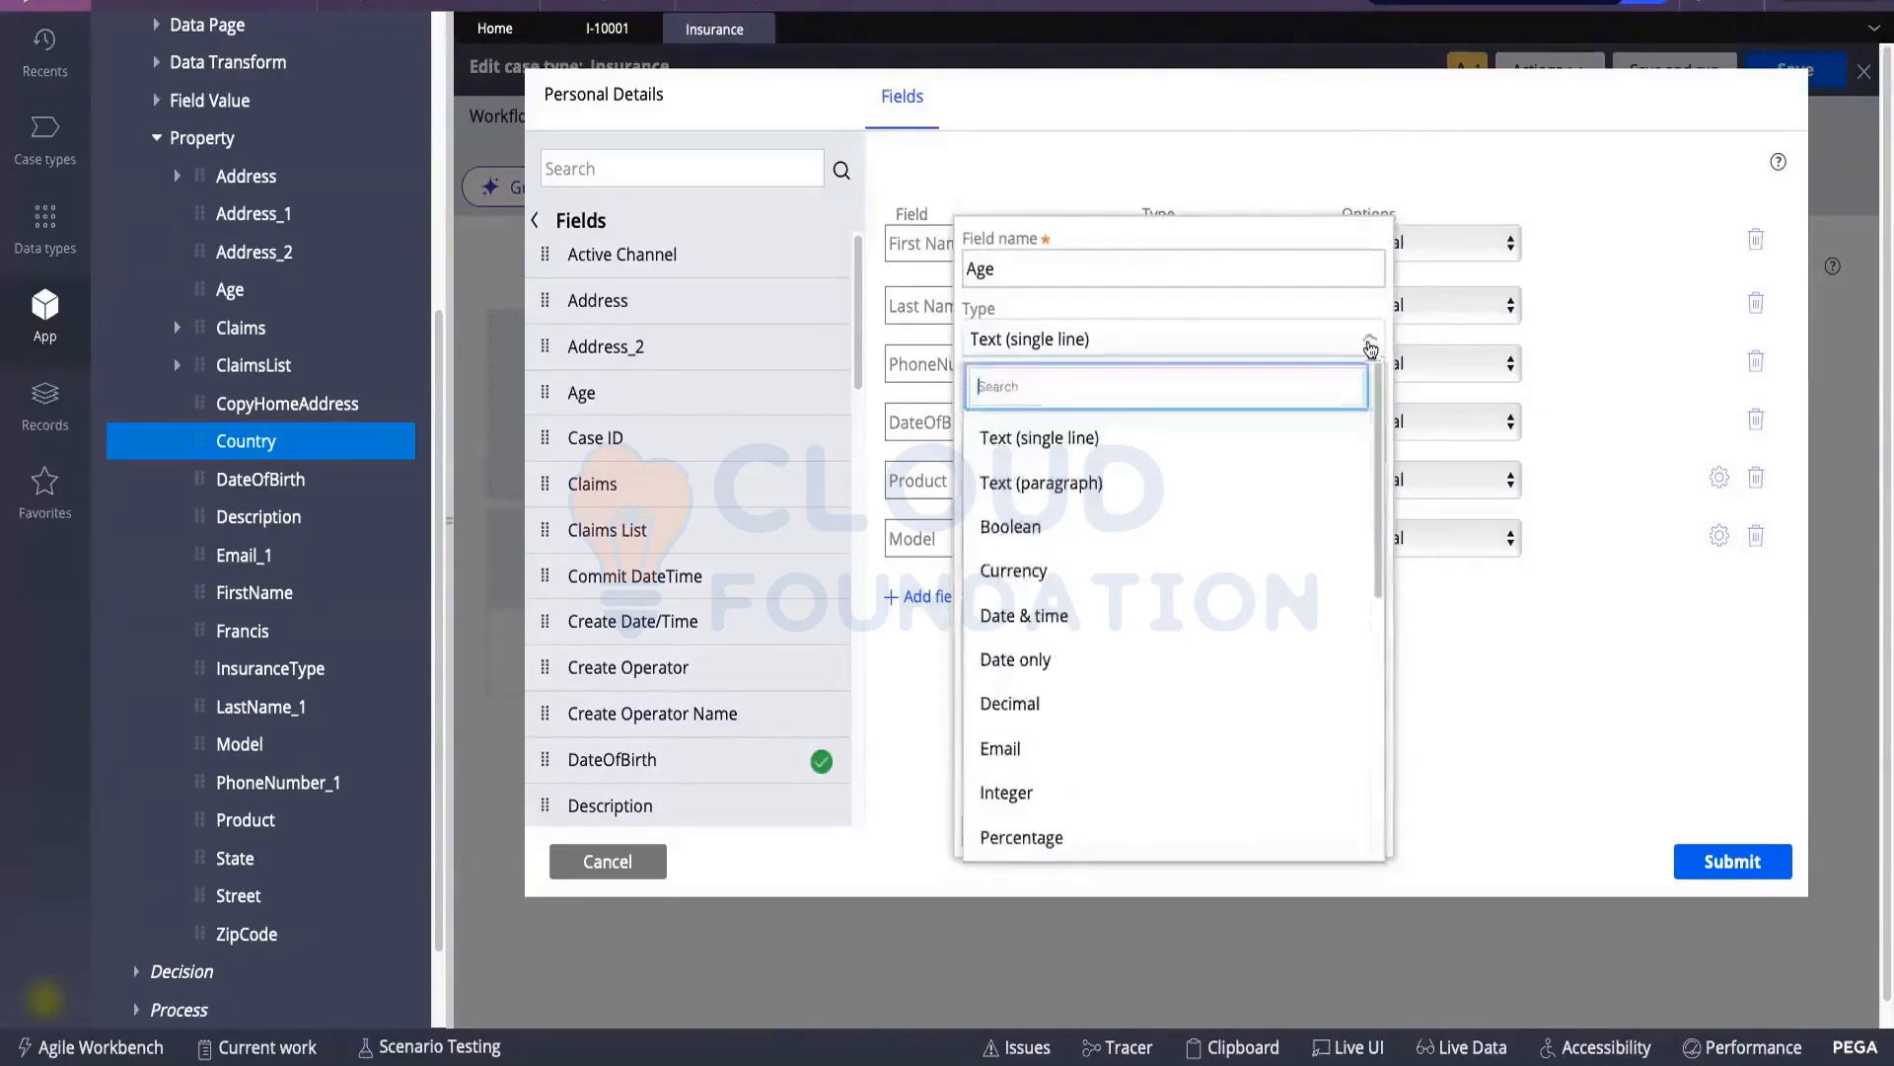
{"action": "scroll", "coordinate": [1016, 552], "scroll_direction": "down", "scroll_amount": 3}
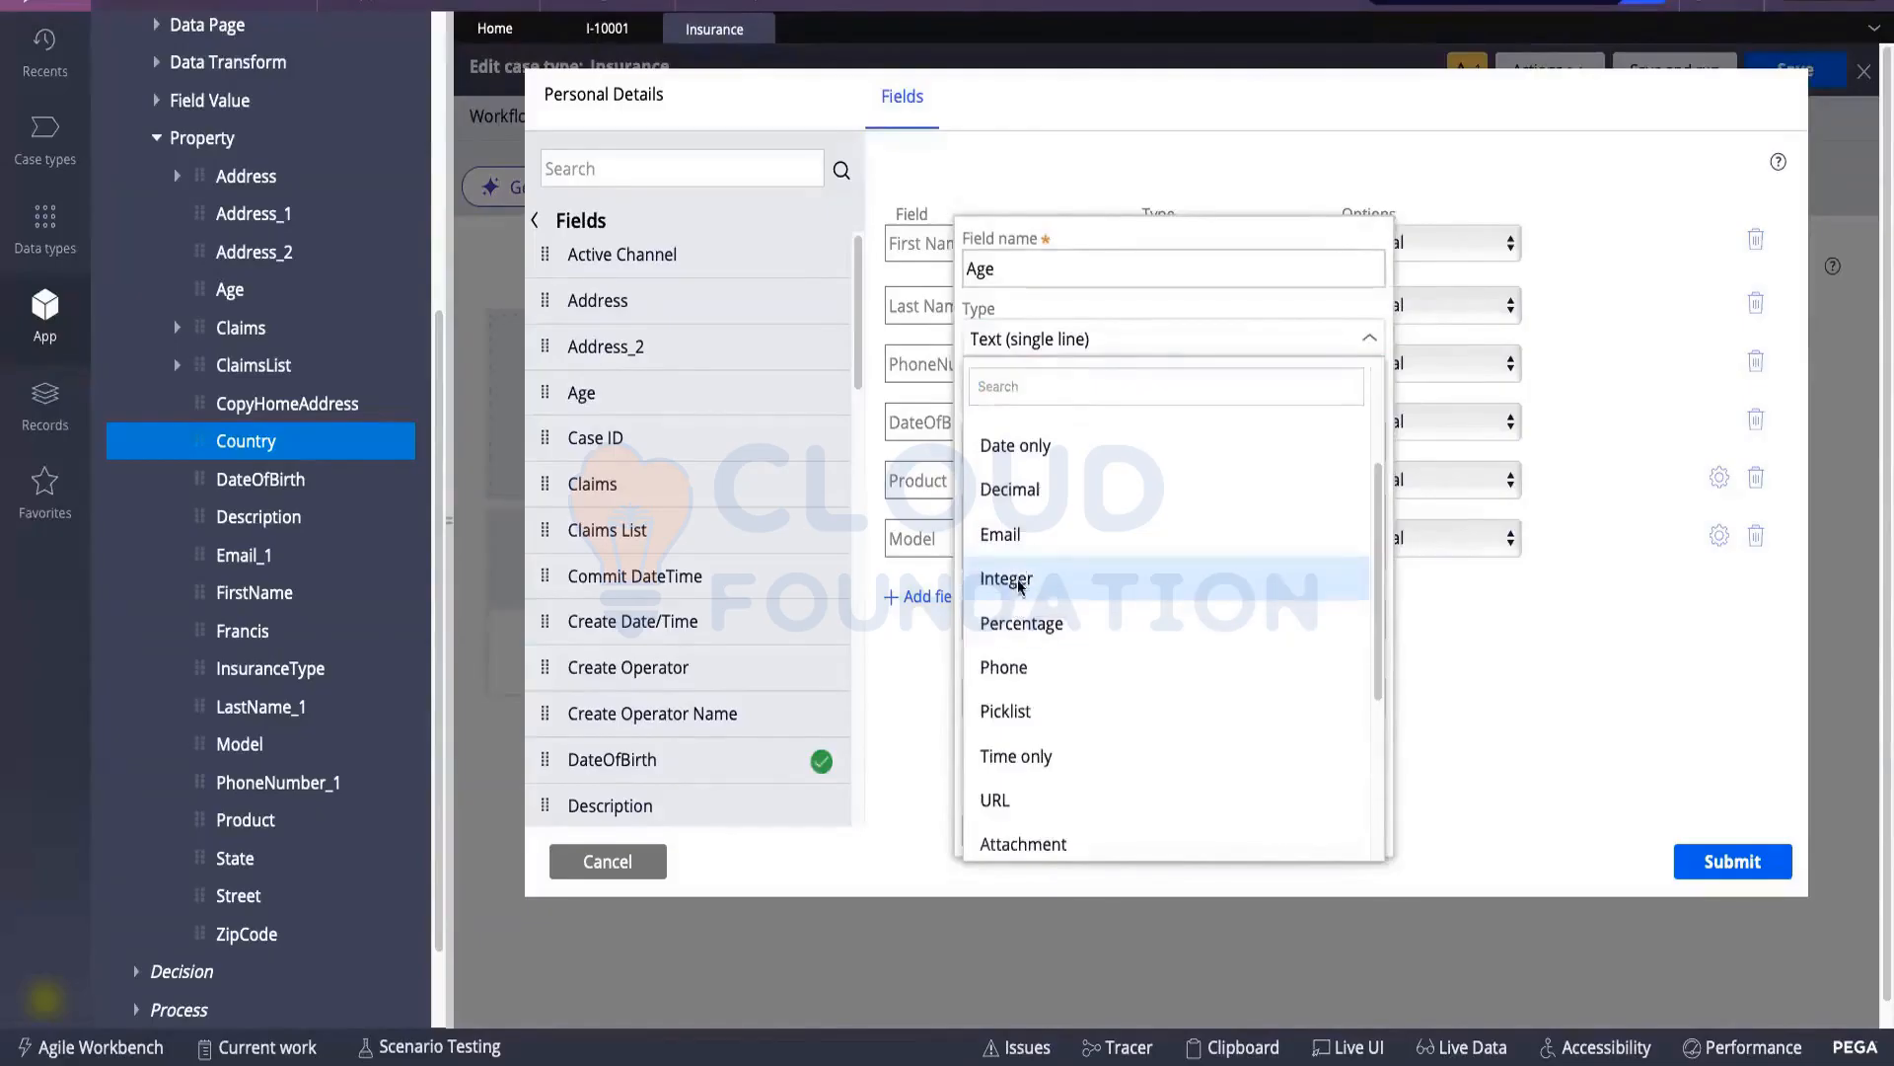
{"action": "left_click", "coordinate": [1006, 578]}
Rename the new integer field as Age_Int, add it to the view and submit the Personal Details changes
{"action": "double_click", "coordinate": [1006, 277]}
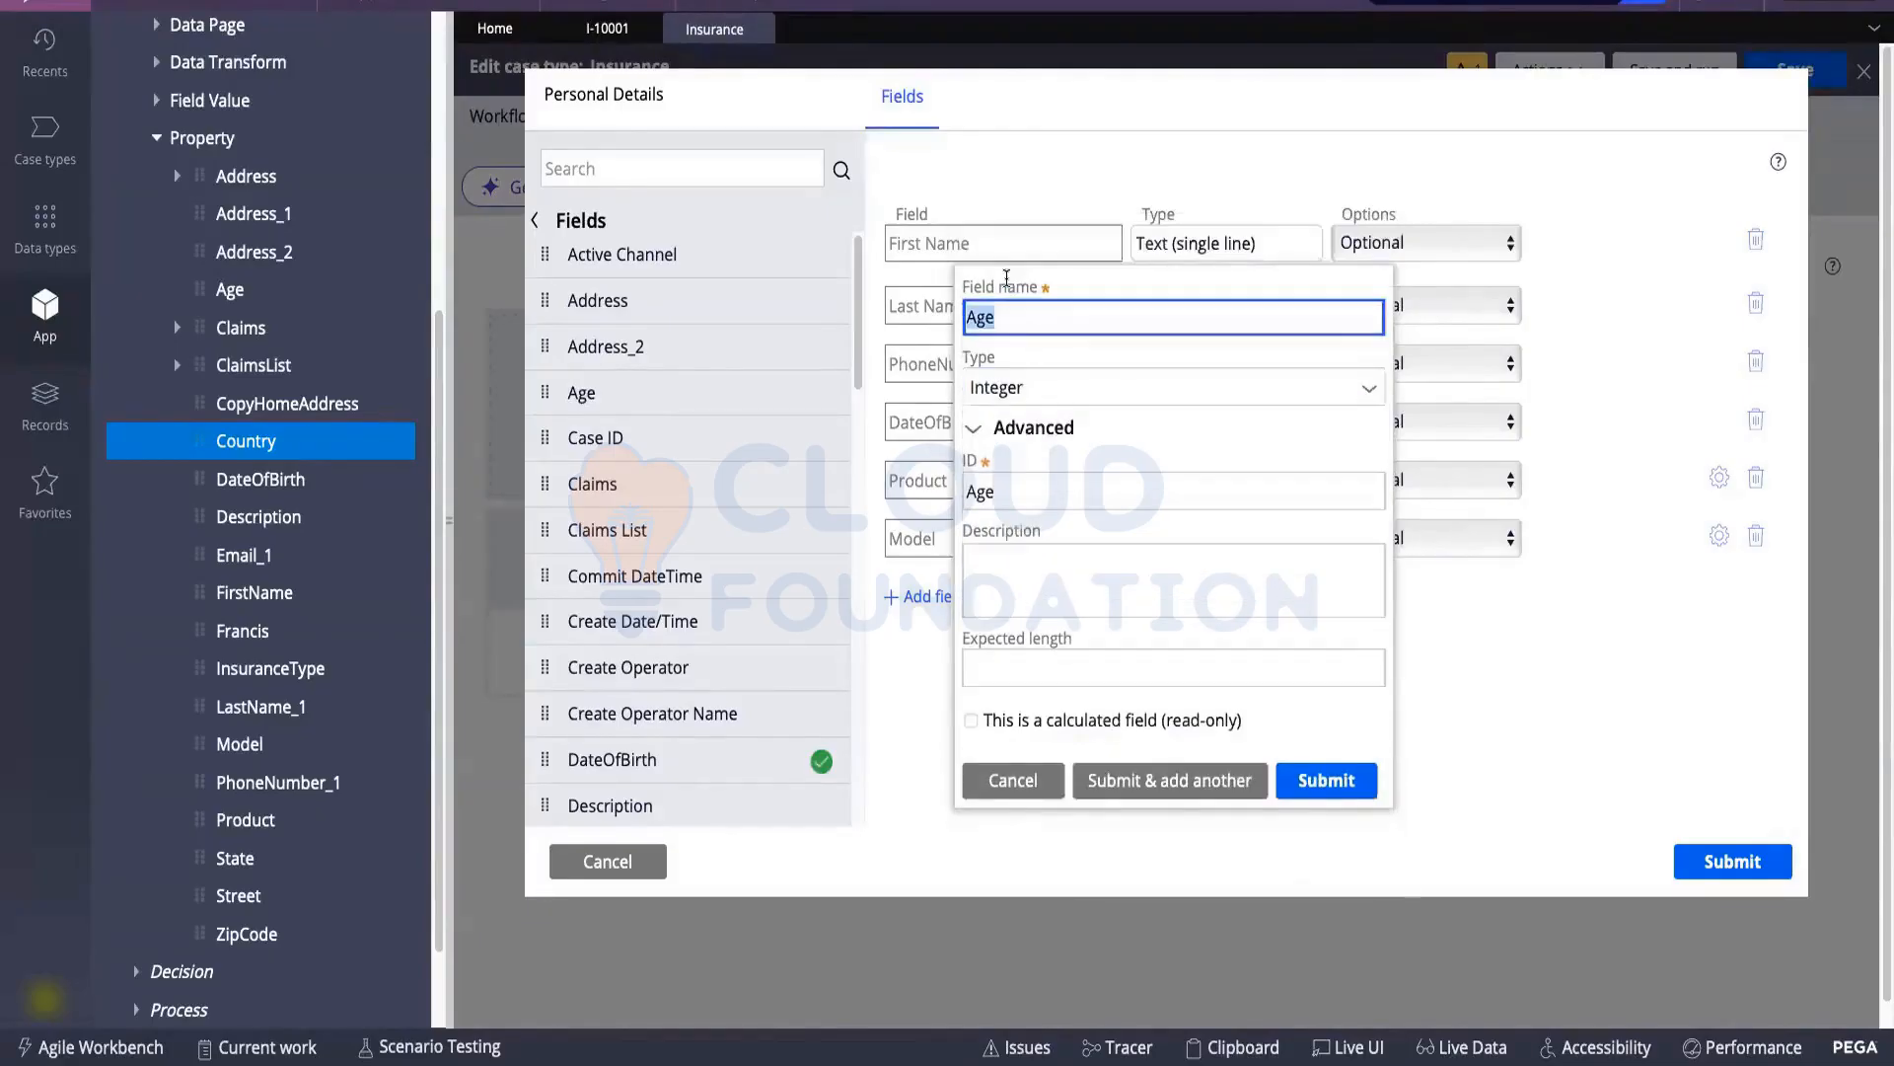
{"action": "key", "text": "BackSpace"}
{"action": "type", "text": "AGe_Int"}
{"action": "key", "text": "Left"}
{"action": "key", "text": "BackSpace"}
{"action": "type", "text": "g"}
{"action": "left_click", "coordinate": [1328, 782]}
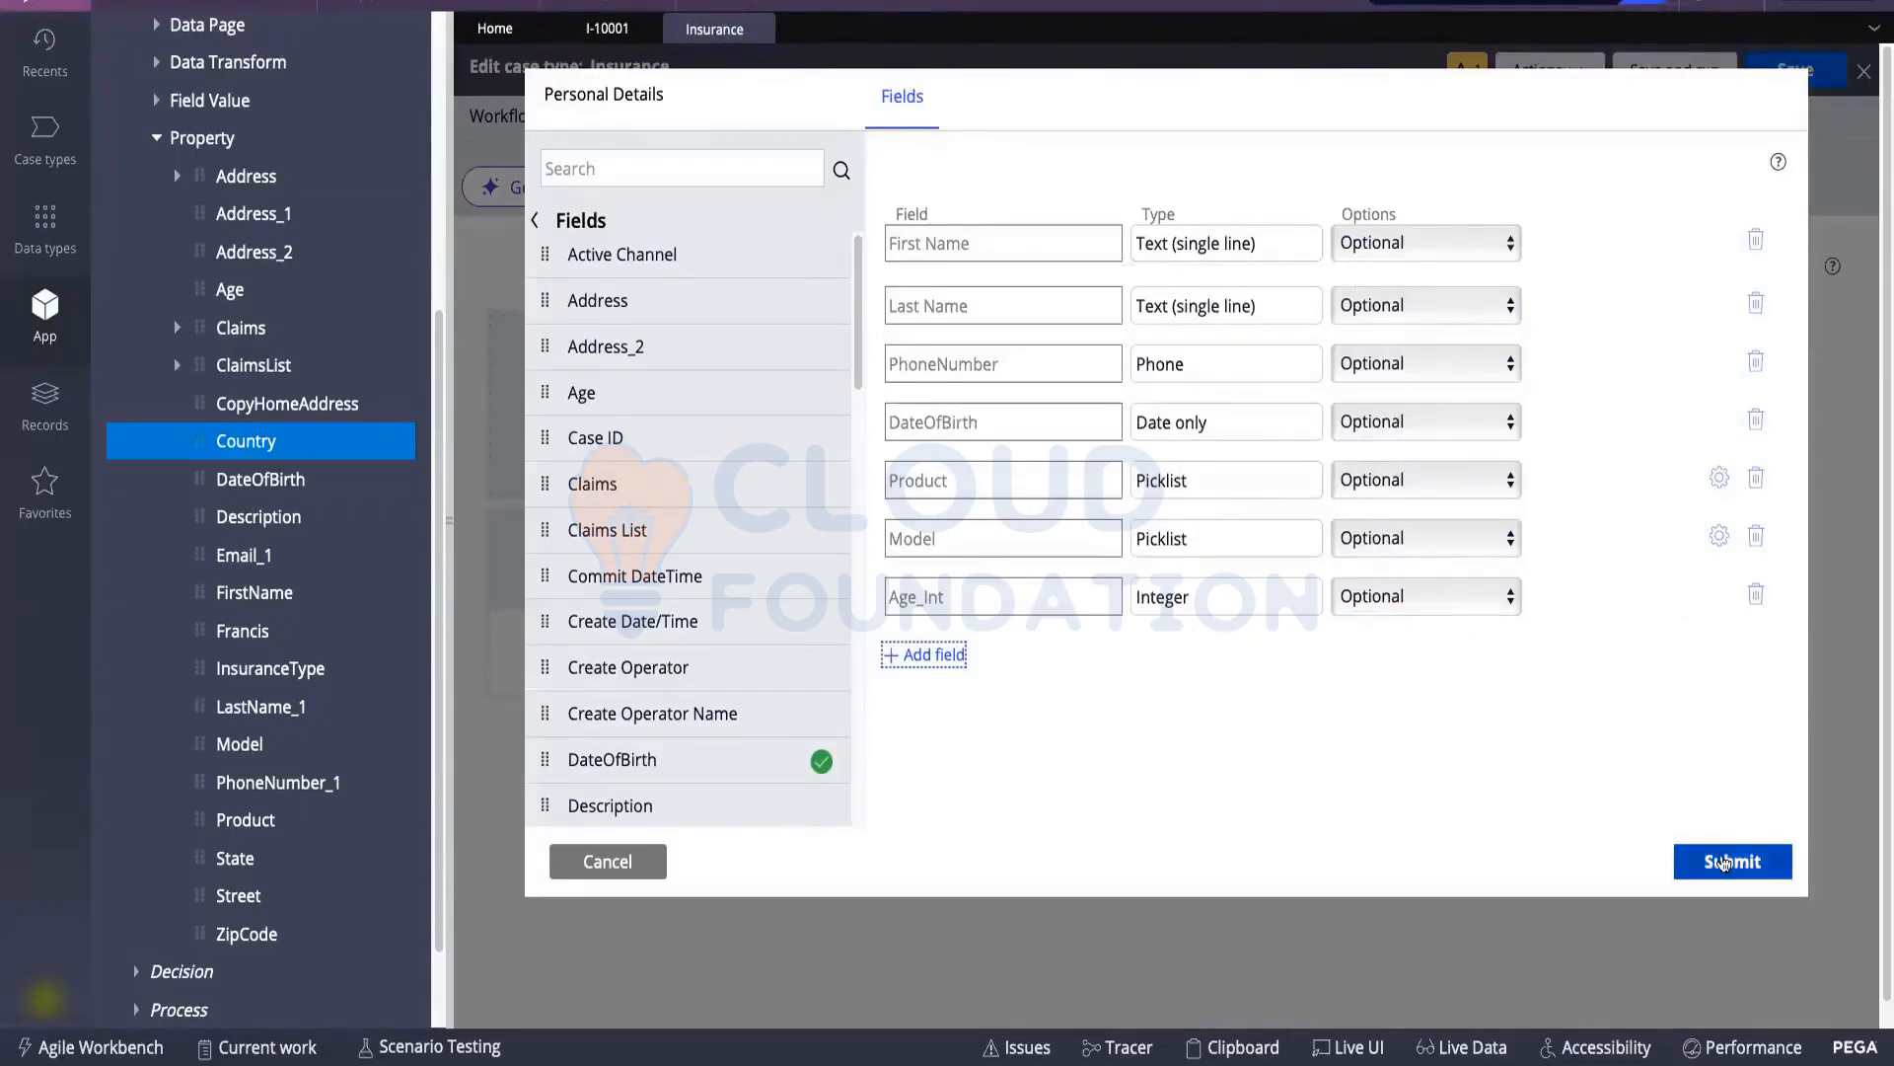
{"action": "left_click", "coordinate": [1724, 863]}
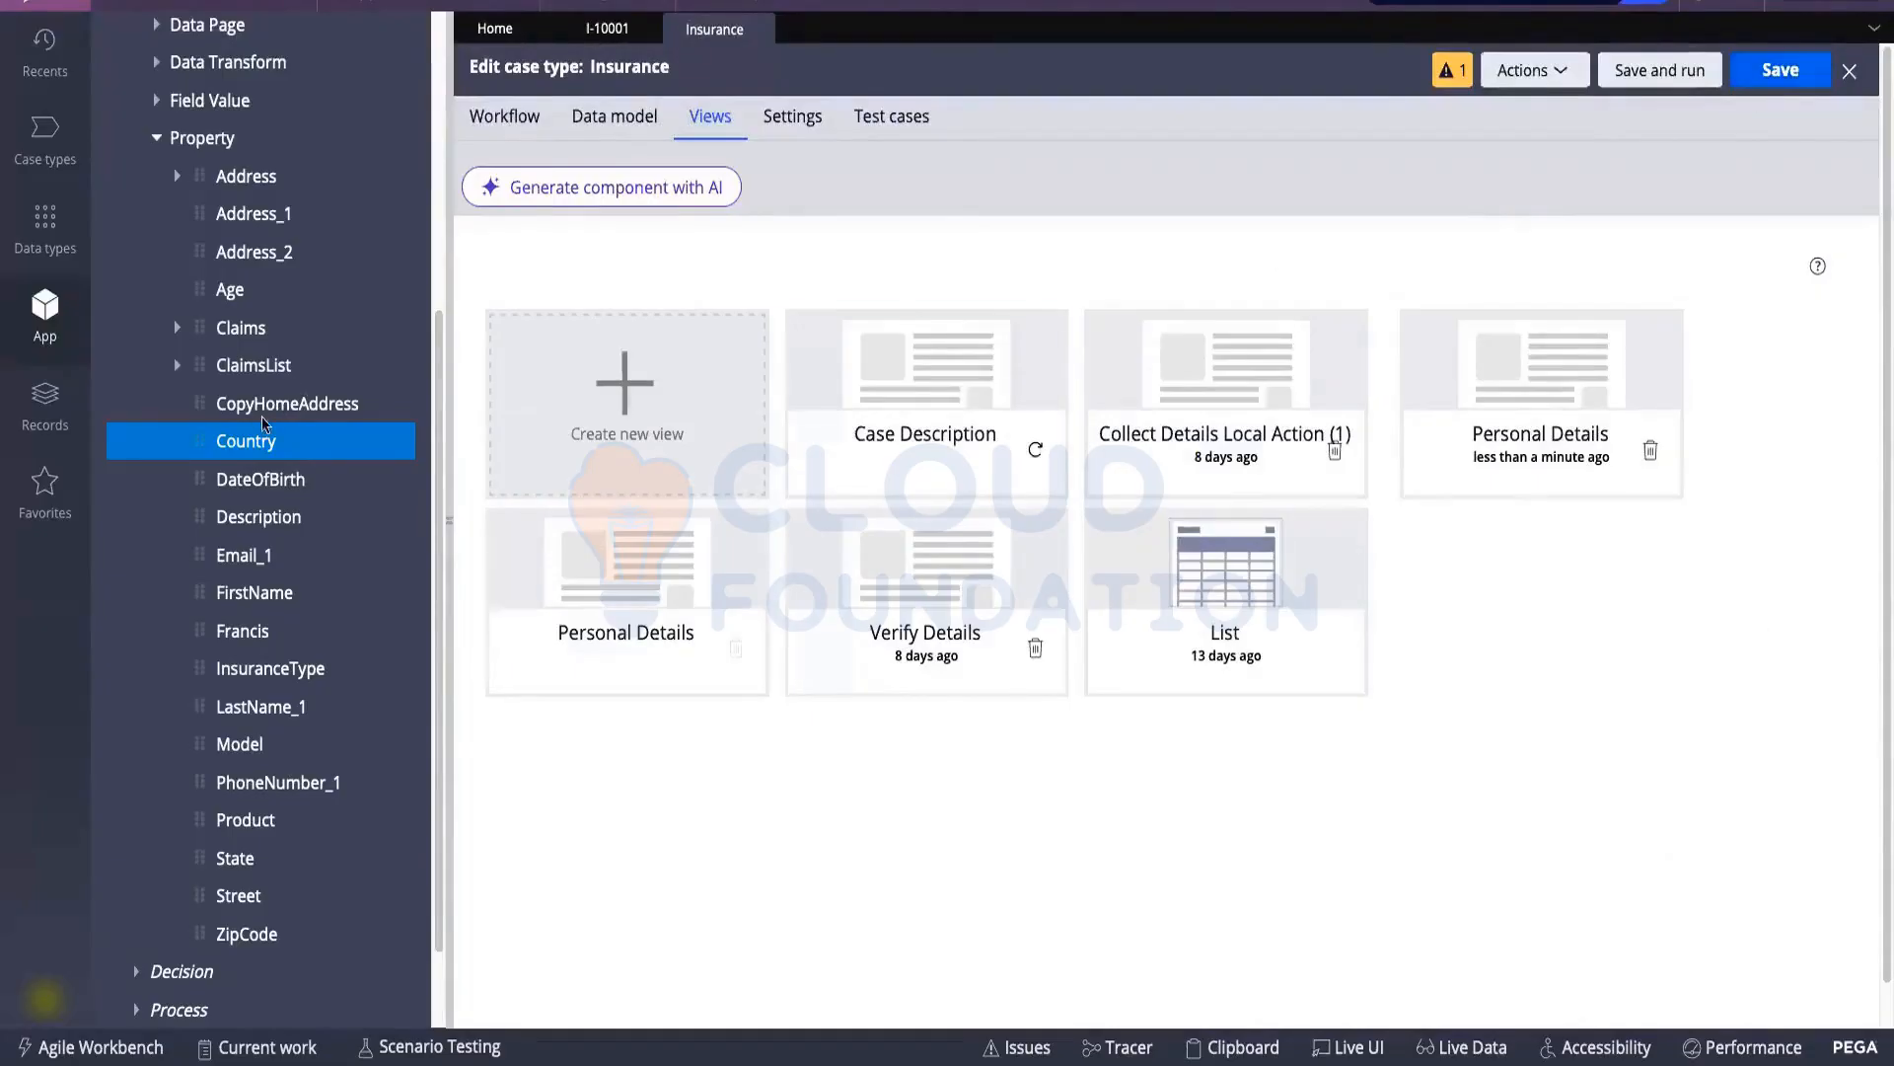
Inspect the Country property's advanced settings and its context options, and close the property rule
{"action": "left_click", "coordinate": [259, 444]}
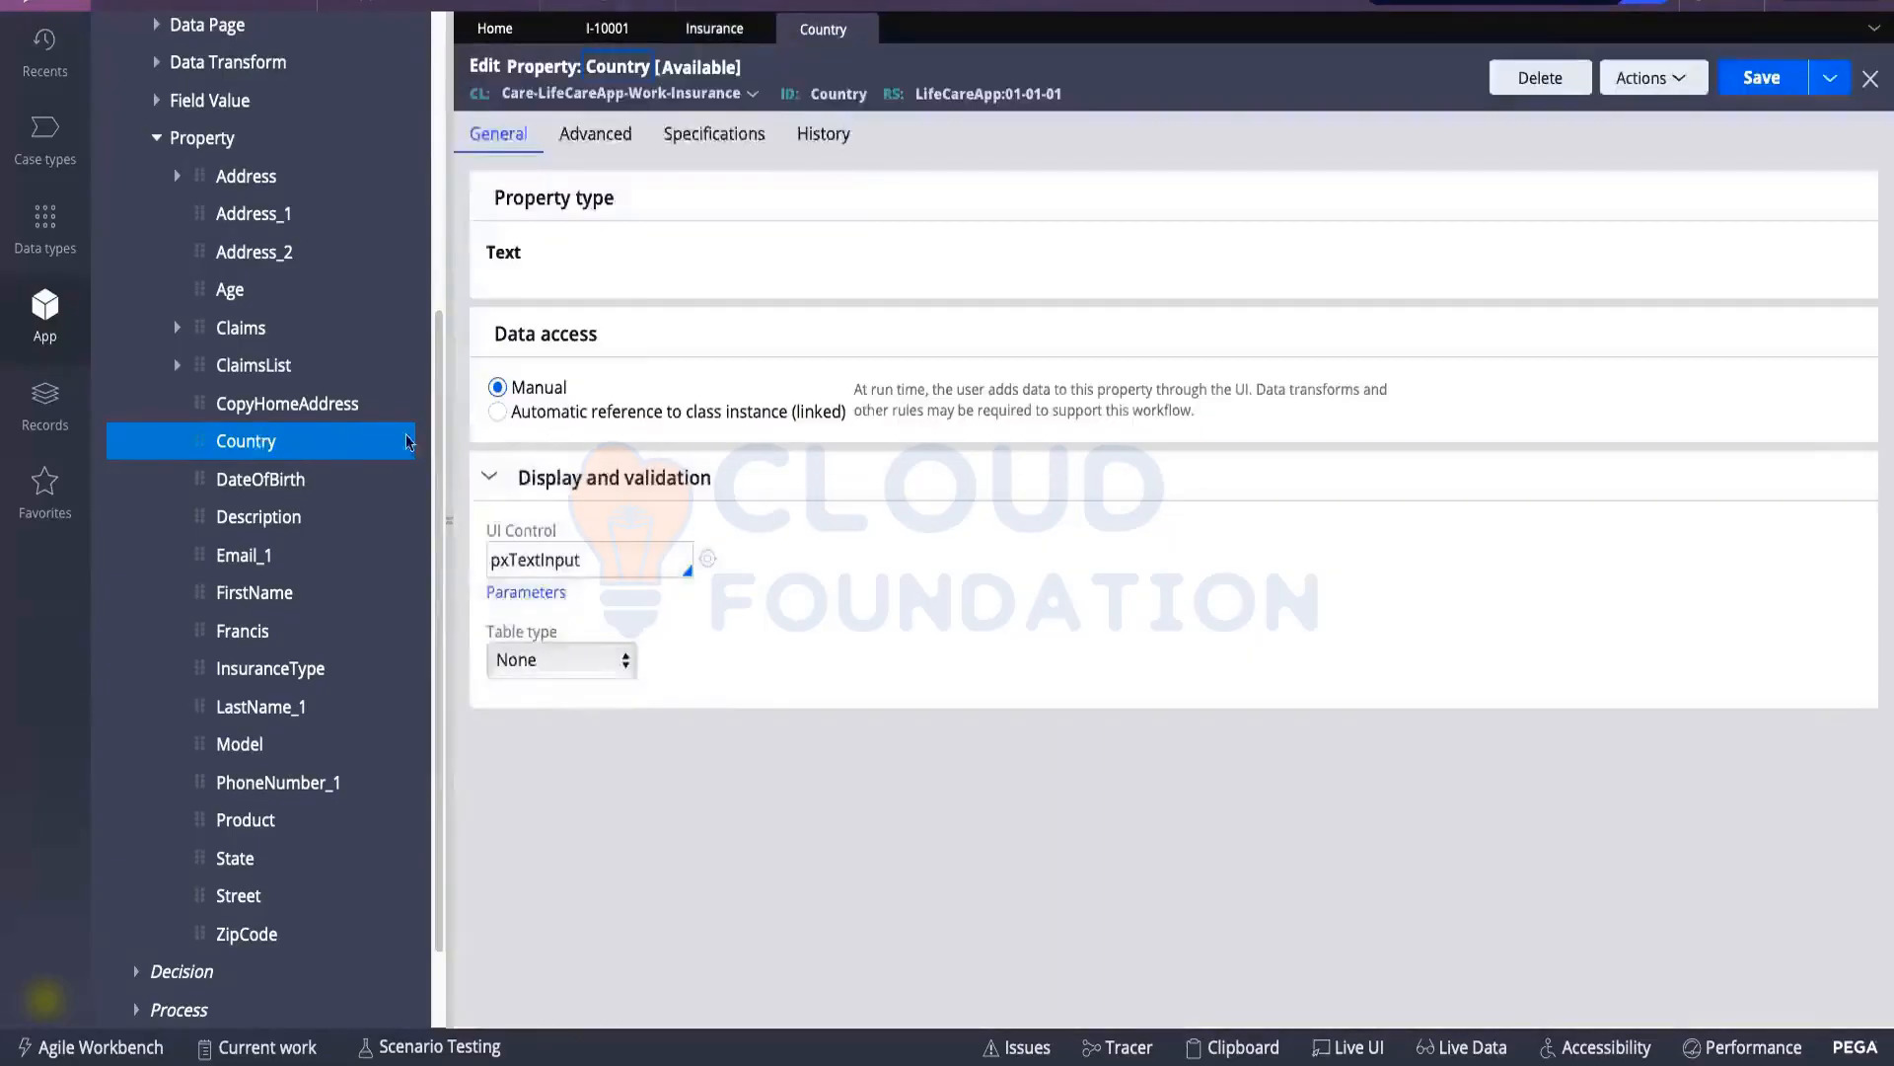
{"action": "left_click", "coordinate": [595, 136]}
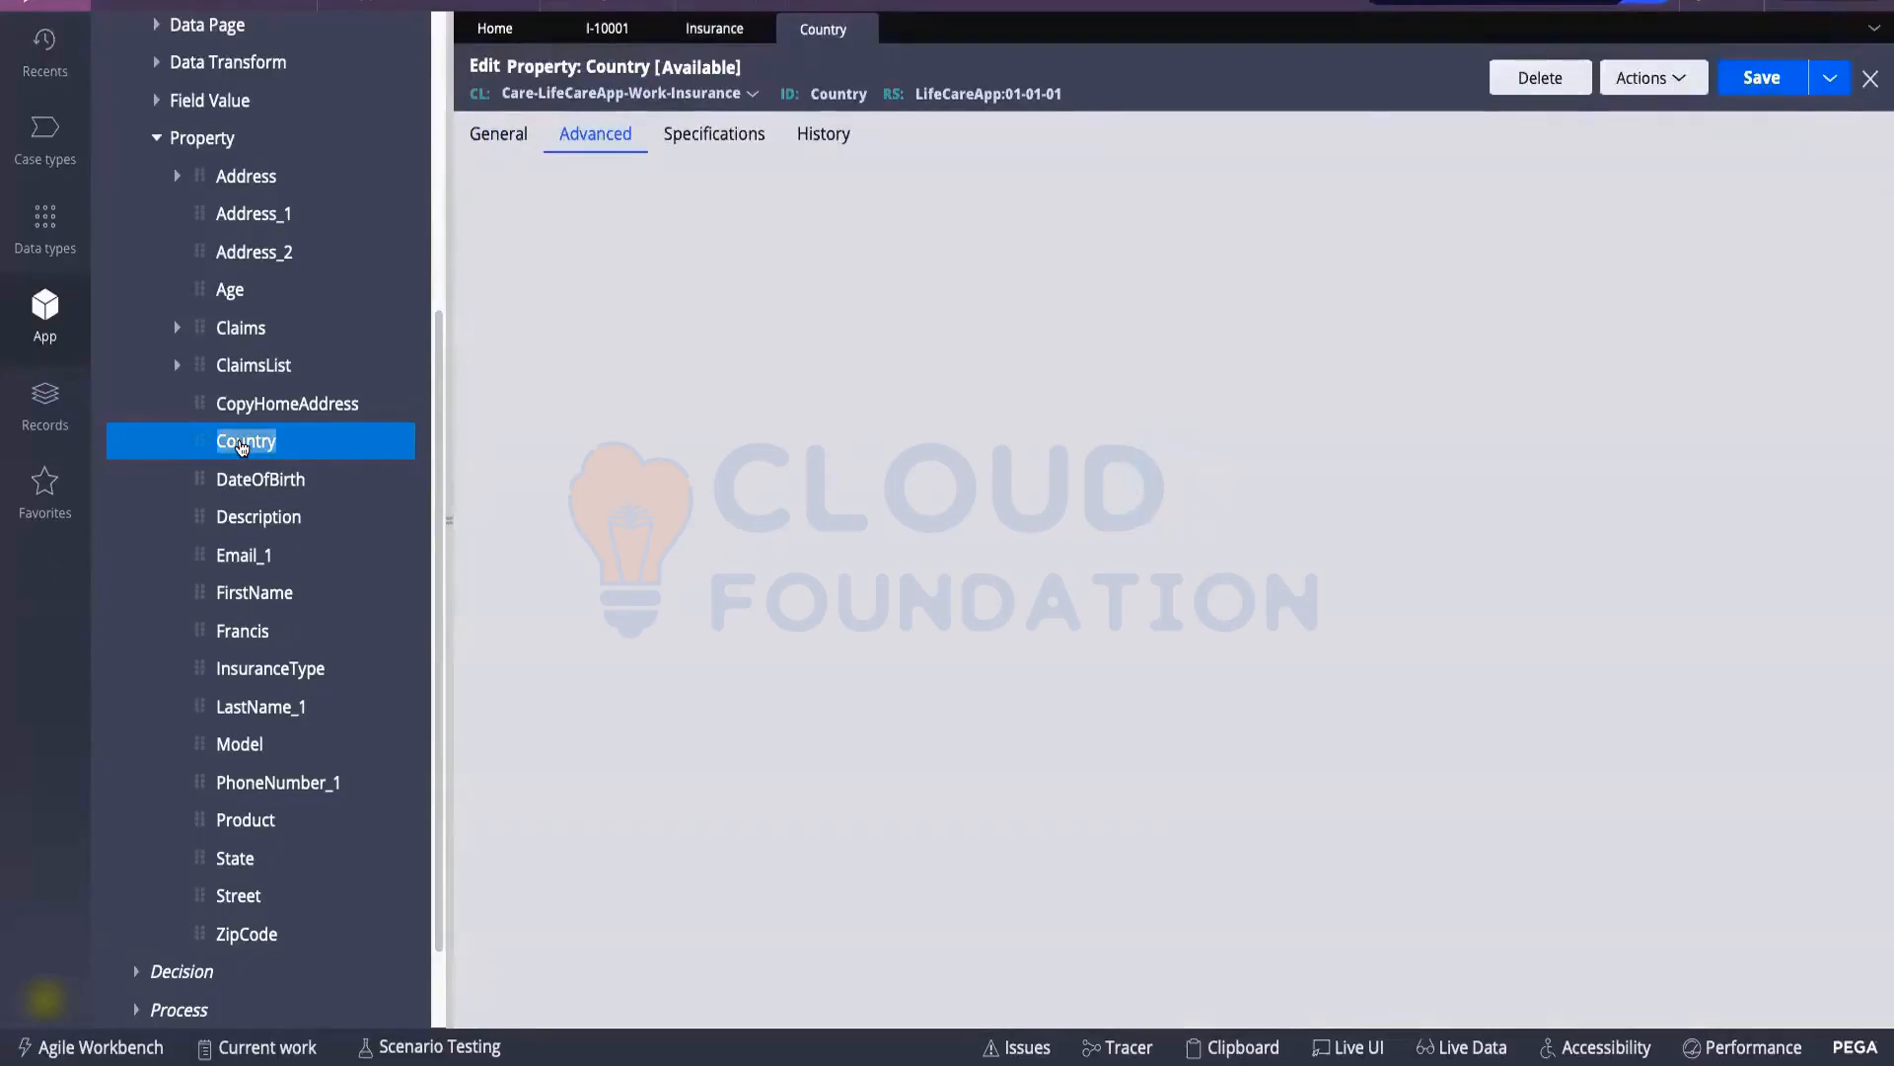
{"action": "right_click", "coordinate": [242, 447]}
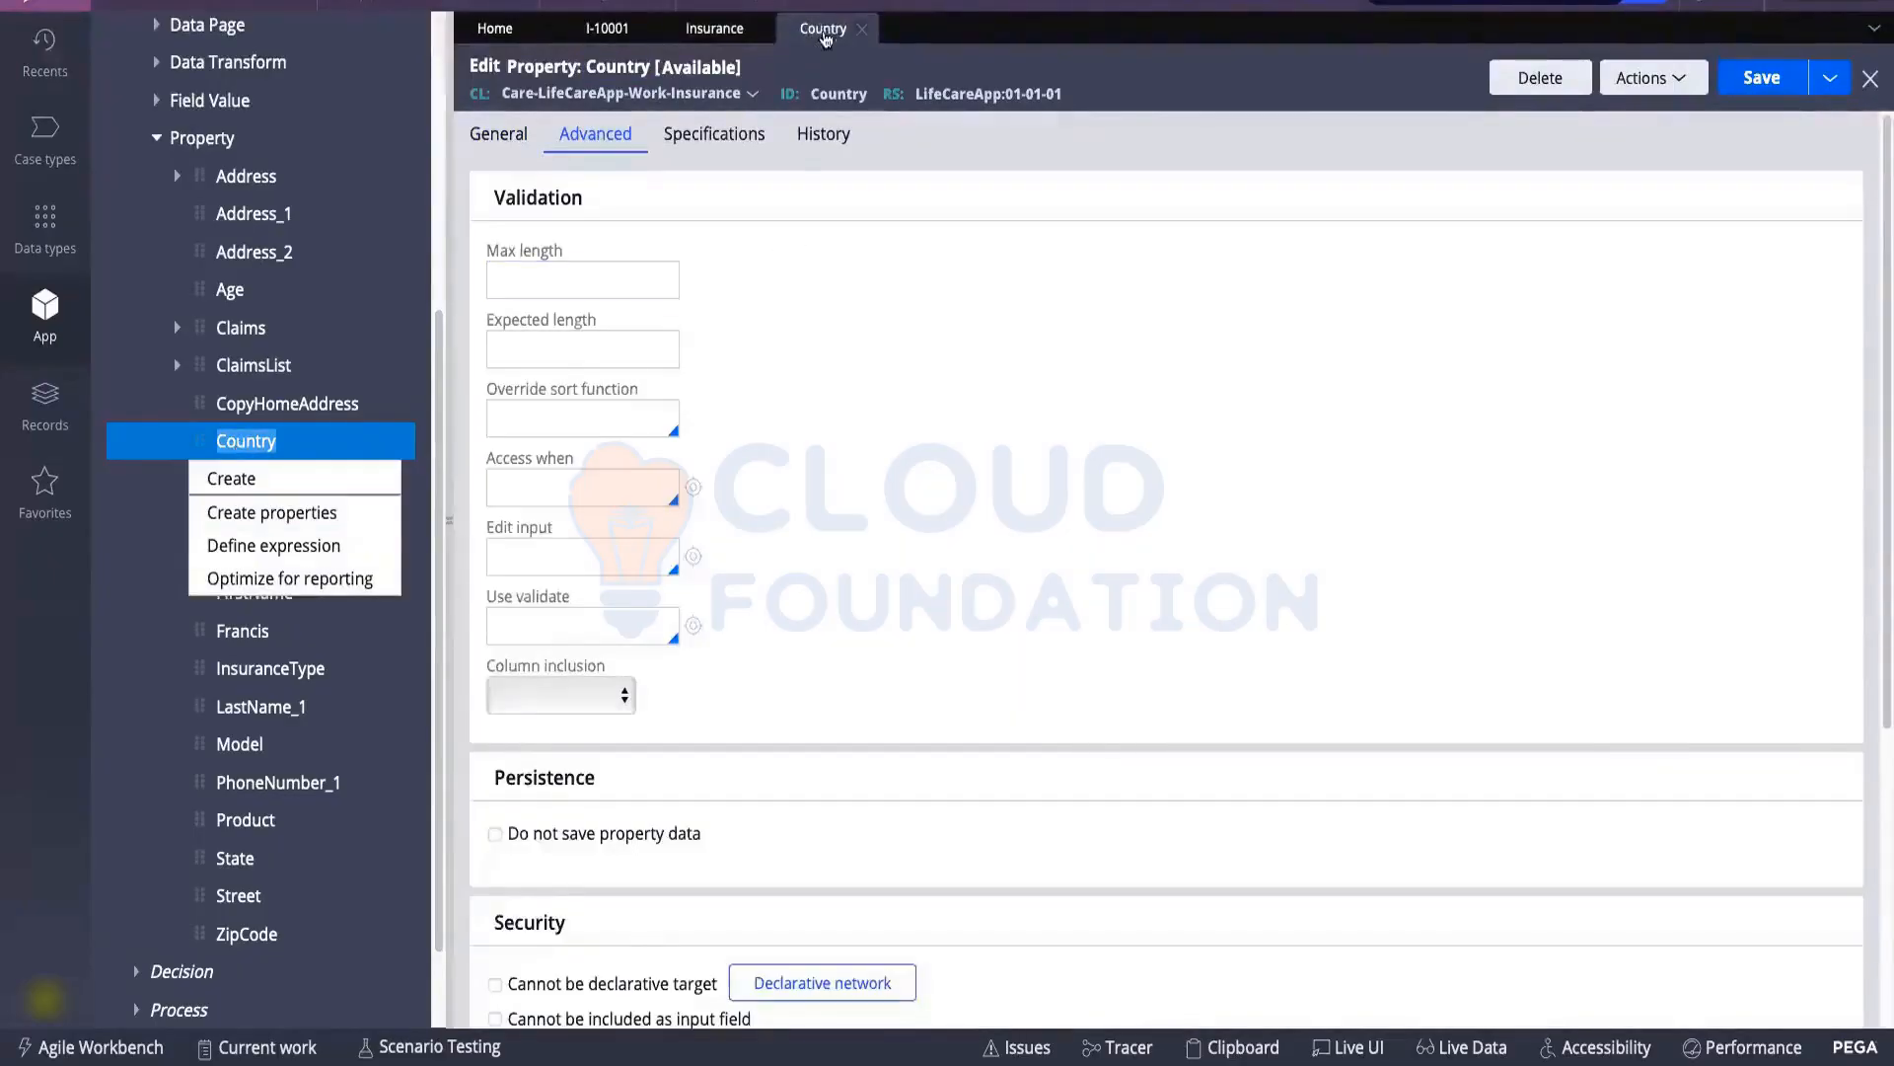
{"action": "left_click", "coordinate": [864, 32]}
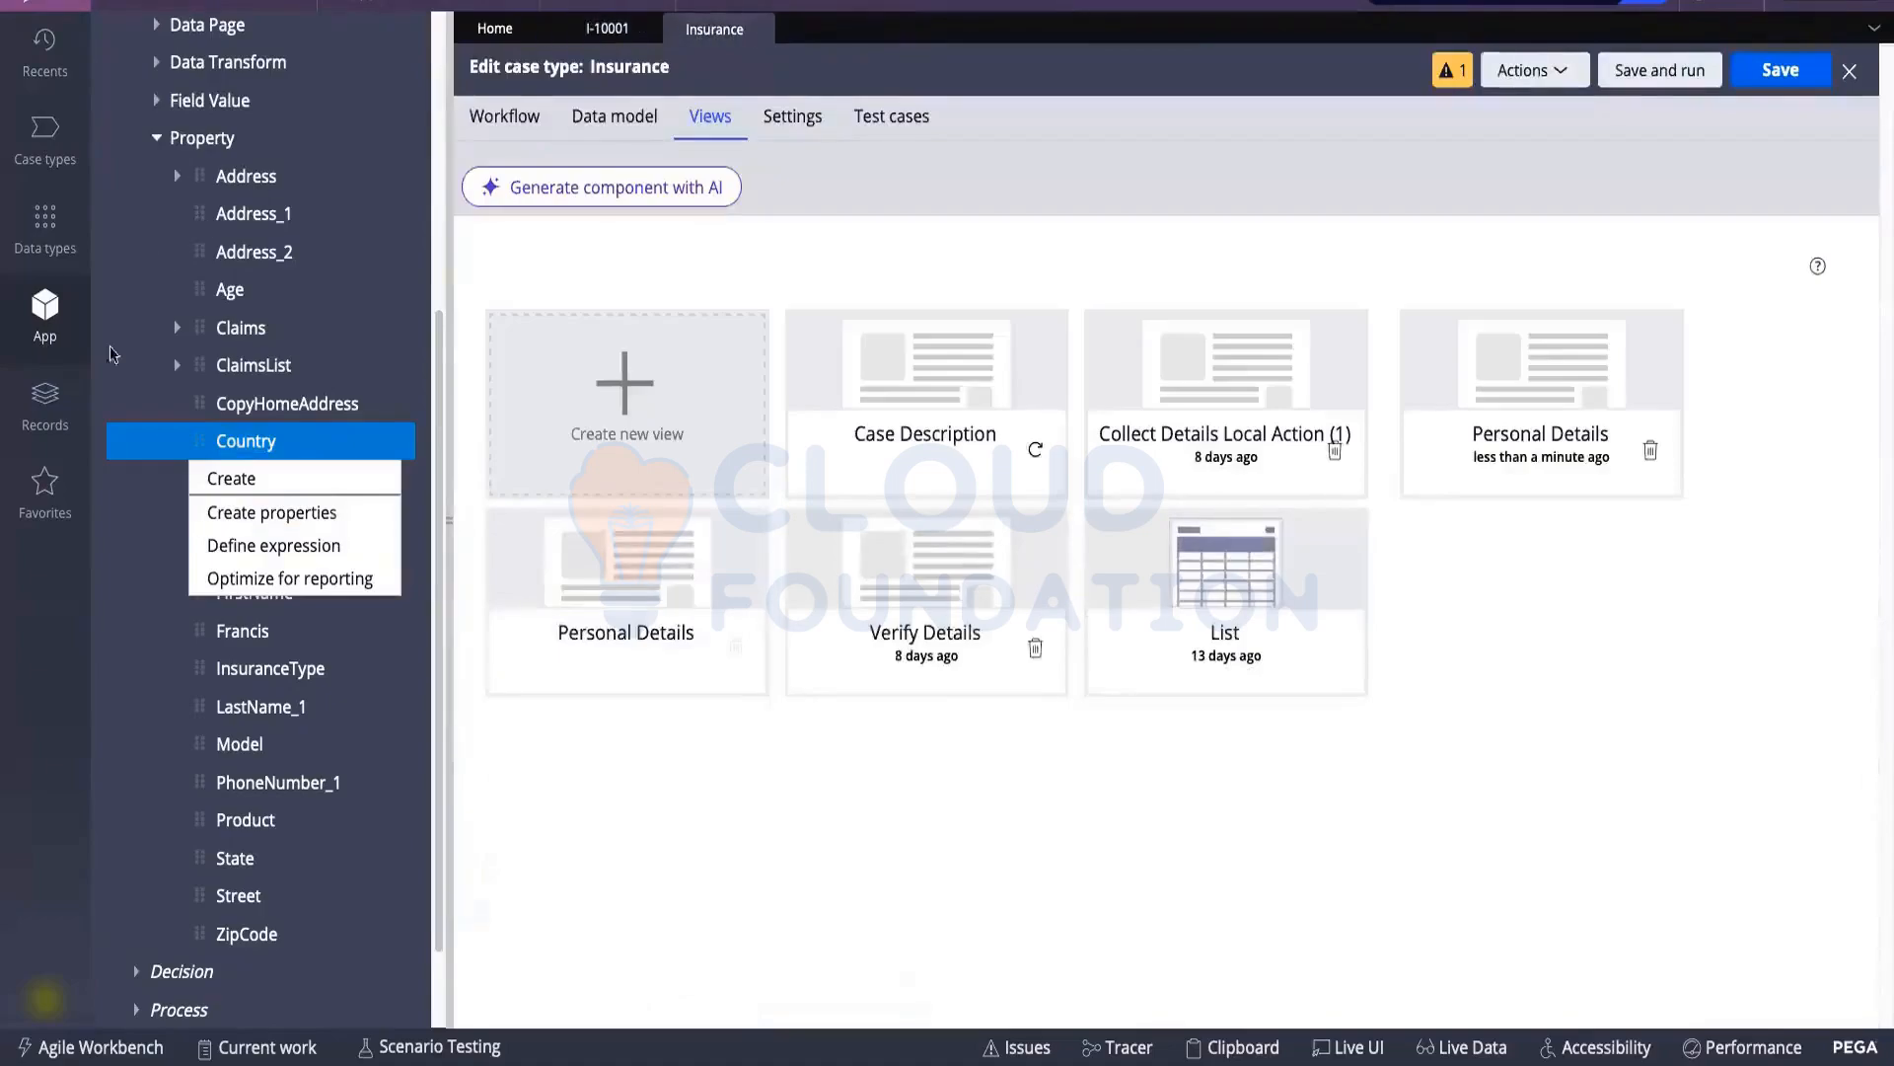
Check the Declare Expression records list and return to the Insurance case type's views
{"action": "left_click", "coordinate": [65, 403]}
{"action": "left_click", "coordinate": [202, 405]}
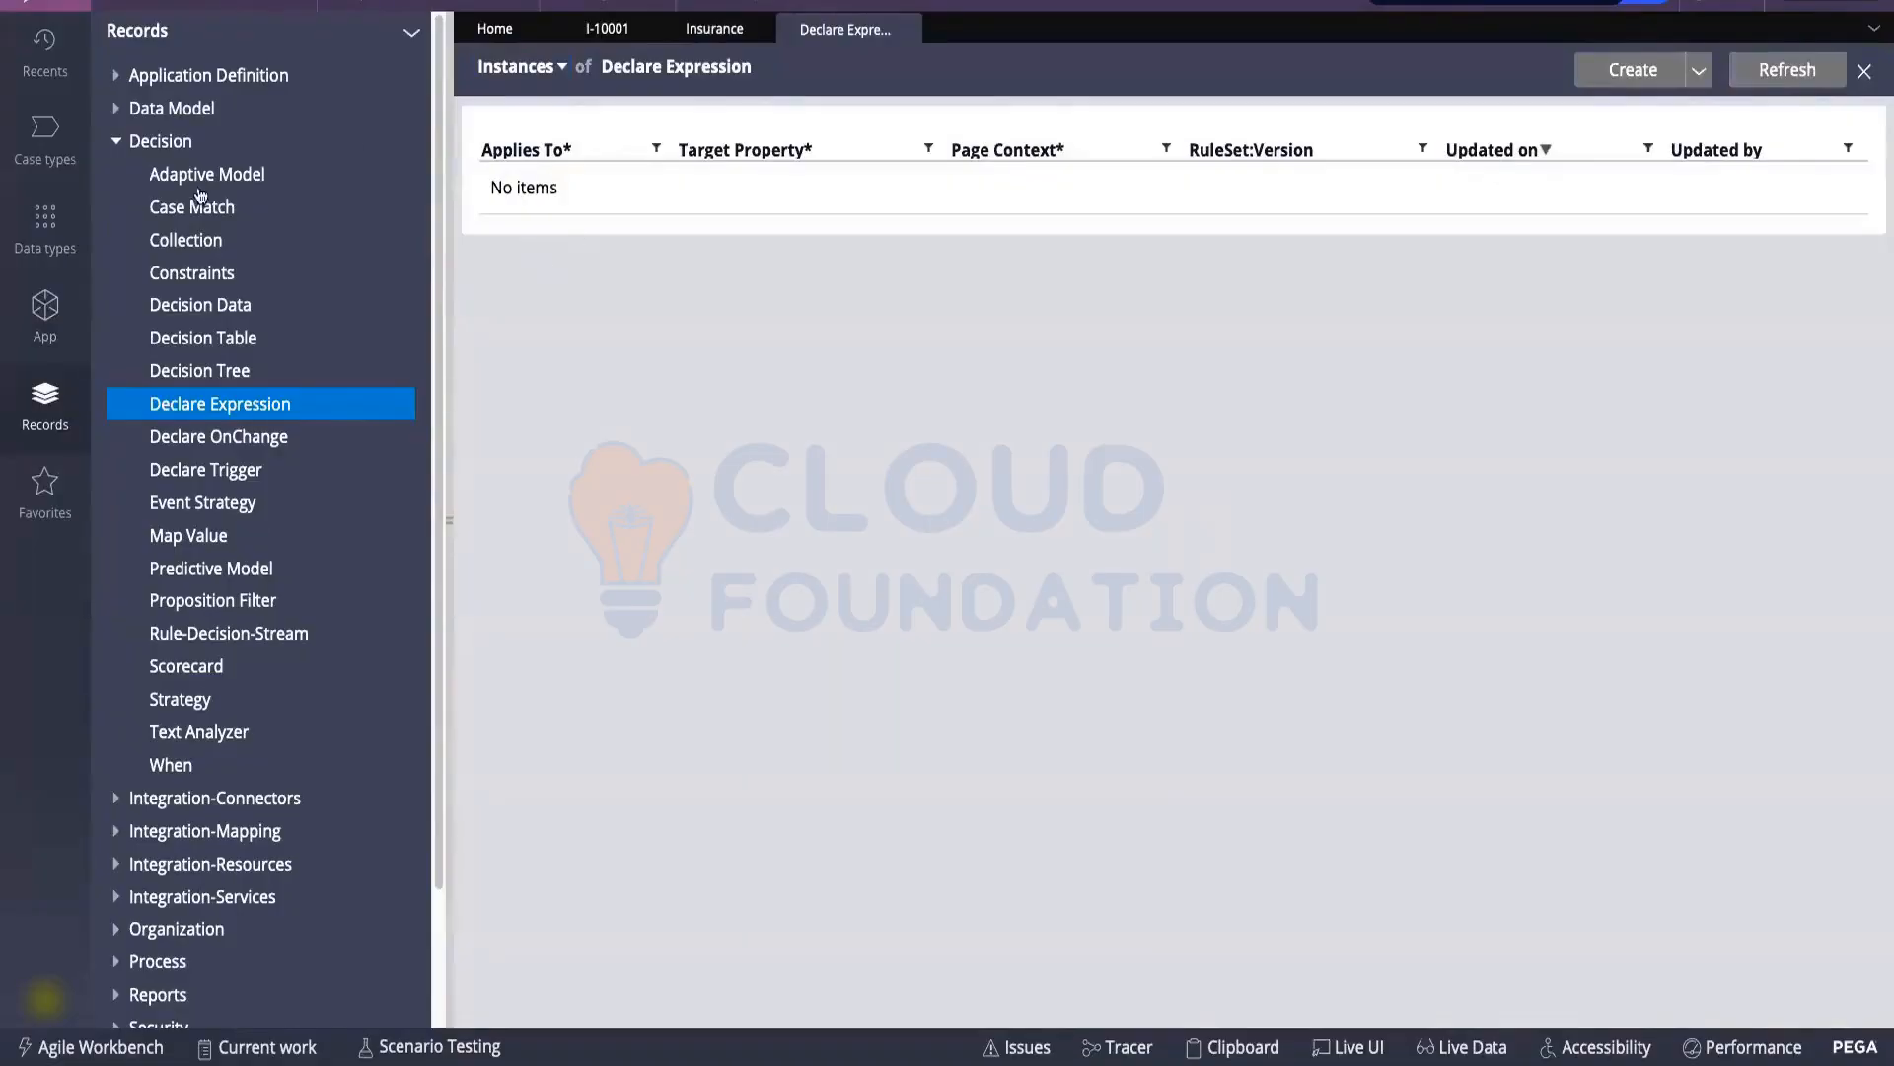
{"action": "left_click", "coordinate": [714, 30]}
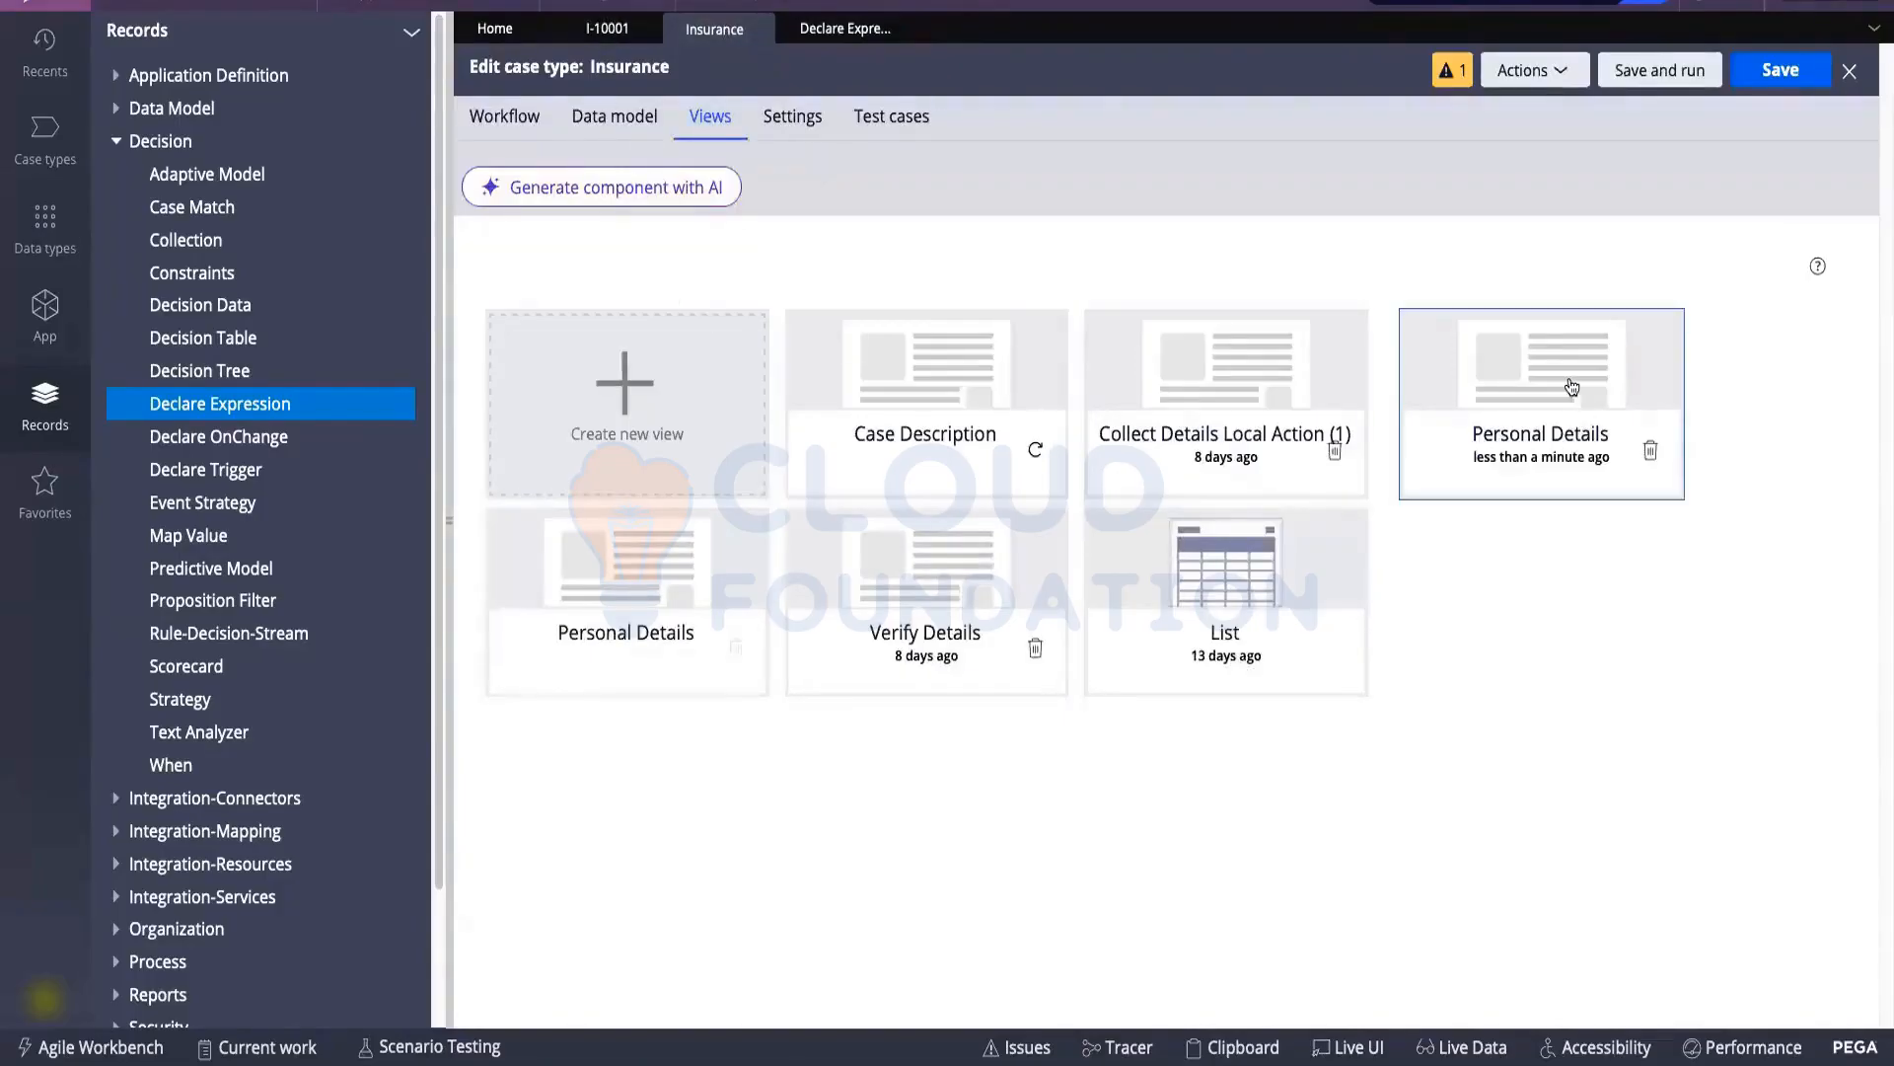
Refresh the App Explorer and expand the Data Model properties of the pinned Care-LifeCareApp-Work-Insurance class
{"action": "left_click", "coordinate": [71, 314]}
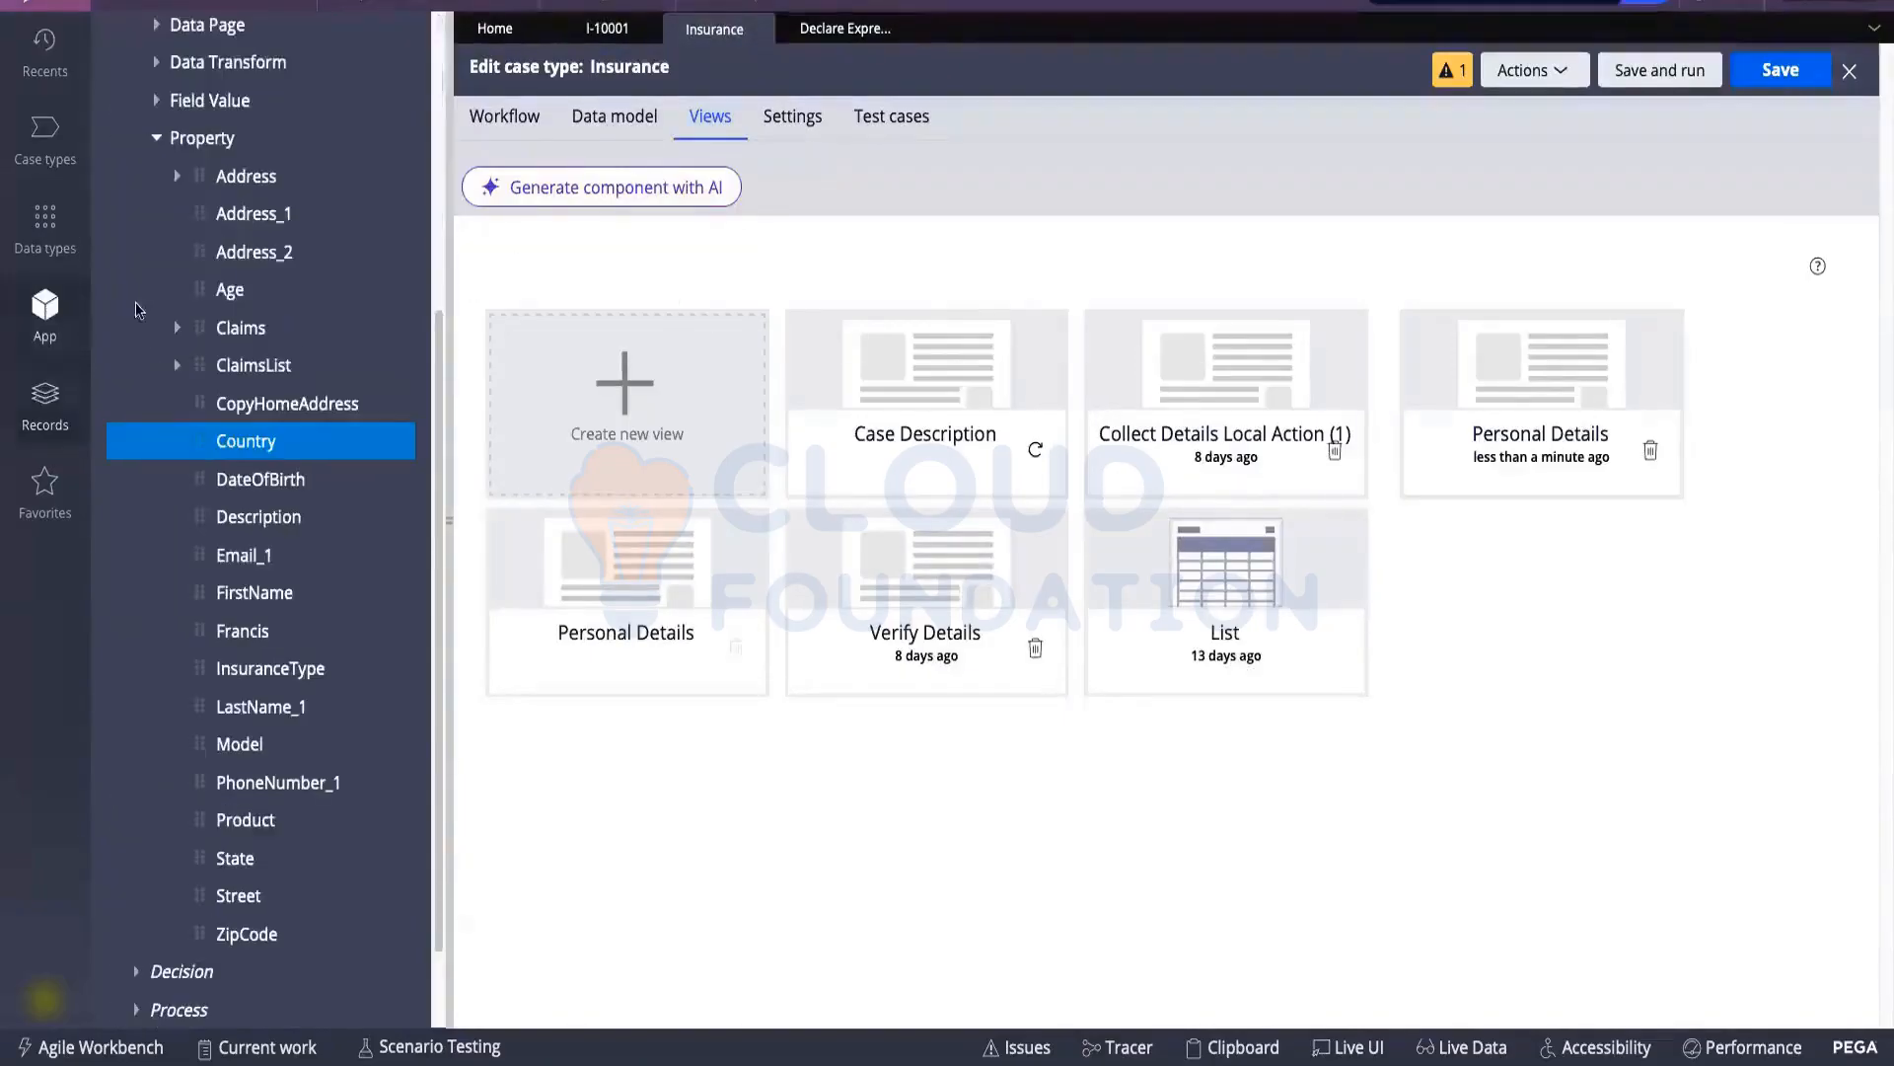
{"action": "scroll", "coordinate": [237, 173], "scroll_direction": "up", "scroll_amount": 5}
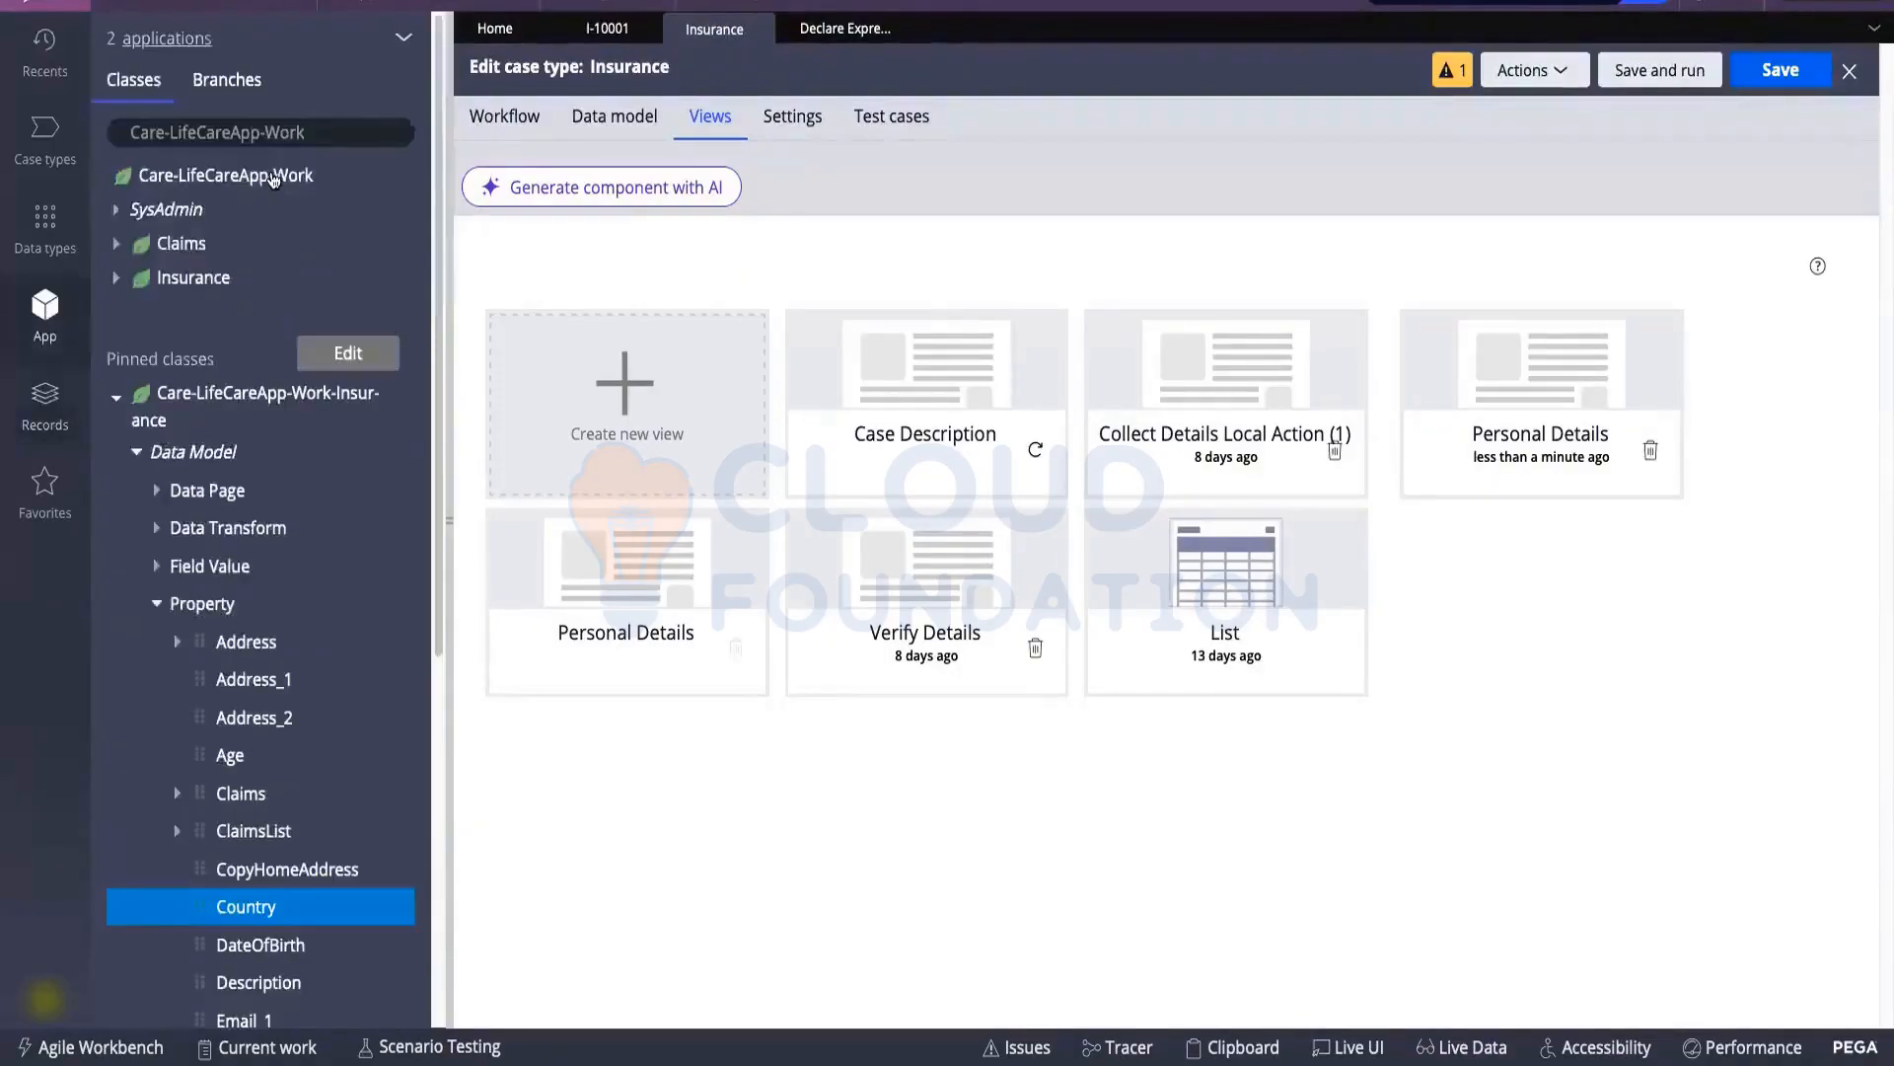
{"action": "left_click", "coordinate": [405, 41]}
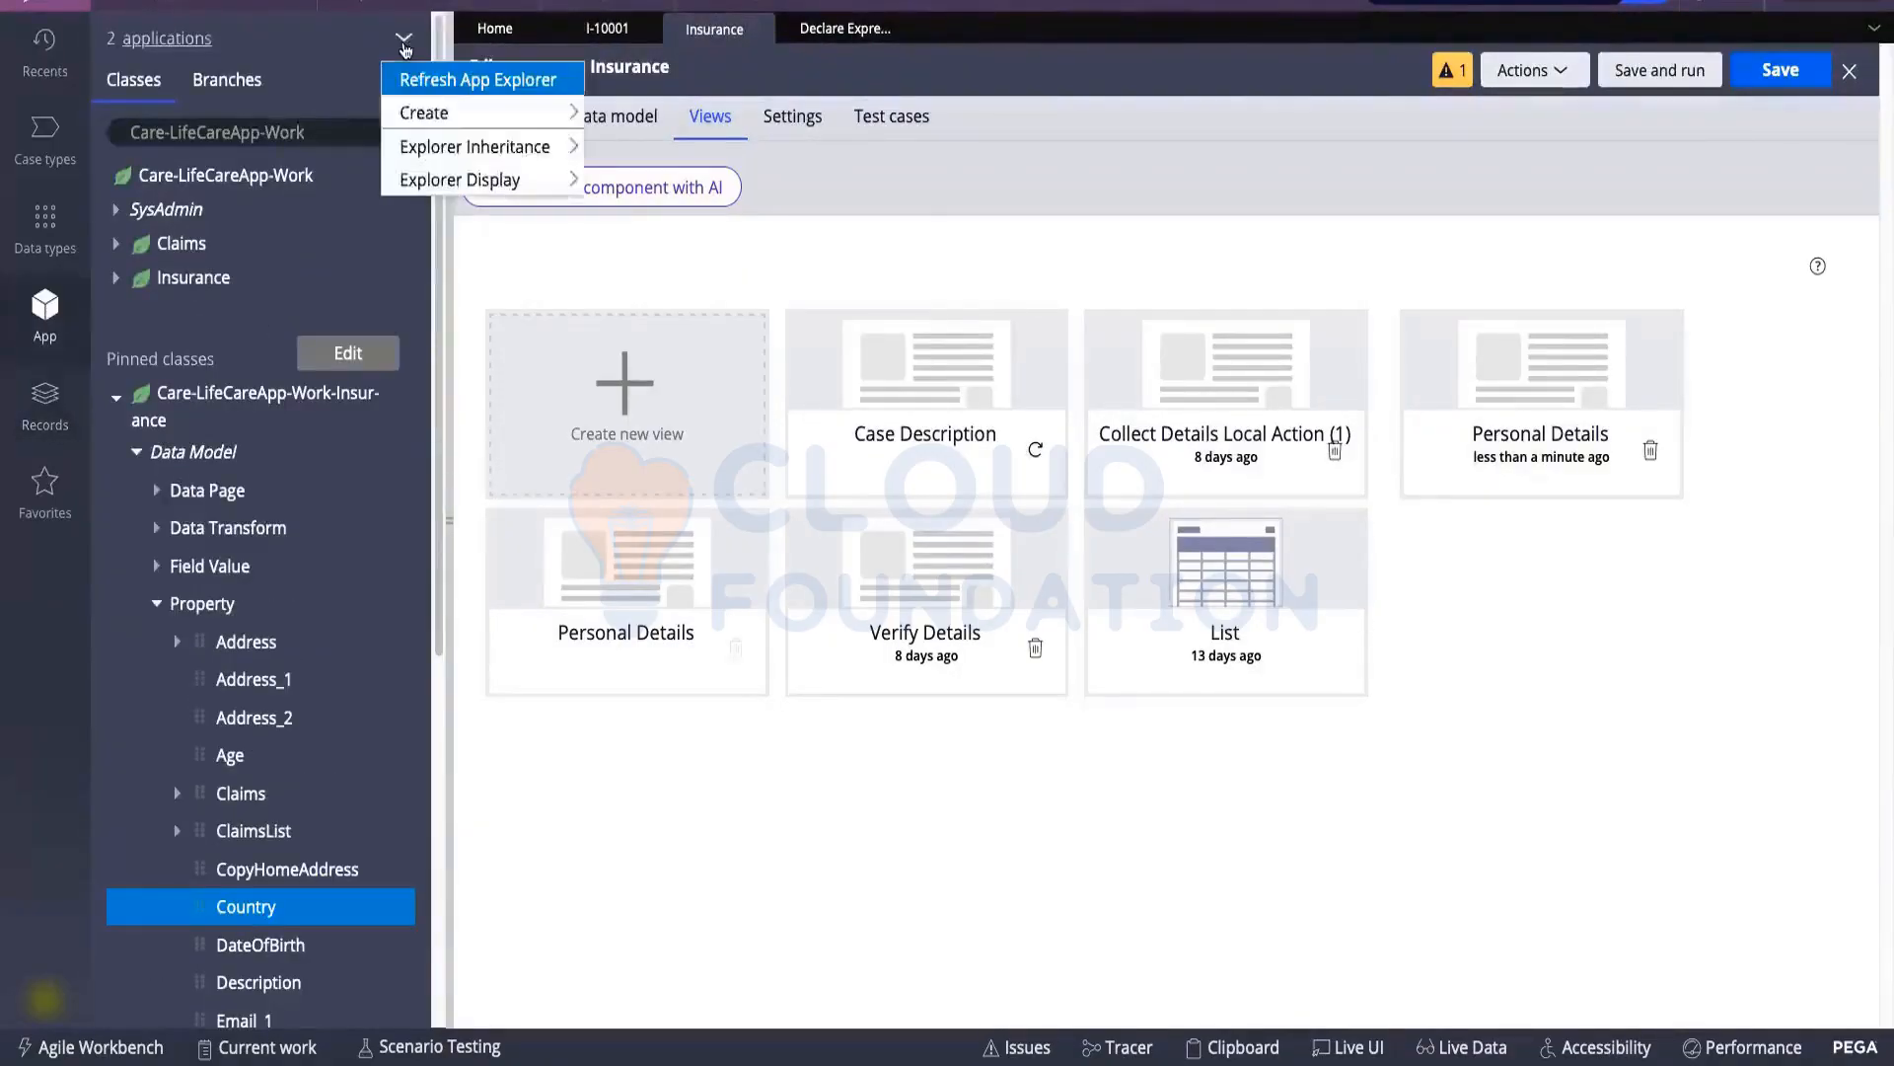
{"action": "key", "text": "Escape"}
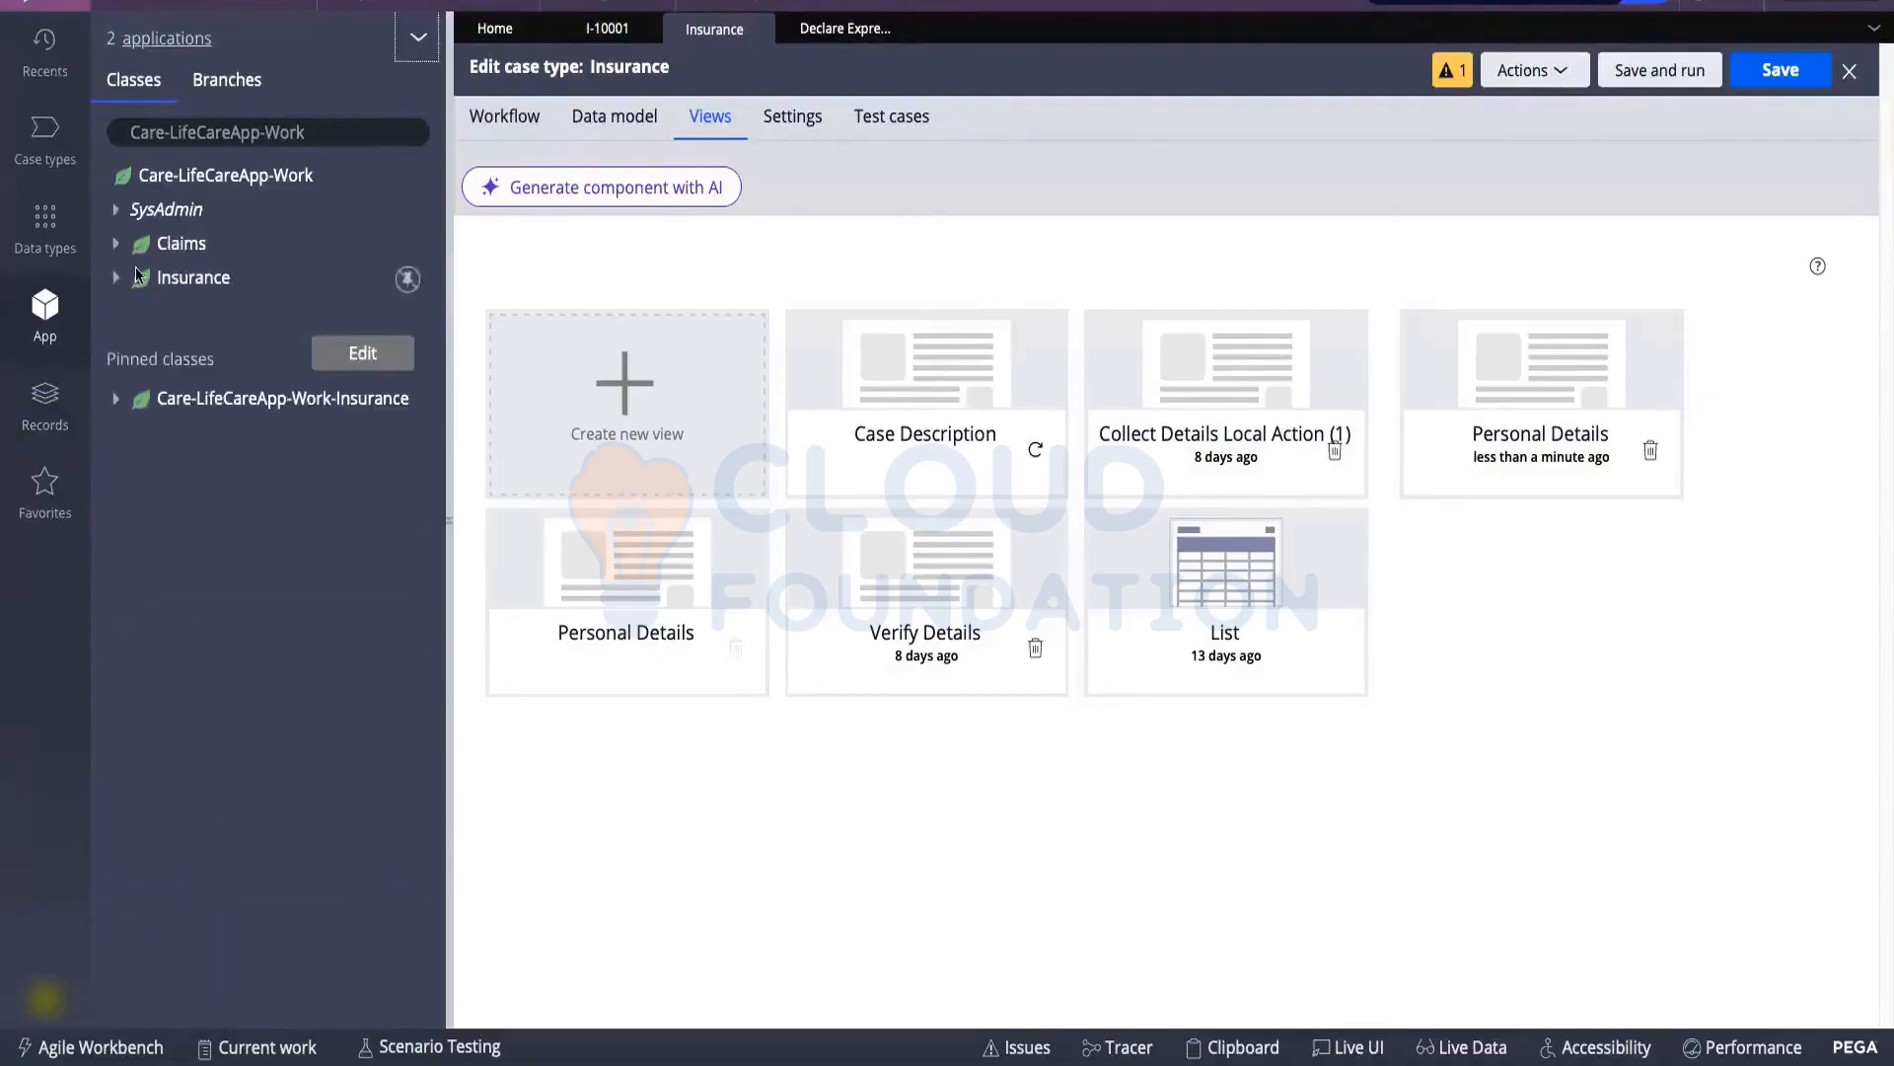
{"action": "left_click", "coordinate": [125, 400]}
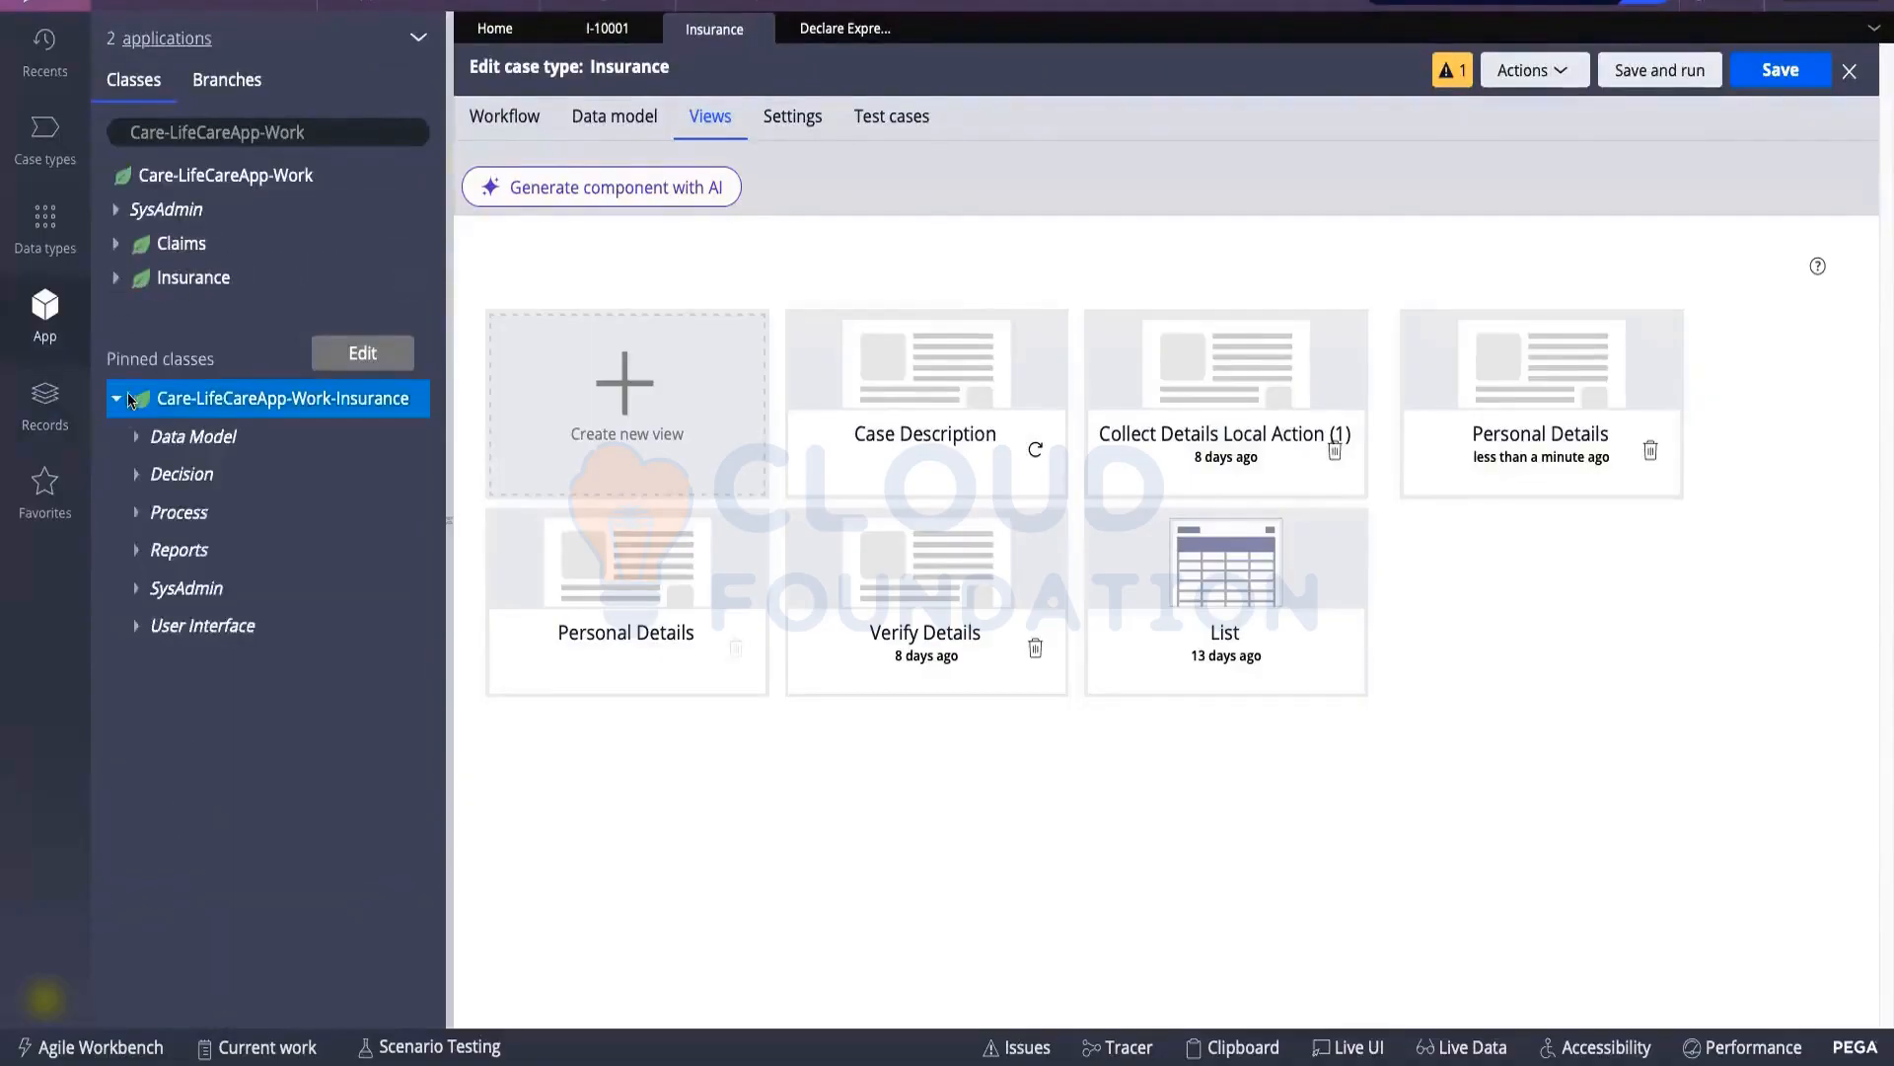
{"action": "left_click", "coordinate": [139, 439]}
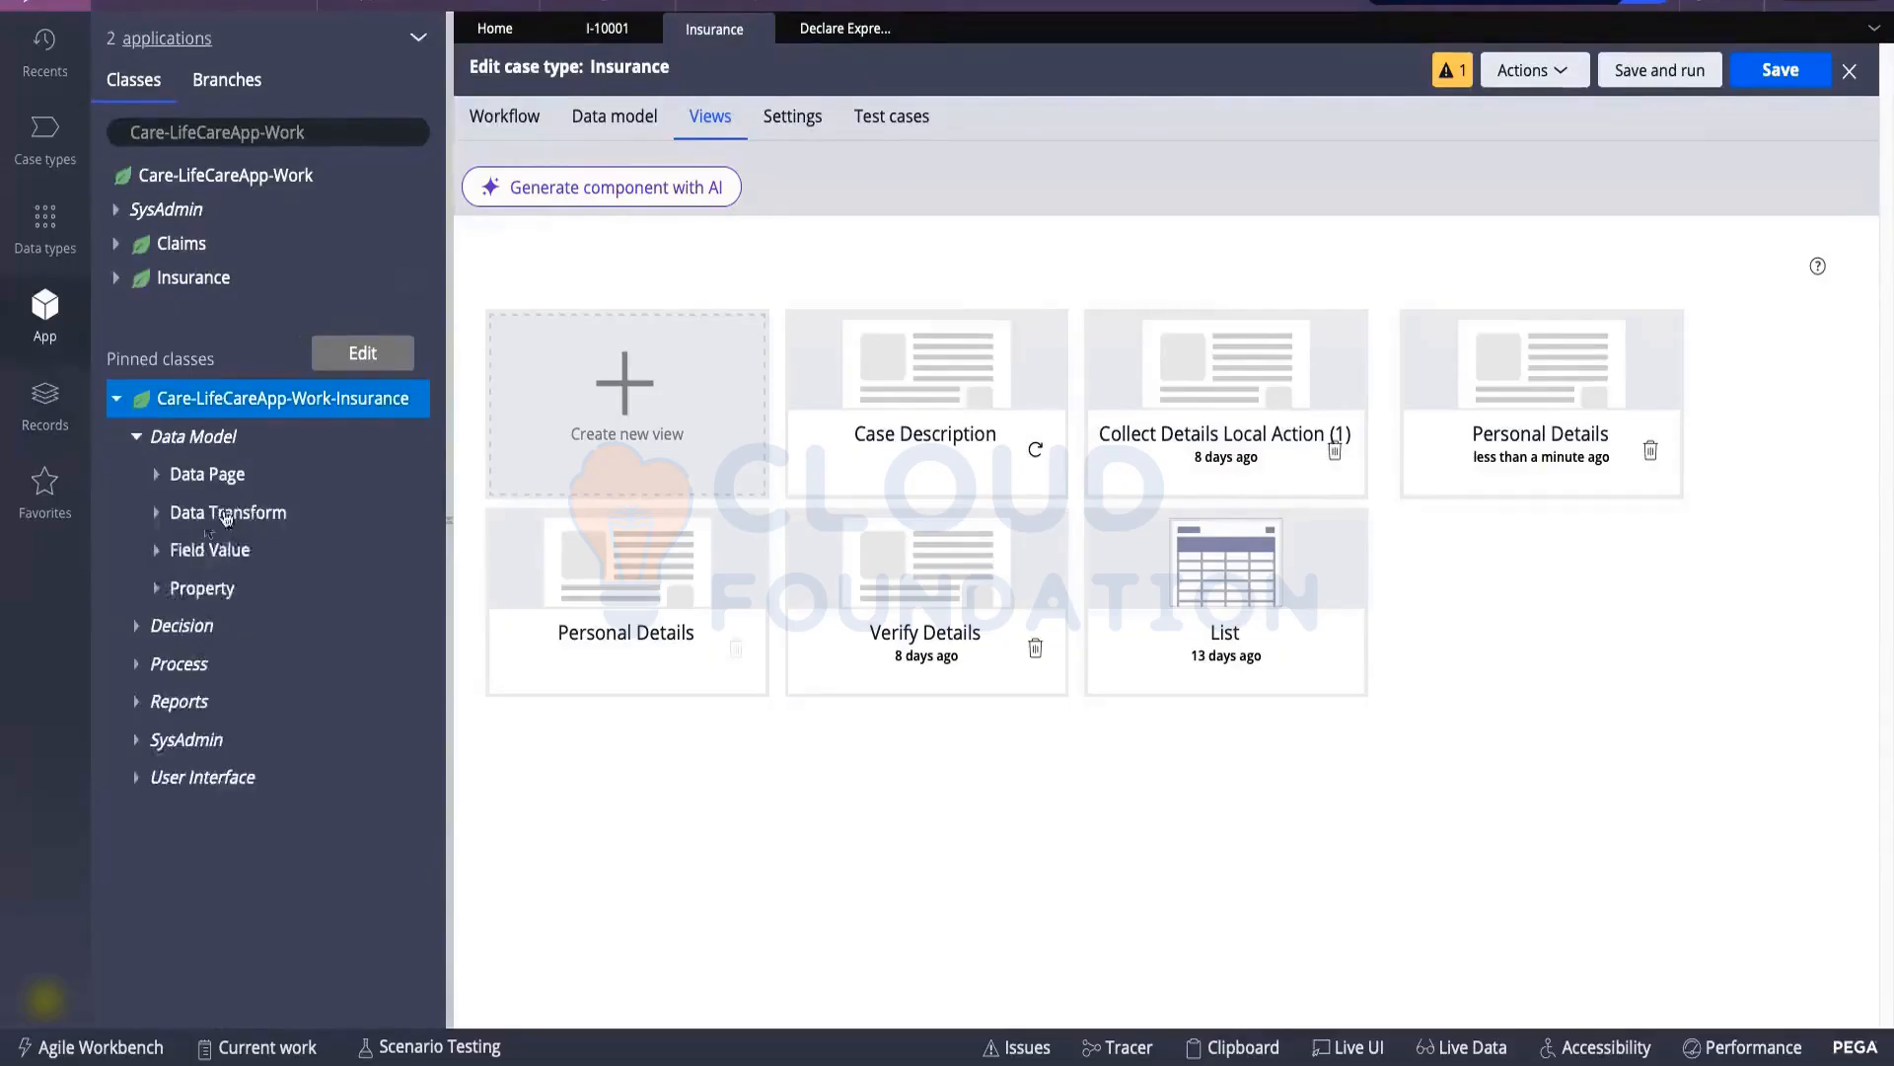
{"action": "left_click", "coordinate": [157, 590]}
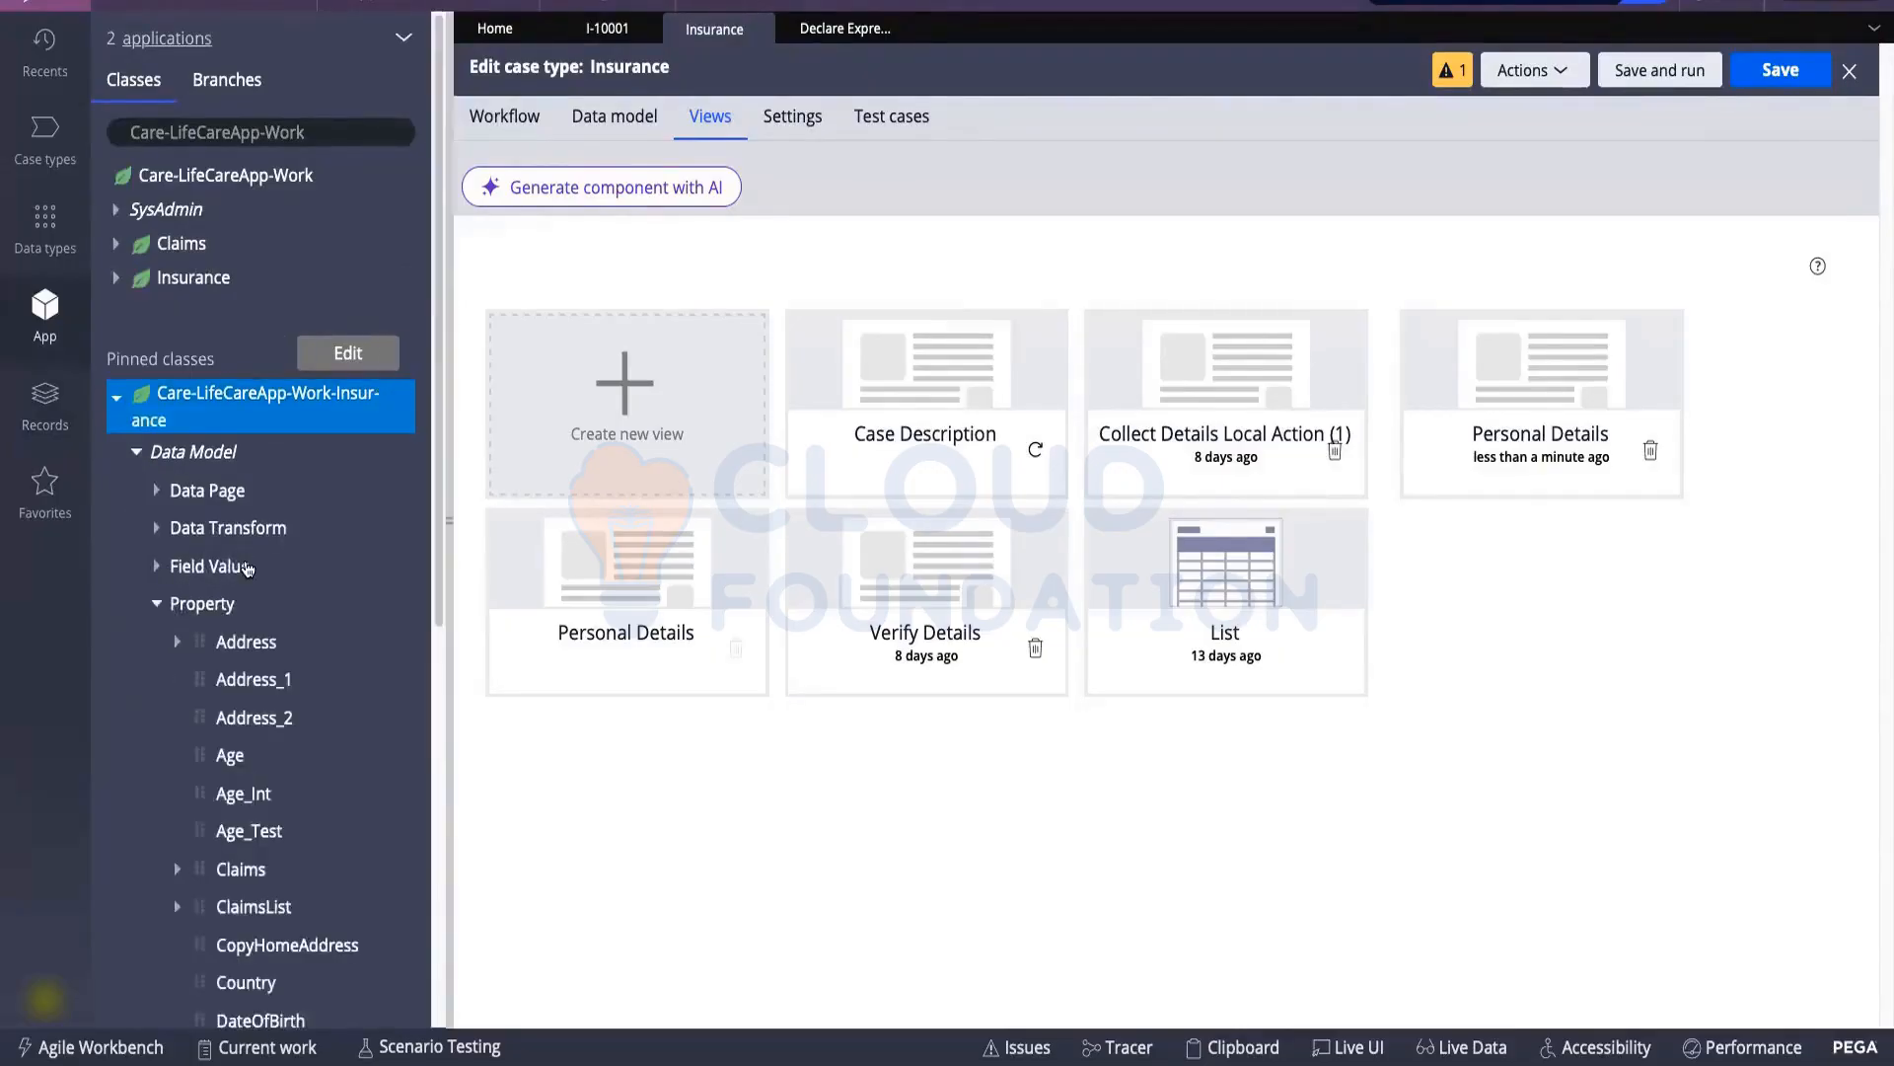
Define a declare expression for the Age_Int property, keeping the Care-LifeCareApp-Work-Insurance class and the LifeCareApp 01-01-01 ruleset, and open it
{"action": "right_click", "coordinate": [237, 784]}
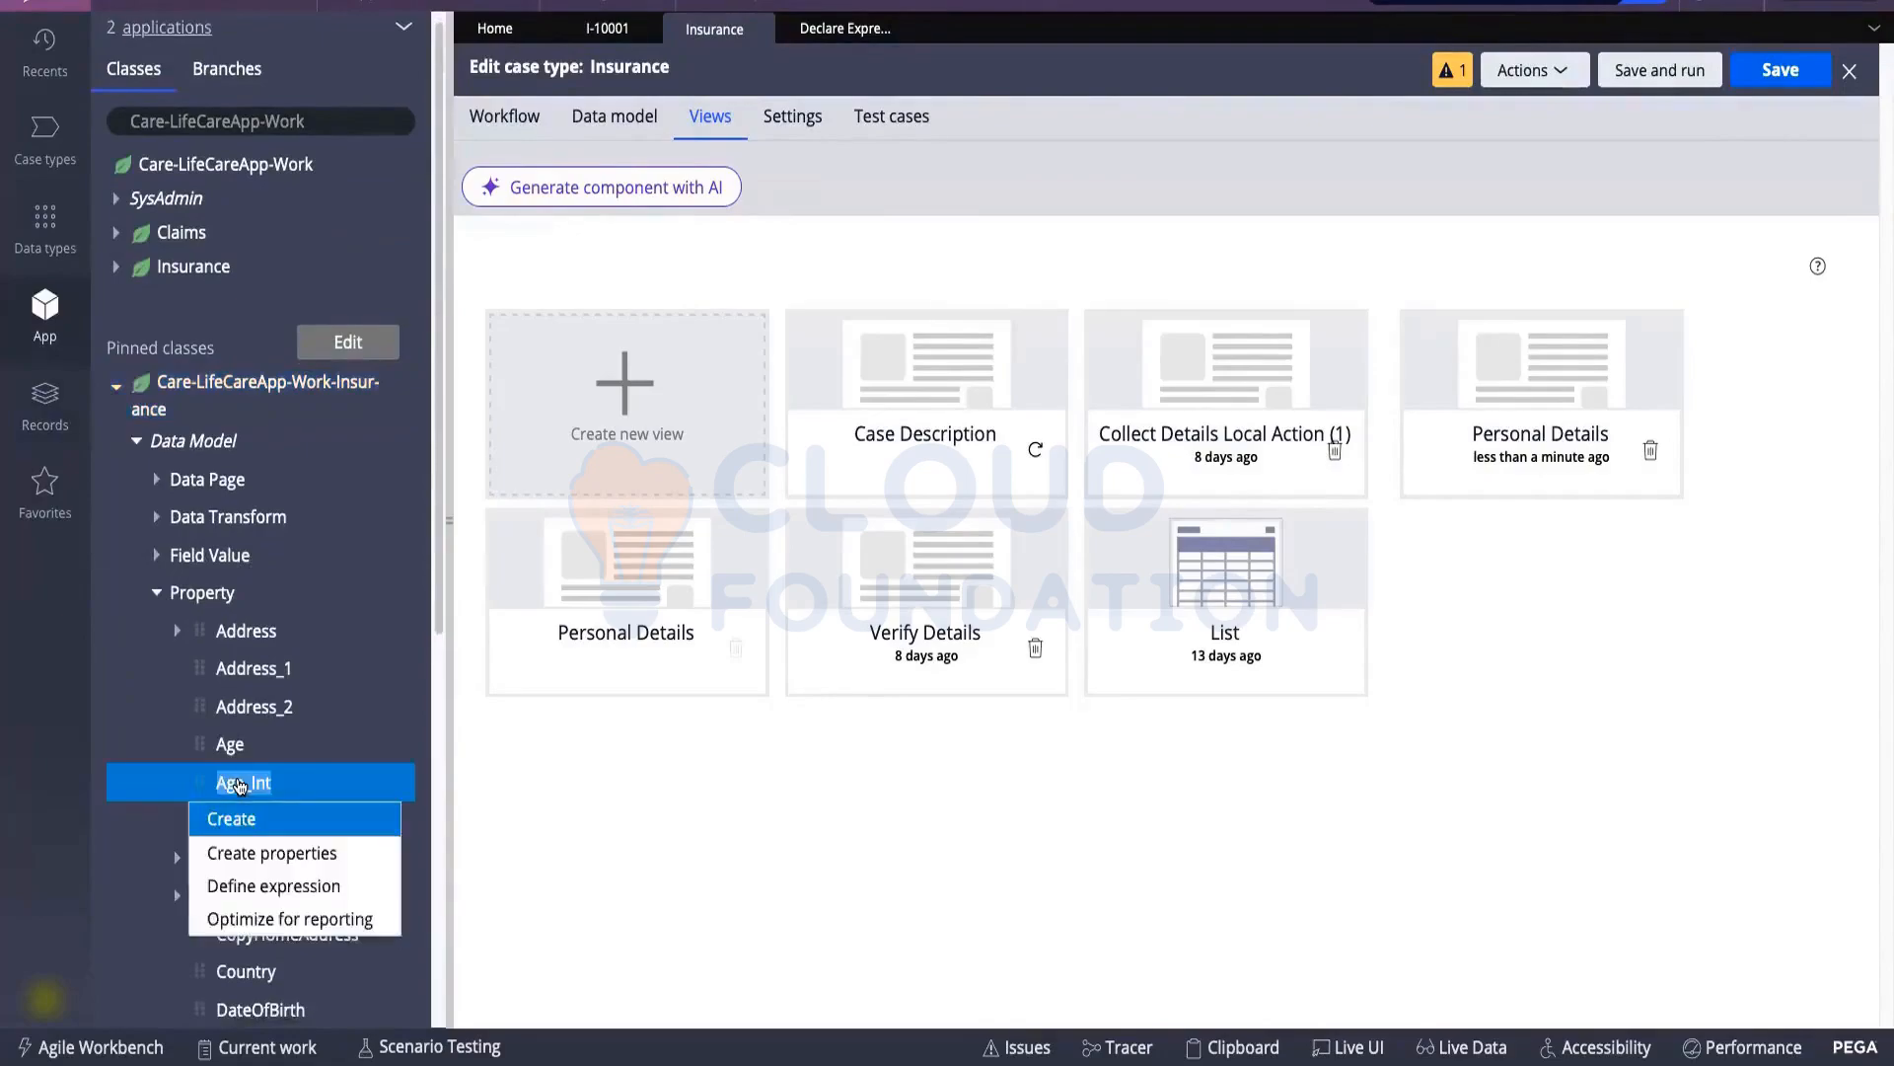
{"action": "left_click", "coordinate": [244, 876]}
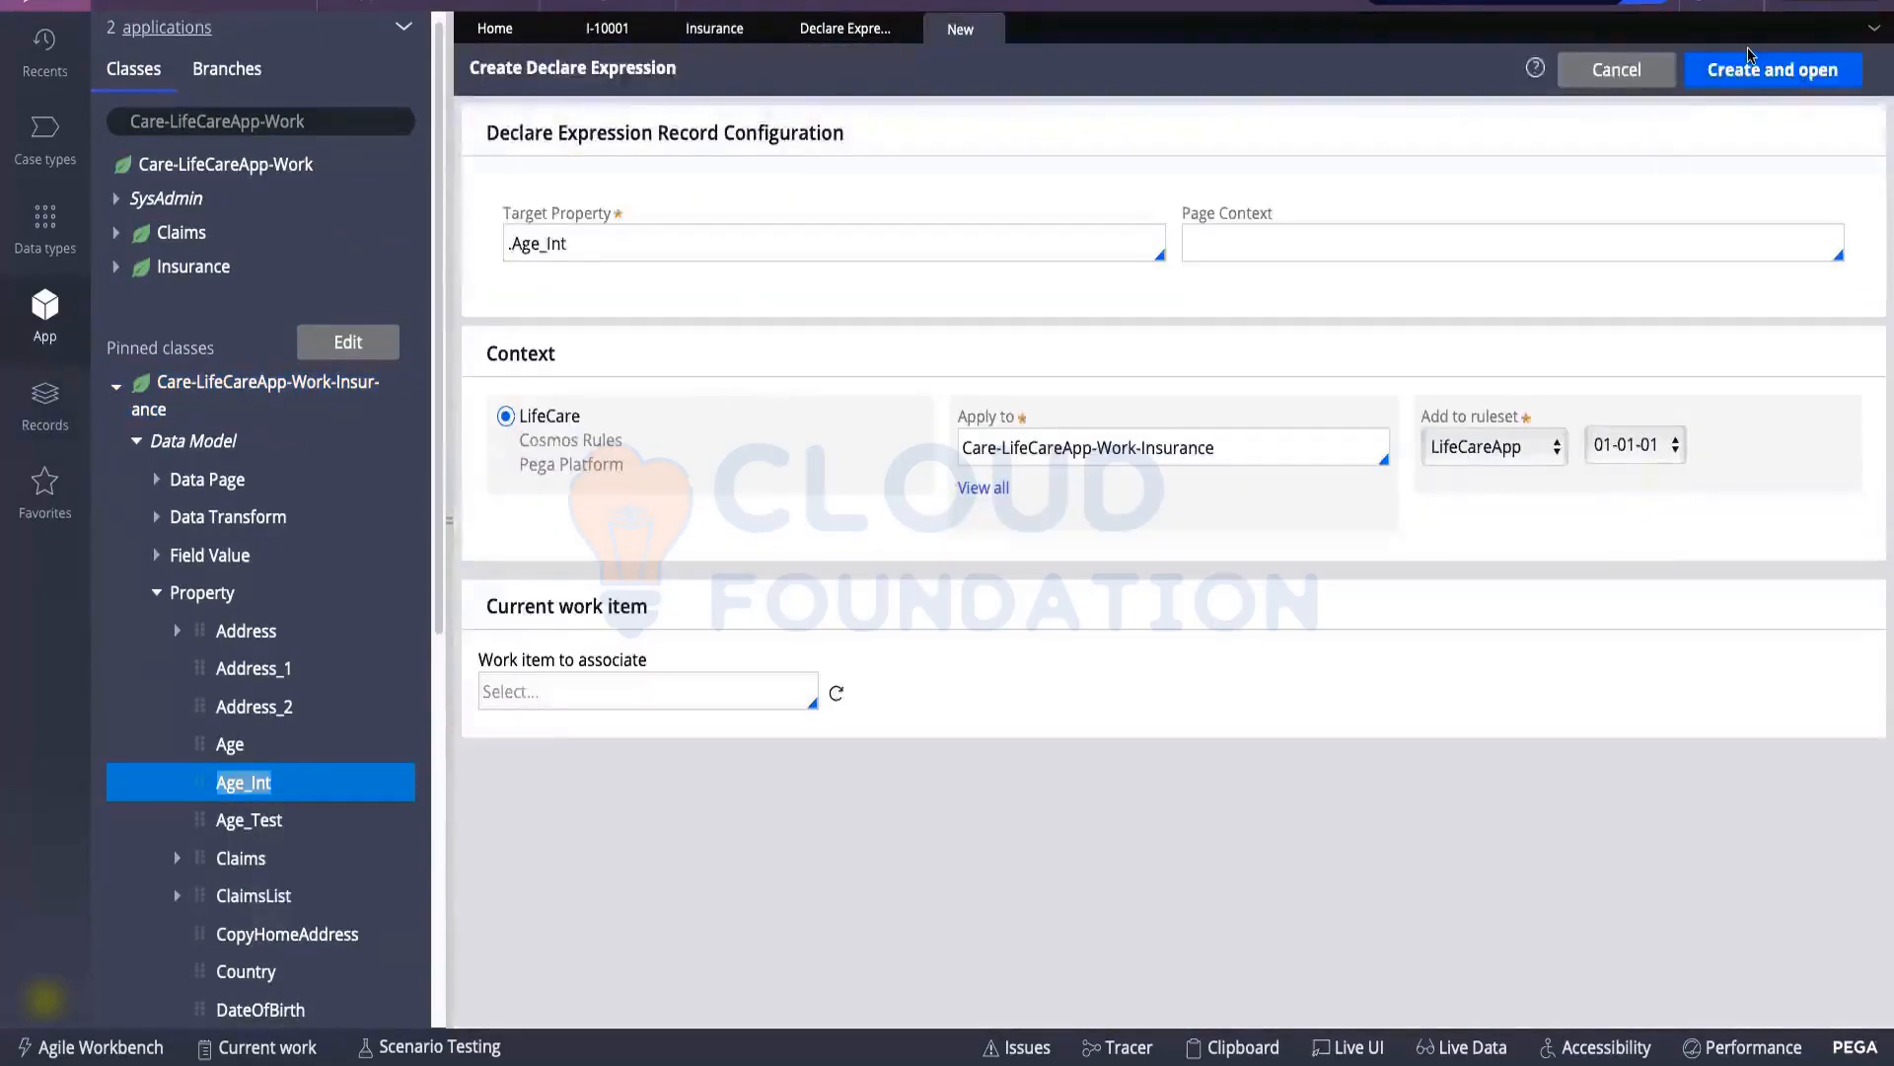
{"action": "left_click", "coordinate": [1773, 69]}
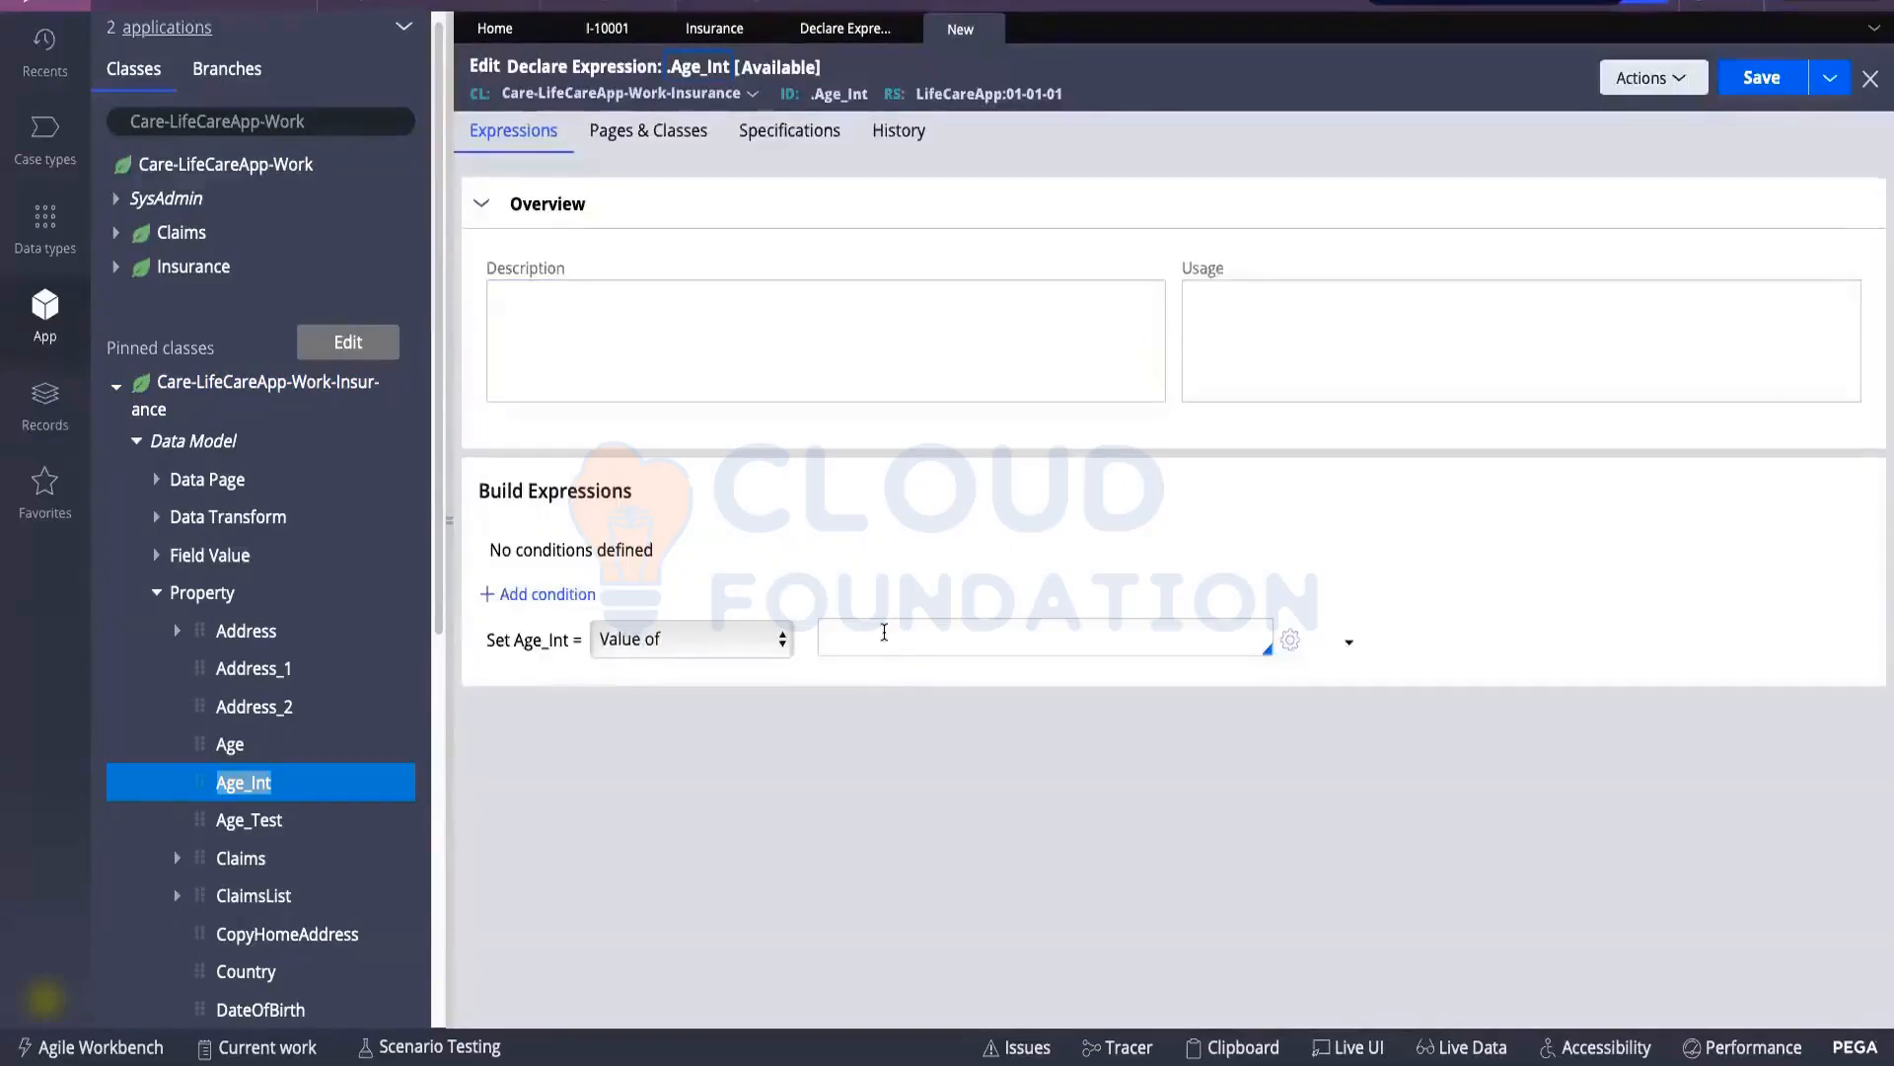
{"action": "left_click", "coordinate": [884, 633]}
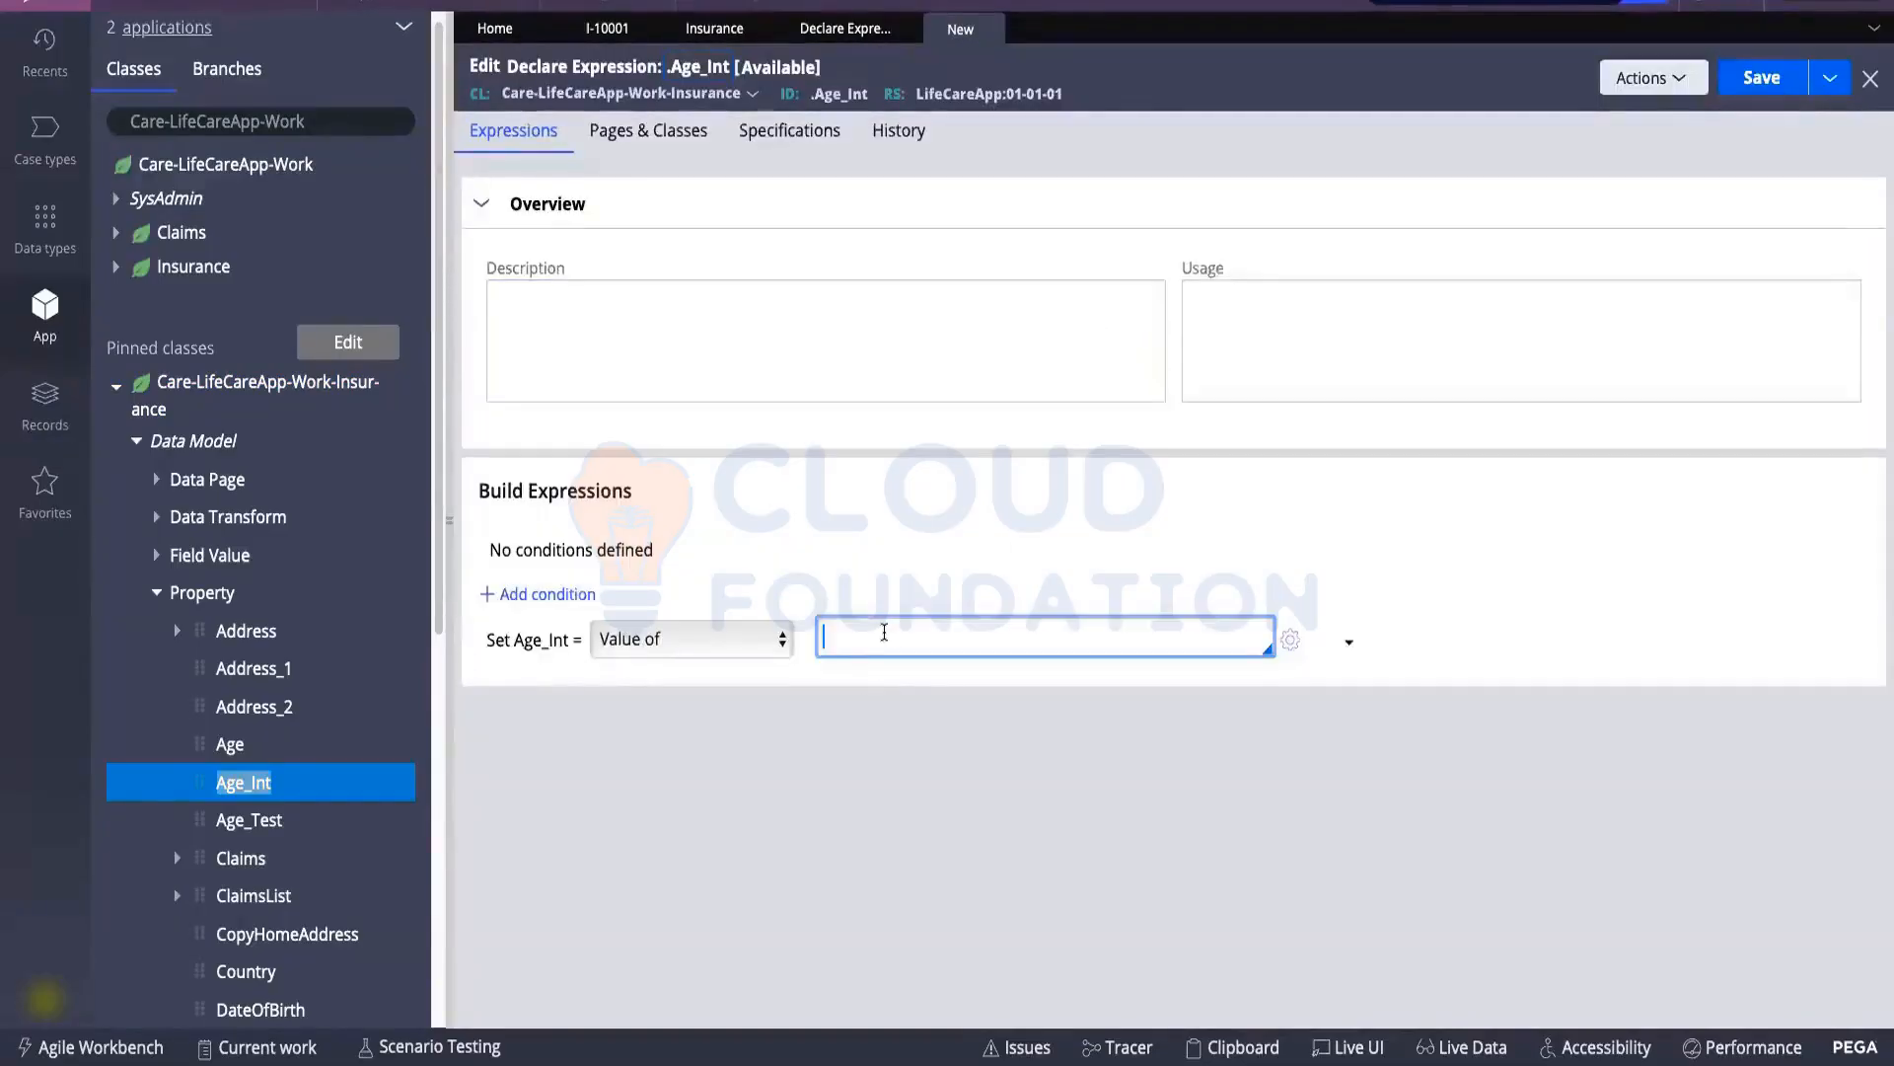
{"action": "type", "text": "@DateTimeDifference(@dateValue(.DateOfBirth),@dateValue(@today()),\"Y\")"}
{"action": "left_click", "coordinate": [1044, 711]}
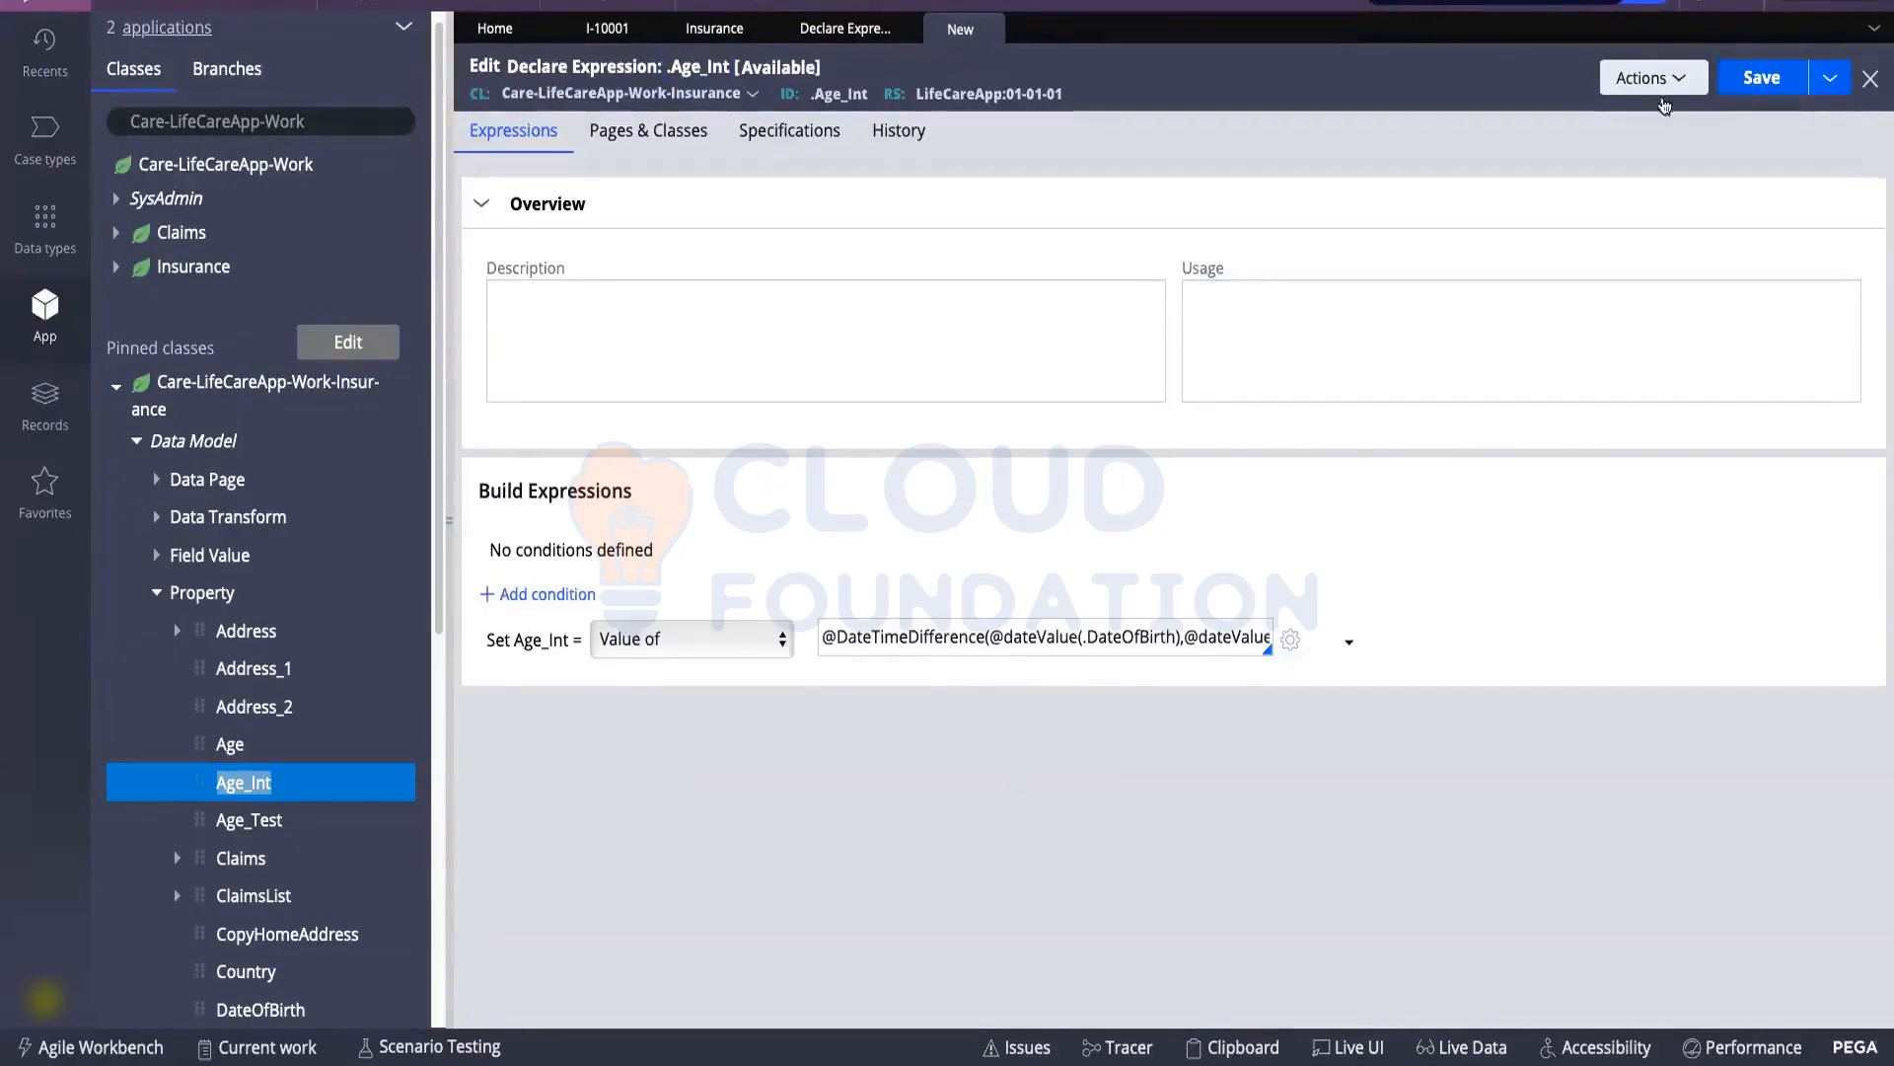
{"action": "left_click", "coordinate": [1758, 77]}
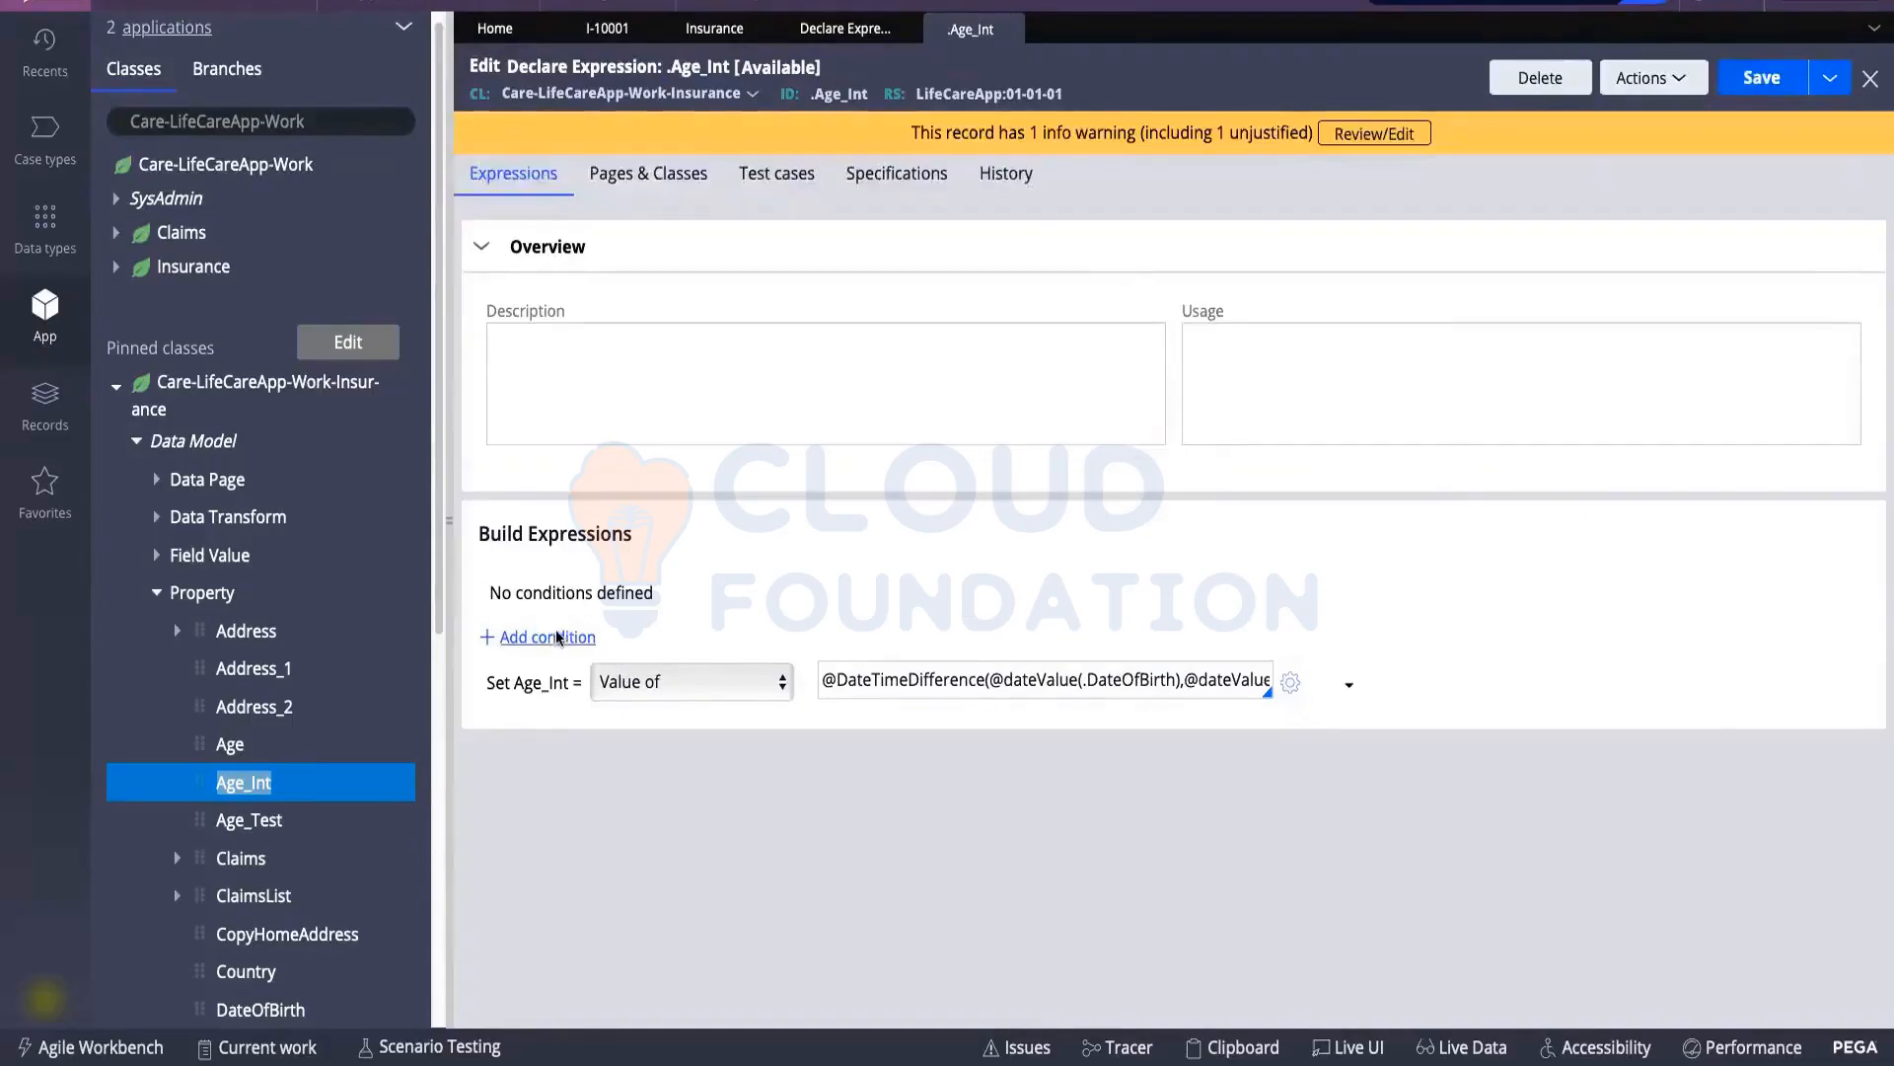
Add a condition to the Age_Int expression requiring .DateOfBirth != ""
{"action": "left_click", "coordinate": [558, 637]}
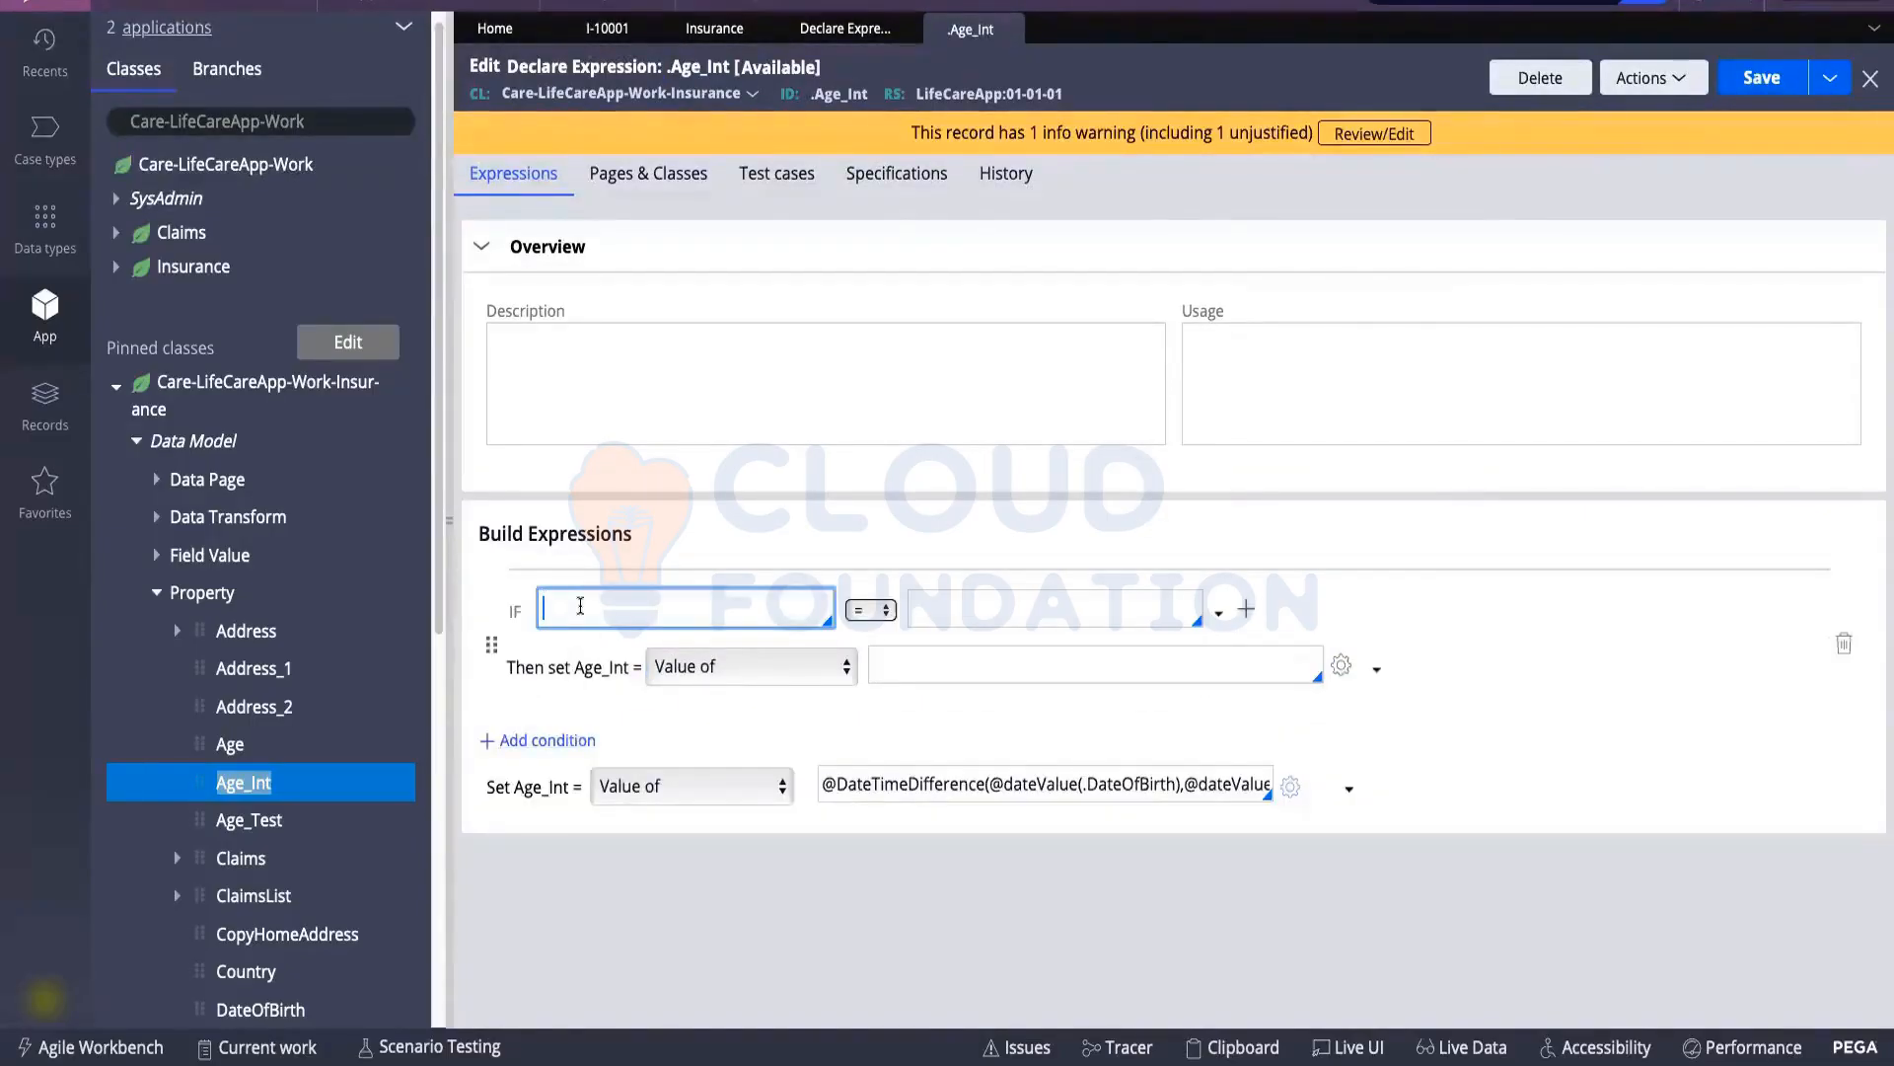
{"action": "type", "text": "."}
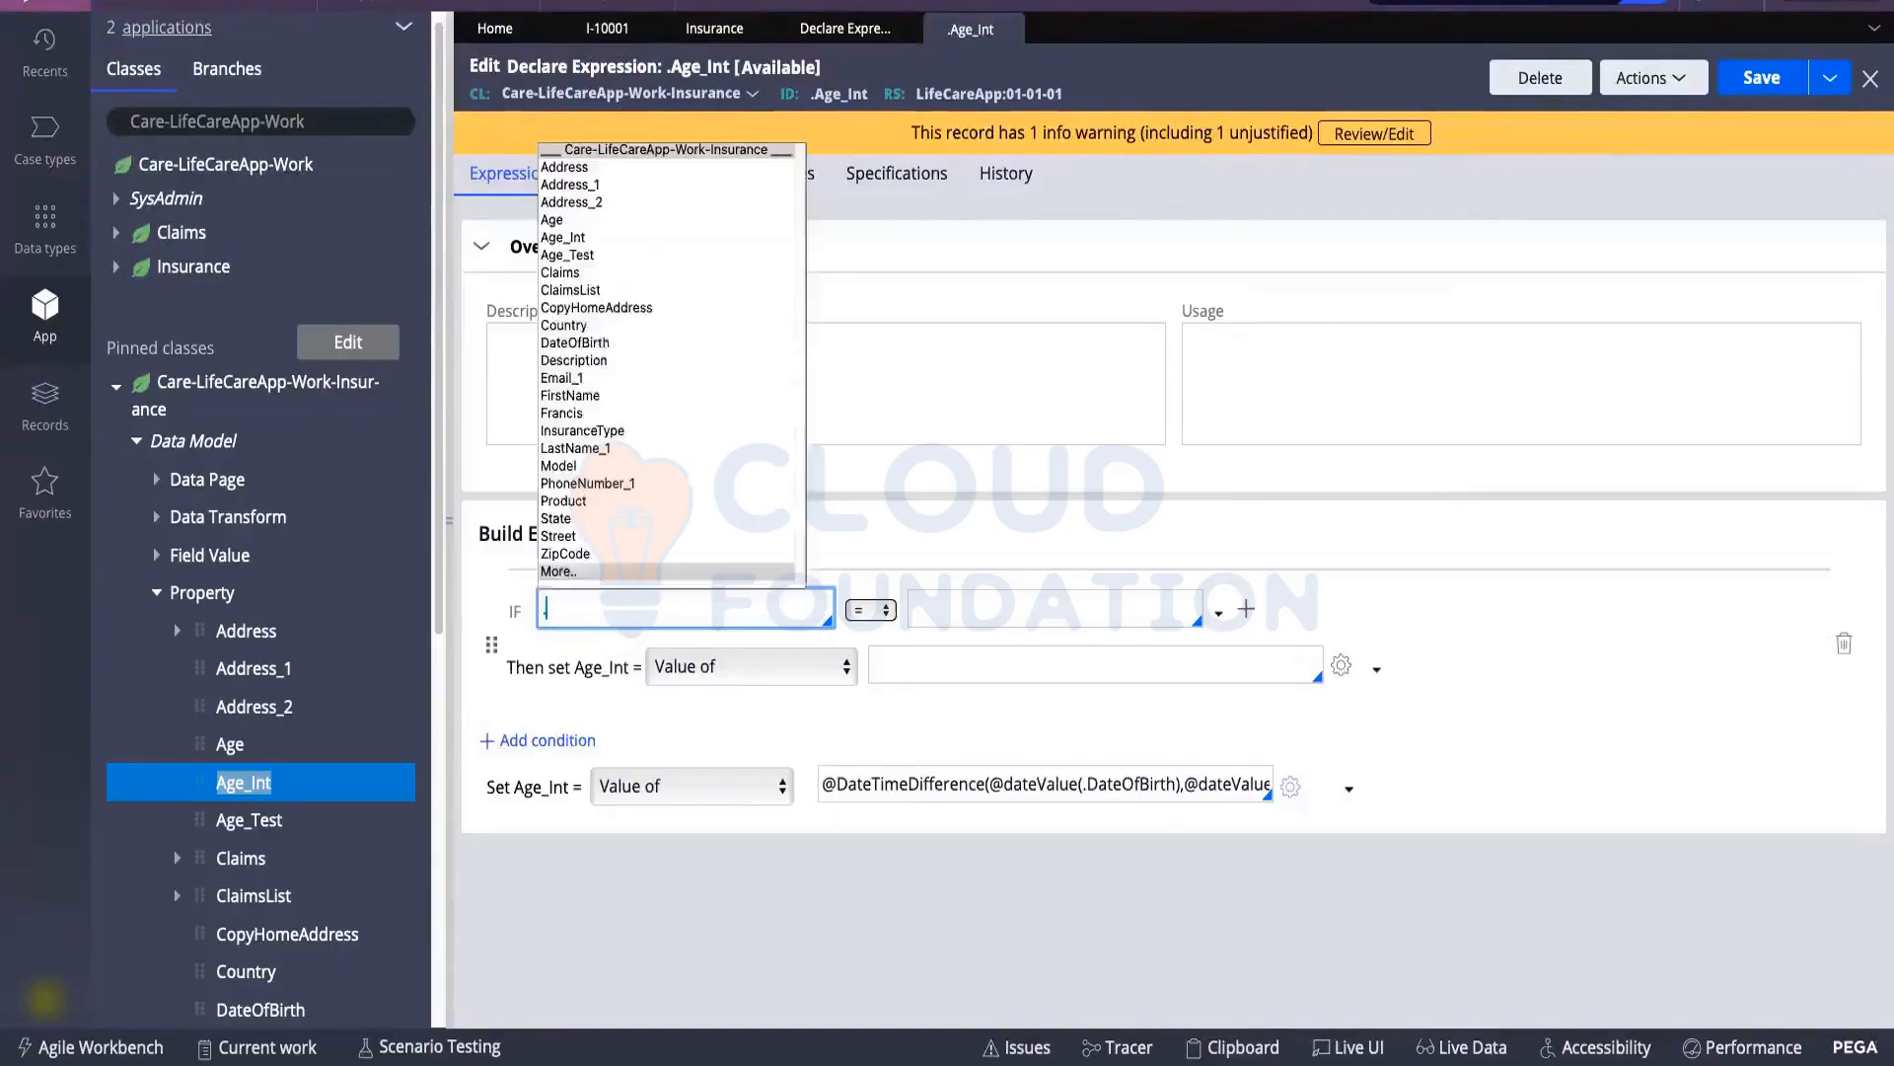
{"action": "type", "text": "D"}
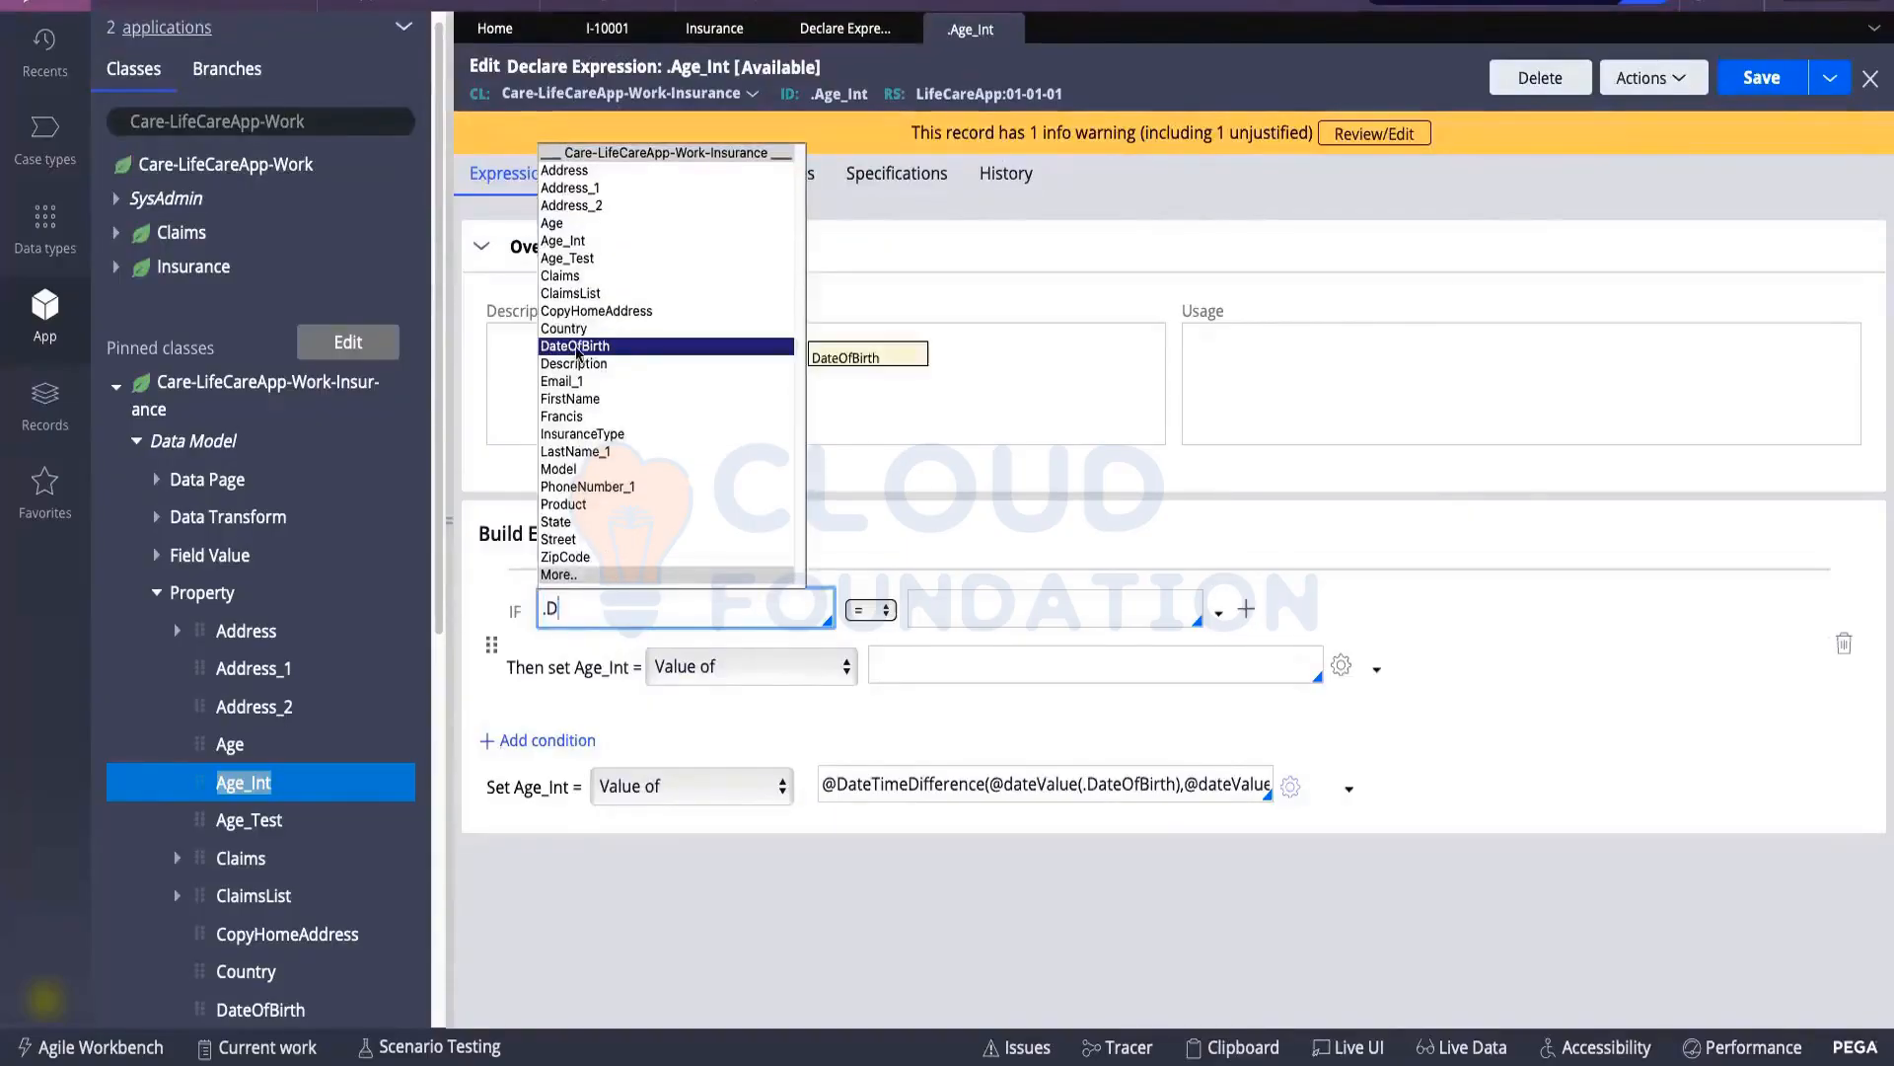
{"action": "left_click", "coordinate": [577, 347]}
{"action": "left_click", "coordinate": [879, 611]}
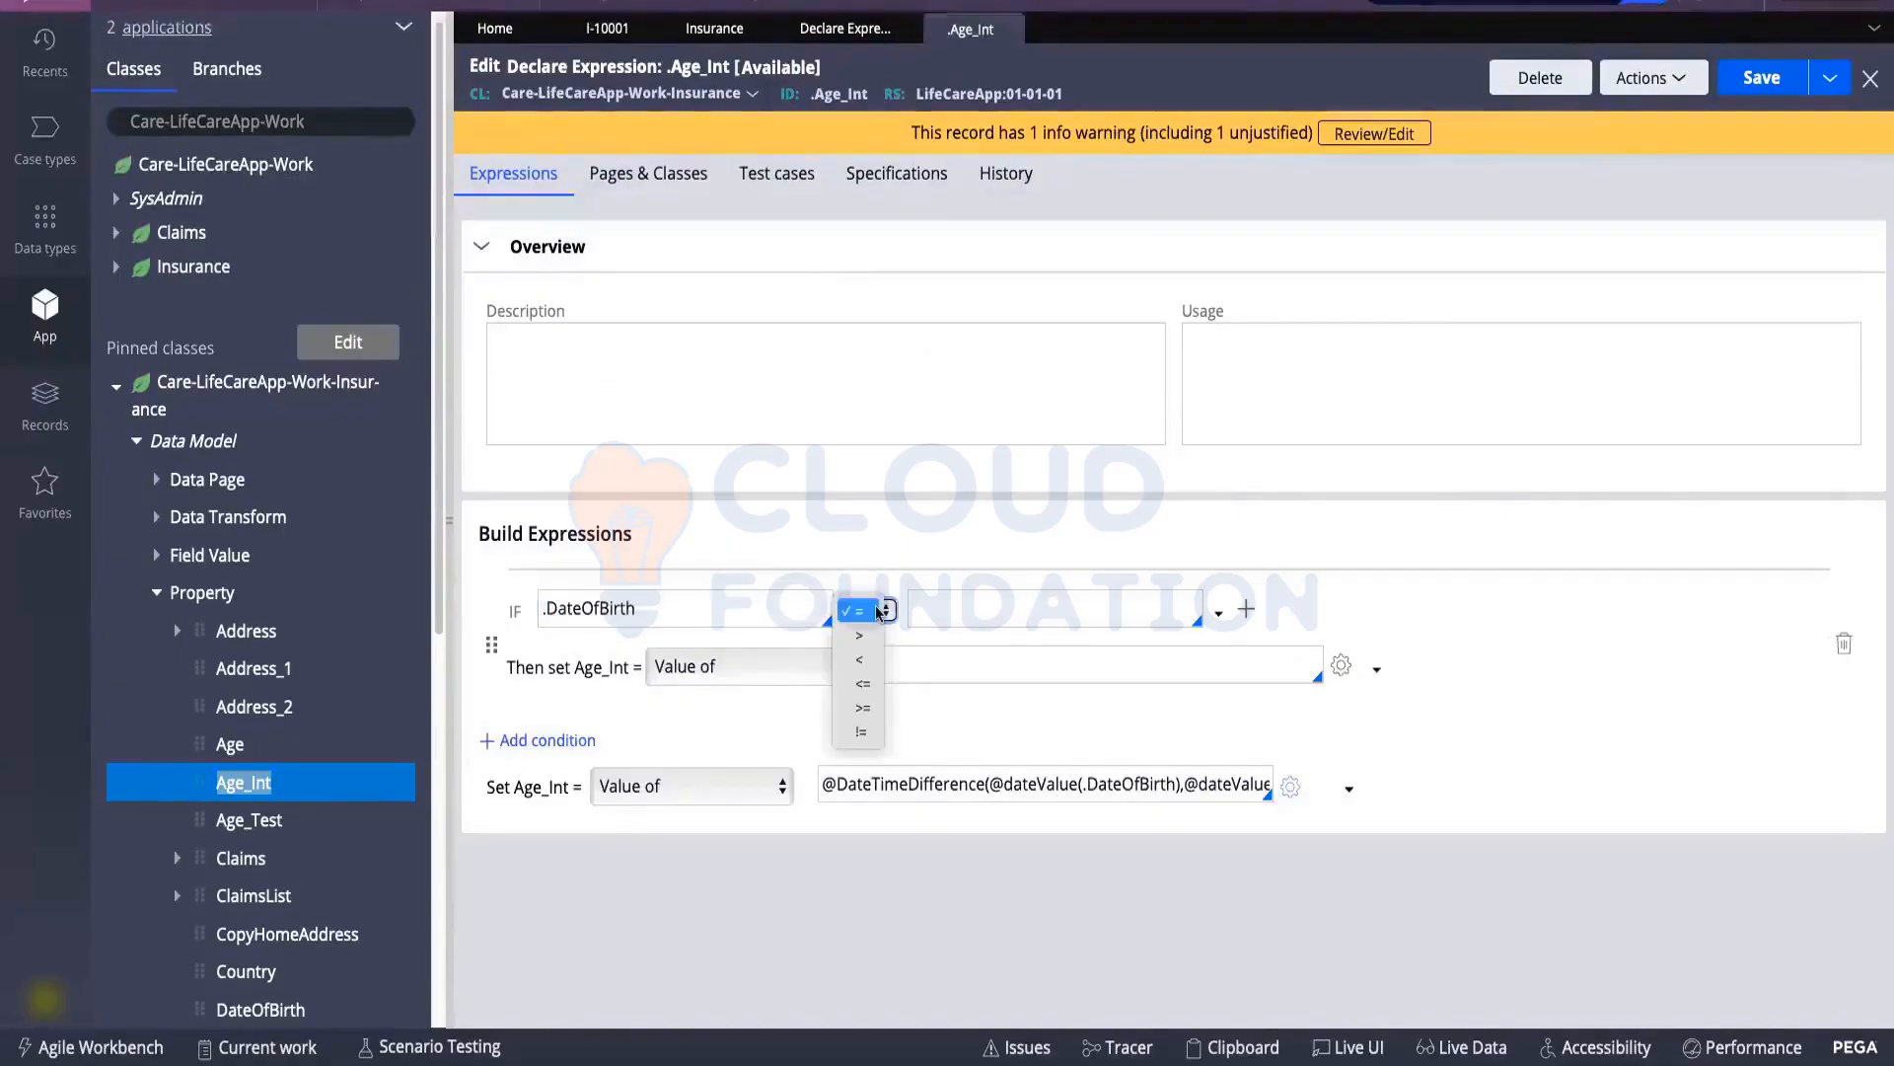
{"action": "left_click", "coordinate": [862, 731]}
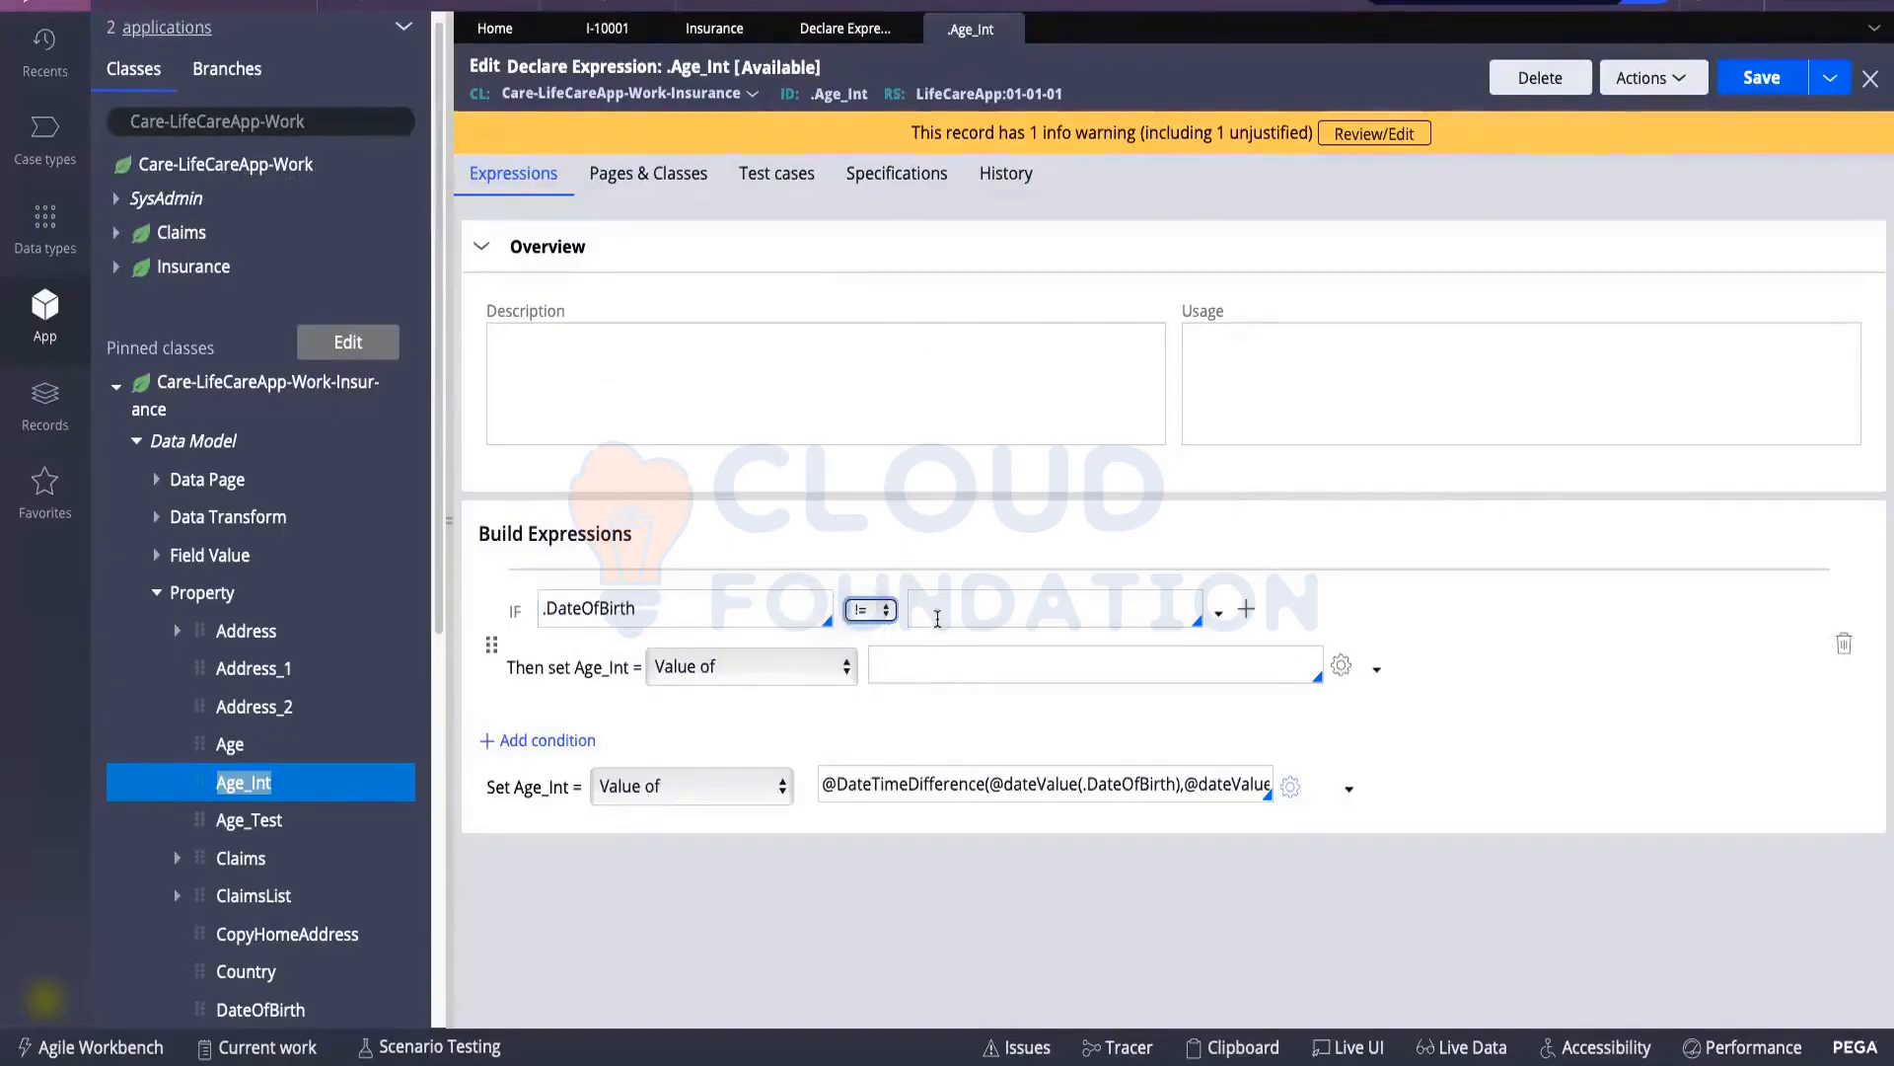
{"action": "left_click", "coordinate": [937, 619]}
{"action": "type", "text": "\""}
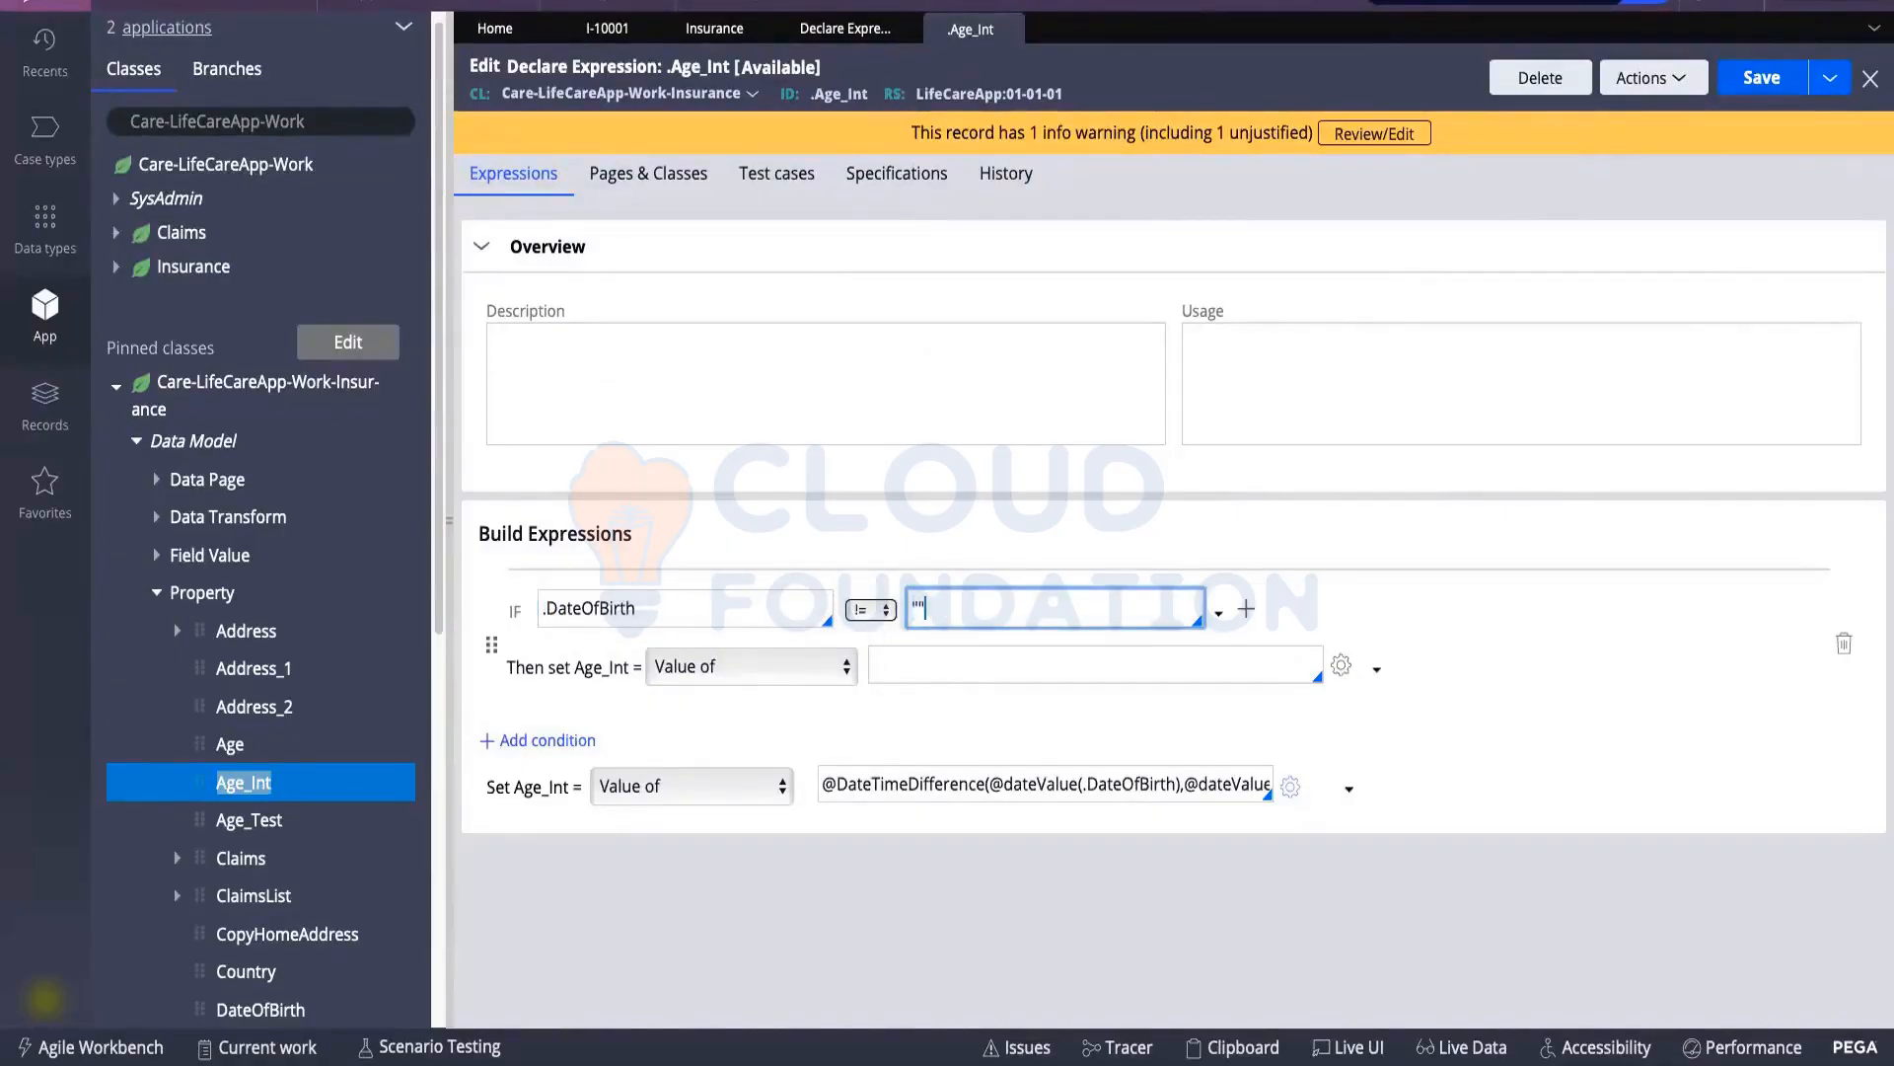
{"action": "left_click", "coordinate": [917, 782]}
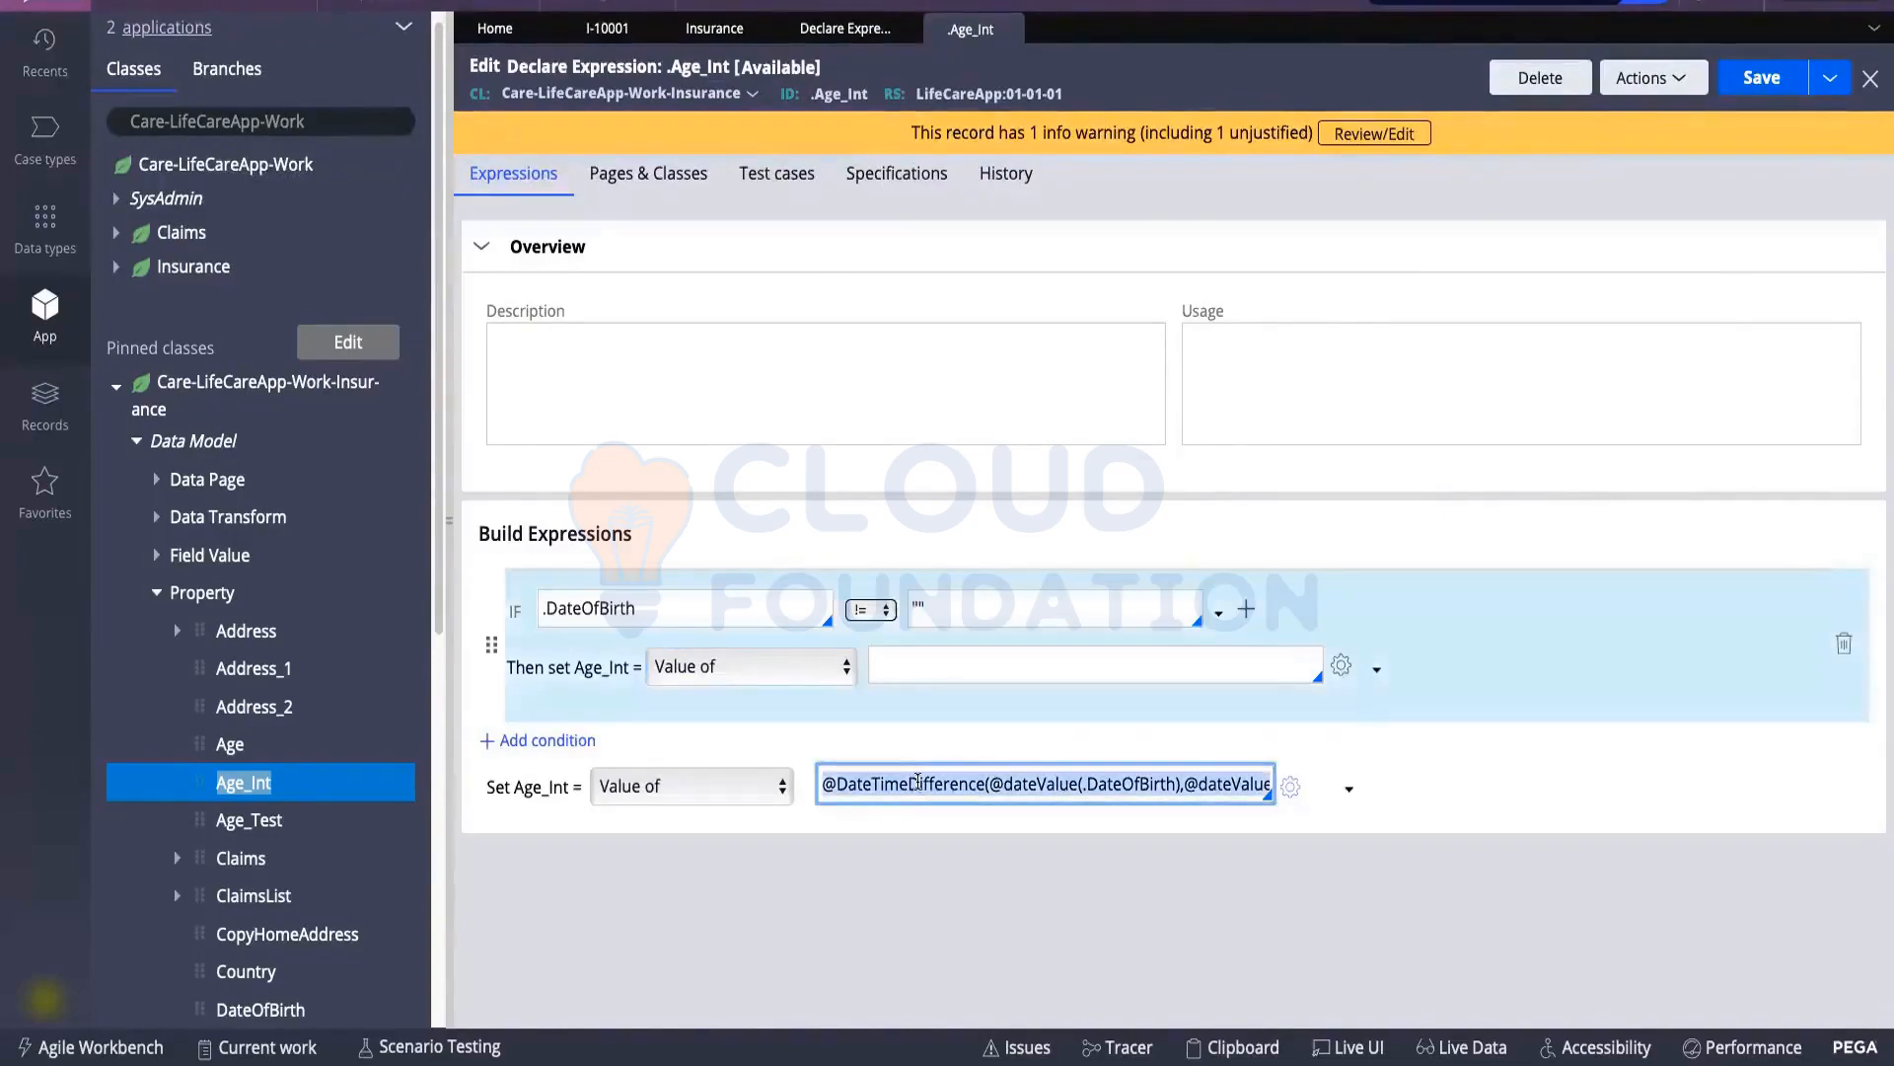
{"action": "left_click", "coordinate": [926, 667]}
{"action": "type", "text": "@DateTimeDifference(@dateValue(.DateOfBirth),@dateValue(@today()),\"Y\")"}
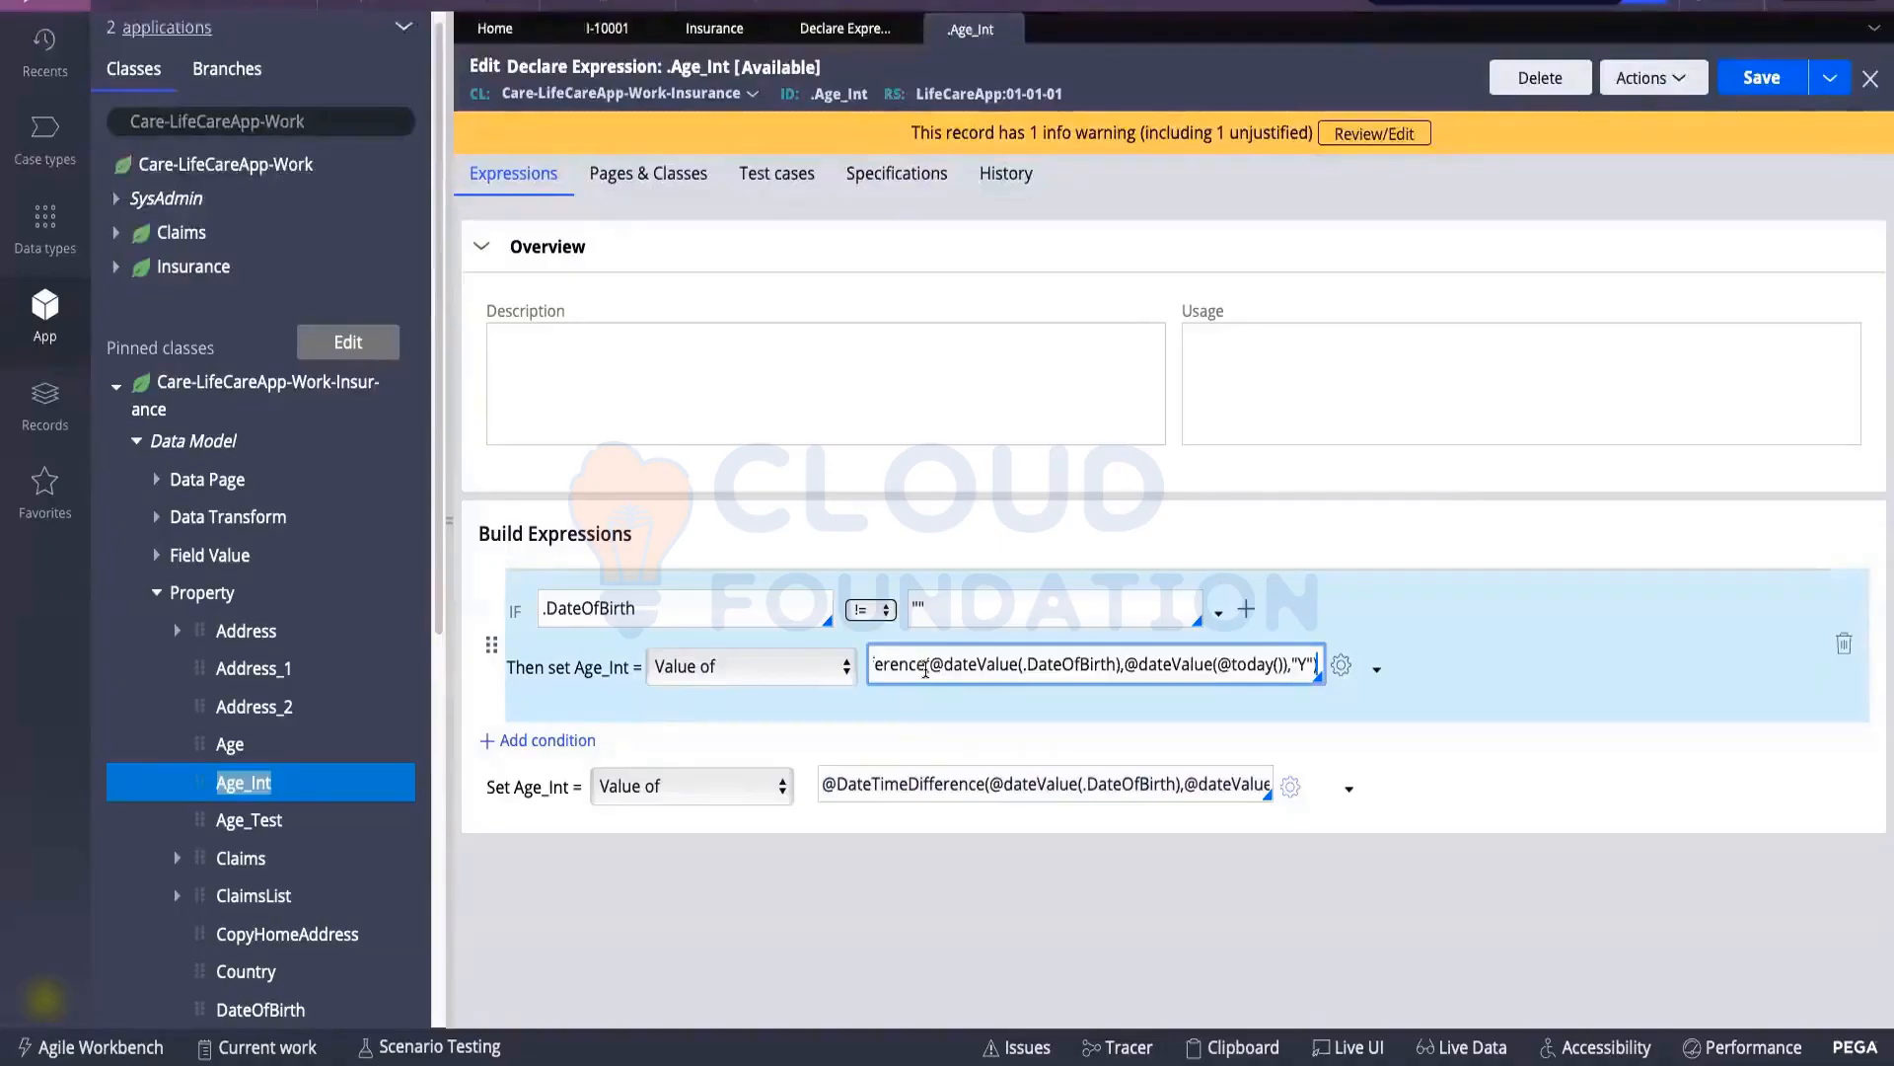
{"action": "left_click", "coordinate": [876, 869]}
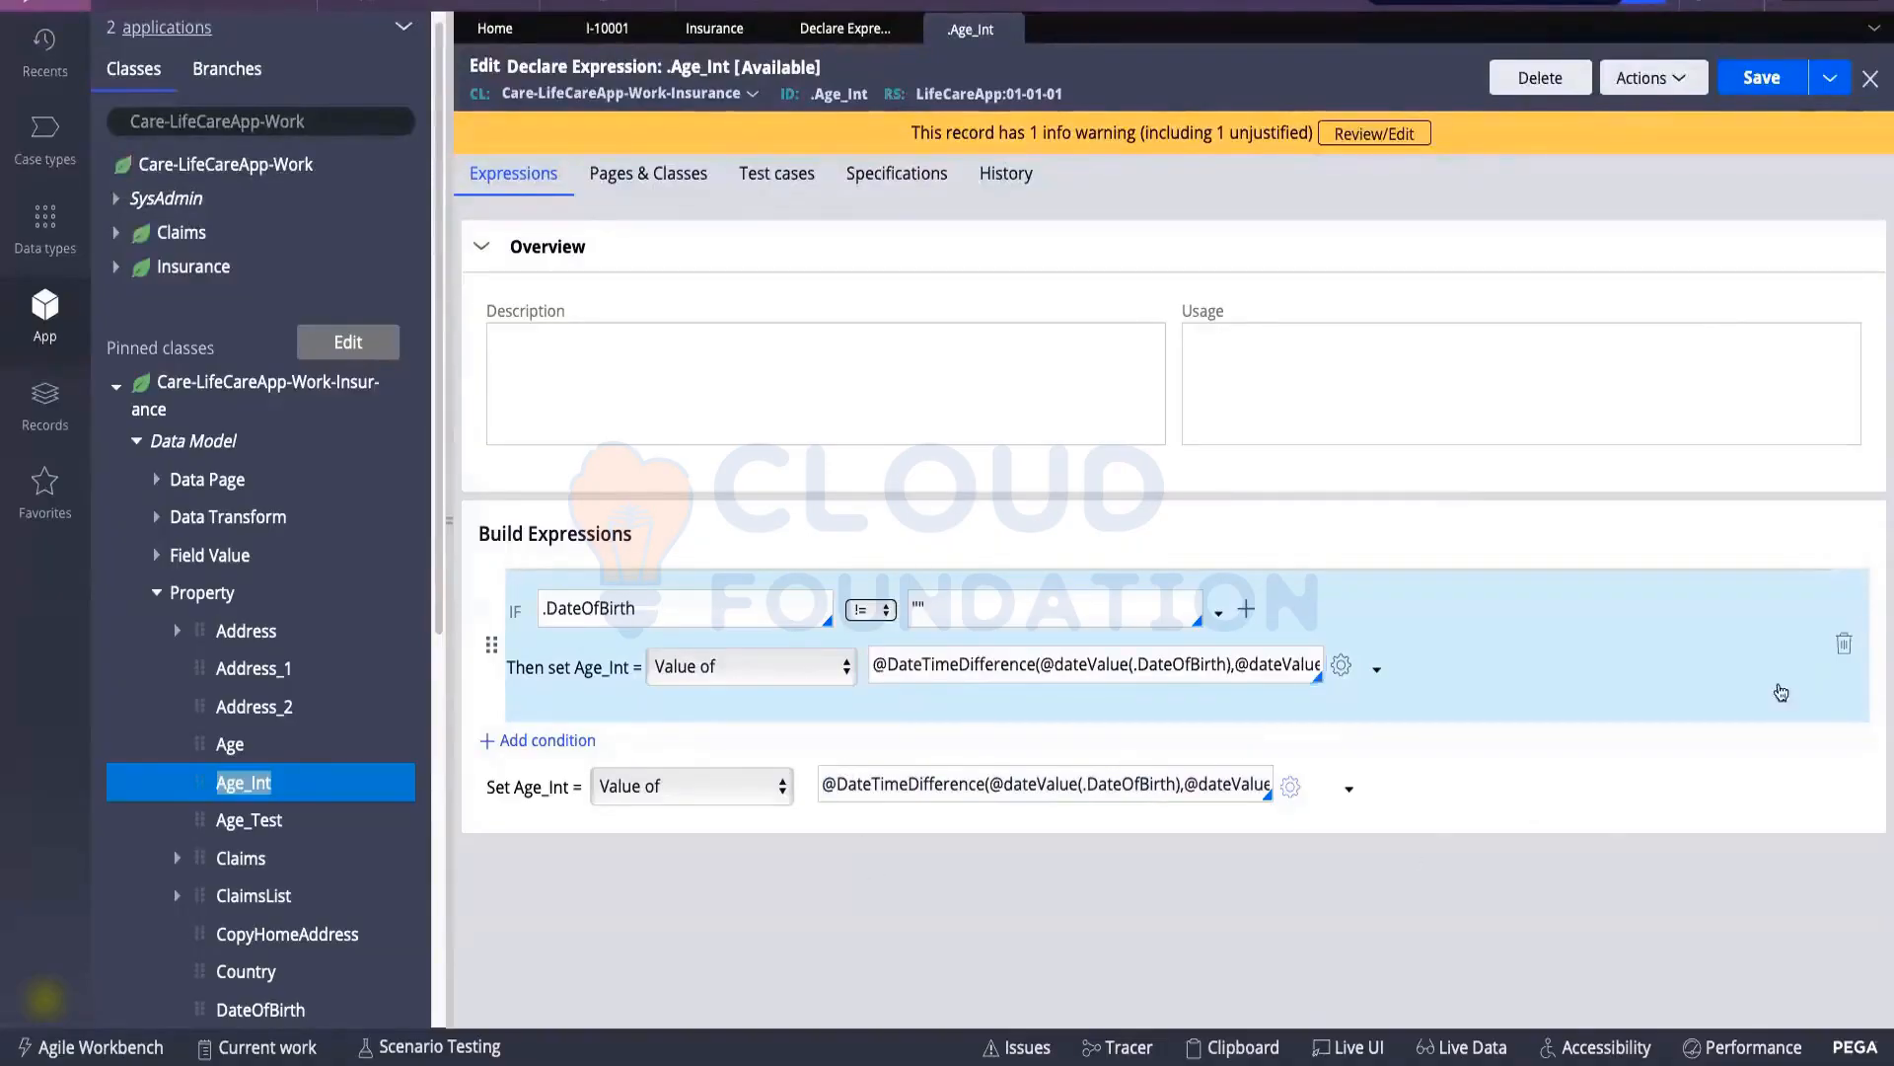
Replace the default Age_Int expression below the condition with an empty string ("") and save the declare expression
{"action": "left_click", "coordinate": [1228, 785]}
{"action": "key", "text": "ctrl+a"}
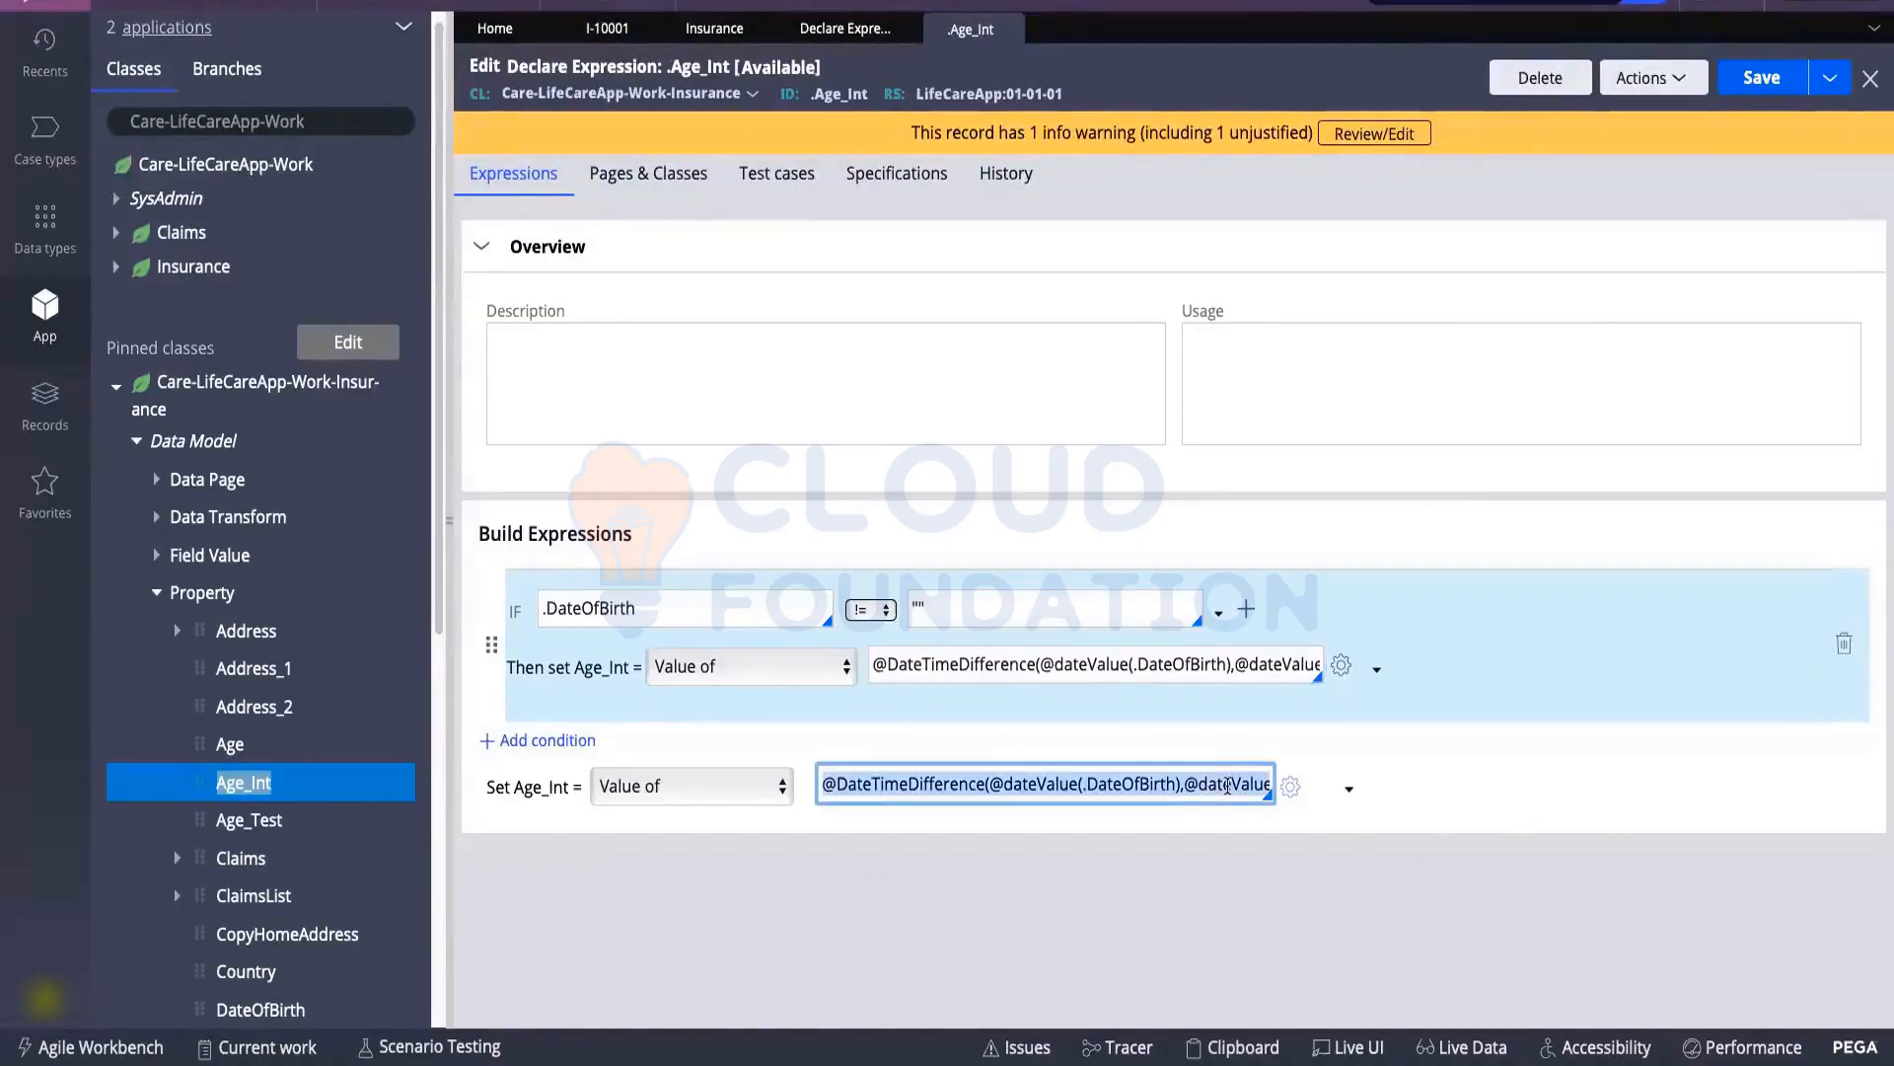
{"action": "key", "text": "BackSpace"}
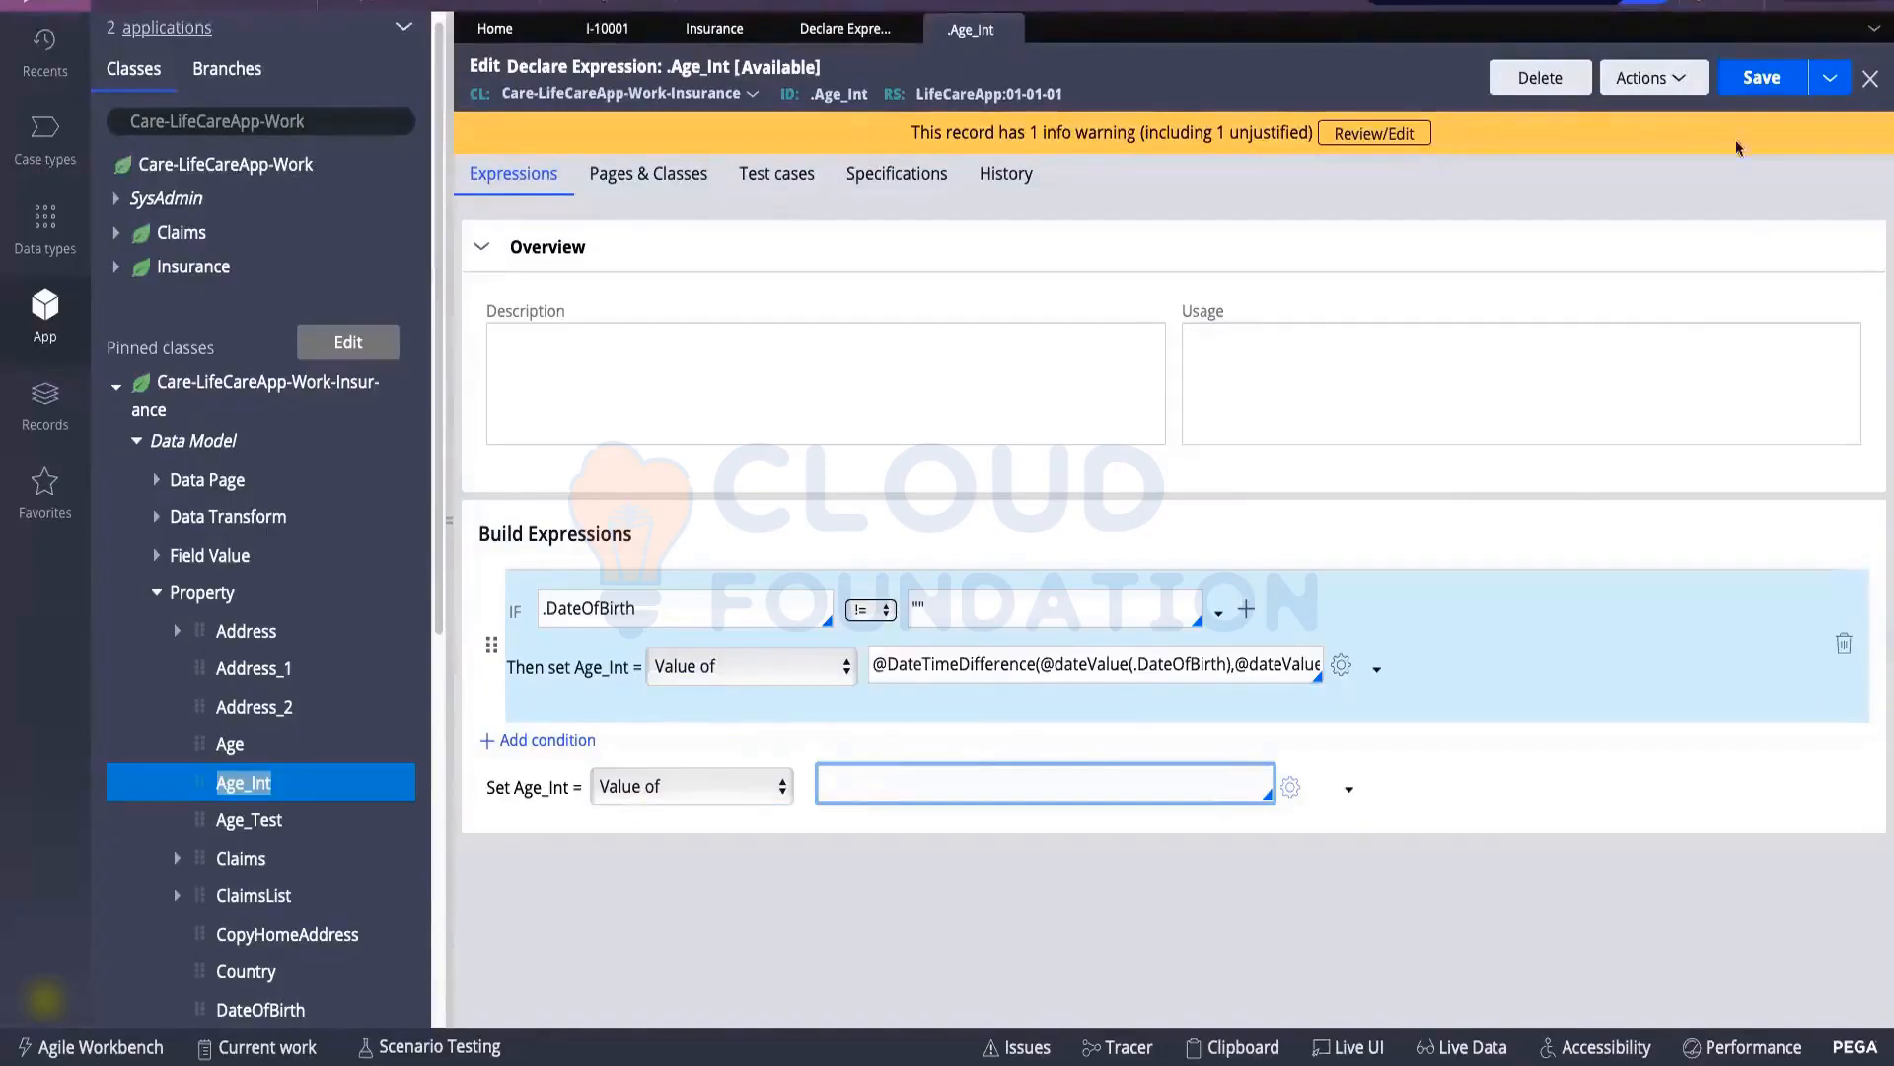
{"action": "type", "text": "\"\""}
{"action": "left_click", "coordinate": [1774, 94]}
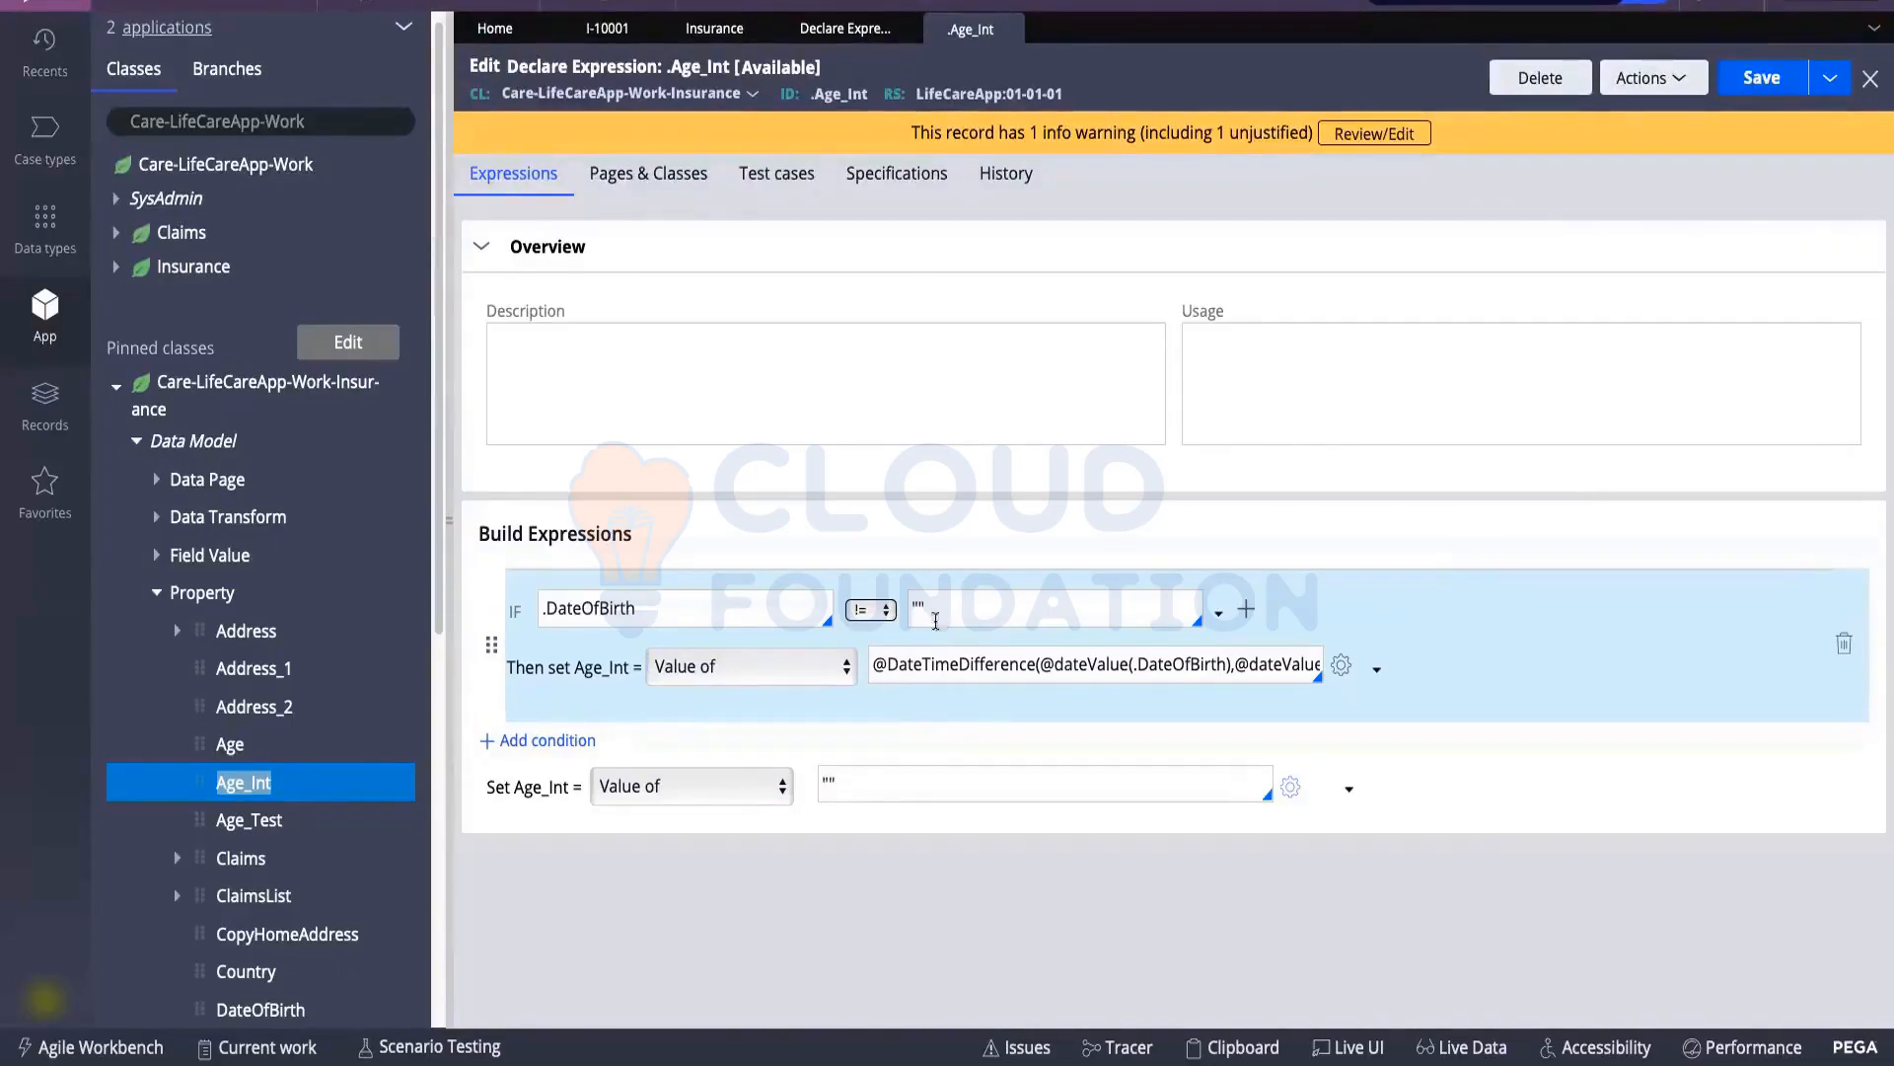
Check the Age field in the I-10001 insurance case, then review and close the .Age_Int declare expression
{"action": "left_click", "coordinate": [583, 27]}
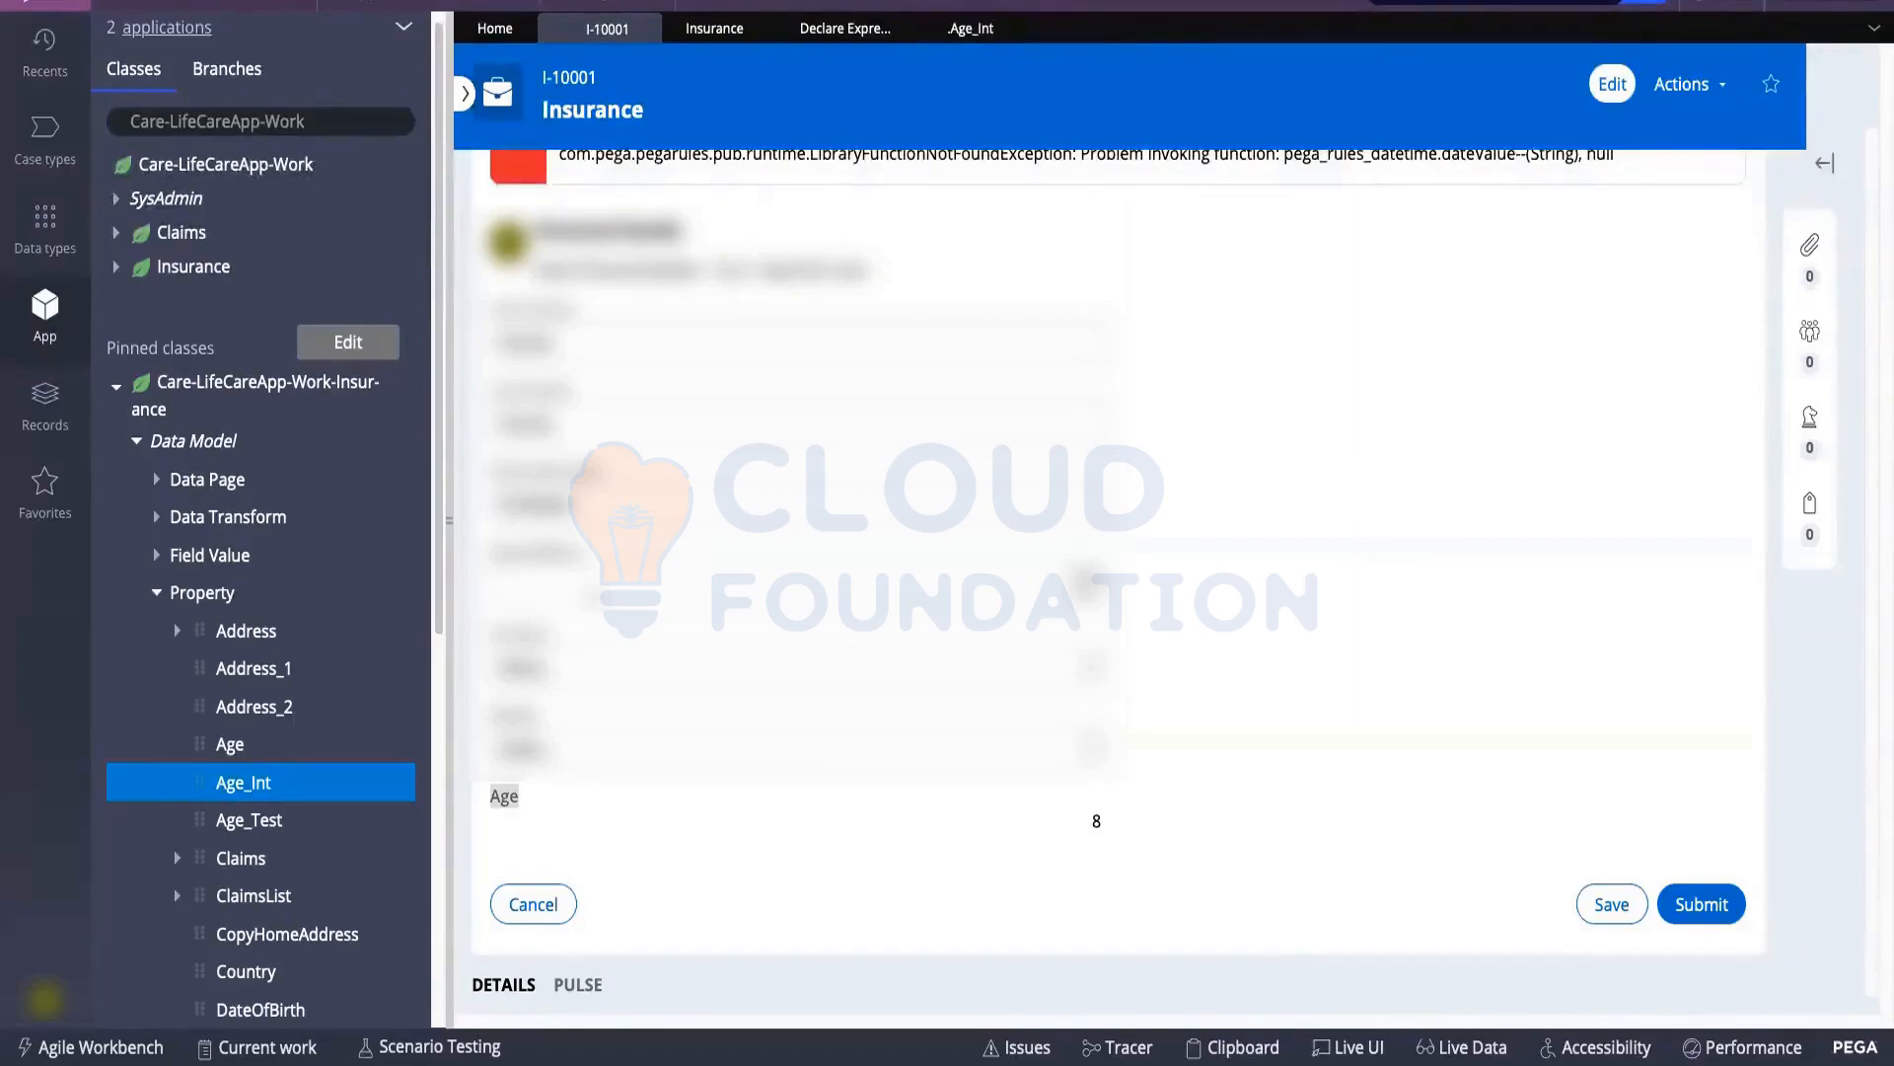
{"action": "left_click", "coordinate": [977, 29]}
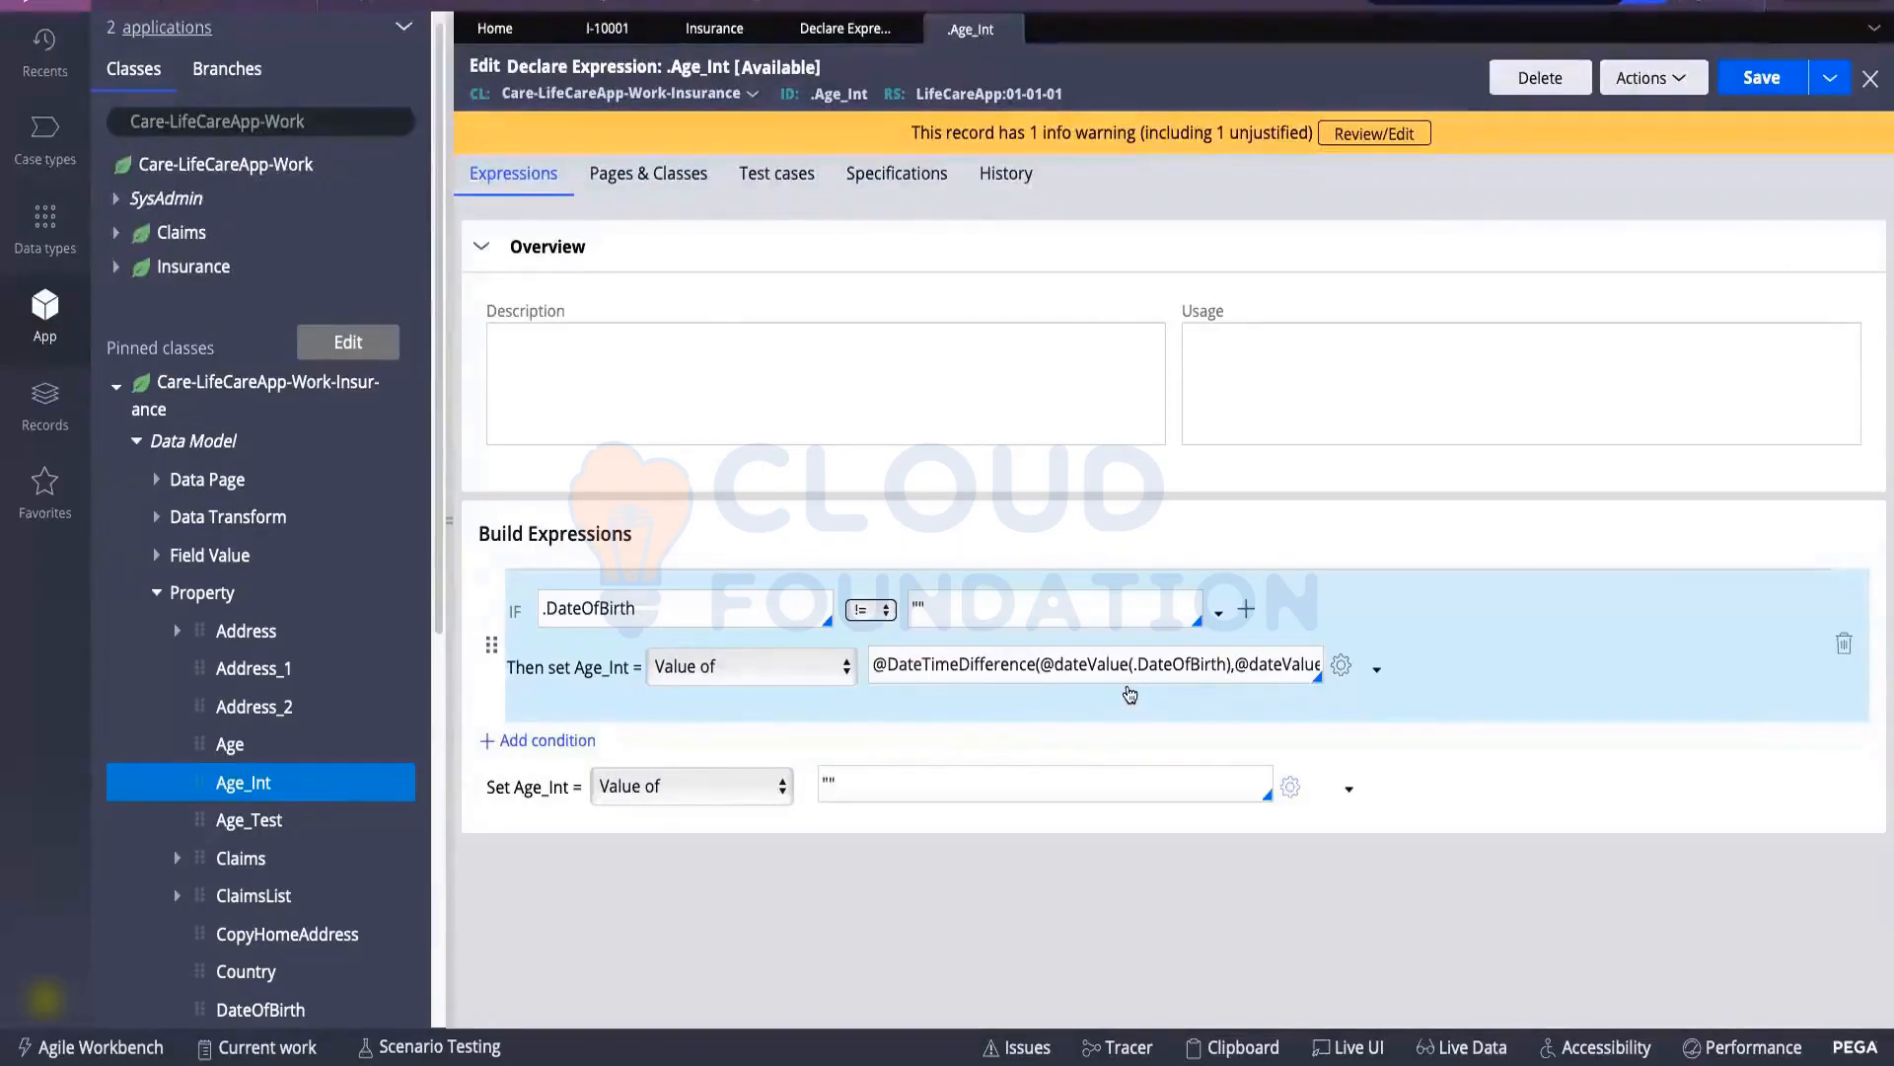
{"action": "left_click", "coordinate": [584, 386]}
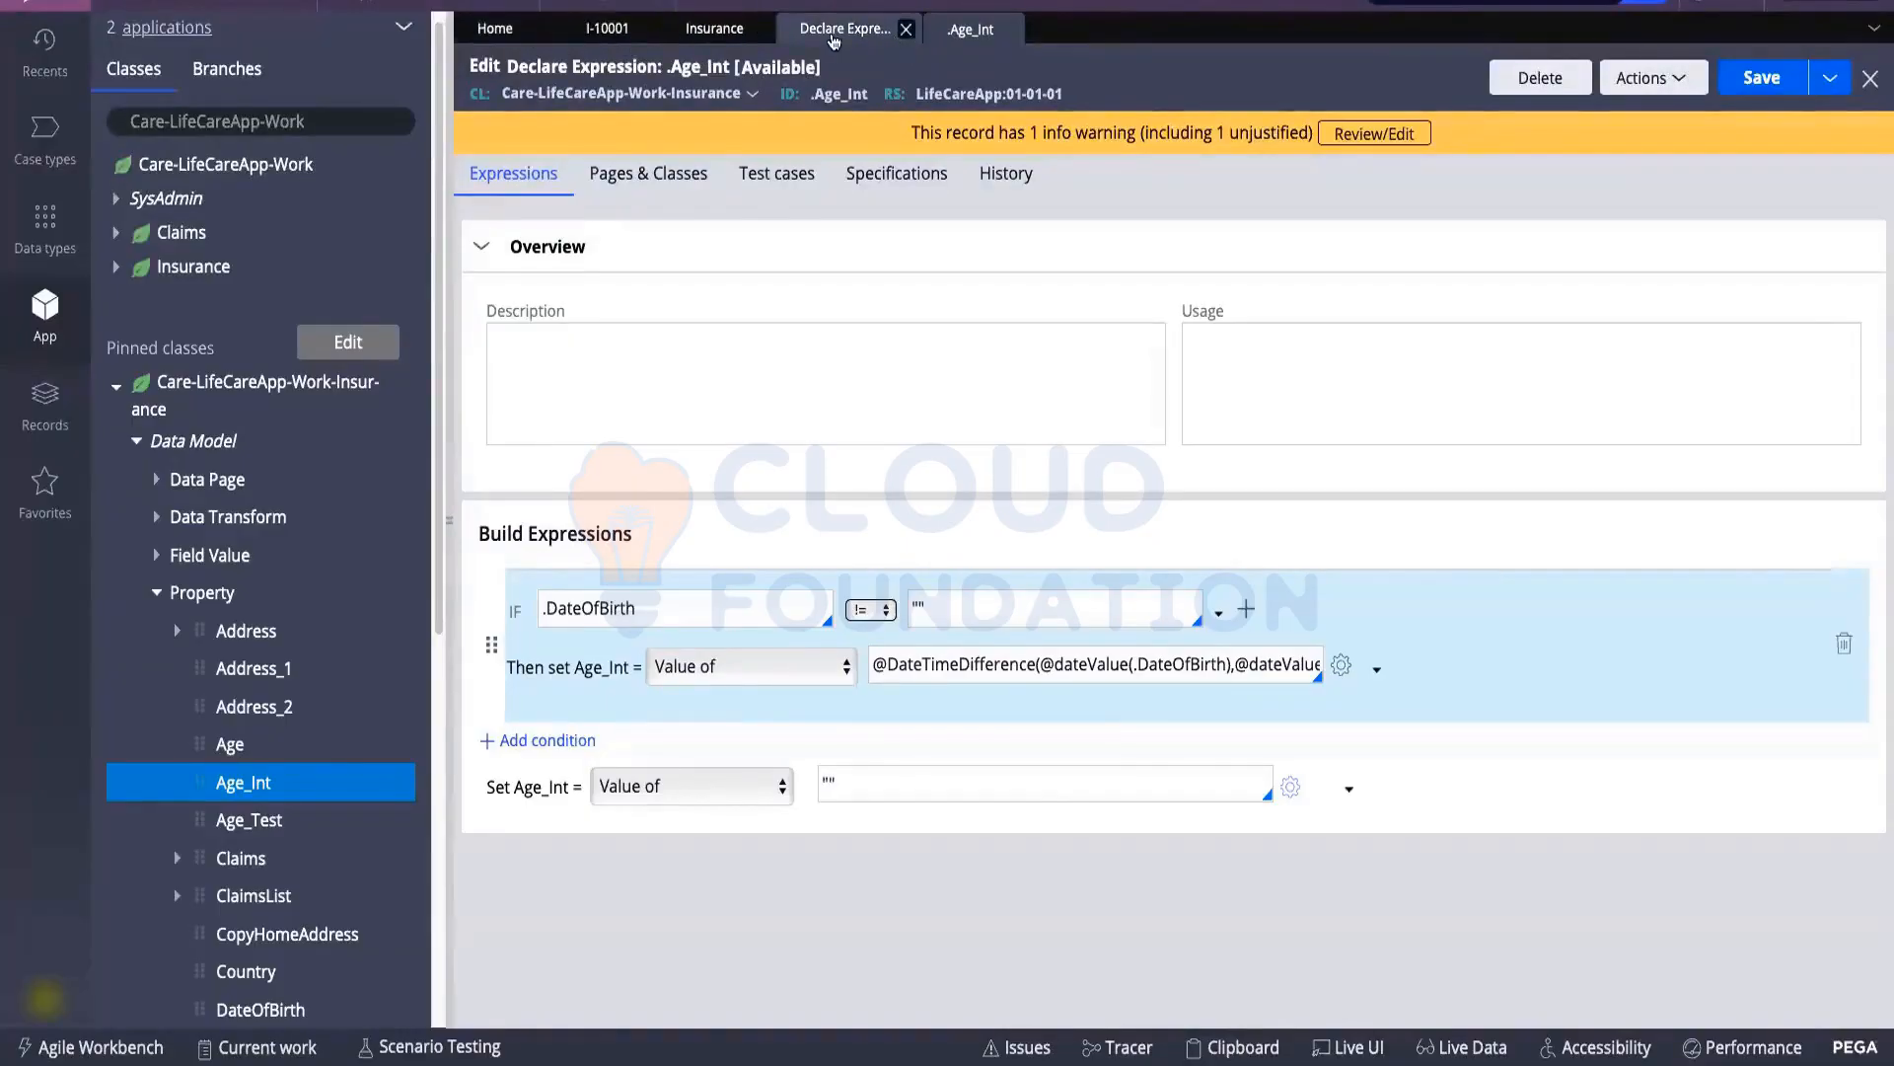
{"action": "left_click", "coordinate": [1011, 29]}
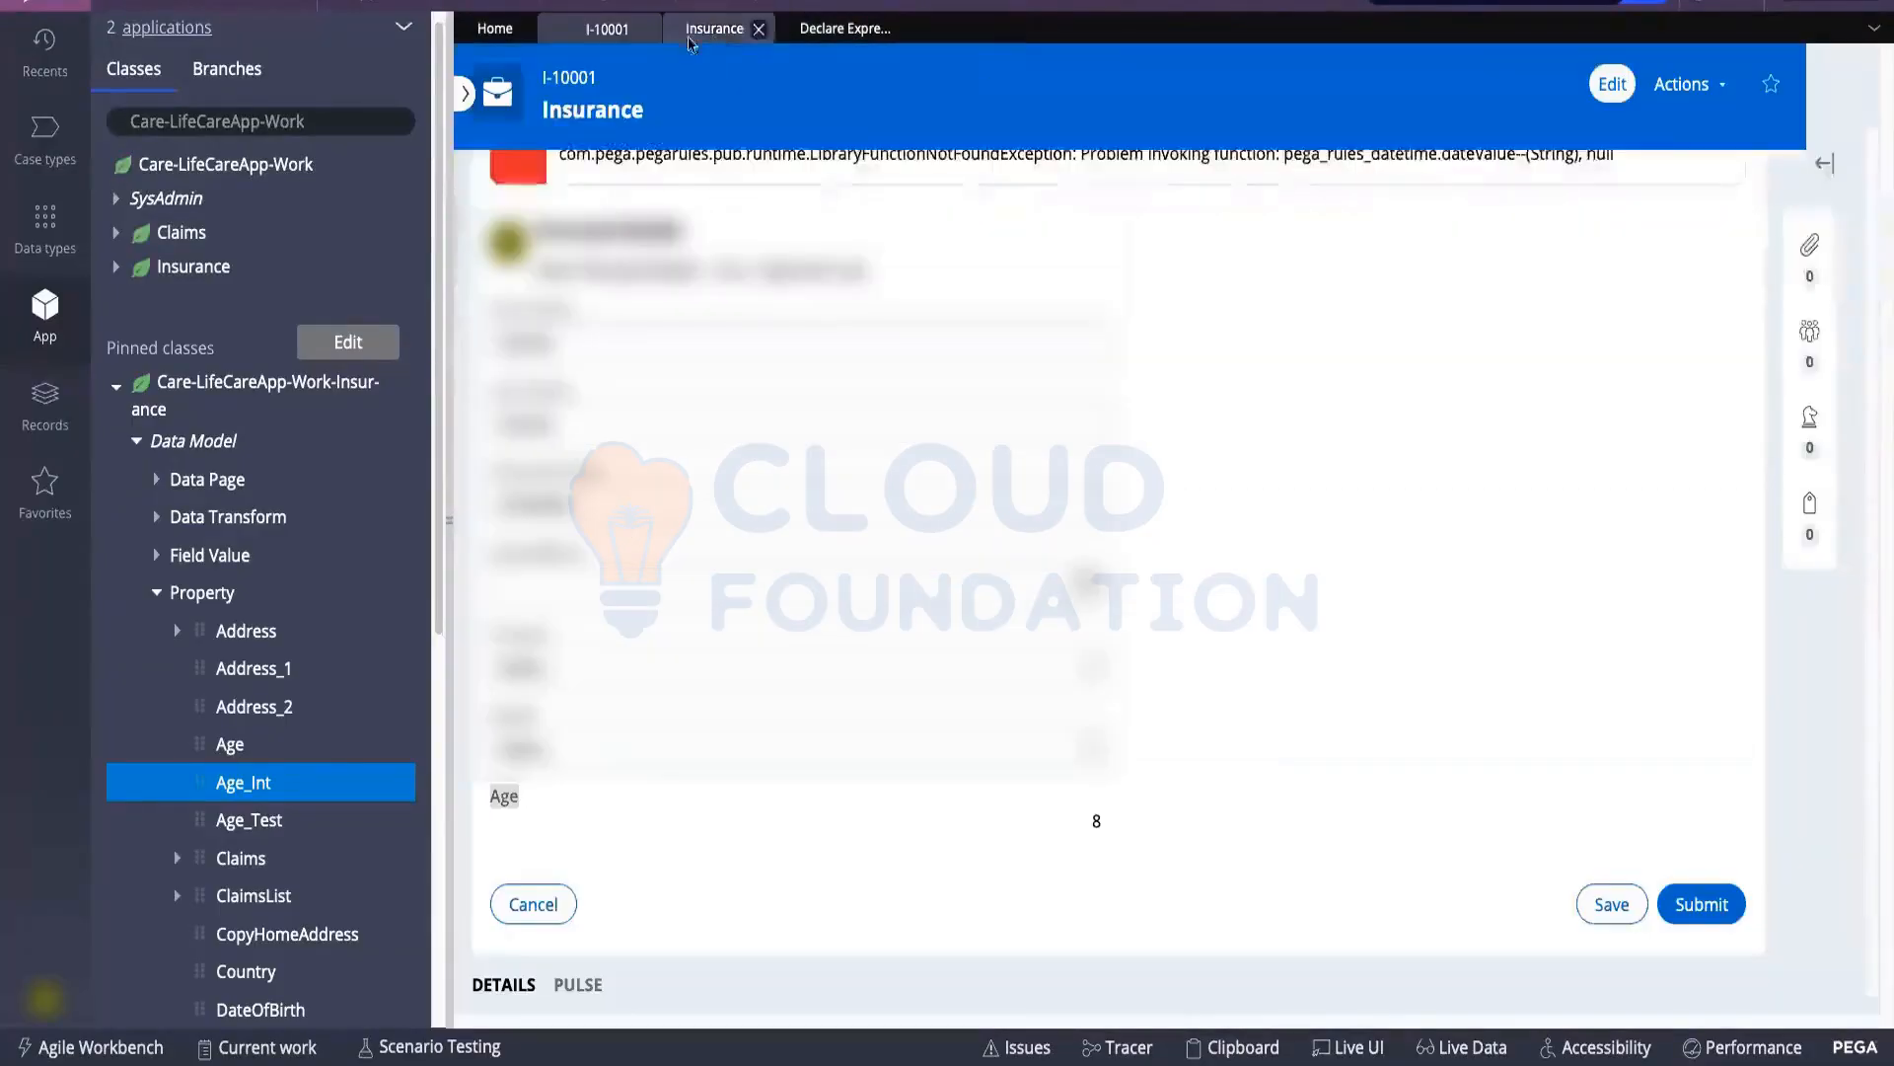
Open the Personal Details view of the Insurance case type and remove its Age_Int field
{"action": "left_click", "coordinate": [713, 29]}
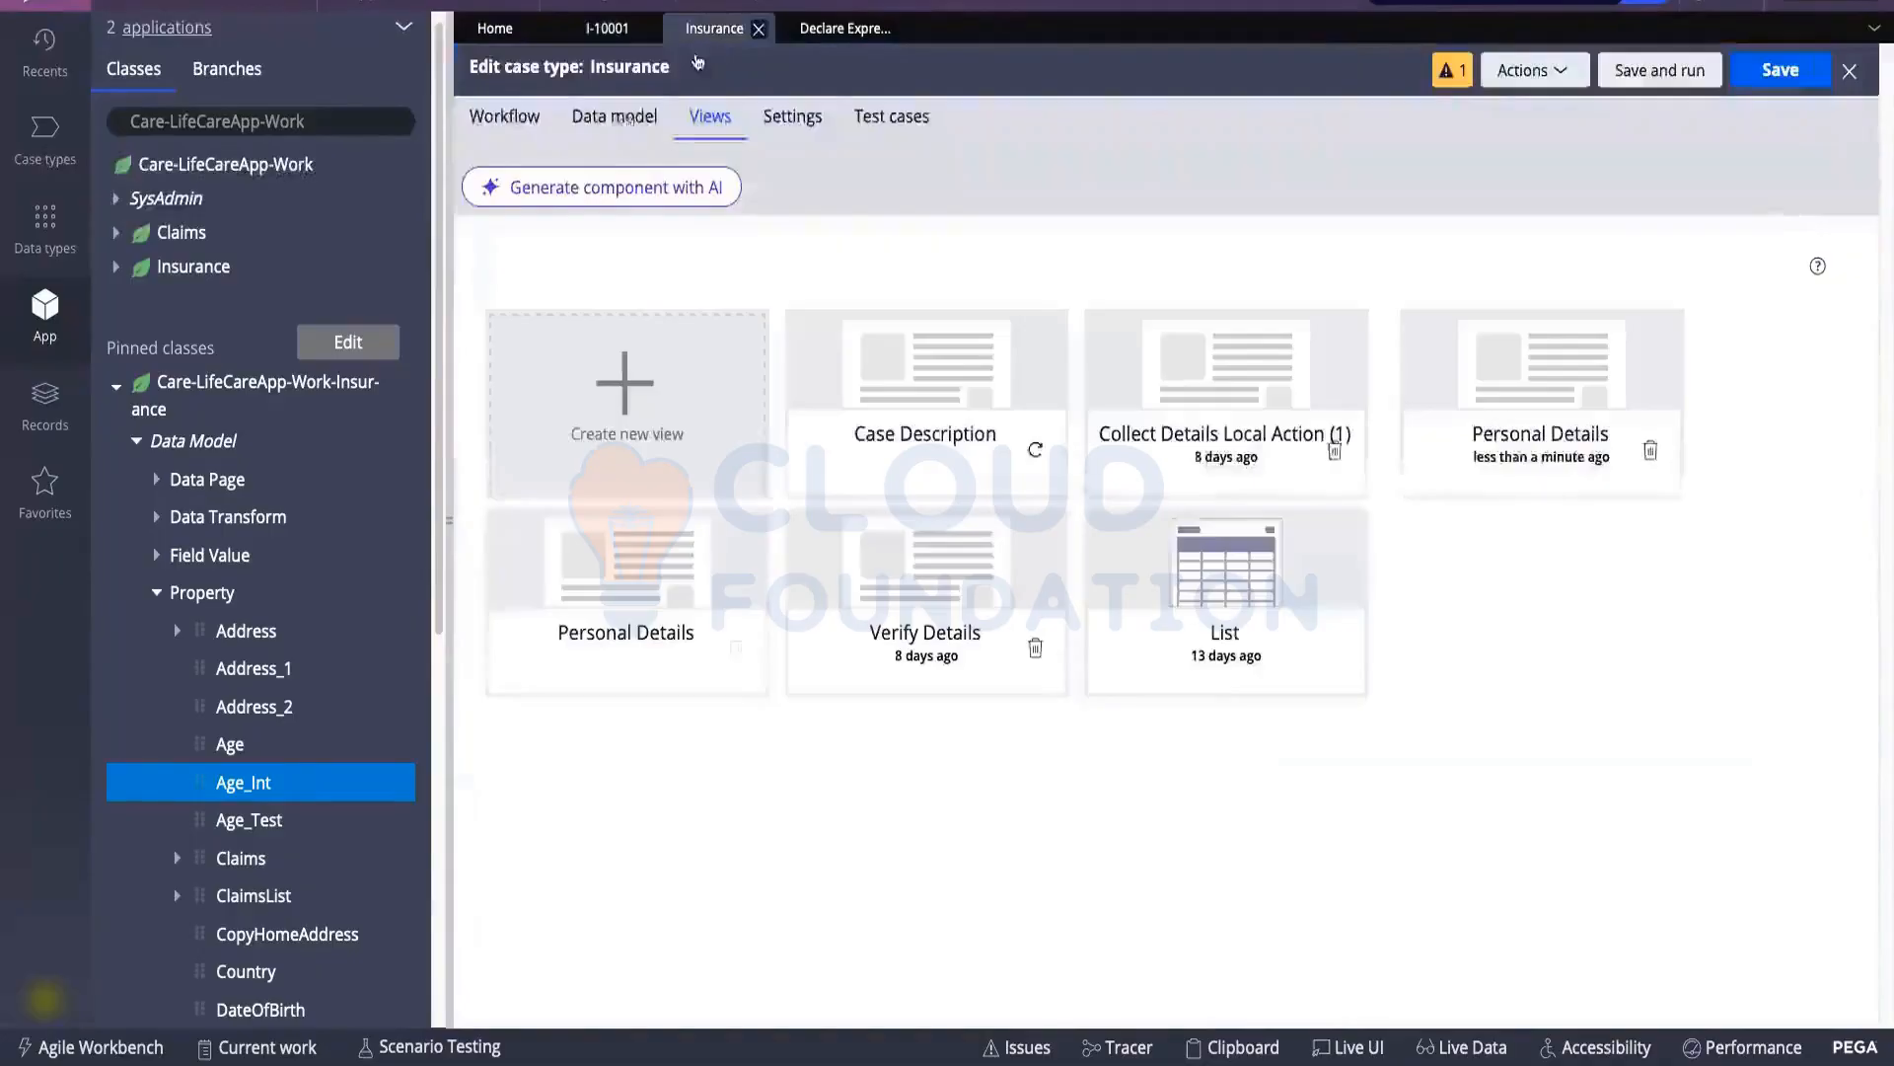
{"action": "left_click", "coordinate": [508, 131]}
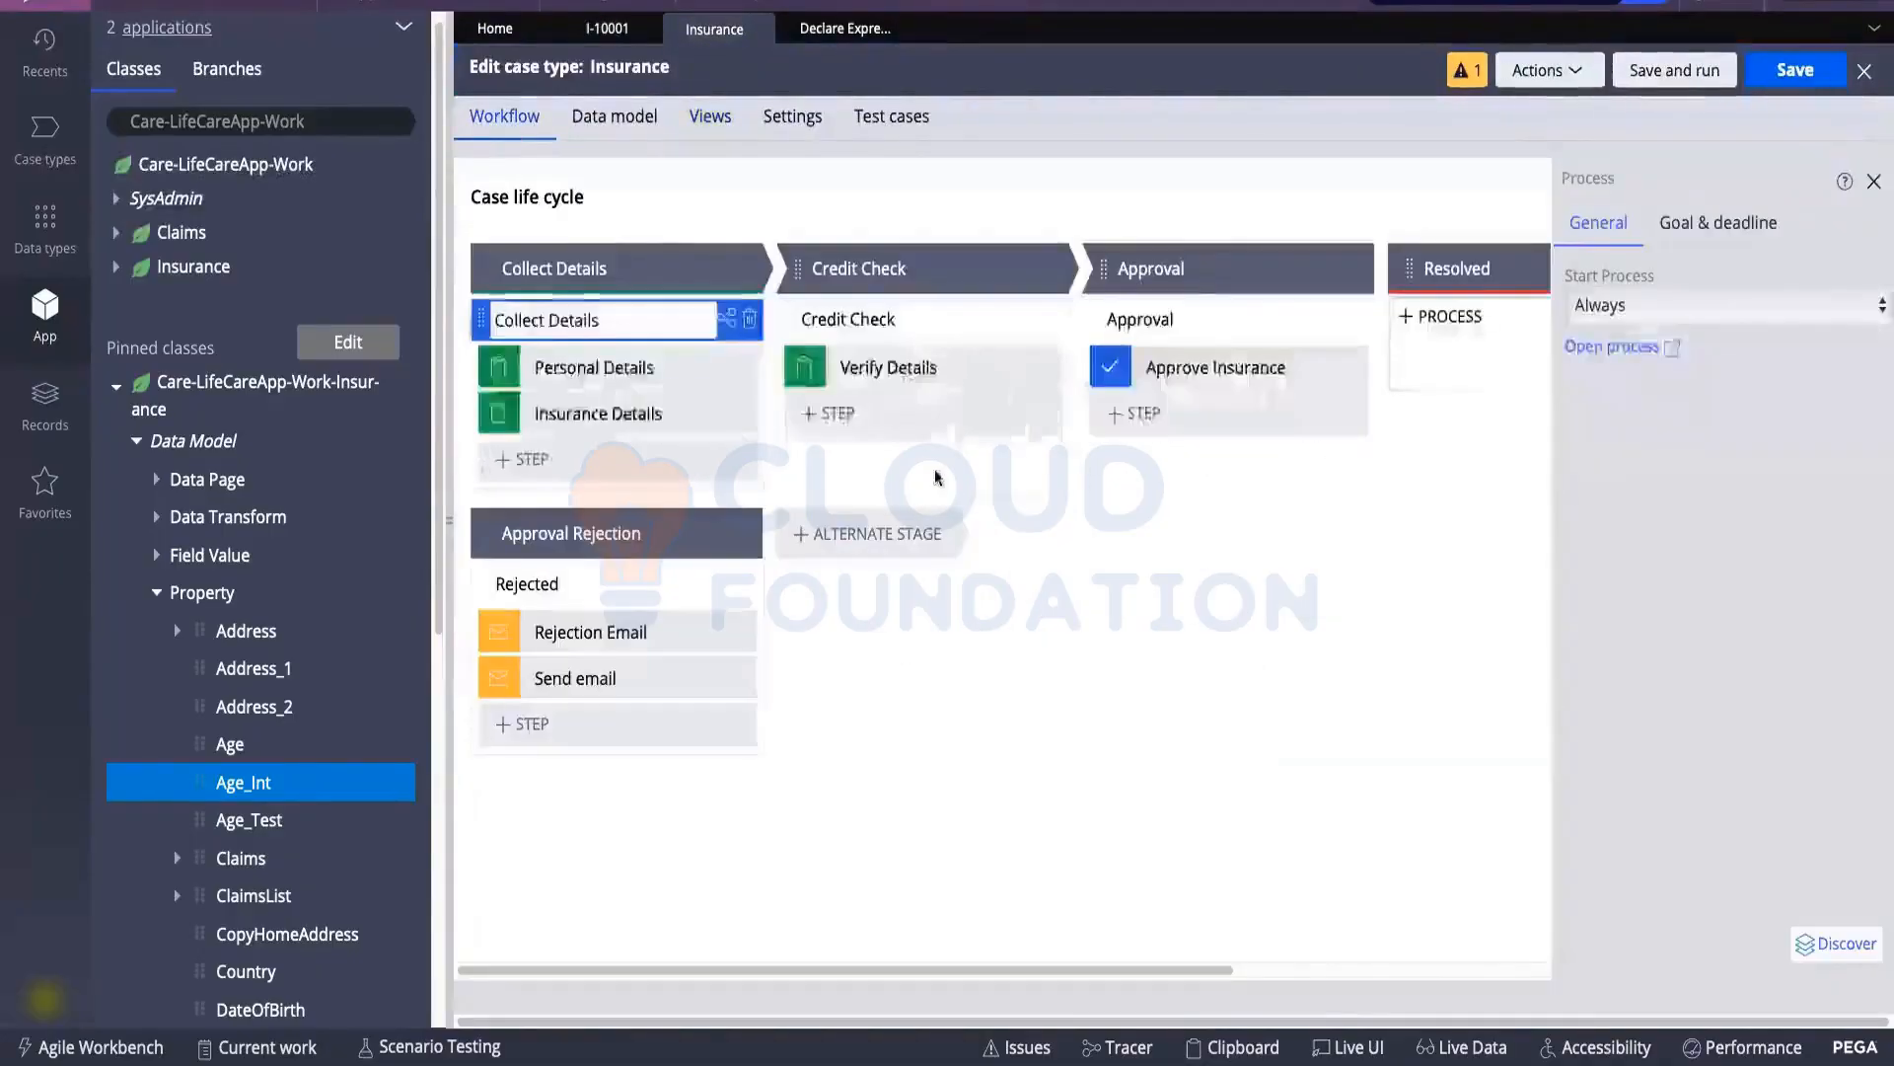
{"action": "left_click", "coordinate": [711, 116]}
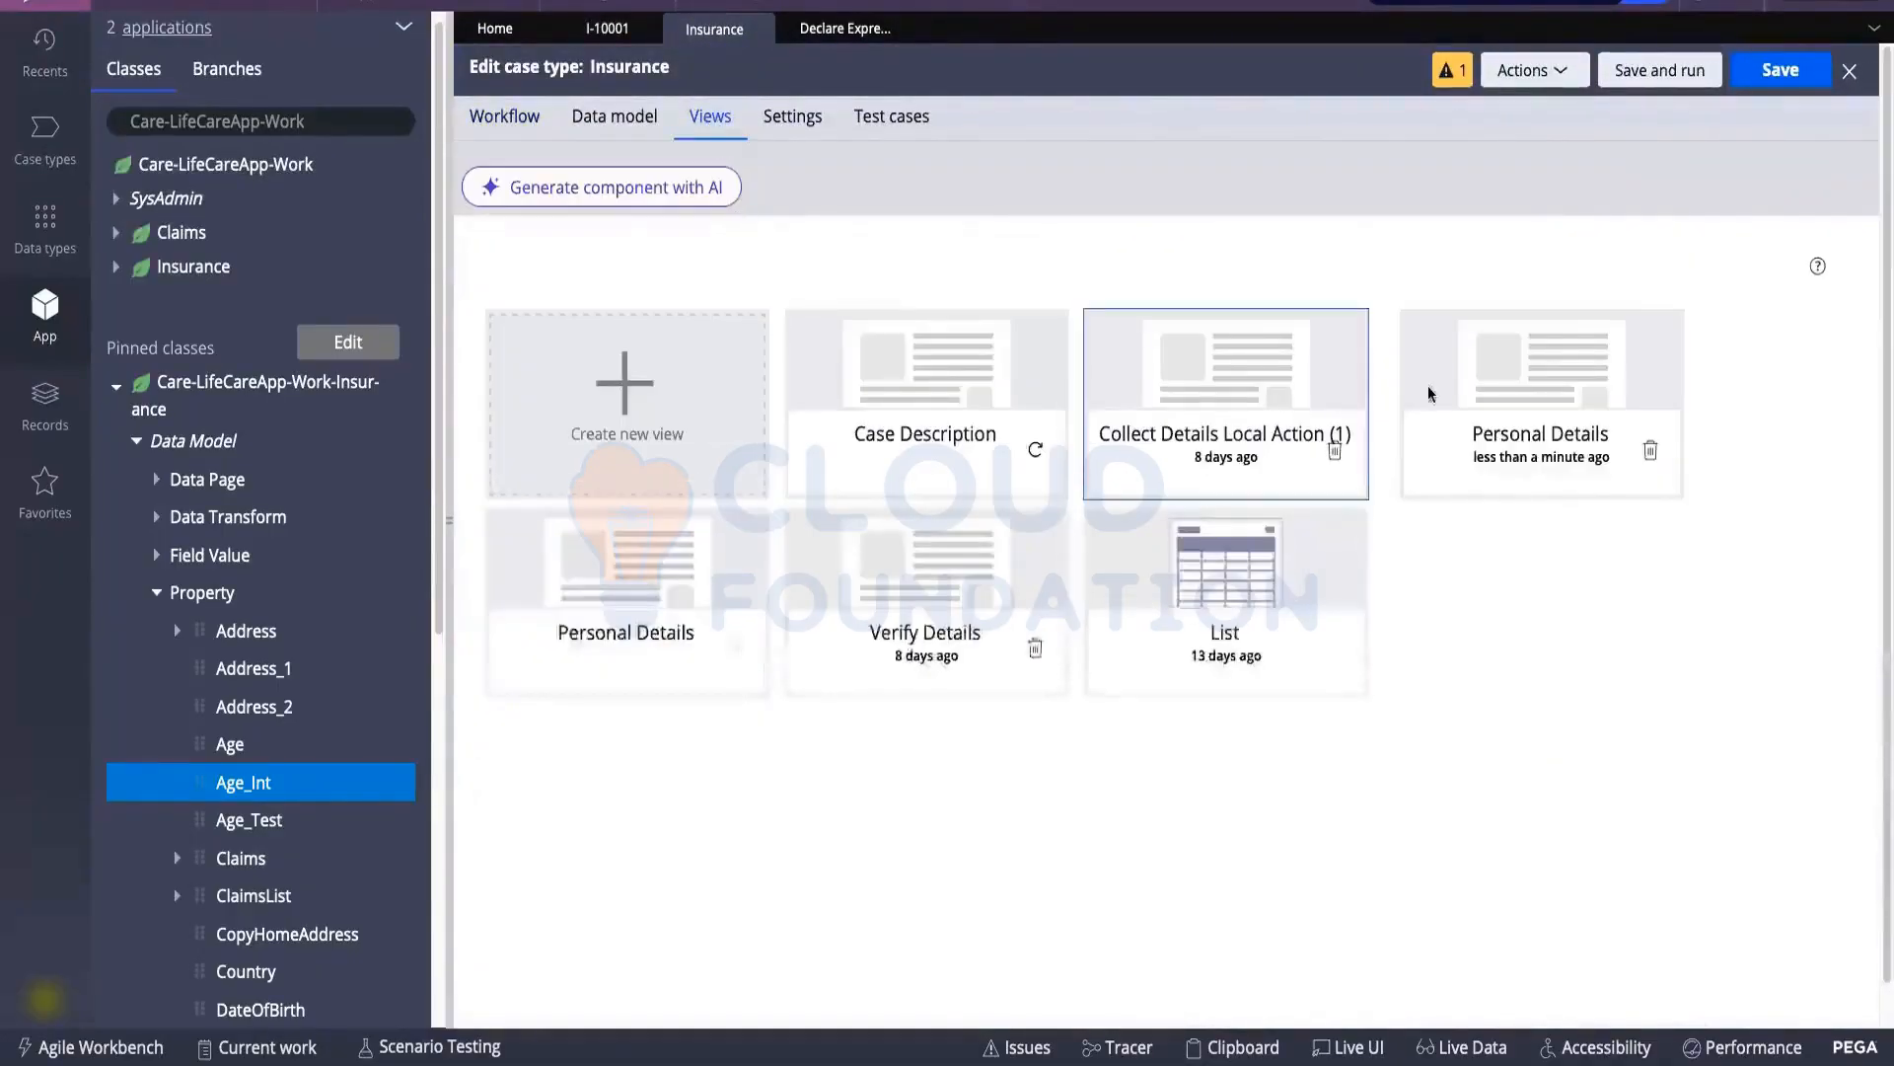
{"action": "left_click", "coordinate": [1529, 375]}
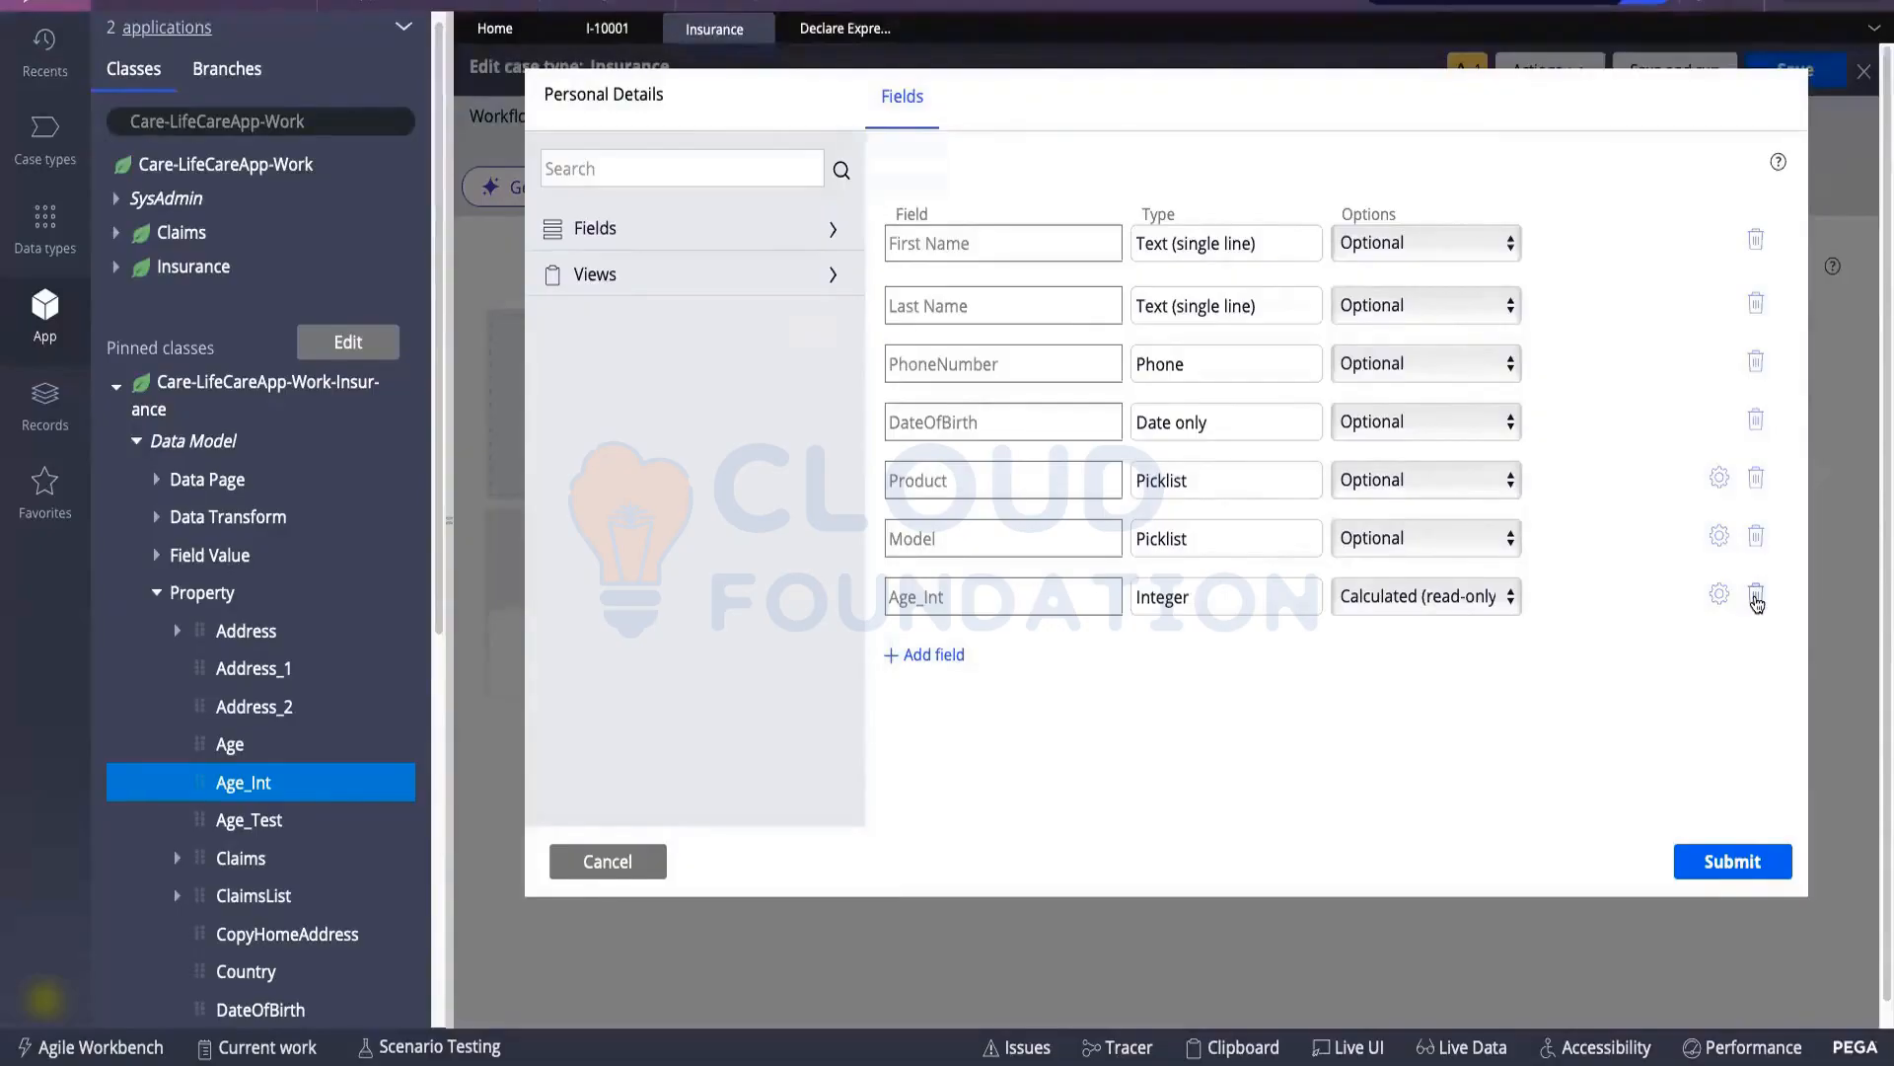
{"action": "left_click", "coordinate": [1757, 596]}
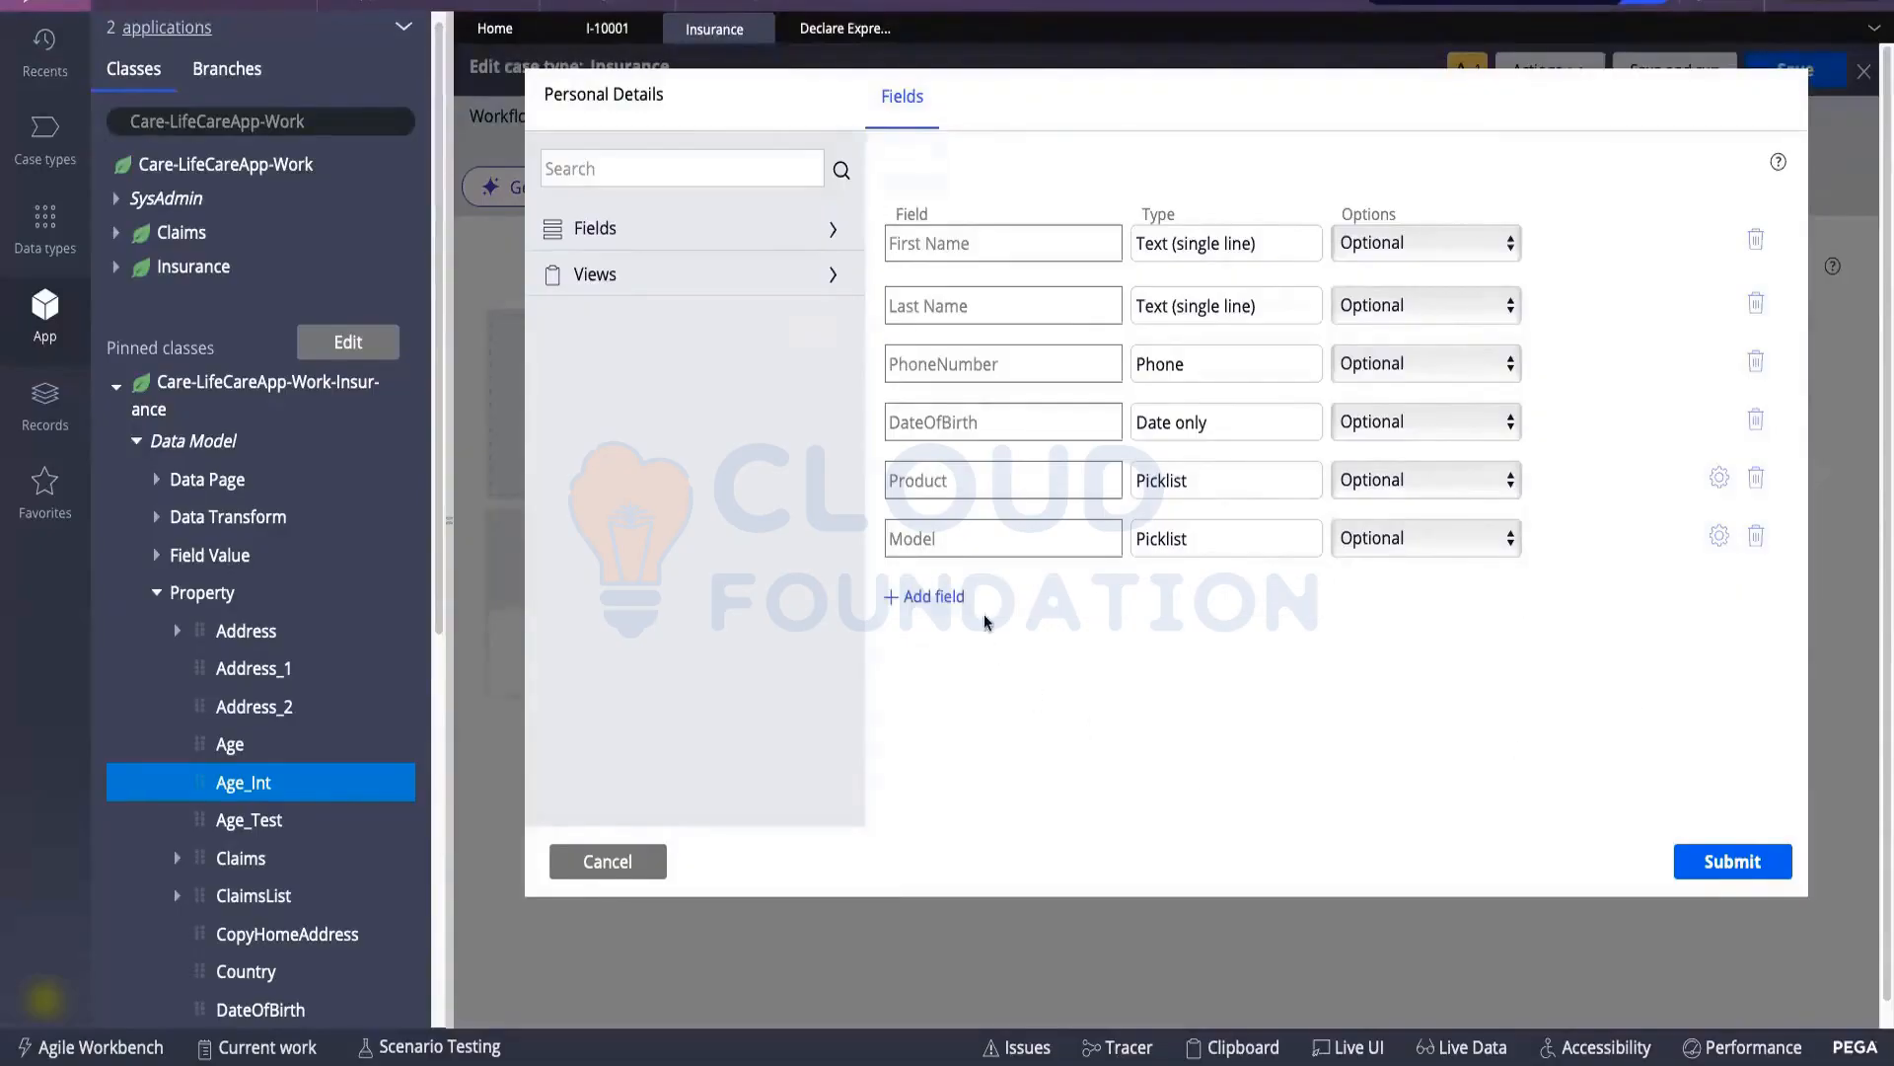
Add the existing Age field to the Personal Details view, submit the view, and save the Insurance case type
{"action": "left_click", "coordinate": [933, 597]}
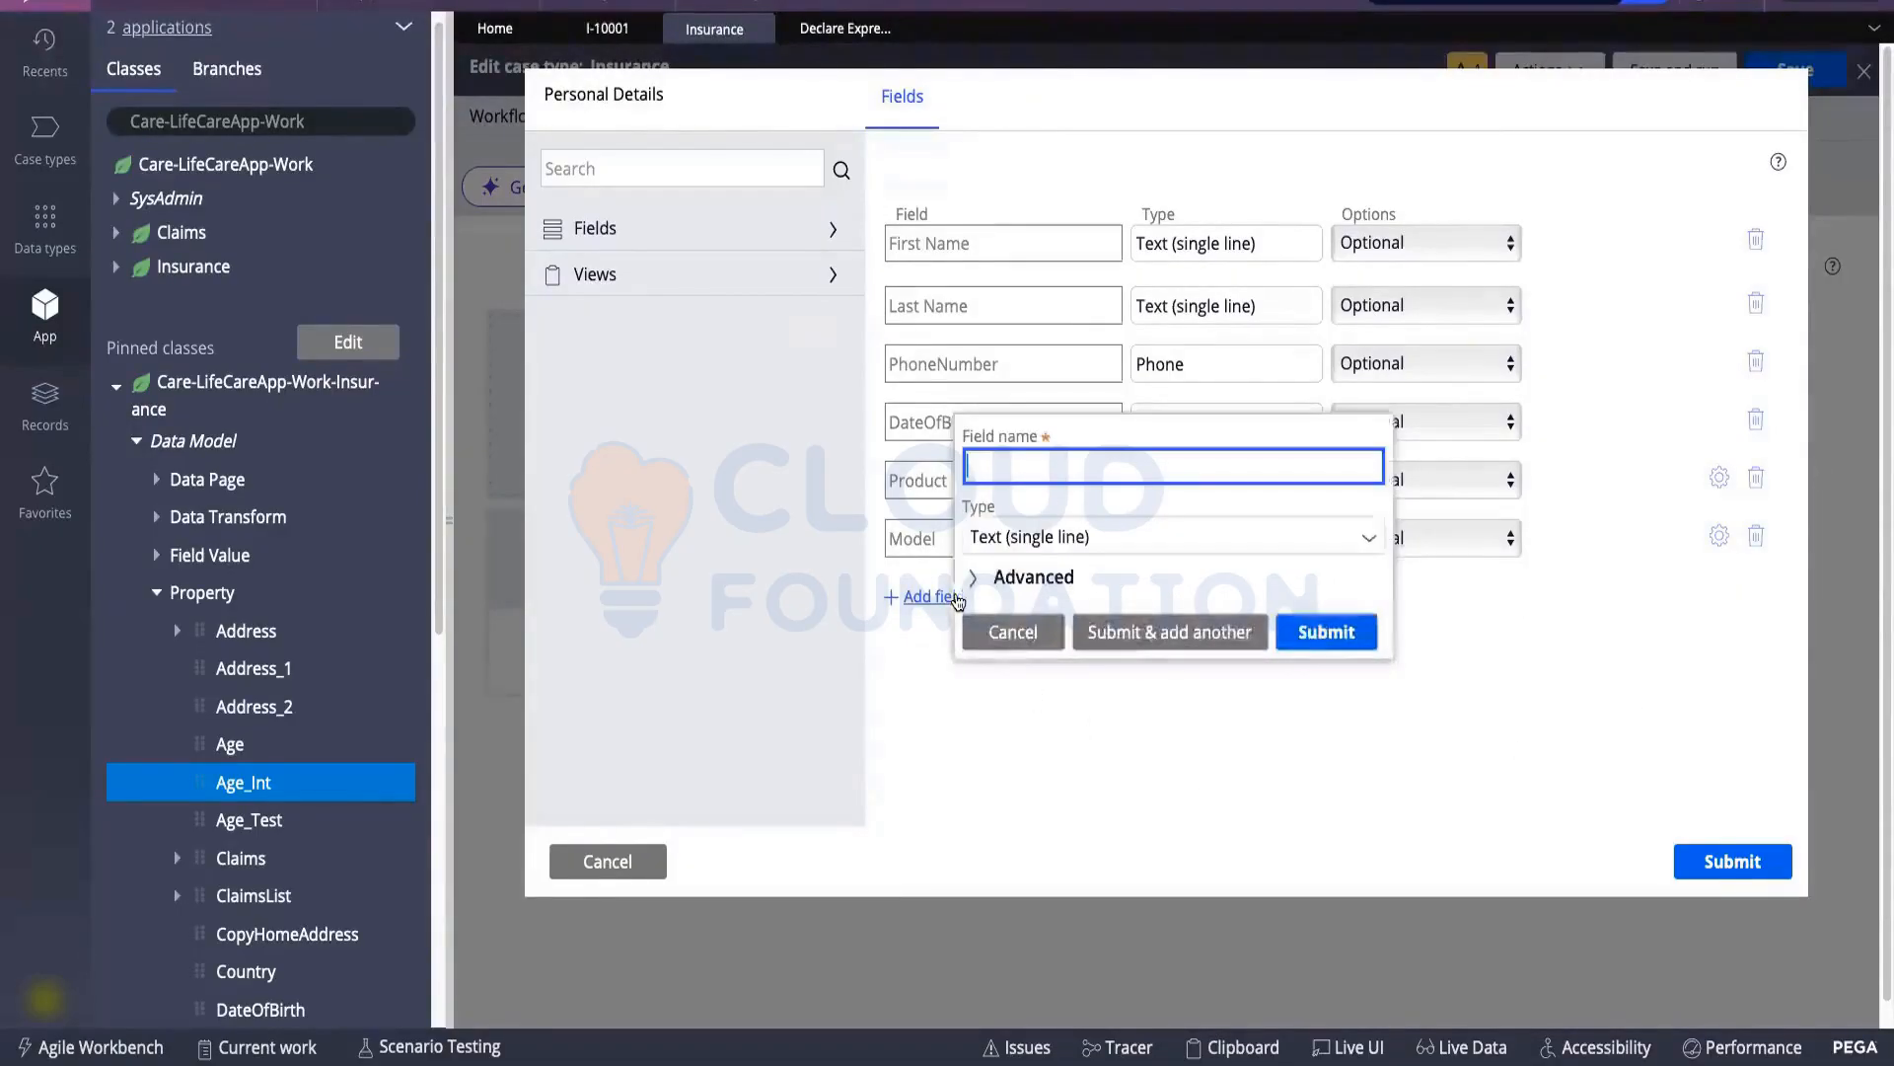
{"action": "left_click", "coordinate": [1043, 651]}
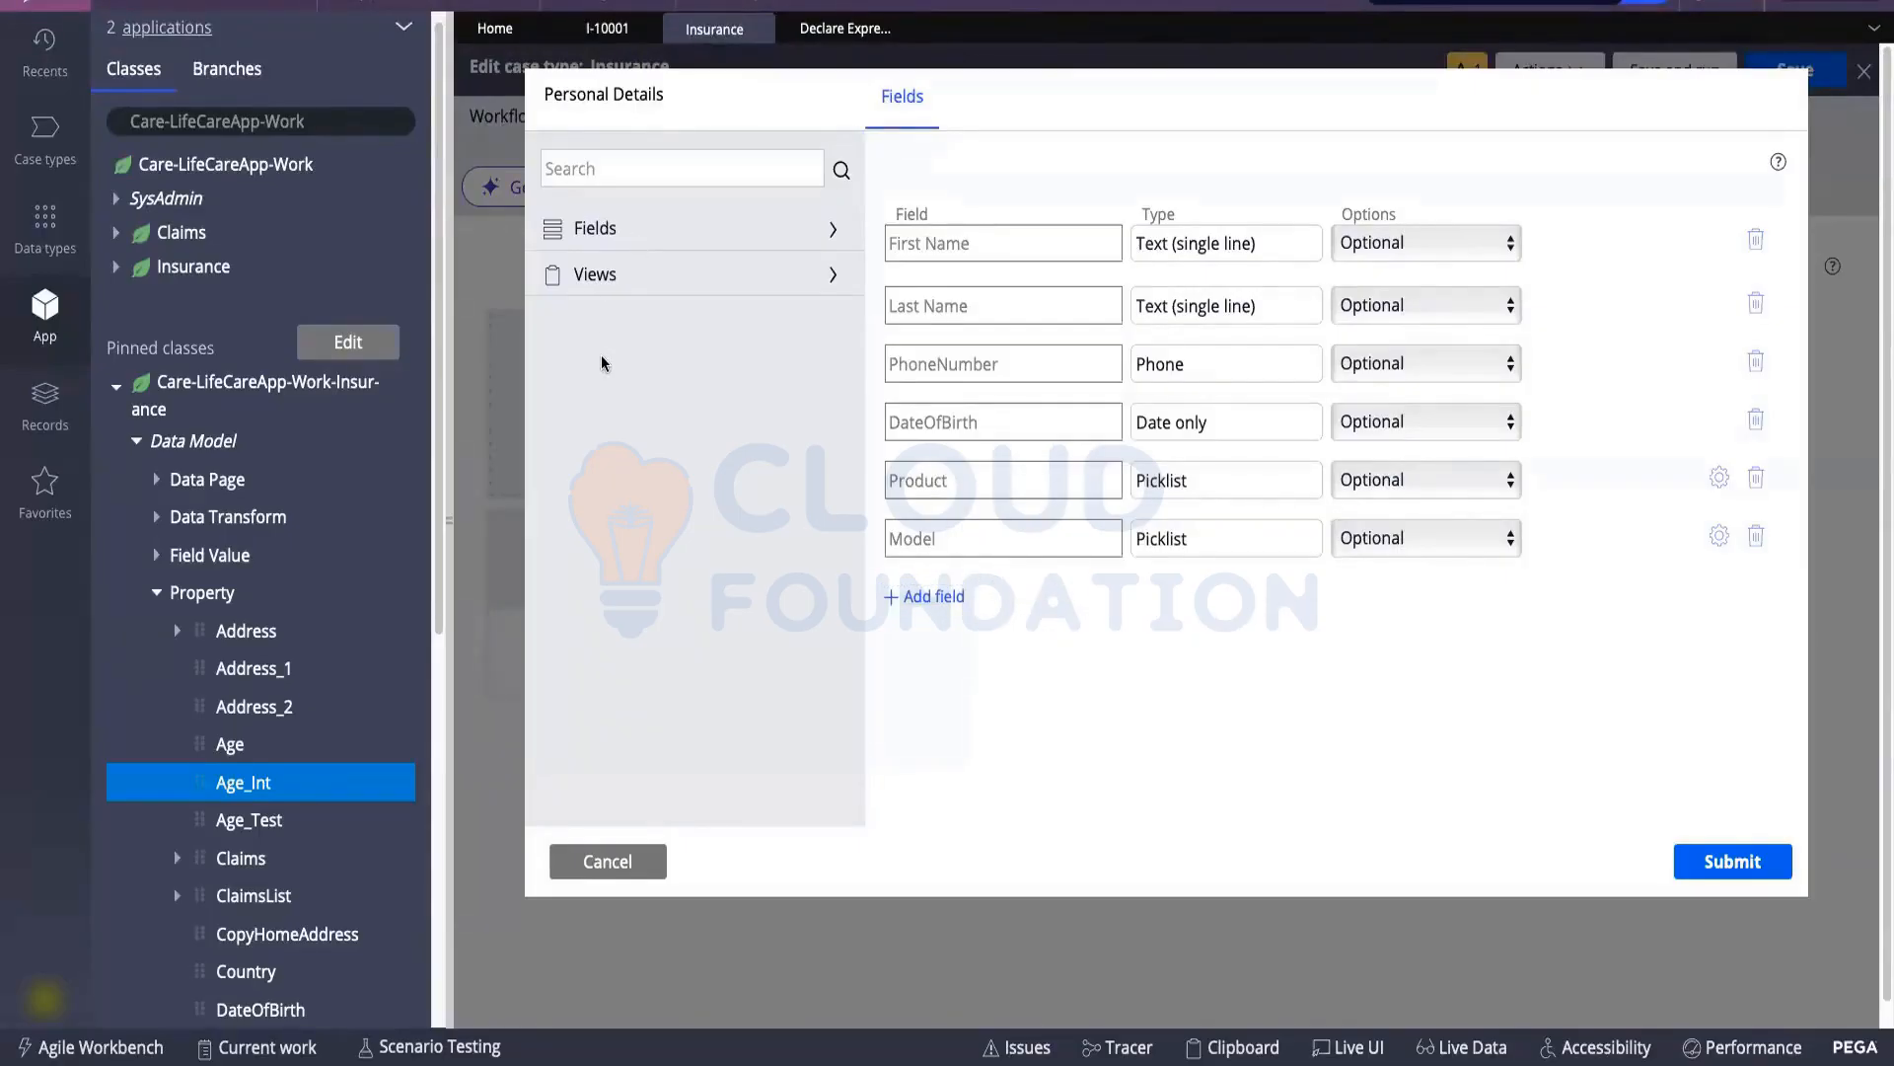
{"action": "left_click", "coordinate": [577, 230]}
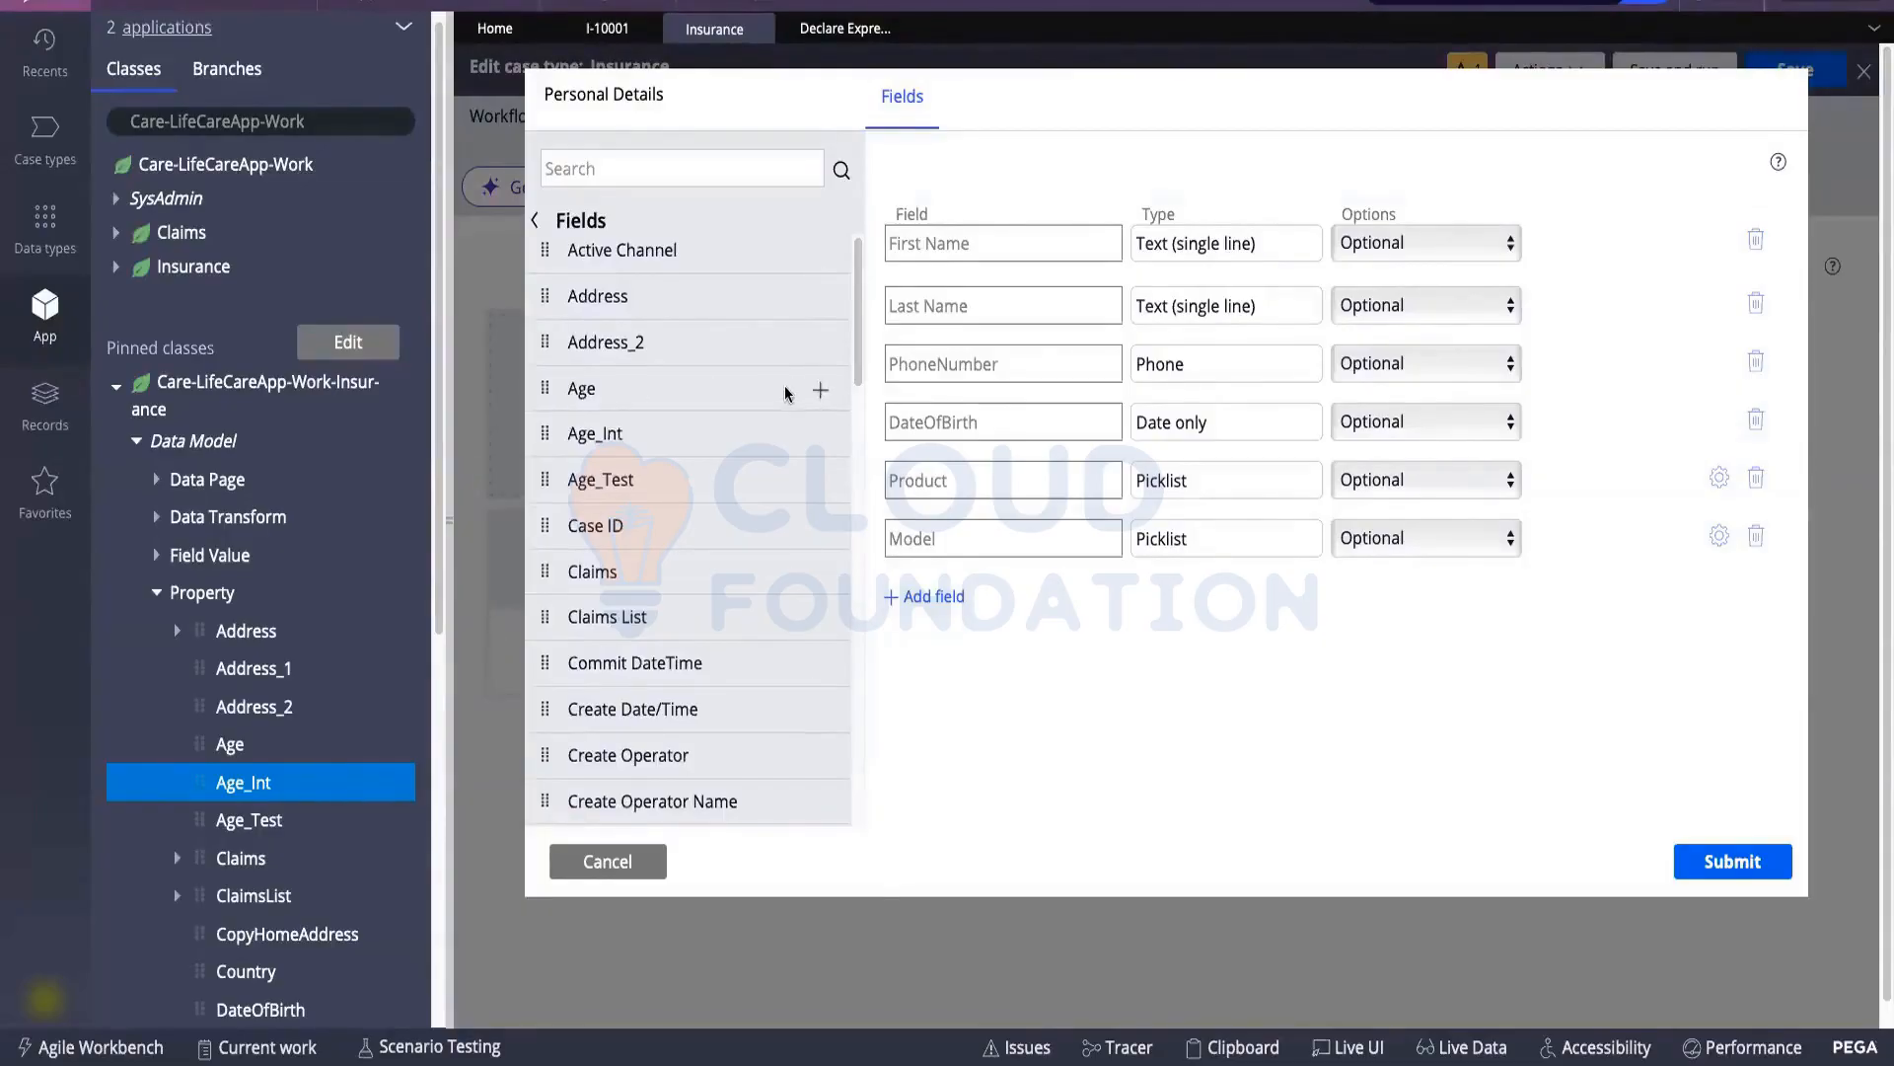
{"action": "left_click", "coordinate": [819, 390]}
{"action": "left_click", "coordinate": [1705, 862]}
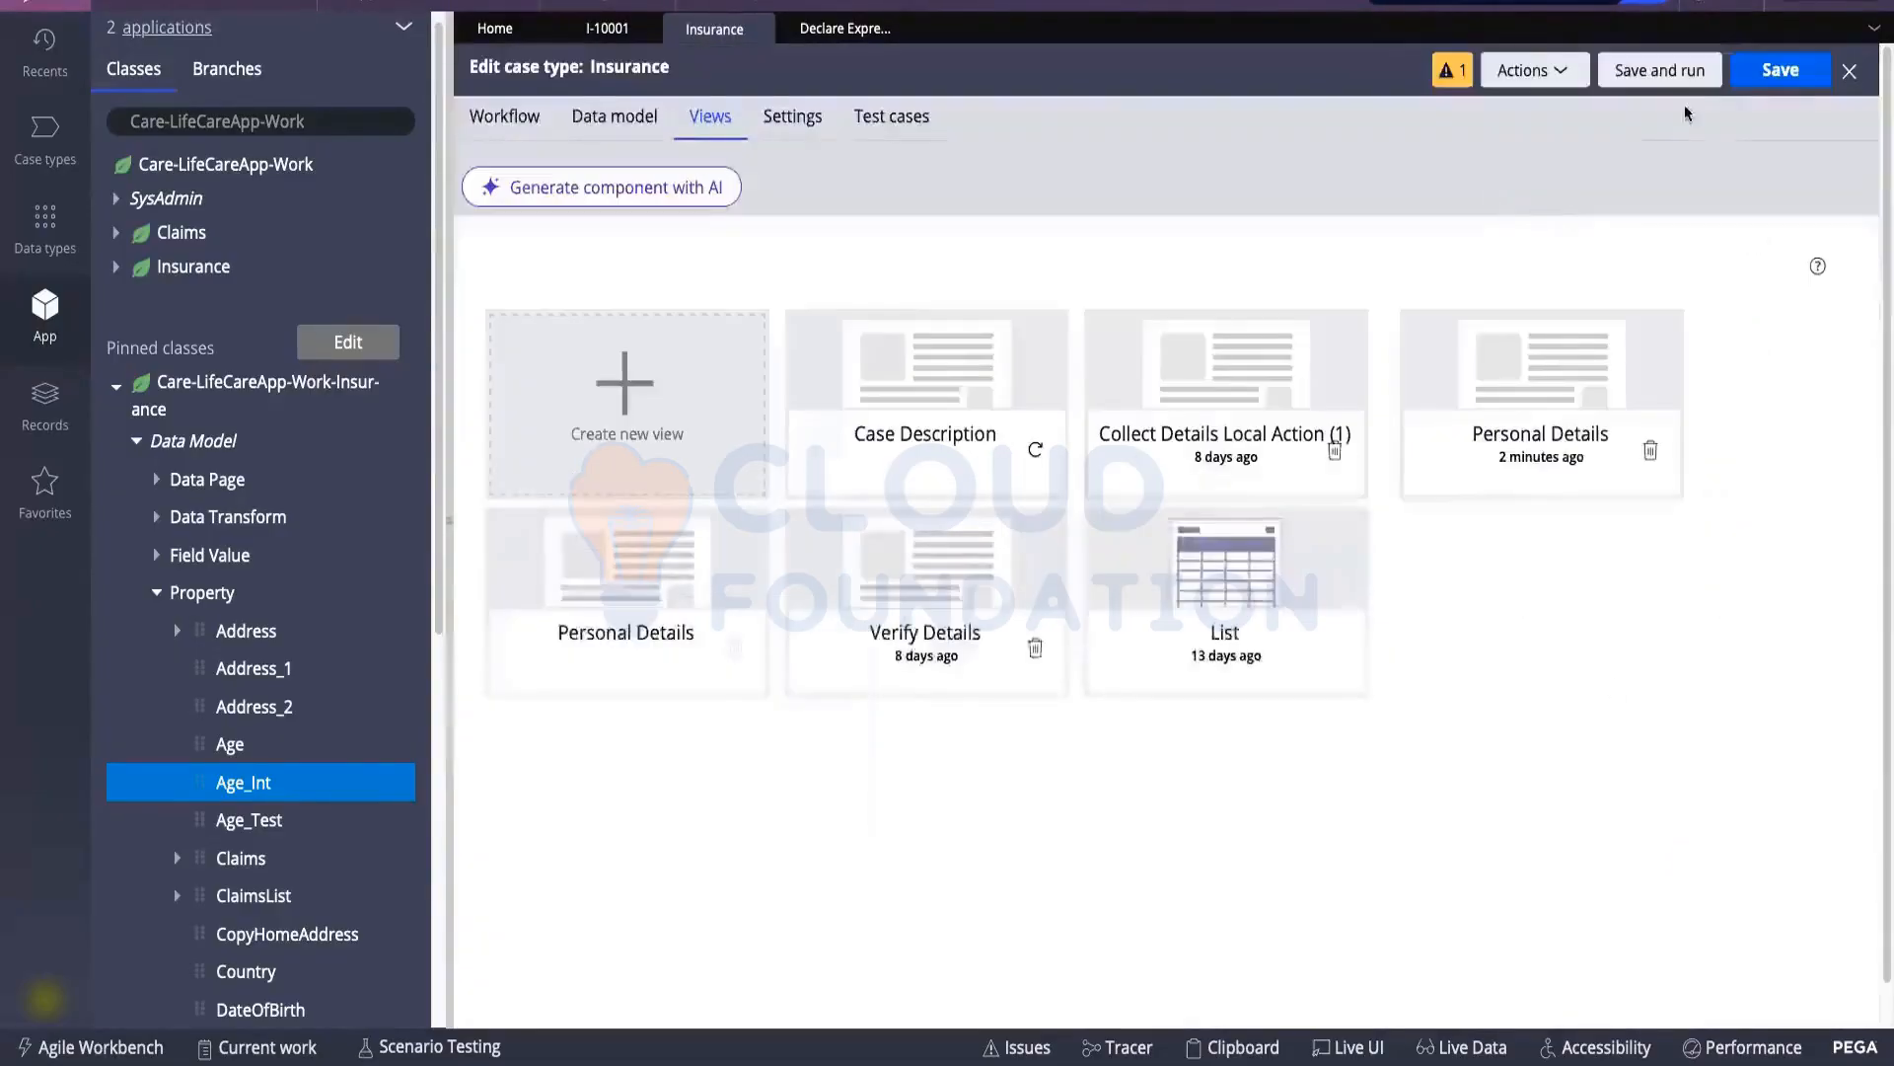
{"action": "left_click", "coordinate": [1772, 81]}
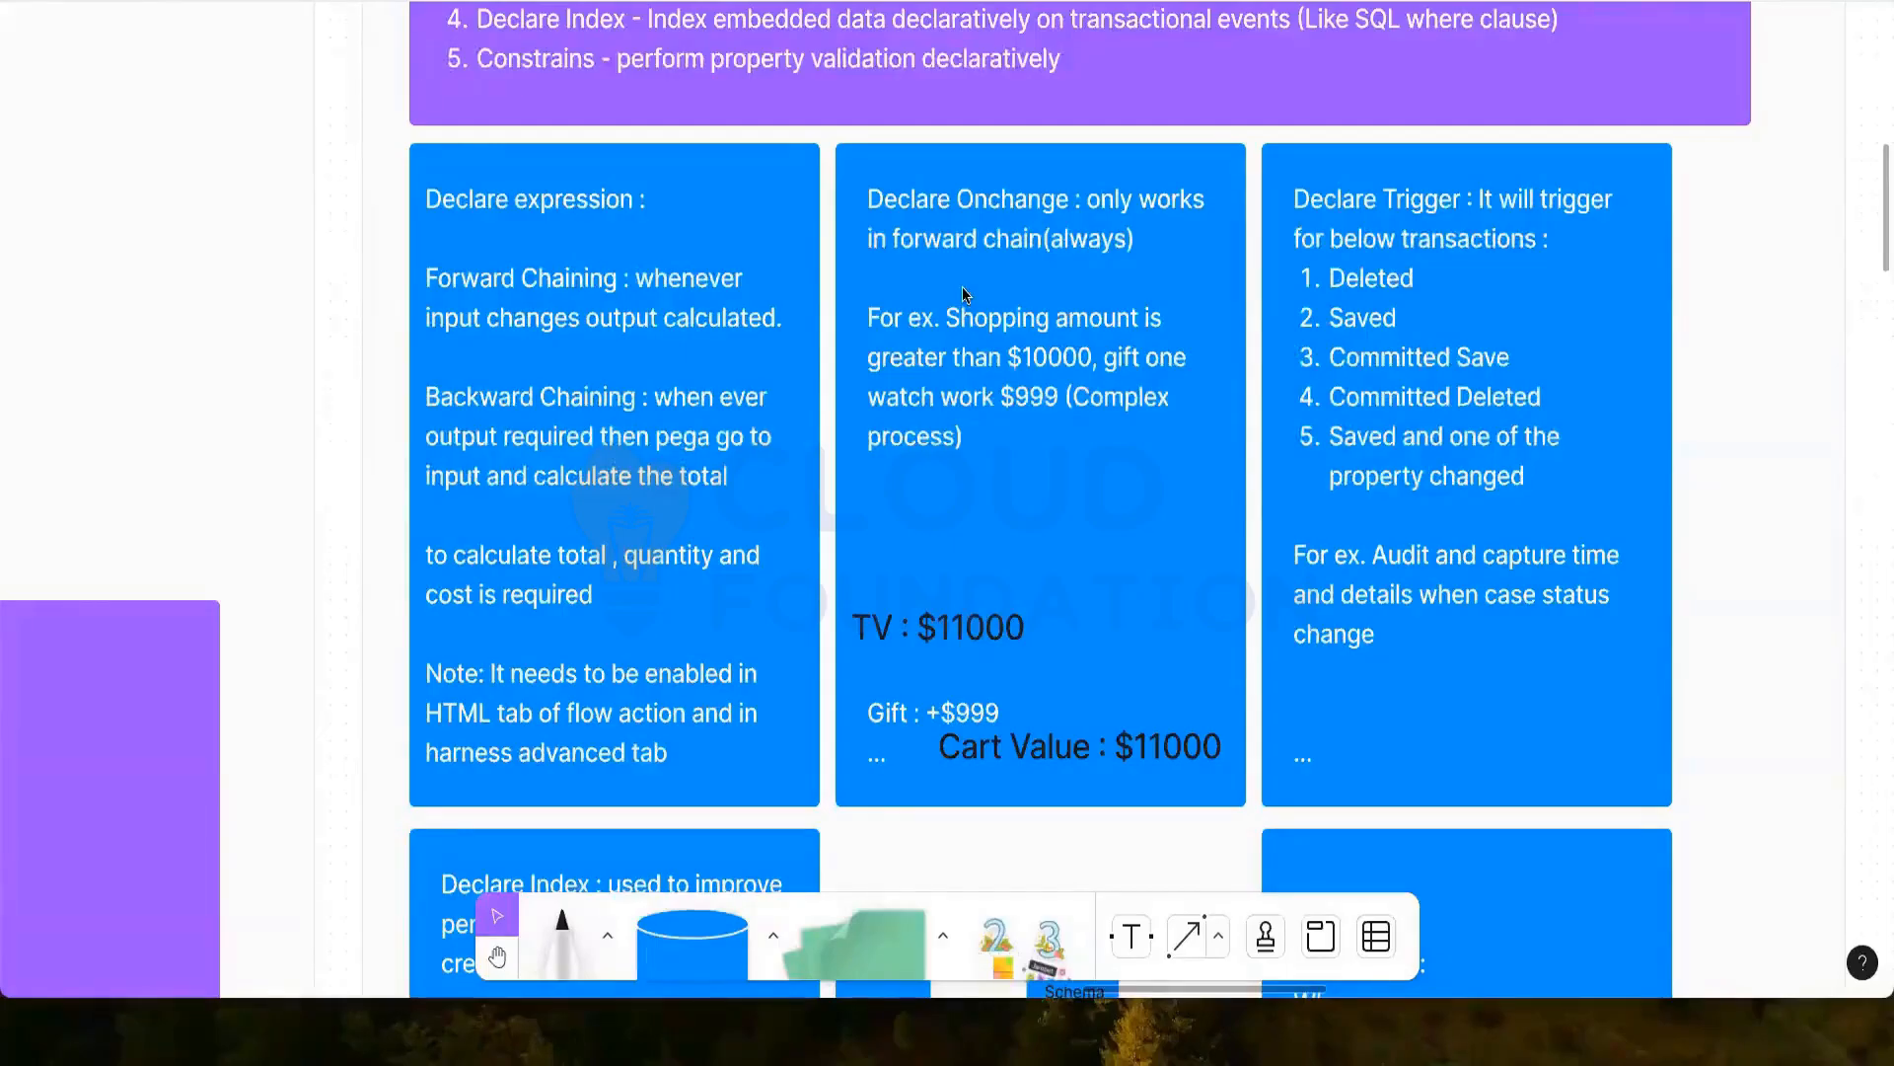
Switch from the whiteboard to Pega Dev Studio and open the pySelectedComponentChanged rule from the Declare OnChange records
{"action": "scroll", "coordinate": [962, 293], "scroll_direction": "up", "scroll_amount": 1}
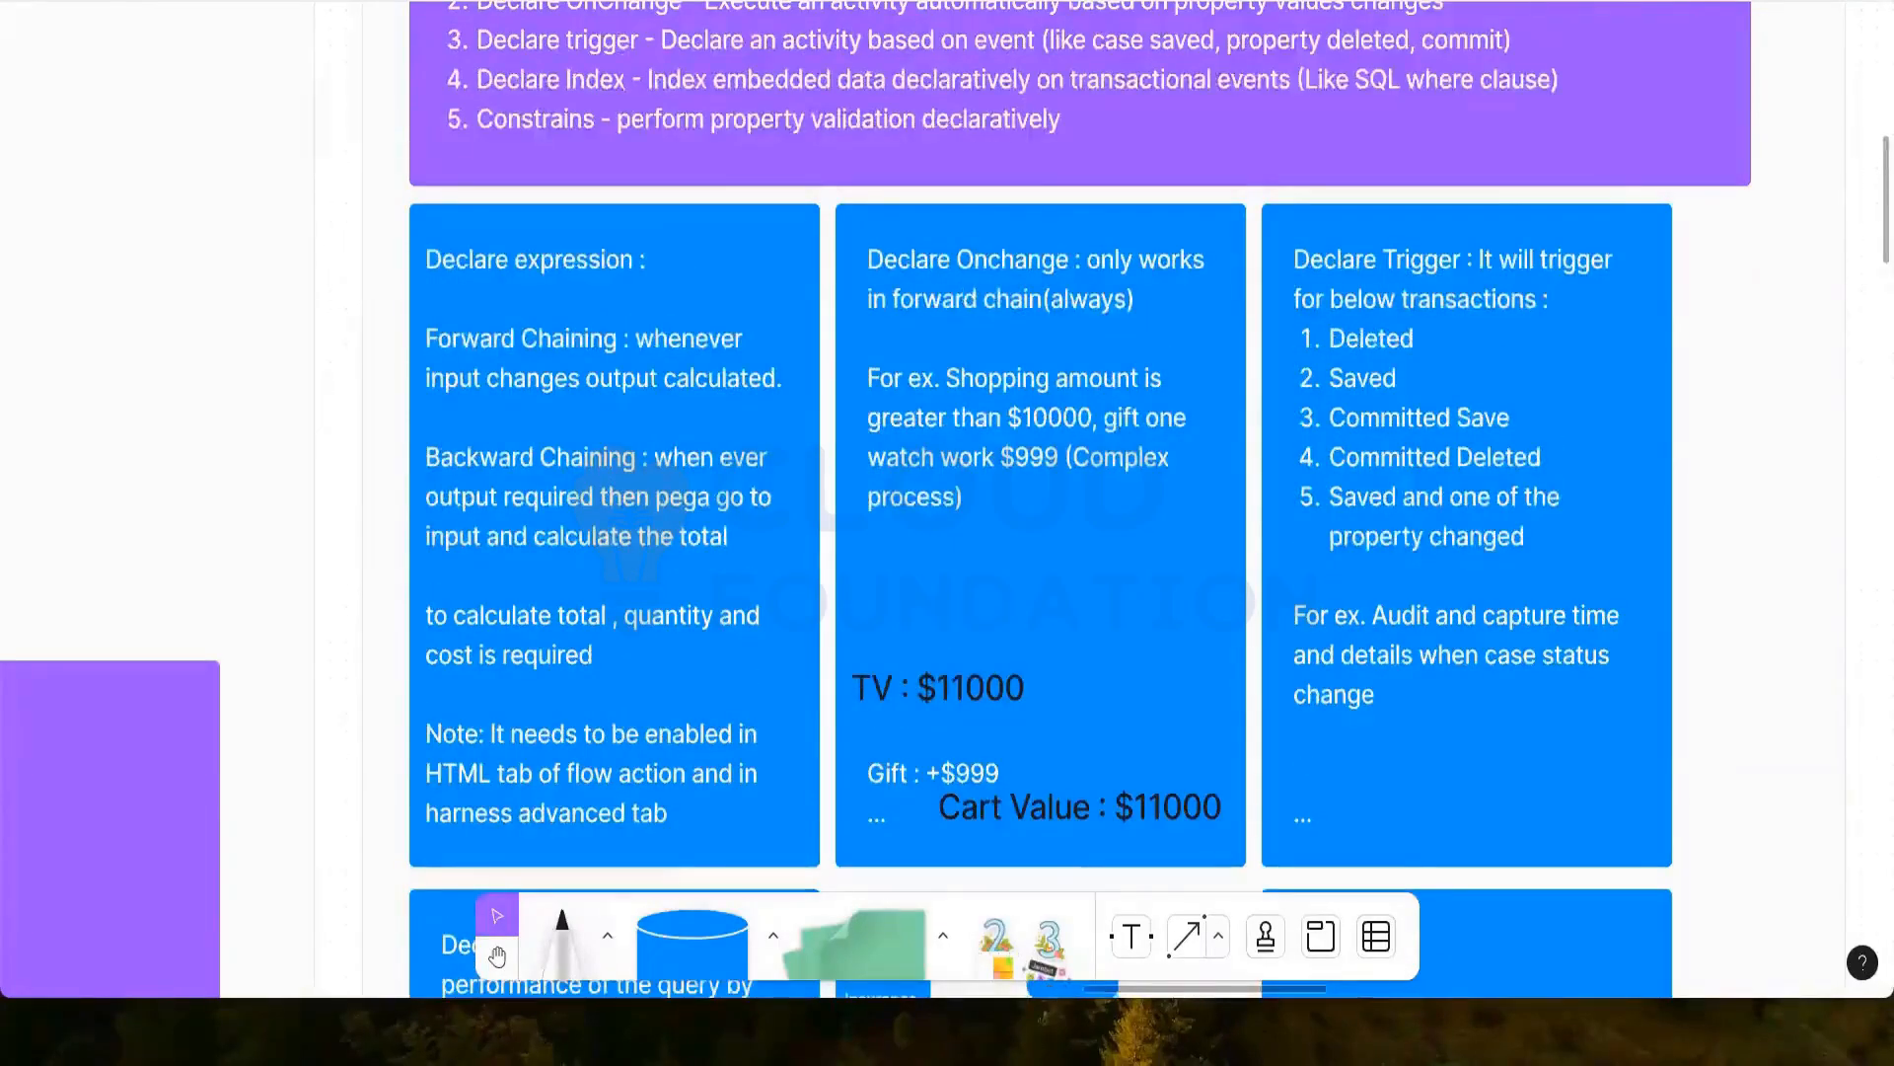
{"action": "key", "text": "super+Tab"}
{"action": "left_click", "coordinate": [398, 517]}
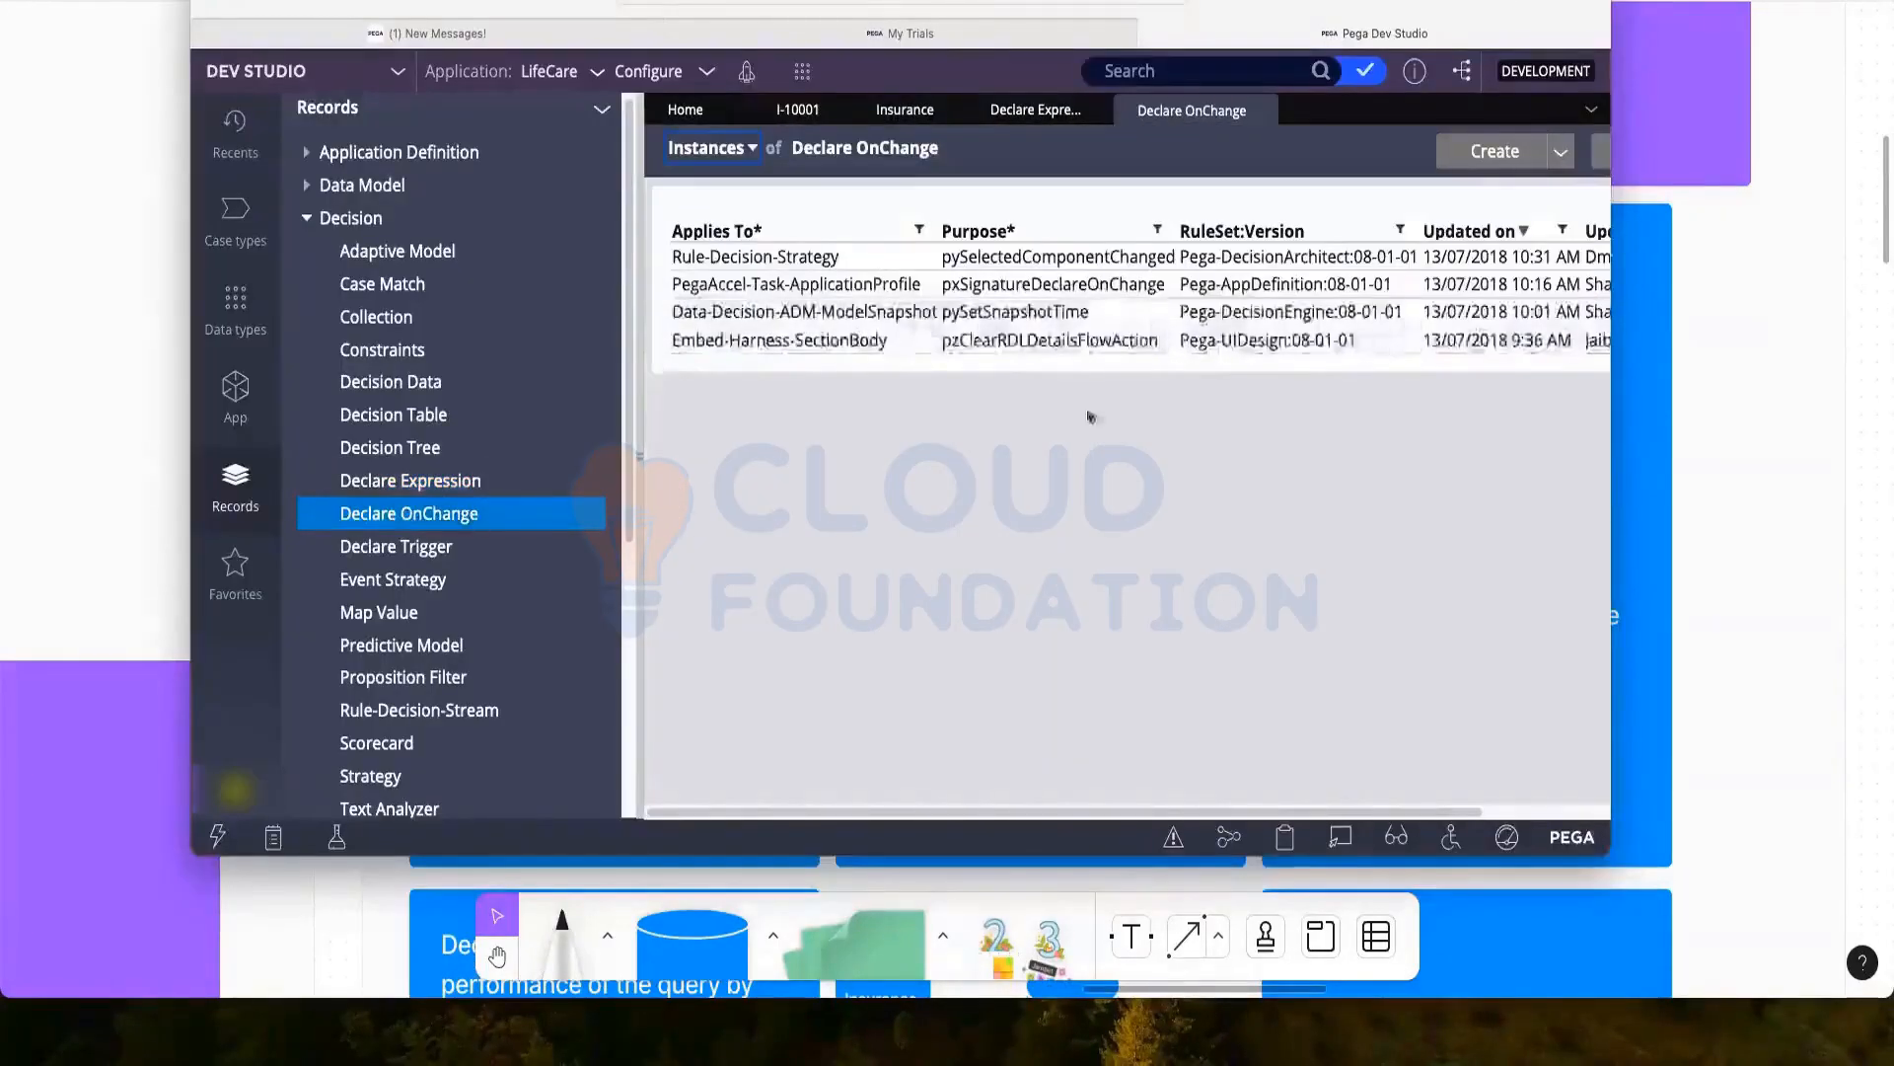
{"action": "left_click", "coordinate": [1008, 258]}
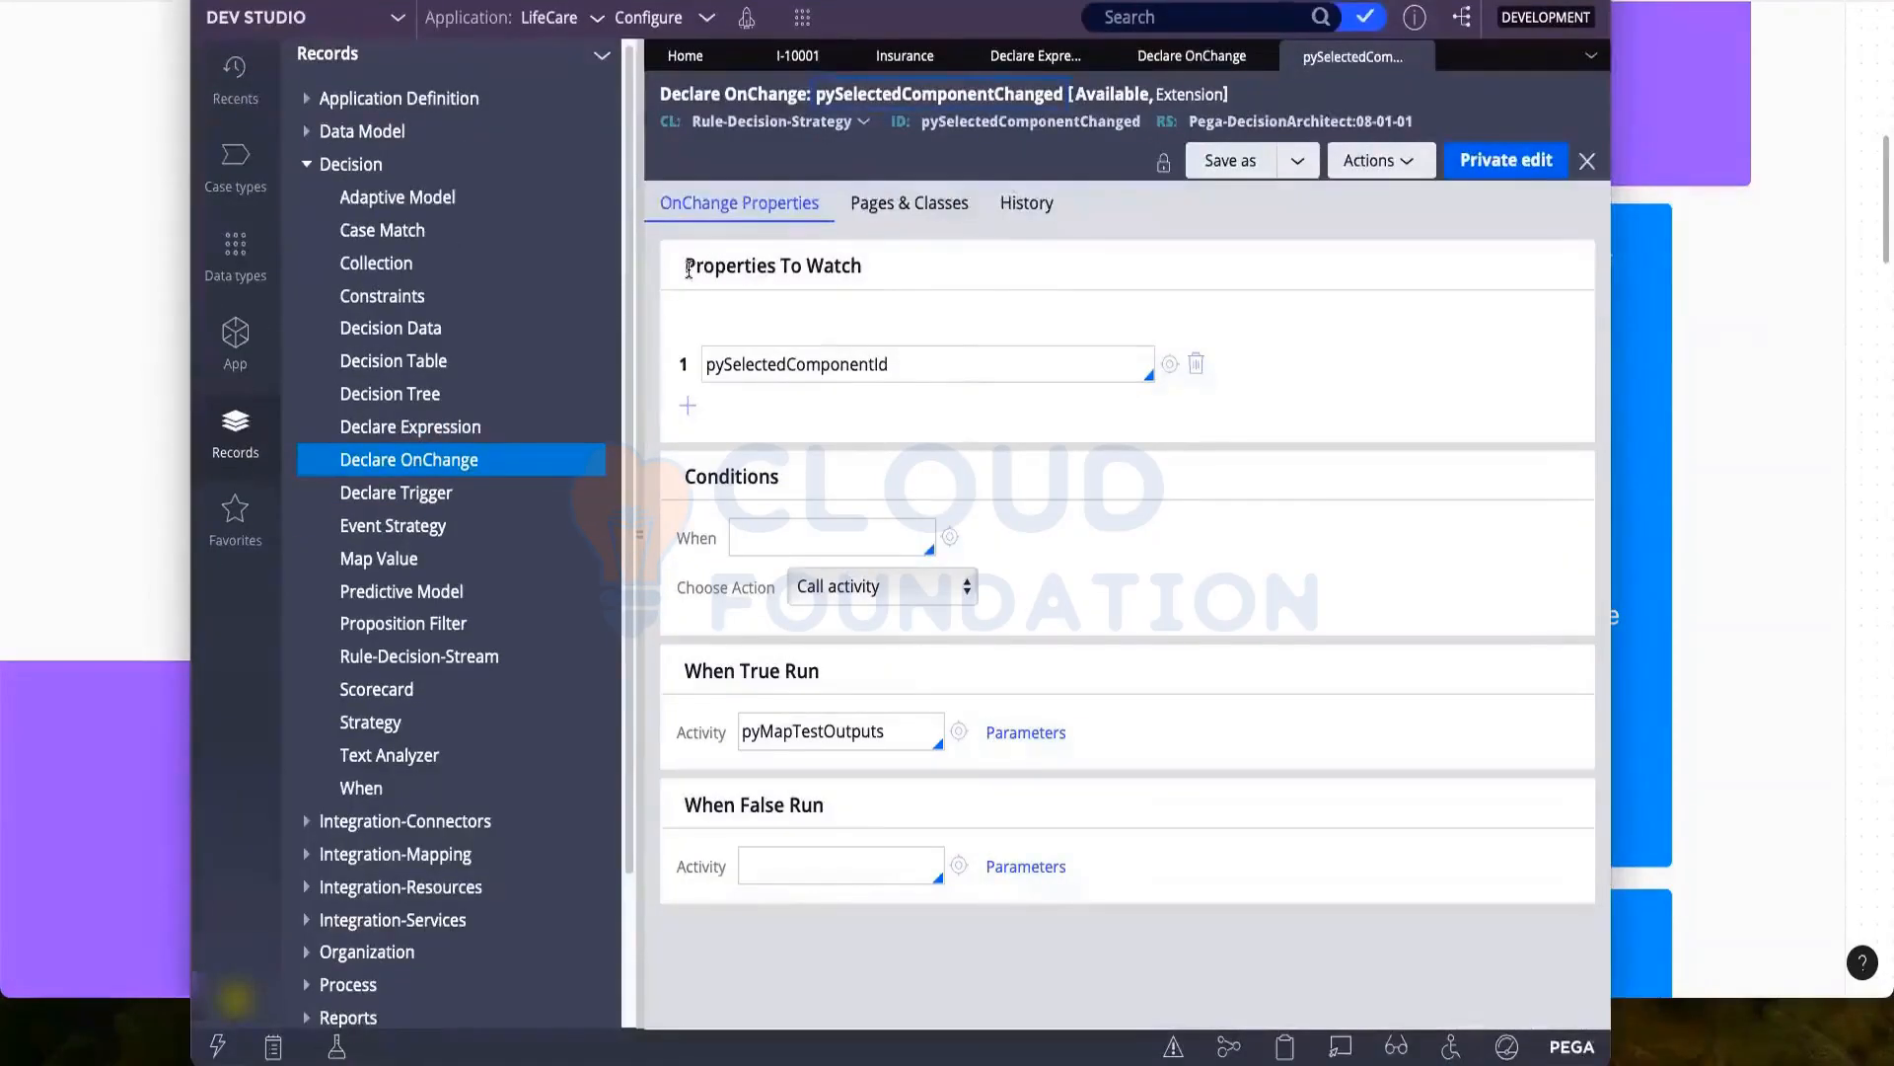
Examine the rule's watched property, available condition actions, and the activities for When True Run and When False Run
{"action": "left_click_drag", "start_coordinate": [685, 267], "coordinate": [851, 269]}
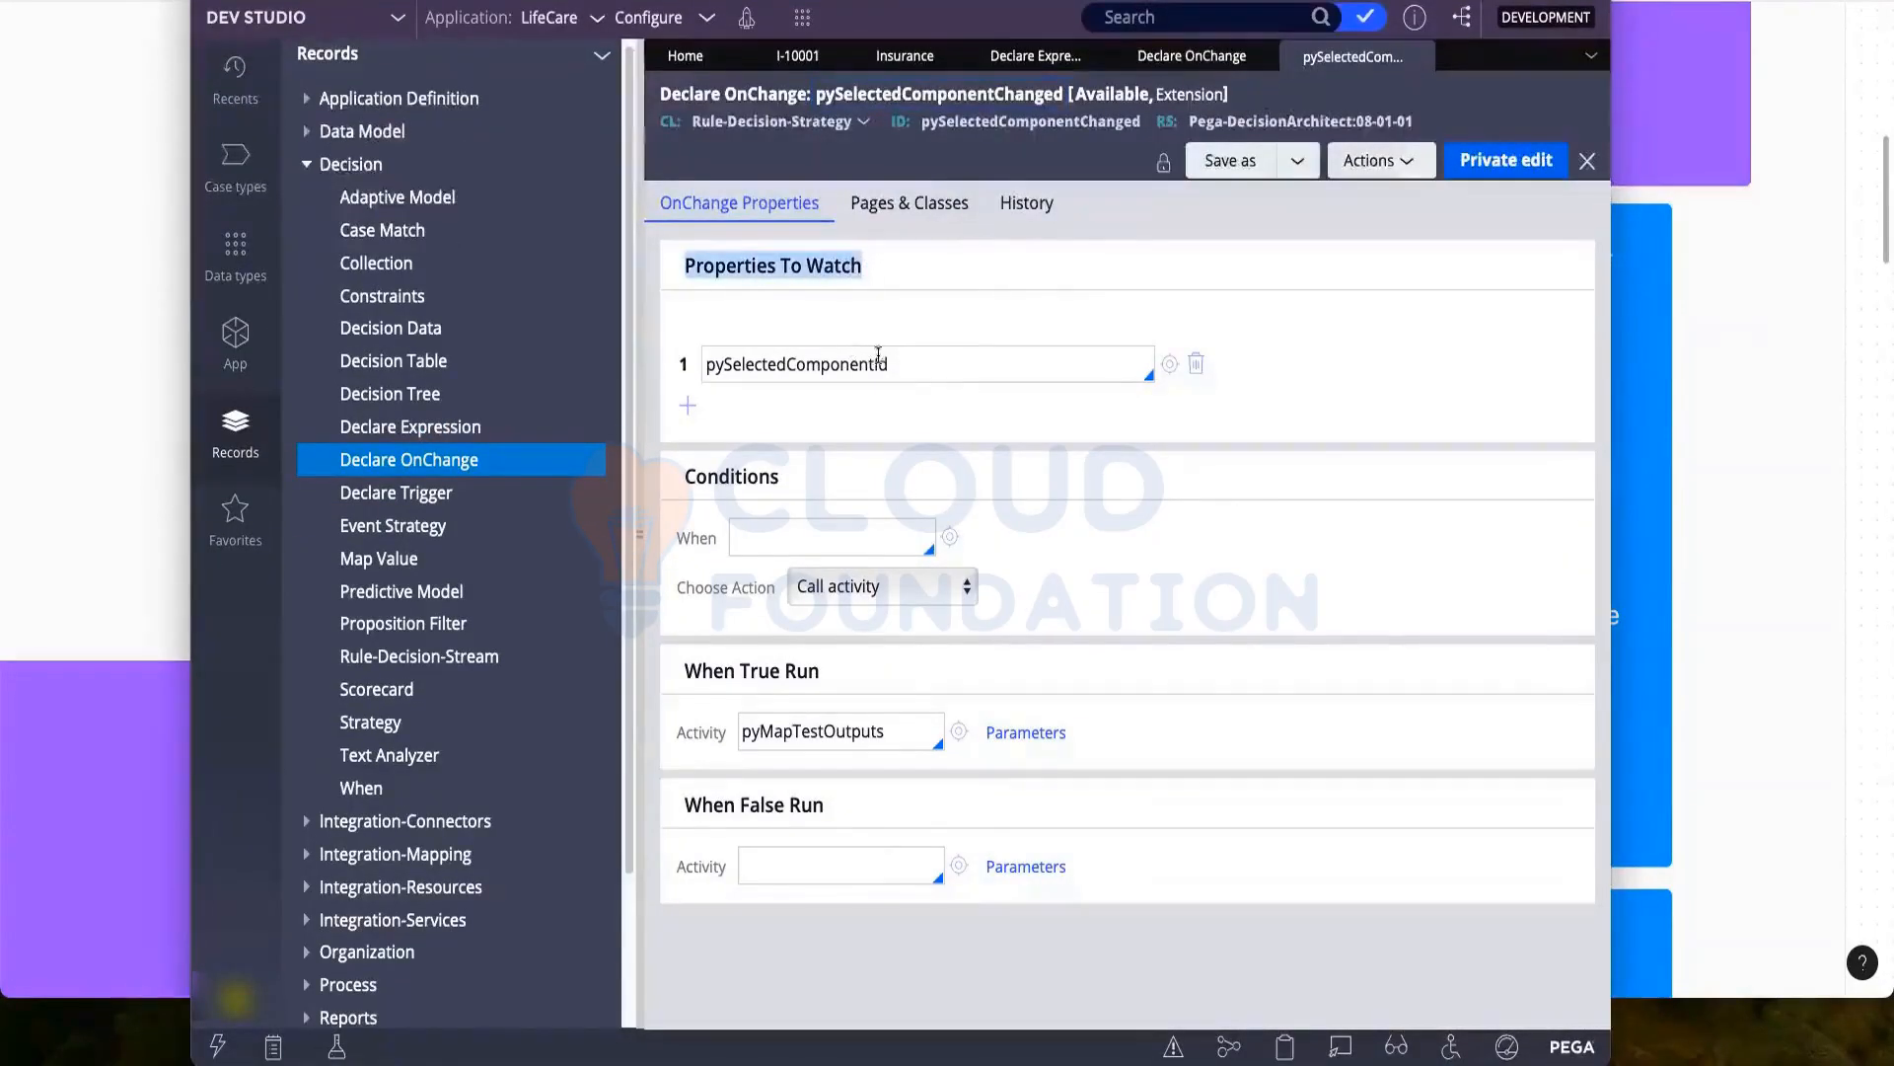
{"action": "left_click_drag", "start_coordinate": [893, 363], "coordinate": [712, 367]}
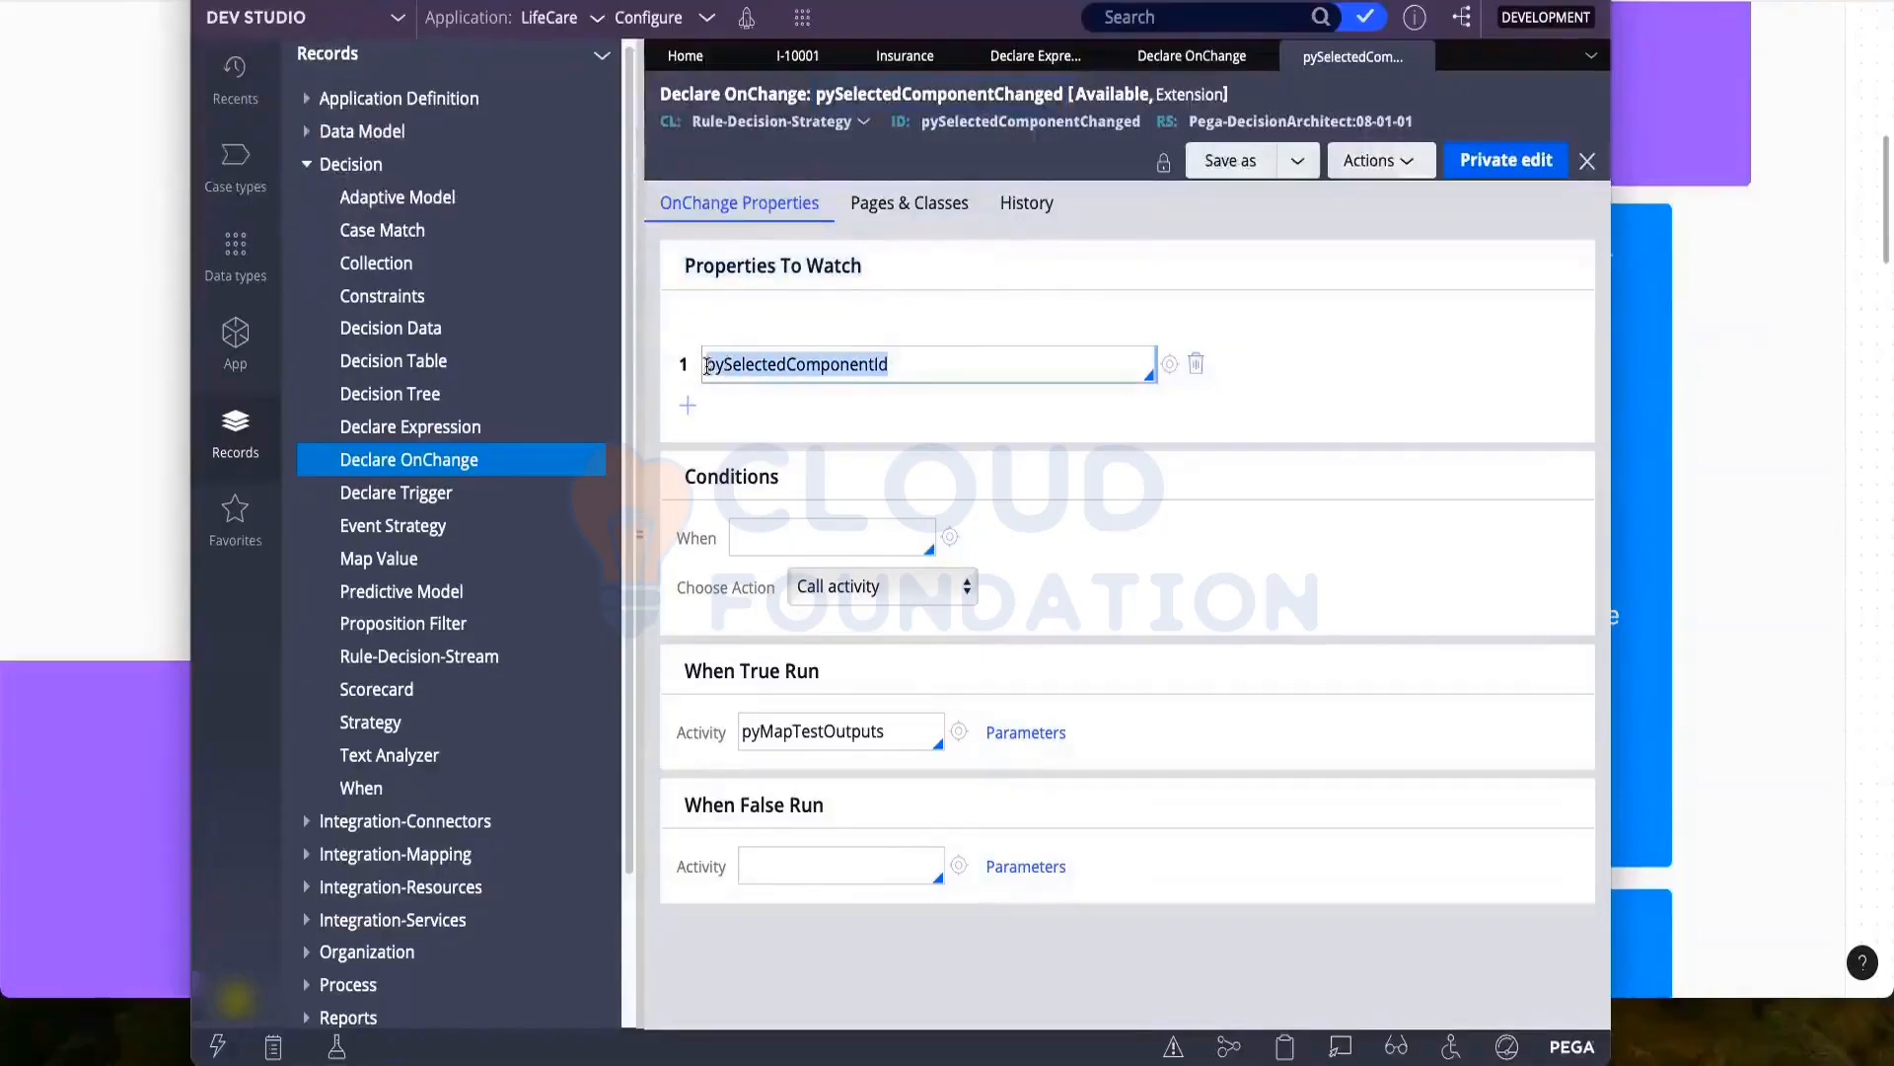
{"action": "left_click", "coordinate": [884, 365]}
{"action": "left_click_drag", "start_coordinate": [896, 364], "coordinate": [707, 368]}
{"action": "left_click", "coordinate": [898, 372]}
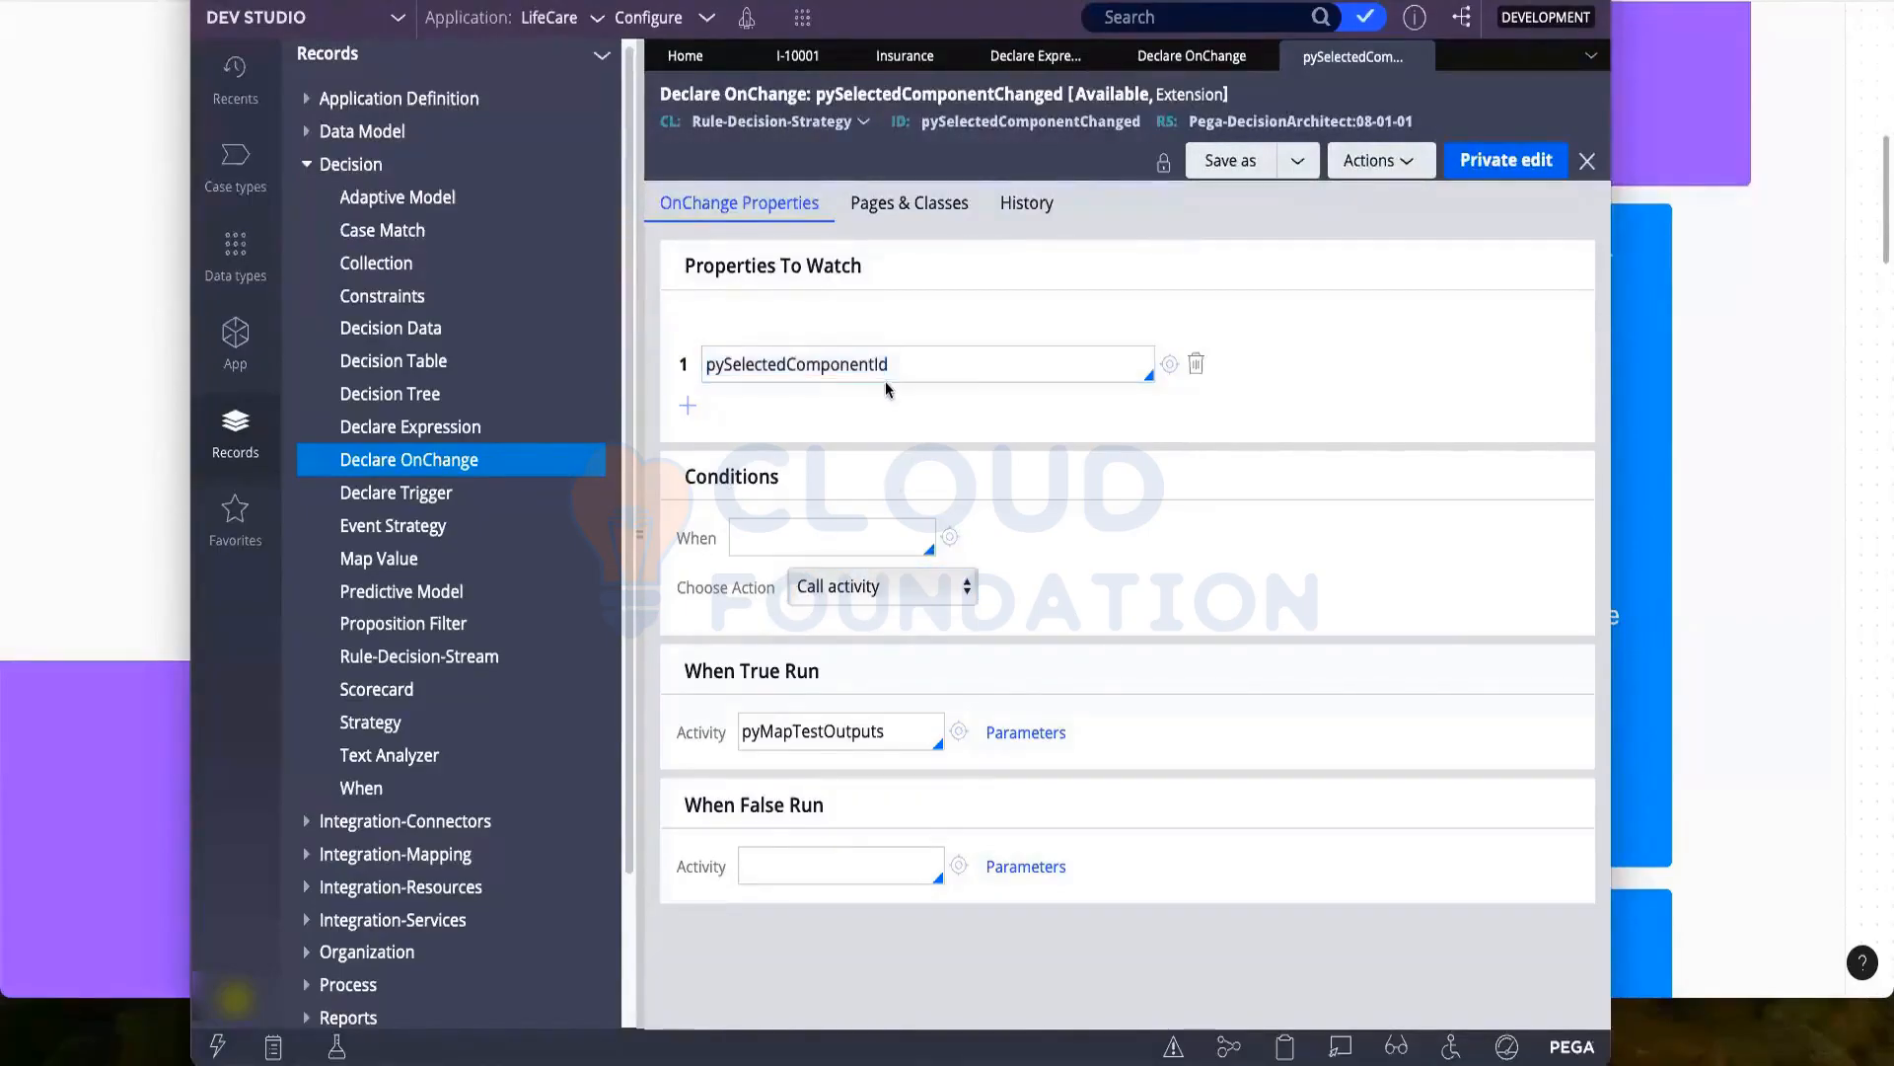
{"action": "left_click_drag", "start_coordinate": [900, 372], "coordinate": [820, 367]}
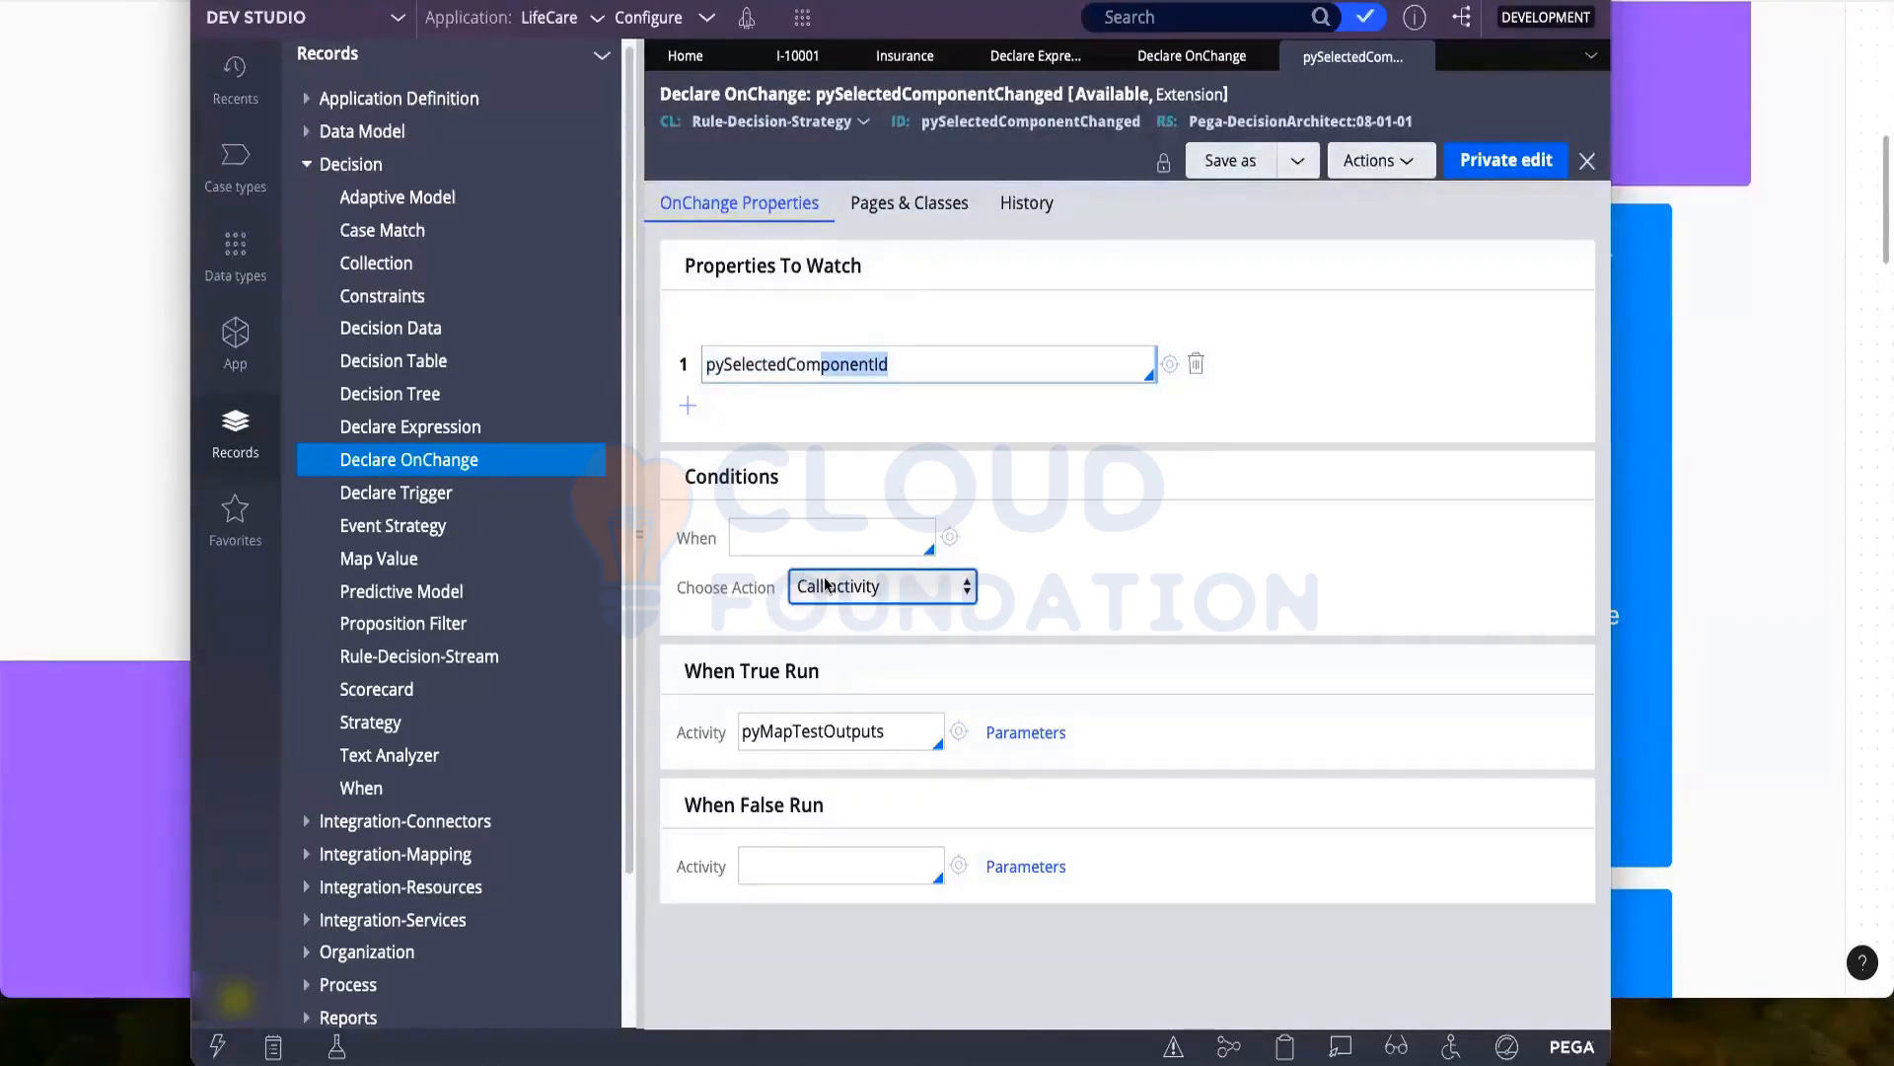
{"action": "left_click", "coordinate": [858, 589]}
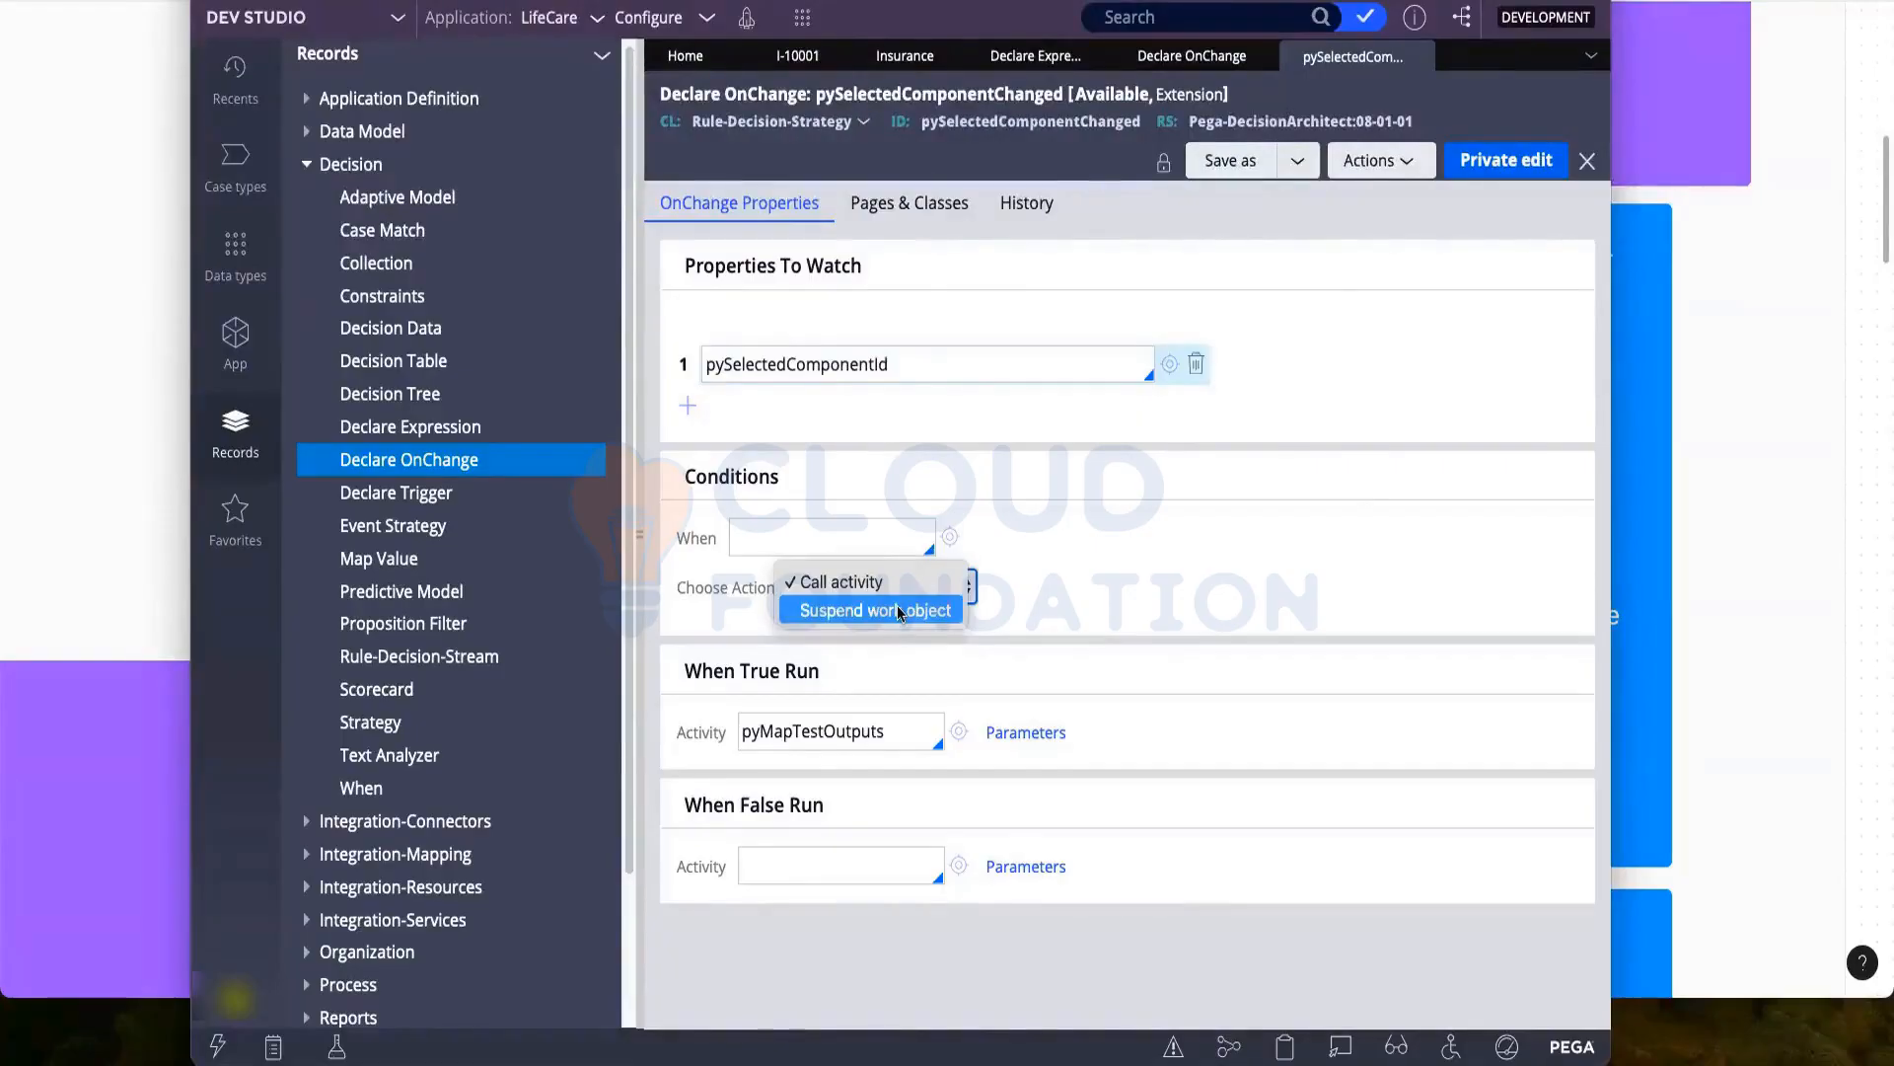
{"action": "left_click", "coordinate": [904, 645]}
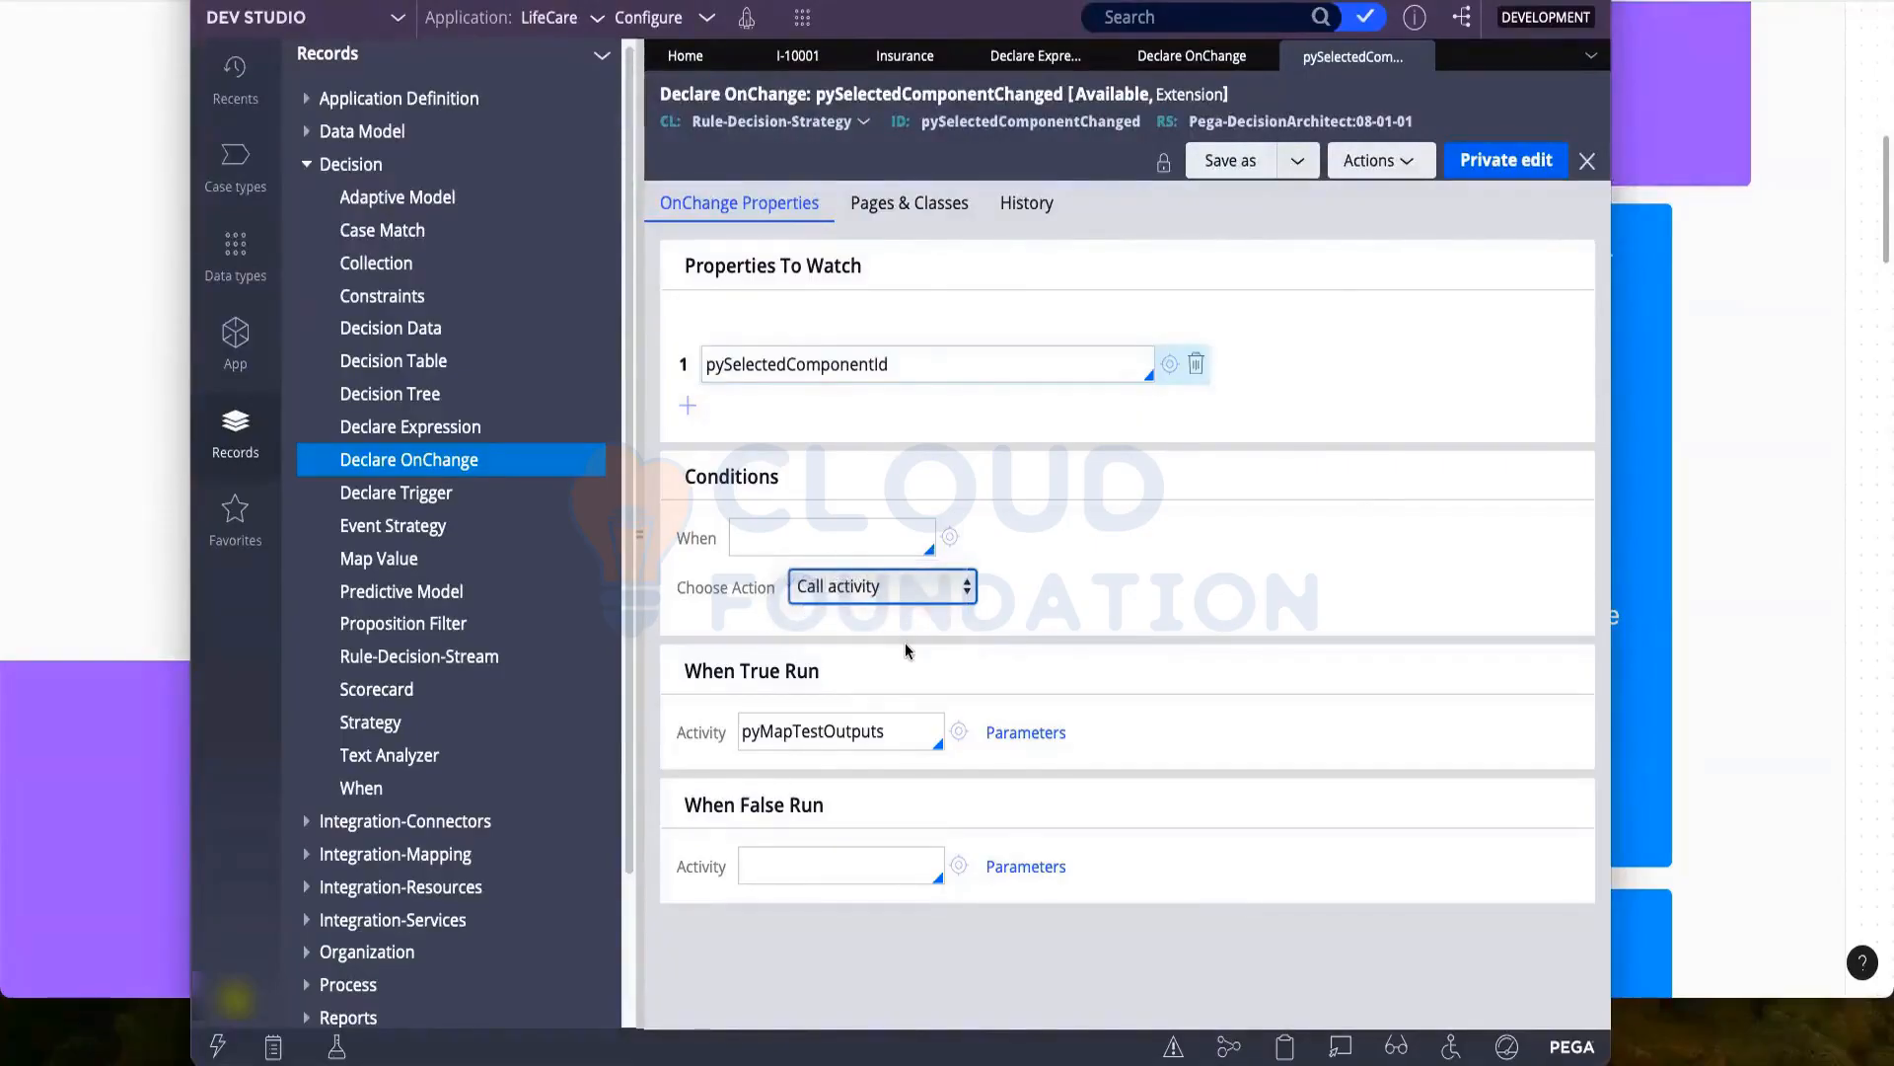
{"action": "left_click_drag", "start_coordinate": [903, 727], "coordinate": [725, 740]}
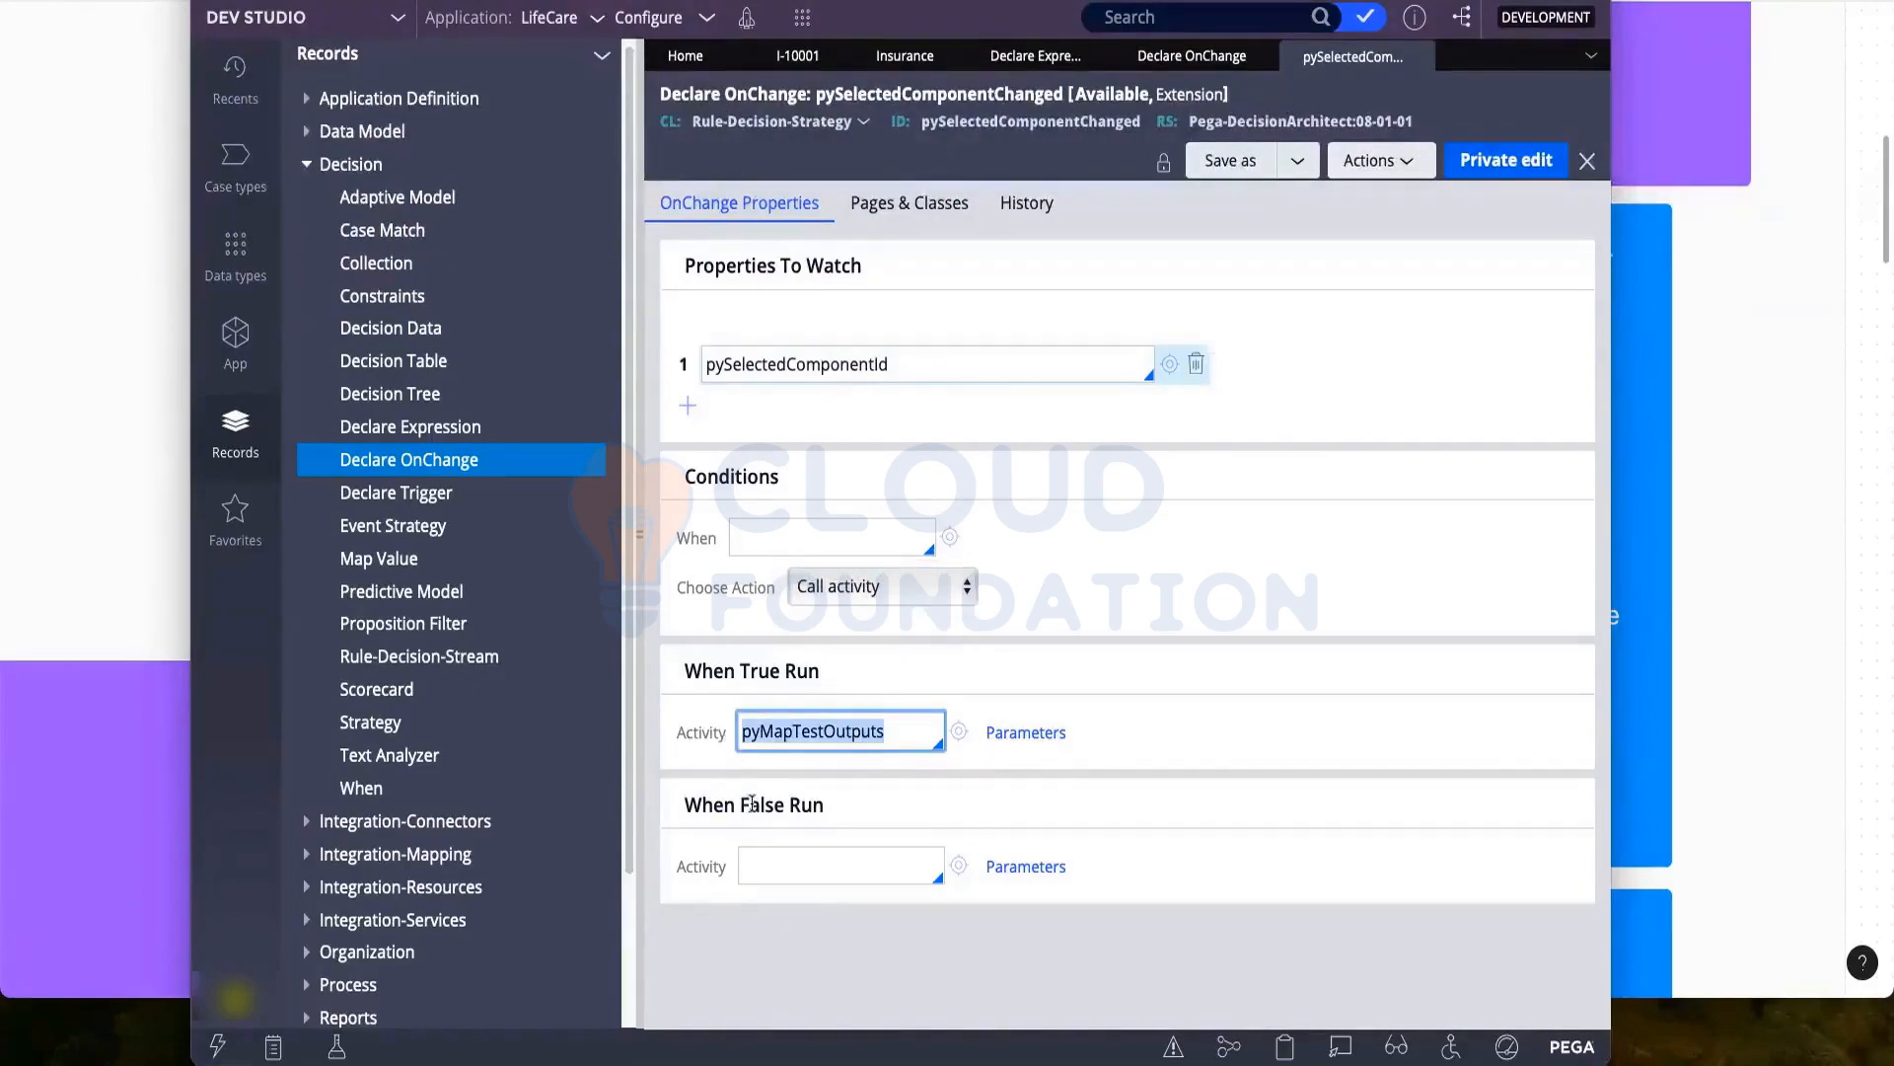
{"action": "left_click", "coordinate": [752, 860]}
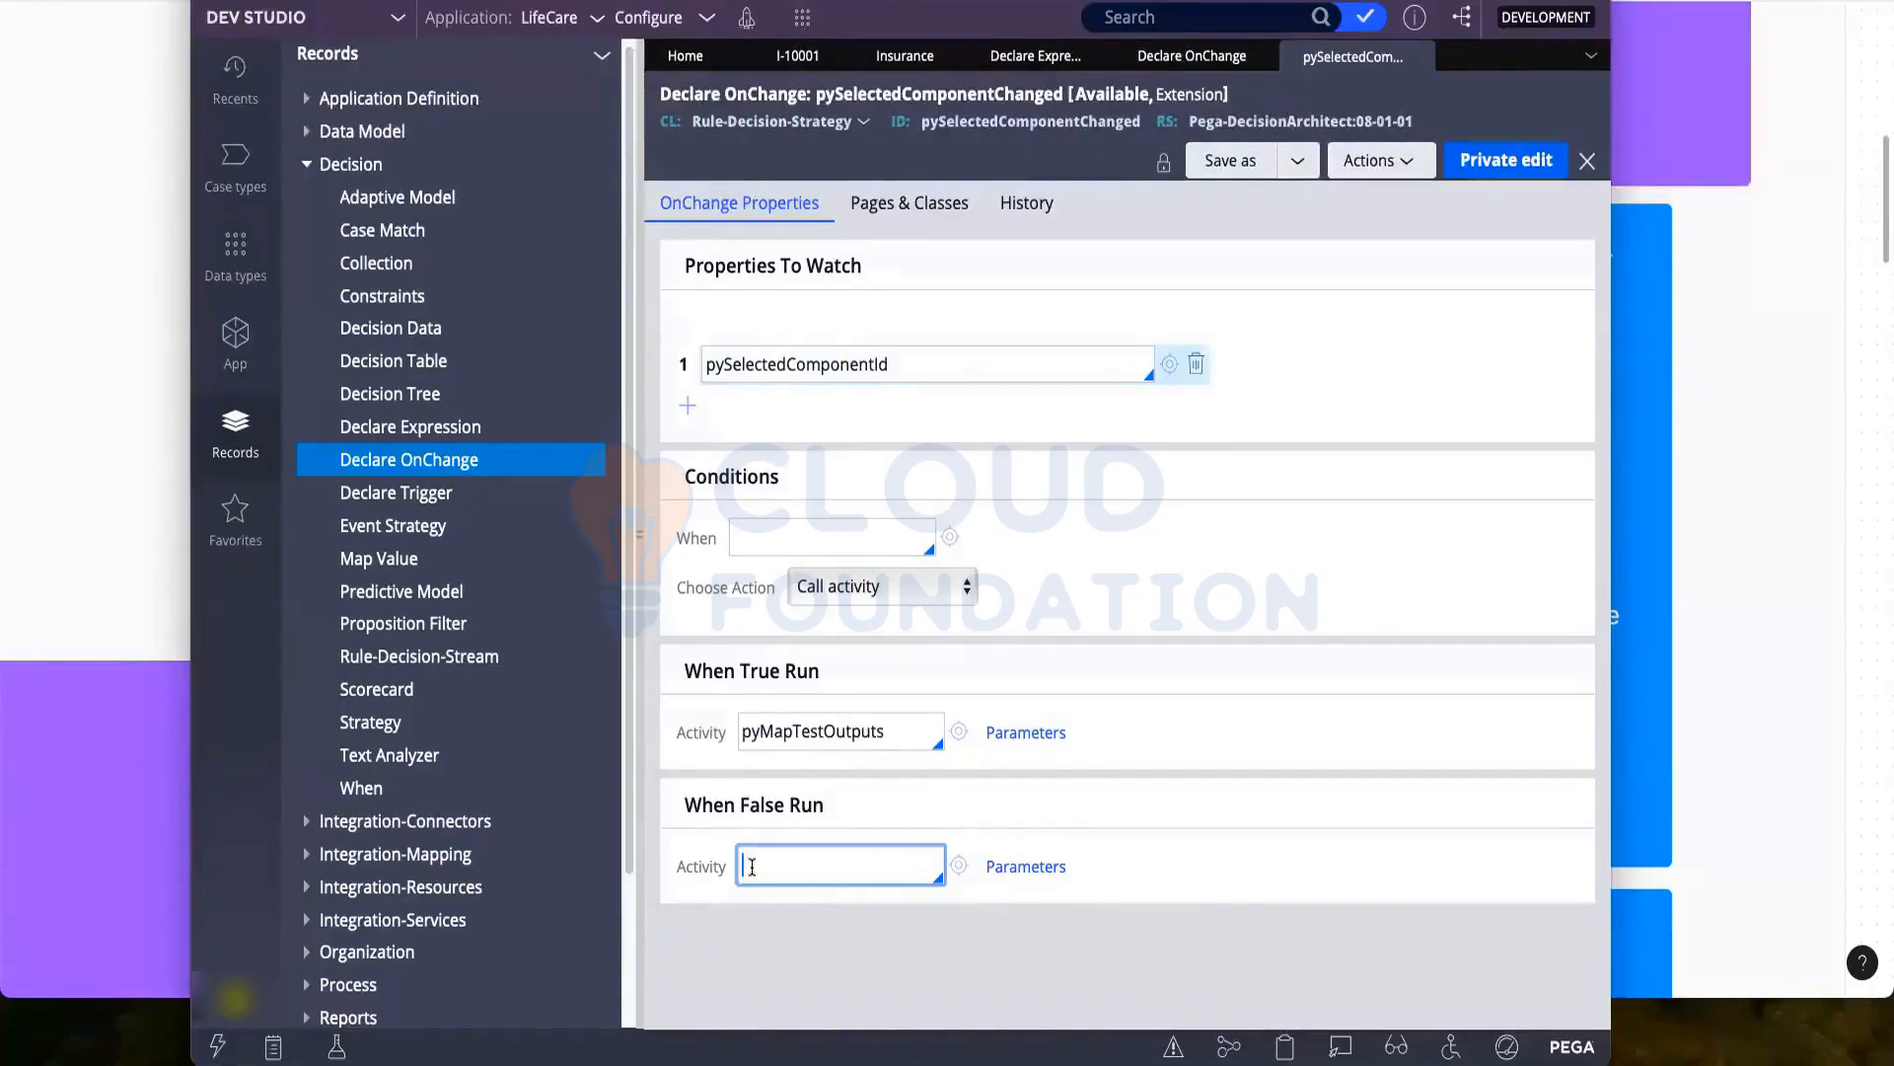
Review the Declare Onchange example on the whiteboard, then close the pySelectedComponentChanged rule and the Declare OnChange list in Dev Studio
{"action": "key", "text": "super+Tab"}
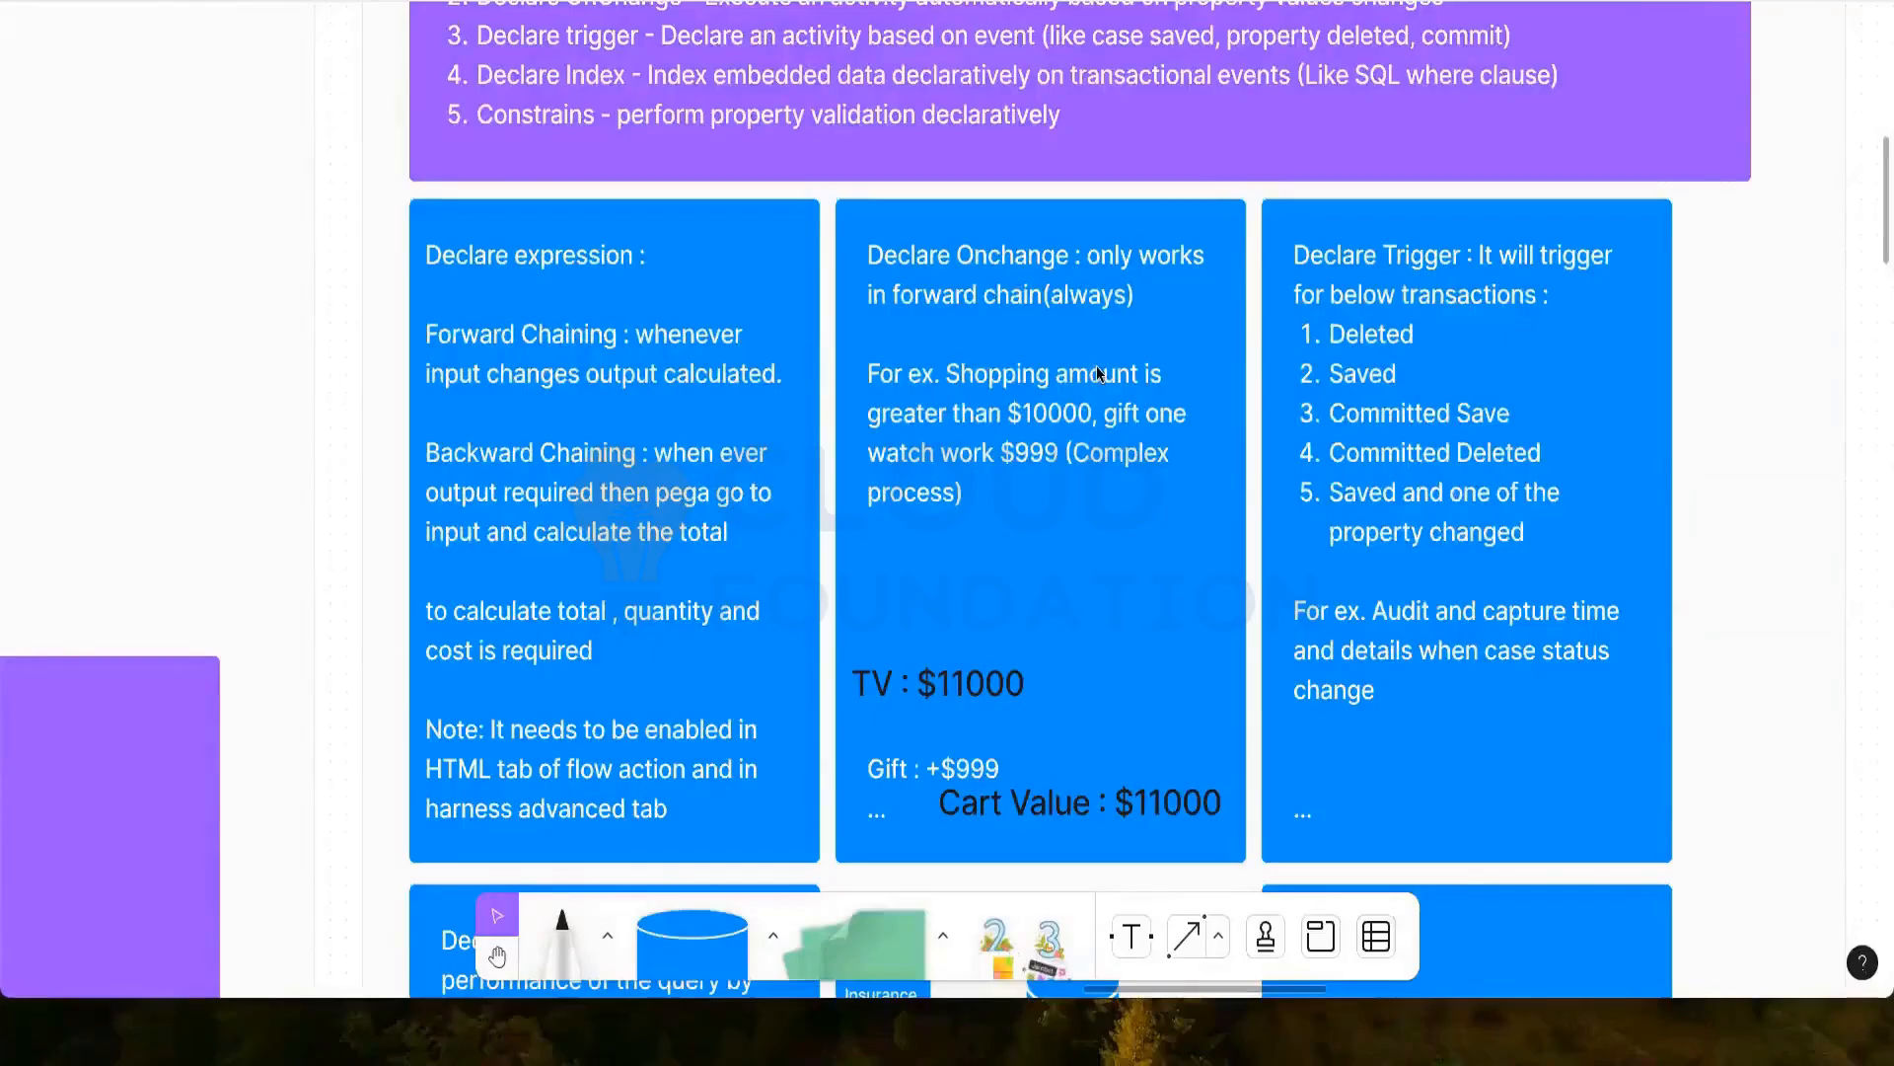
{"action": "double_click", "coordinate": [1049, 410]}
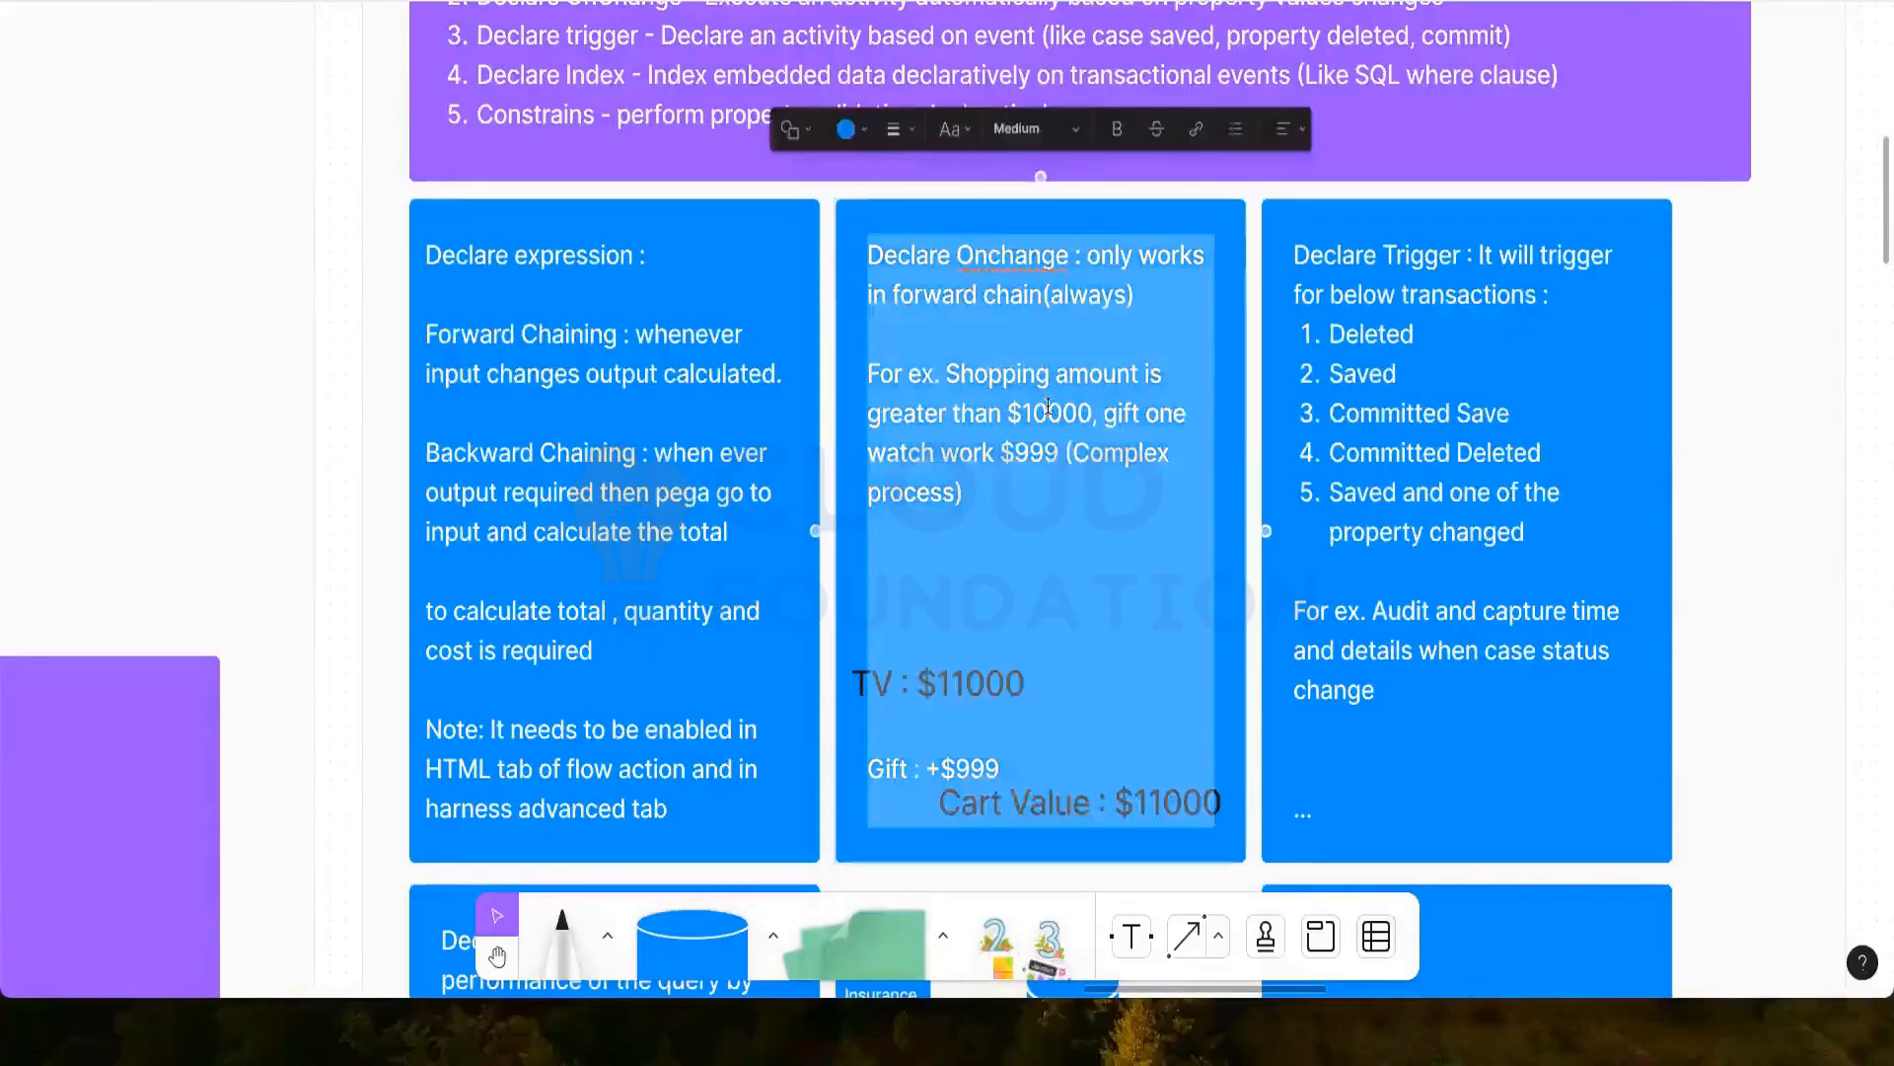
{"action": "left_click", "coordinate": [1049, 409]}
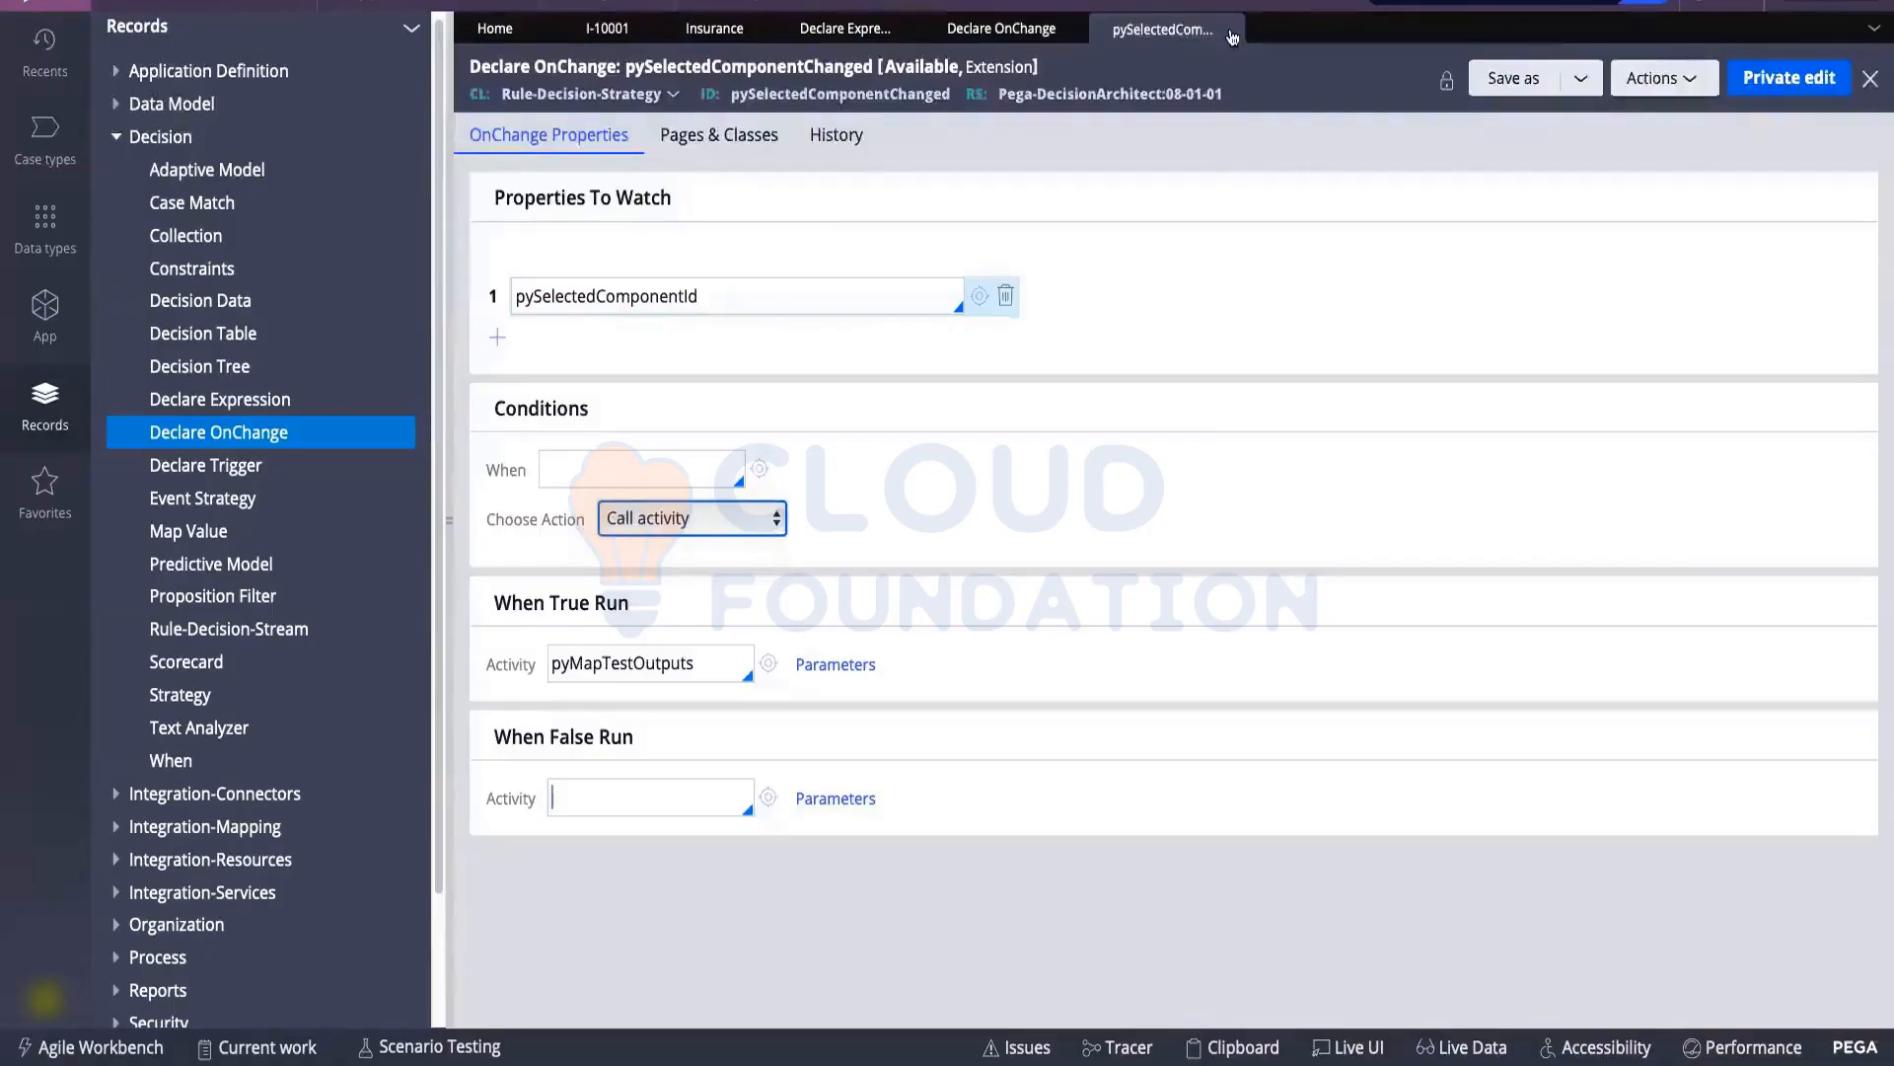
{"action": "left_click", "coordinate": [1231, 37]}
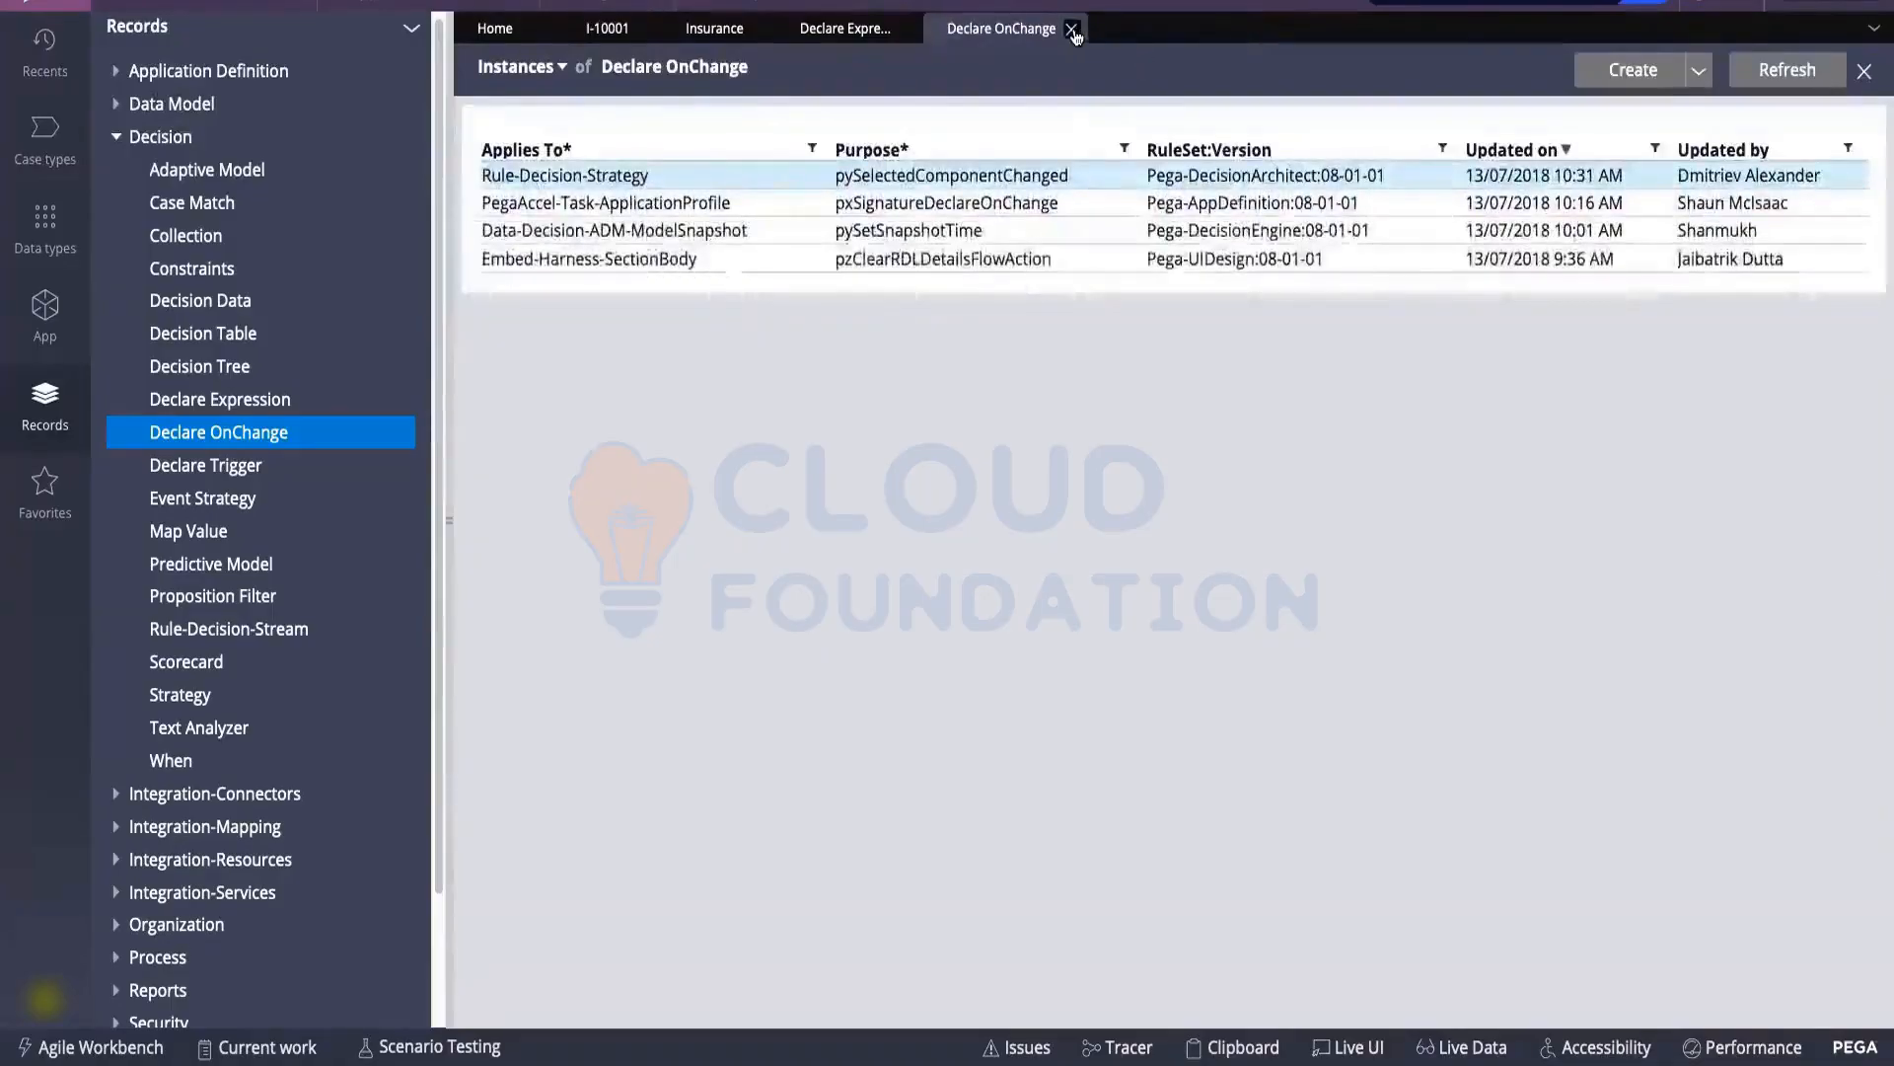
{"action": "left_click", "coordinate": [1074, 31]}
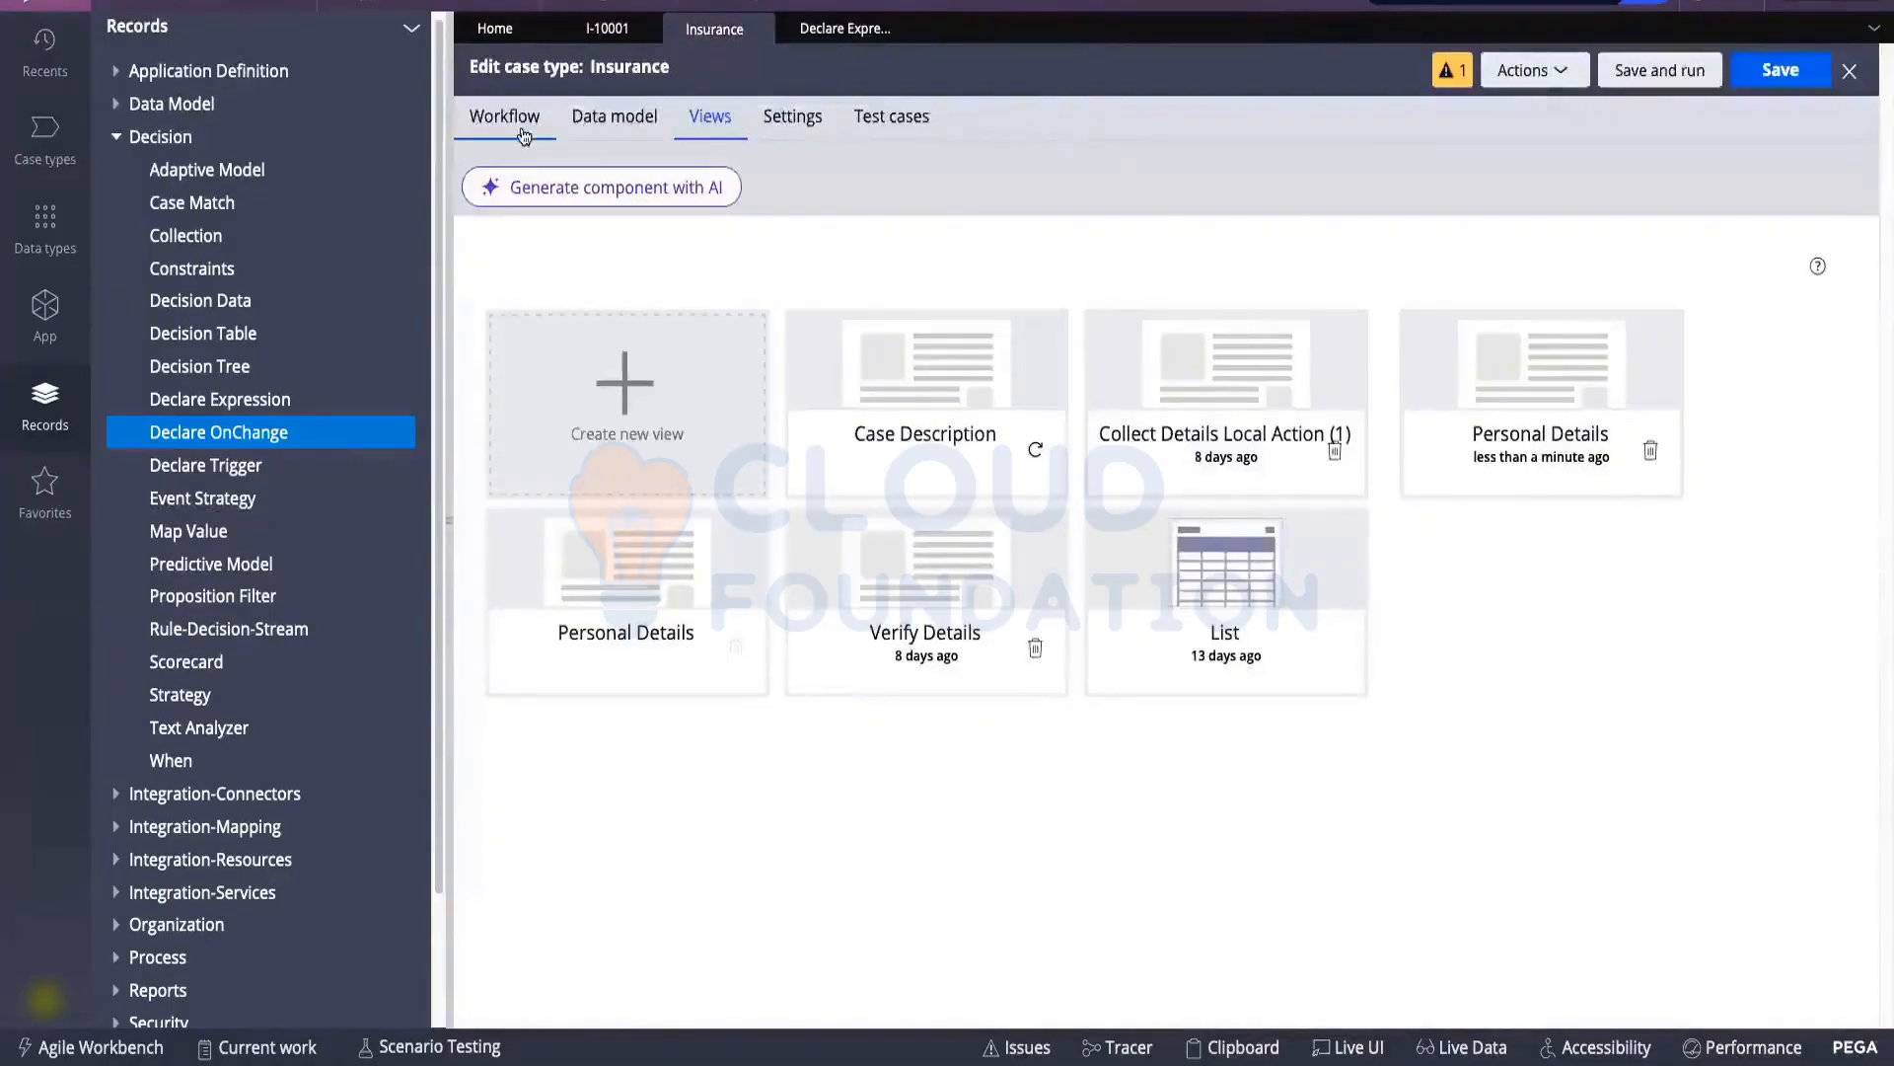
Create a Declare OnChange rule labelled SuspendInsurance in the Care-LifeCareApp-Work-Insurance class, from the class's Decision category, and open it
{"action": "left_click", "coordinate": [45, 311]}
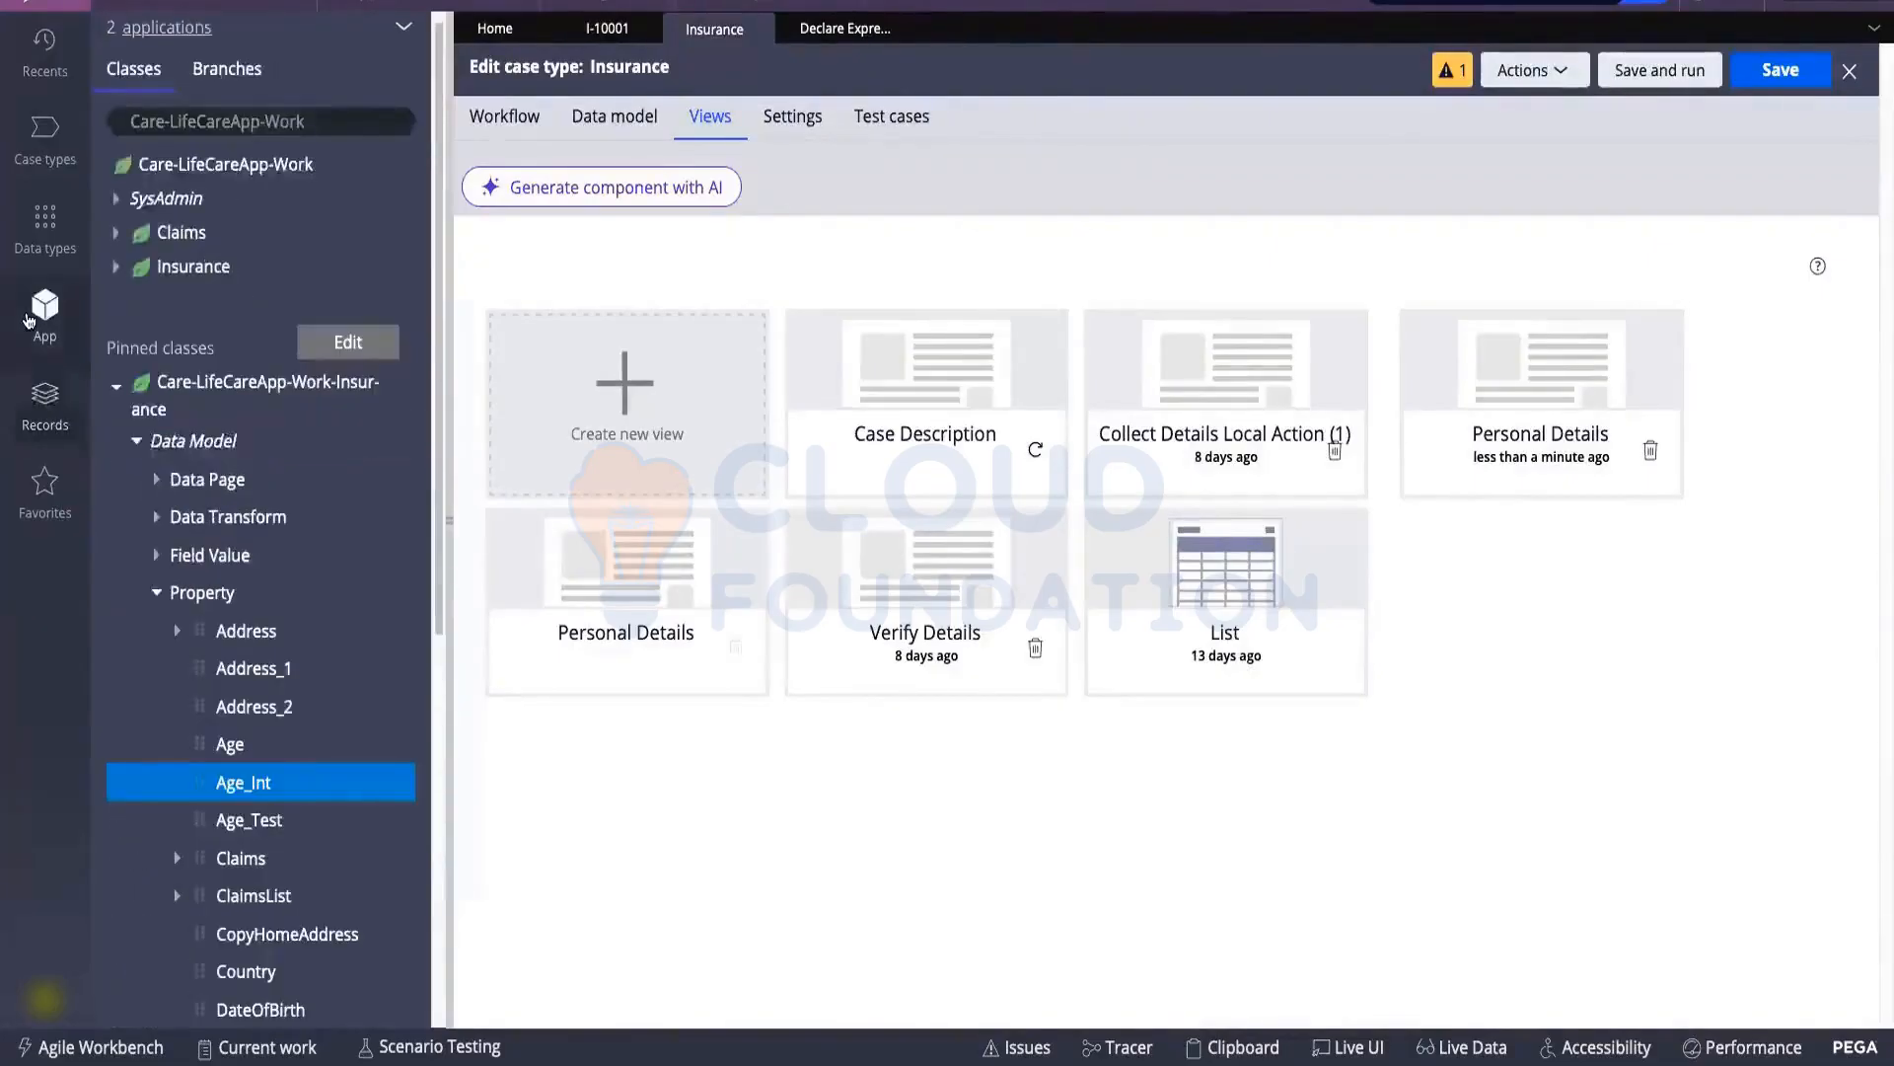
{"action": "left_click", "coordinate": [160, 594]}
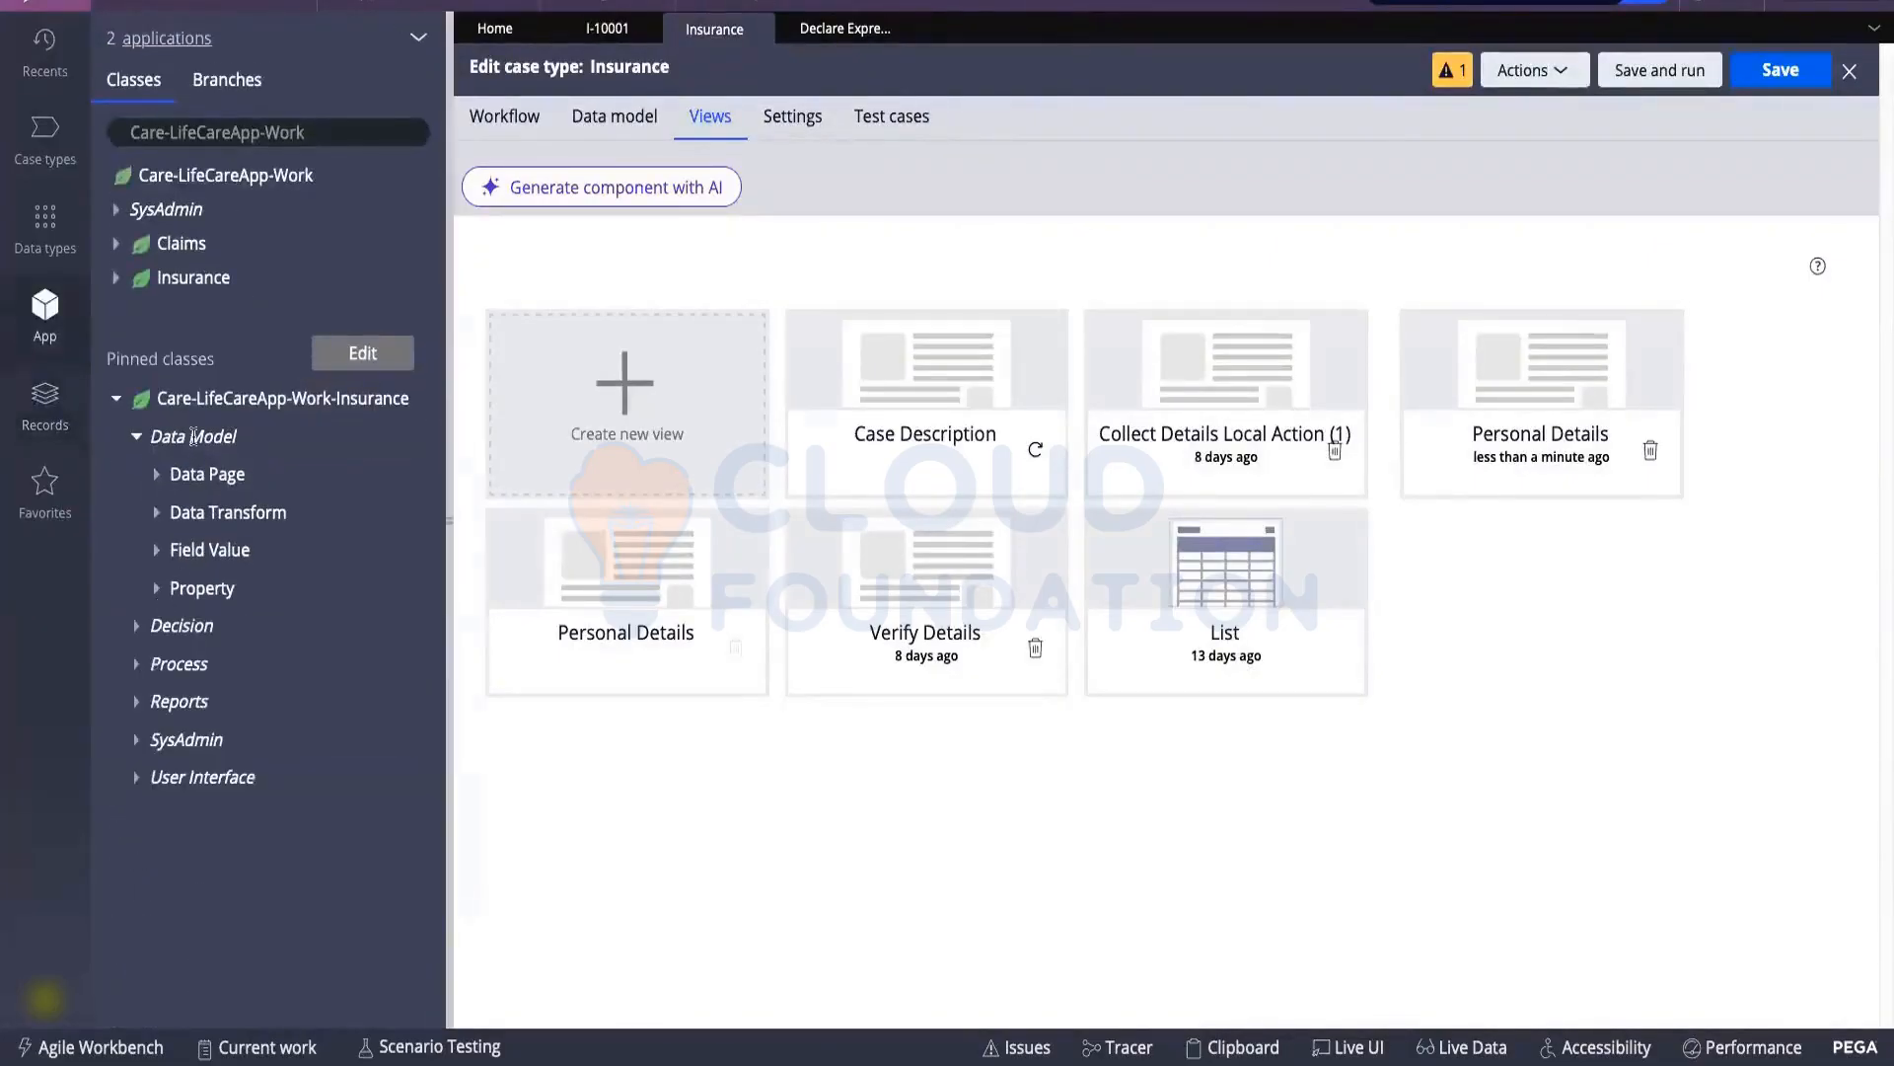
{"action": "double_click", "coordinate": [181, 624]}
{"action": "right_click", "coordinate": [181, 625]}
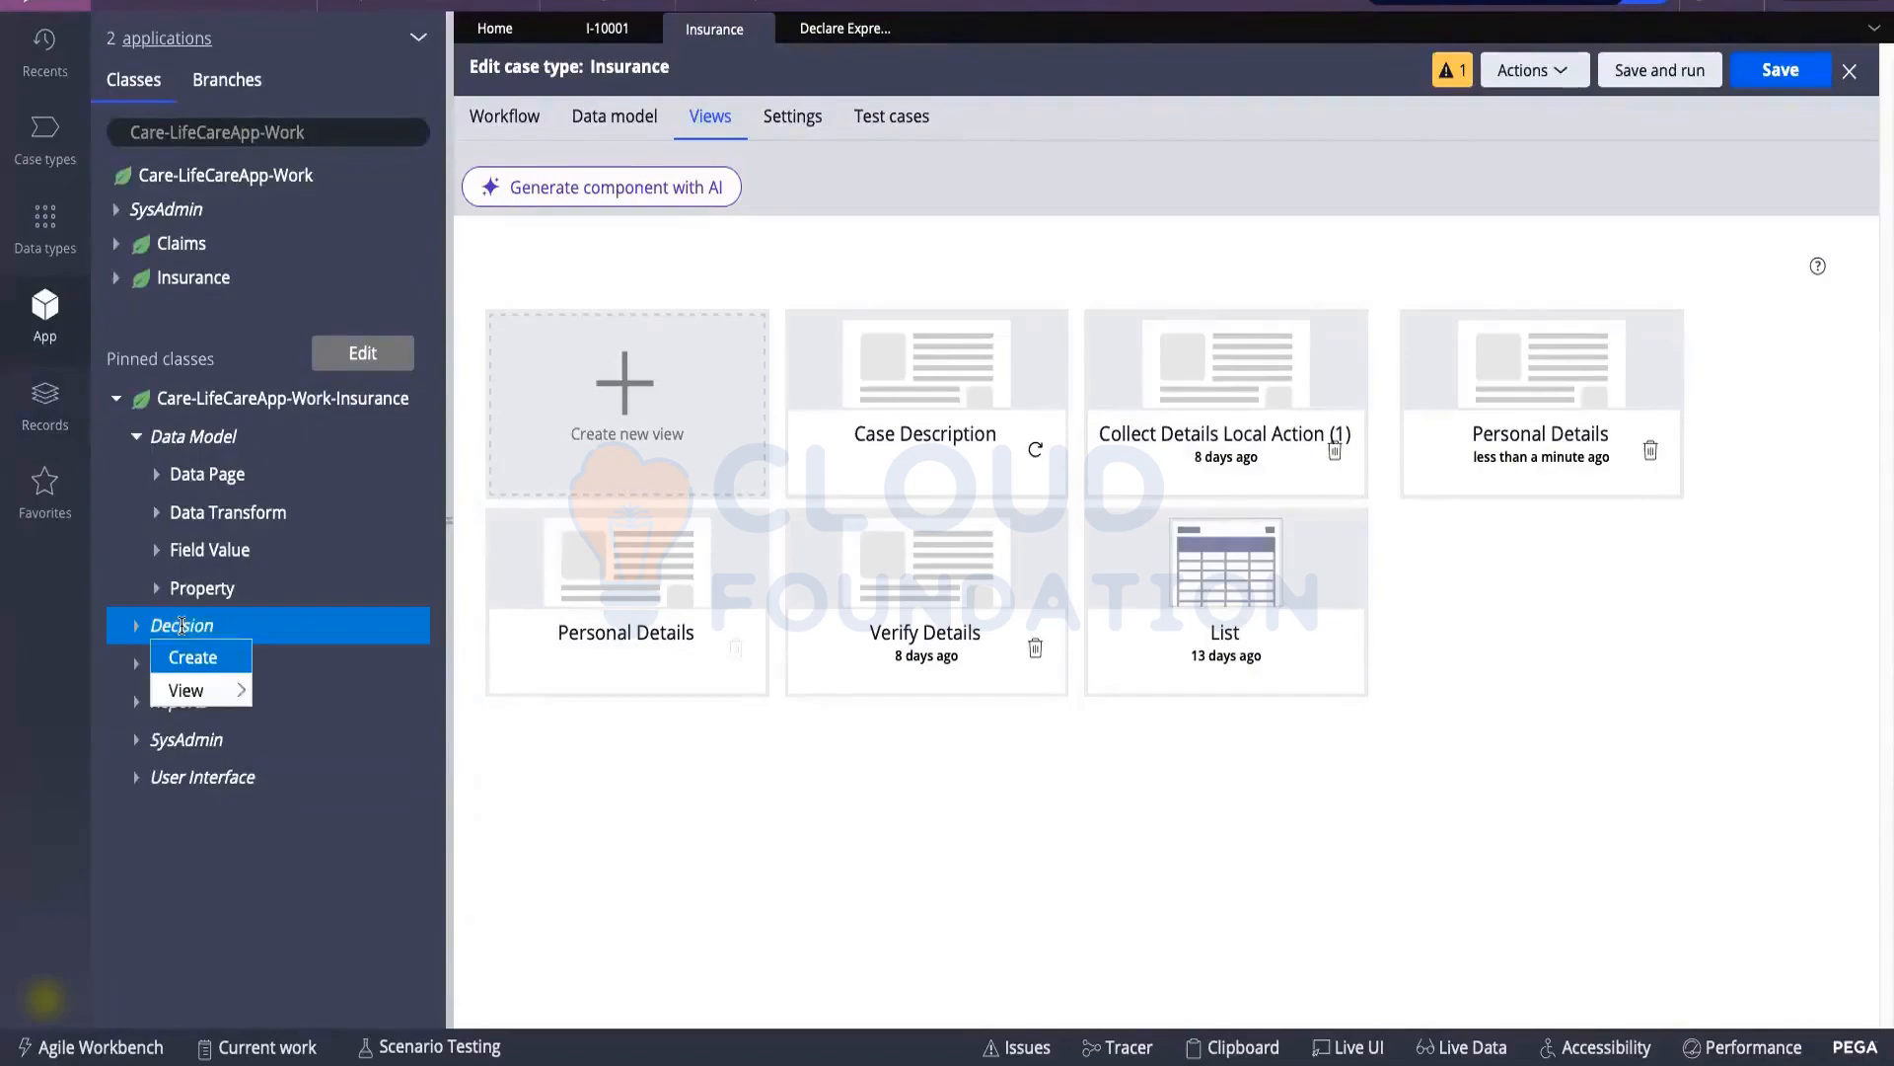
{"action": "mouse_move", "coordinate": [183, 657]}
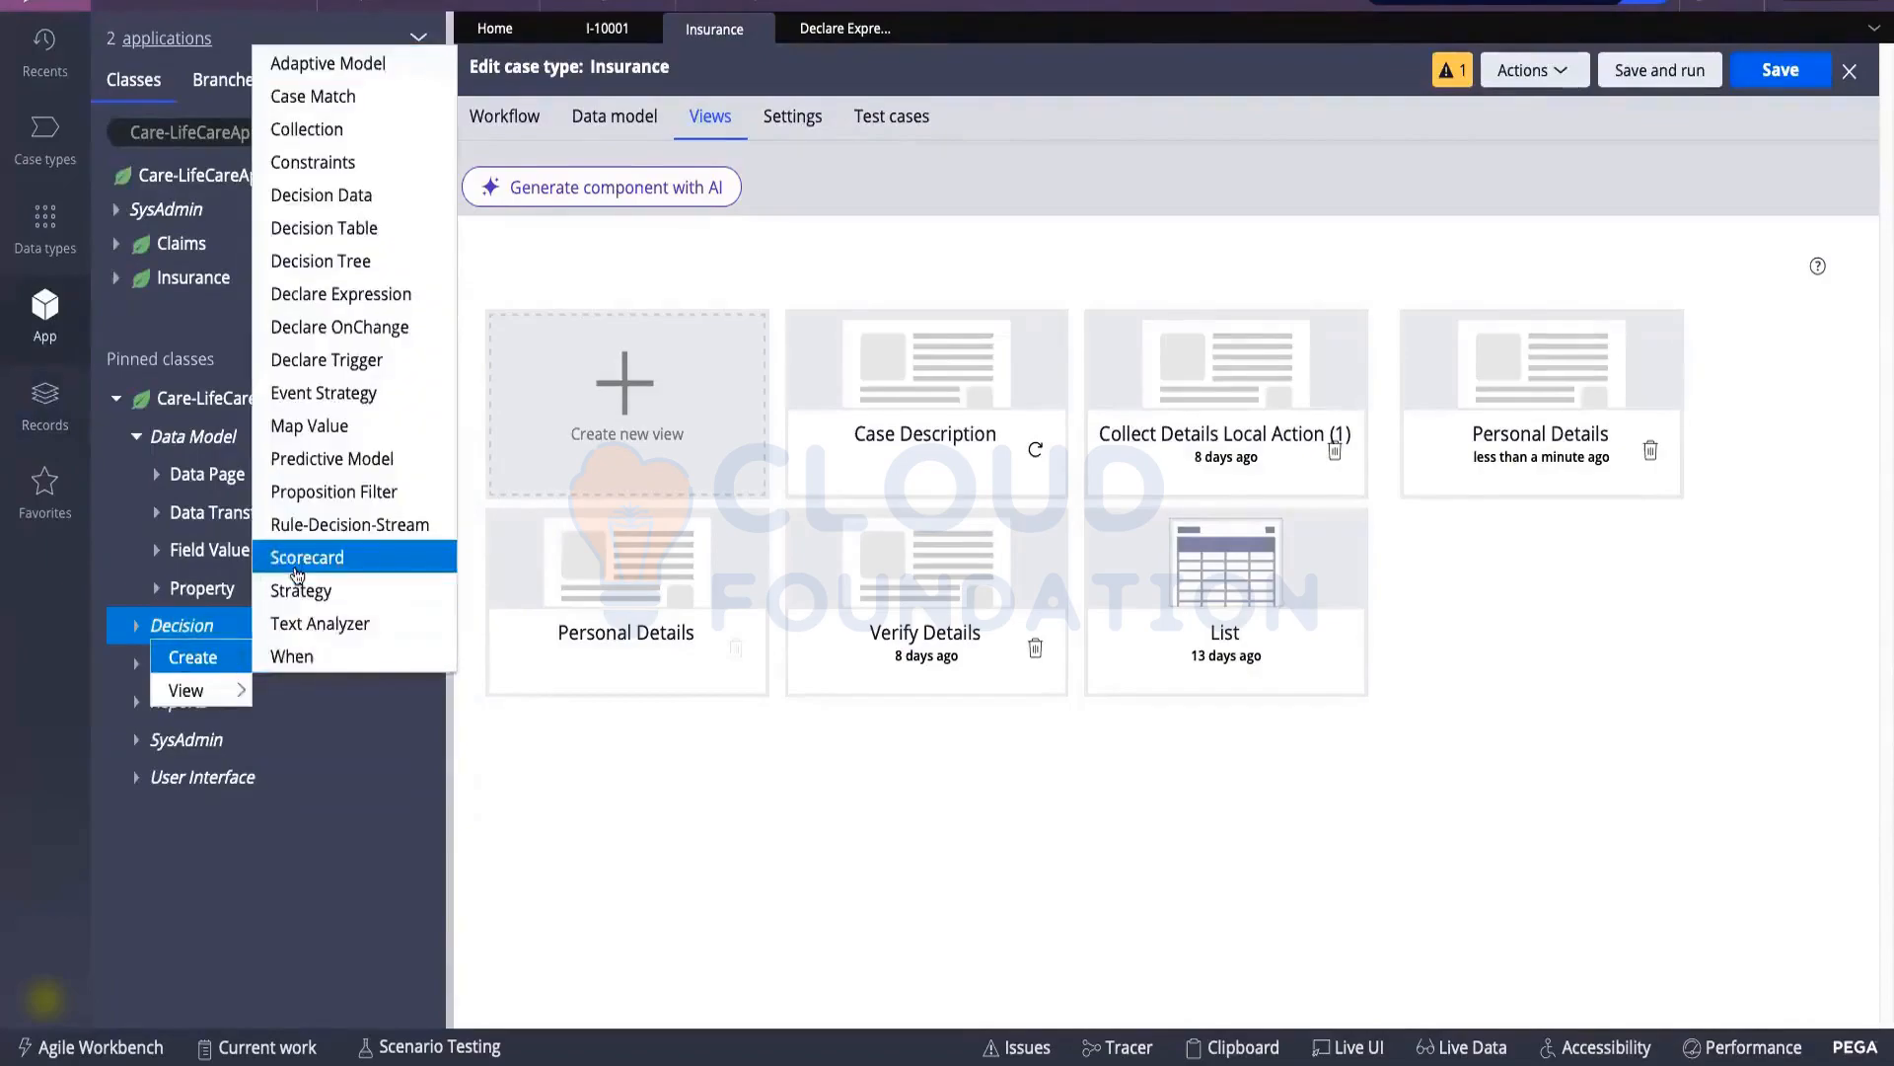
{"action": "left_click", "coordinate": [317, 329]}
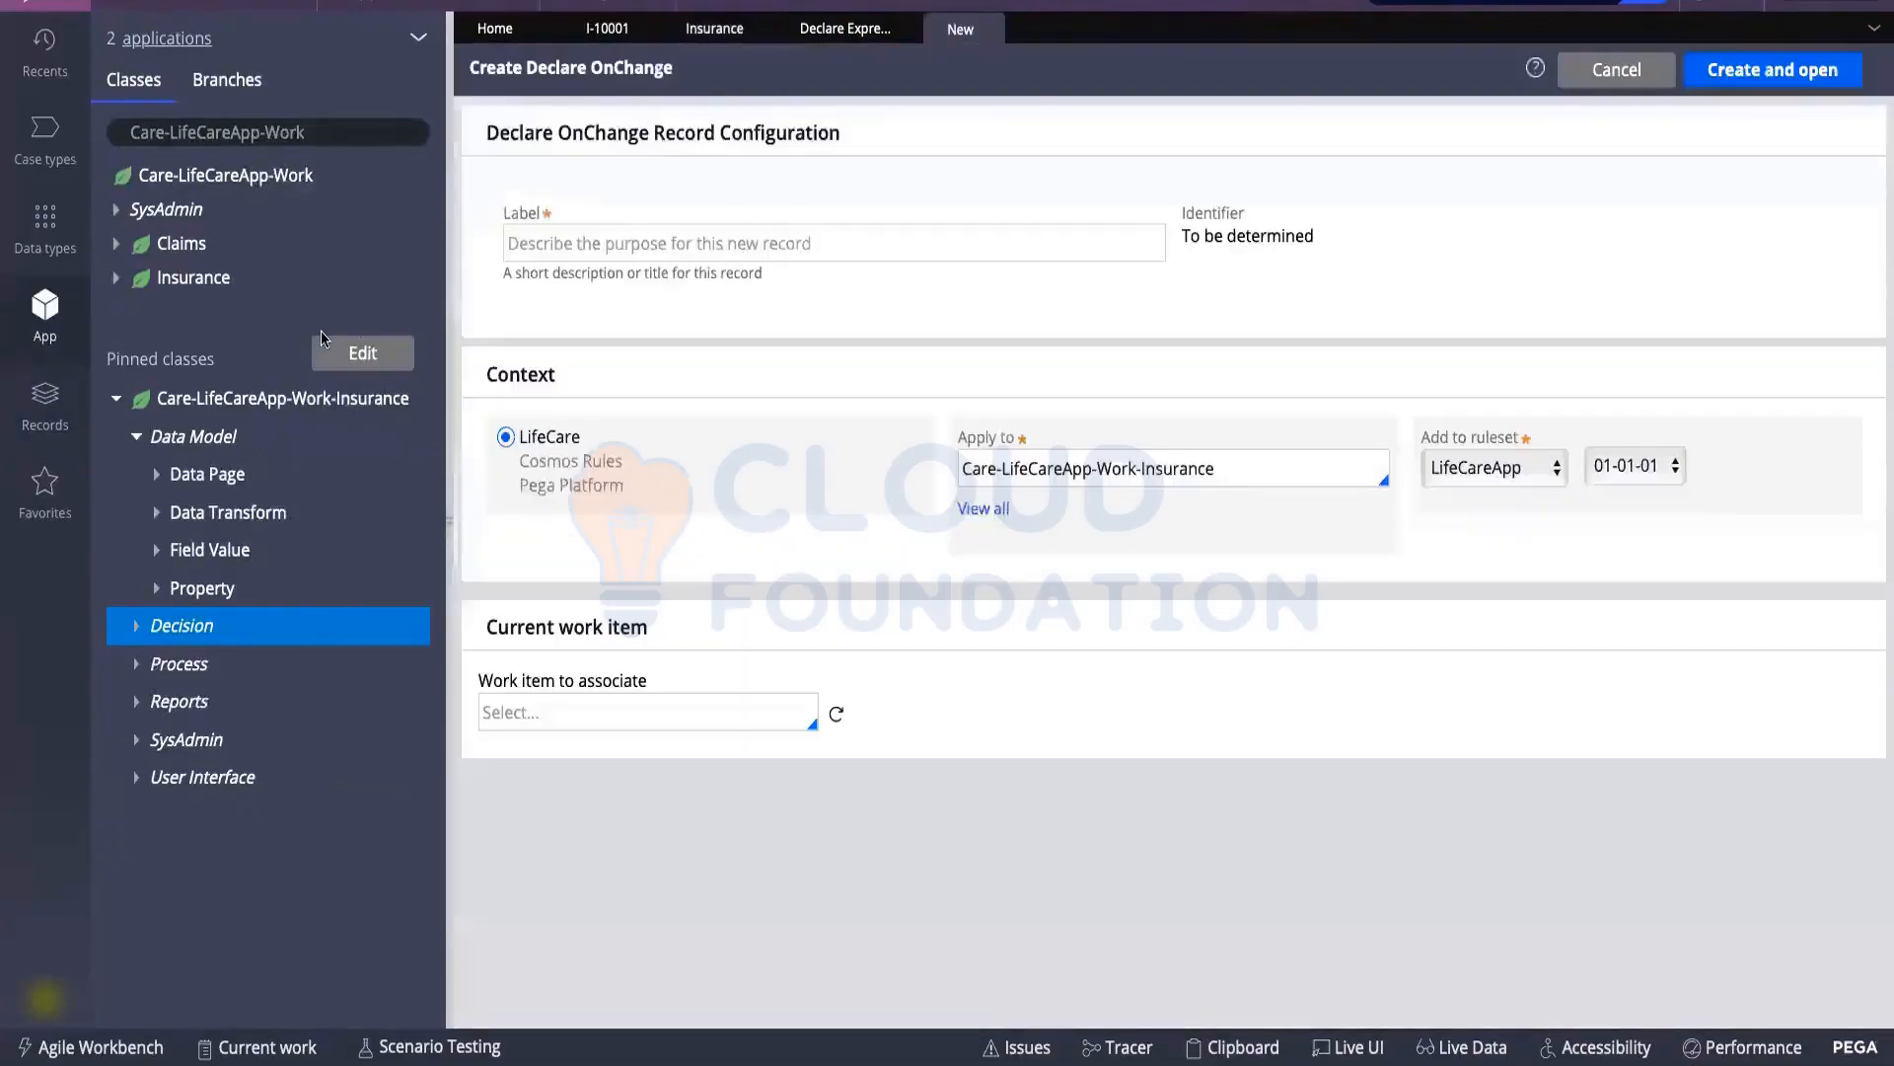
{"action": "left_click", "coordinate": [578, 225]}
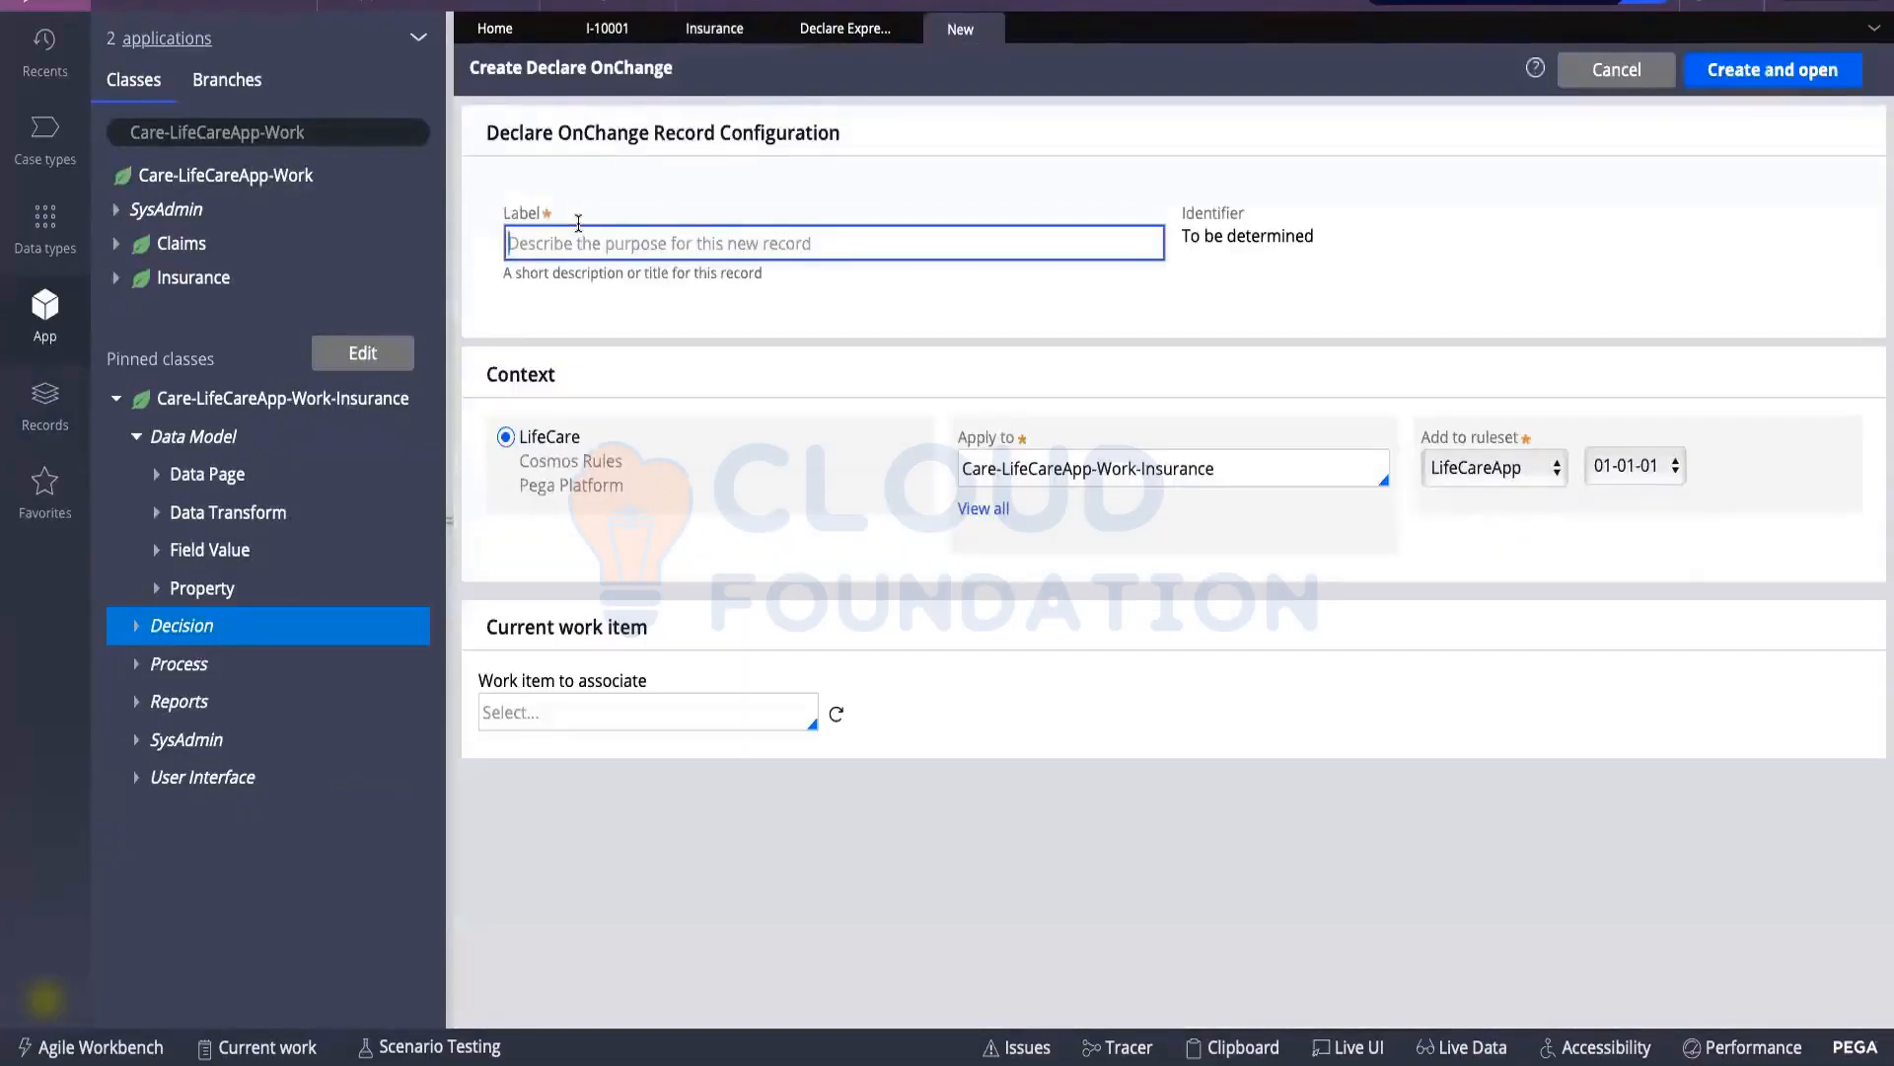
{"action": "type", "text": "Suspe"}
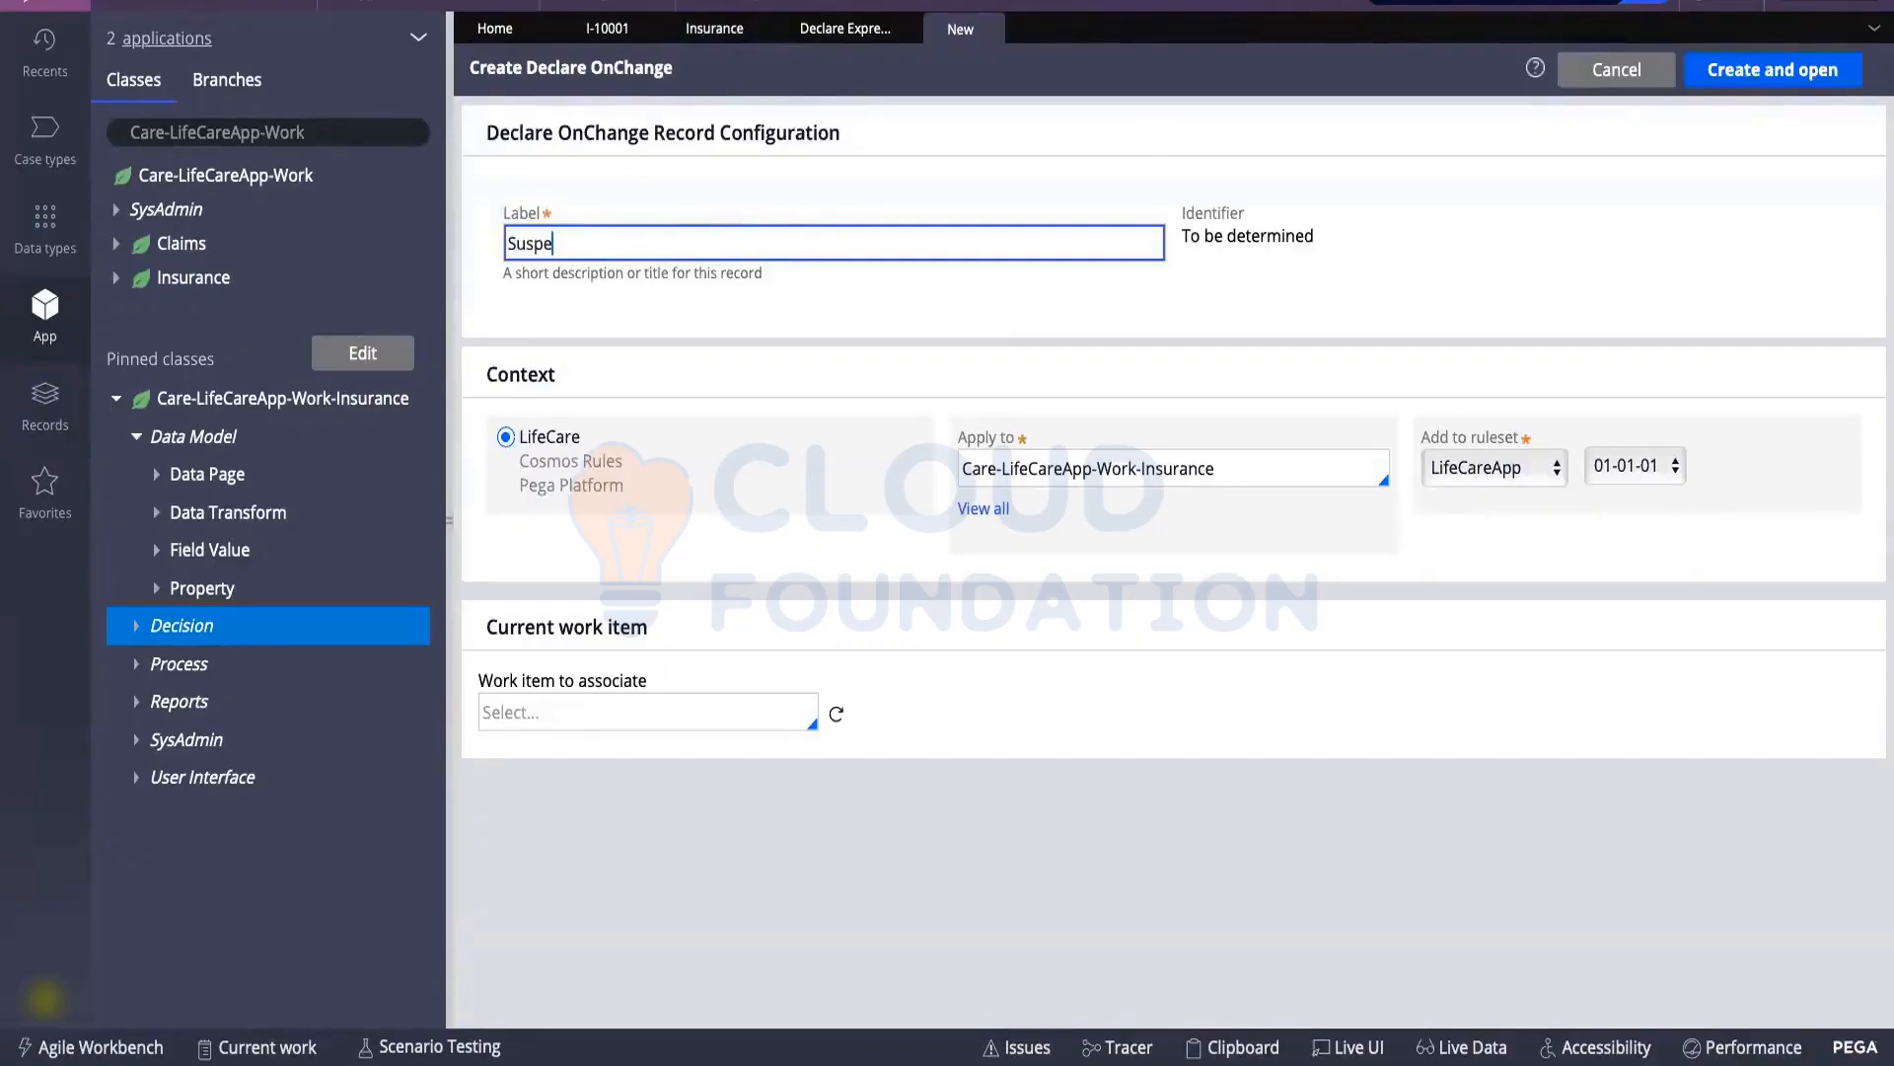
{"action": "type", "text": "ndInsurance"}
{"action": "left_click", "coordinate": [941, 316]}
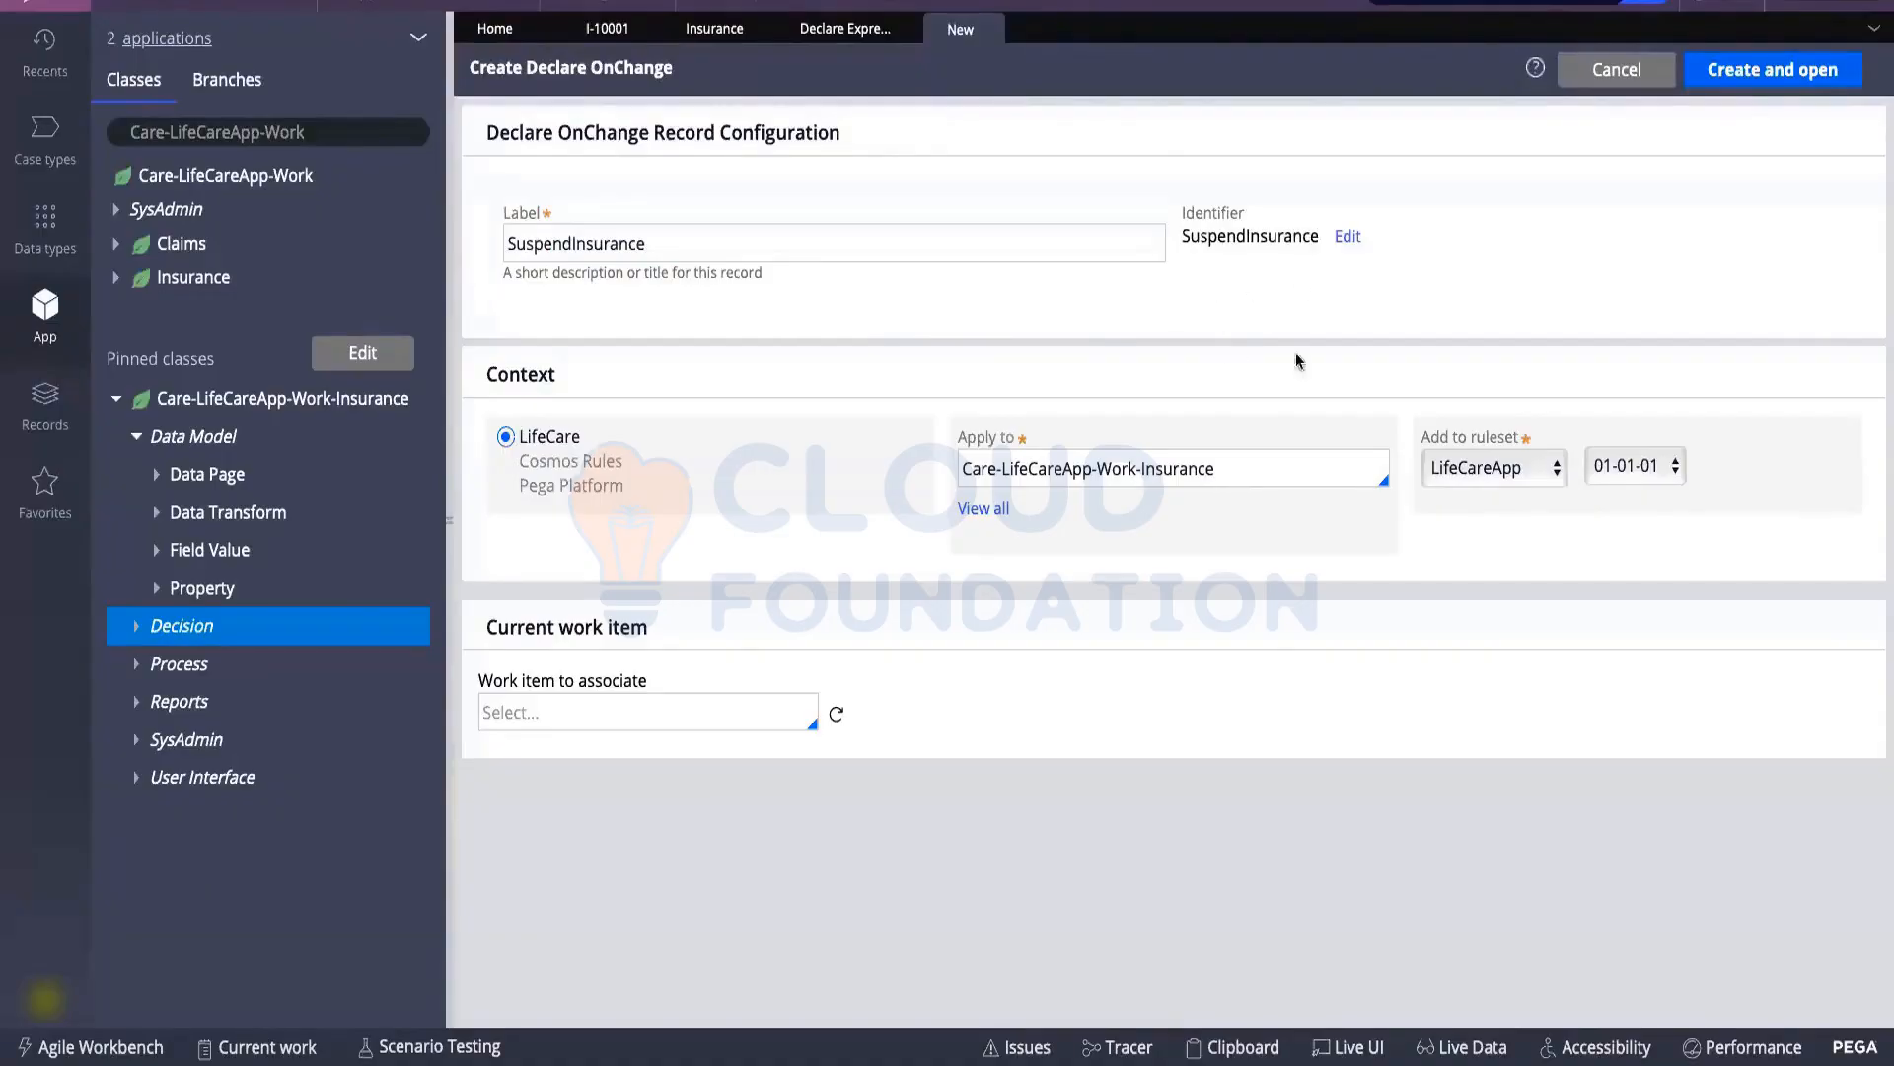
{"action": "left_click", "coordinate": [1757, 76]}
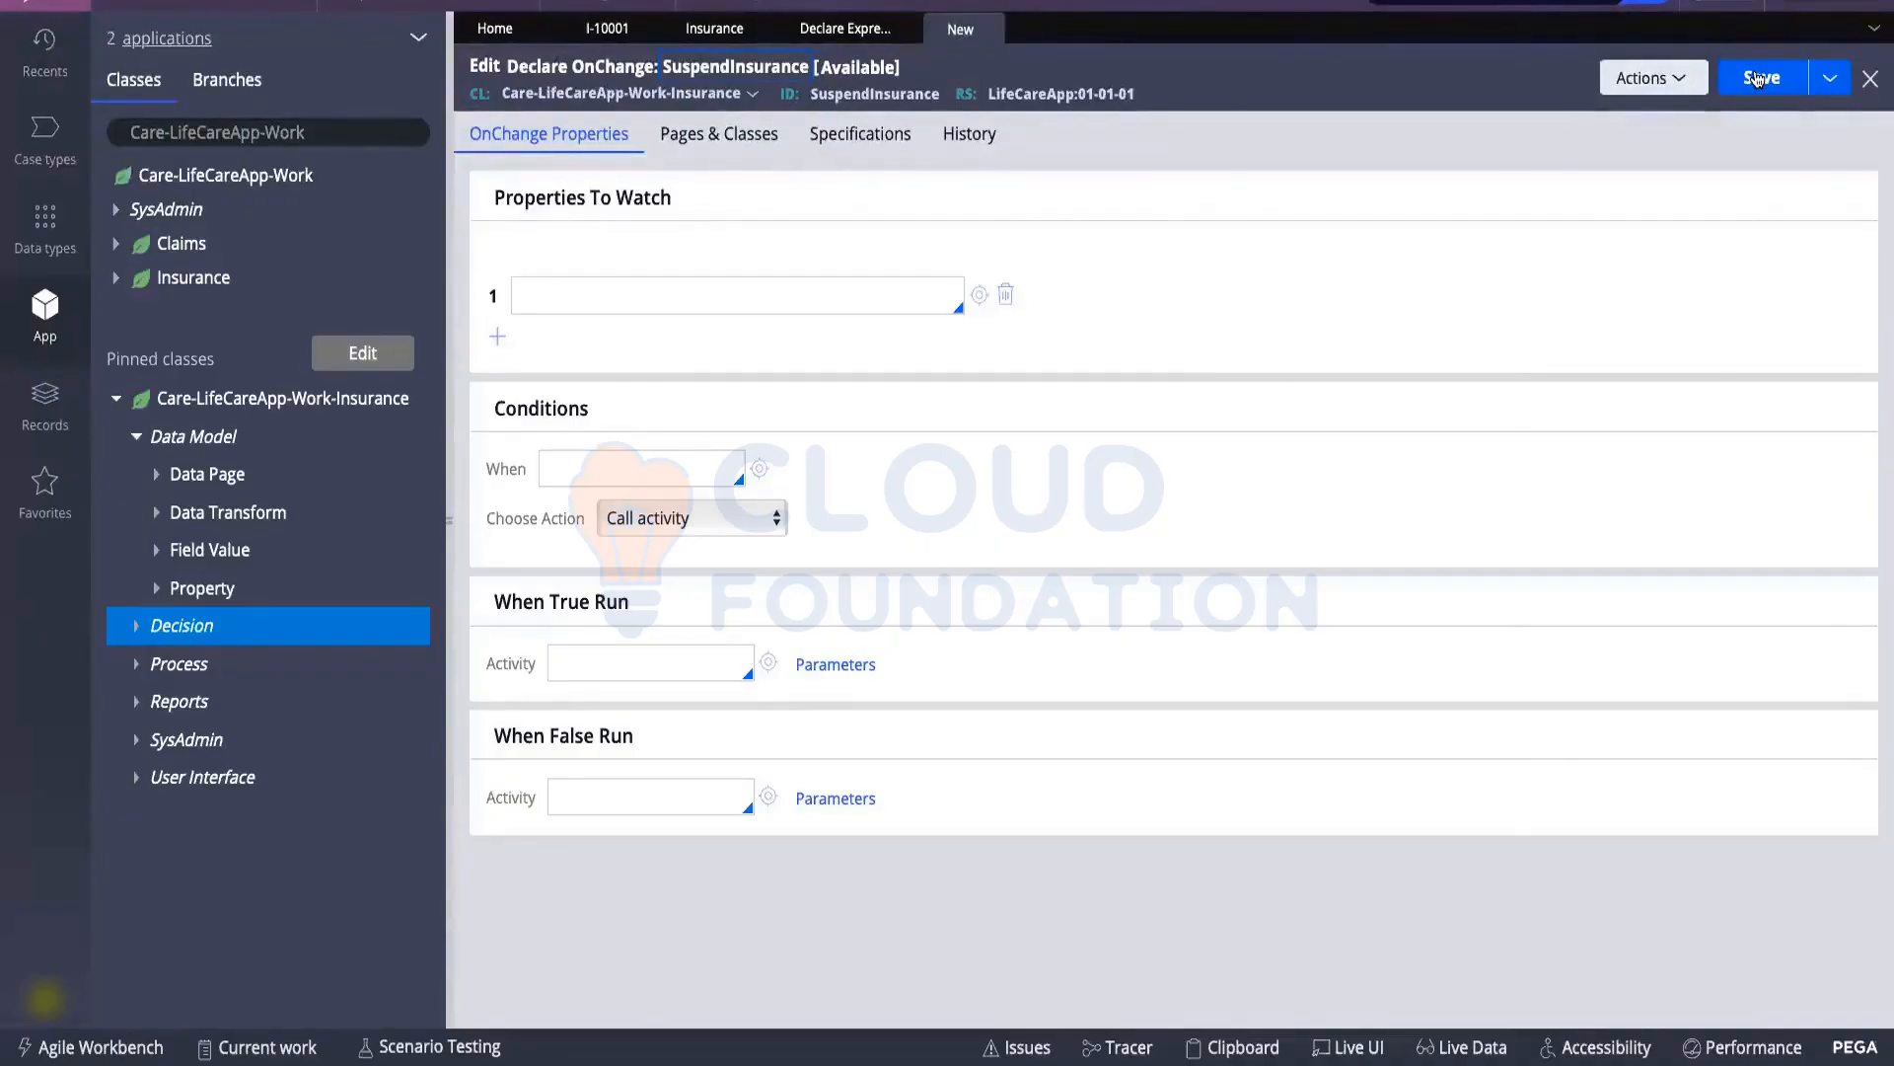
Enter .IsFraudSuspected as the first property to watch and create the IsFraudSuspected property record in the Insurance class
{"action": "left_click", "coordinate": [730, 301]}
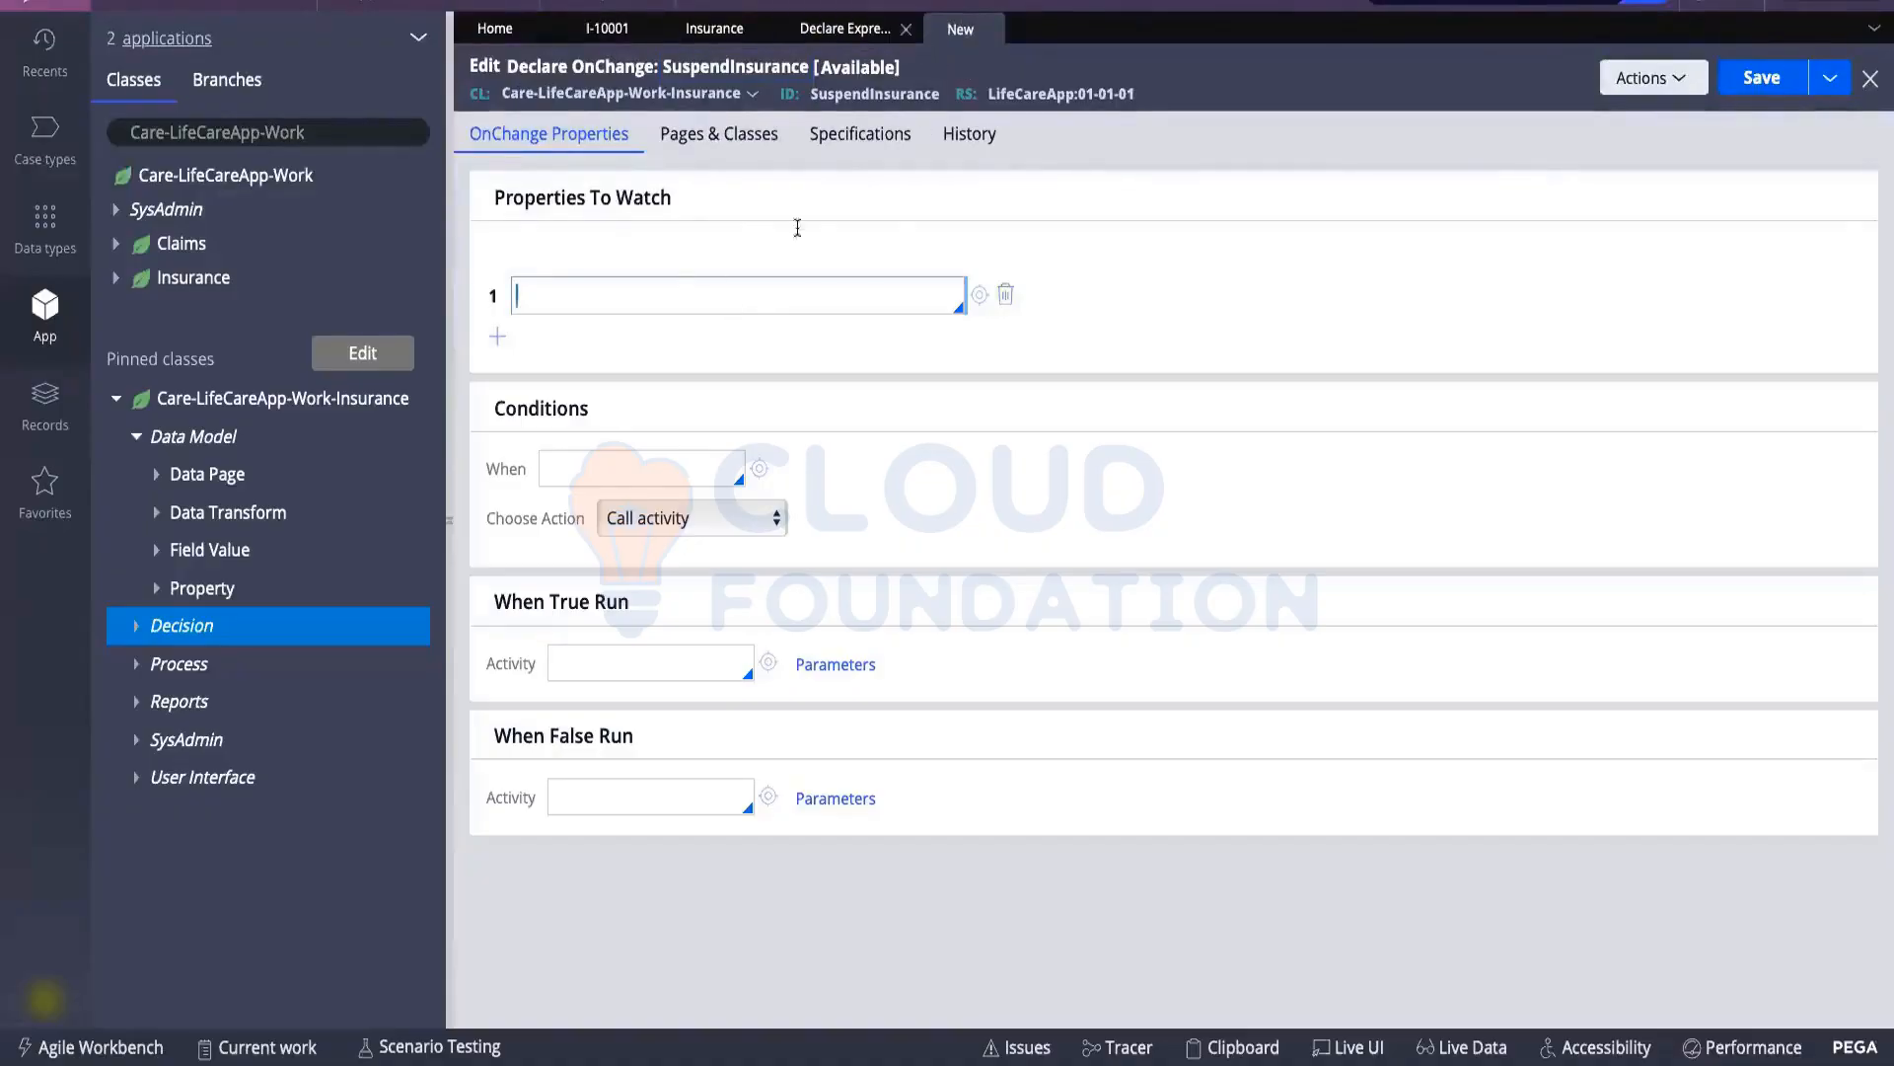
{"action": "type", "text": "."}
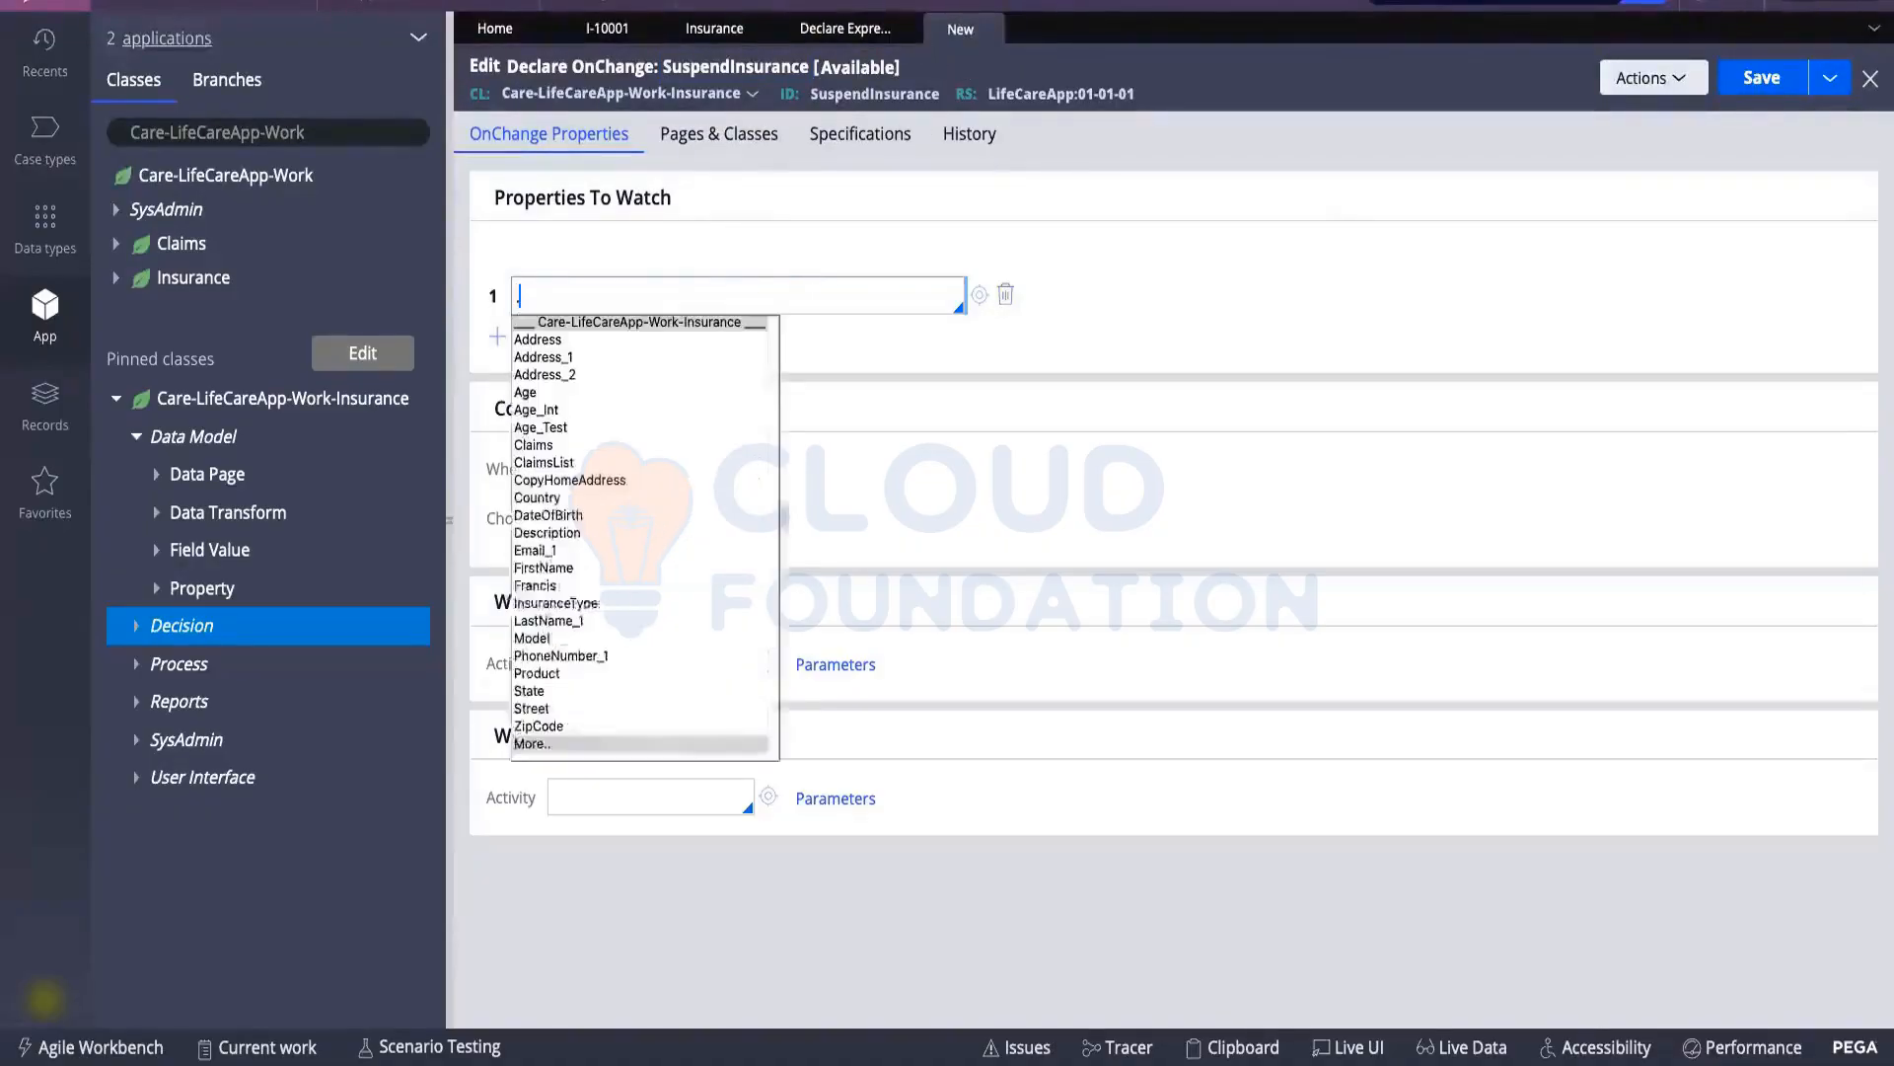
{"action": "type", "text": "IsFra"}
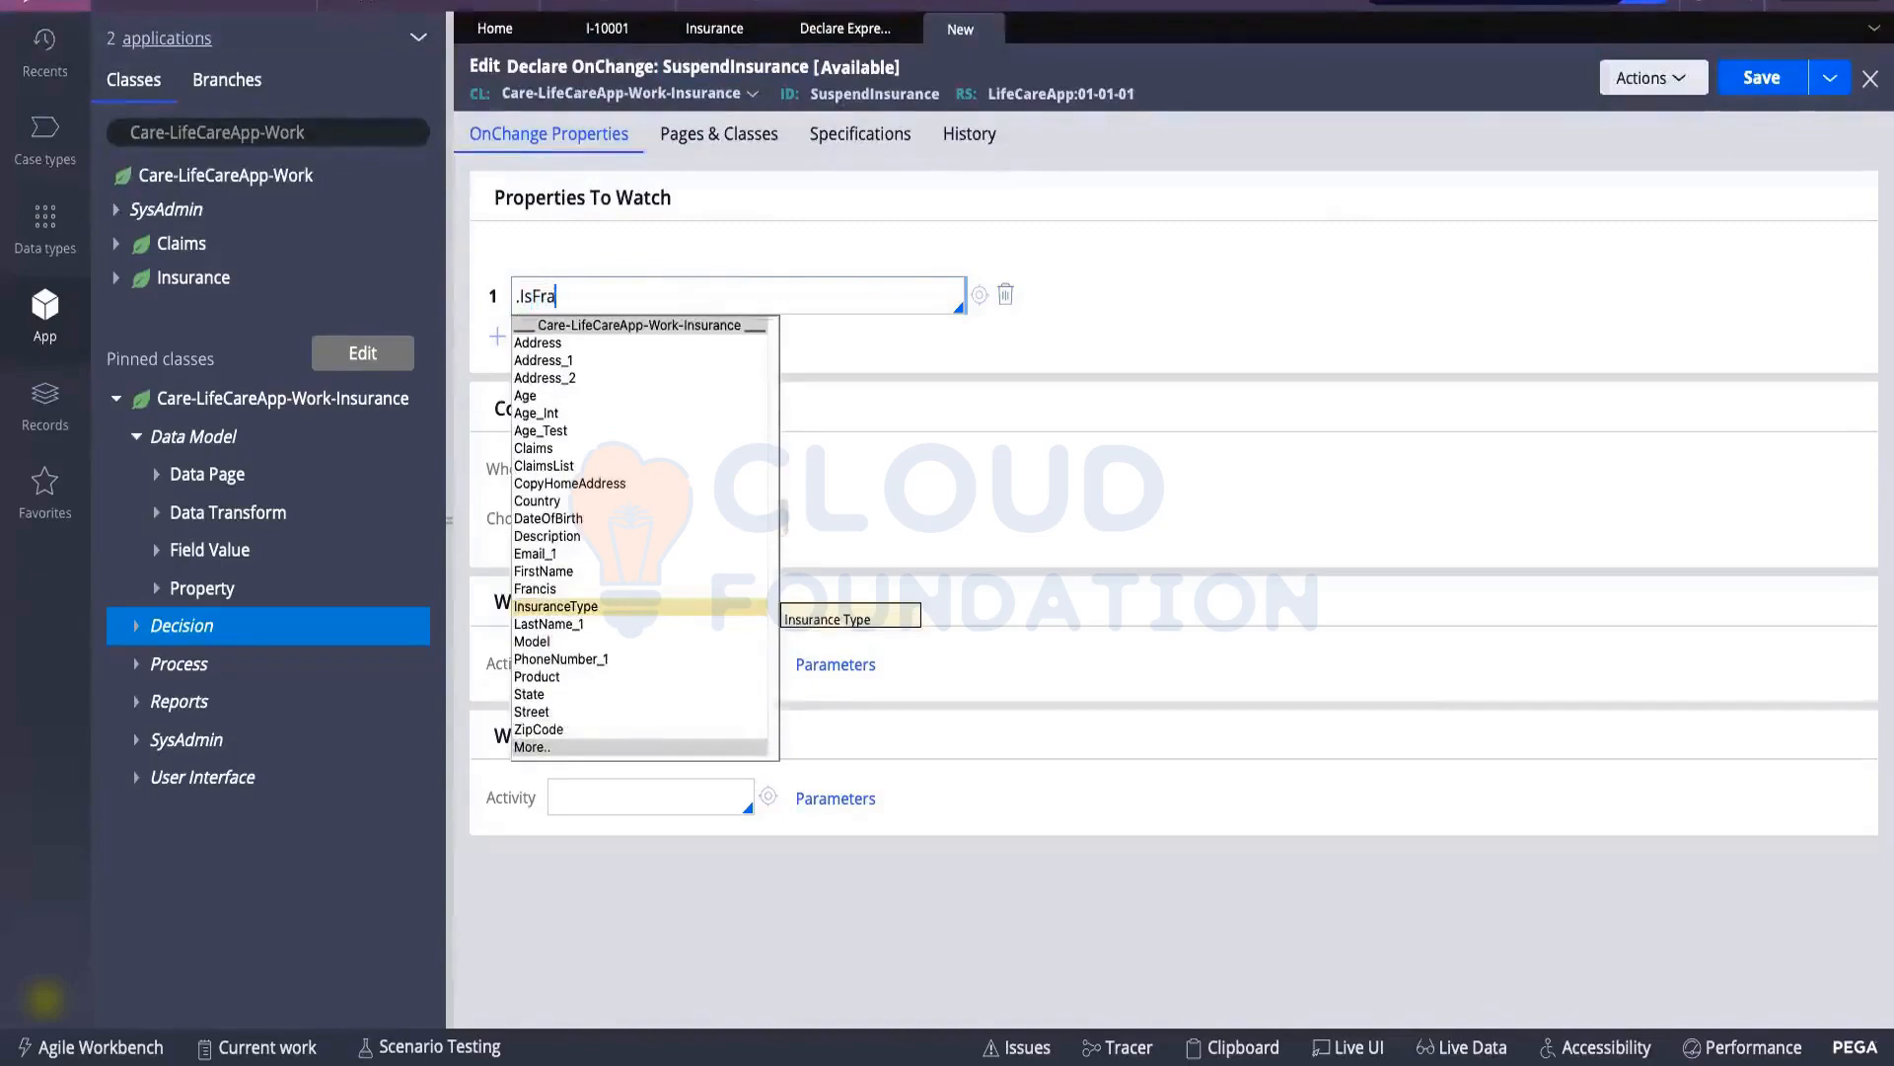
{"action": "type", "text": "udSuspected"}
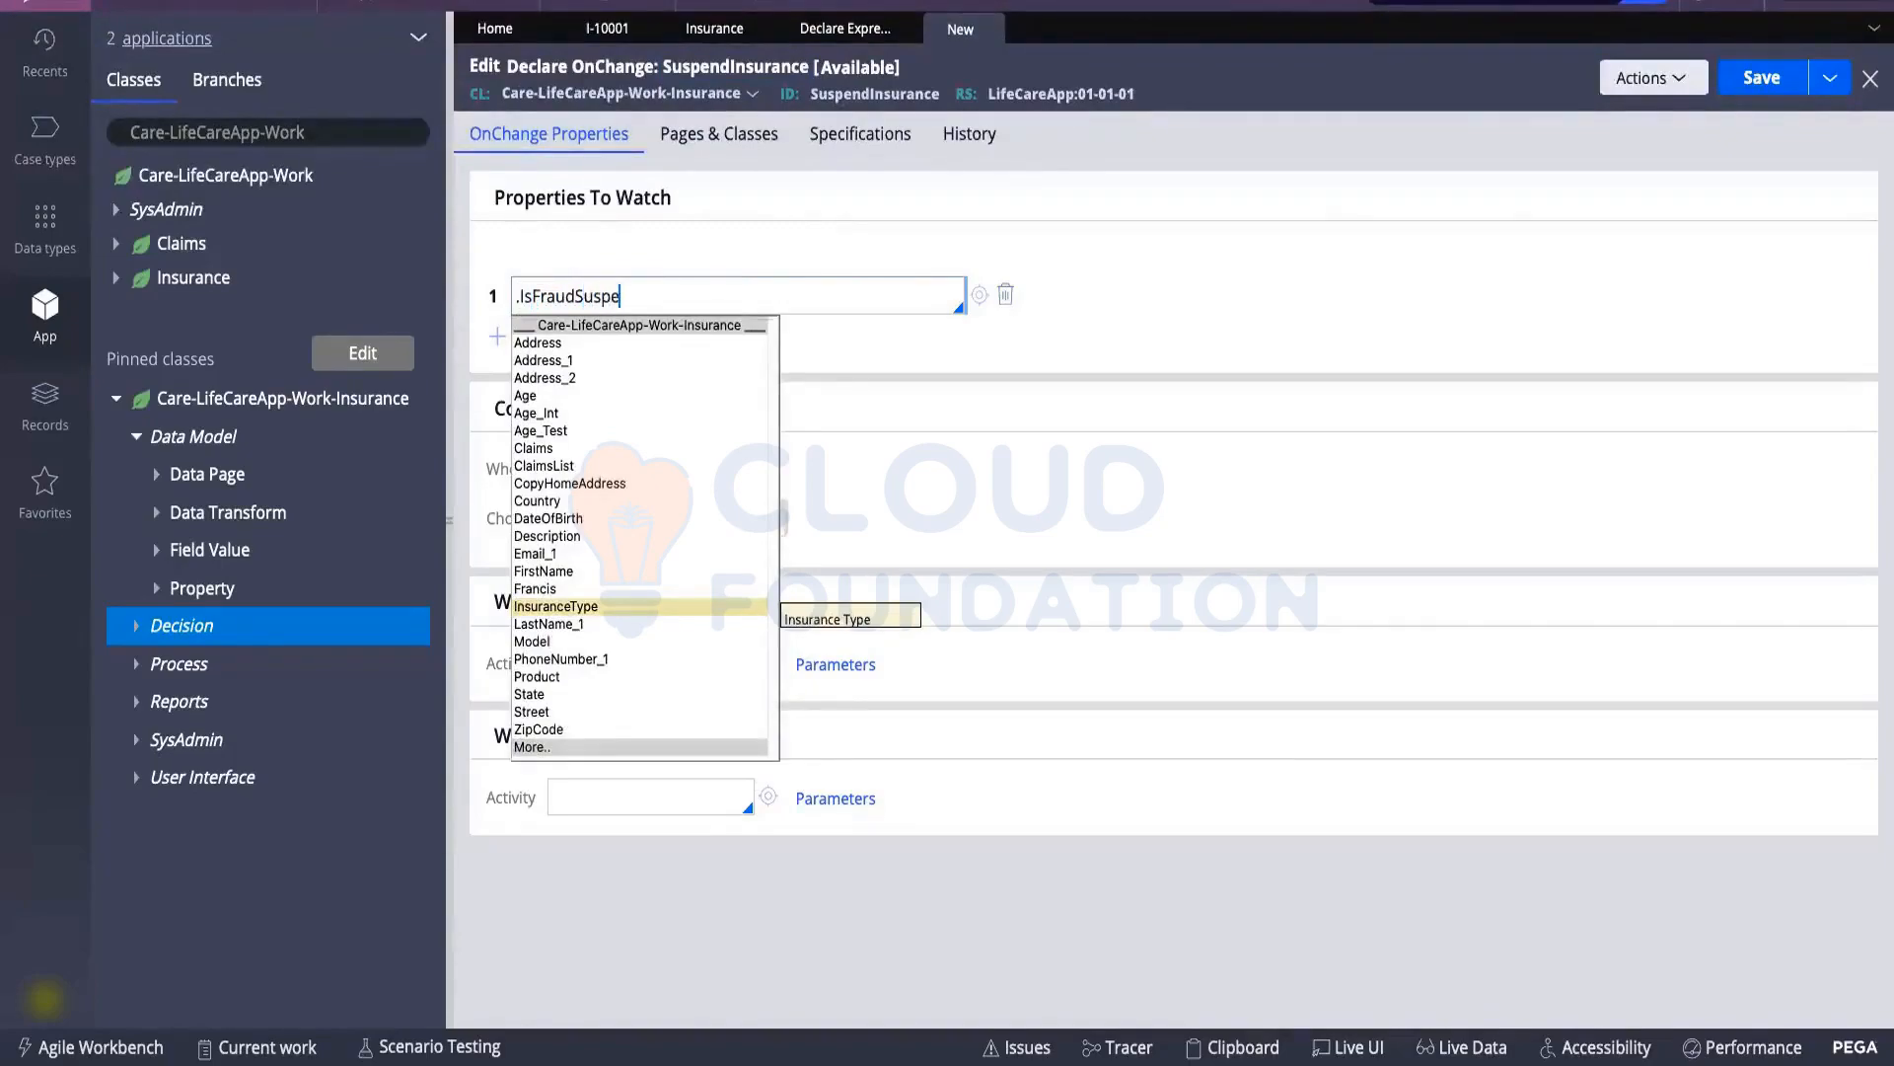
{"action": "left_click", "coordinate": [1072, 344]}
{"action": "left_click", "coordinate": [981, 297]}
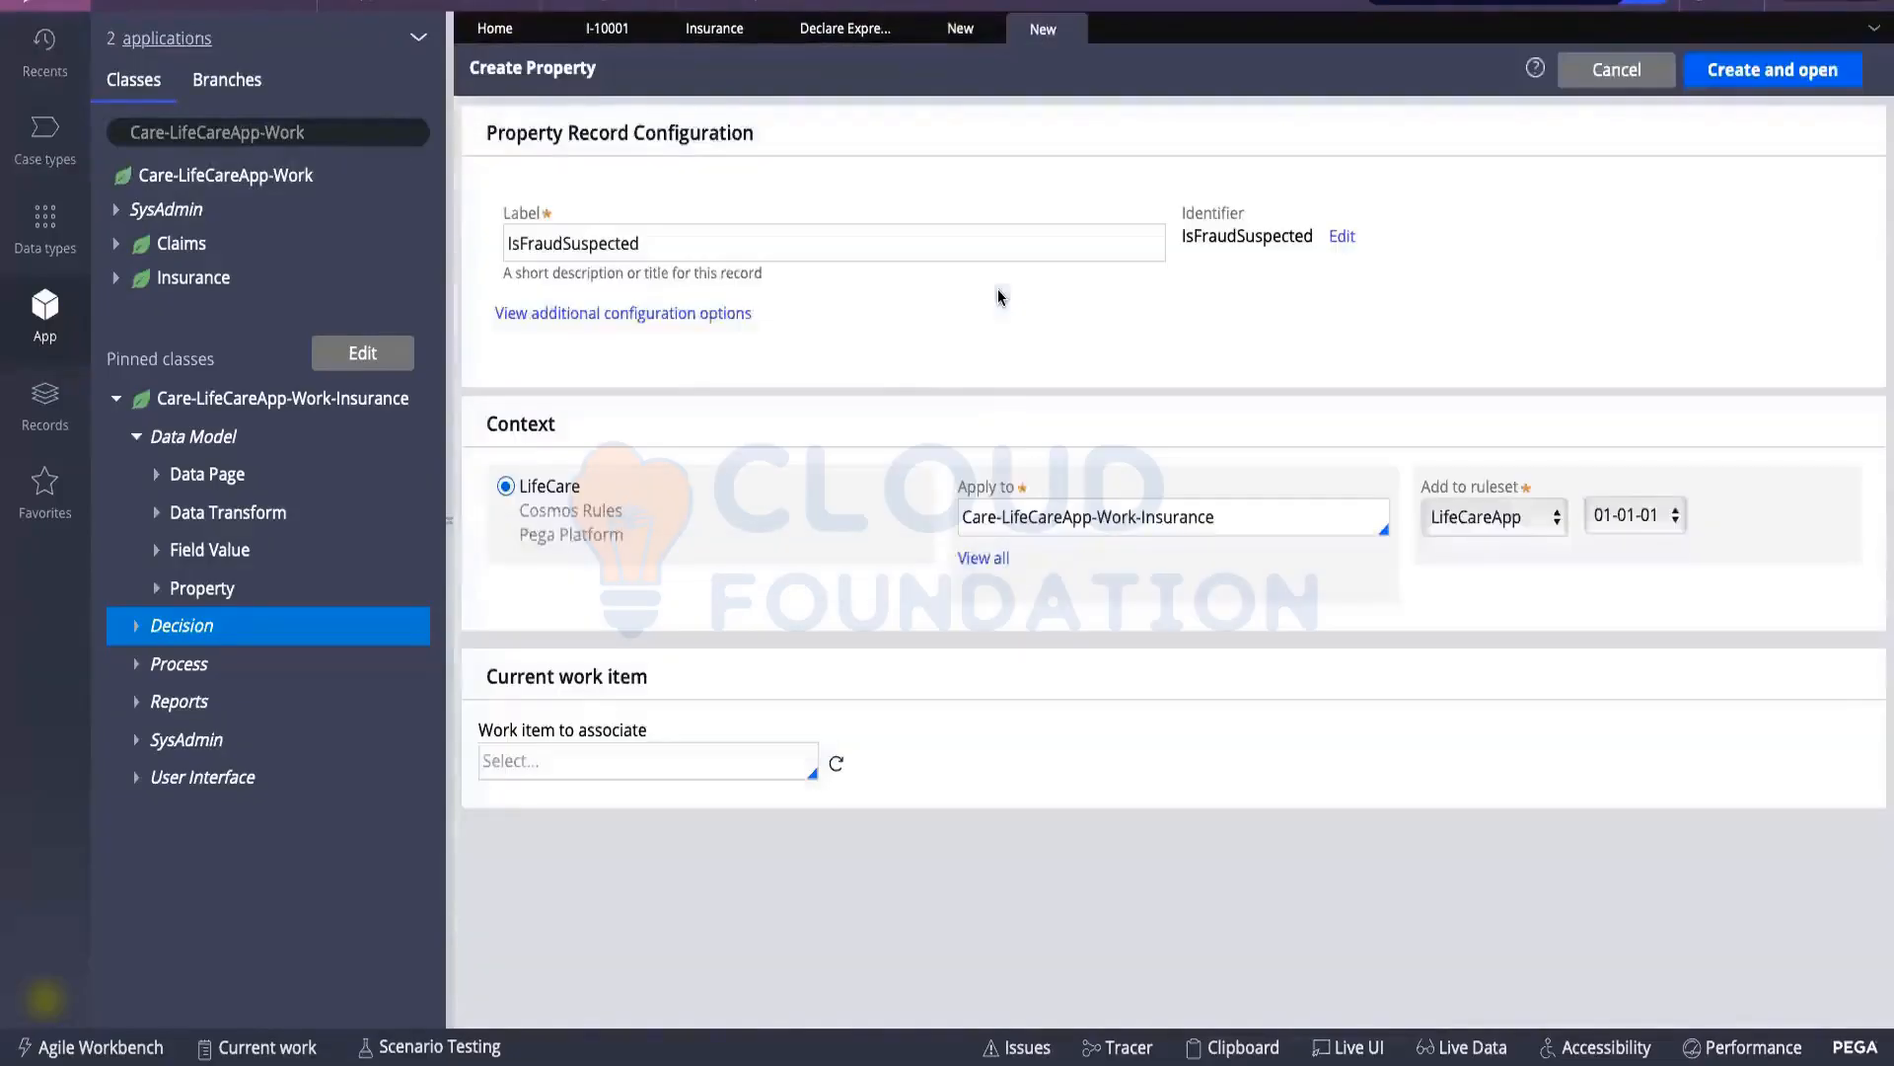
{"action": "left_click", "coordinate": [1087, 242]}
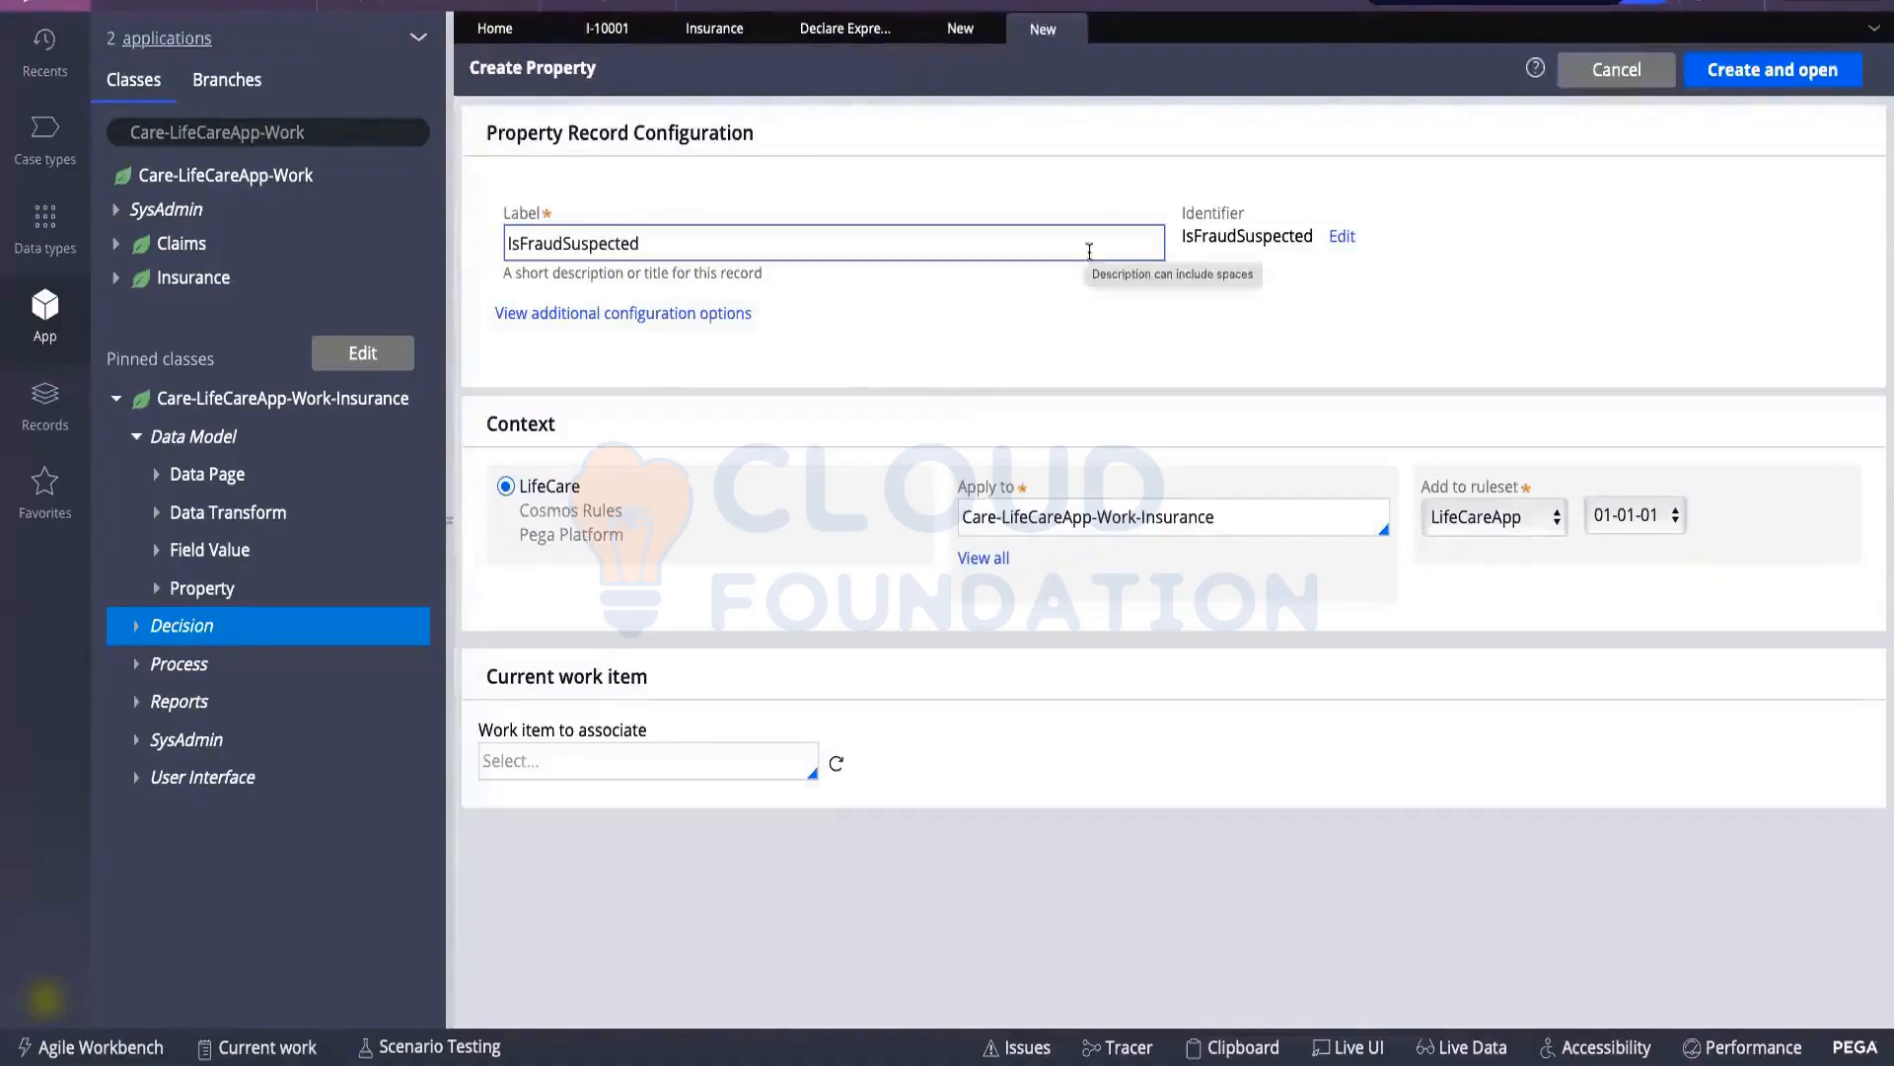
{"action": "left_click", "coordinate": [1807, 69]}
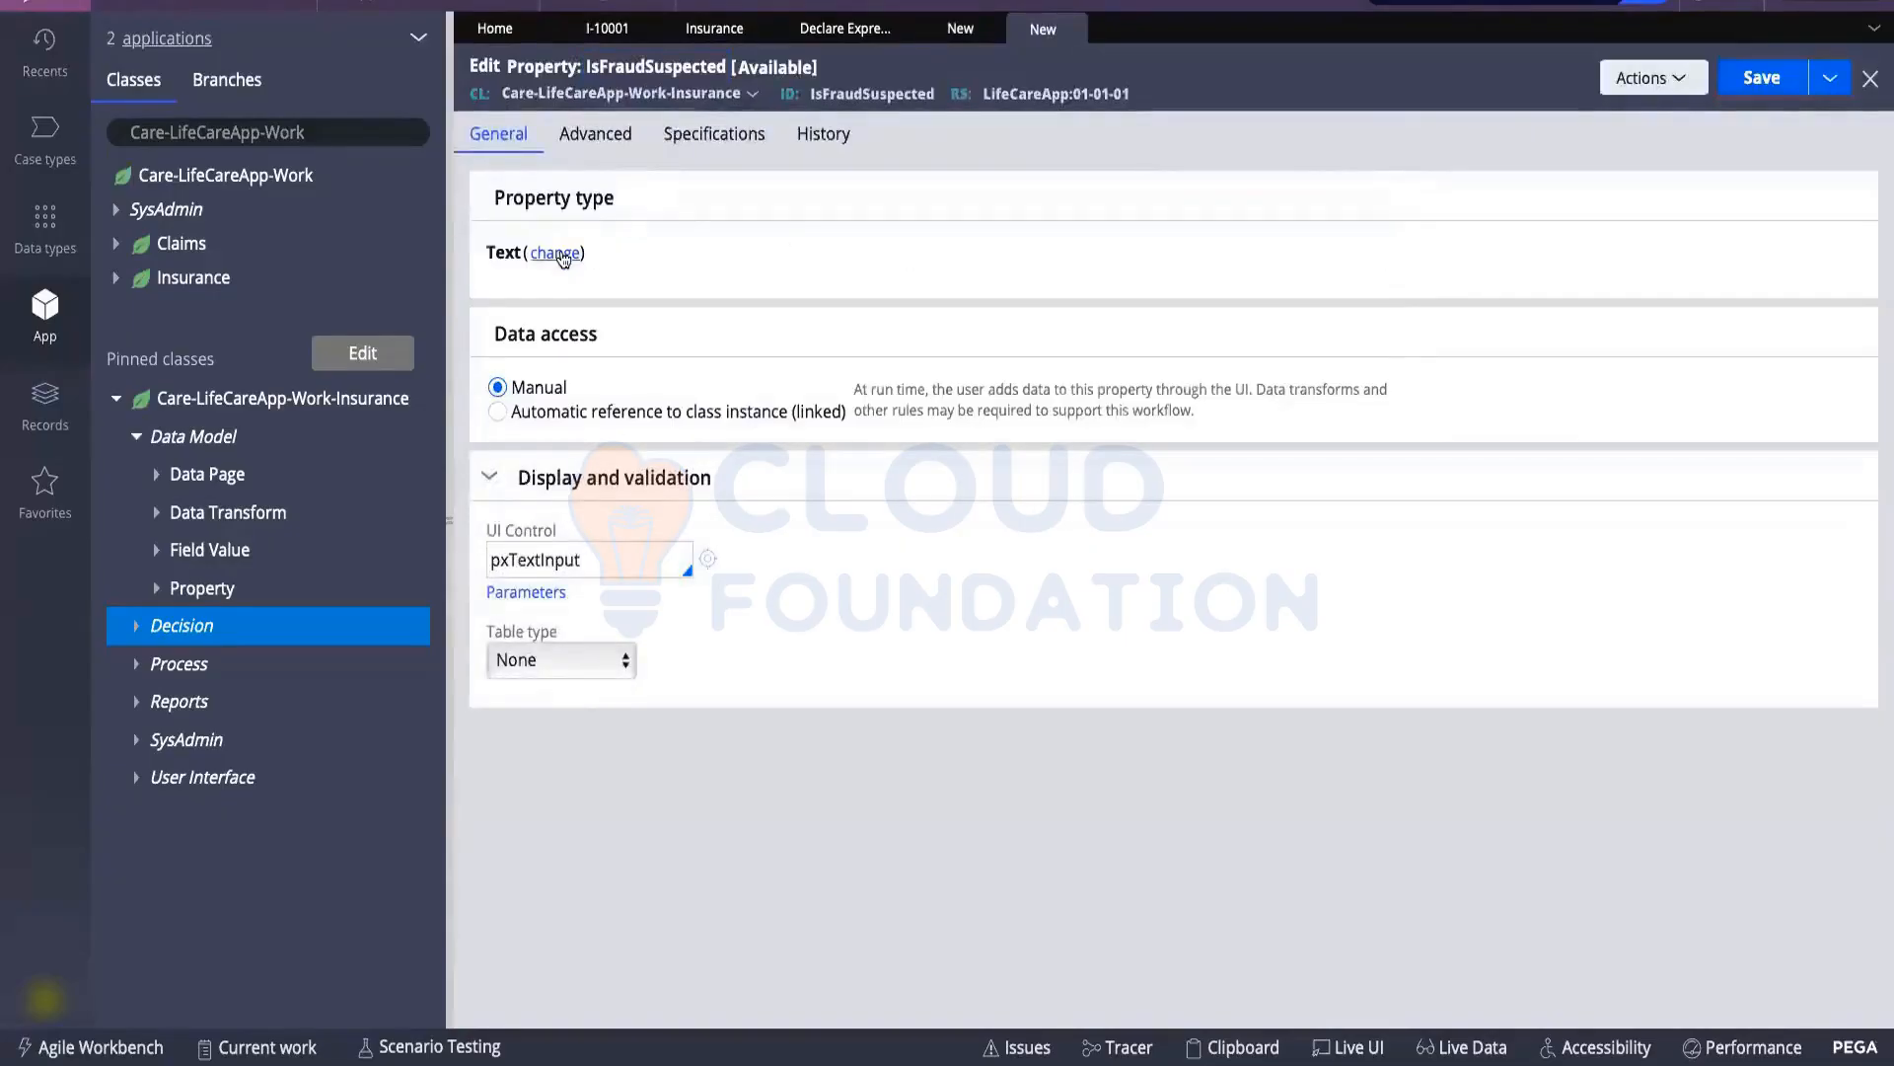
Change the IsFraudSuspected property type to TrueFalse and save the property
{"action": "left_click", "coordinate": [559, 253]}
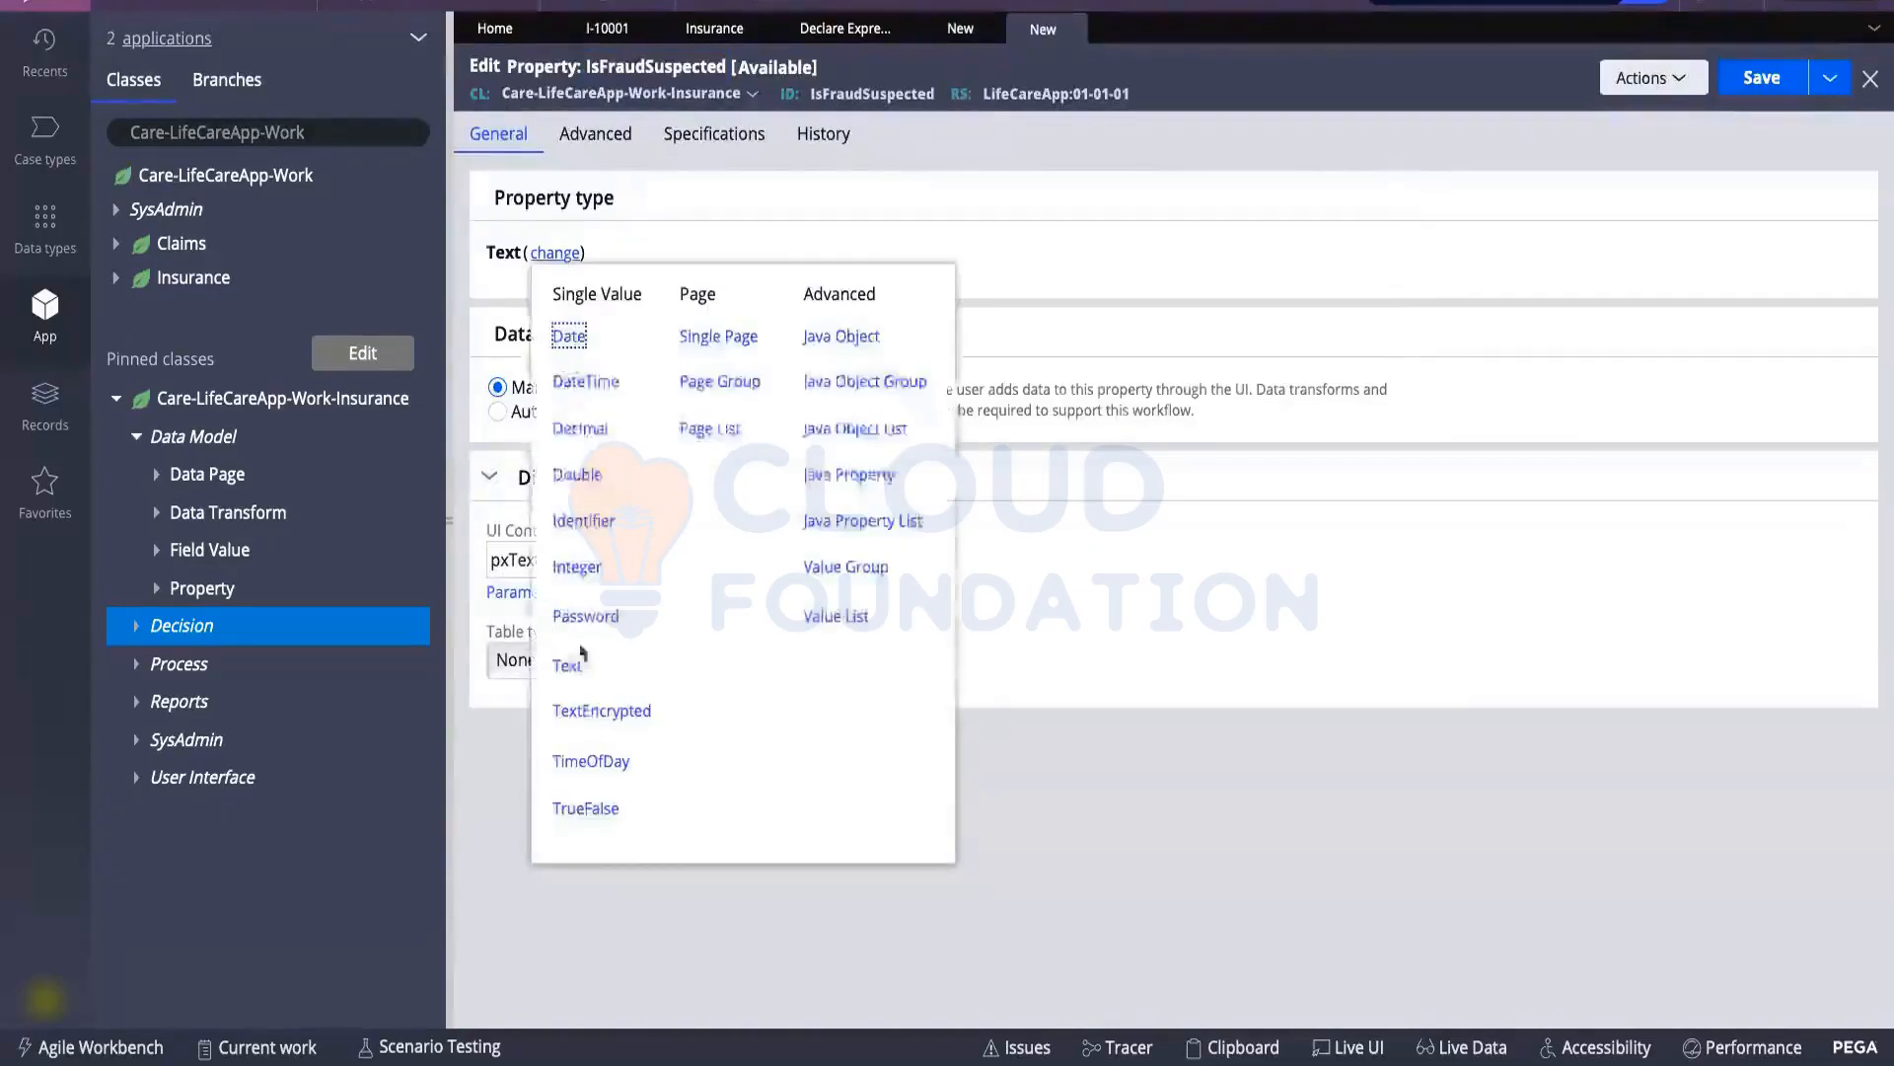
{"action": "left_click", "coordinate": [592, 808]}
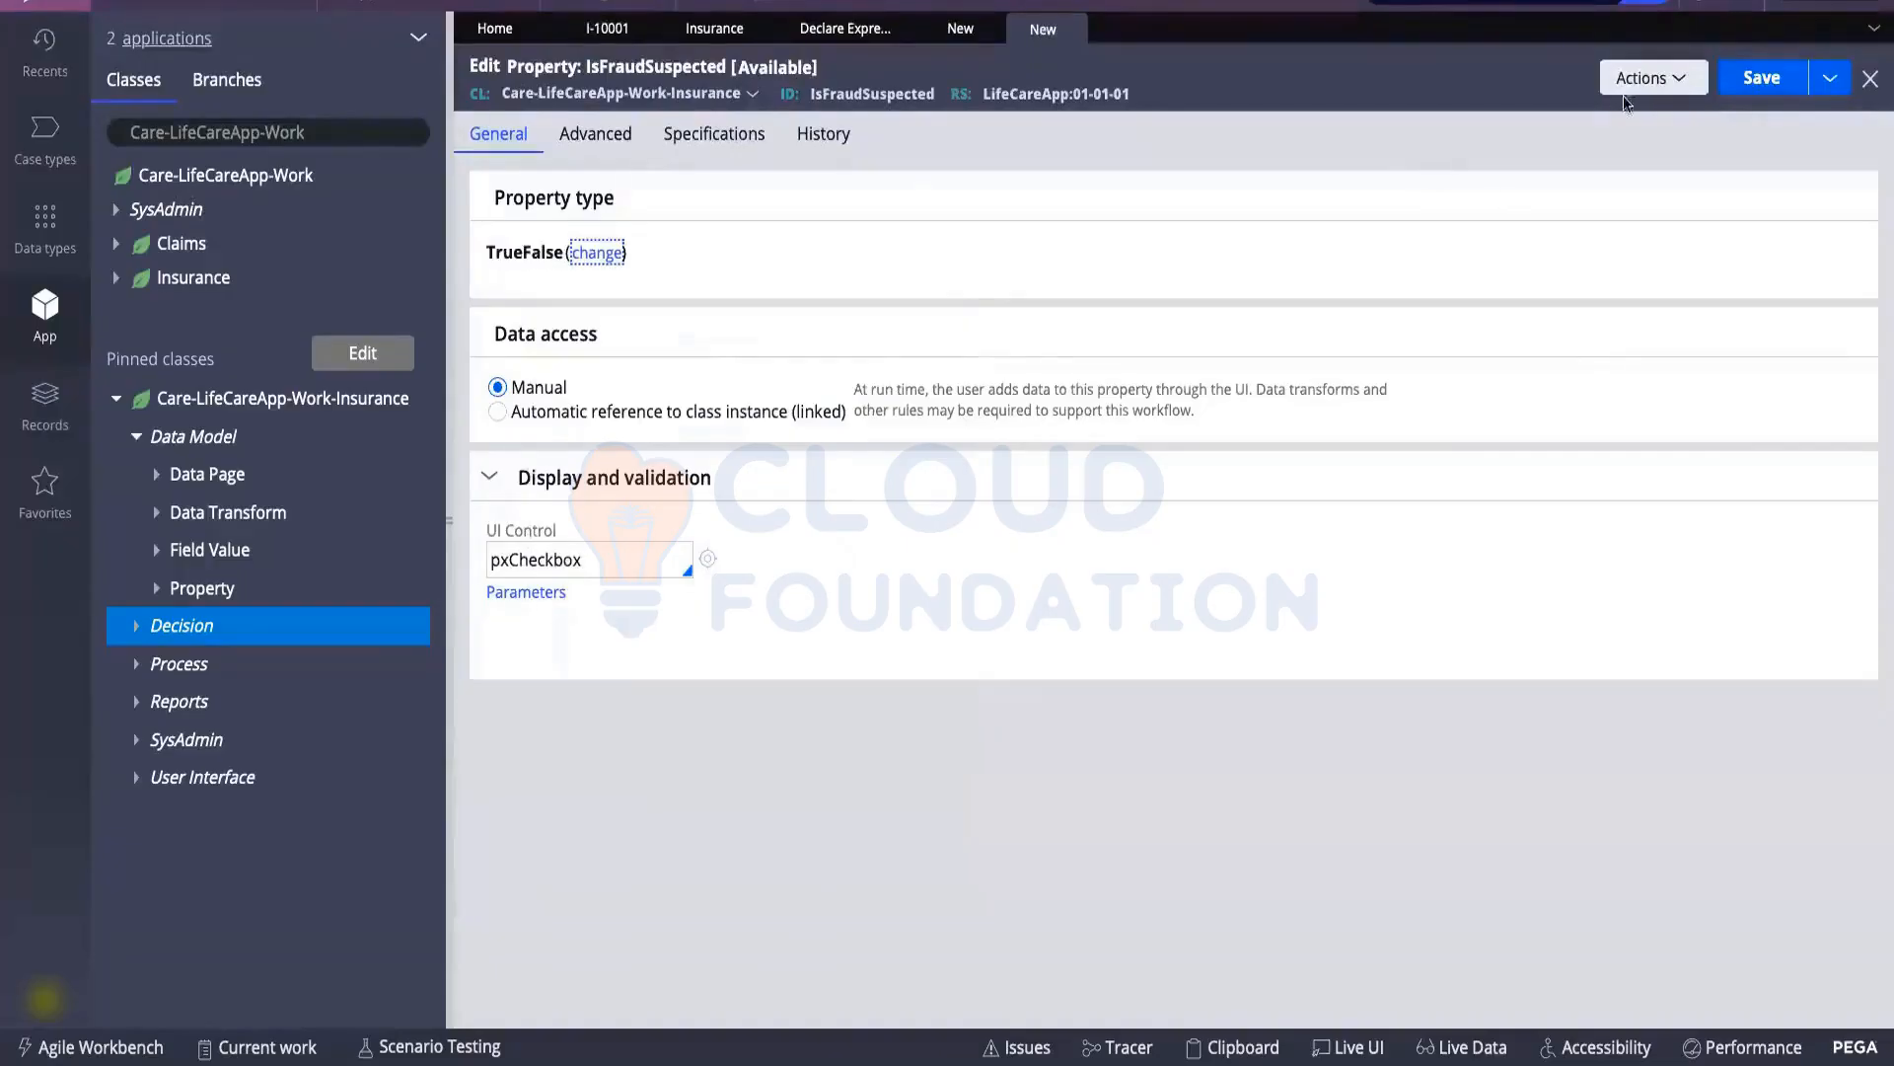
{"action": "left_click", "coordinate": [1762, 78]}
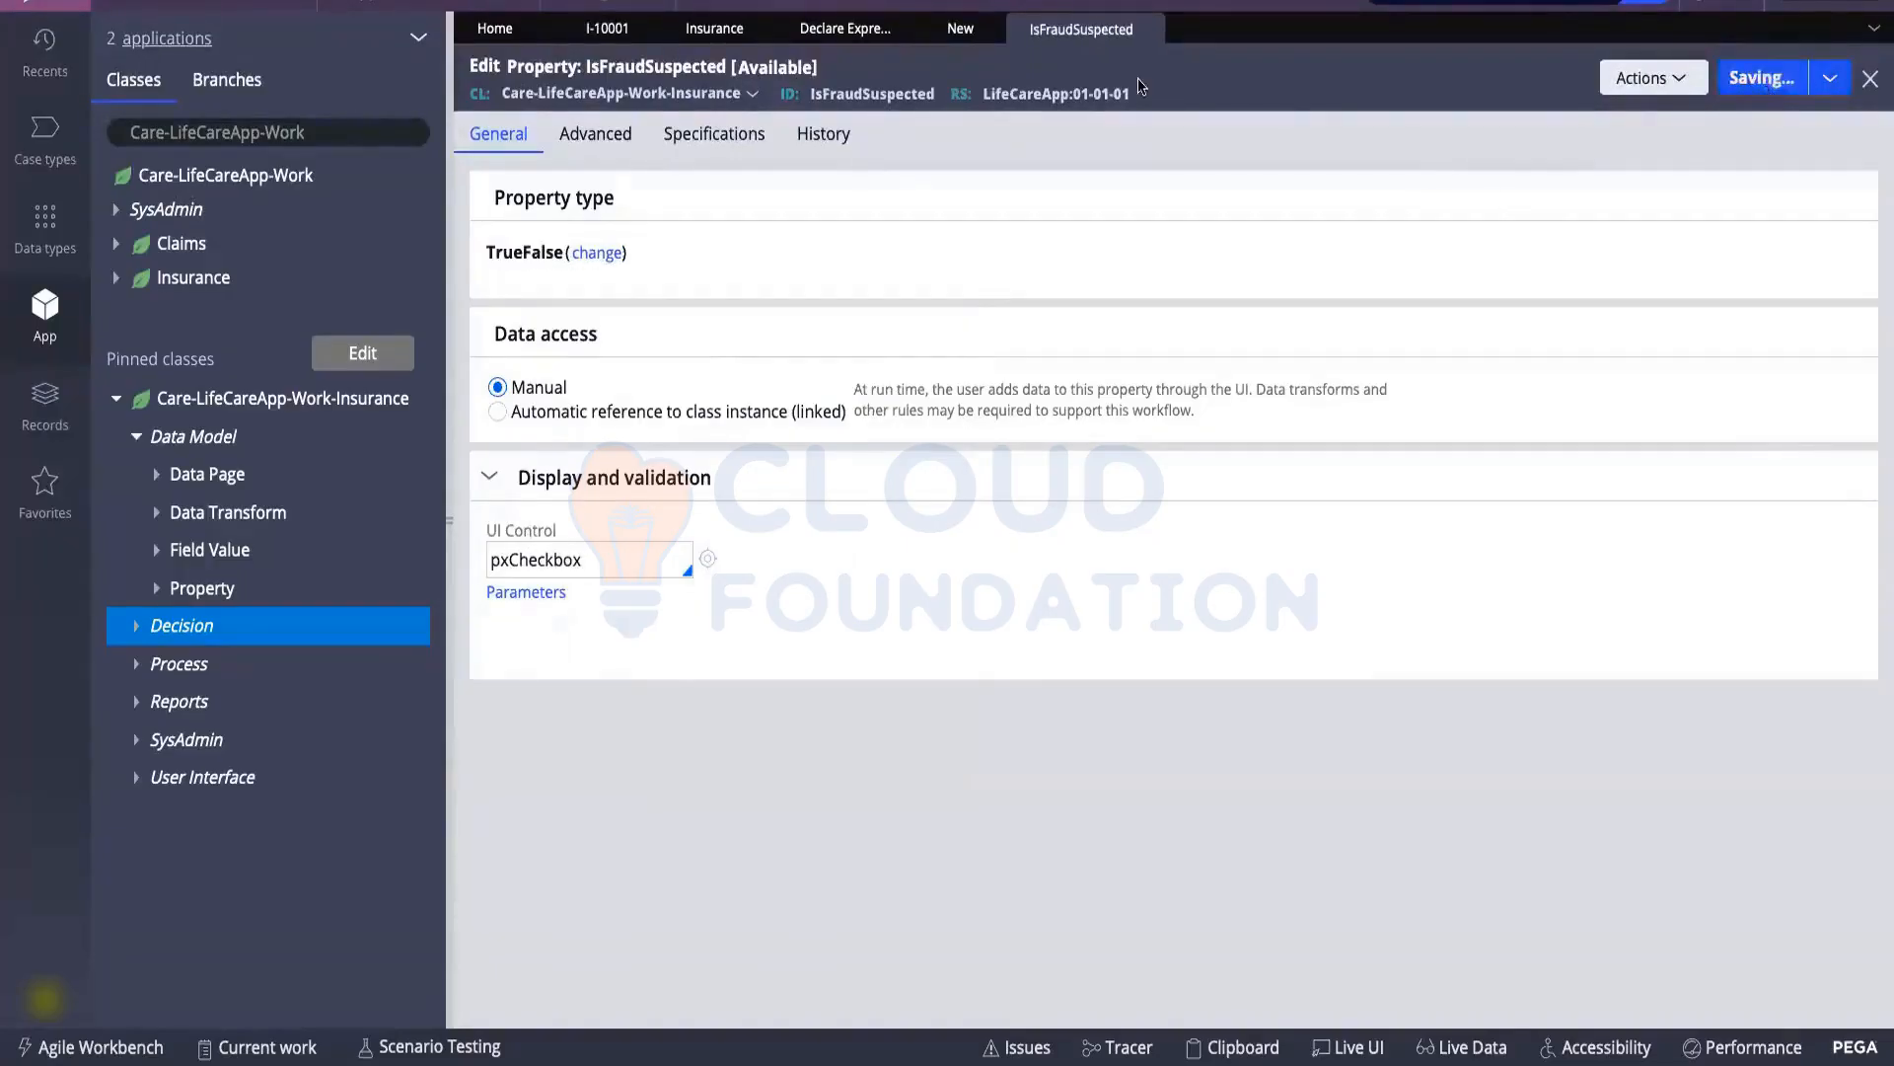
Return to the SuspendInsurance rule and select the saved IsFraudSuspected property as the property to watch
{"action": "left_click", "coordinate": [955, 37]}
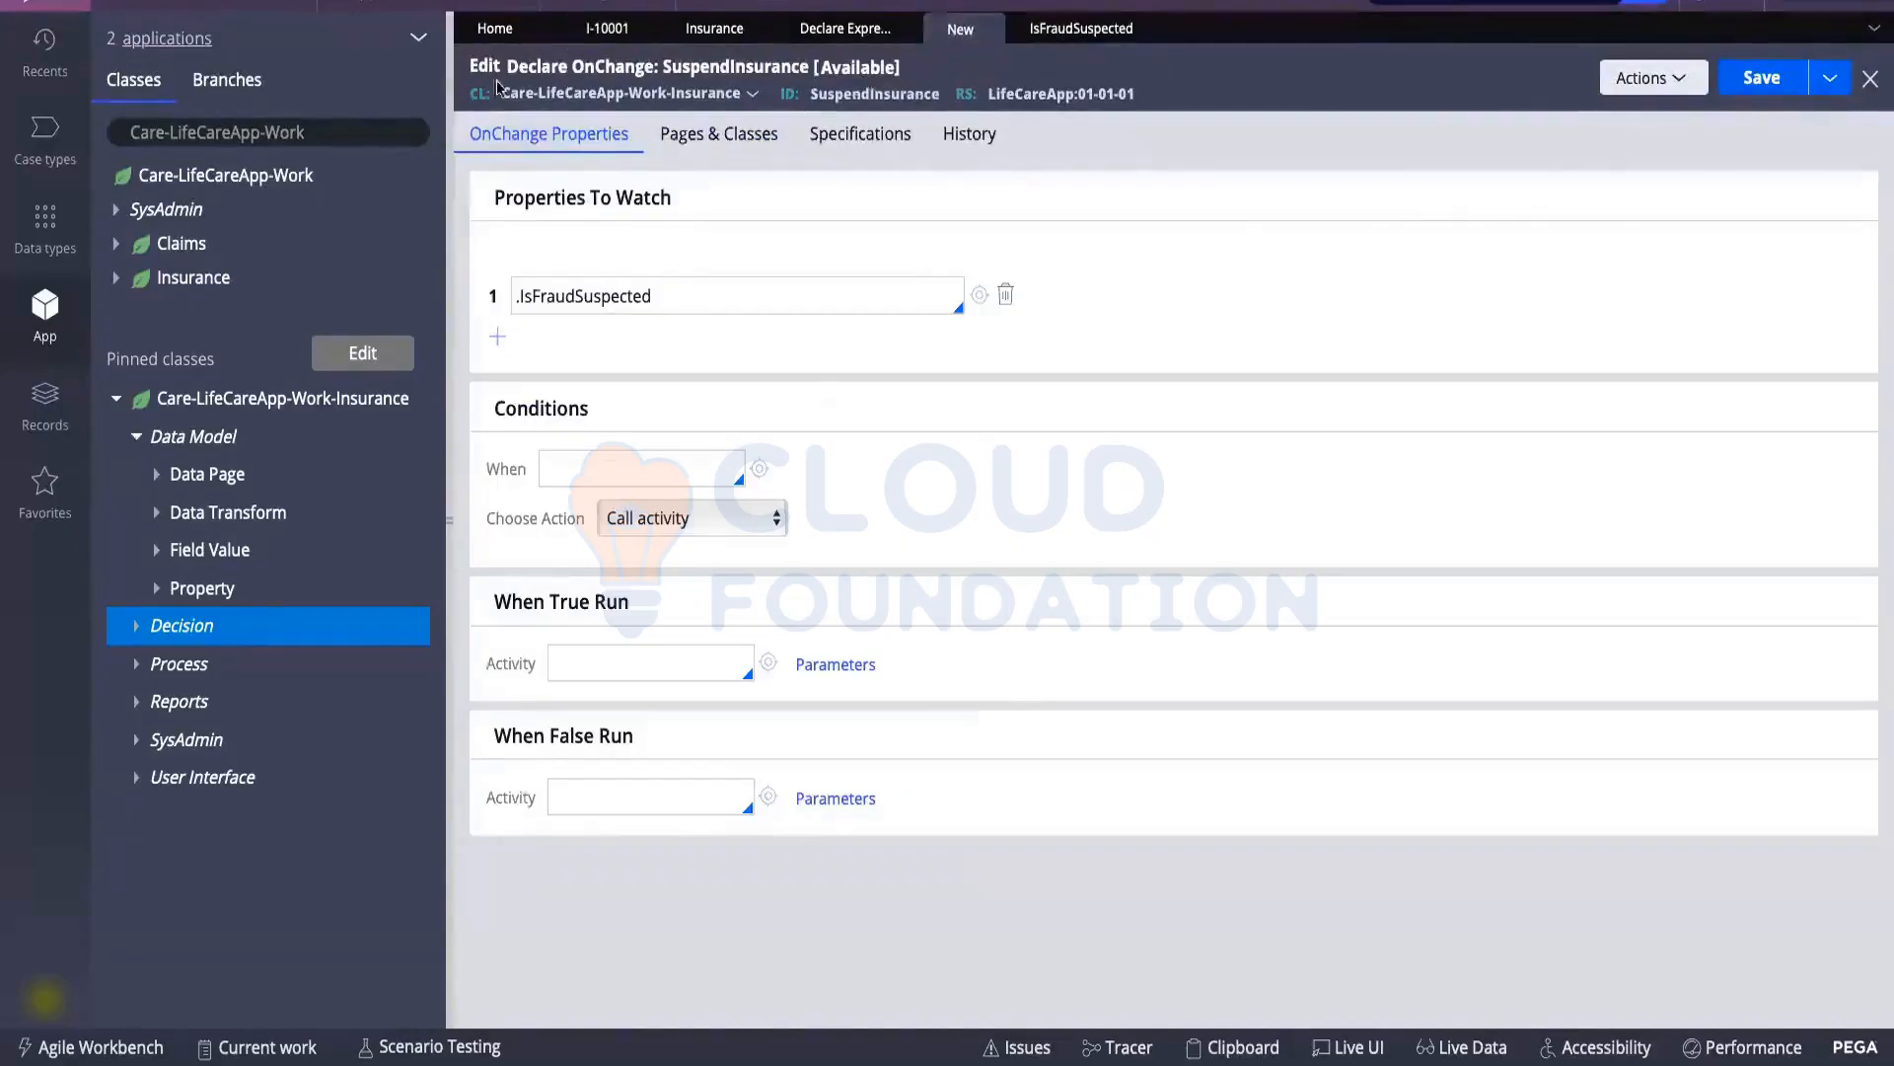
{"action": "left_click", "coordinate": [667, 289]}
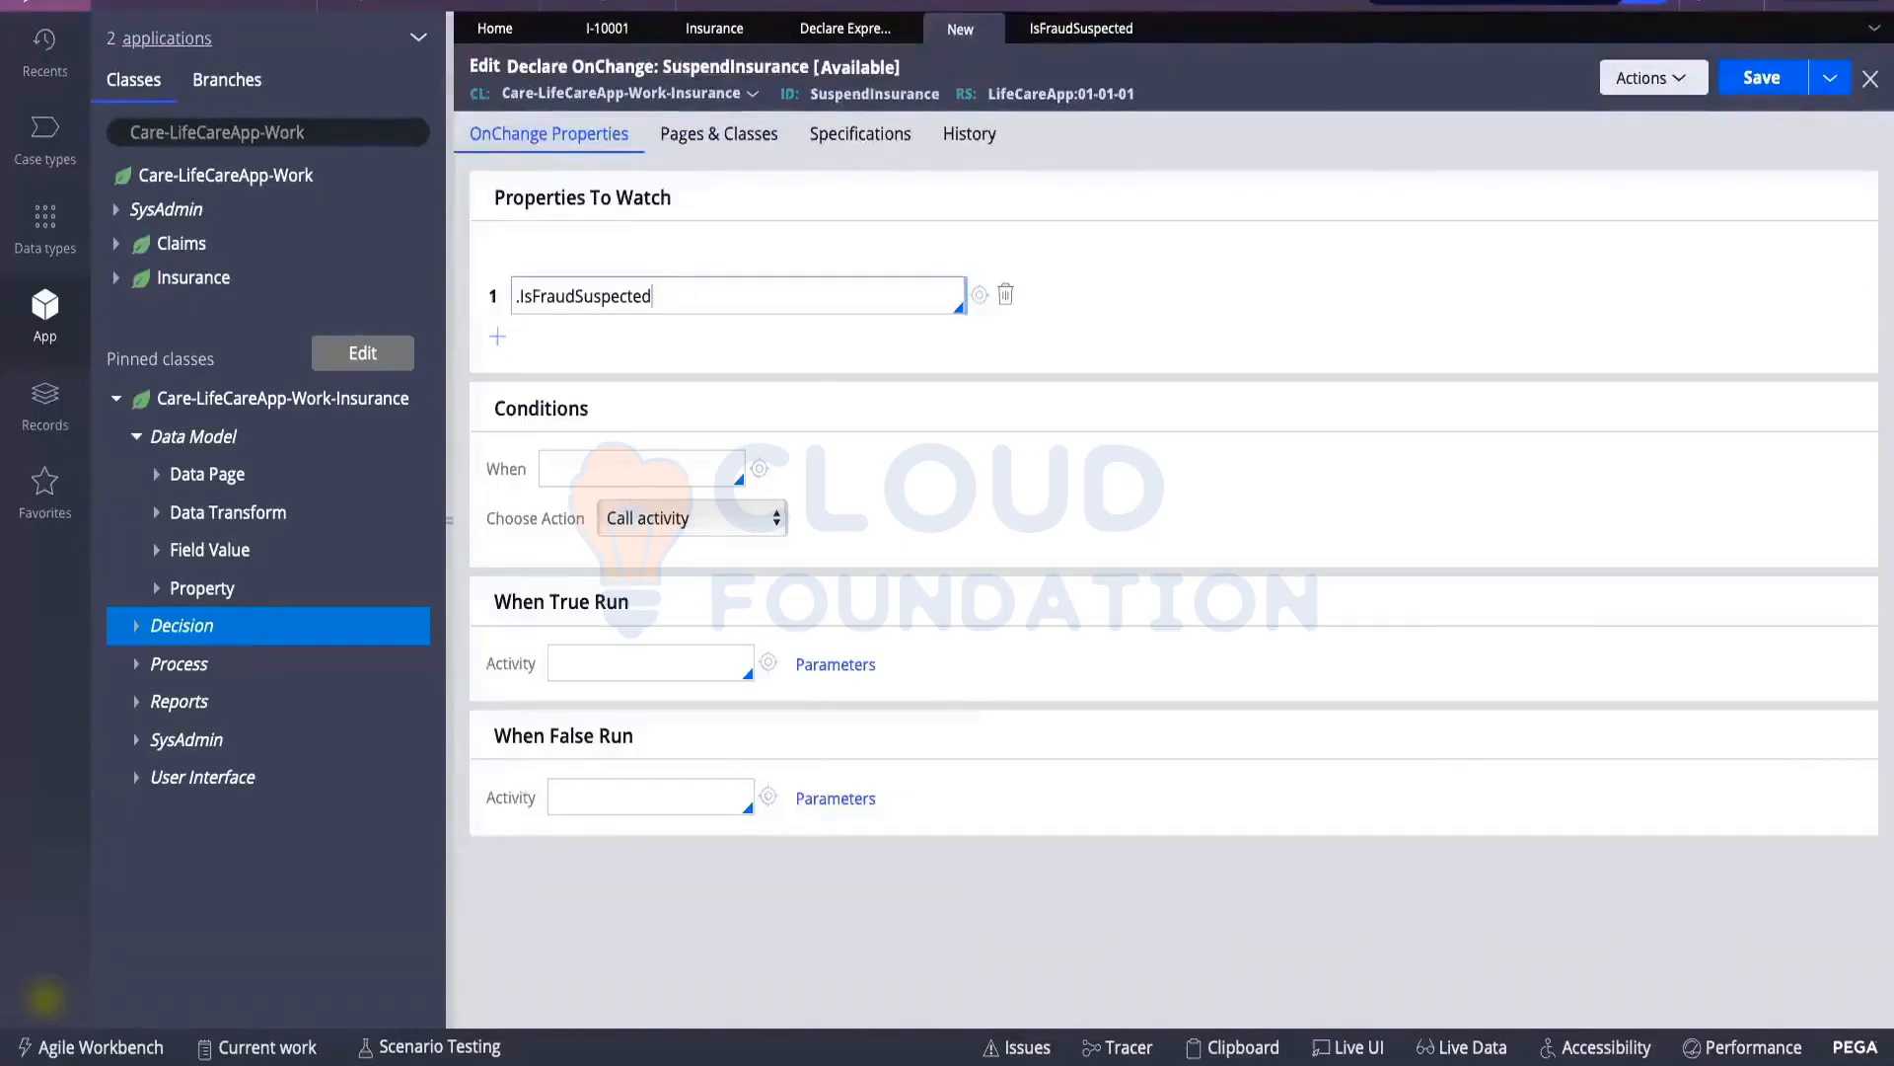
{"action": "key", "text": "Down"}
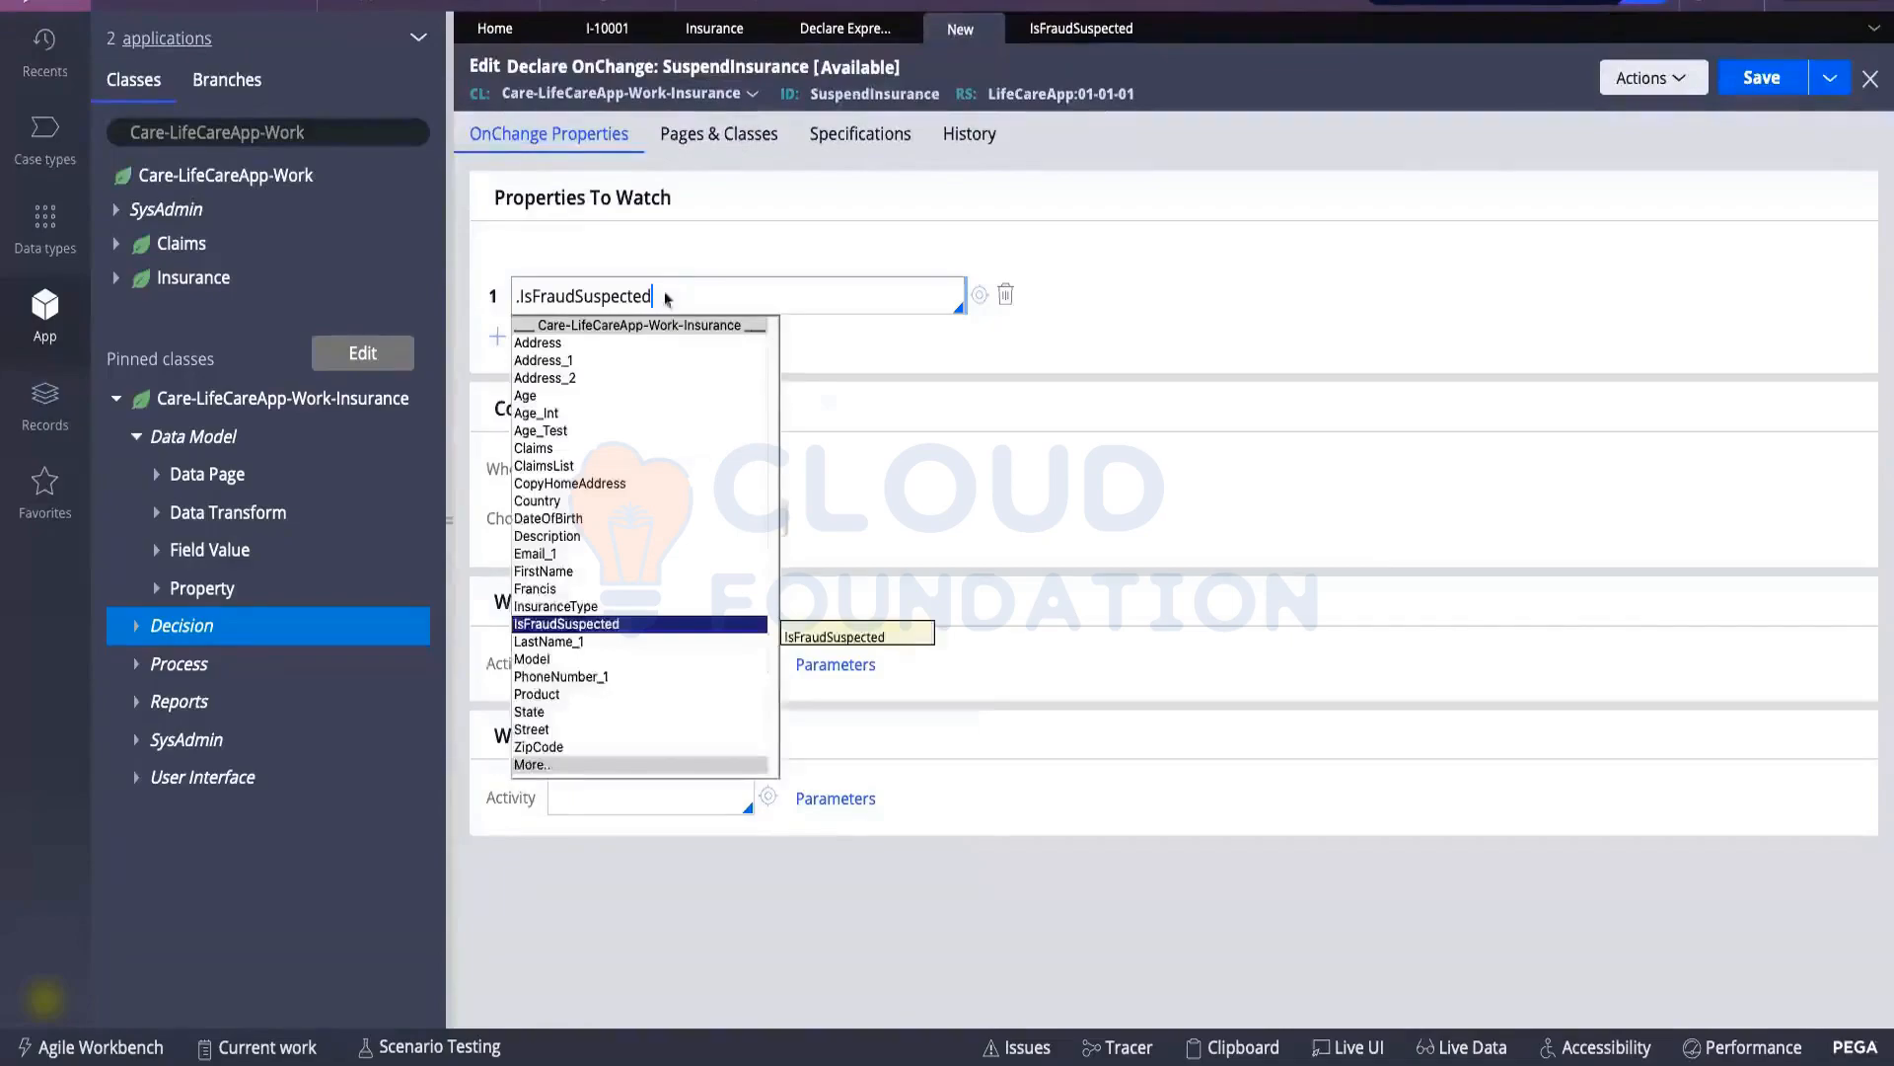
{"action": "left_click", "coordinate": [548, 623]}
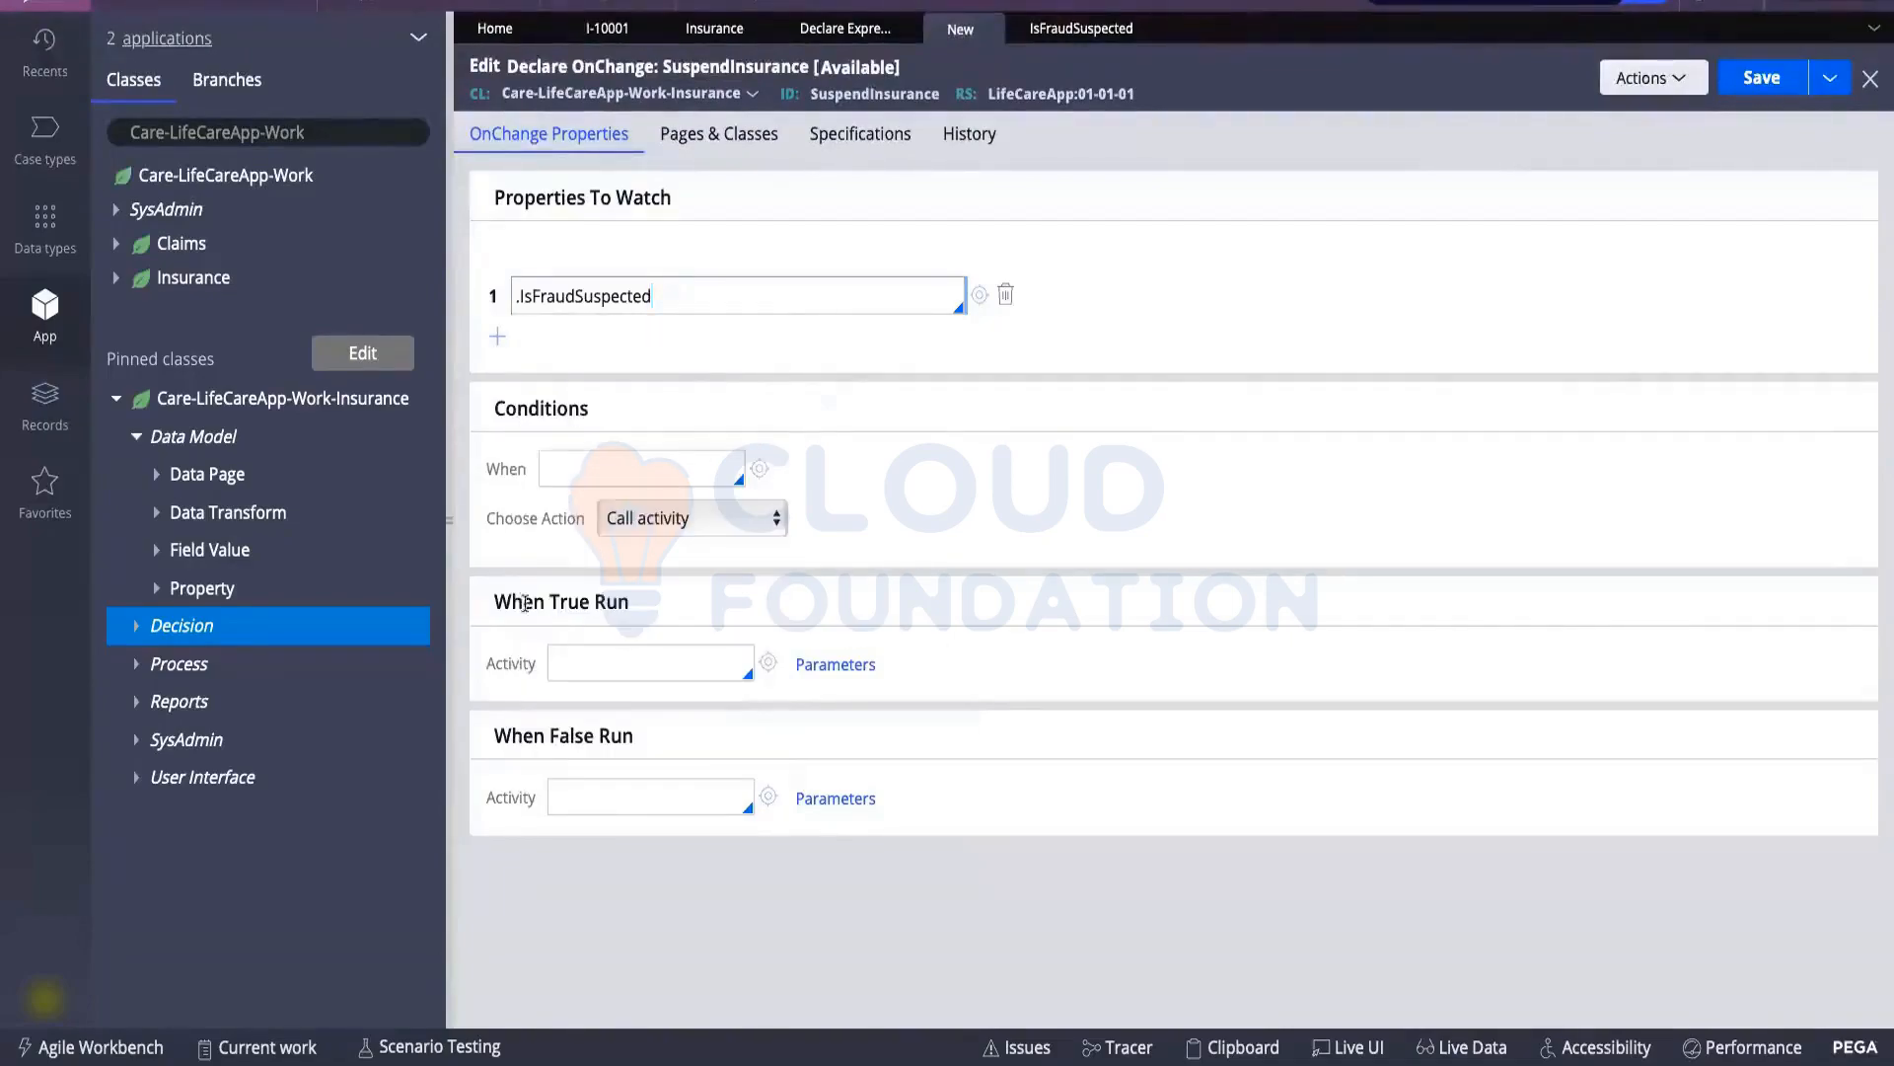
Set the rule's When condition to CheckIsFraudSelected and create a When record with that name in the Insurance class
{"action": "left_click", "coordinate": [583, 474]}
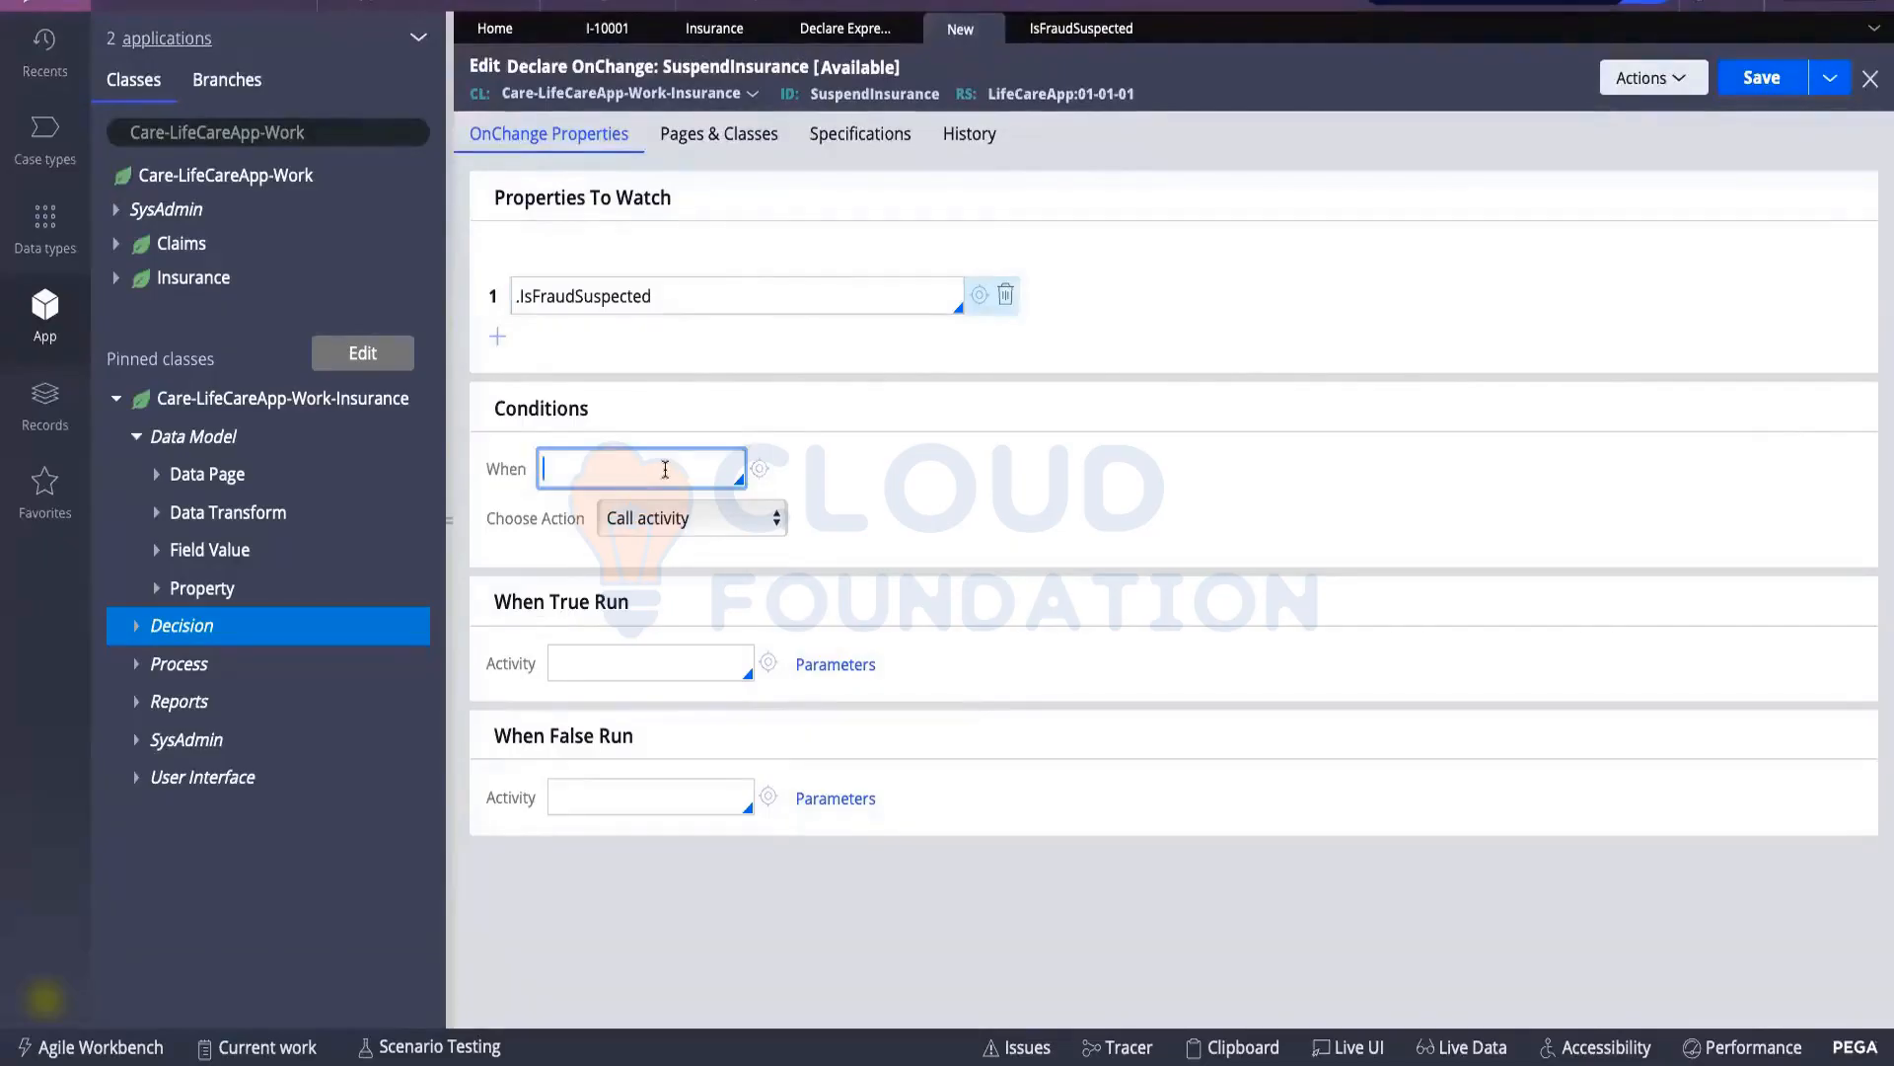
{"action": "type", "text": "CheckF"}
{"action": "key", "text": "BackSpace"}
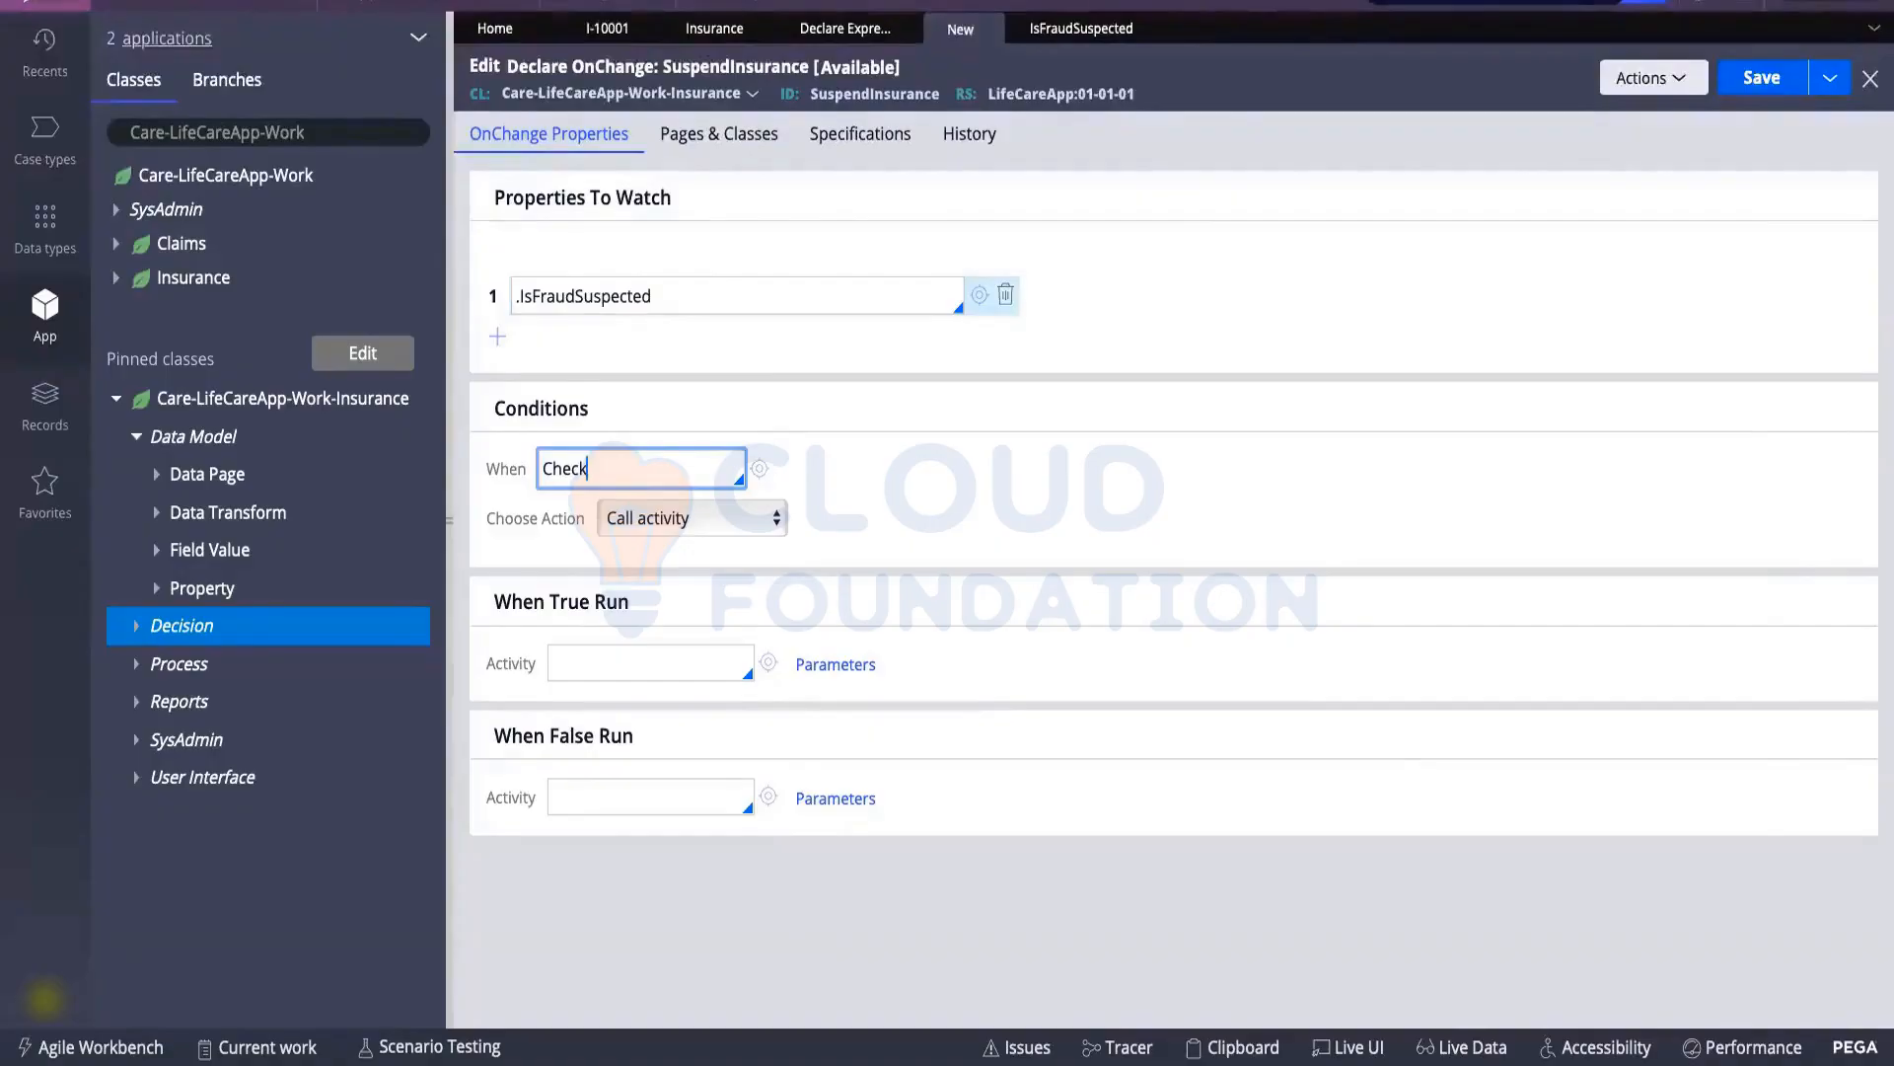
{"action": "type", "text": "IfraudSelected"}
{"action": "left_click", "coordinate": [596, 466]}
{"action": "key", "text": "BackSpace"}
{"action": "key", "text": "BackSpace"}
{"action": "type", "text": "FIs"}
{"action": "left_click", "coordinate": [760, 468]}
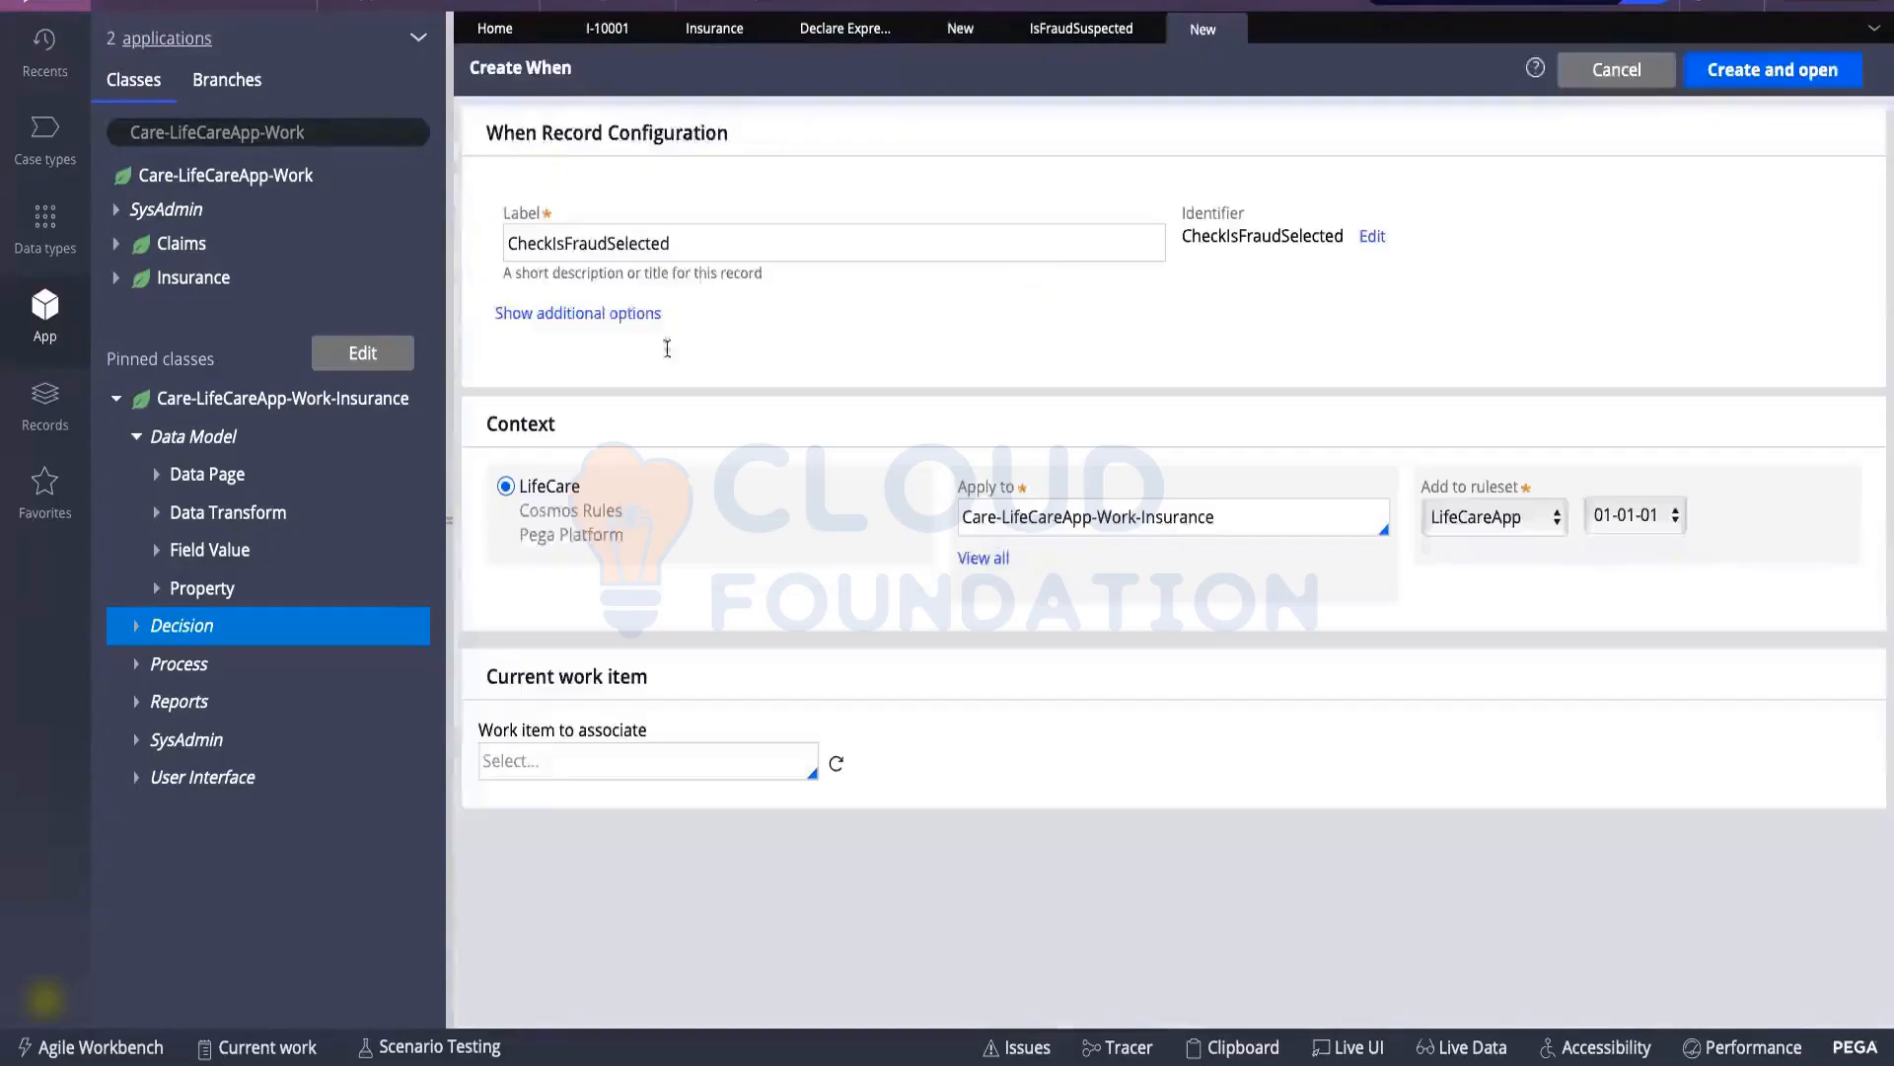
{"action": "left_click", "coordinate": [1770, 83]}
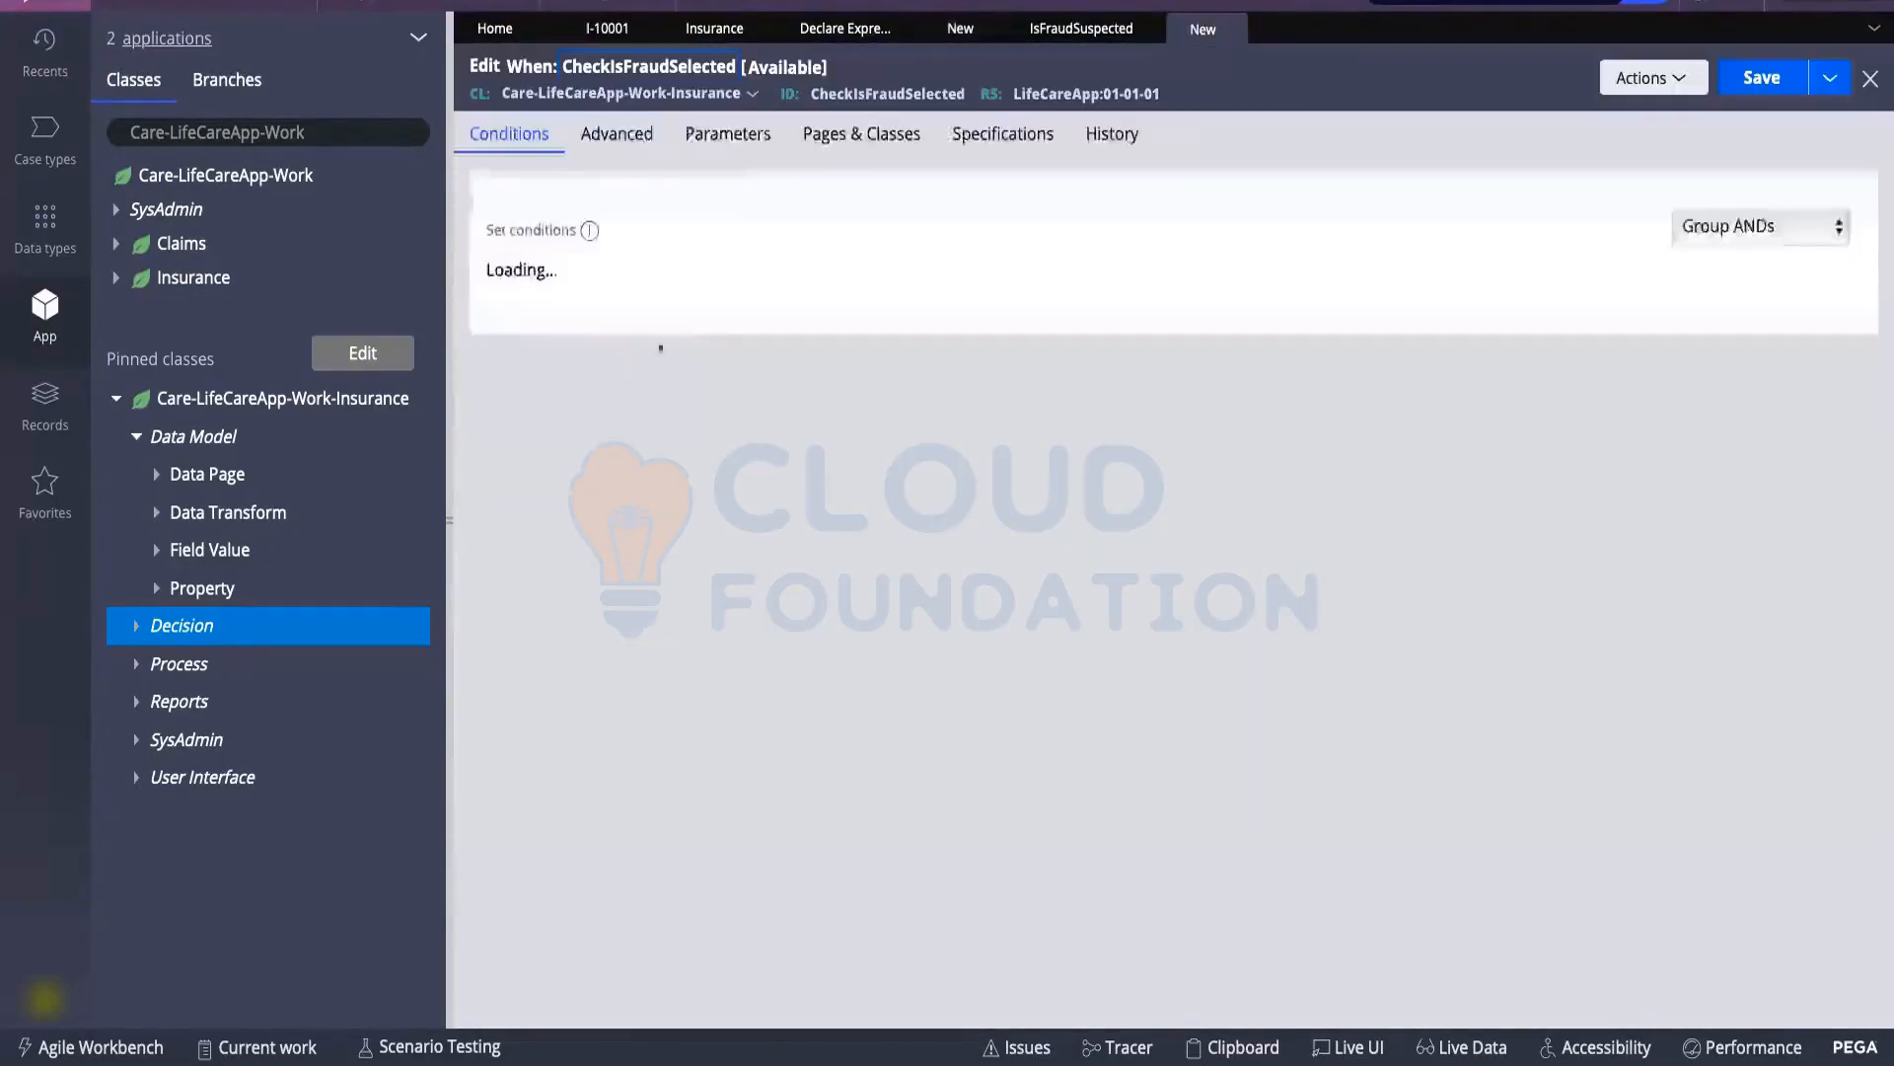
Define the advanced condition .IsFraudSuspected = "true" in the CheckIsFraudSelected When rule and save it
{"action": "left_click", "coordinate": [647, 145]}
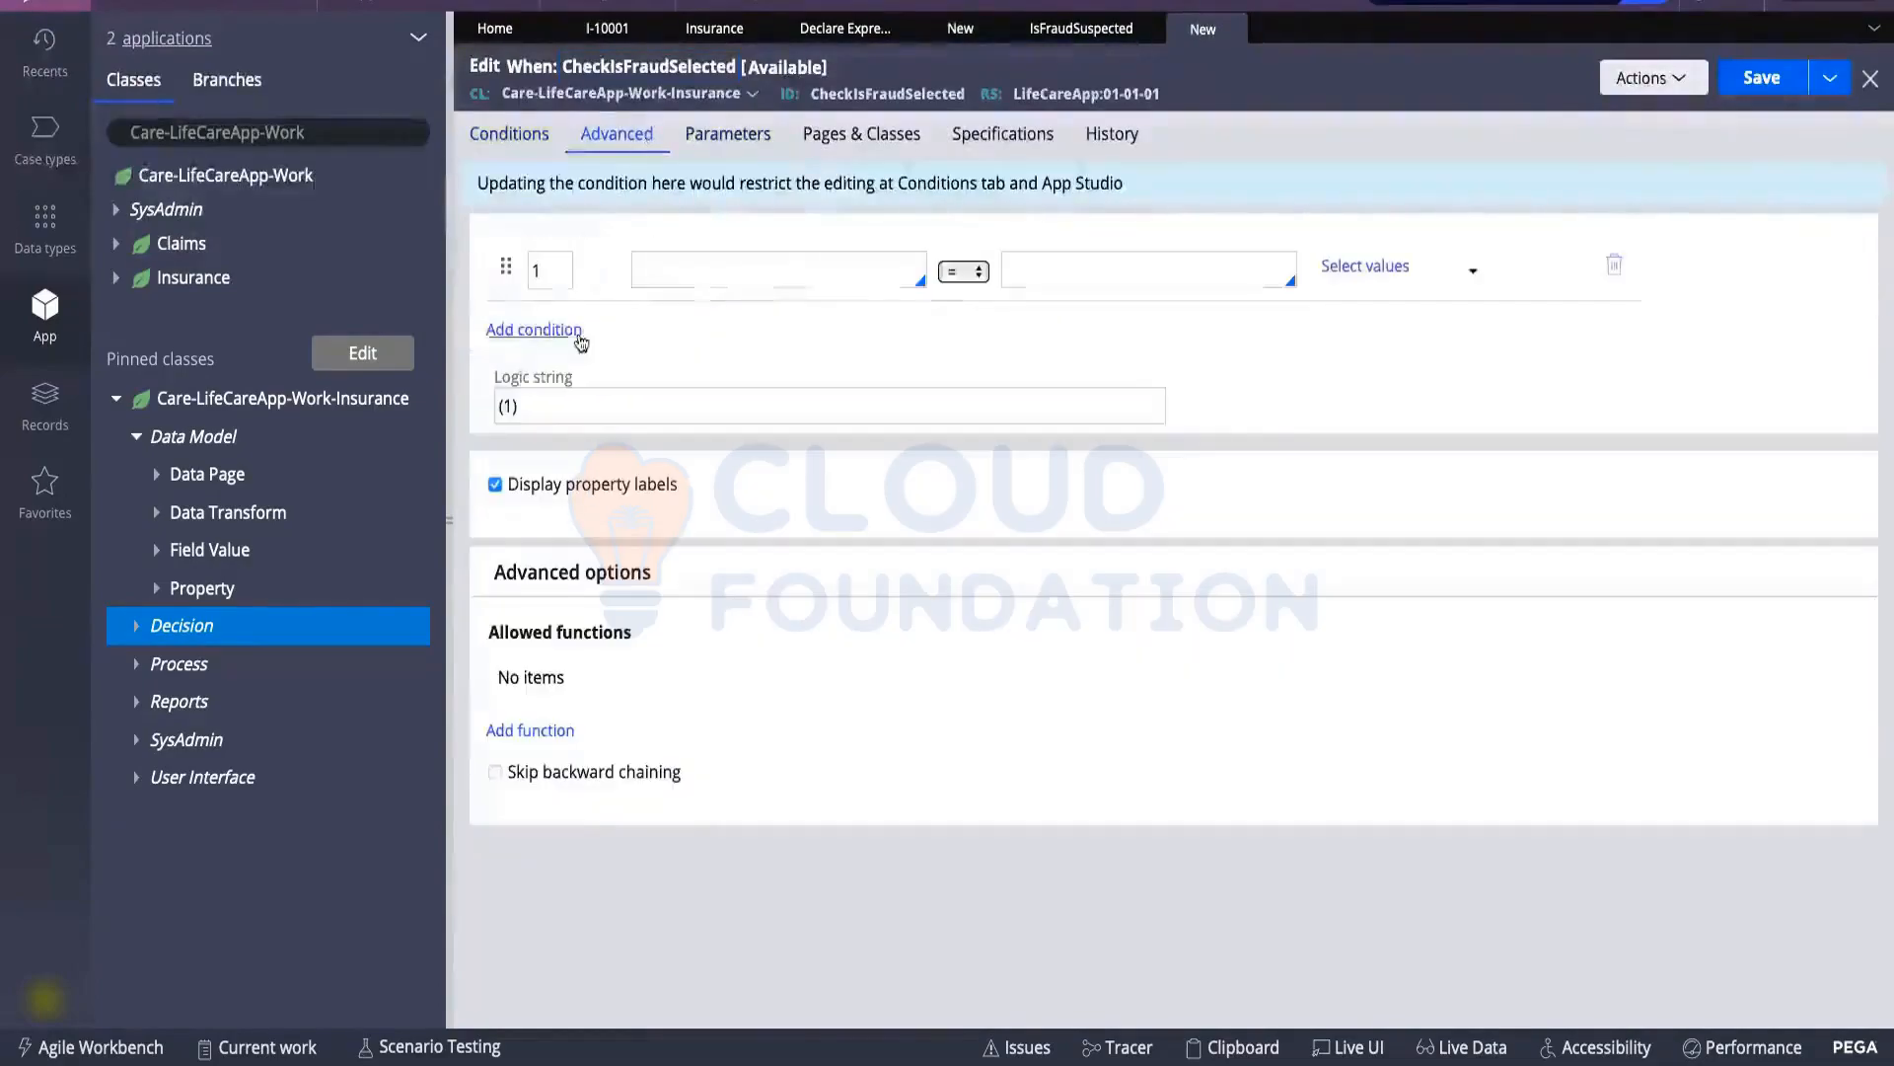
{"action": "left_click", "coordinate": [647, 267]}
{"action": "type", "text": "."}
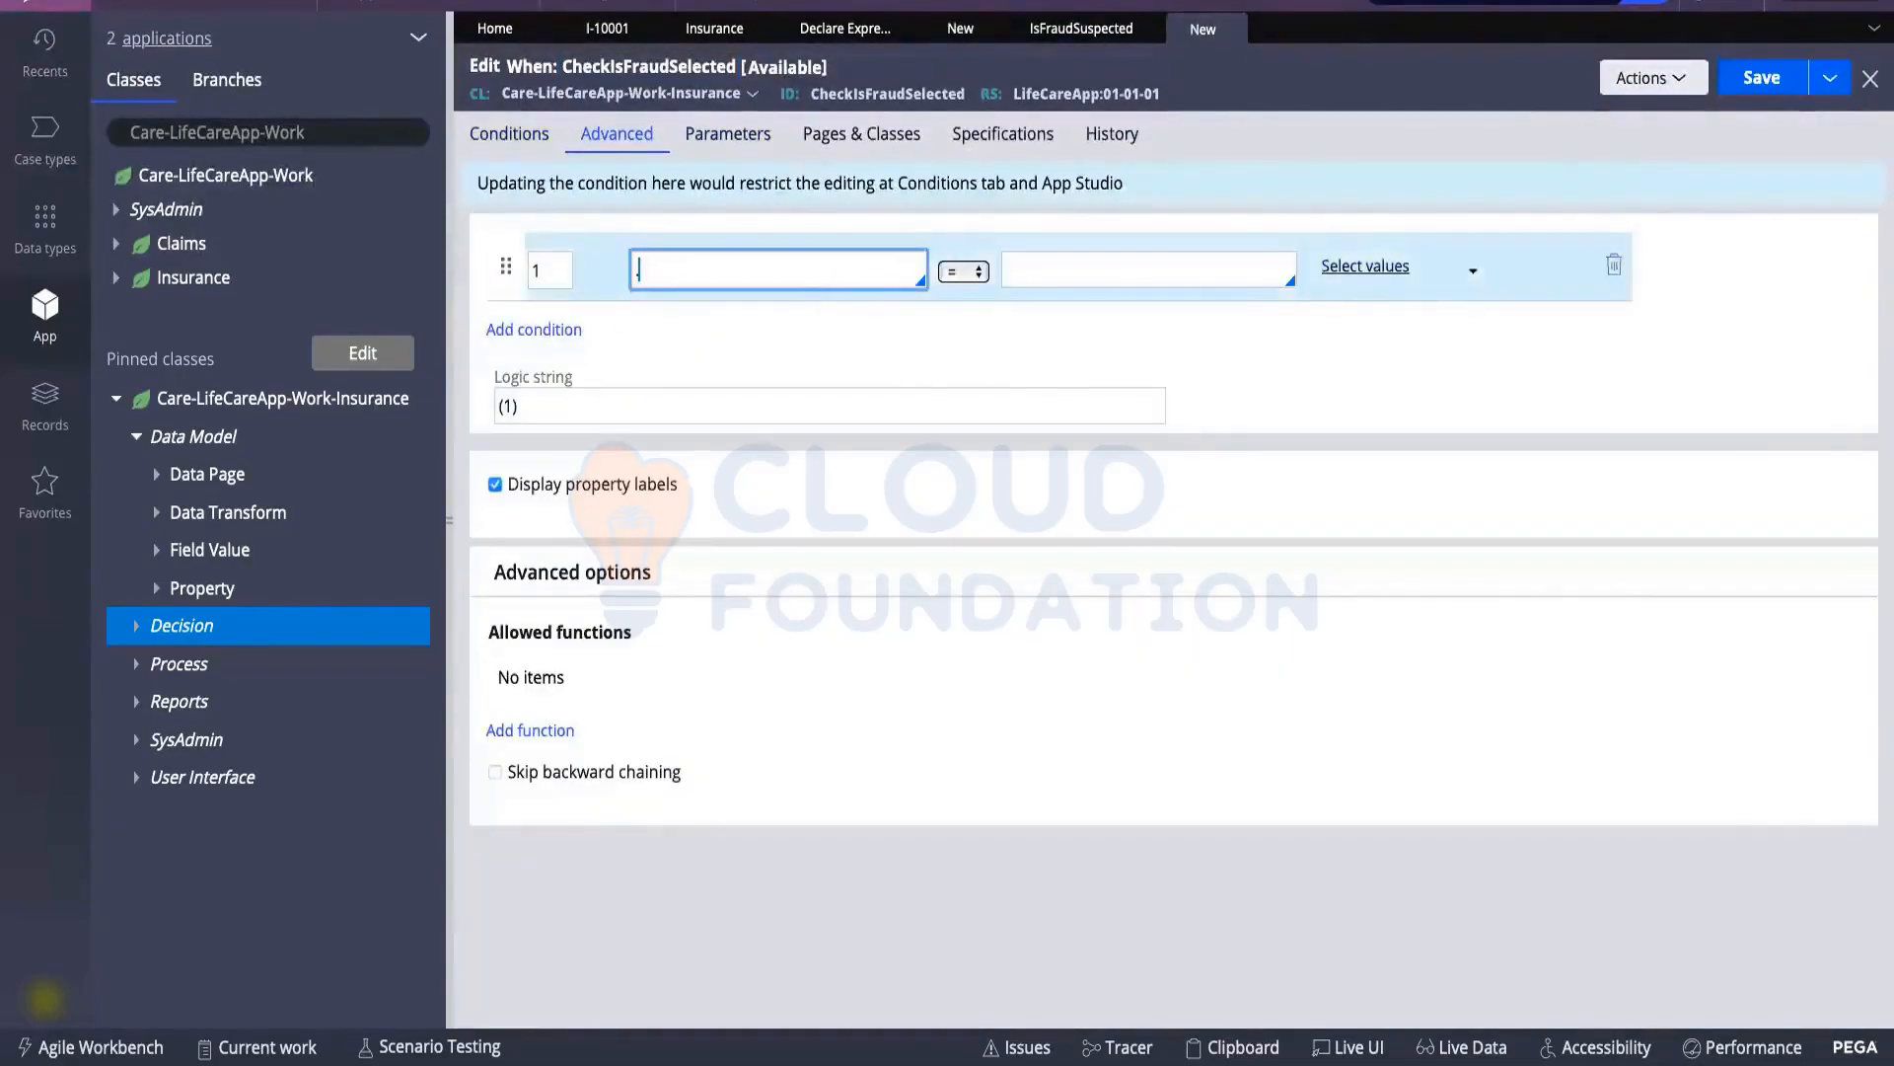
{"action": "type", "text": "Is"}
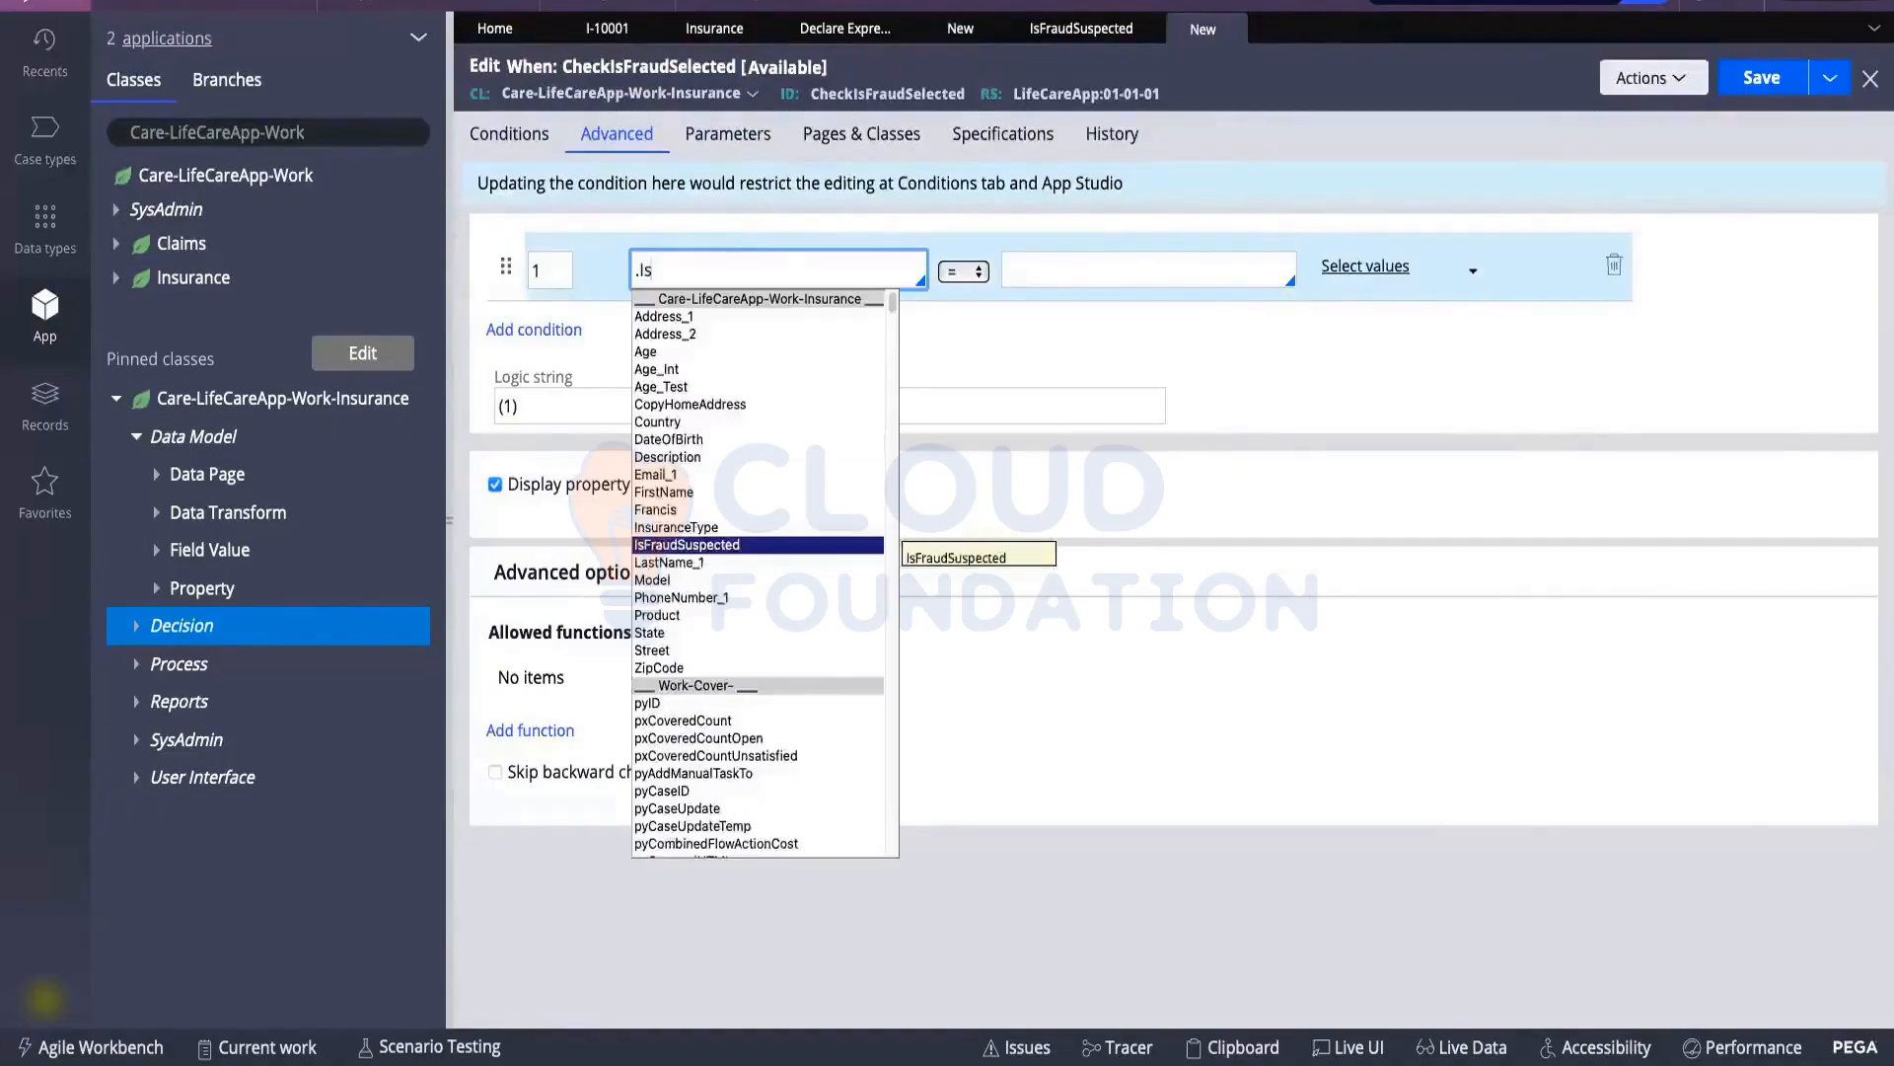
{"action": "key", "text": "Return"}
{"action": "left_click", "coordinate": [1046, 269]}
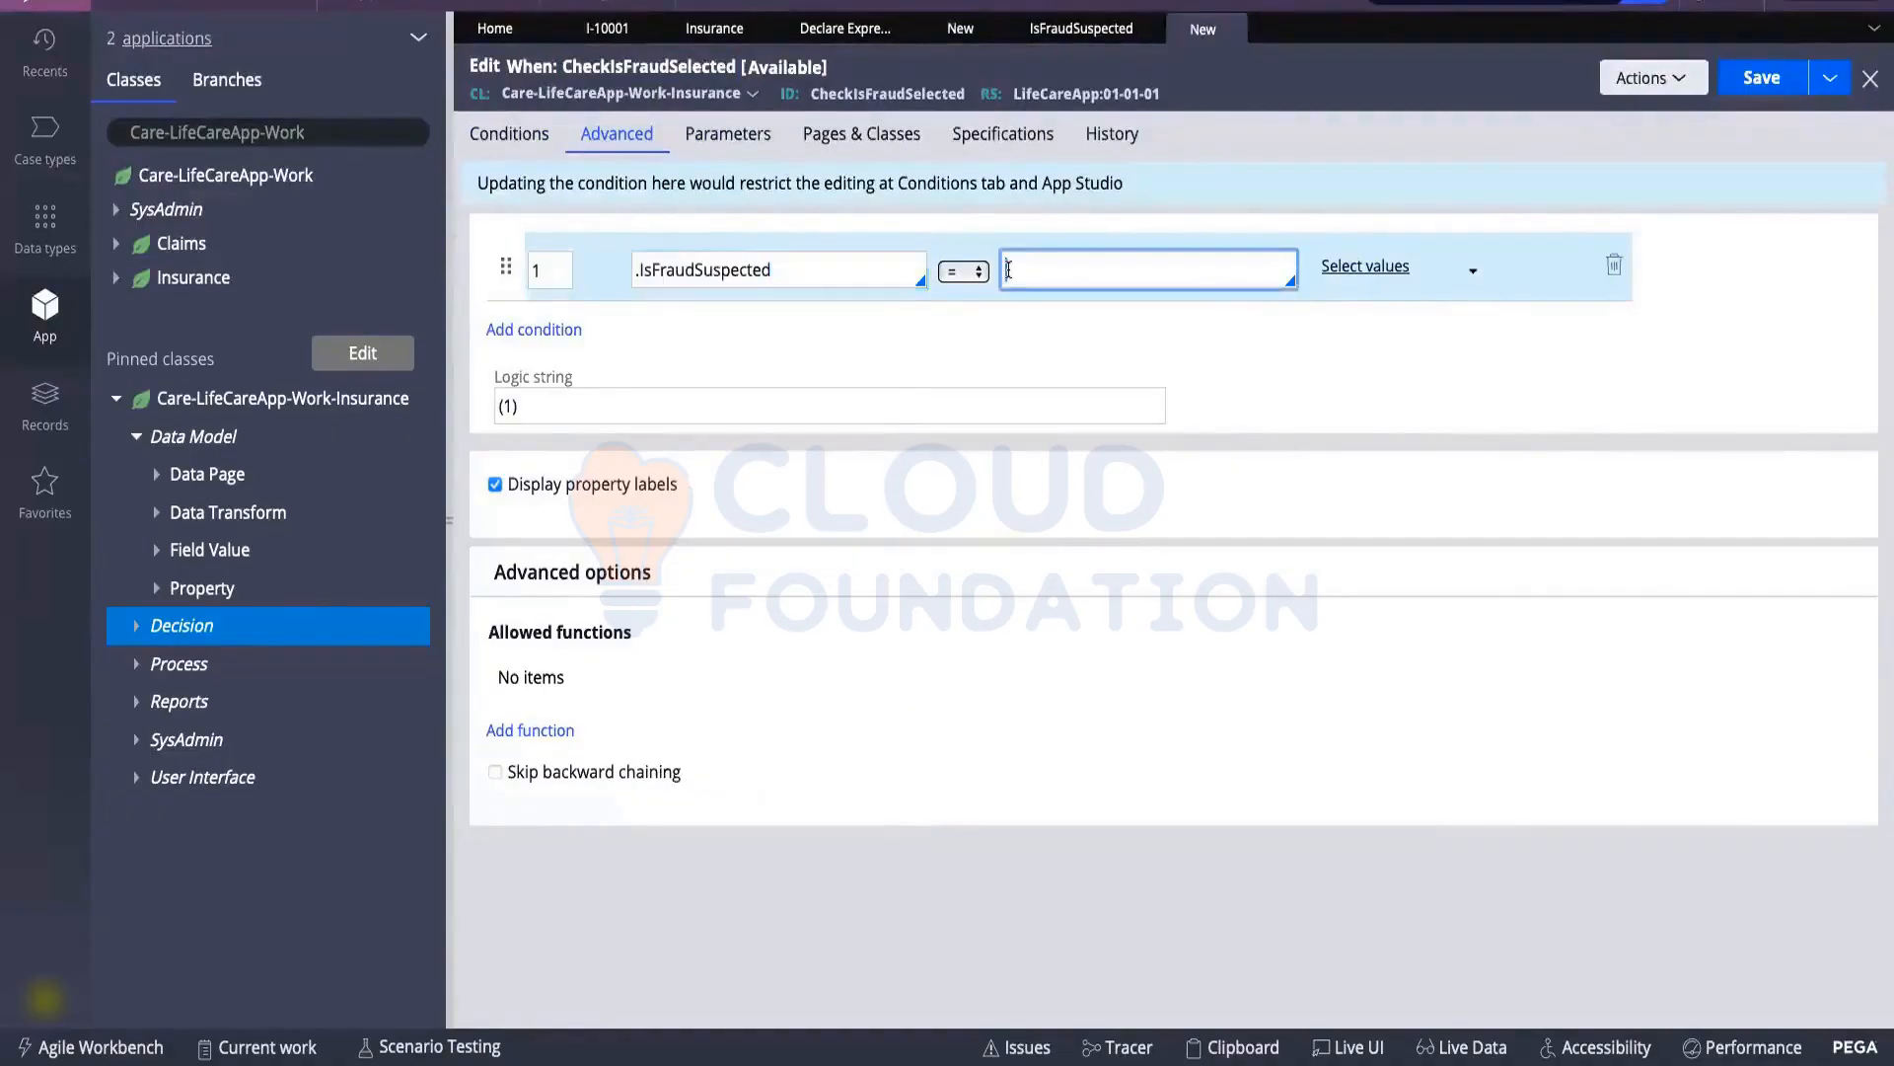
{"action": "type", "text": "\"\""}
{"action": "type", "text": "true"}
{"action": "left_click", "coordinate": [1766, 88]}
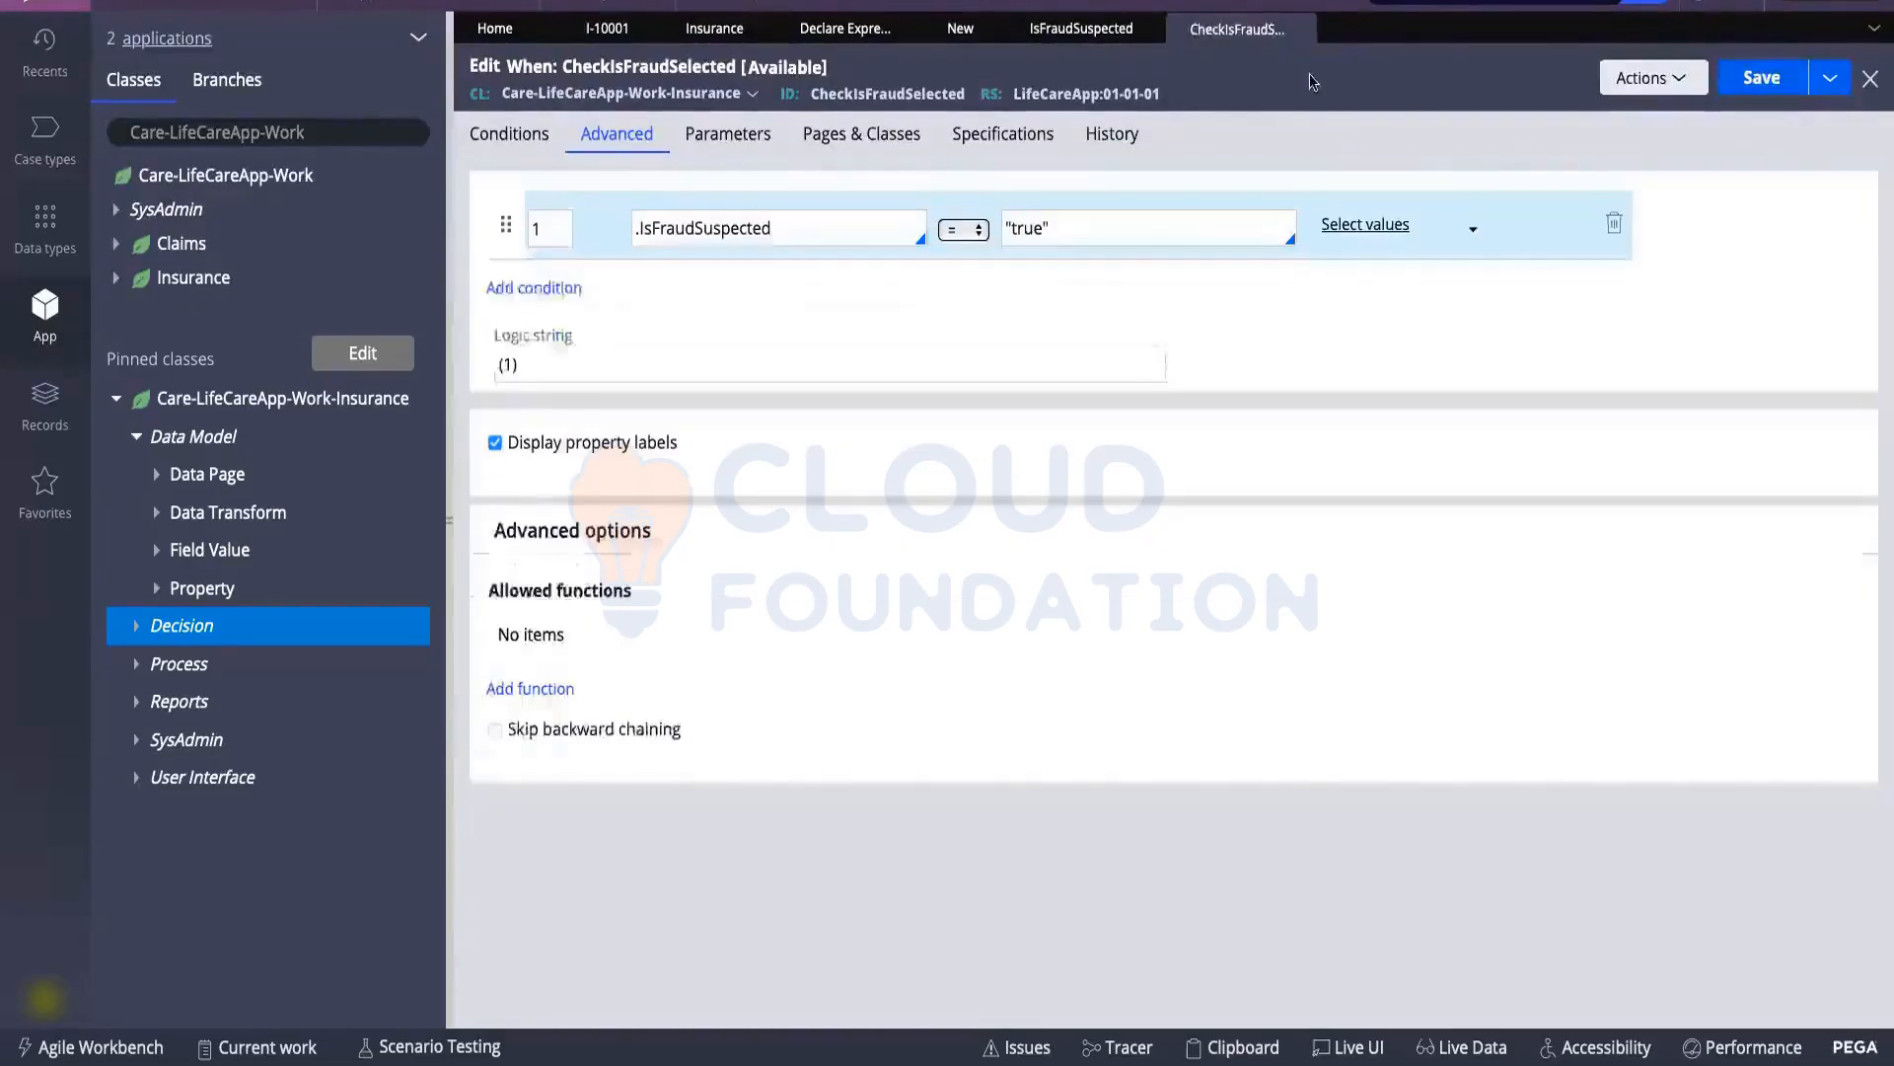
Return to the SuspendInsurance rule and review its watched property and When condition
{"action": "left_click", "coordinate": [1085, 30]}
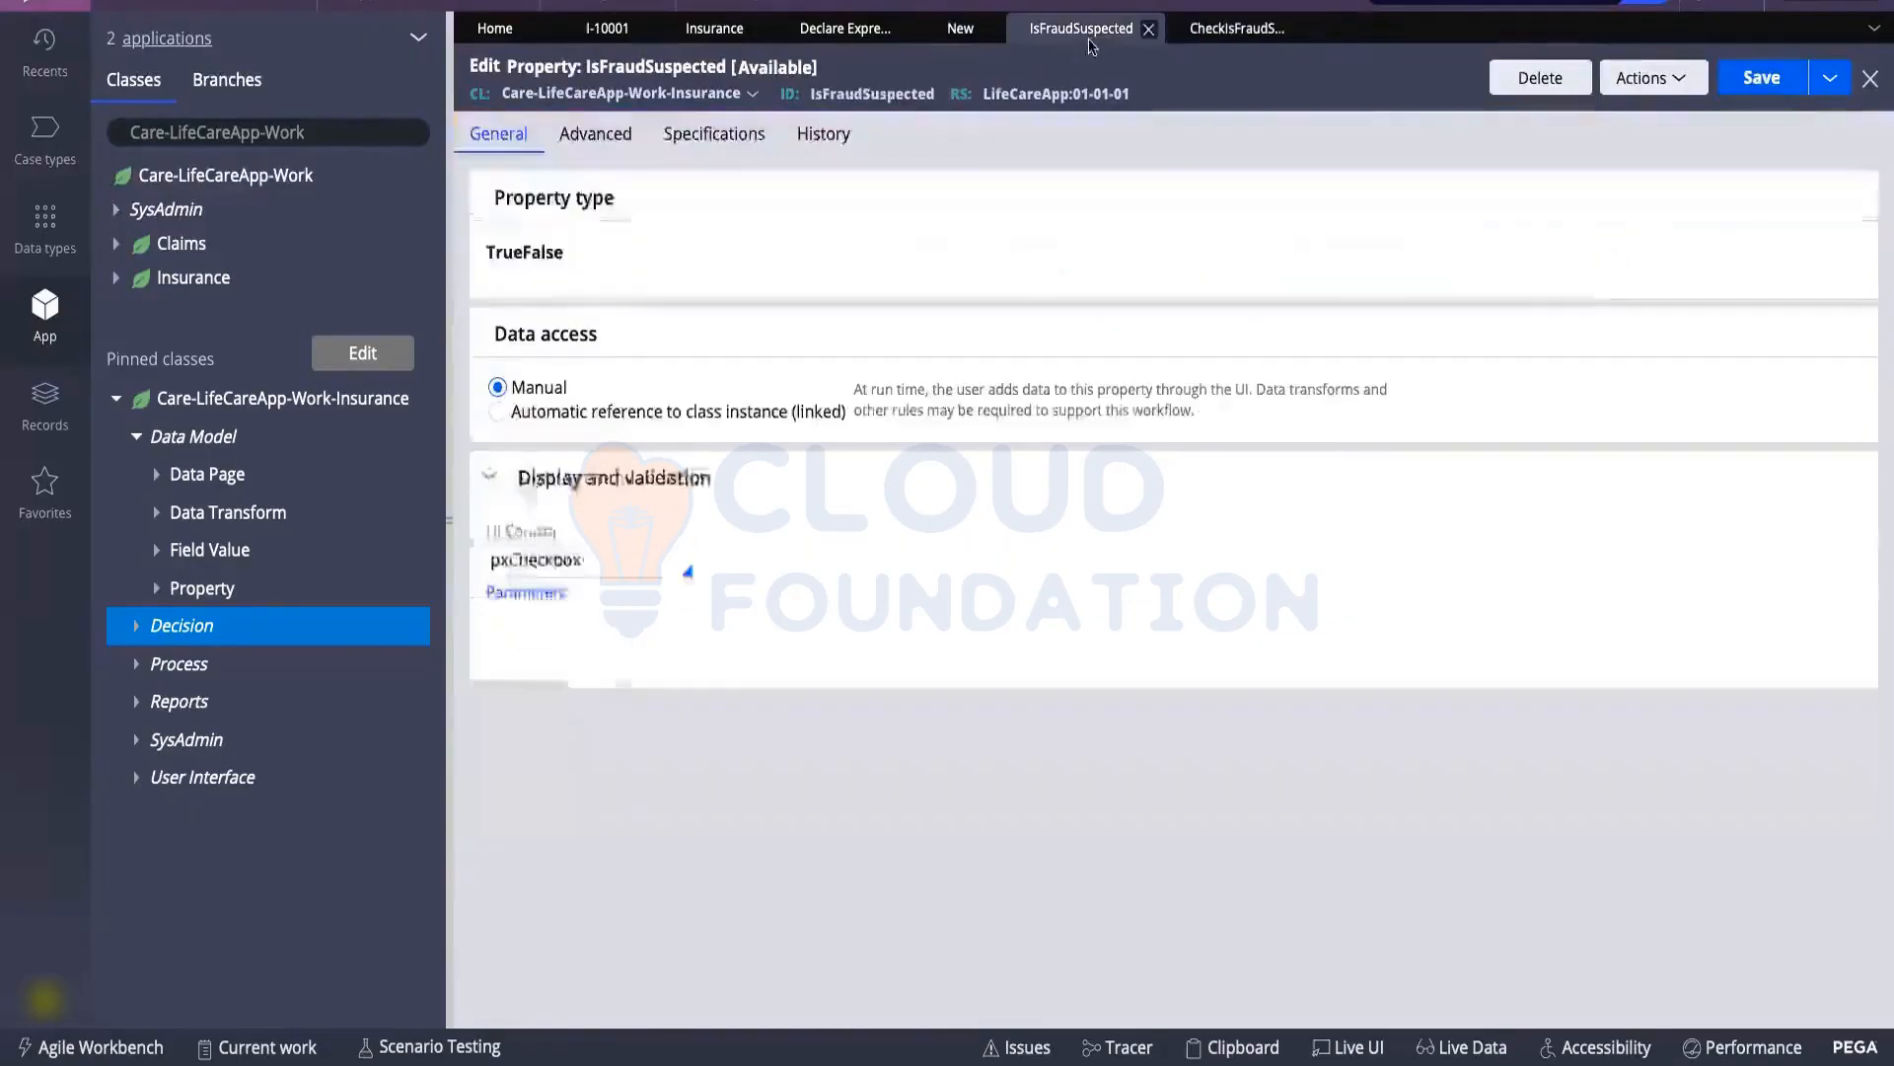
{"action": "left_click", "coordinate": [960, 29]}
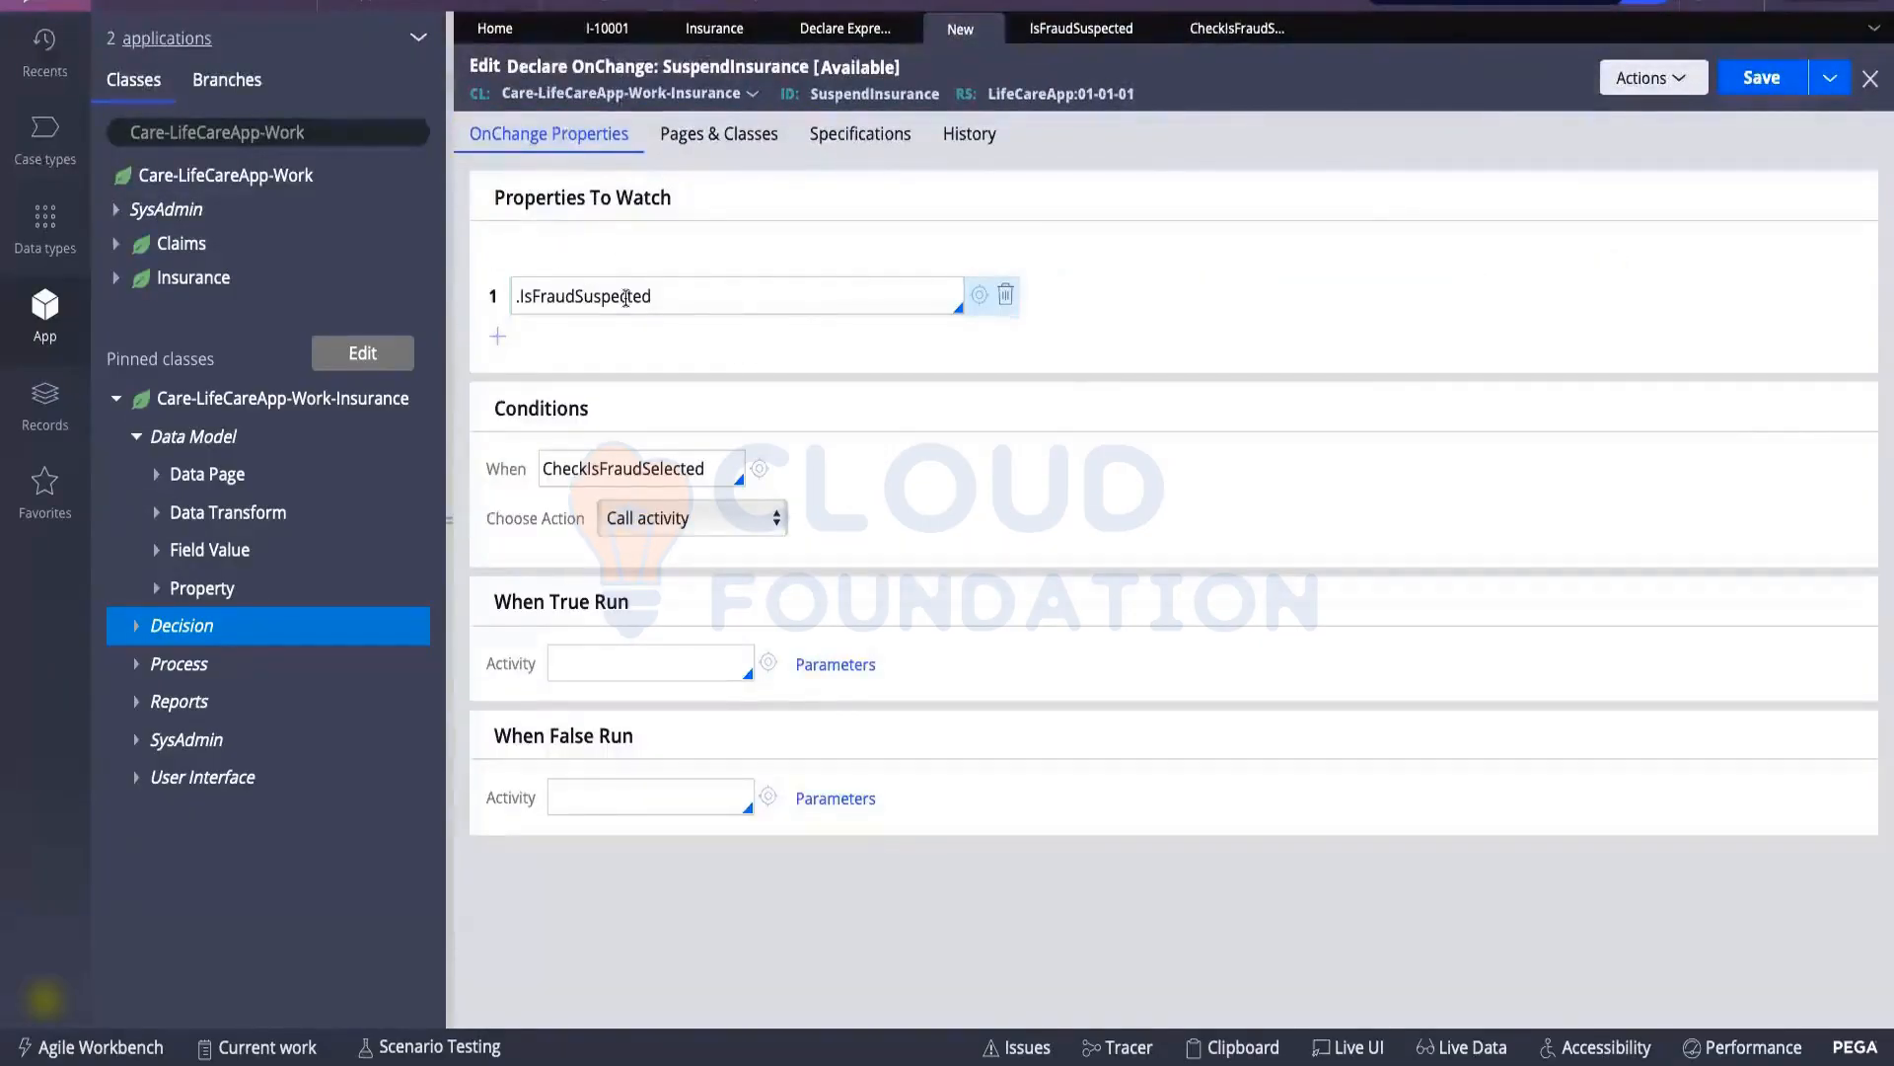
{"action": "left_click_drag", "start_coordinate": [679, 296], "coordinate": [592, 296]}
{"action": "left_click", "coordinate": [667, 292]}
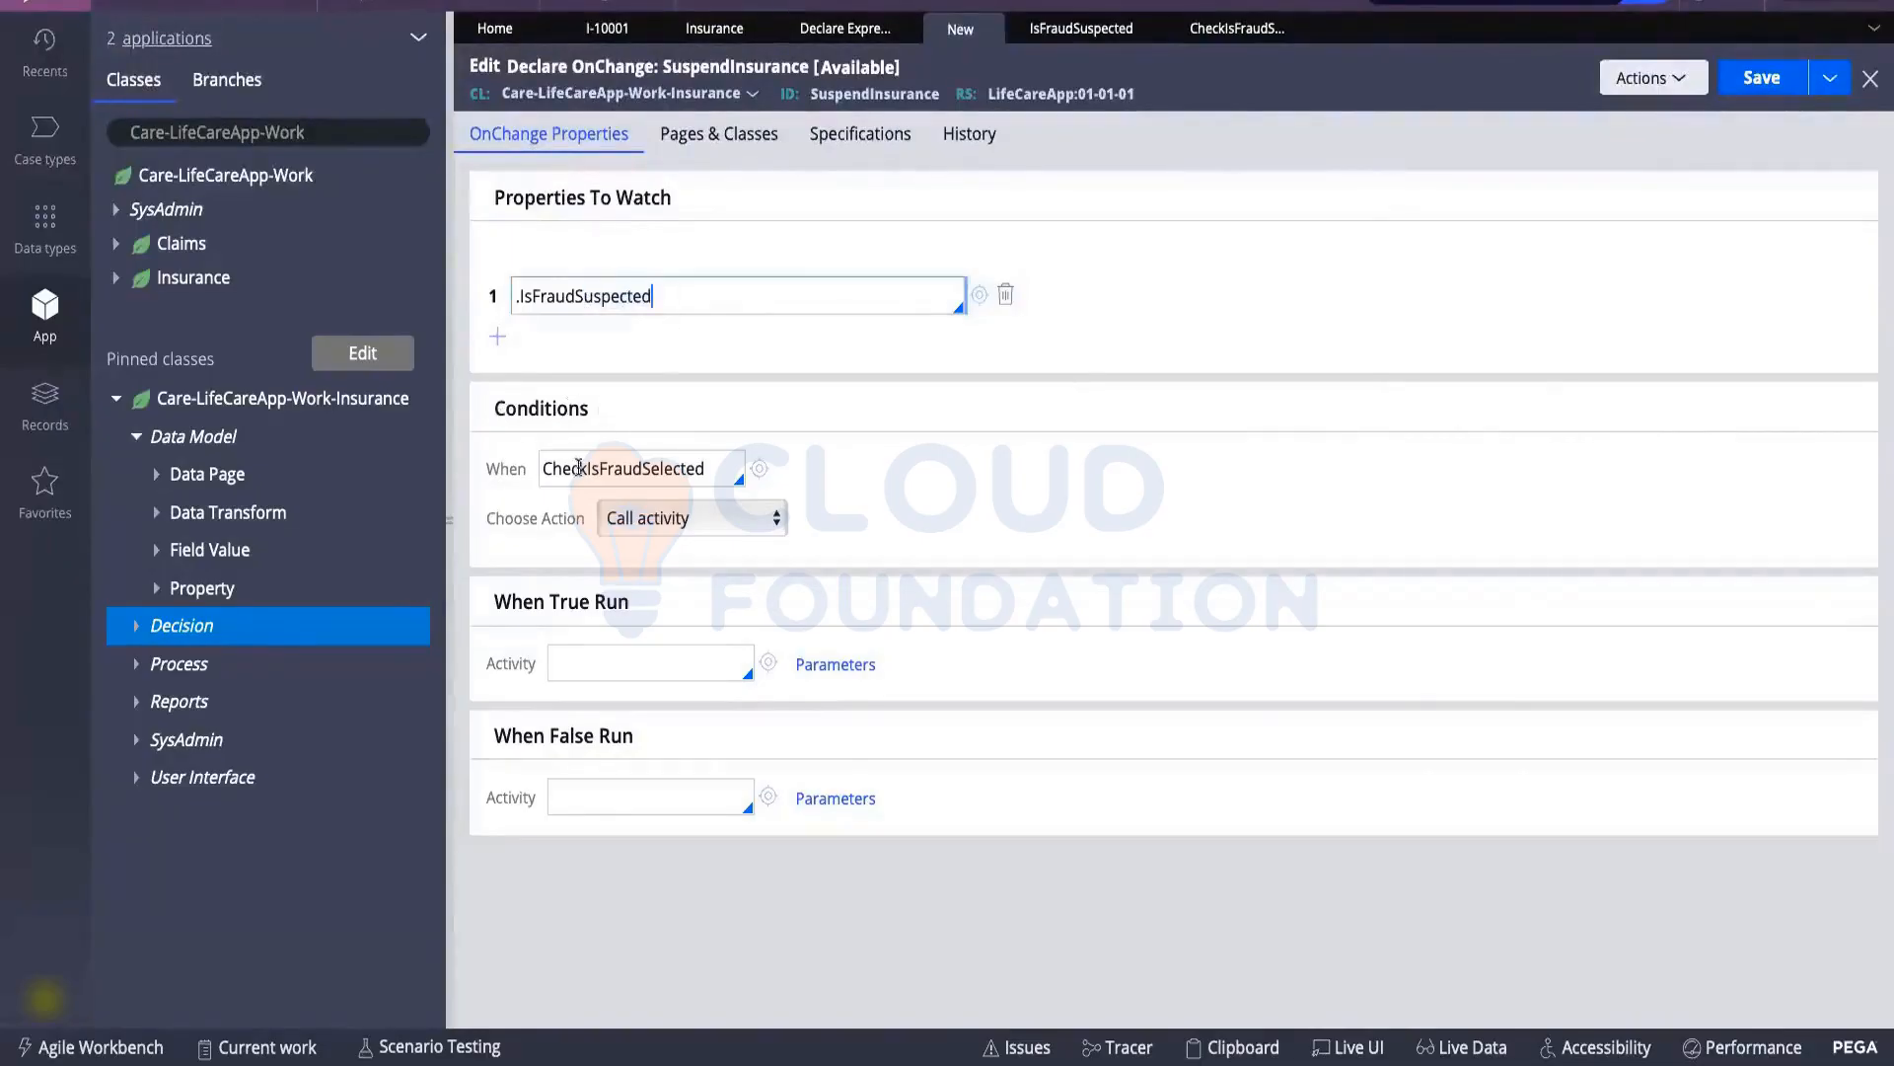
Set the SuspendInsurance rule's action to Suspend work object with PolicyOverride as the policy override flow to run
{"action": "left_click", "coordinate": [679, 520]}
{"action": "left_click", "coordinate": [672, 547]}
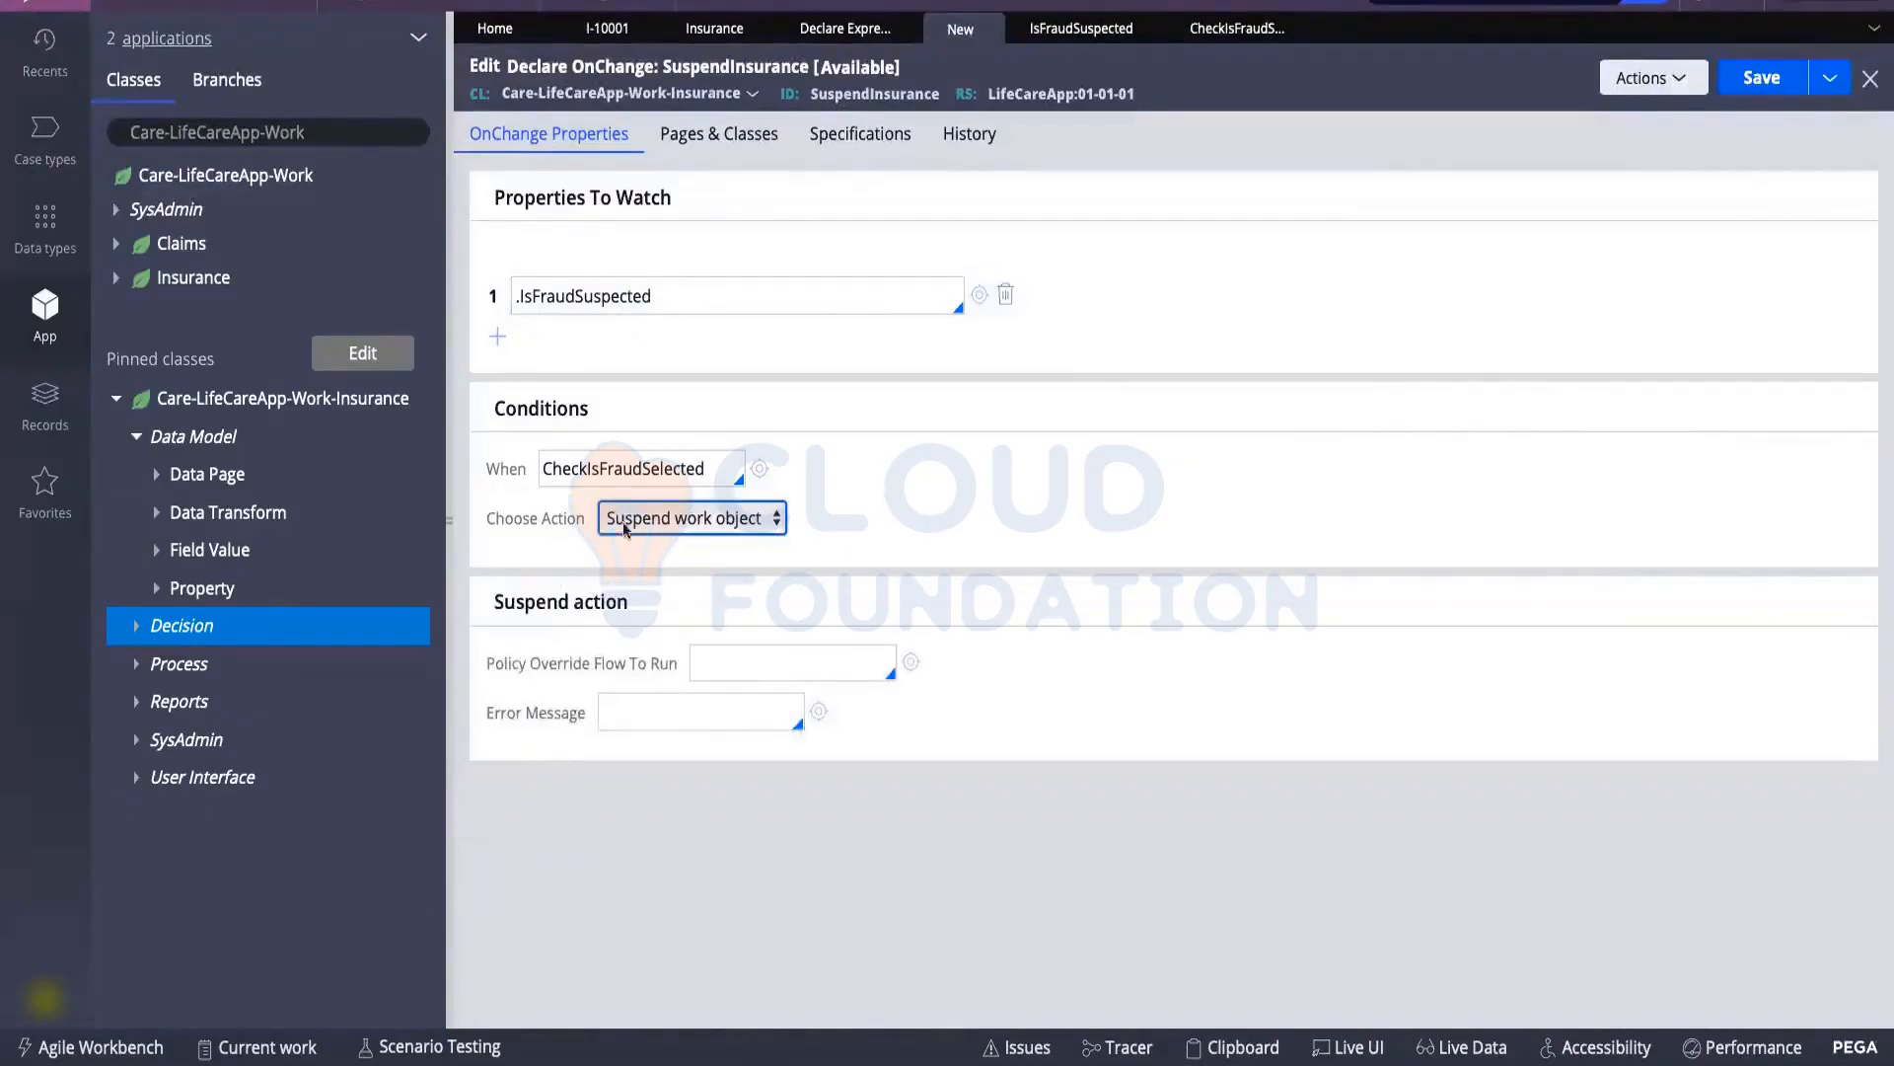
{"action": "left_click", "coordinate": [726, 656]}
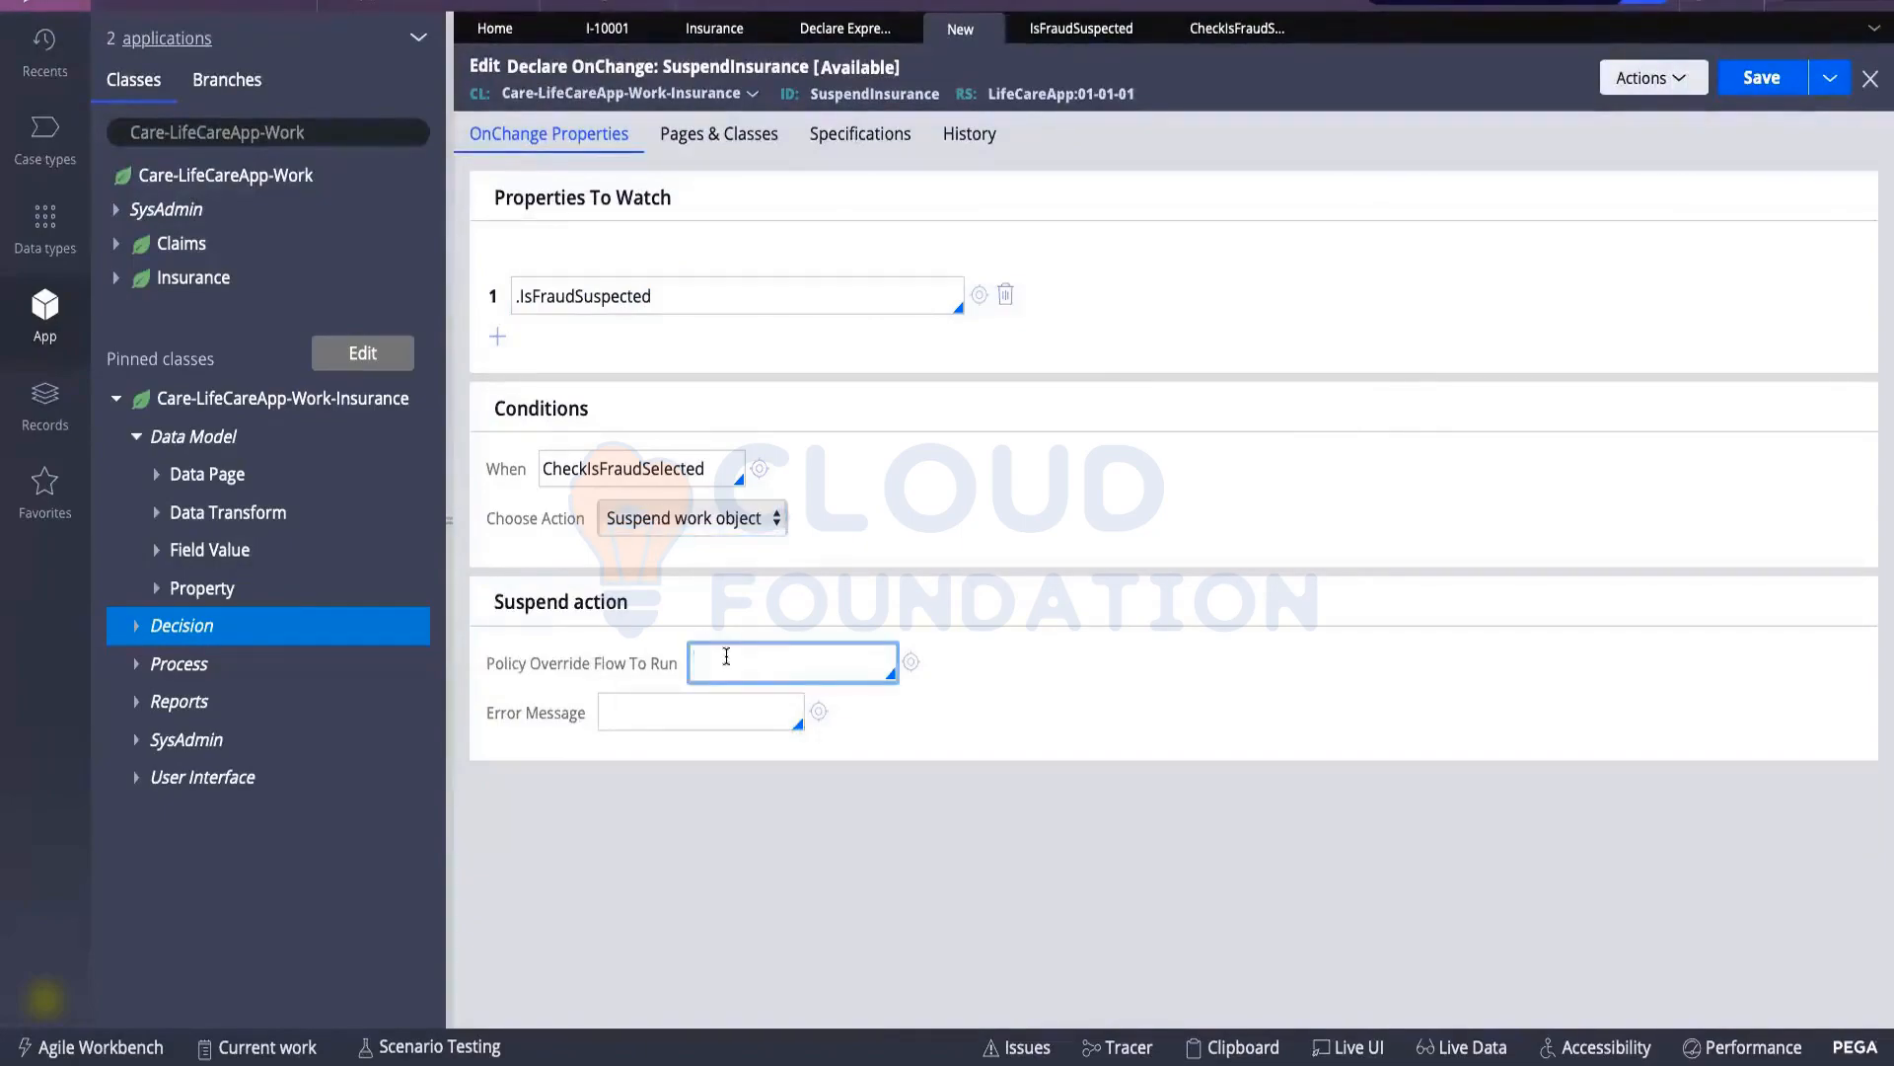
{"action": "type", "text": "Polic"}
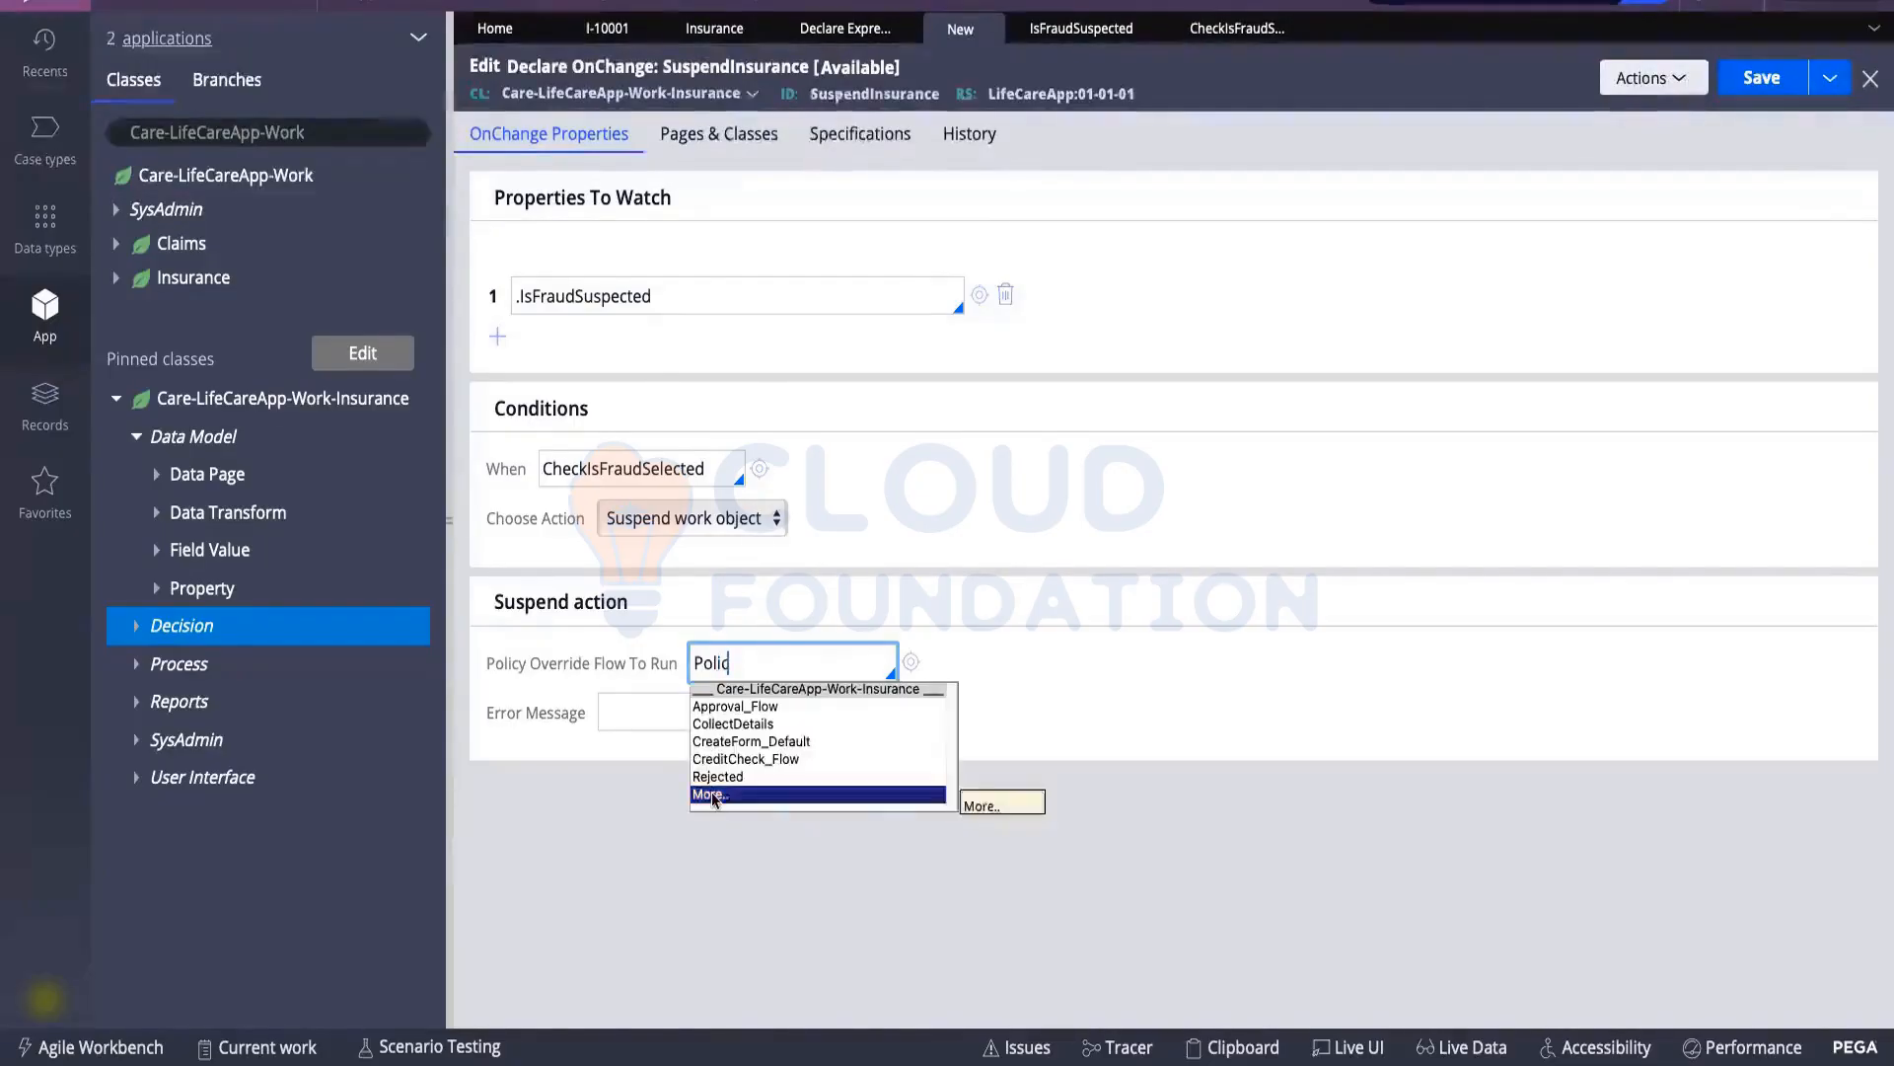
{"action": "left_click", "coordinate": [713, 795]}
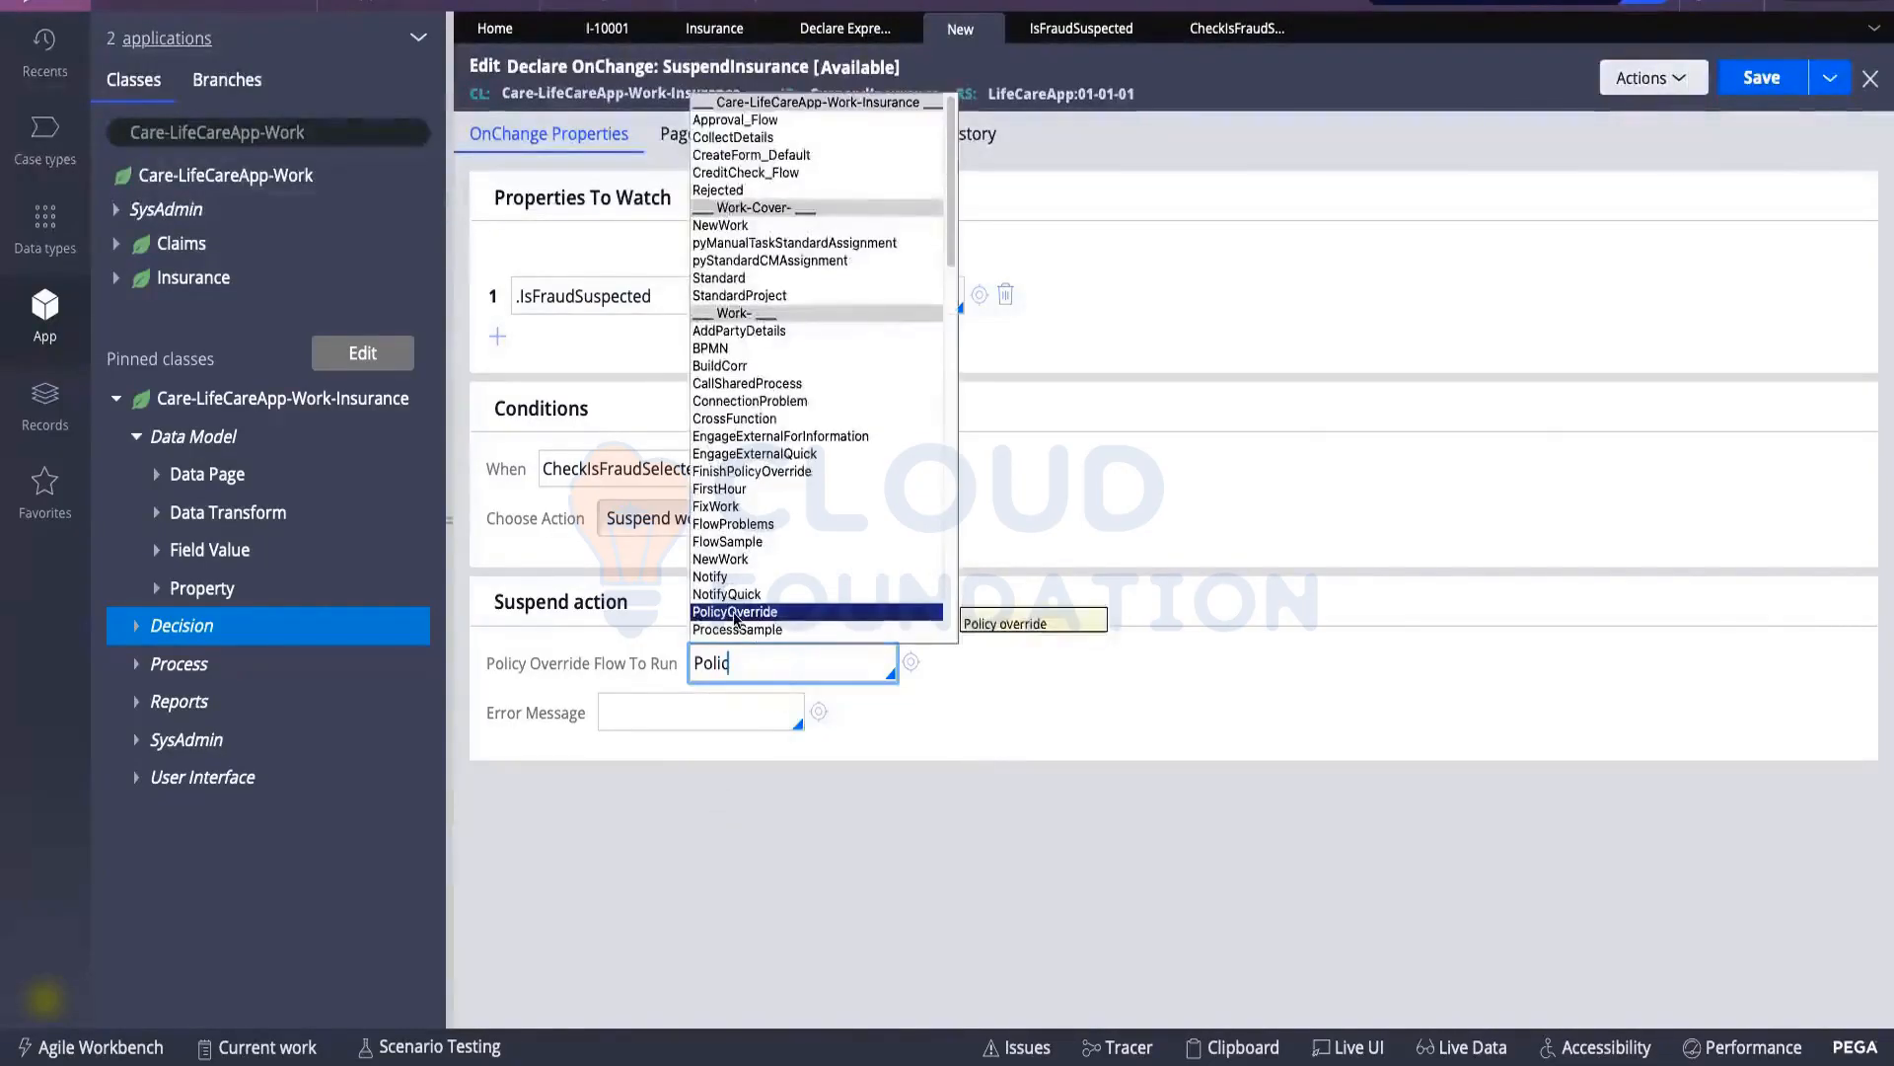
{"action": "left_click", "coordinate": [734, 612]}
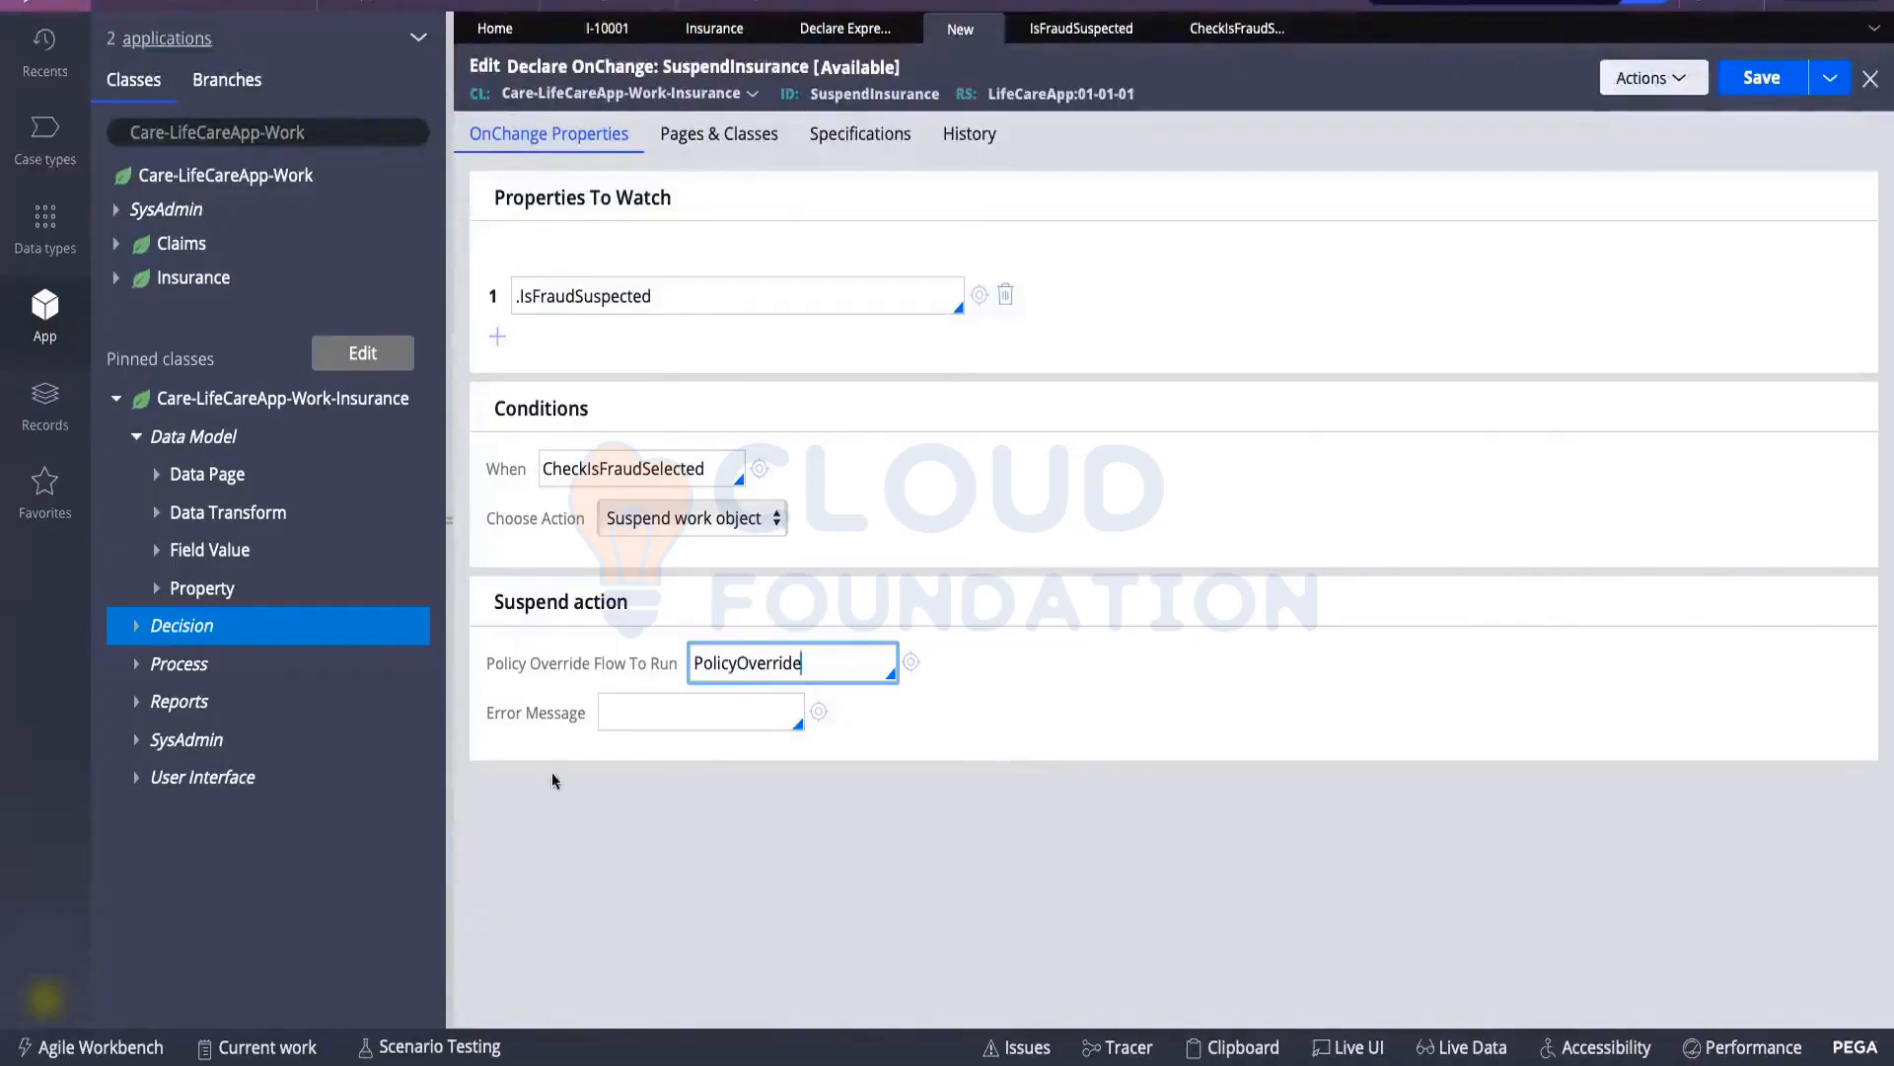
Enter SuspendMessage as the suspend action's error message and create a pyMessageLabel field value record with that name in the Insurance class
{"action": "left_click", "coordinate": [639, 715]}
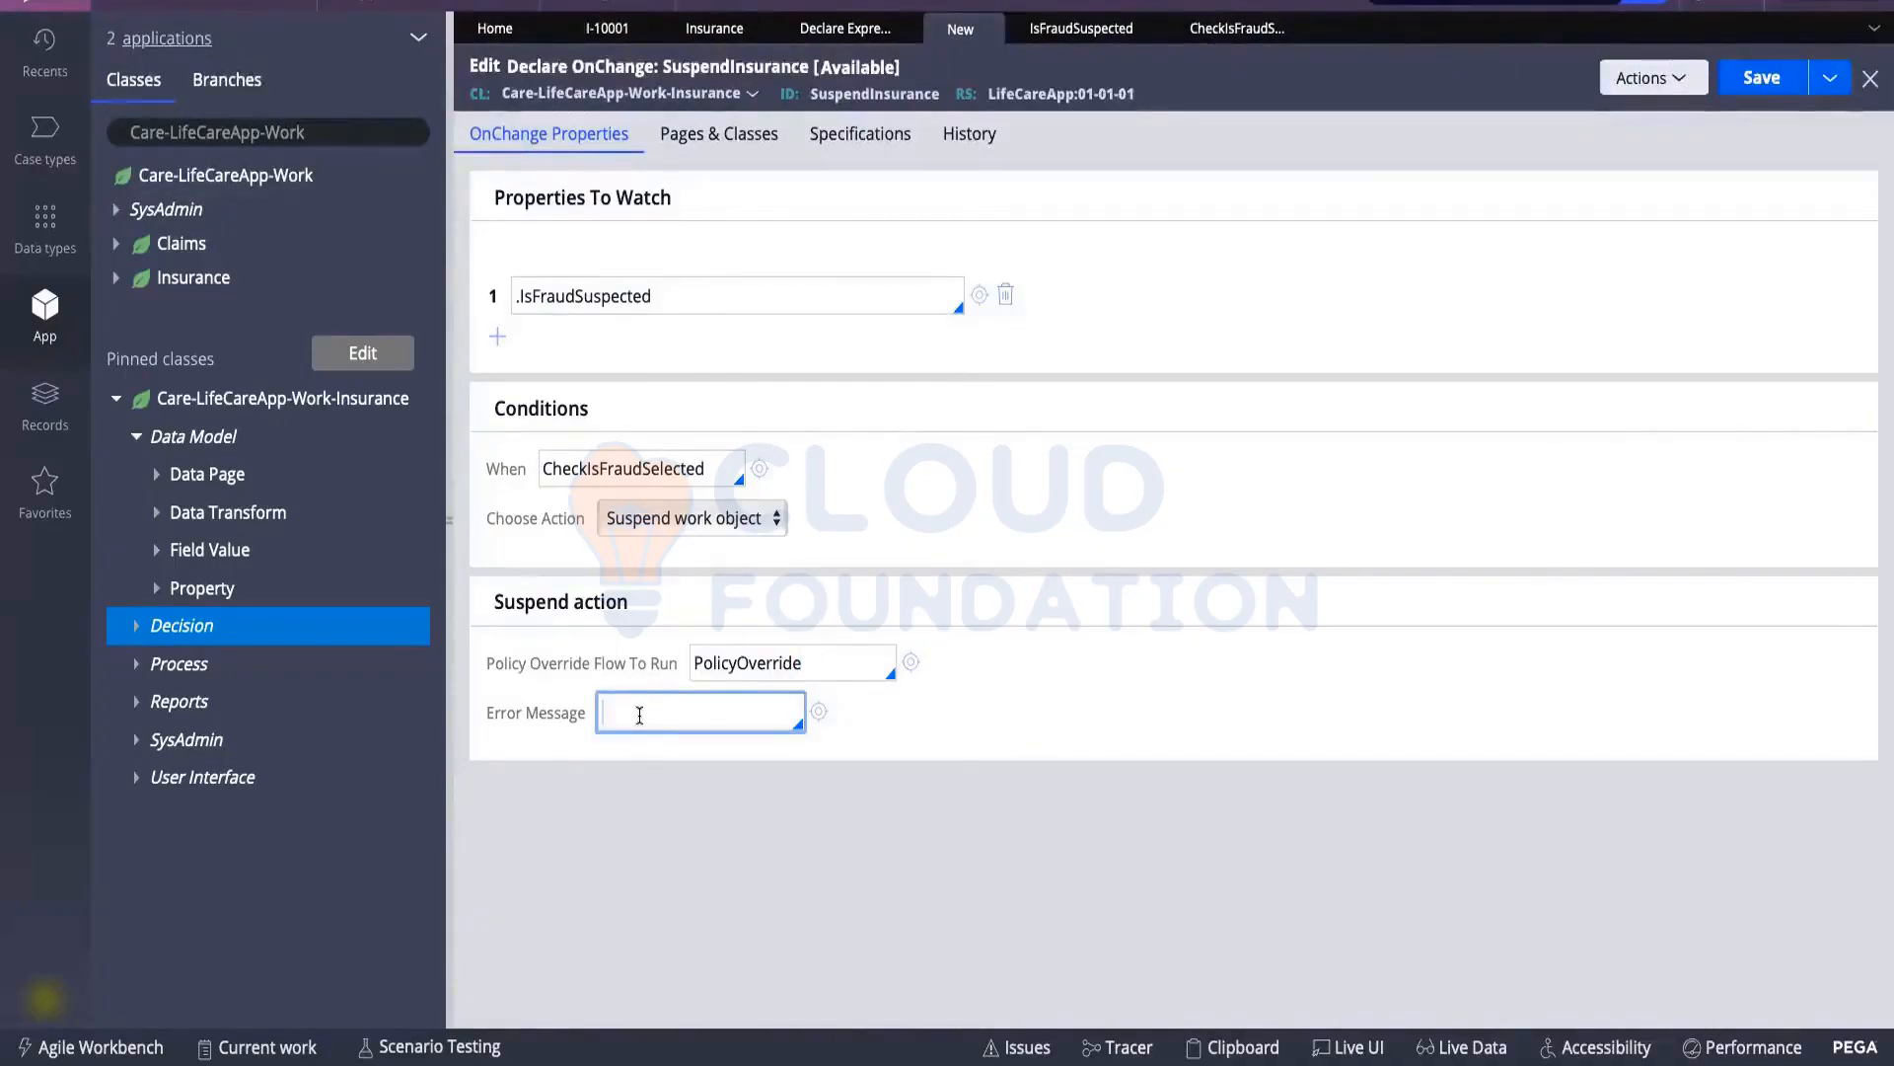
{"action": "type", "text": "SuspendMessage"}
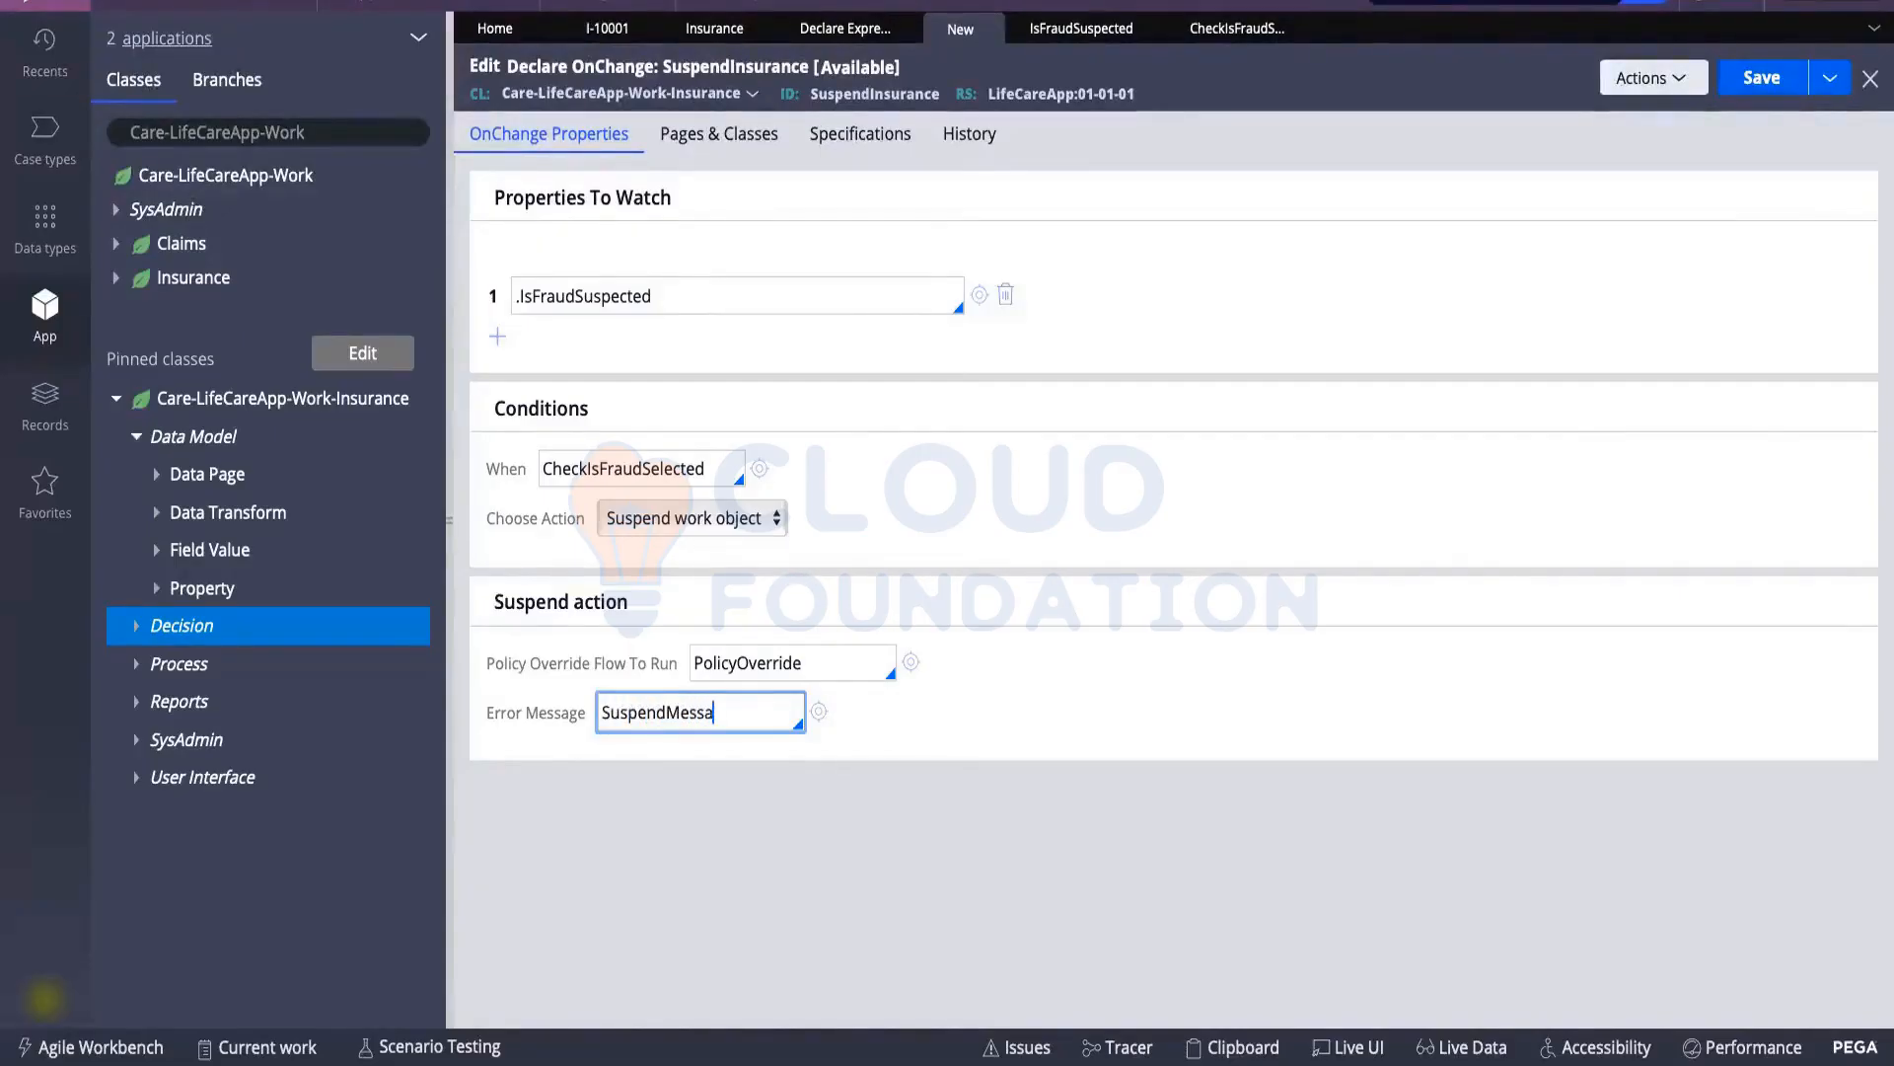
{"action": "left_click", "coordinate": [819, 712]}
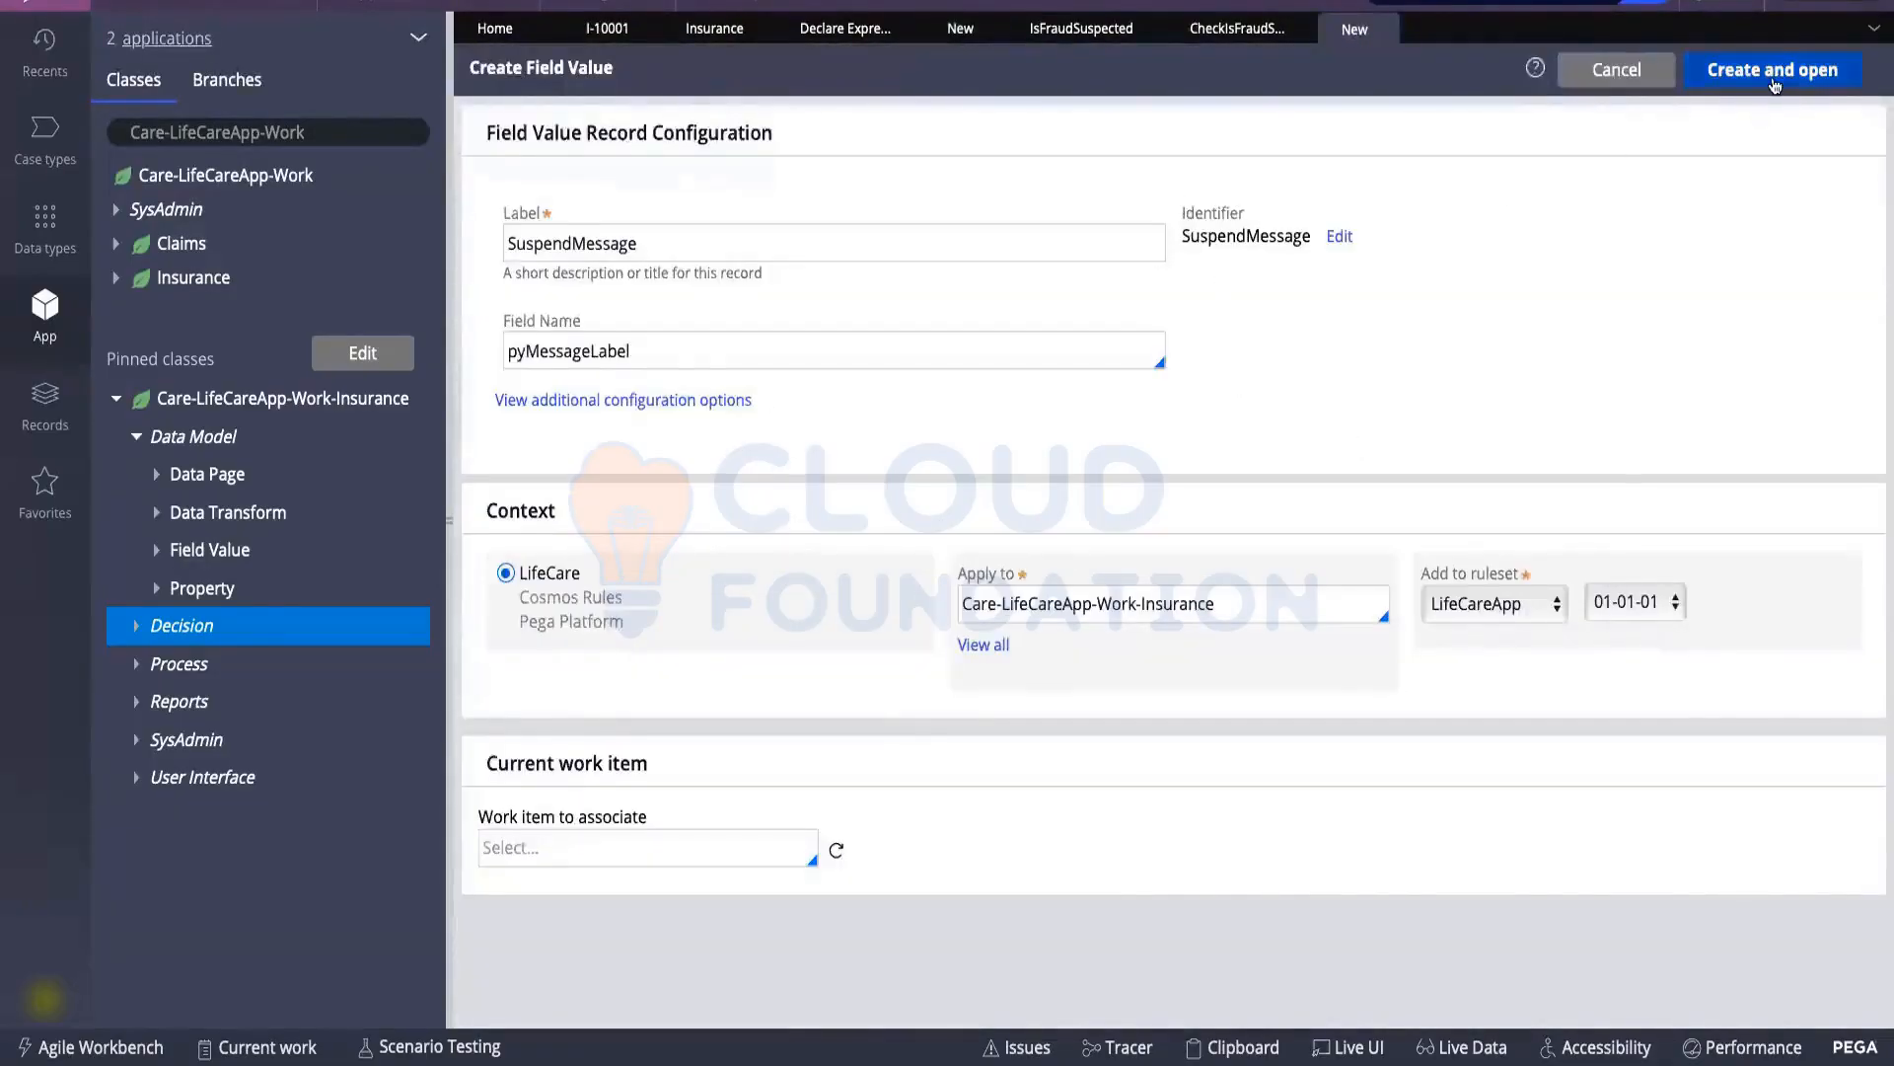
{"action": "left_click", "coordinate": [1774, 71]}
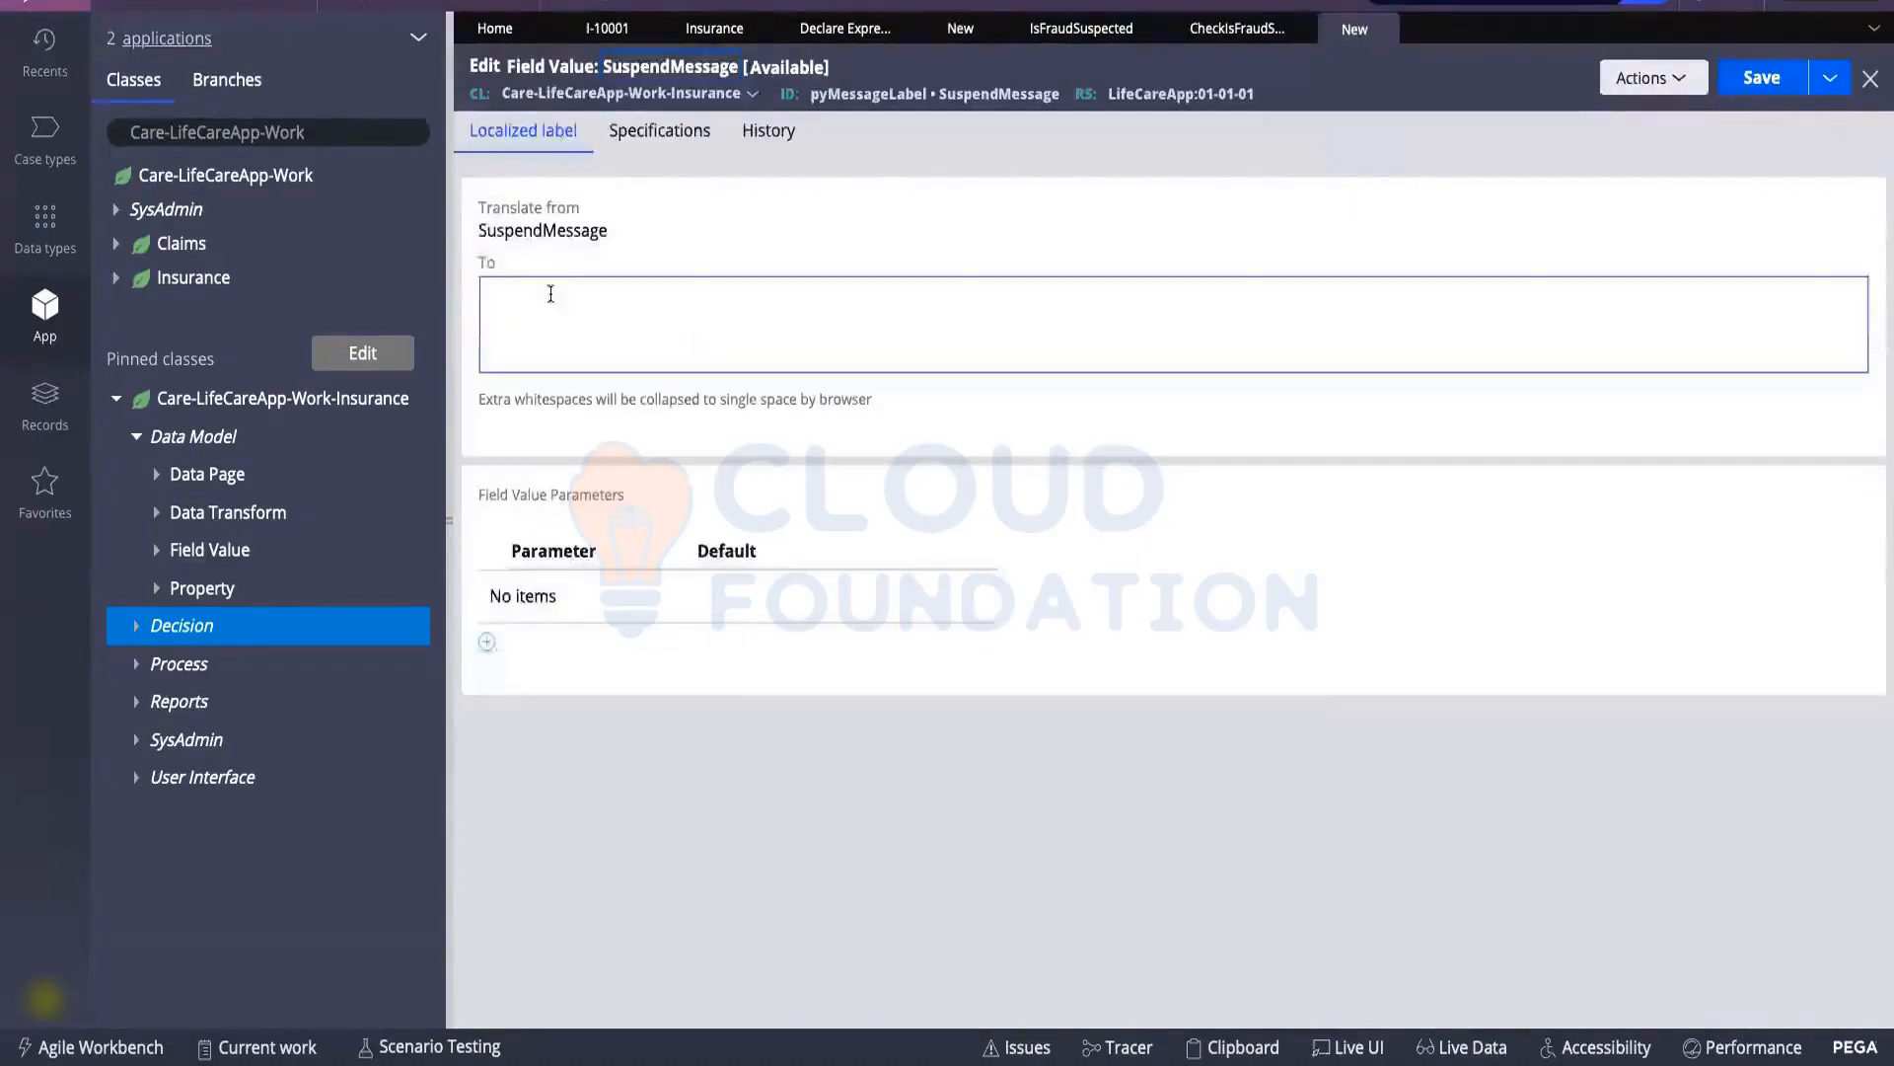
Set the SuspendMessage localized label to "Your case has been suspended" and save the field value
{"action": "left_click", "coordinate": [551, 293]}
{"action": "type", "text": "Your"}
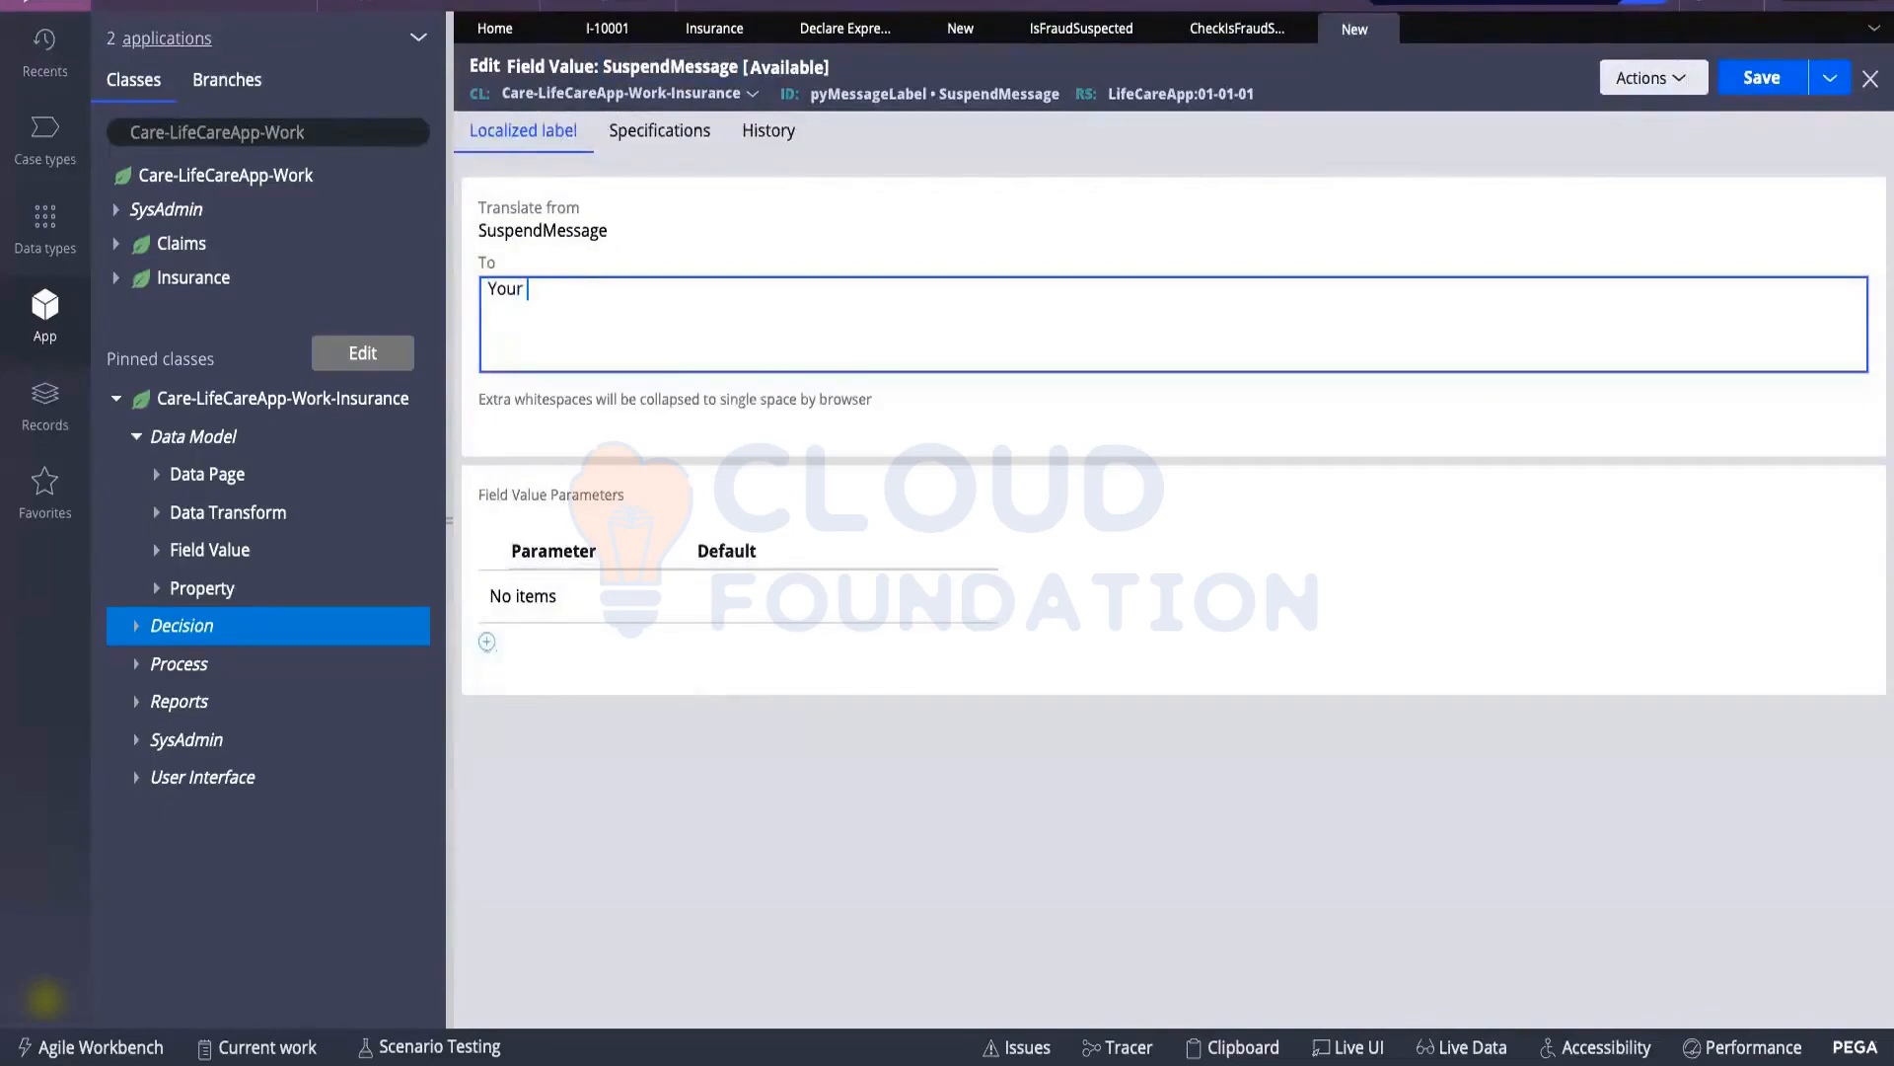
{"action": "type", "text": "has been suspended"}
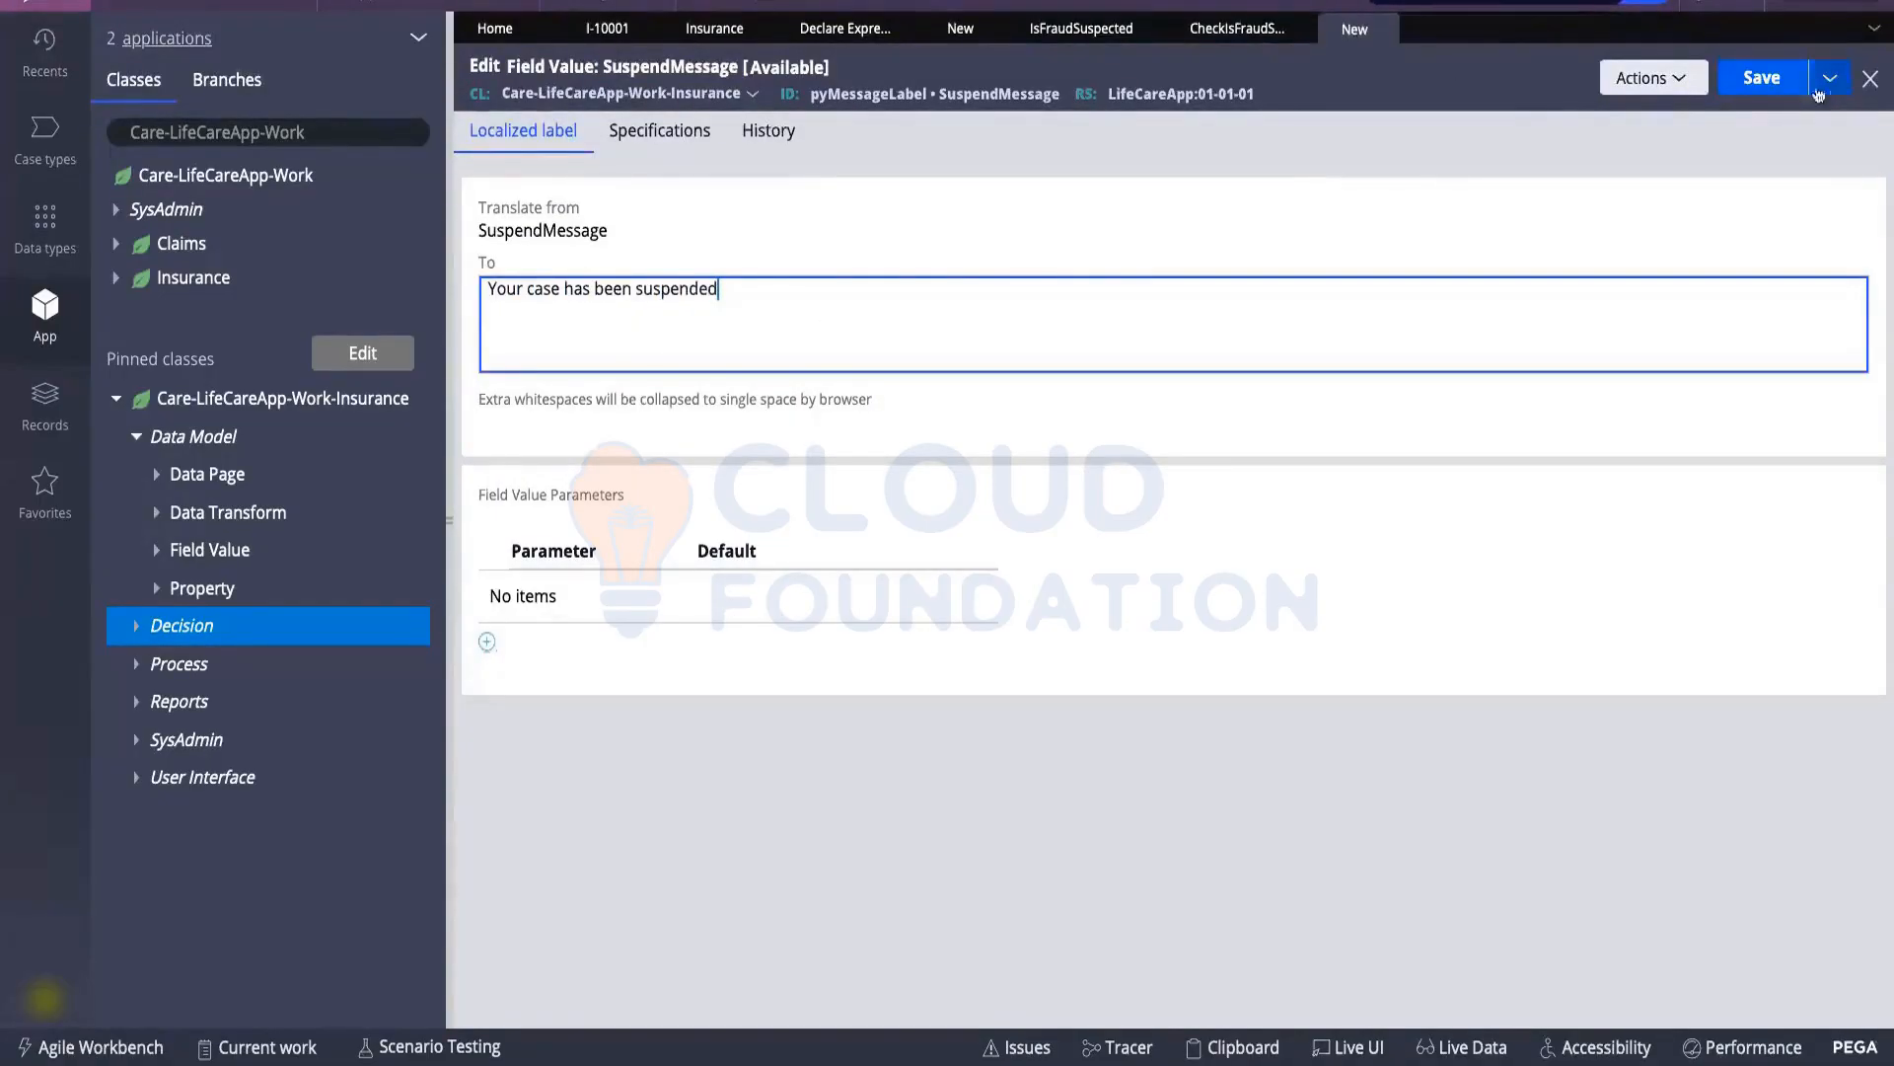
{"action": "left_click", "coordinate": [1740, 79]}
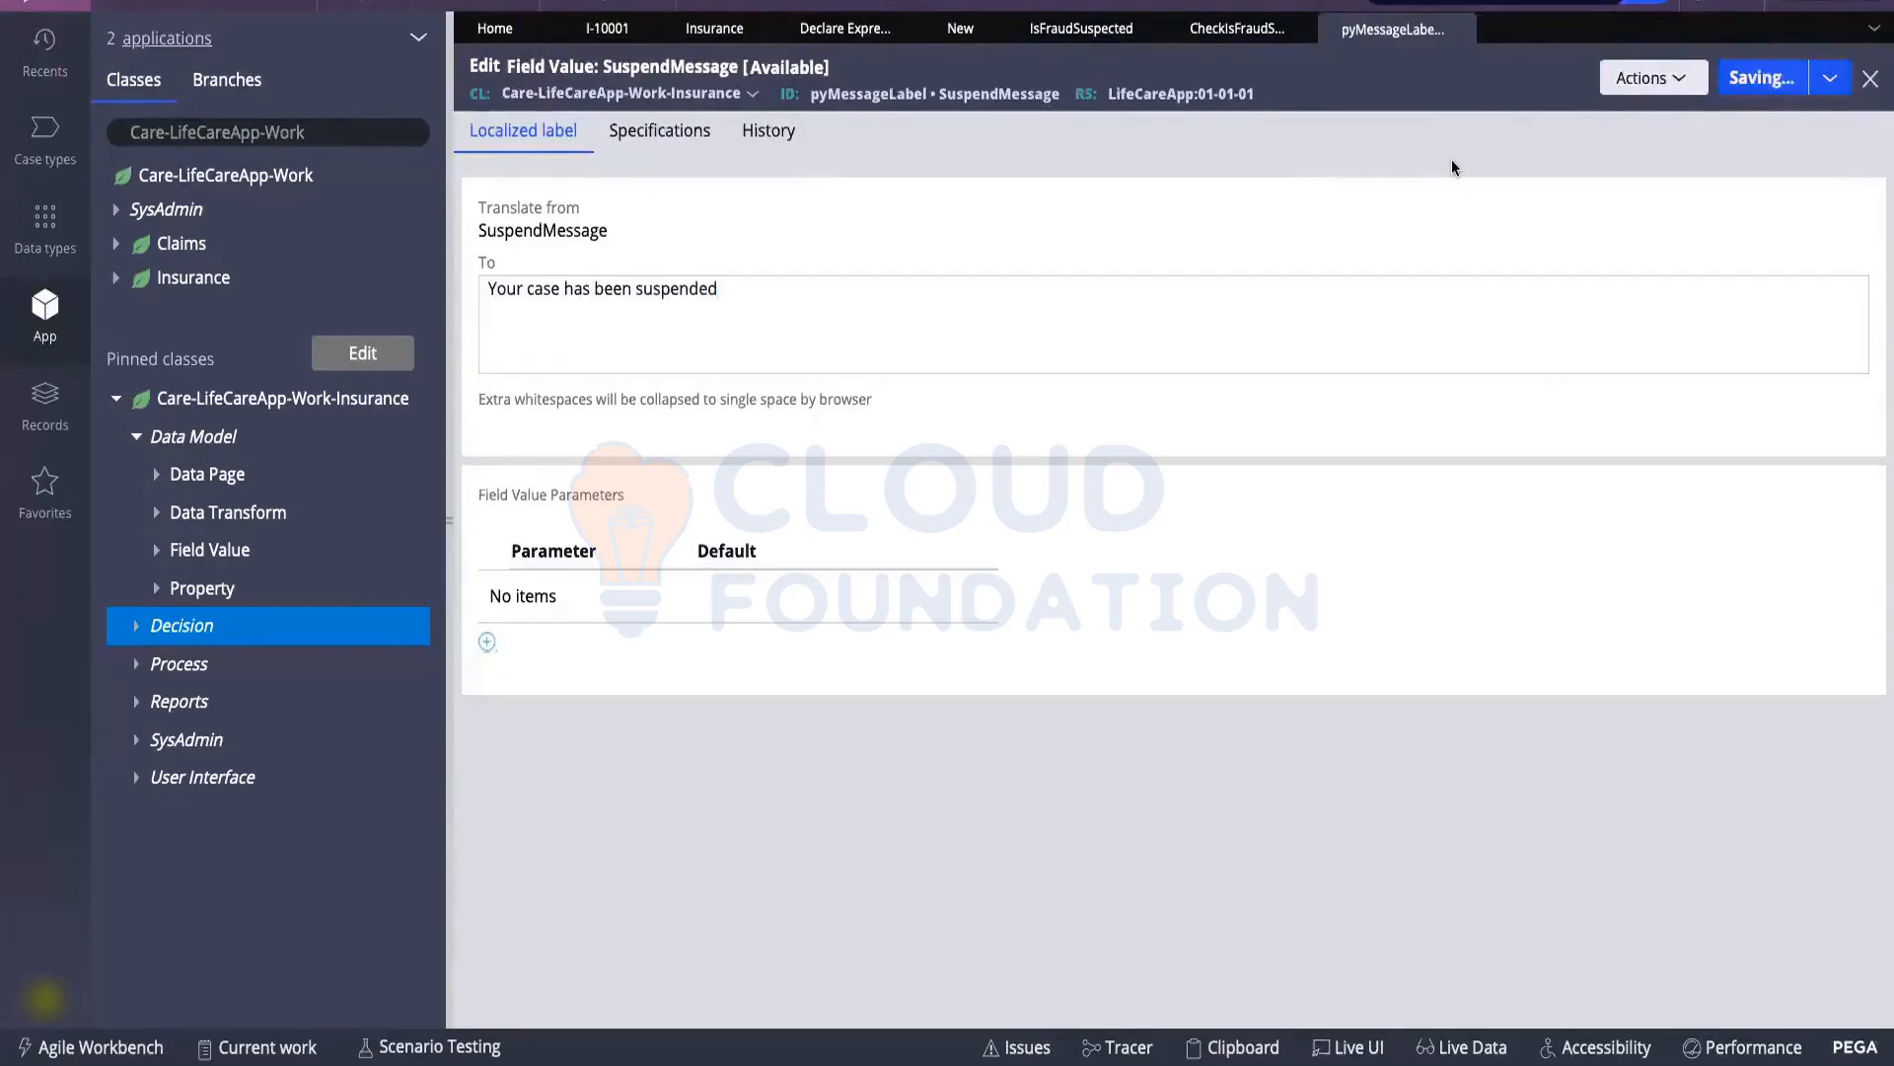
Return to the SuspendInsurance rule, select the saved SuspendMessage field value as the error message, and save the rule
{"action": "left_click", "coordinate": [1212, 32]}
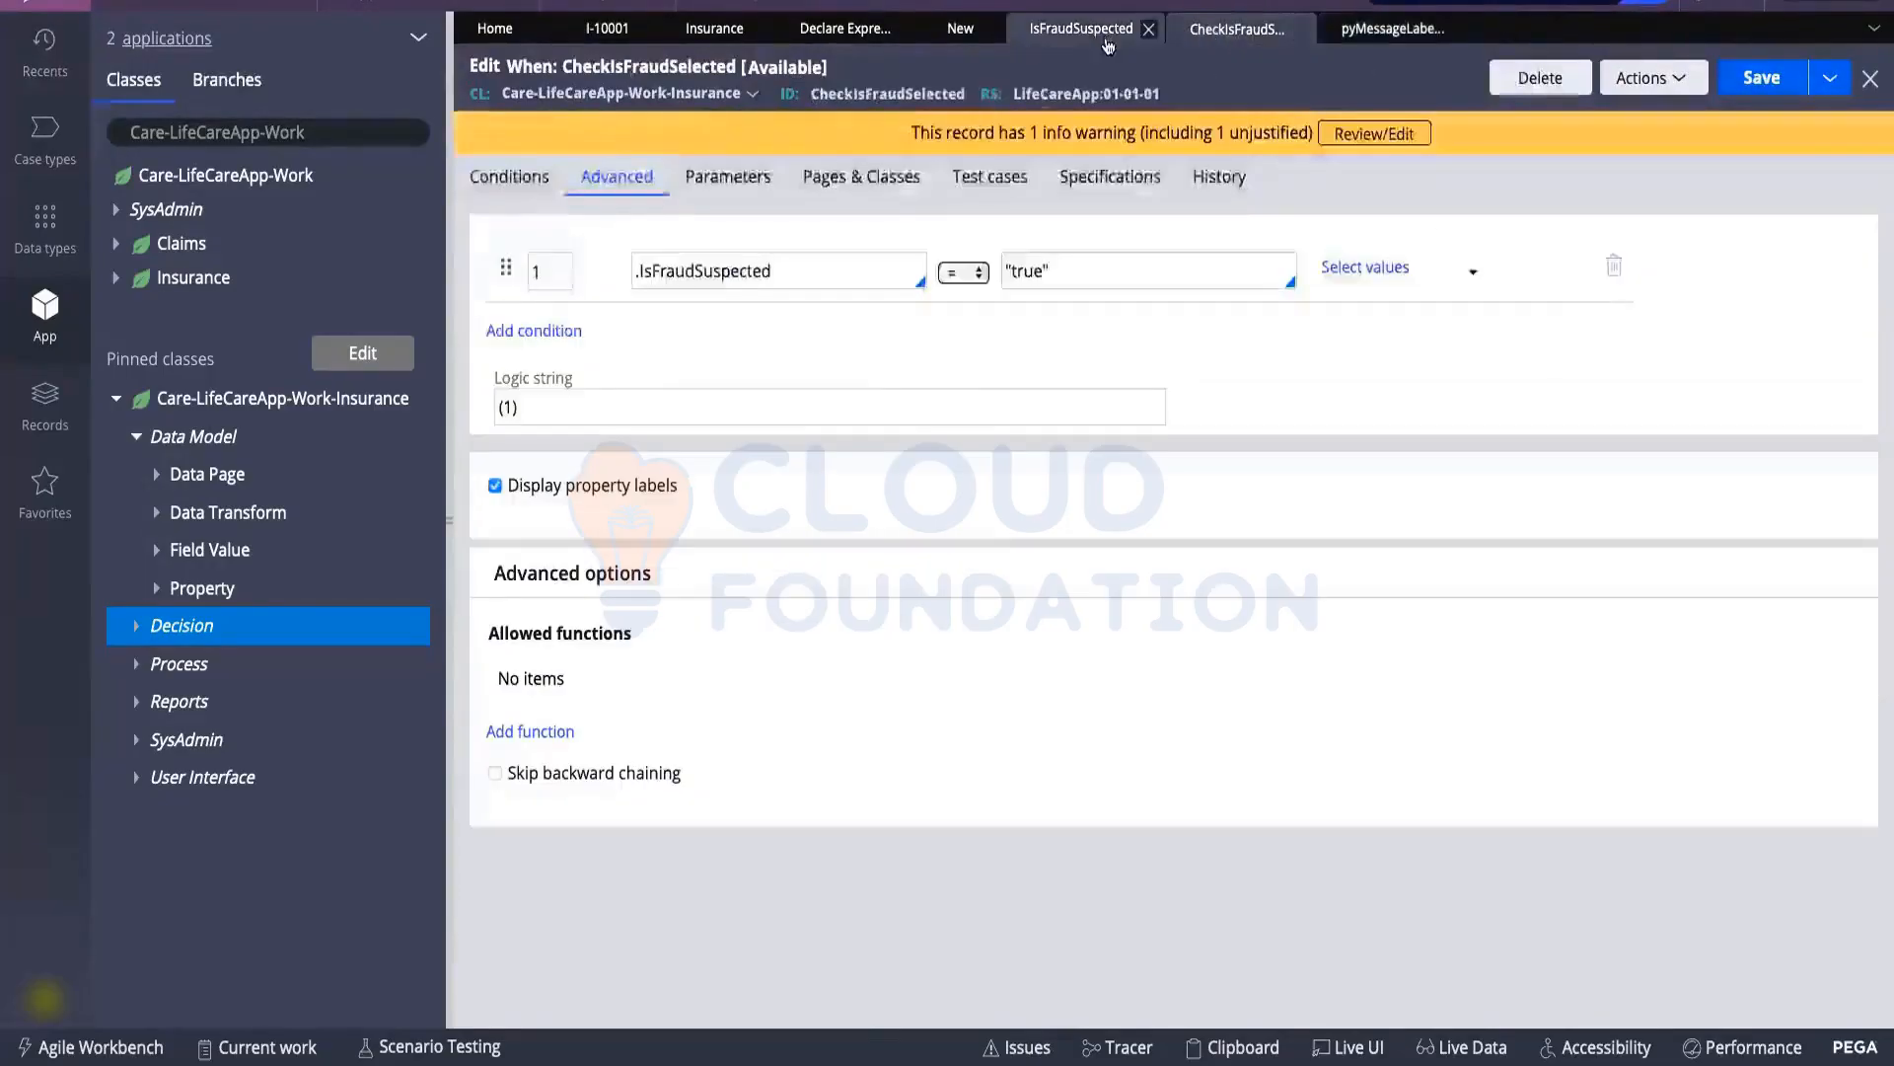
{"action": "left_click", "coordinate": [1082, 28]}
{"action": "left_click", "coordinate": [962, 29]}
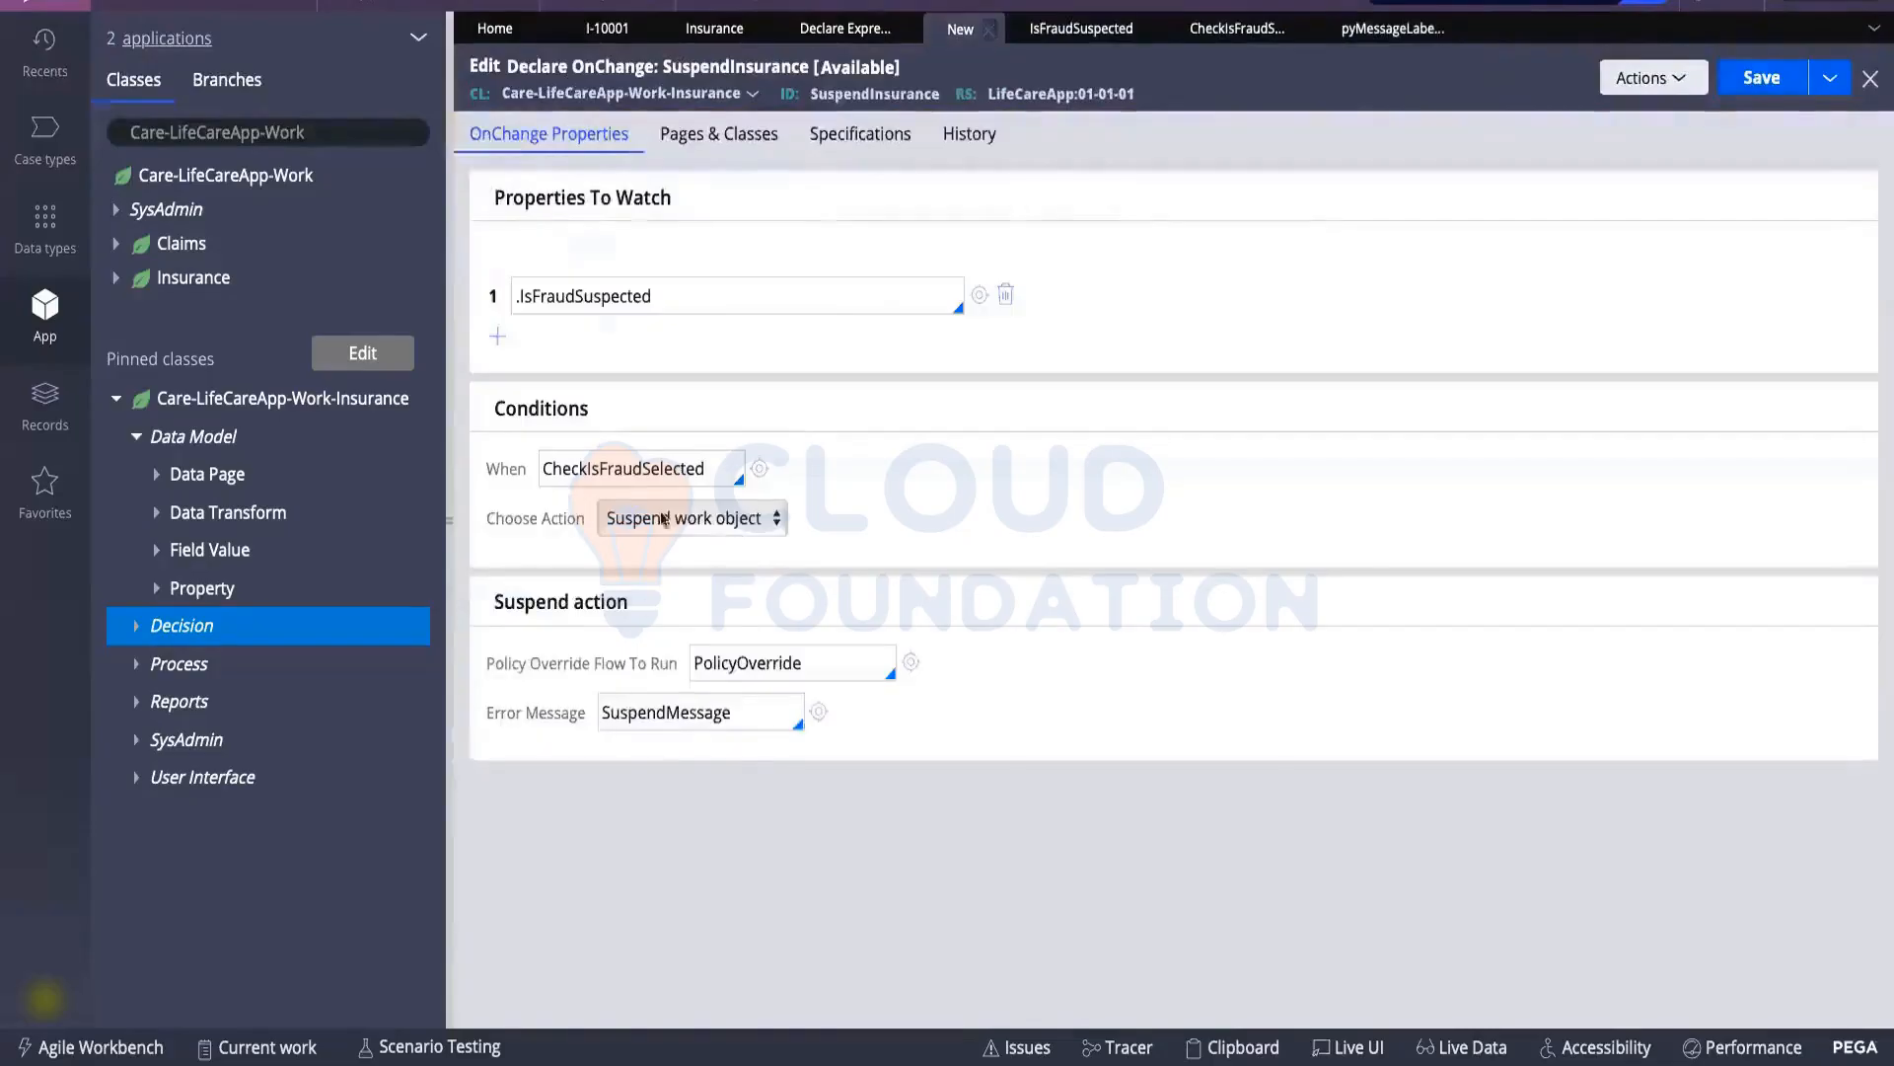
{"action": "left_click", "coordinate": [765, 724]}
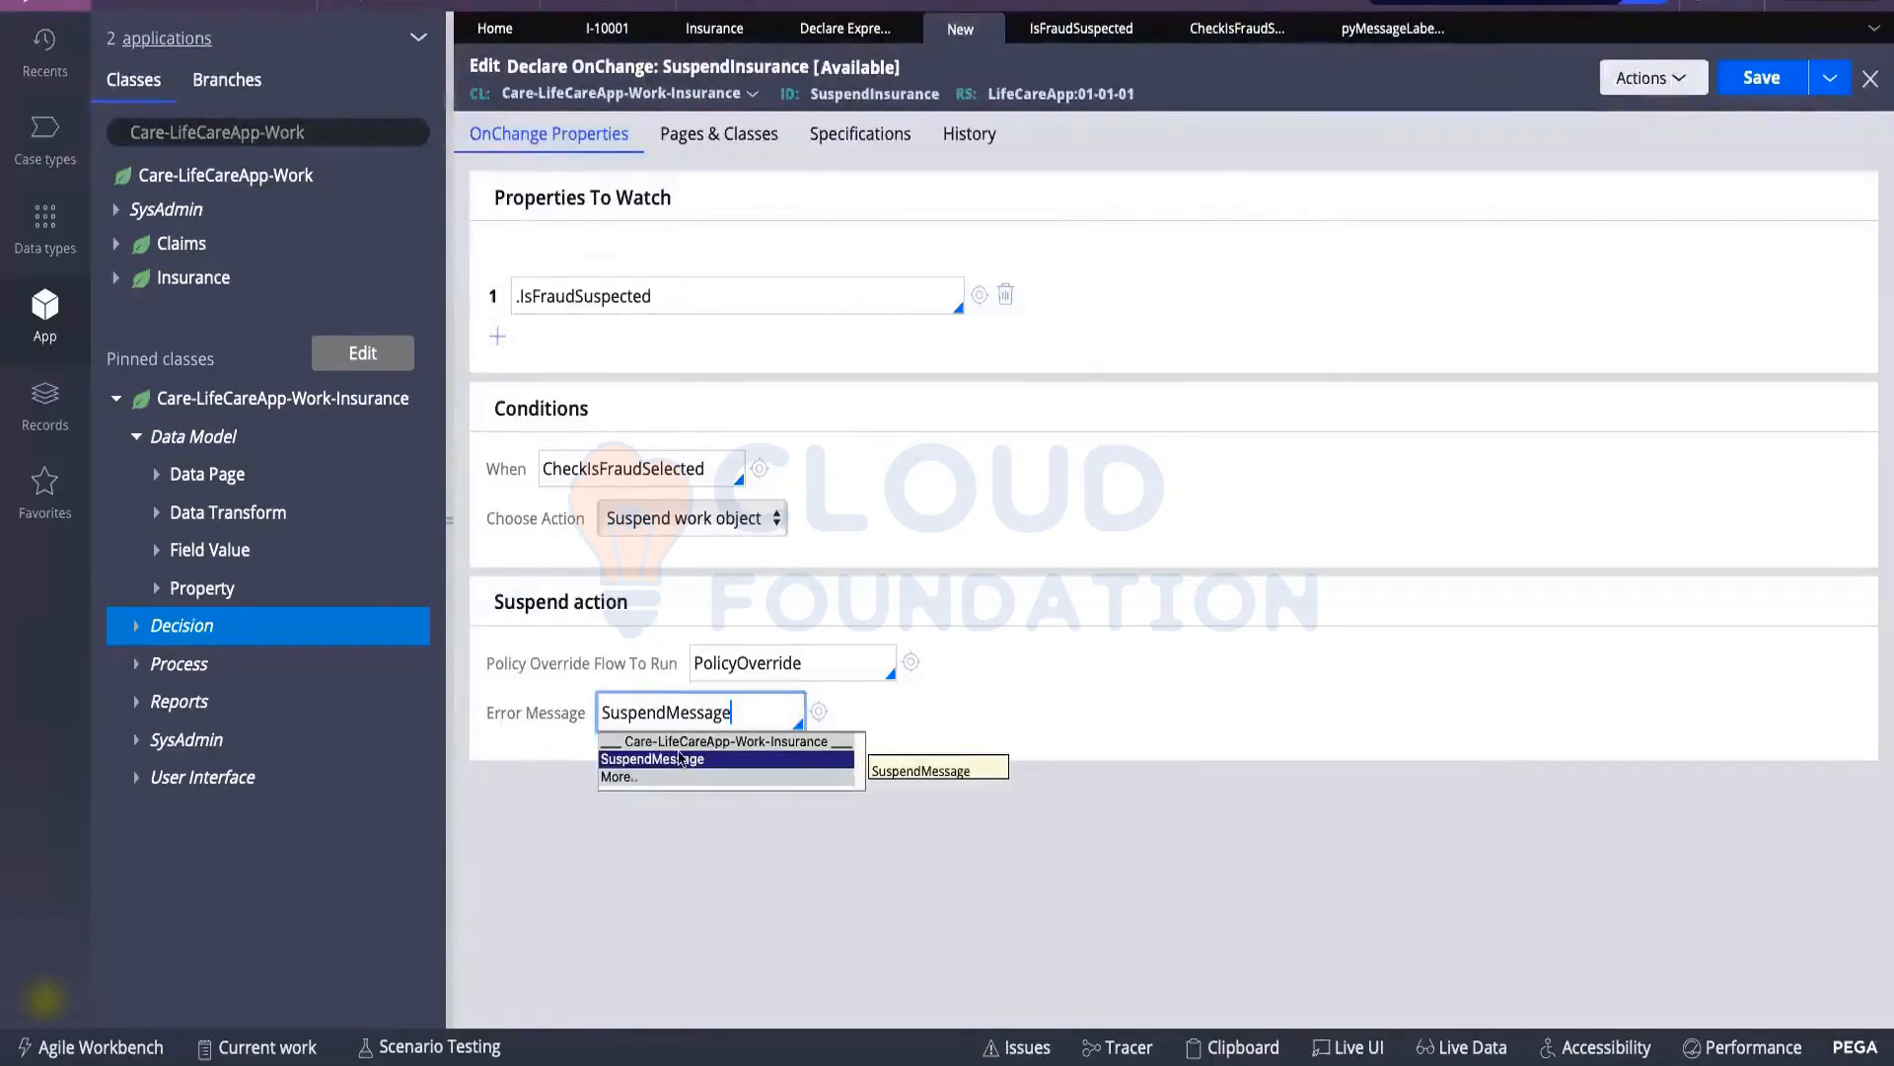
{"action": "left_click", "coordinate": [655, 761]}
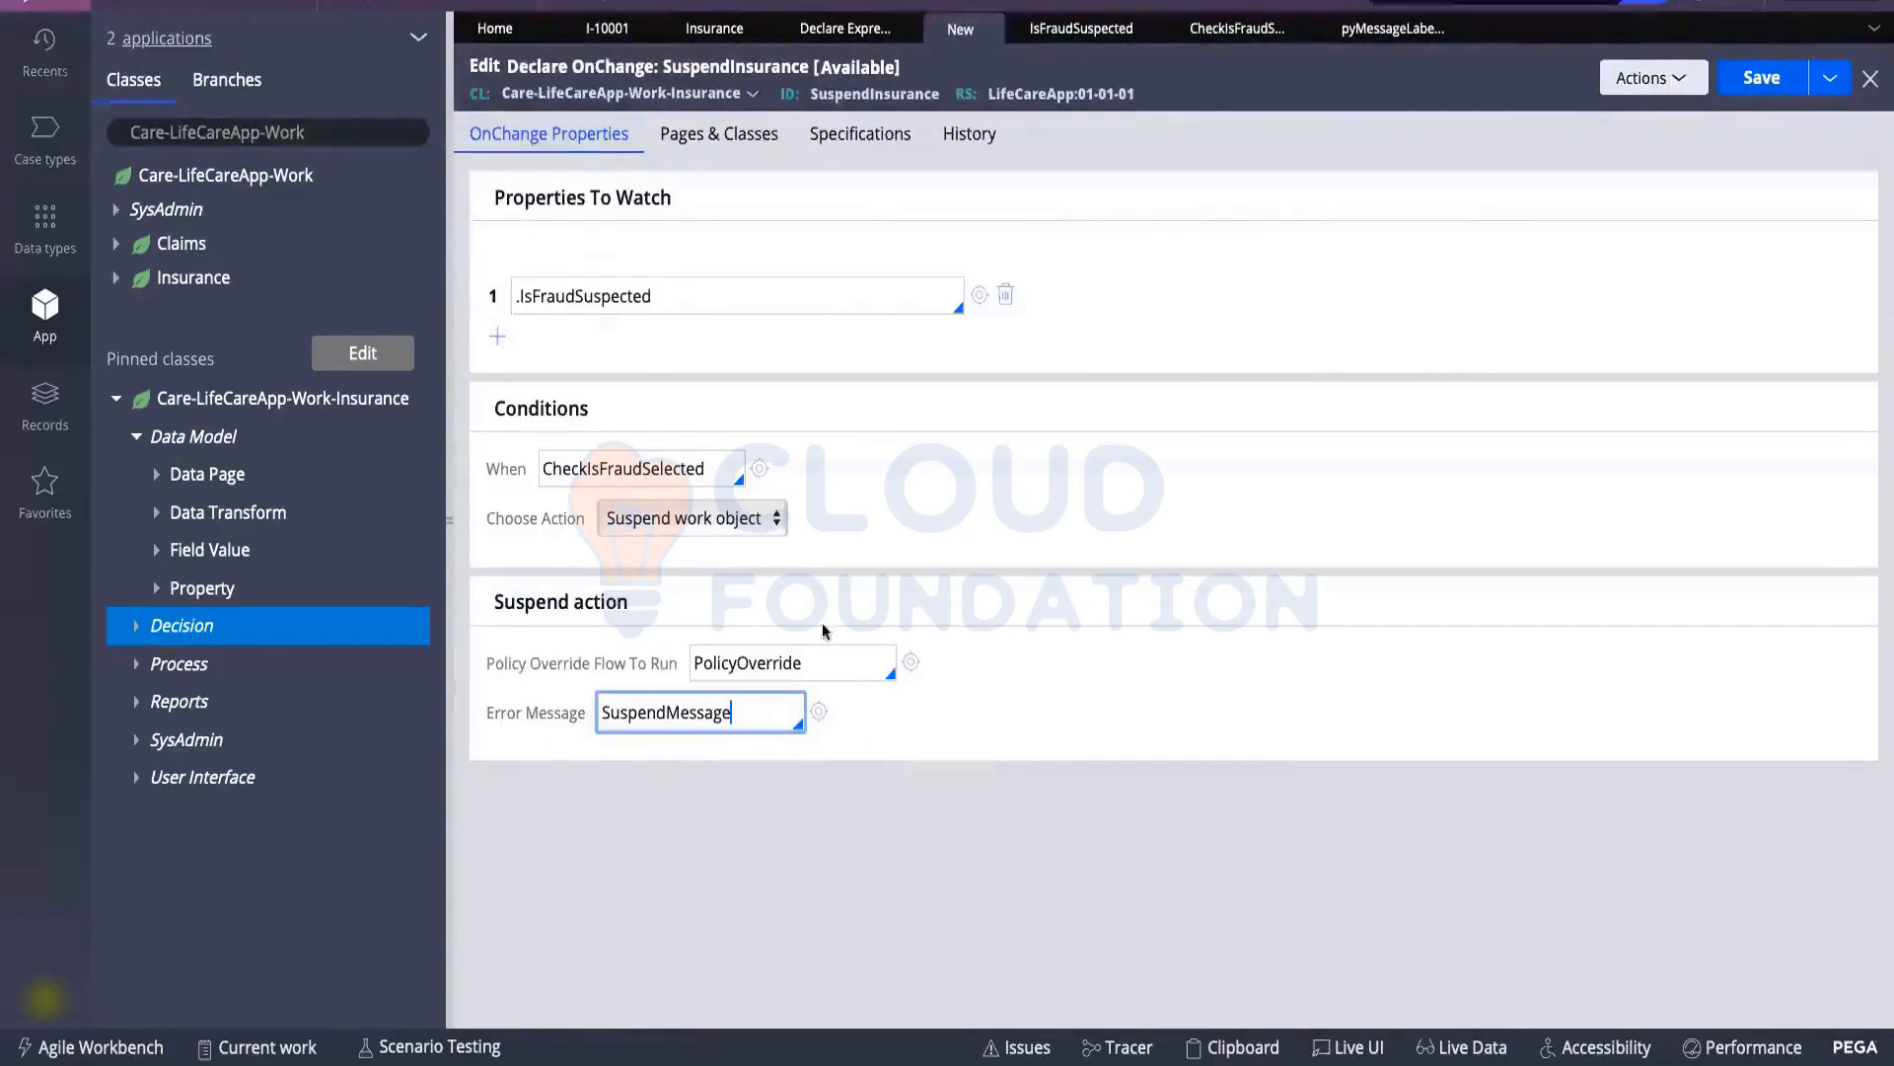
{"action": "left_click", "coordinate": [1763, 78]}
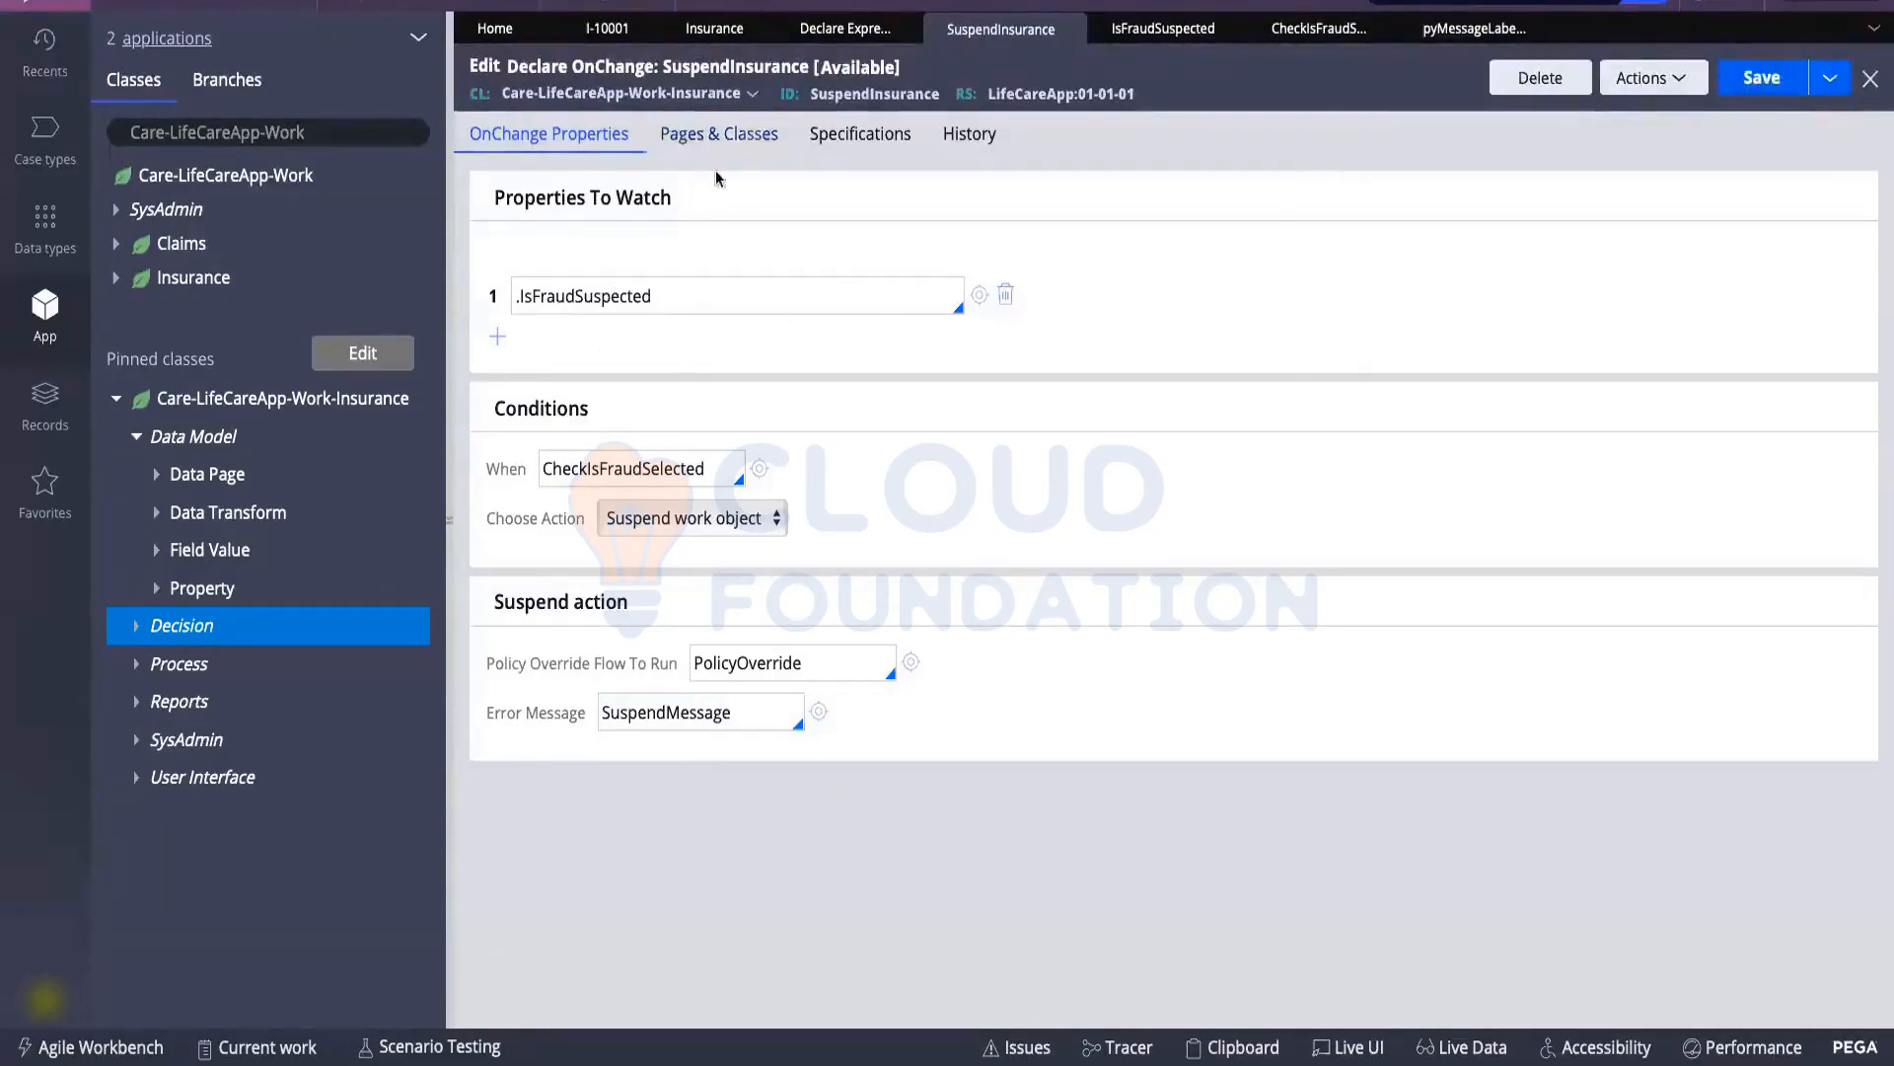
Open the InsuranceDetails section through the Insurance case type's Collect Details flow and inspect the Copy Home Address checkbox's properties
{"action": "left_click_drag", "start_coordinate": [653, 296], "coordinate": [515, 296]}
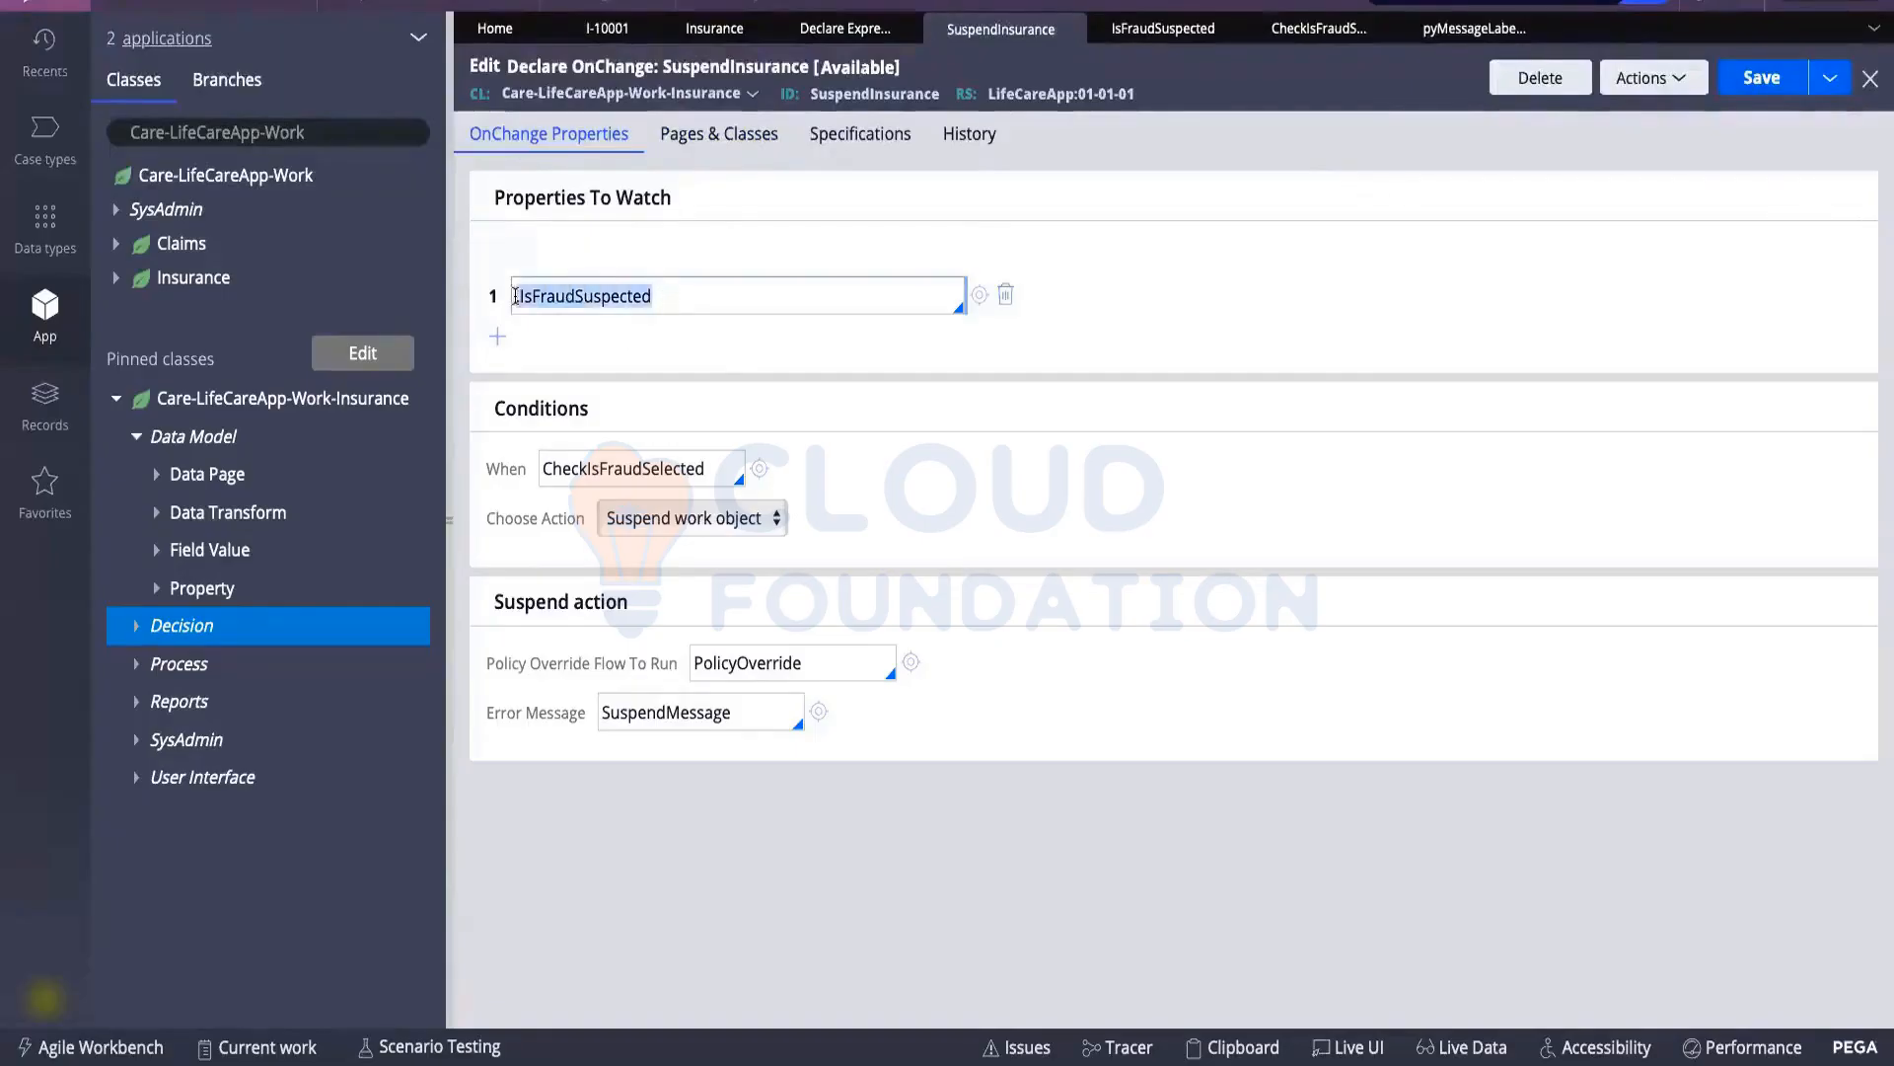
{"action": "left_click", "coordinate": [708, 30]}
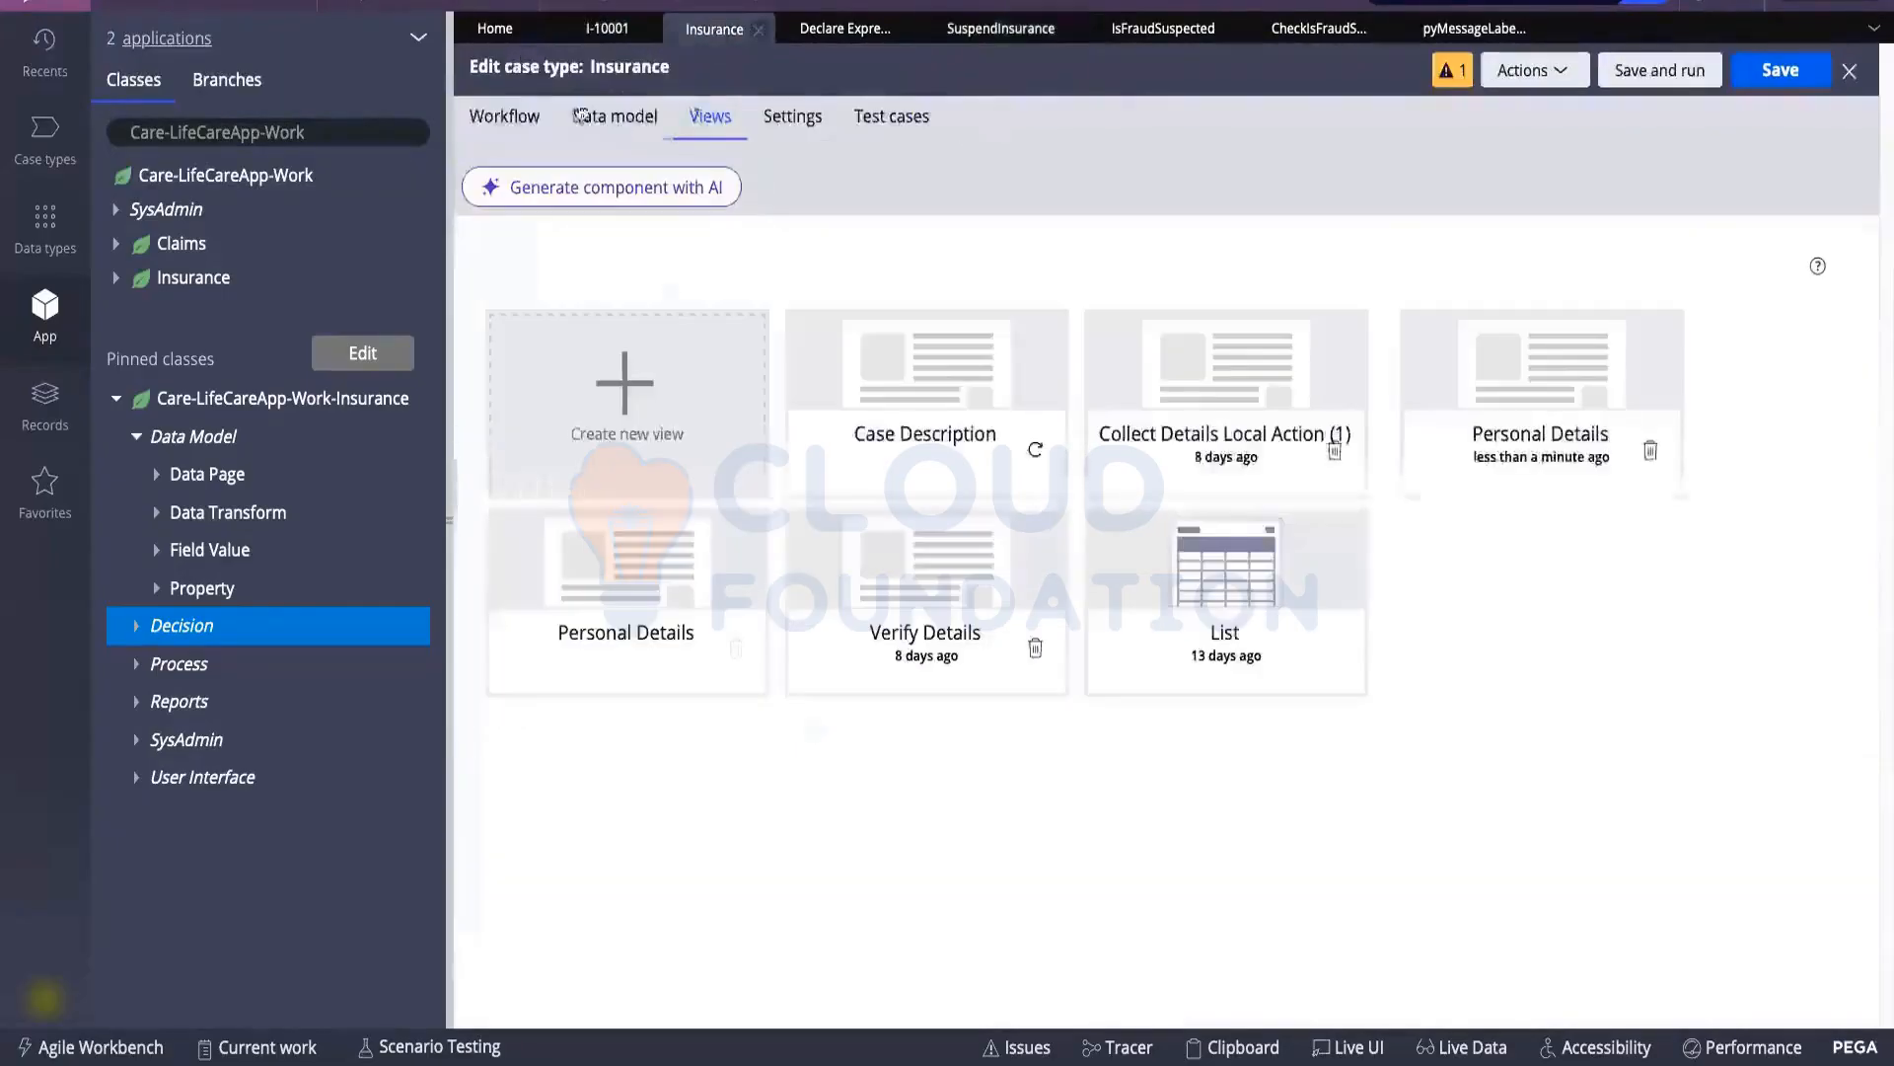
{"action": "left_click", "coordinate": [505, 117]}
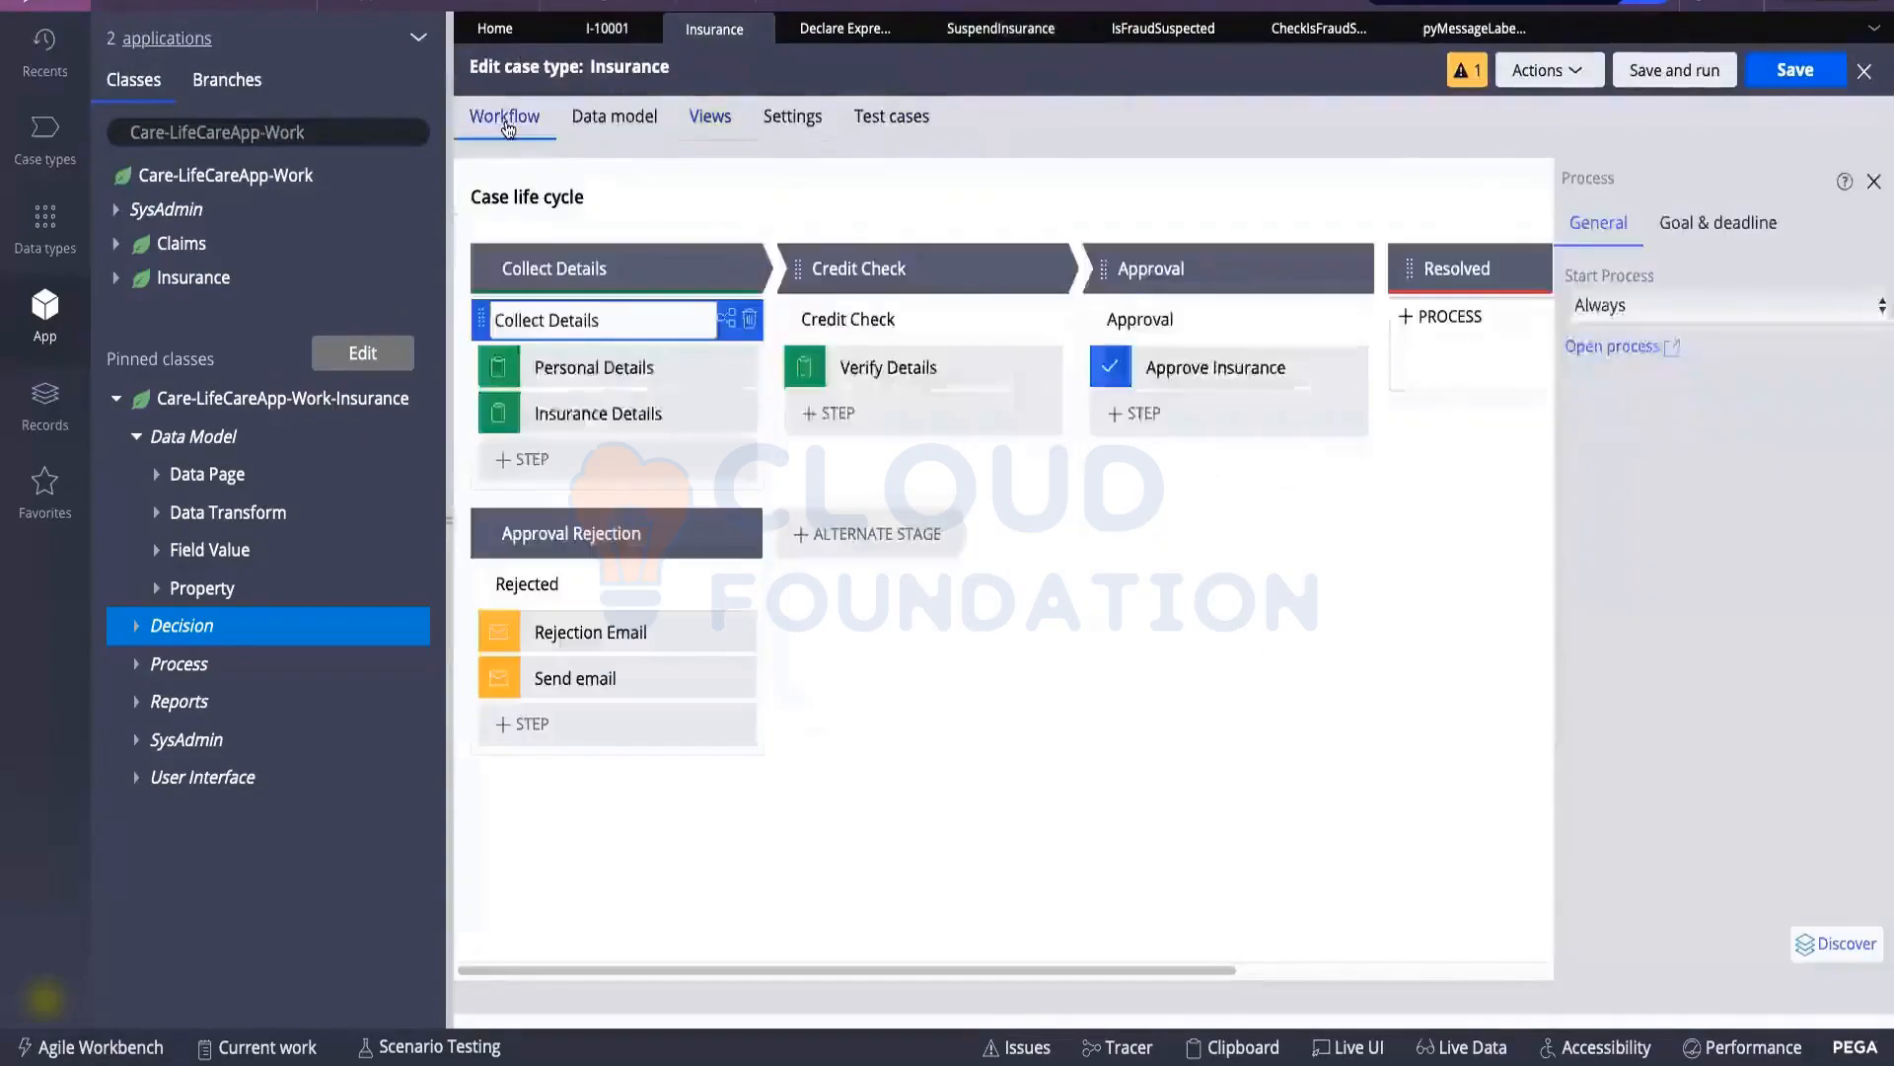
{"action": "left_click", "coordinate": [1620, 348]}
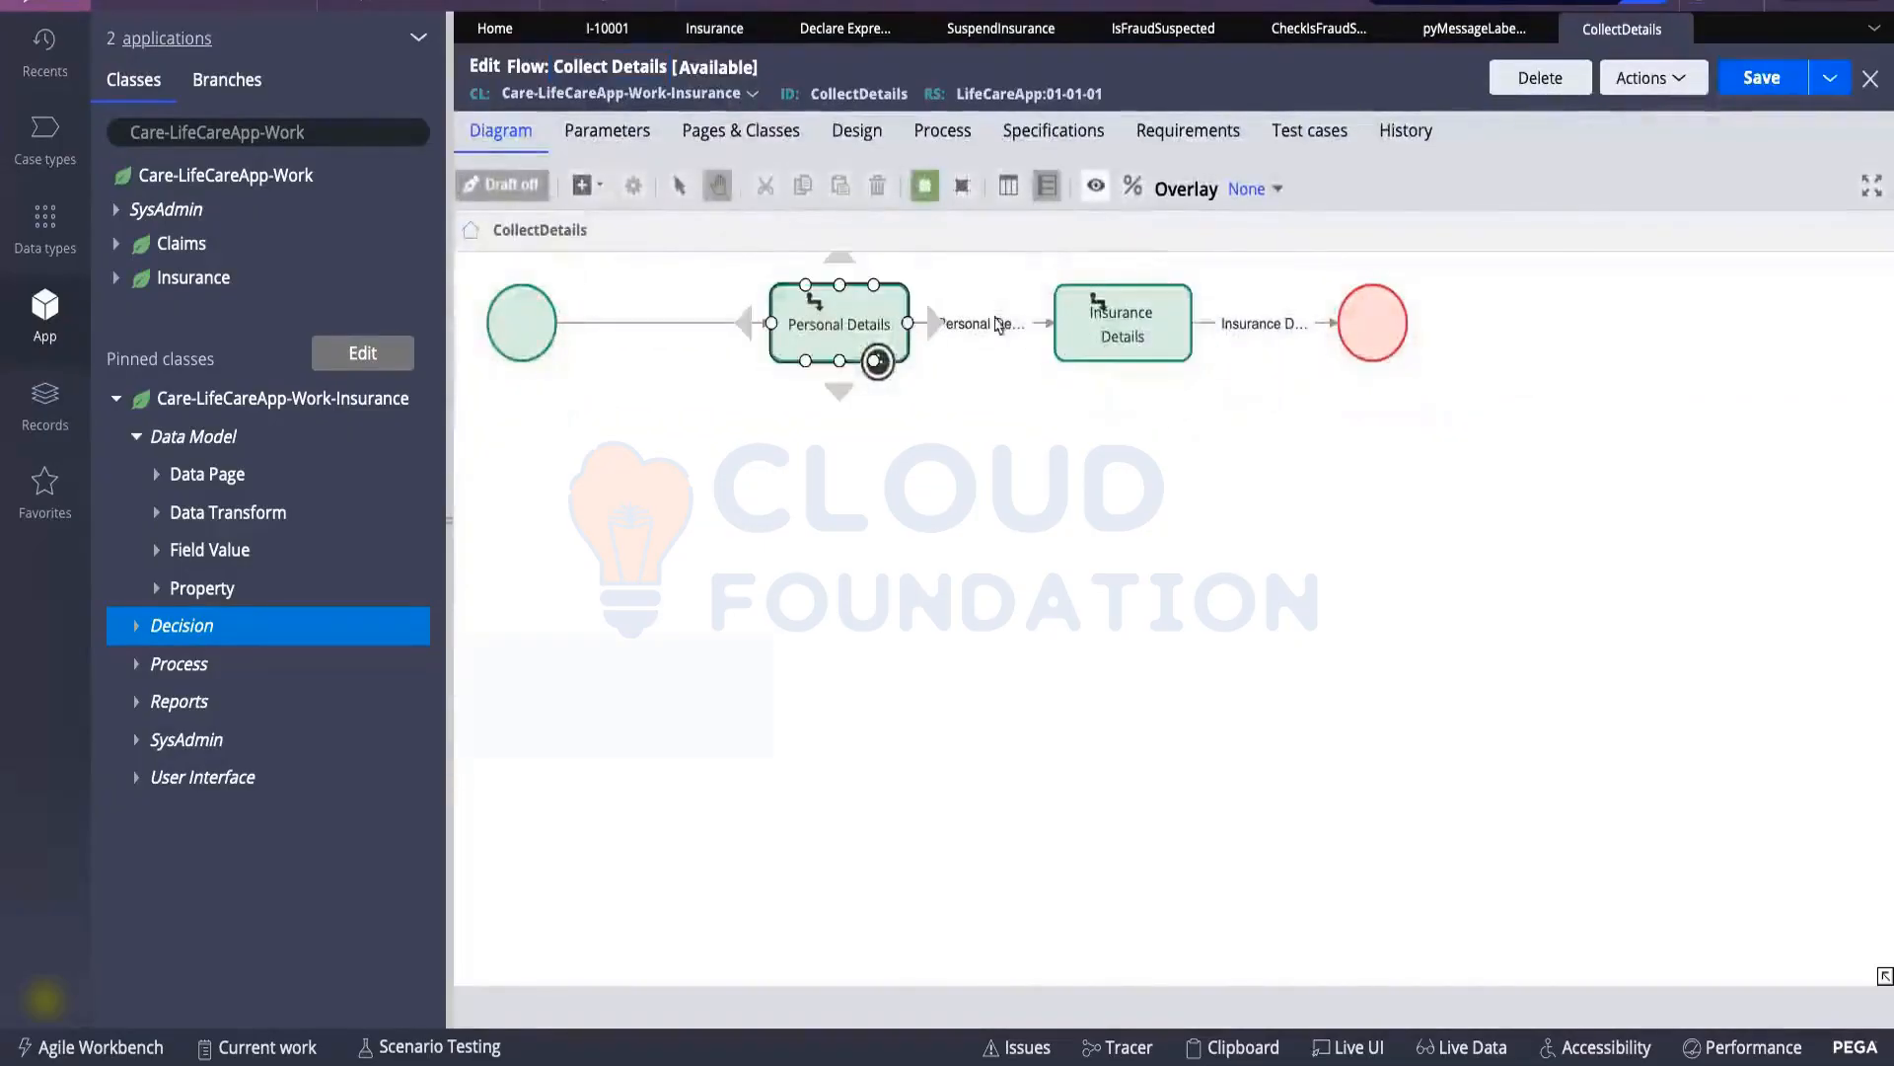
{"action": "double_click", "coordinate": [1271, 326]}
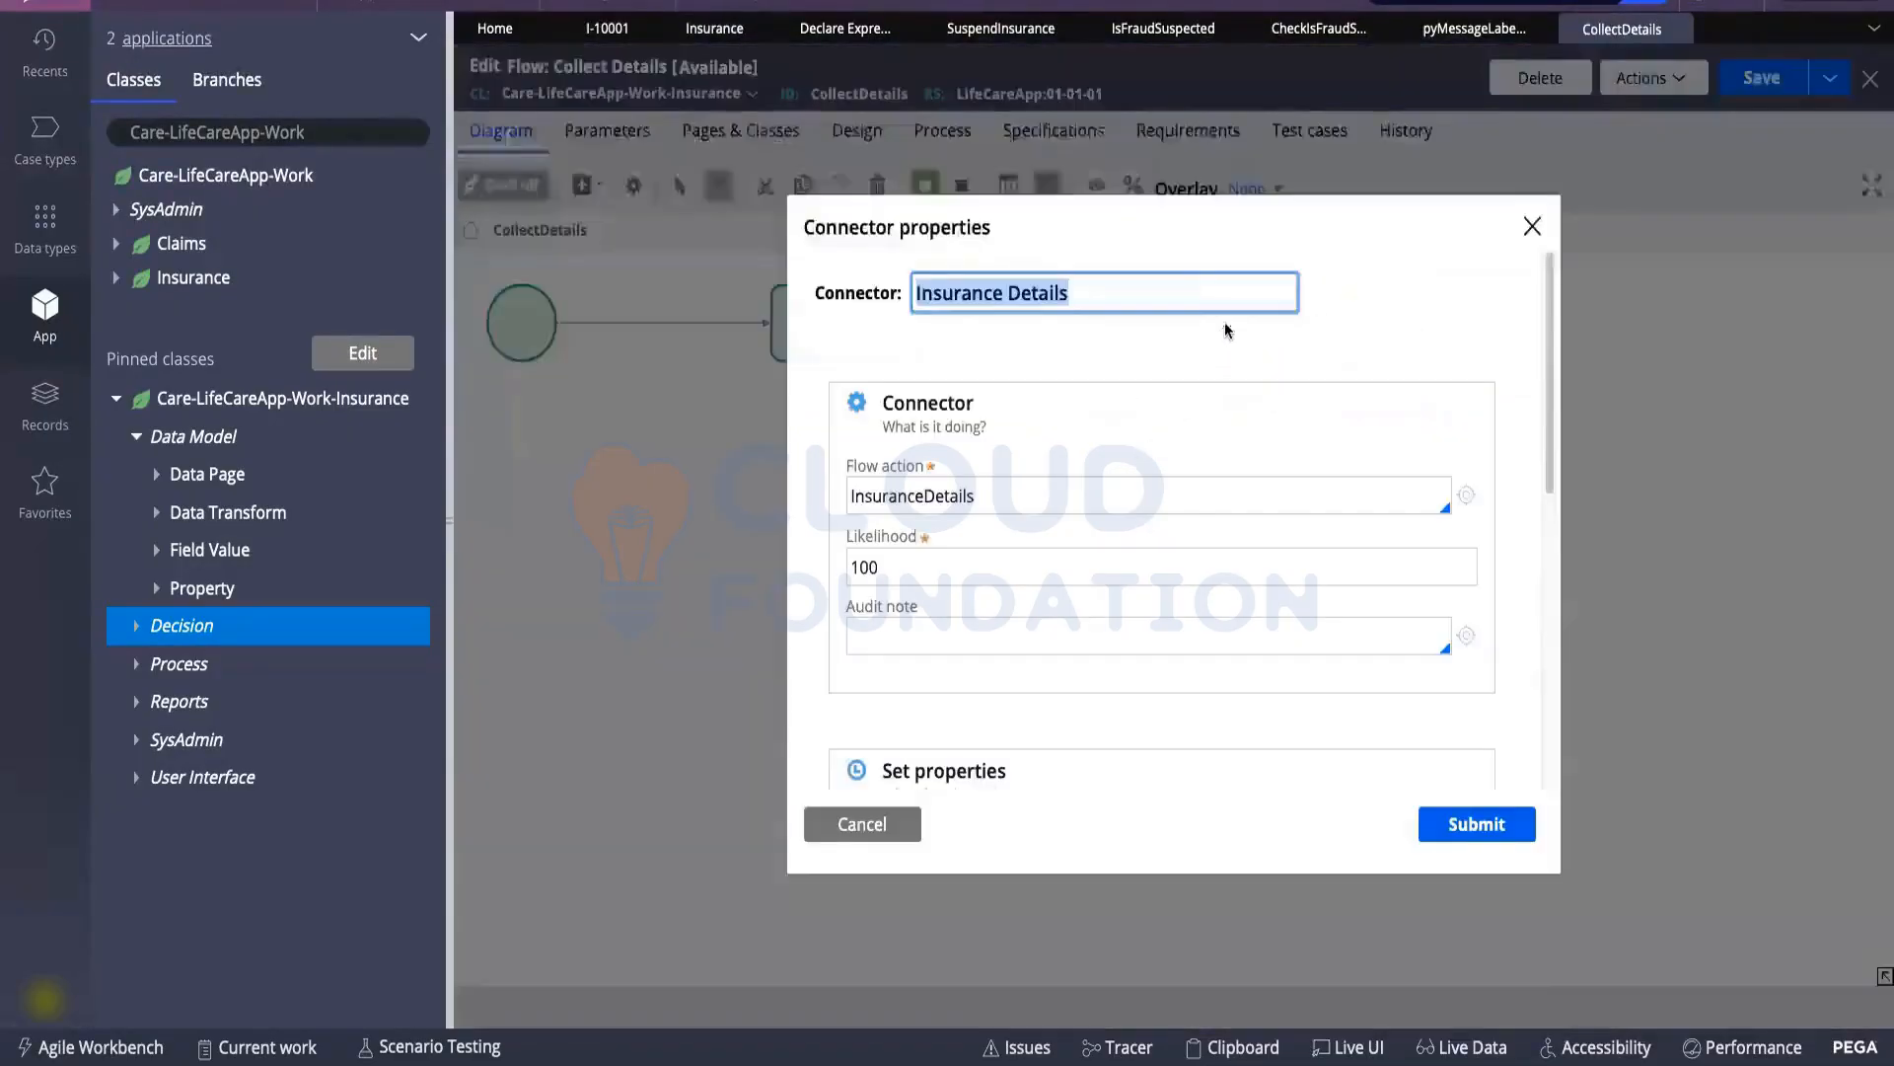
{"action": "left_click", "coordinate": [1466, 495]}
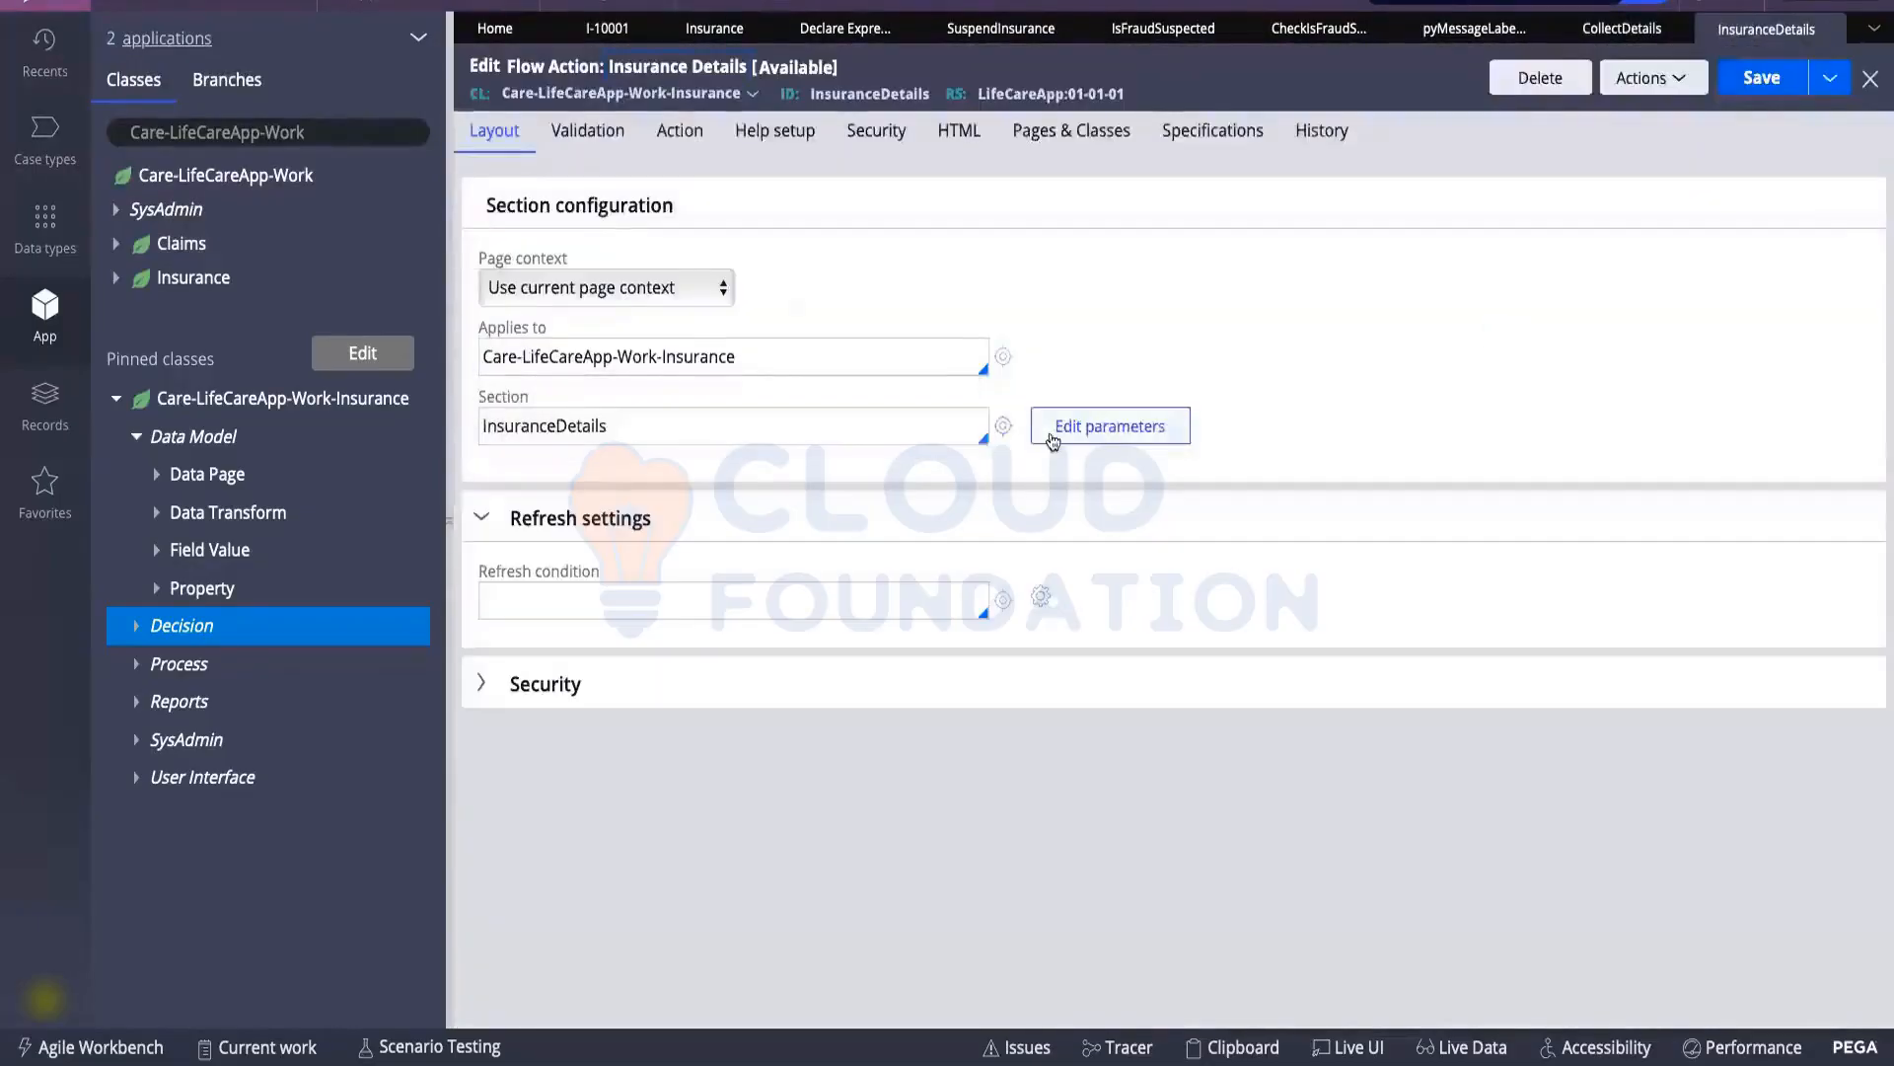
{"action": "left_click", "coordinate": [1004, 427]}
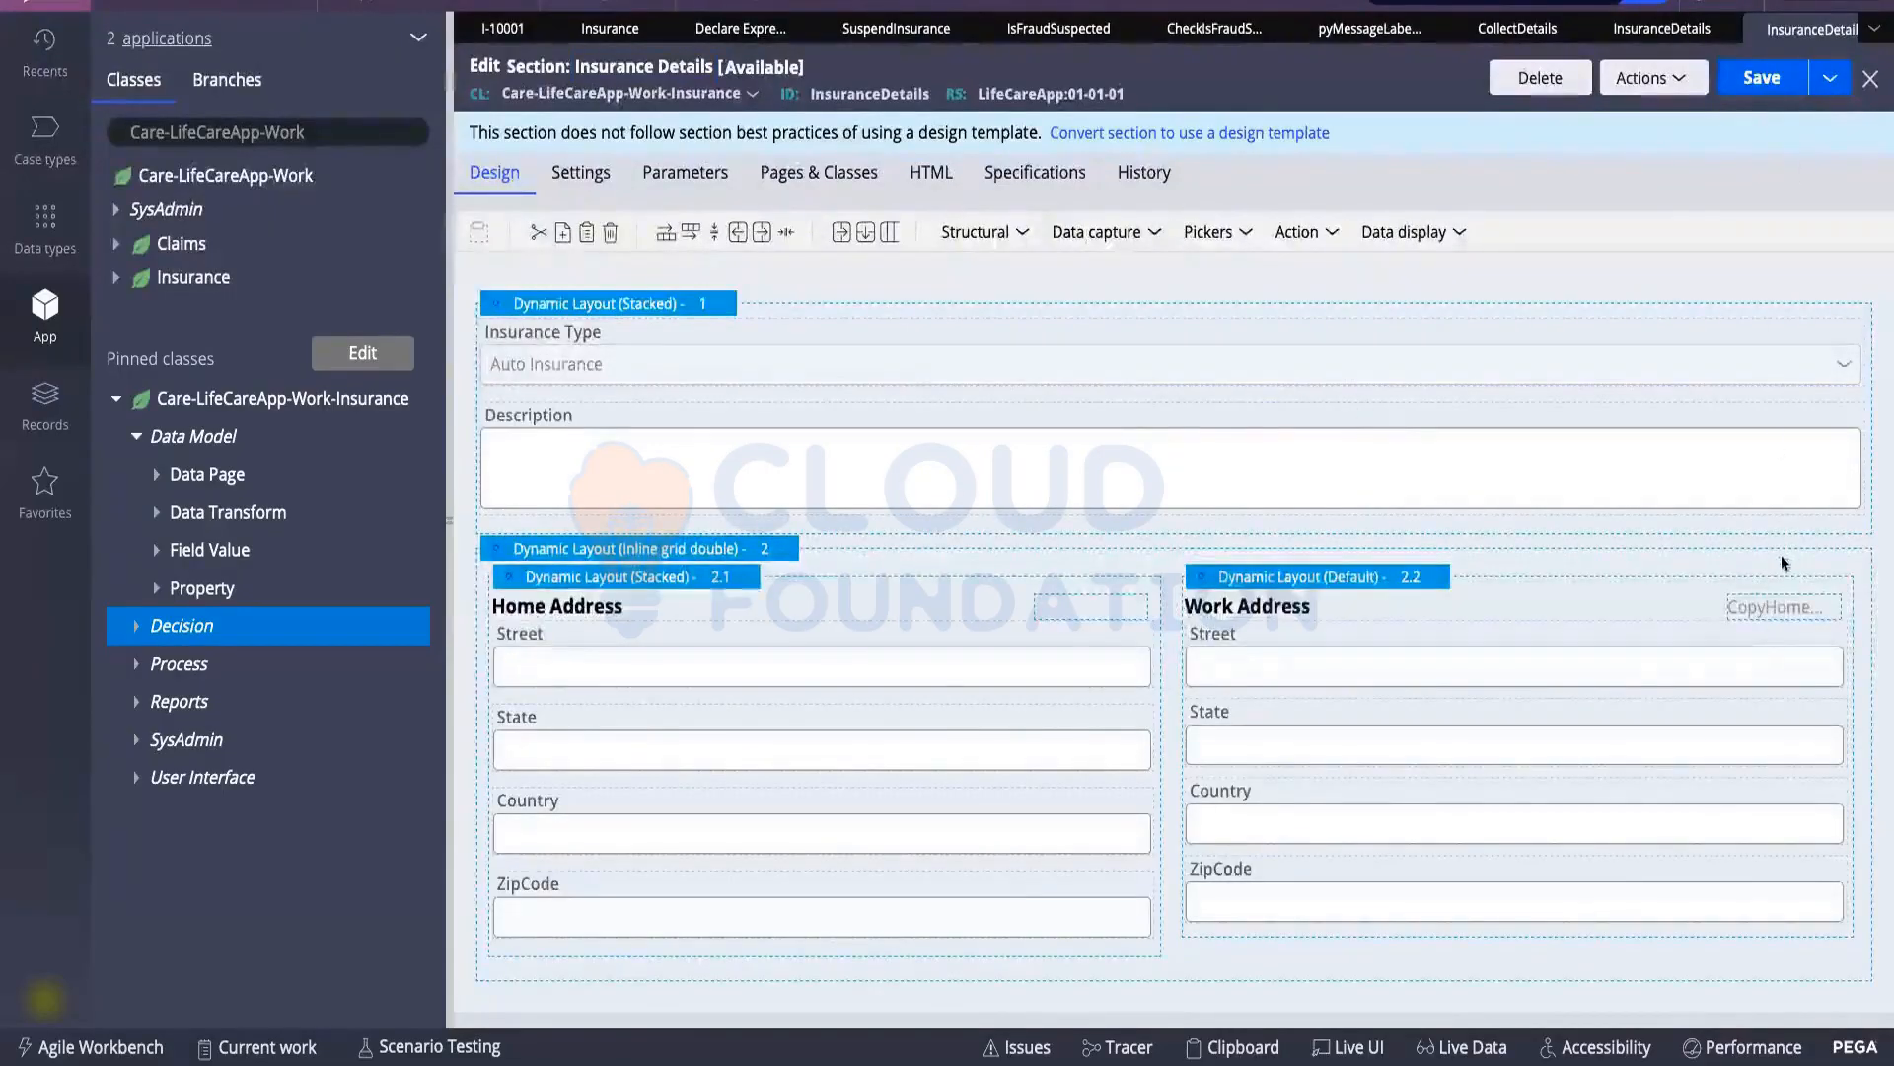
{"action": "left_click", "coordinate": [1770, 610]}
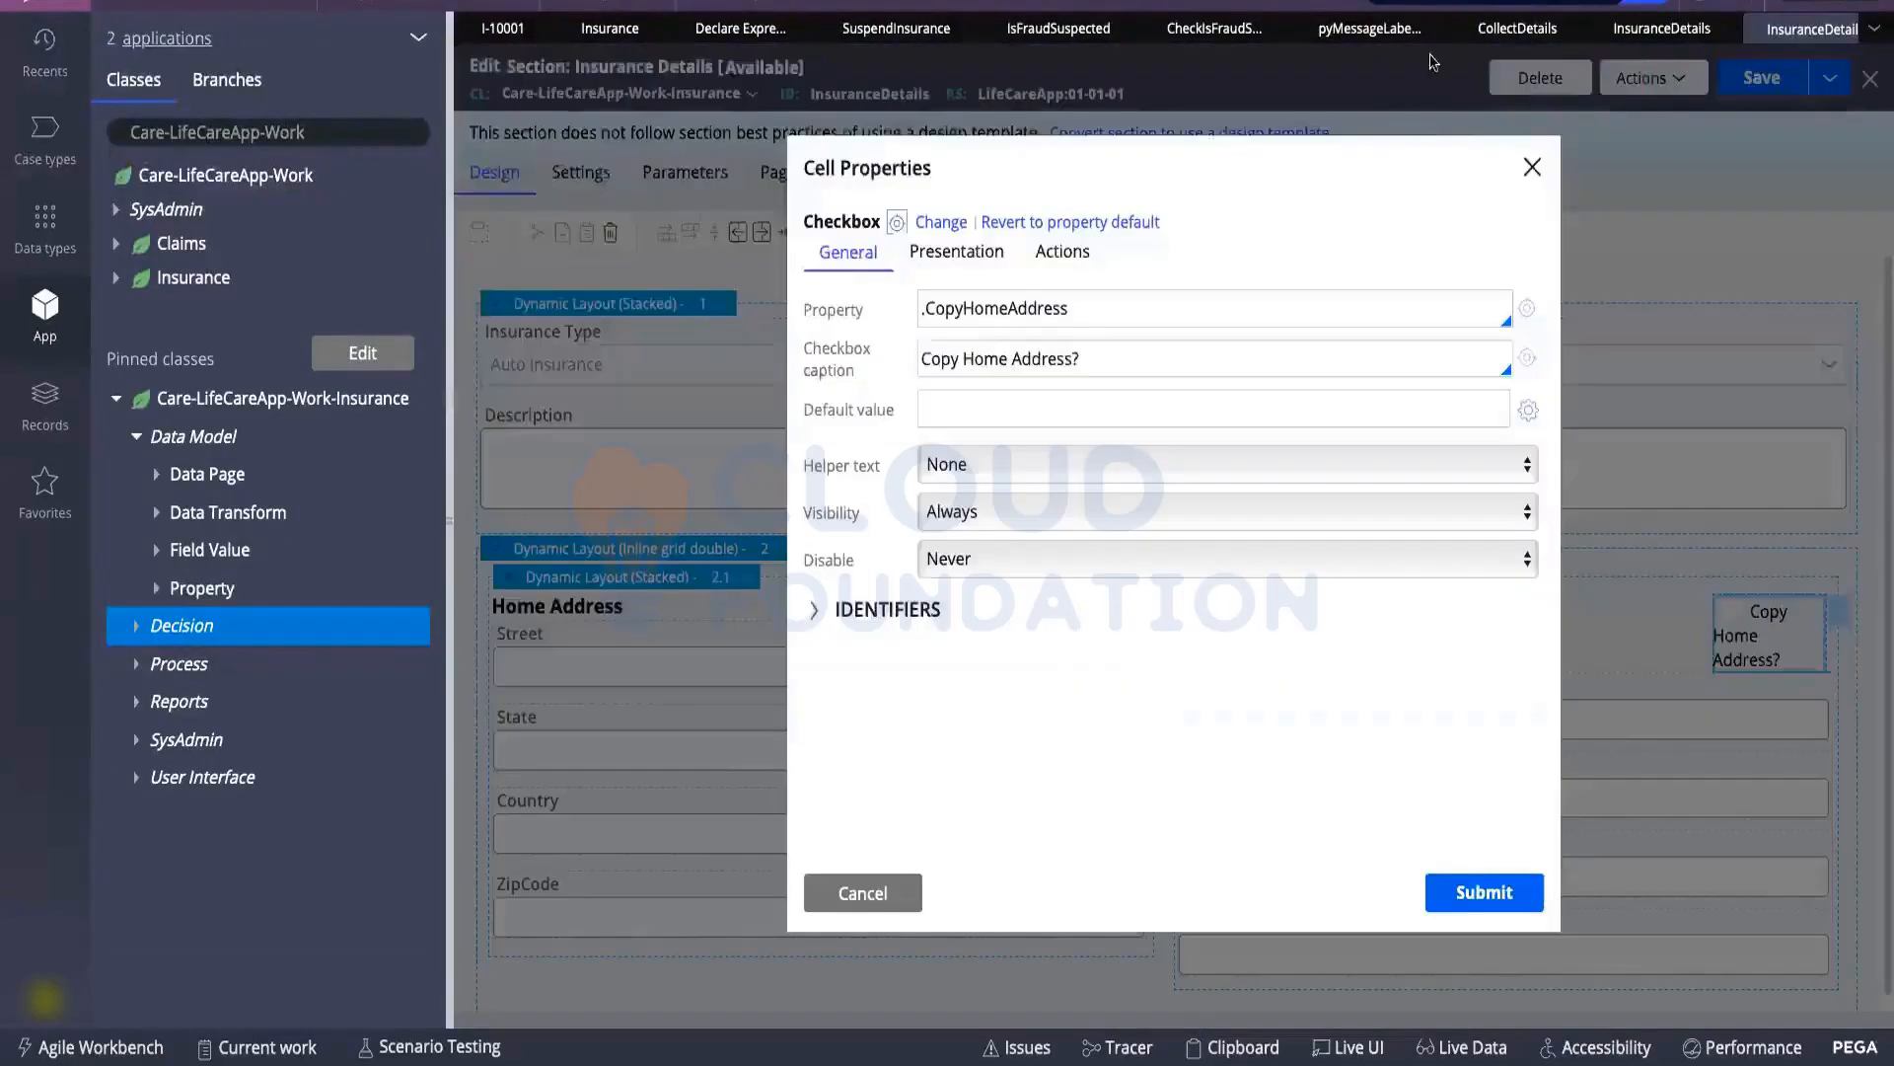
{"action": "left_click", "coordinate": [1533, 168]}
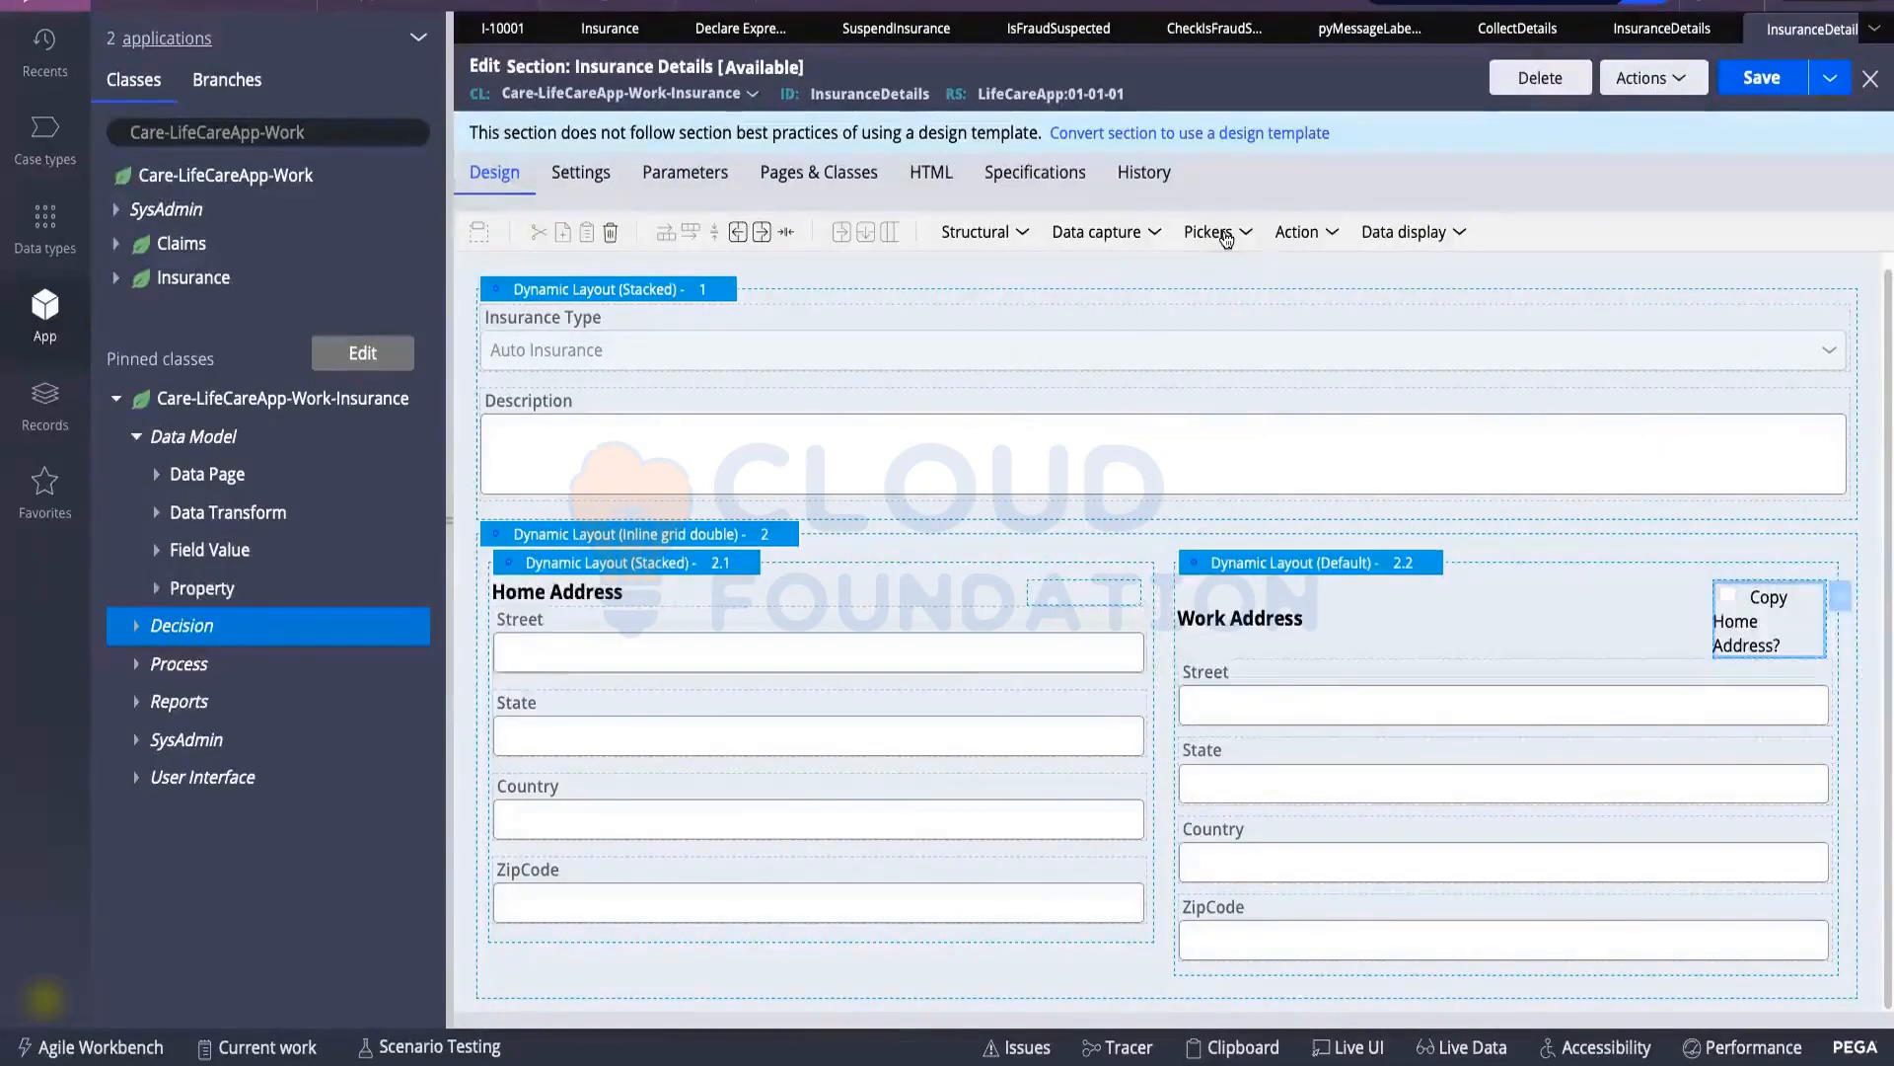
Add a checkbox to the empty cell beside the Home Address heading and bind it to the .IsFraudSuspected property
{"action": "left_click", "coordinate": [1208, 235]}
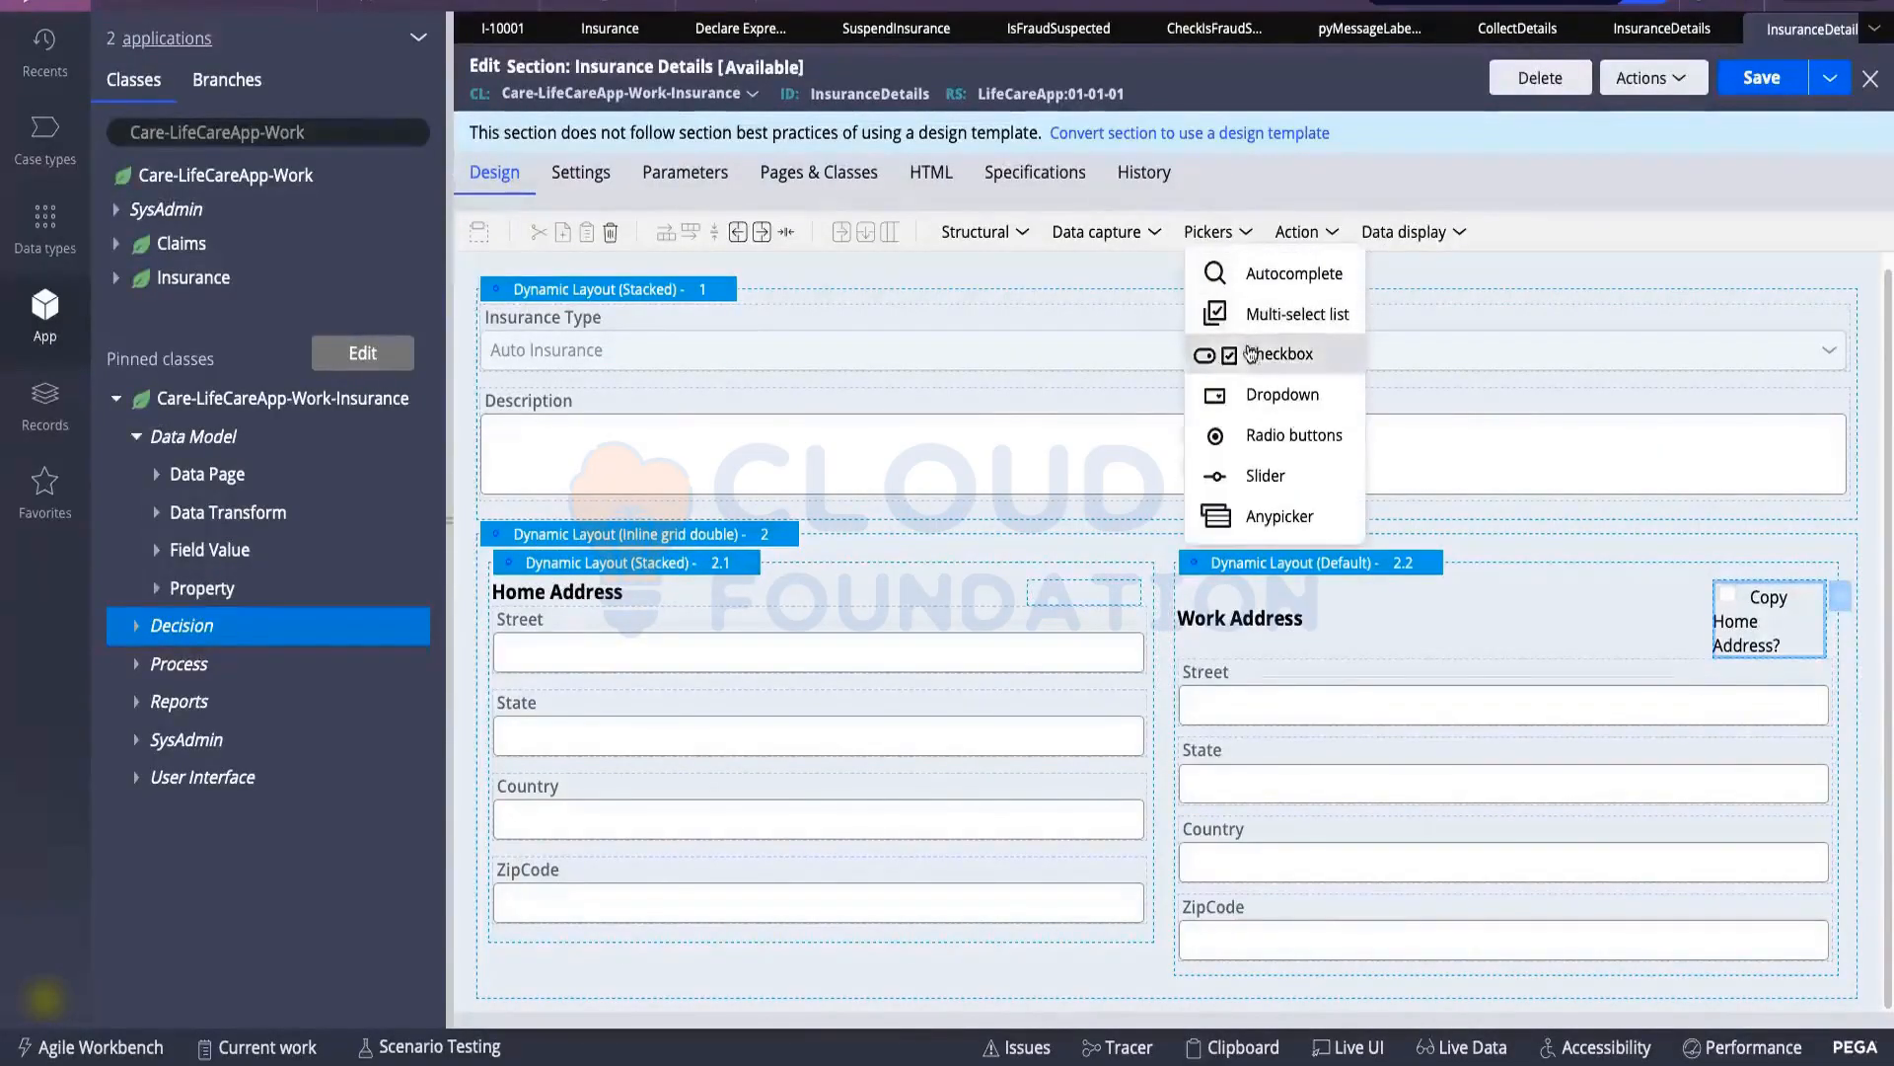
{"action": "left_click_drag", "start_coordinate": [1213, 353], "coordinate": [1044, 603]}
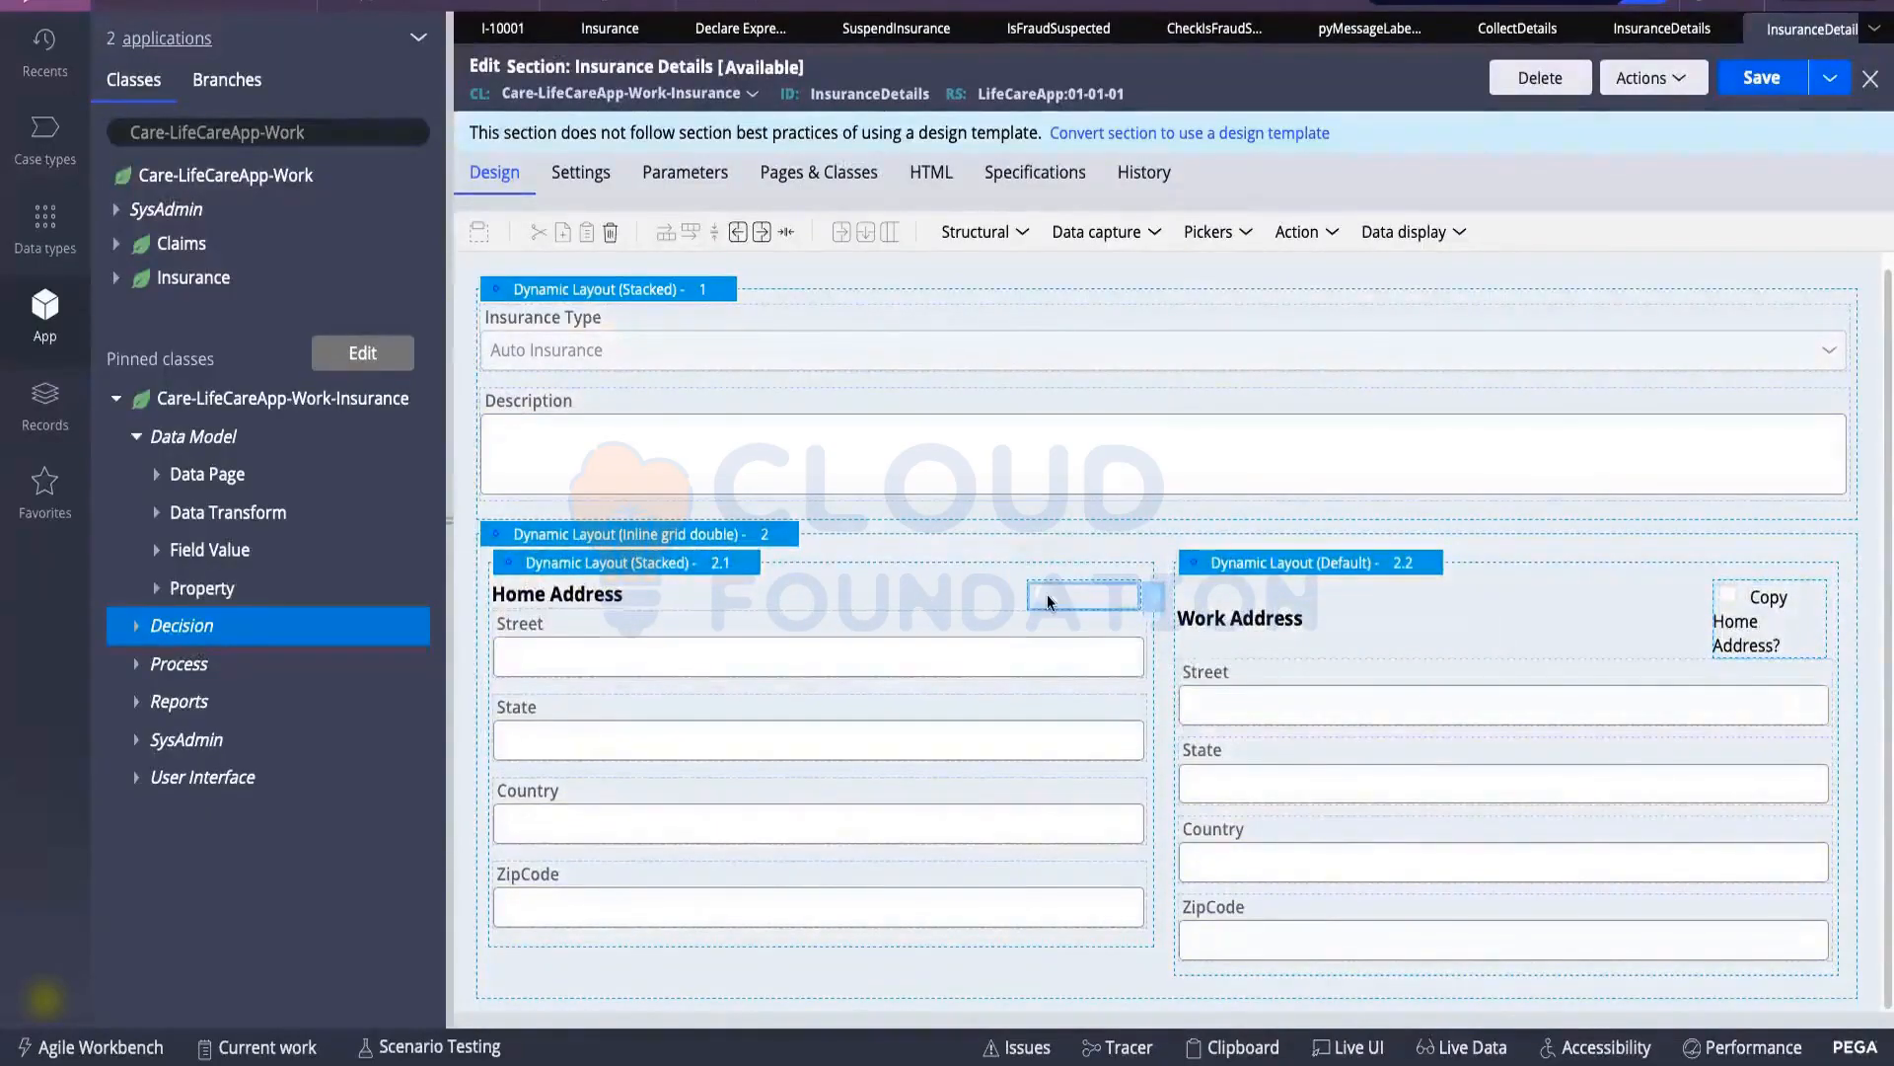
{"action": "double_click", "coordinate": [1048, 599]}
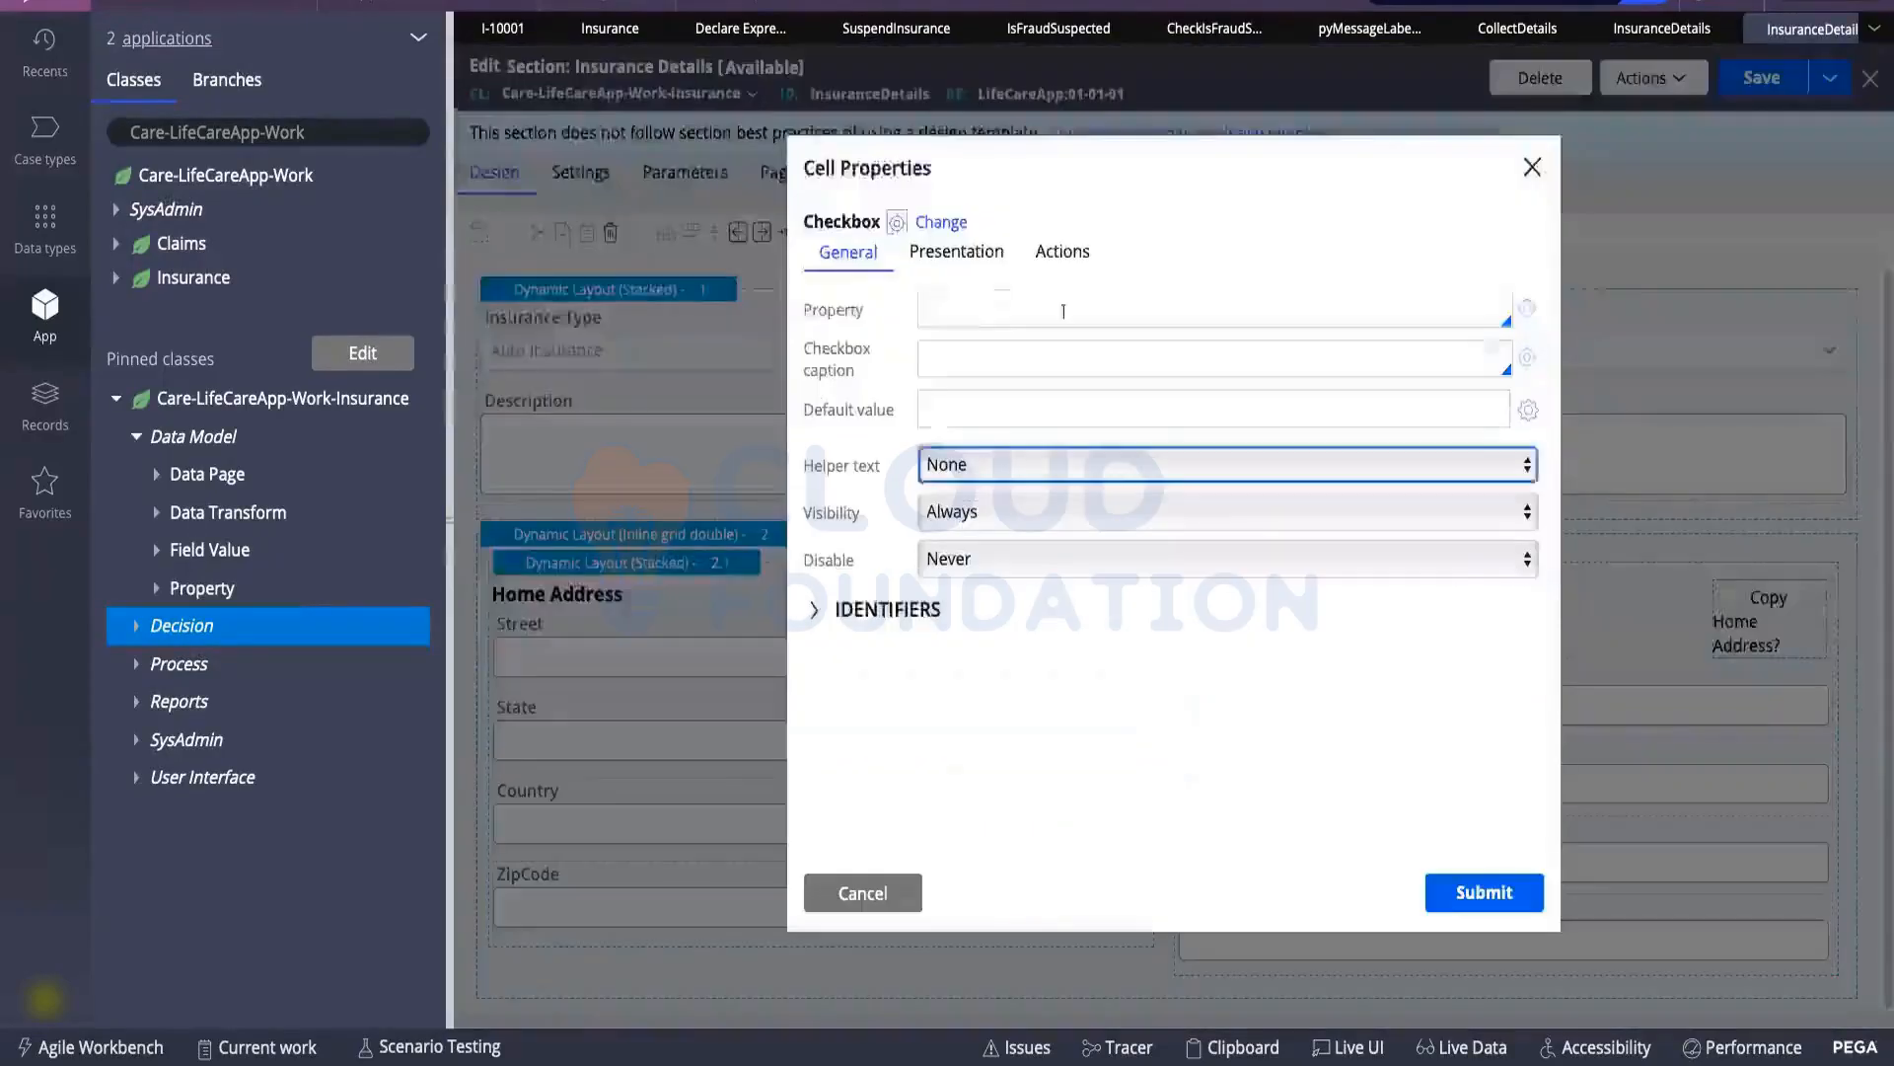
{"action": "left_click", "coordinate": [994, 307]}
{"action": "type", "text": ".Is"}
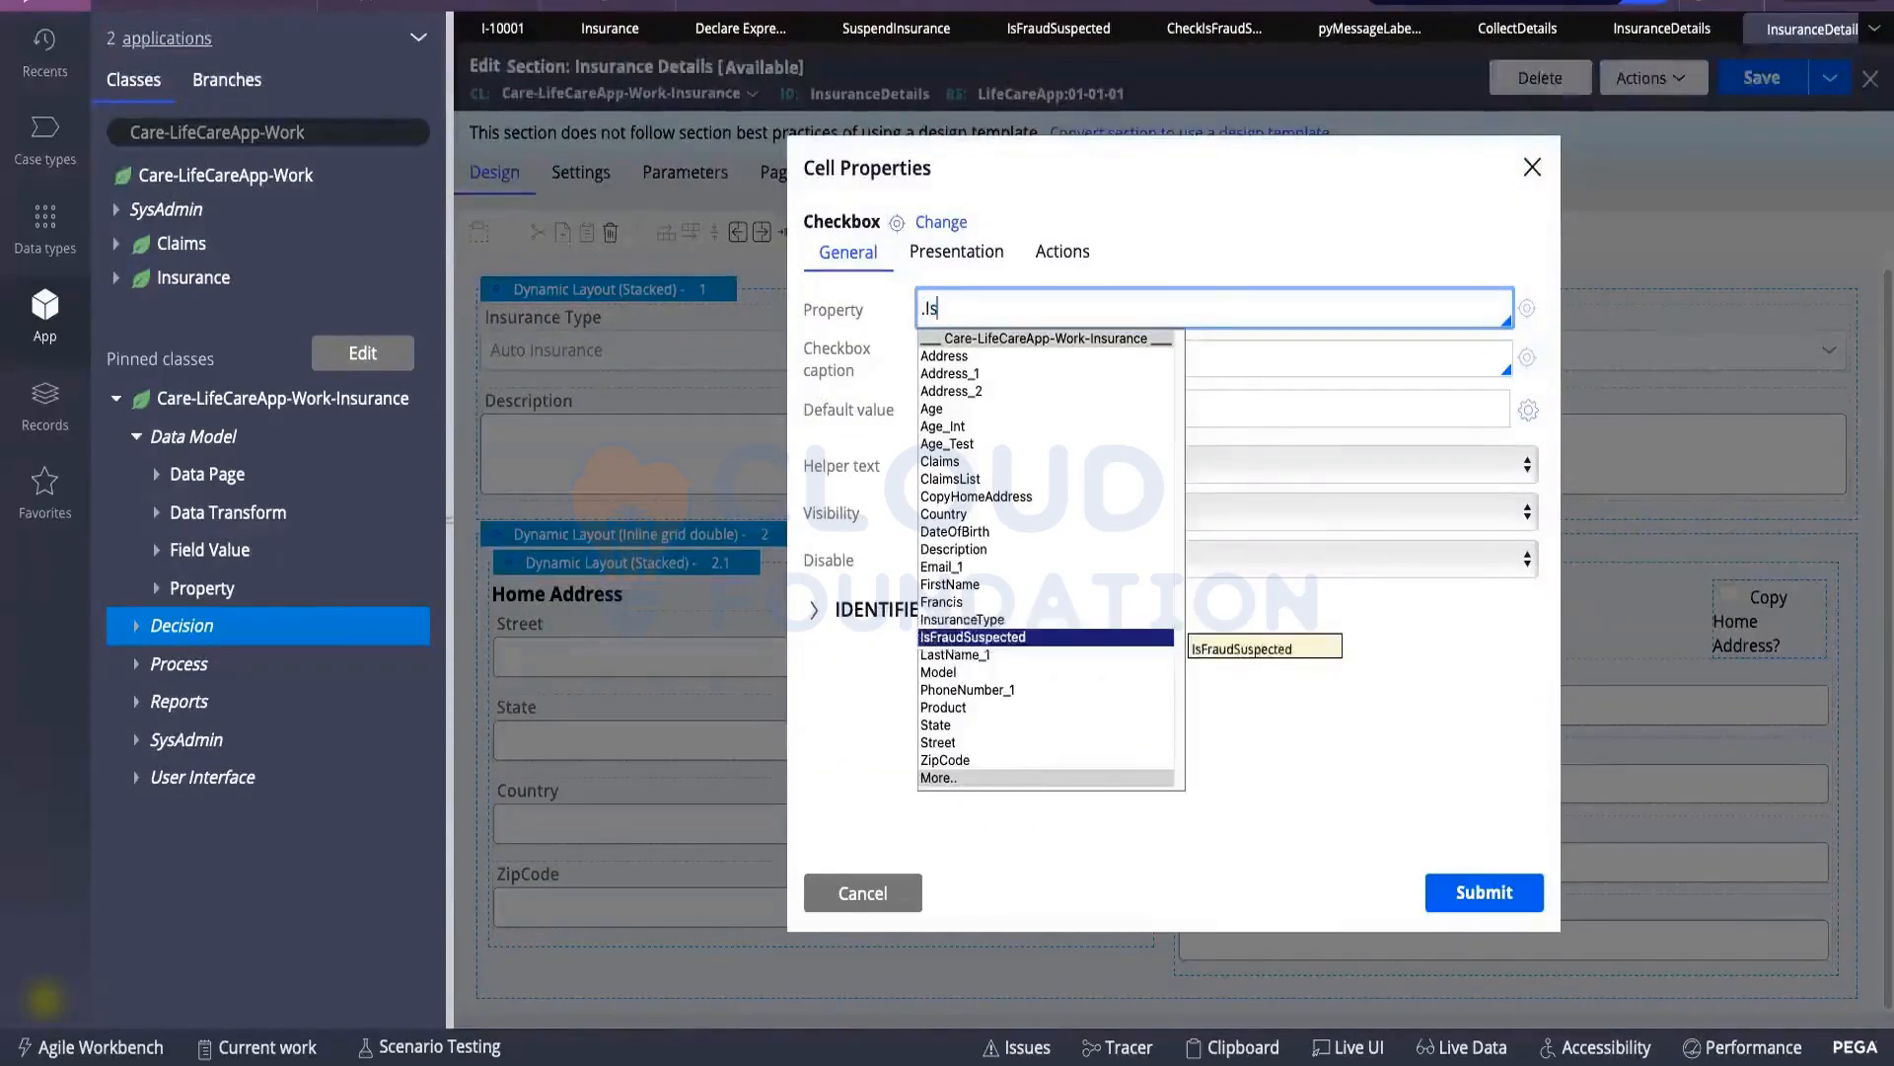
{"action": "key", "text": "Return"}
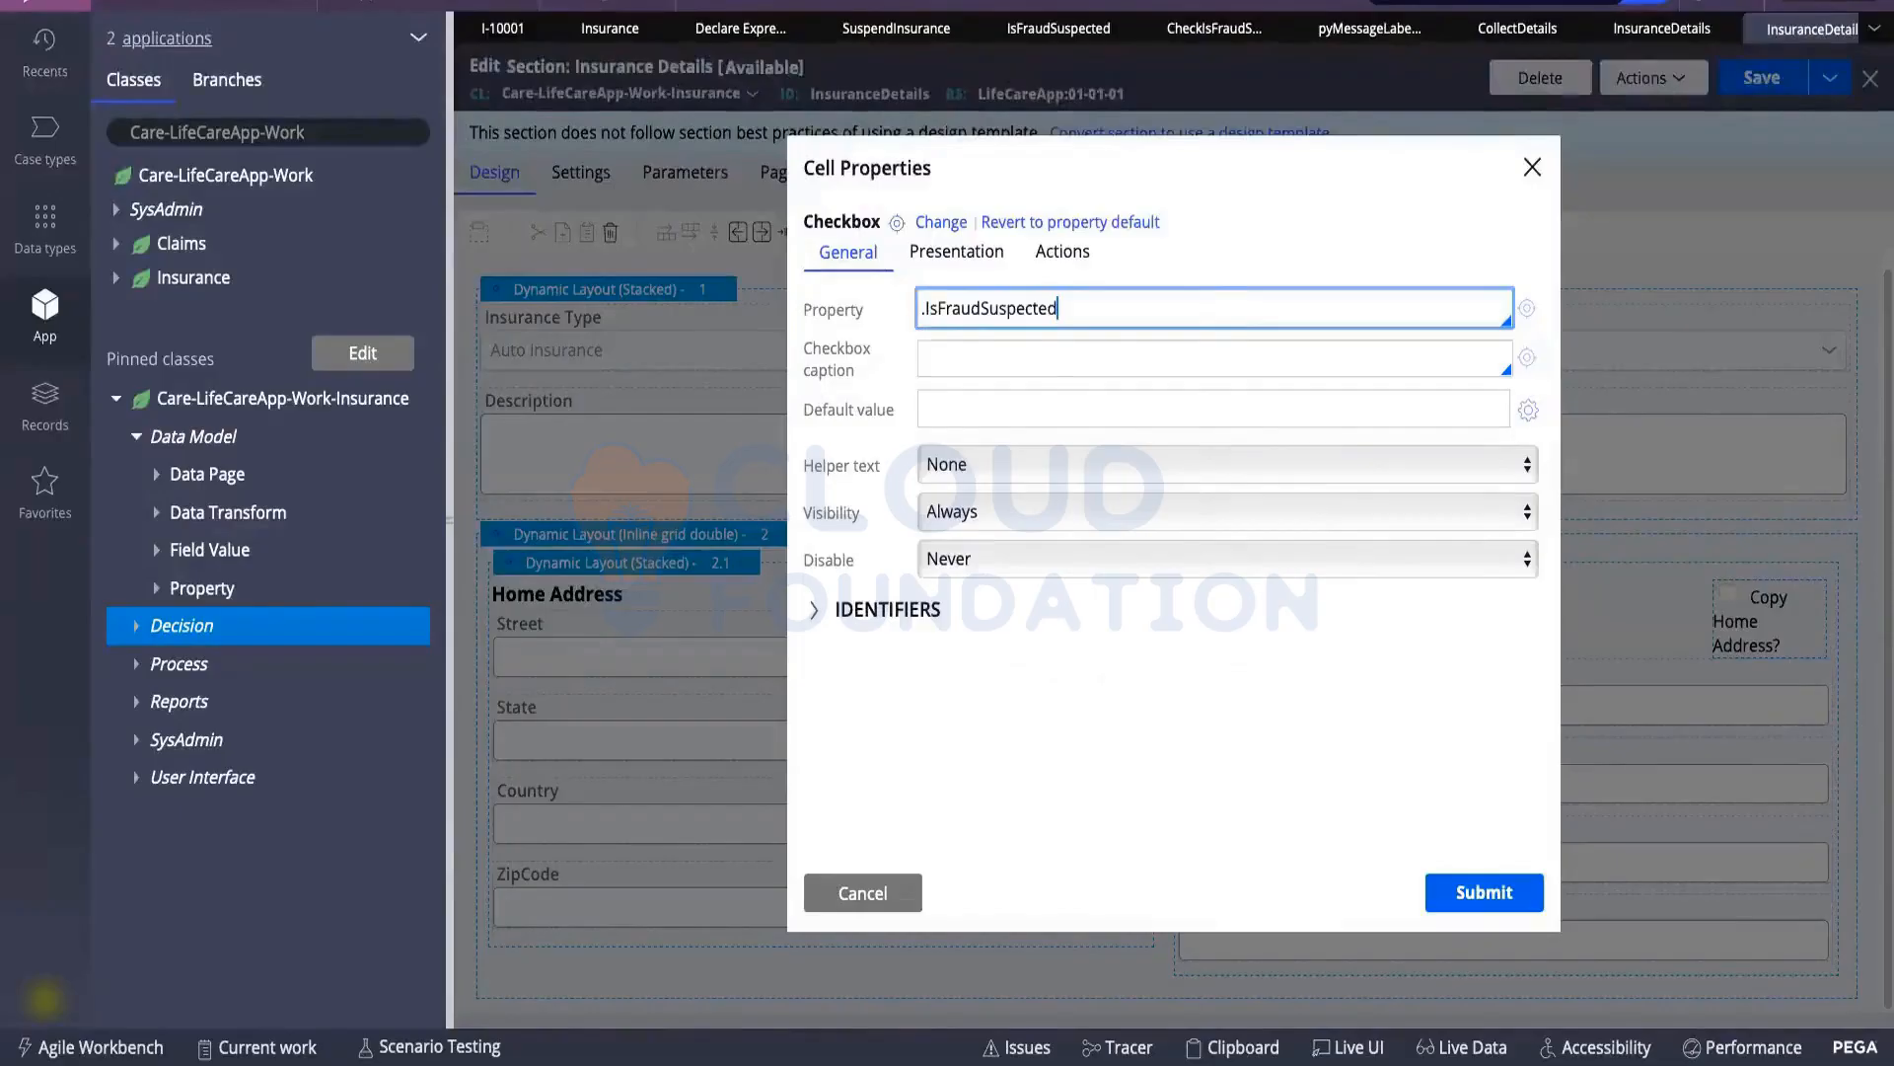
Give the new checkbox the caption "Fraud Suspect?" and submit its cell properties
{"action": "left_click", "coordinate": [988, 363]}
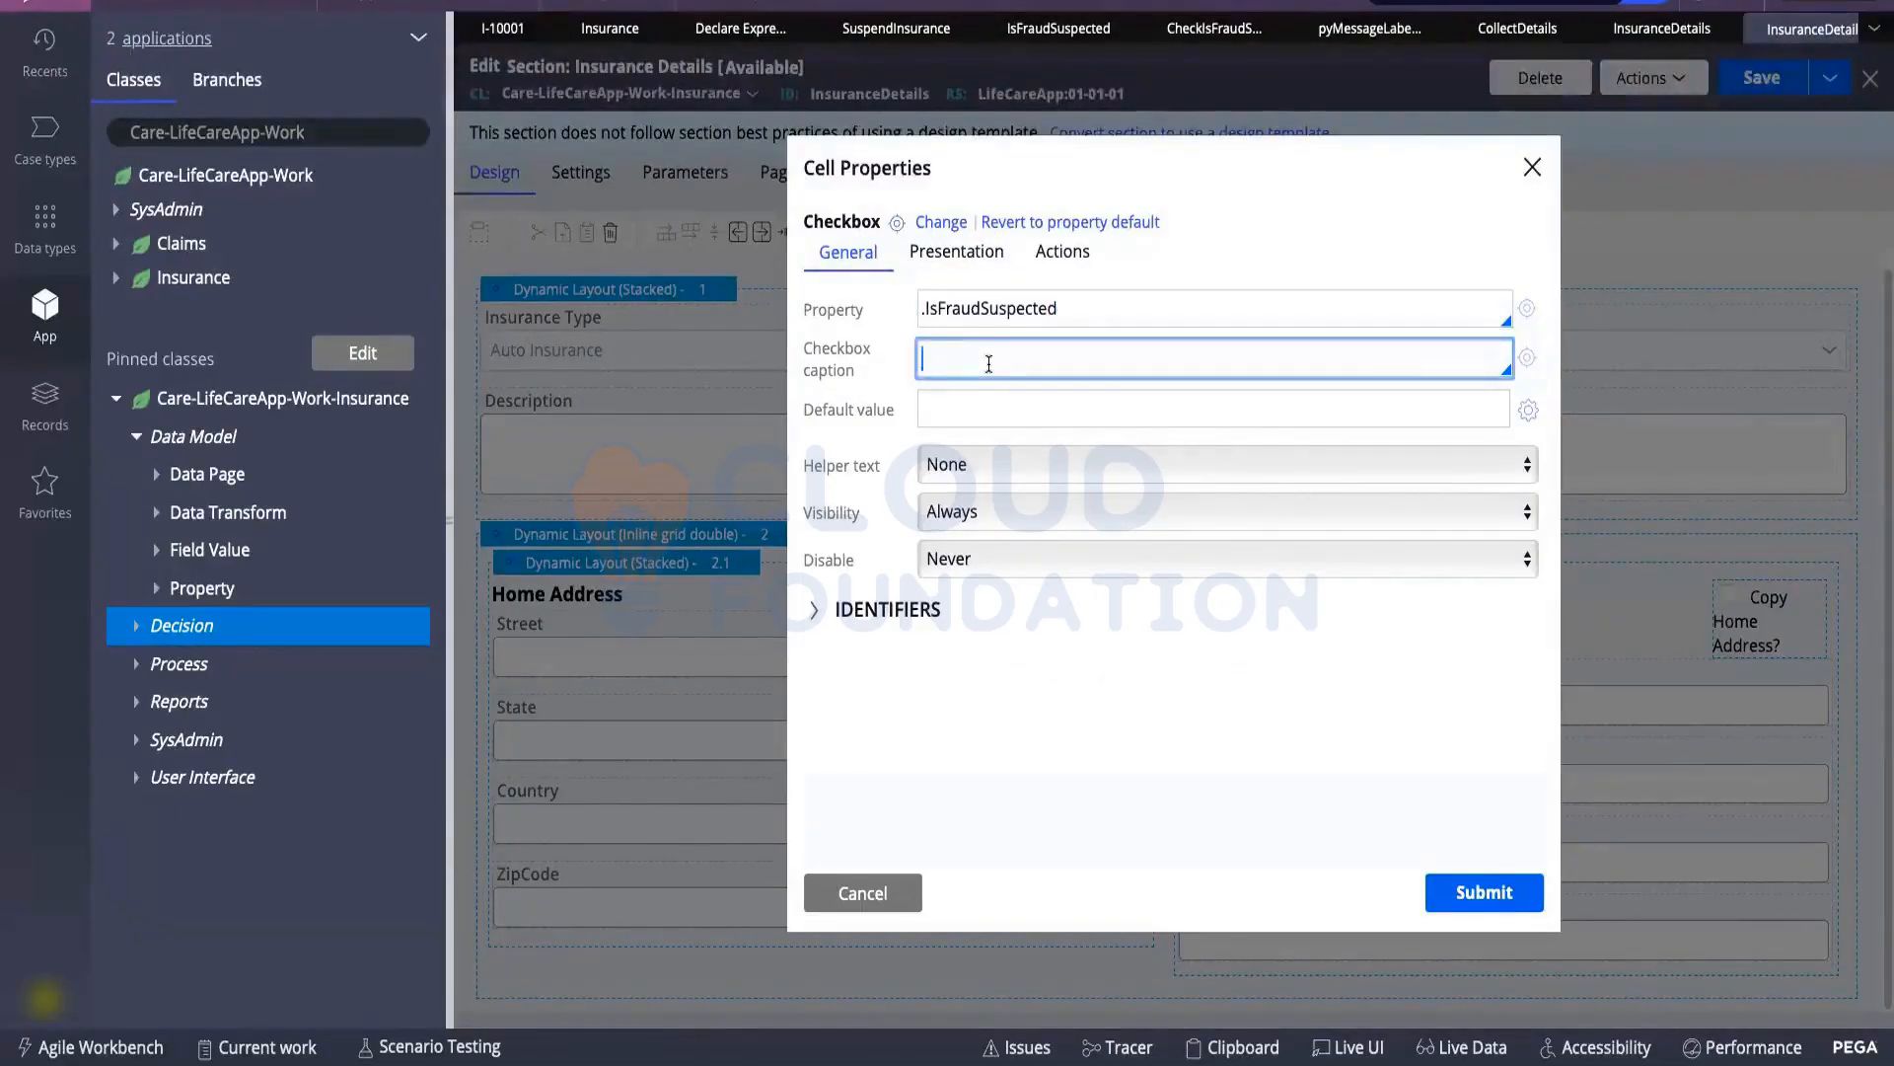
{"action": "type", "text": "Fraud Suspec"}
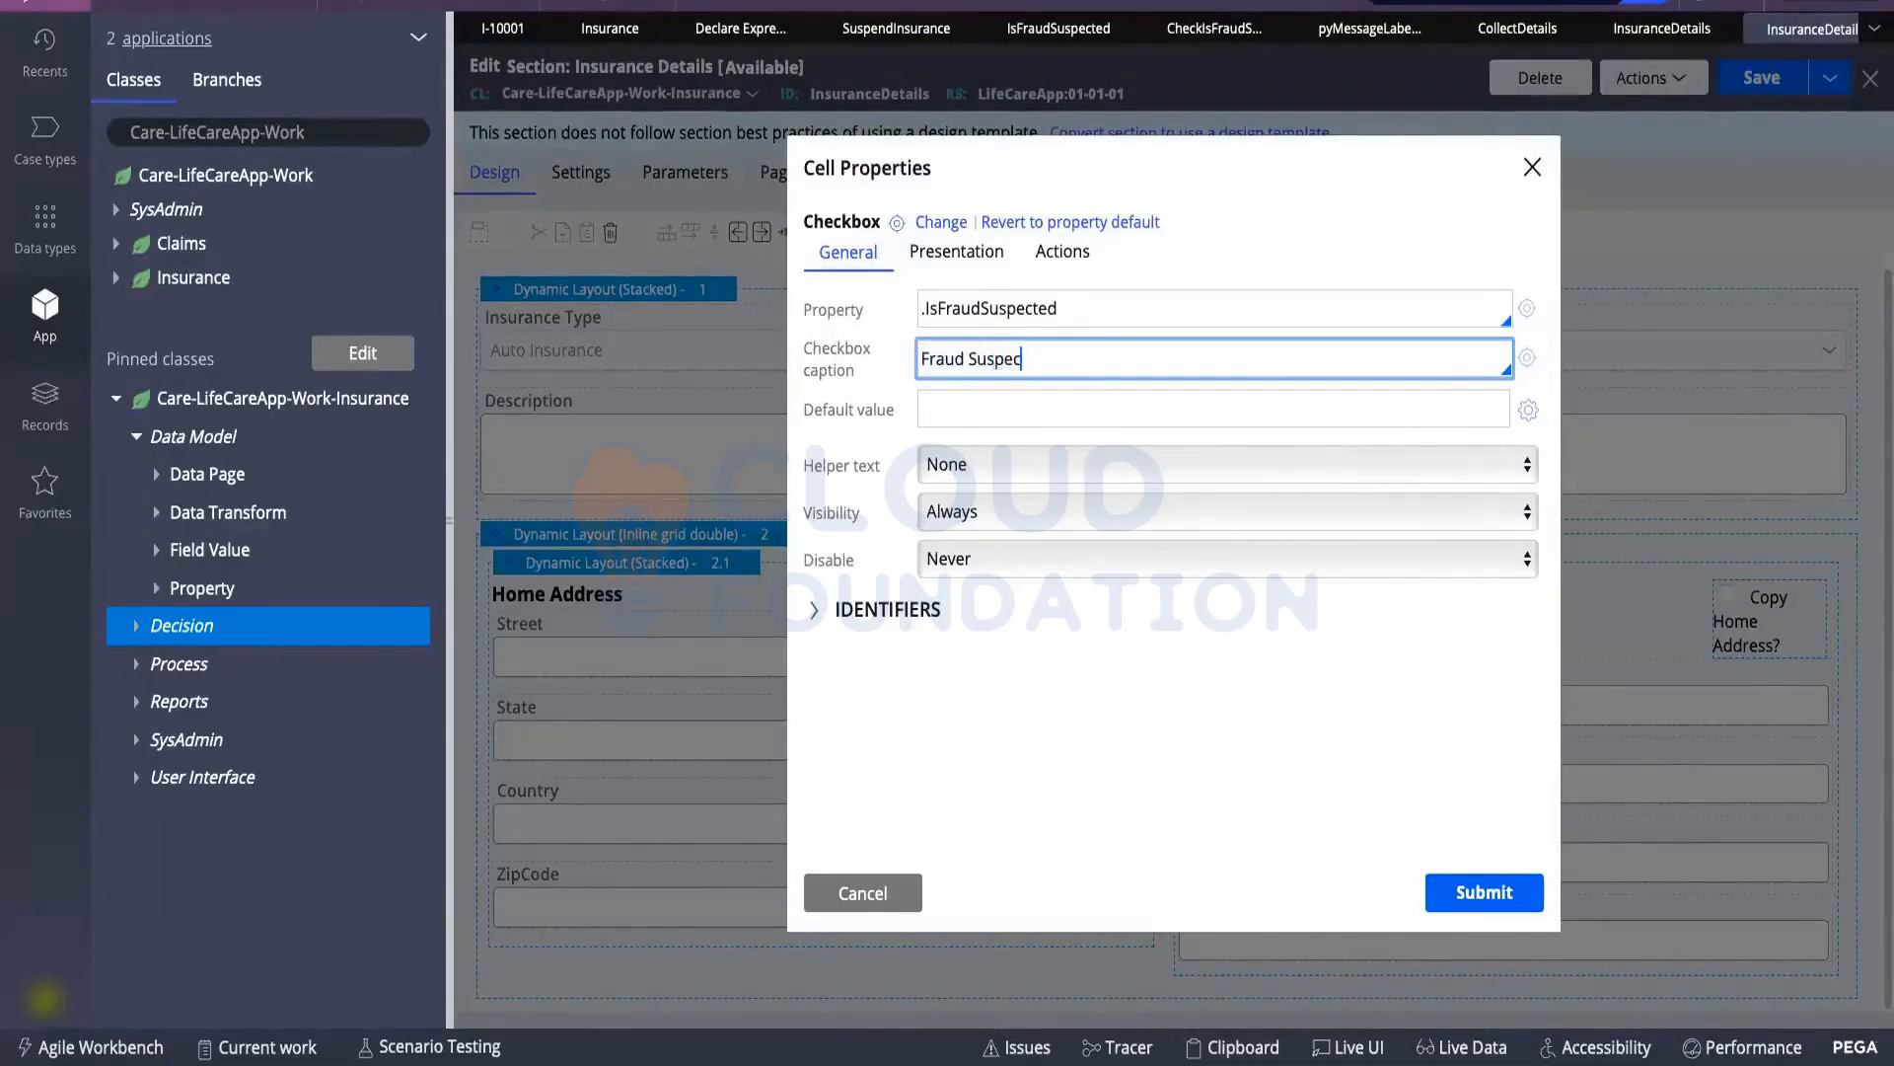
{"action": "type", "text": "t?"}
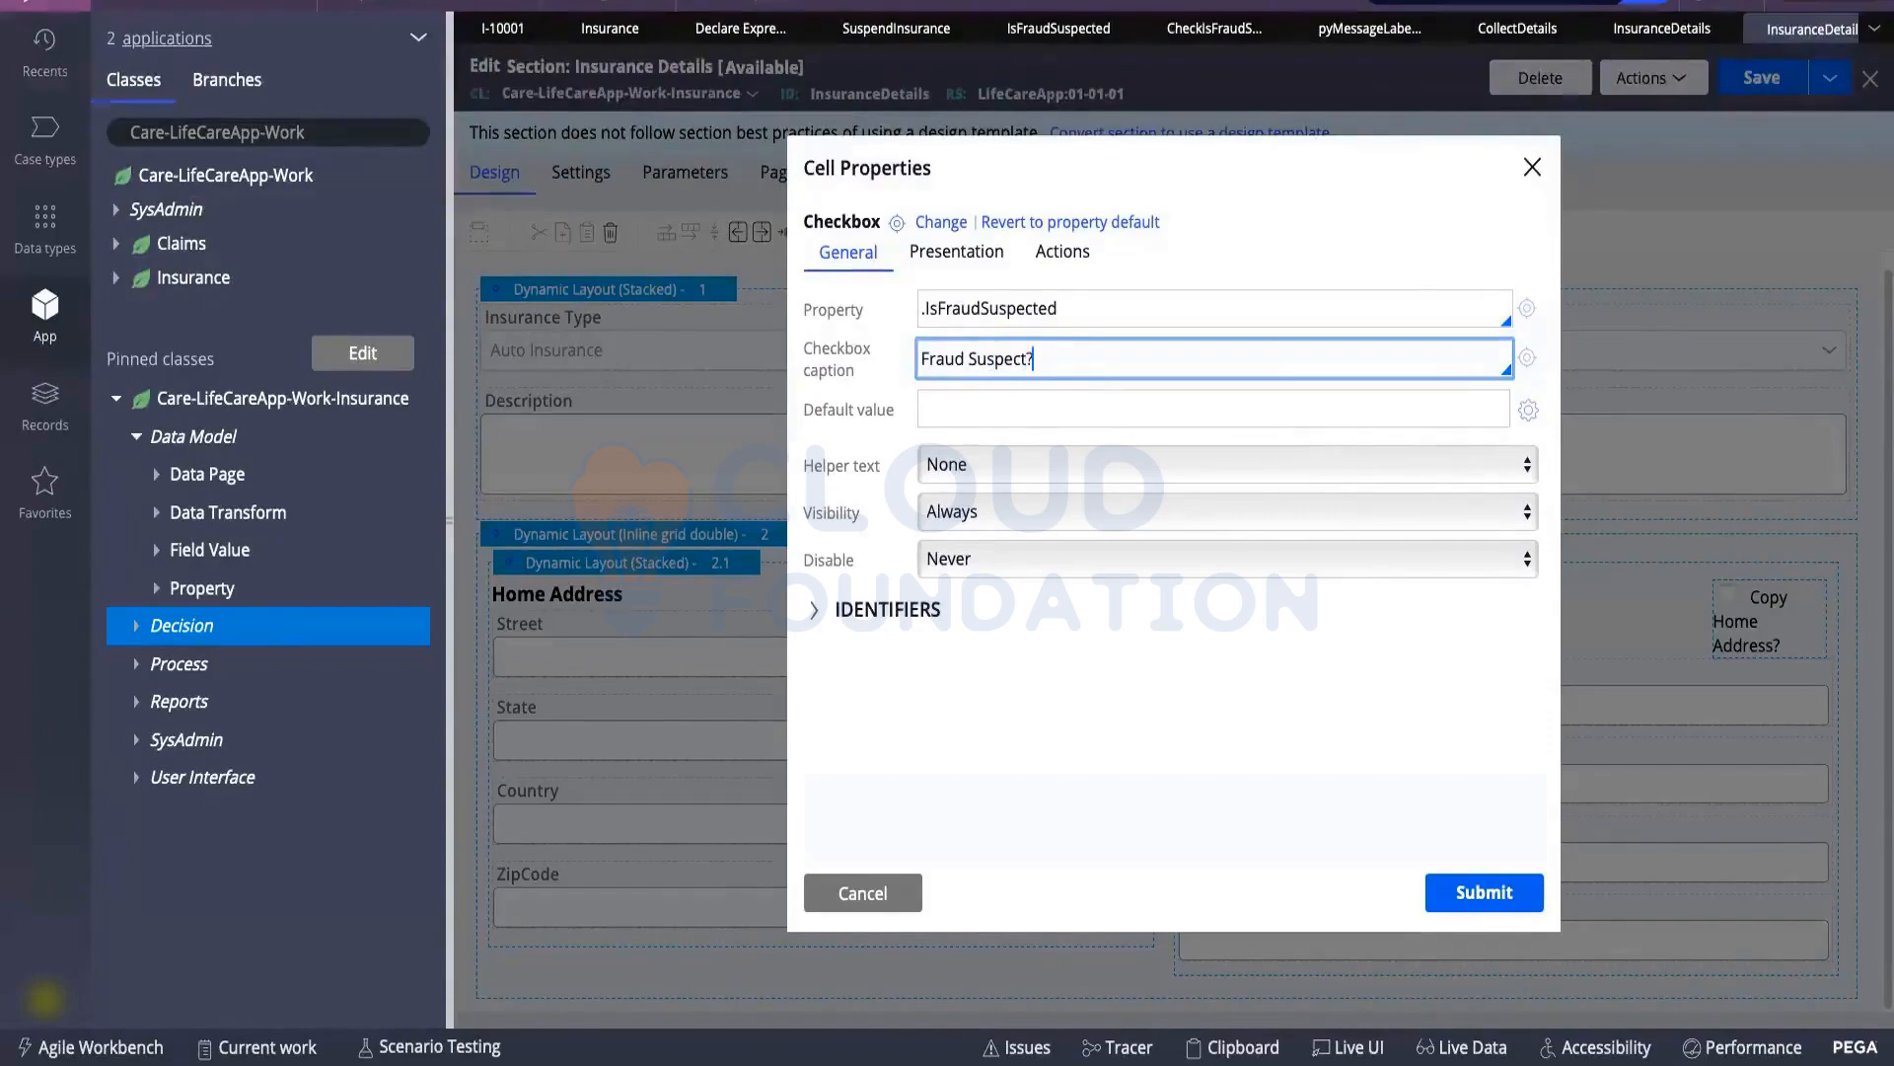
{"action": "left_click", "coordinate": [1481, 899]}
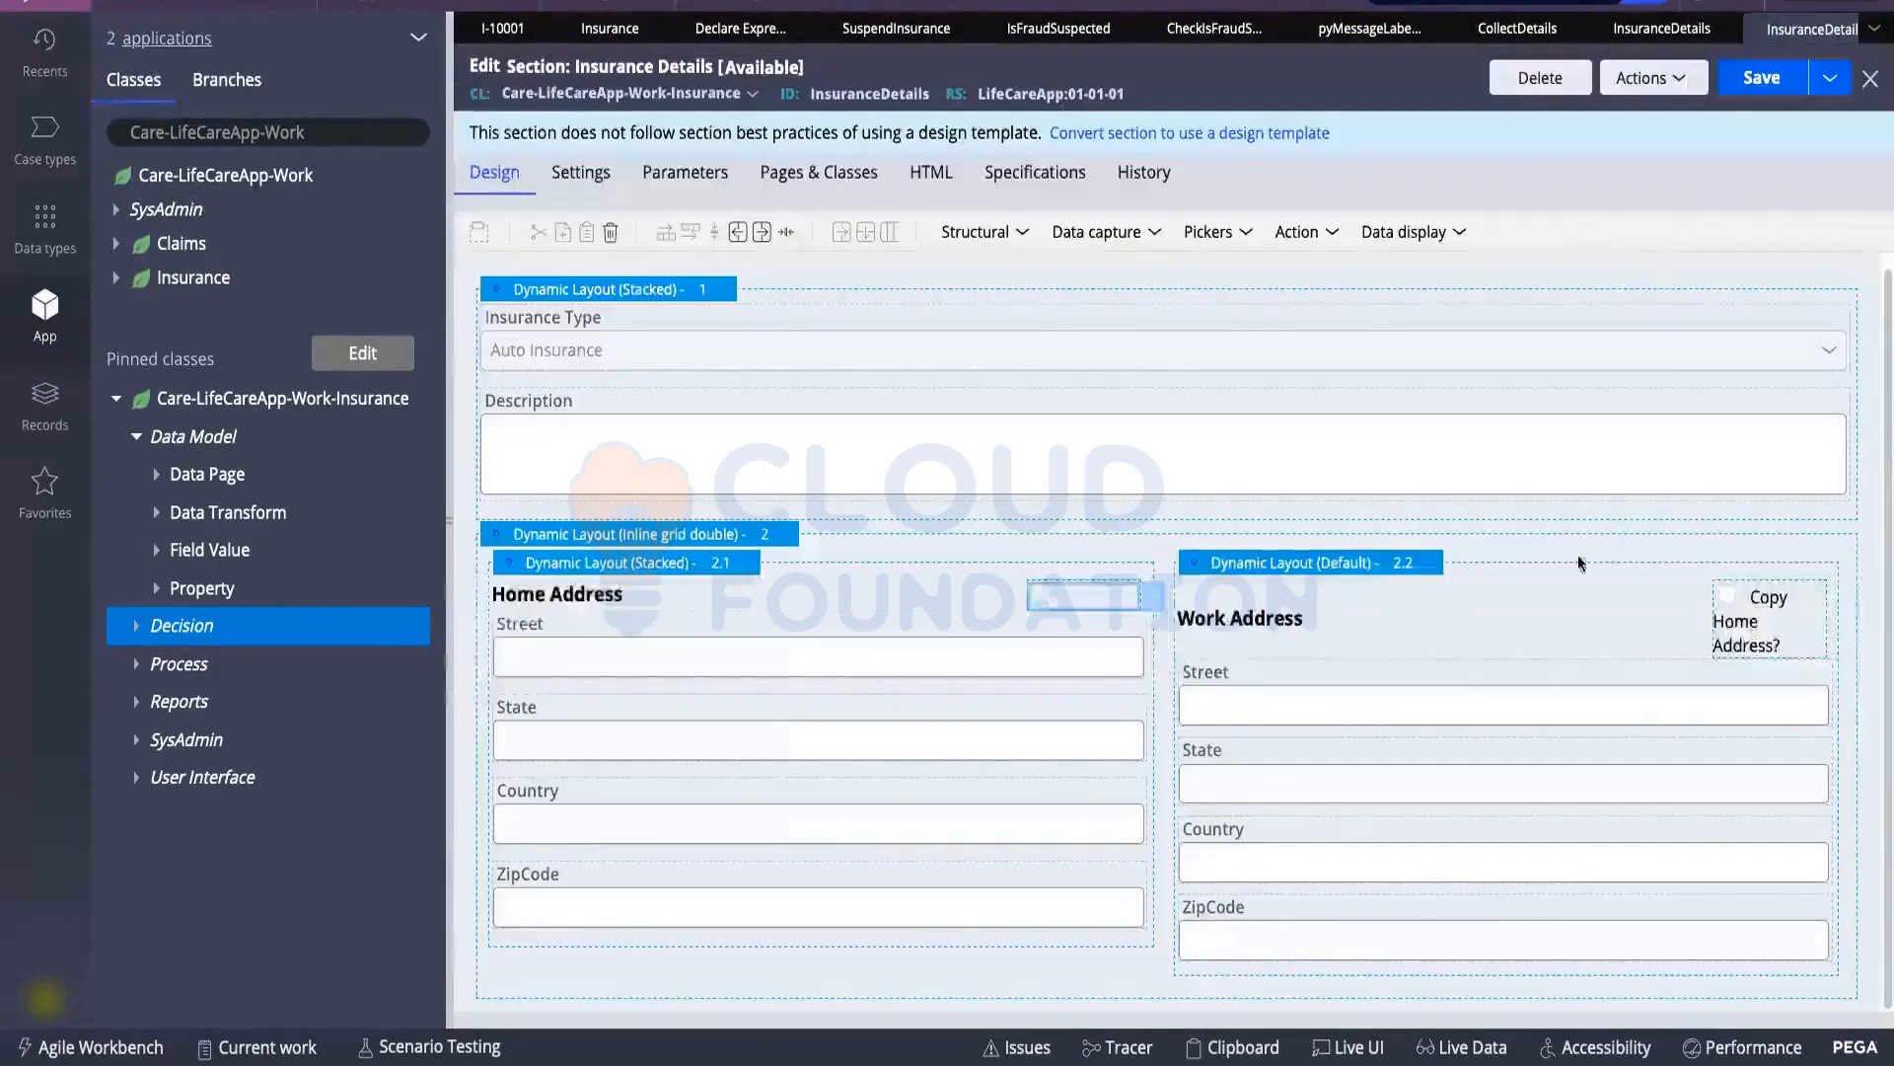
Give the Fraud Suspect? checkbox a Click event with a Post value action, submit its cell properties and save the Insurance Details section
{"action": "left_click_drag", "start_coordinate": [1578, 555], "coordinate": [1150, 610]}
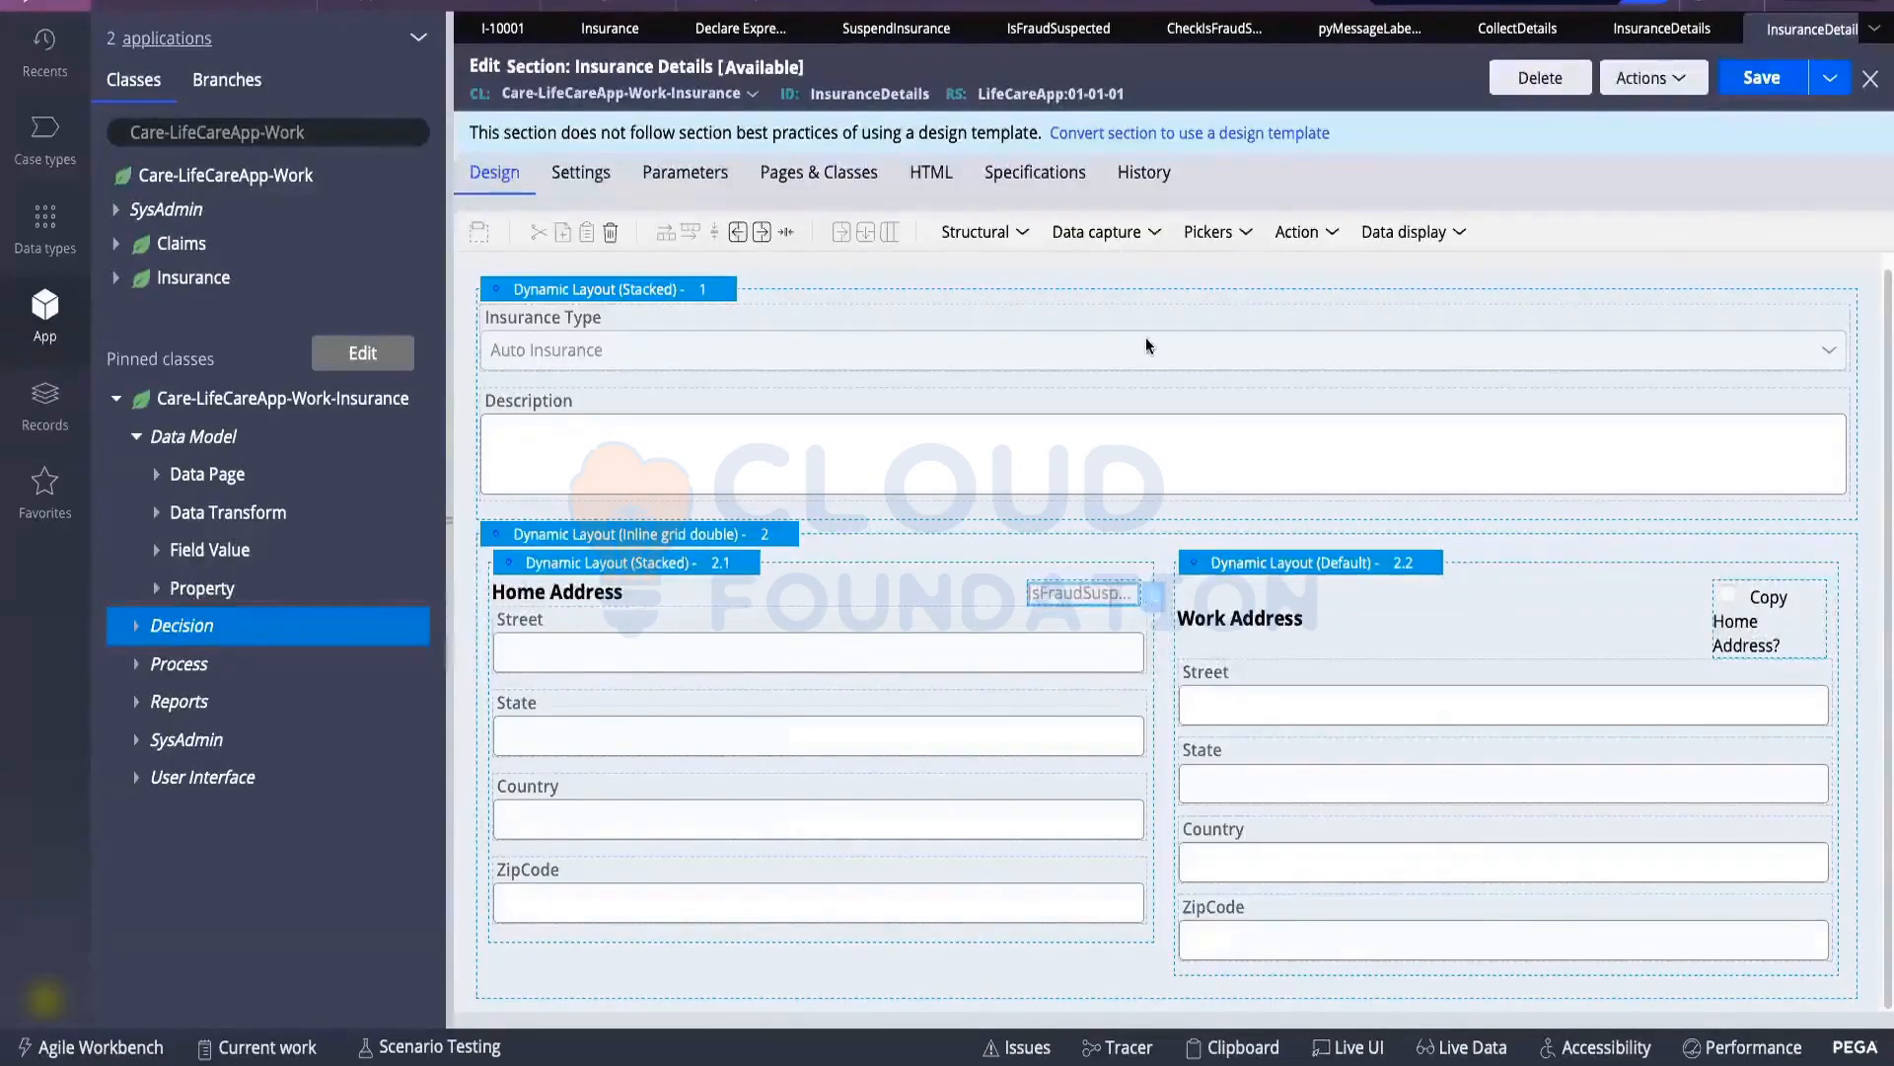
{"action": "left_click", "coordinate": [1152, 594]}
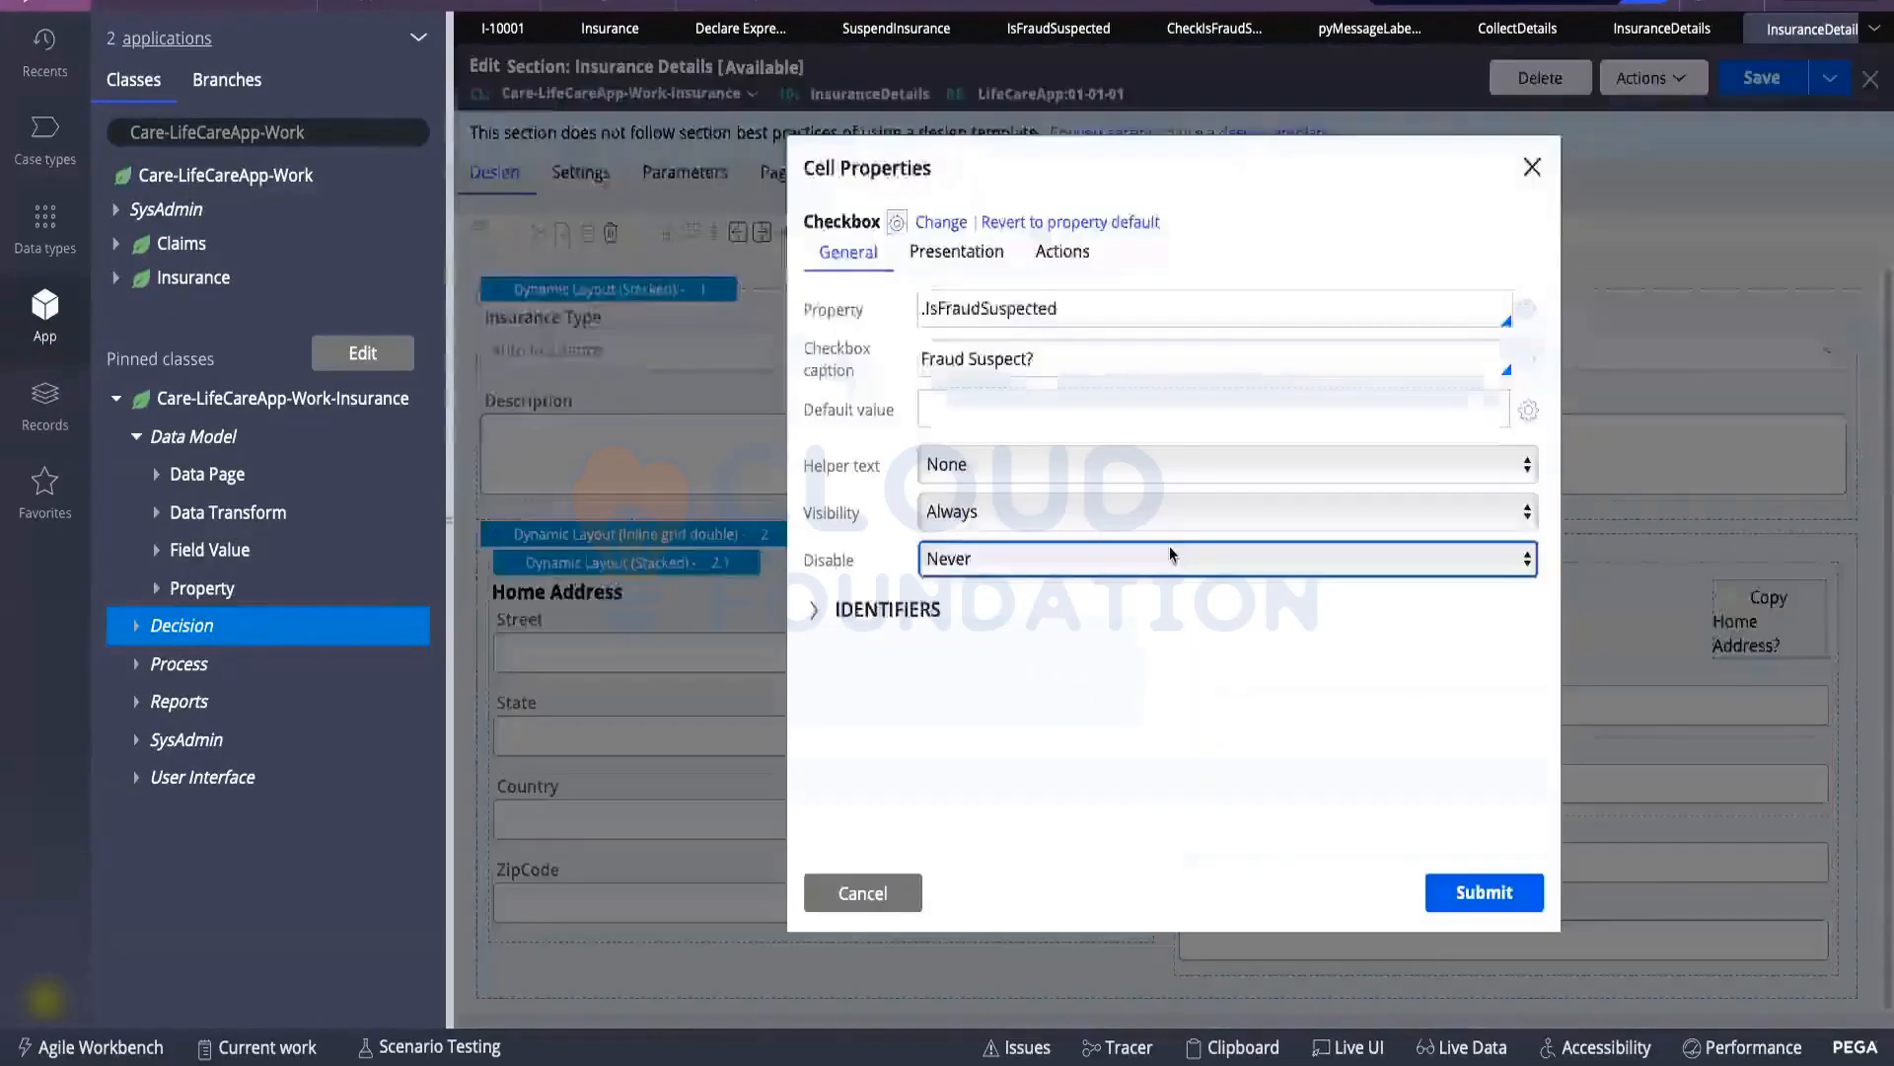
{"action": "left_click", "coordinate": [1063, 253]}
{"action": "left_click", "coordinate": [957, 309]}
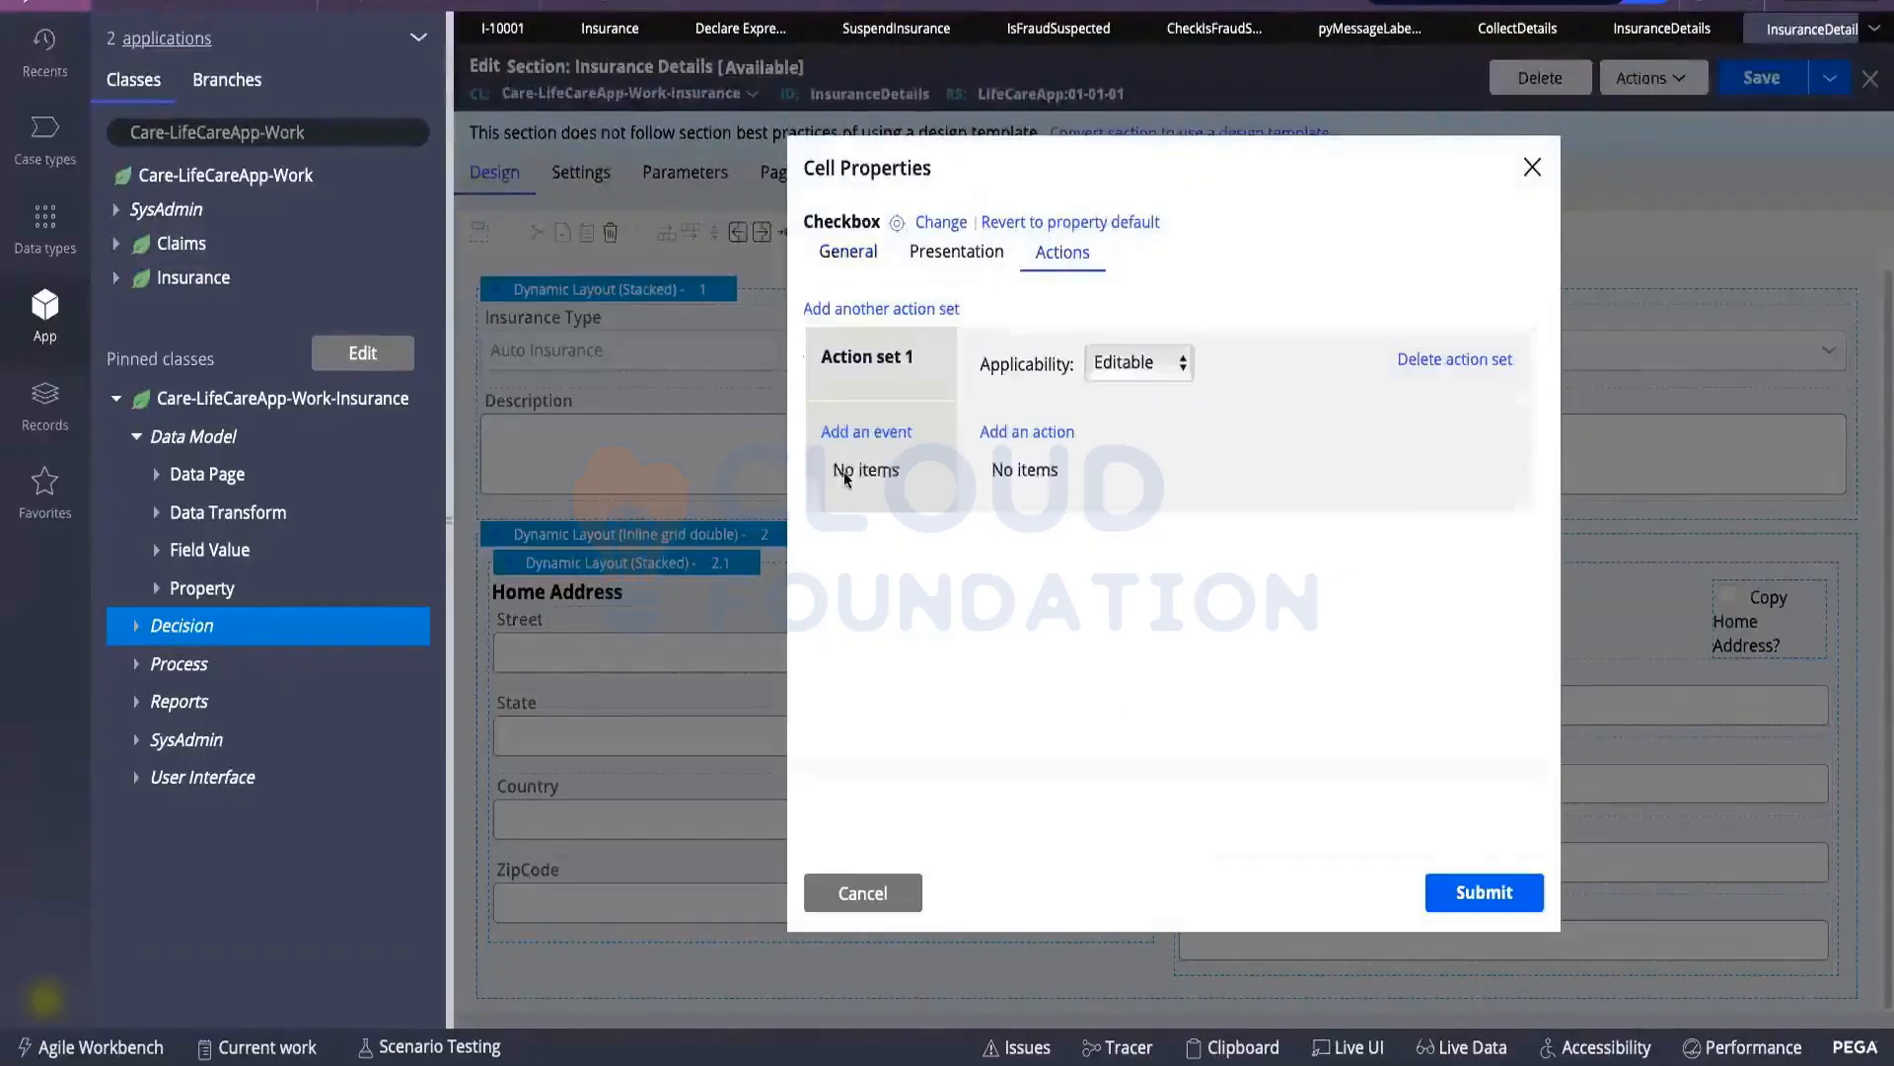
{"action": "left_click", "coordinate": [892, 431]}
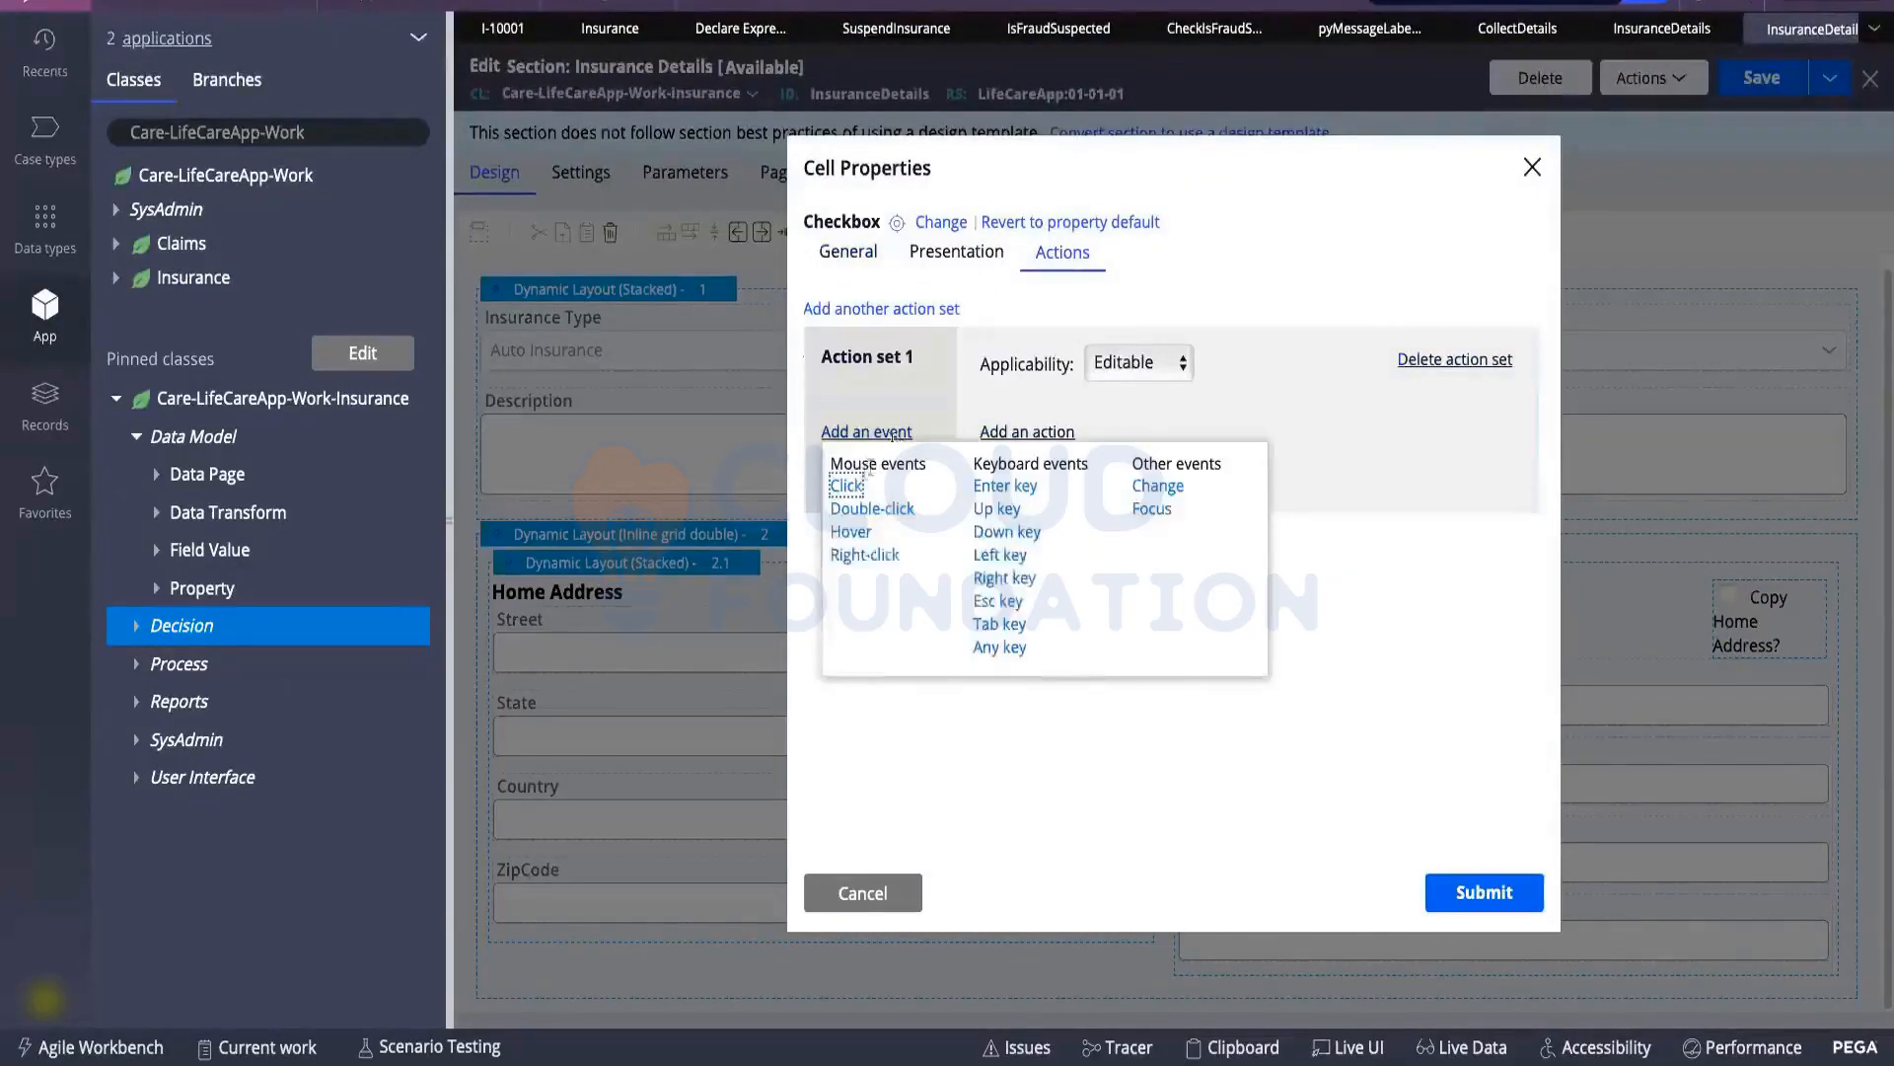
{"action": "left_click", "coordinate": [853, 490]}
{"action": "left_click", "coordinate": [1002, 435]}
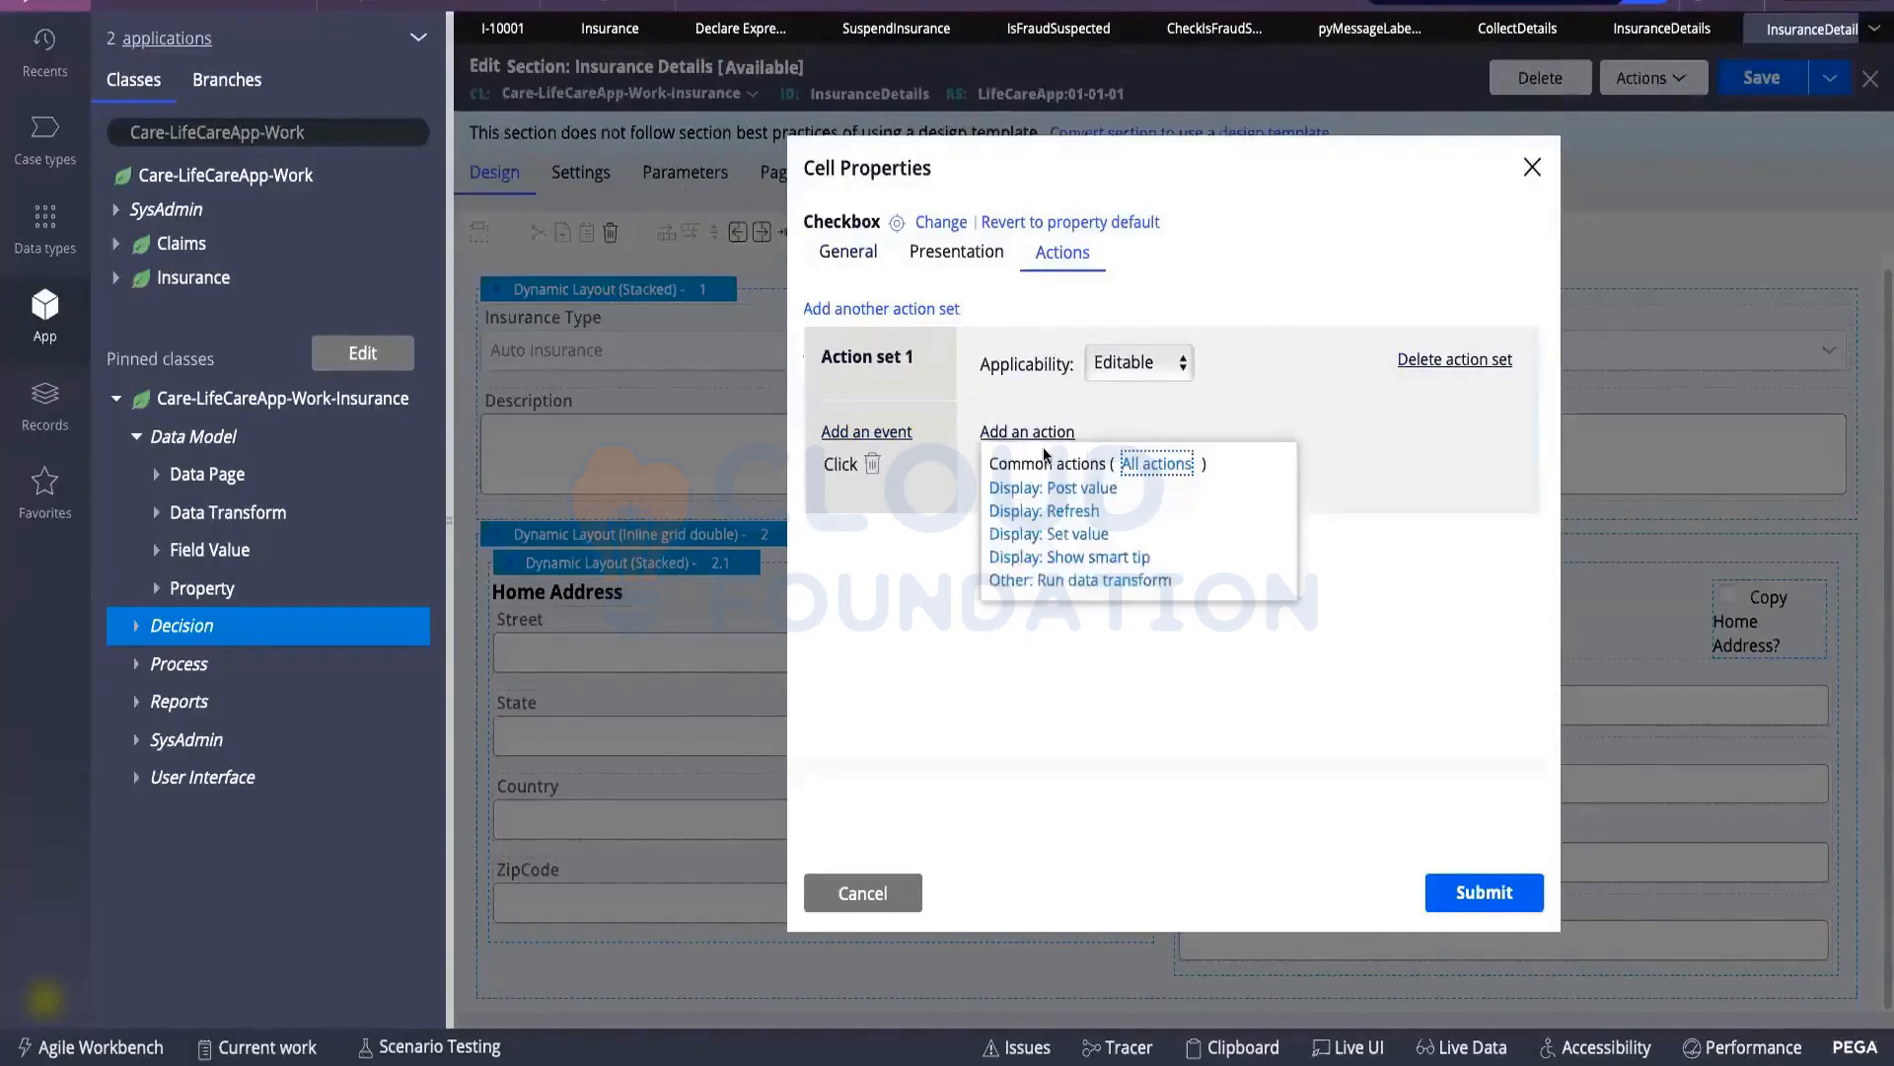
{"action": "left_click", "coordinate": [1082, 496]}
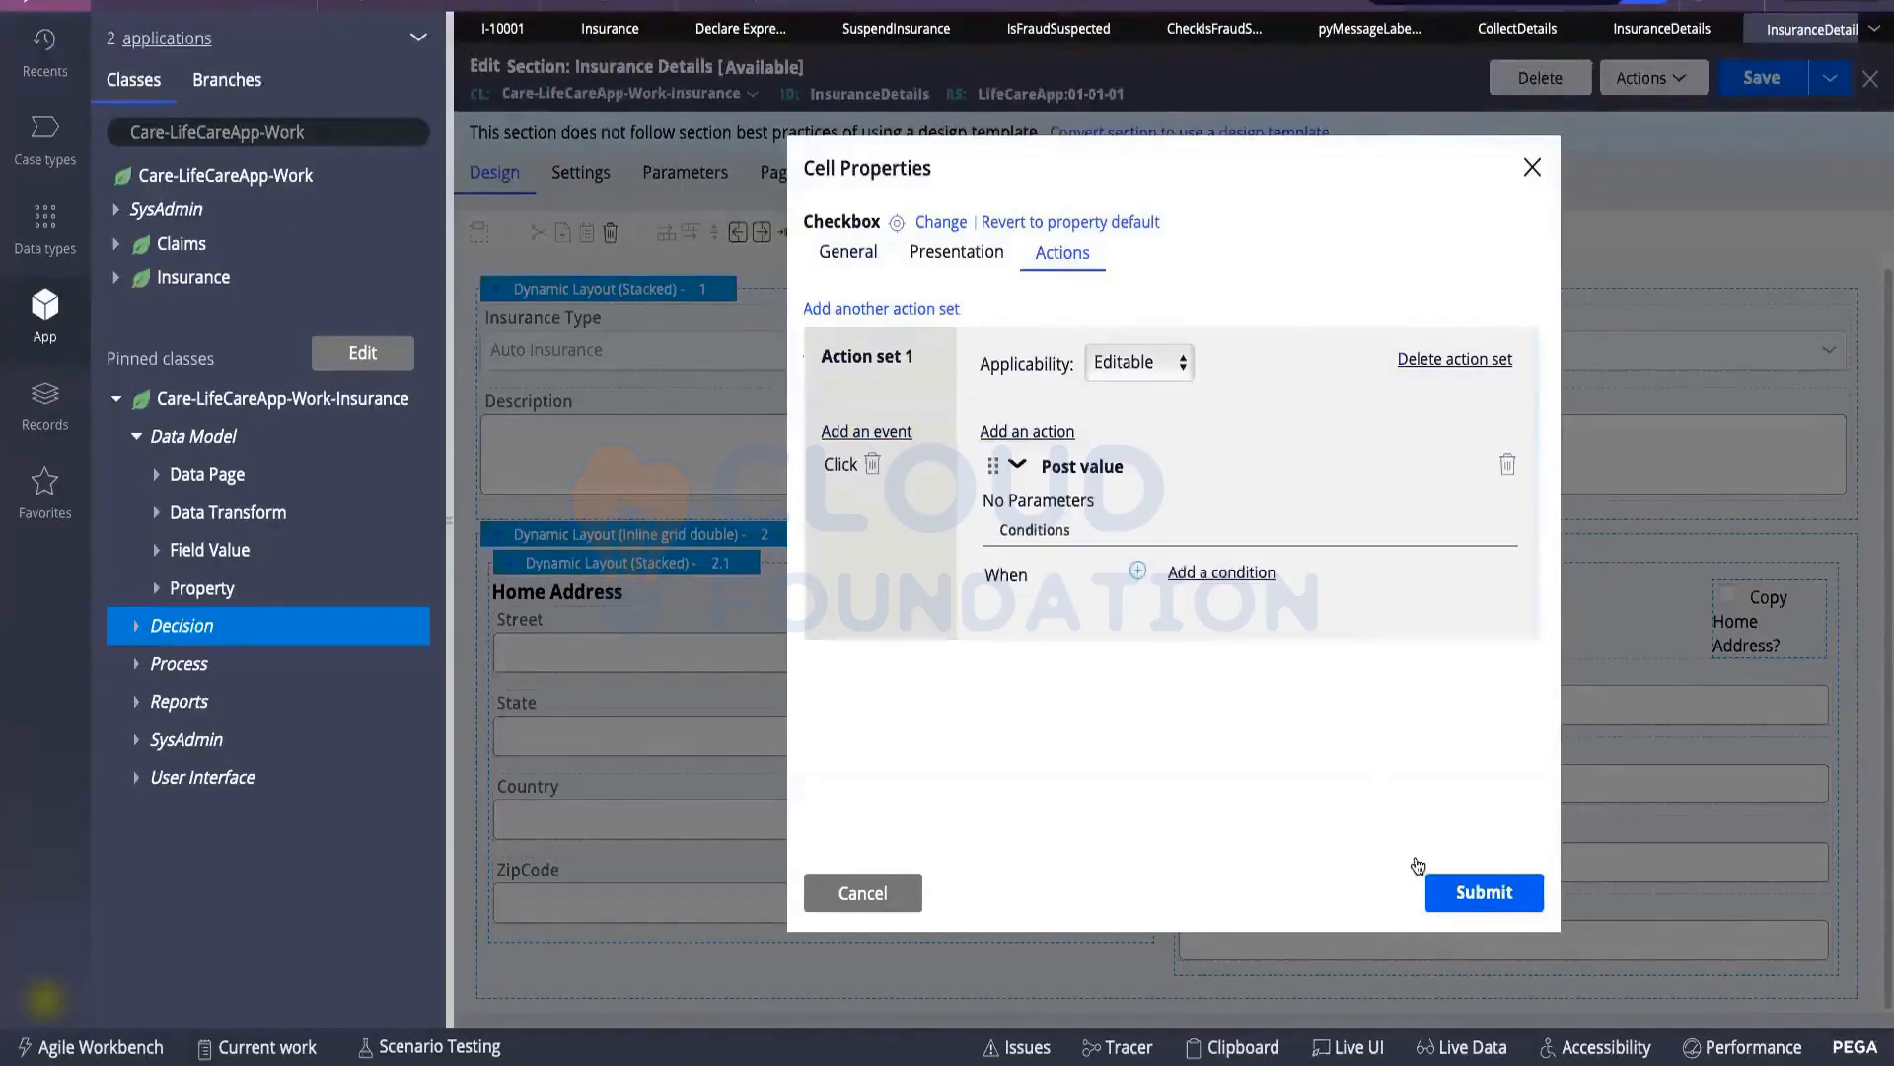
{"action": "left_click", "coordinate": [1463, 898]}
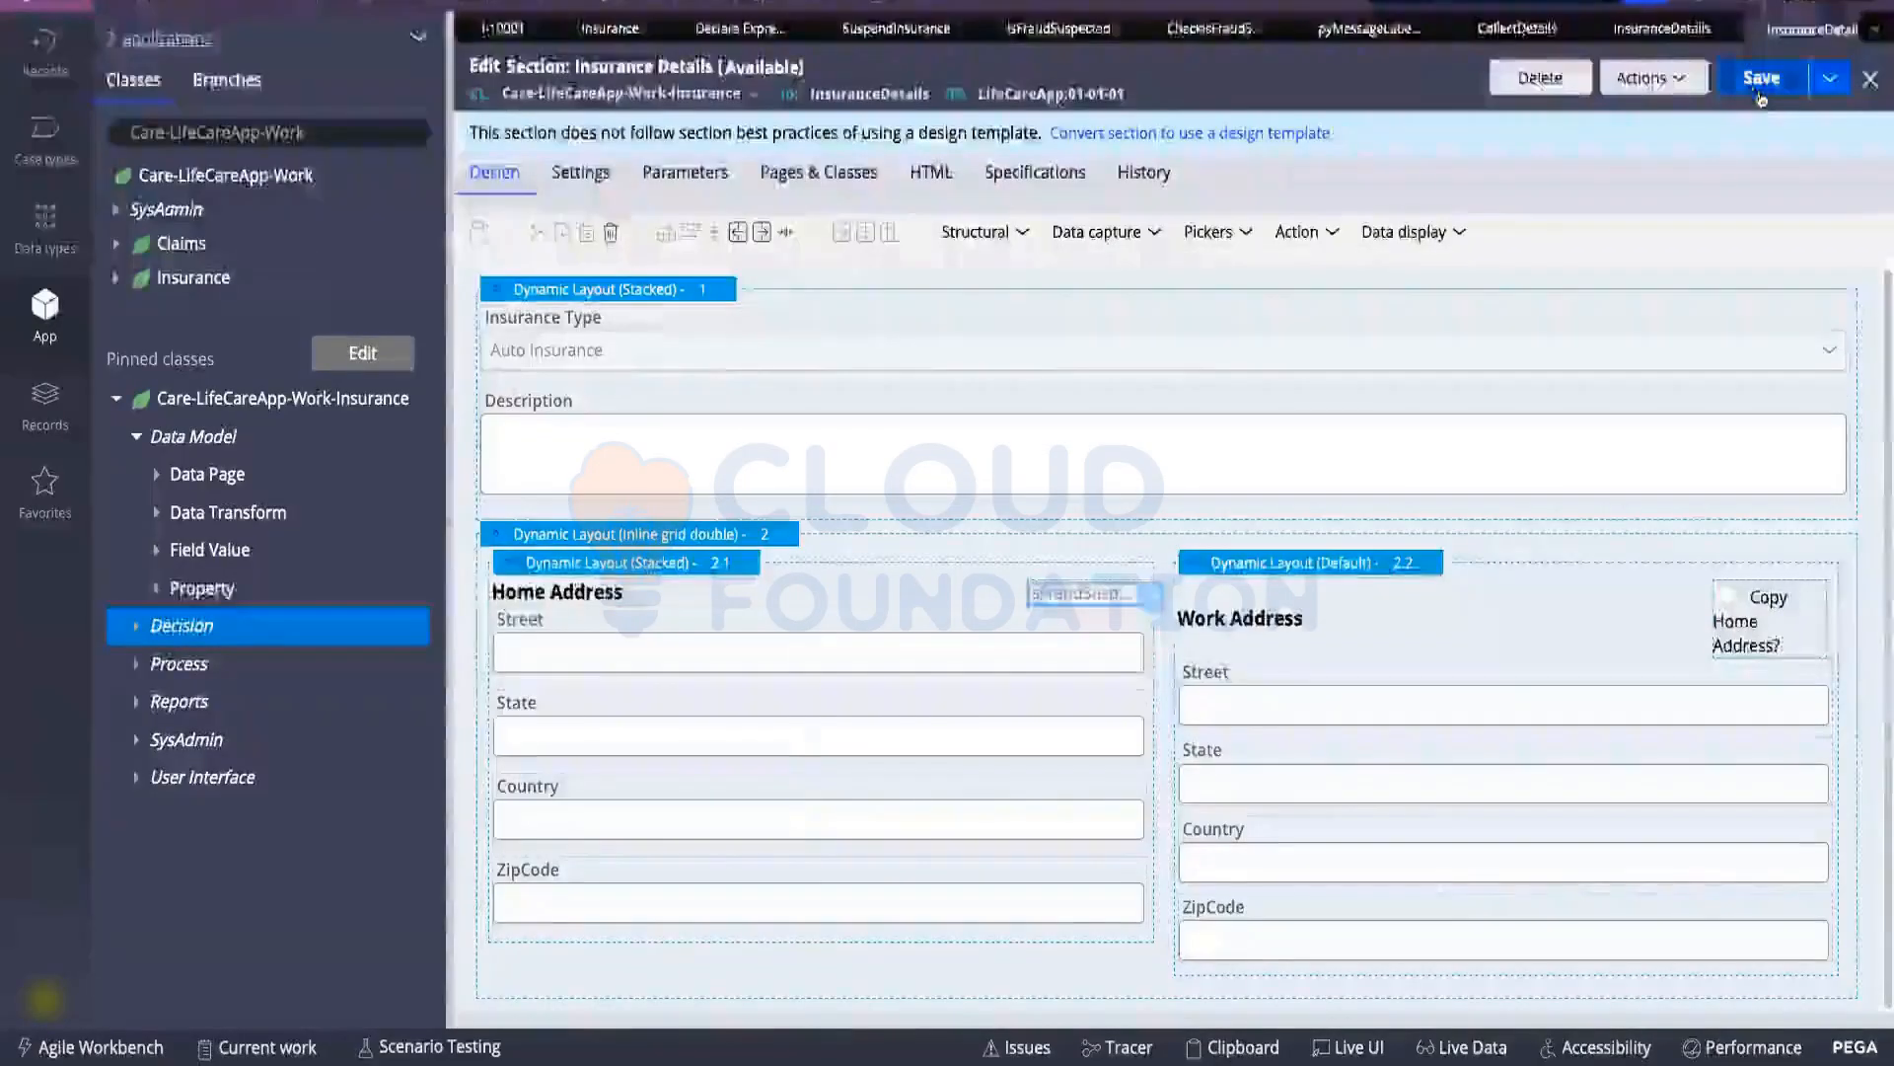
{"action": "left_click", "coordinate": [1760, 85]}
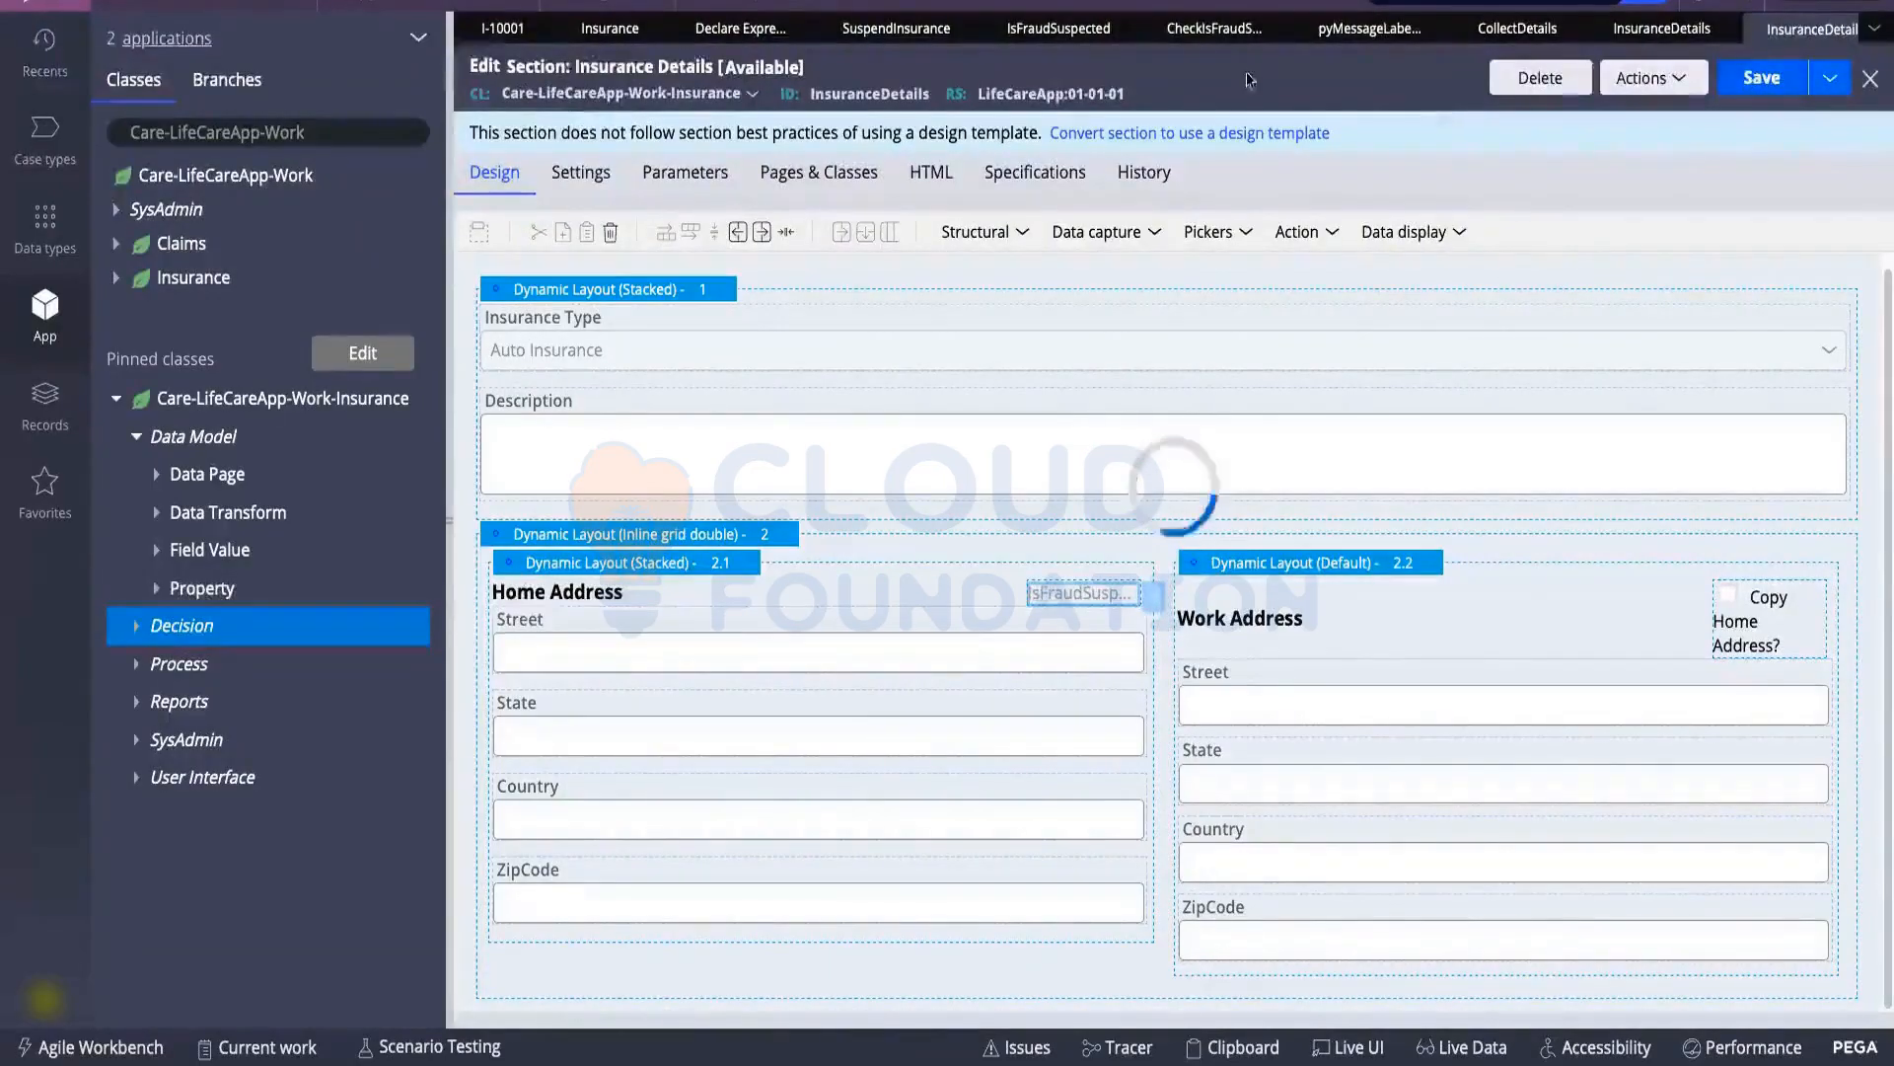
Review the CheckIsFraudSelected When rule and the watched property, condition and suspend action of the SuspendInsurance rule
{"action": "left_click", "coordinate": [1197, 43]}
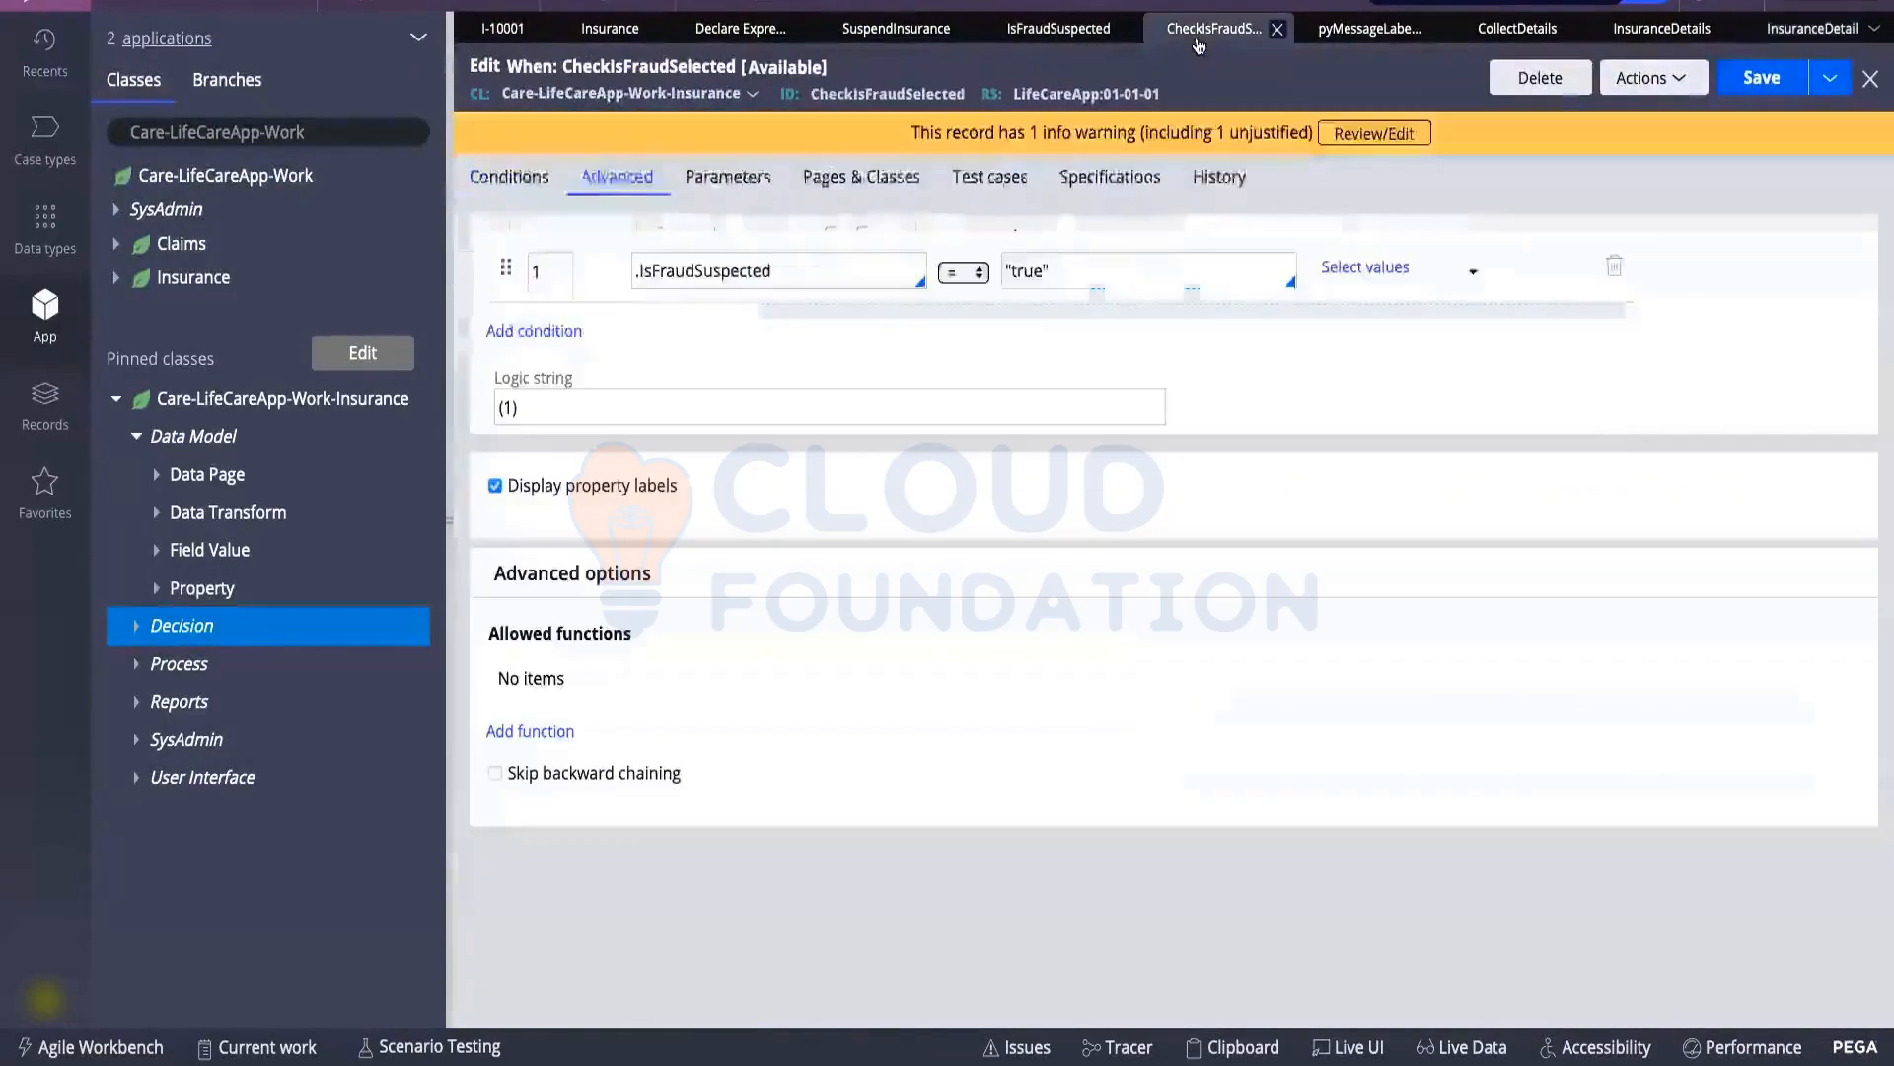
{"action": "left_click", "coordinate": [893, 39]}
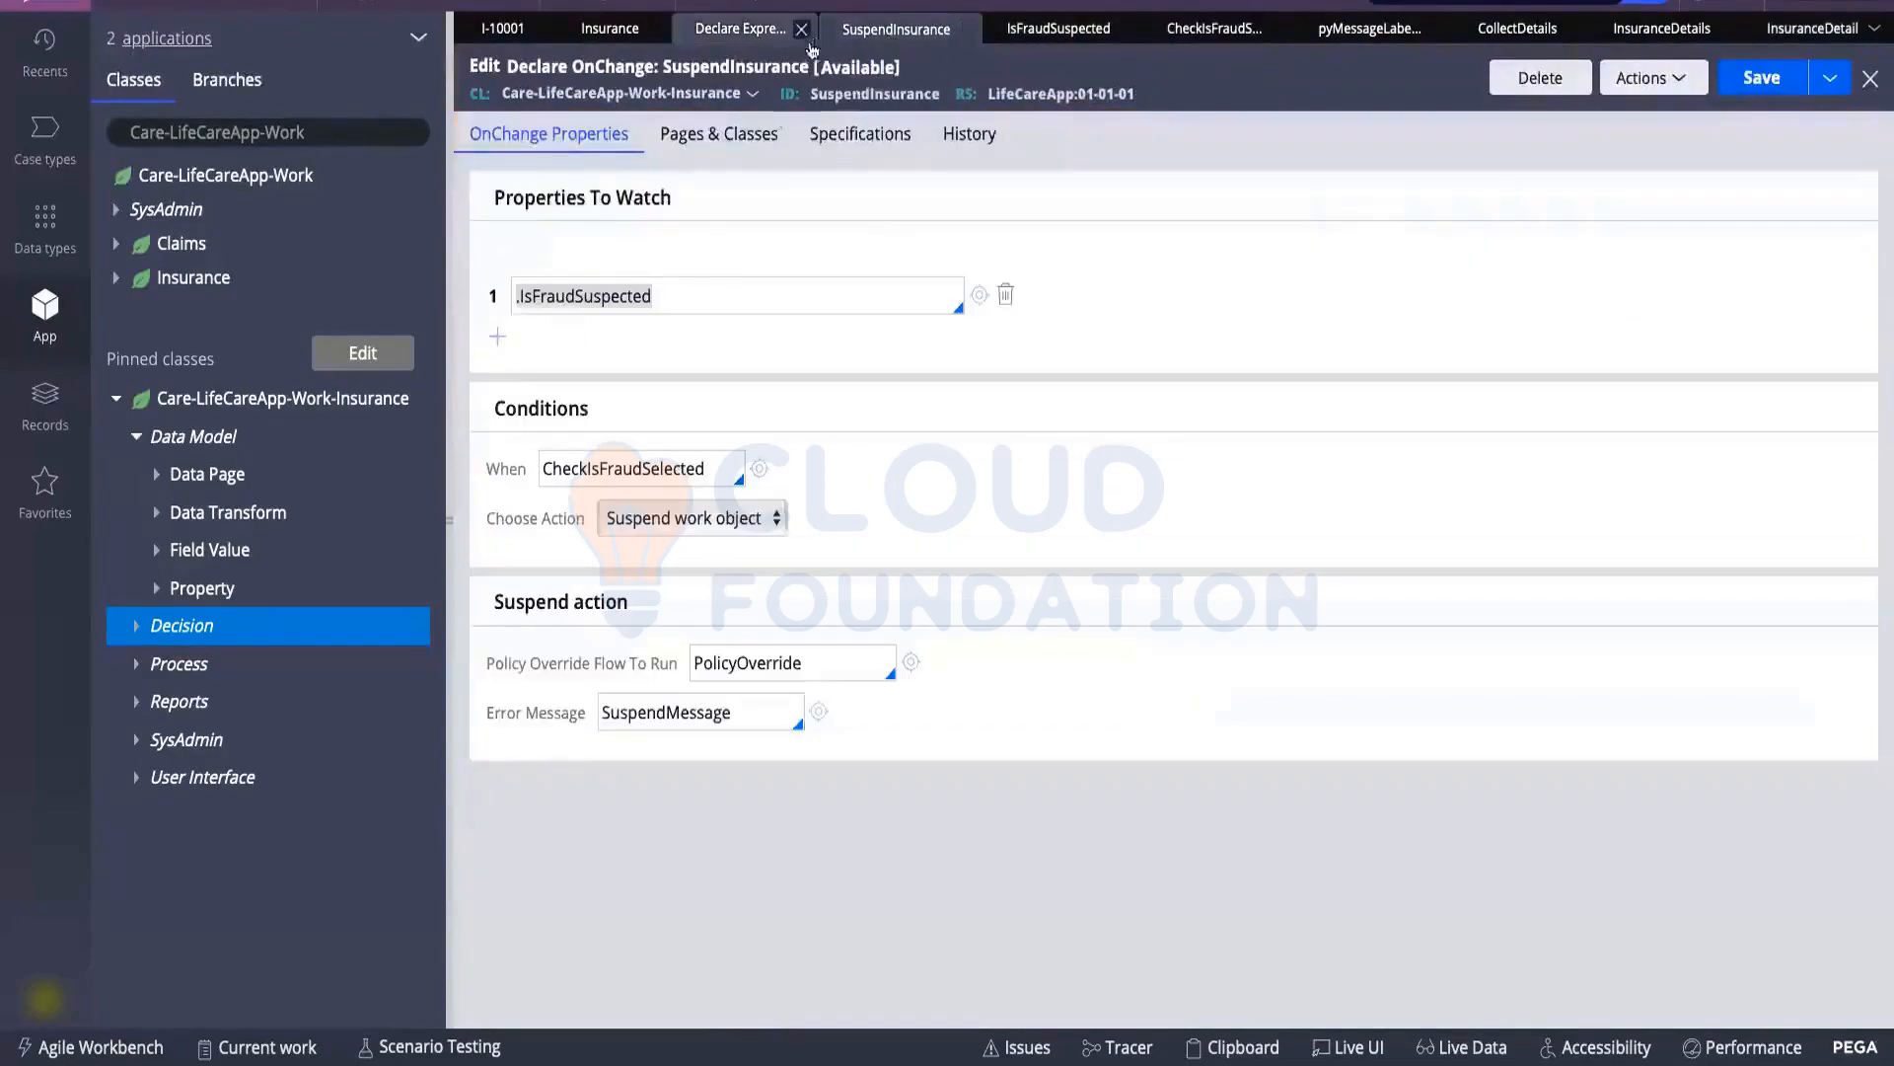
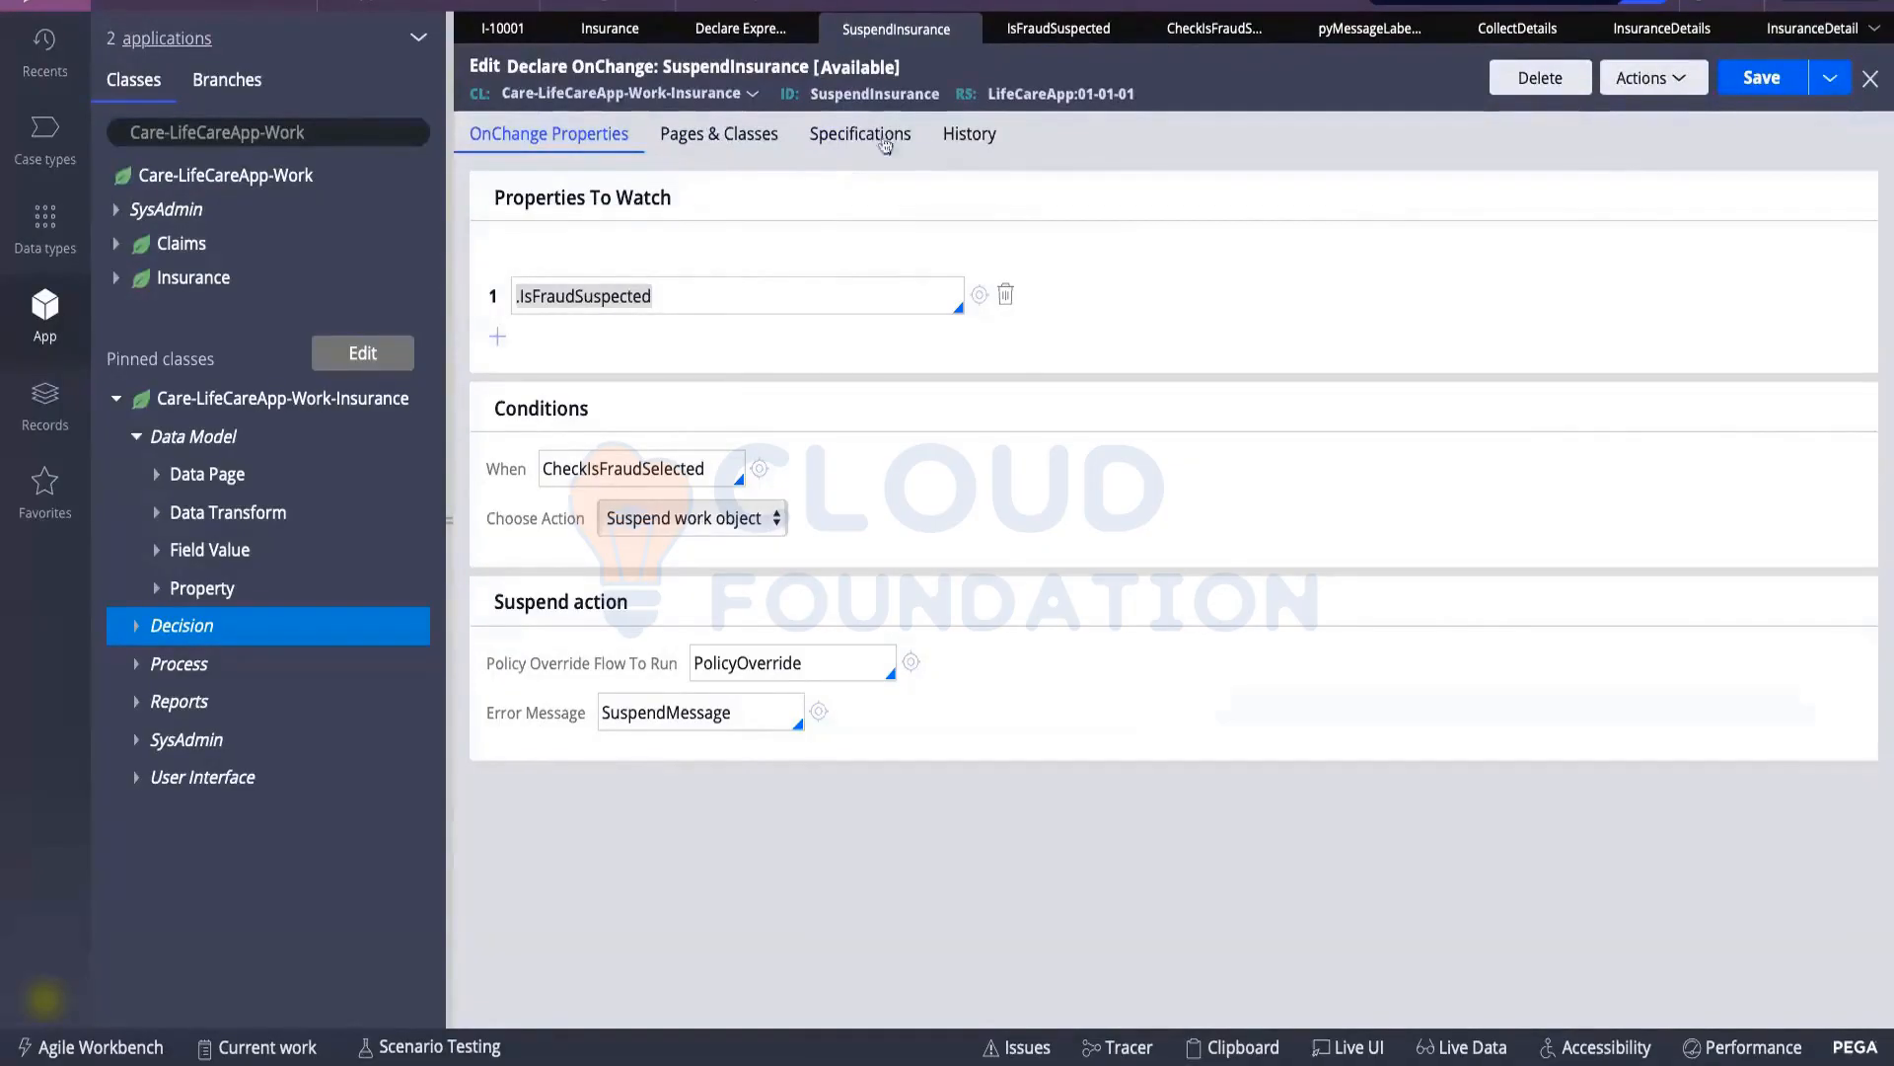
{"action": "left_click", "coordinate": [736, 518]}
{"action": "left_click", "coordinate": [867, 440]}
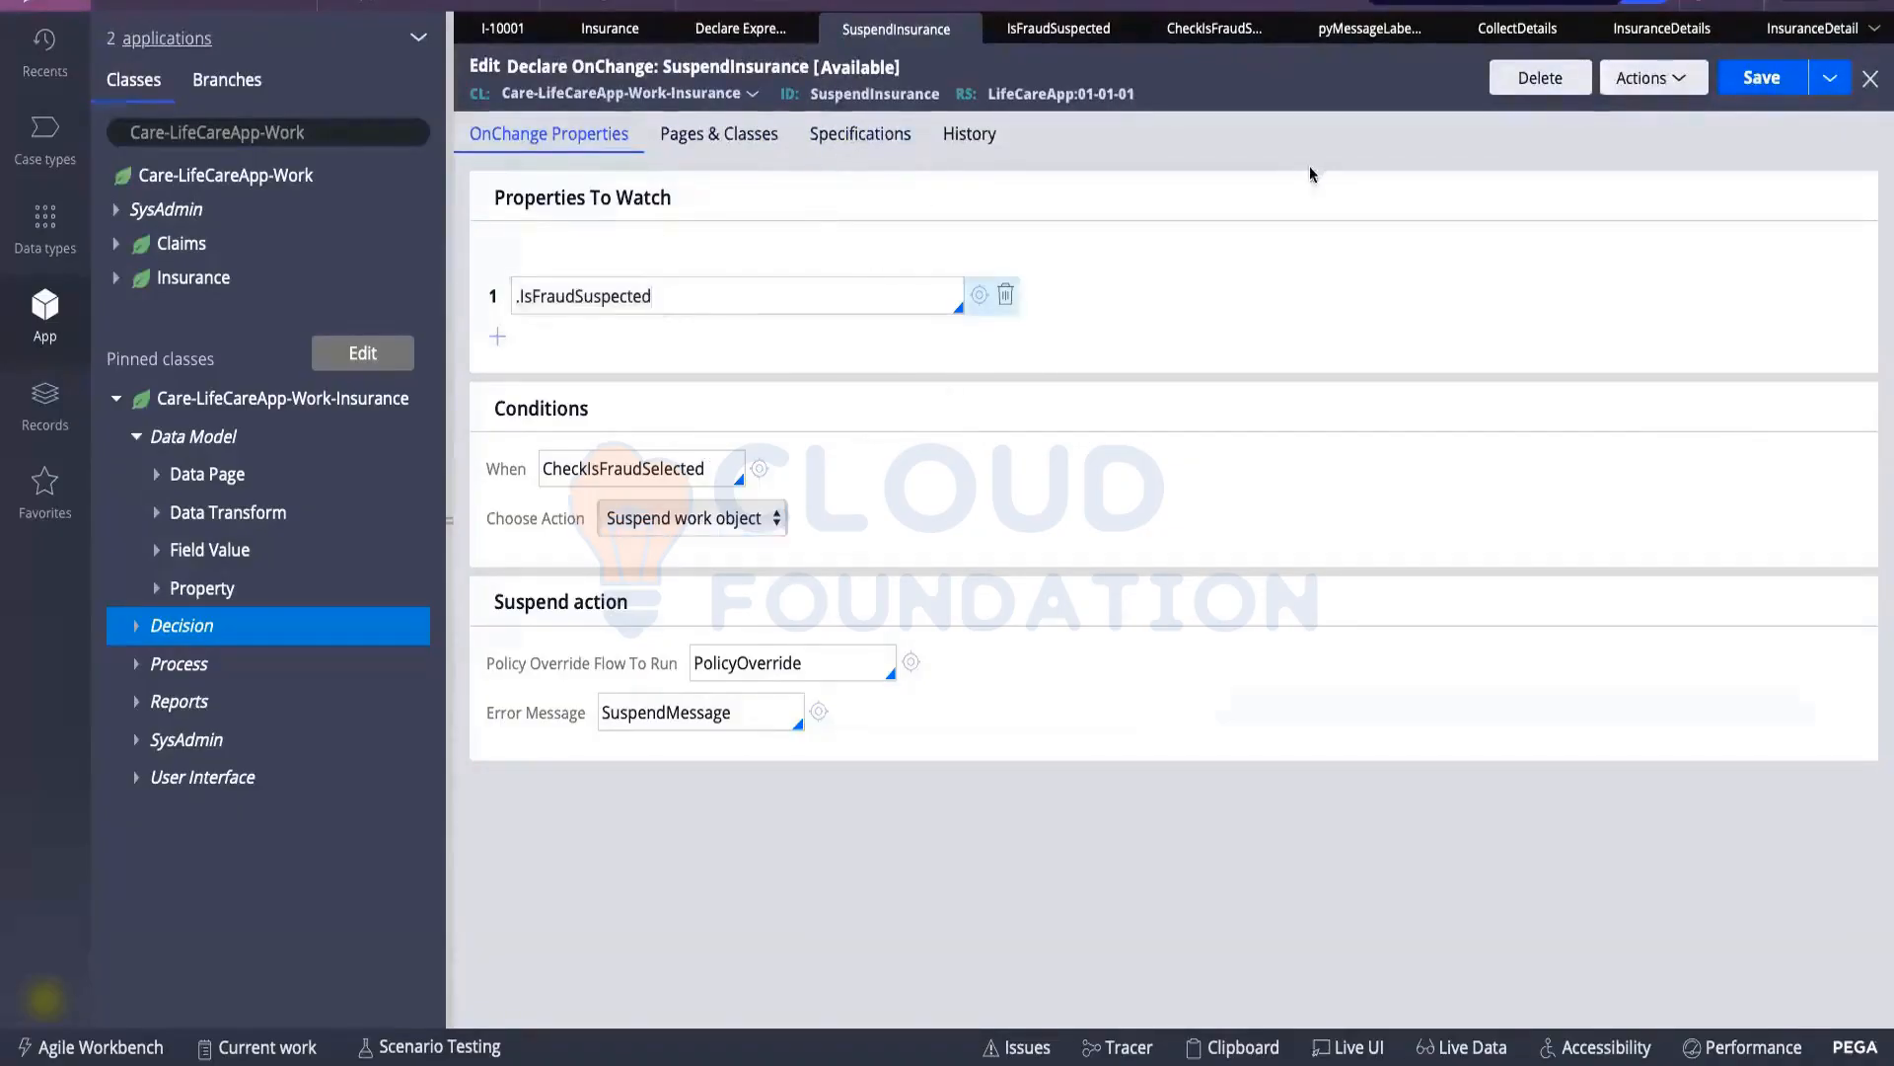
{"action": "left_click", "coordinate": [1043, 38]}
{"action": "left_click", "coordinate": [893, 29]}
Create a new Insurance case to test the suspend rule
{"action": "left_click", "coordinate": [947, 6]}
{"action": "mouse_move", "coordinate": [1095, 17]}
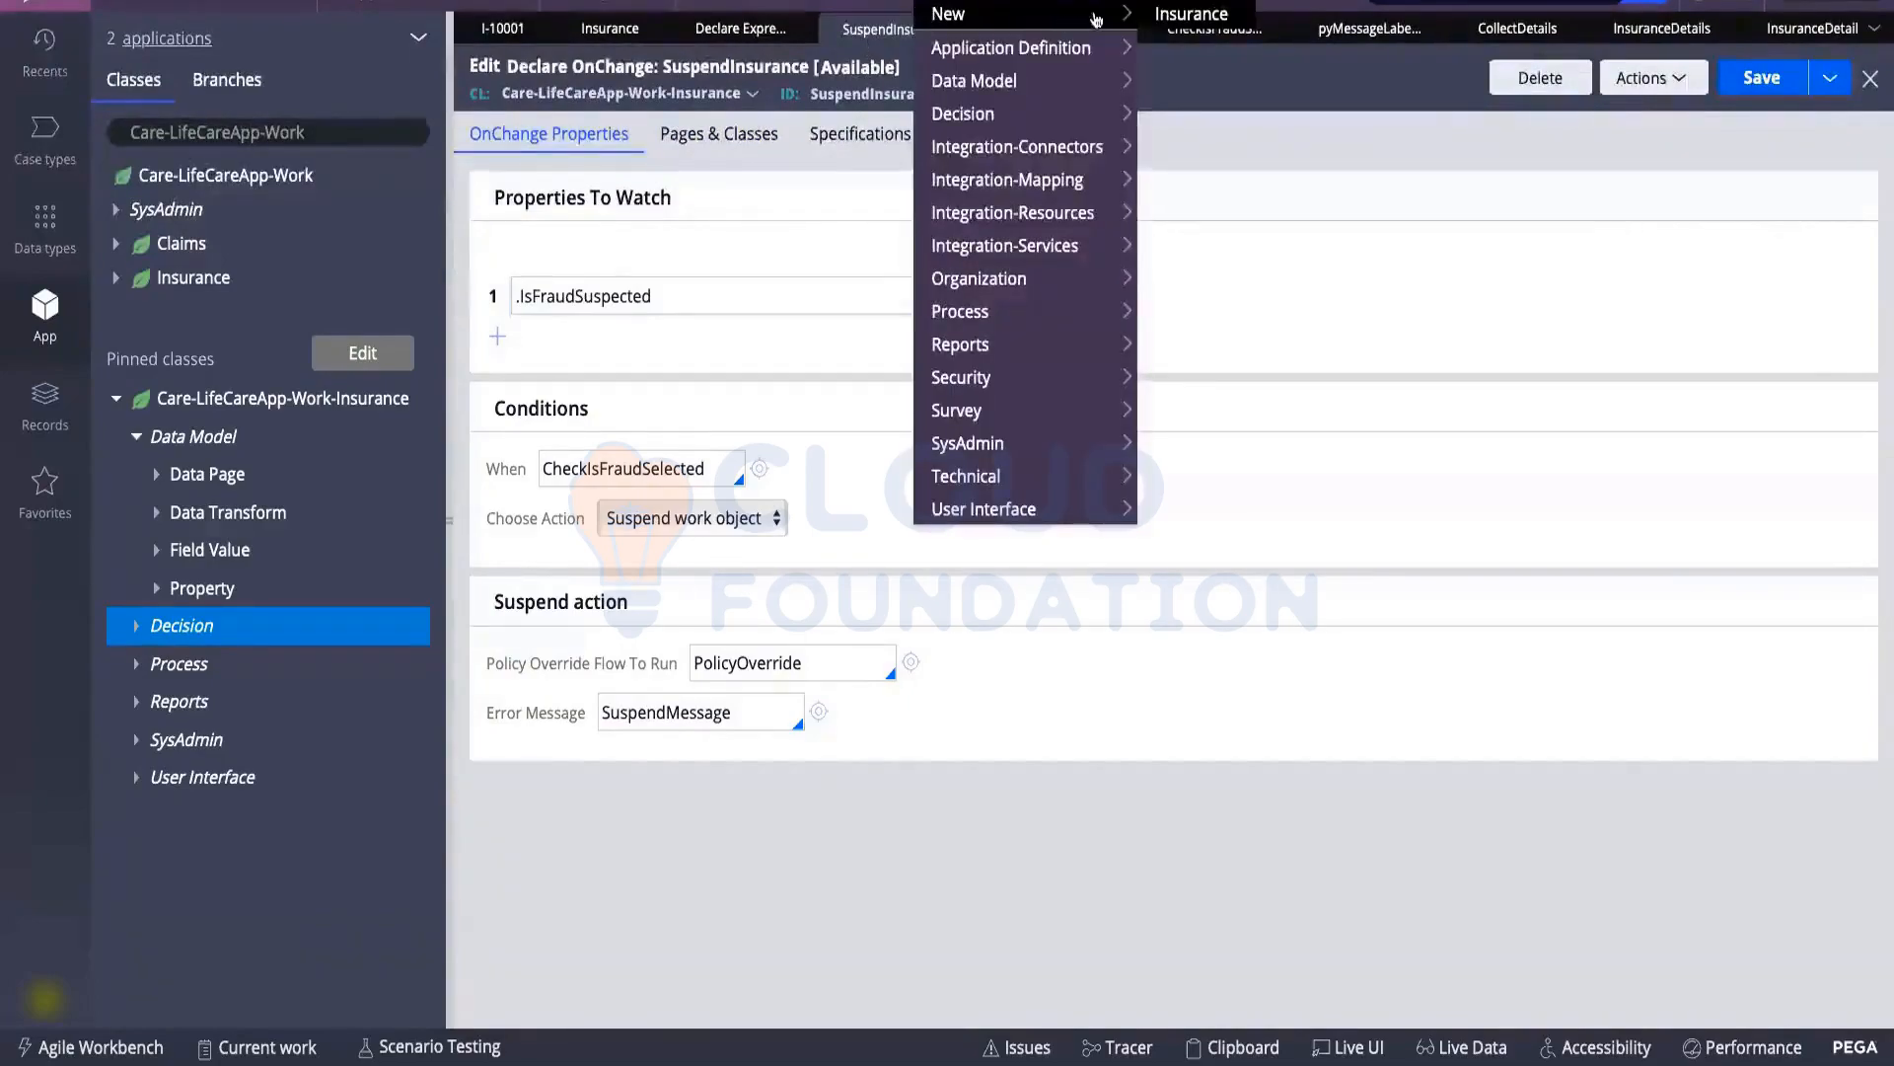
{"action": "left_click", "coordinate": [1169, 16]}
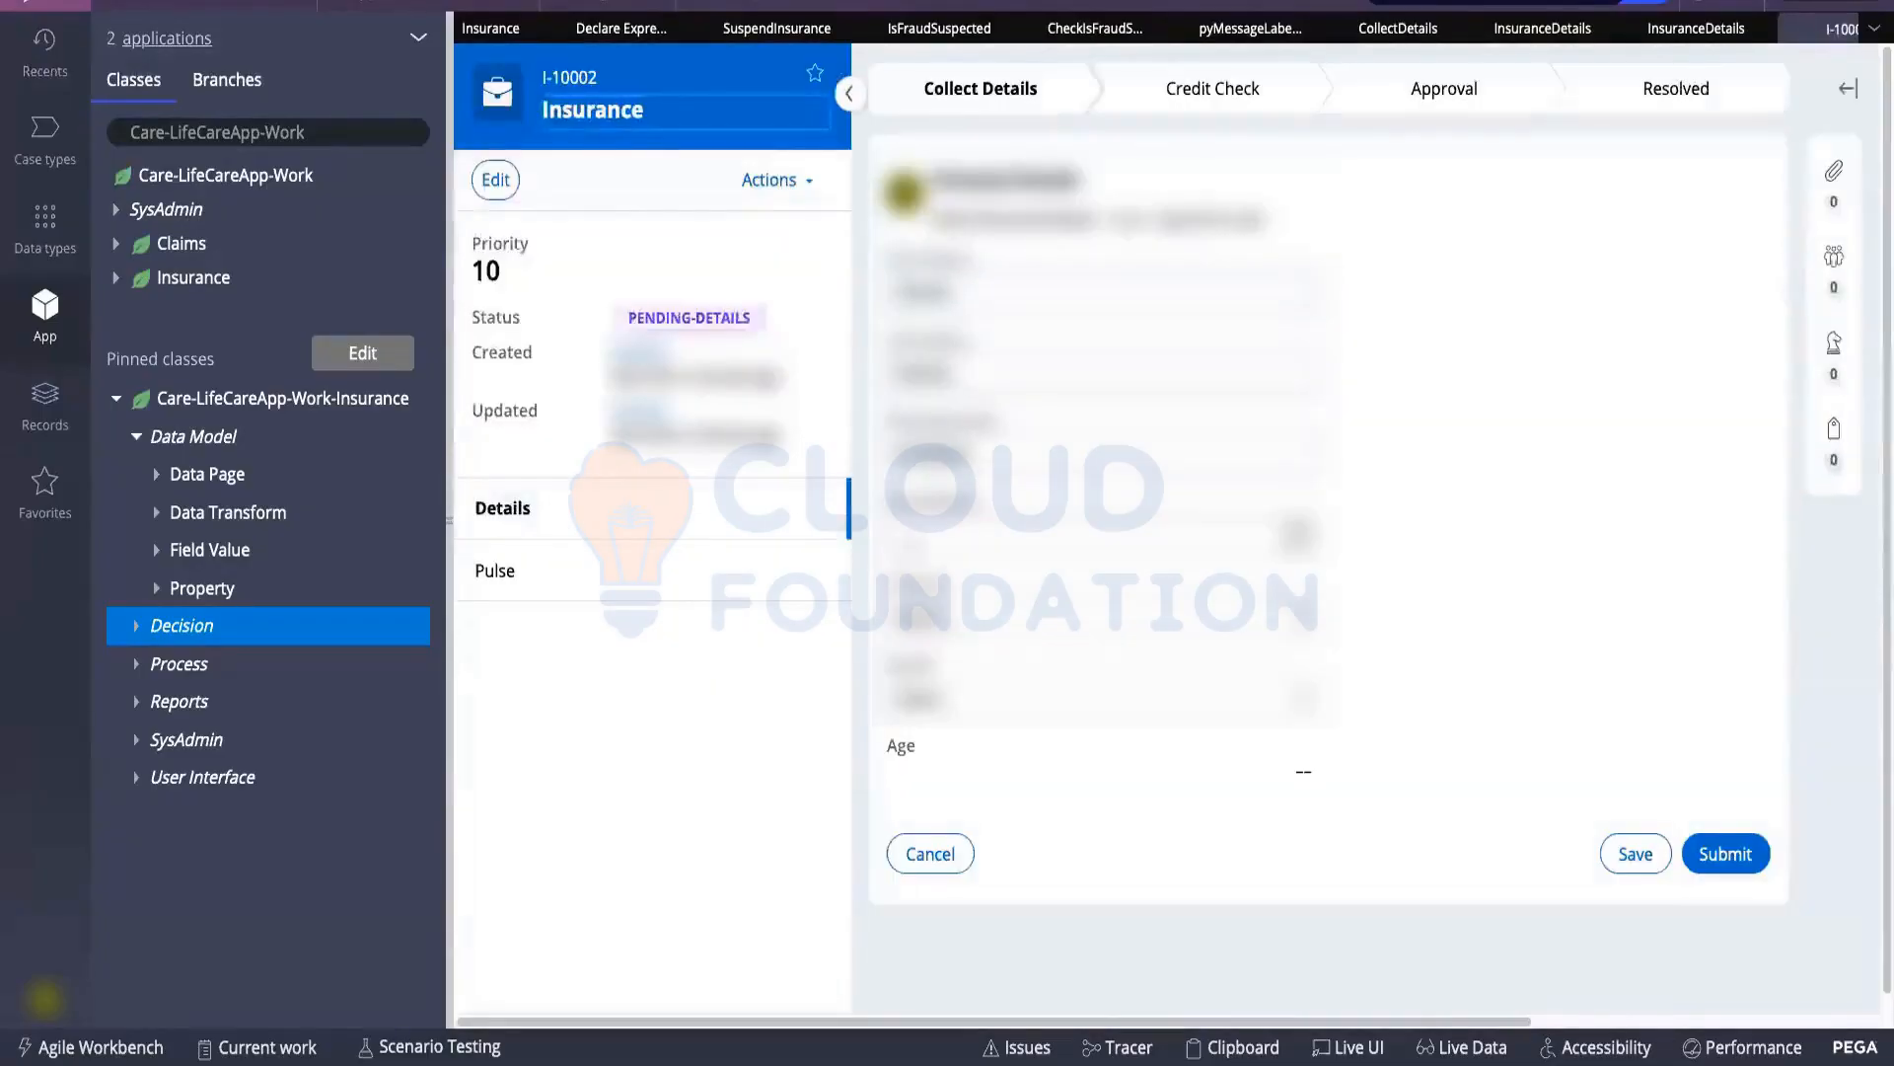
Pick a past date of birth several years back in the case's first form and submit the form
{"action": "left_click", "coordinate": [1295, 538]}
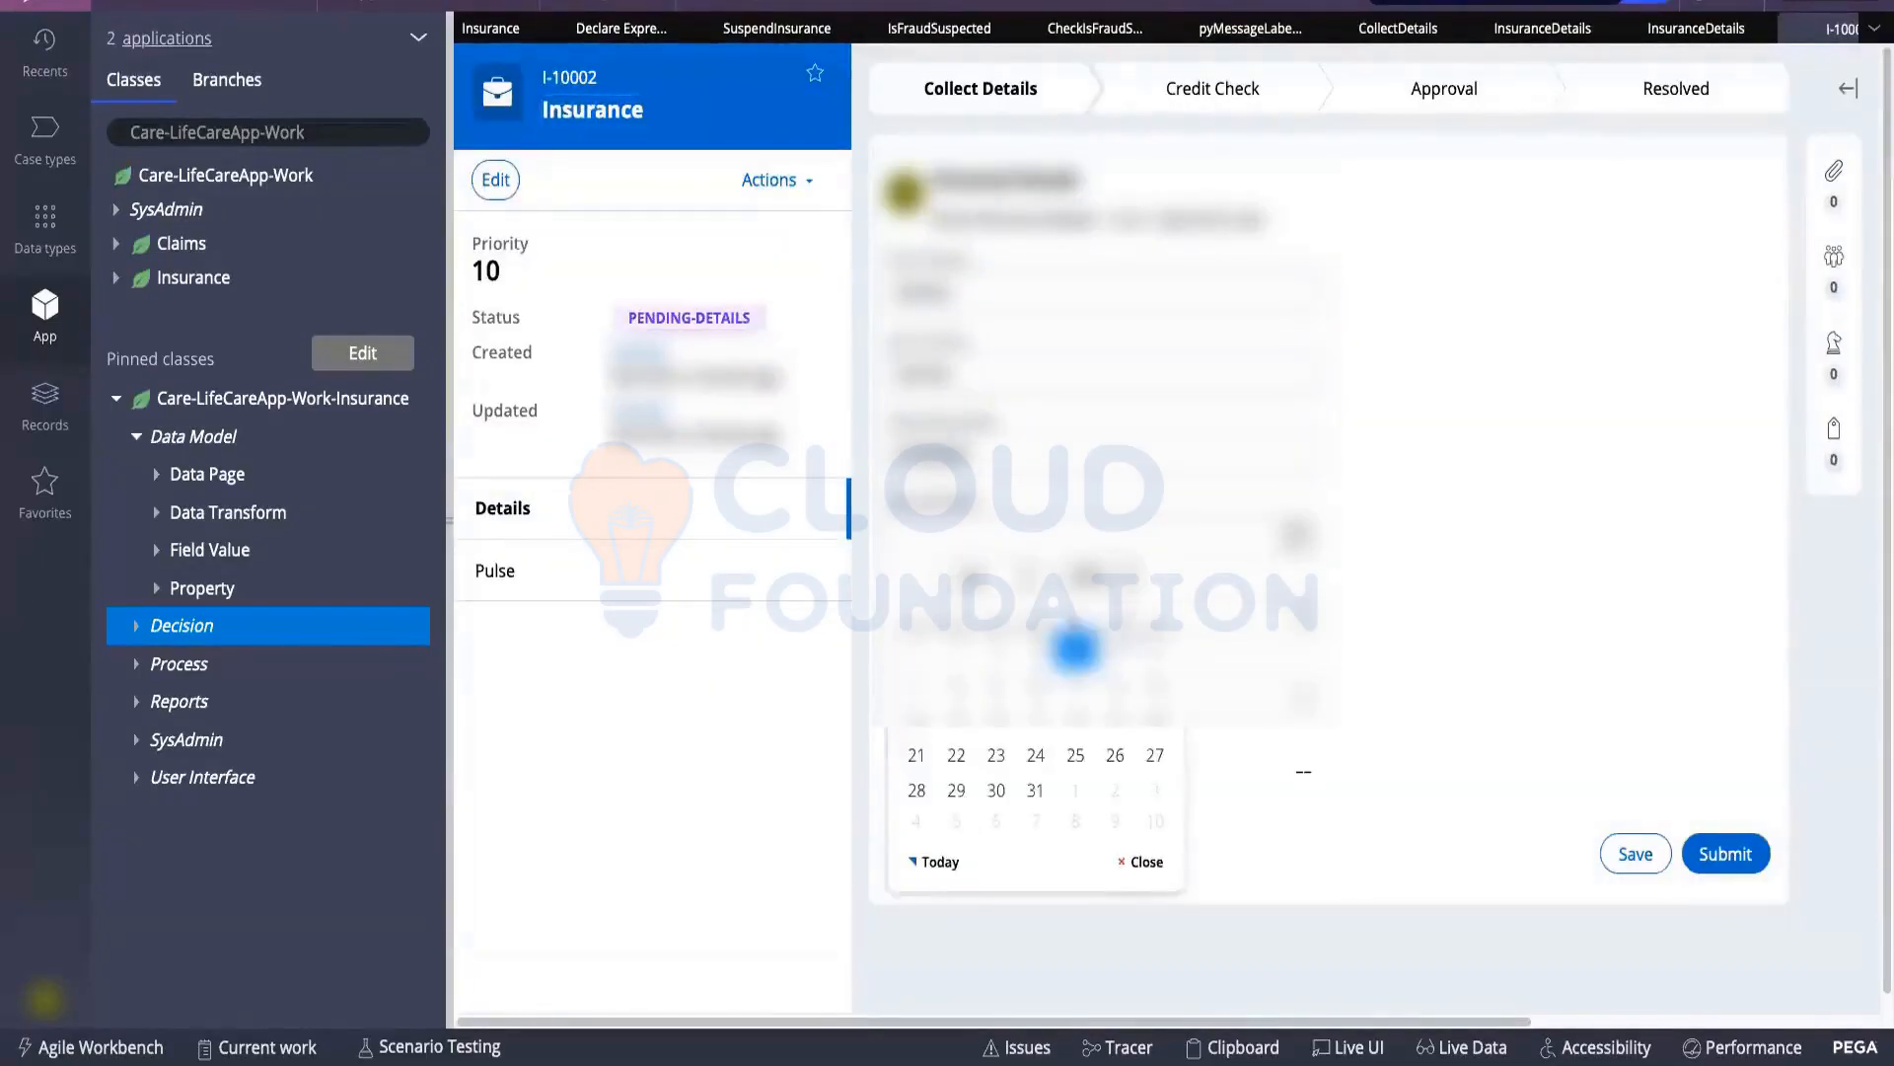
{"action": "left_click", "coordinate": [1138, 584]}
{"action": "left_click", "coordinate": [1138, 584]}
{"action": "left_click", "coordinate": [1137, 584]}
{"action": "left_click", "coordinate": [1138, 584]}
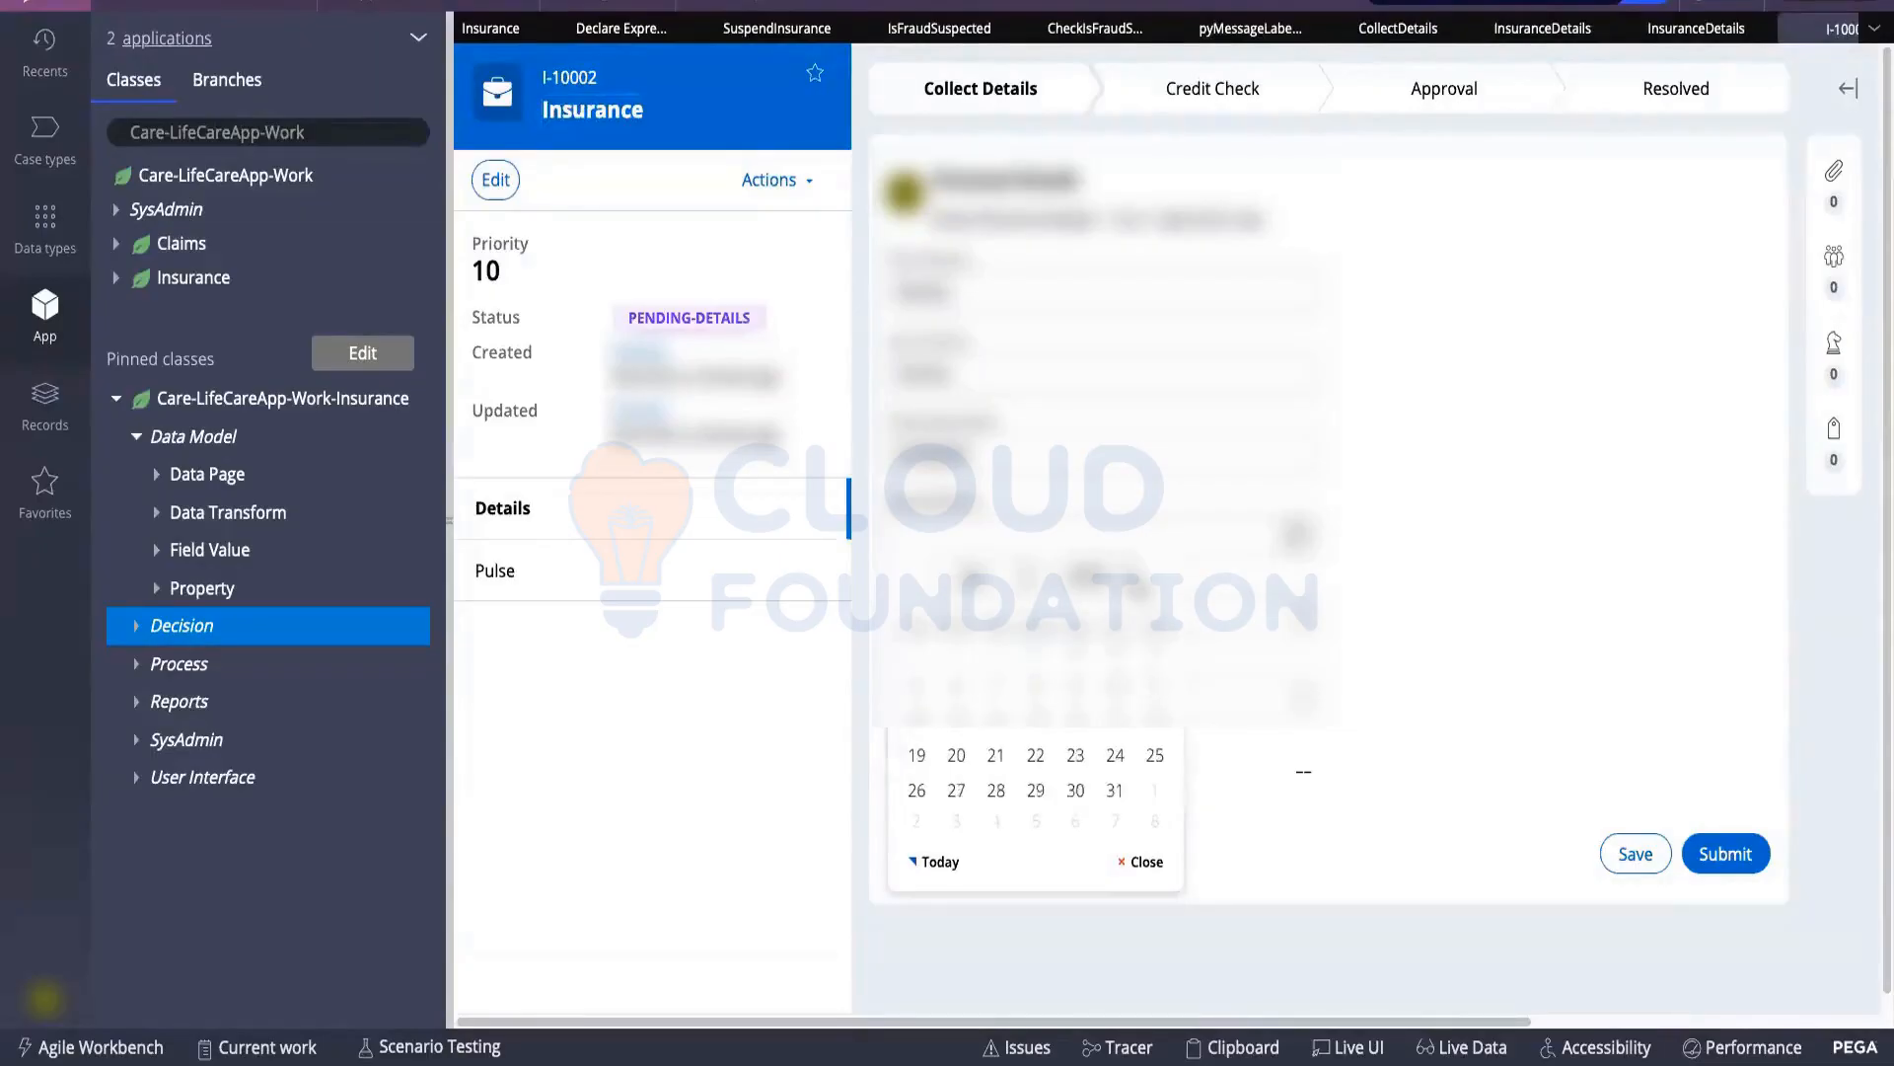
{"action": "left_click", "coordinate": [1138, 584]}
{"action": "left_click", "coordinate": [1036, 718]}
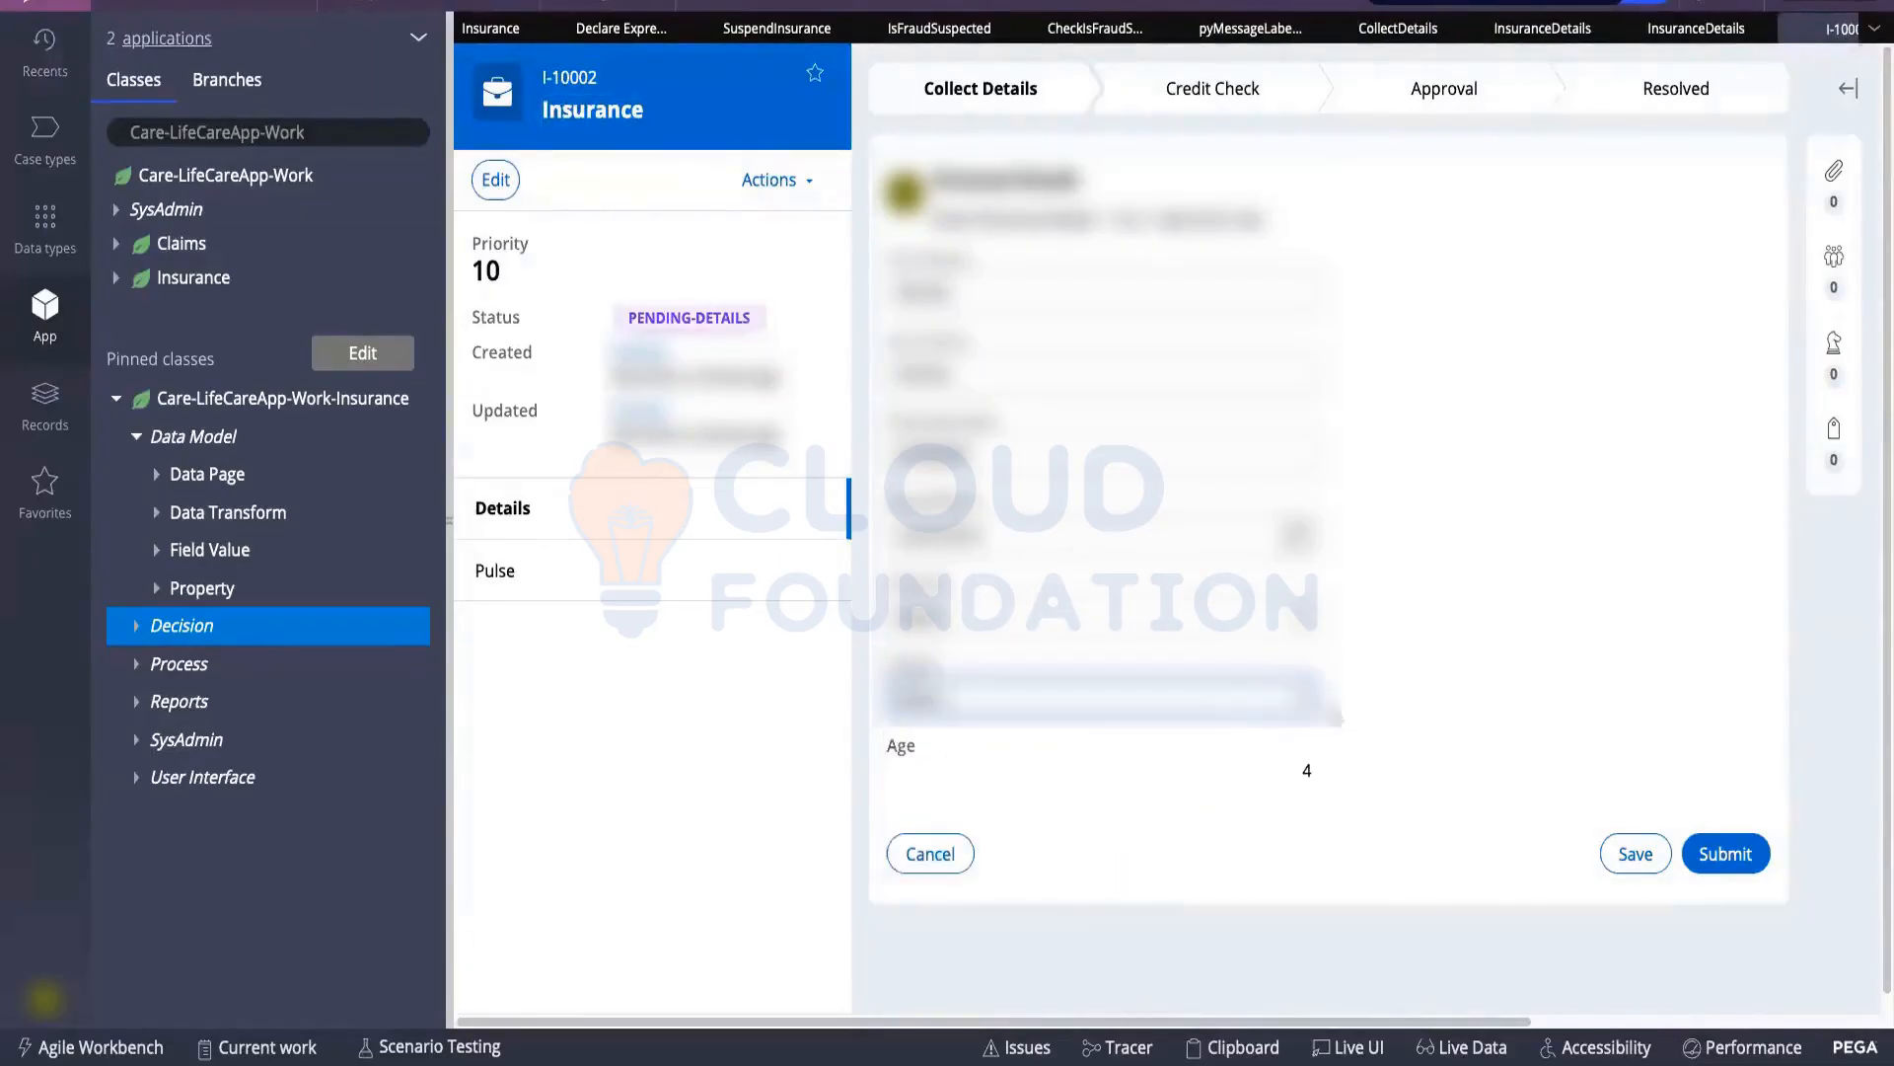
{"action": "left_click", "coordinate": [1731, 855]}
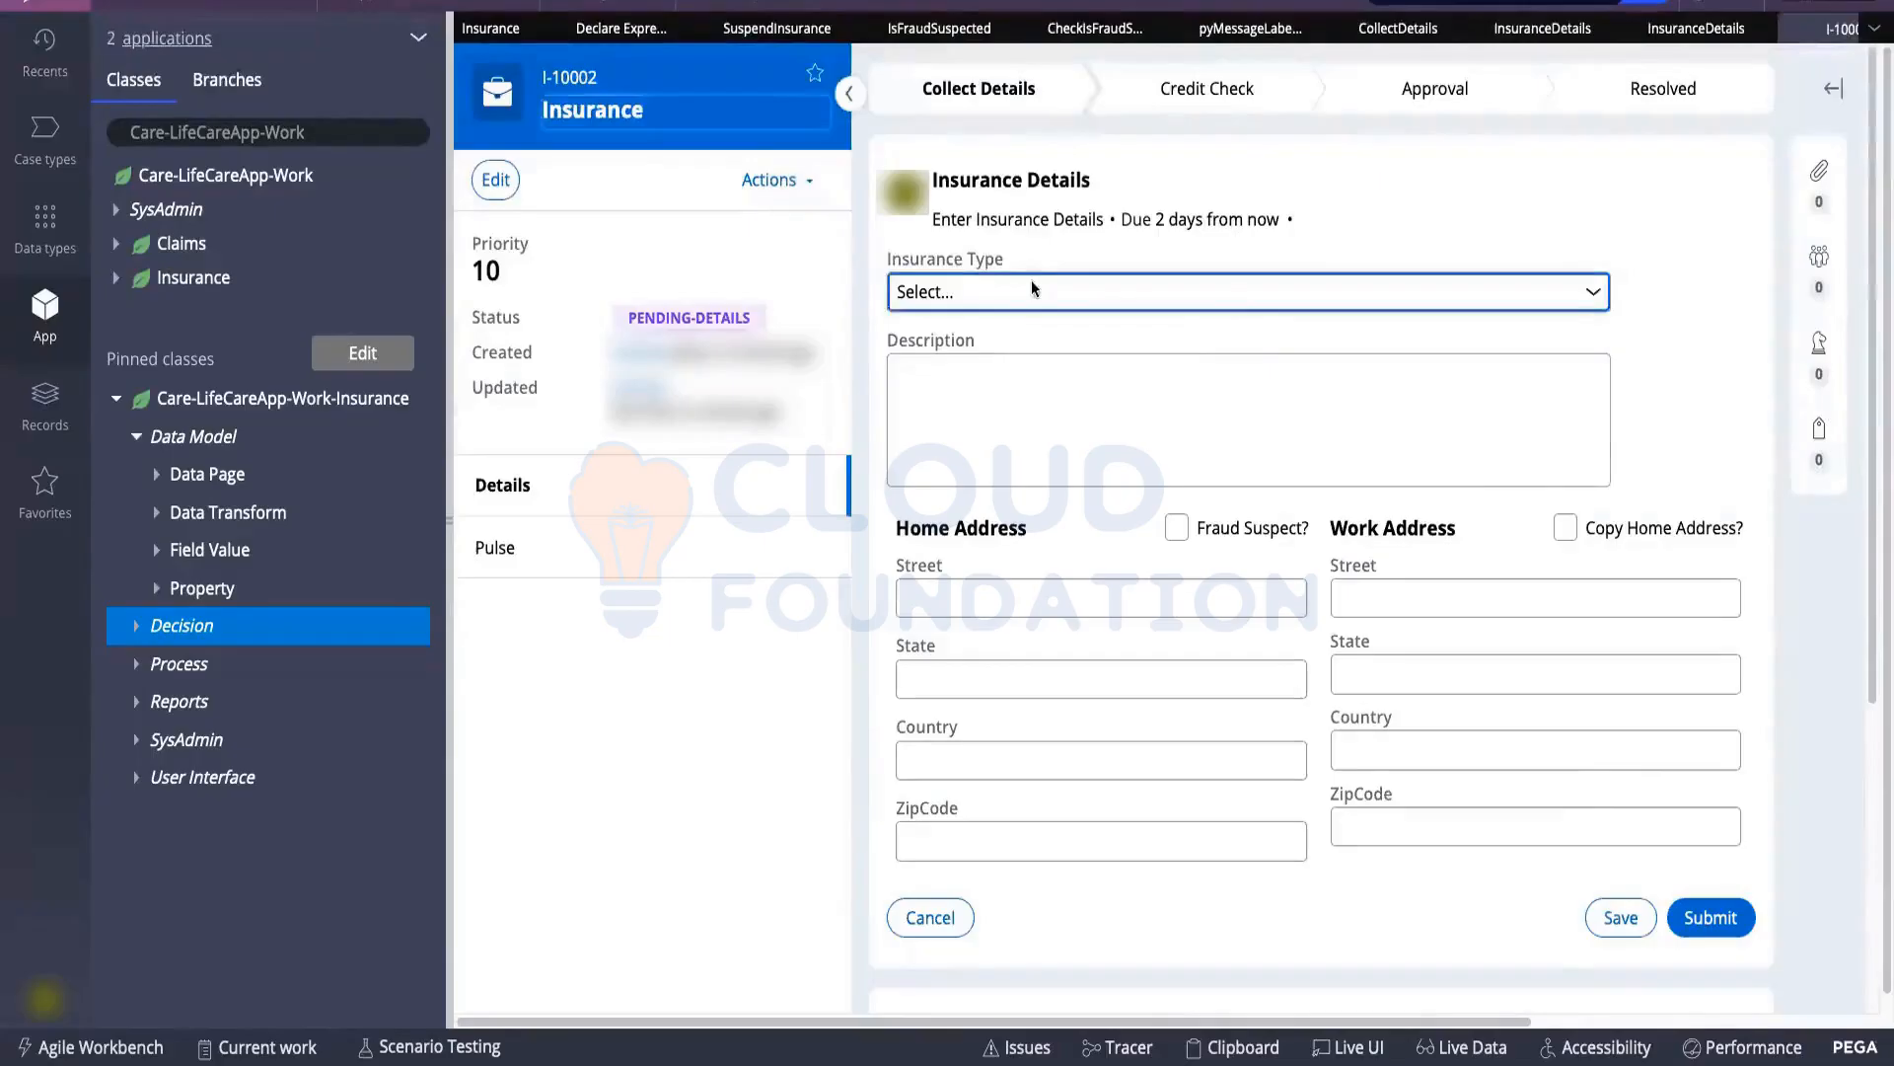
Mark the case as Fraud Suspect?, choose Health Insurance, describe it as "gfgdfgdf", enter a home street and submit the insurance details
{"action": "left_click", "coordinate": [1177, 530]}
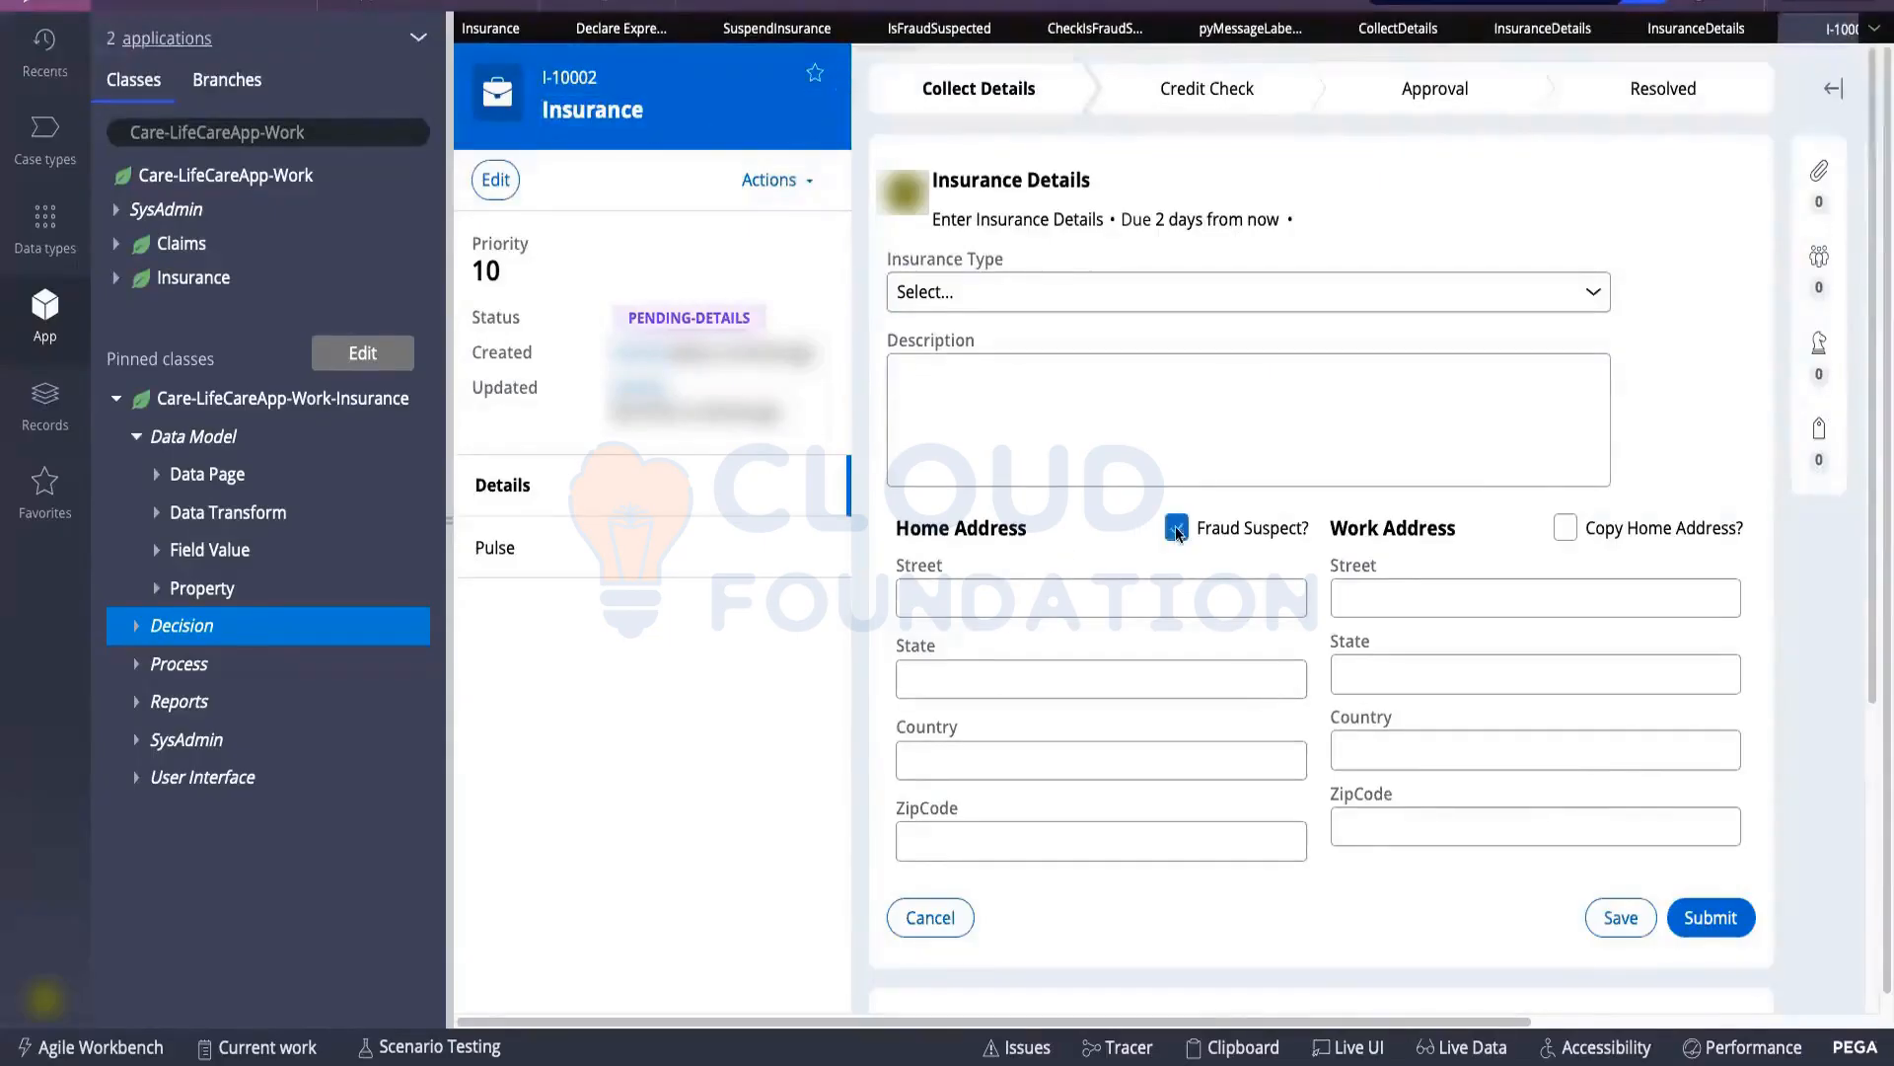
{"action": "left_click", "coordinate": [1021, 294]}
{"action": "left_click", "coordinate": [1028, 342]}
{"action": "left_click", "coordinate": [997, 365]}
{"action": "type", "text": "gfg"}
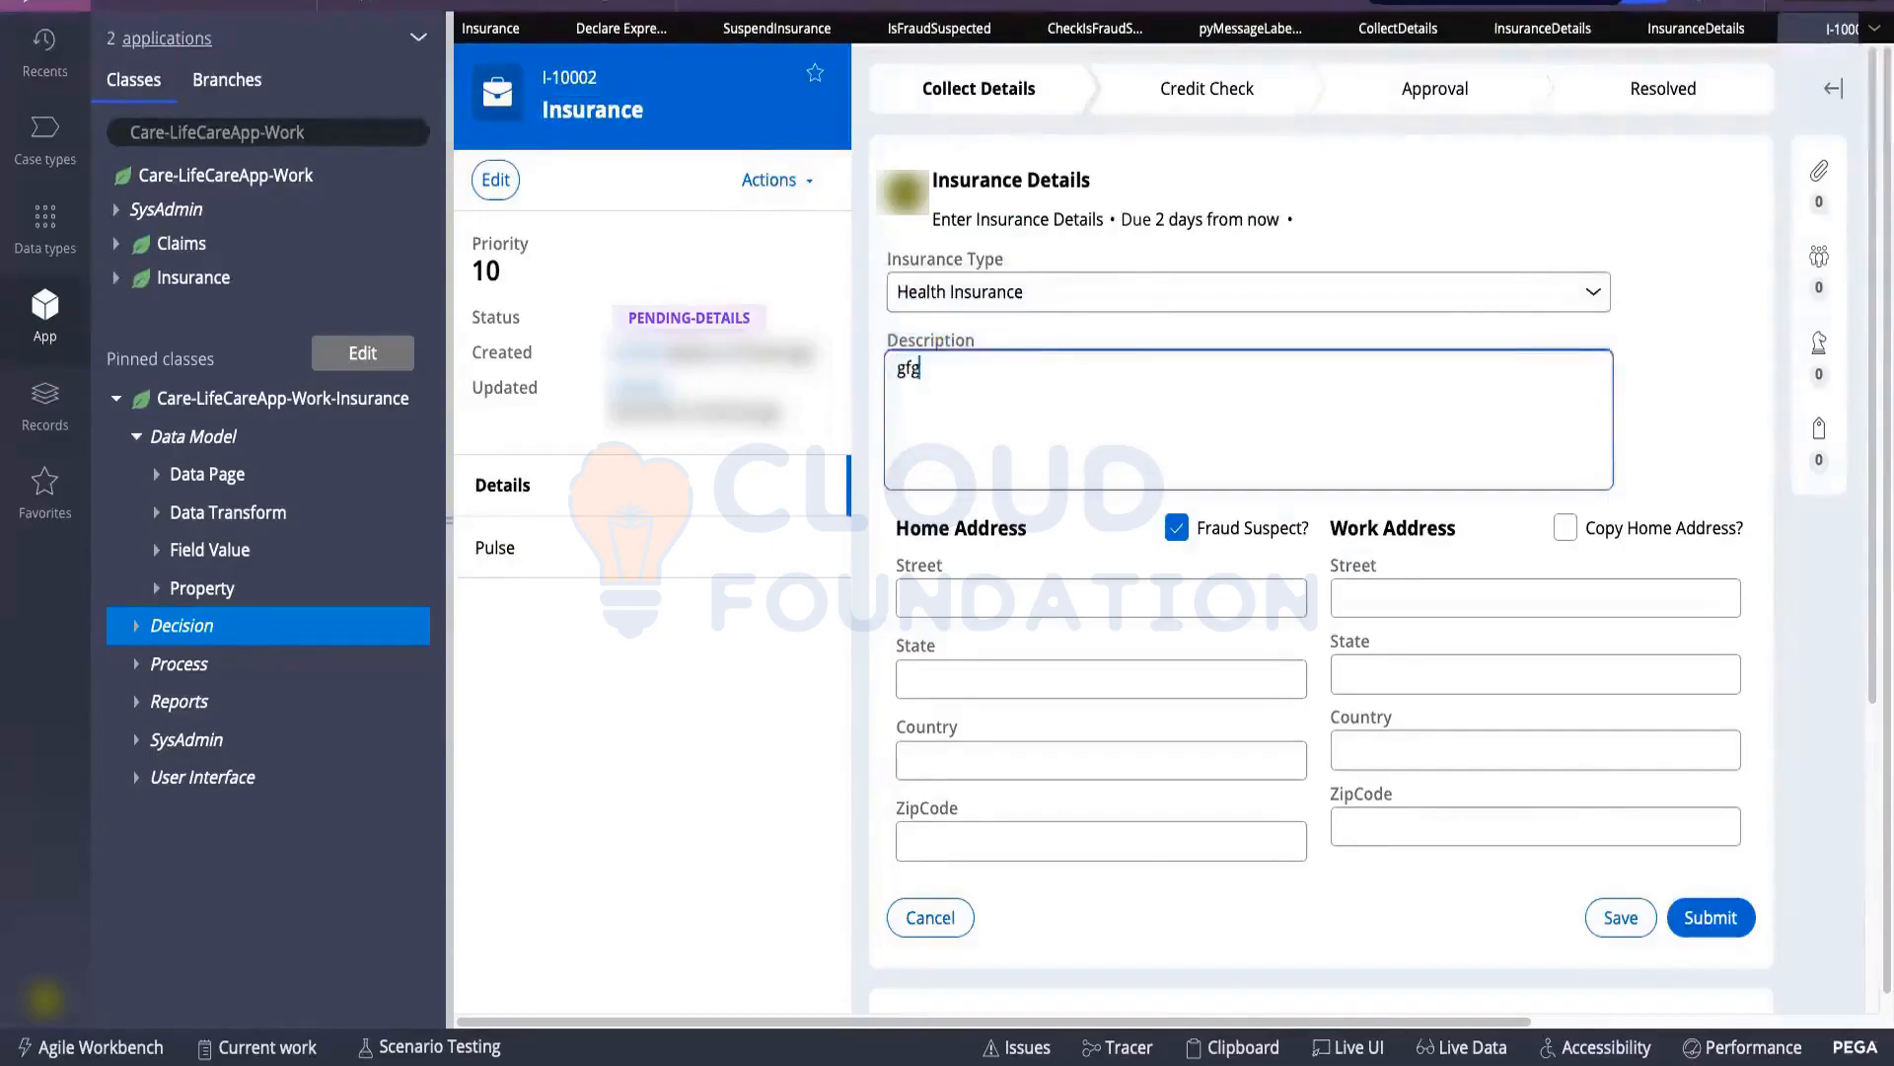
{"action": "type", "text": "dfgdf"}
{"action": "left_click", "coordinate": [989, 590]}
{"action": "type", "text": "fdgdfgdfg"}
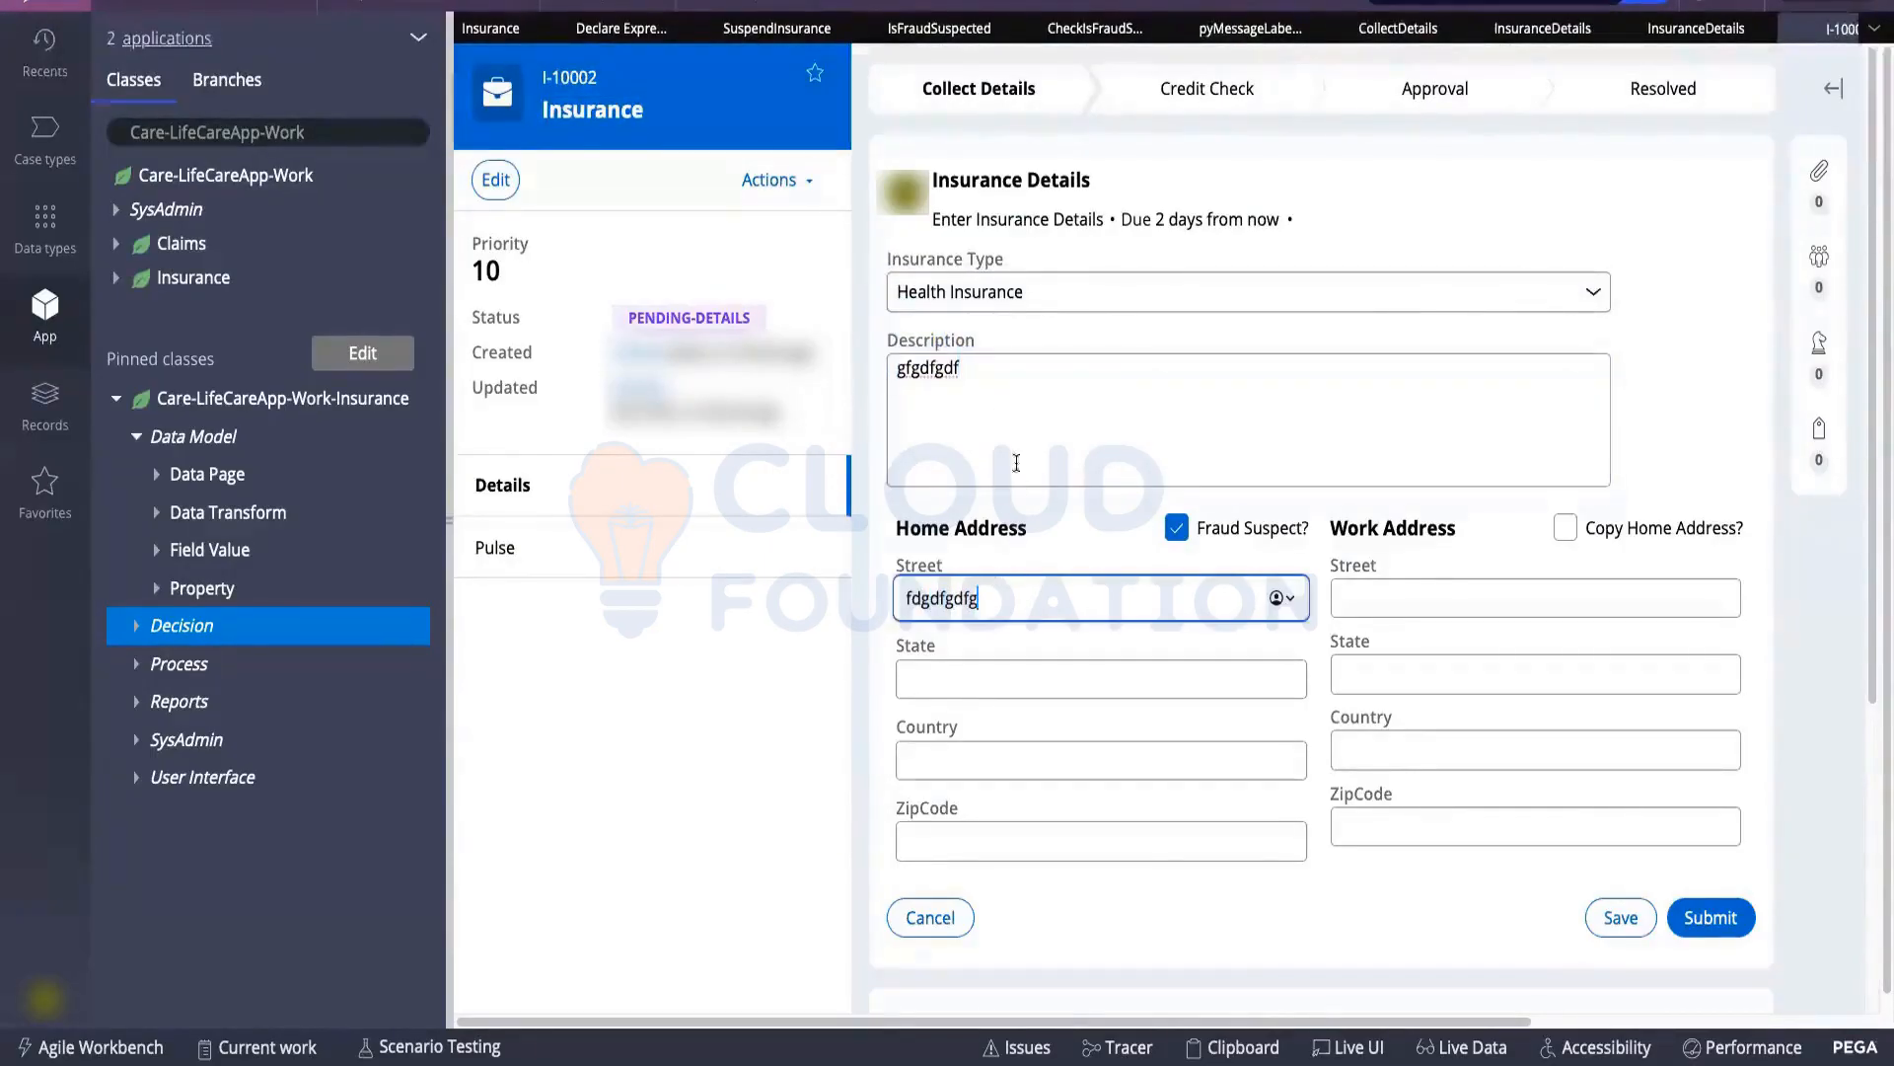
{"action": "left_click", "coordinate": [1712, 920]}
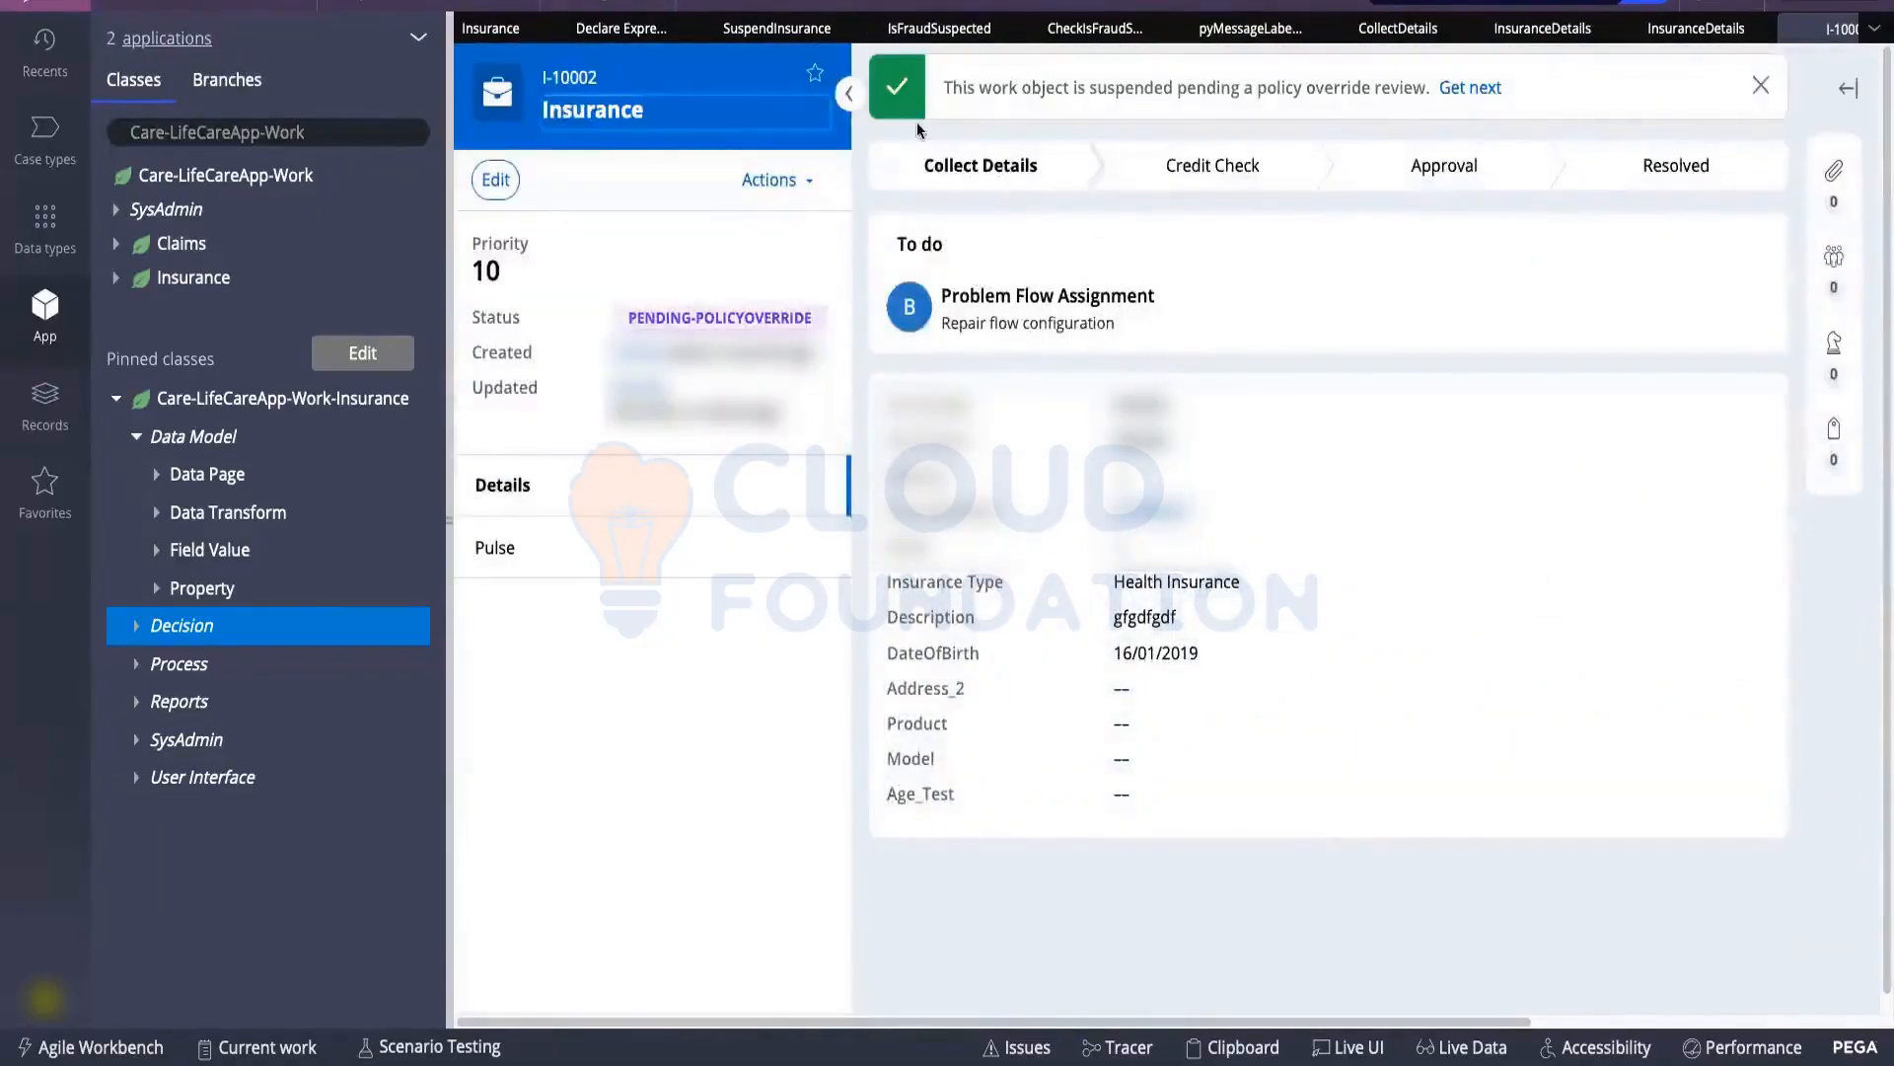
Examine the submitted case's policy override message, status and available case actions
{"action": "left_click_drag", "start_coordinate": [946, 89], "coordinate": [1397, 98]}
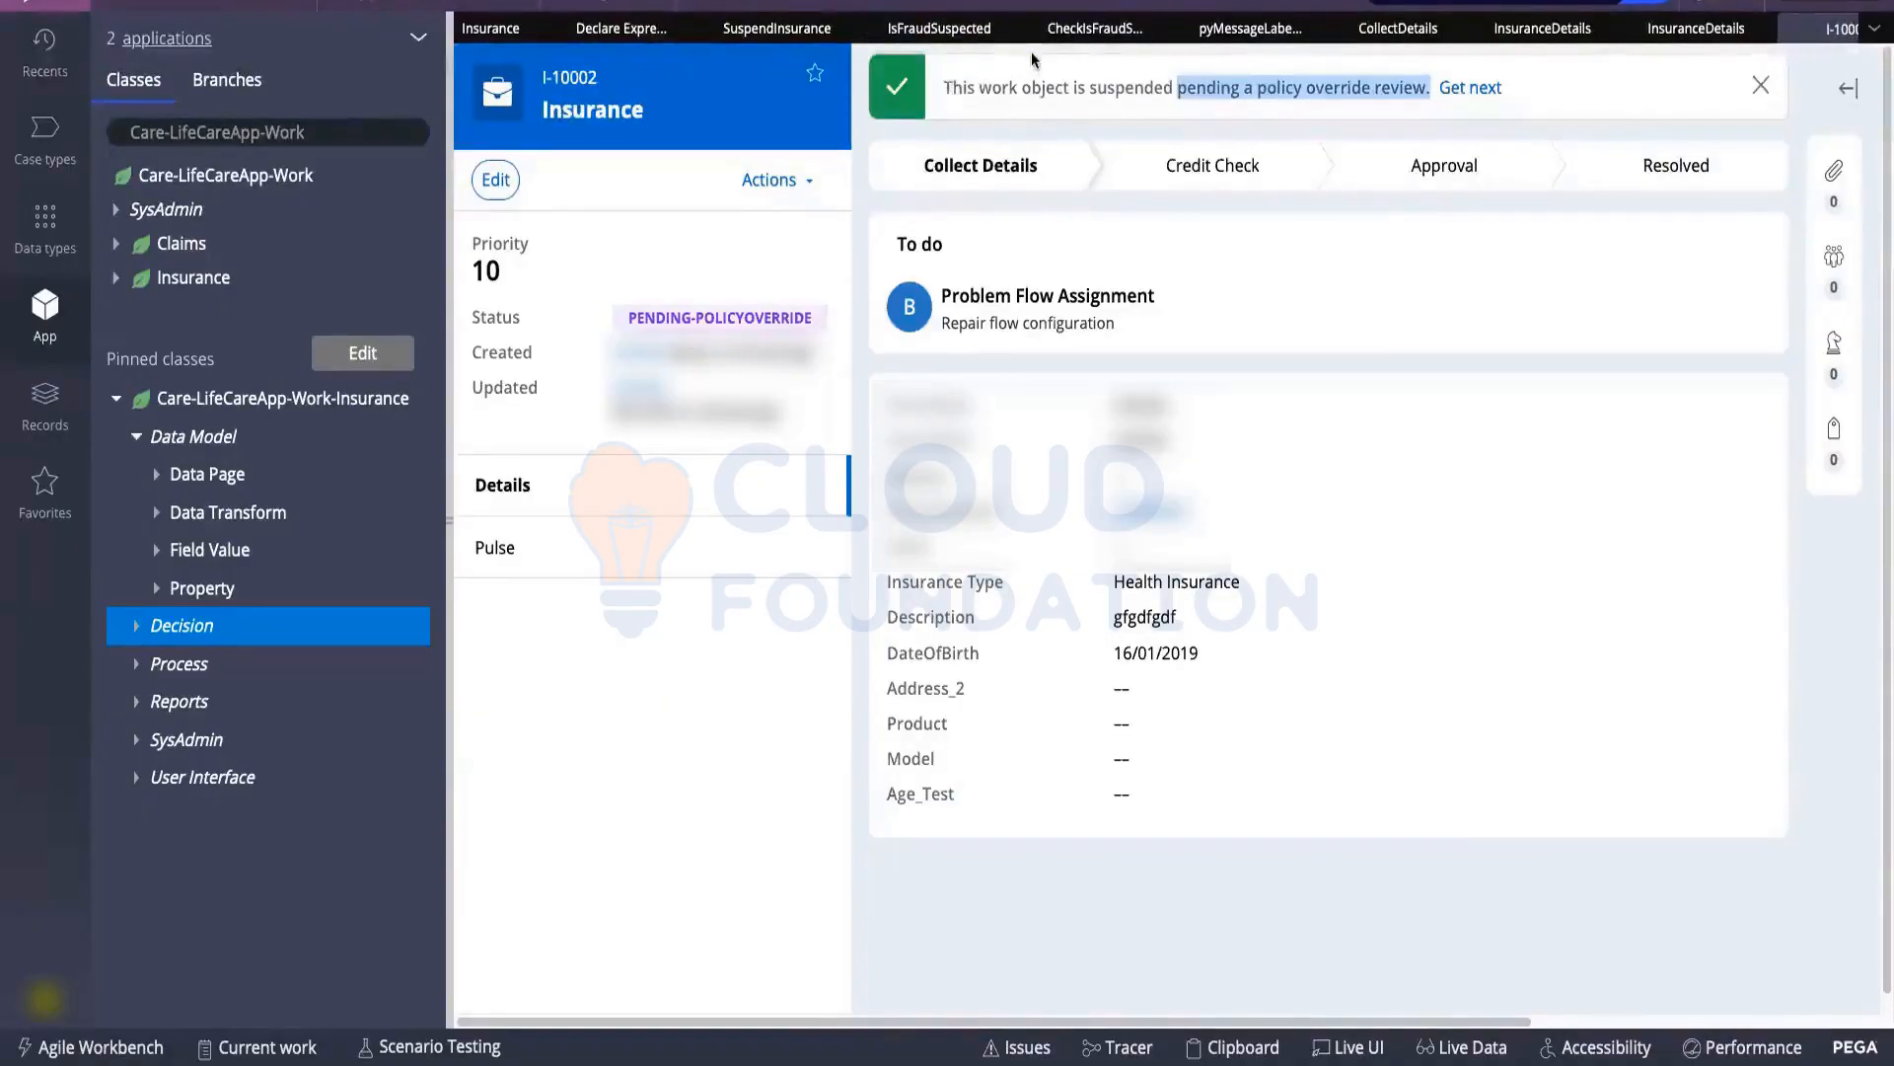
{"action": "left_click", "coordinate": [759, 181]}
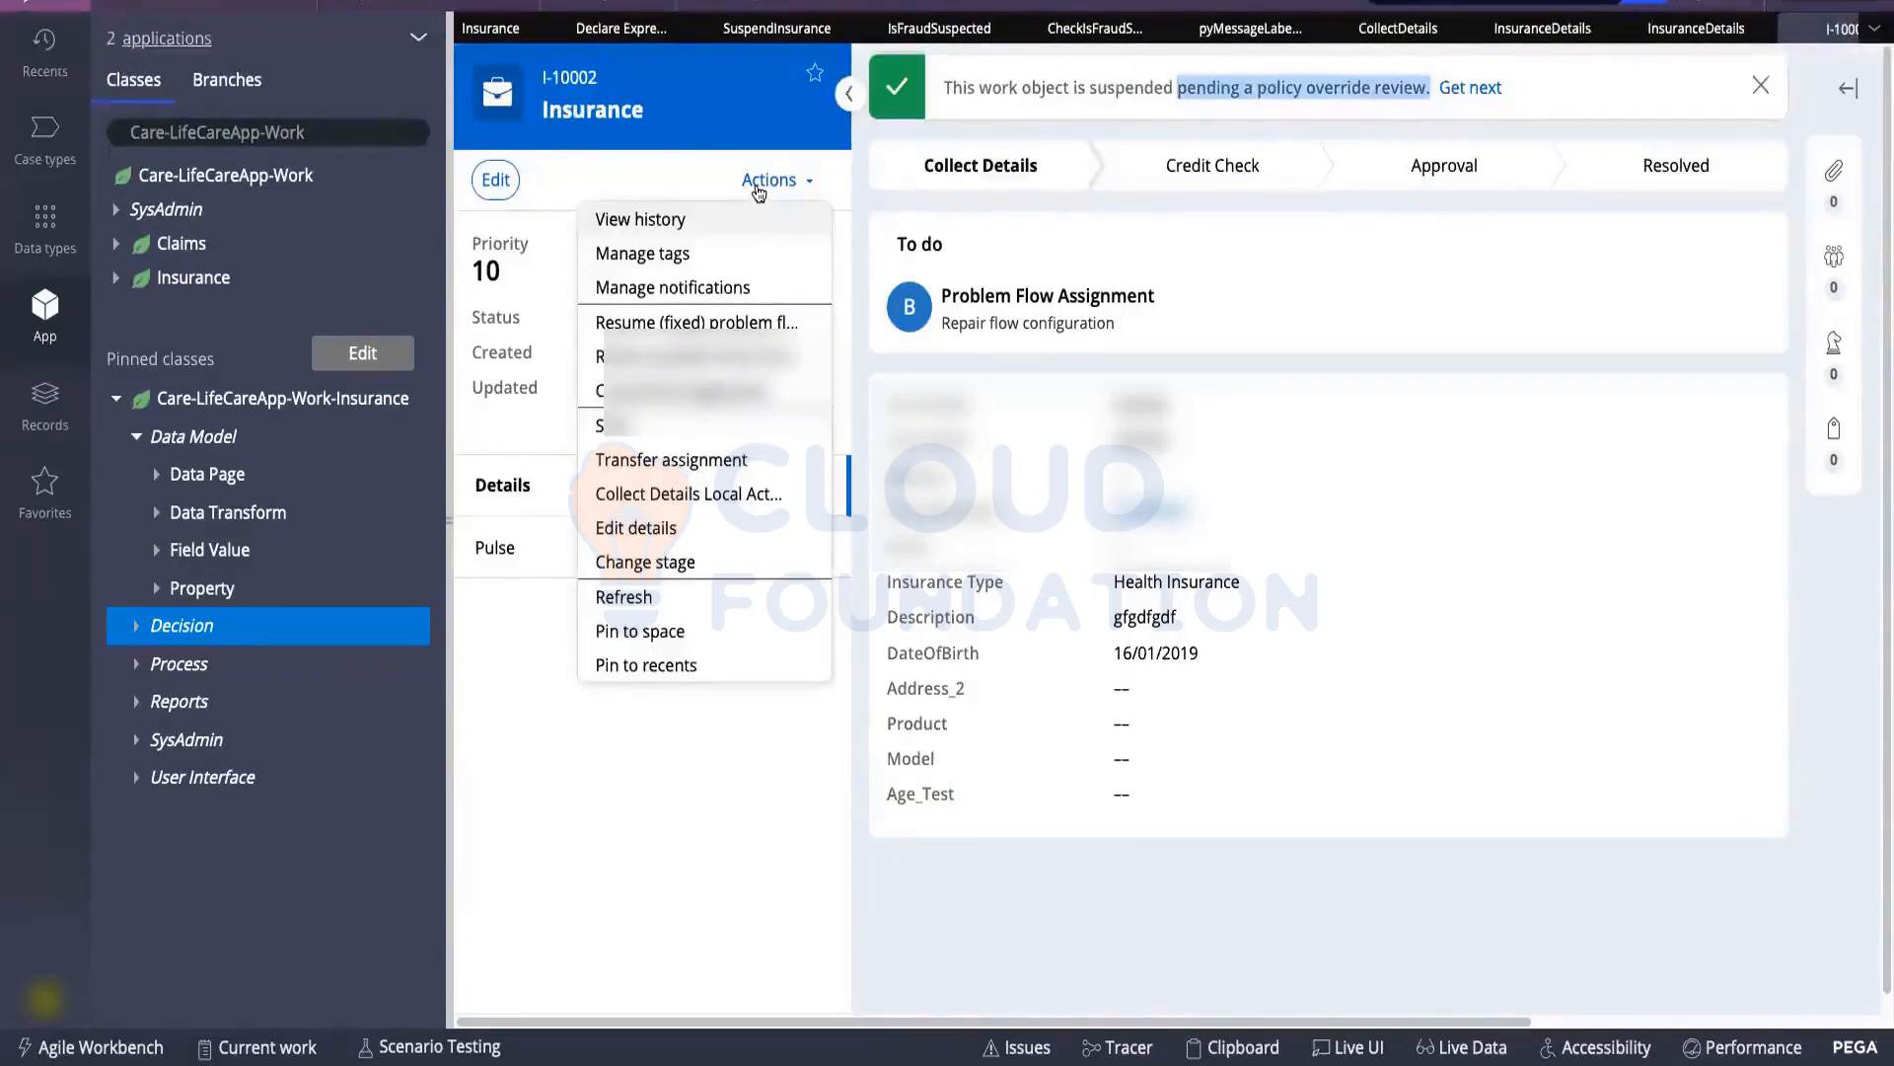
{"action": "left_click", "coordinate": [1157, 209]}
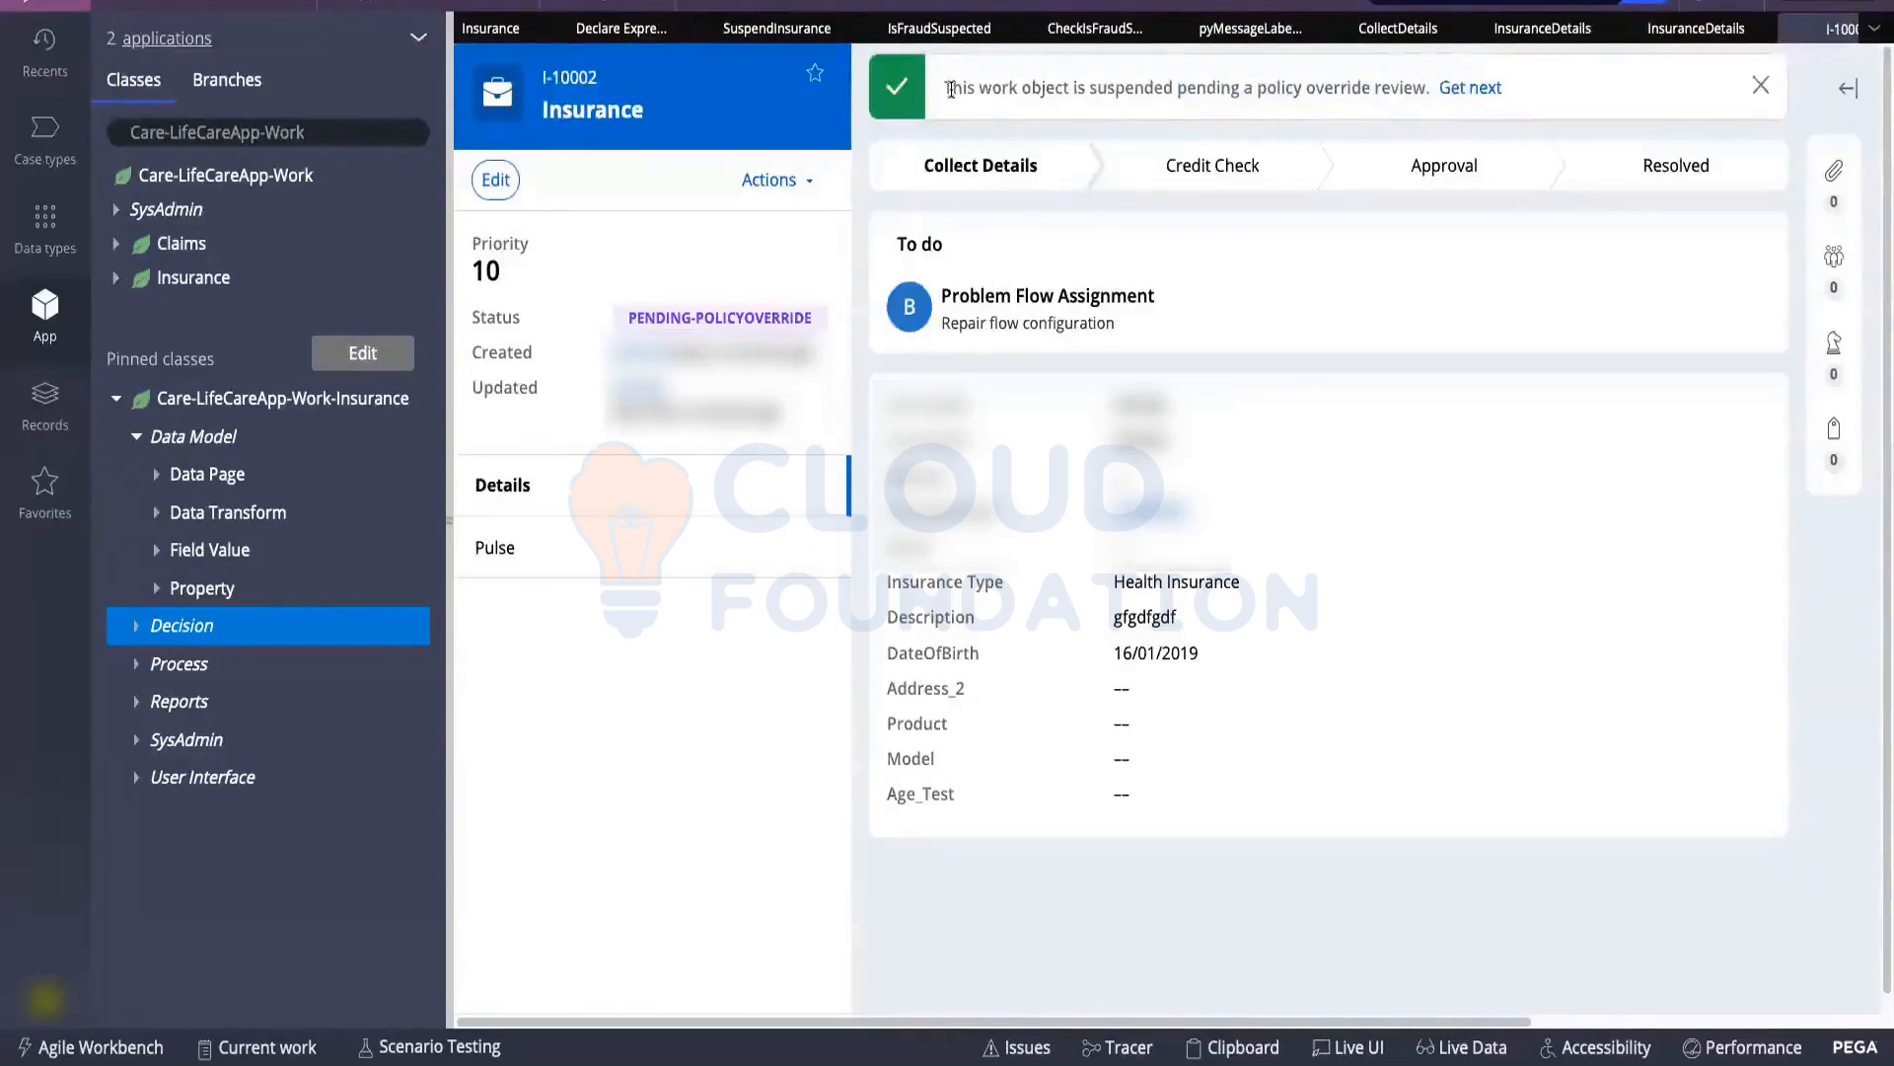
{"action": "left_click_drag", "start_coordinate": [950, 90], "coordinate": [1365, 89]}
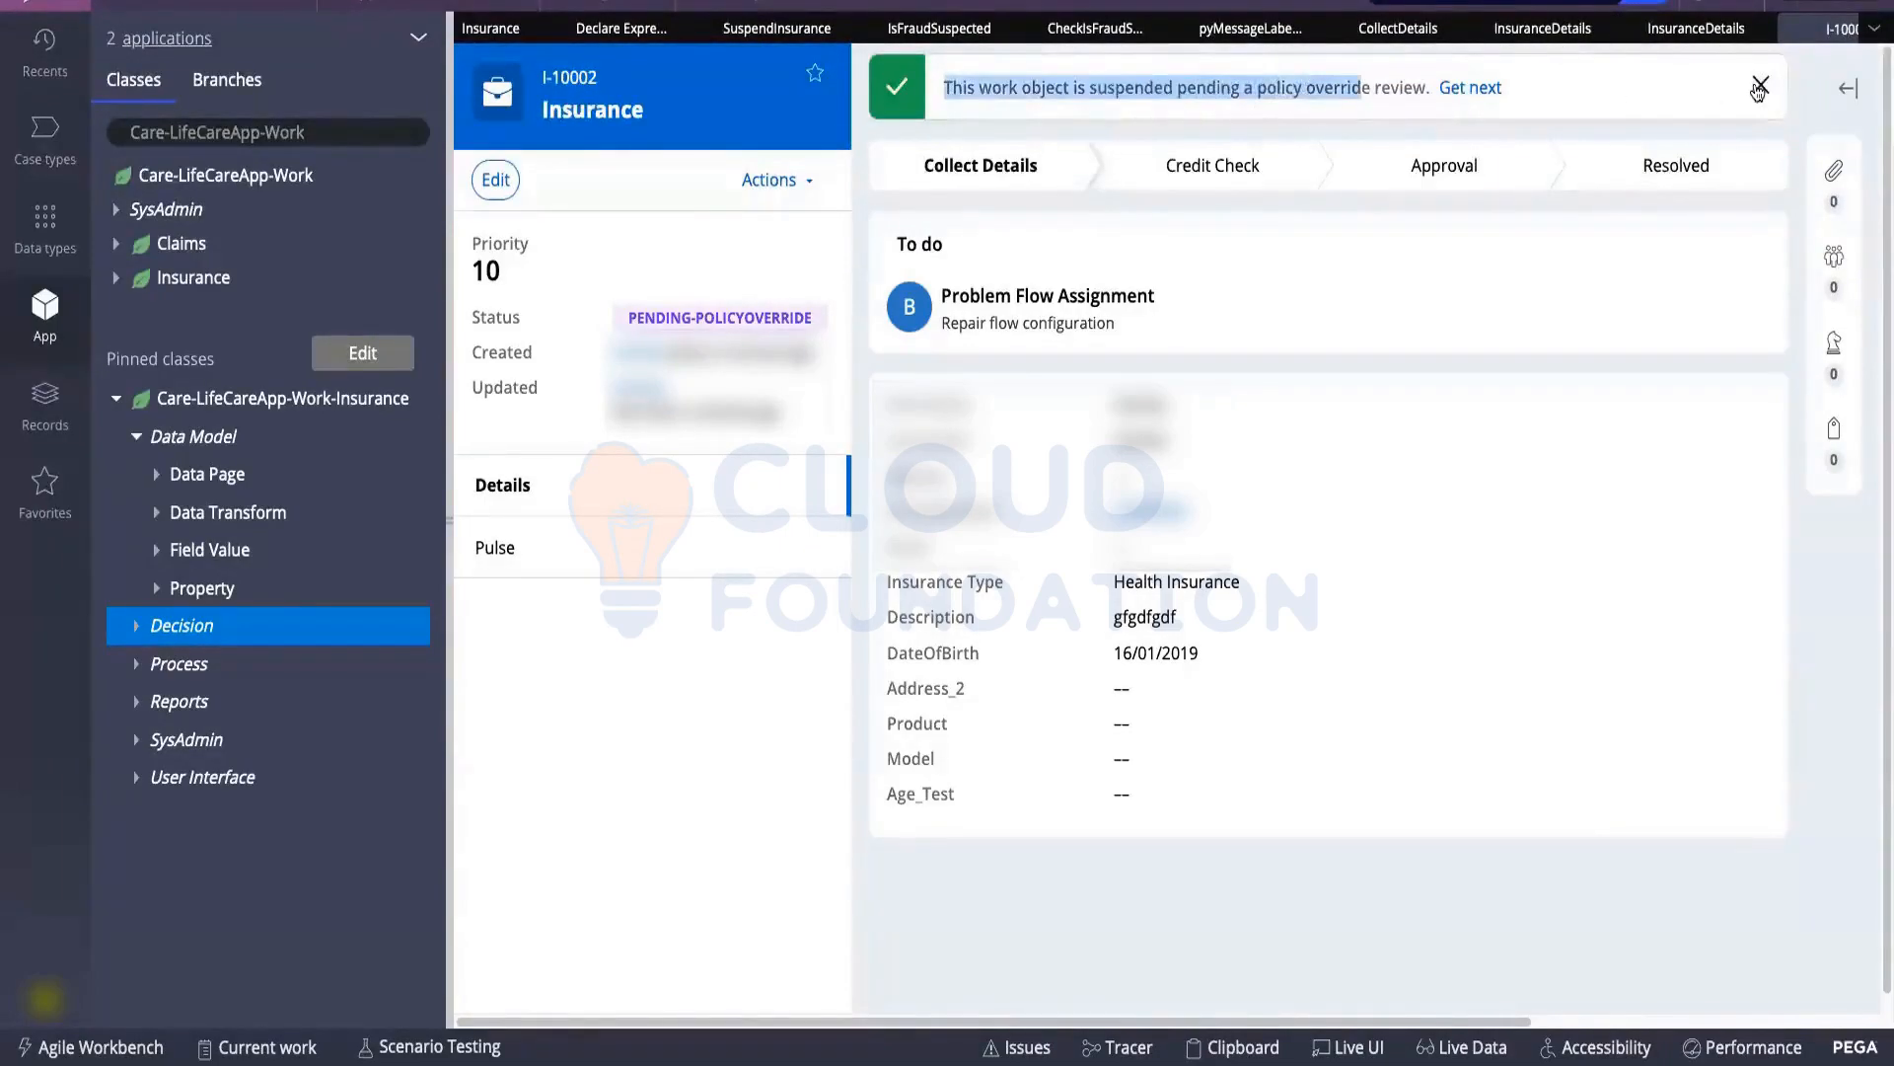
{"action": "left_click", "coordinate": [1758, 90]}
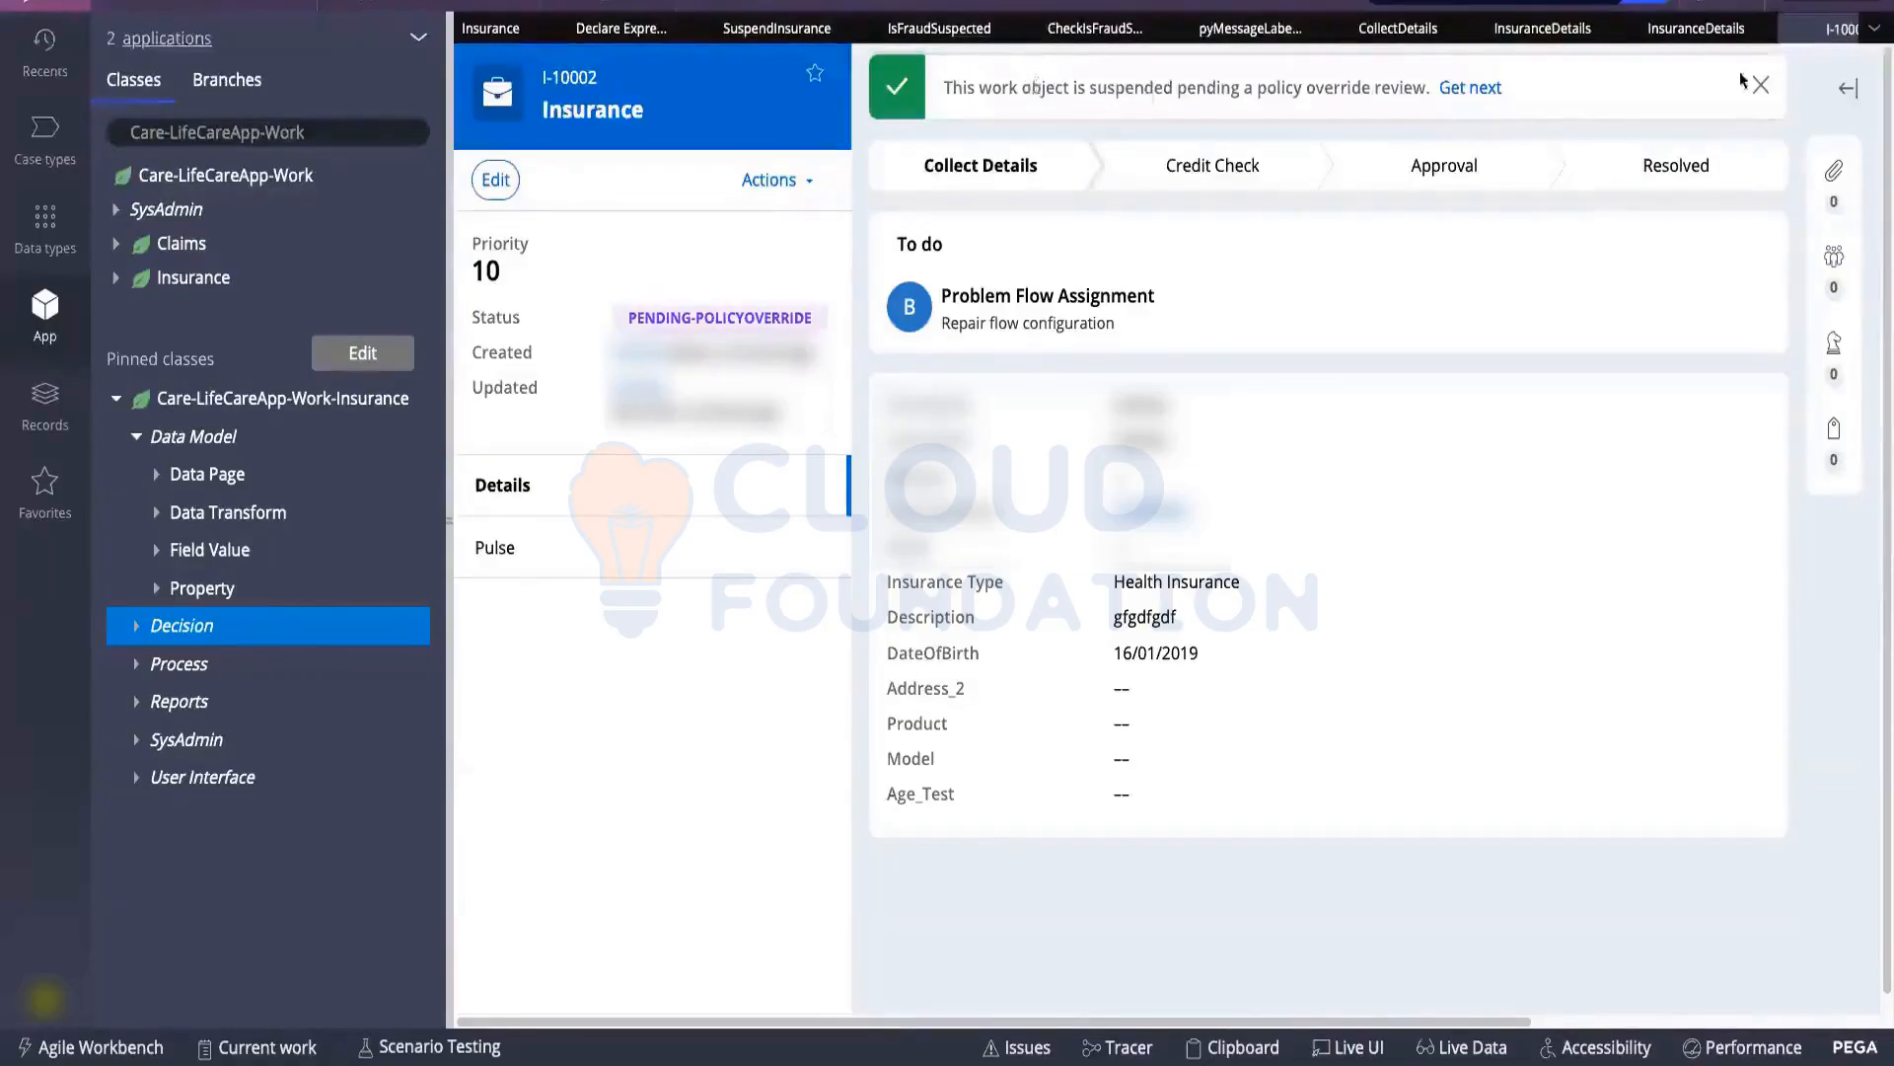
Close the test case and the open InsuranceDetails rules
{"action": "left_click", "coordinate": [1791, 31]}
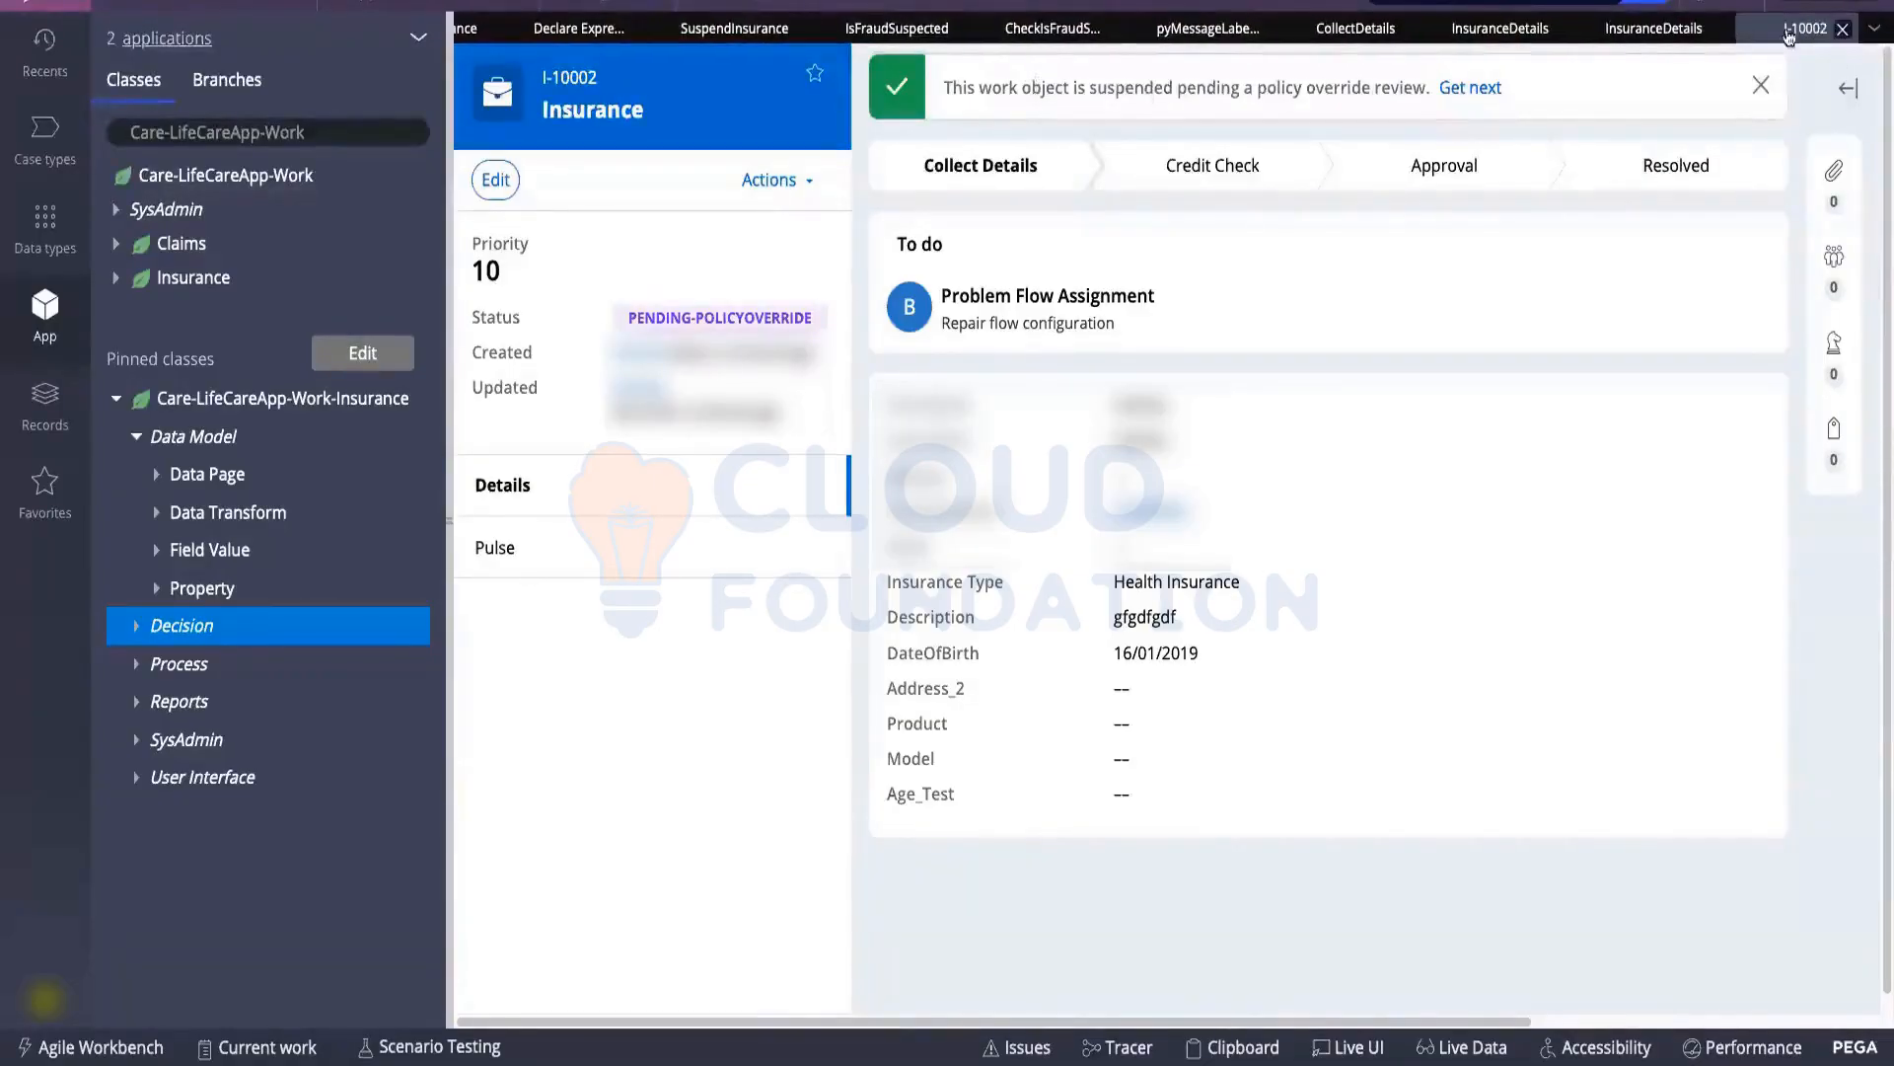
{"action": "left_click", "coordinate": [1720, 30]}
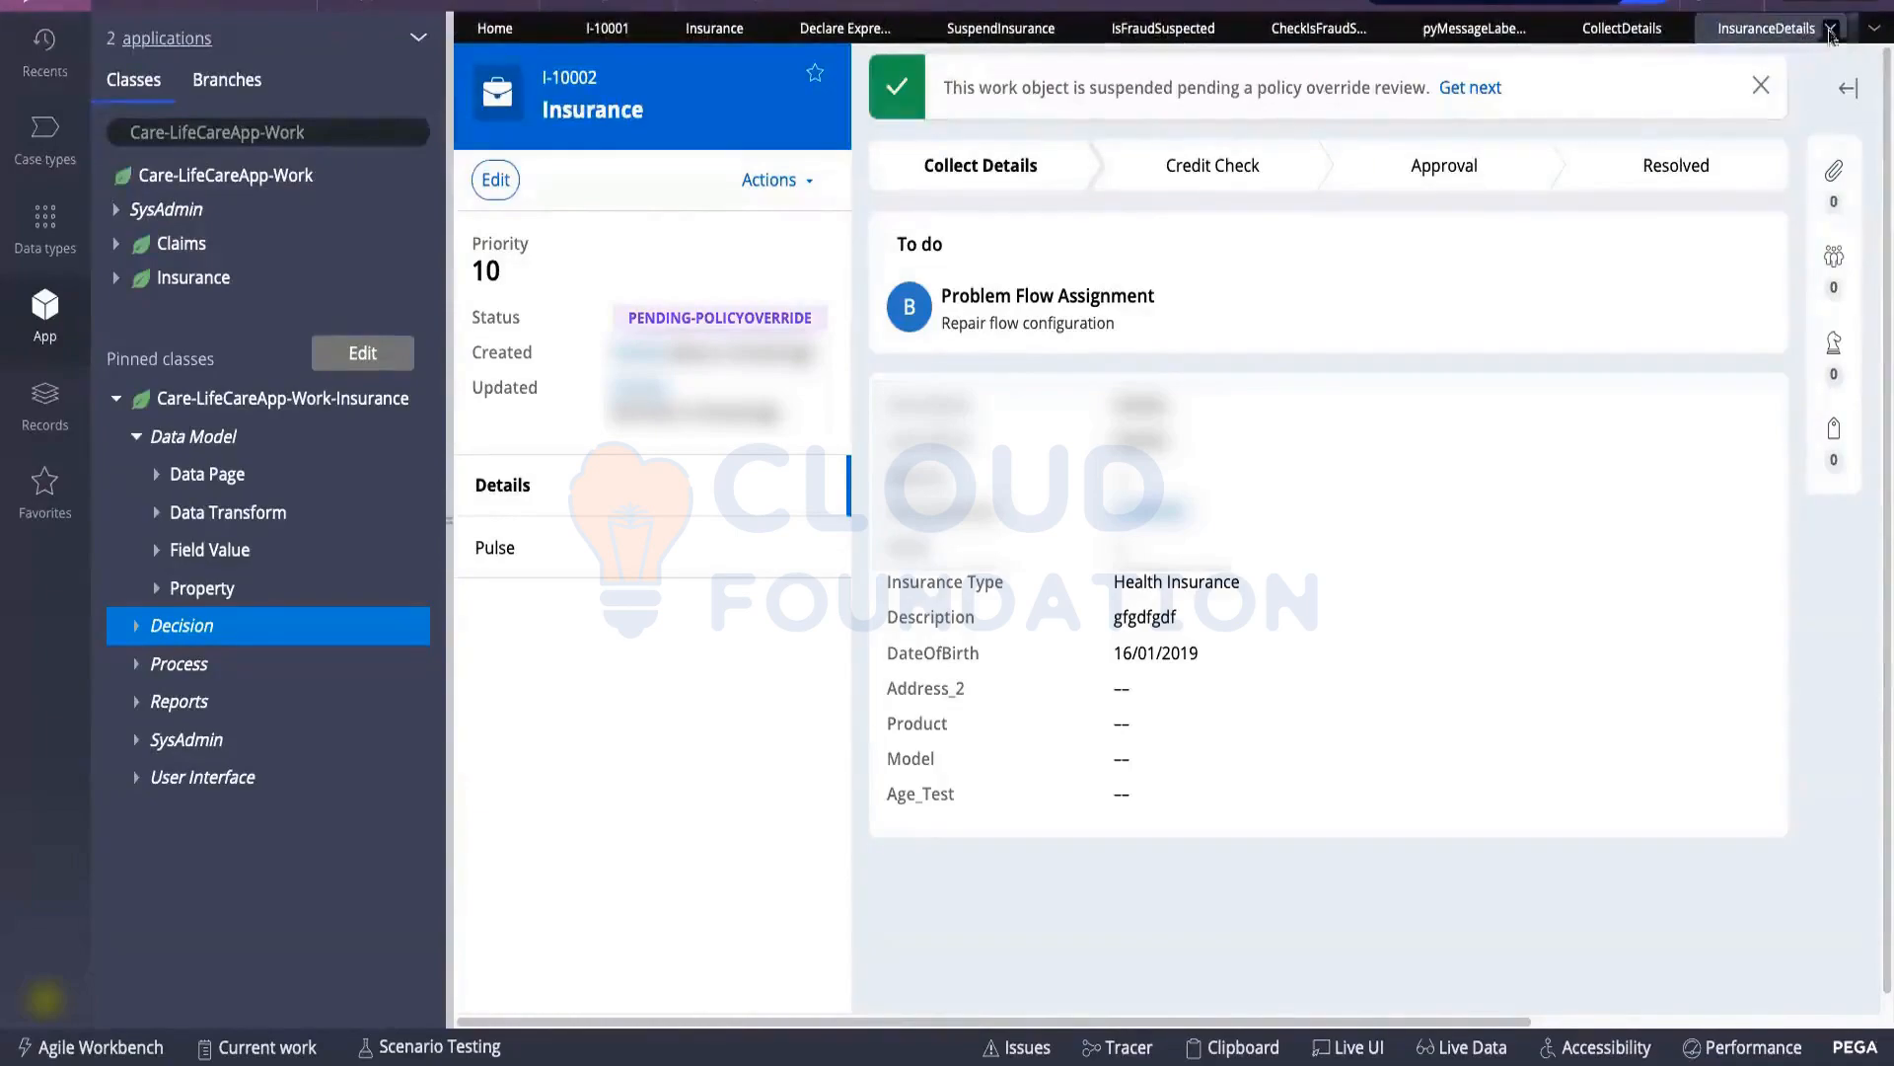
{"action": "left_click", "coordinate": [1830, 30]}
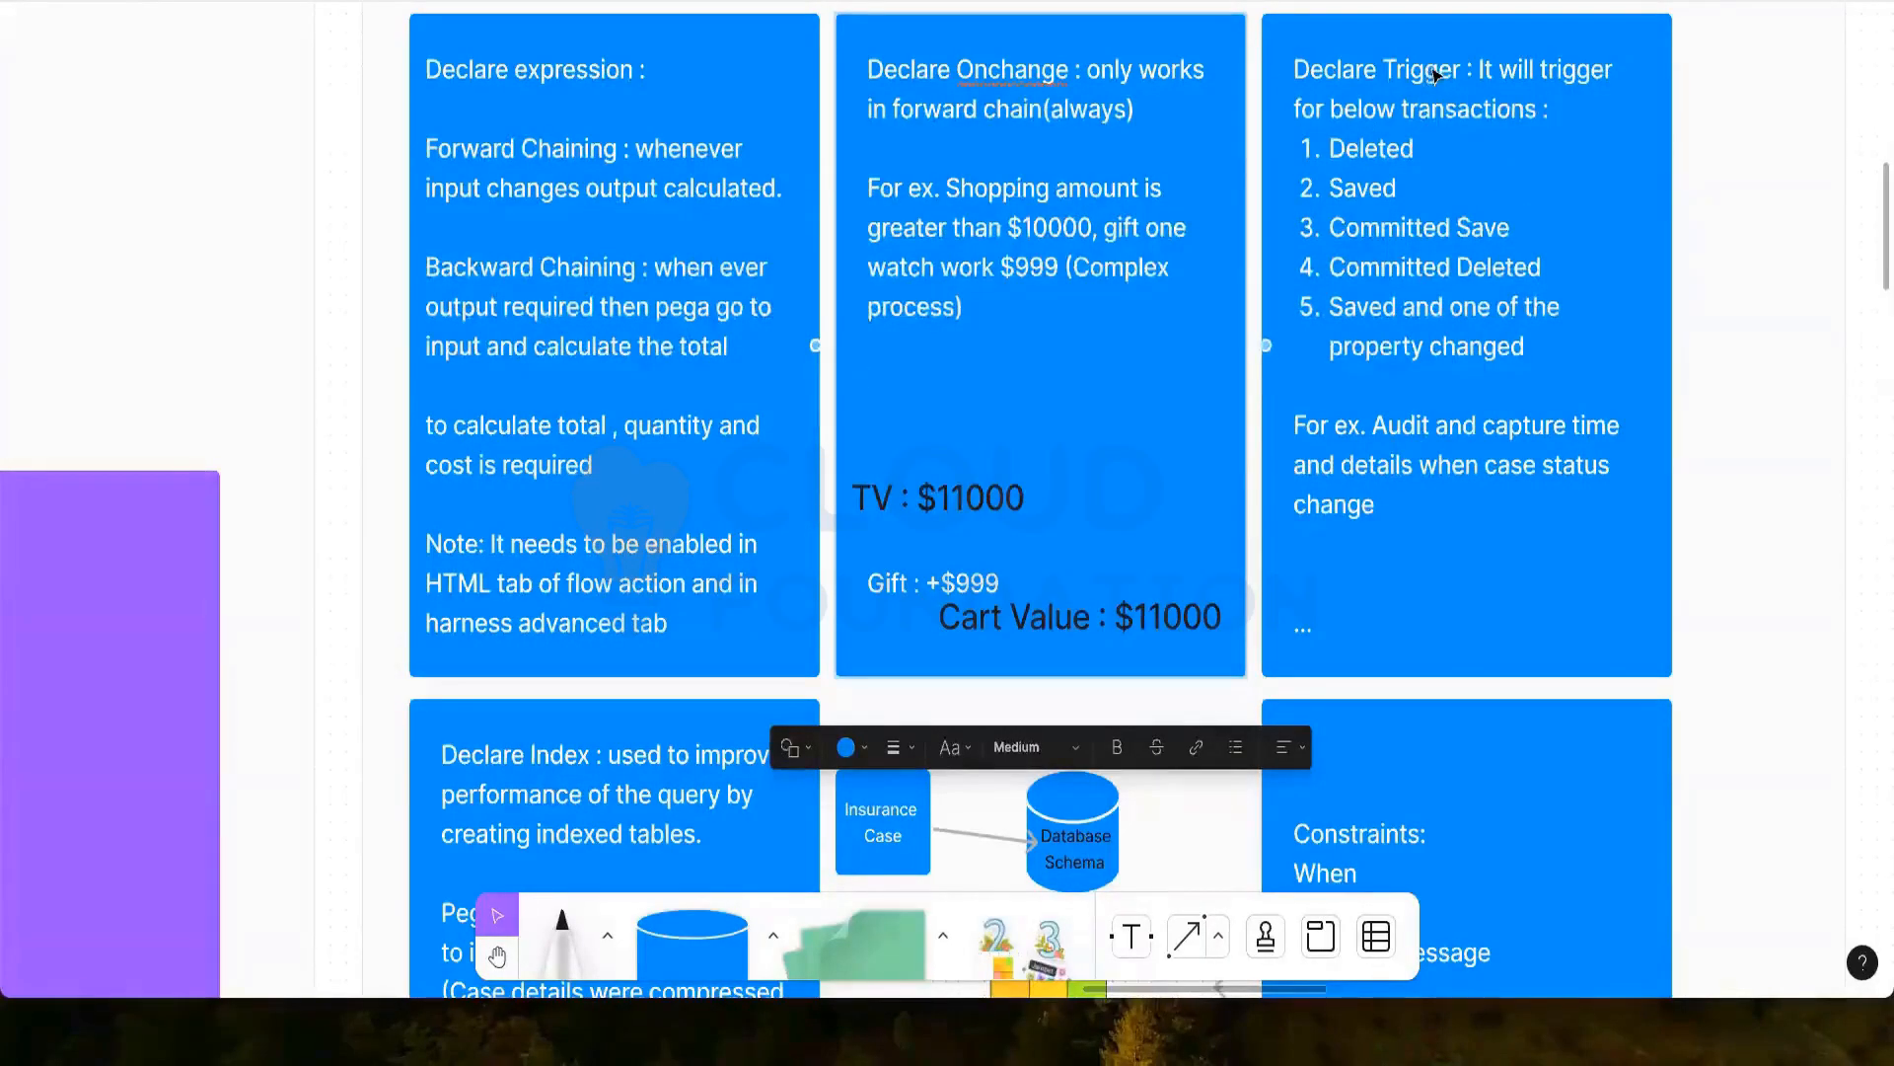
Switch back to Pega Dev Studio and close the leftover rules, including CollectDetails, keeping only Home, Declare Expression and SuspendInsurance open
{"action": "key", "text": "super+Tab"}
{"action": "left_click", "coordinate": [963, 132]}
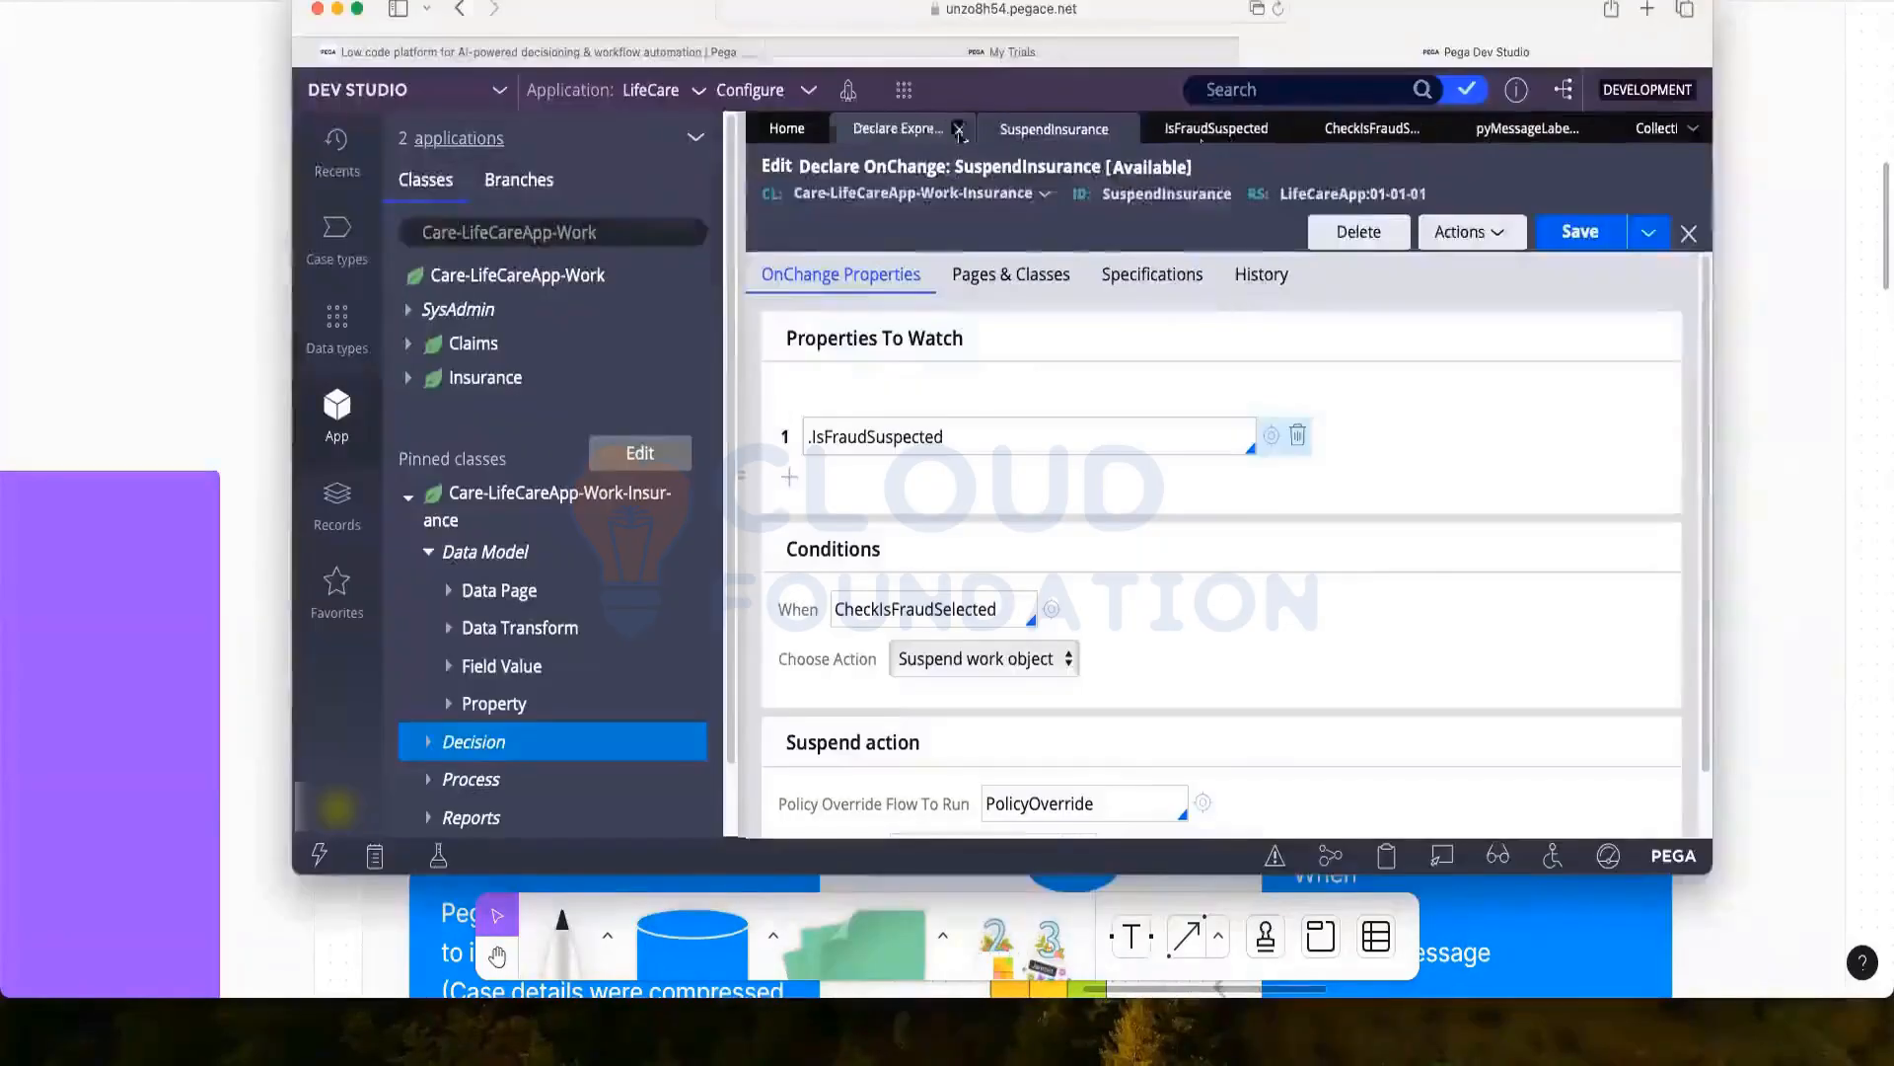
{"action": "left_click", "coordinate": [1280, 131]}
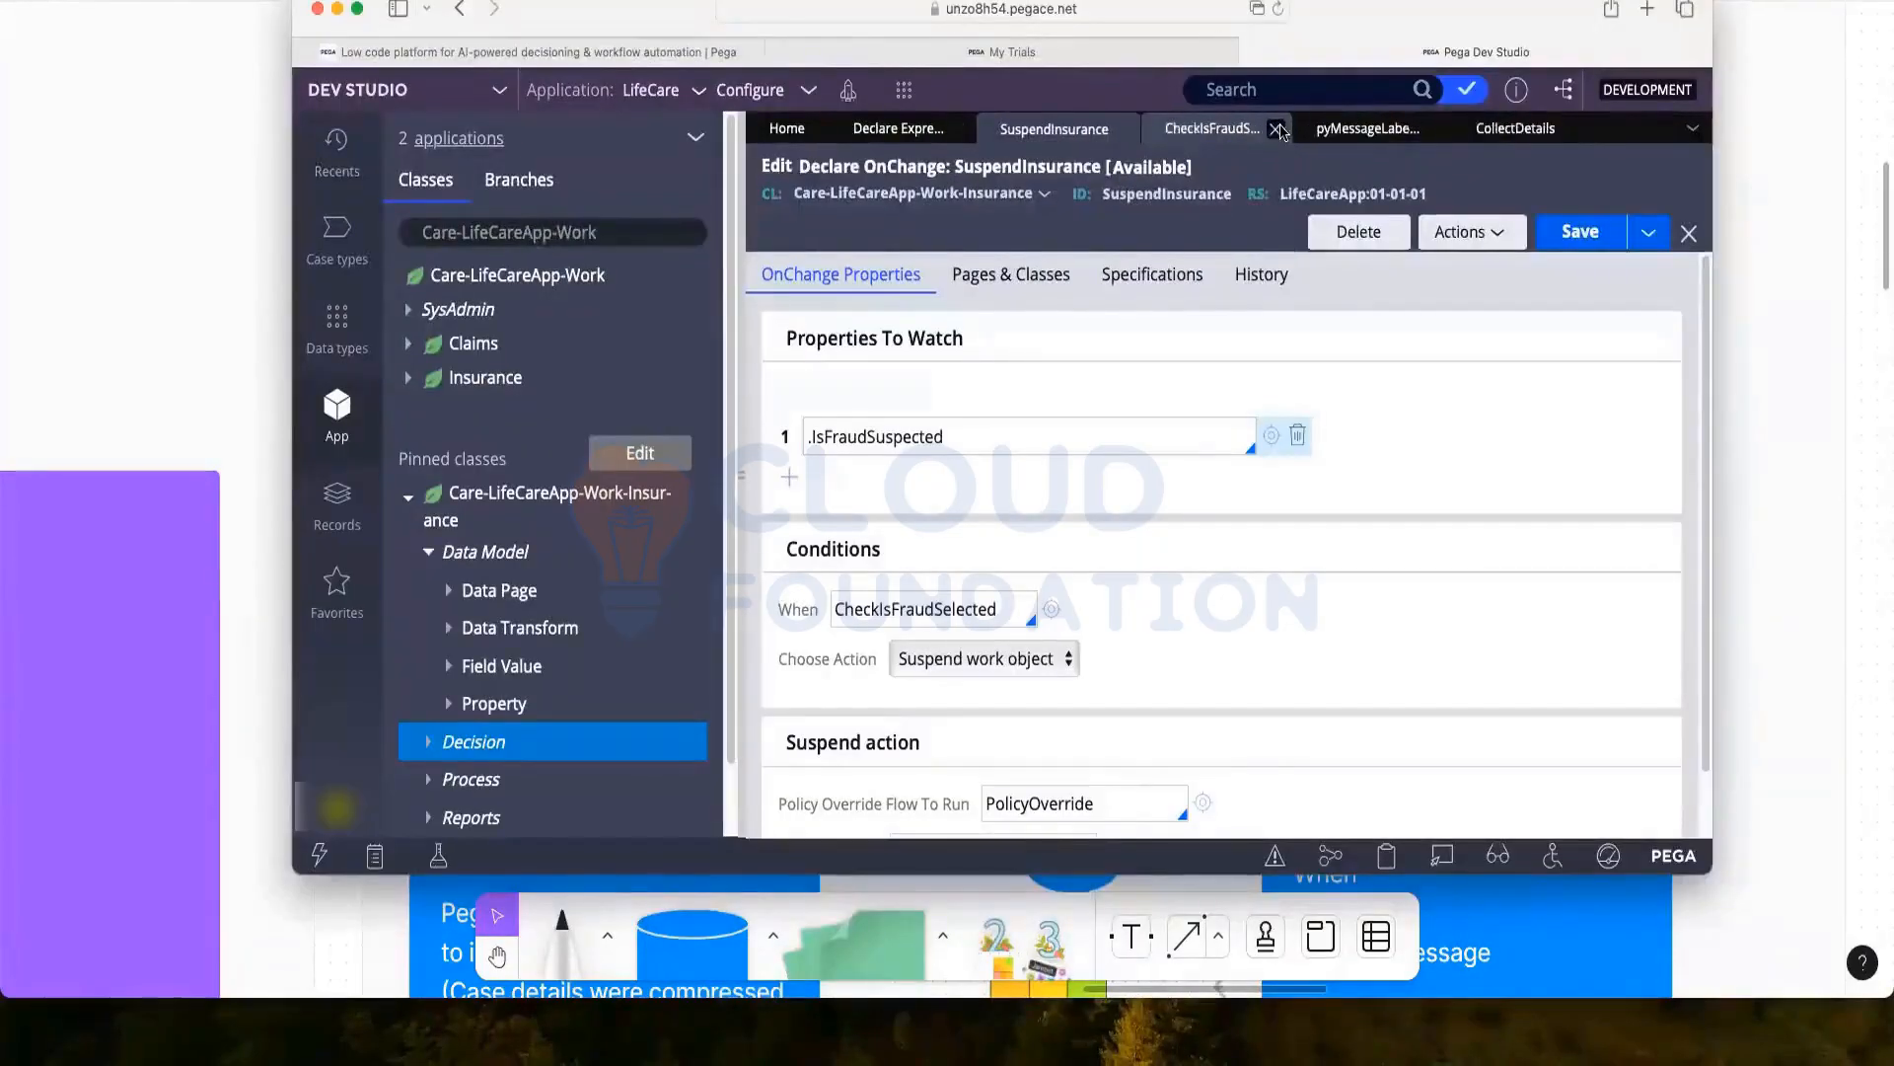
{"action": "left_click", "coordinate": [1280, 130]}
{"action": "left_click", "coordinate": [1278, 131]}
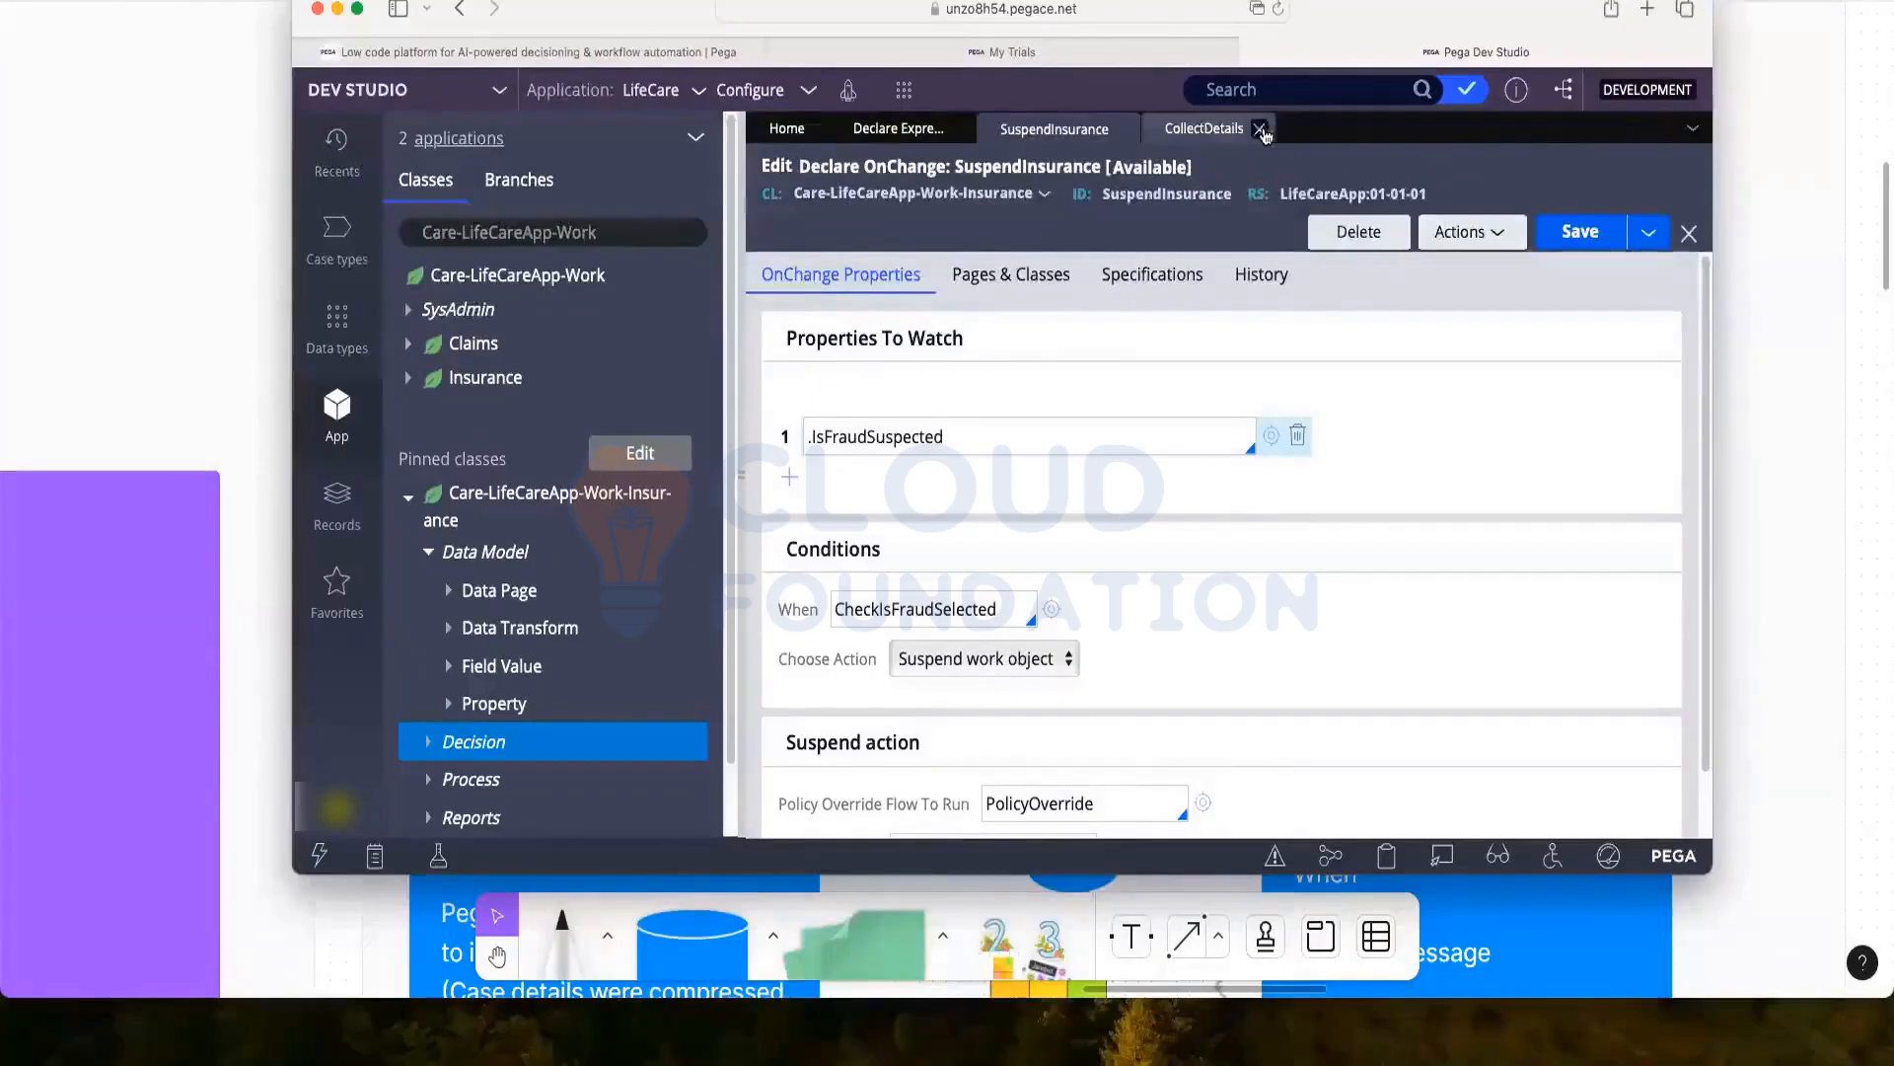
{"action": "left_click", "coordinate": [1262, 131]}
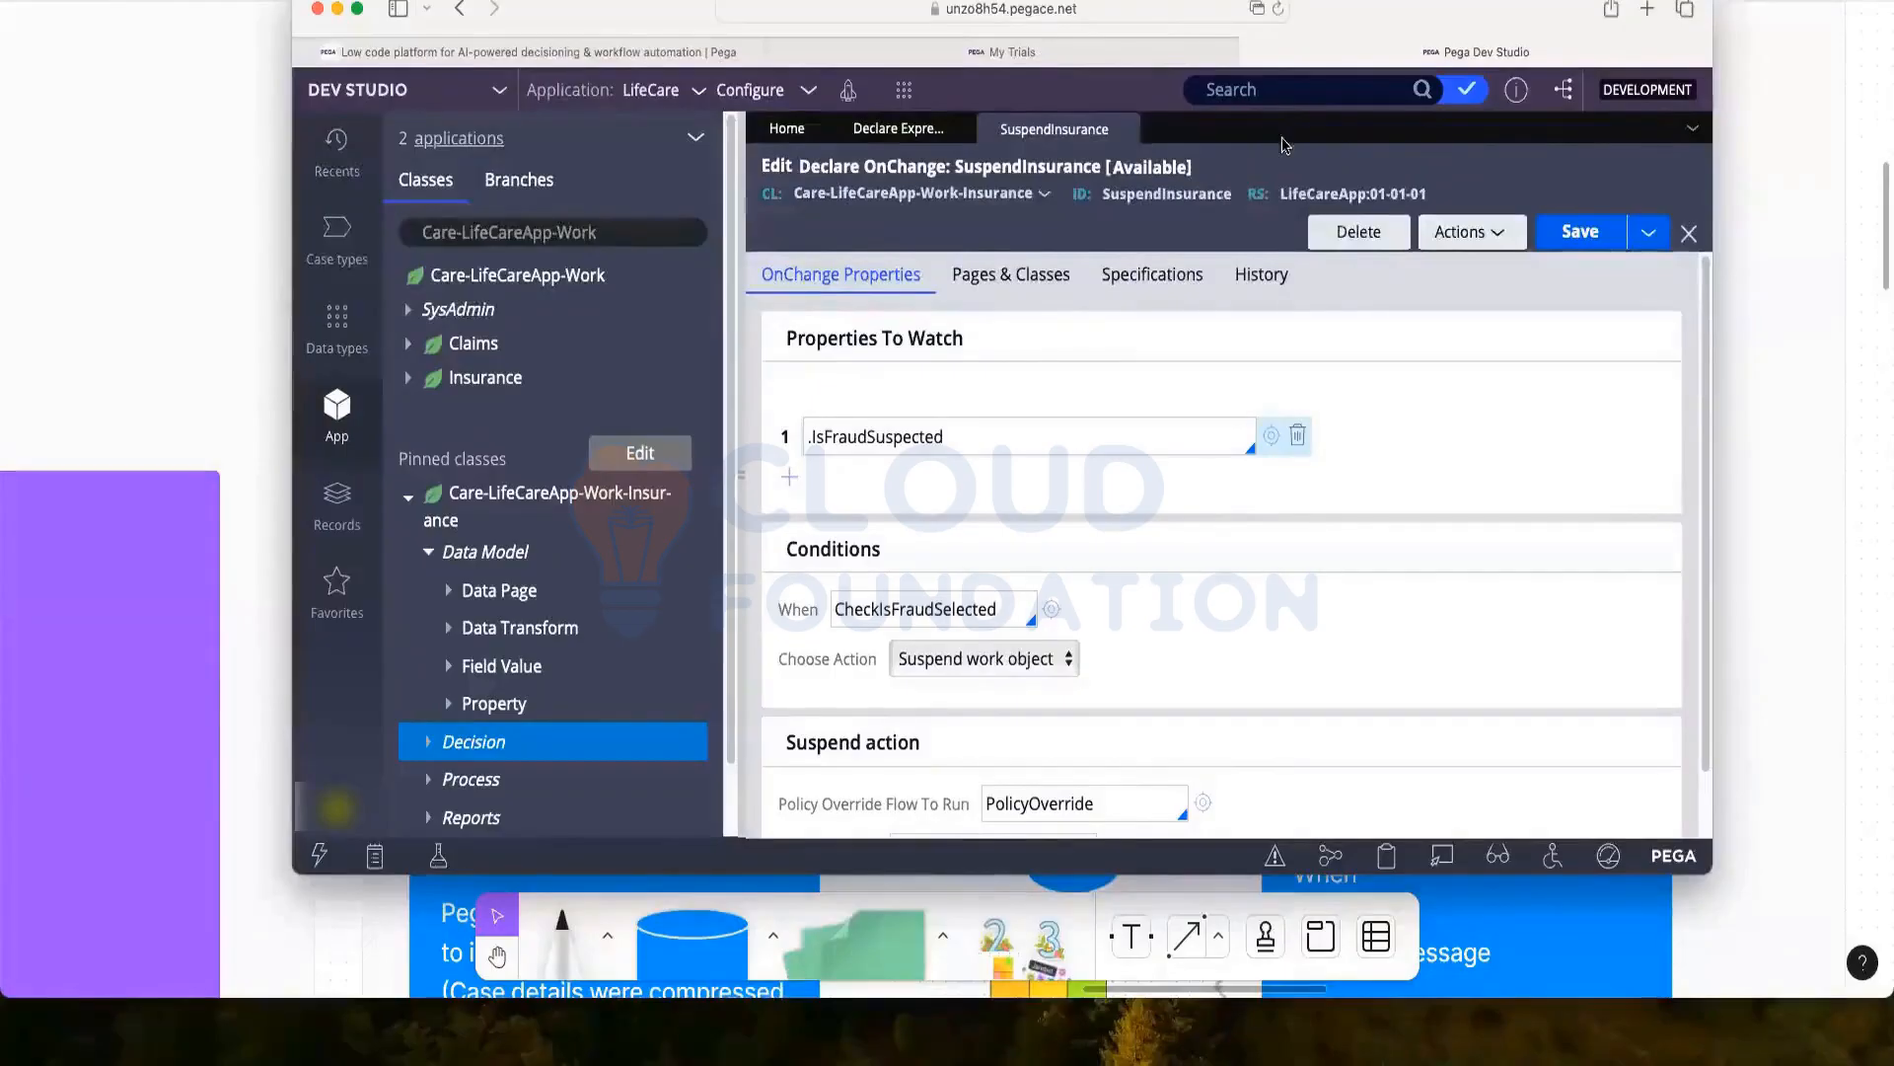
List the Declare Trigger rules among the decision records and look through the existing instances
{"action": "left_click", "coordinate": [338, 499]}
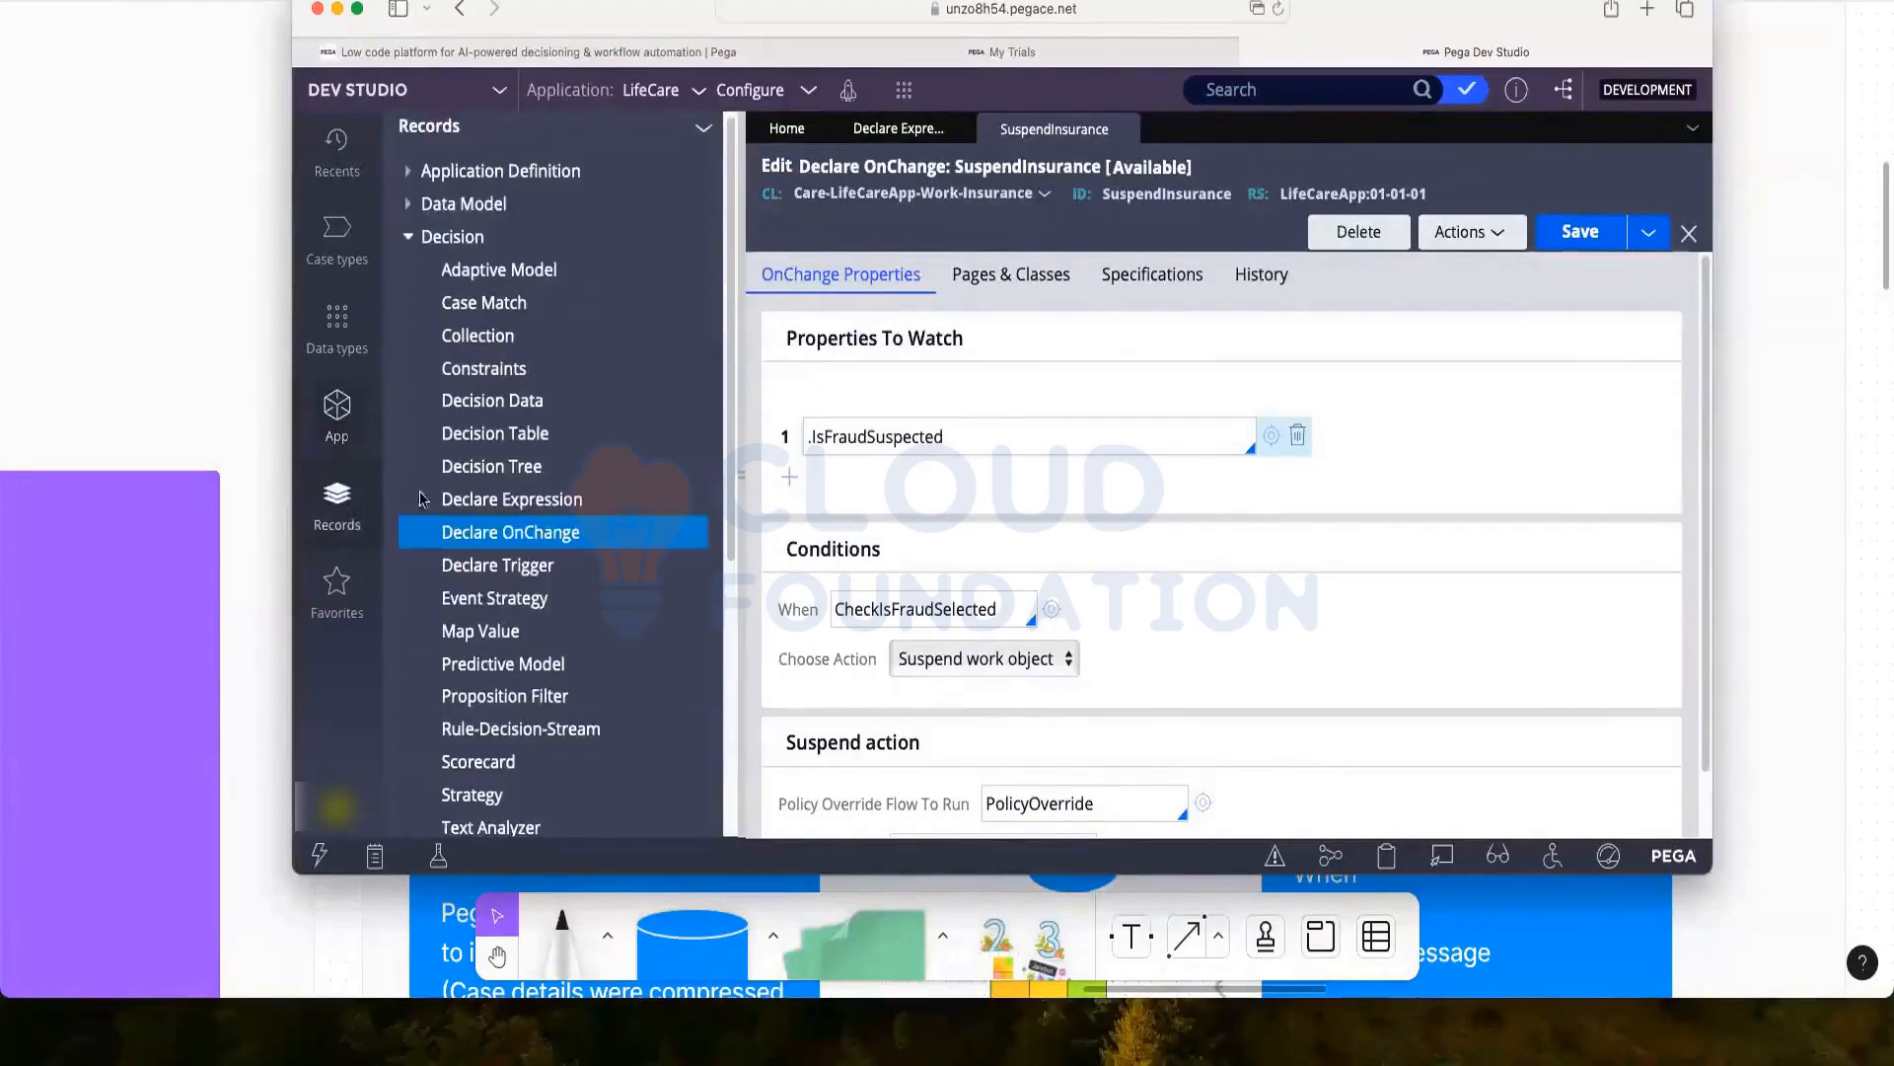
{"action": "left_click", "coordinate": [500, 572]}
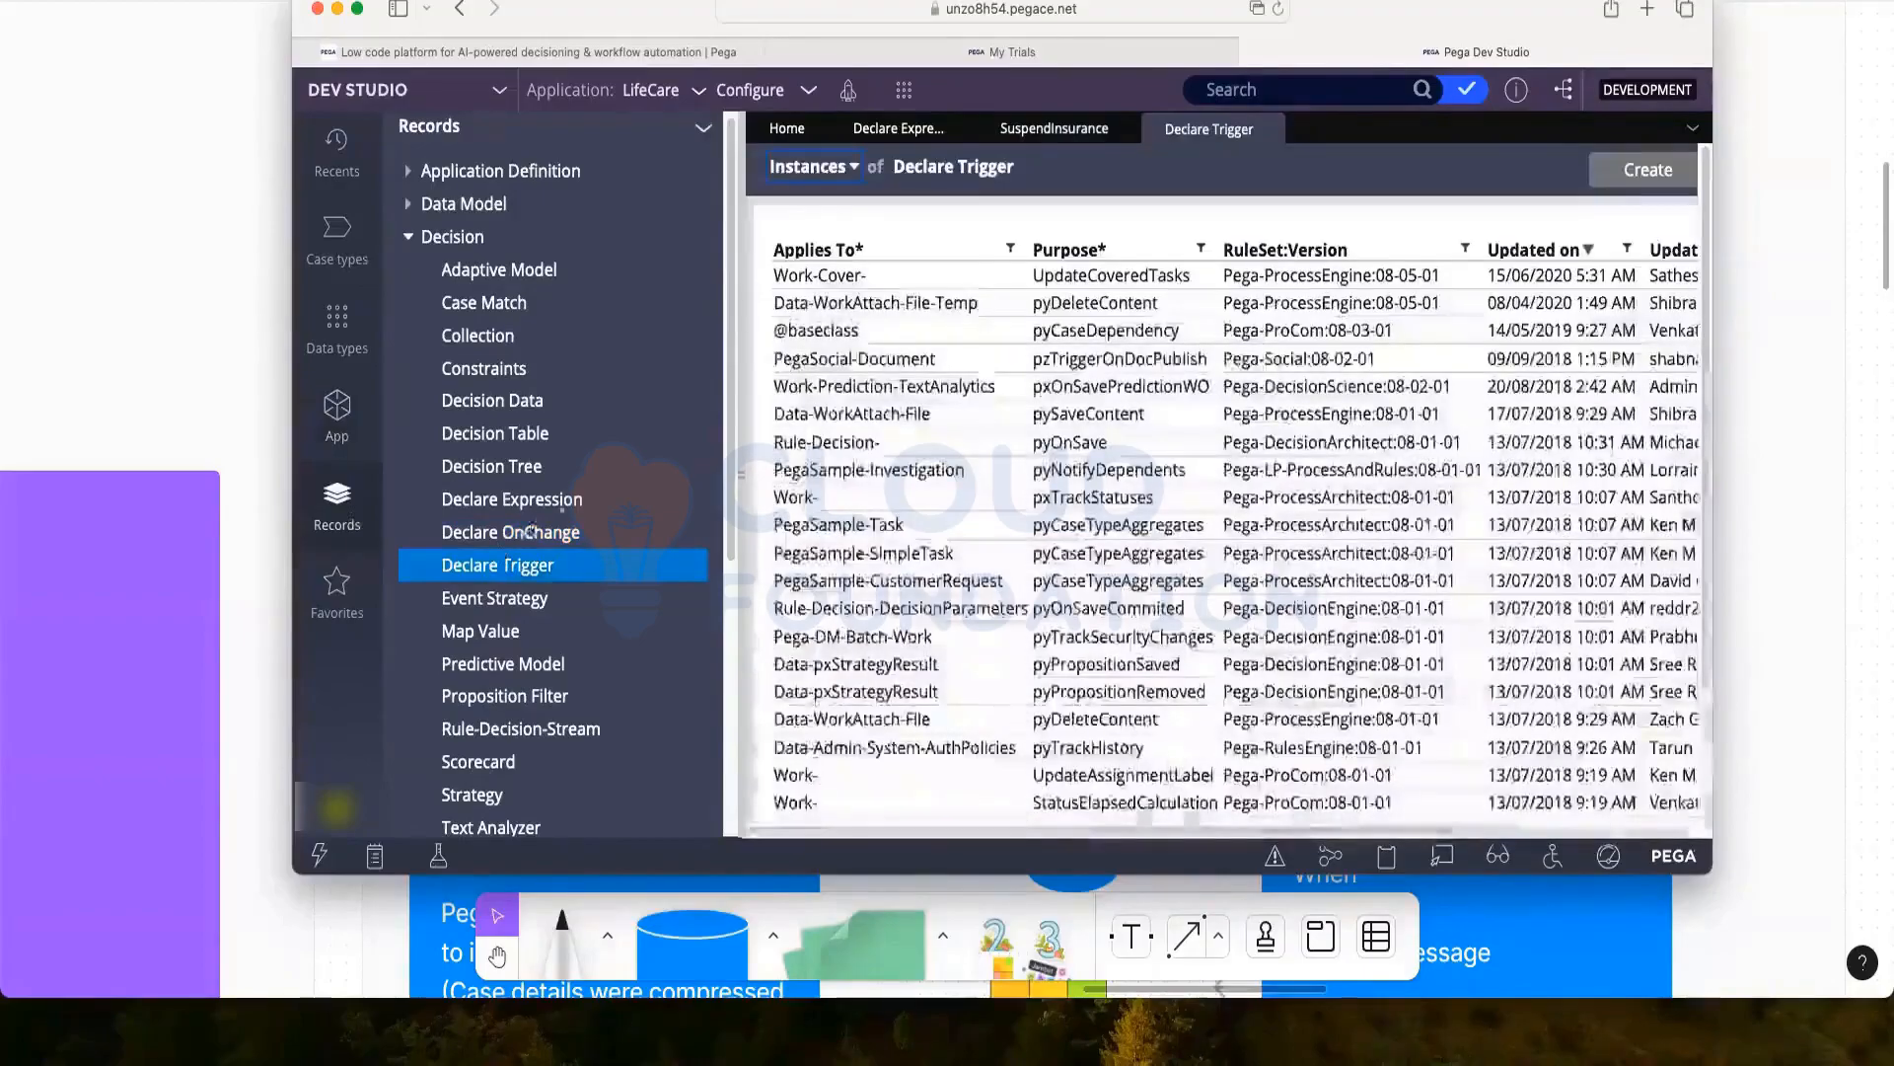
{"action": "scroll", "coordinate": [1135, 404], "scroll_direction": "down", "scroll_amount": 3}
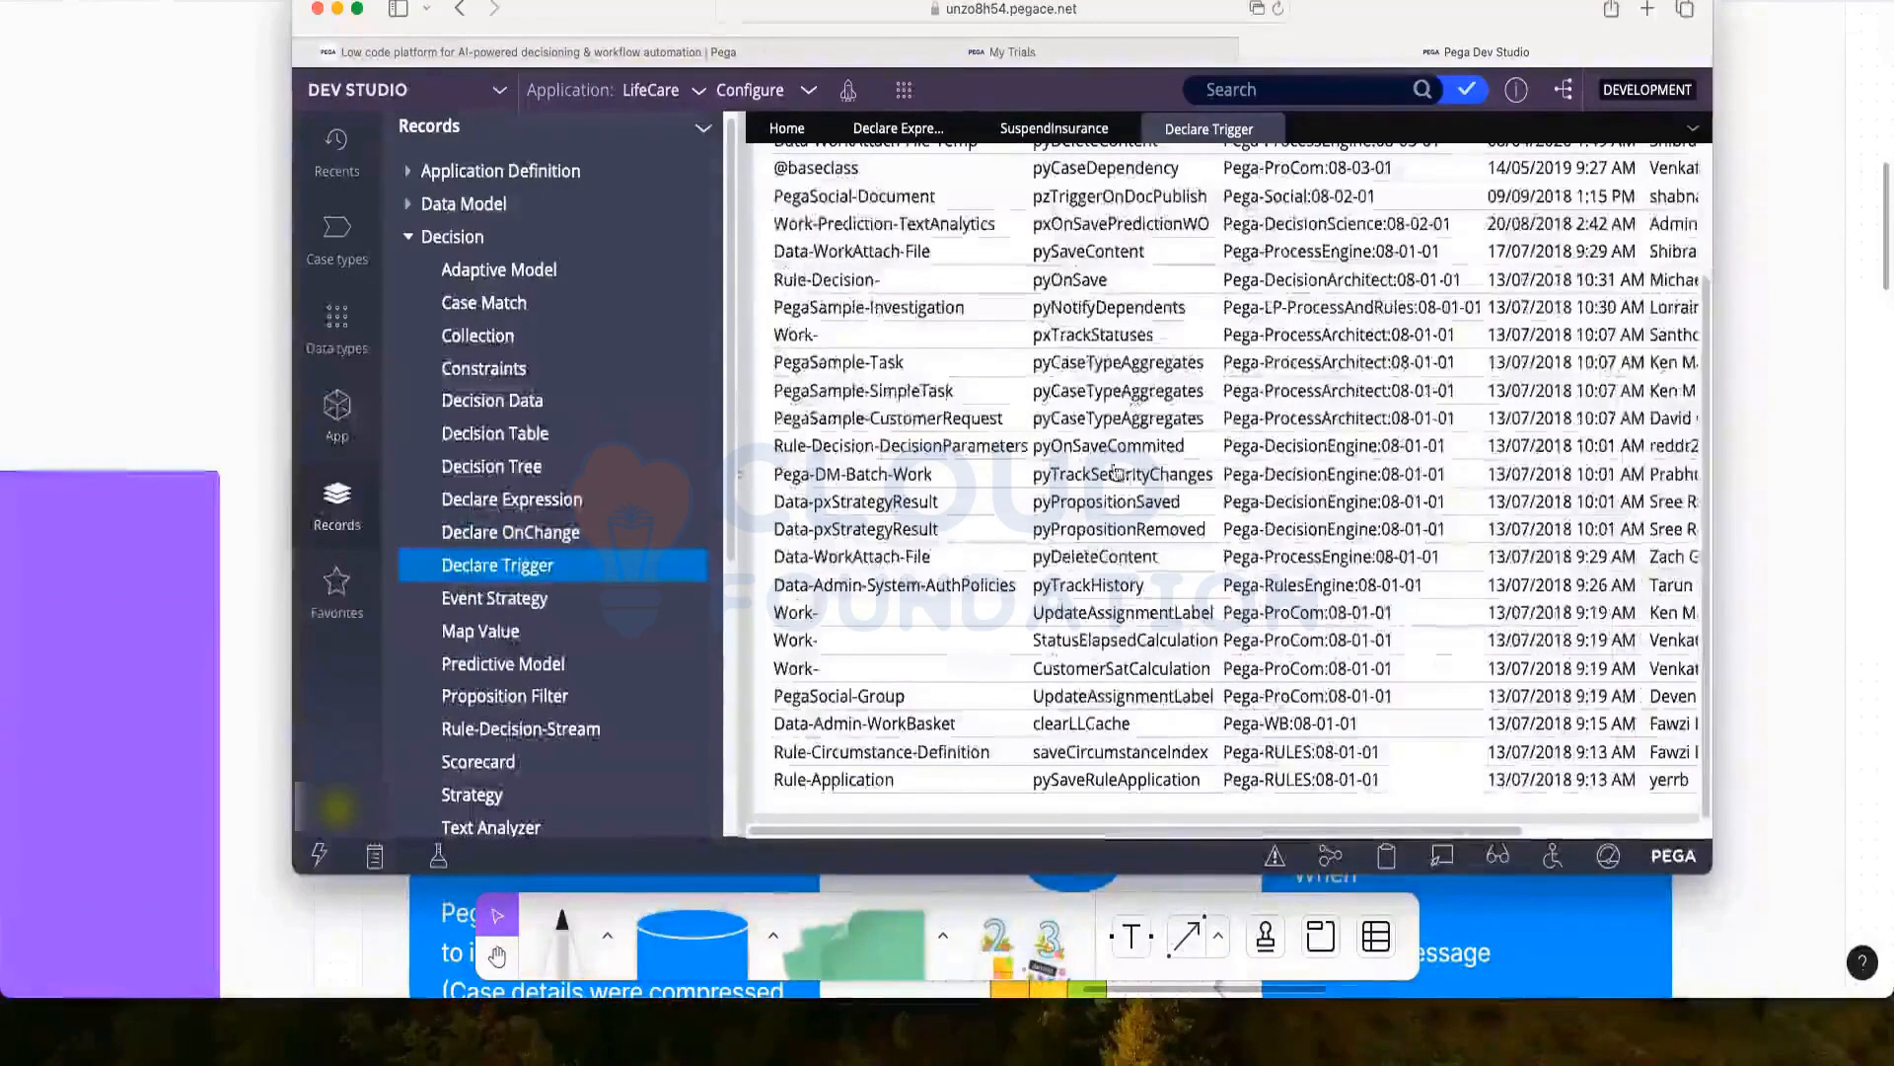
{"action": "scroll", "coordinate": [1118, 472], "scroll_direction": "up", "scroll_amount": 3}
{"action": "scroll", "coordinate": [1118, 472], "scroll_direction": "down", "scroll_amount": 3}
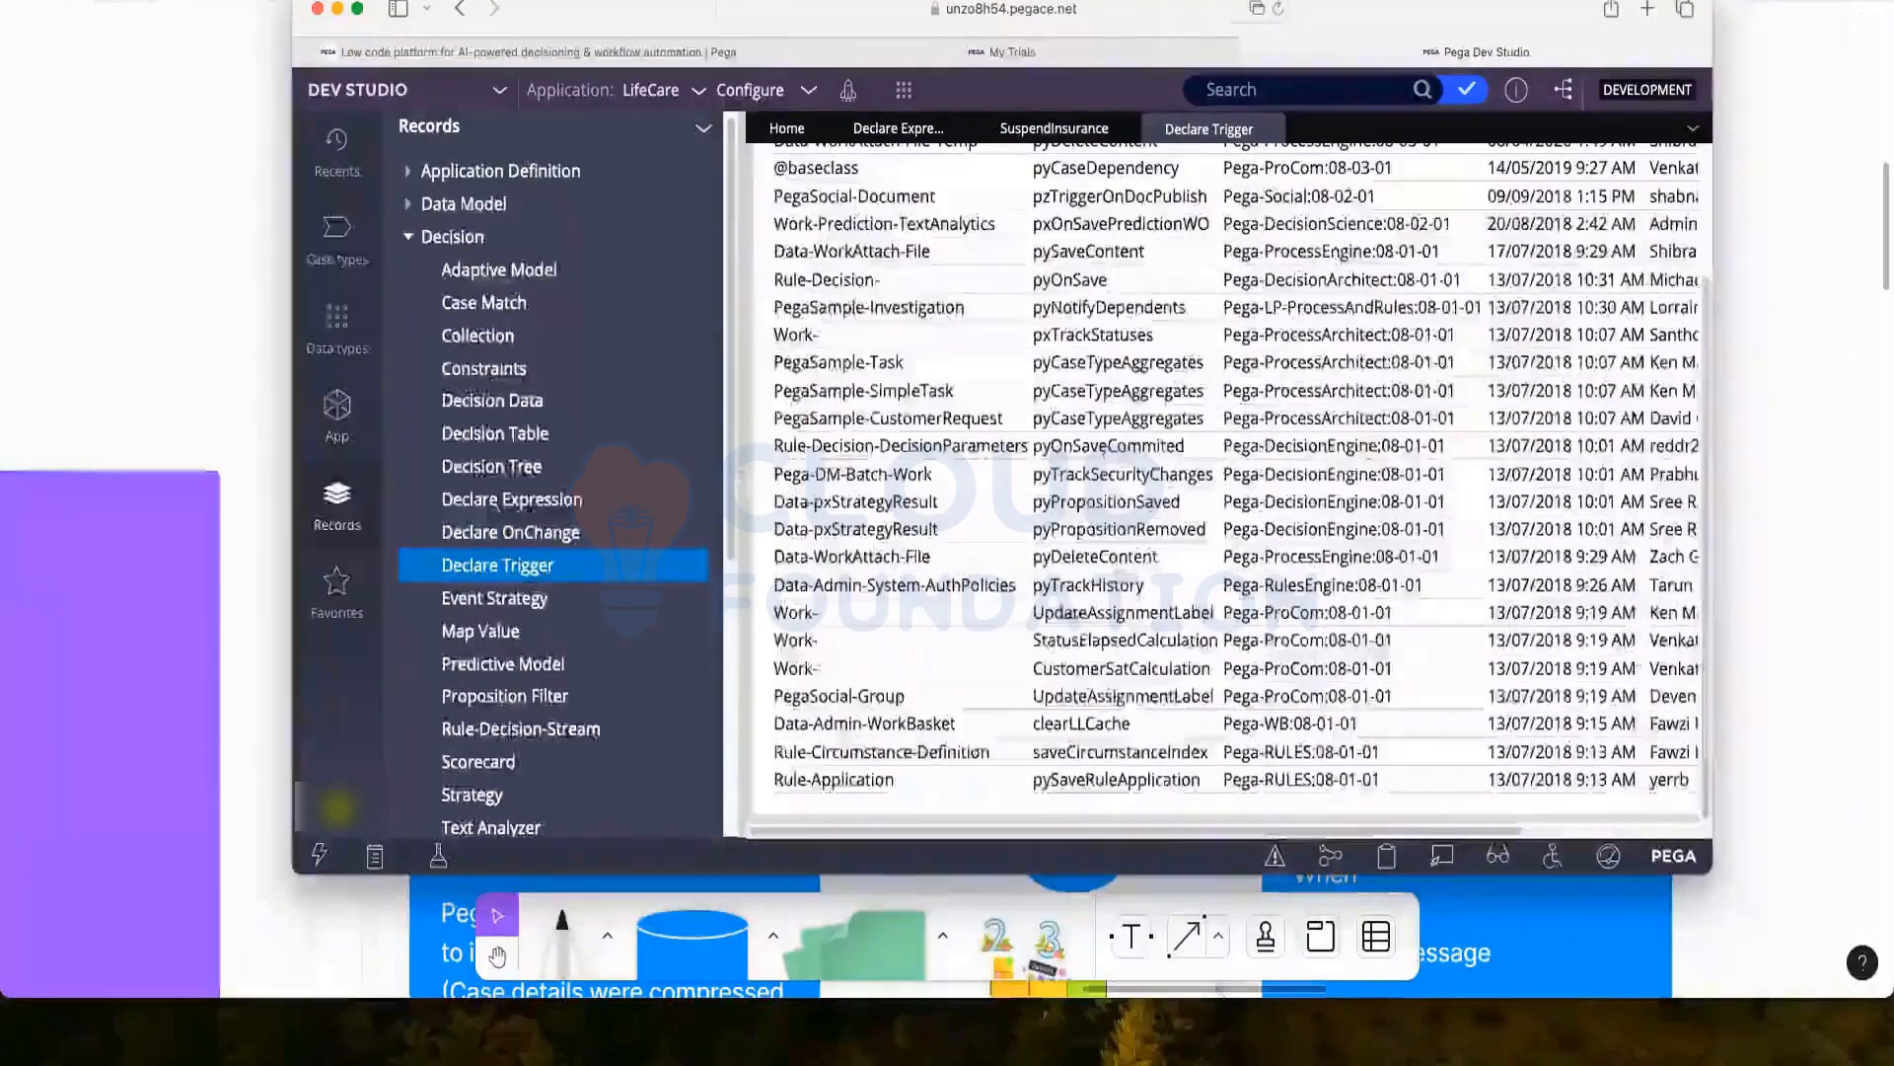
Open the pyTrackHistory Declare Trigger and examine its trigger event, condition and trigger activity
{"action": "left_click", "coordinate": [1080, 595]}
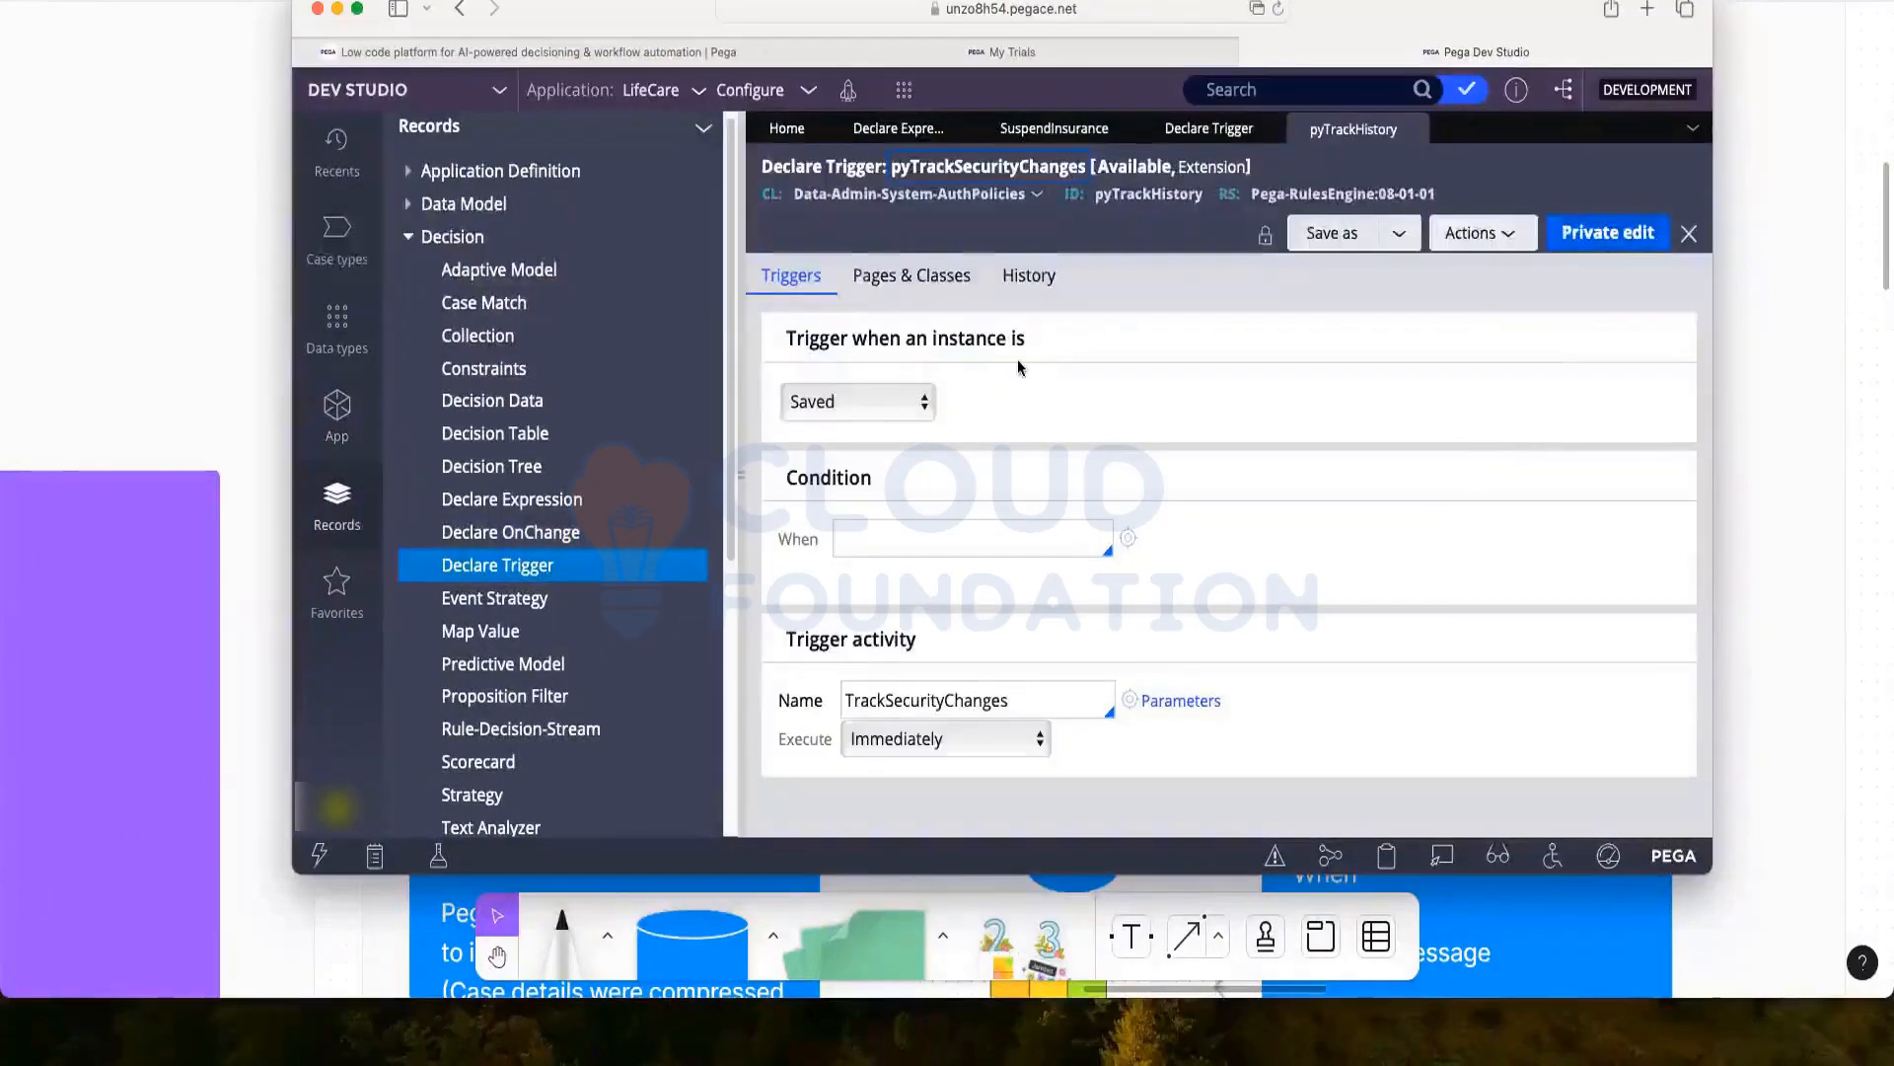
{"action": "left_click_drag", "start_coordinate": [786, 339], "coordinate": [1044, 340]}
{"action": "left_click", "coordinate": [1051, 347]}
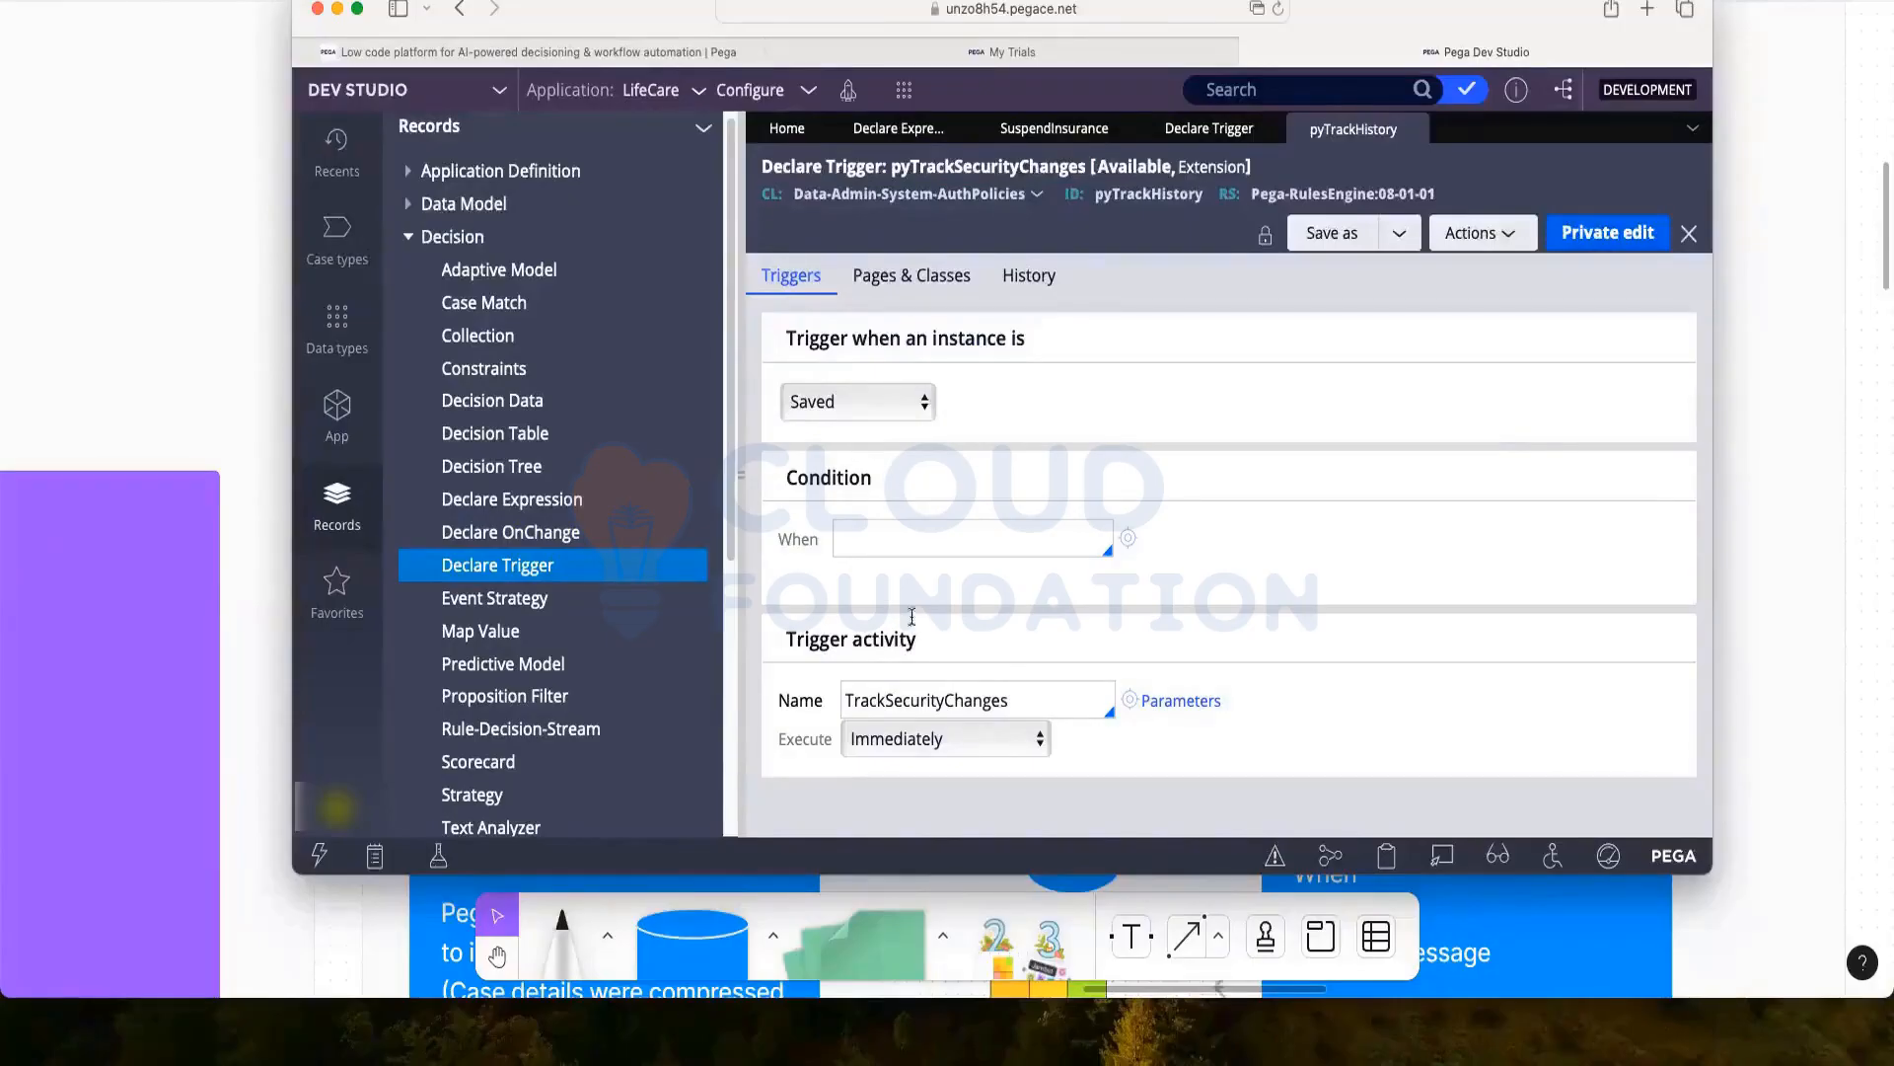
{"action": "left_click", "coordinate": [1012, 698]}
{"action": "left_click_drag", "start_coordinate": [1012, 698], "coordinate": [825, 703]}
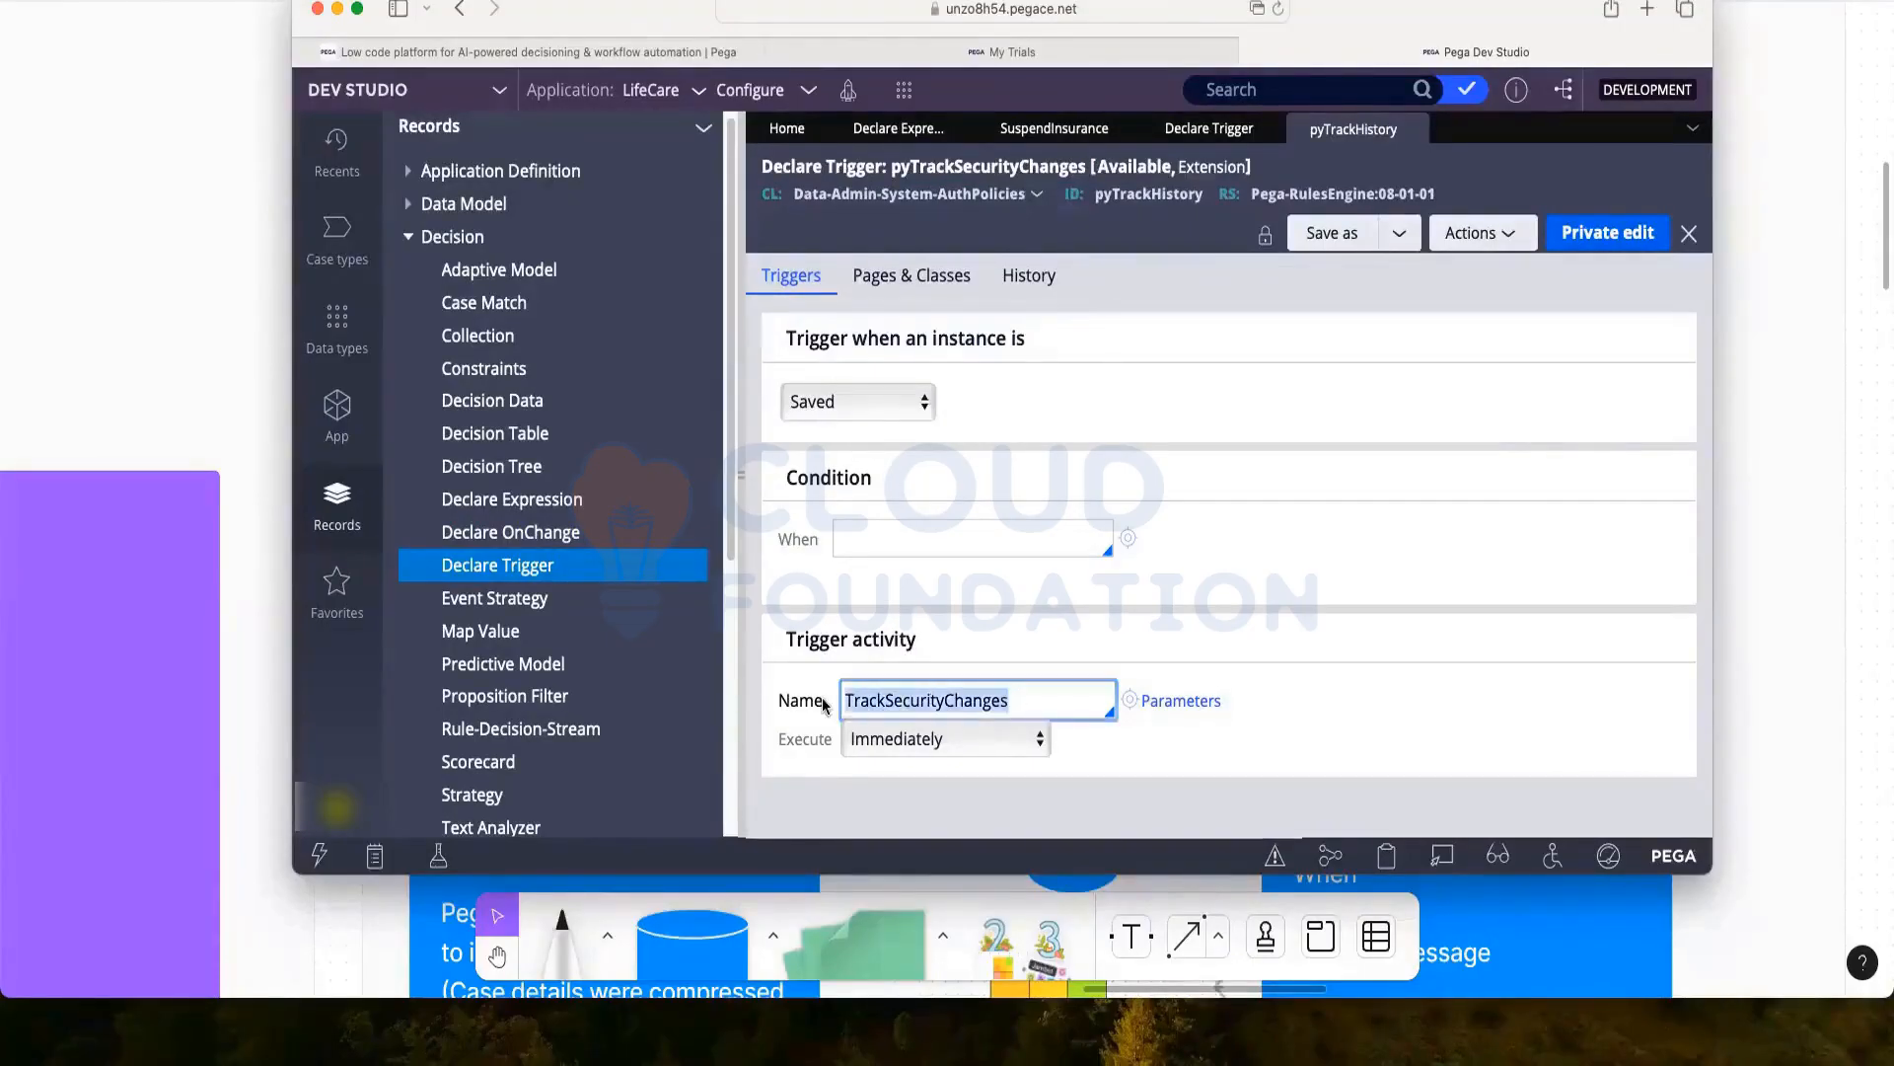
{"action": "left_click", "coordinate": [1042, 704]}
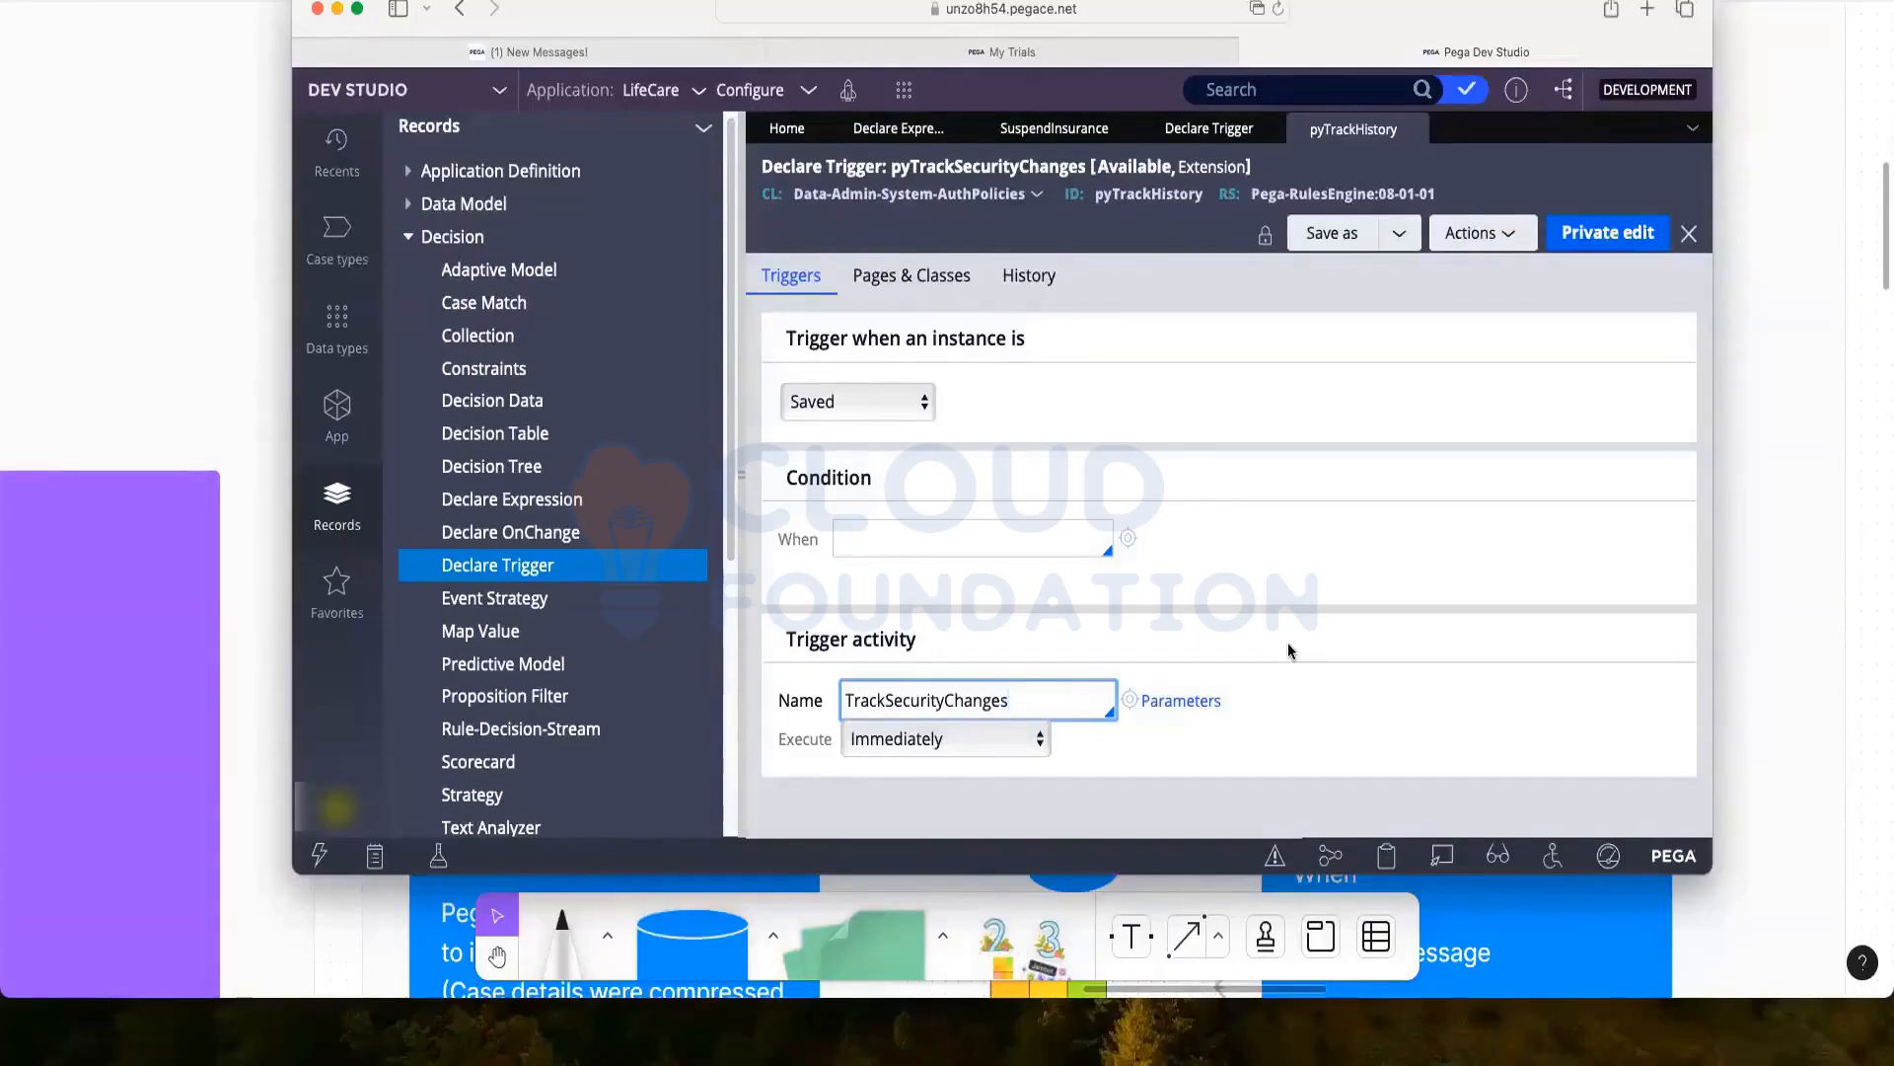
Close the pyTrackHistory, SuspendInsurance and Declare Expression rules, keeping the Declare Trigger list open
{"action": "left_click", "coordinate": [1416, 129]}
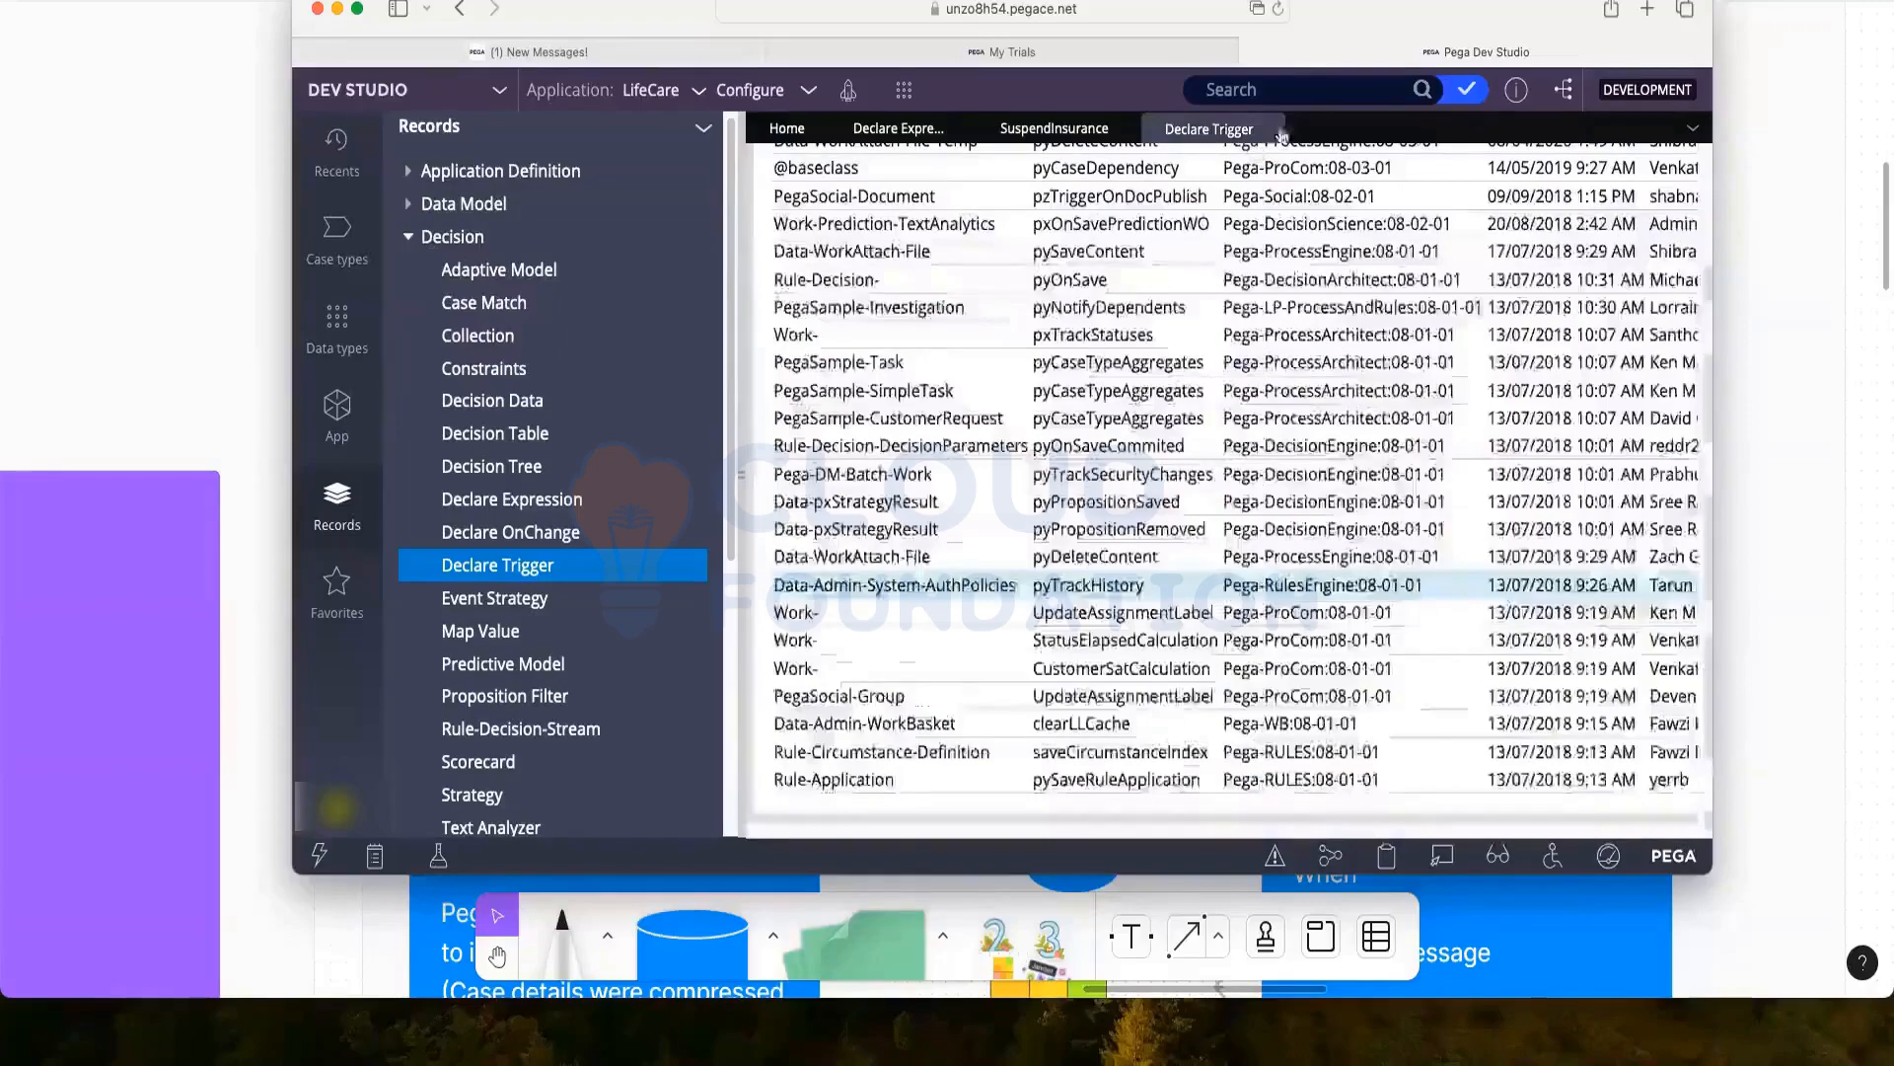
{"action": "scroll", "coordinate": [1204, 368], "scroll_direction": "up", "scroll_amount": 3}
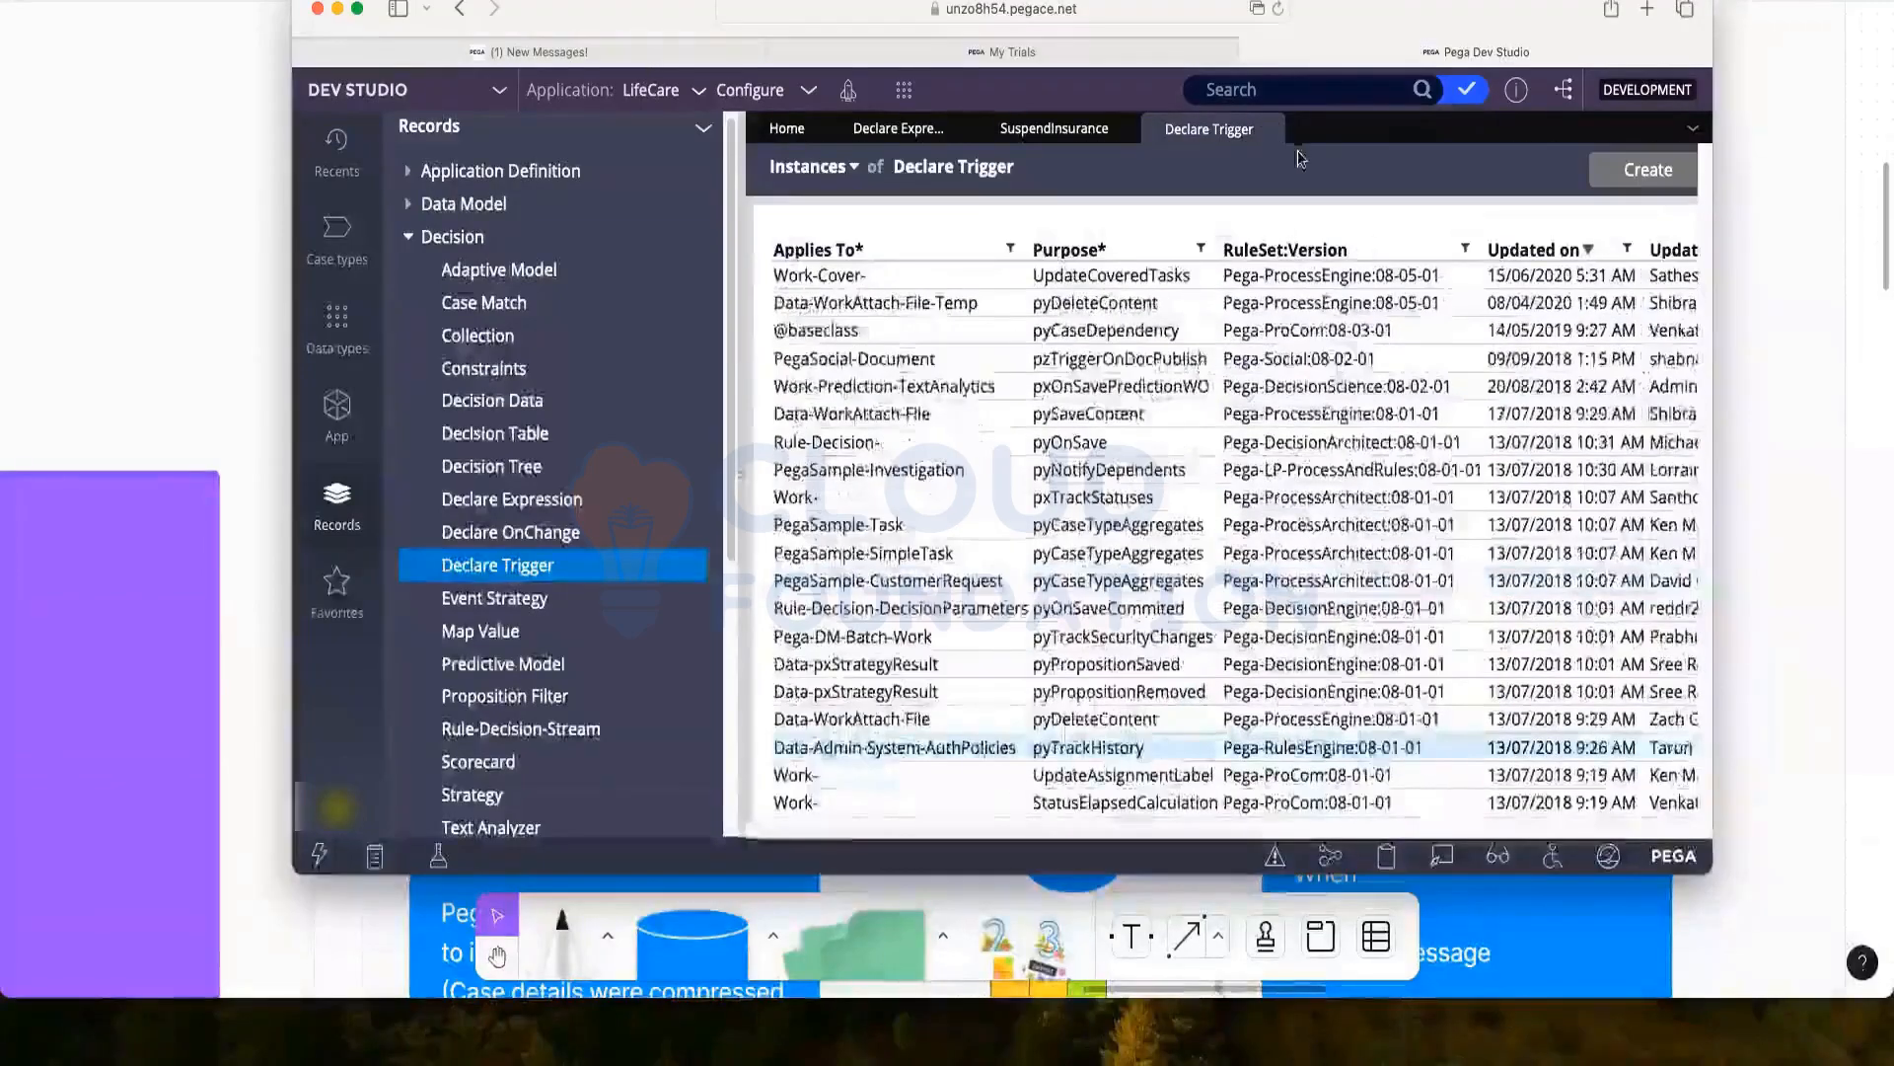
{"action": "left_click", "coordinate": [1039, 131]}
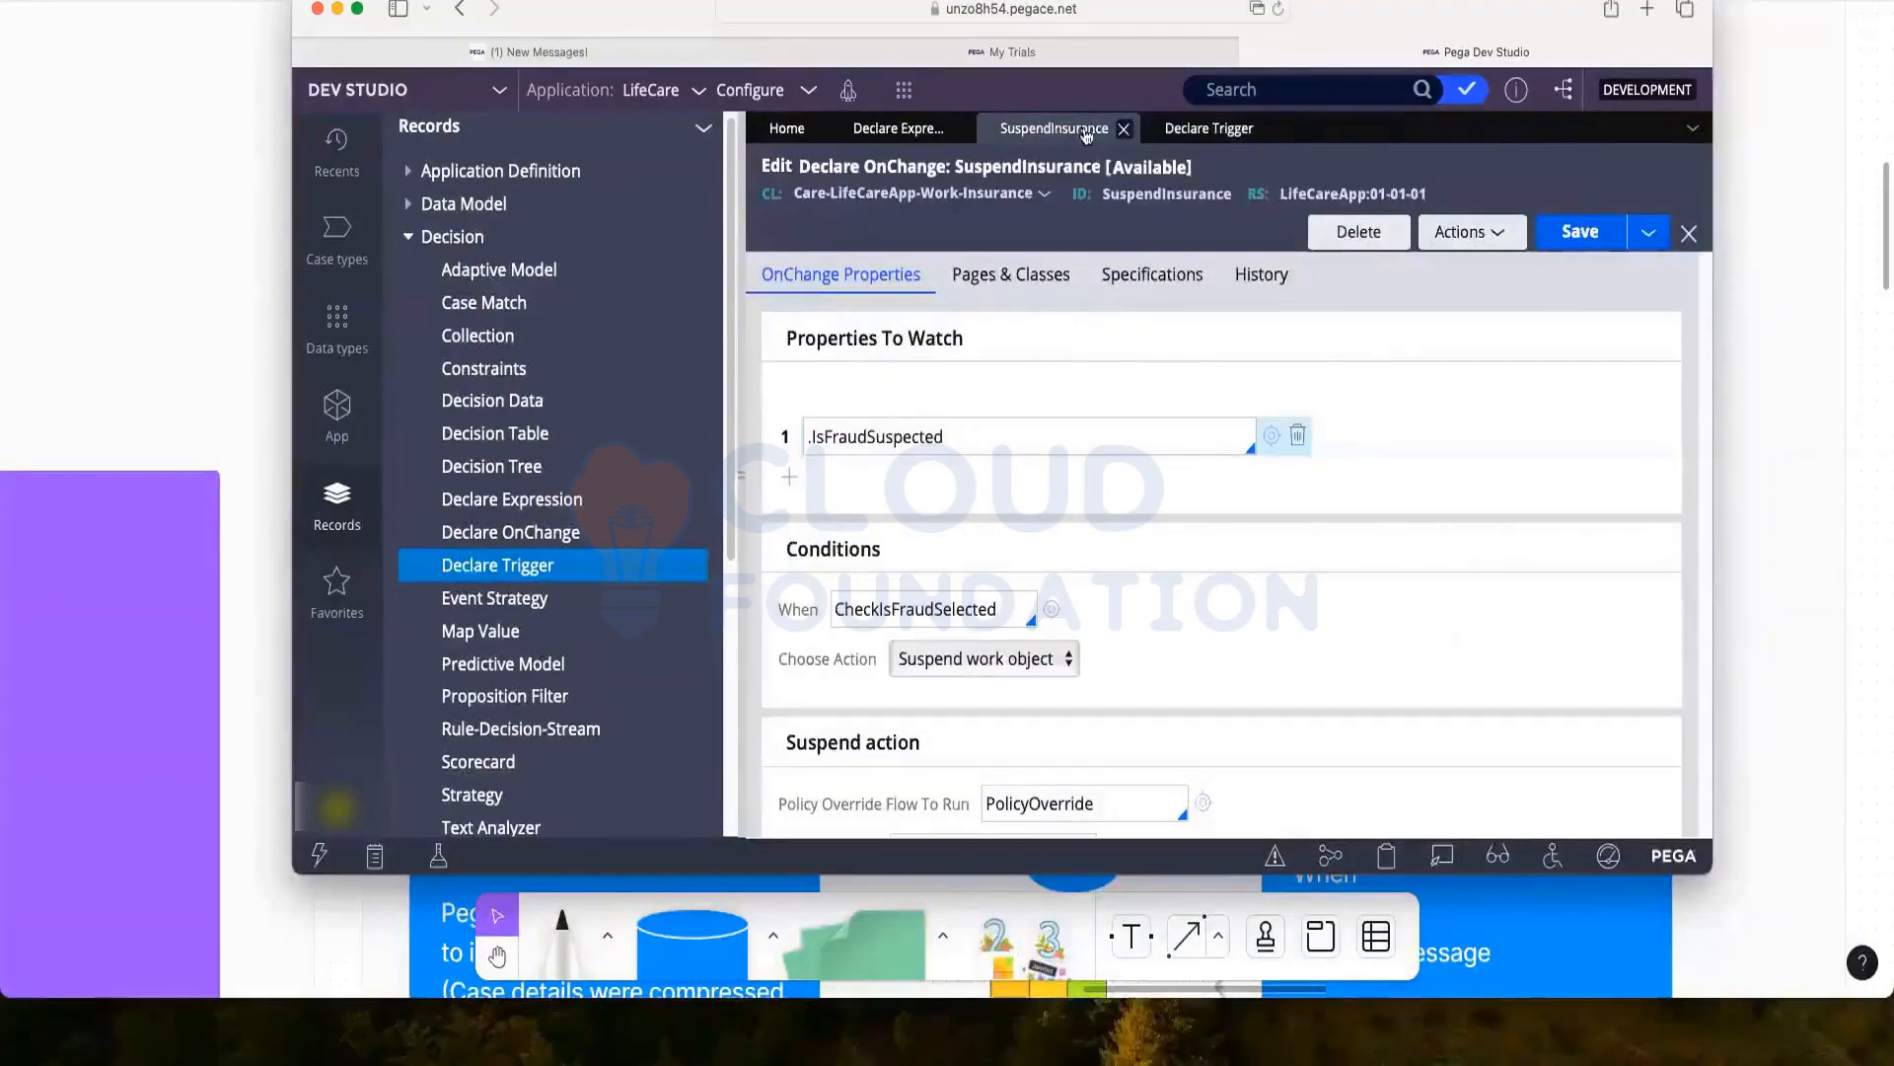
{"action": "left_click", "coordinate": [1123, 130]}
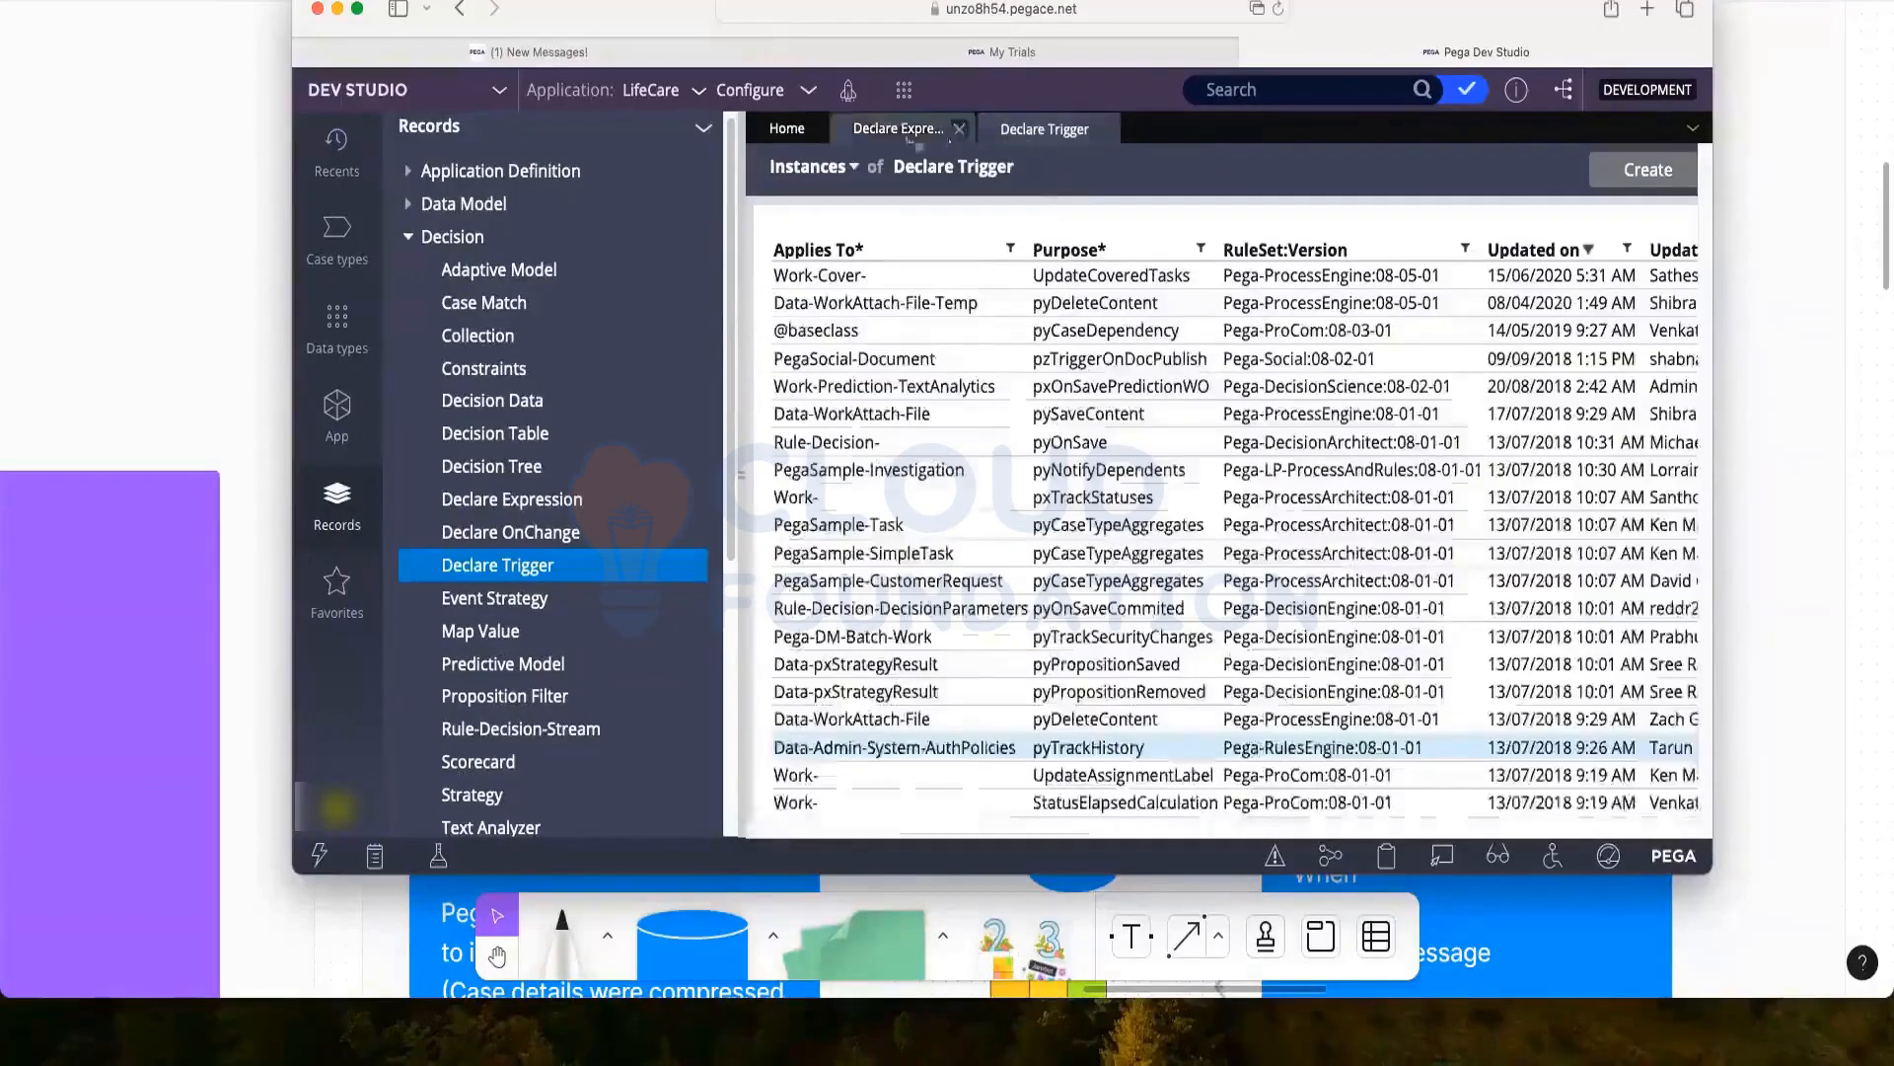
{"action": "left_click", "coordinate": [932, 129]}
{"action": "left_click", "coordinate": [960, 130]}
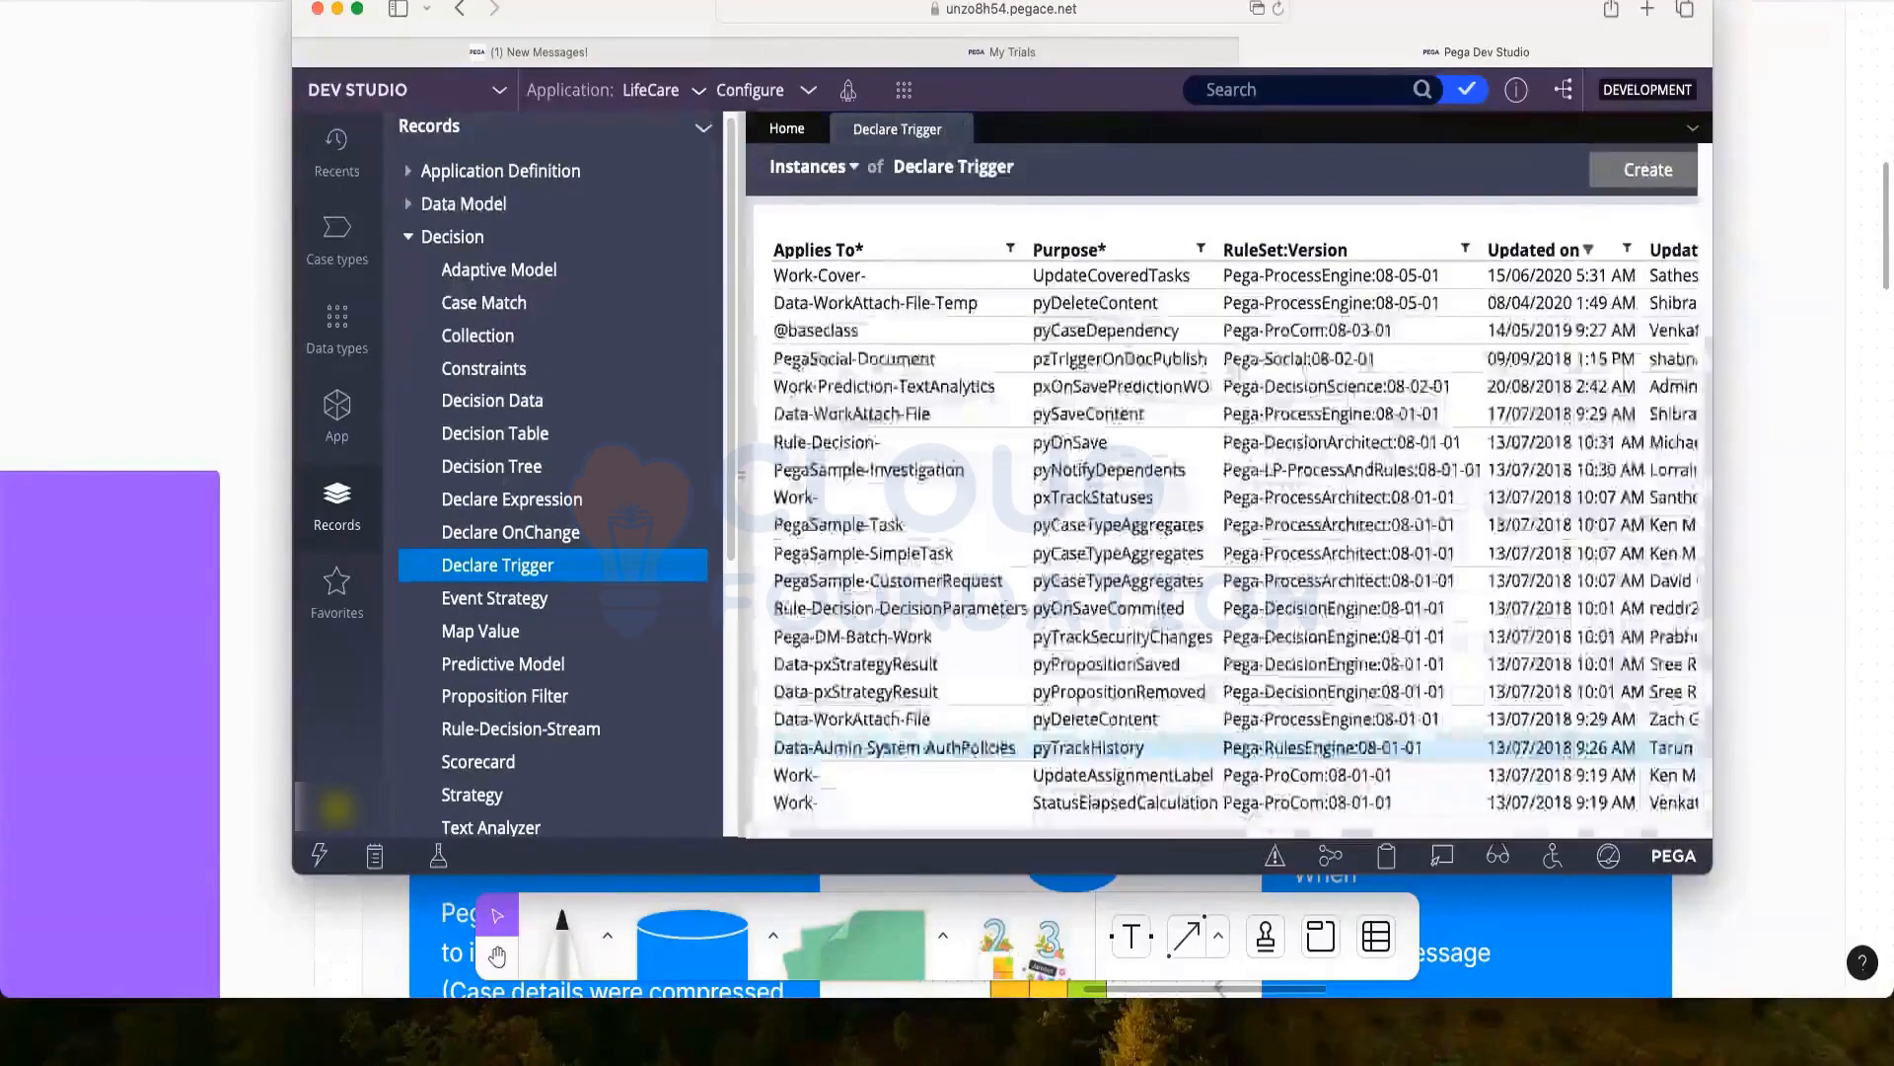
Enable field audit in the Insurance case type's auditing settings and check which fields are selected
{"action": "left_click", "coordinate": [331, 278]}
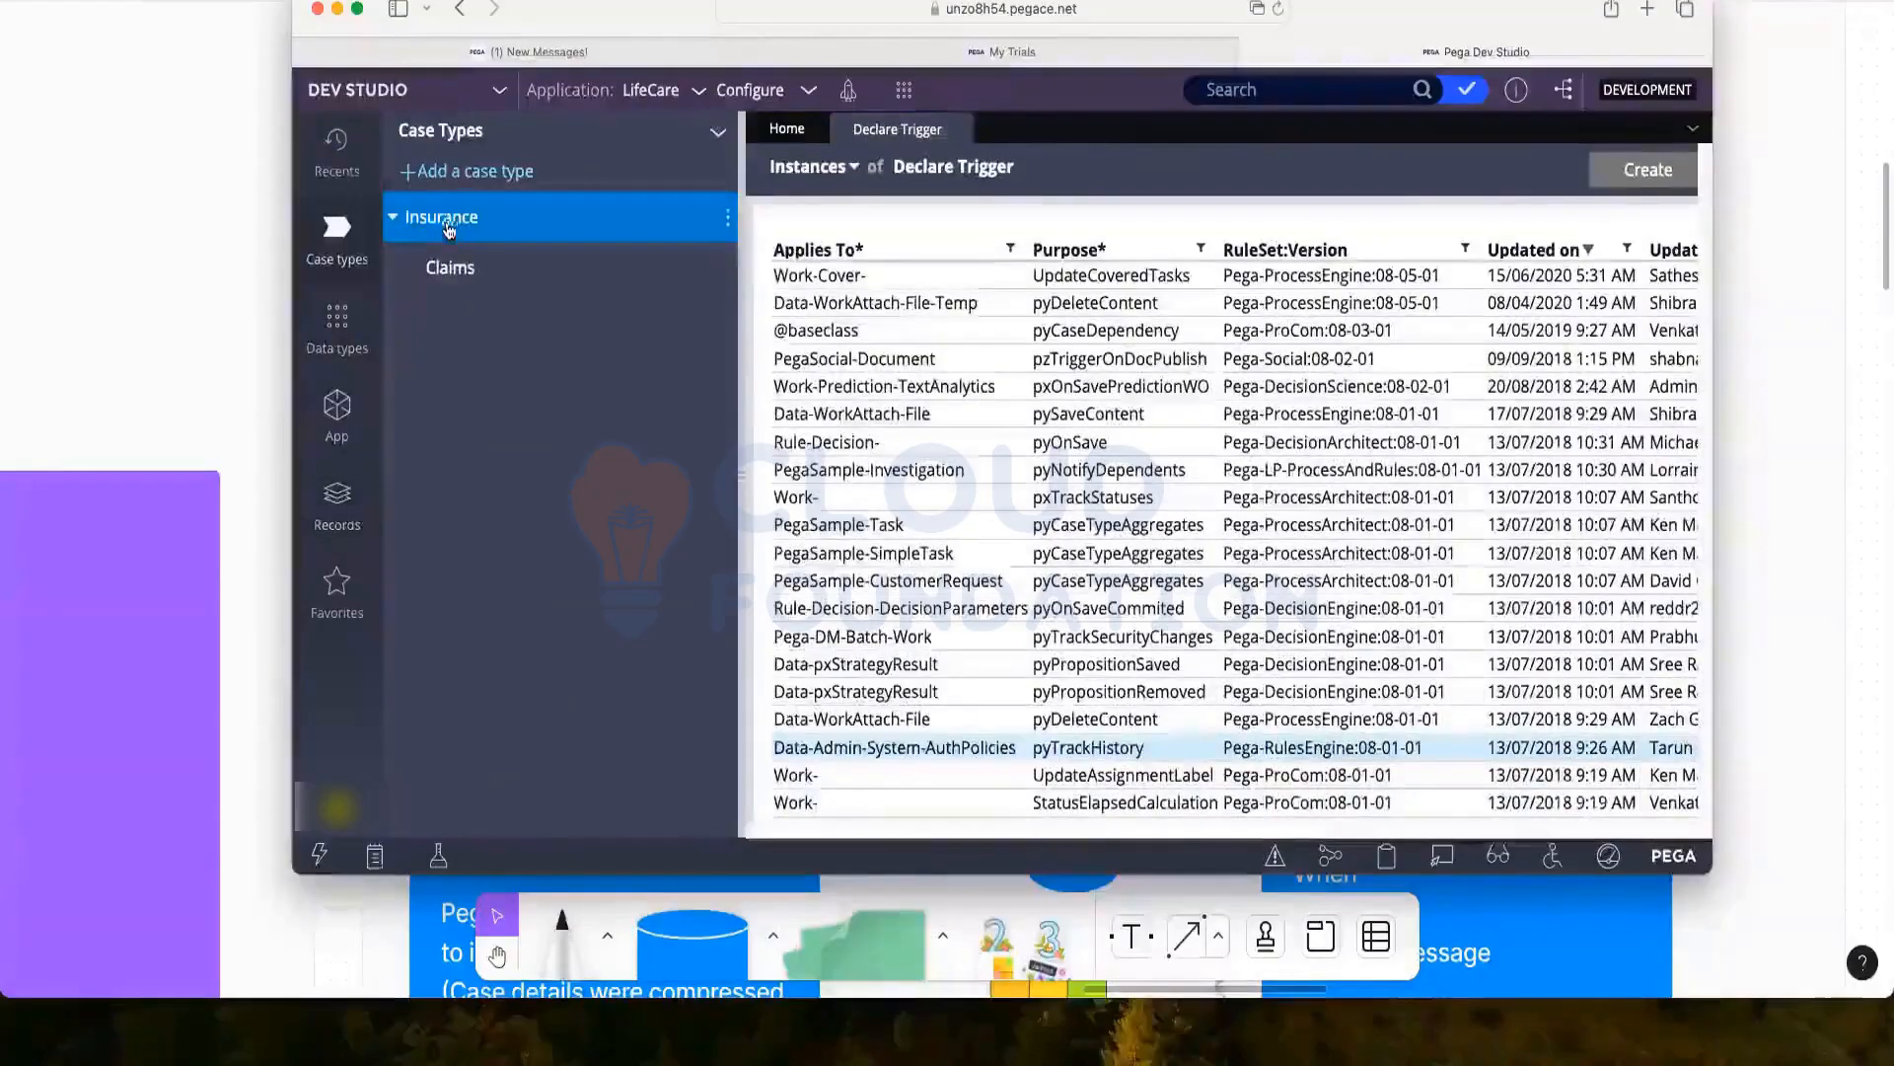
{"action": "left_click", "coordinate": [452, 267]}
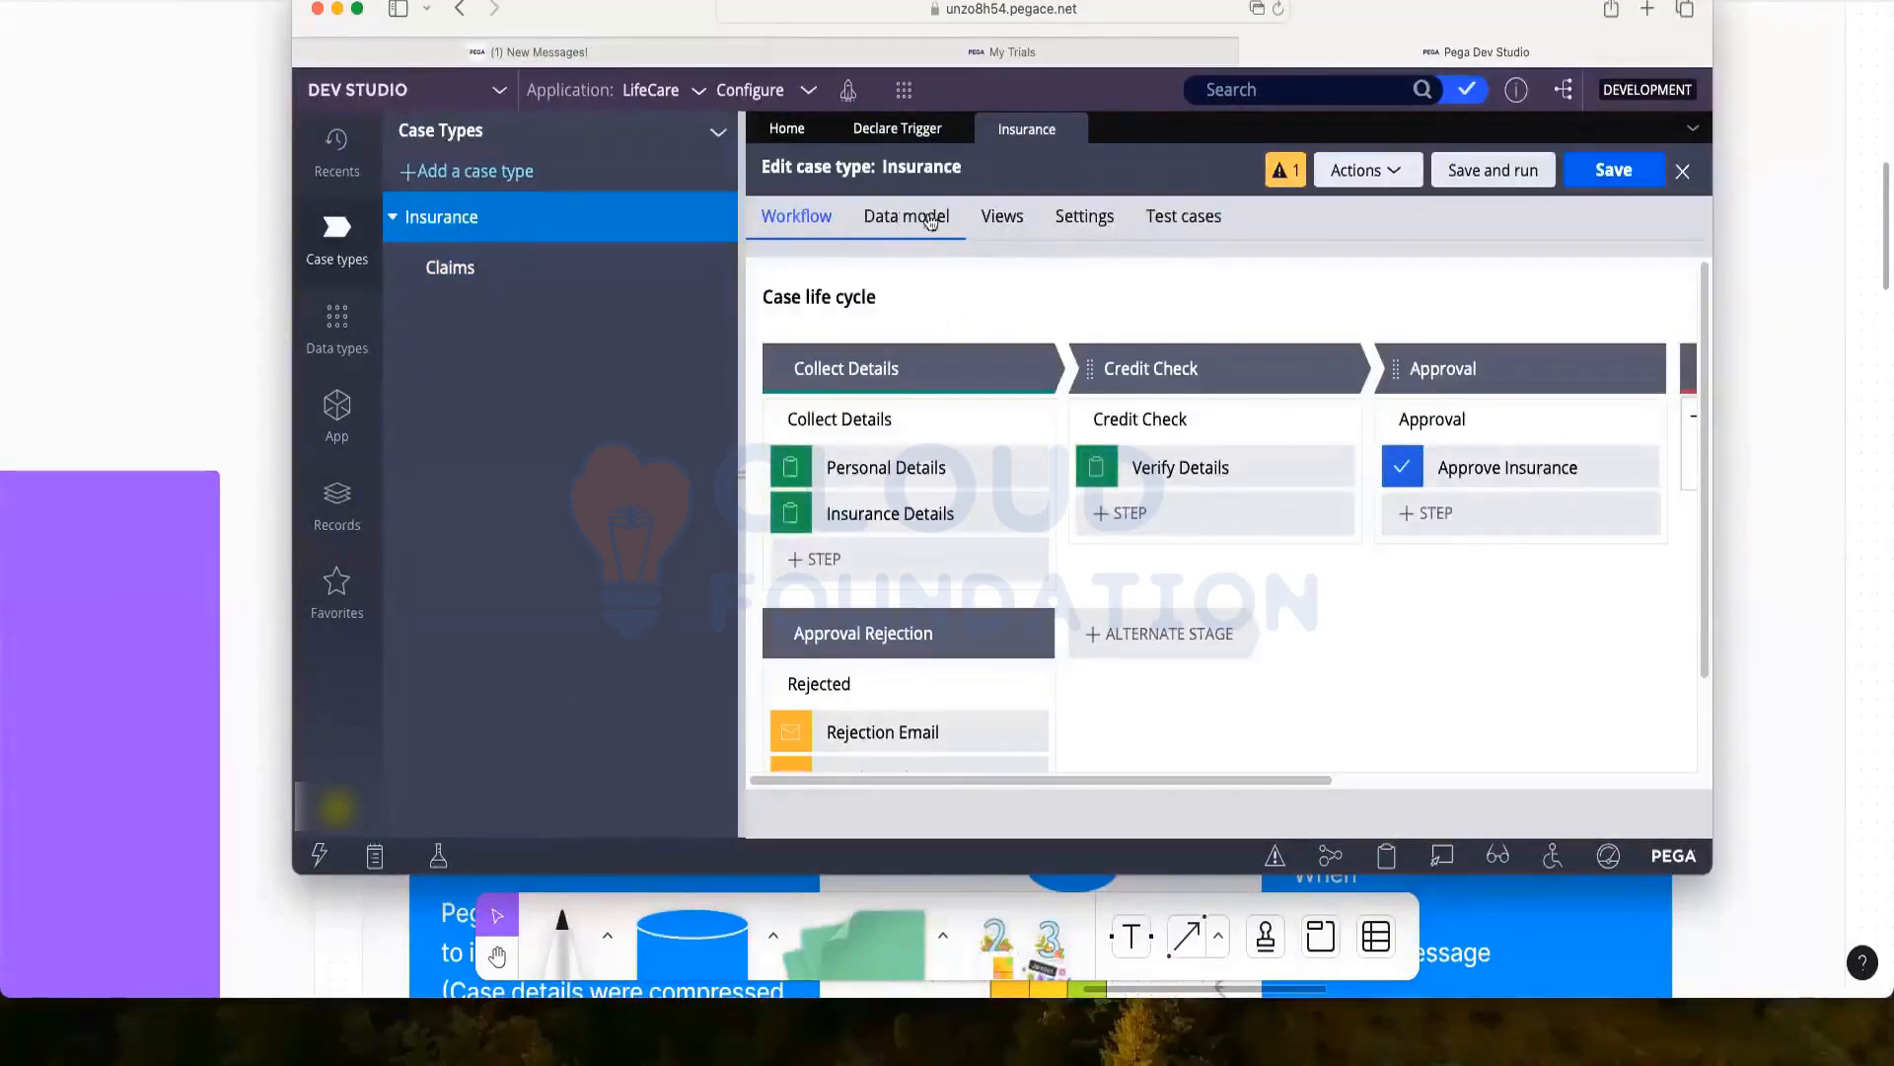
{"action": "left_click", "coordinate": [1067, 223]}
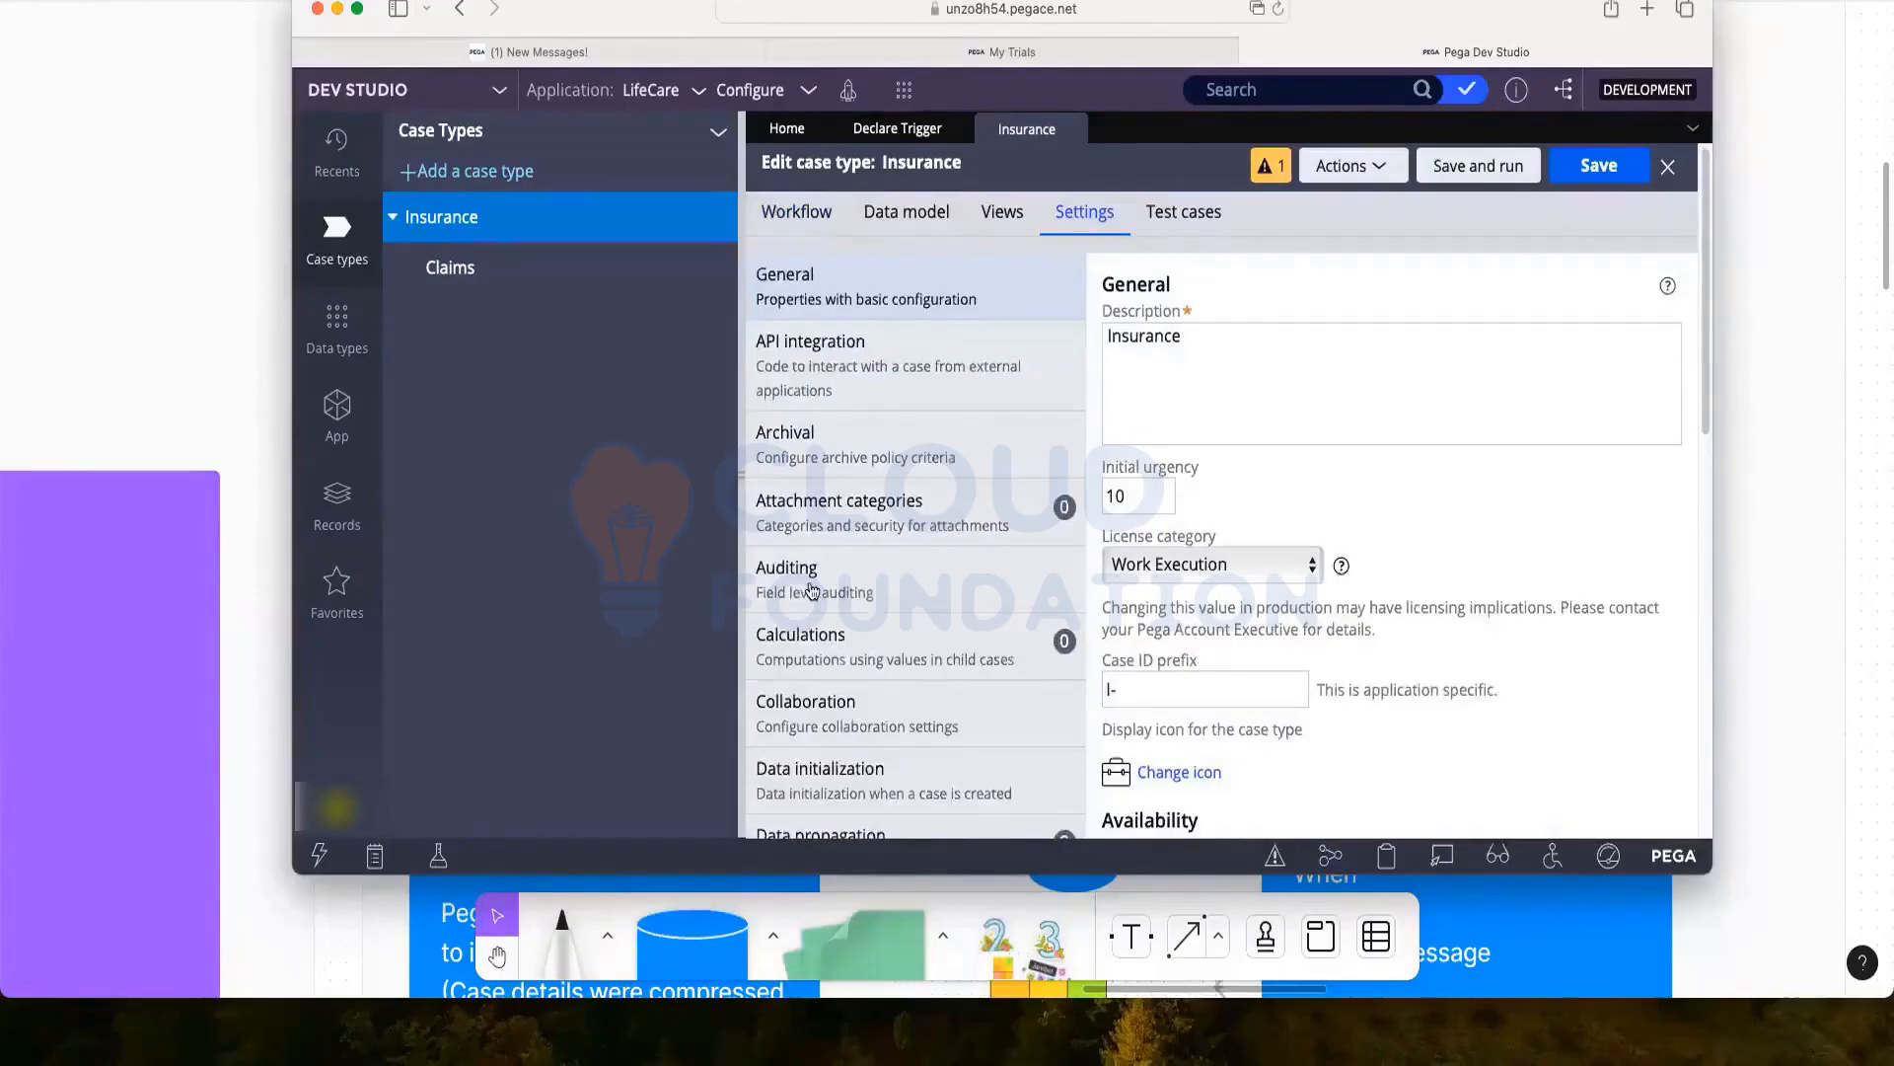
{"action": "left_click", "coordinate": [812, 590]}
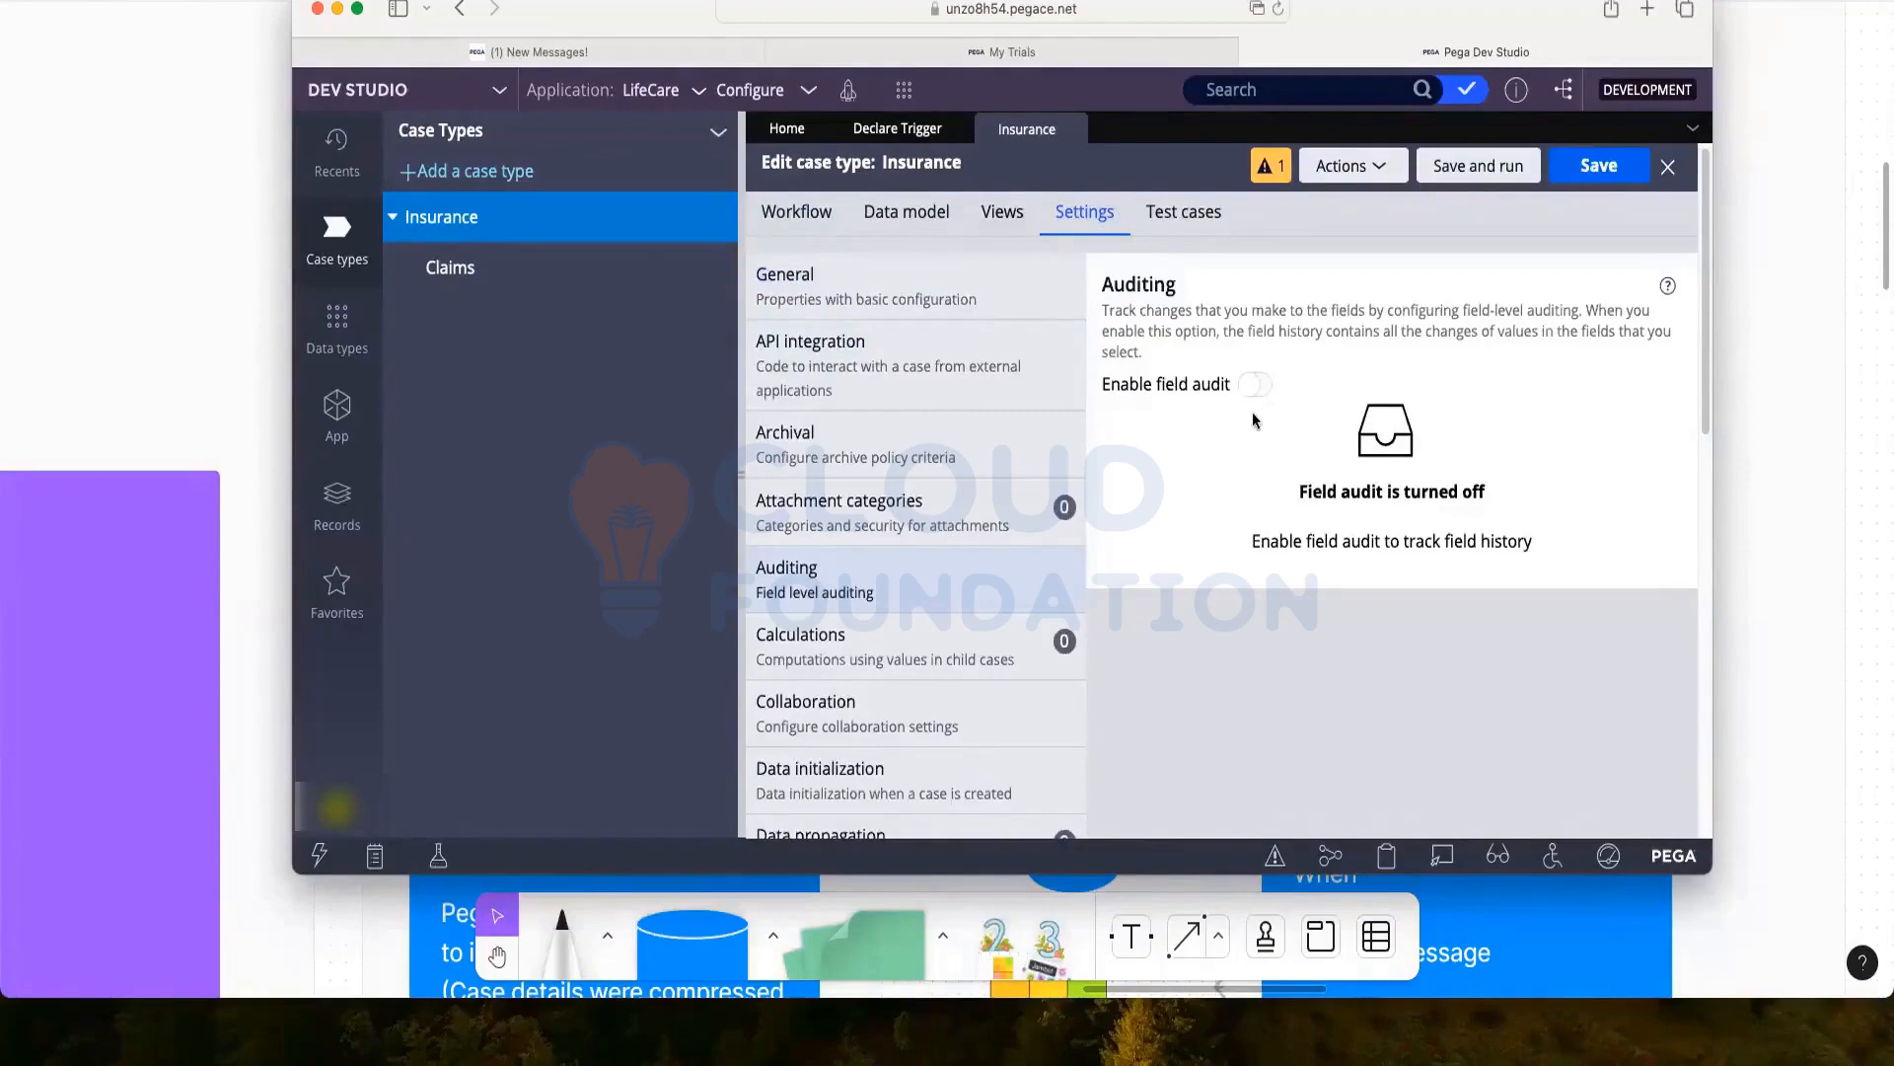
{"action": "left_click", "coordinate": [1254, 385]}
{"action": "scroll", "coordinate": [1328, 389], "scroll_direction": "down", "scroll_amount": 1}
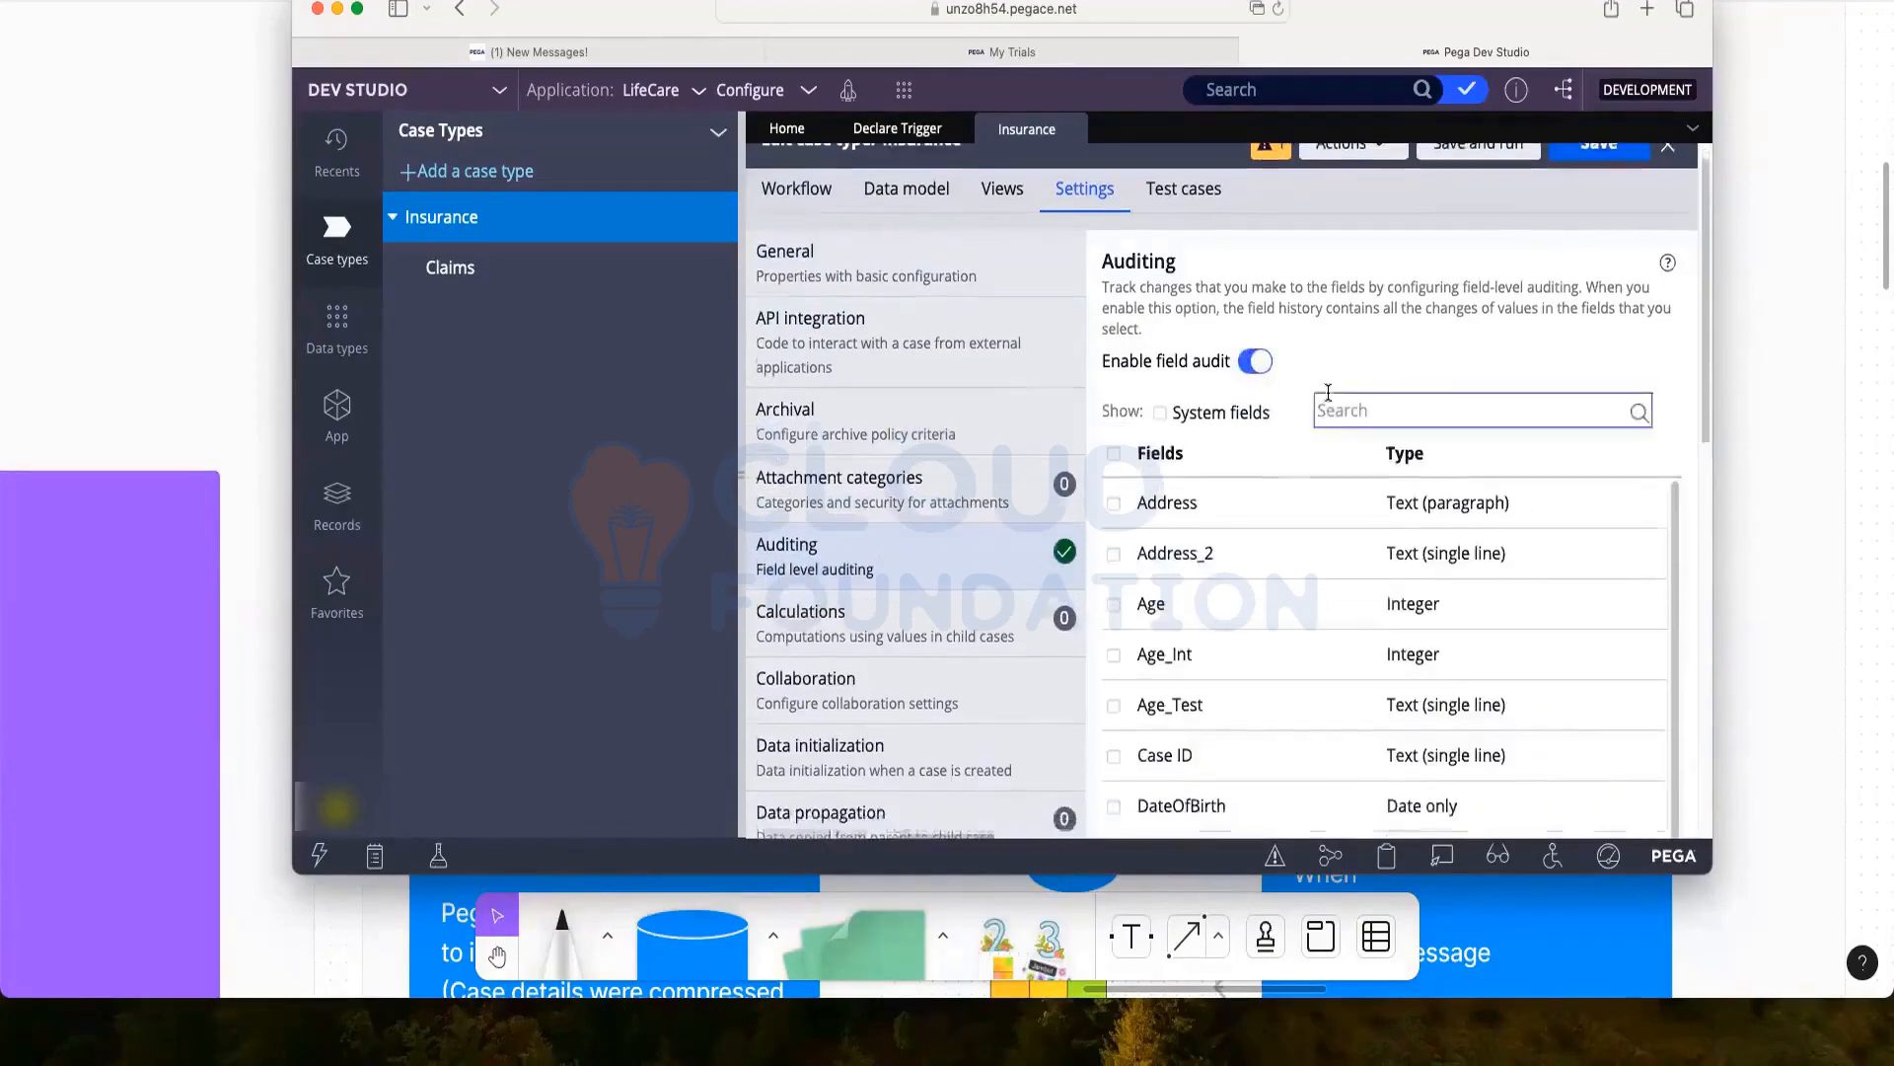
{"action": "scroll", "coordinate": [1328, 393], "scroll_direction": "down", "scroll_amount": 10}
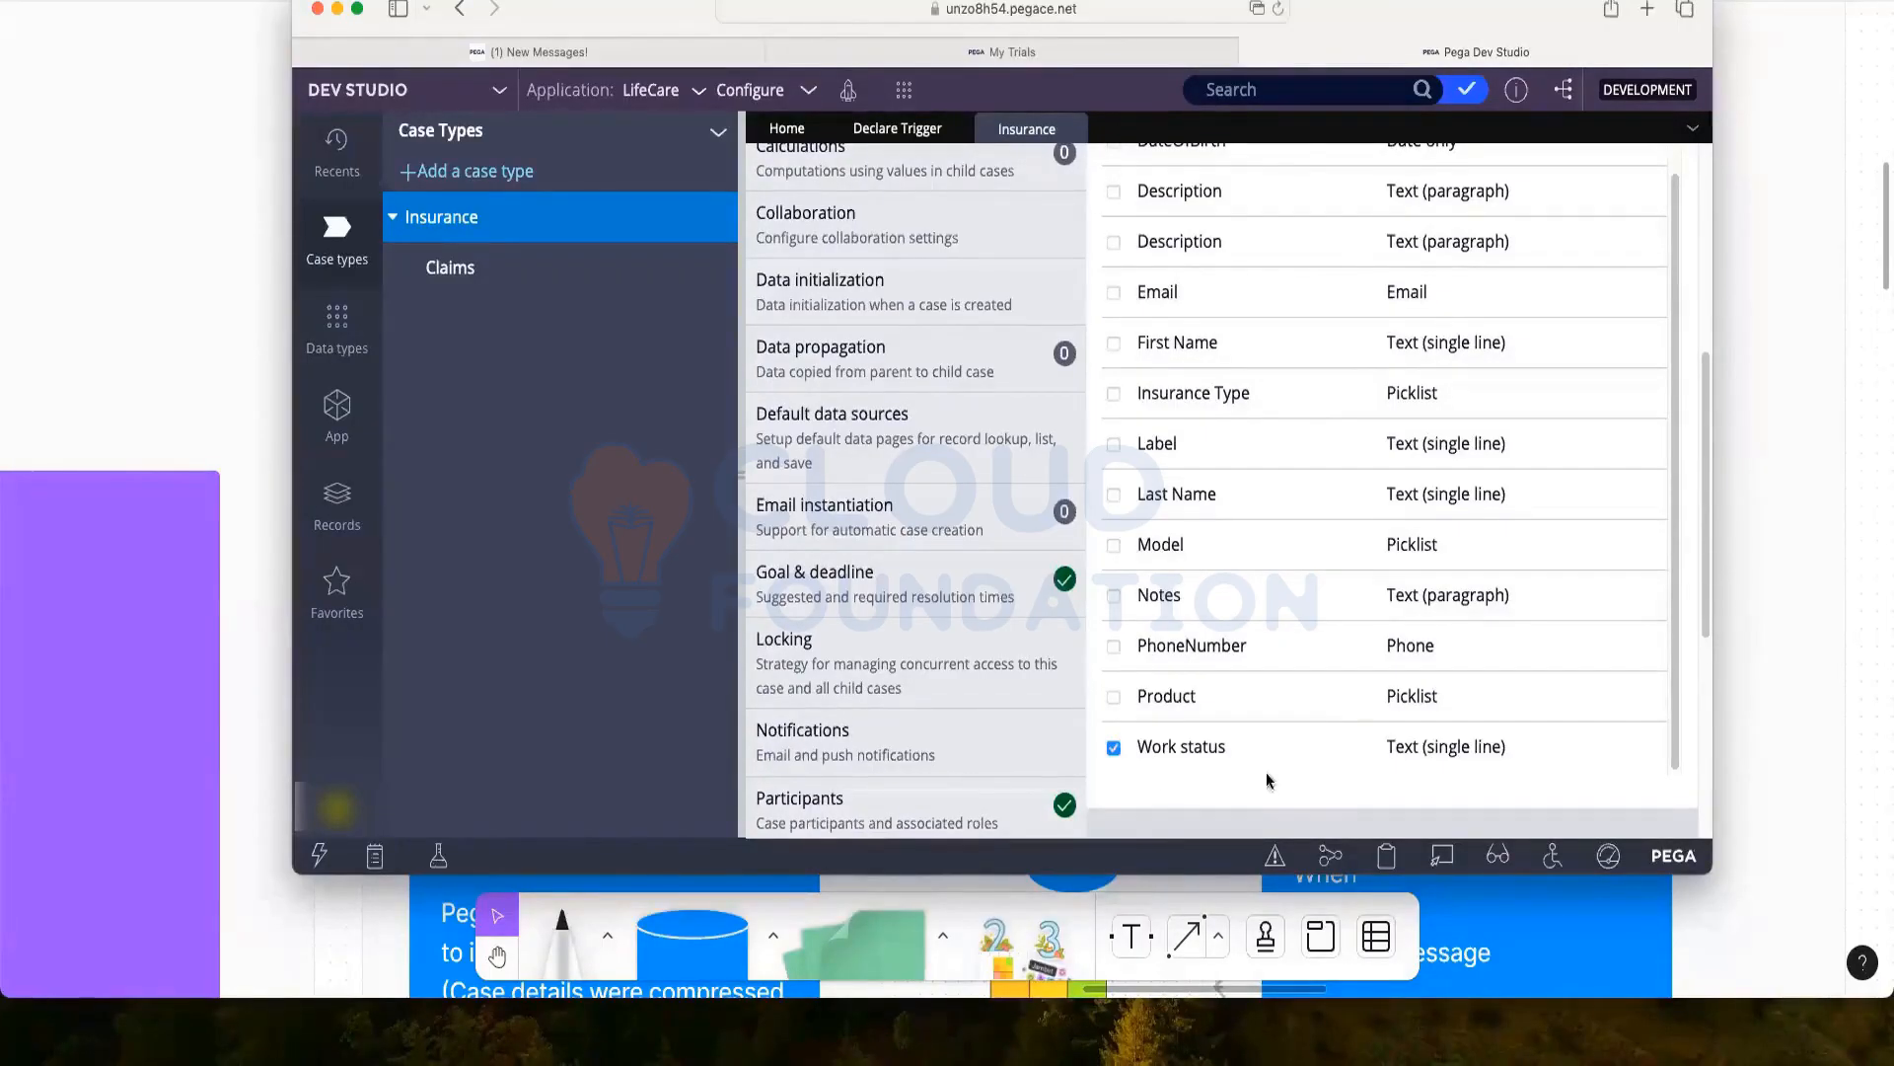
{"action": "scroll", "coordinate": [1378, 712], "scroll_direction": "up", "scroll_amount": 10}
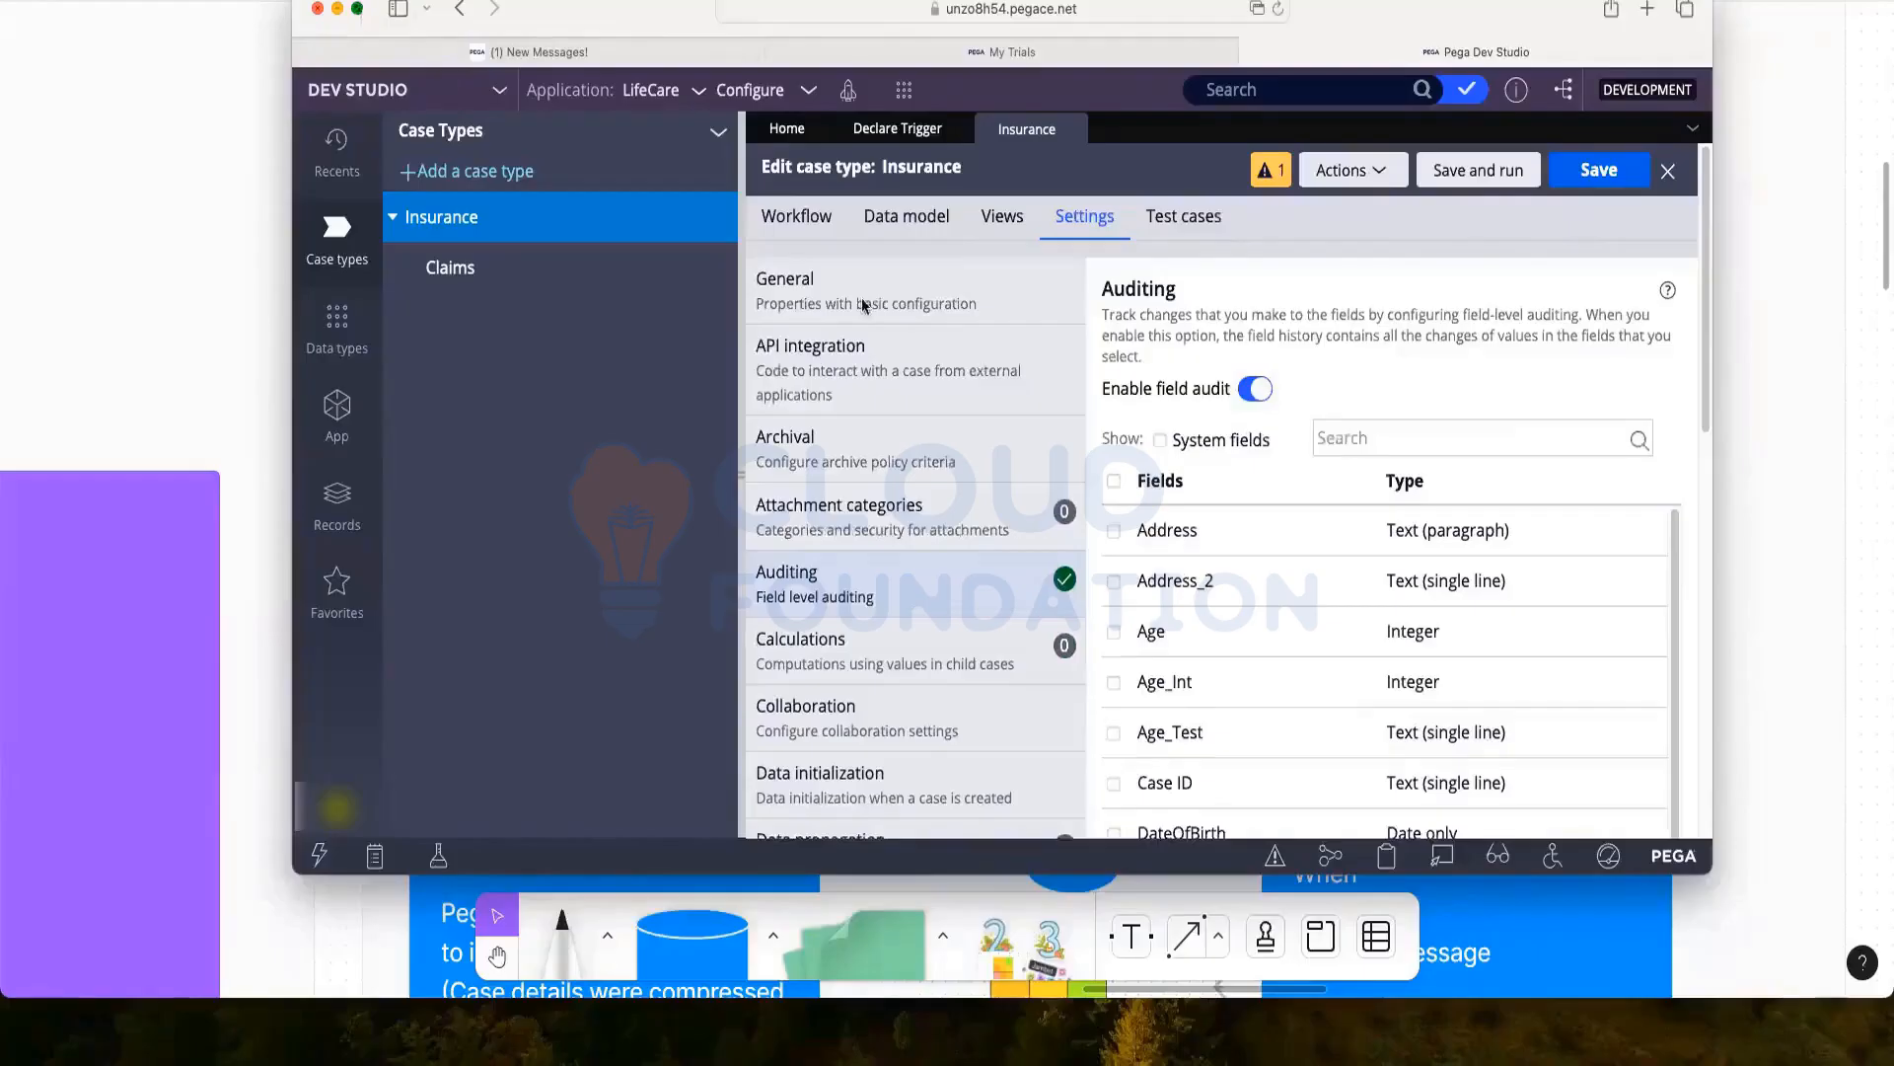
Enlarge the browser window to full screen and review the list of auditable Insurance fields
{"action": "left_click", "coordinate": [360, 9]}
{"action": "left_click", "coordinate": [1805, 77]}
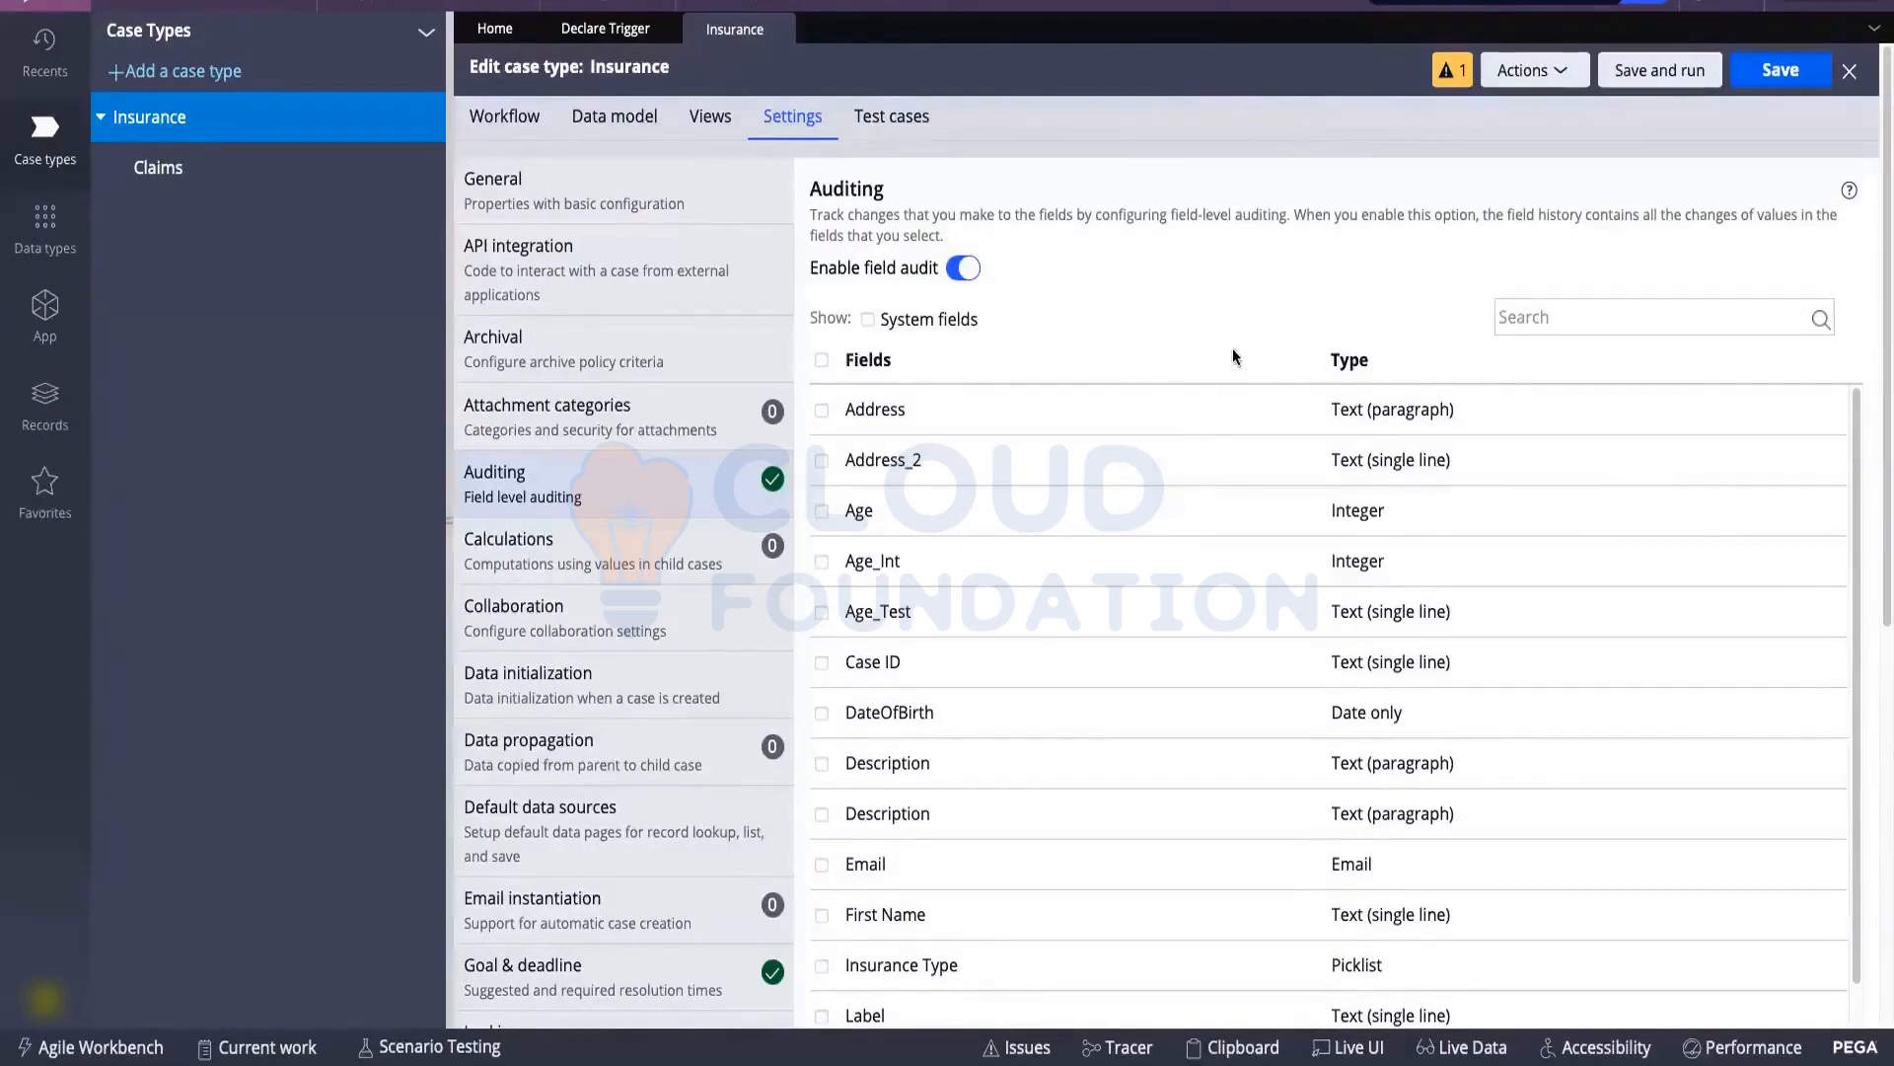
{"action": "scroll", "coordinate": [1220, 430], "scroll_direction": "down", "scroll_amount": 5}
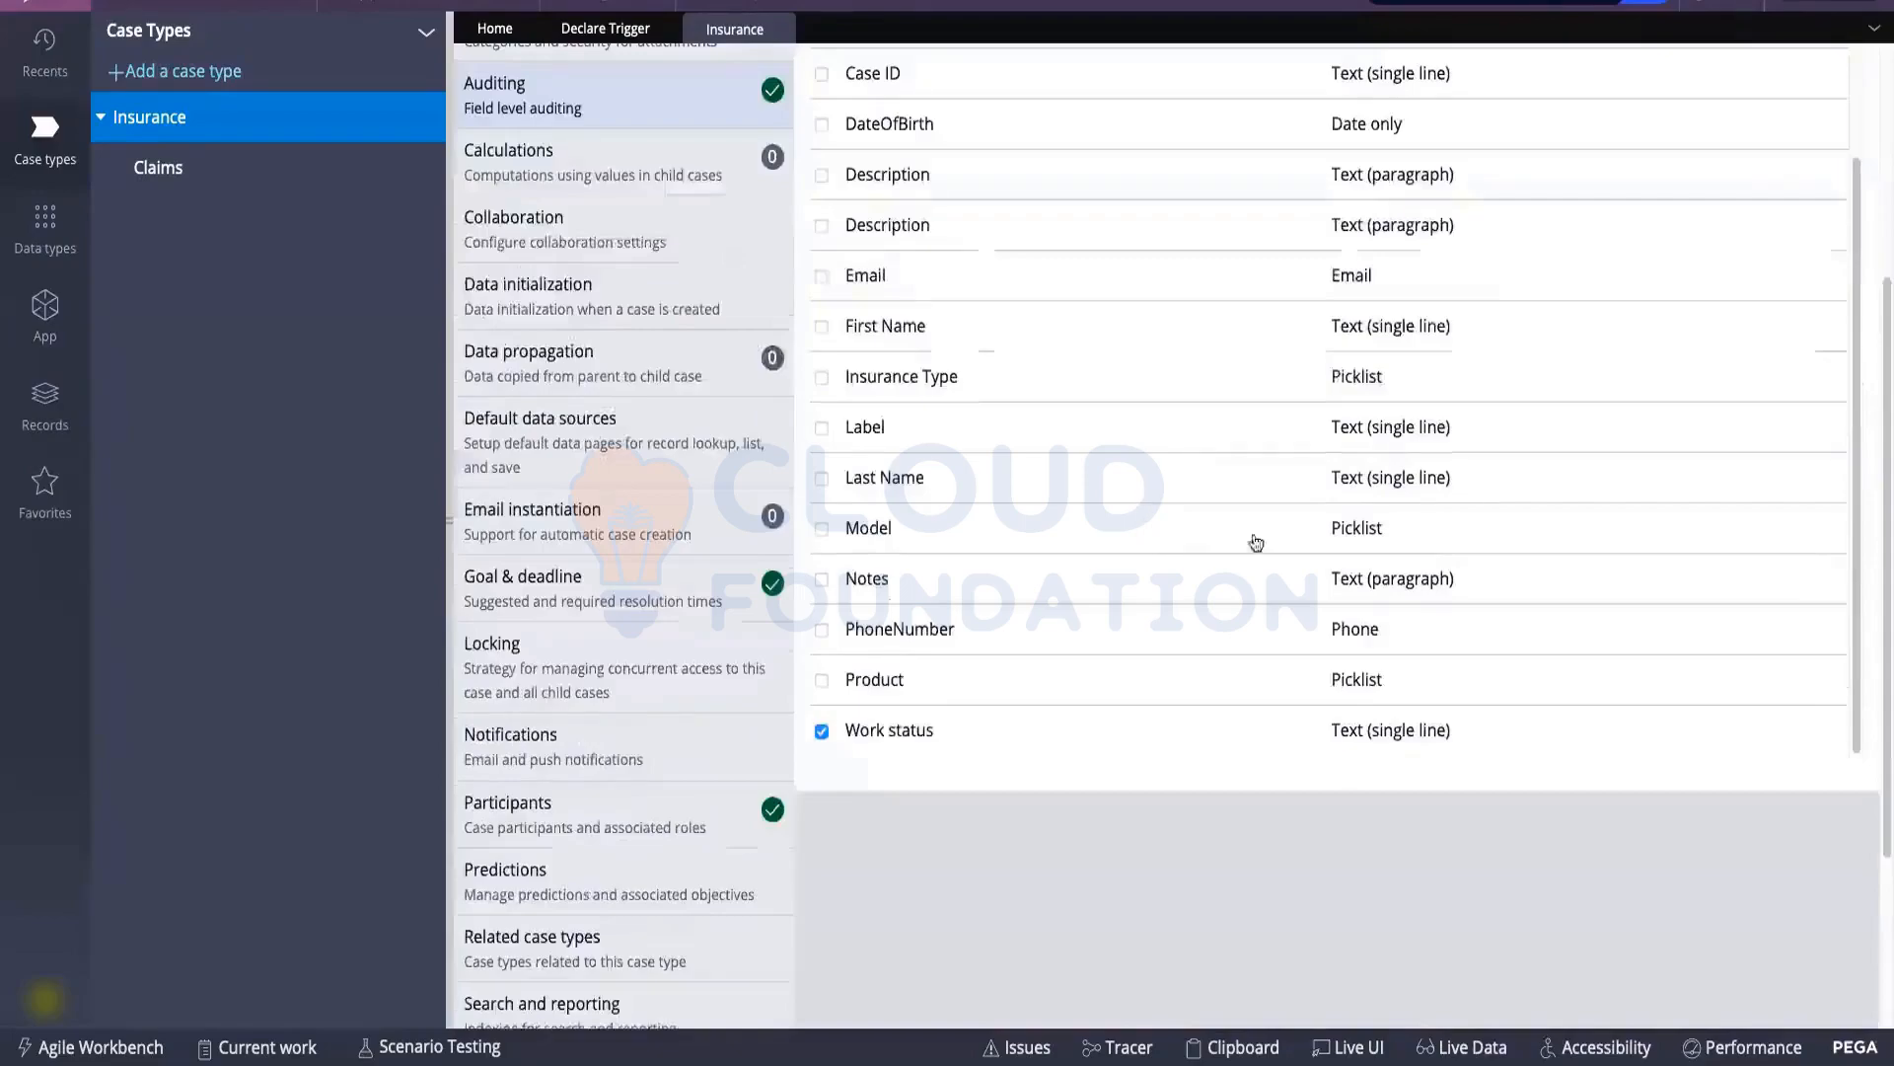
{"action": "scroll", "coordinate": [1083, 464], "scroll_direction": "up", "scroll_amount": 5}
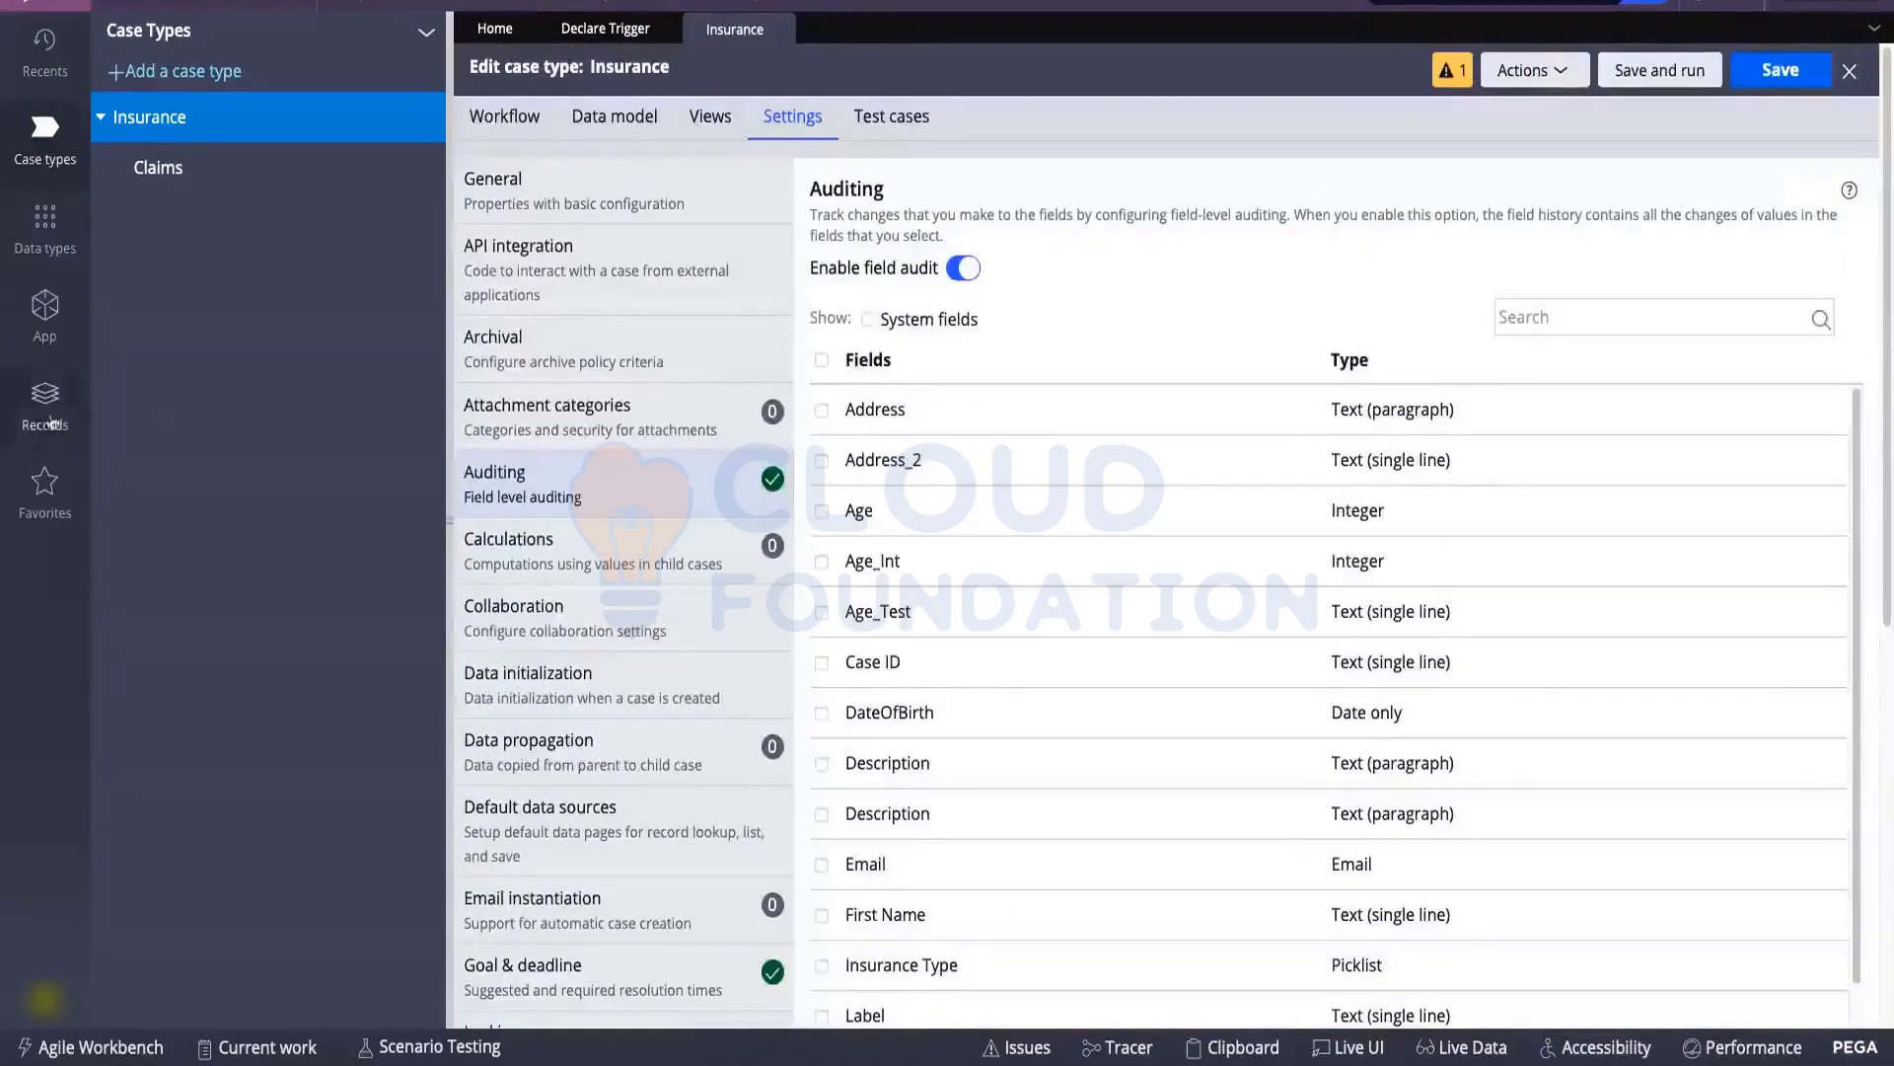
Reload the Declare Trigger rule list from the decision records, check its instances and close it
{"action": "left_click", "coordinate": [578, 31]}
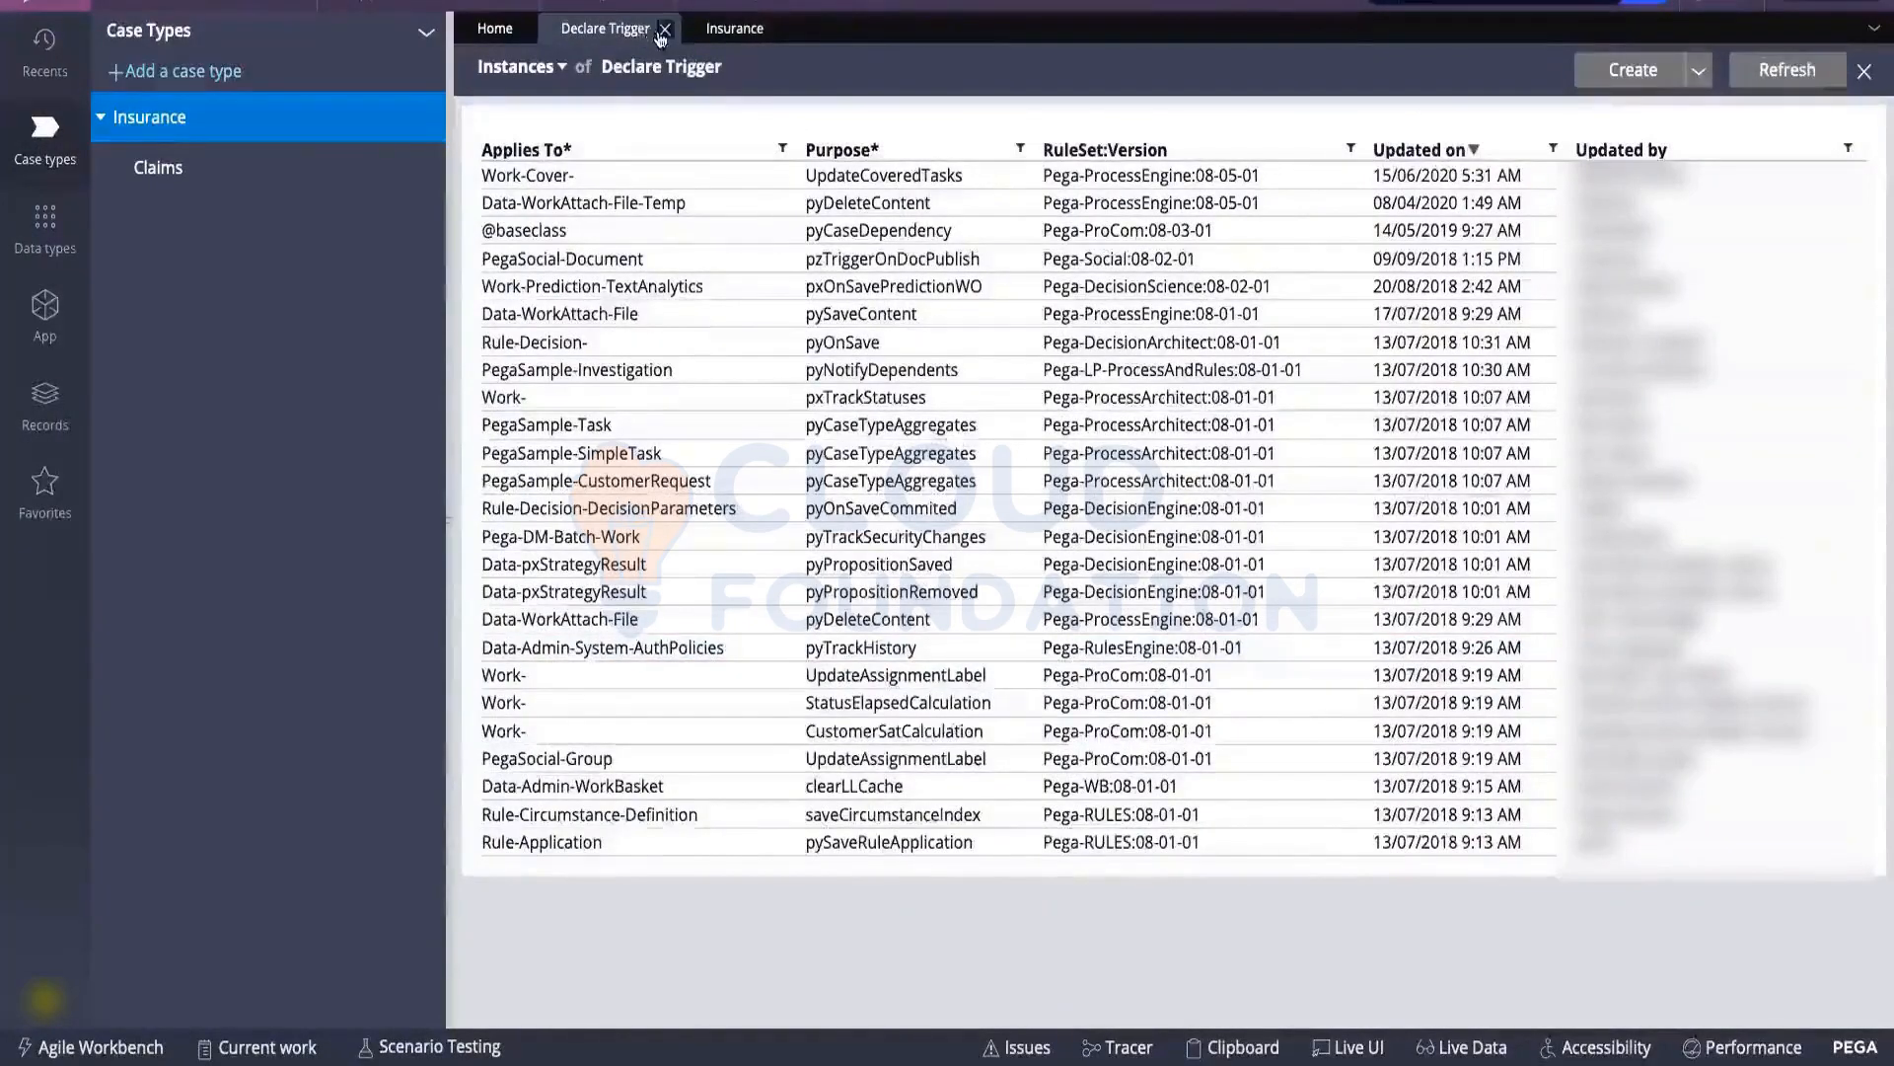
{"action": "left_click", "coordinate": [664, 29]}
{"action": "left_click", "coordinate": [71, 420]}
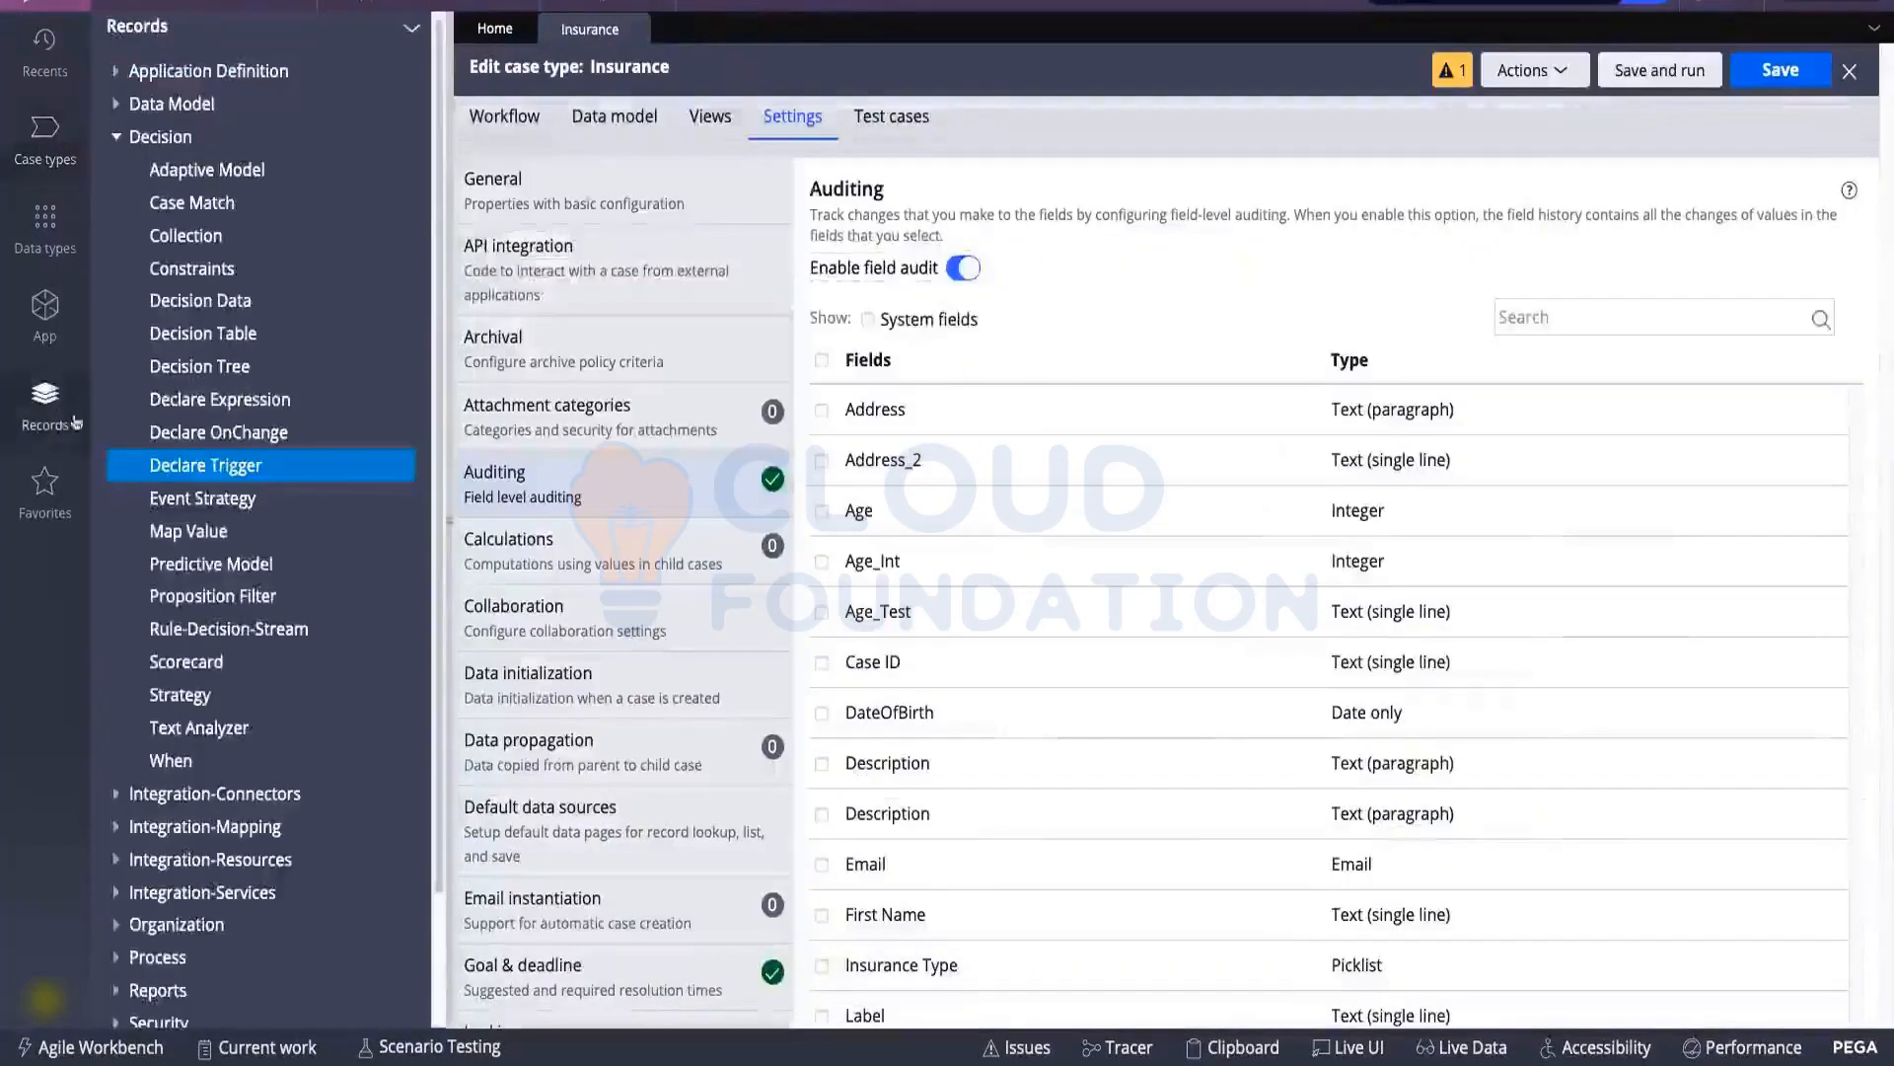
{"action": "left_click", "coordinate": [174, 454]}
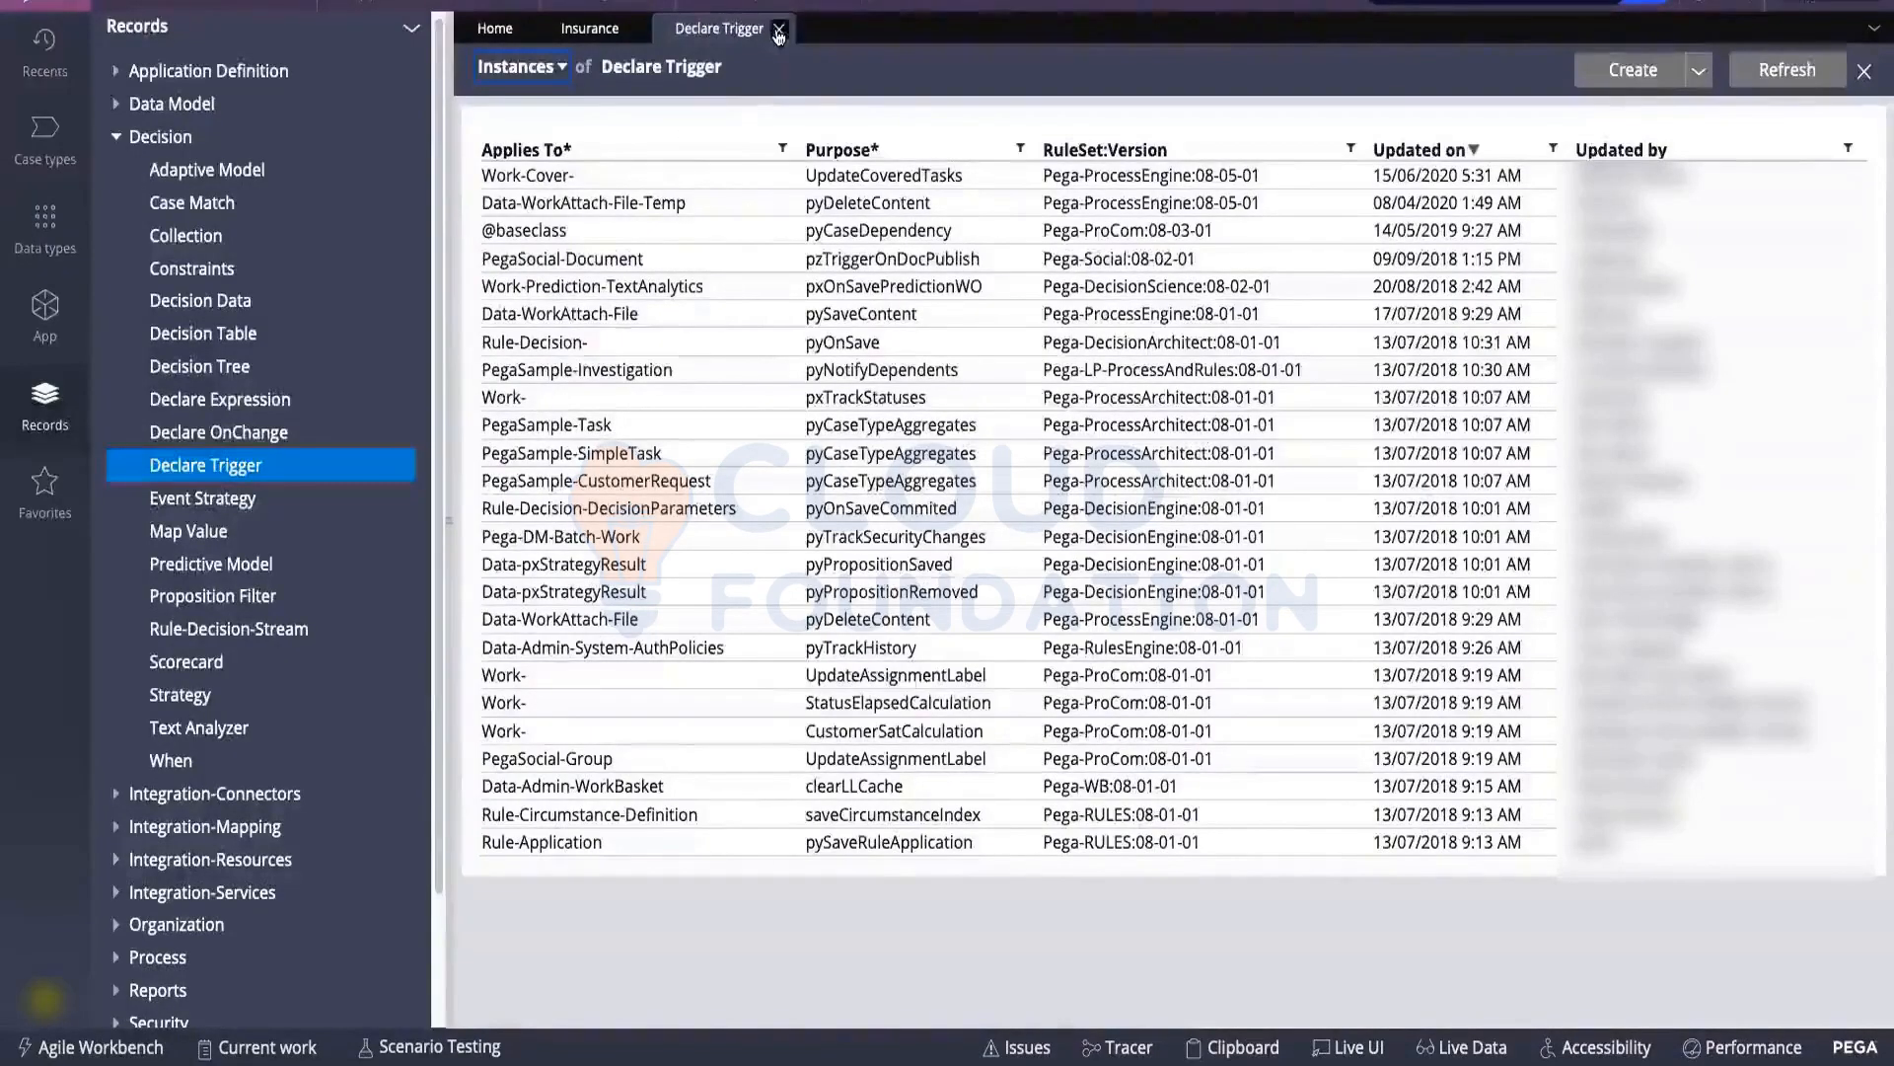
{"action": "left_click", "coordinate": [779, 34]}
Select the Product field for auditing and save the Insurance case type
{"action": "scroll", "coordinate": [947, 371], "scroll_direction": "down", "scroll_amount": 5}
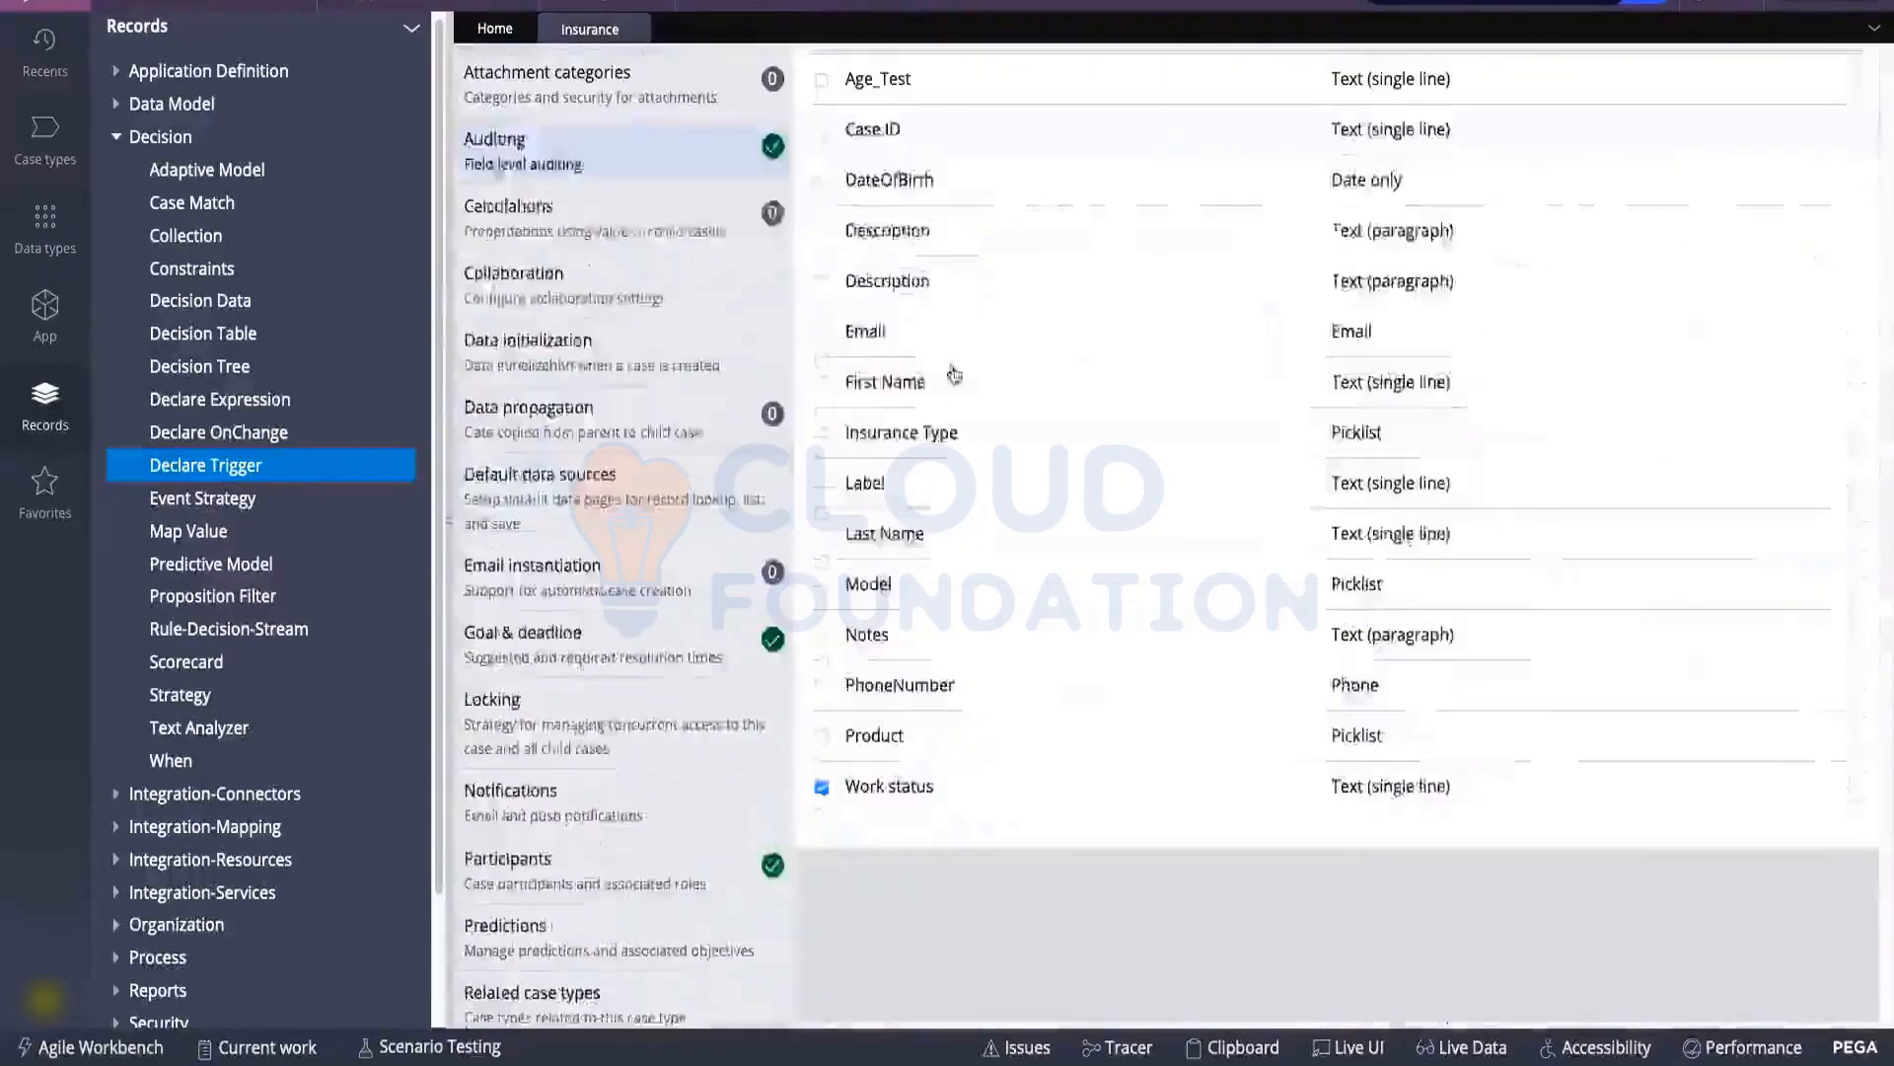
{"action": "scroll", "coordinate": [954, 371], "scroll_direction": "up", "scroll_amount": 5}
{"action": "scroll", "coordinate": [823, 399], "scroll_direction": "down", "scroll_amount": 5}
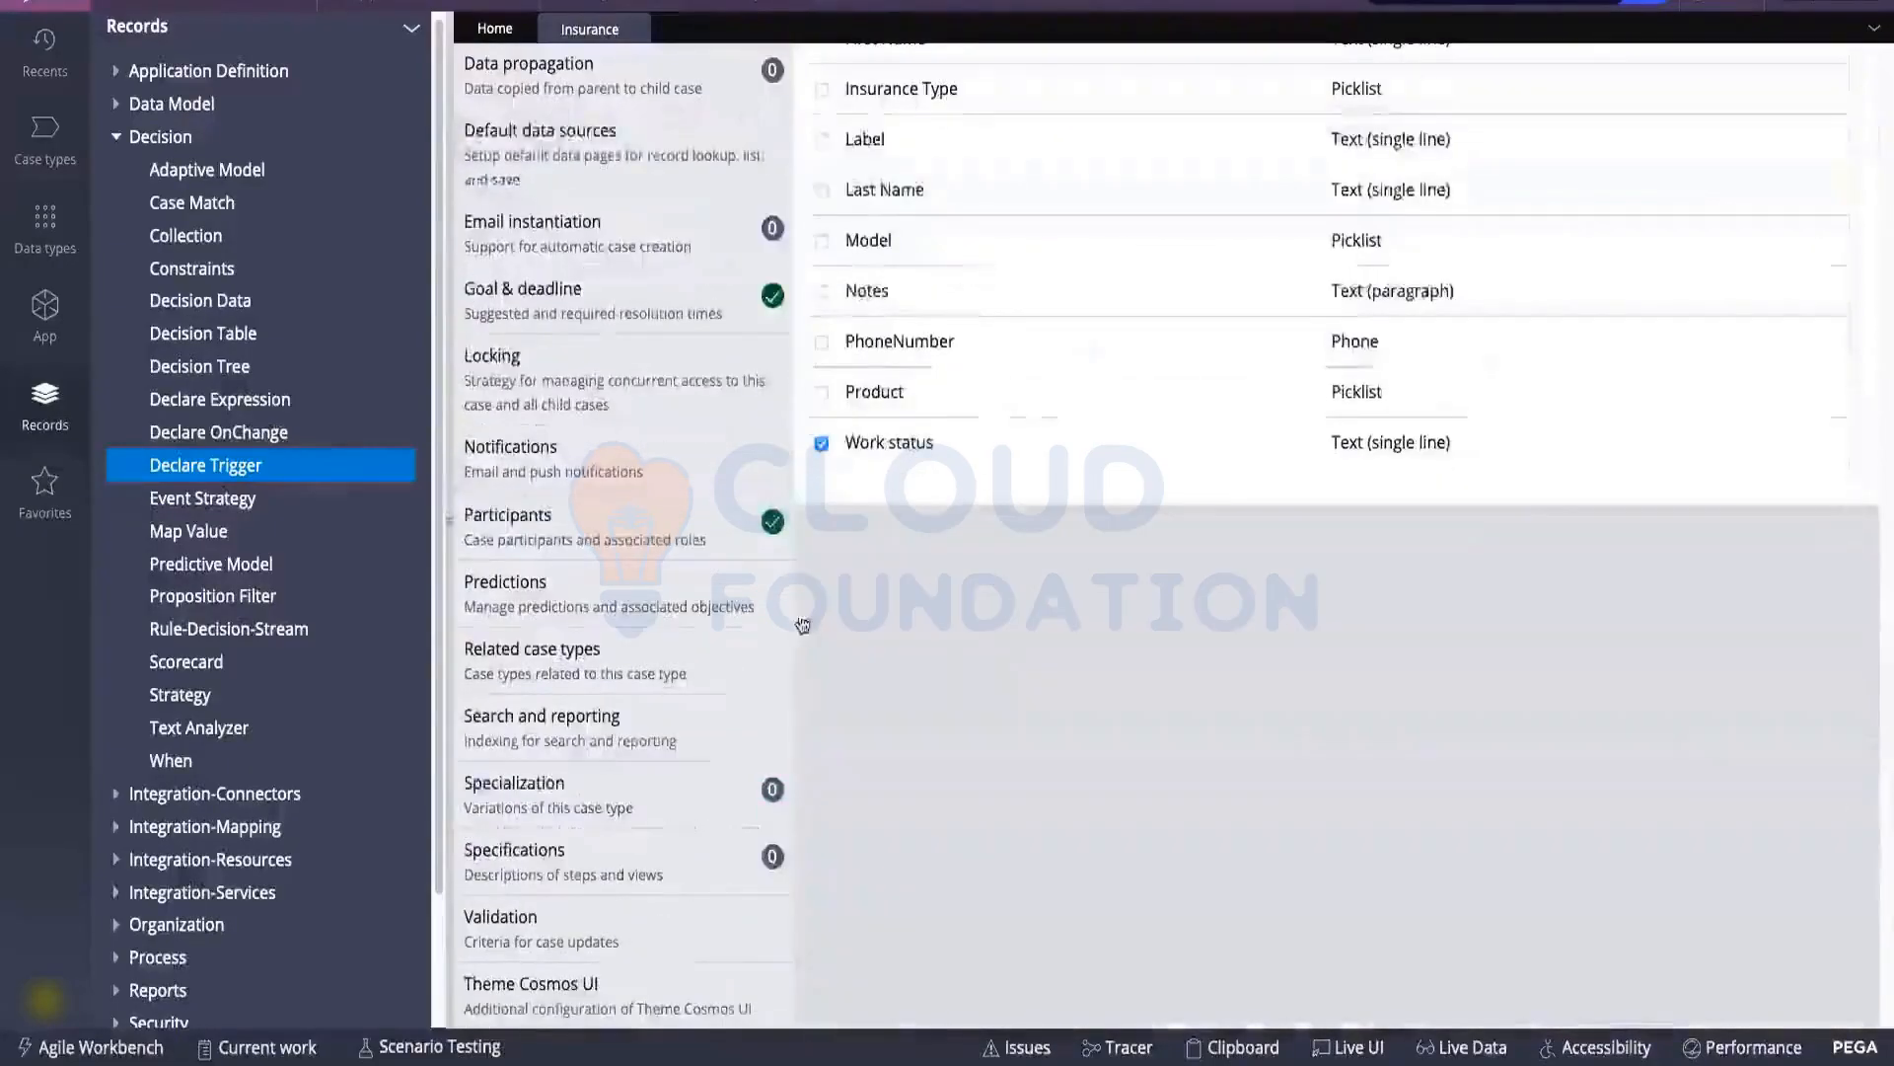
{"action": "left_click", "coordinate": [823, 394]}
{"action": "scroll", "coordinate": [1595, 224], "scroll_direction": "up", "scroll_amount": 5}
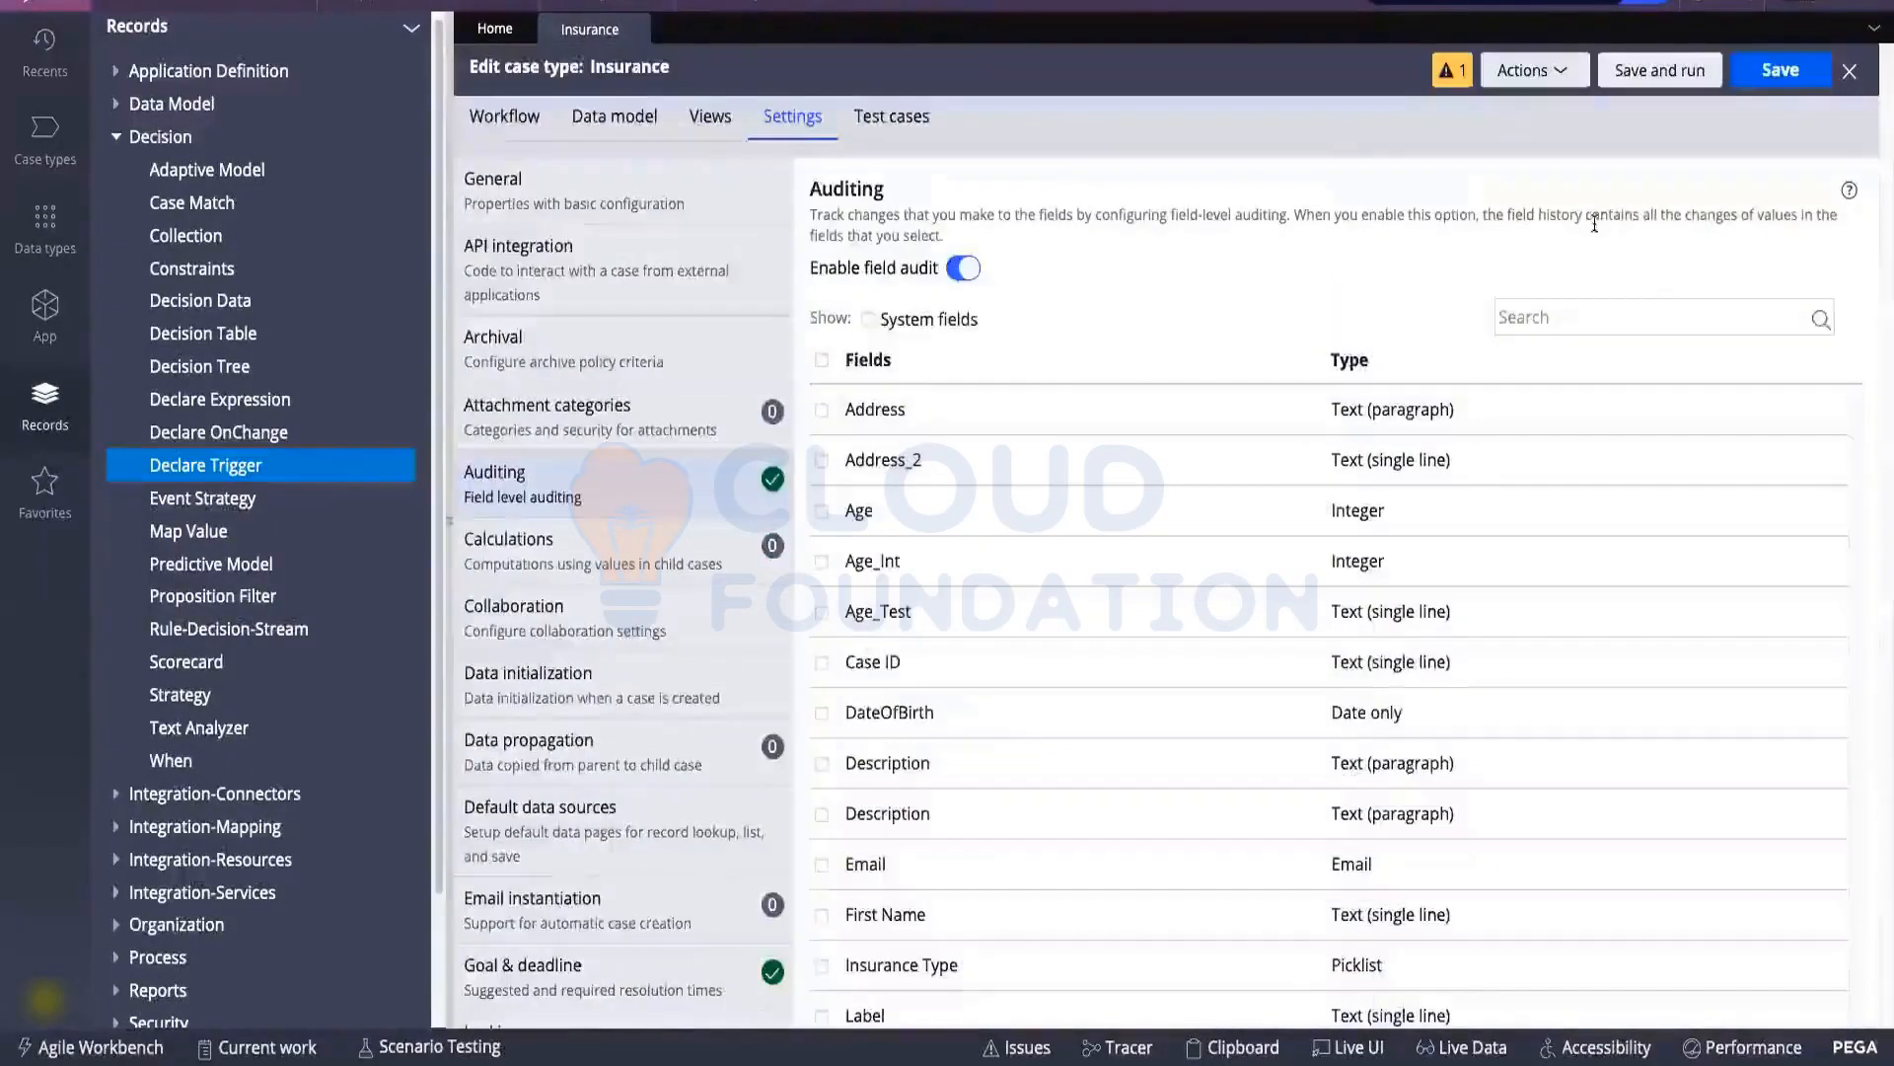
{"action": "left_click", "coordinate": [1771, 69]}
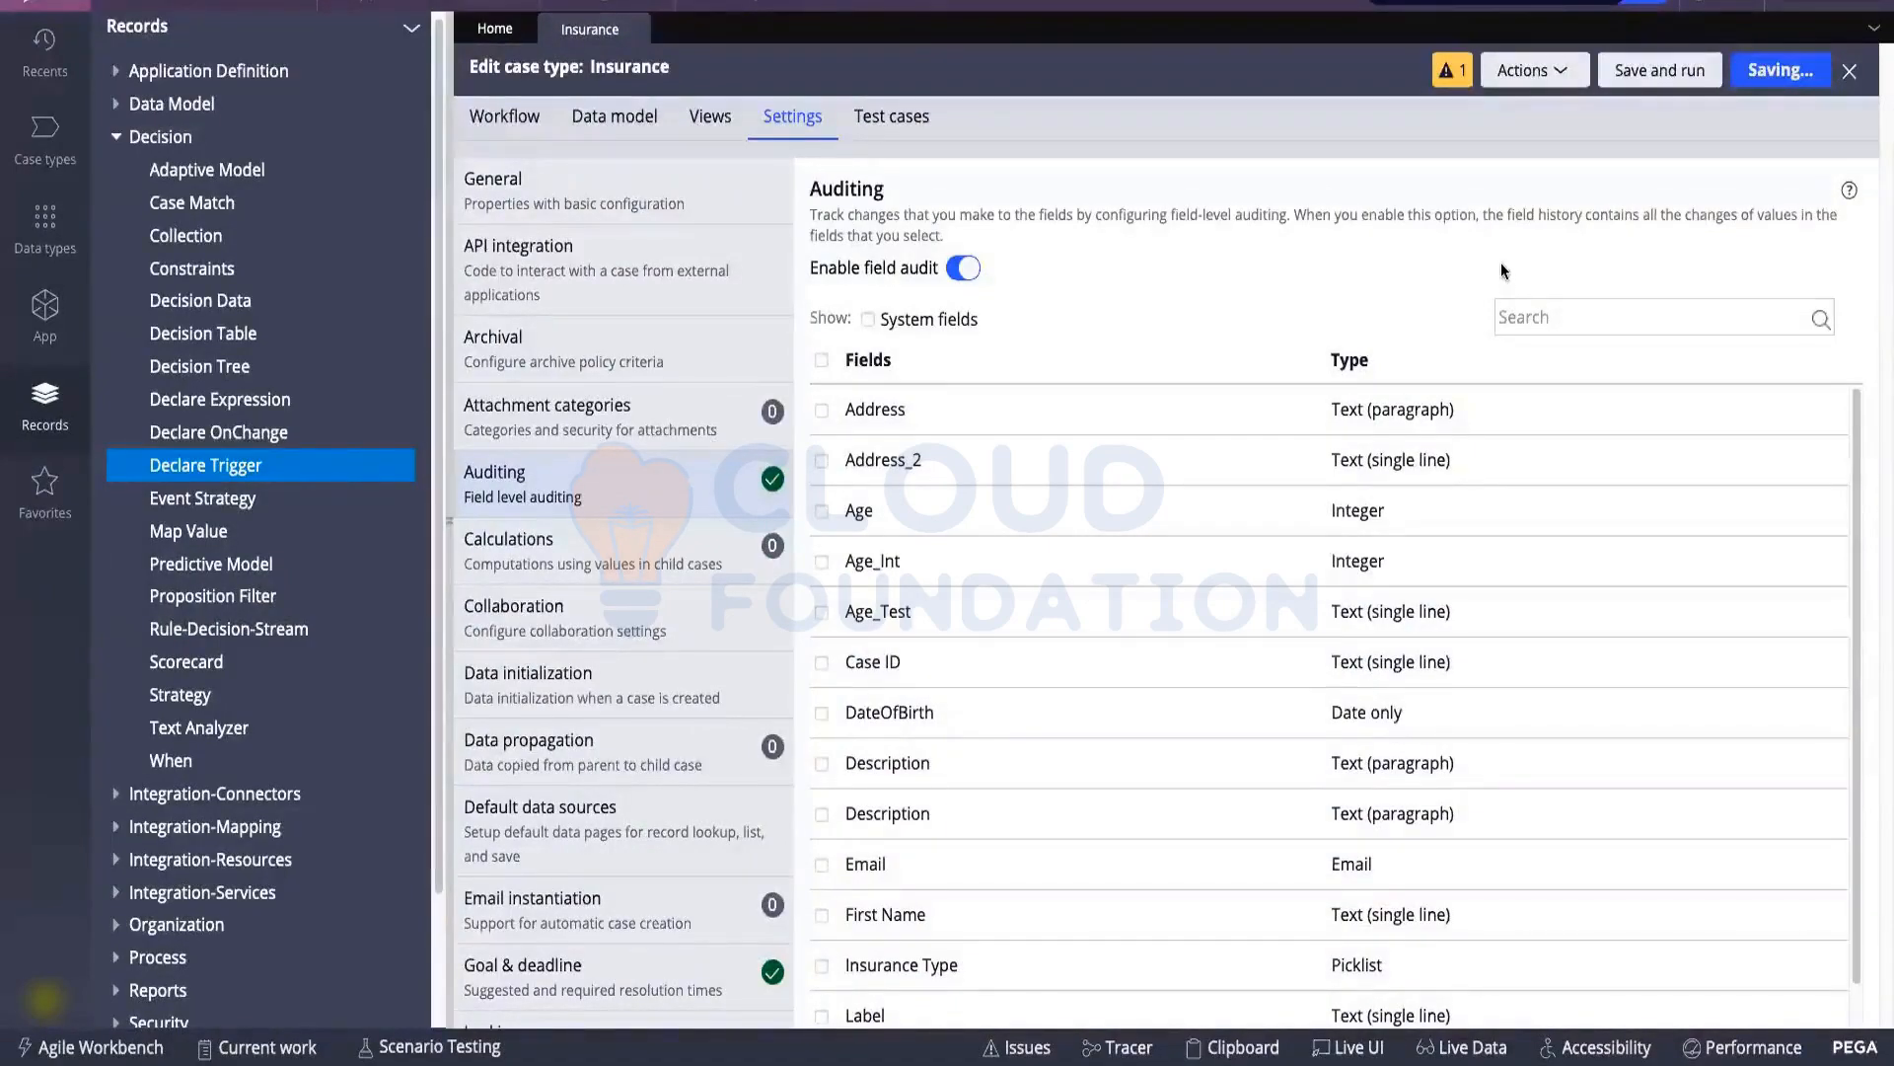
Check the Declare Trigger rule list again and switch from LifeCare to the Test application
{"action": "left_click", "coordinate": [232, 471]}
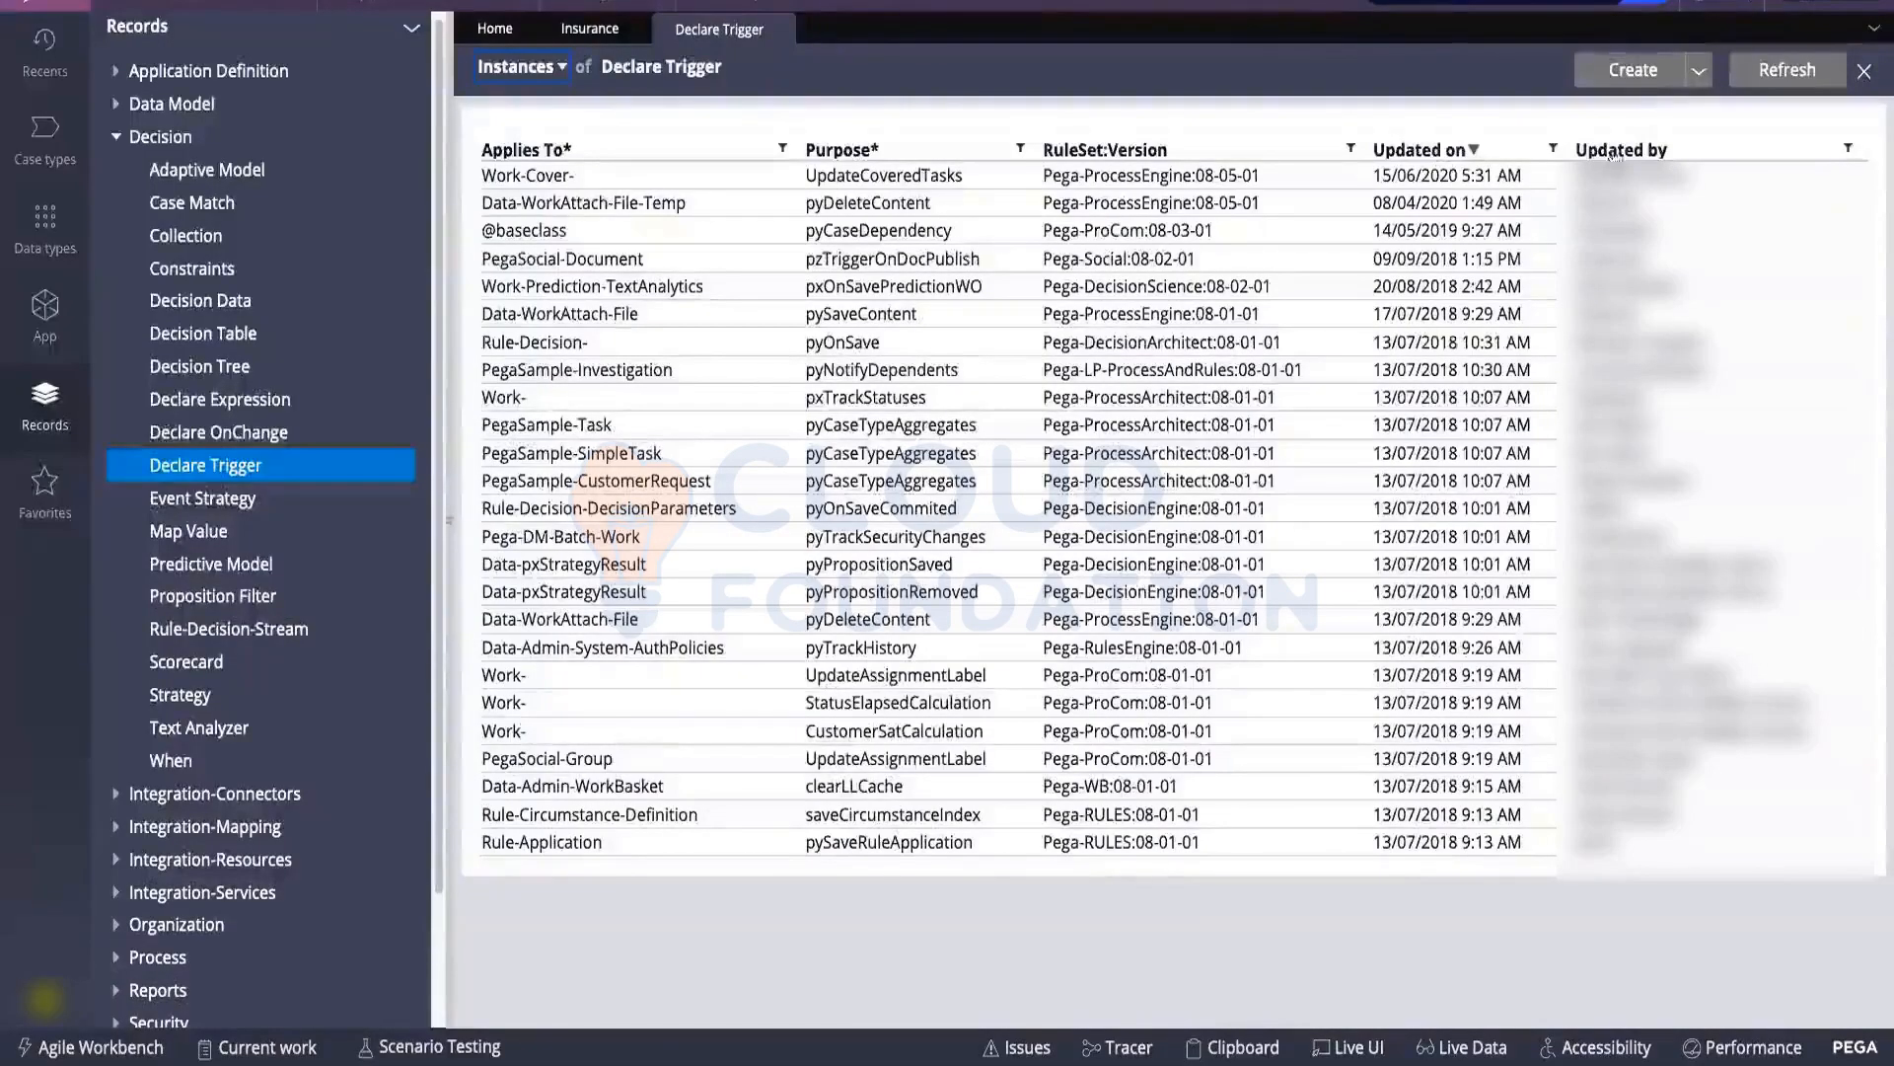
{"action": "left_click", "coordinate": [518, 5]}
{"action": "mouse_move", "coordinate": [562, 186]}
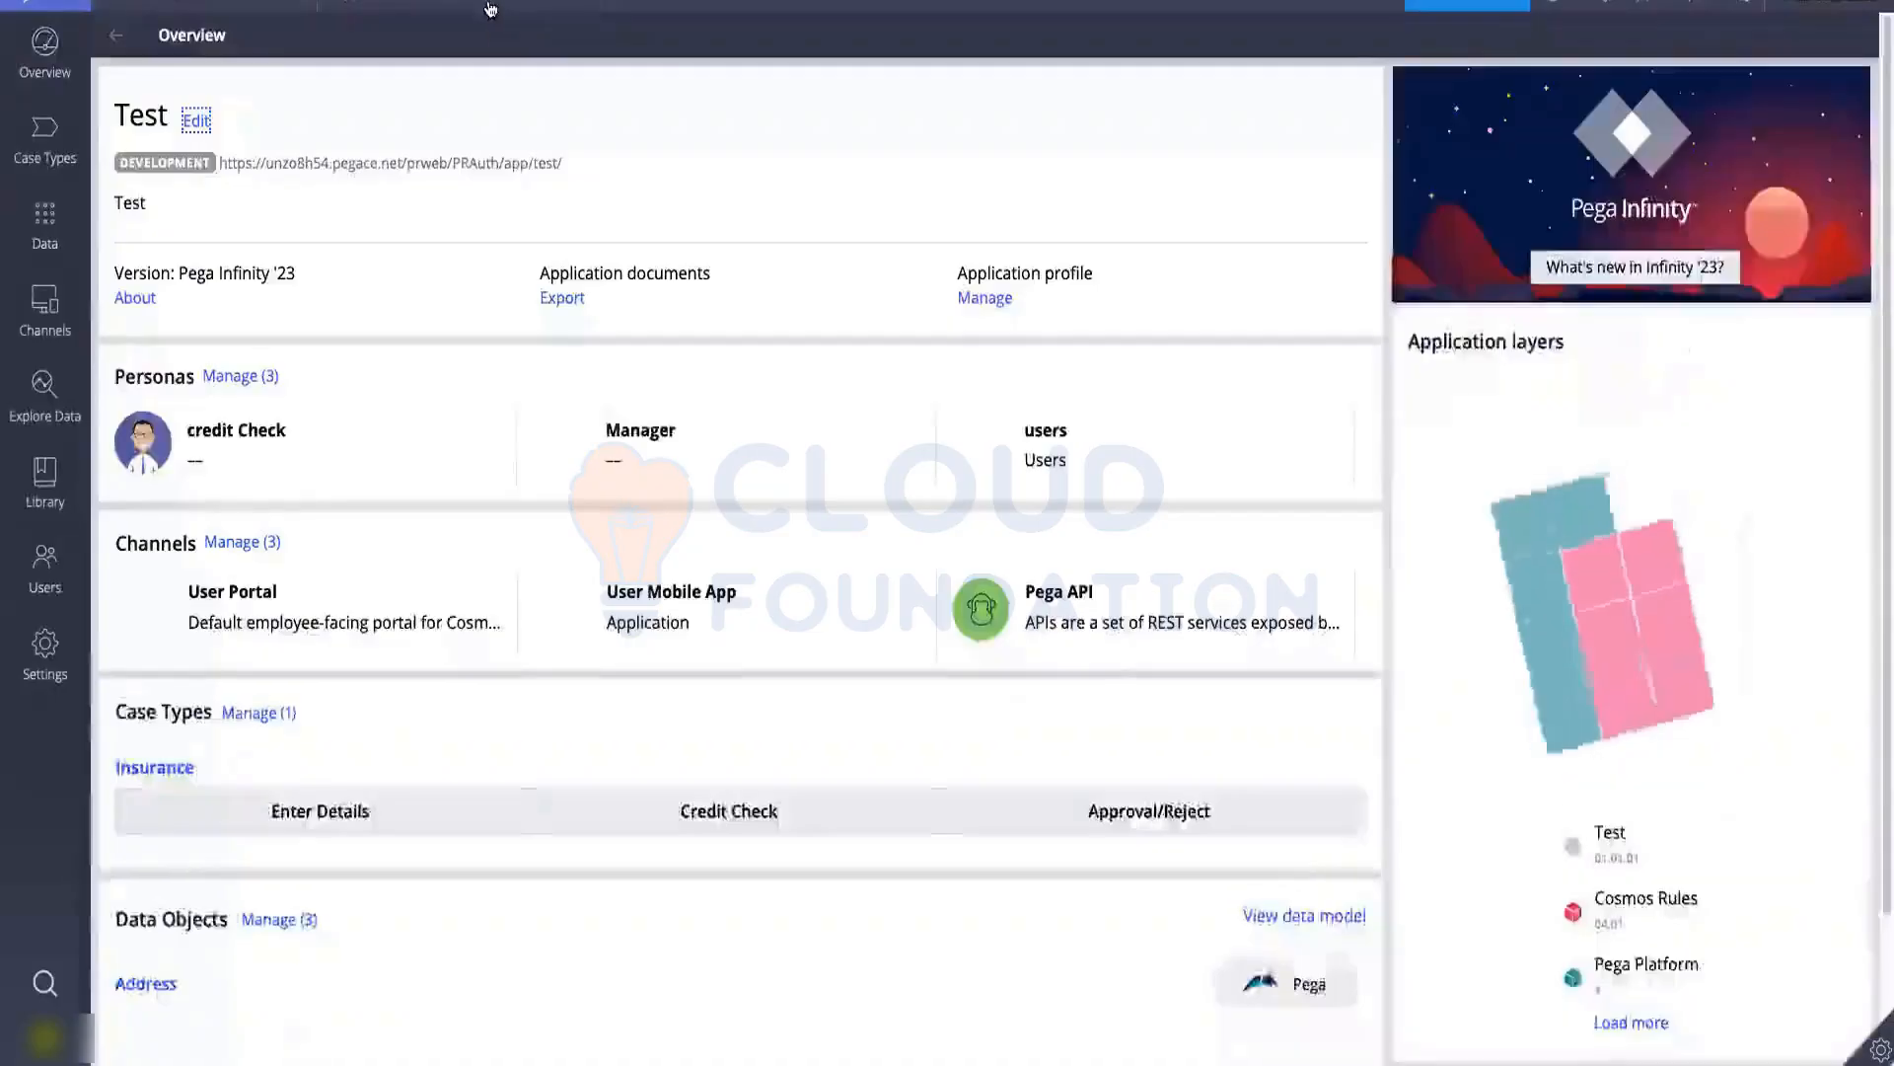
Switch from the Test application back to LifeCare, enter Dev Studio and open the Claims case type
{"action": "left_click", "coordinate": [487, 12]}
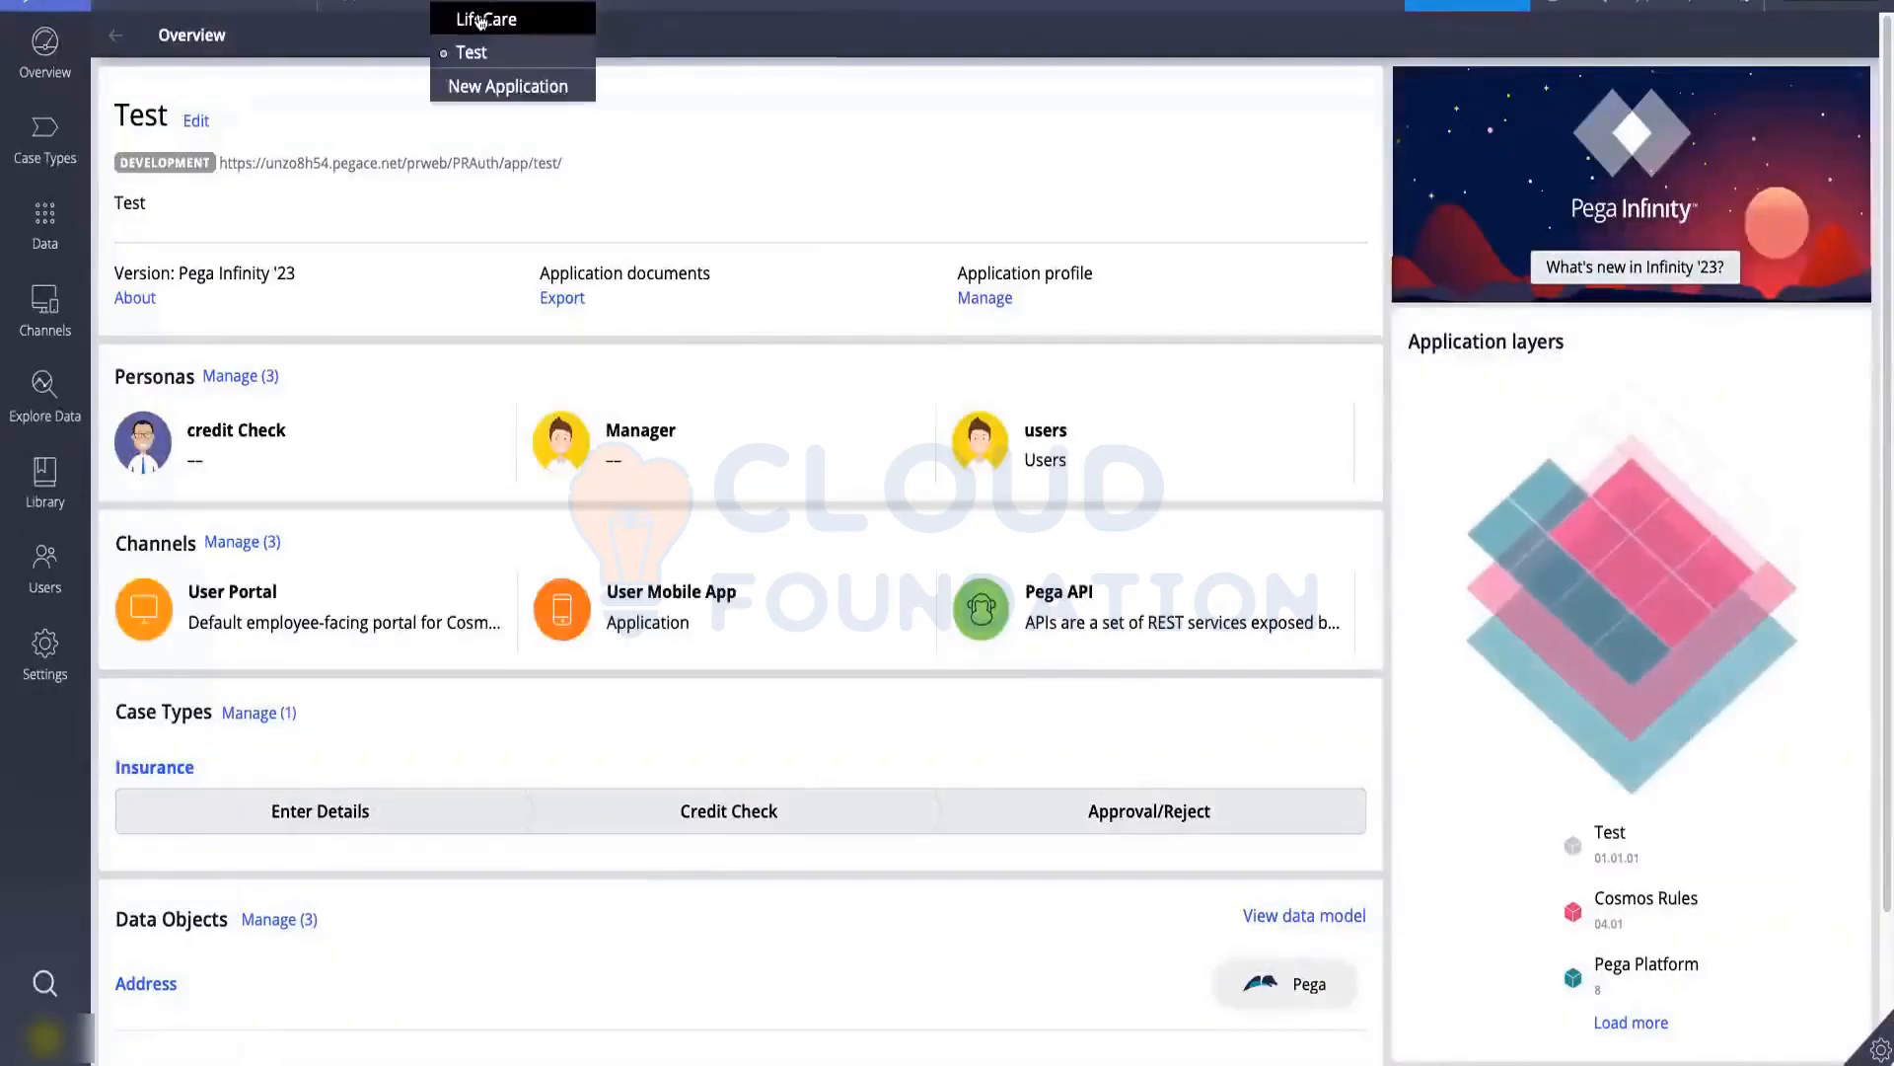
{"action": "left_click", "coordinate": [480, 20]}
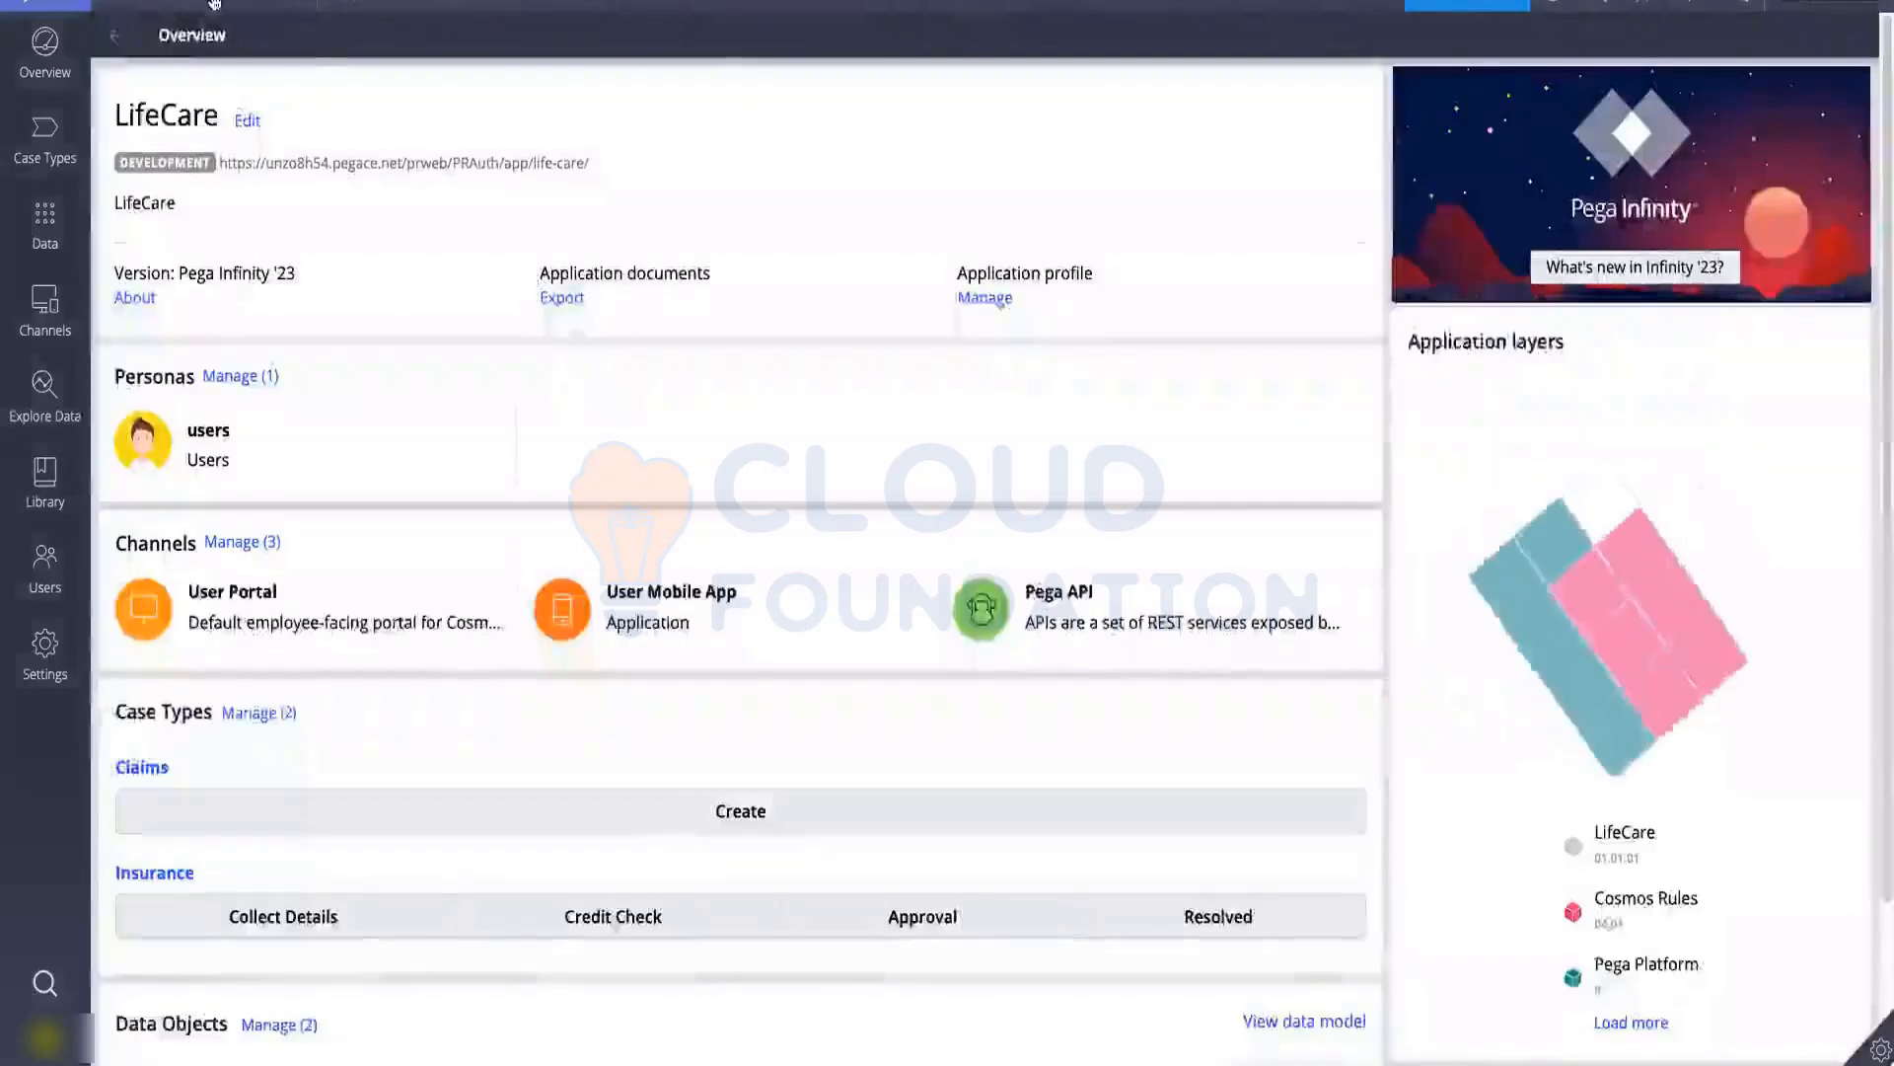
{"action": "left_click", "coordinate": [210, 3]}
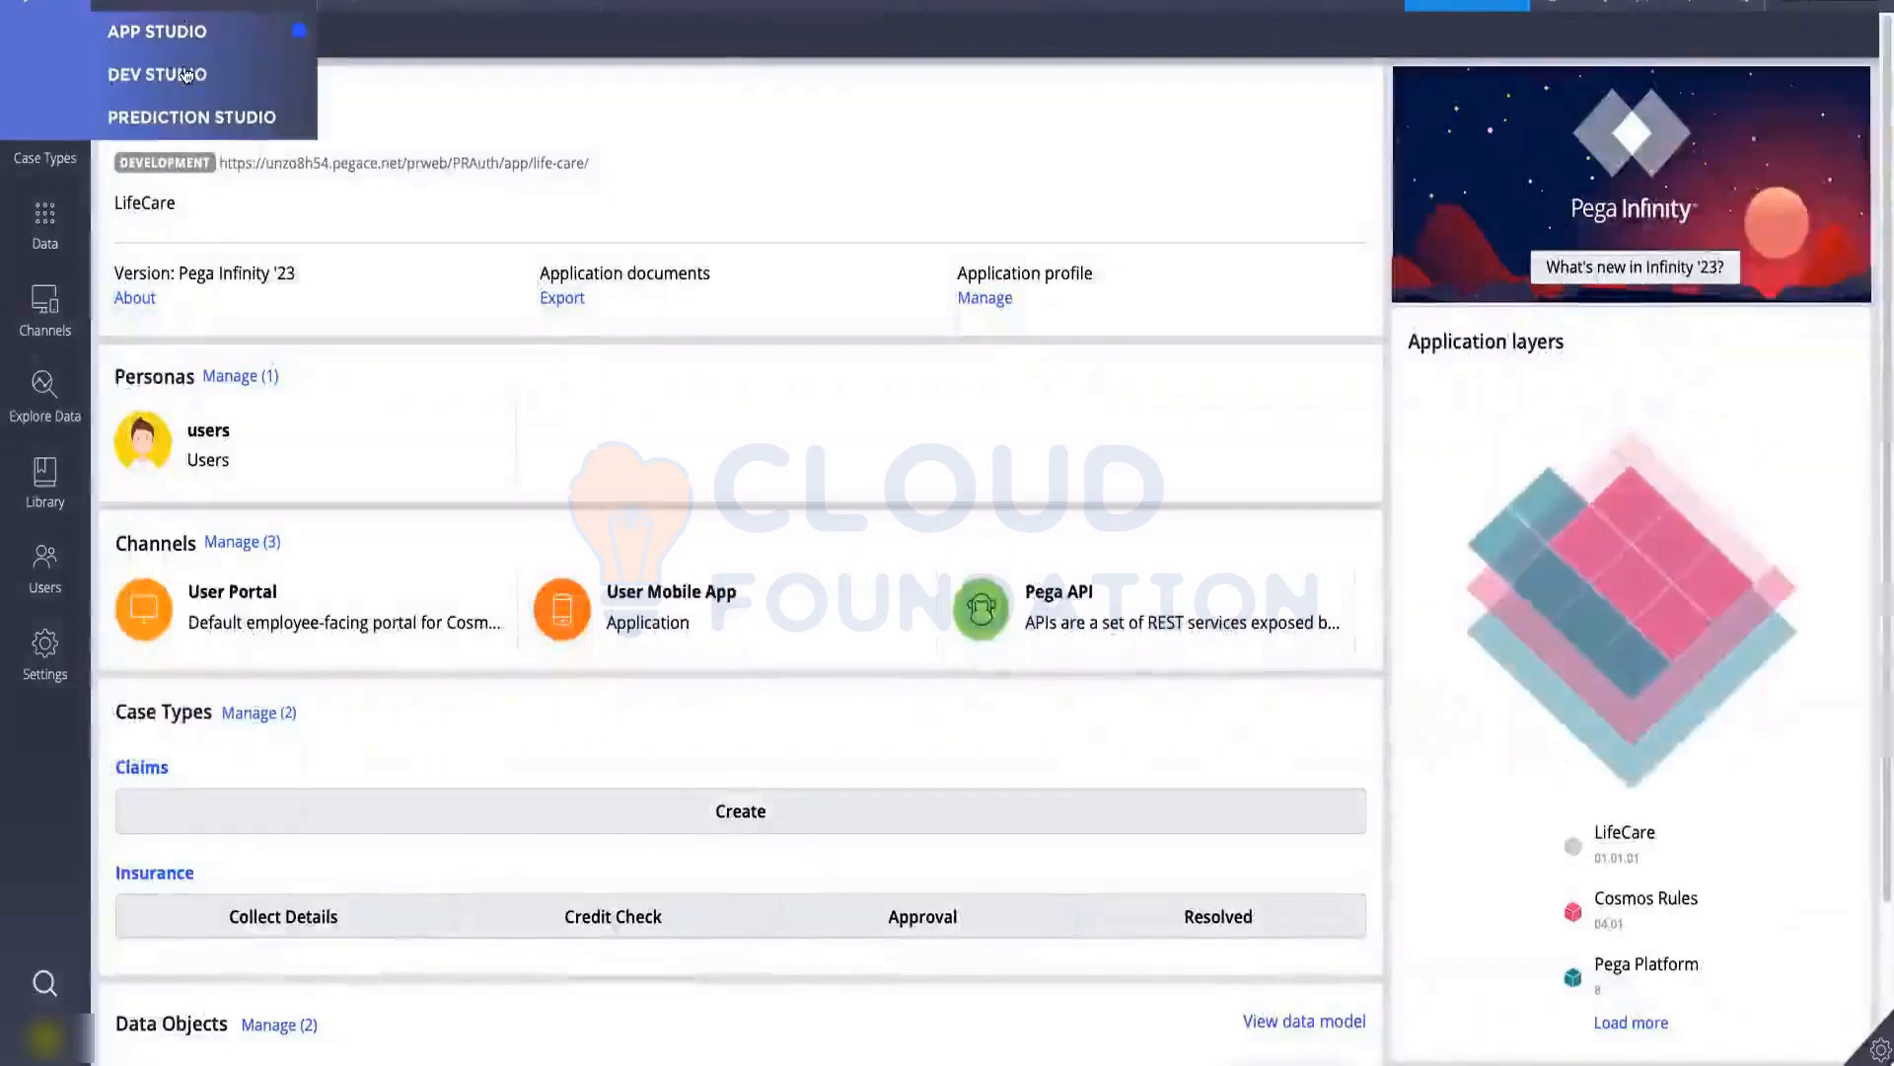
{"action": "left_click", "coordinate": [185, 74]}
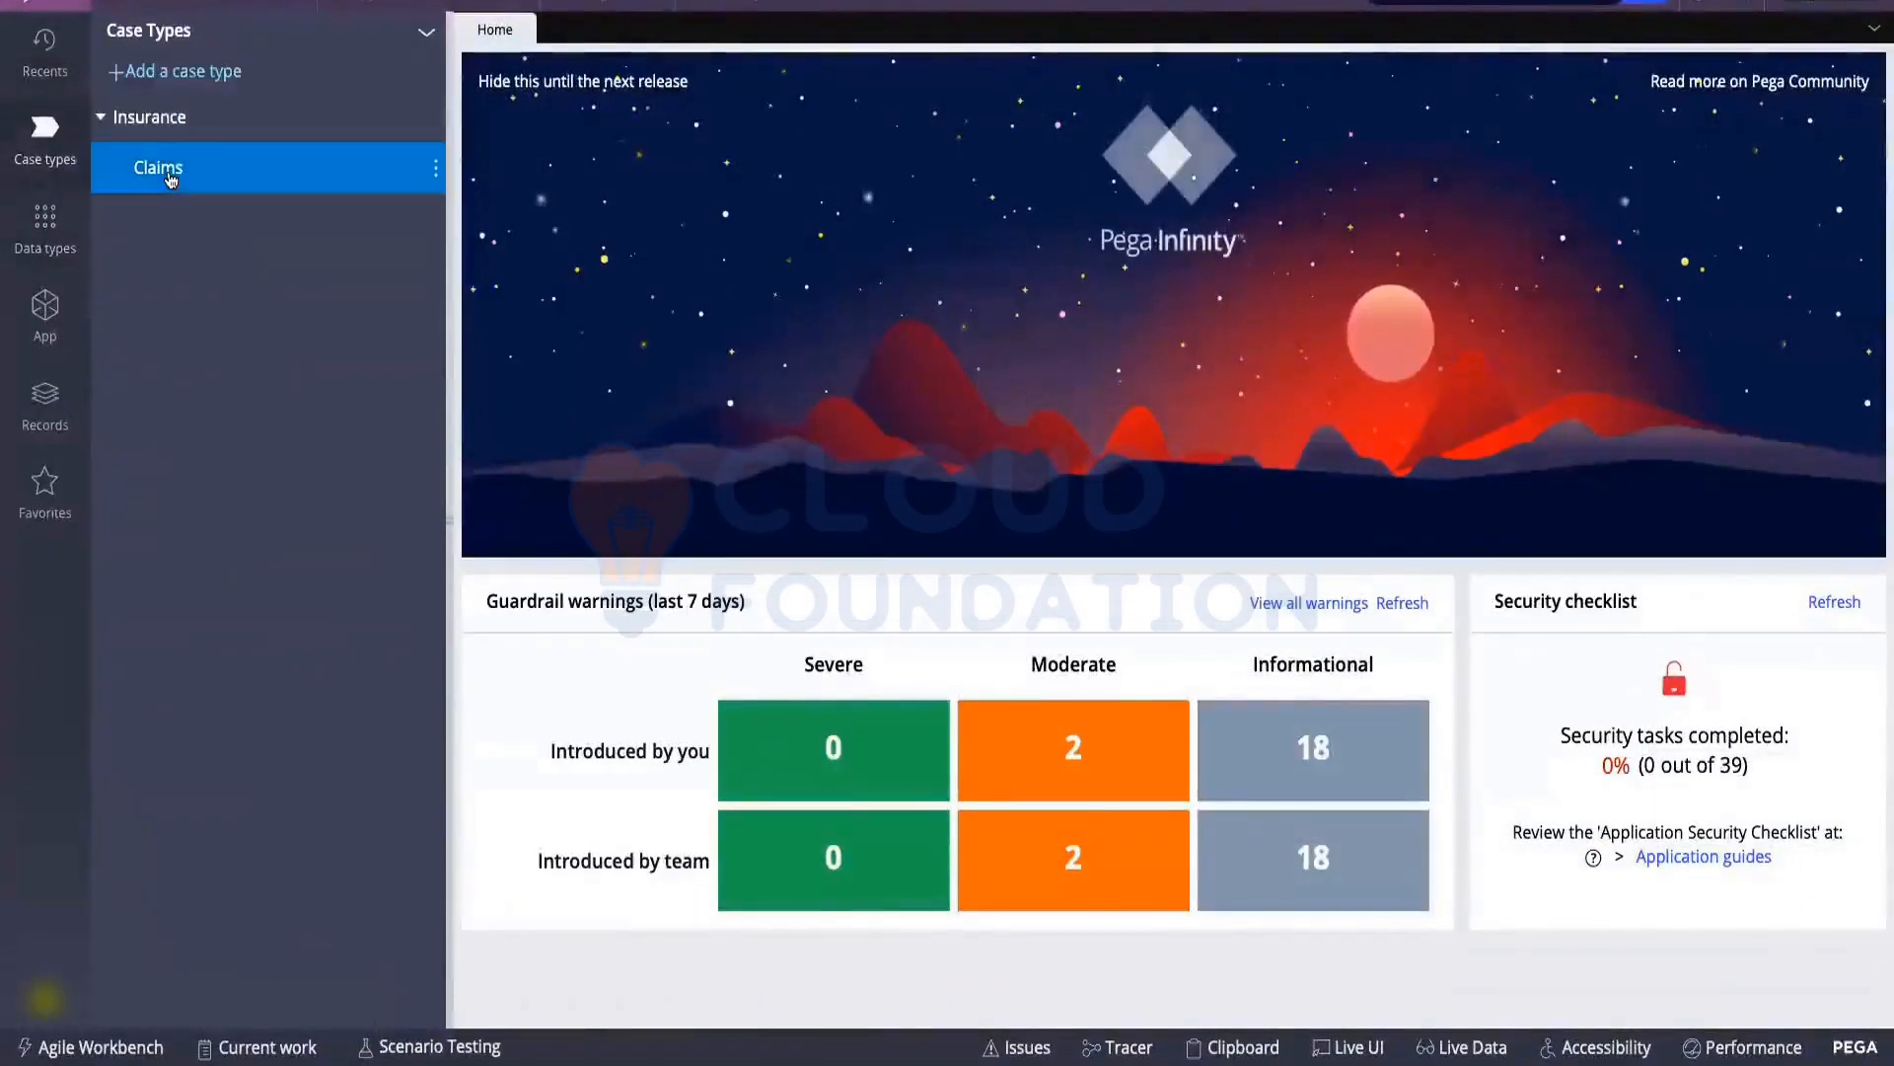
{"action": "left_click", "coordinate": [168, 169]}
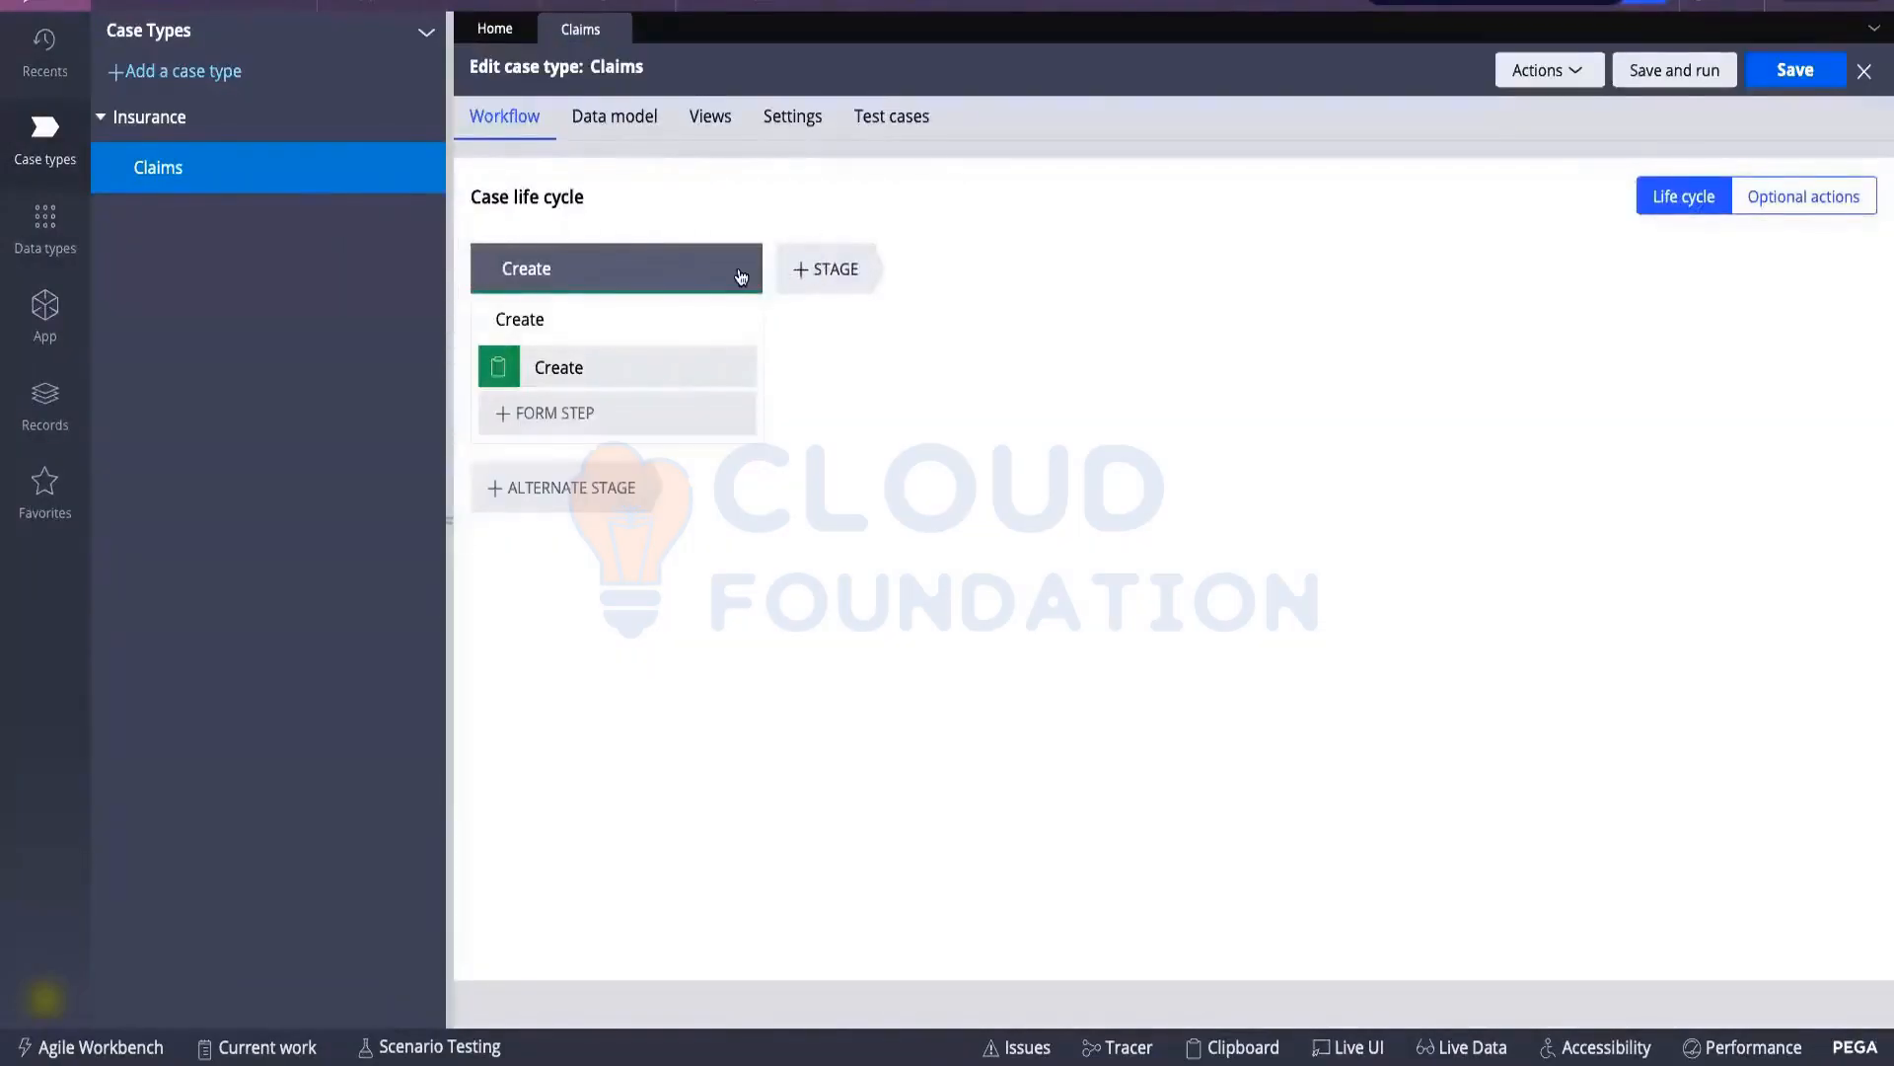
Add a second stage named "Pendnig" after the Create stage in the Claims life cycle
{"action": "left_click", "coordinate": [827, 268]}
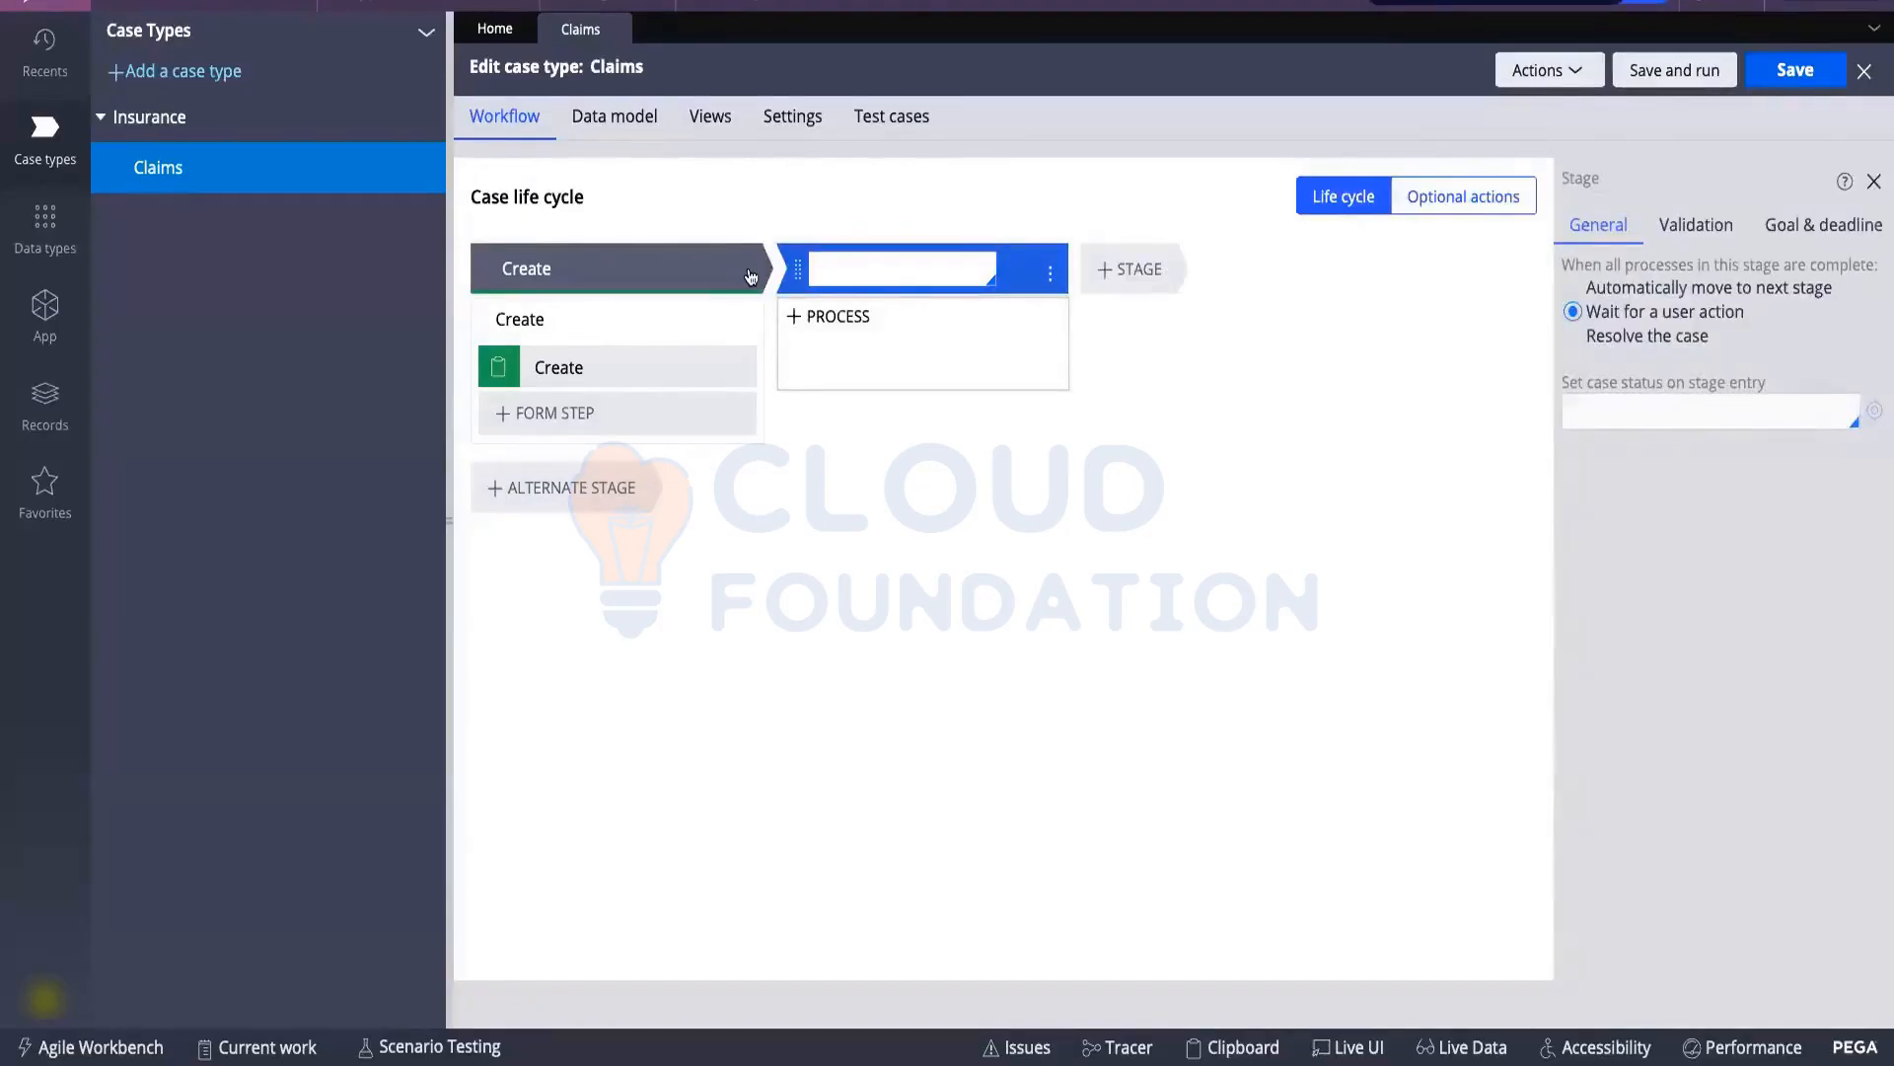
{"action": "left_click", "coordinate": [750, 277]}
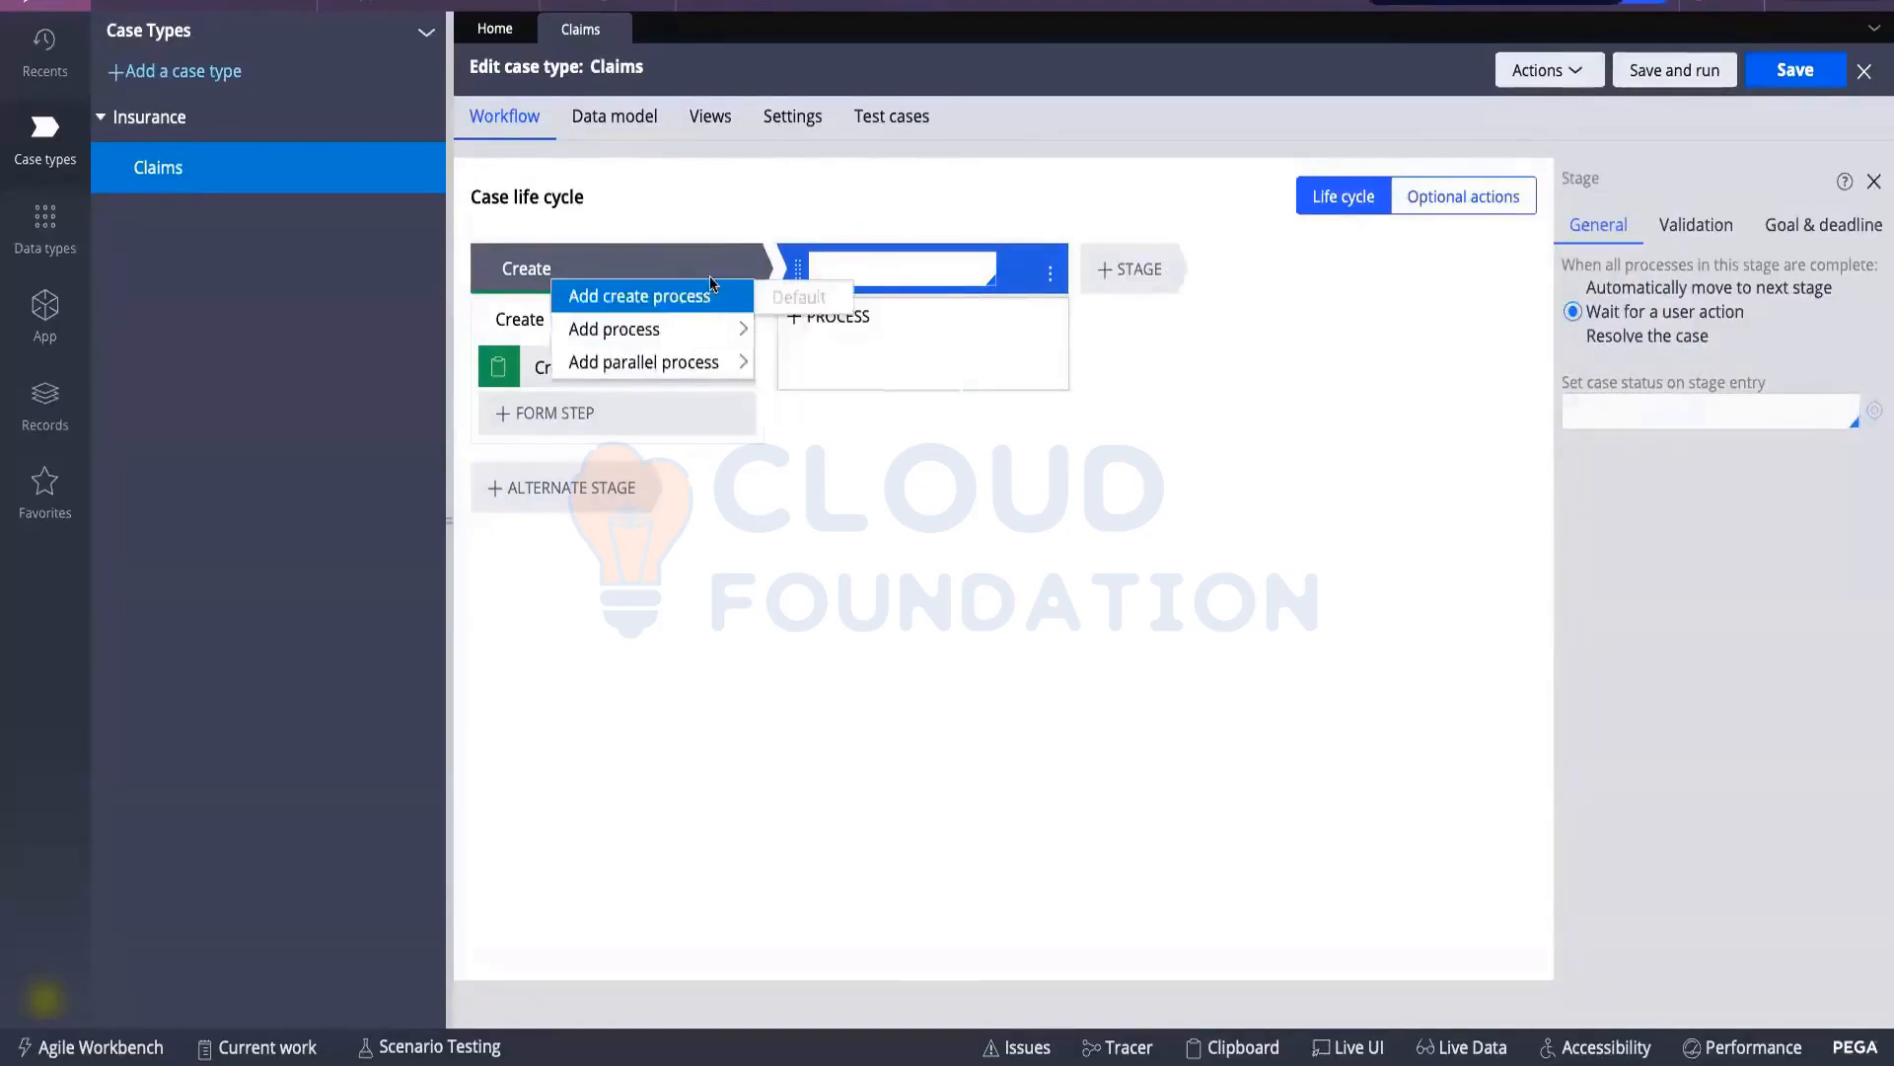
{"action": "left_click", "coordinate": [713, 273]}
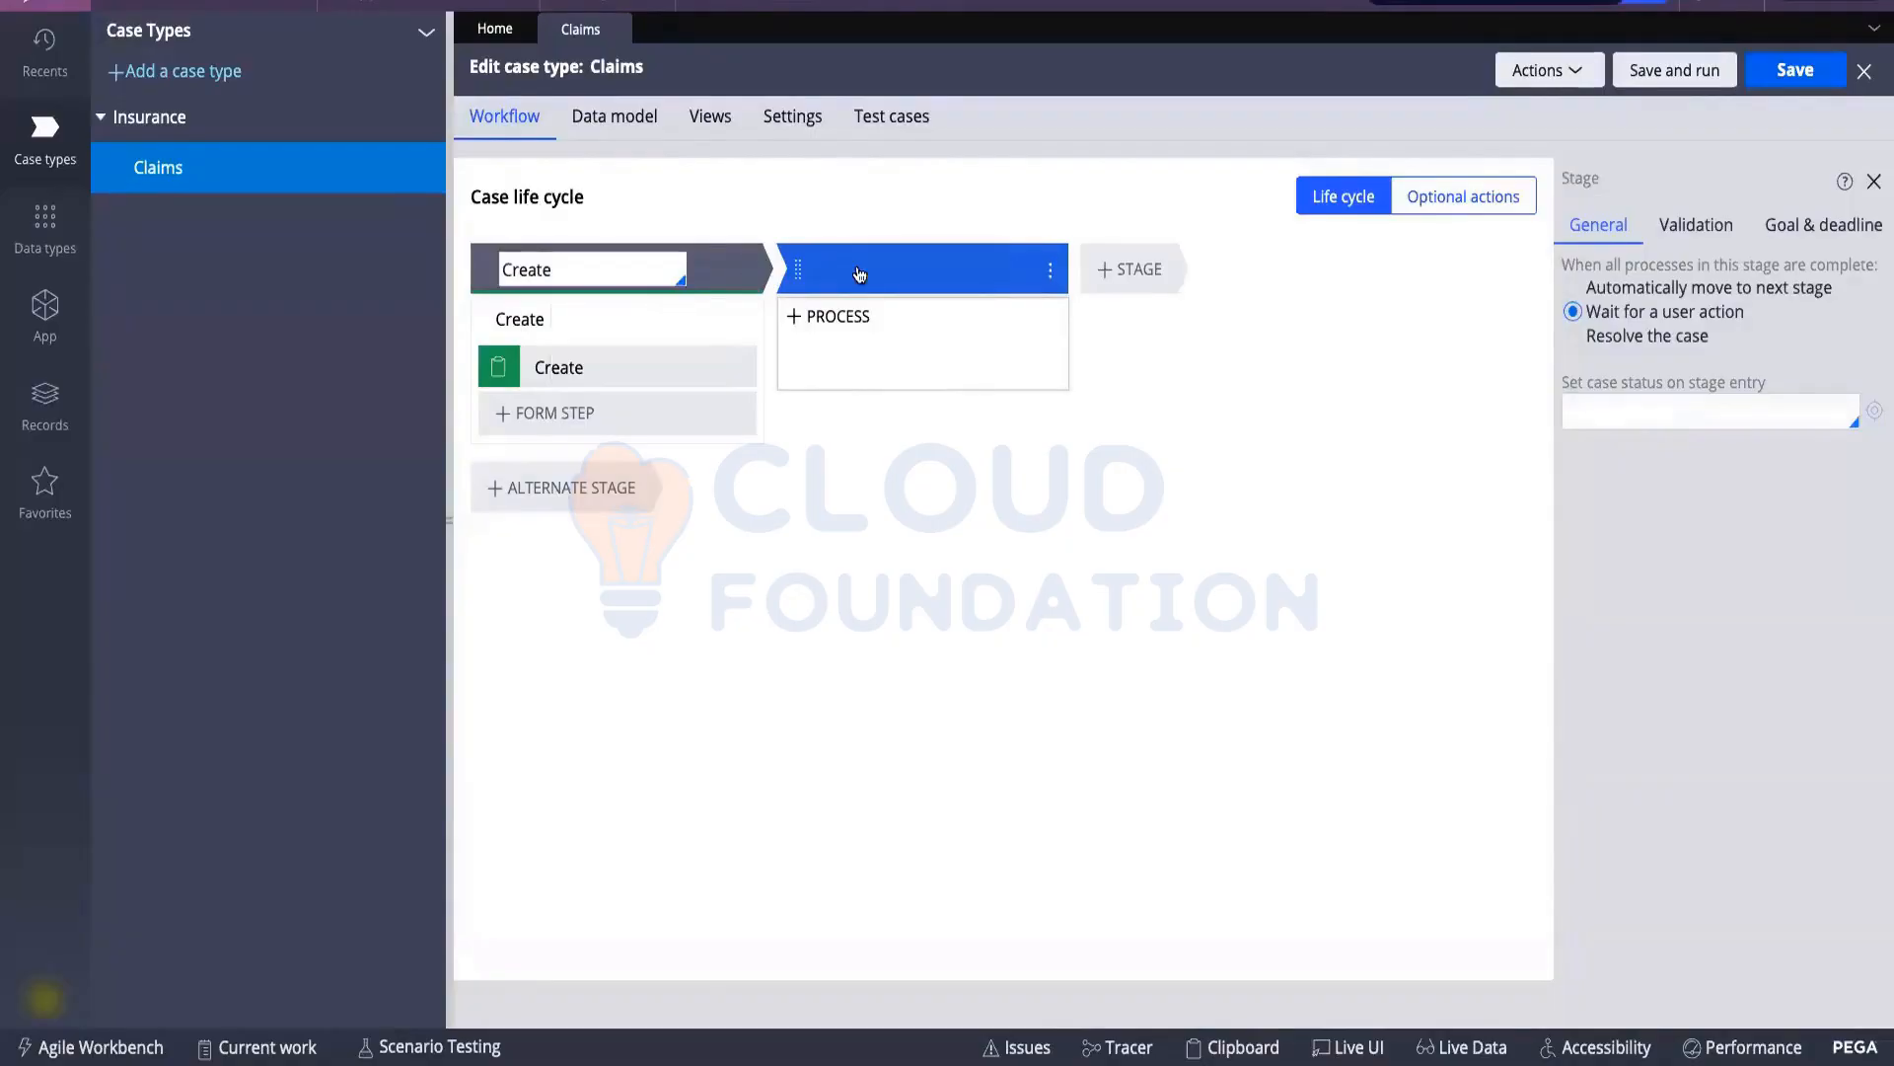
{"action": "left_click", "coordinate": [860, 274]}
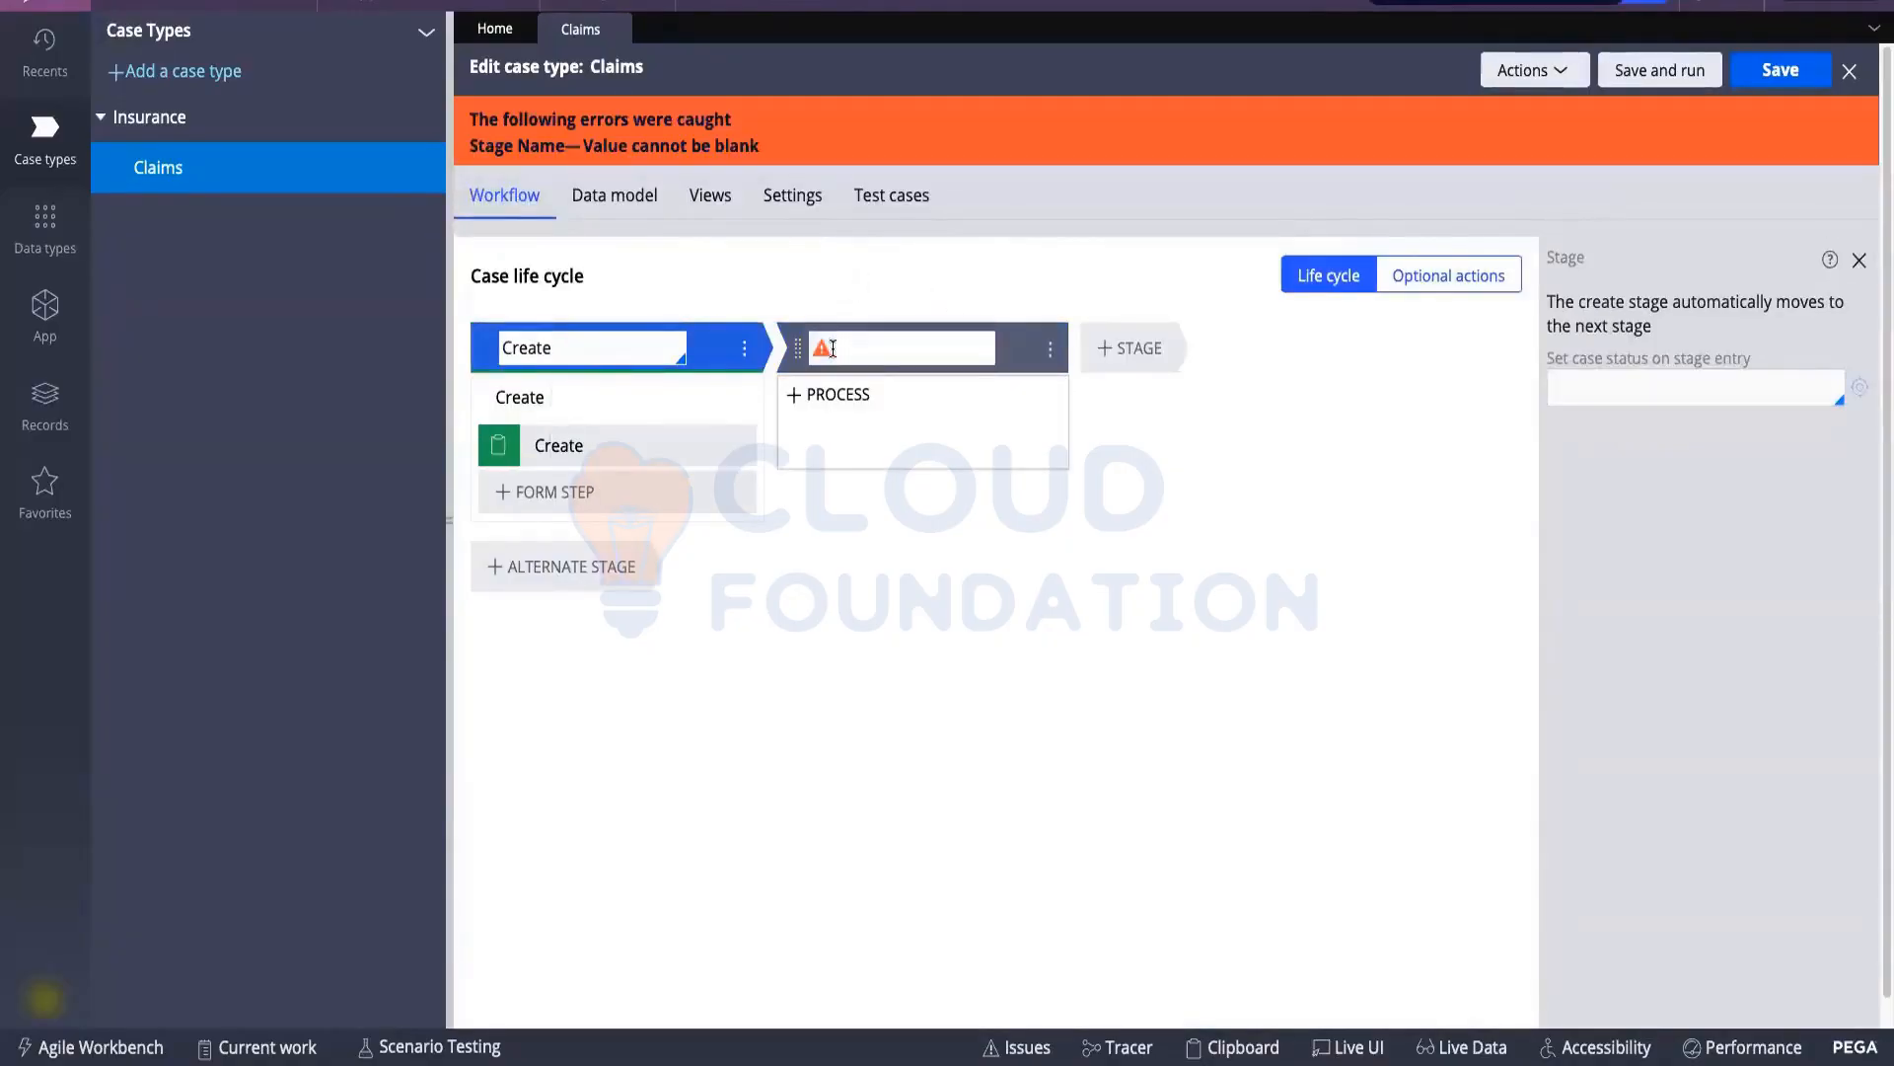
{"action": "left_click", "coordinate": [833, 348]}
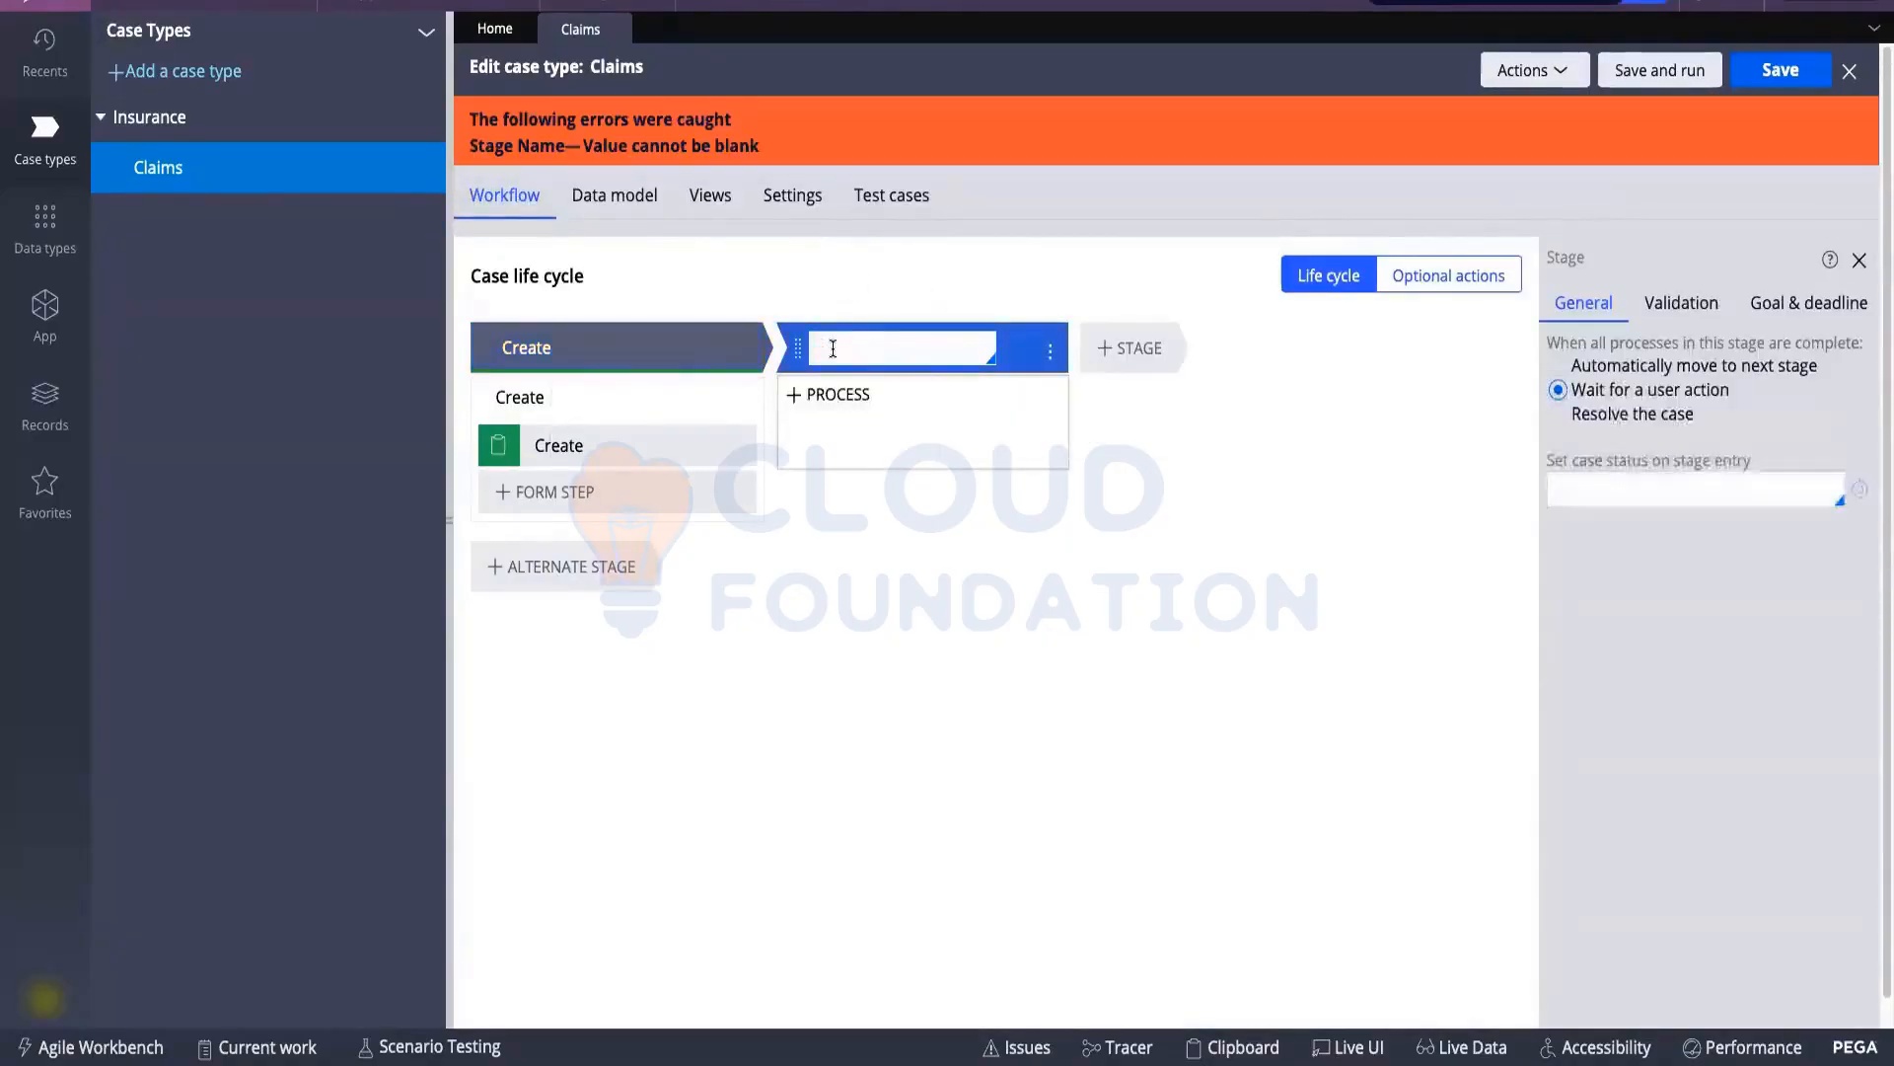
{"action": "type", "text": "Pendnig"}
Add a Collect information step named "ENter Details" to the Pendnig stage
{"action": "mouse_move", "coordinate": [854, 419]}
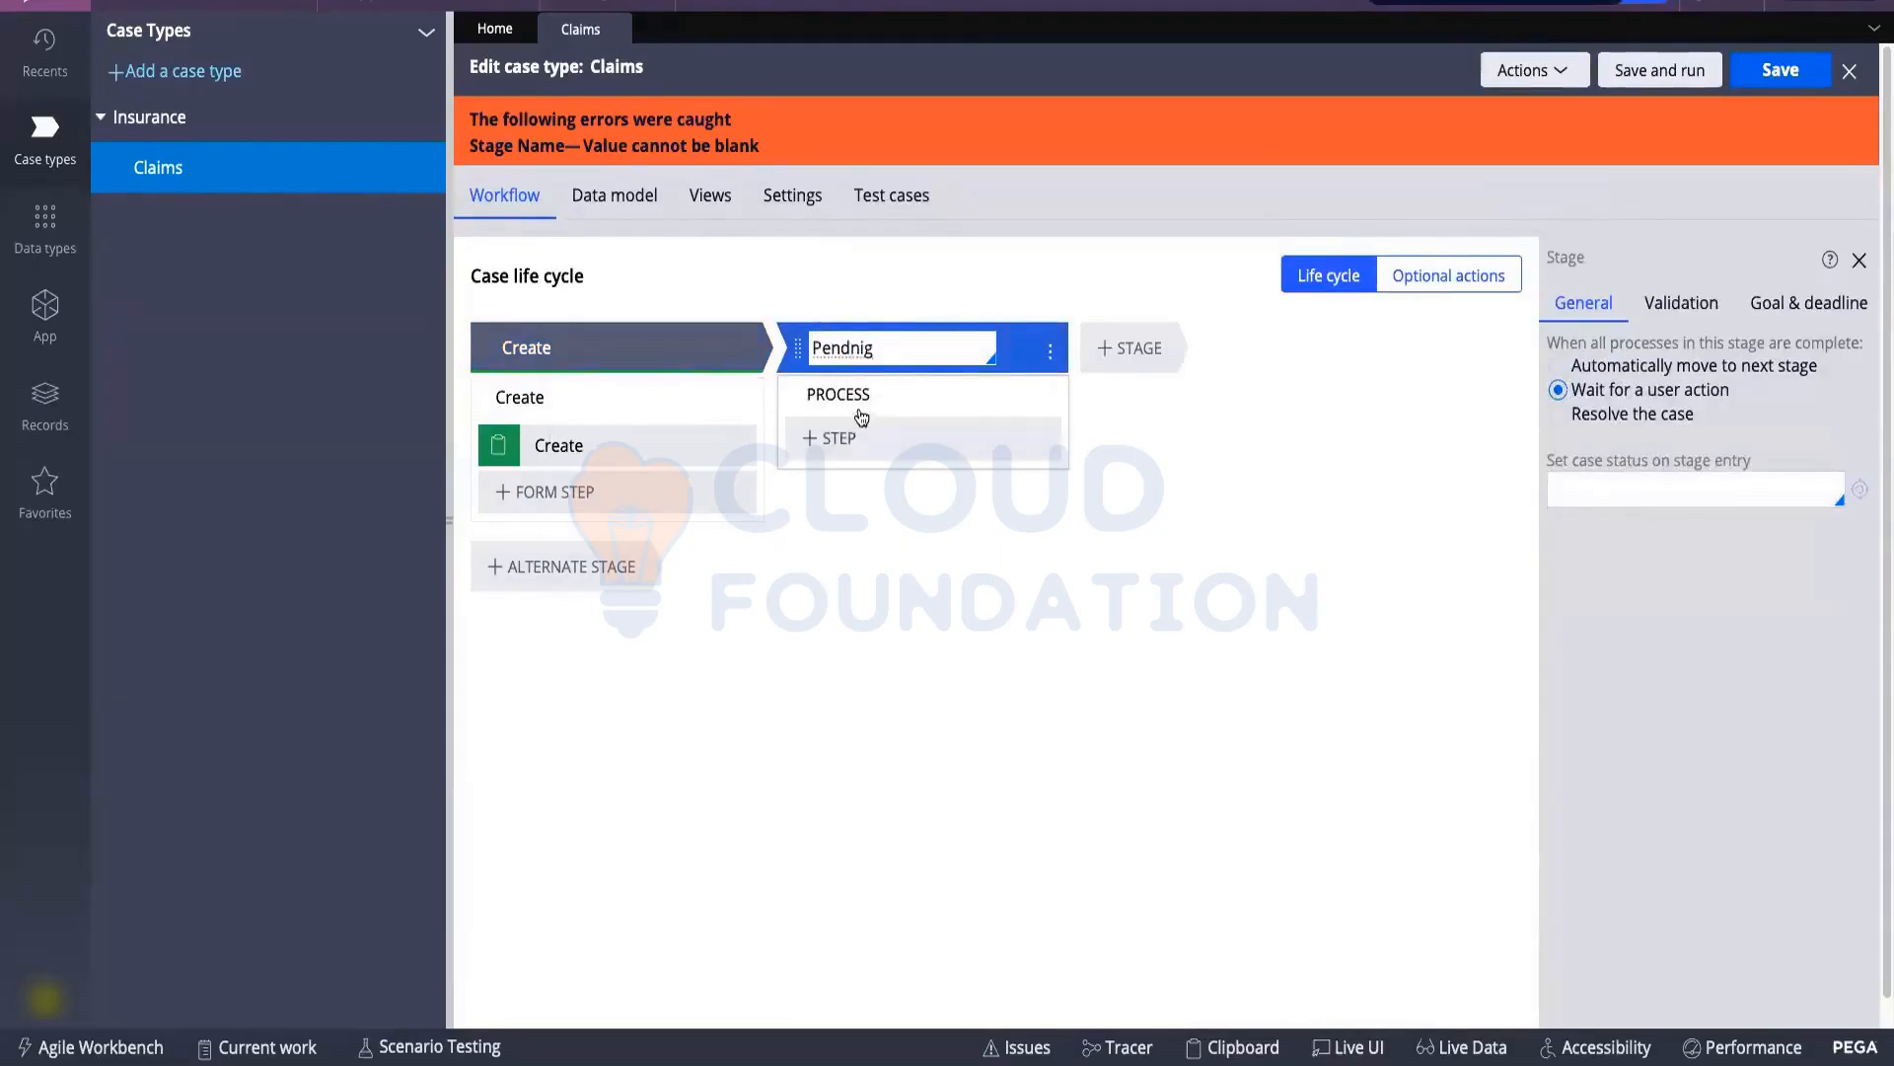
{"action": "left_click", "coordinate": [875, 452]}
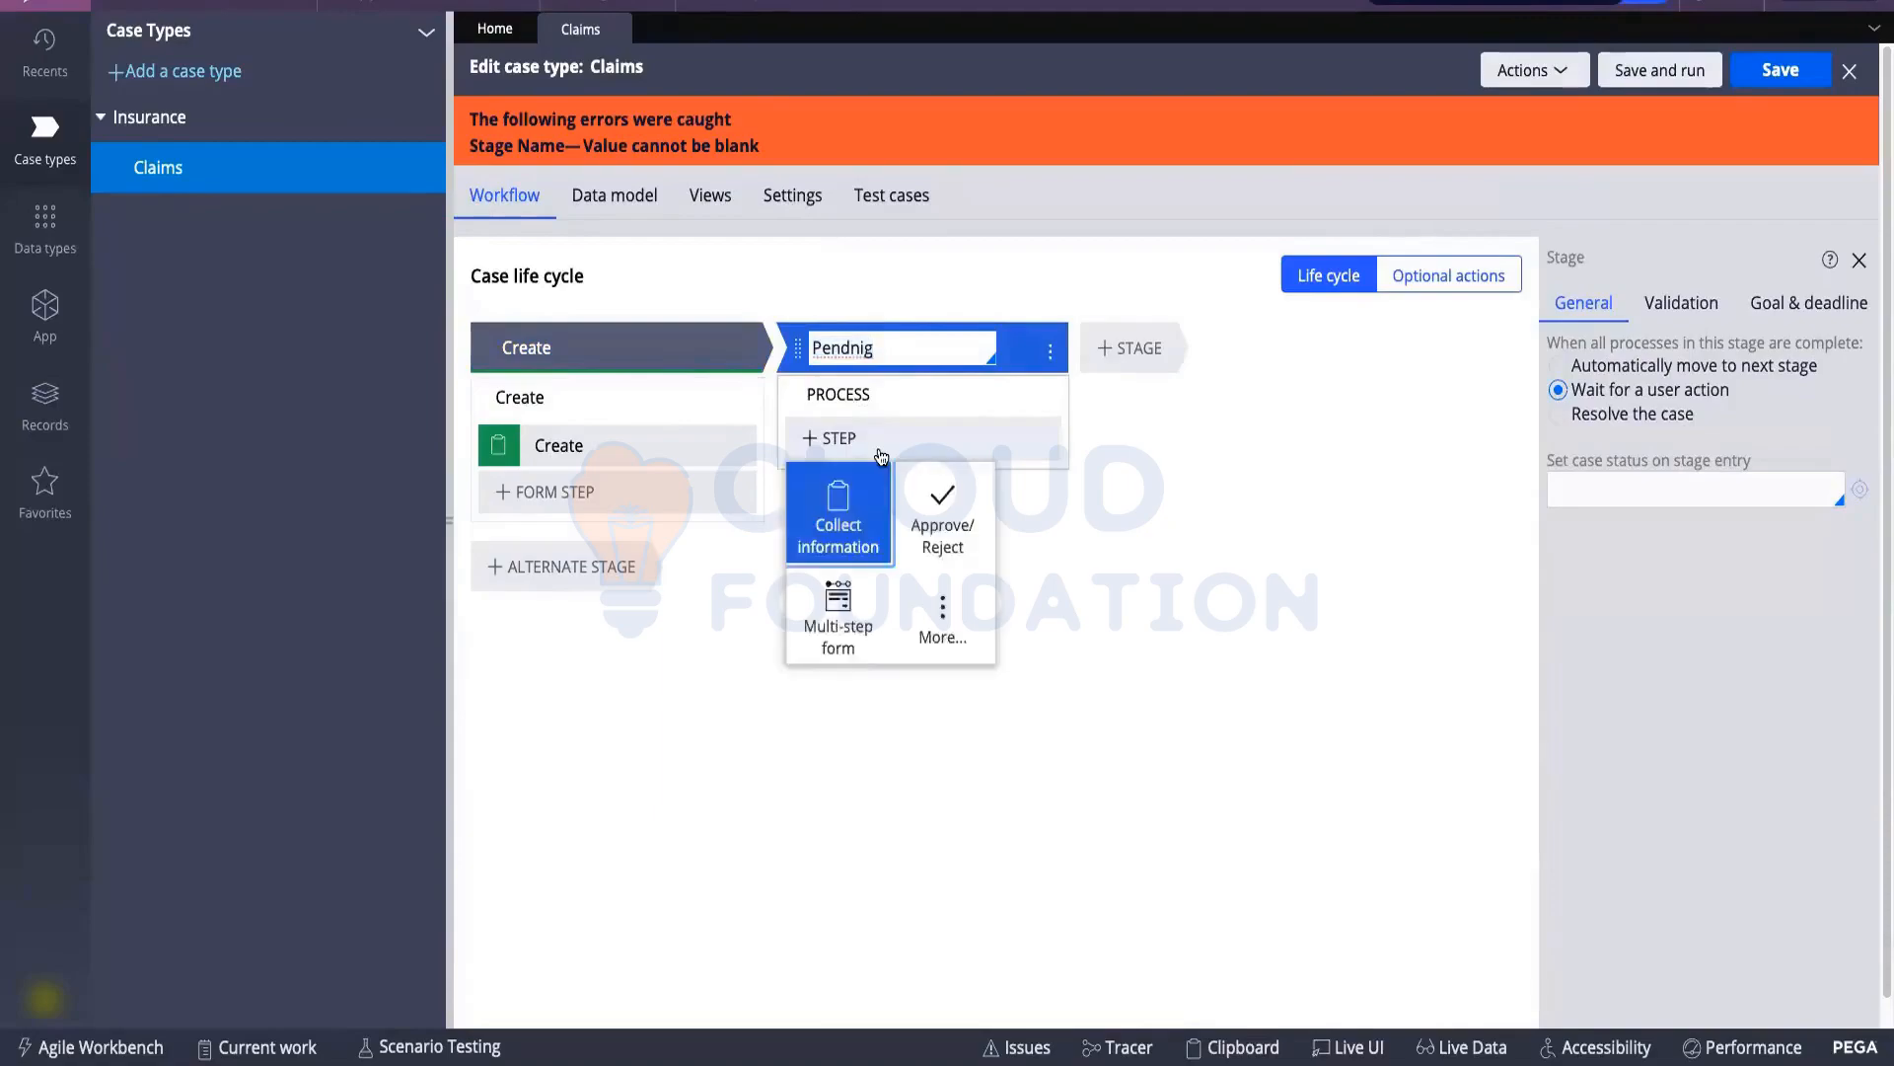
{"action": "left_click", "coordinate": [871, 507]}
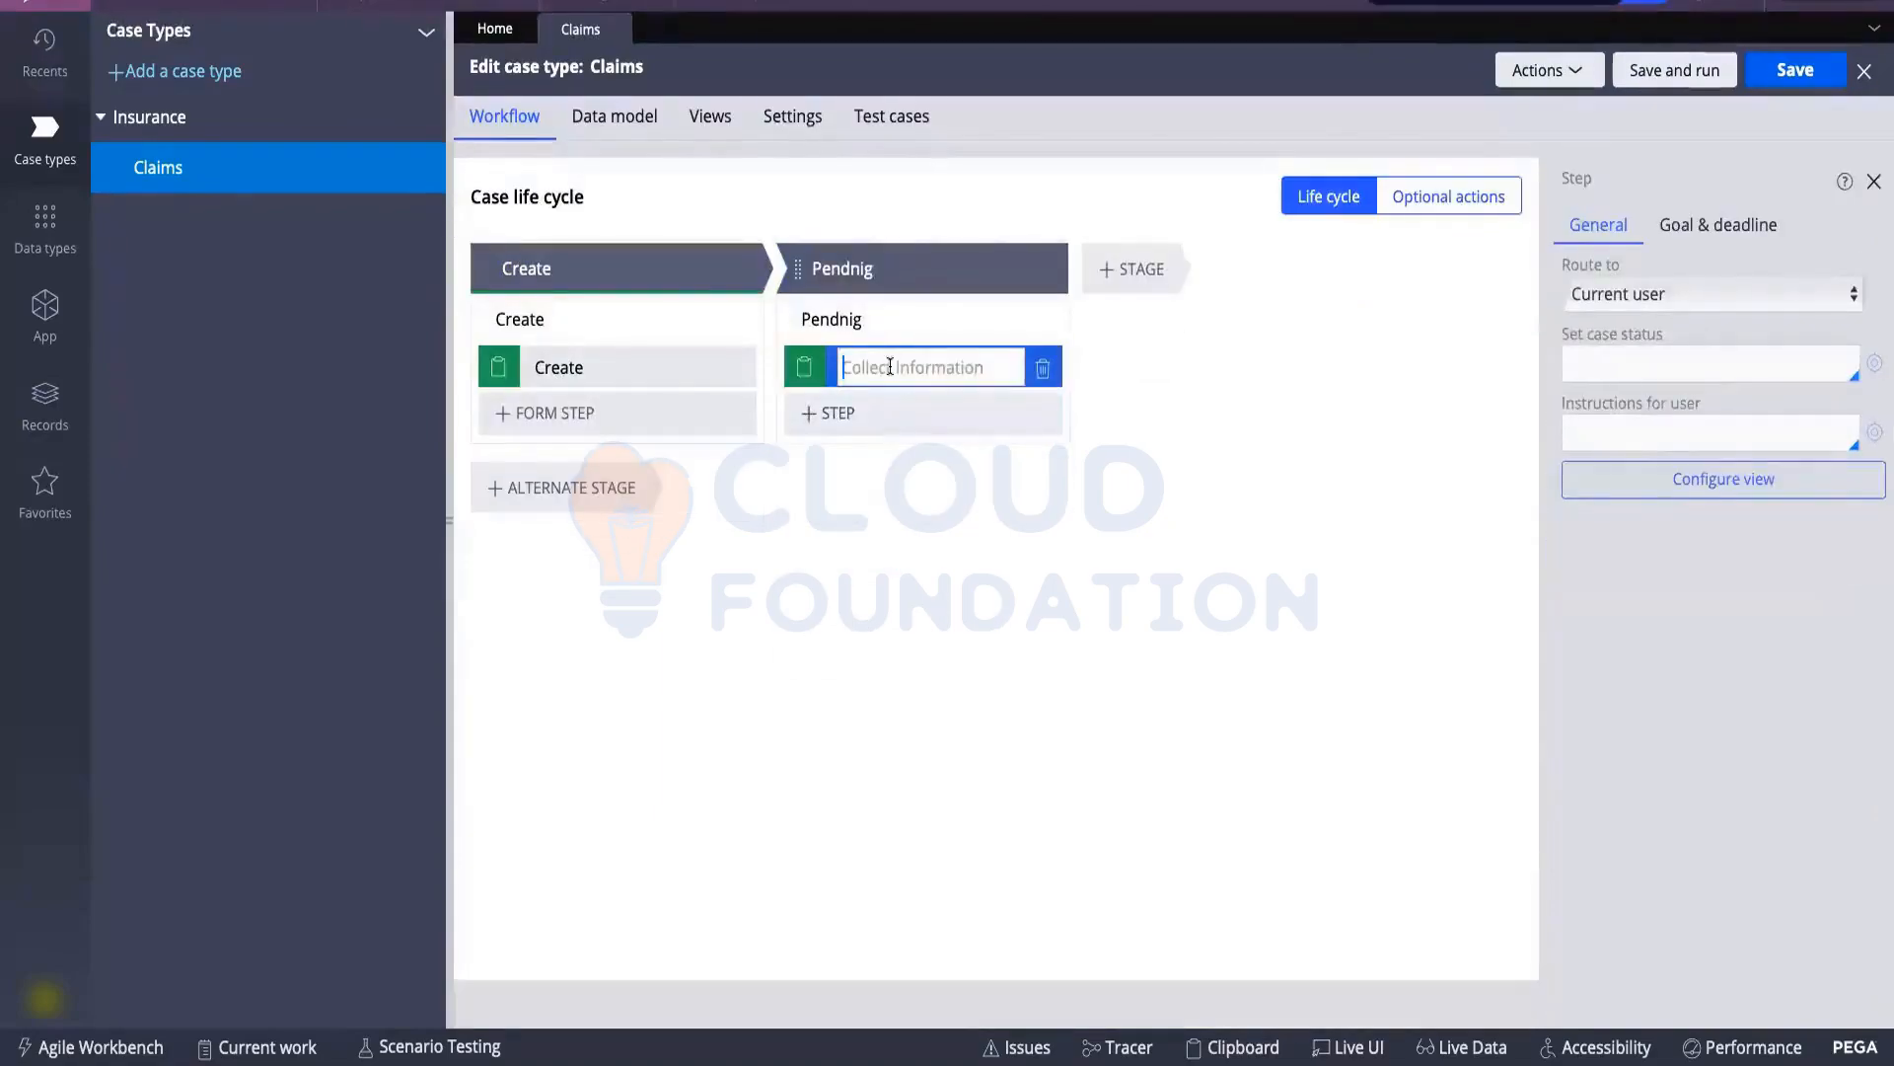
{"action": "type", "text": "ENter "}
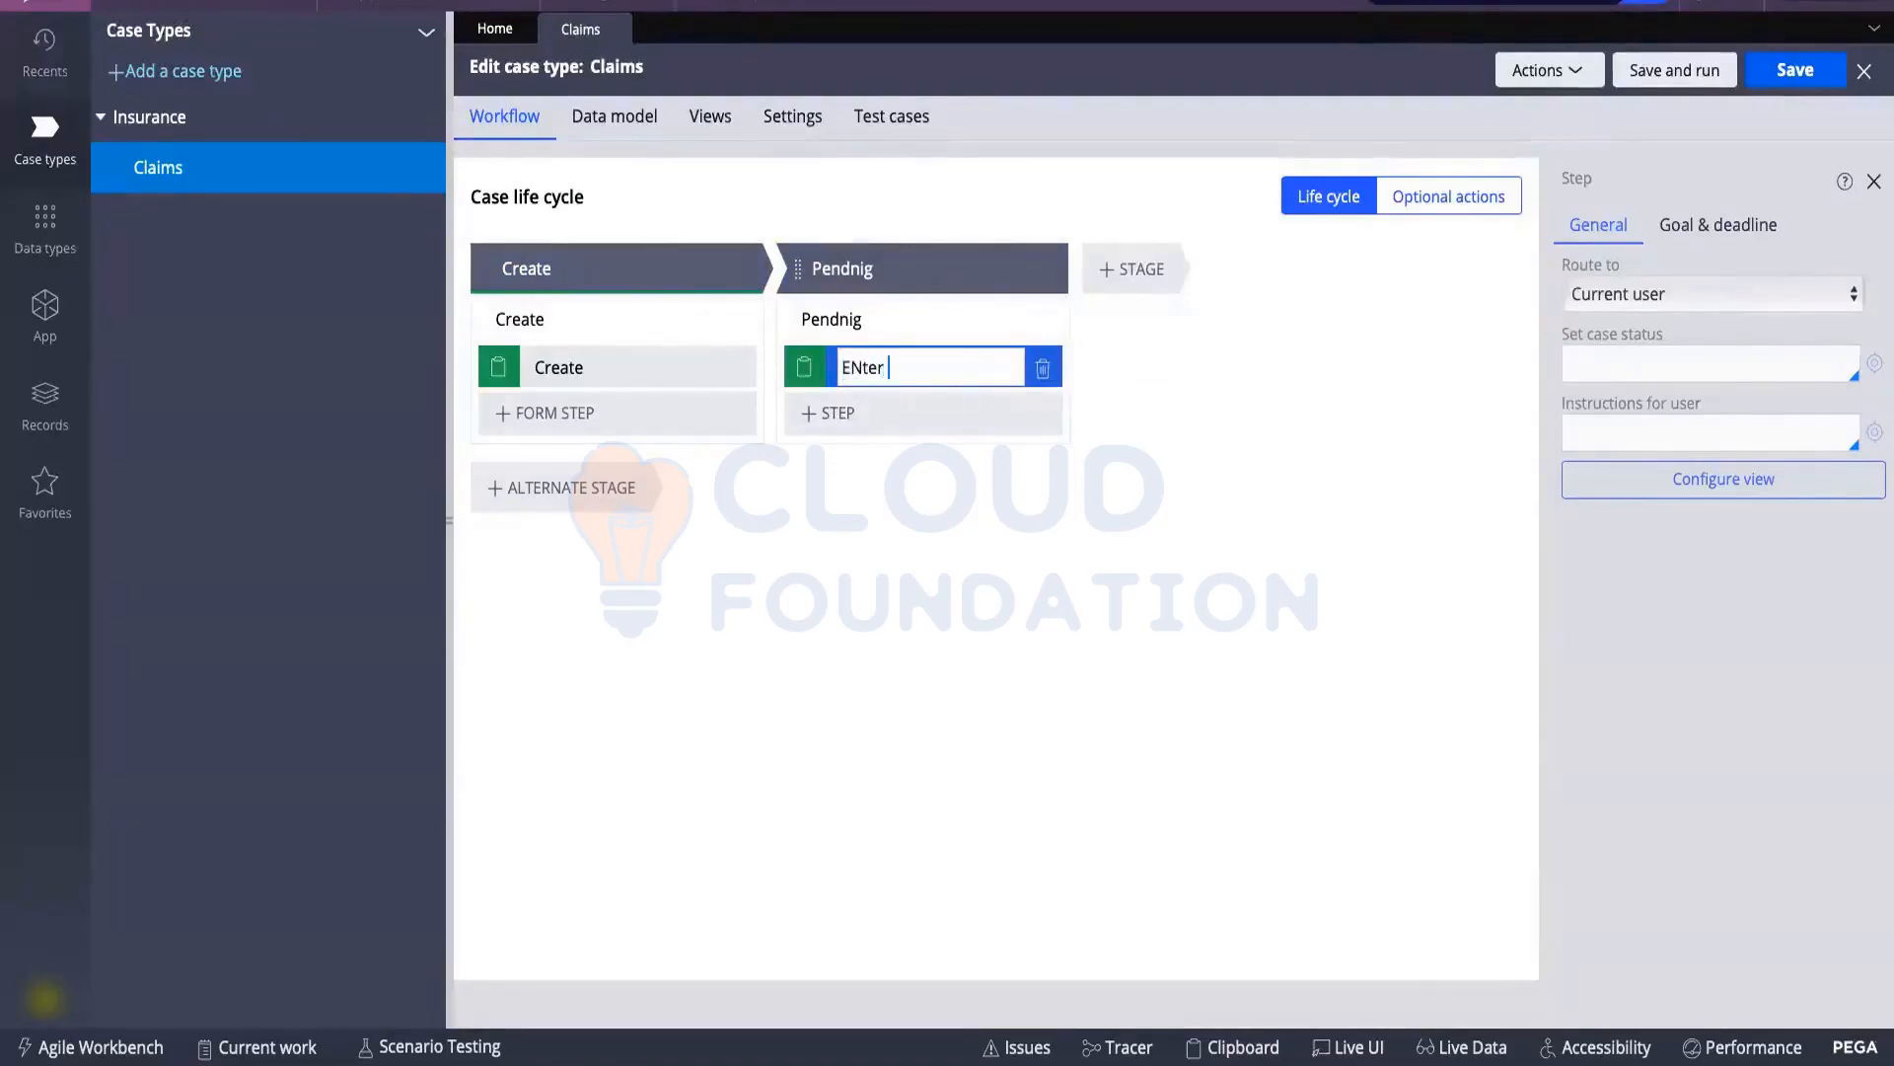
{"action": "type", "text": "Details"}
Set the work status of the Create step to Pending
{"action": "left_click", "coordinate": [622, 367]}
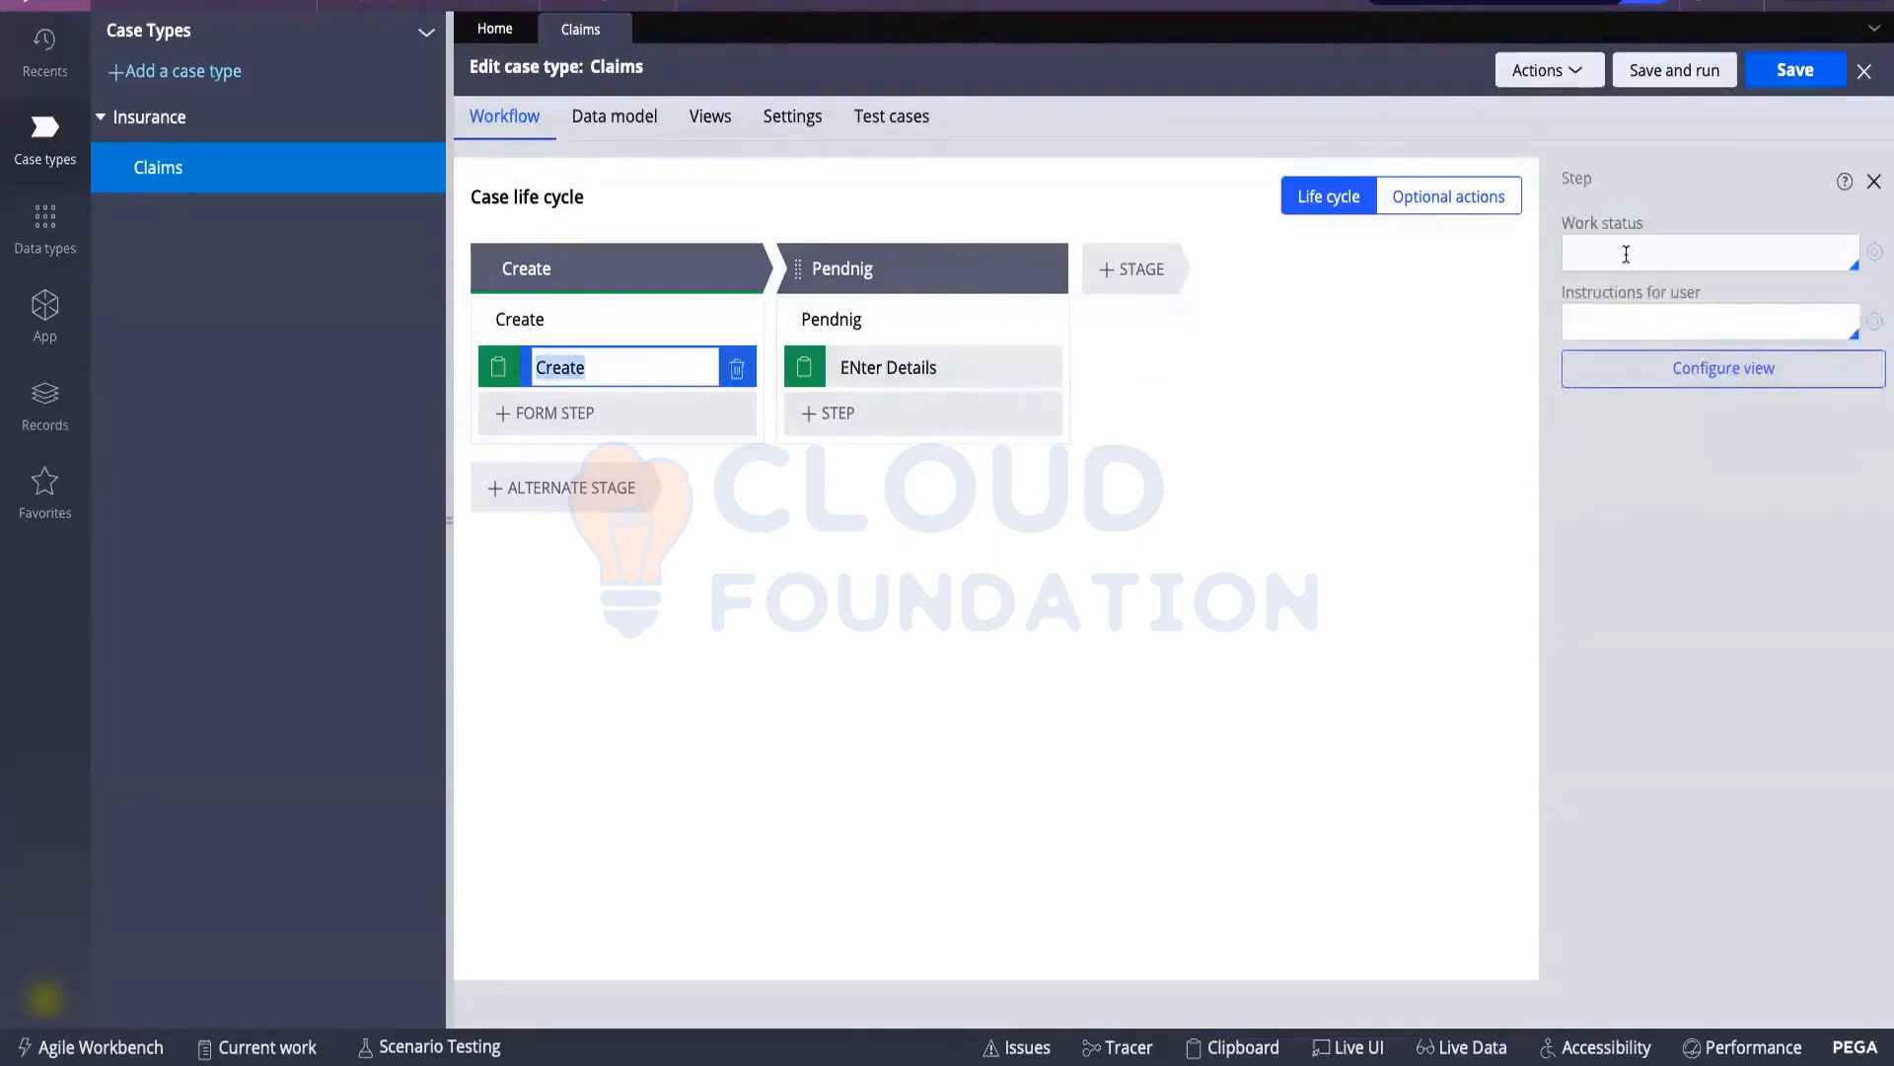
{"action": "left_click", "coordinate": [1626, 254]}
{"action": "type", "text": "STa"}
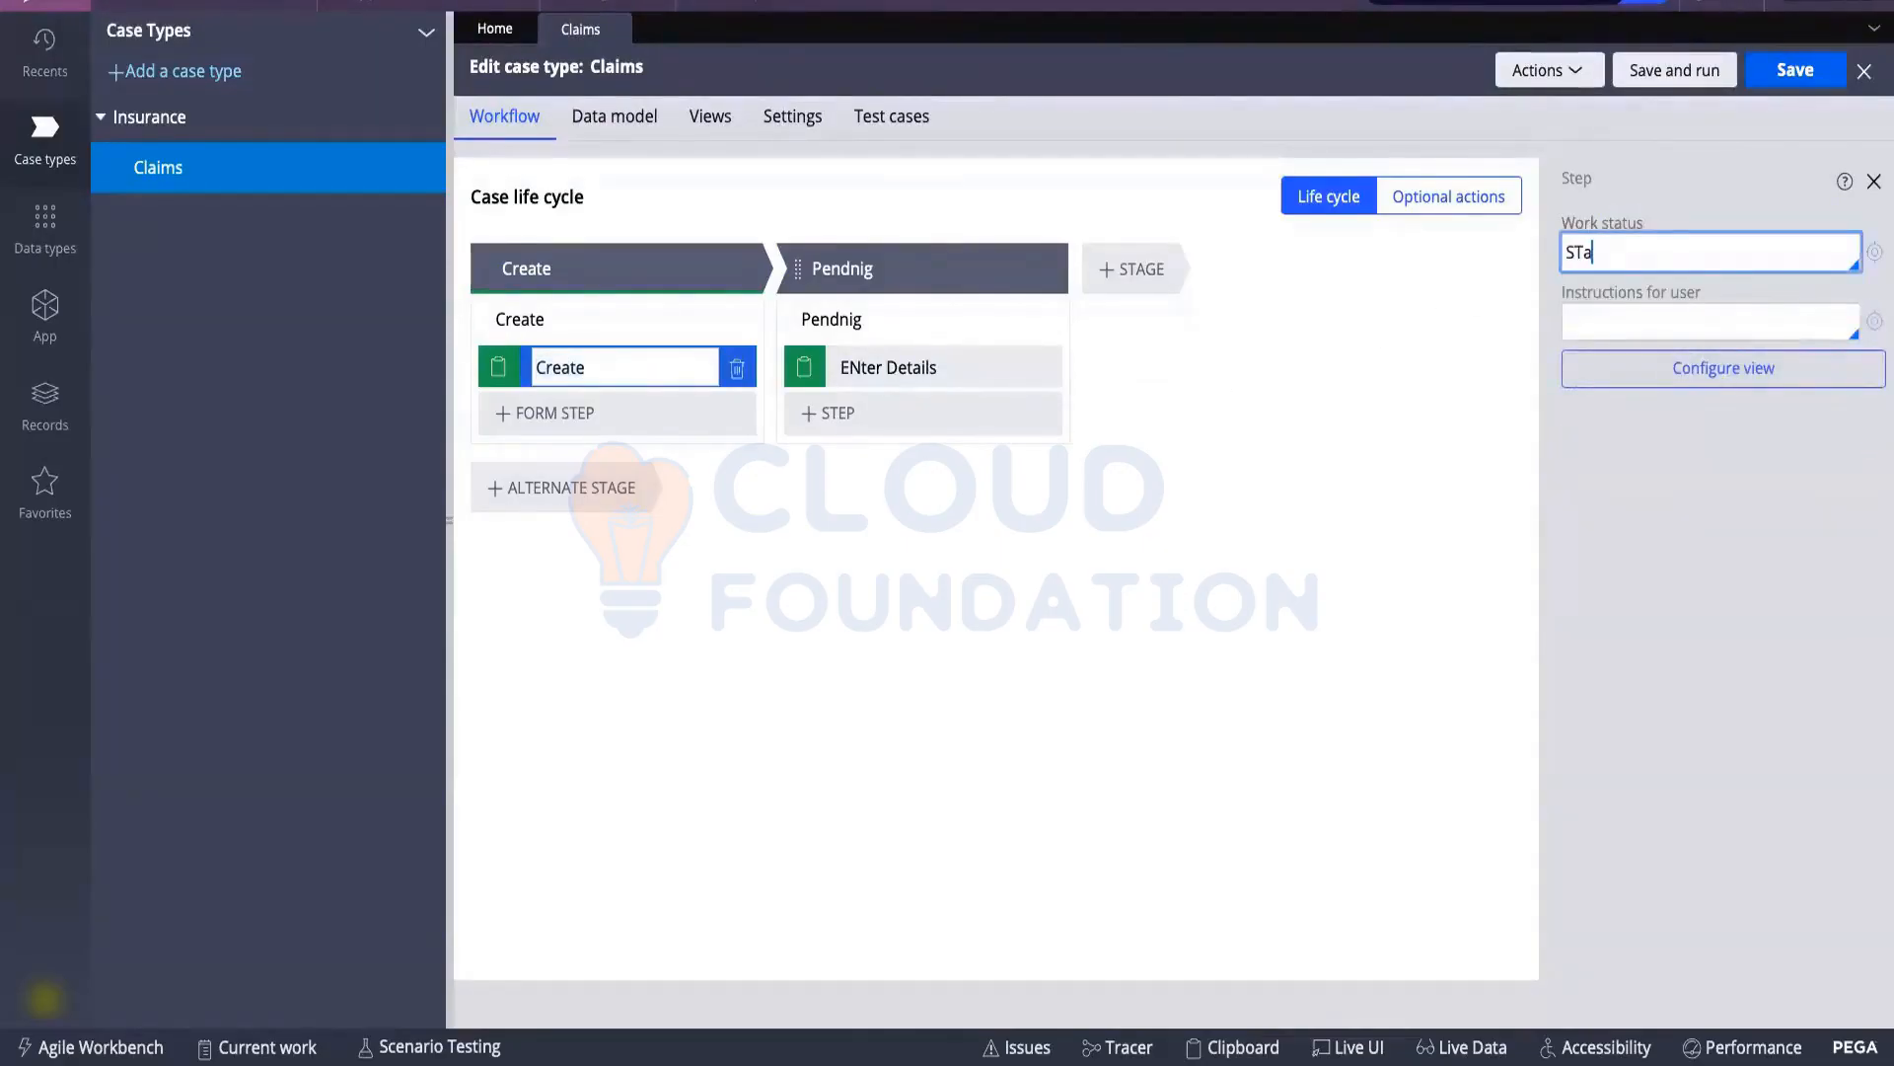
{"action": "key", "text": "BackSpace"}
{"action": "key", "text": "BackSpace"}
{"action": "key", "text": "BackSpace"}
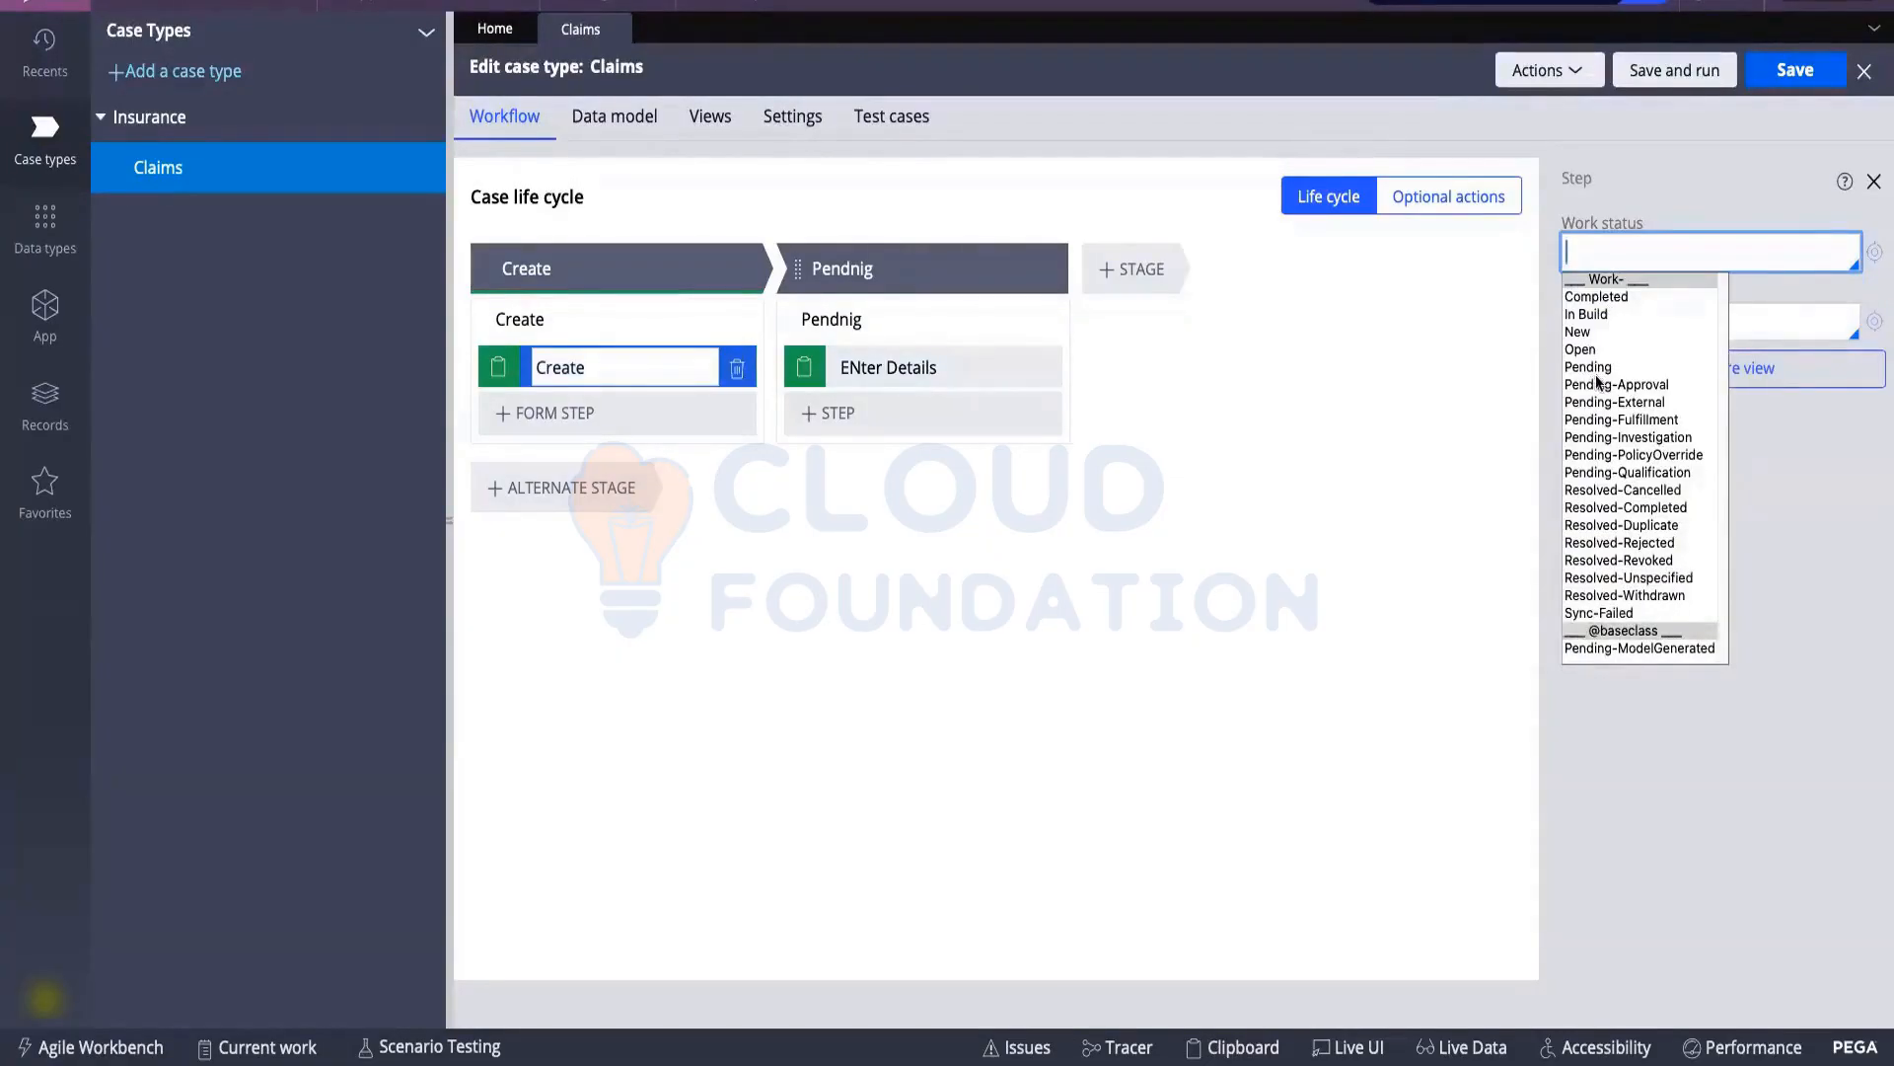
{"action": "left_click", "coordinate": [1595, 369]}
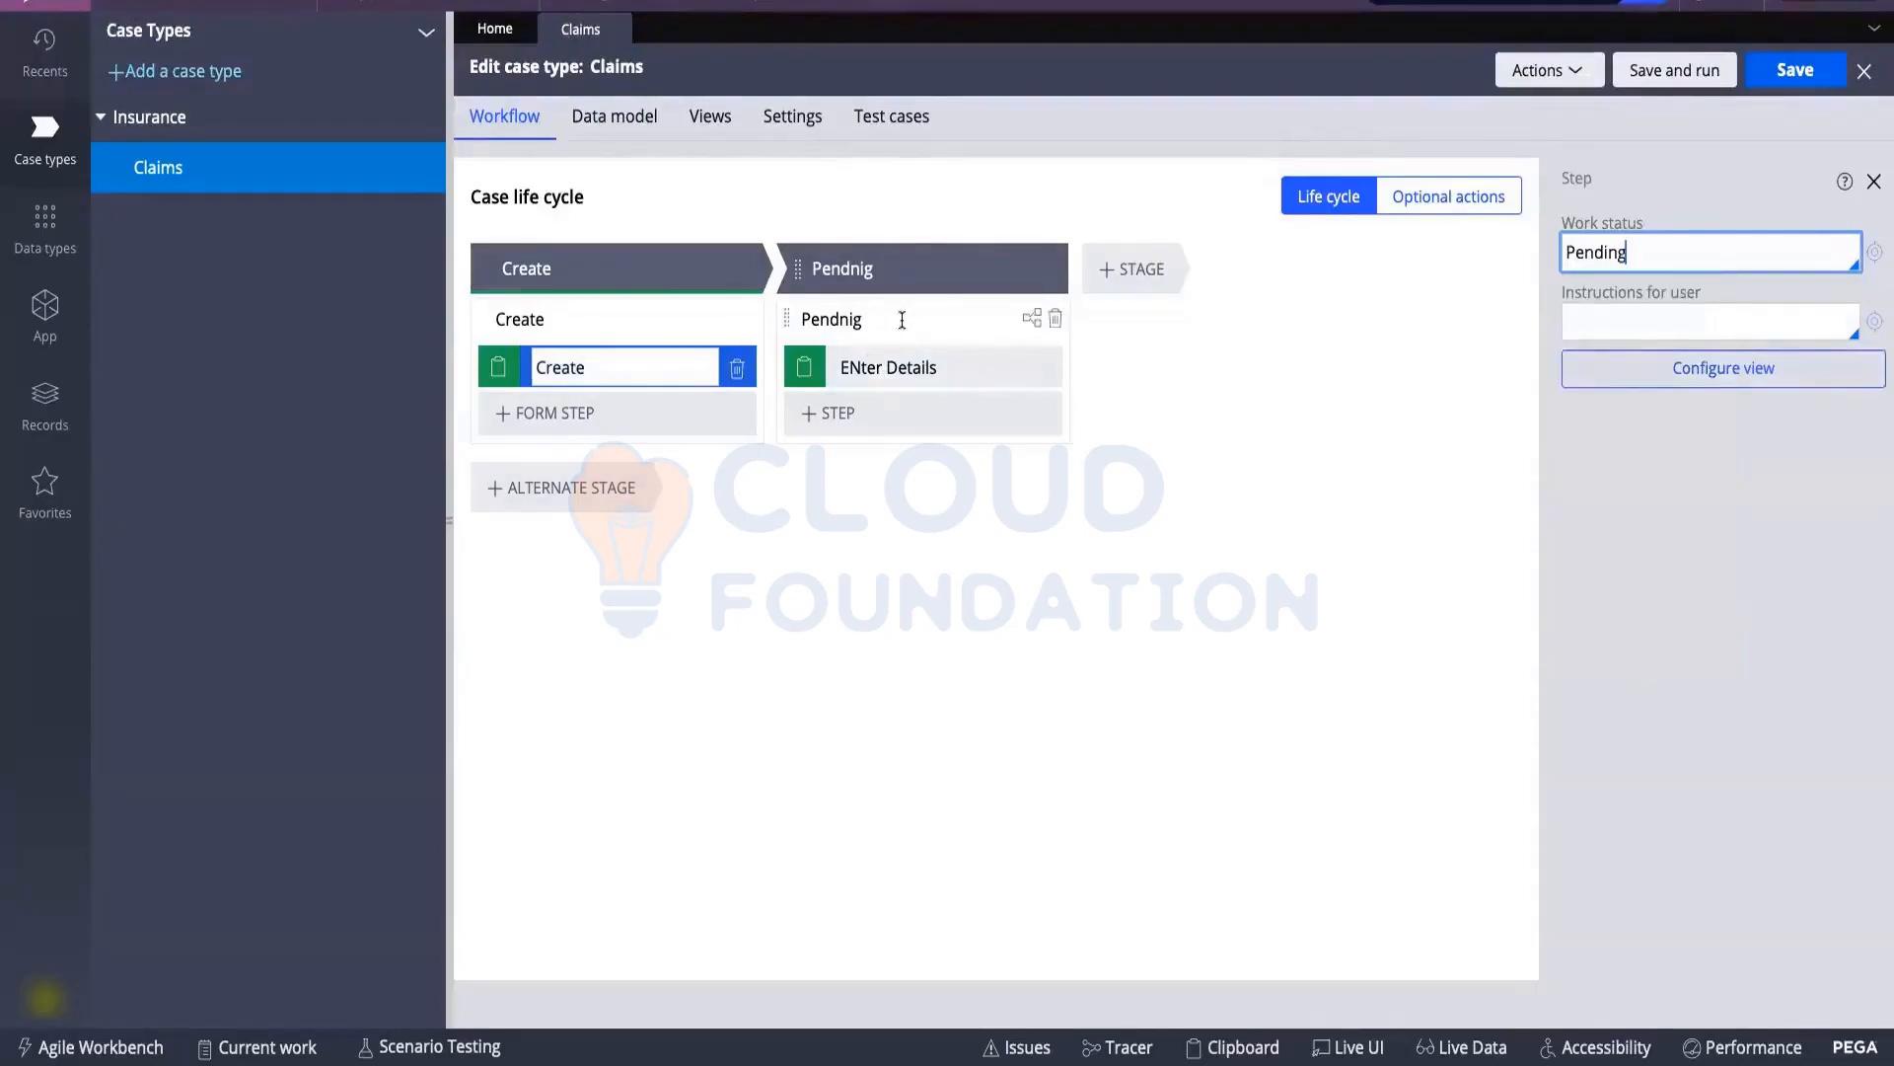
Set the case status of the ENter Details step to Pending-Approval and save the Claims case type
{"action": "left_click", "coordinate": [893, 367]}
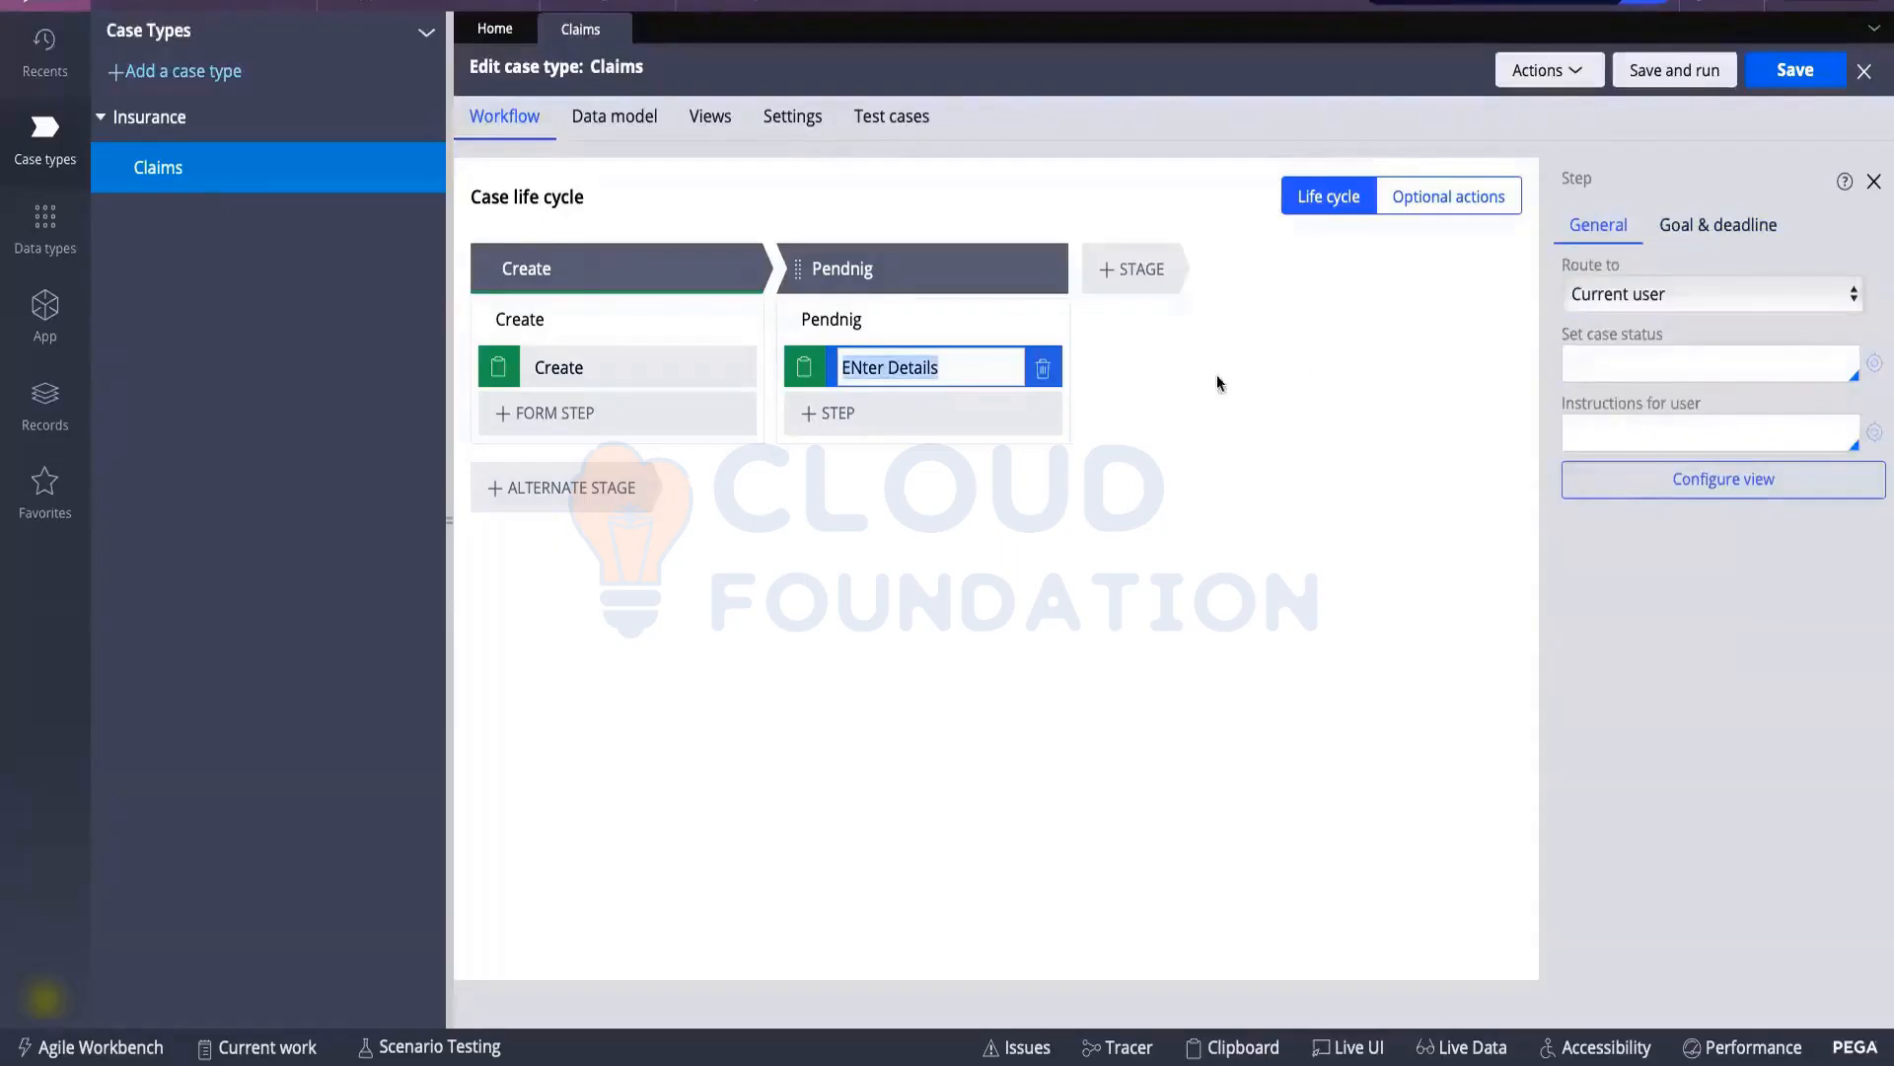
{"action": "left_click", "coordinate": [1603, 363]}
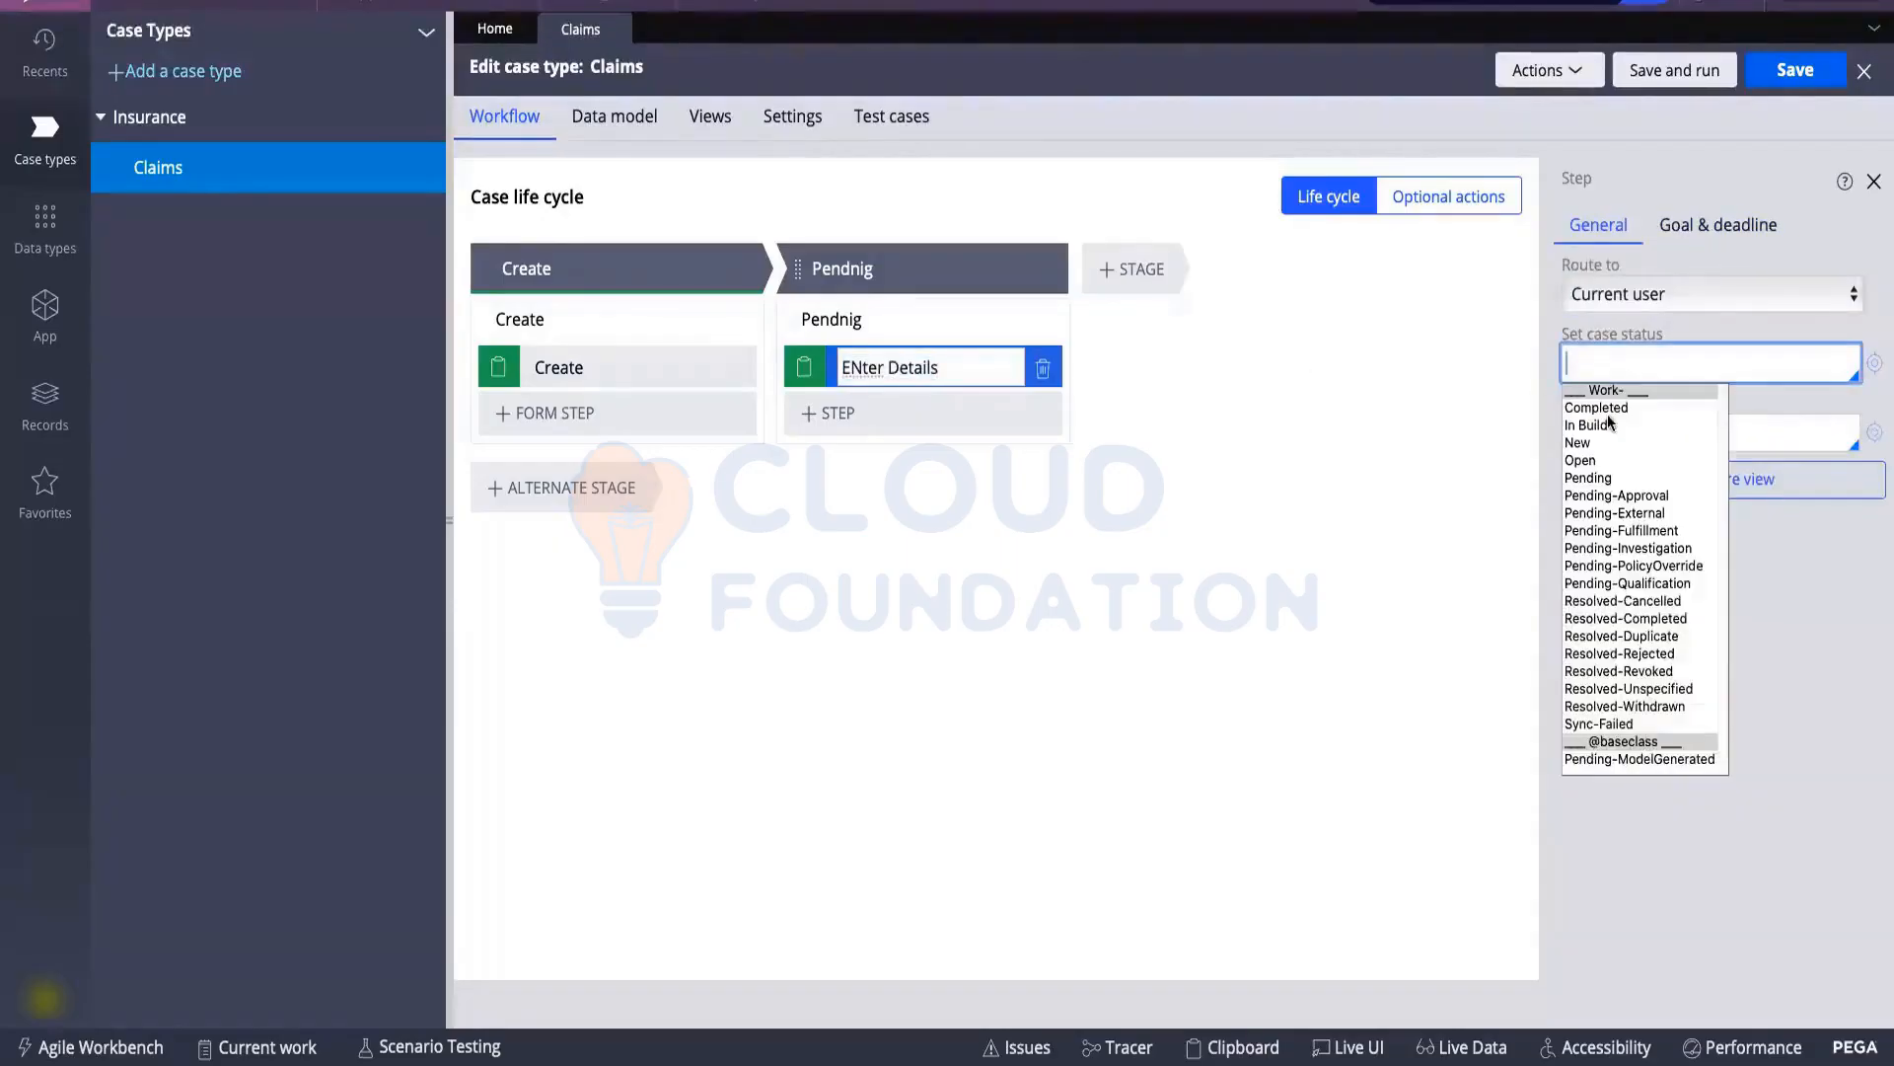
{"action": "left_click", "coordinate": [1617, 496]}
{"action": "left_click", "coordinate": [1804, 72]}
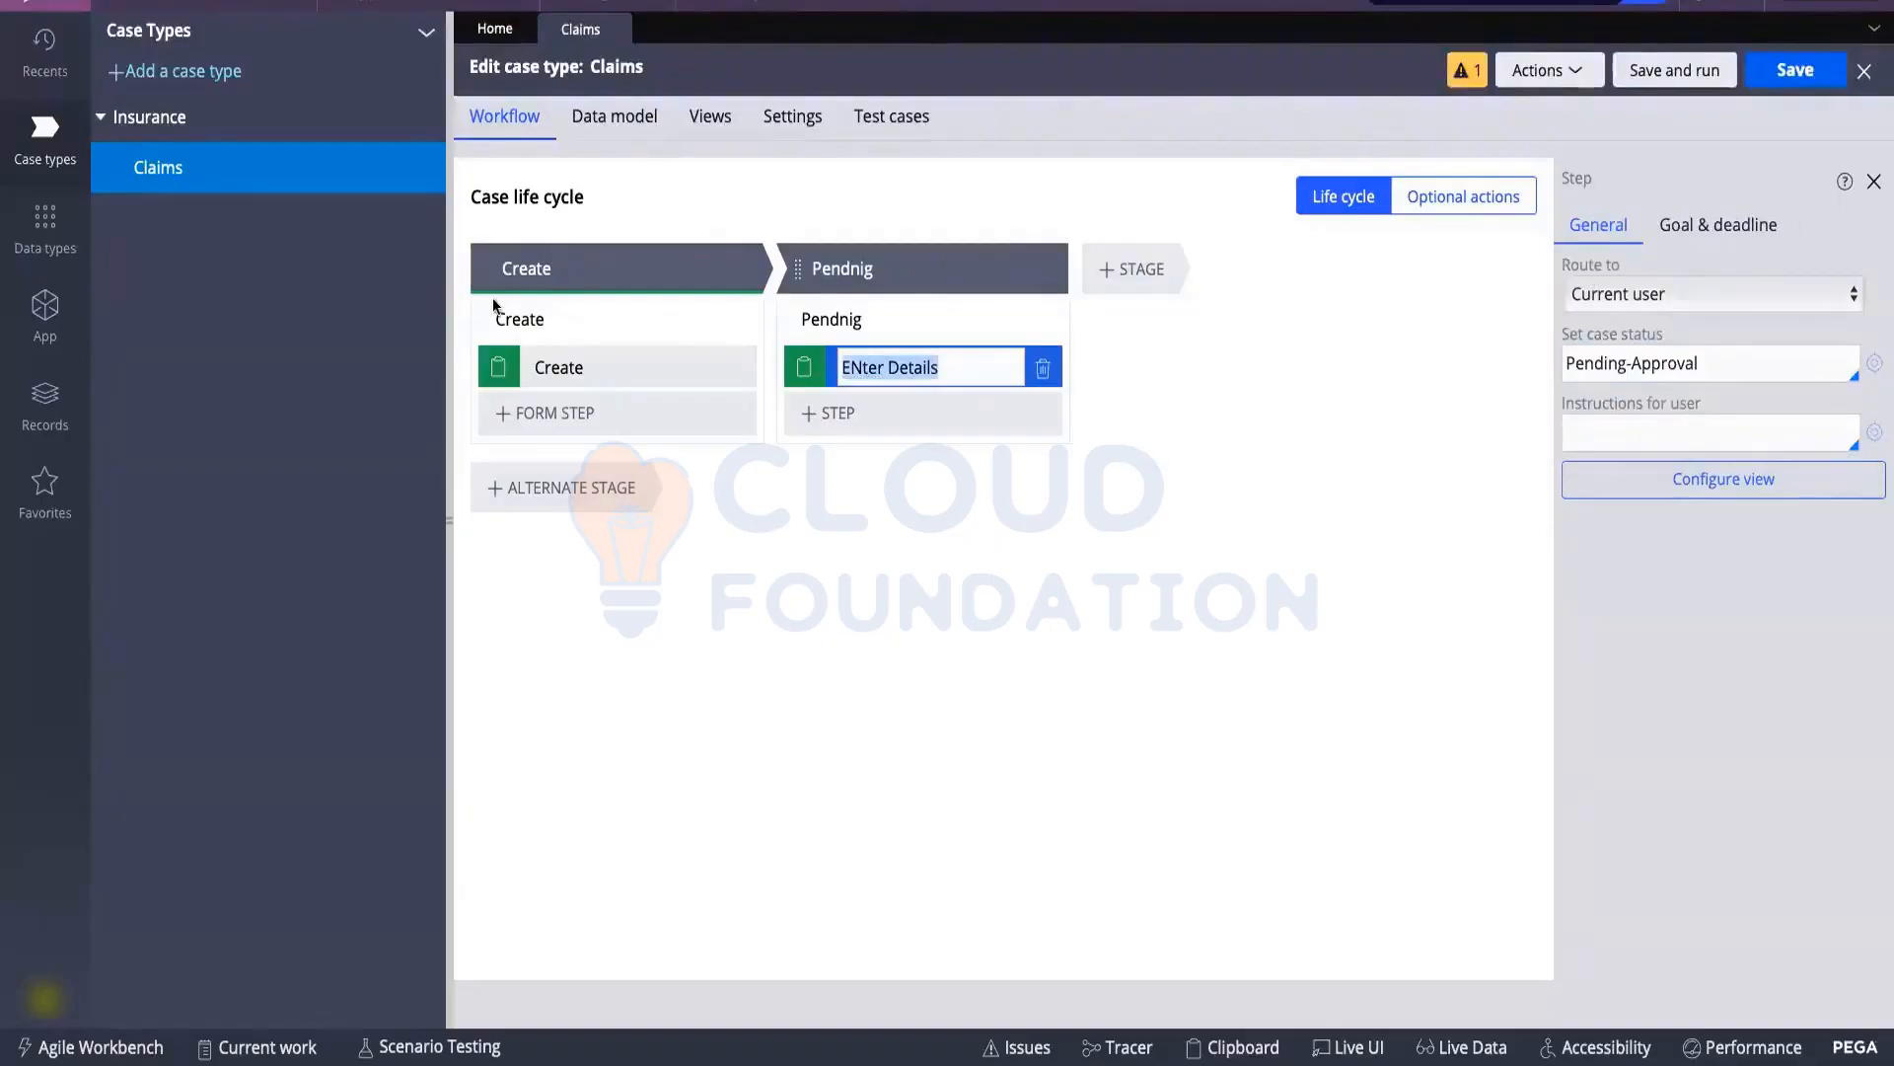
Enable field auditing for Claims, select the Work status field and save the case type
{"action": "left_click", "coordinate": [811, 120]}
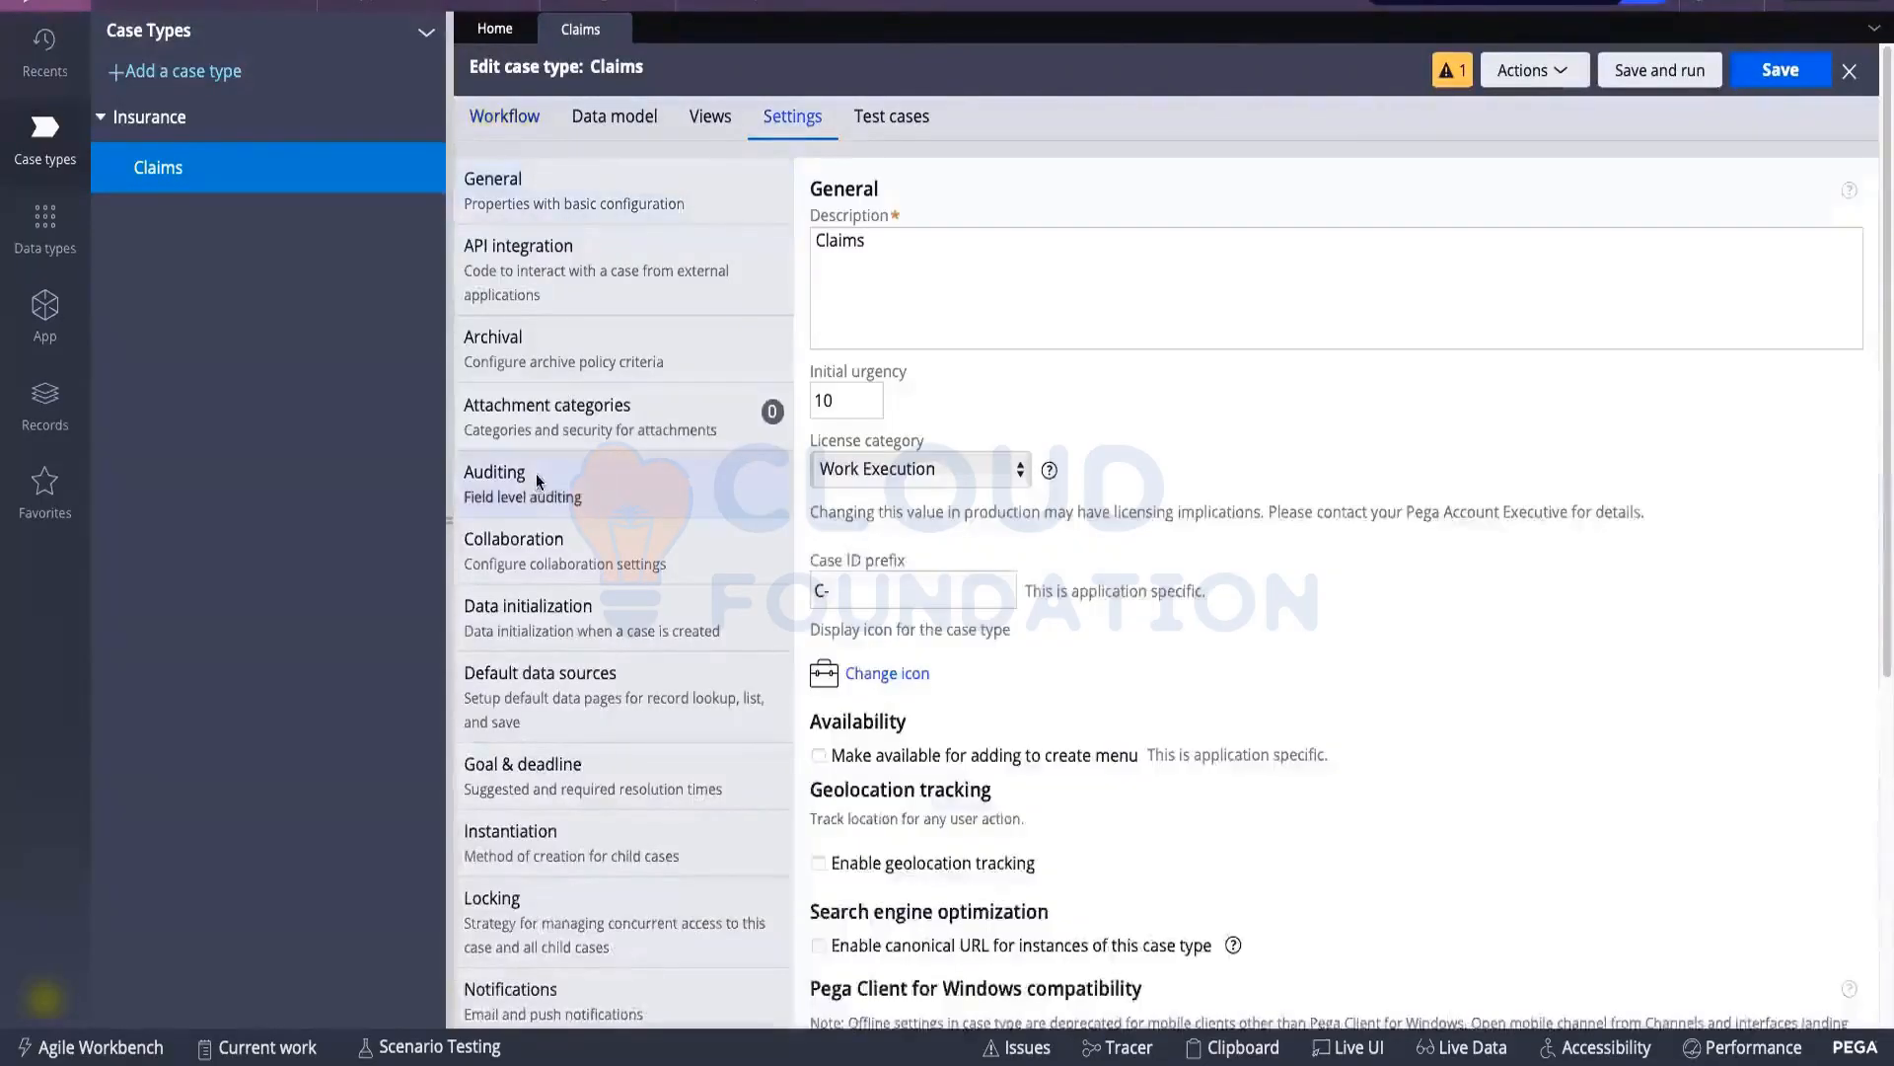
{"action": "left_click", "coordinate": [536, 479]}
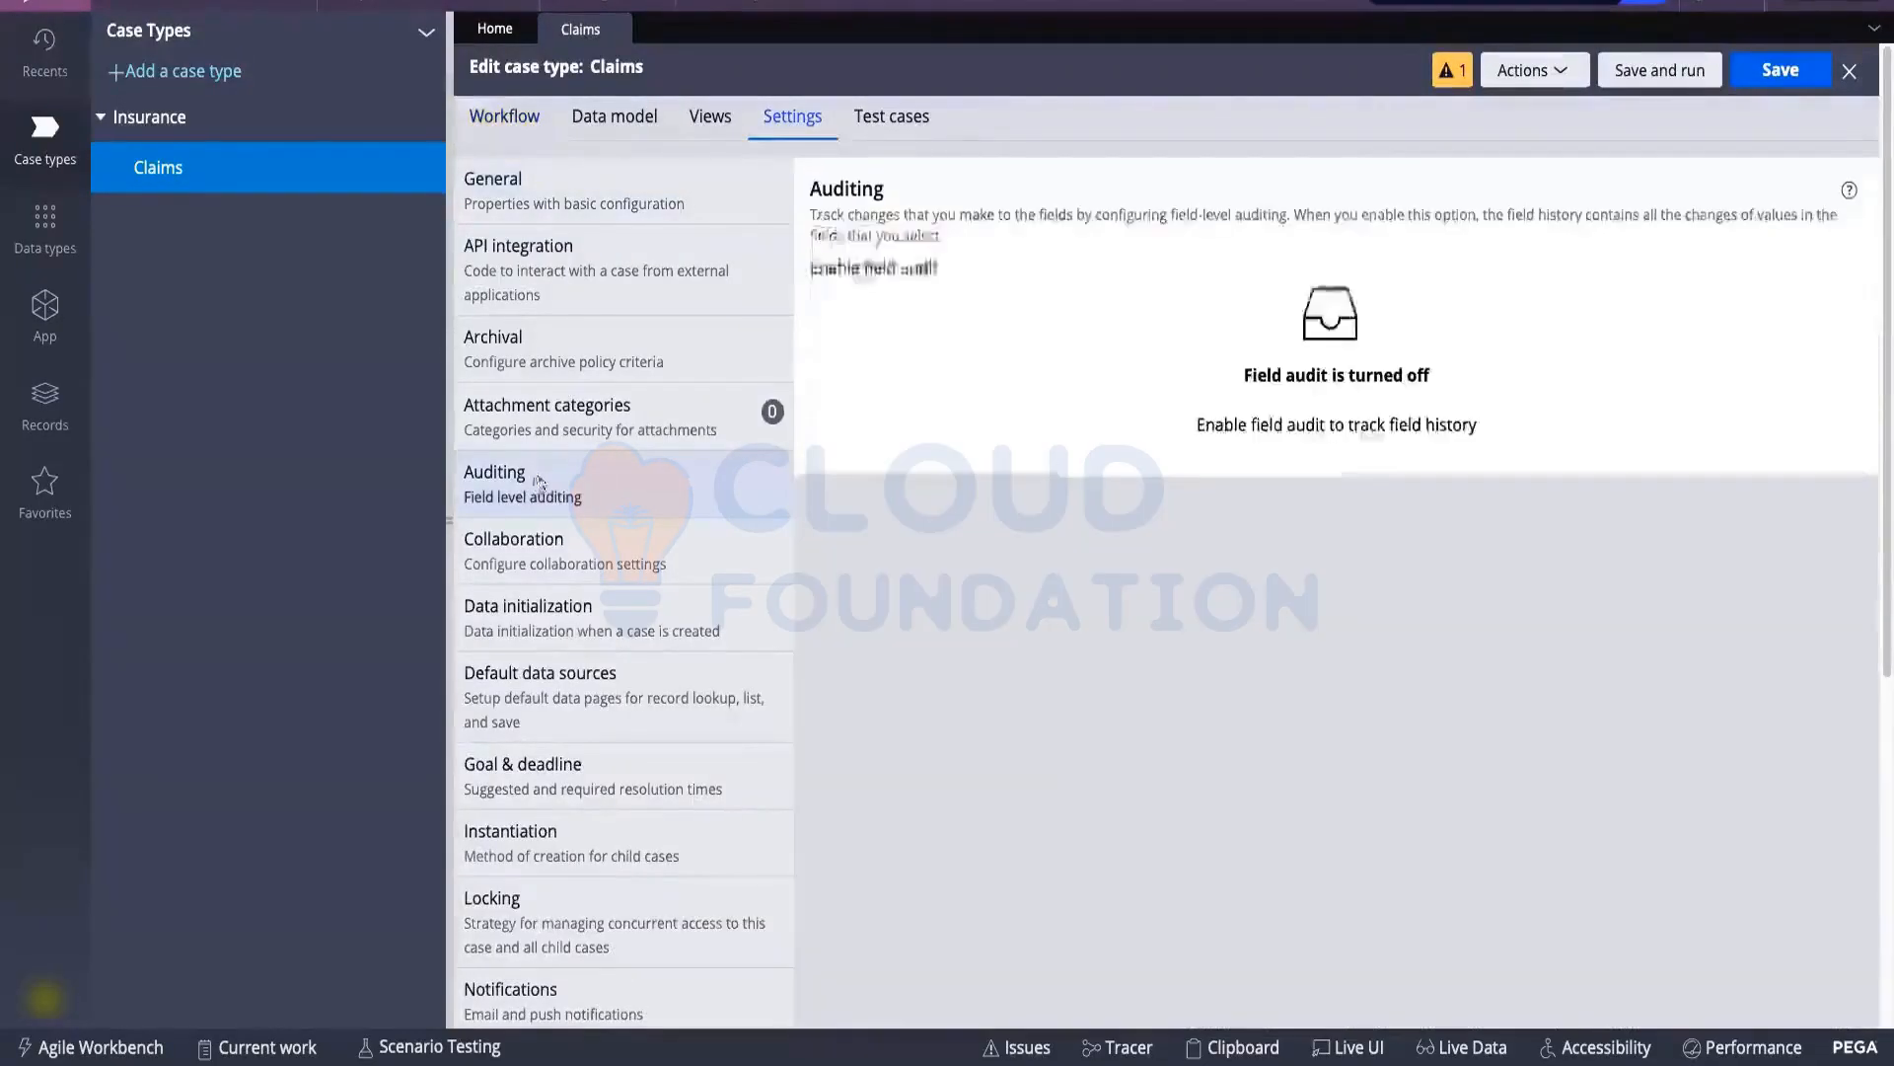
{"action": "left_click", "coordinate": [964, 268]}
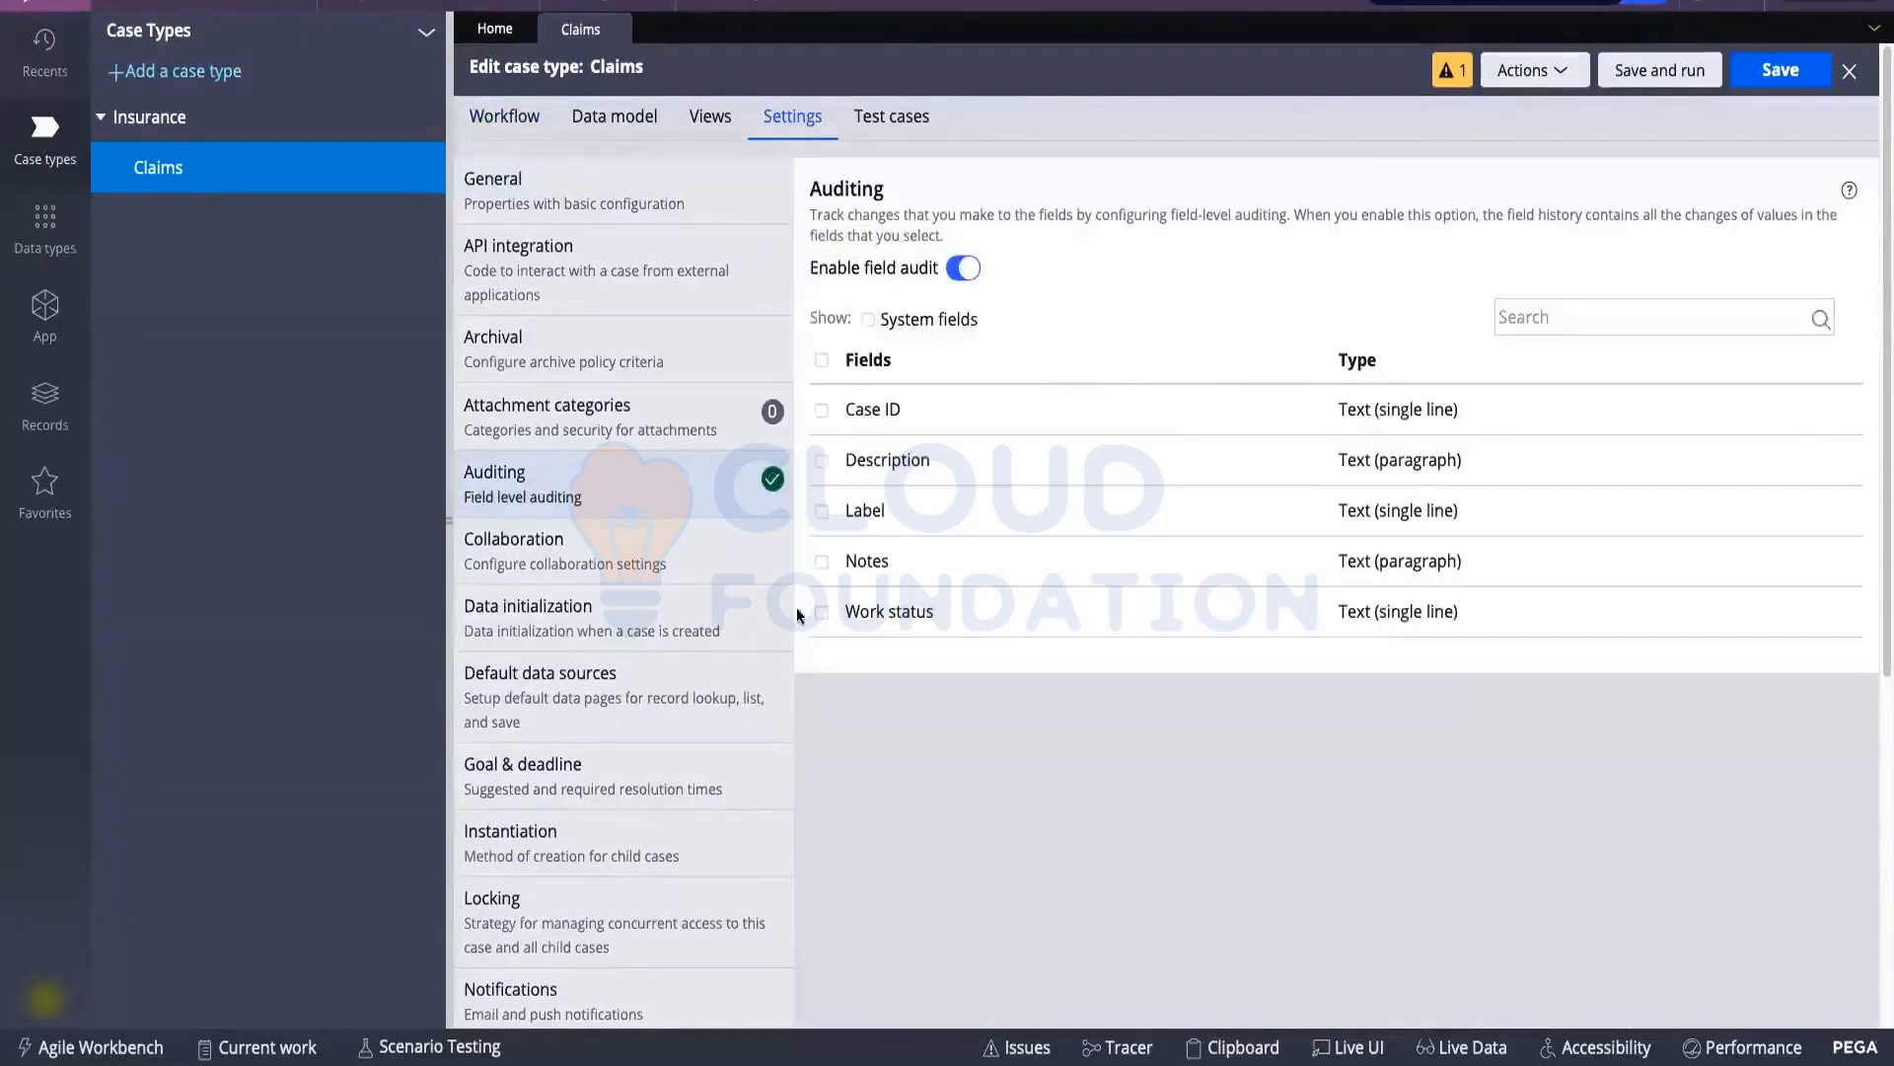
{"action": "left_click", "coordinate": [823, 611]}
{"action": "left_click", "coordinate": [1781, 70]}
List the Declare Trigger rules in the decision records and open pyFieldLevelAuditing for the Claims class
{"action": "left_click", "coordinate": [65, 404]}
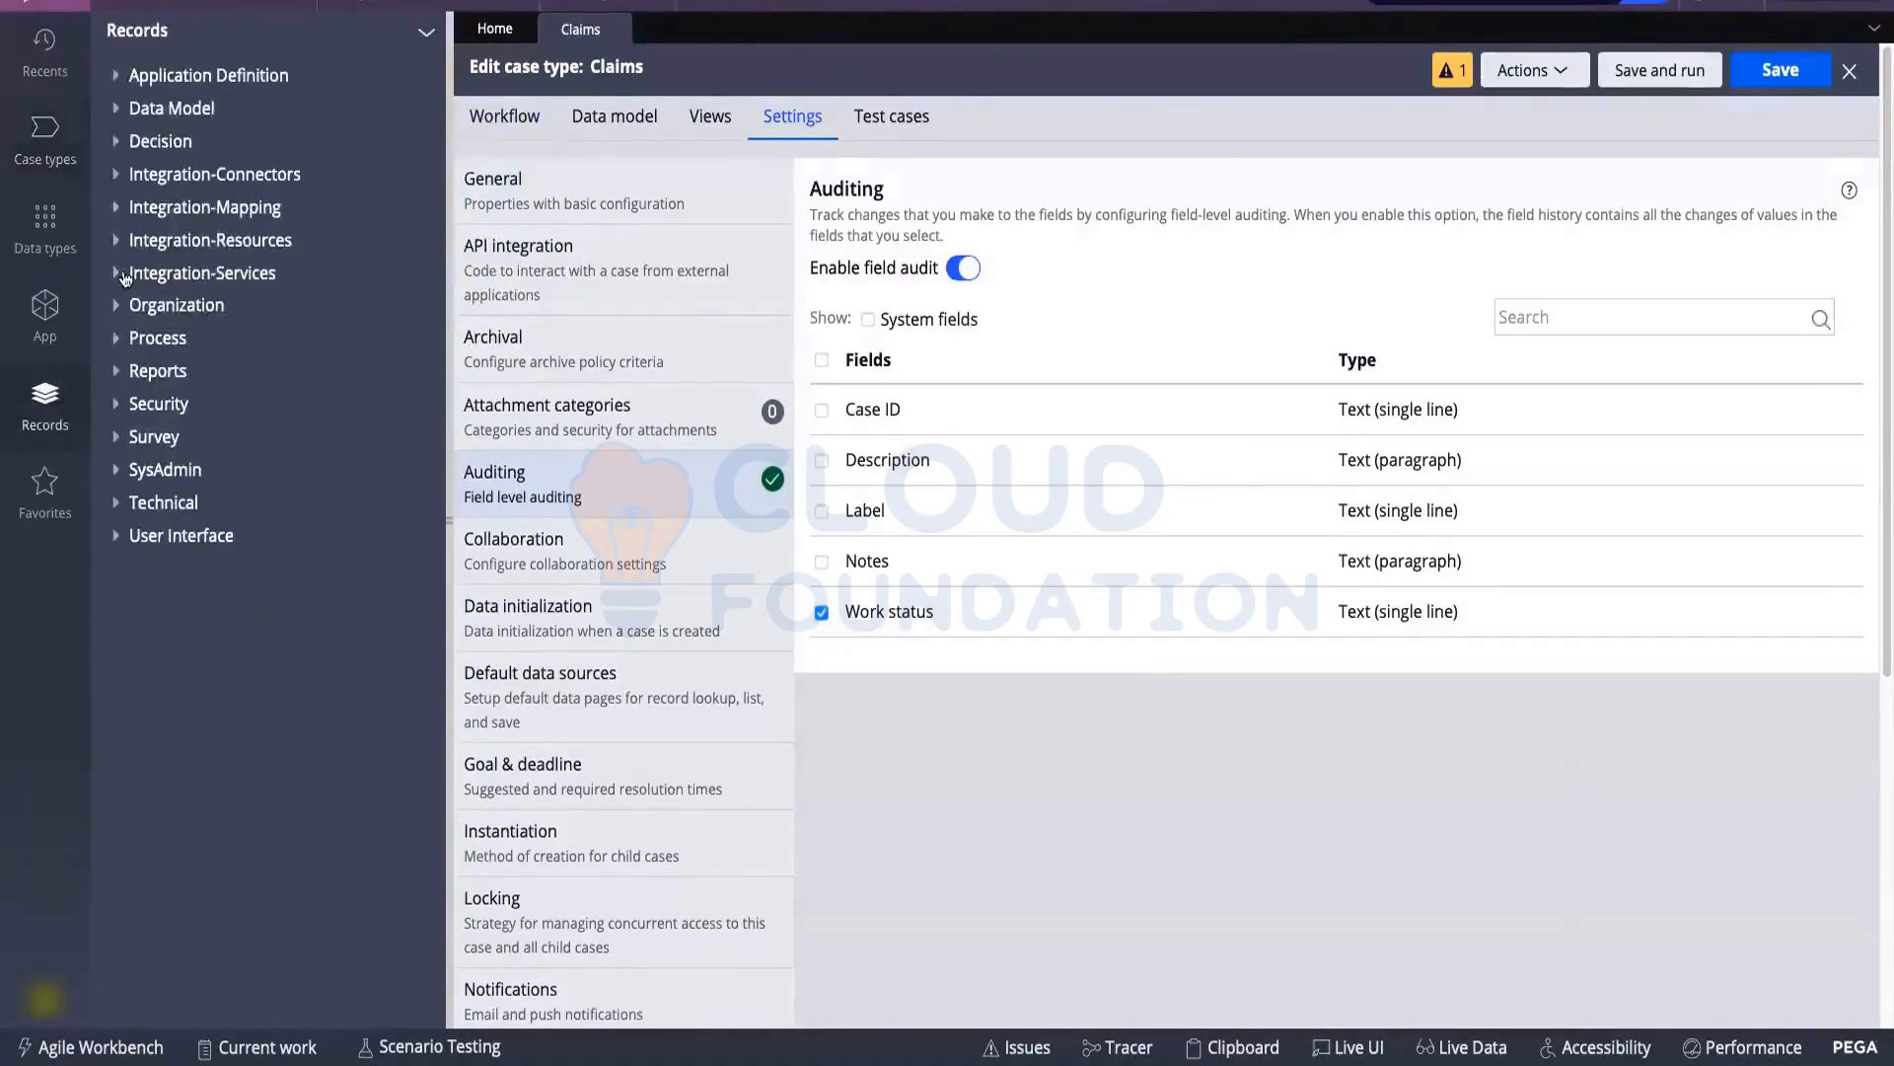
{"action": "left_click", "coordinate": [116, 143]}
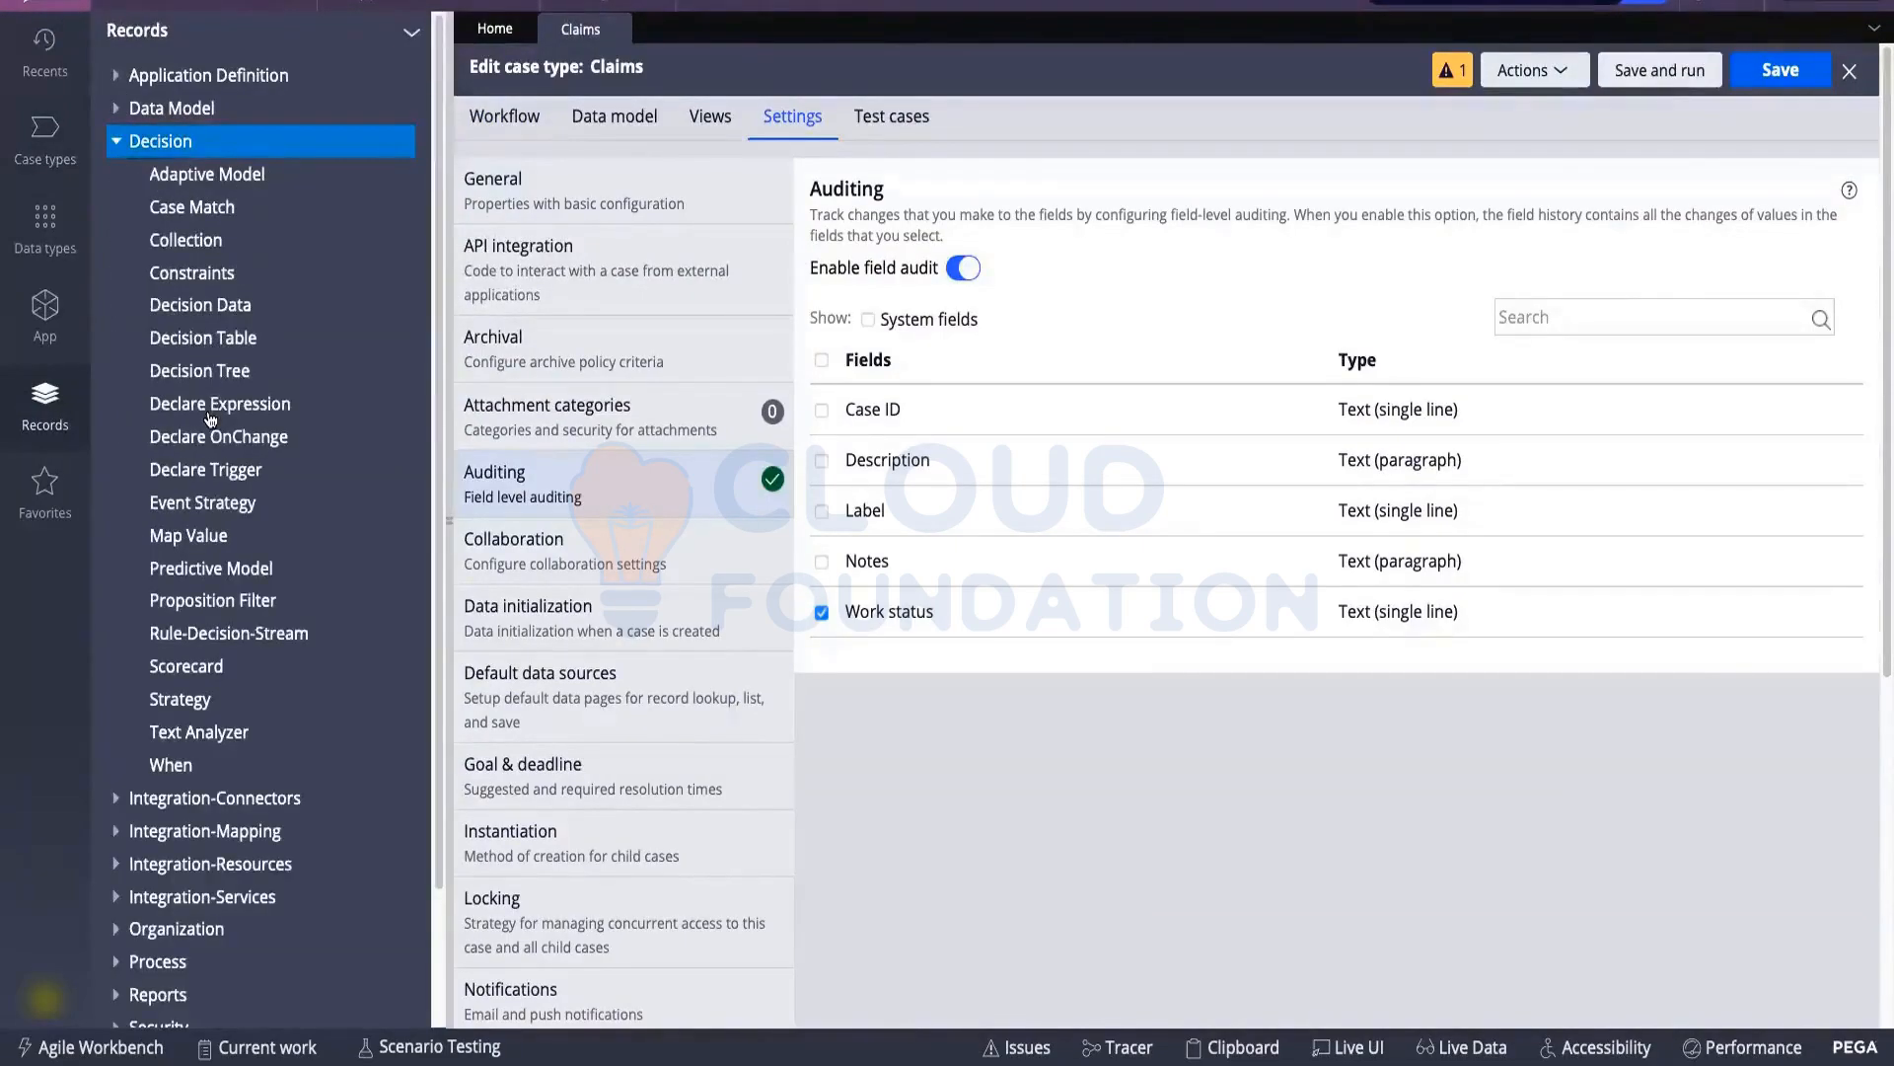
{"action": "left_click", "coordinate": [204, 478]}
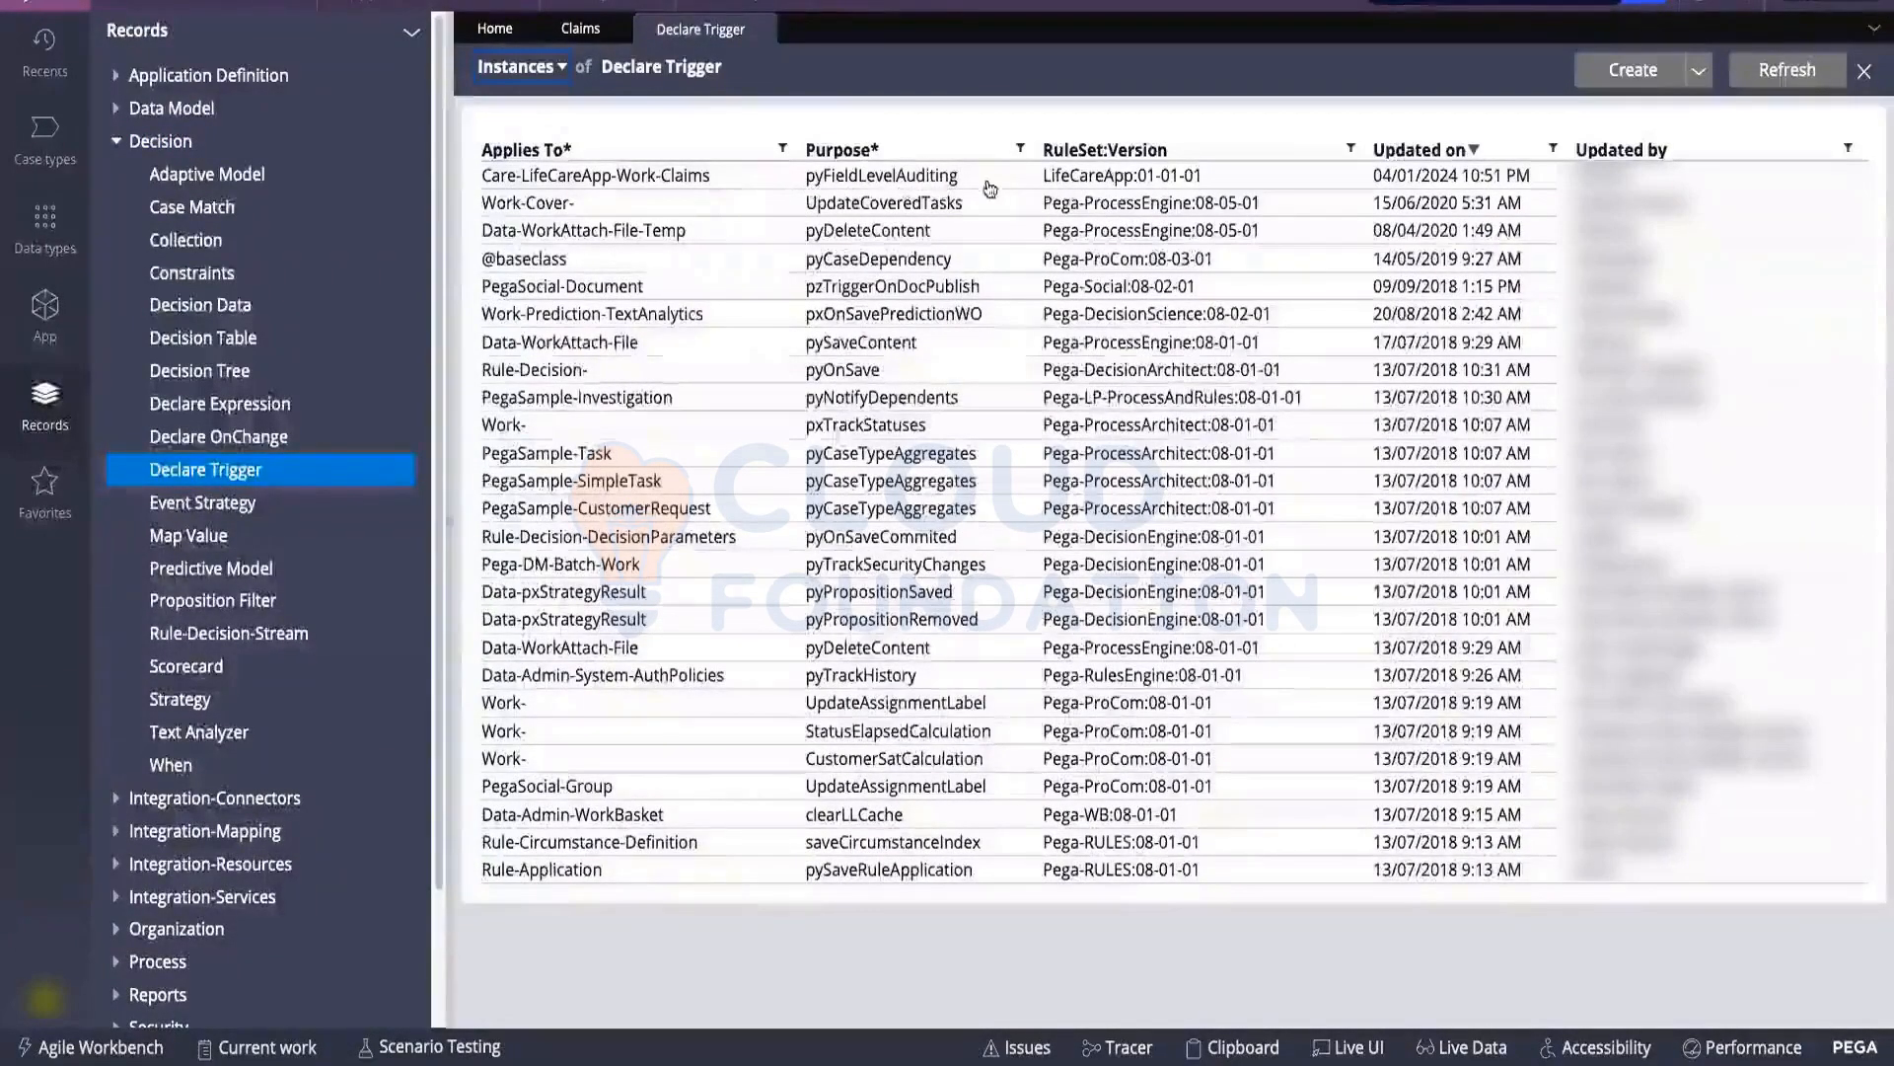
{"action": "left_click", "coordinate": [861, 182]}
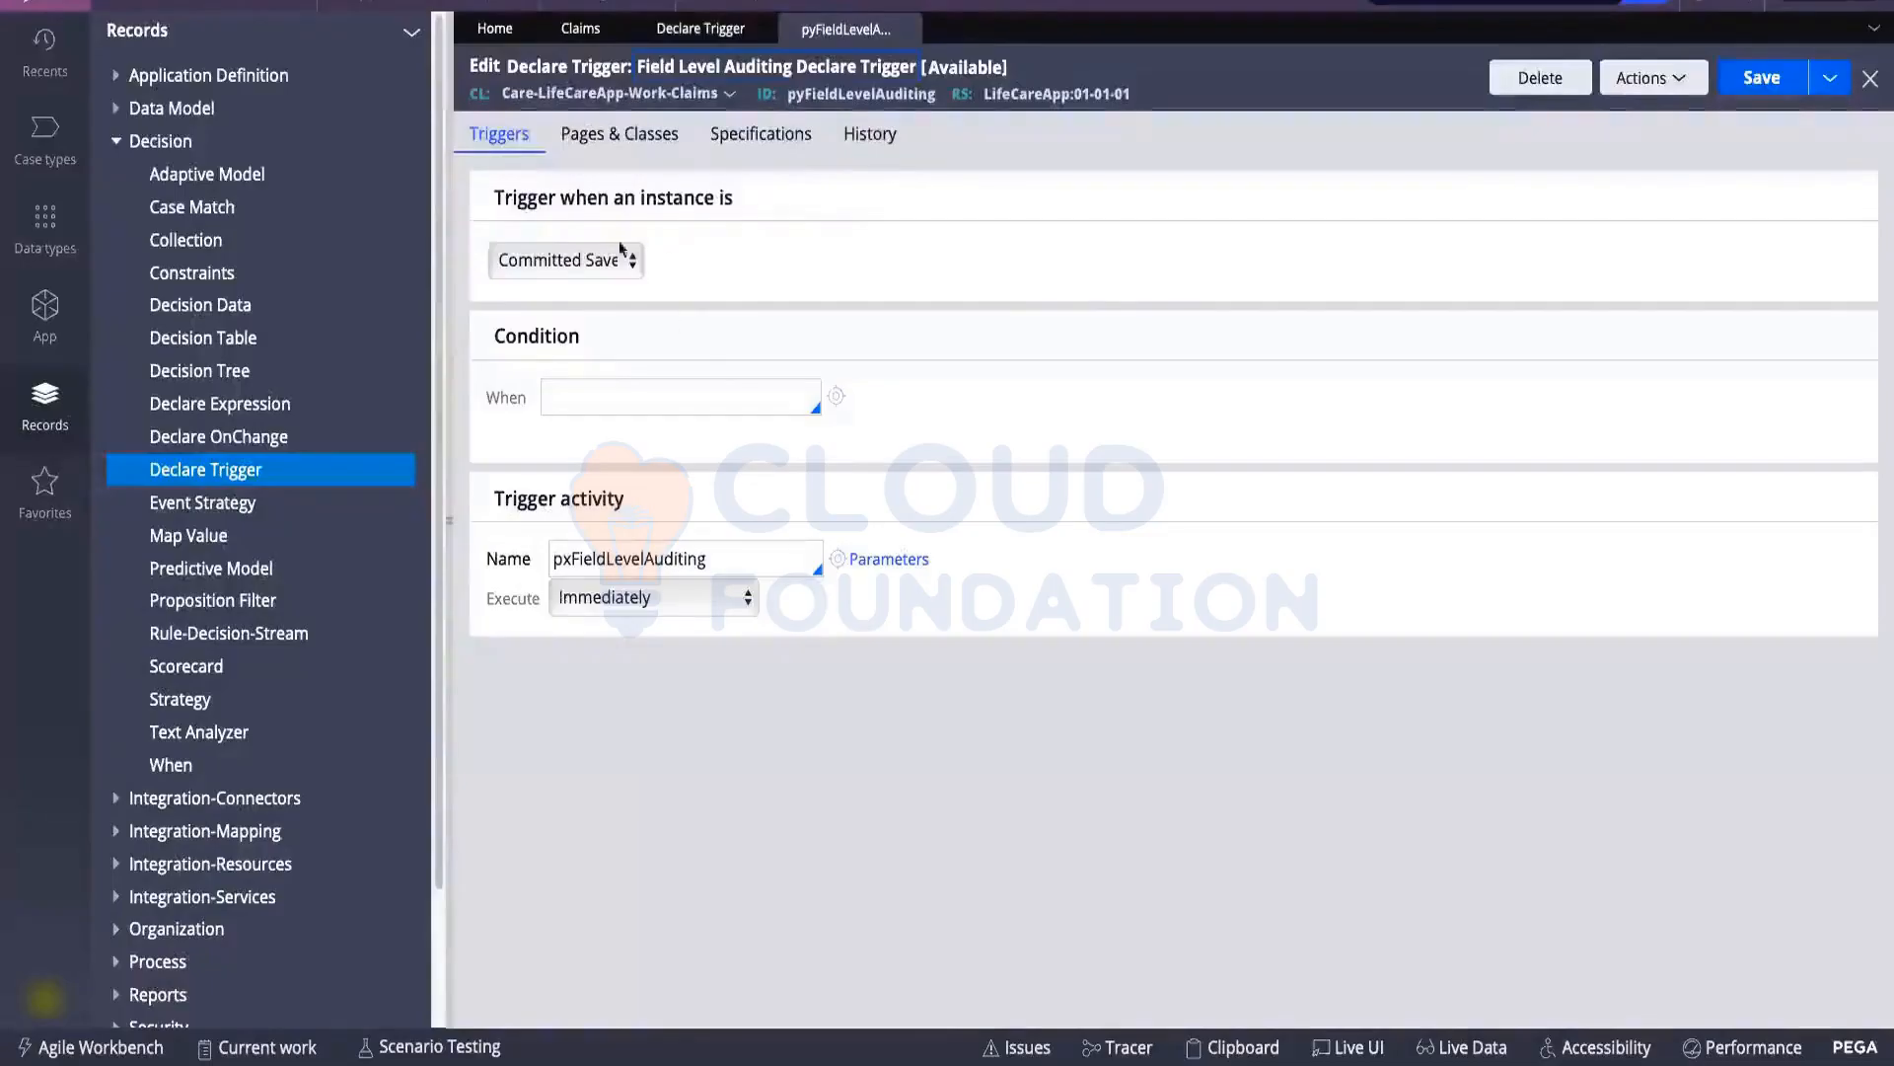
Review when the field-level auditing trigger fires and return to the Declare Trigger rule list
{"action": "left_click_drag", "start_coordinate": [493, 211], "coordinate": [523, 208]}
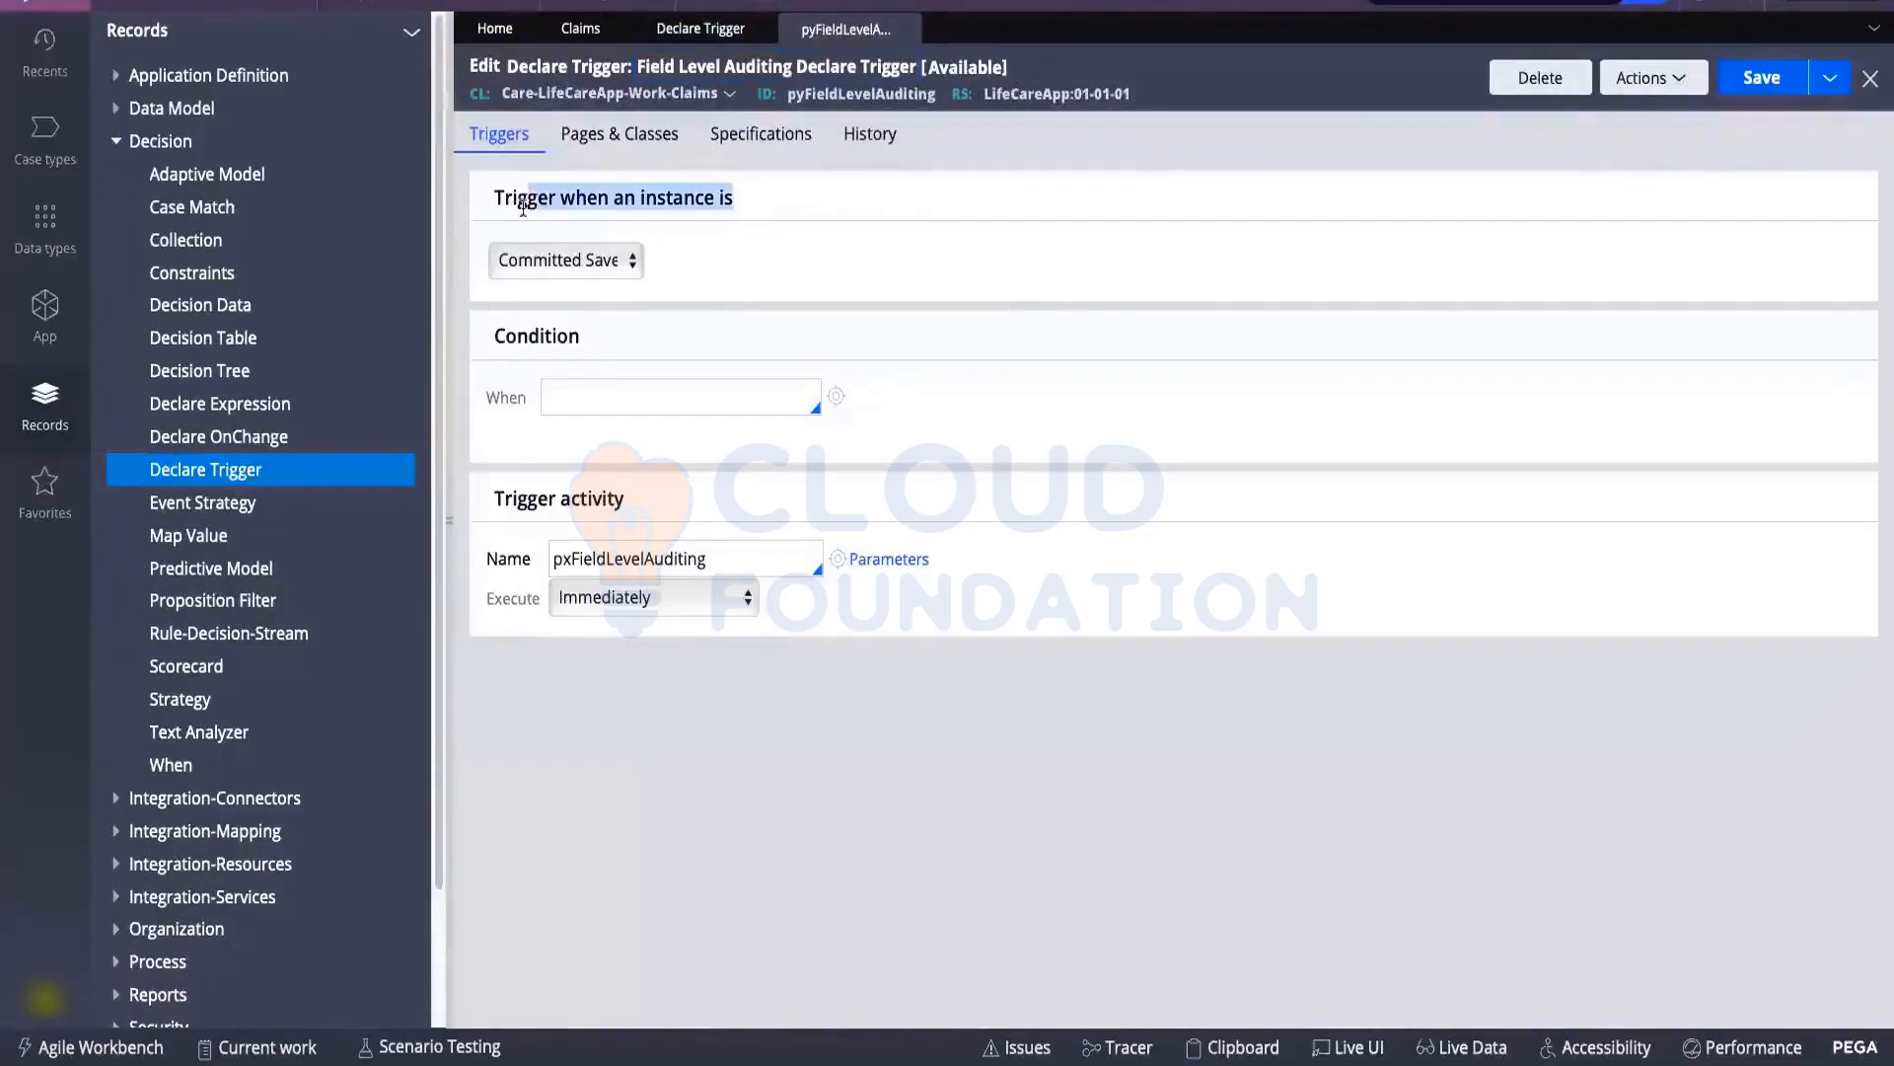
{"action": "left_click", "coordinate": [760, 199]}
{"action": "left_click_drag", "start_coordinate": [756, 190], "coordinate": [558, 215]}
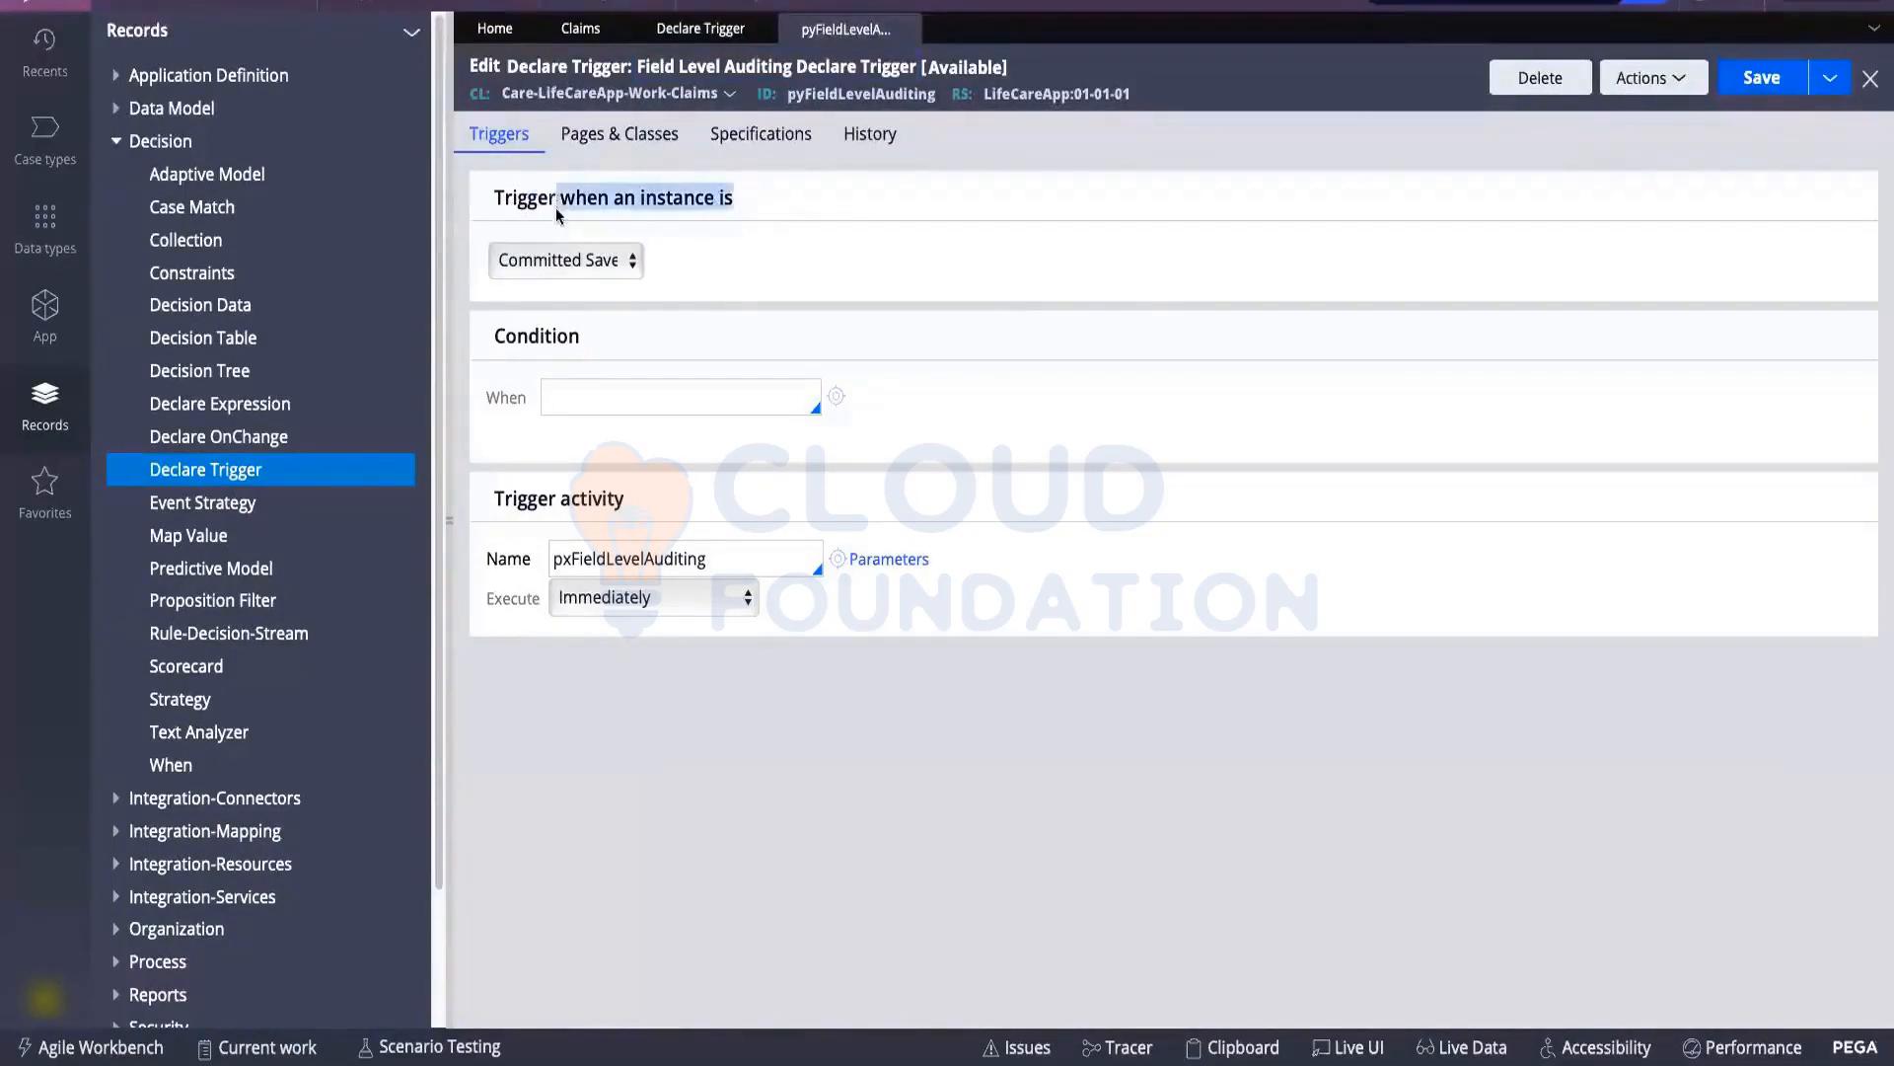
{"action": "left_click", "coordinate": [780, 262]}
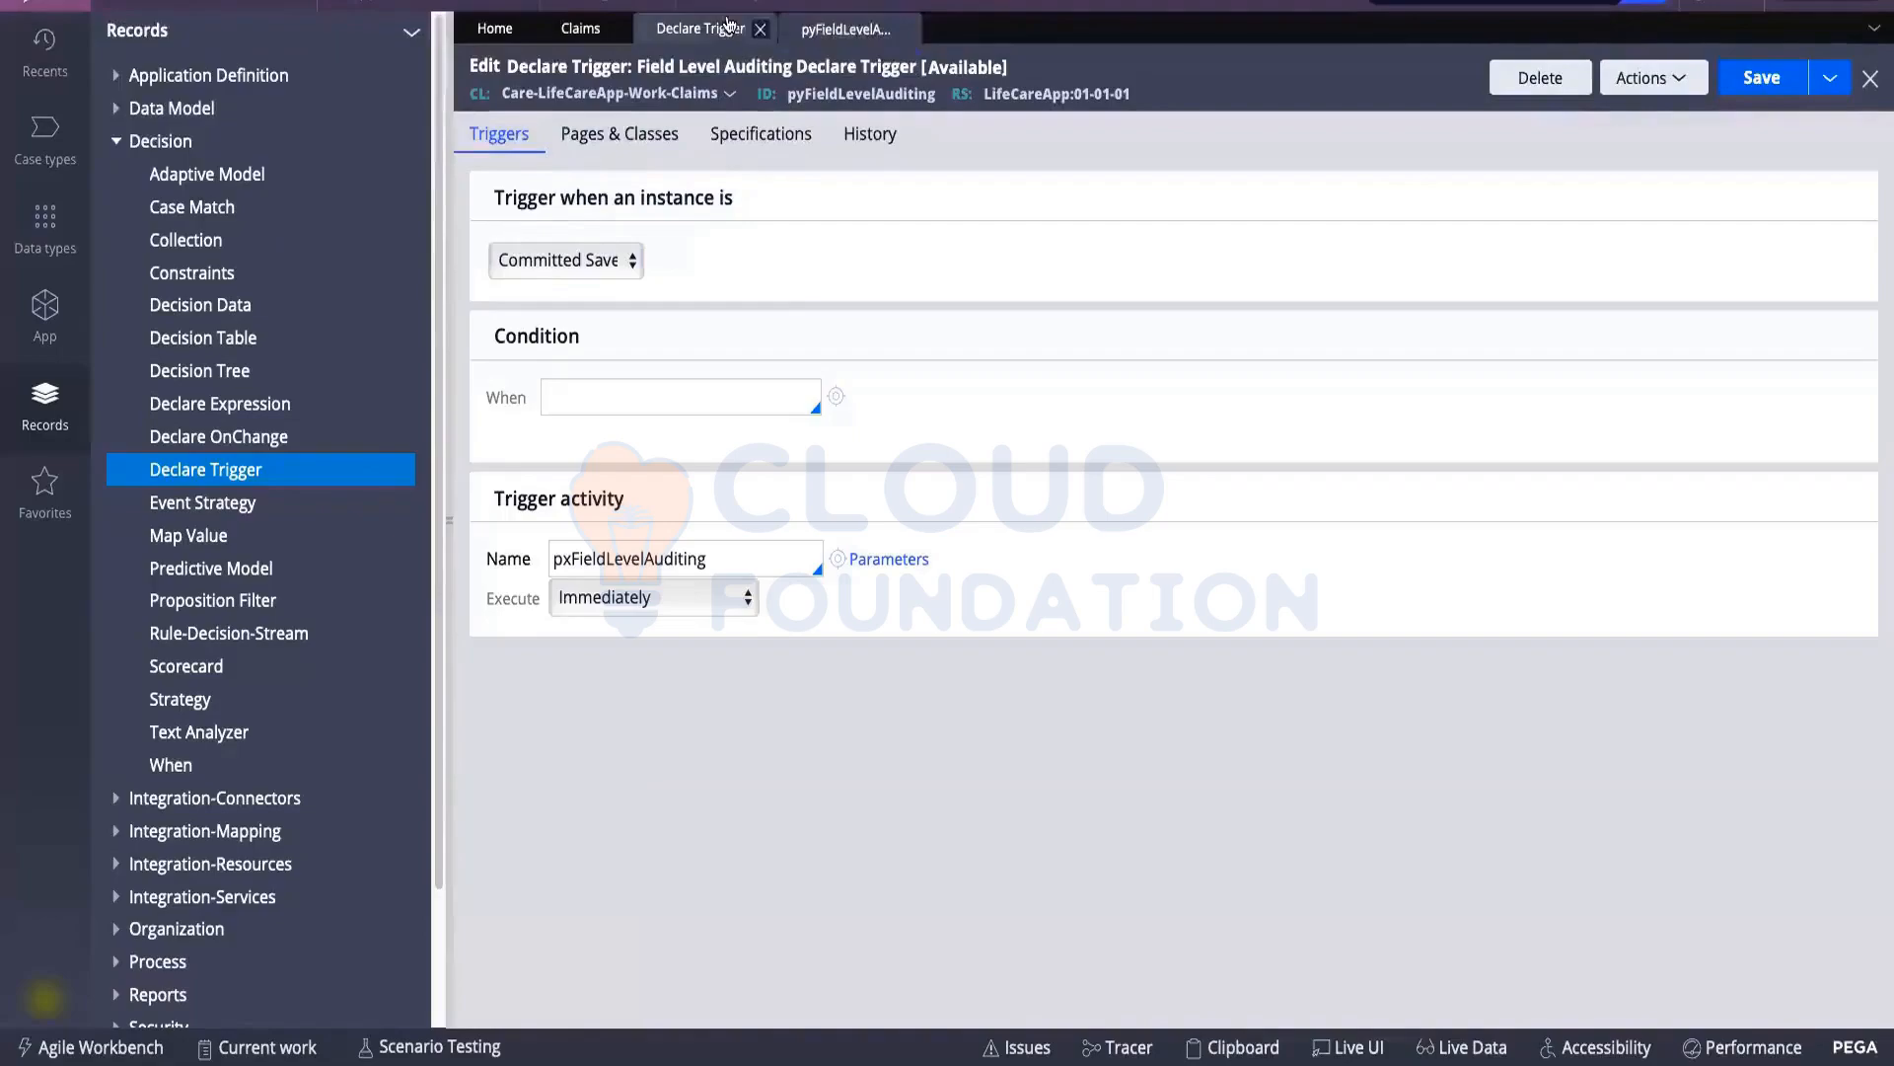
{"action": "left_click", "coordinate": [727, 28]}
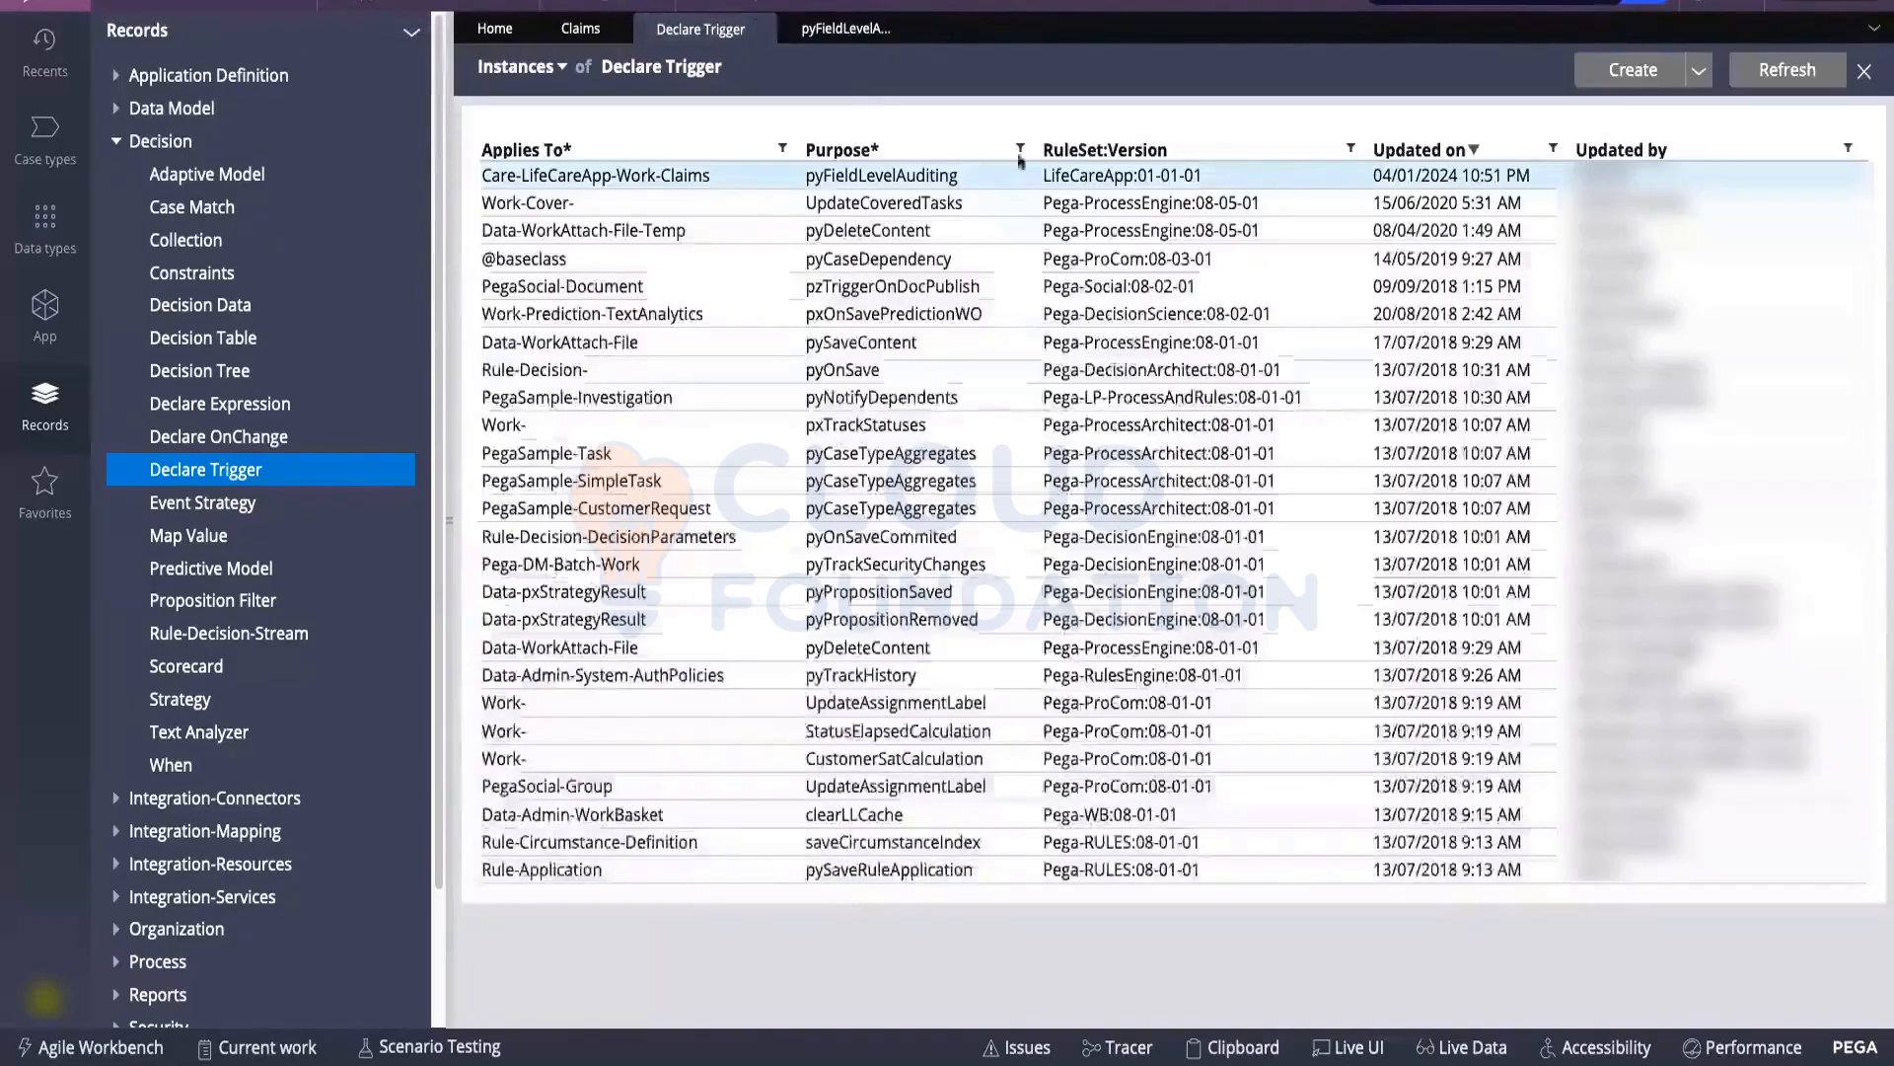
Open the pxFieldLevelAuditing activity from the trigger rule and inspect the Java source of its first step
{"action": "left_click", "coordinate": [846, 30]}
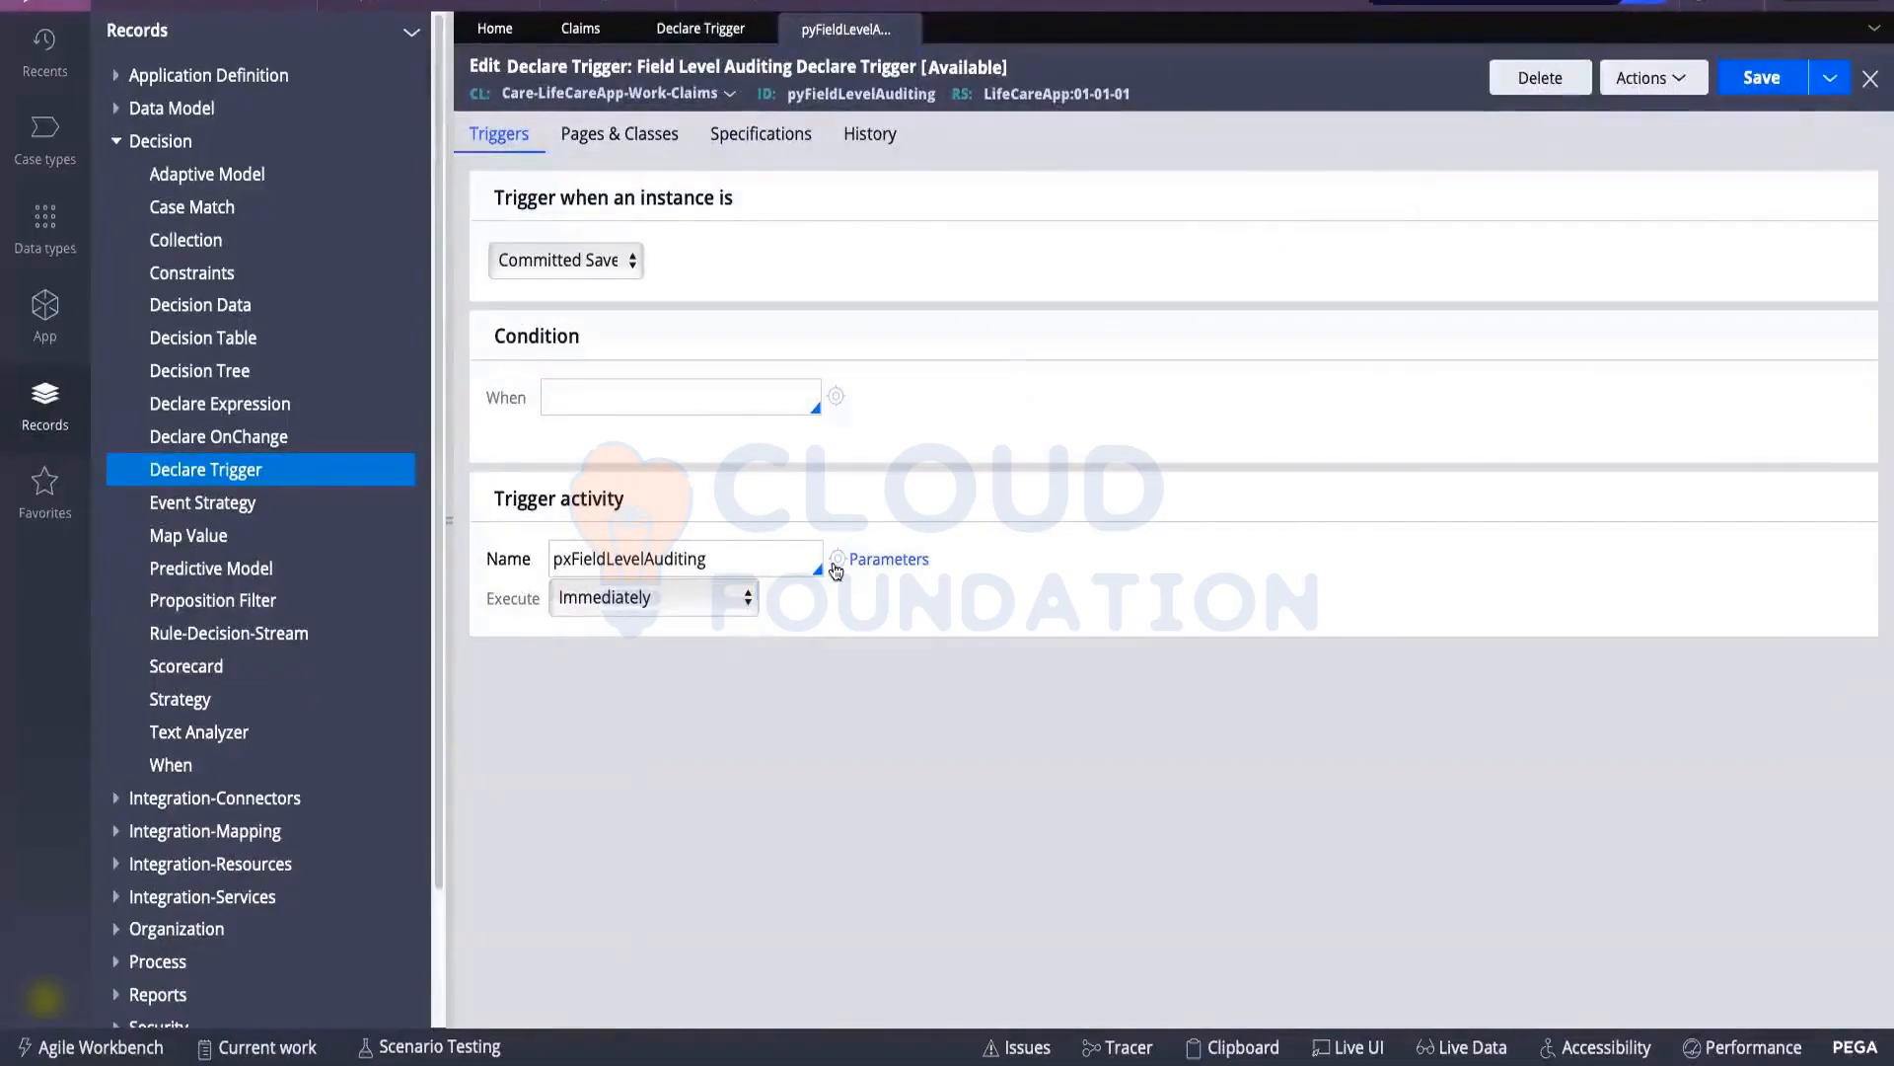
{"action": "left_click", "coordinate": [837, 559]}
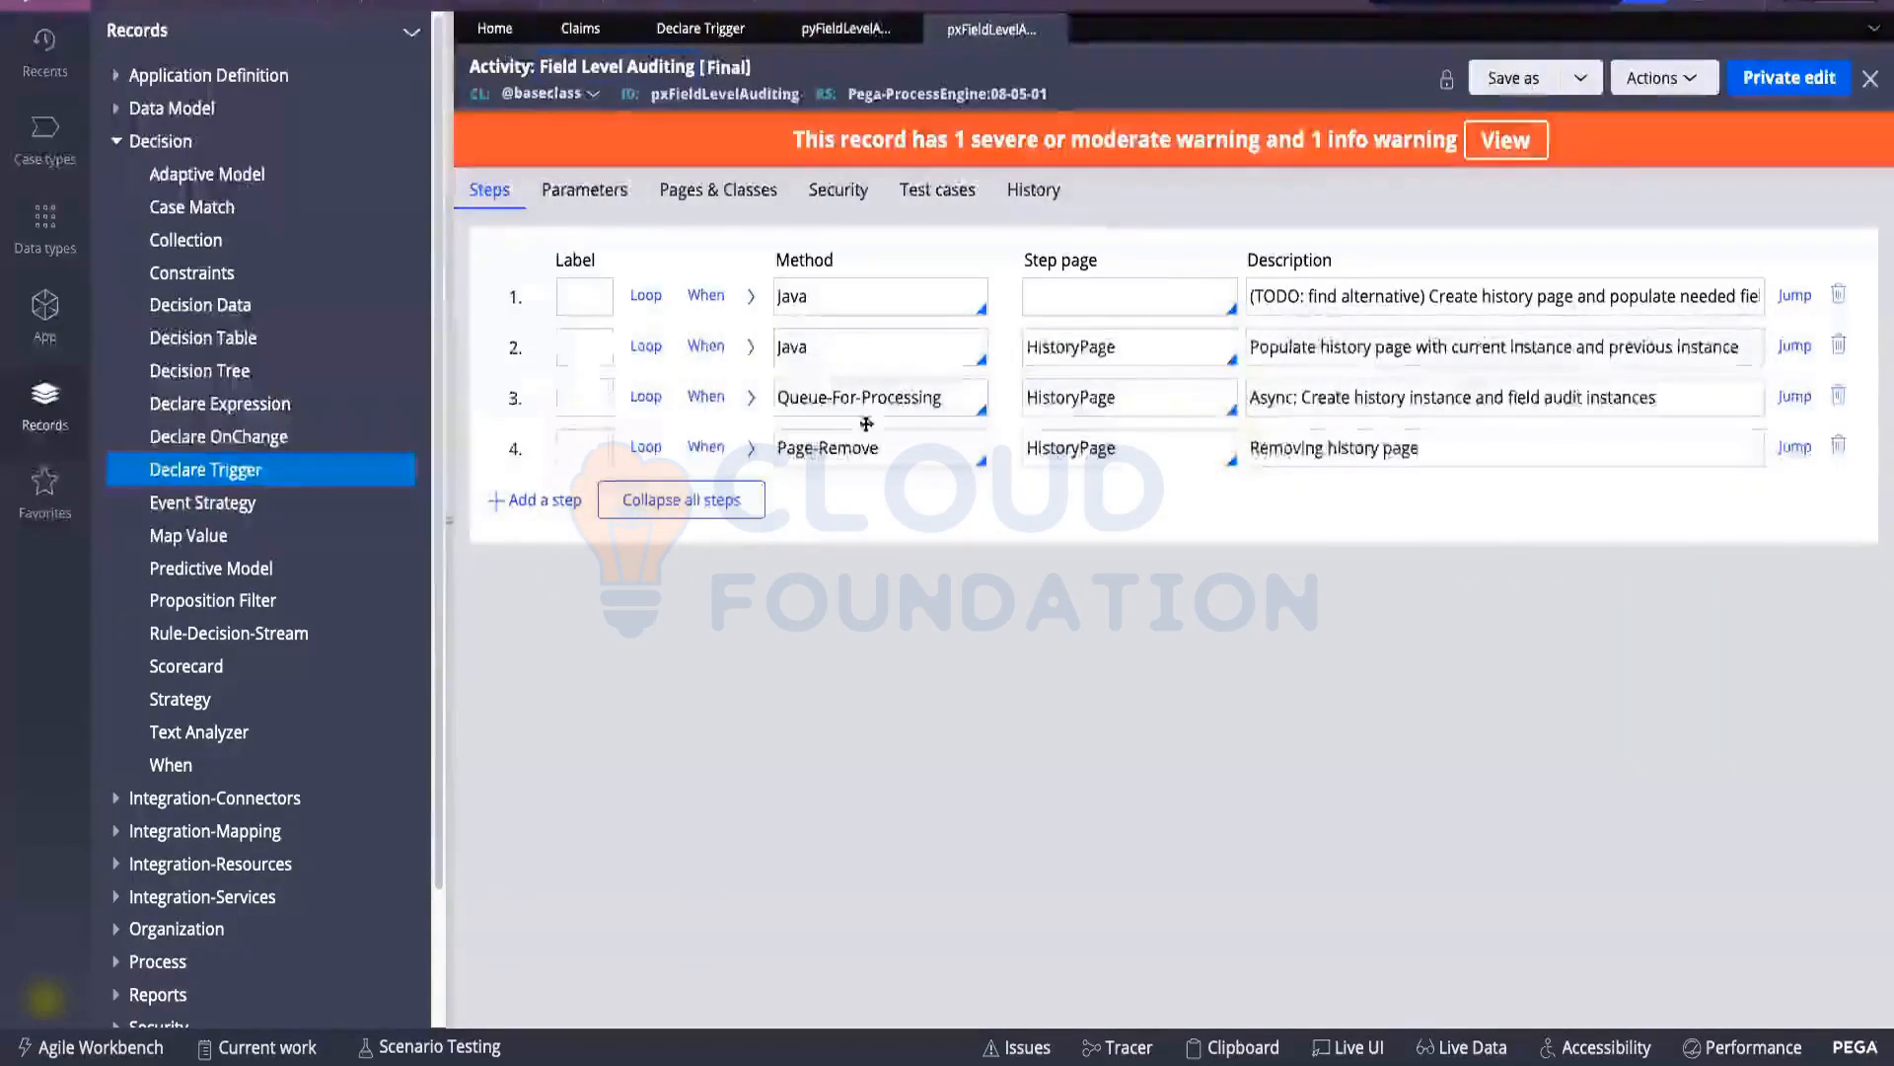
{"action": "left_click", "coordinate": [754, 300]}
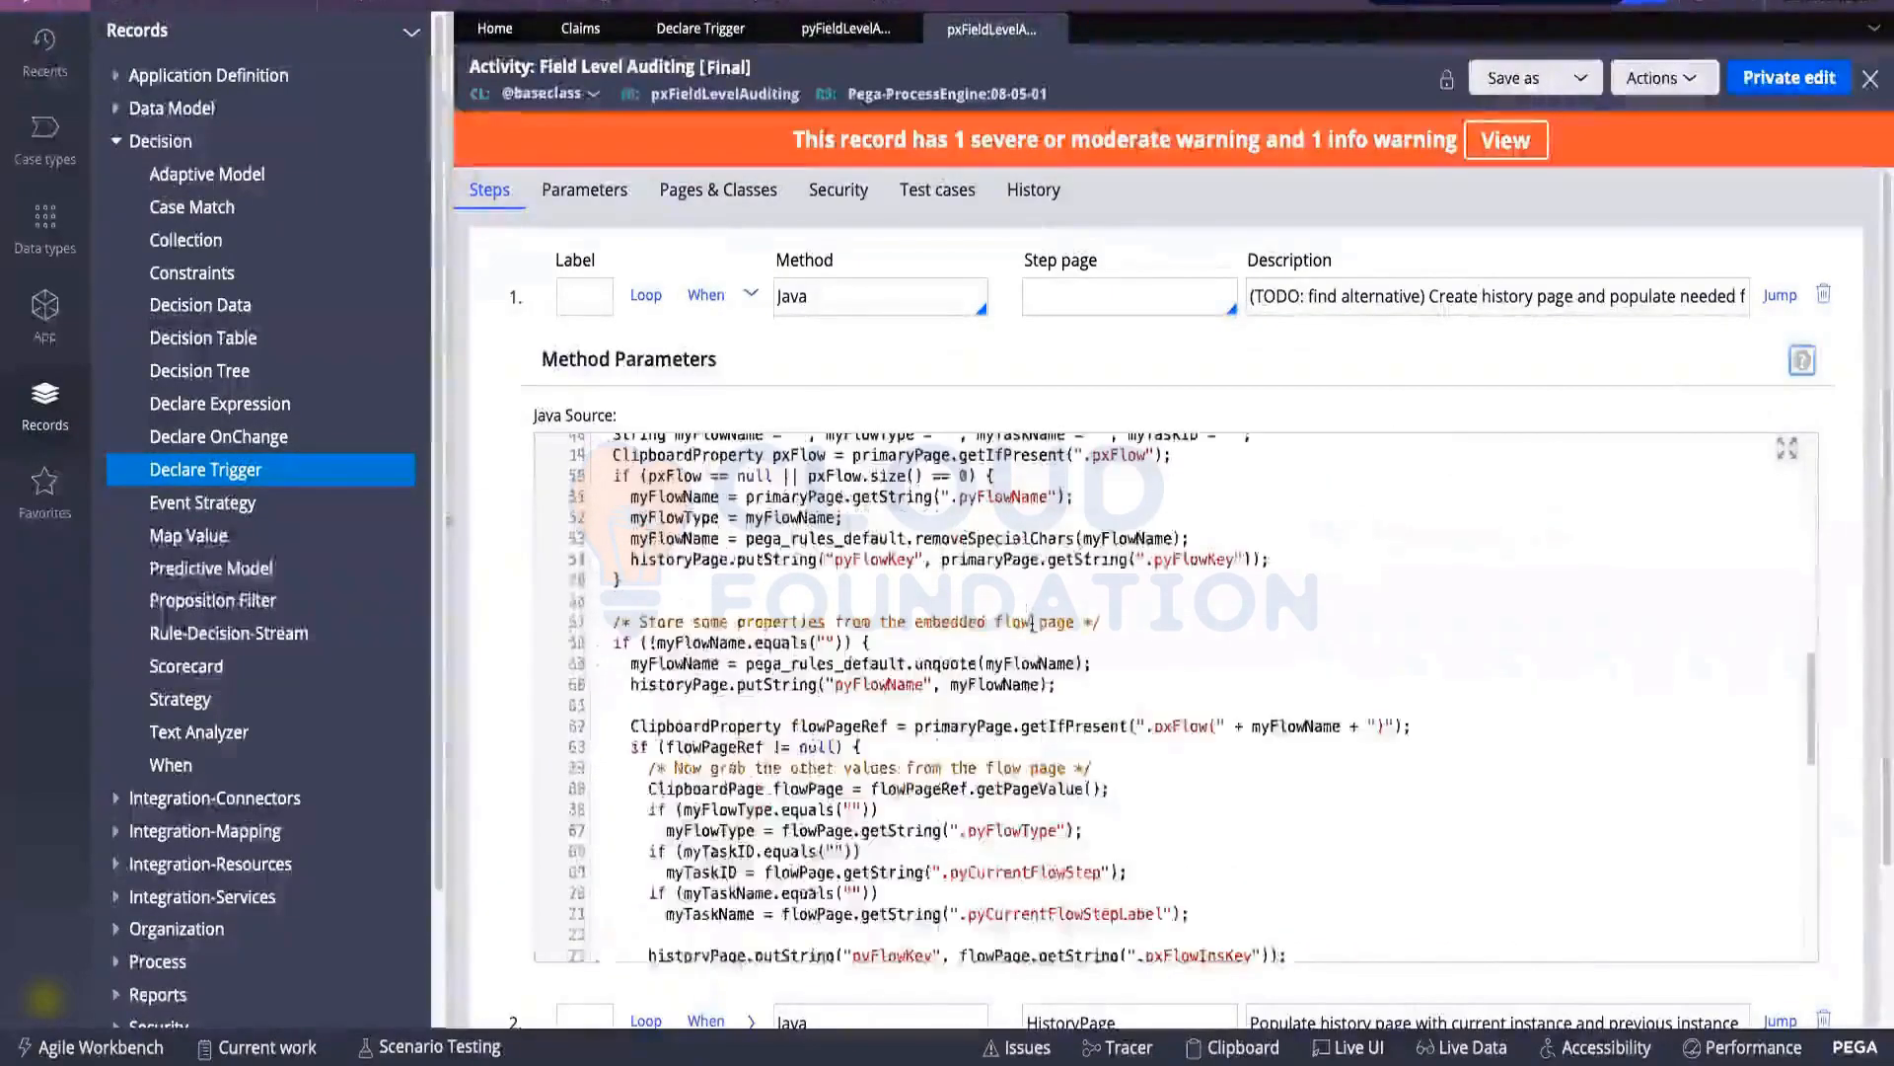
Collapse the first Java step and close the pxFieldLevelAuditing activity and the pyFieldLevelAuditing trigger rule
{"action": "left_click", "coordinate": [751, 297]}
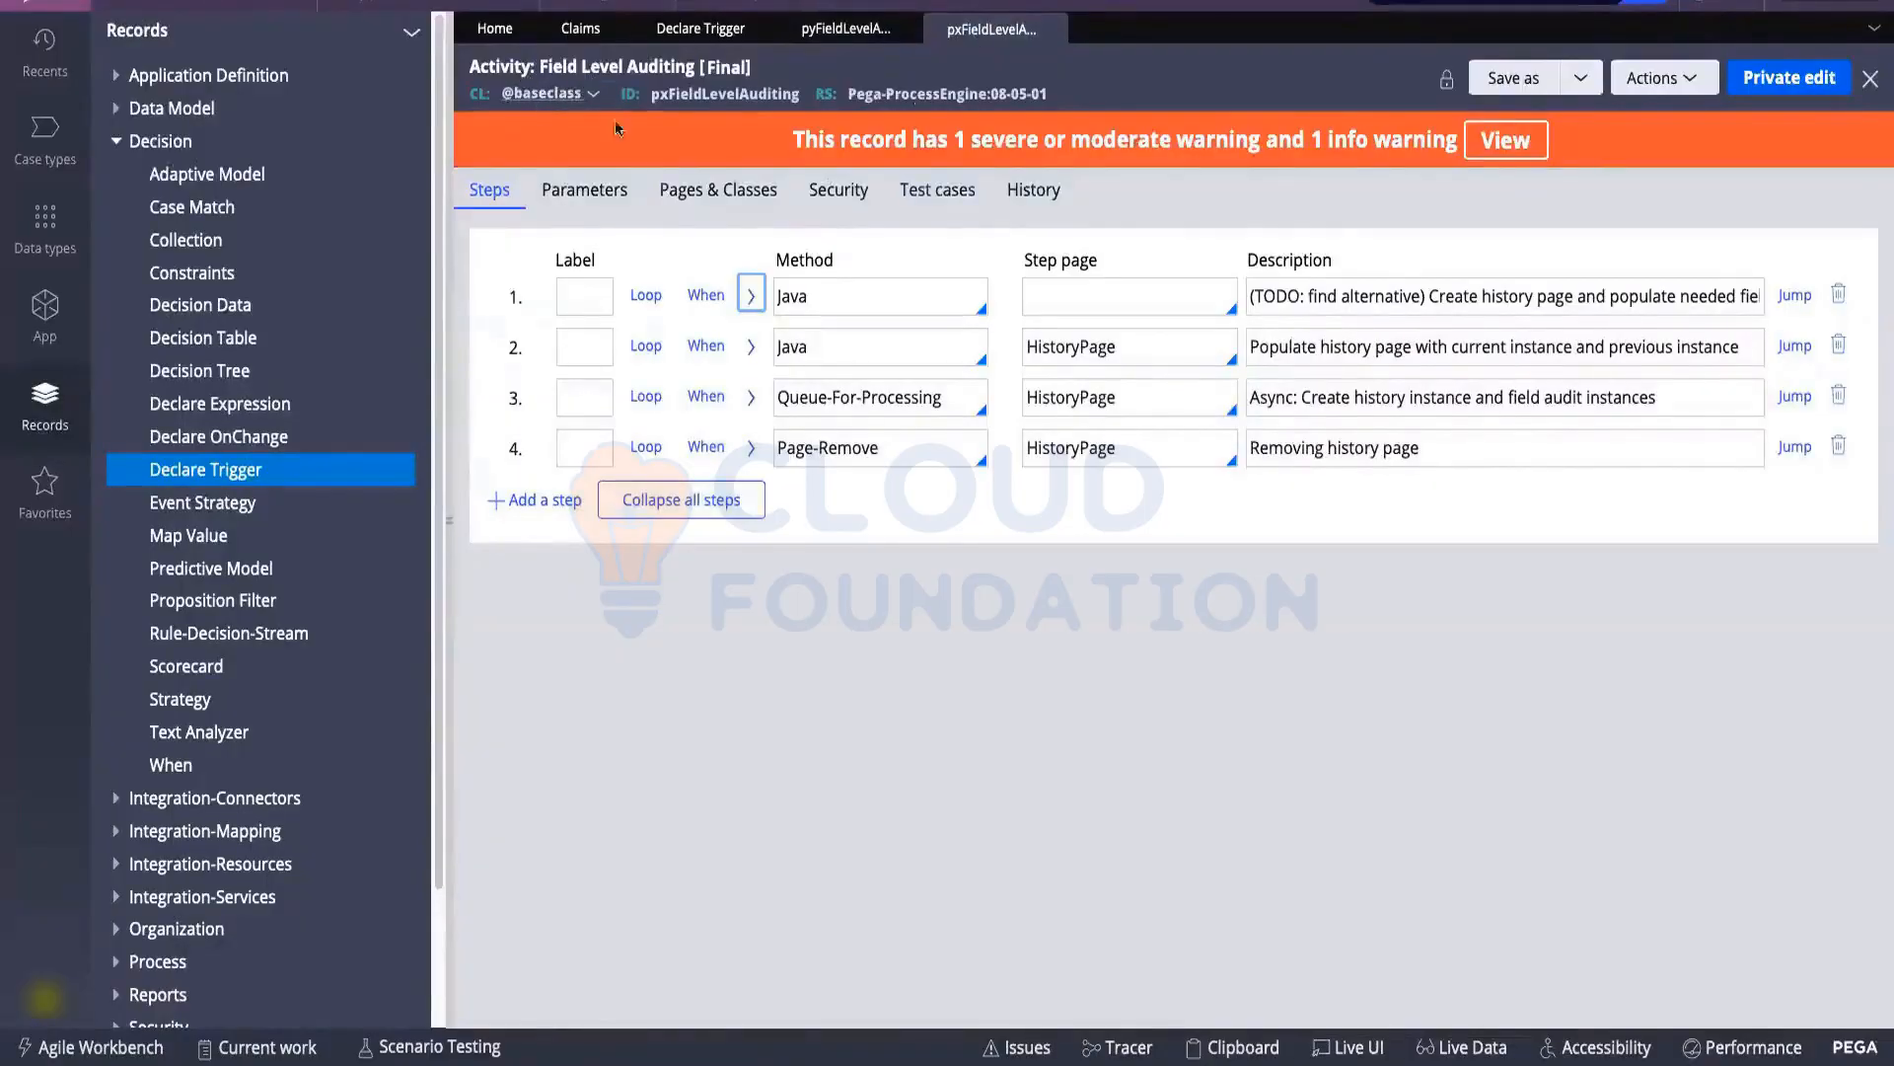
{"action": "left_click", "coordinate": [1054, 30]}
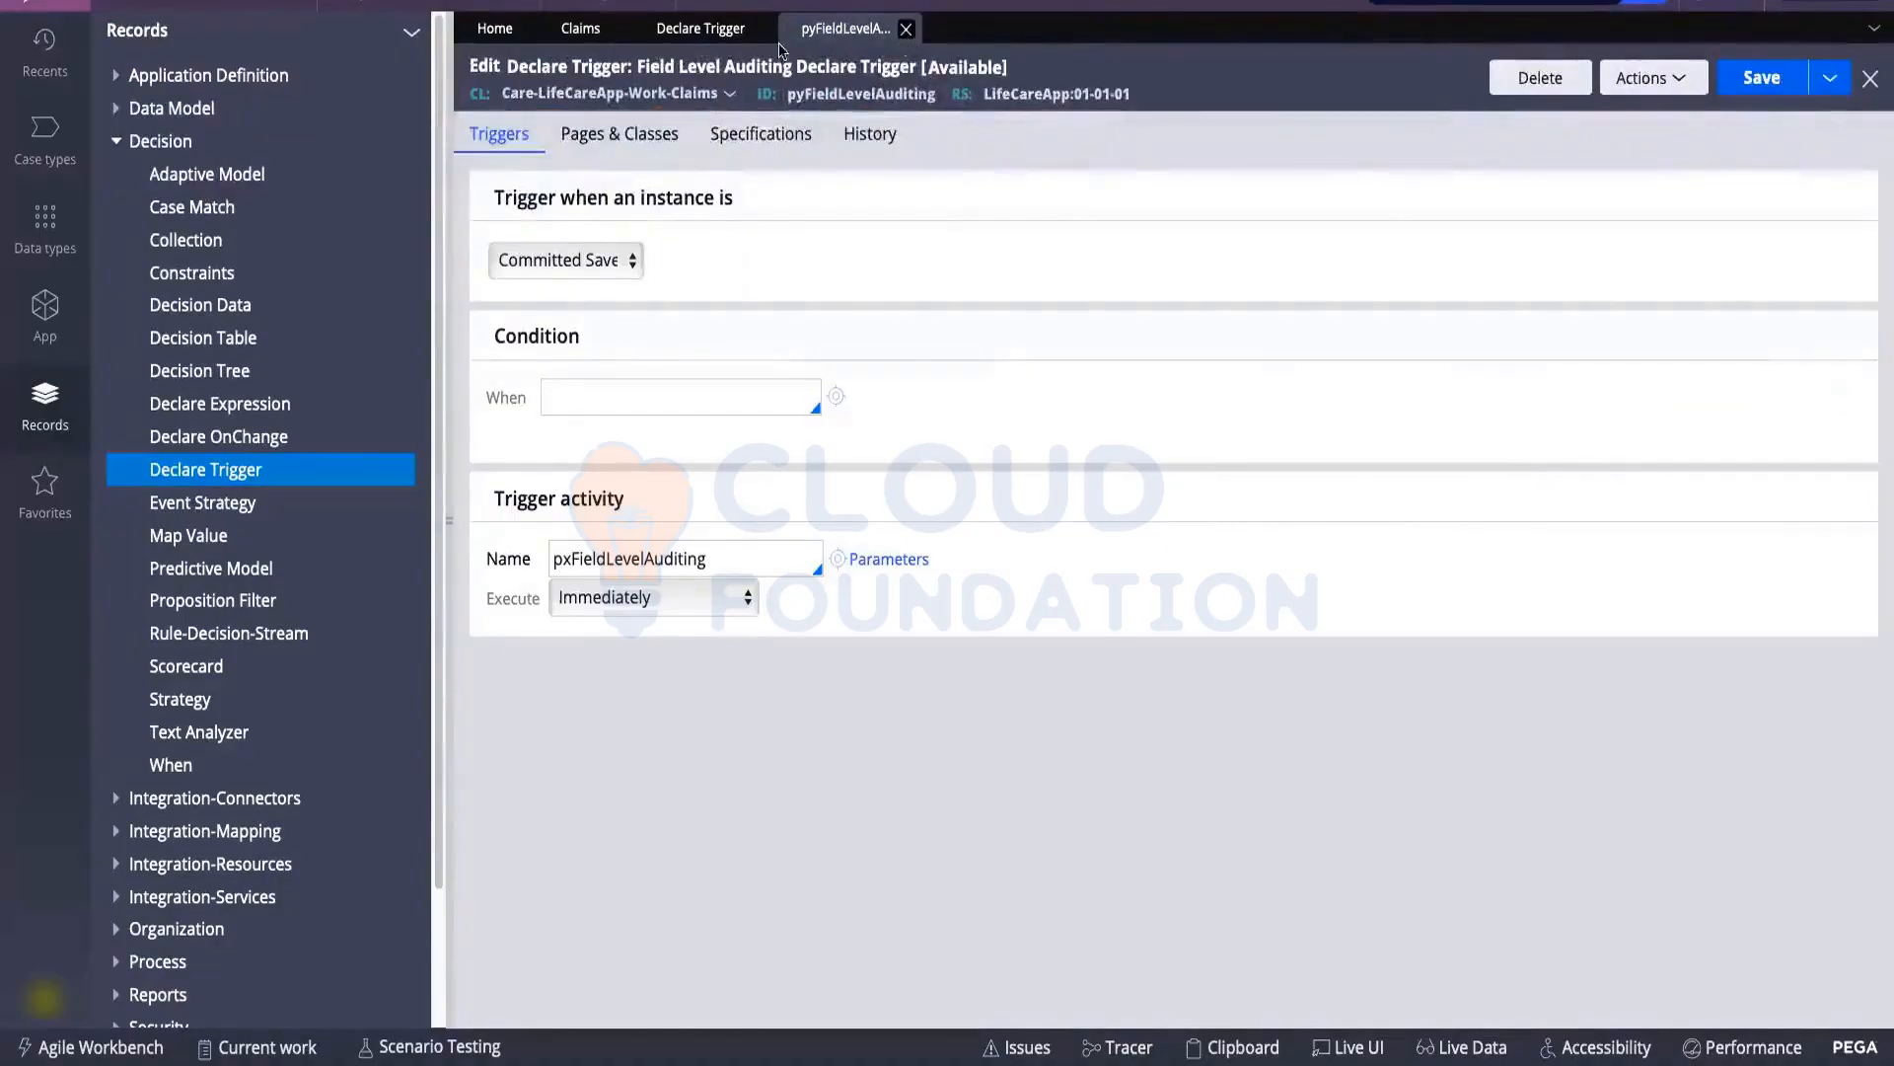
{"action": "left_click", "coordinate": [905, 29]}
{"action": "left_click", "coordinate": [891, 8]}
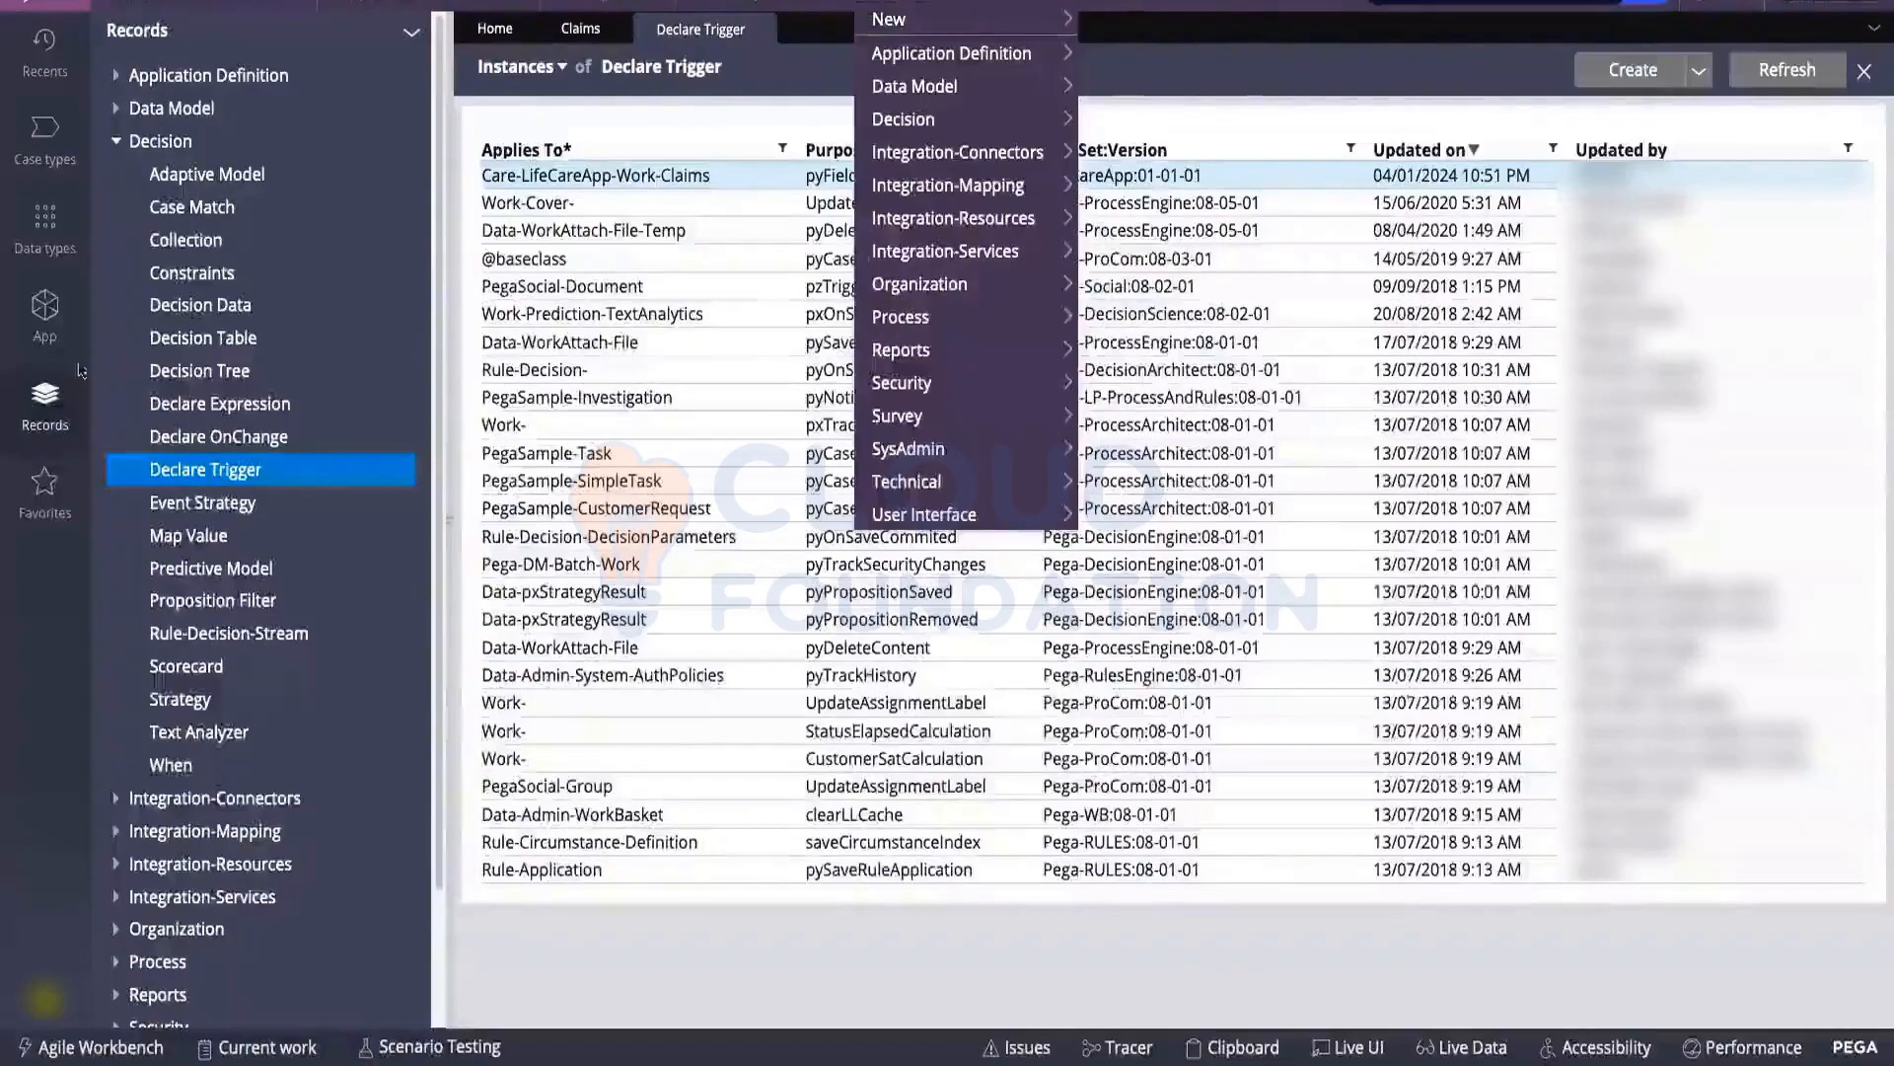
Save and run the Claims case type and submit the Create form of the new case with the label Claims
{"action": "left_click", "coordinate": [580, 30]}
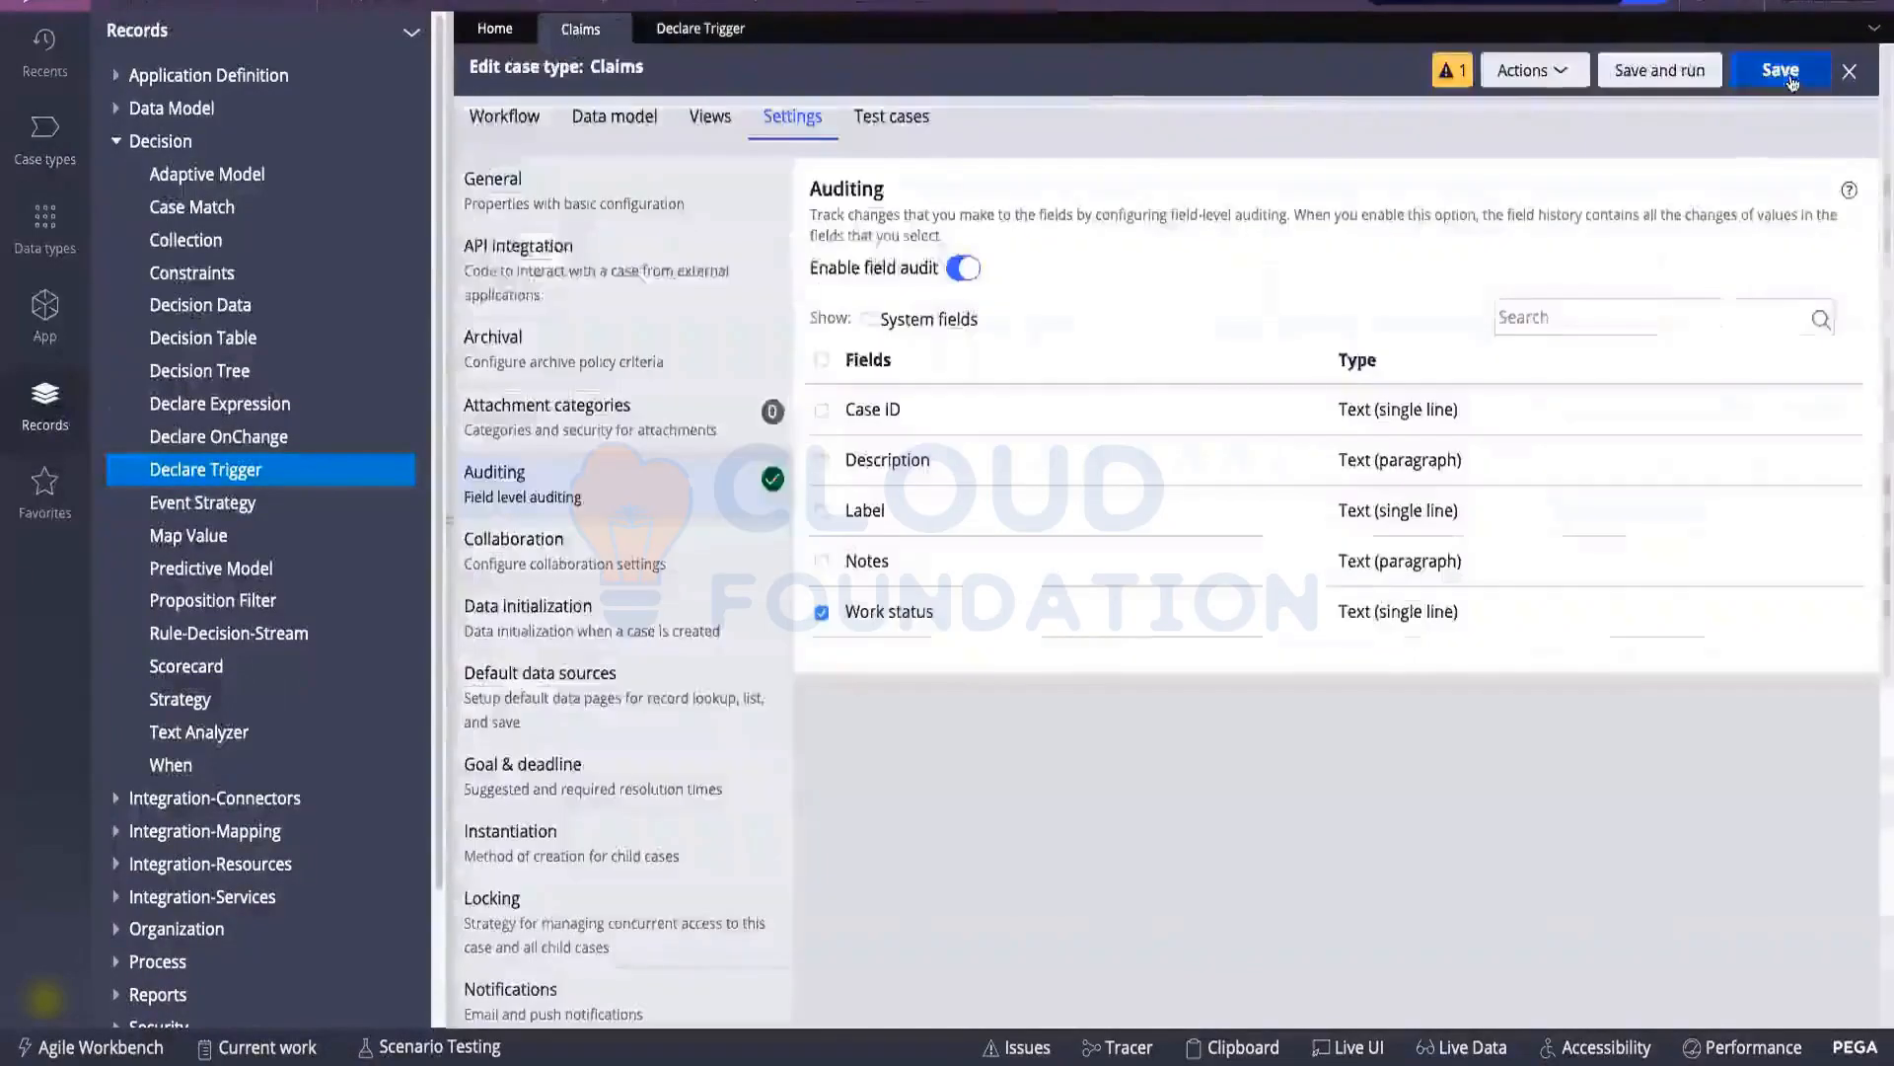
{"action": "left_click", "coordinate": [1650, 73]}
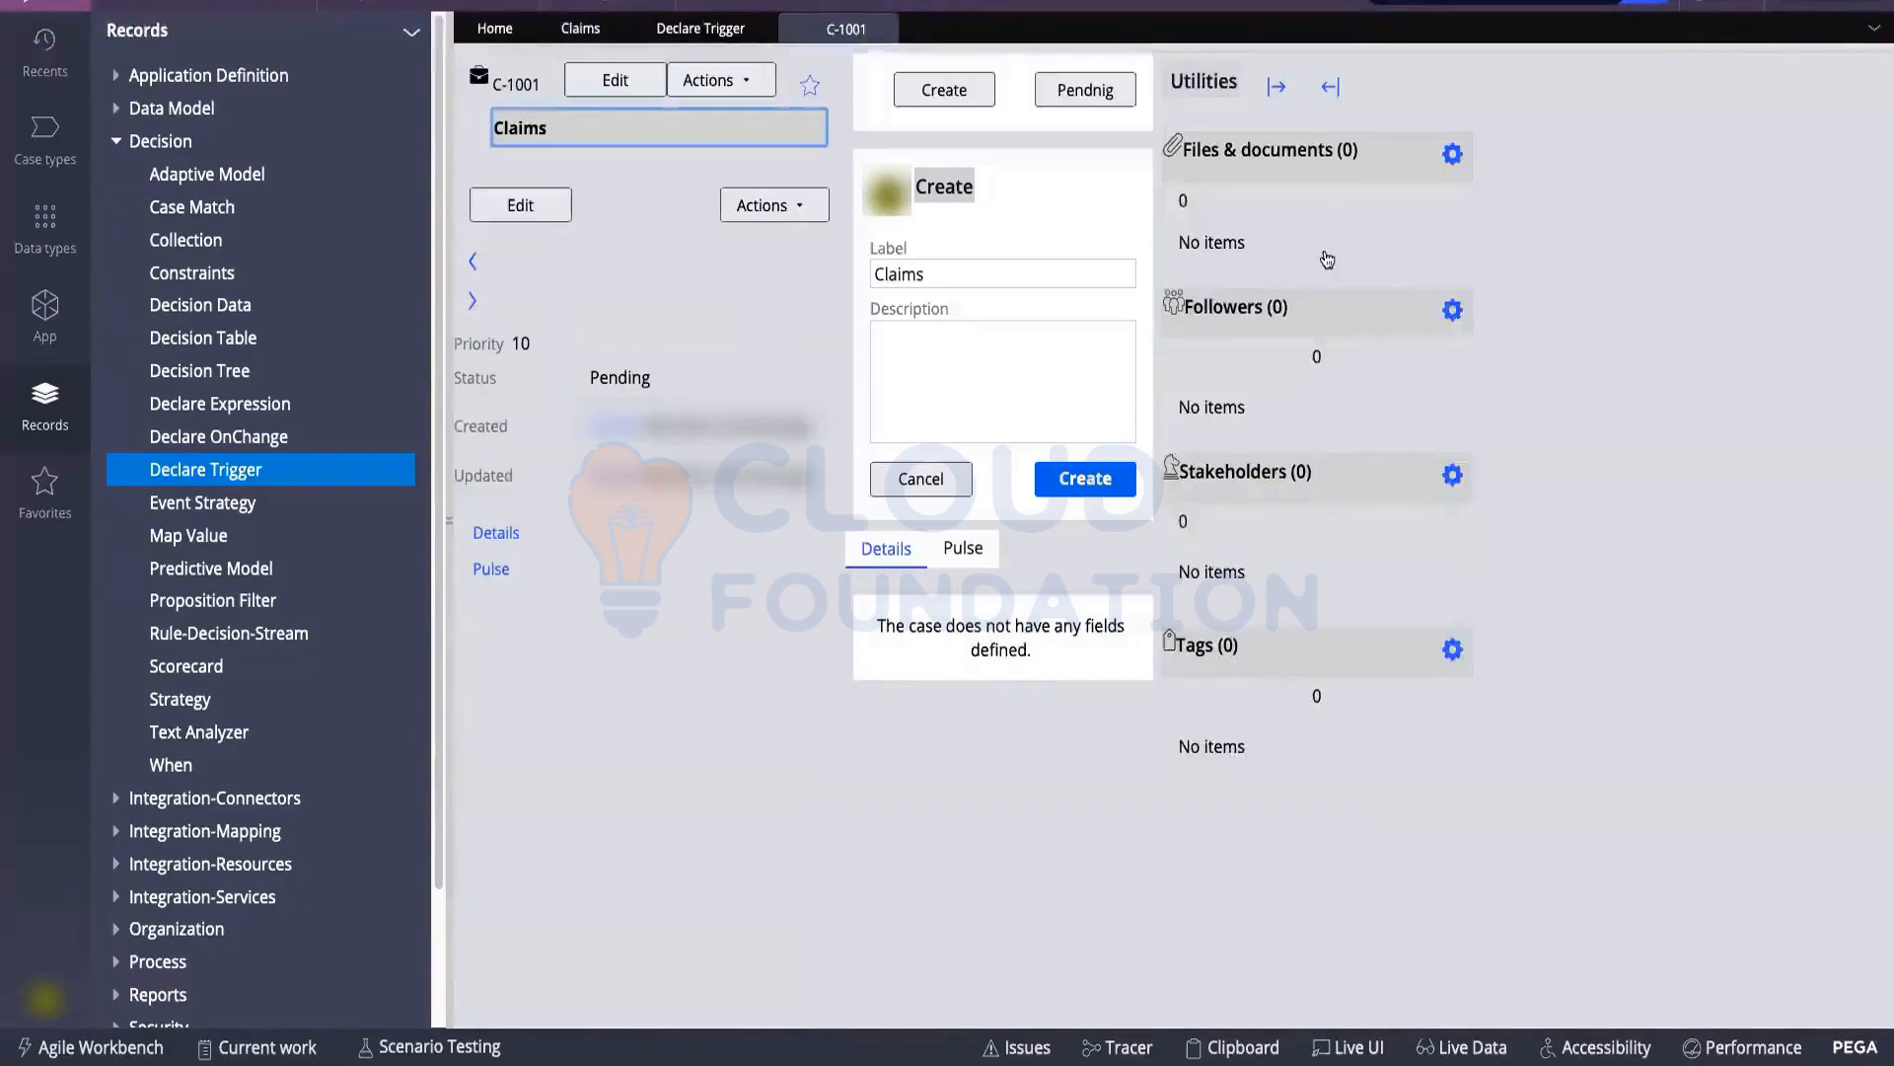
{"action": "left_click", "coordinate": [1090, 480]}
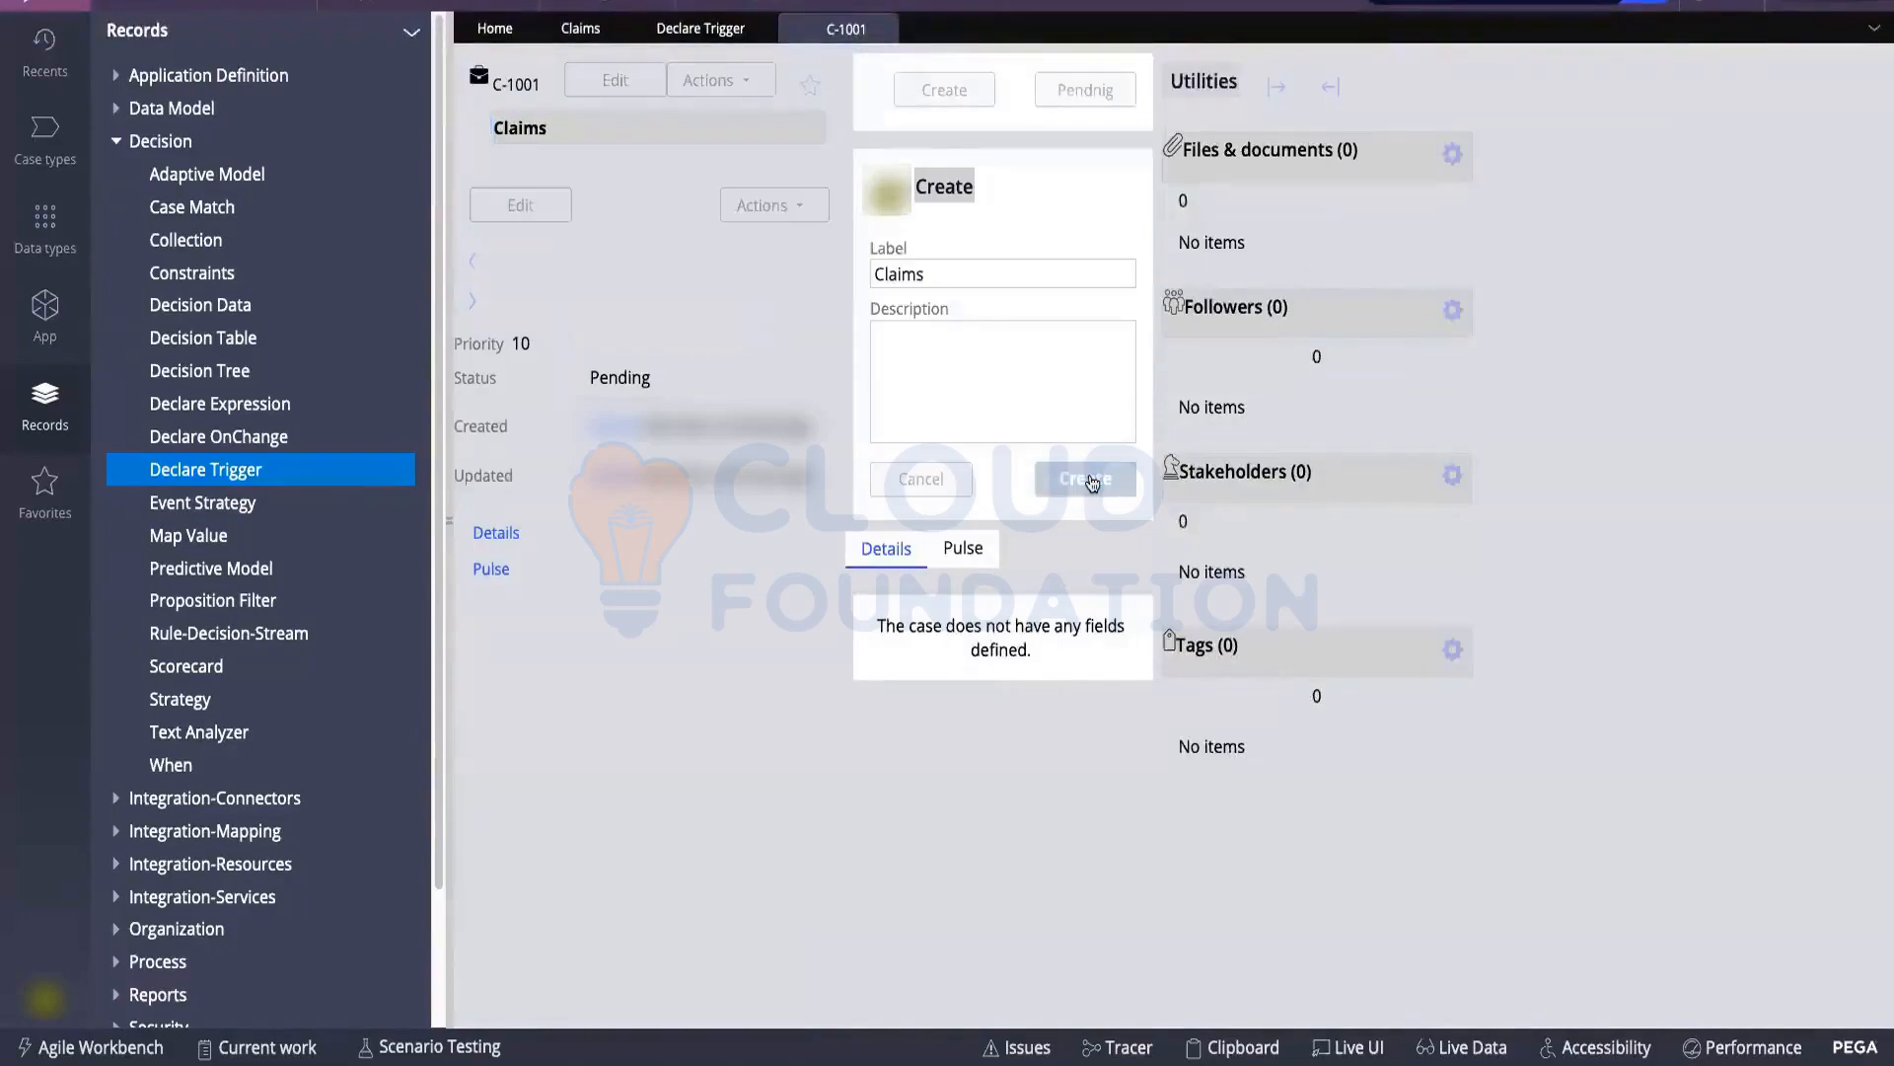
{"action": "scroll", "coordinate": [1115, 379], "scroll_direction": "down", "scroll_amount": 3}
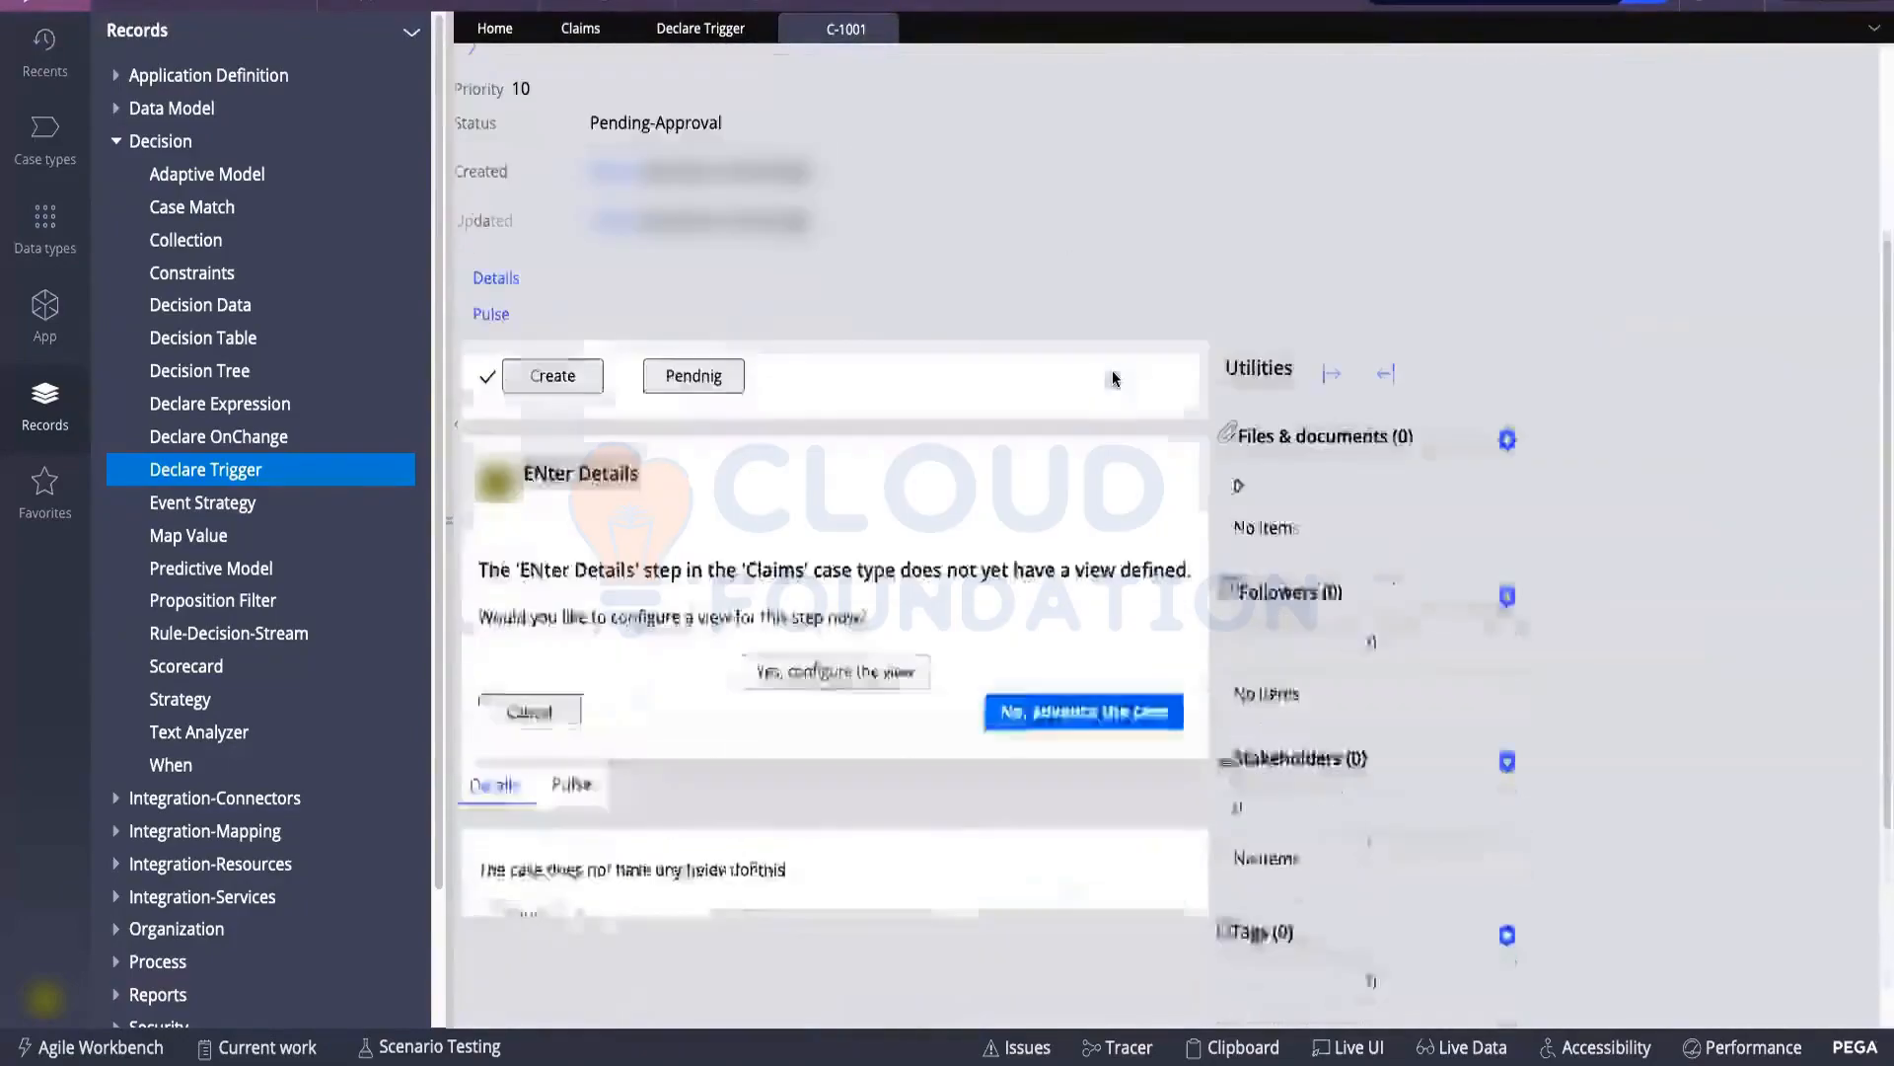
{"action": "scroll", "coordinate": [1113, 379], "scroll_direction": "up", "scroll_amount": 3}
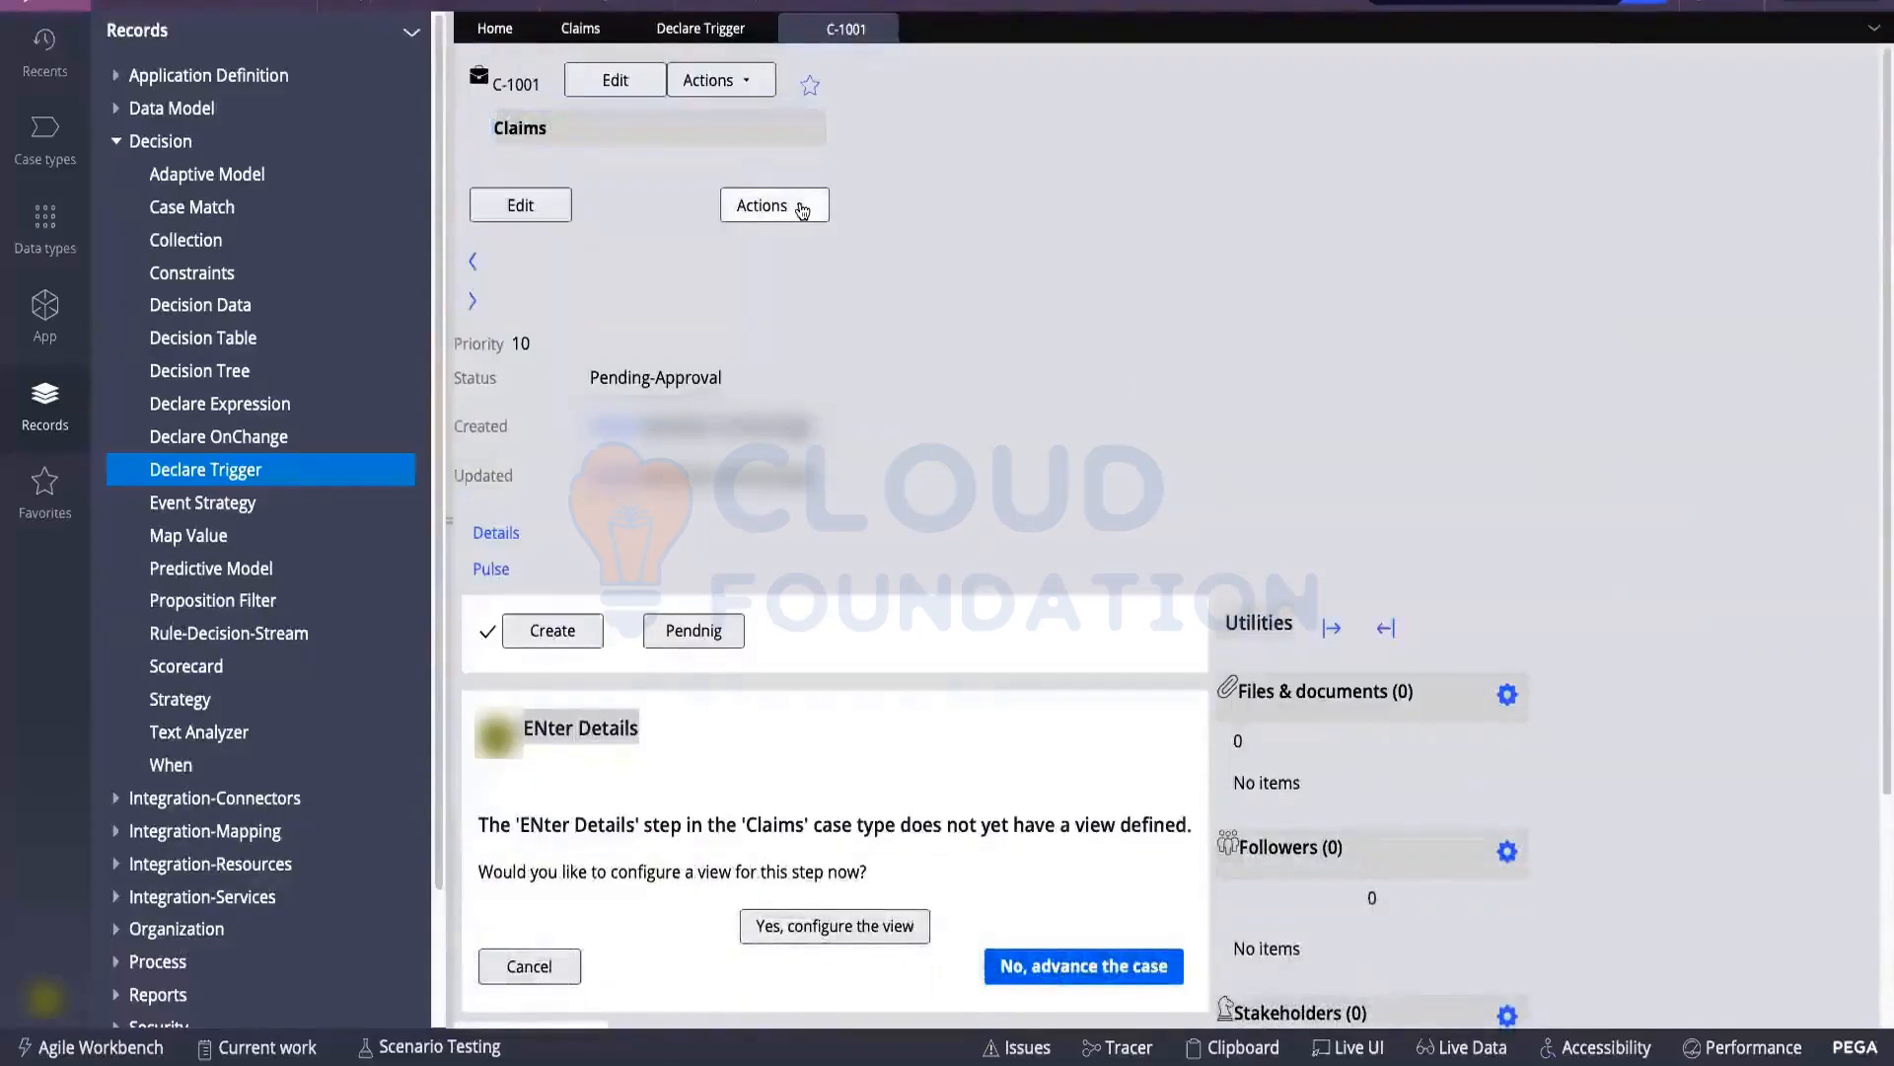
Review the new claim's case history and field history, and close the case and the Declare Trigger list
{"action": "left_click", "coordinate": [802, 211]}
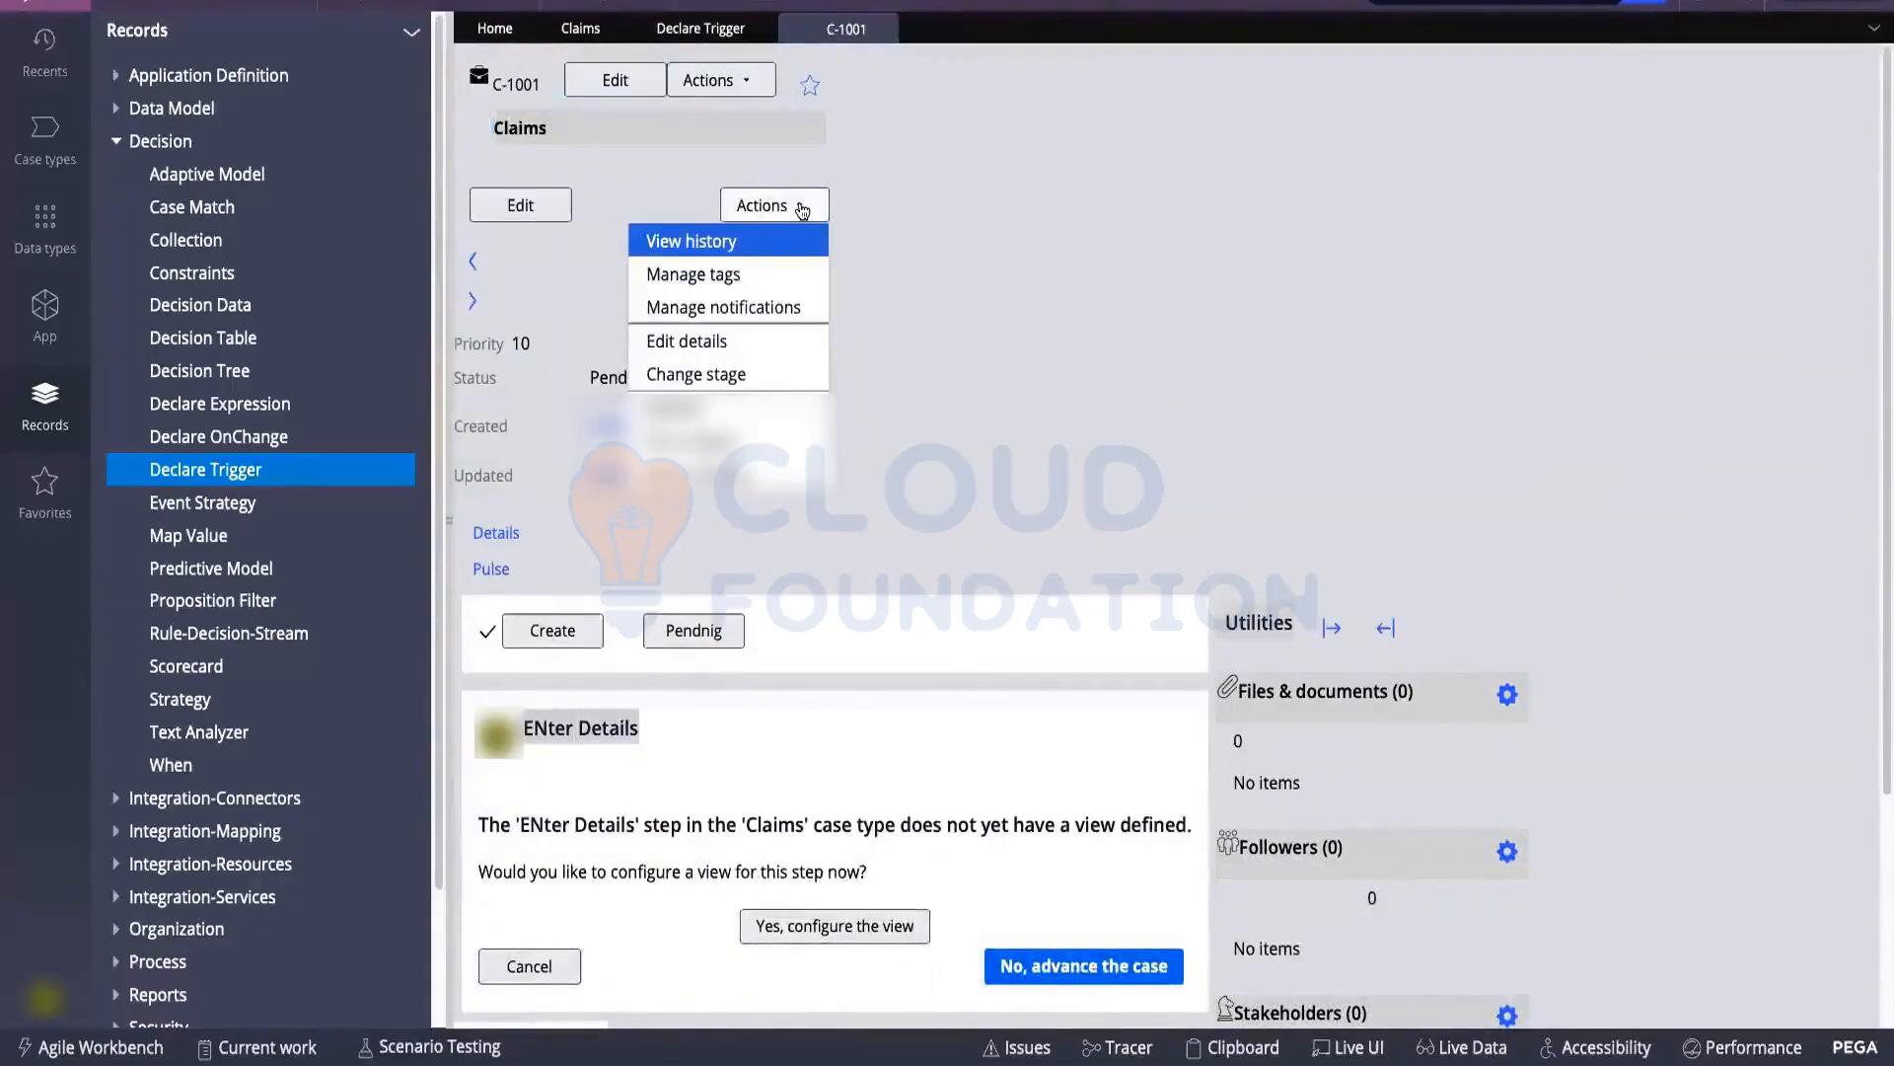
{"action": "left_click", "coordinate": [735, 244]}
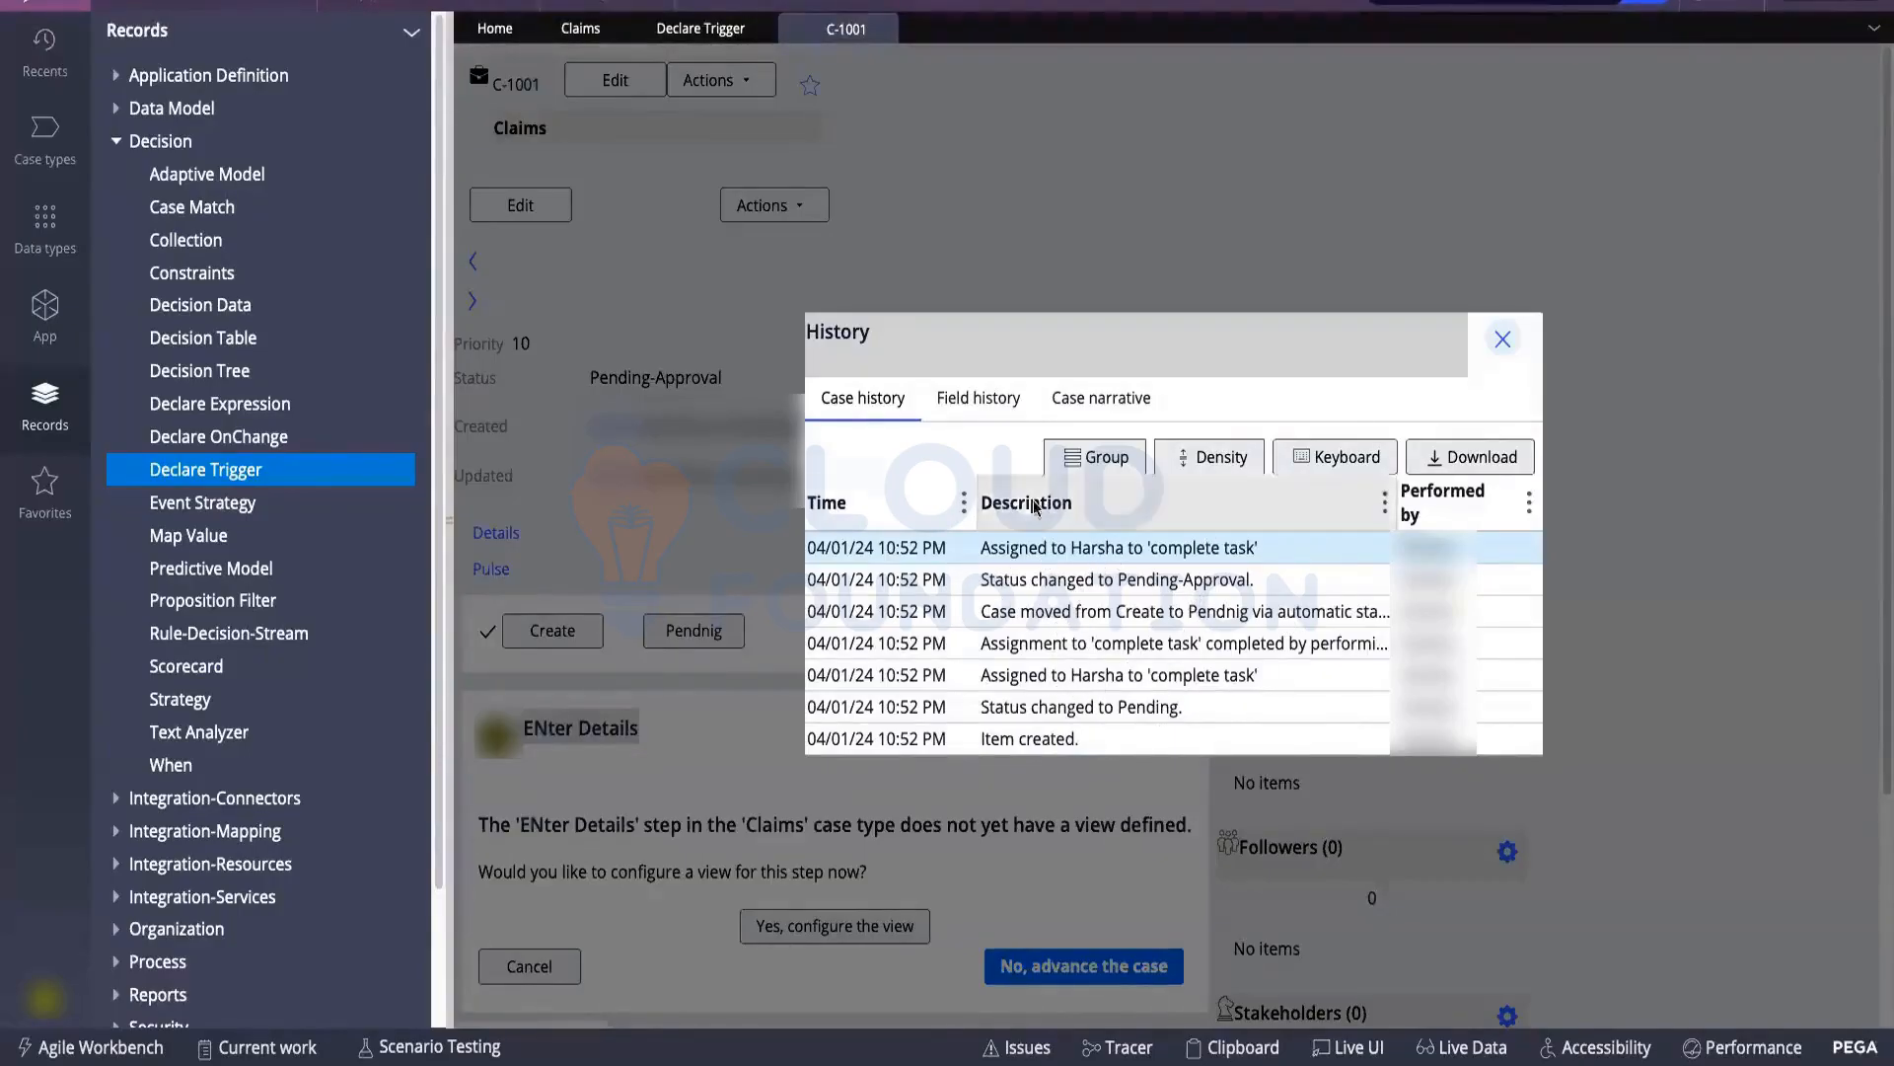
{"action": "left_click", "coordinate": [1012, 413]}
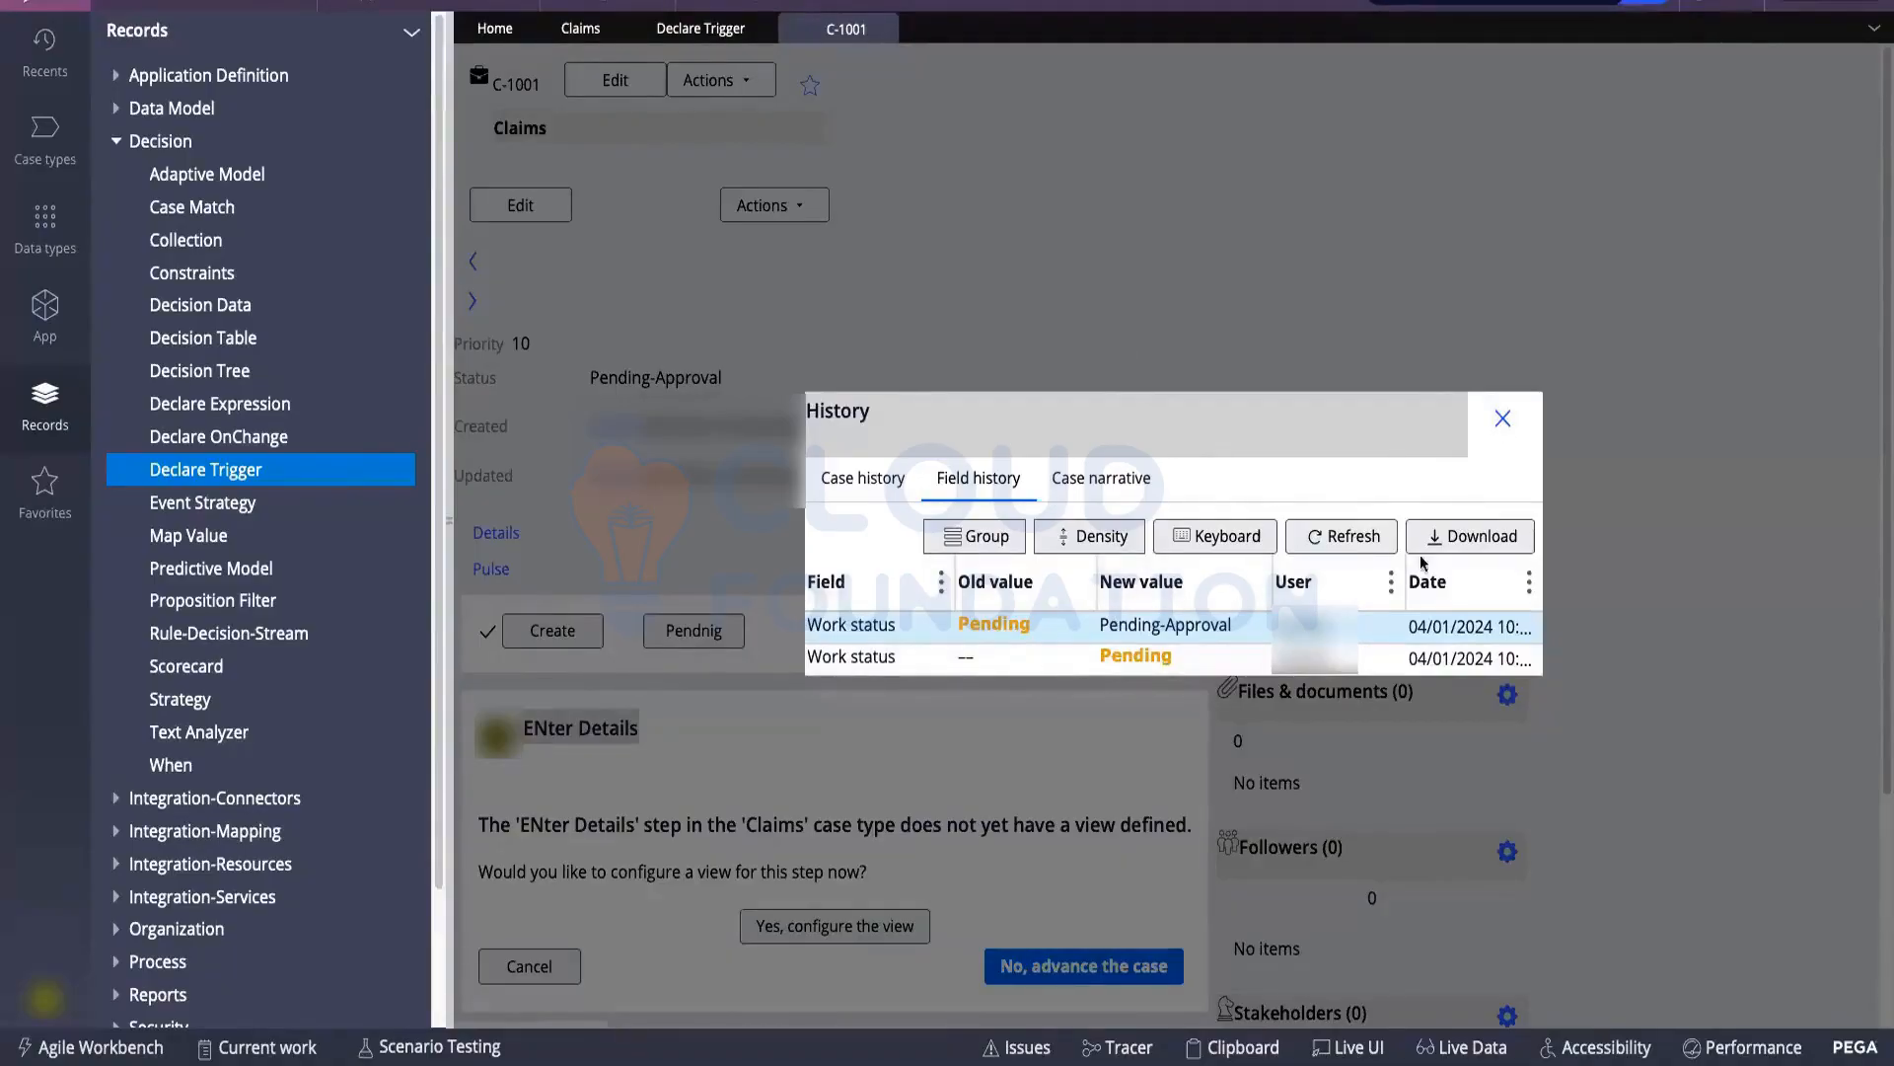
{"action": "left_click", "coordinate": [1504, 419]}
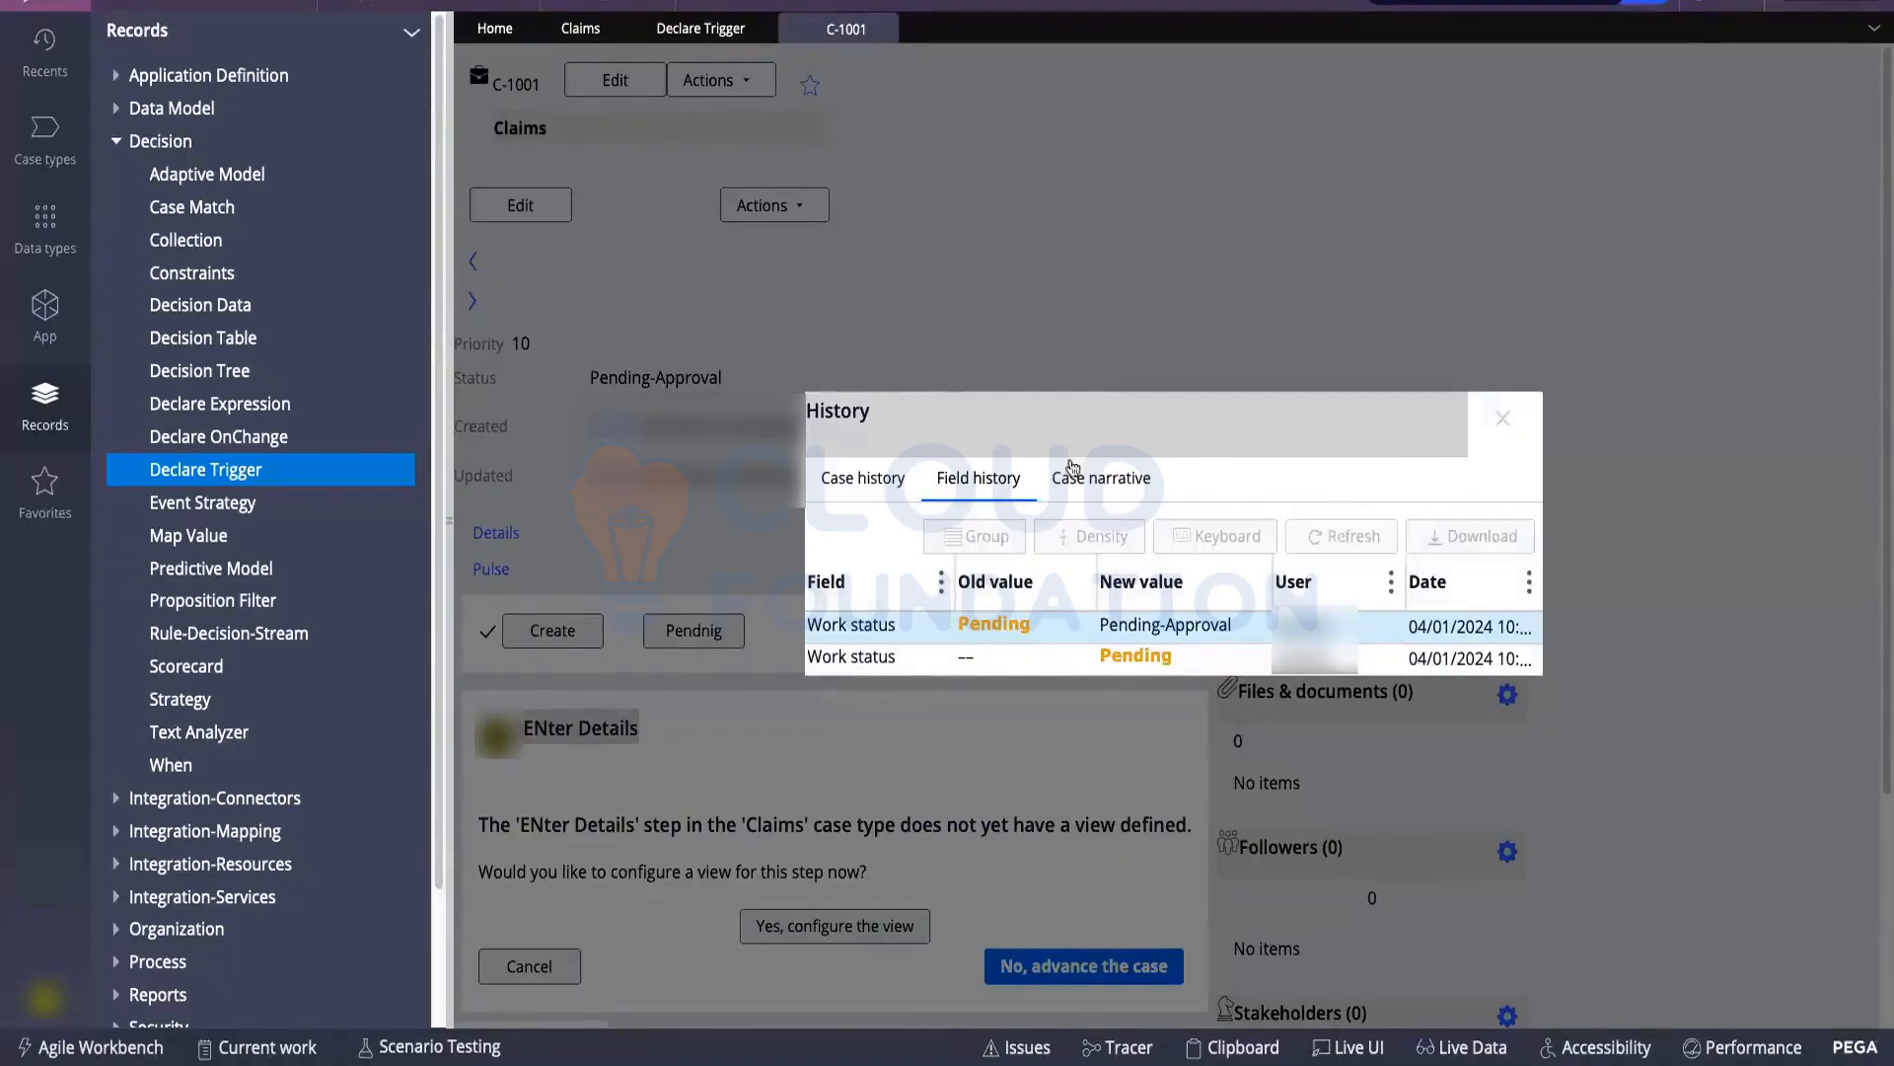
{"action": "left_click", "coordinate": [882, 30]}
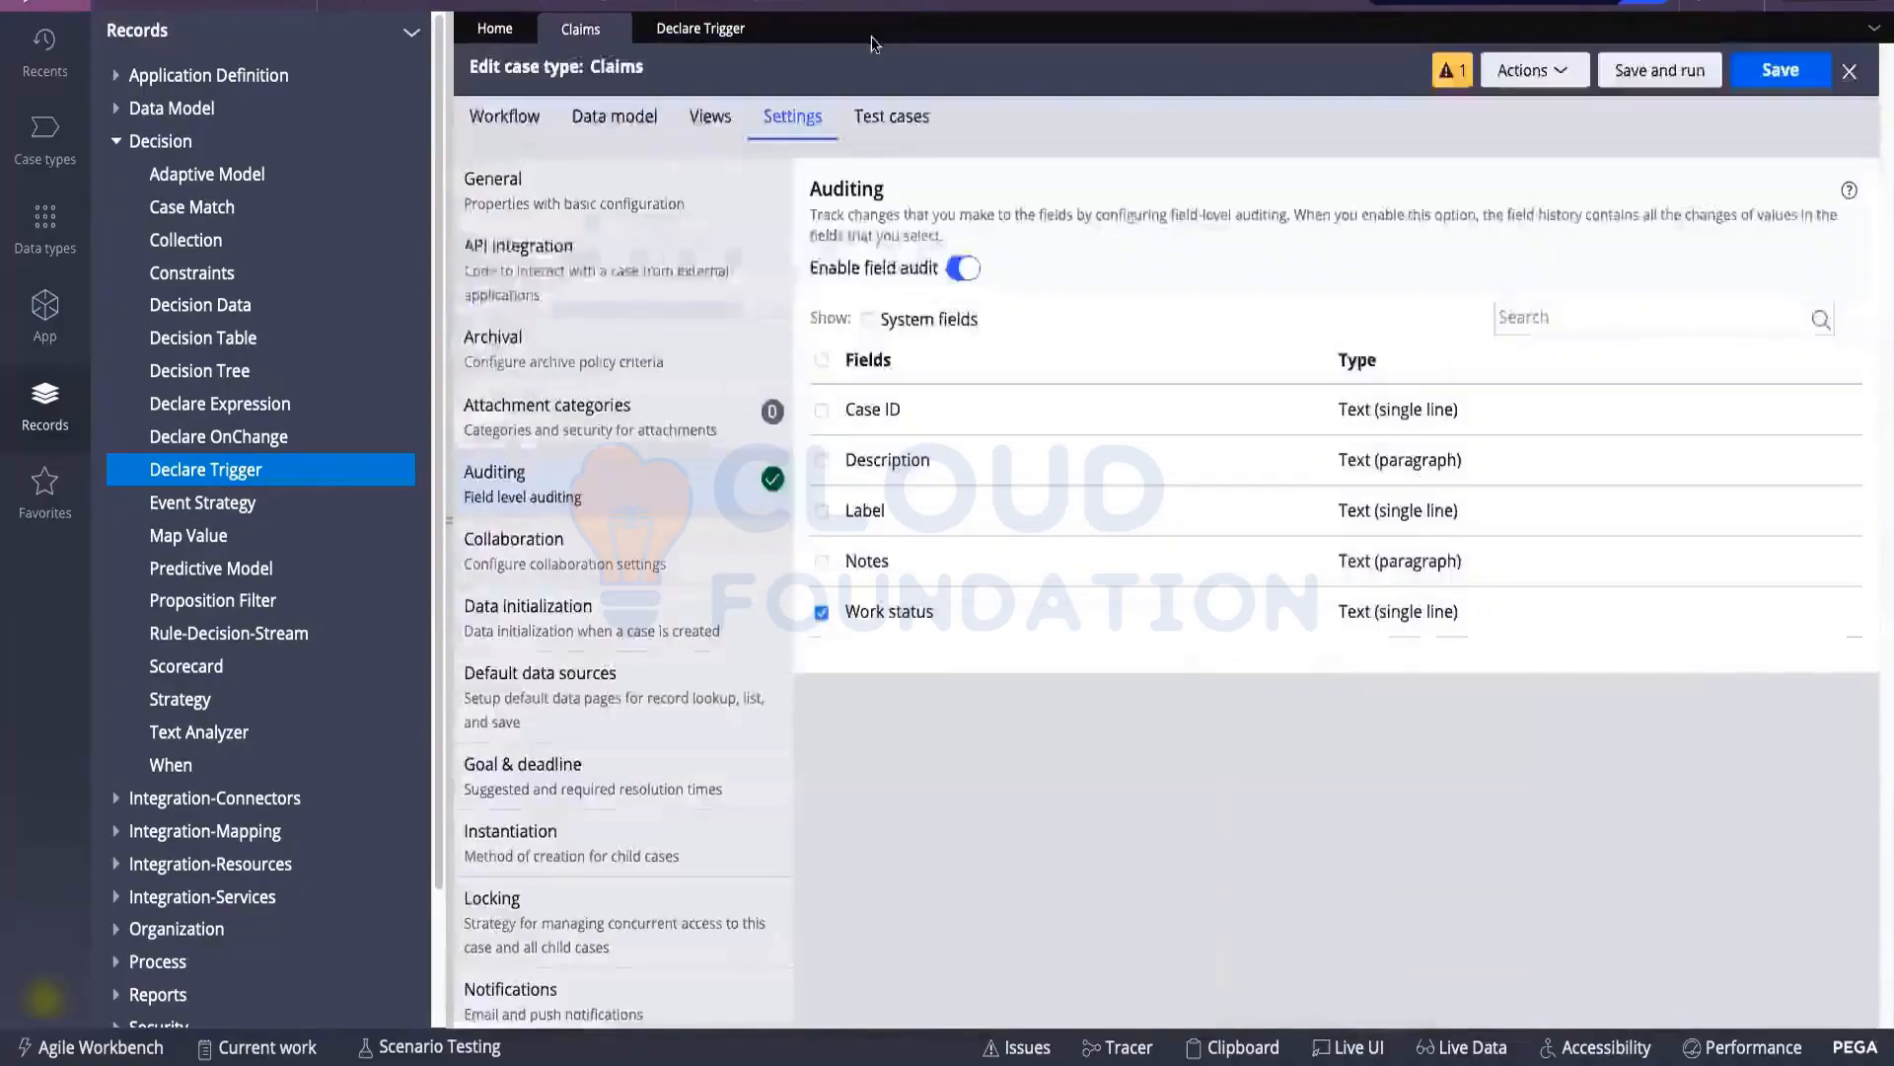
{"action": "left_click", "coordinate": [768, 30]}
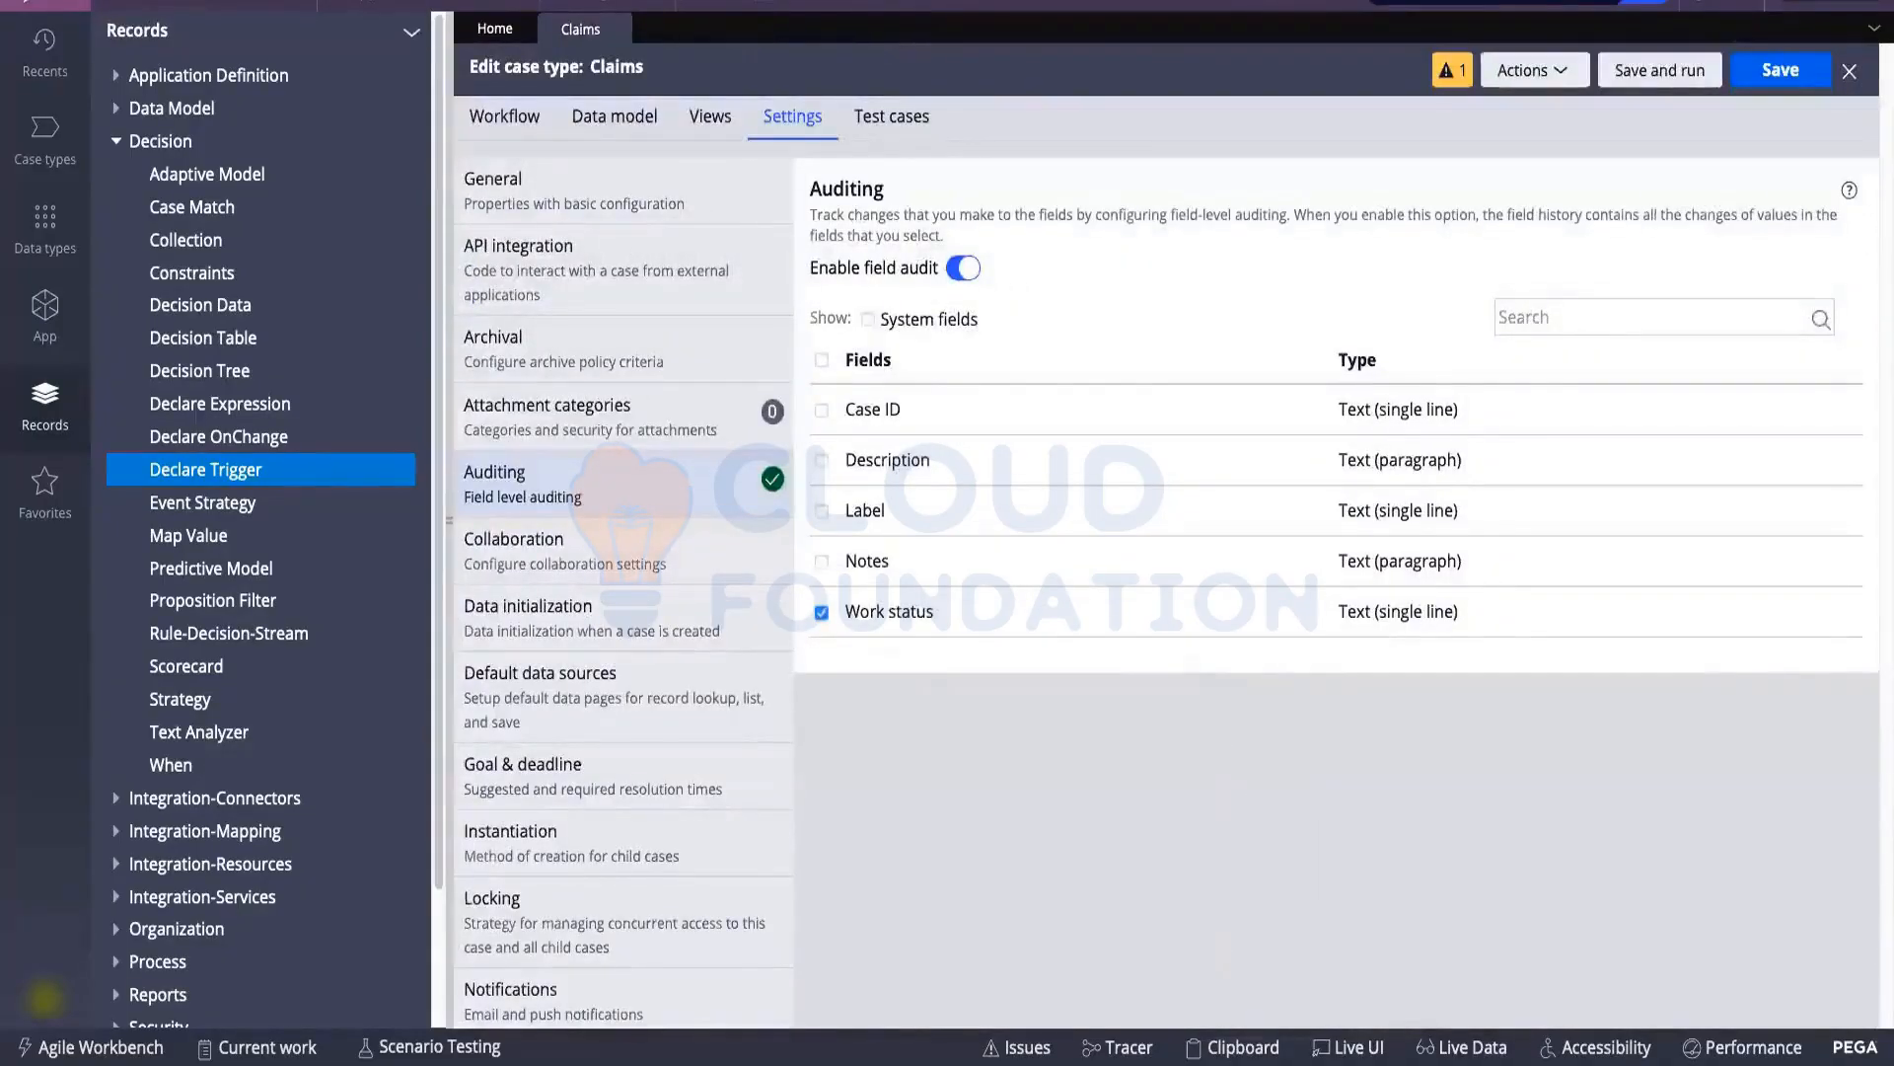
Open the ValidPerformanceThreshold rule from the Constraints records and examine its When property, required condition and else message
{"action": "left_click", "coordinate": [191, 272]}
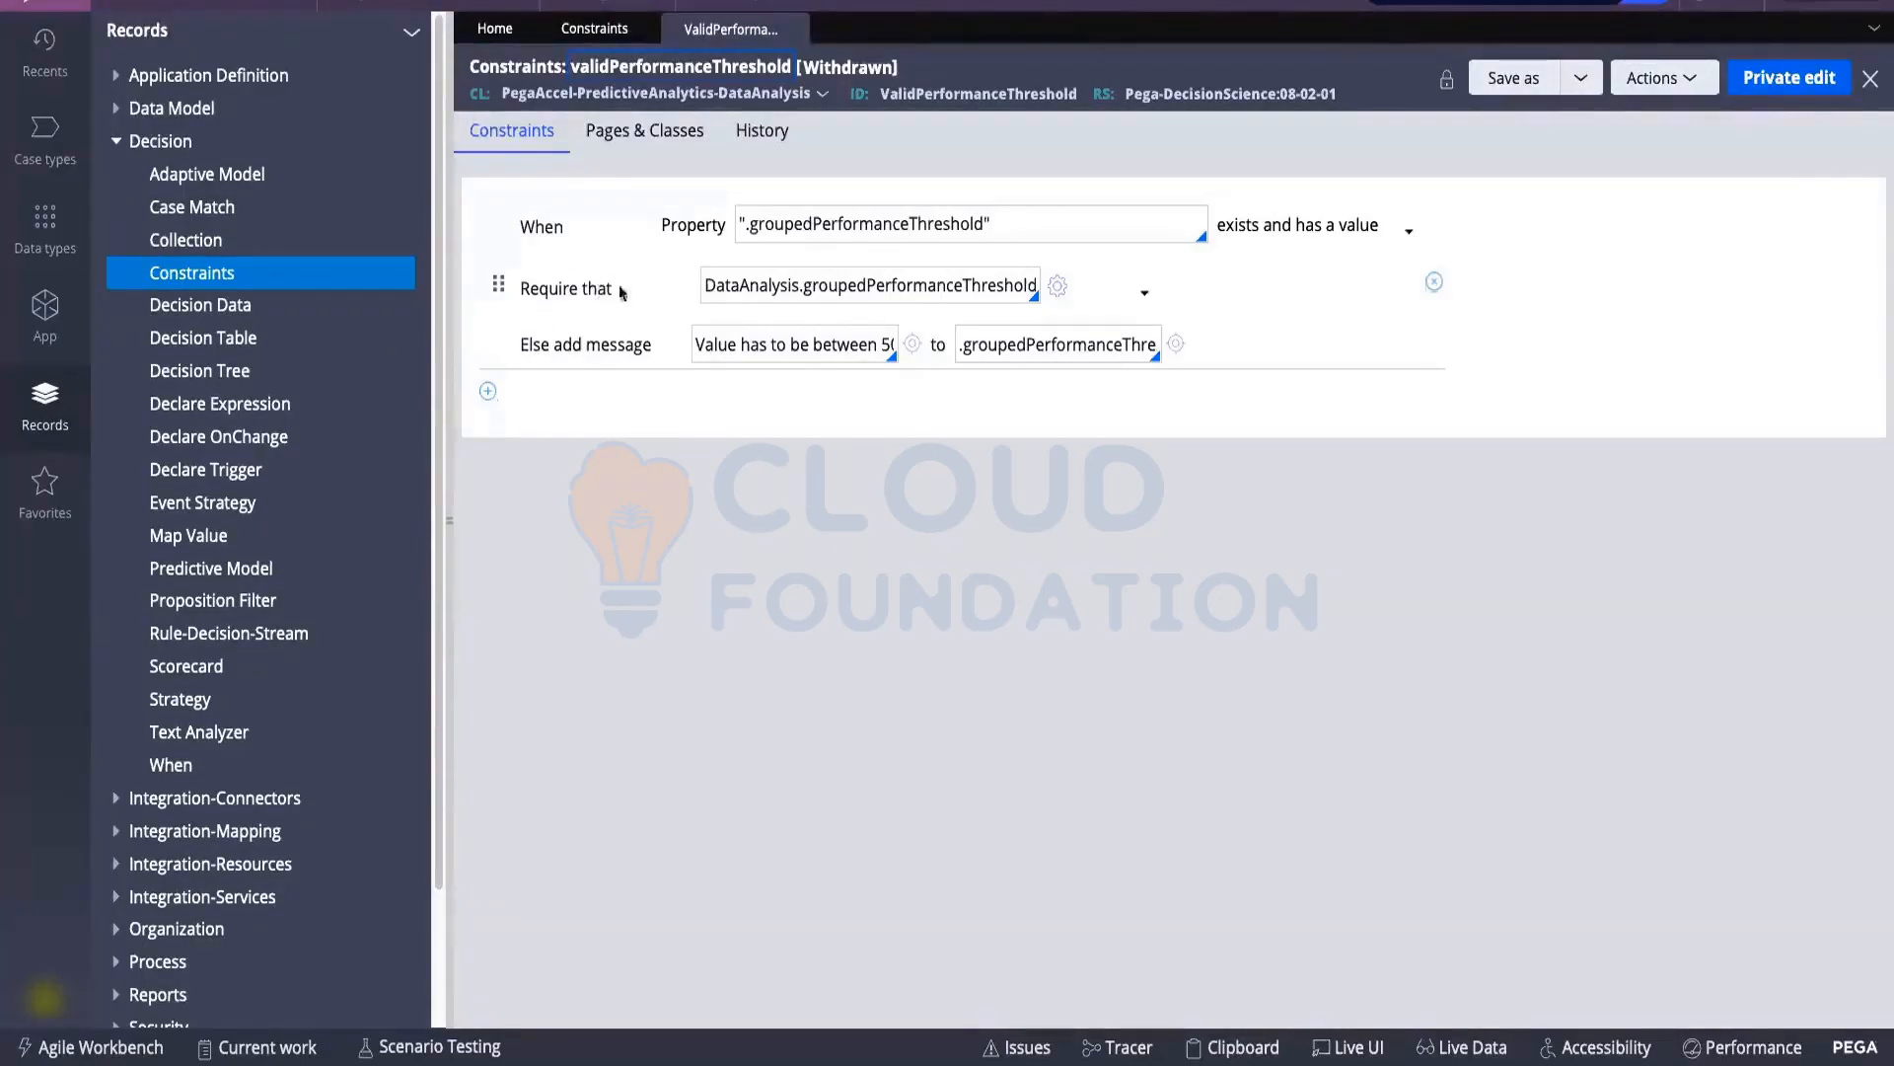
{"action": "left_click", "coordinate": [823, 283]}
{"action": "left_click_drag", "start_coordinate": [824, 283], "coordinate": [992, 283]}
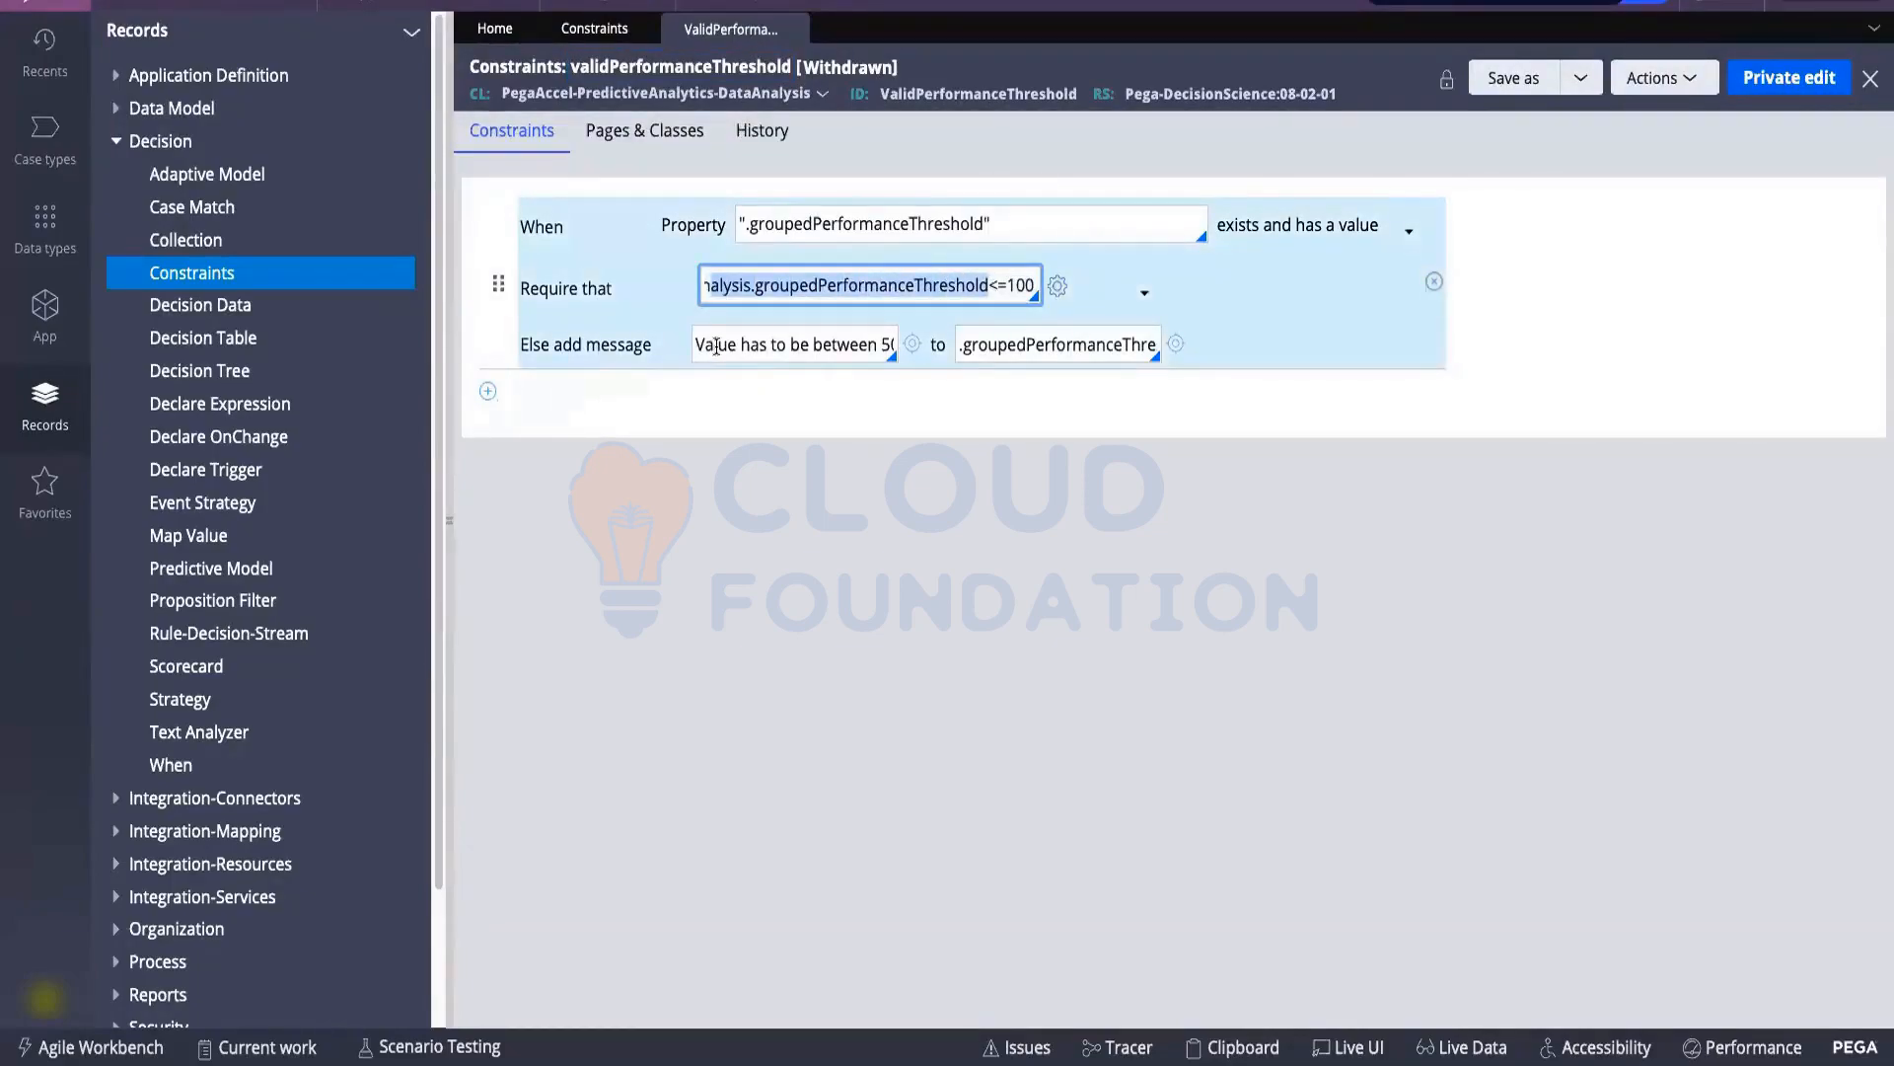
{"action": "left_click_drag", "start_coordinate": [705, 345], "coordinate": [837, 344]}
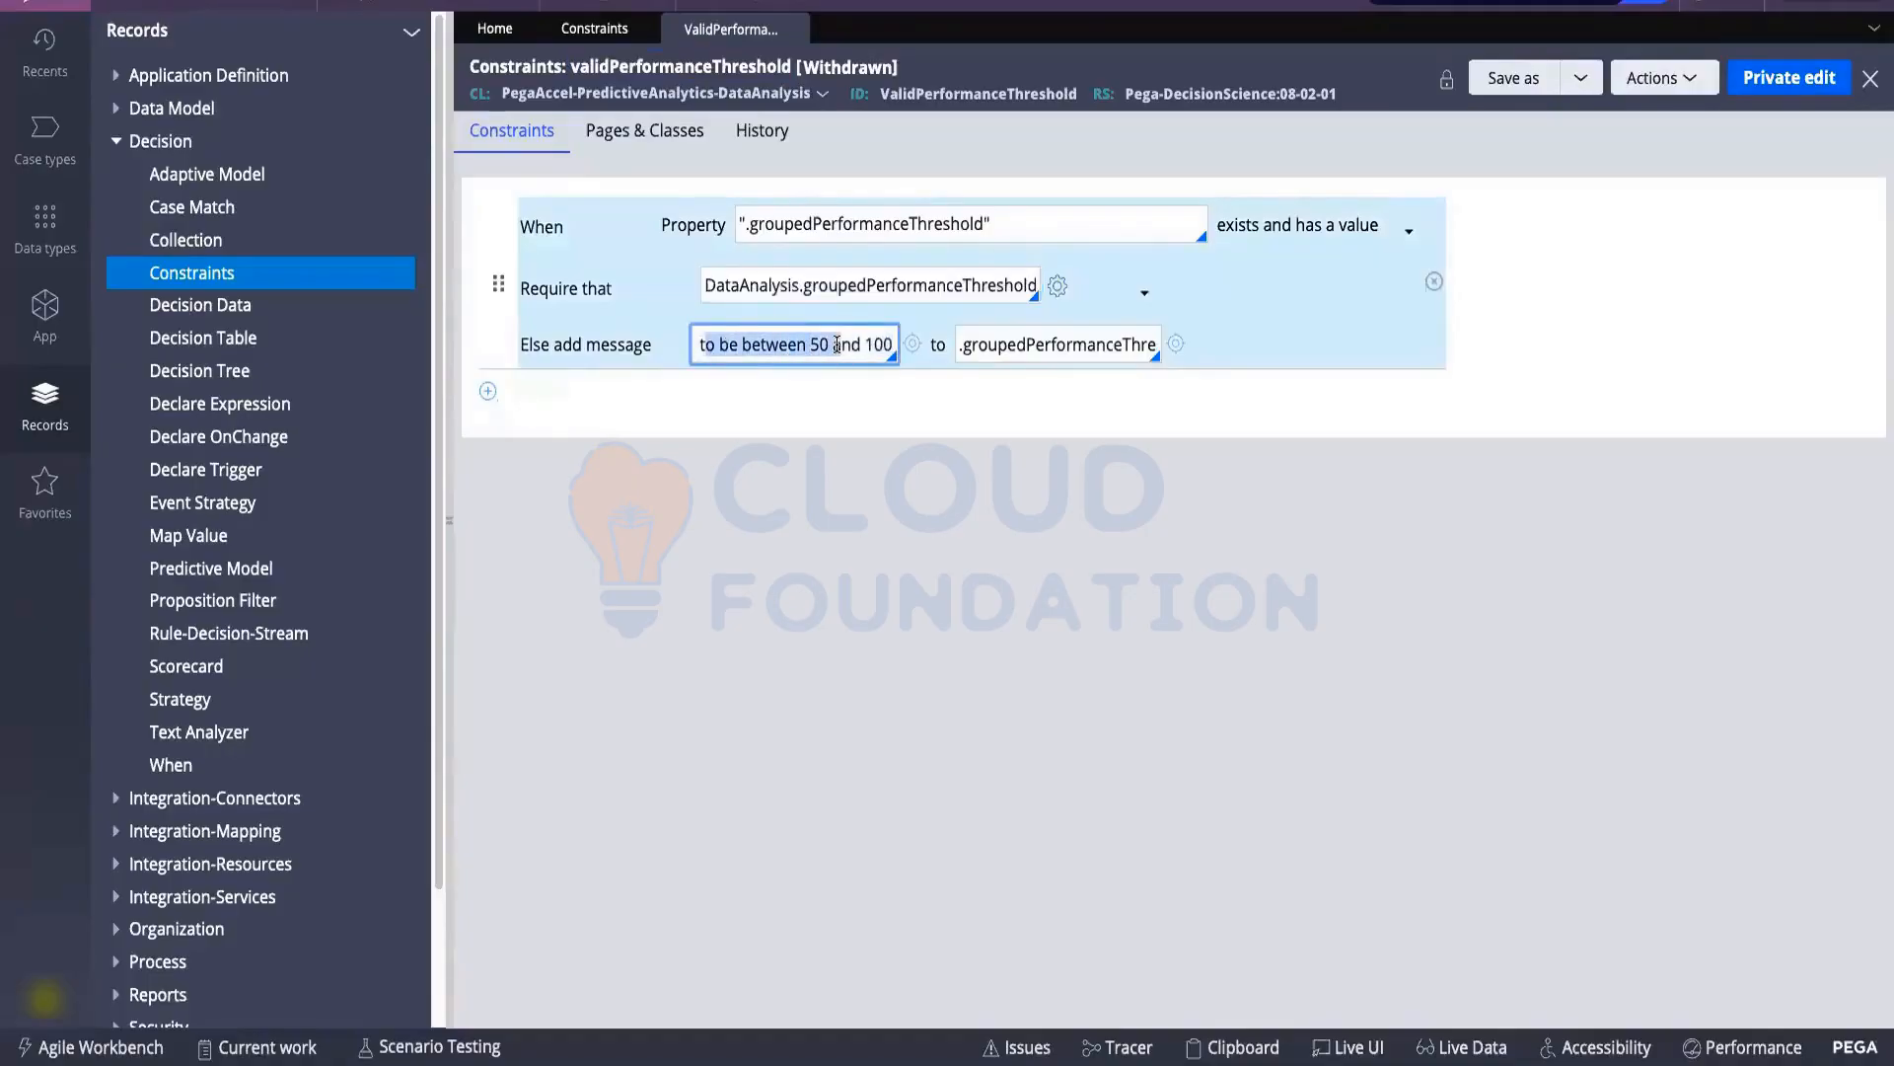
{"action": "left_click_drag", "start_coordinate": [977, 343], "coordinate": [1142, 359]}
{"action": "left_click", "coordinate": [967, 423]}
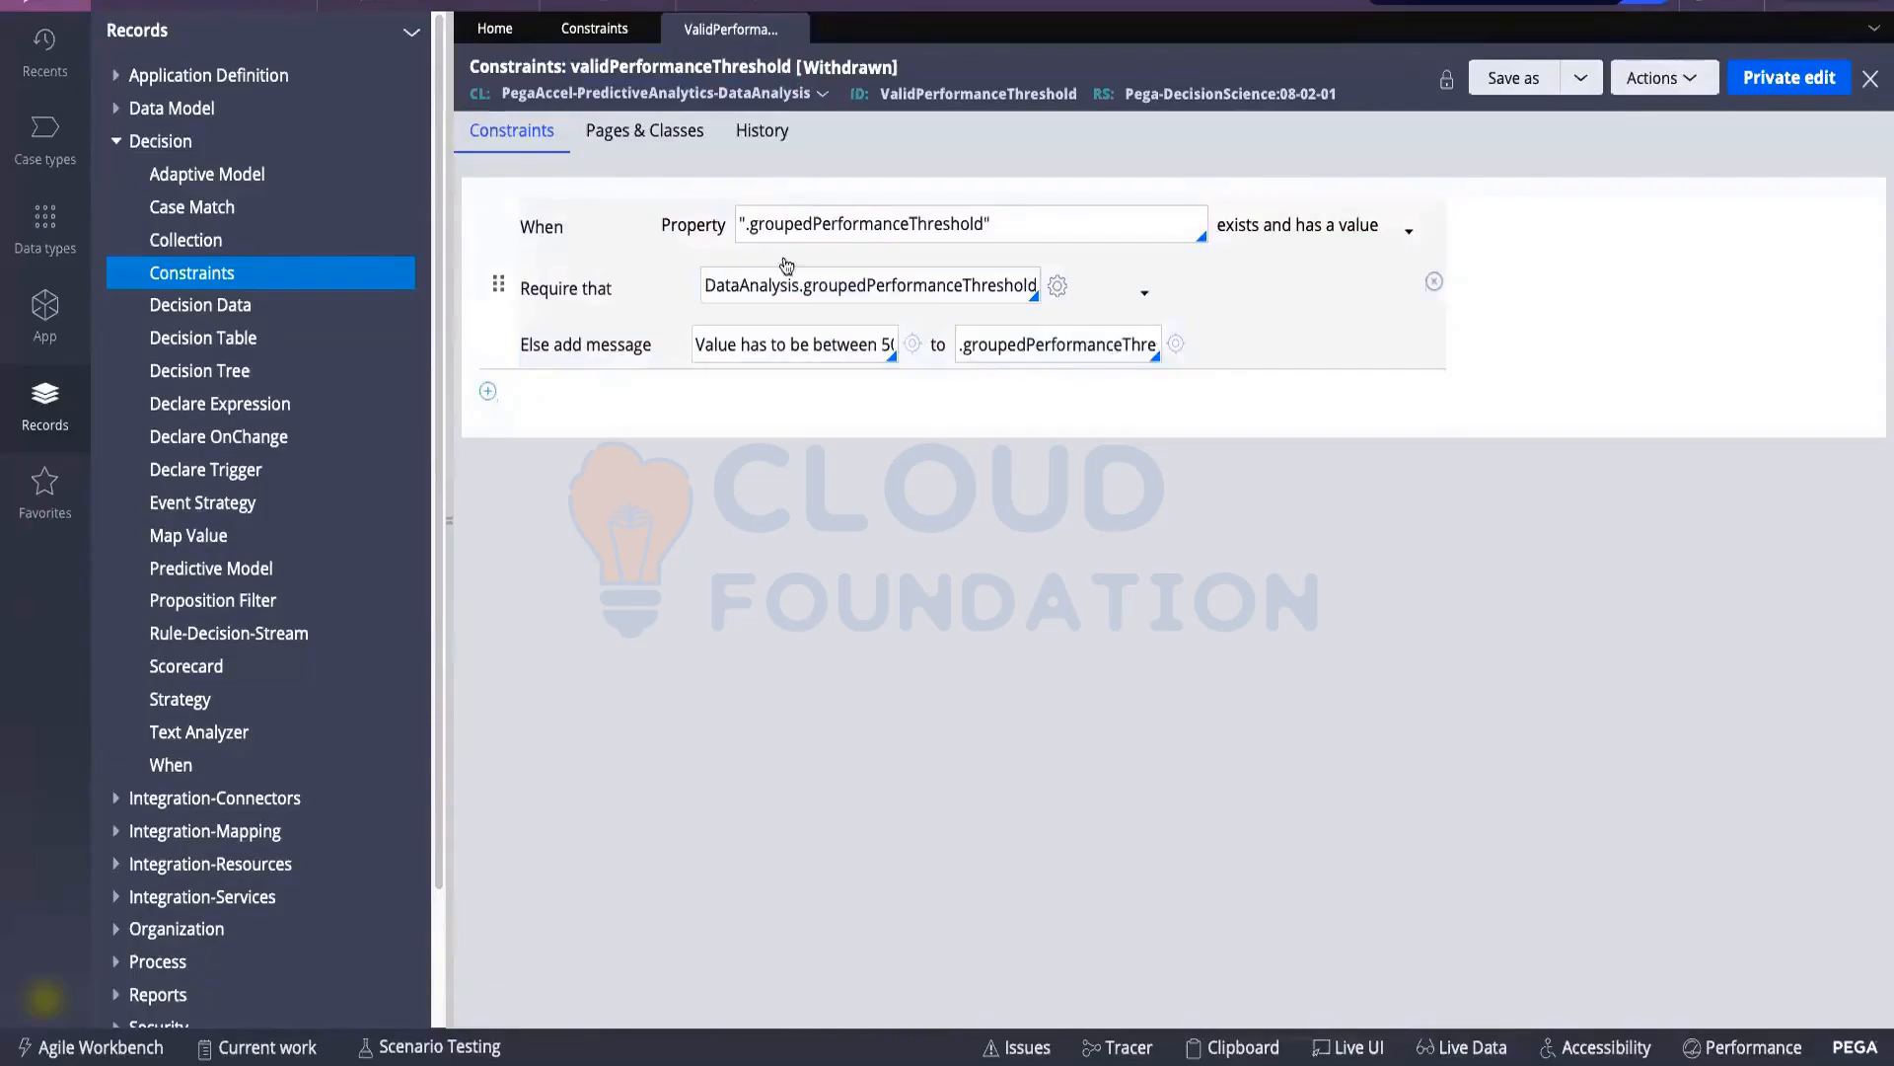
{"action": "left_click_drag", "start_coordinate": [794, 225], "coordinate": [979, 213]}
{"action": "left_click_drag", "start_coordinate": [781, 285], "coordinate": [963, 288]}
{"action": "left_click_drag", "start_coordinate": [807, 345], "coordinate": [874, 345]}
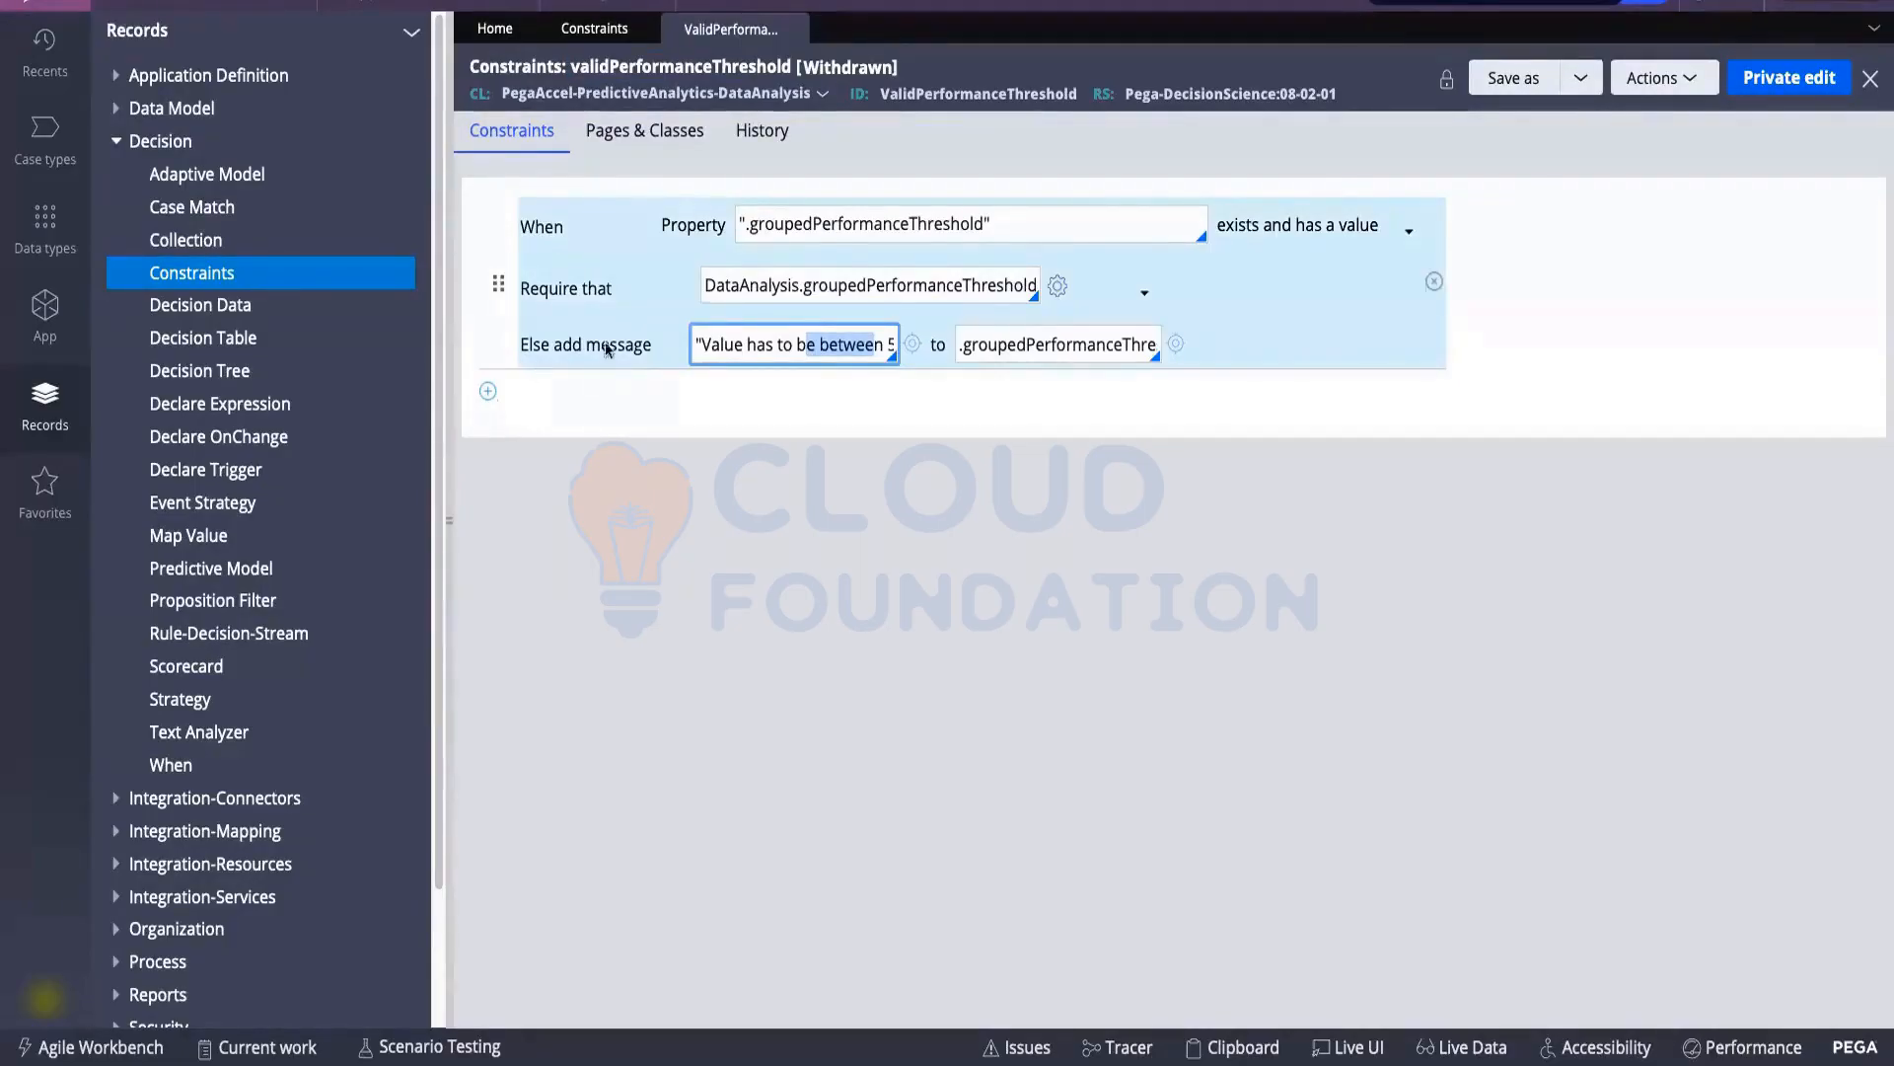
Close the ValidPerformanceThreshold constraints rule, discarding any unsaved changes
{"action": "mouse_move", "coordinate": [795, 31]}
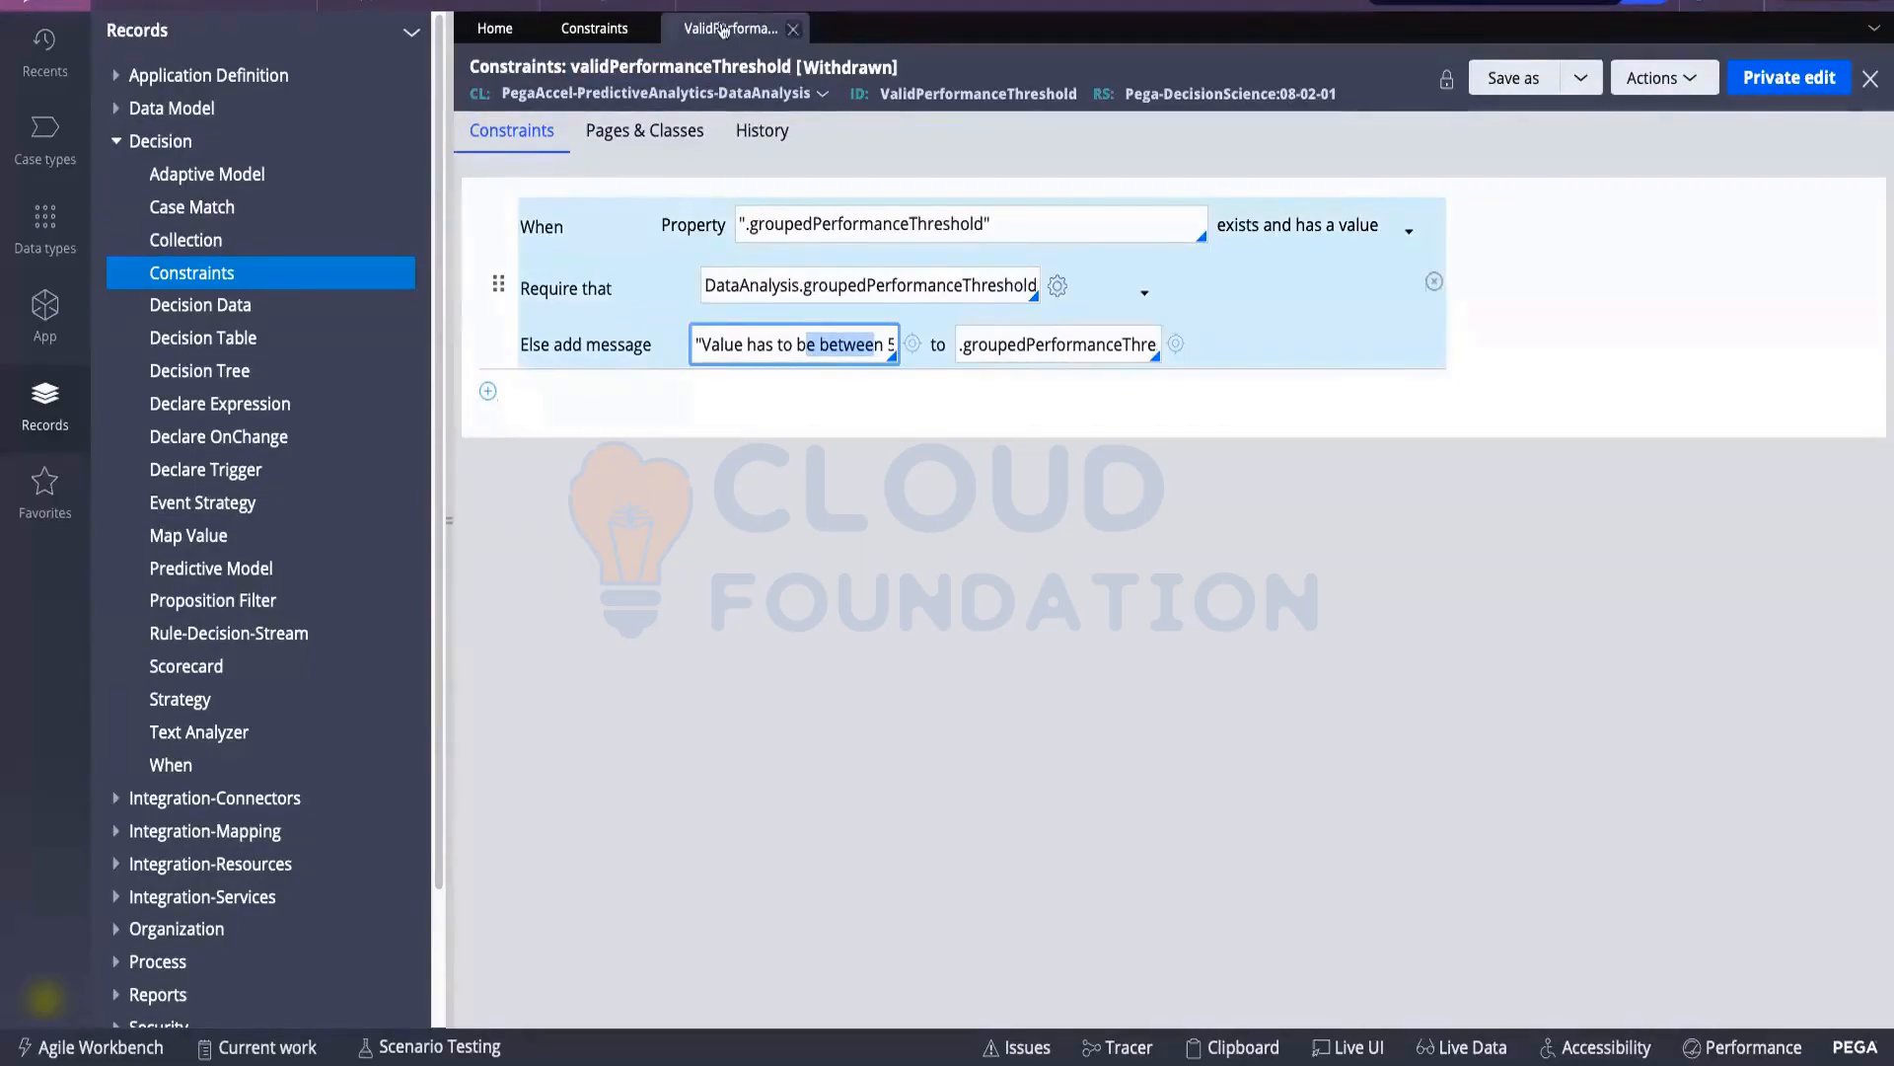
{"action": "left_click", "coordinate": [795, 31]}
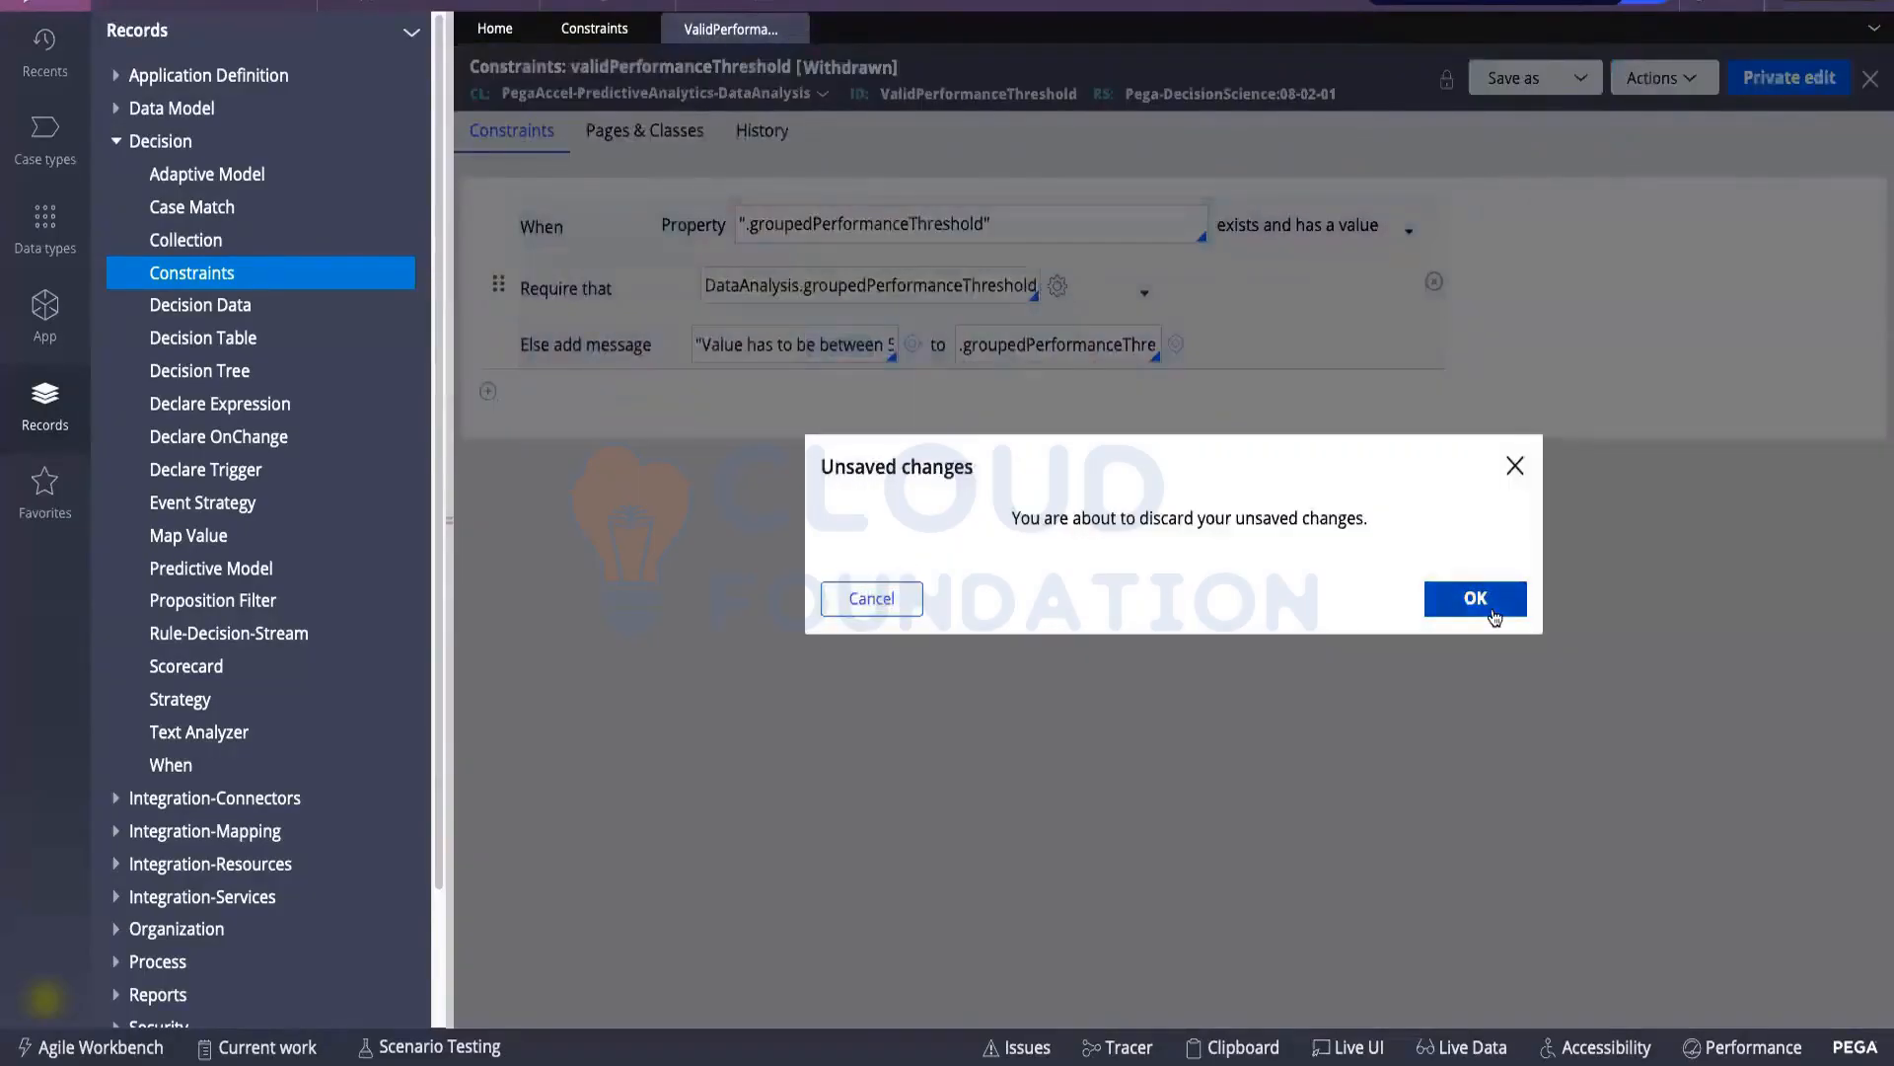
{"action": "left_click", "coordinate": [1494, 614]}
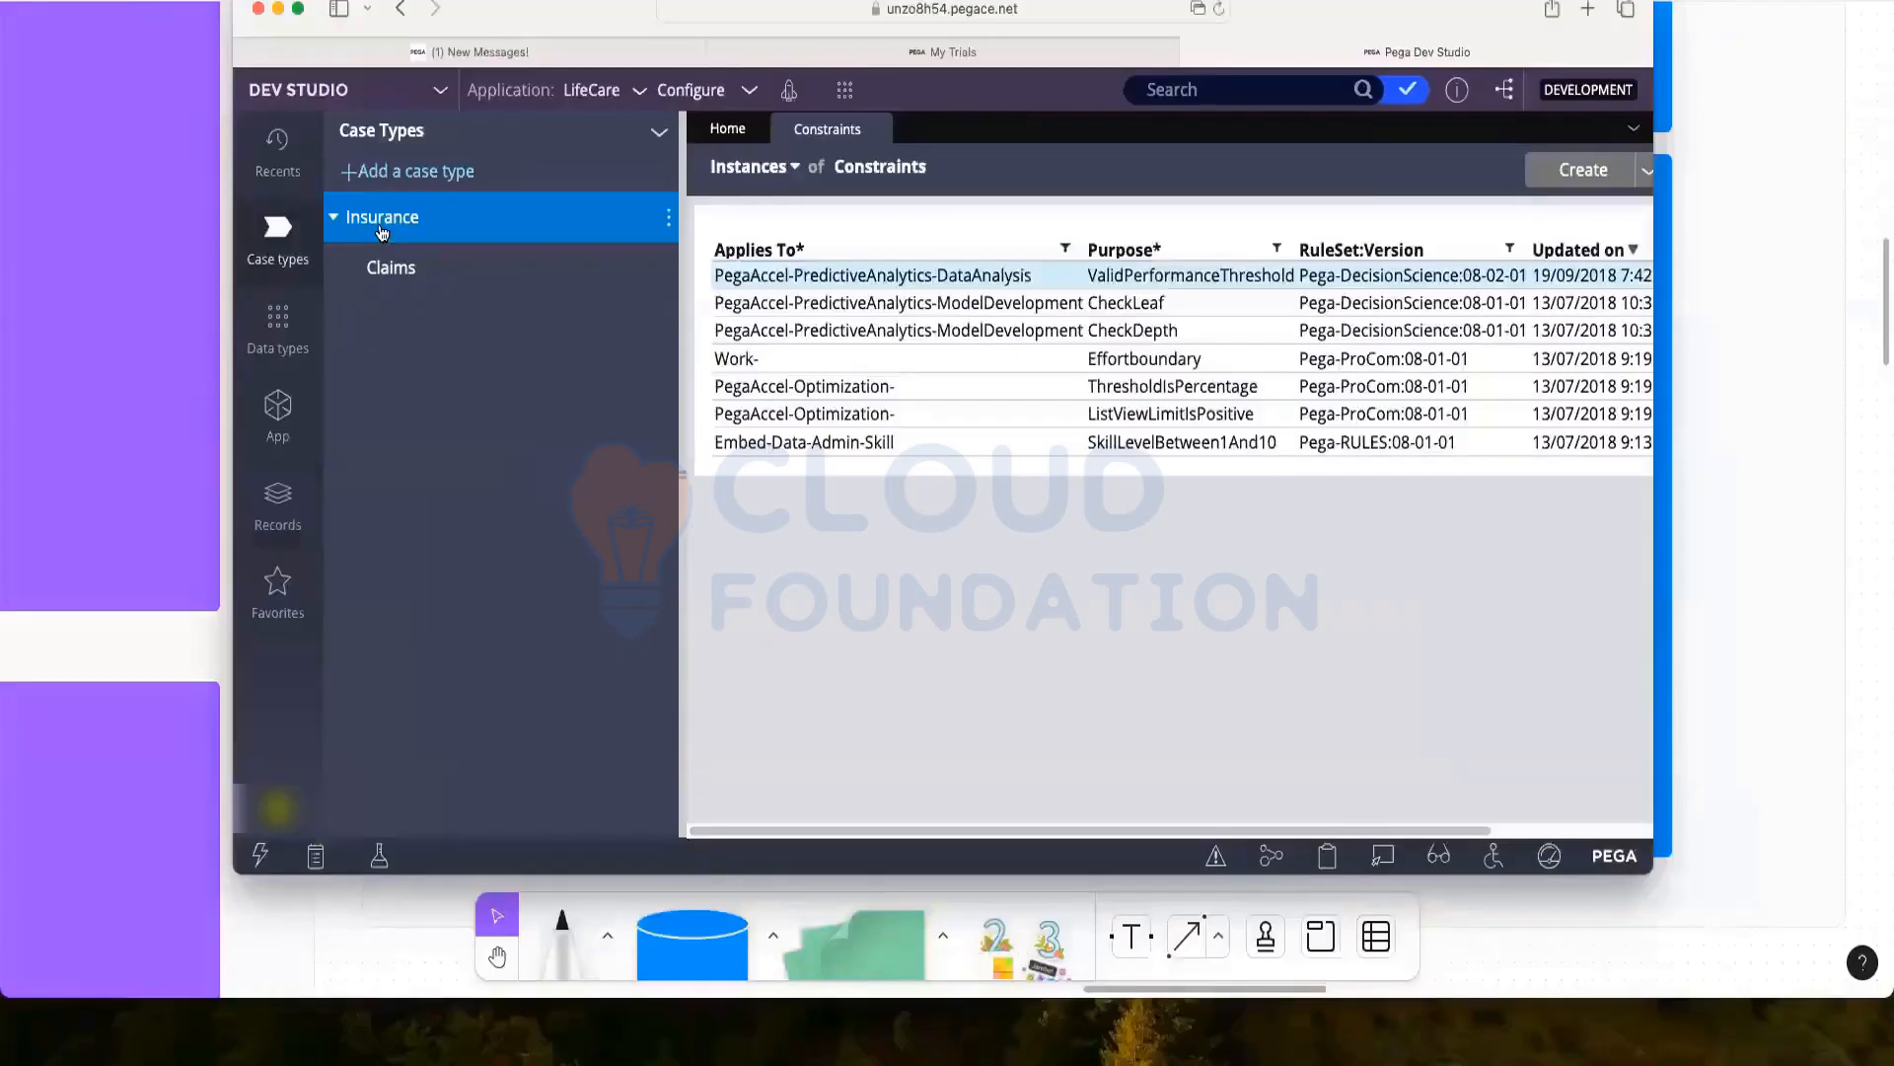
Open the Insurance case type and the definition of the pinned class Care-LifeCareApp-Work-Insurance
{"action": "left_click", "coordinate": [380, 225]}
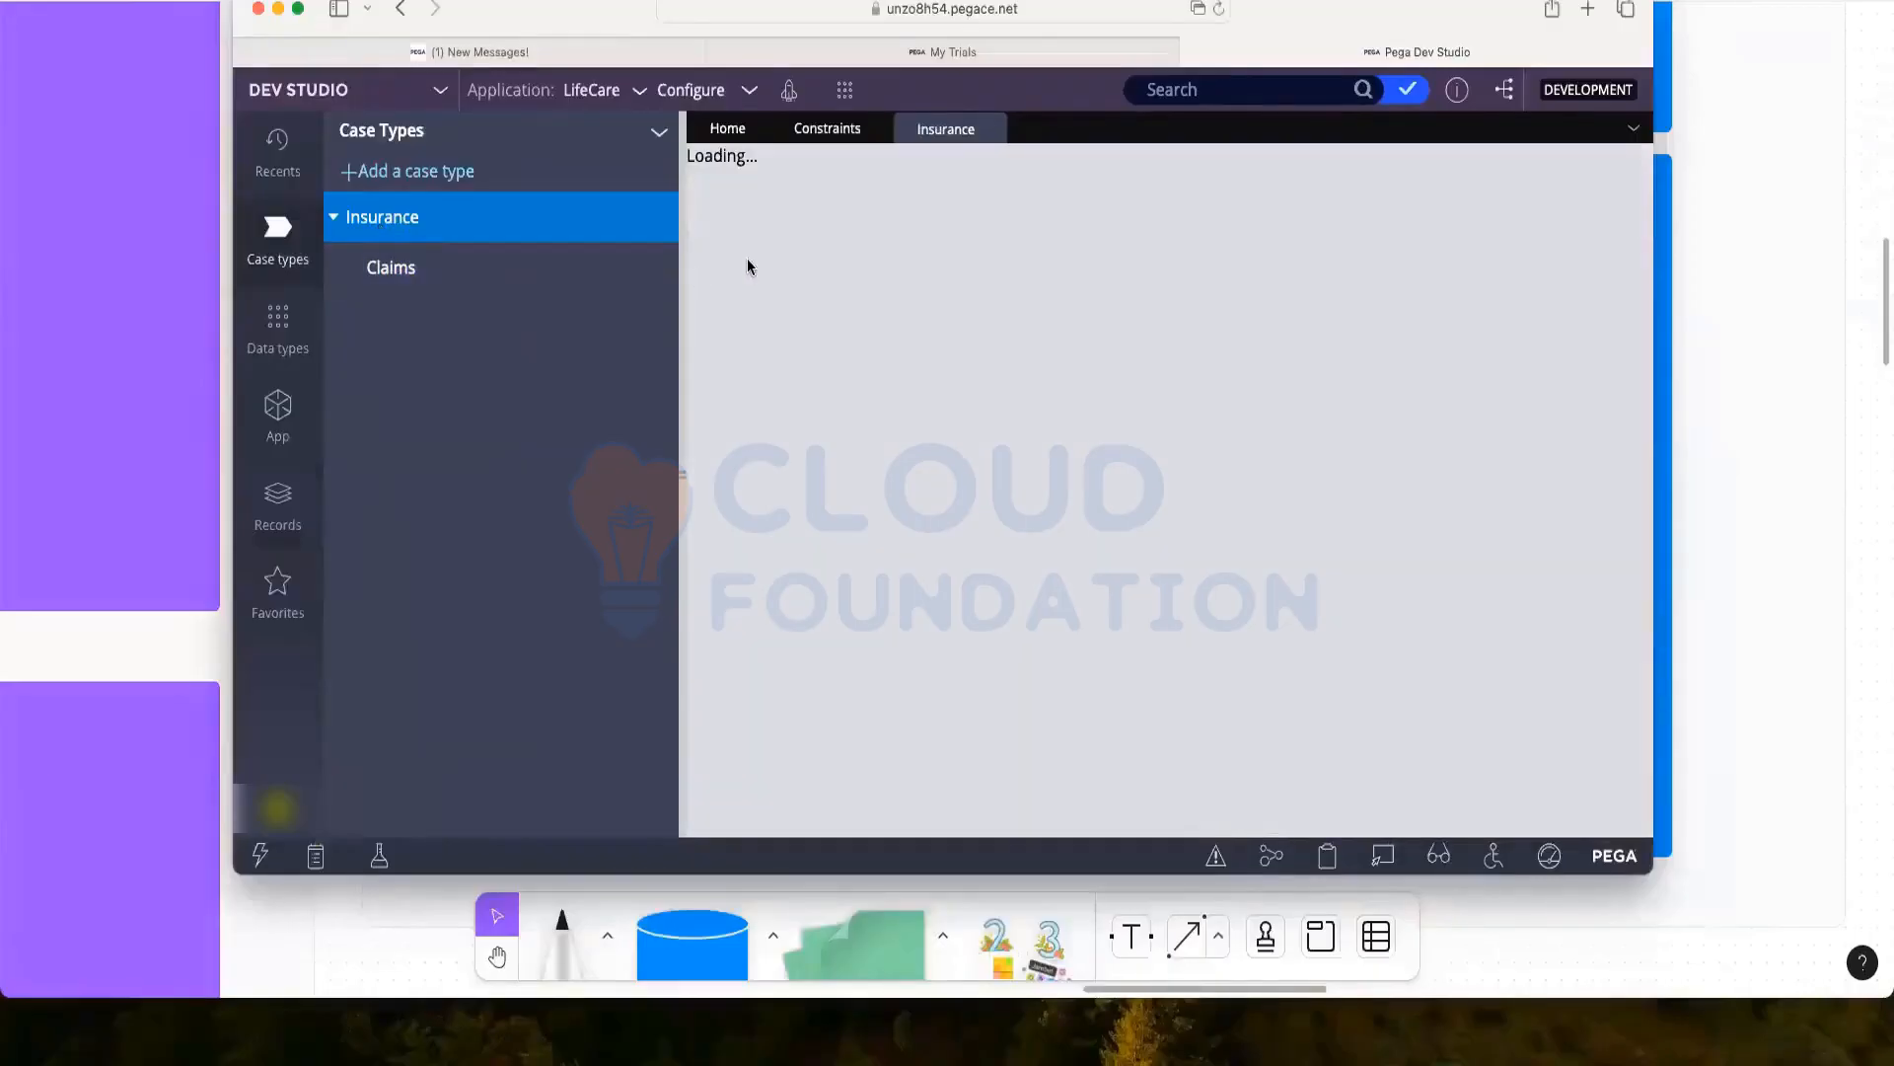
{"action": "left_click", "coordinate": [278, 414]}
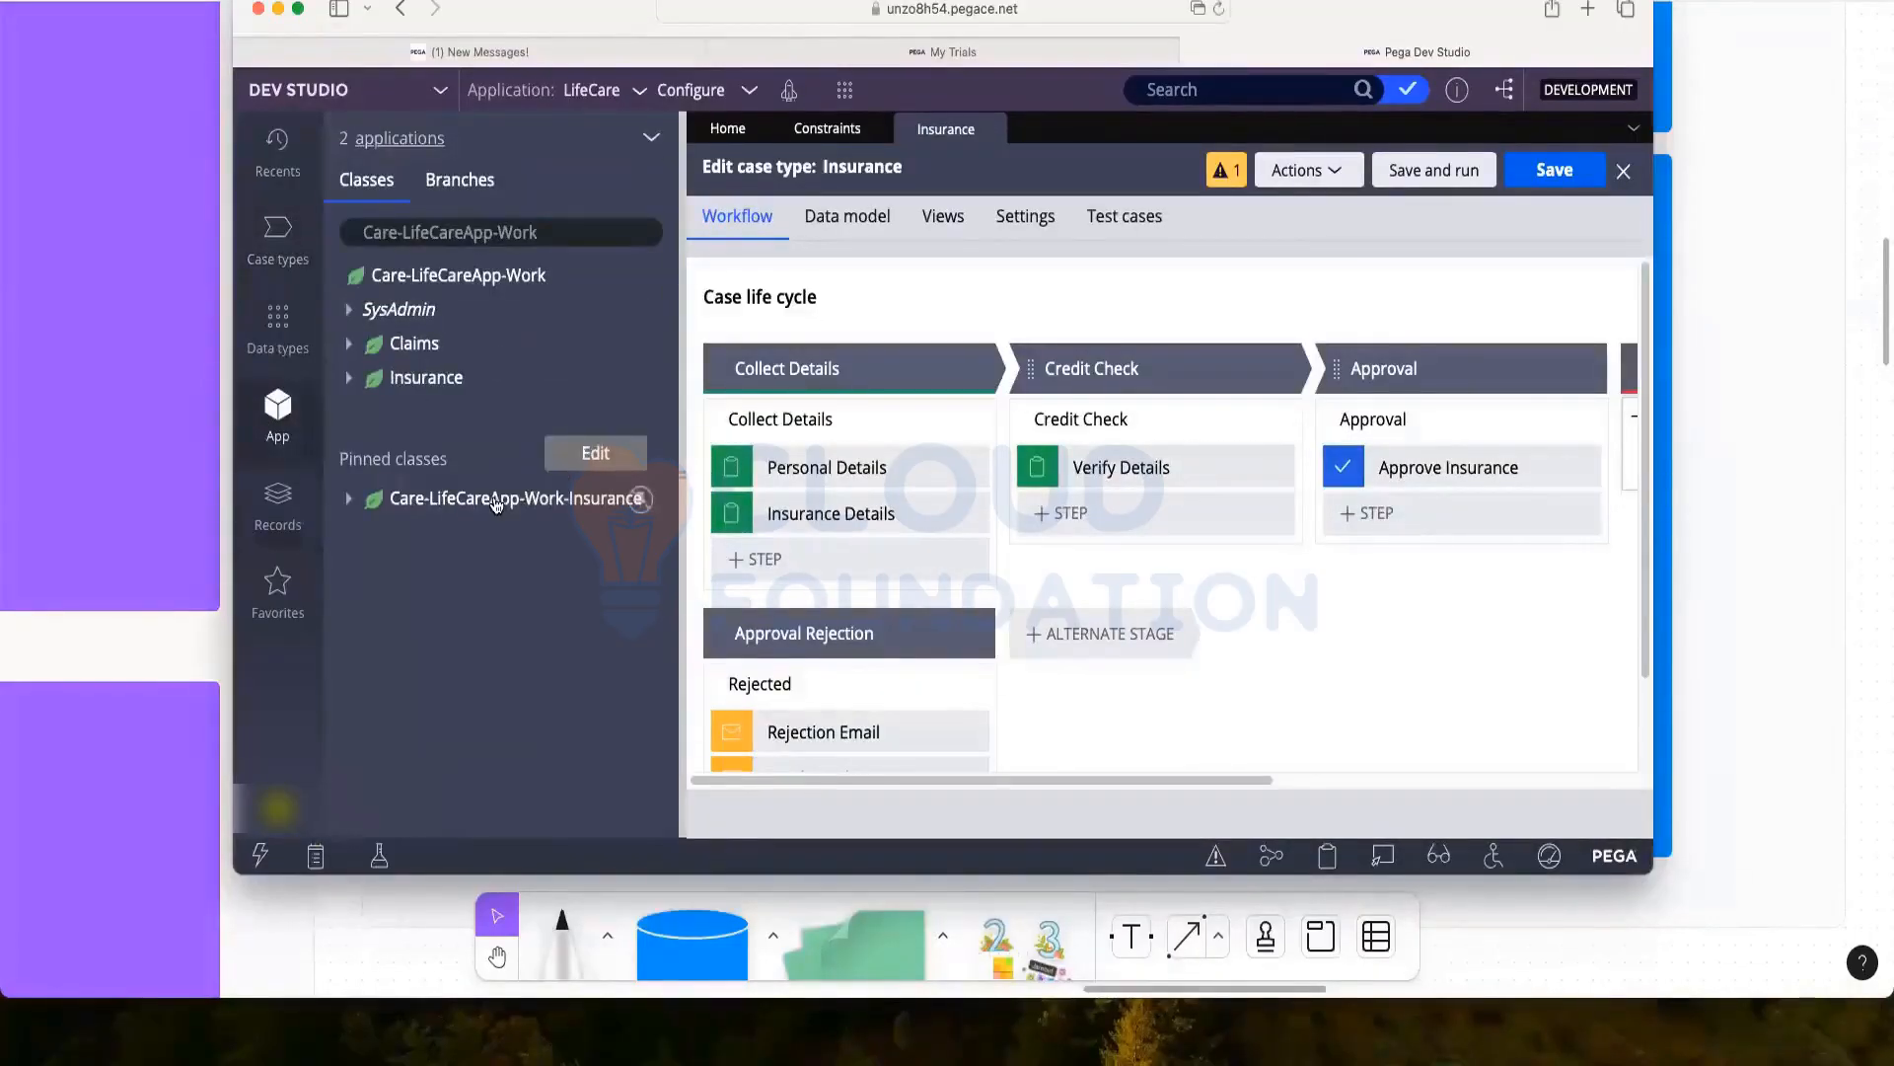
{"action": "right_click", "coordinate": [496, 504]}
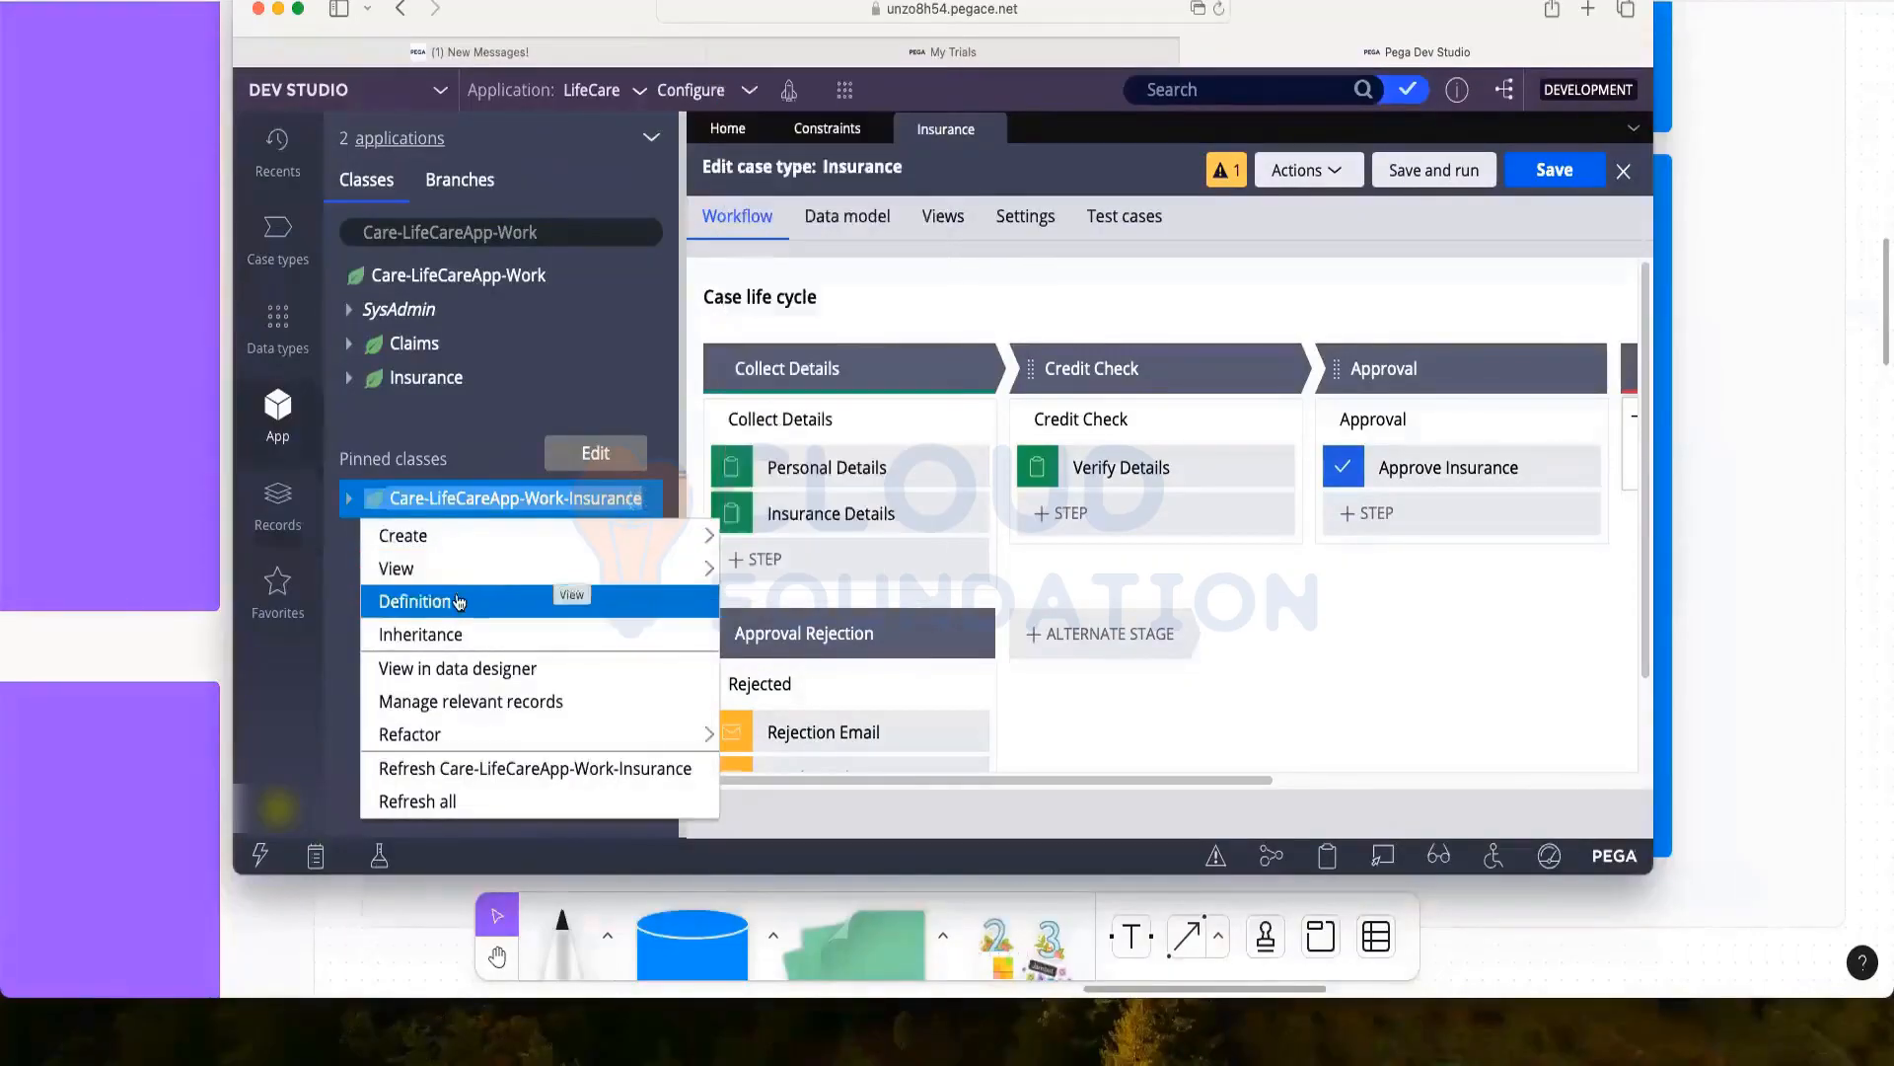
{"action": "left_click", "coordinate": [460, 600]}
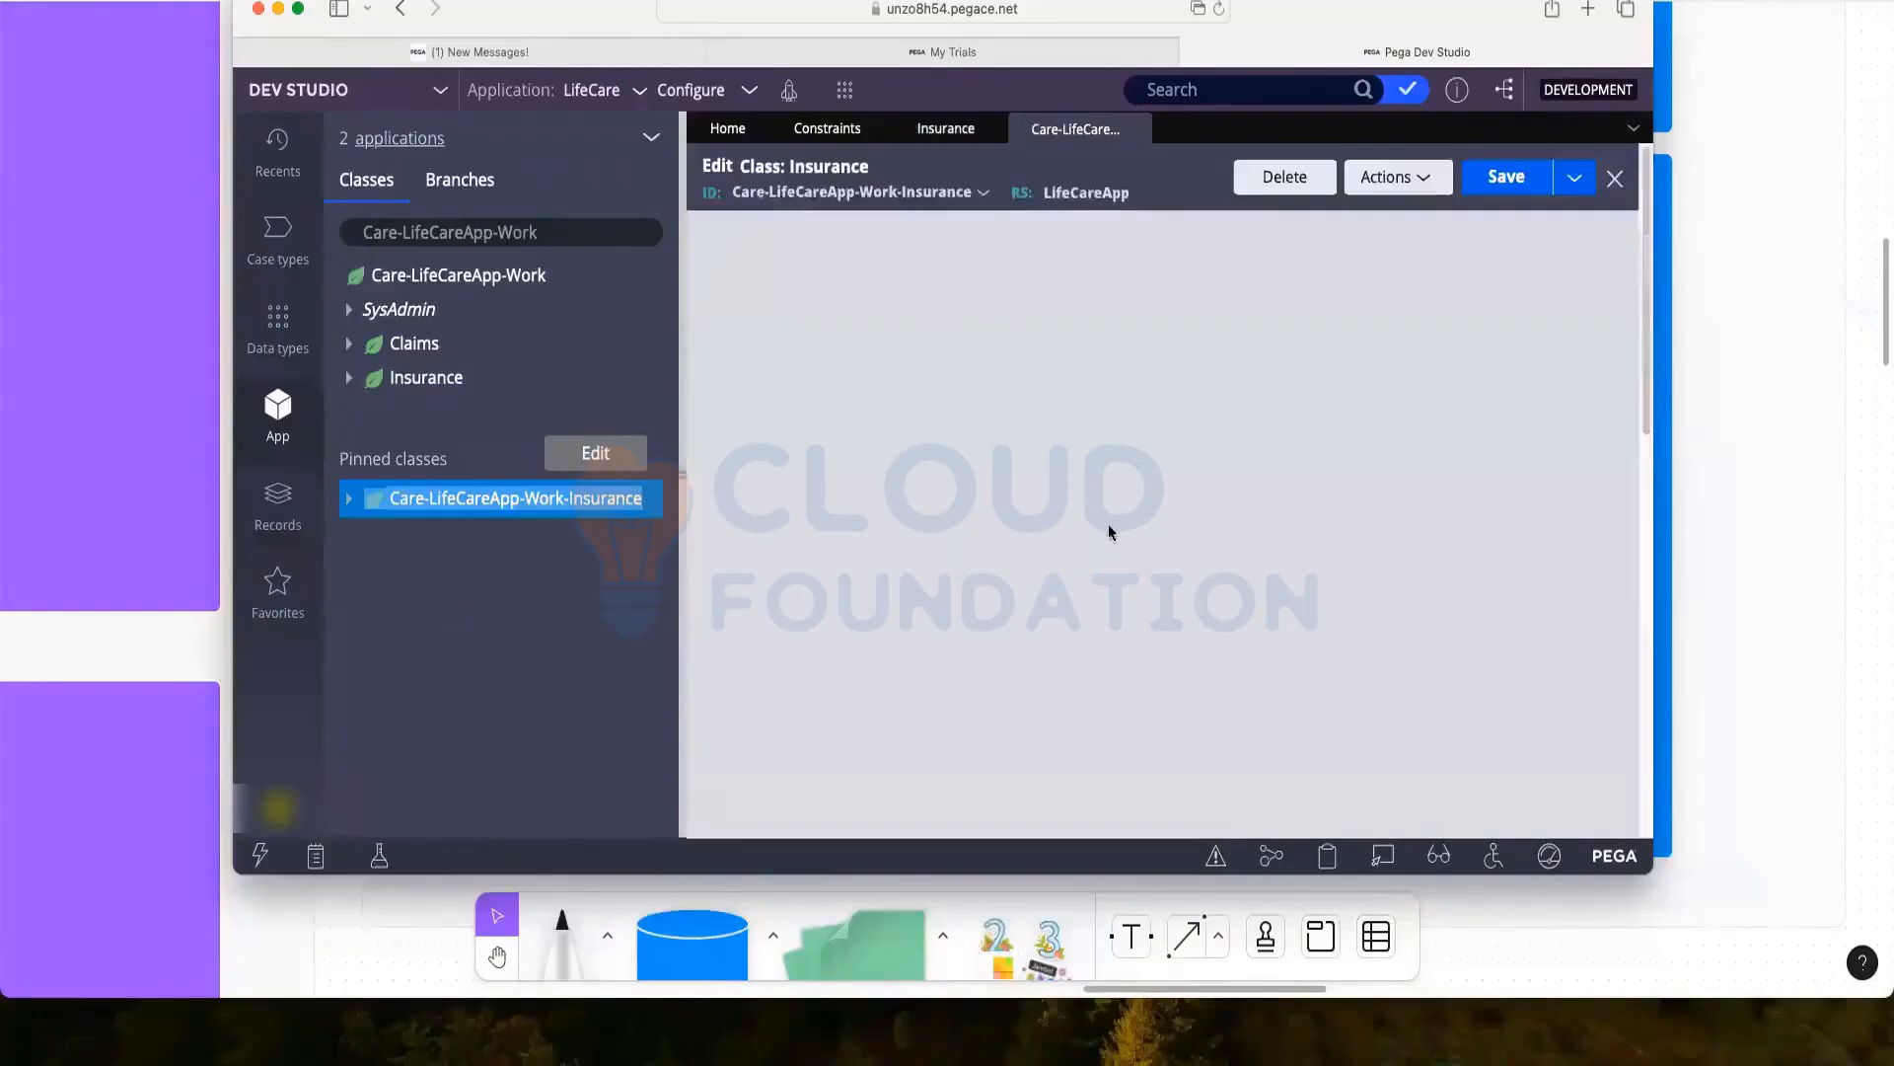
Test the Insurance class's connection to its database table from the class definition
{"action": "scroll", "coordinate": [1141, 336], "scroll_direction": "down", "scroll_amount": 5}
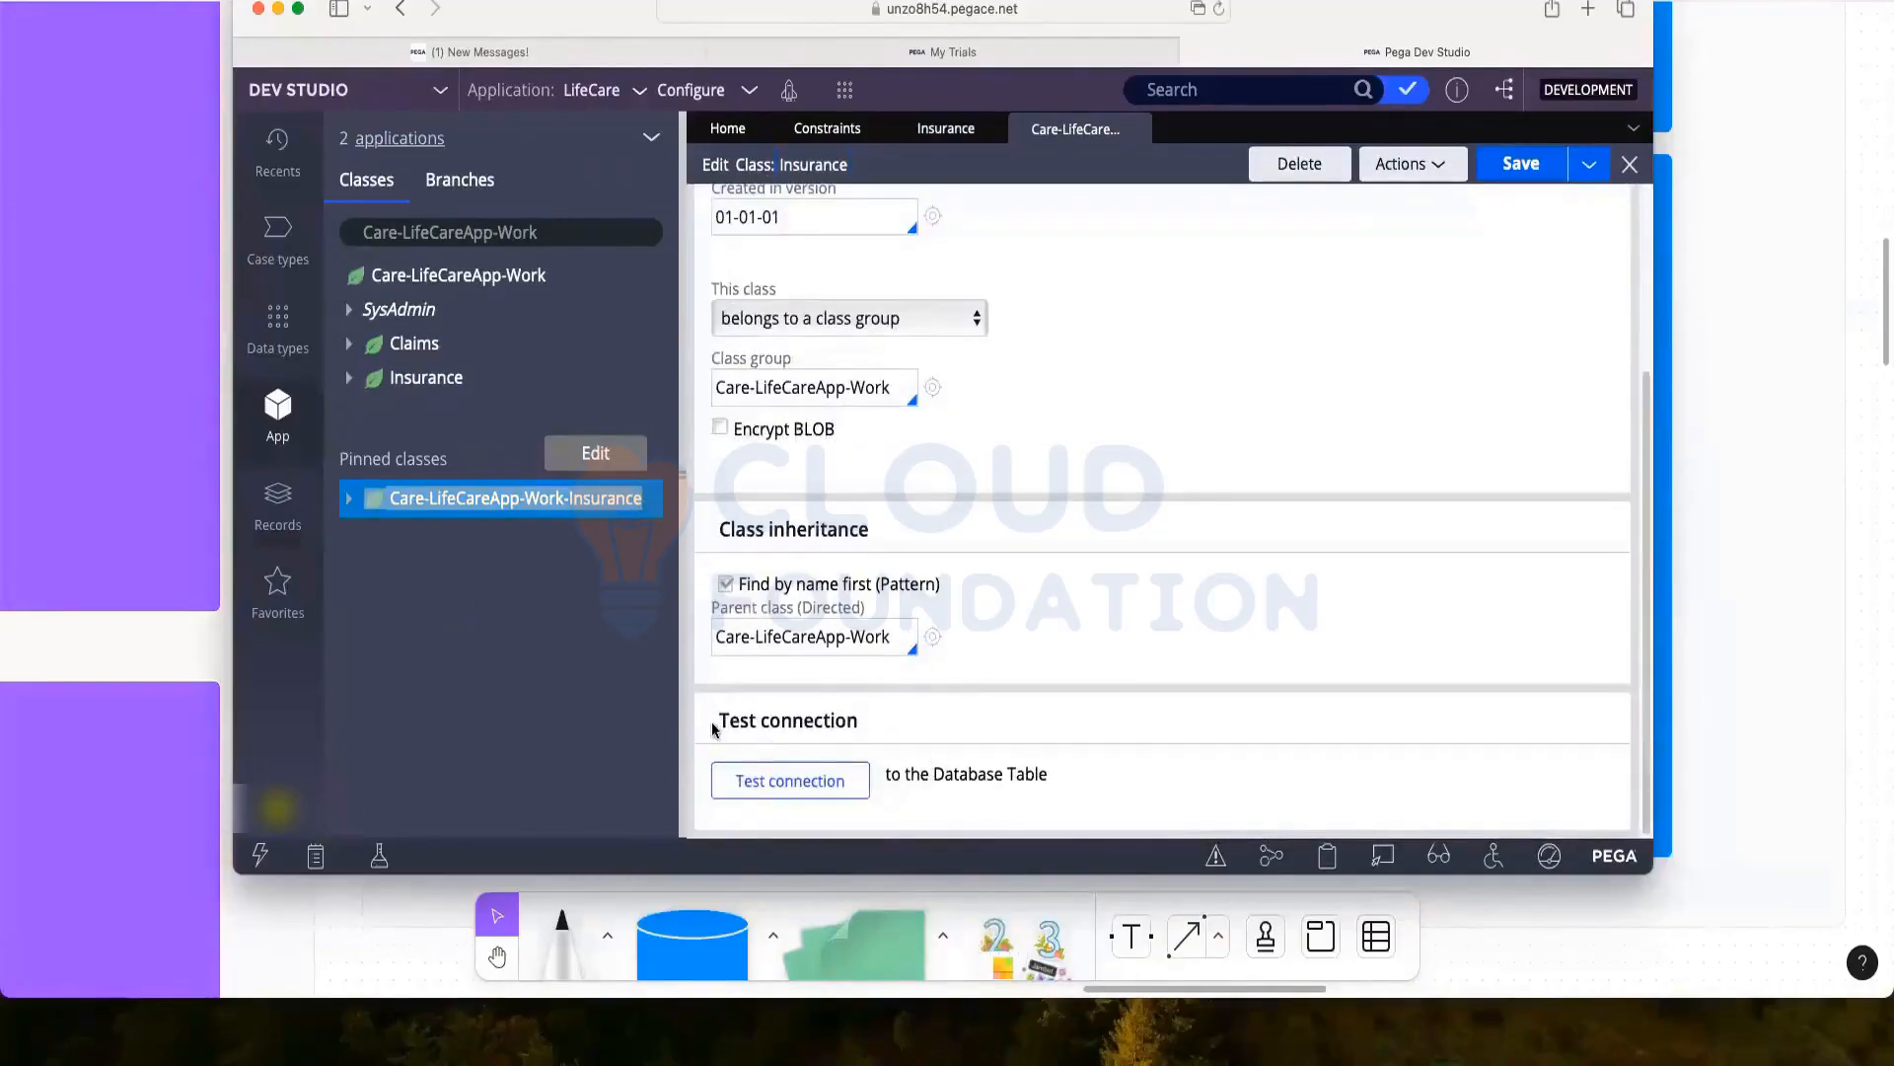
{"action": "left_click_drag", "start_coordinate": [713, 730], "coordinate": [951, 718]}
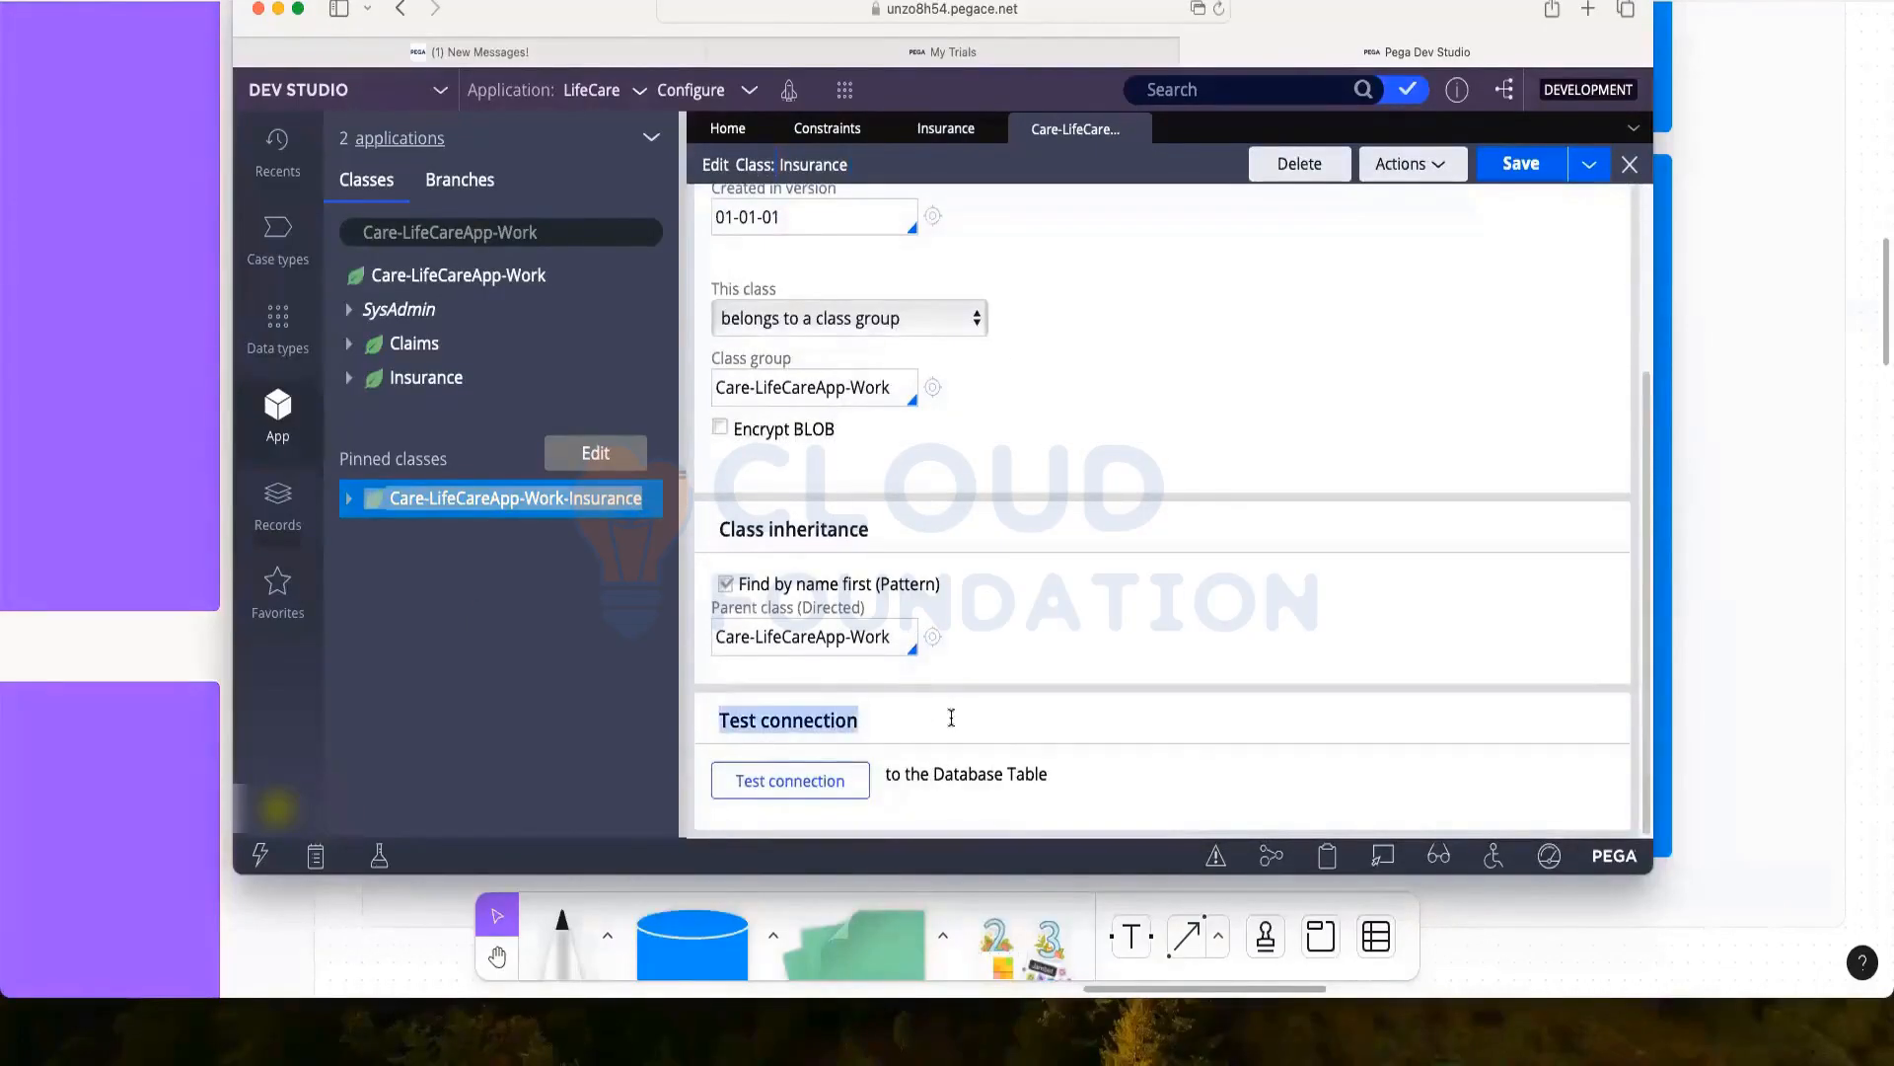
{"action": "left_click", "coordinate": [797, 783]}
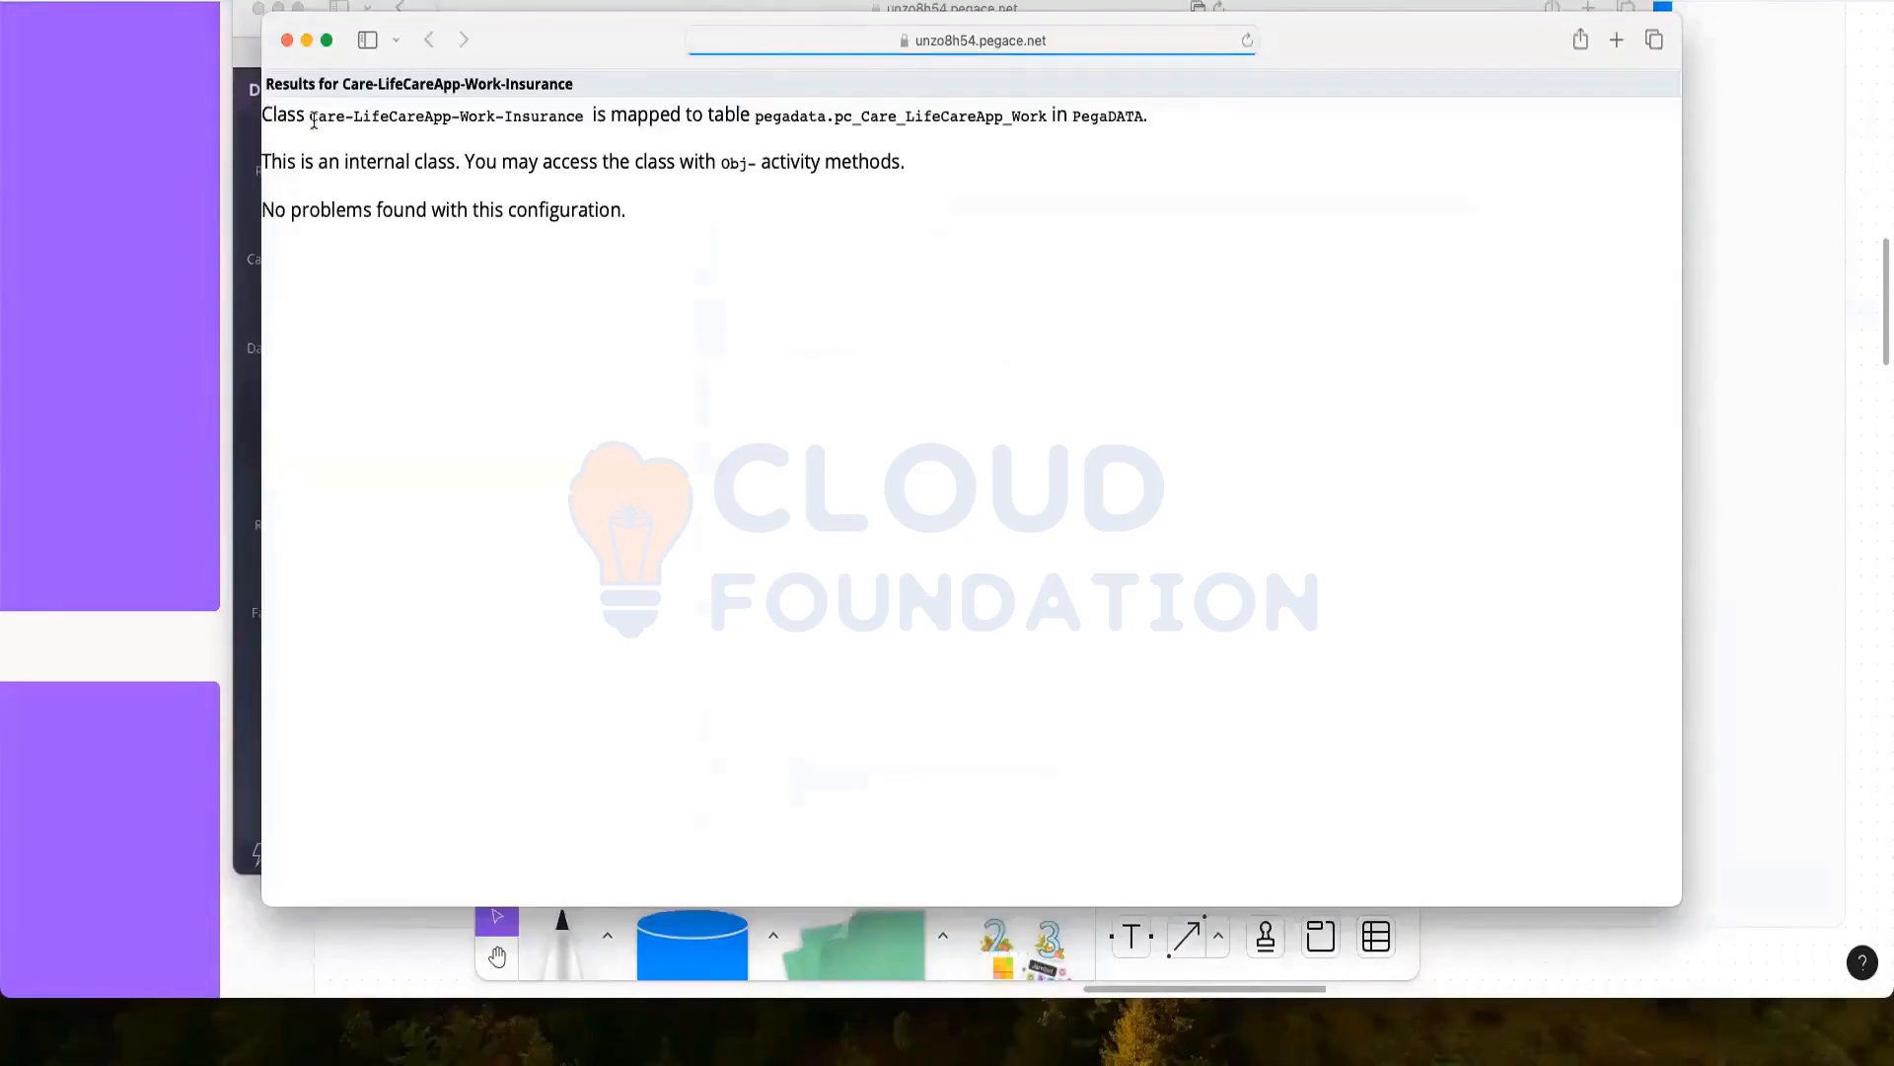
Examine the connection test results to identify the database table mapped to the Insurance class
{"action": "left_click_drag", "start_coordinate": [311, 120], "coordinate": [584, 120]}
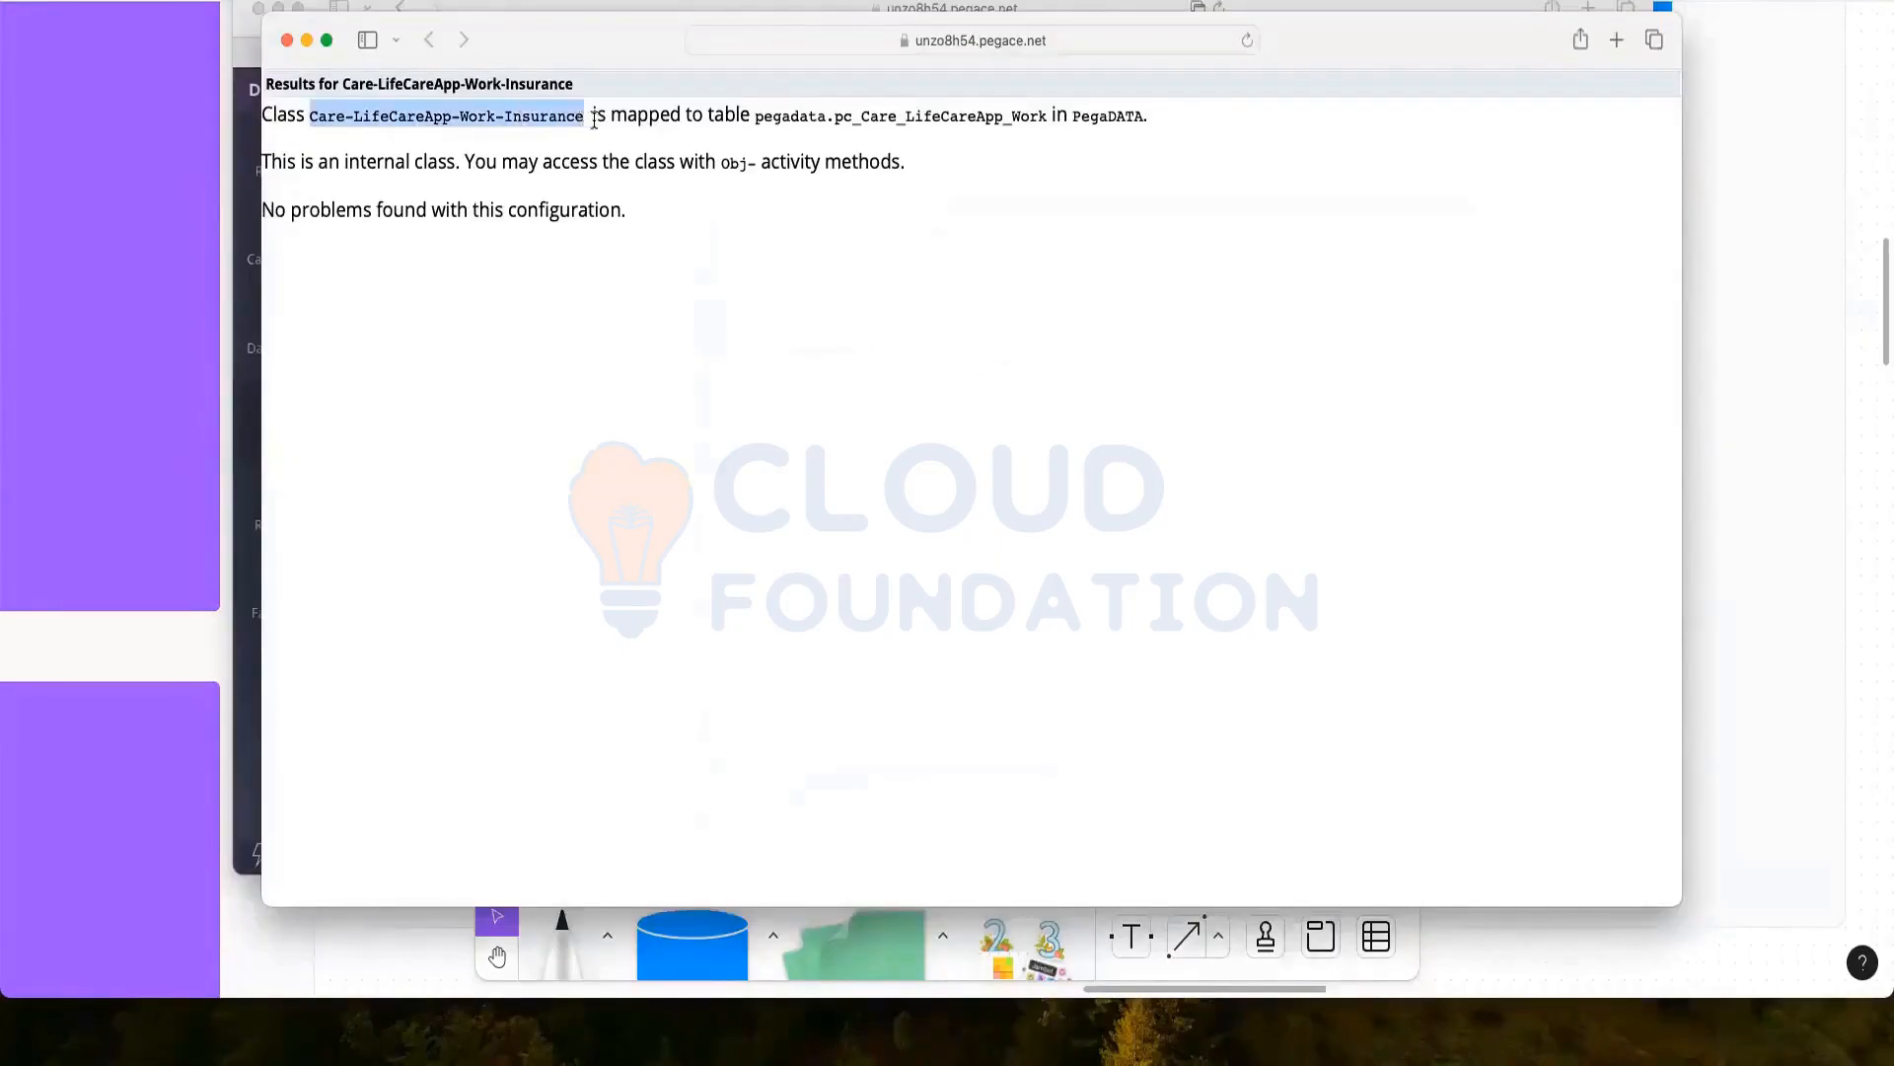
{"action": "left_click_drag", "start_coordinate": [758, 120], "coordinate": [1081, 121]}
{"action": "left_click", "coordinate": [1079, 120]}
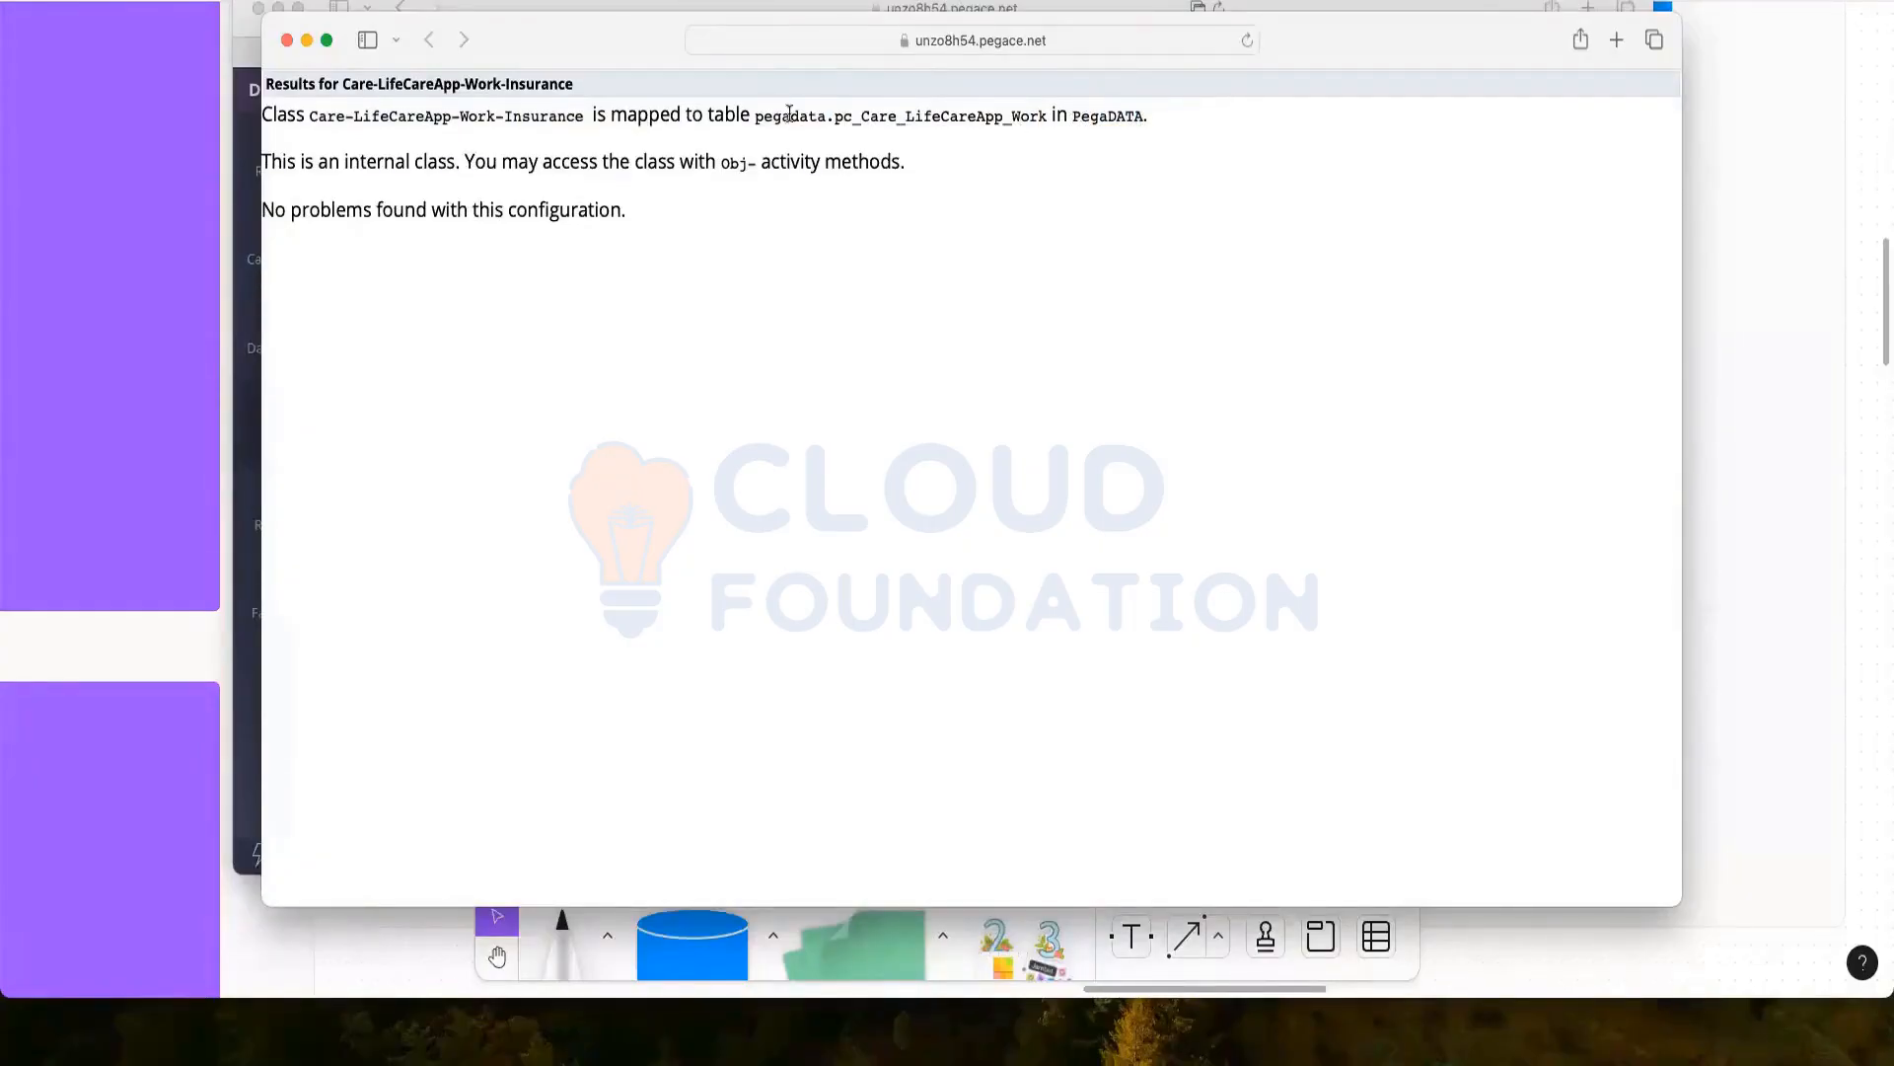
{"action": "left_click_drag", "start_coordinate": [836, 118], "coordinate": [1044, 119]}
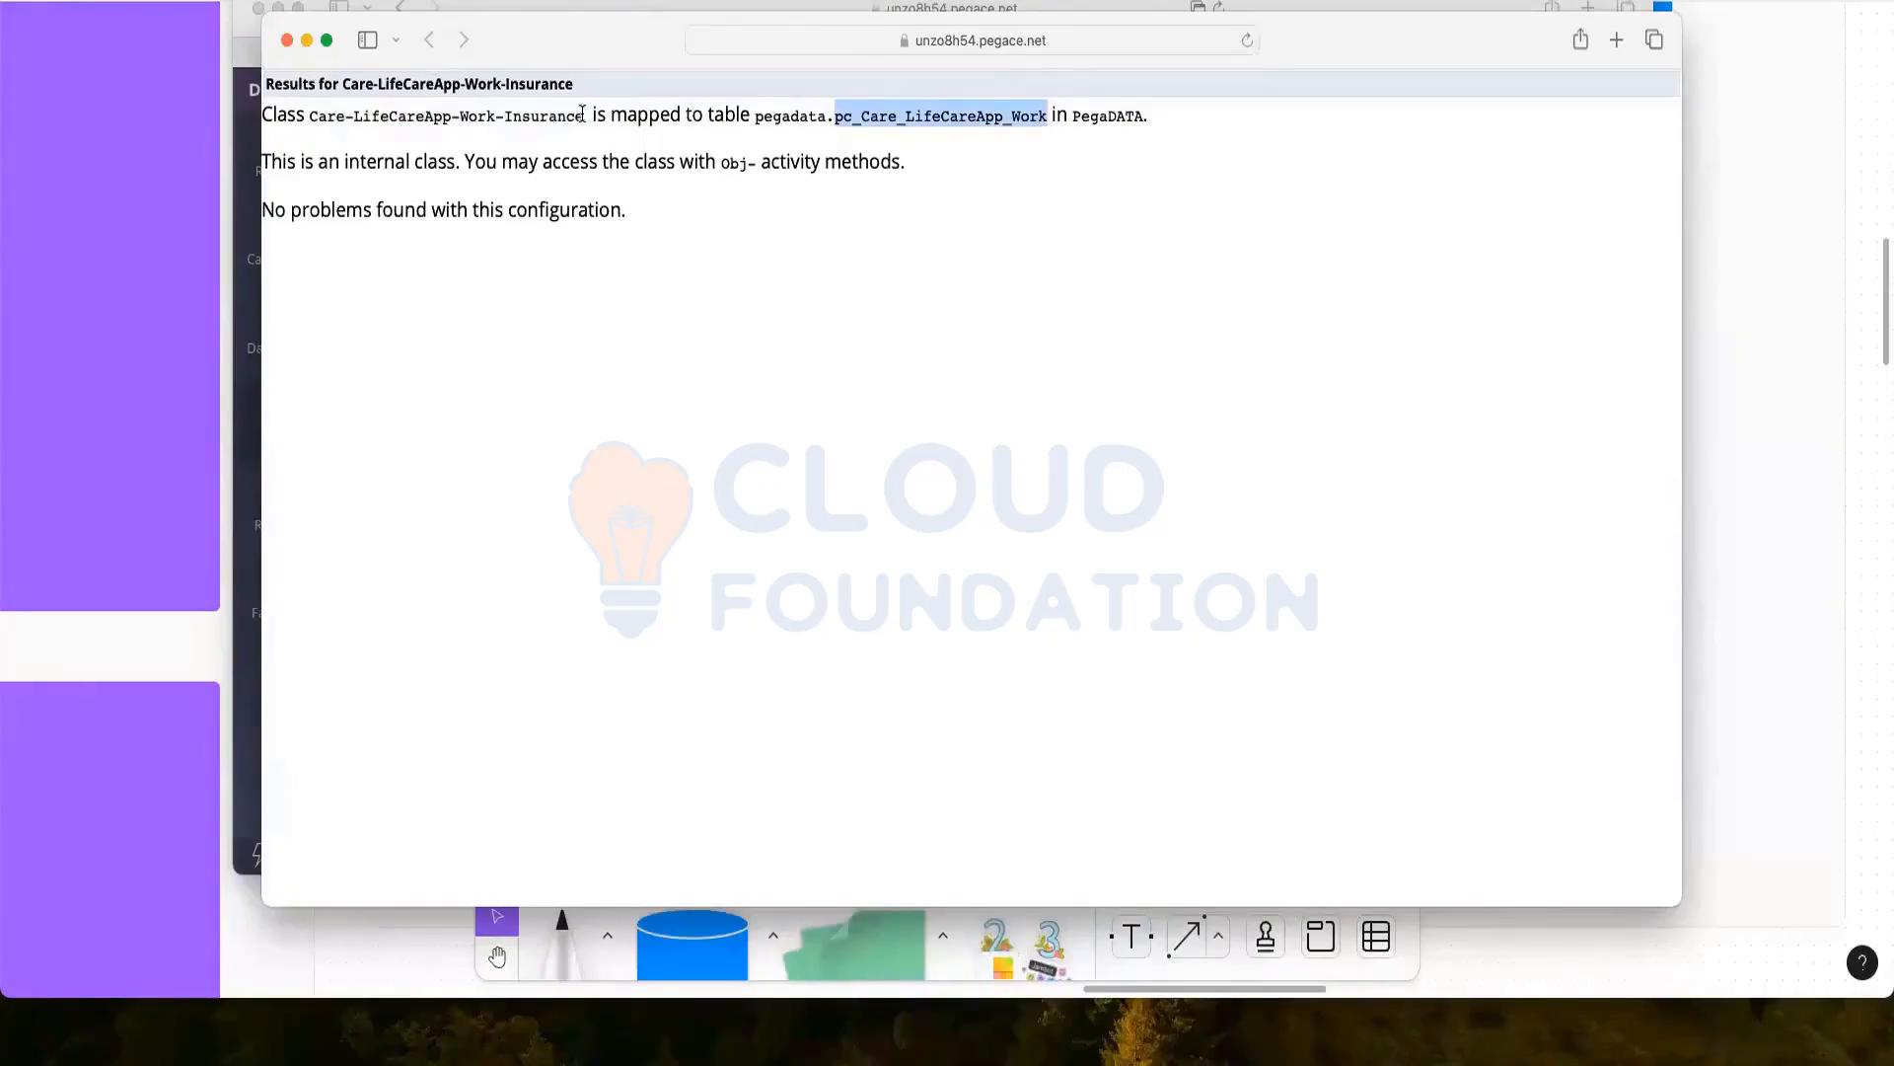
{"action": "left_click_drag", "start_coordinate": [582, 114], "coordinate": [312, 116]}
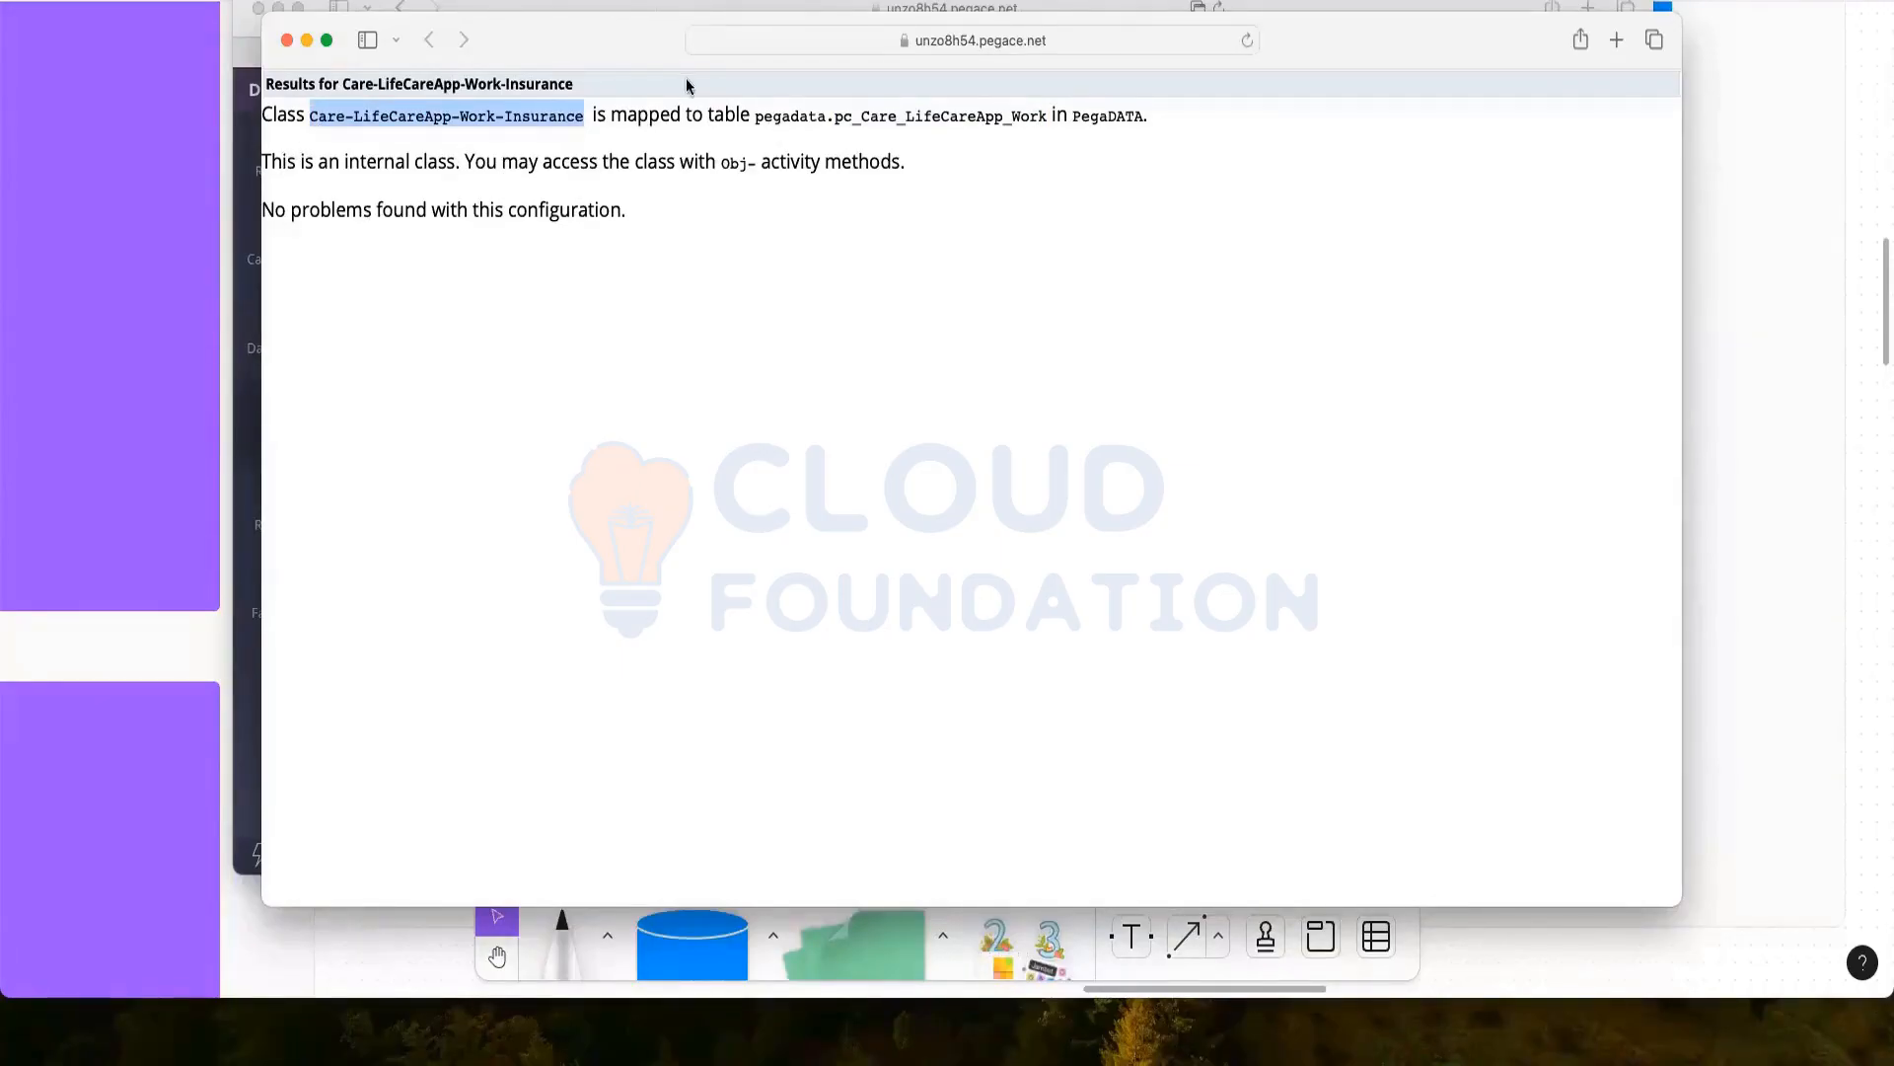
{"action": "left_click_drag", "start_coordinate": [838, 122], "coordinate": [1048, 114]}
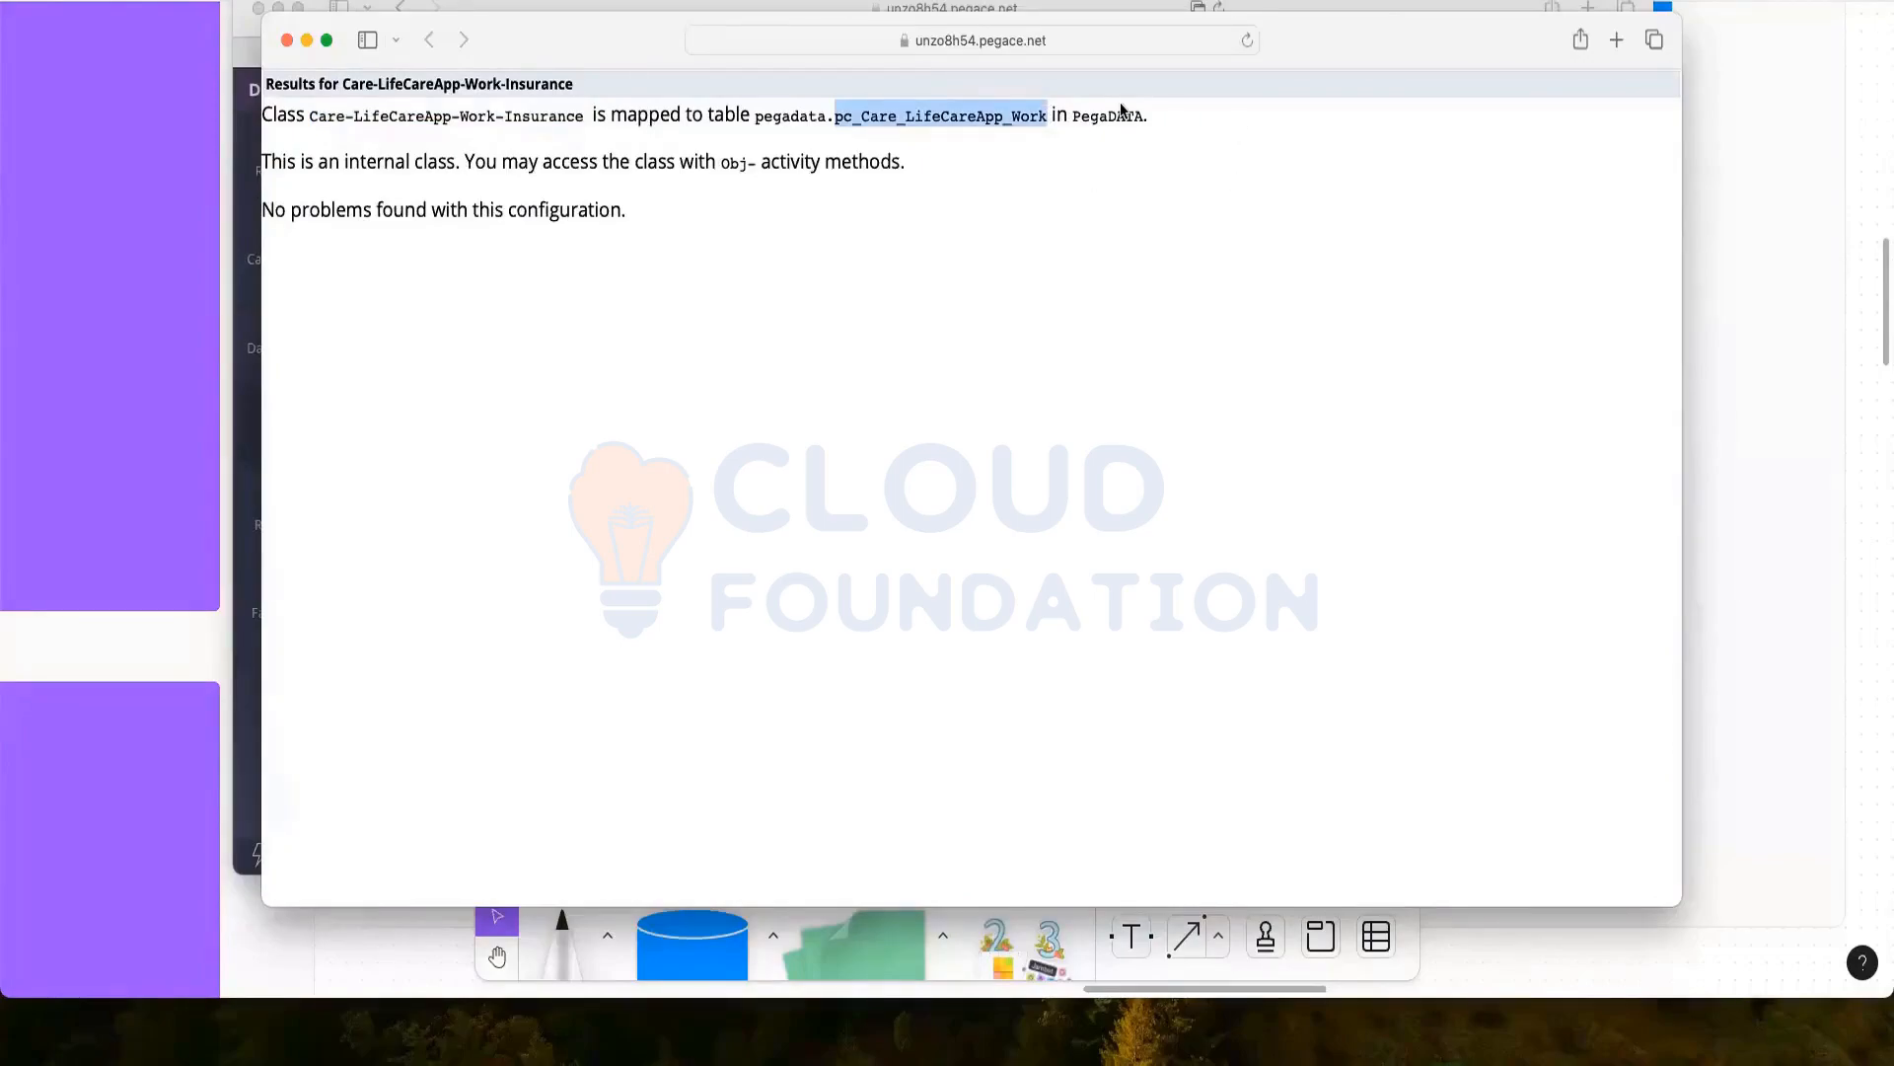
{"action": "double_click", "coordinate": [1026, 120]}
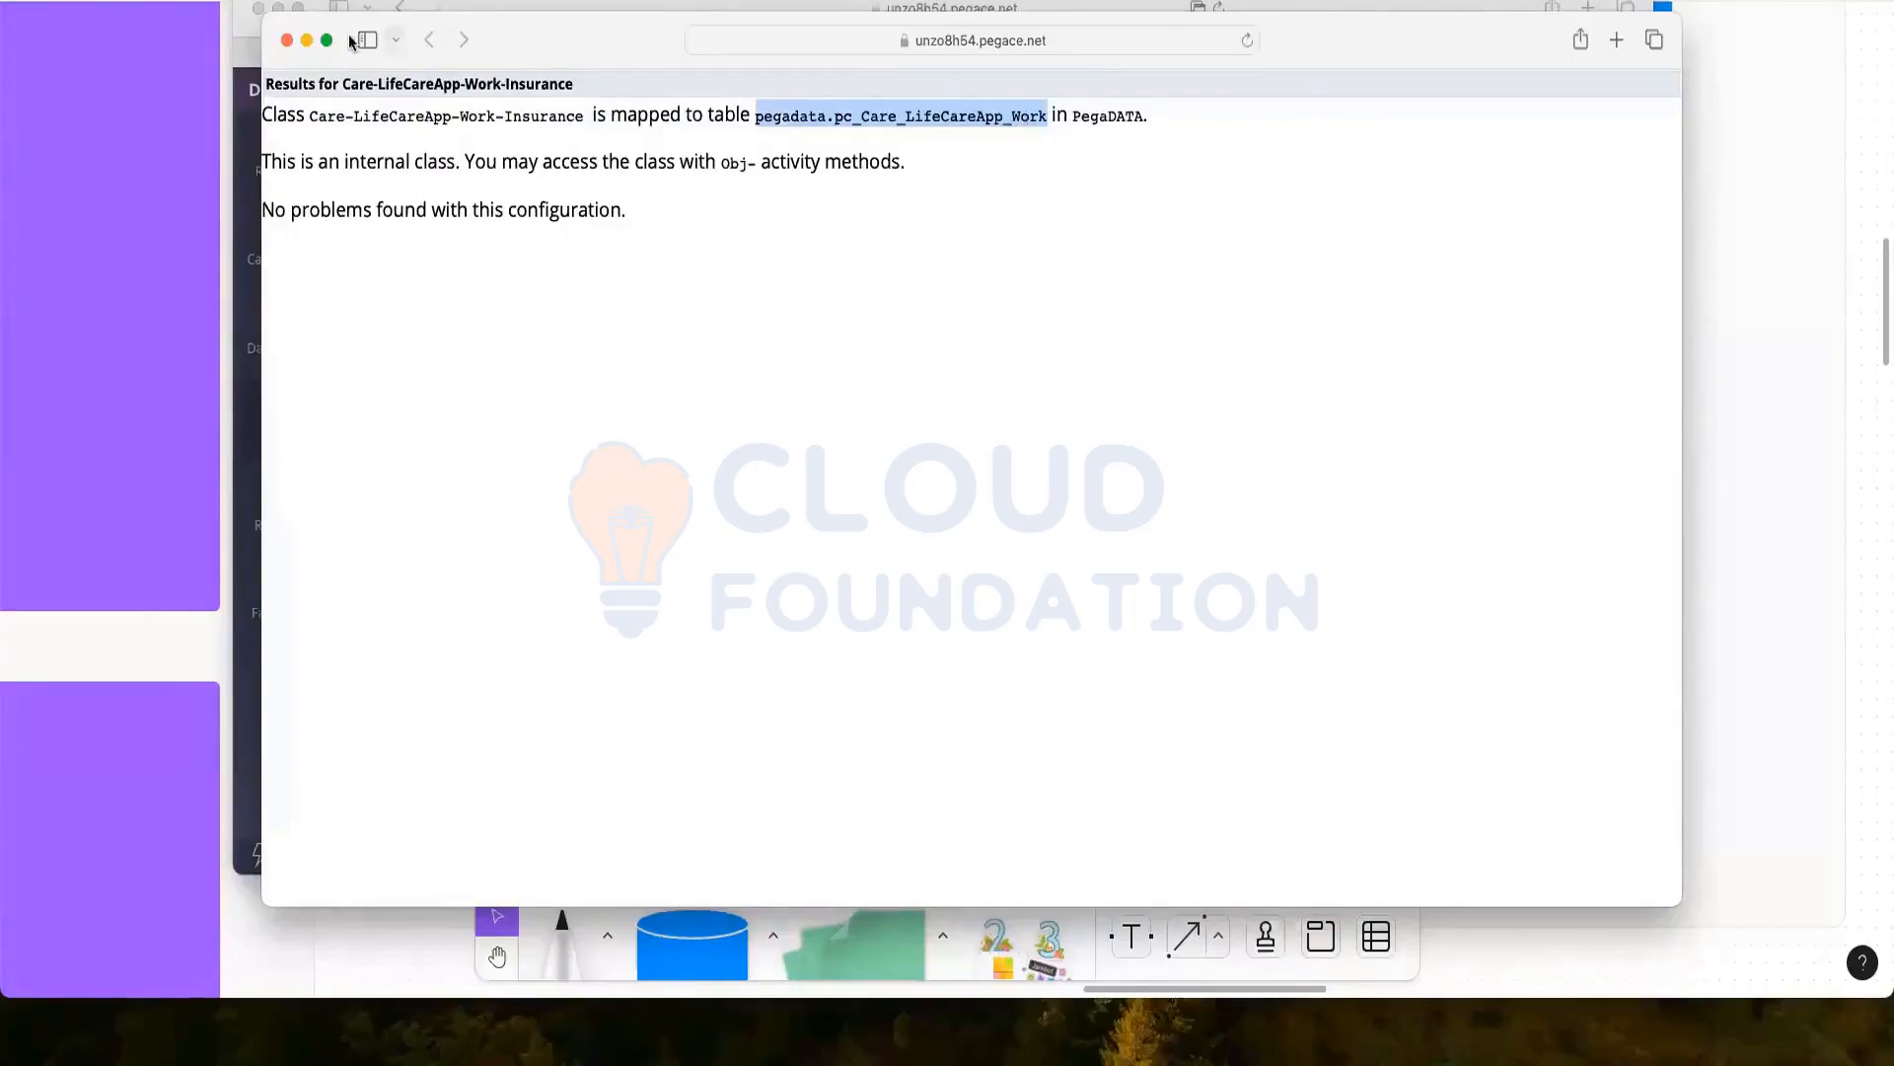
Close the connection test results and the Insurance class definition, and show the list of case types beside the Insurance case life cycle
{"action": "left_click", "coordinate": [288, 40]}
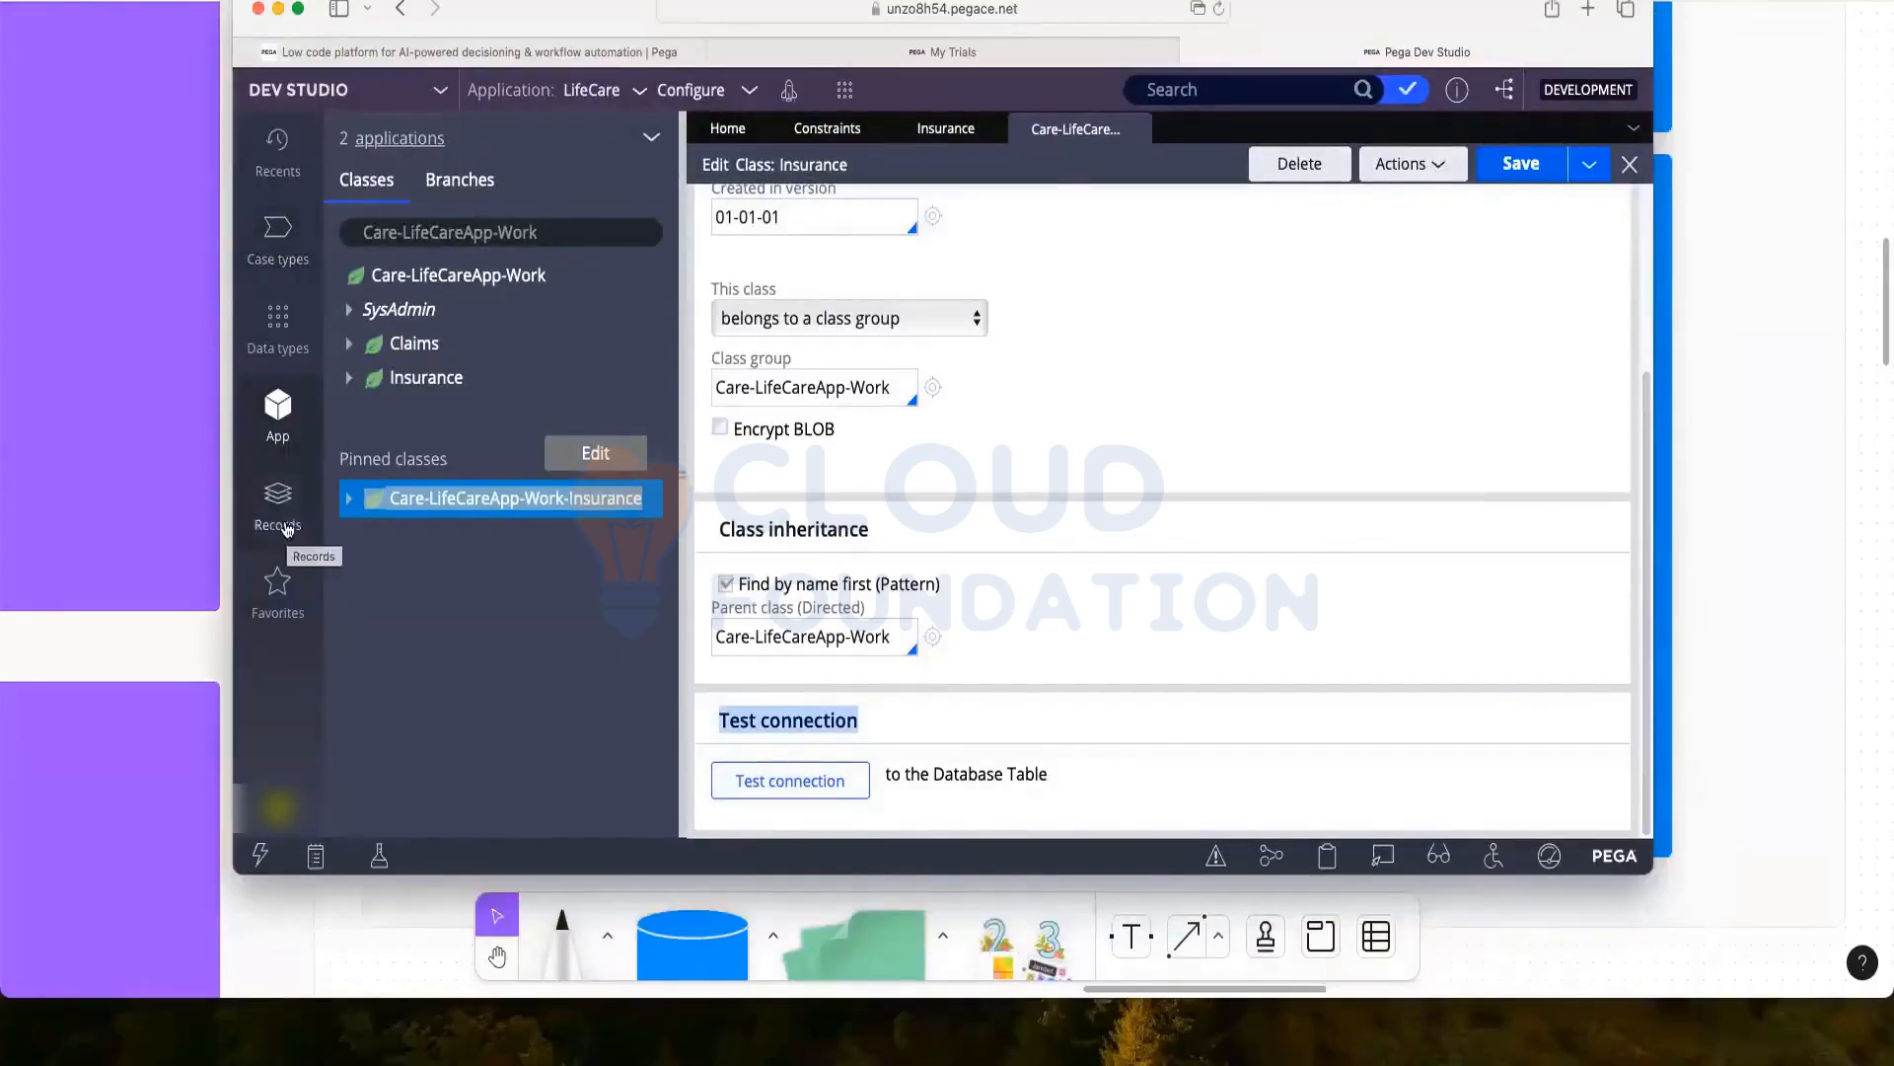
{"action": "left_click", "coordinate": [1137, 127]}
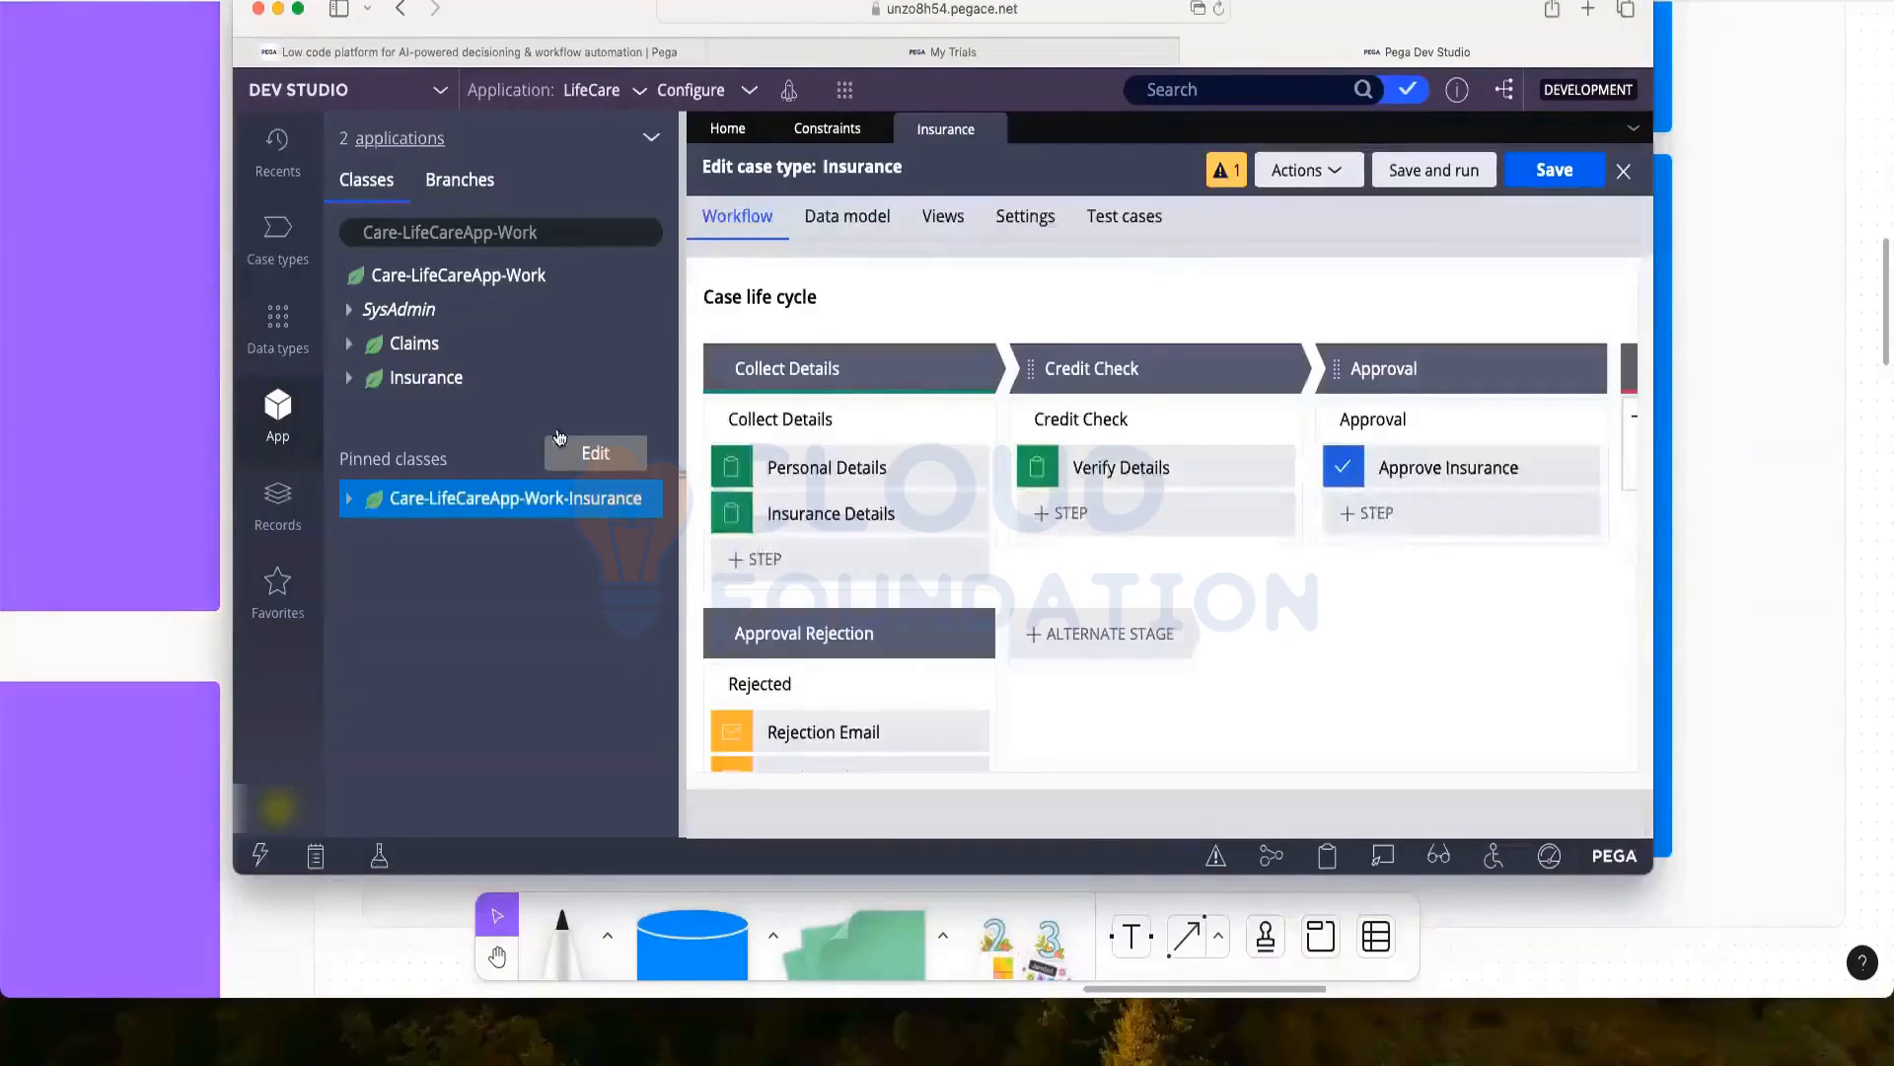
{"action": "left_click", "coordinate": [291, 217]}
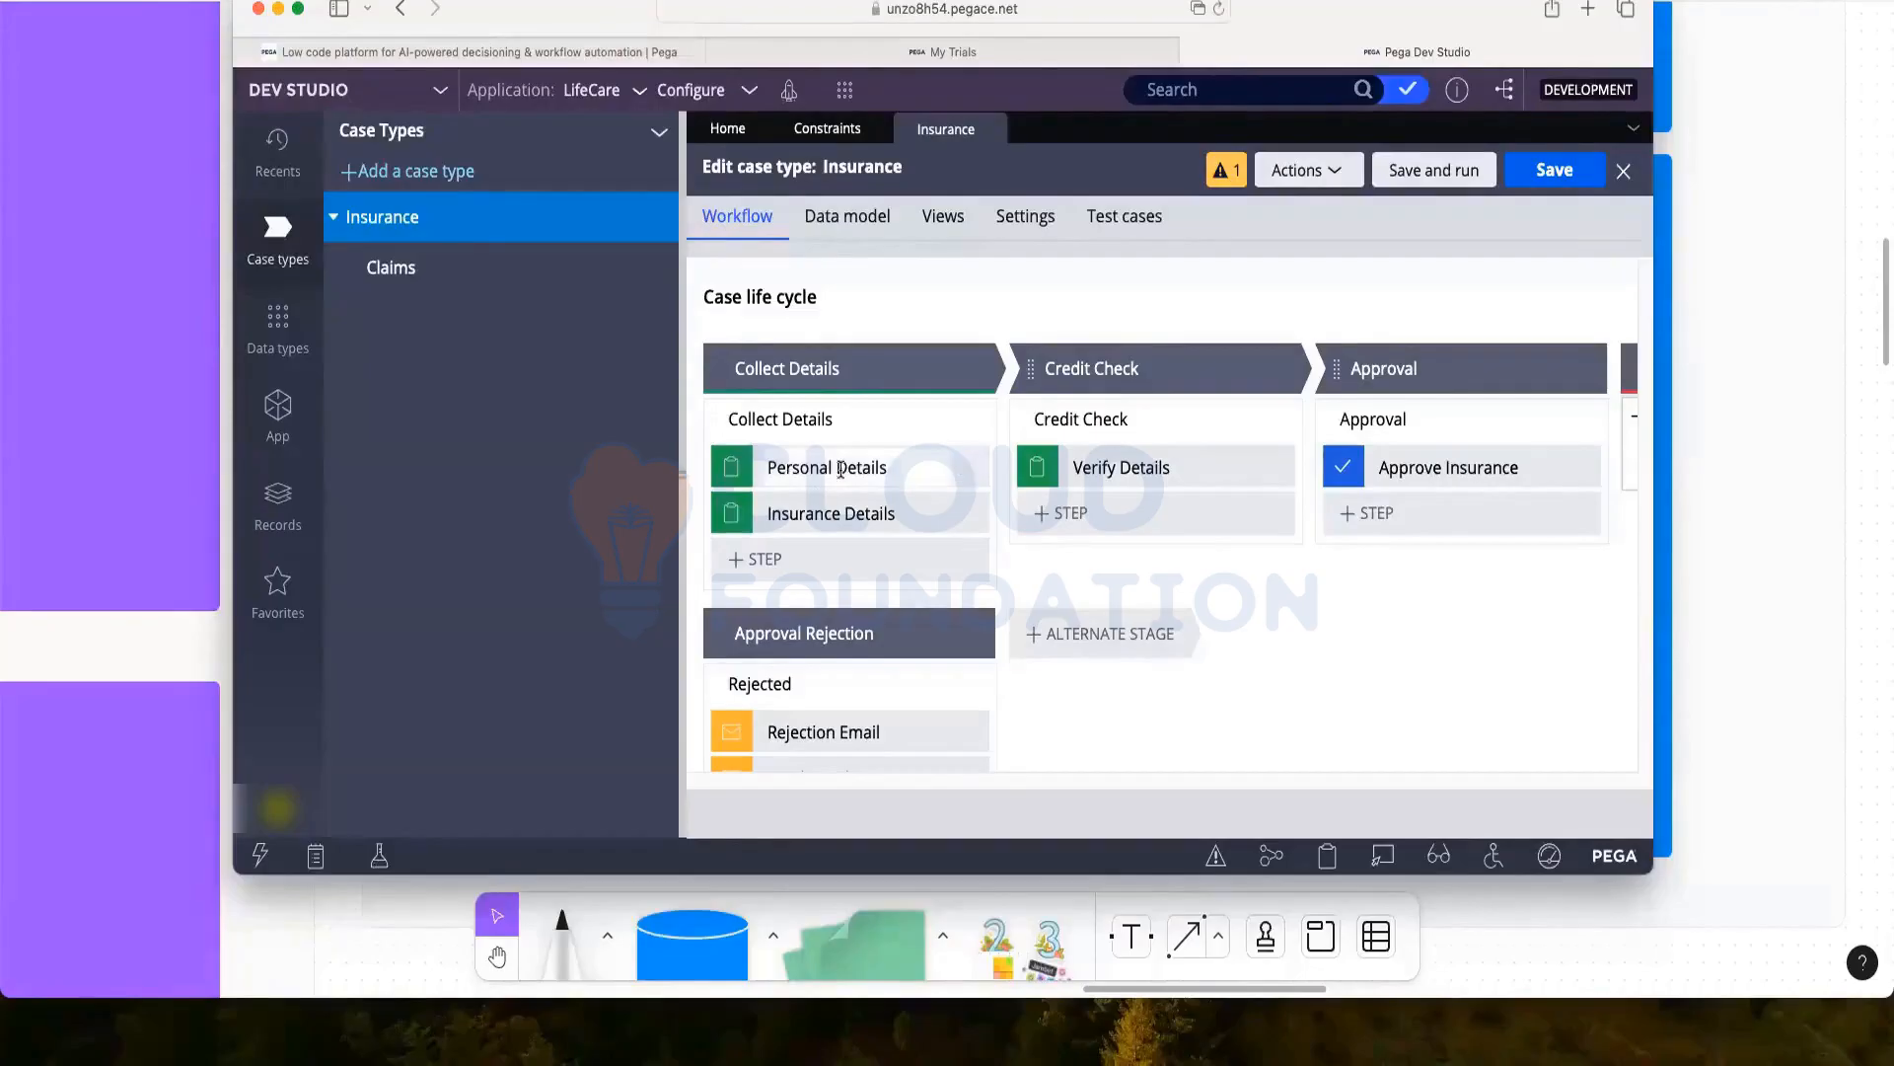
{"action": "mouse_move", "coordinate": [807, 473]}
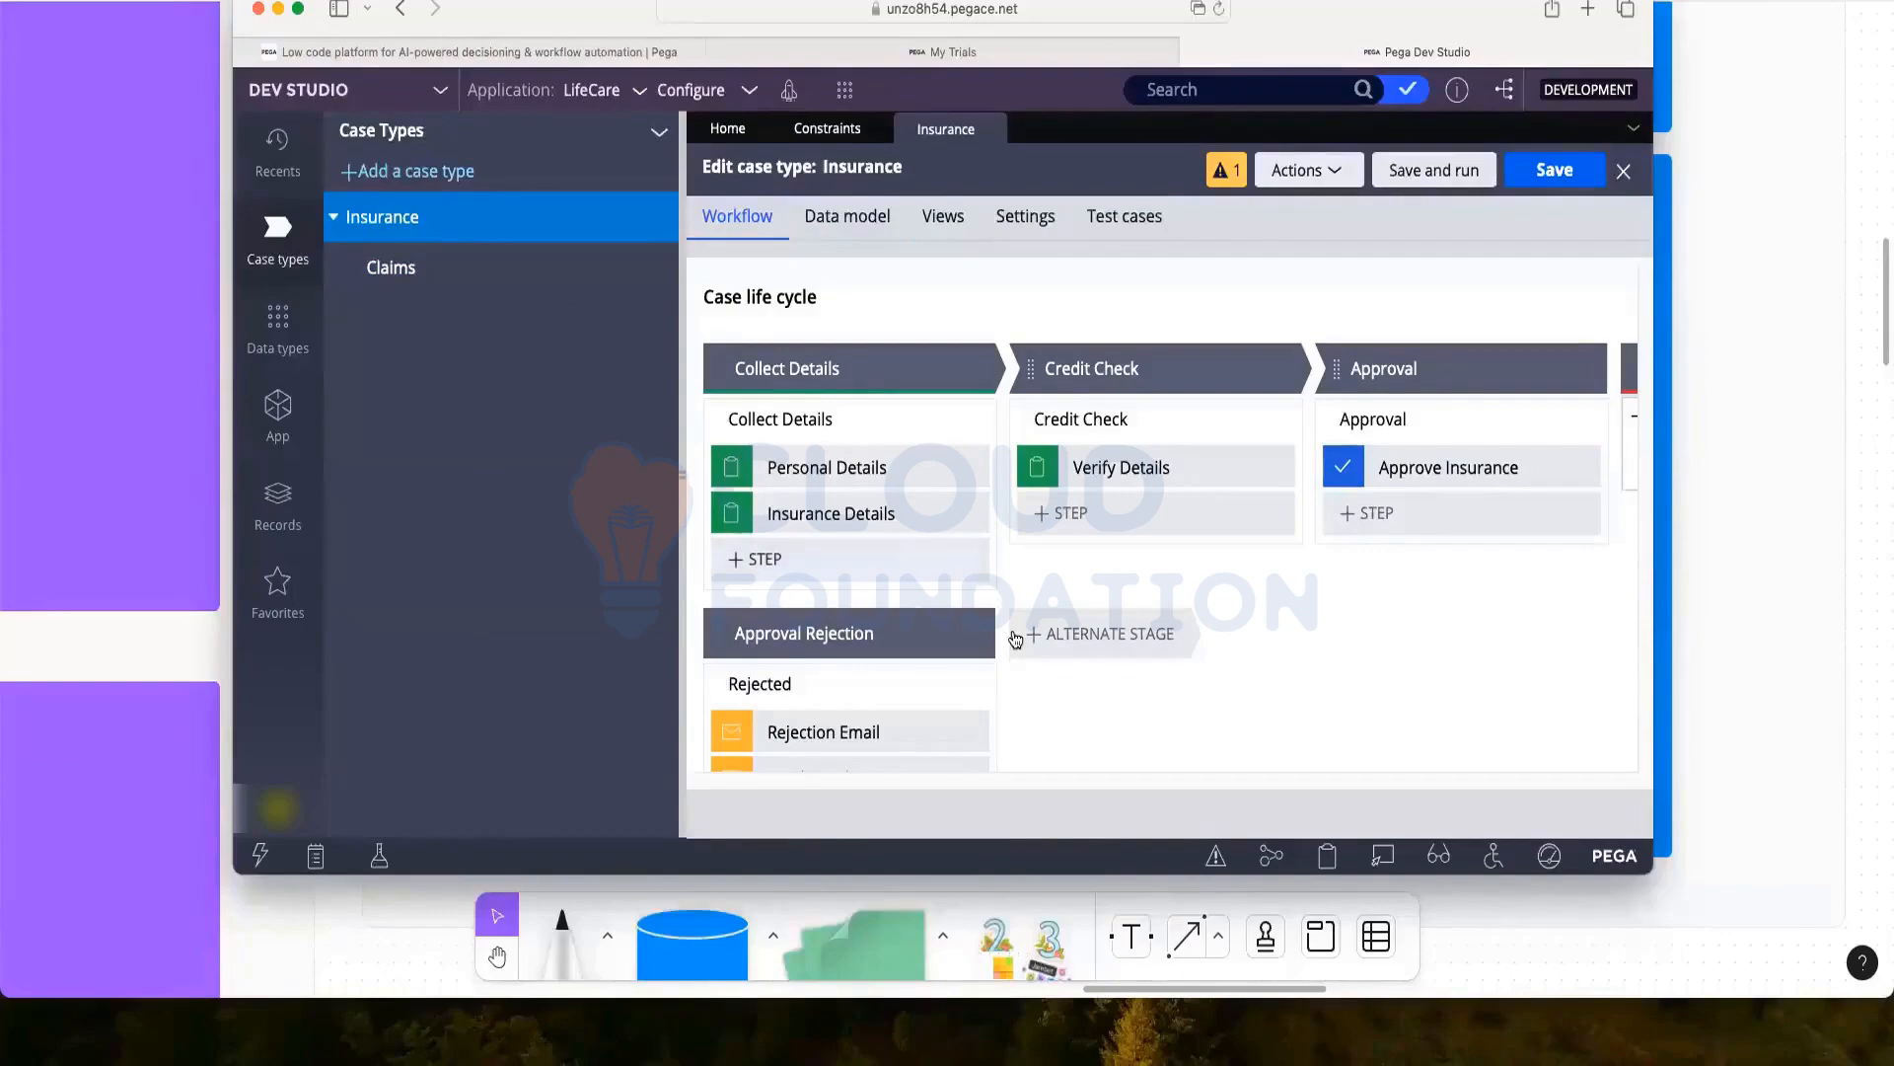
Switch to the FigJam whiteboard, duplicate the table image under the Database Schema arrow, and place the copy below the Work Table label
{"action": "key", "text": "super+Tab"}
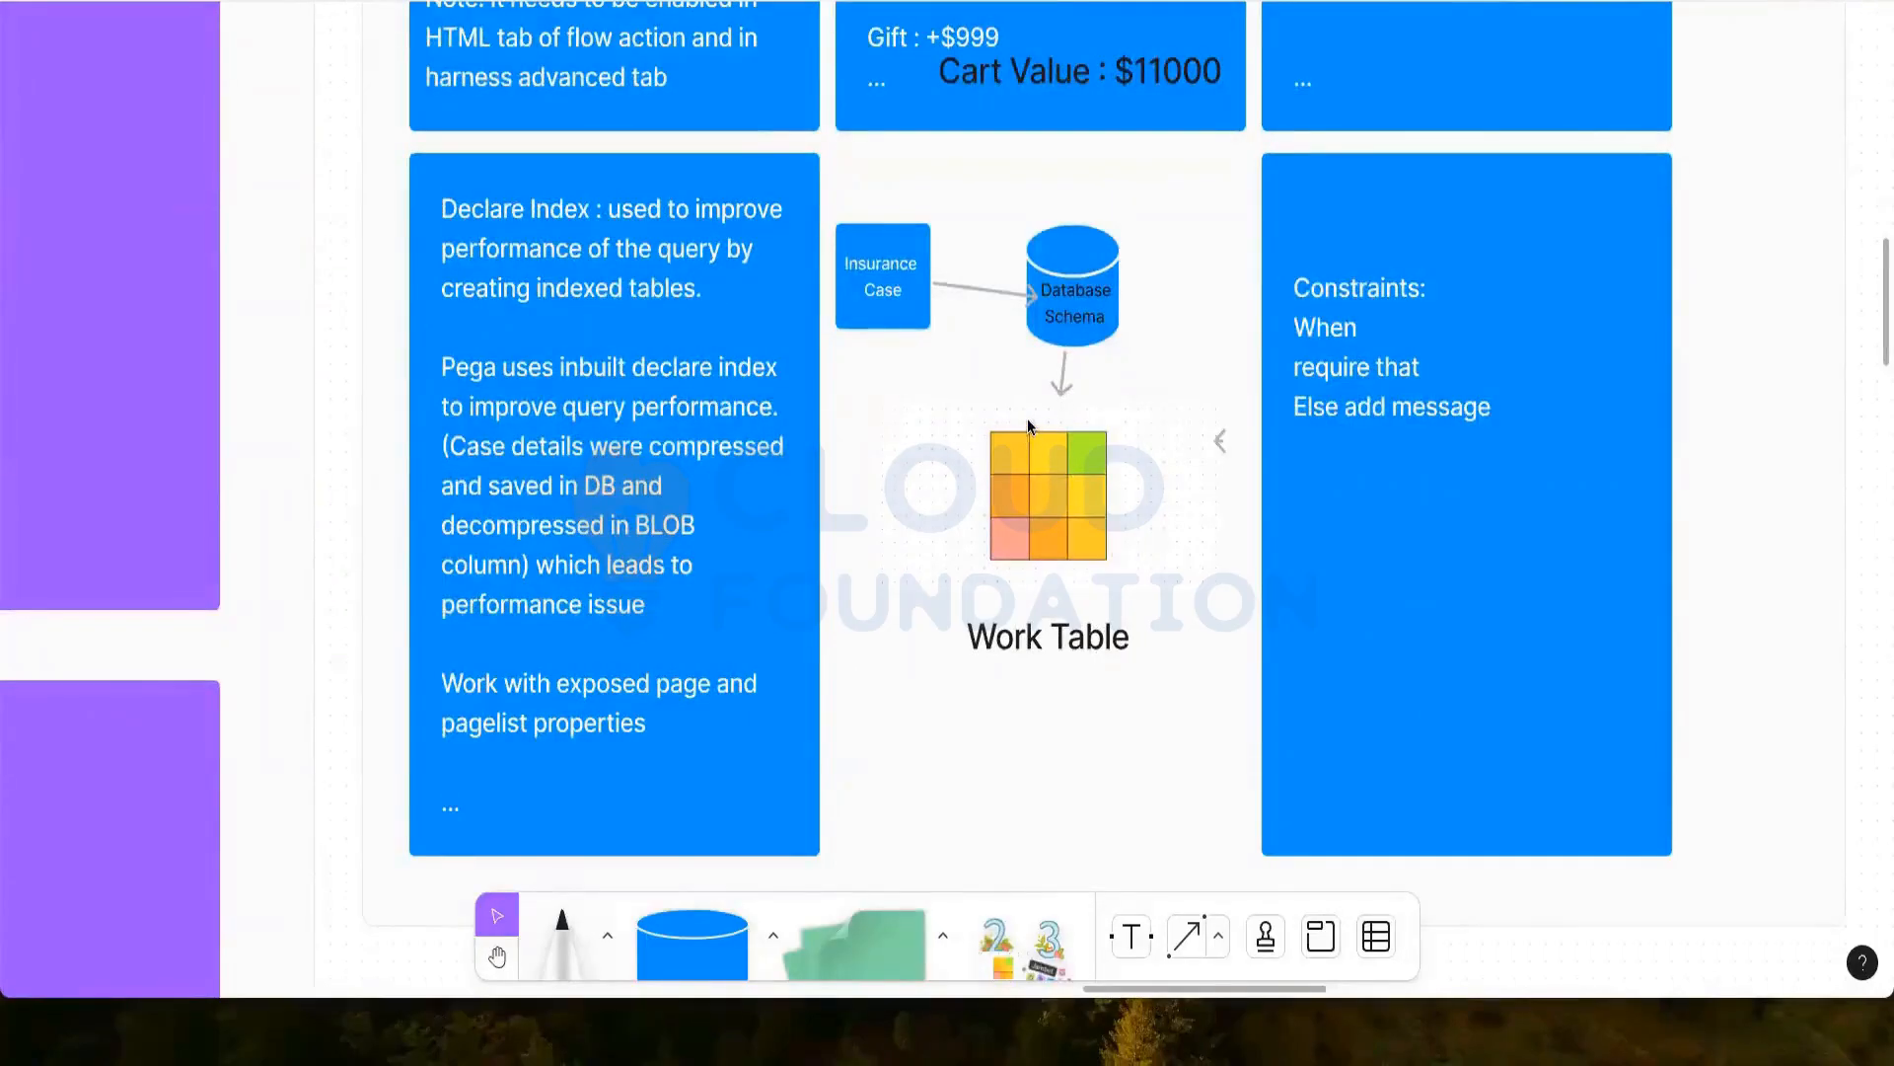
{"action": "left_click", "coordinate": [1049, 486]}
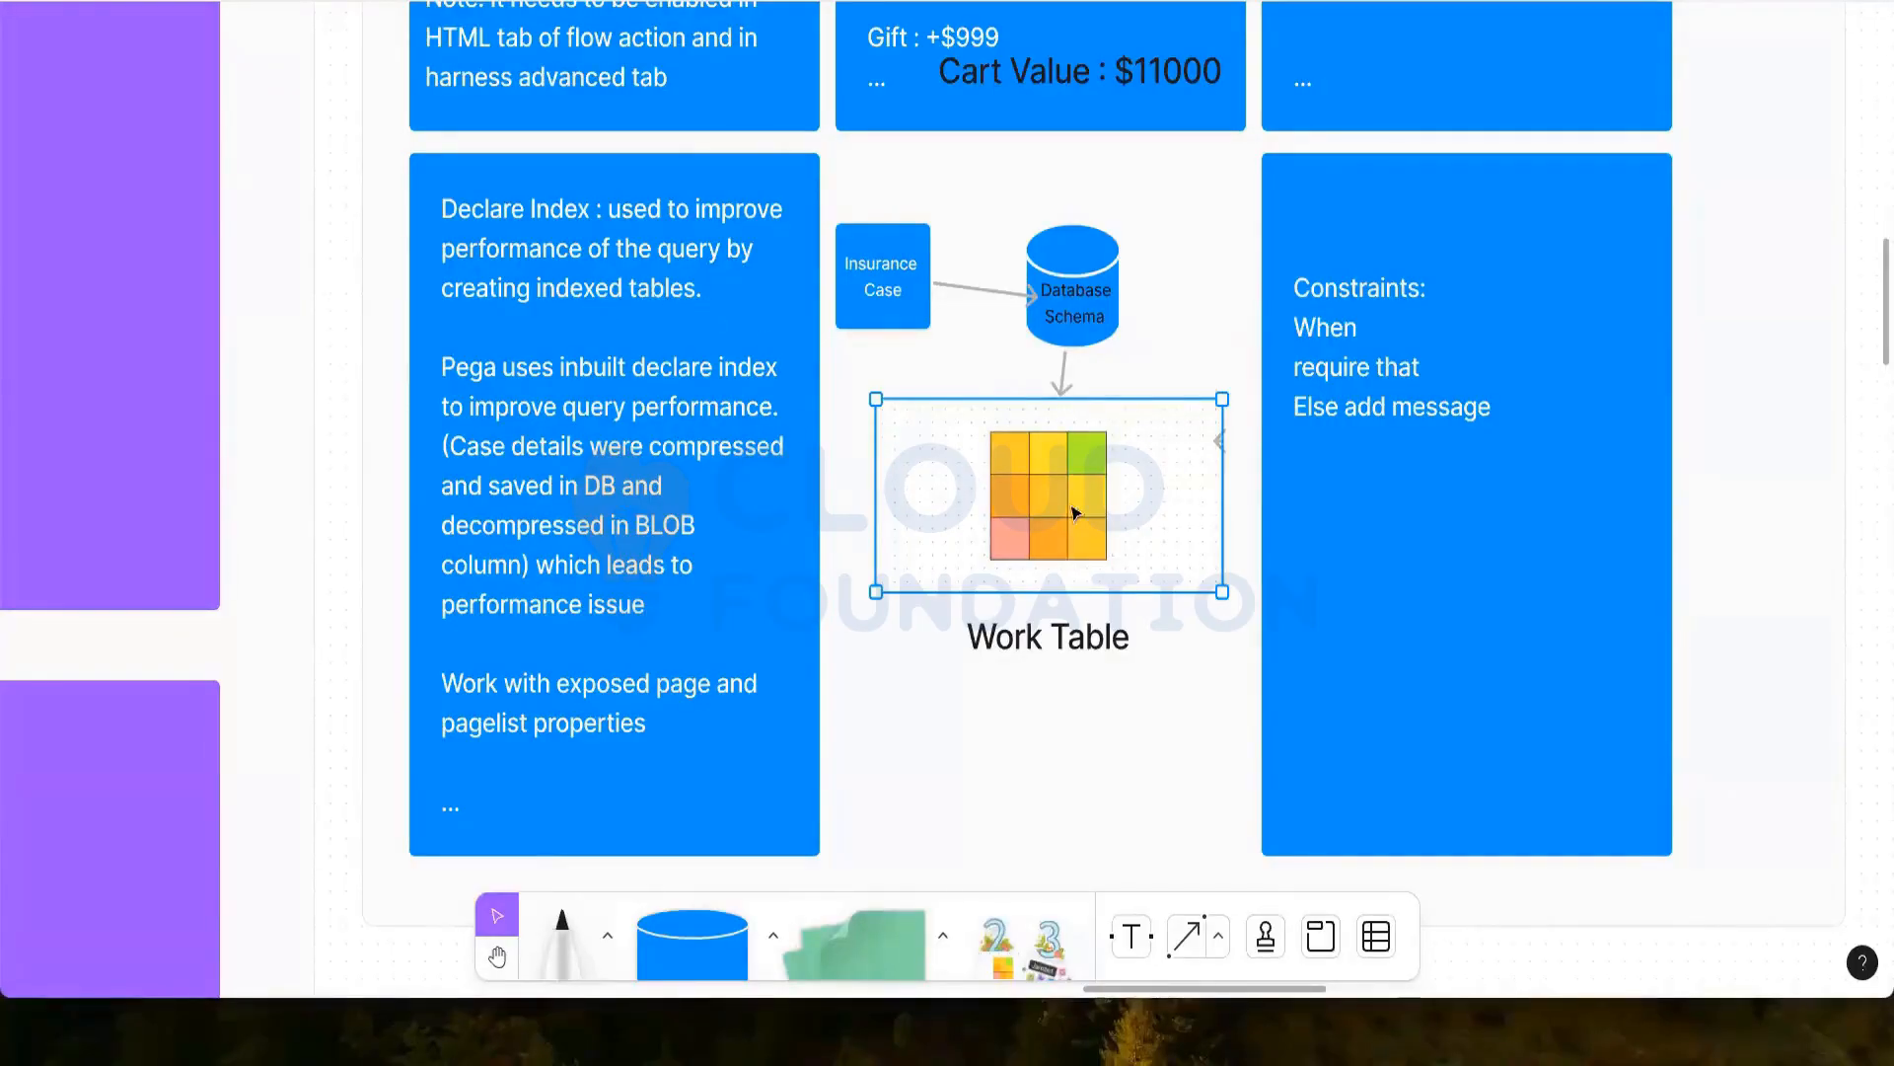
{"action": "scroll", "coordinate": [1058, 459], "scroll_direction": "down", "scroll_amount": 1}
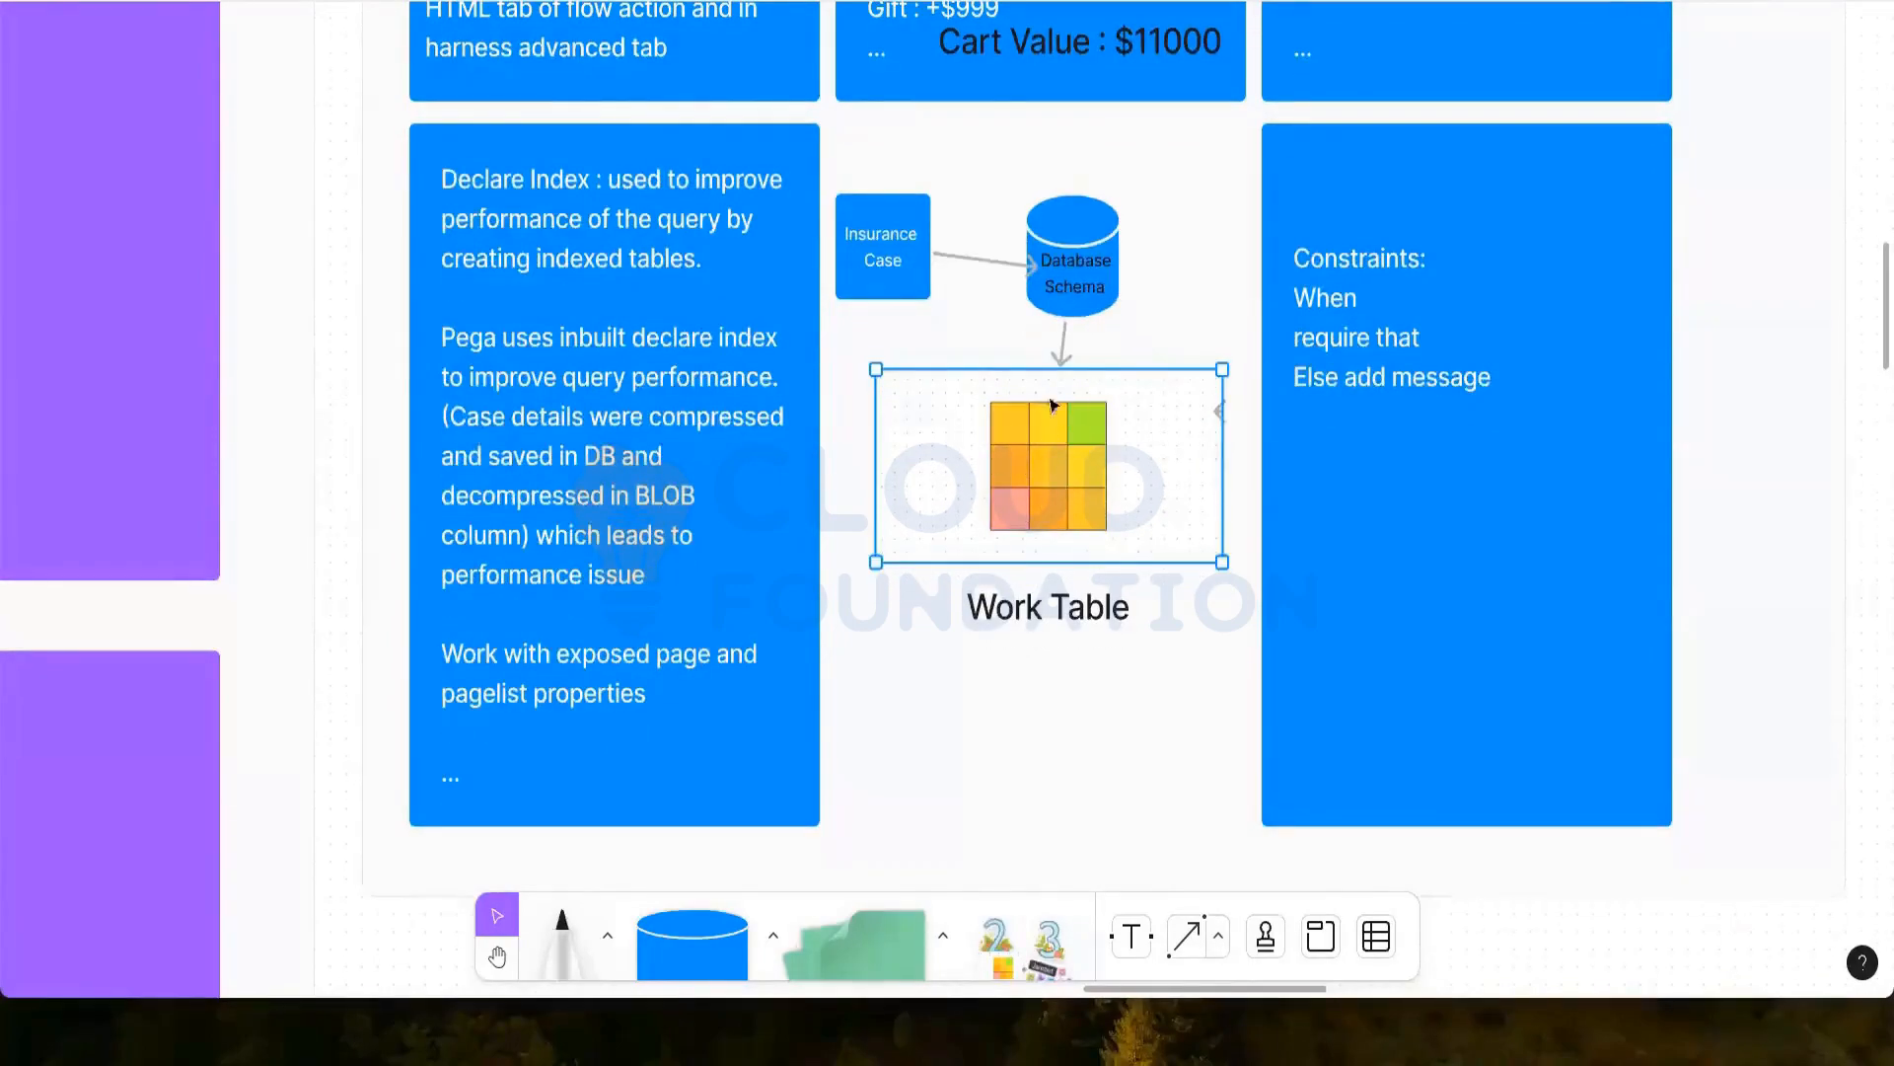
{"action": "right_click", "coordinate": [1045, 481]}
{"action": "left_click", "coordinate": [1087, 443]}
{"action": "key", "text": "ctrl+v"}
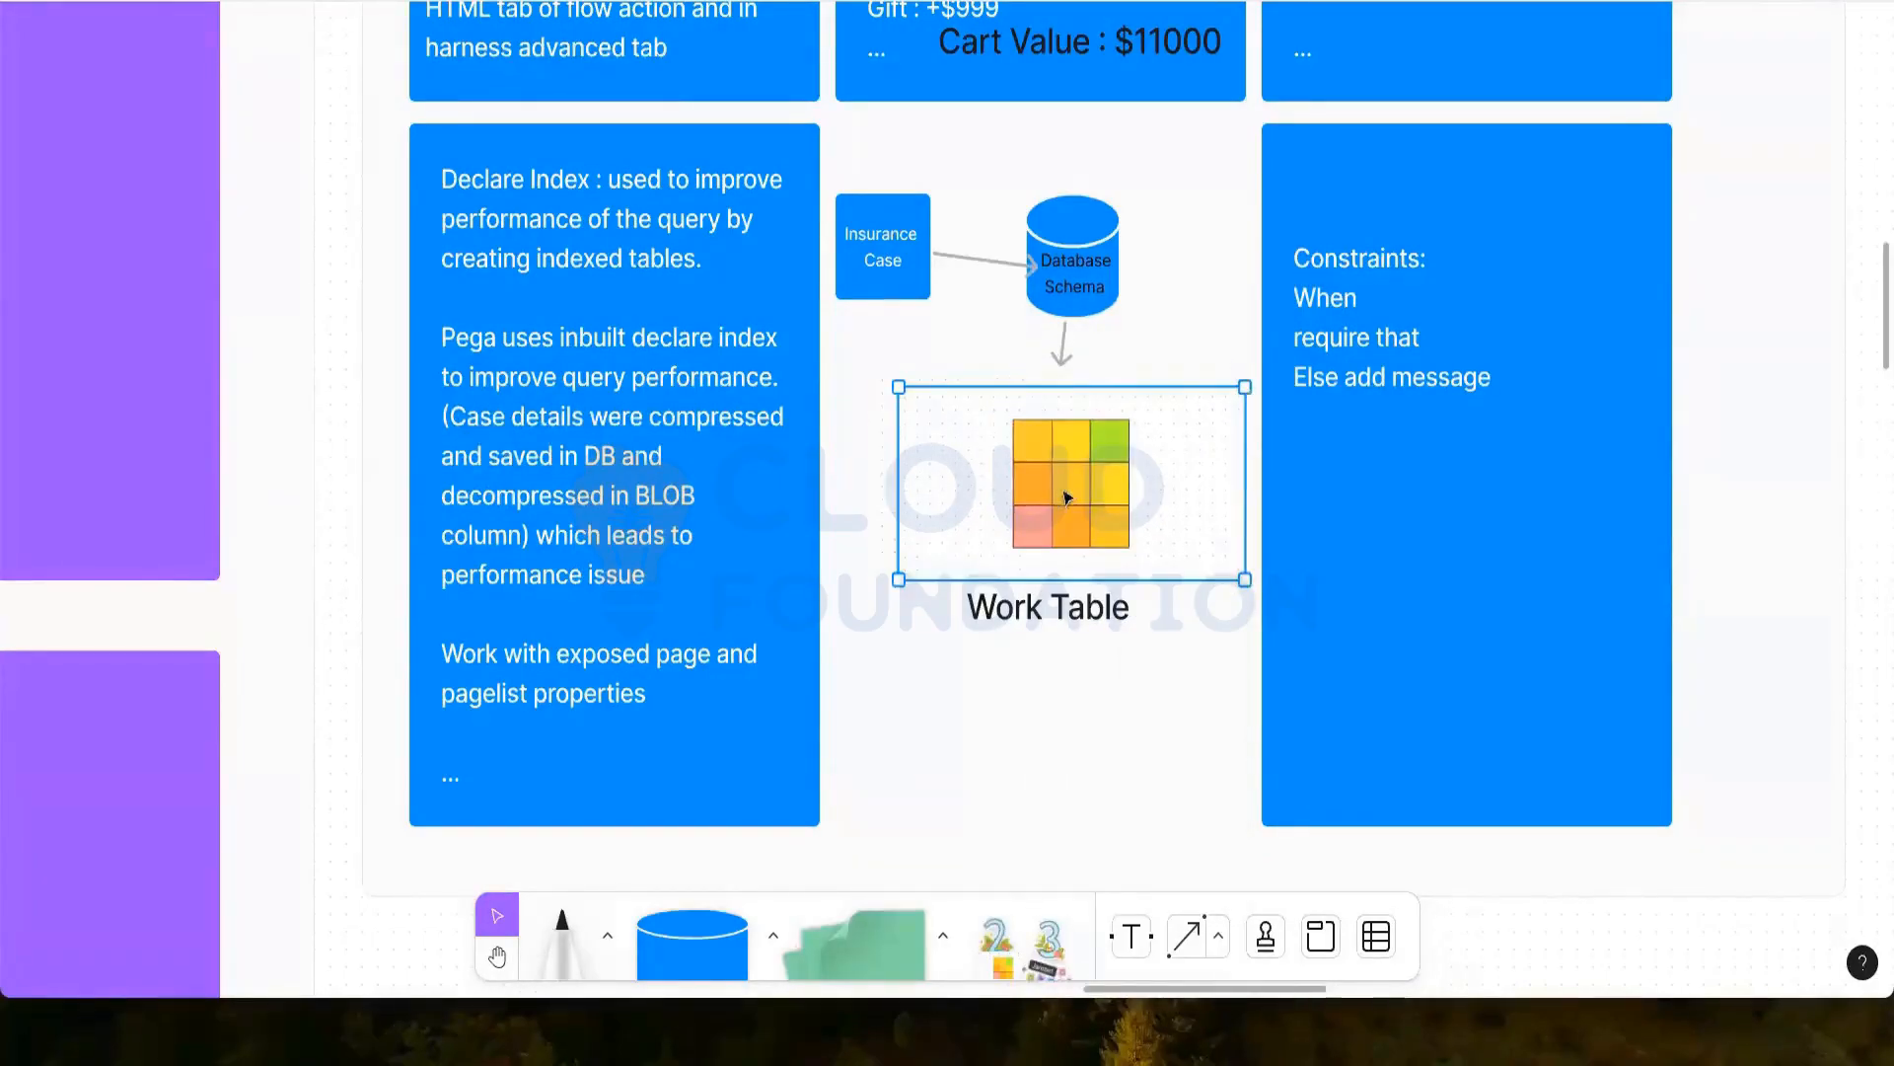
{"action": "left_click_drag", "start_coordinate": [1046, 548], "coordinate": [1045, 761]}
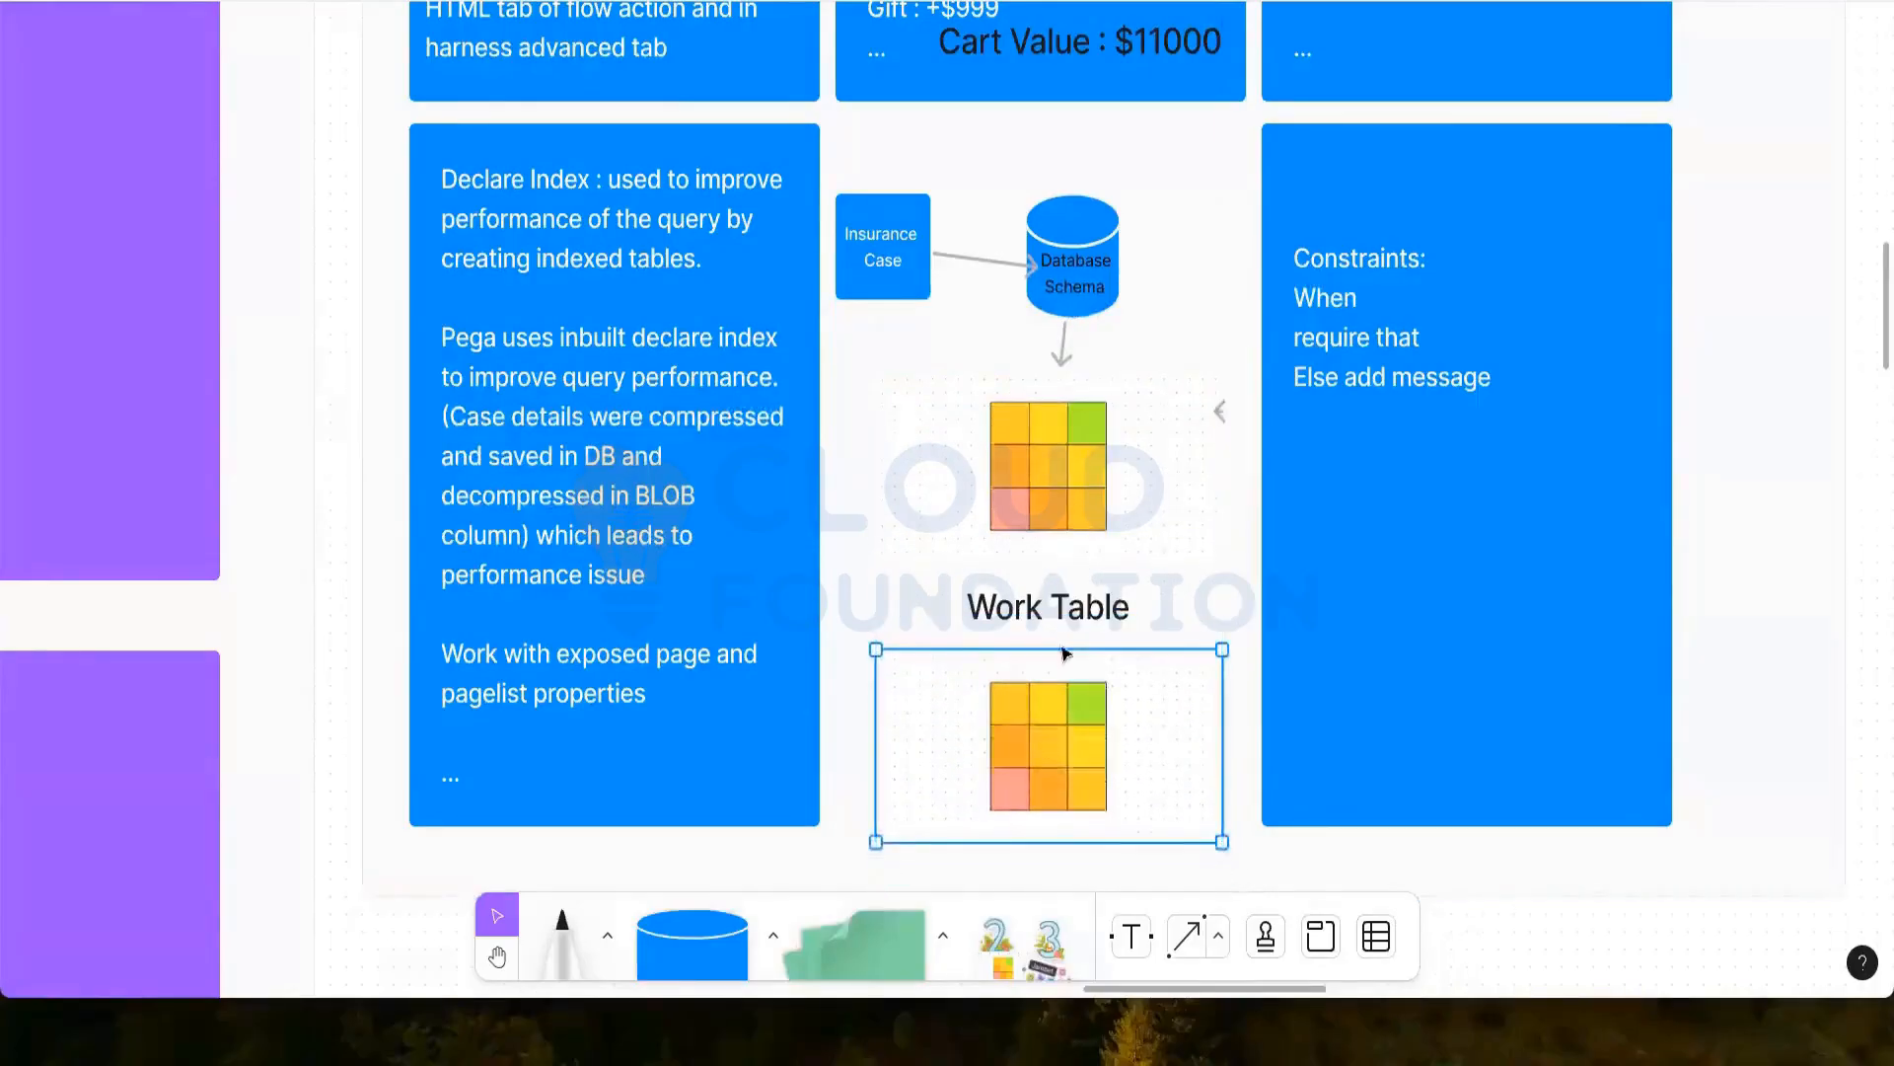
{"action": "scroll", "coordinate": [1105, 697], "scroll_direction": "down", "scroll_amount": 2}
{"action": "left_click", "coordinate": [1057, 706]}
Add the text label "Address" beneath the copied table image
{"action": "scroll", "coordinate": [1060, 710], "scroll_direction": "down", "scroll_amount": 1}
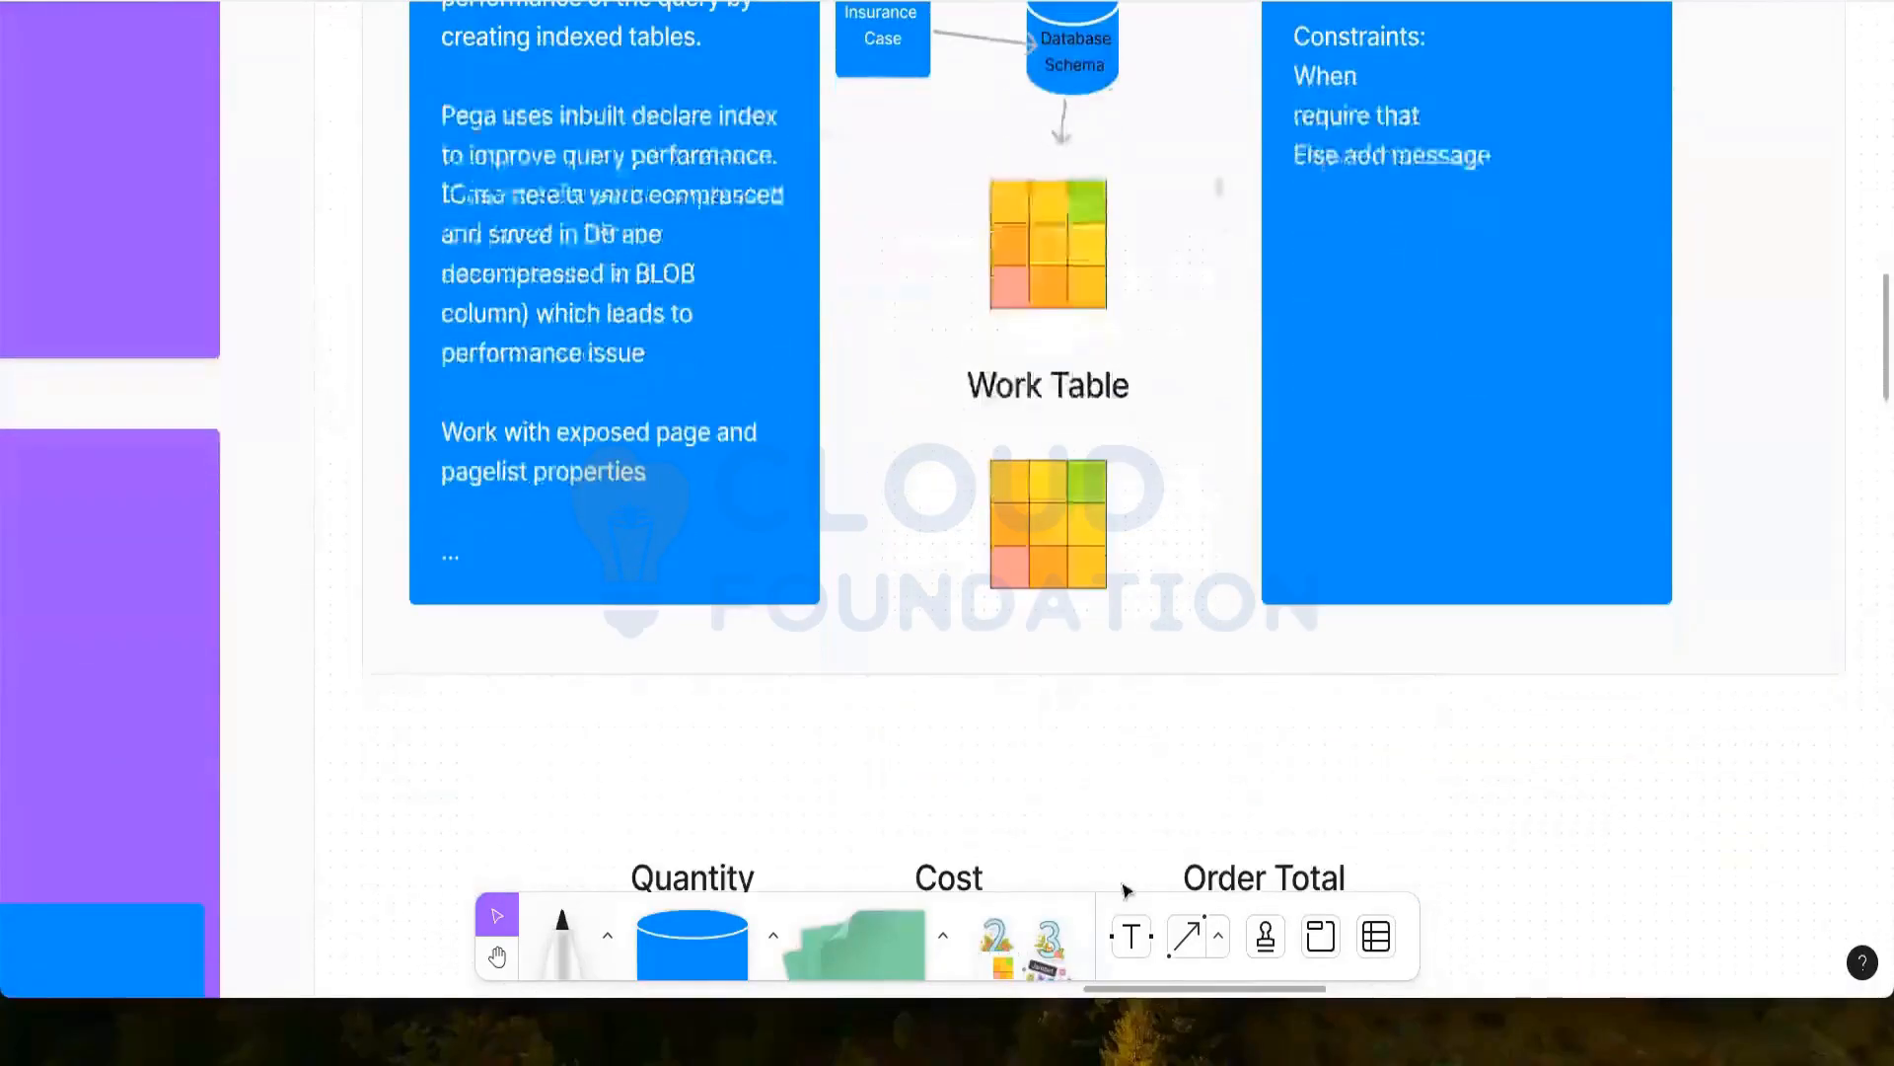
{"action": "left_click", "coordinate": [1131, 933]}
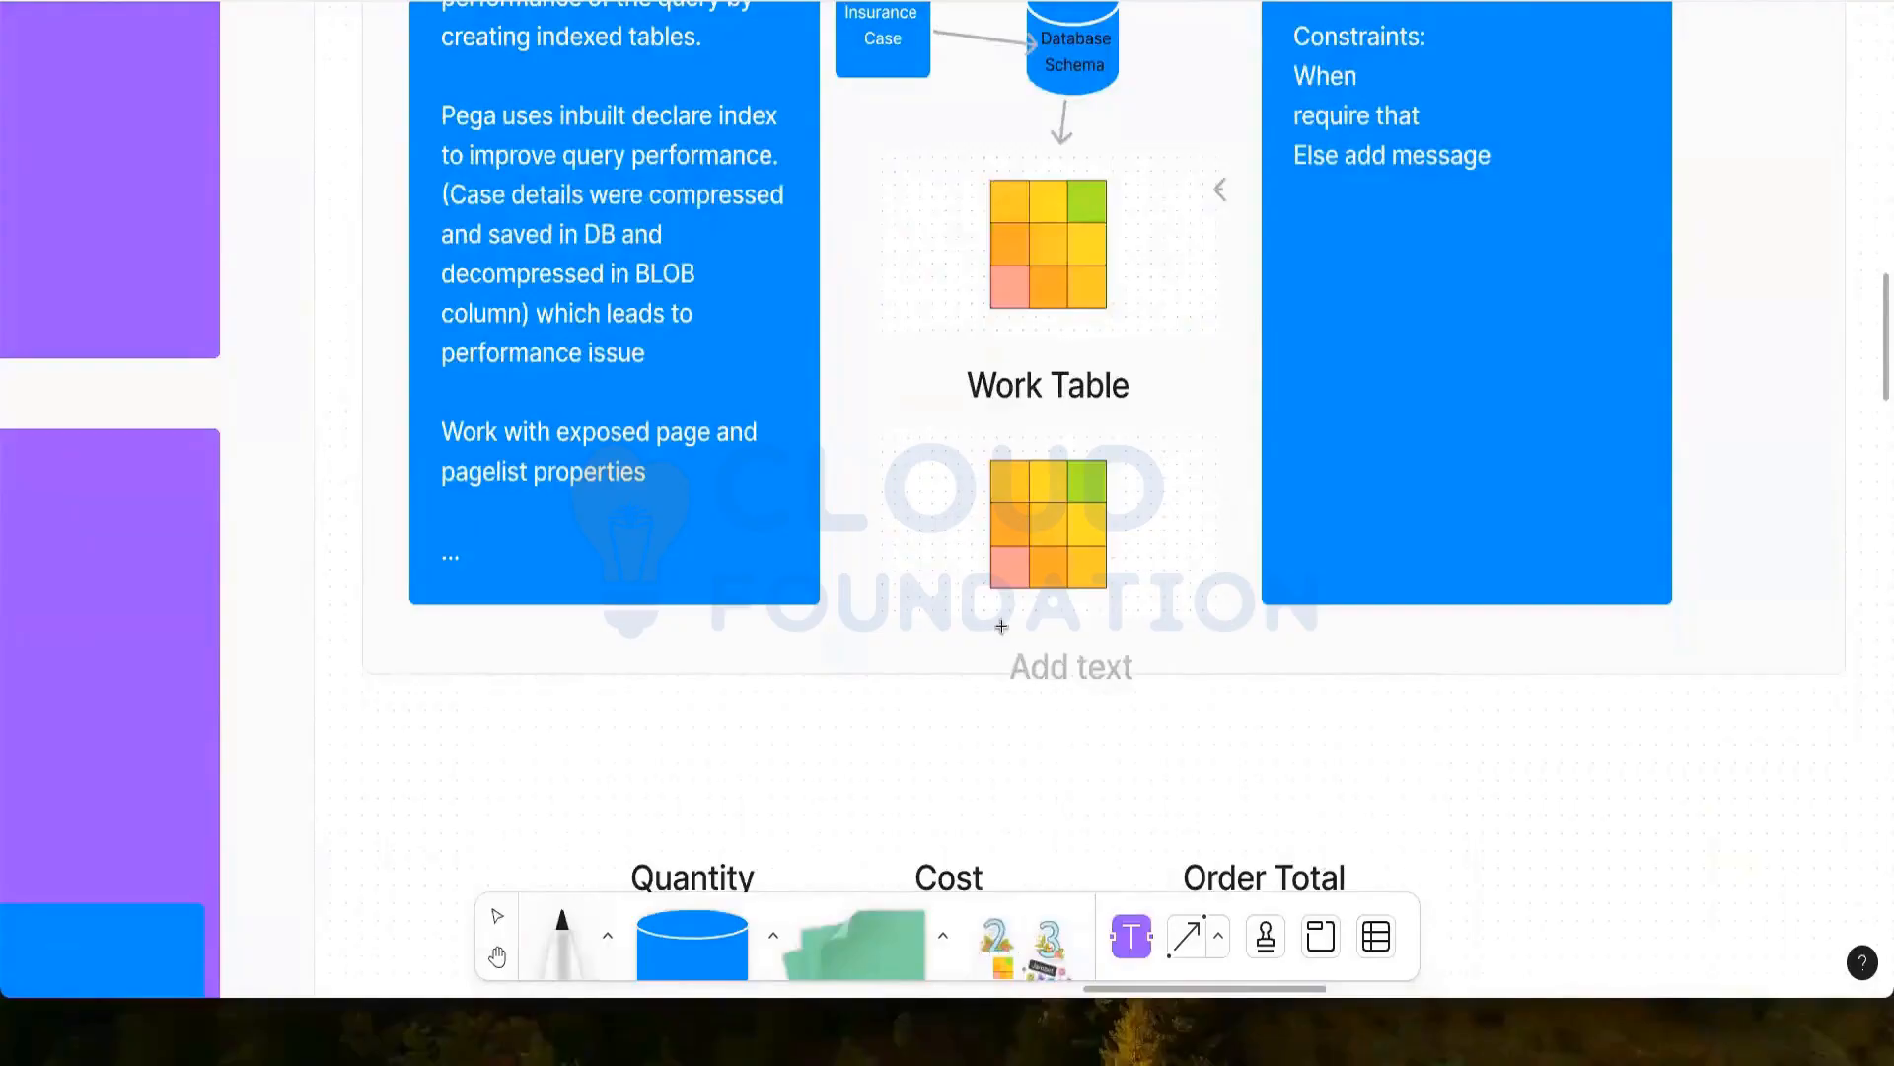
{"action": "left_click", "coordinate": [996, 620]}
{"action": "type", "text": "A"}
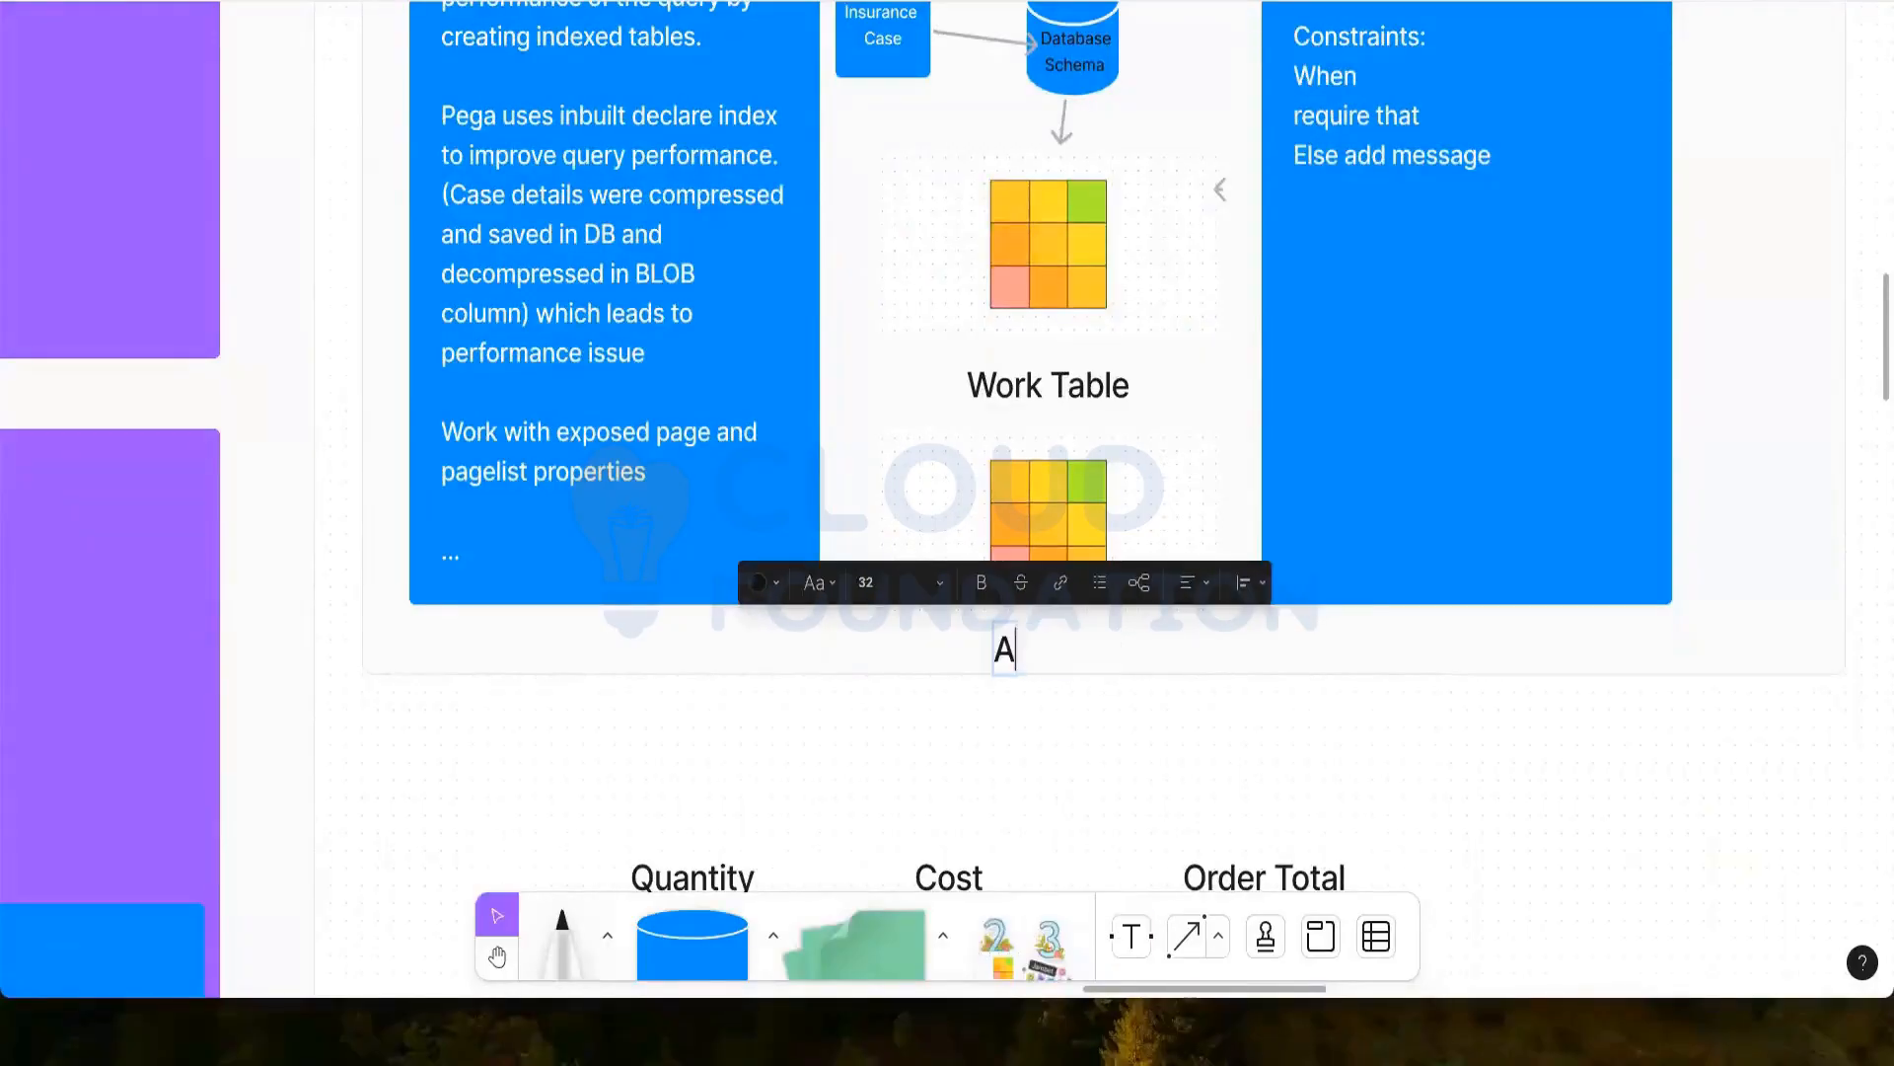
{"action": "type", "text": "ddress"}
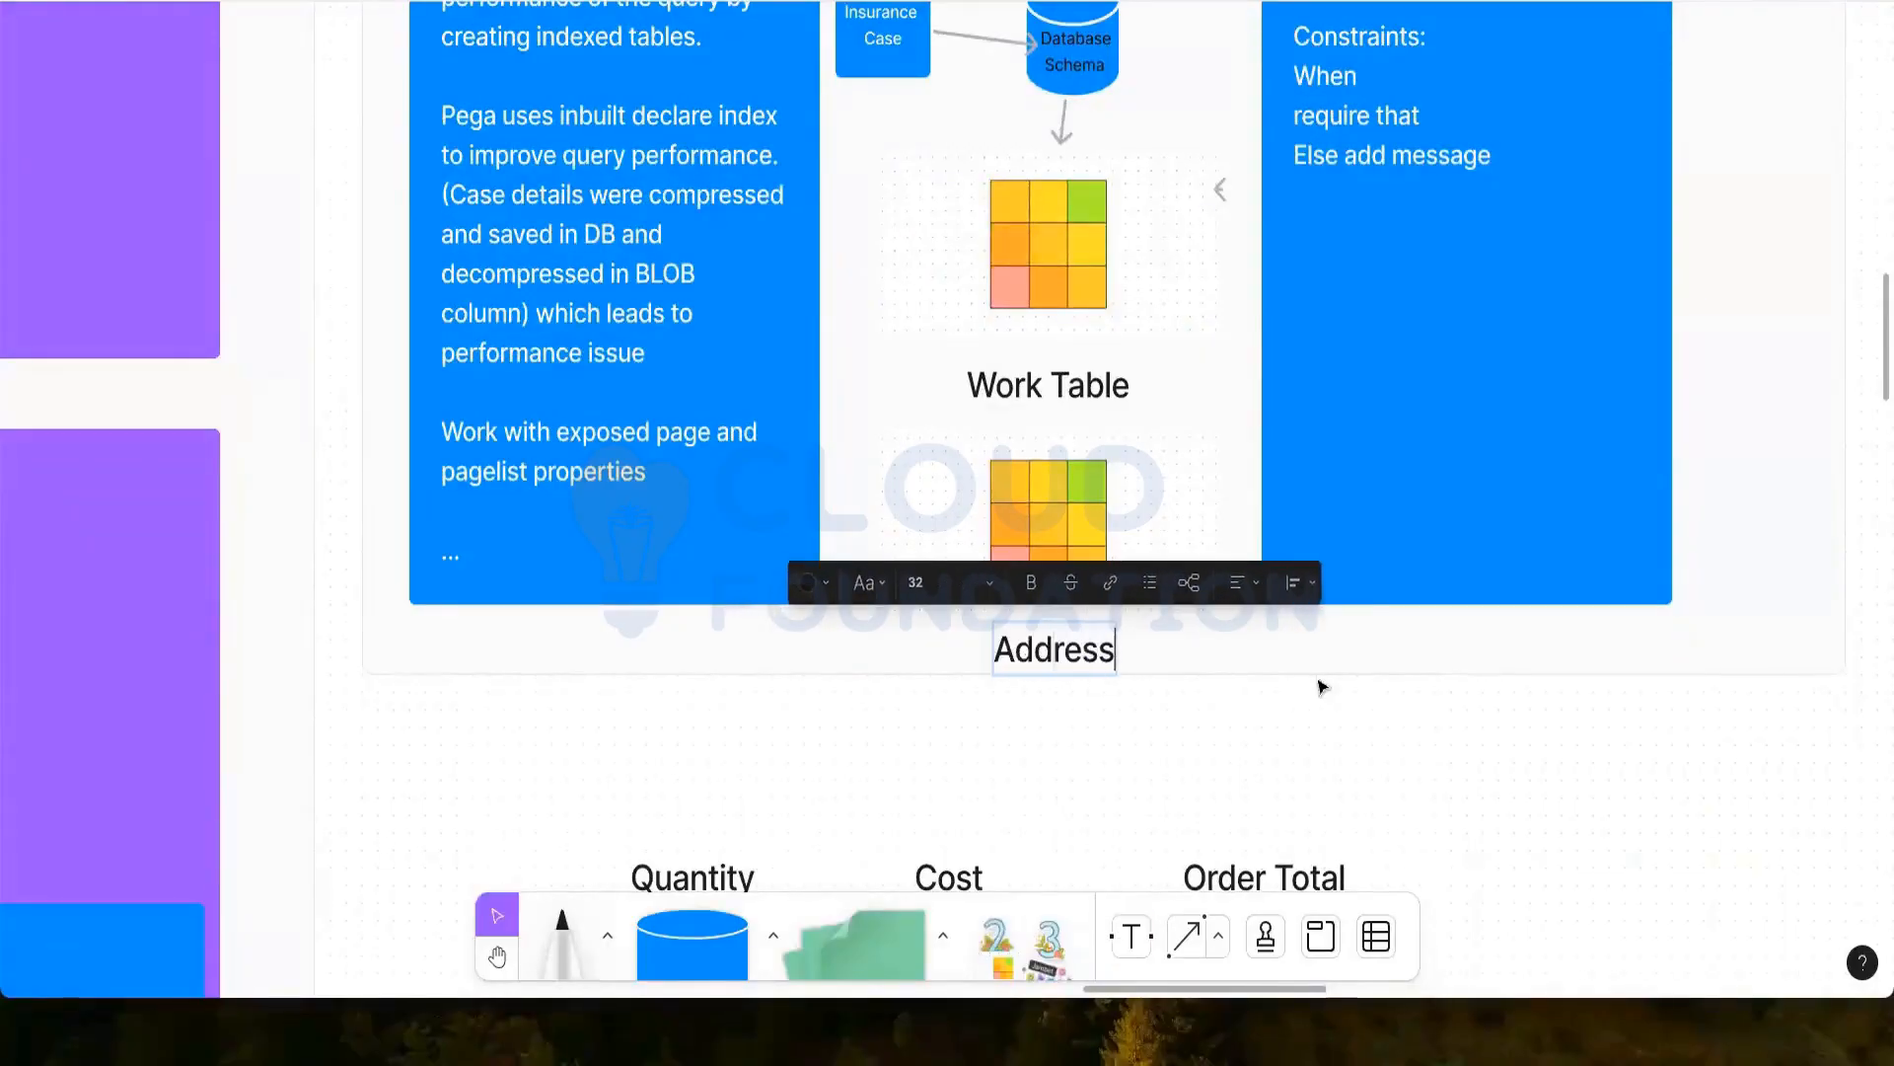
{"action": "key", "text": "Escape"}
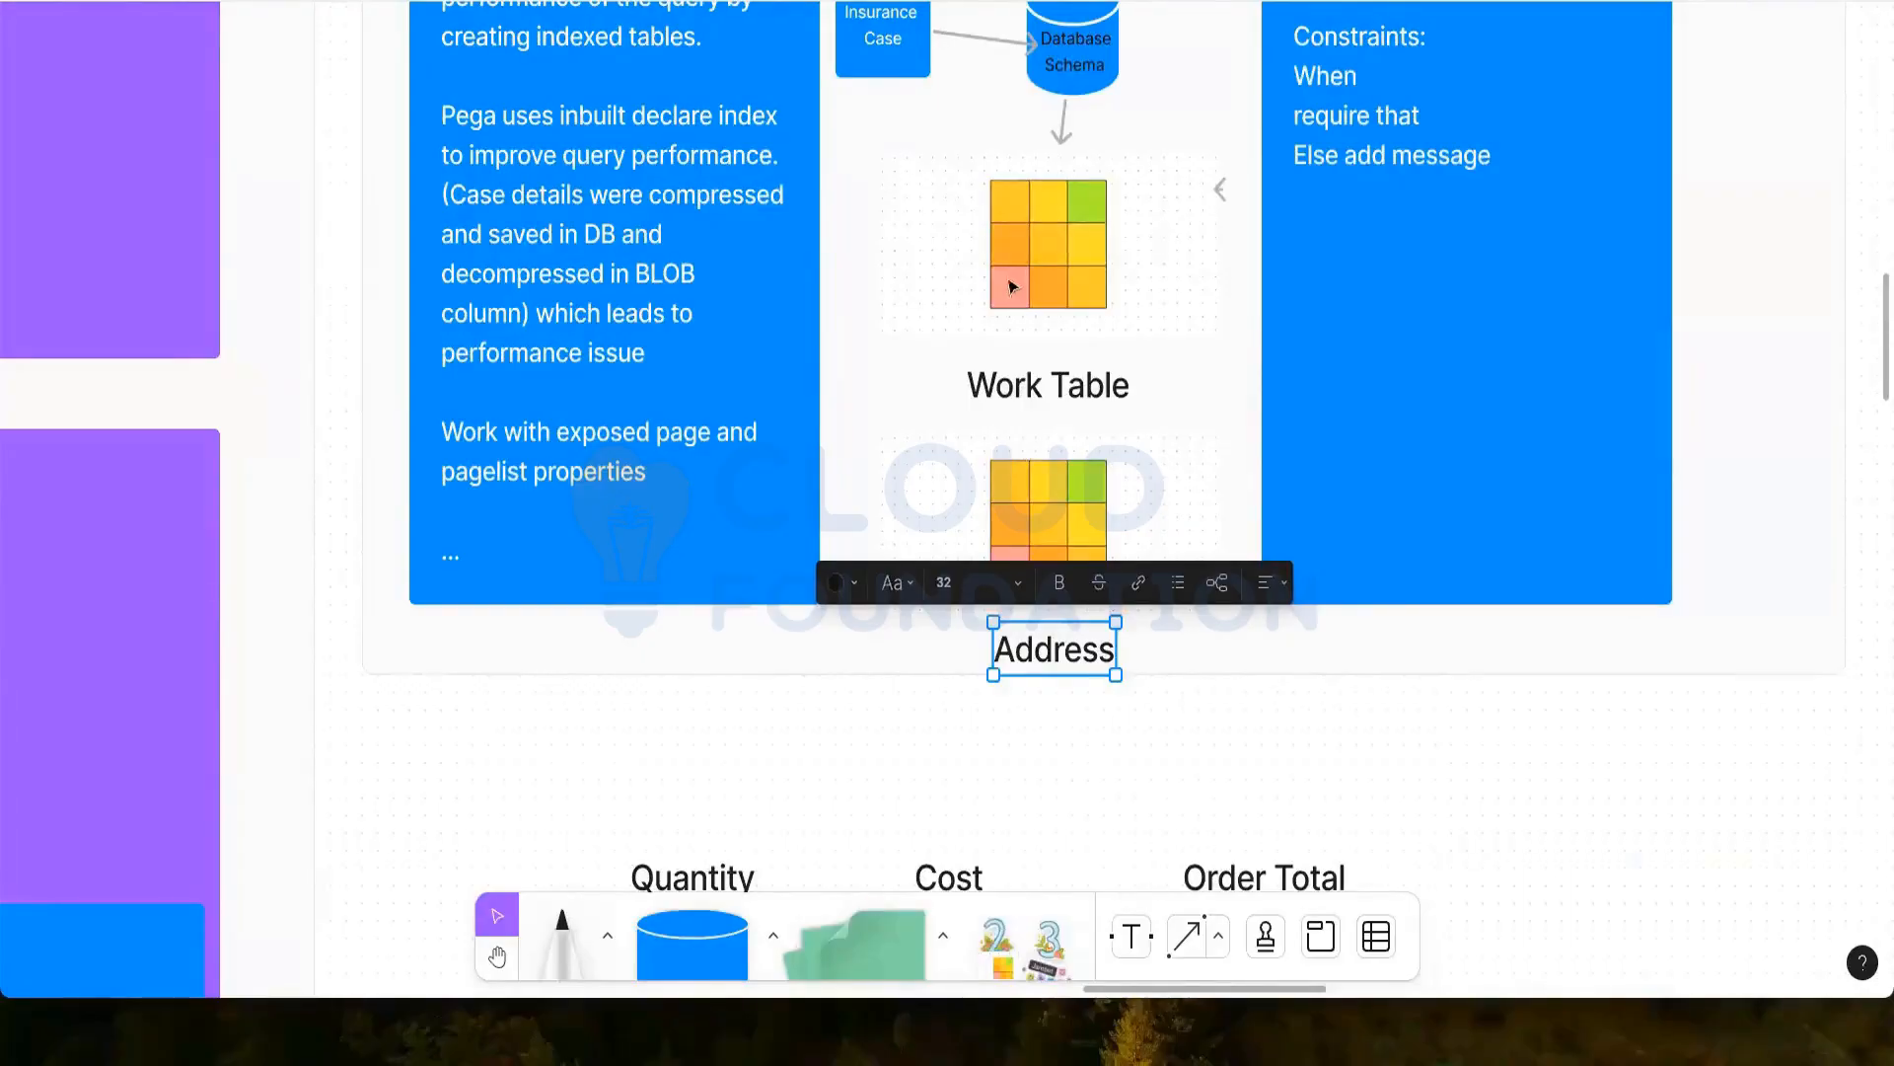
Select the original table image above the Work Table label
{"action": "scroll", "coordinate": [1026, 309], "scroll_direction": "up", "scroll_amount": 1}
{"action": "scroll", "coordinate": [1026, 308], "scroll_direction": "up", "scroll_amount": 1}
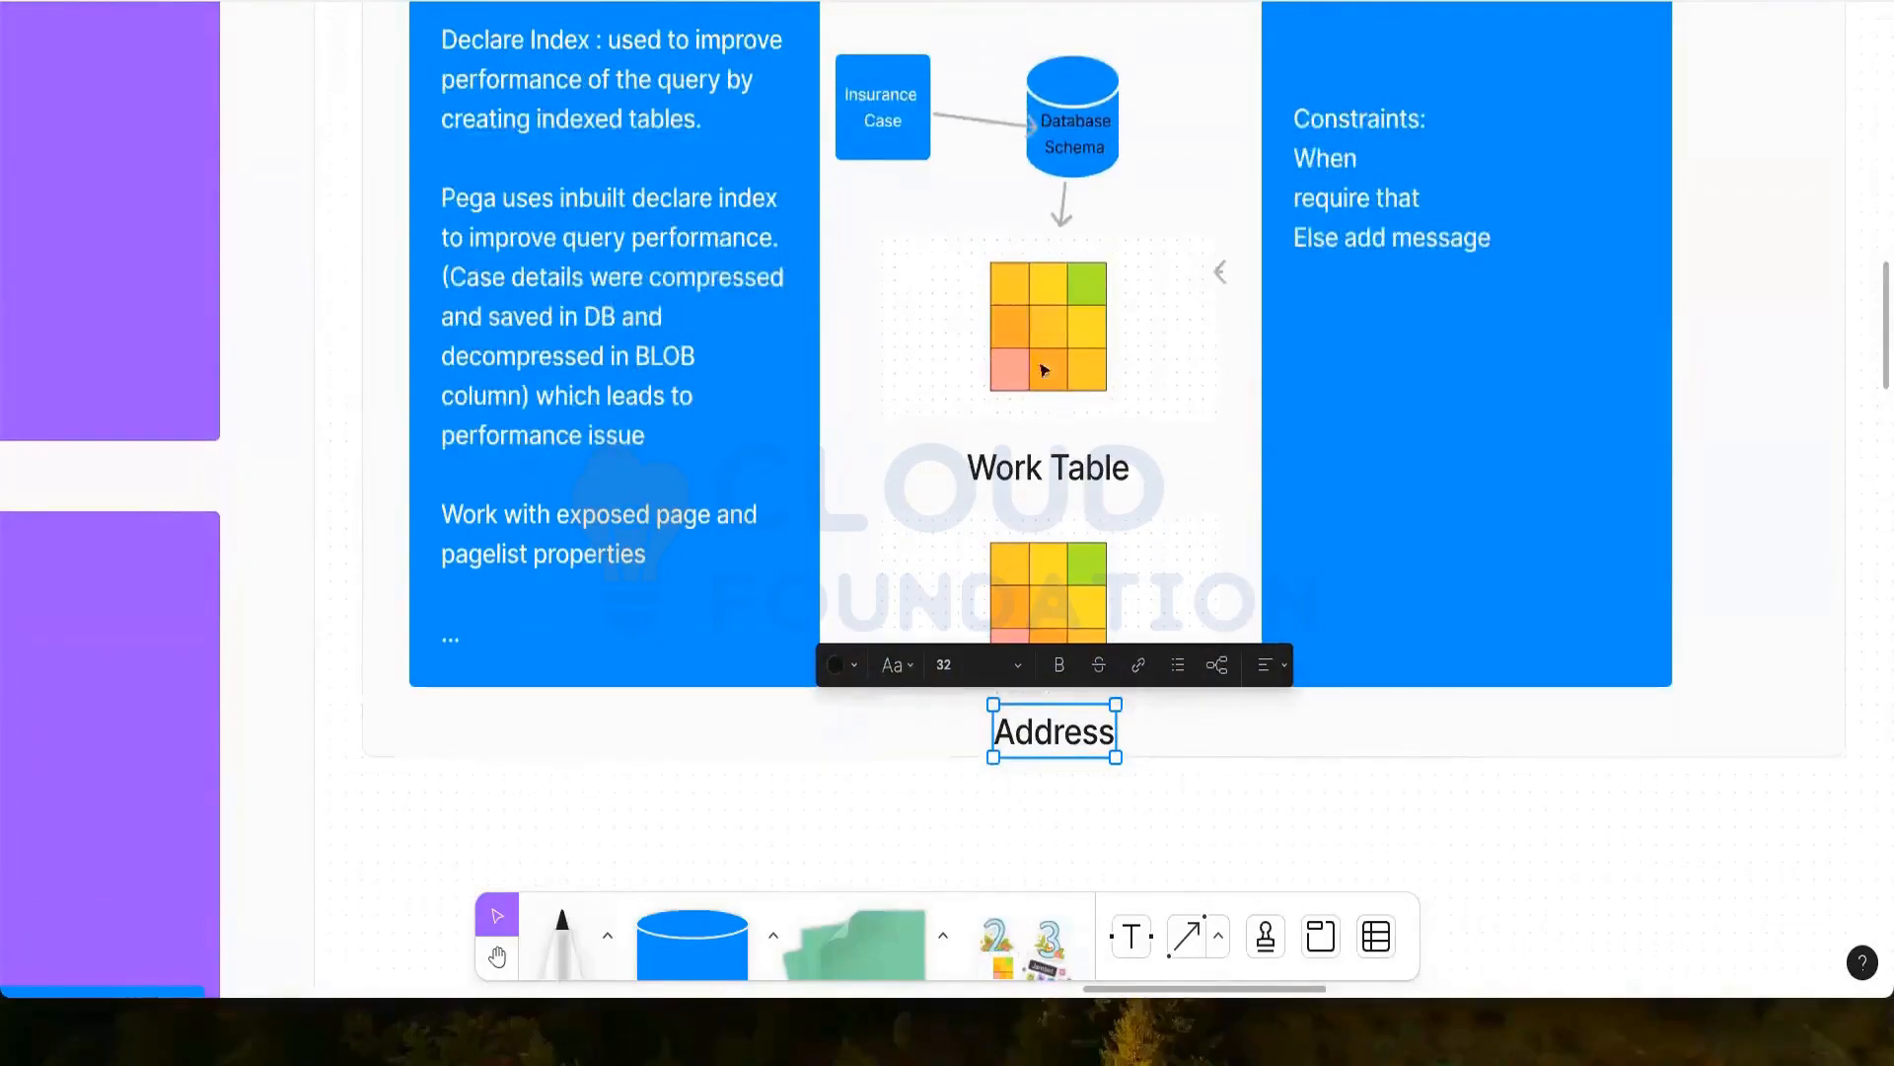
{"action": "left_click", "coordinate": [1029, 353]}
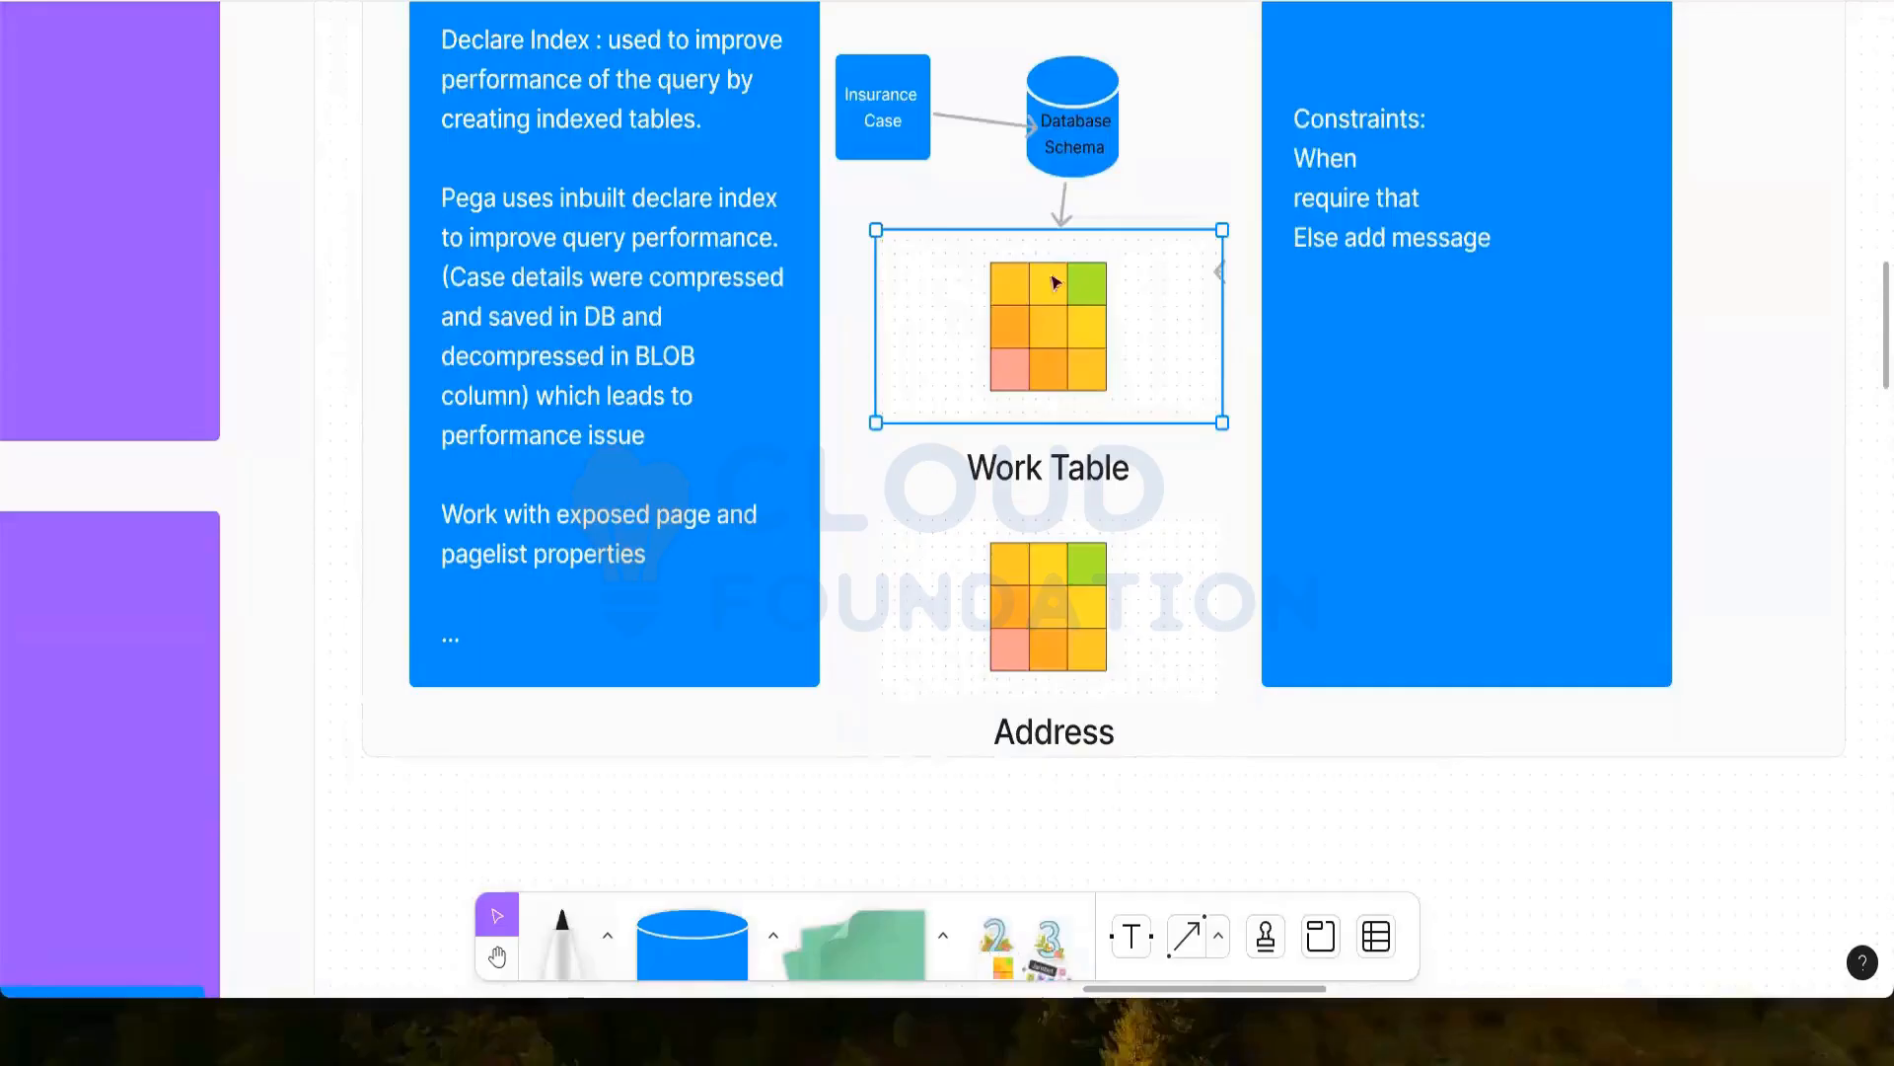